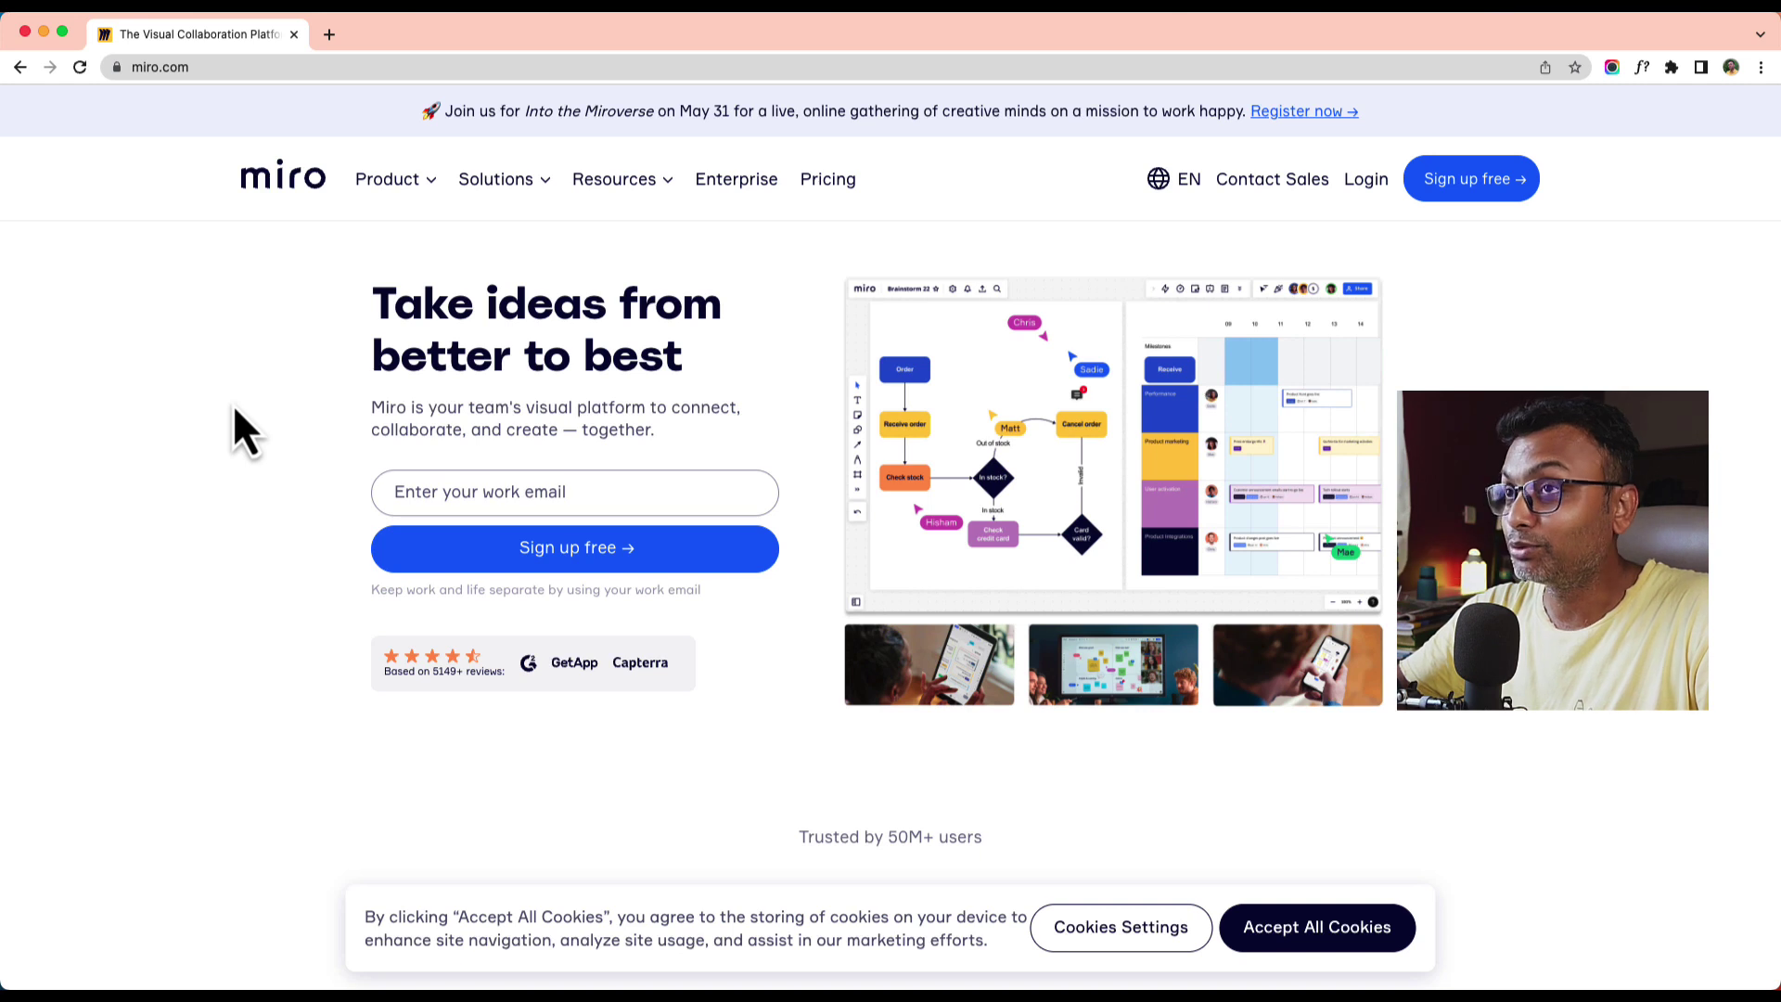
- Open miro.com, sign in to the existing account from the sign-up page, and dismiss the dashboard's update notification
{"action": "left_click", "coordinate": [176, 66]}
{"action": "left_click", "coordinate": [191, 138]}
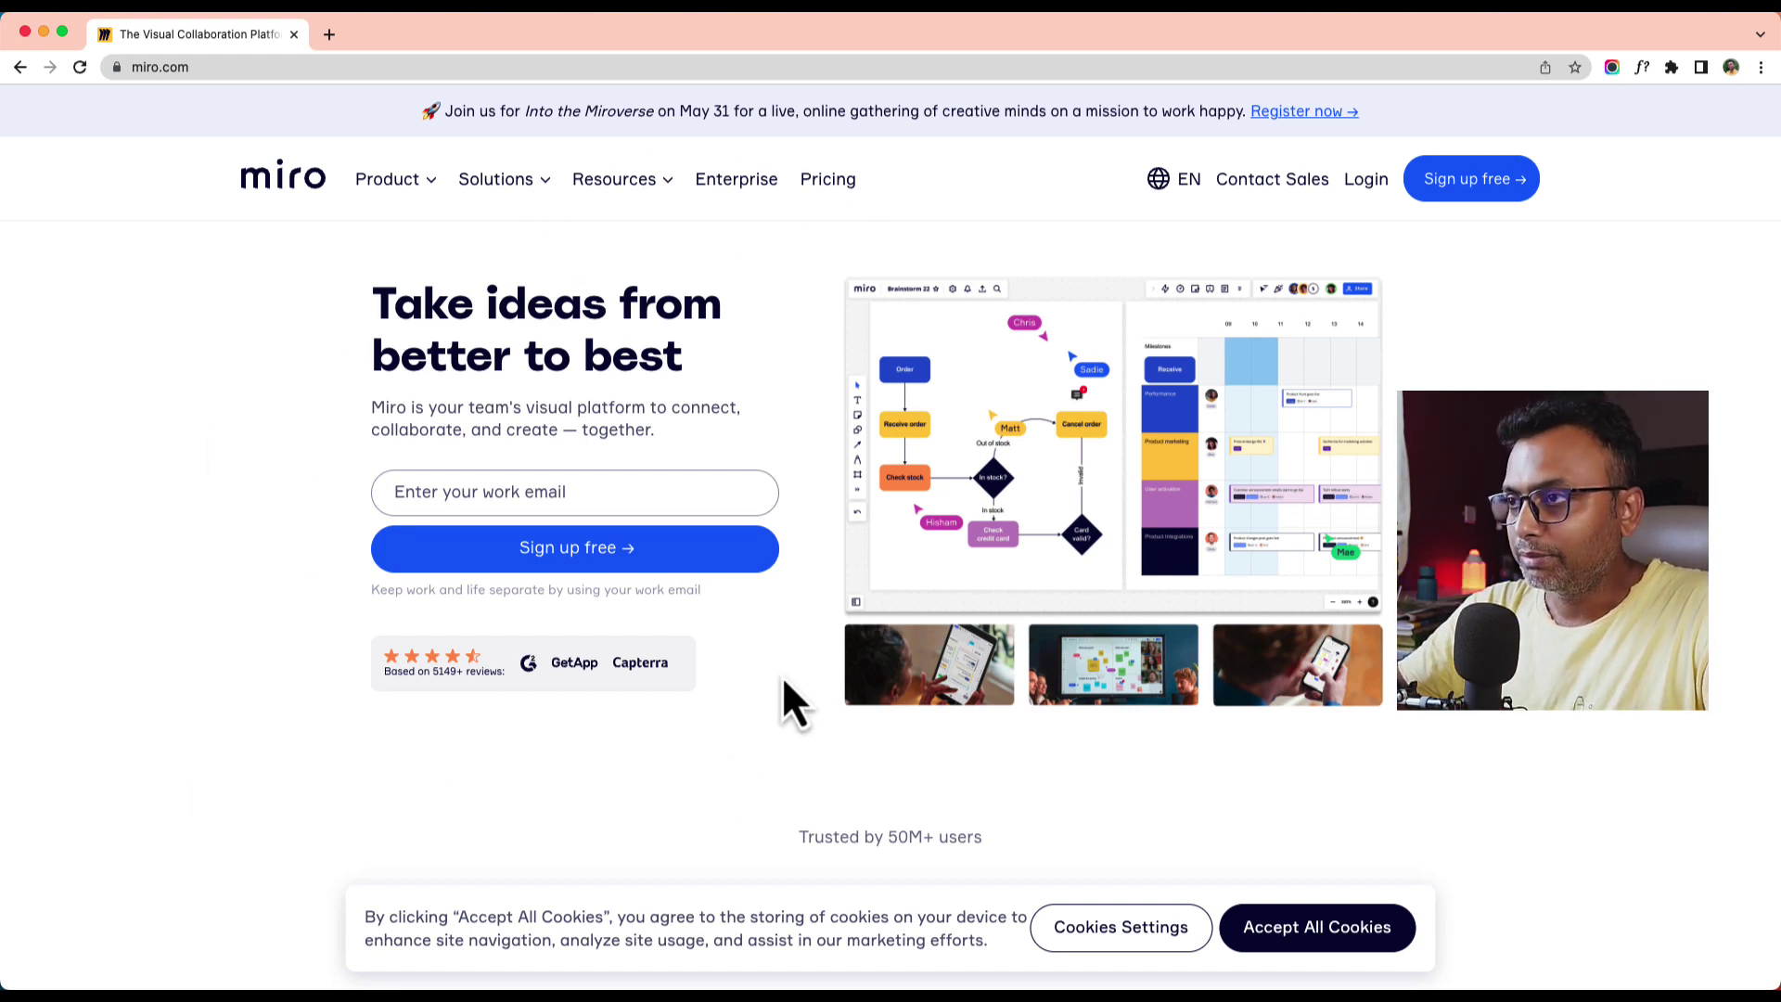
{"action": "left_click", "coordinate": [1457, 191]}
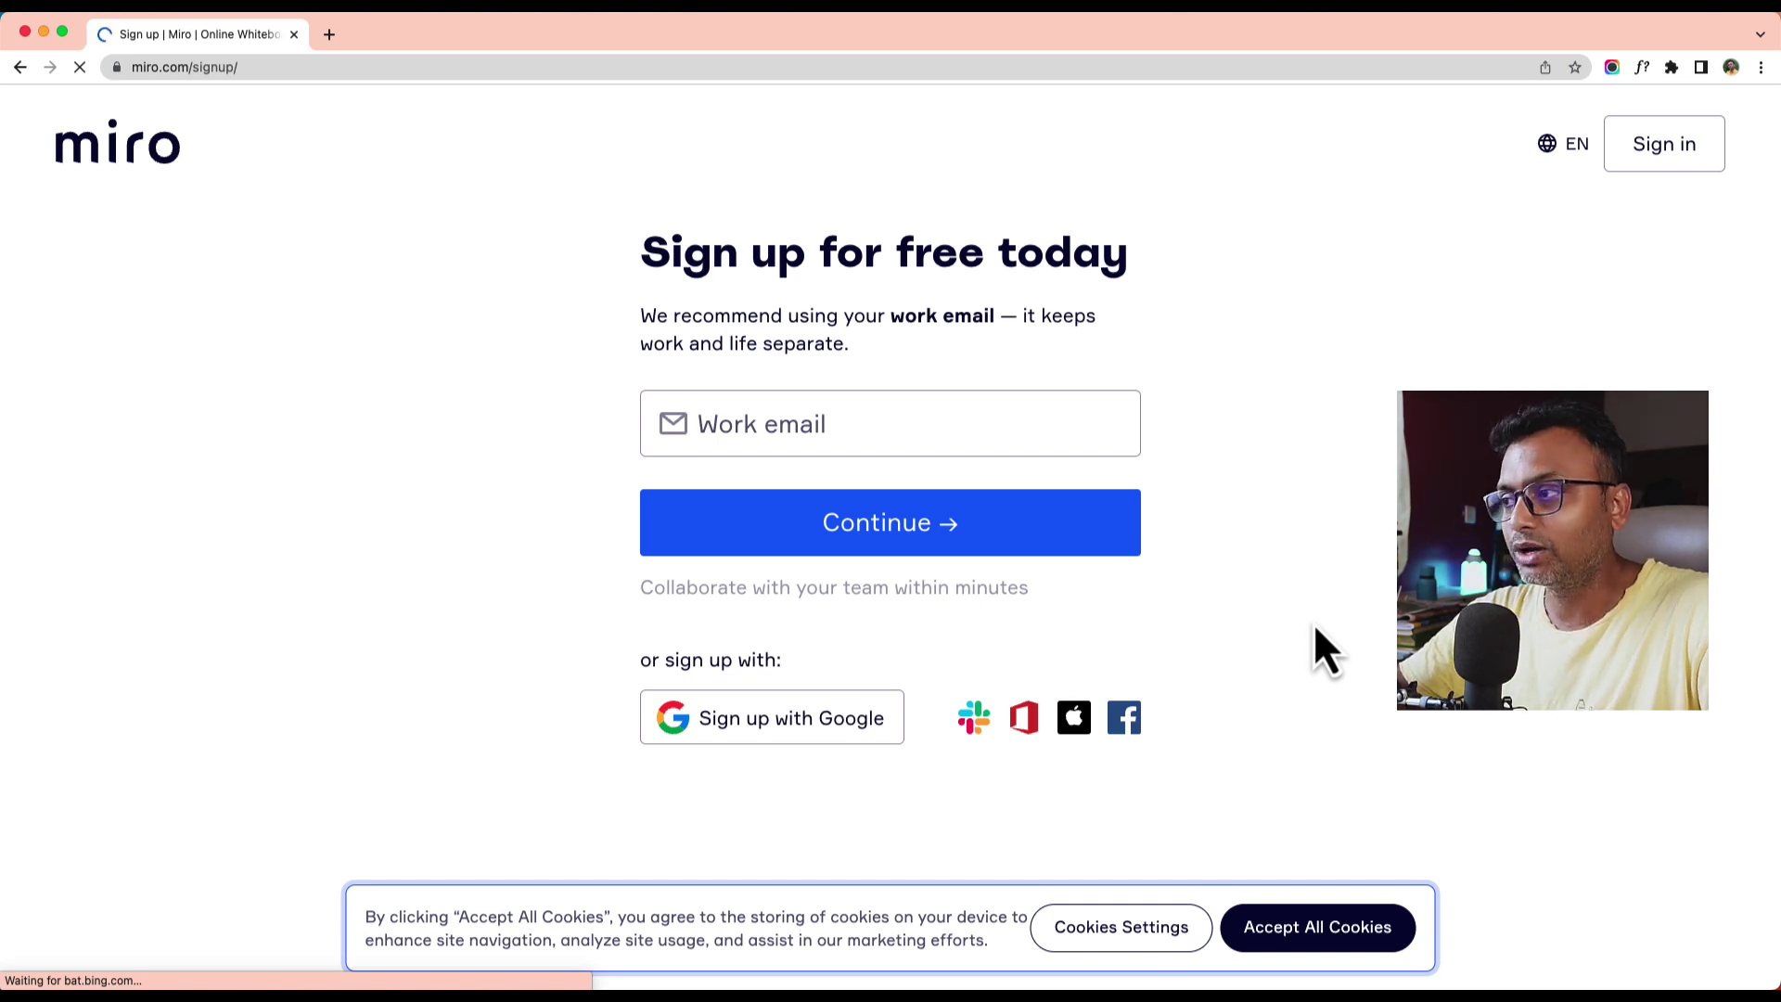
{"action": "left_click", "coordinate": [1644, 135]}
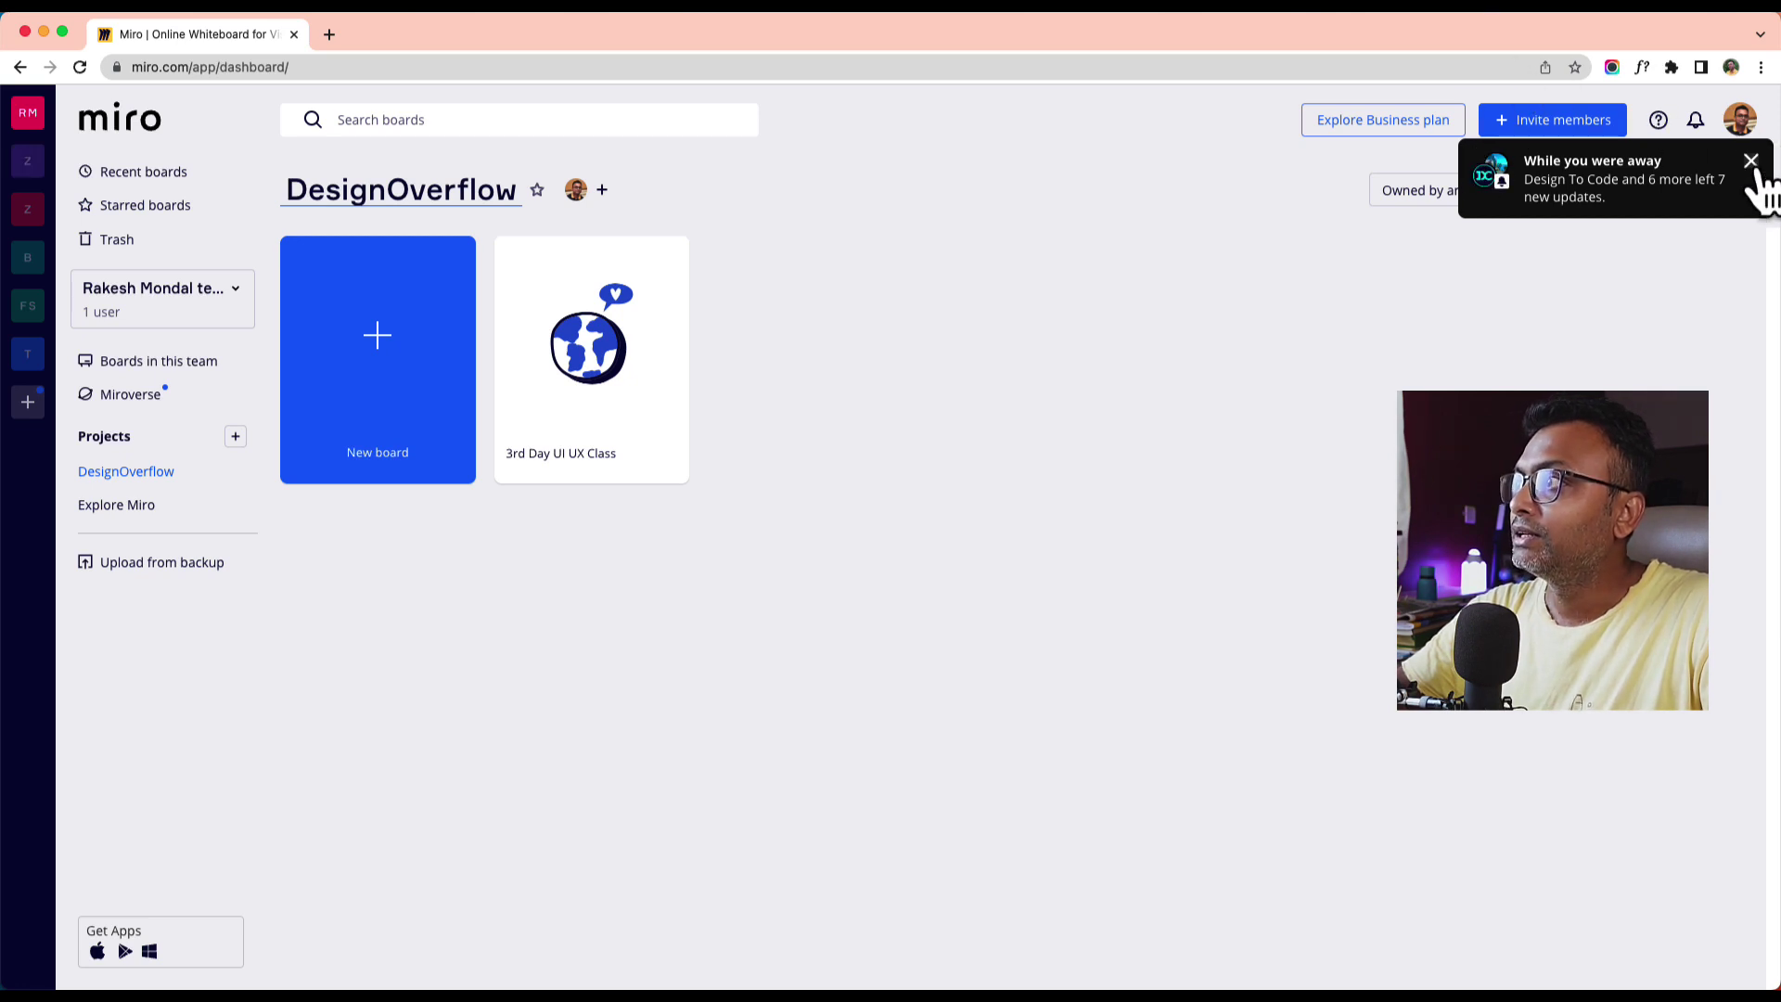
{"action": "left_click", "coordinate": [1752, 162]}
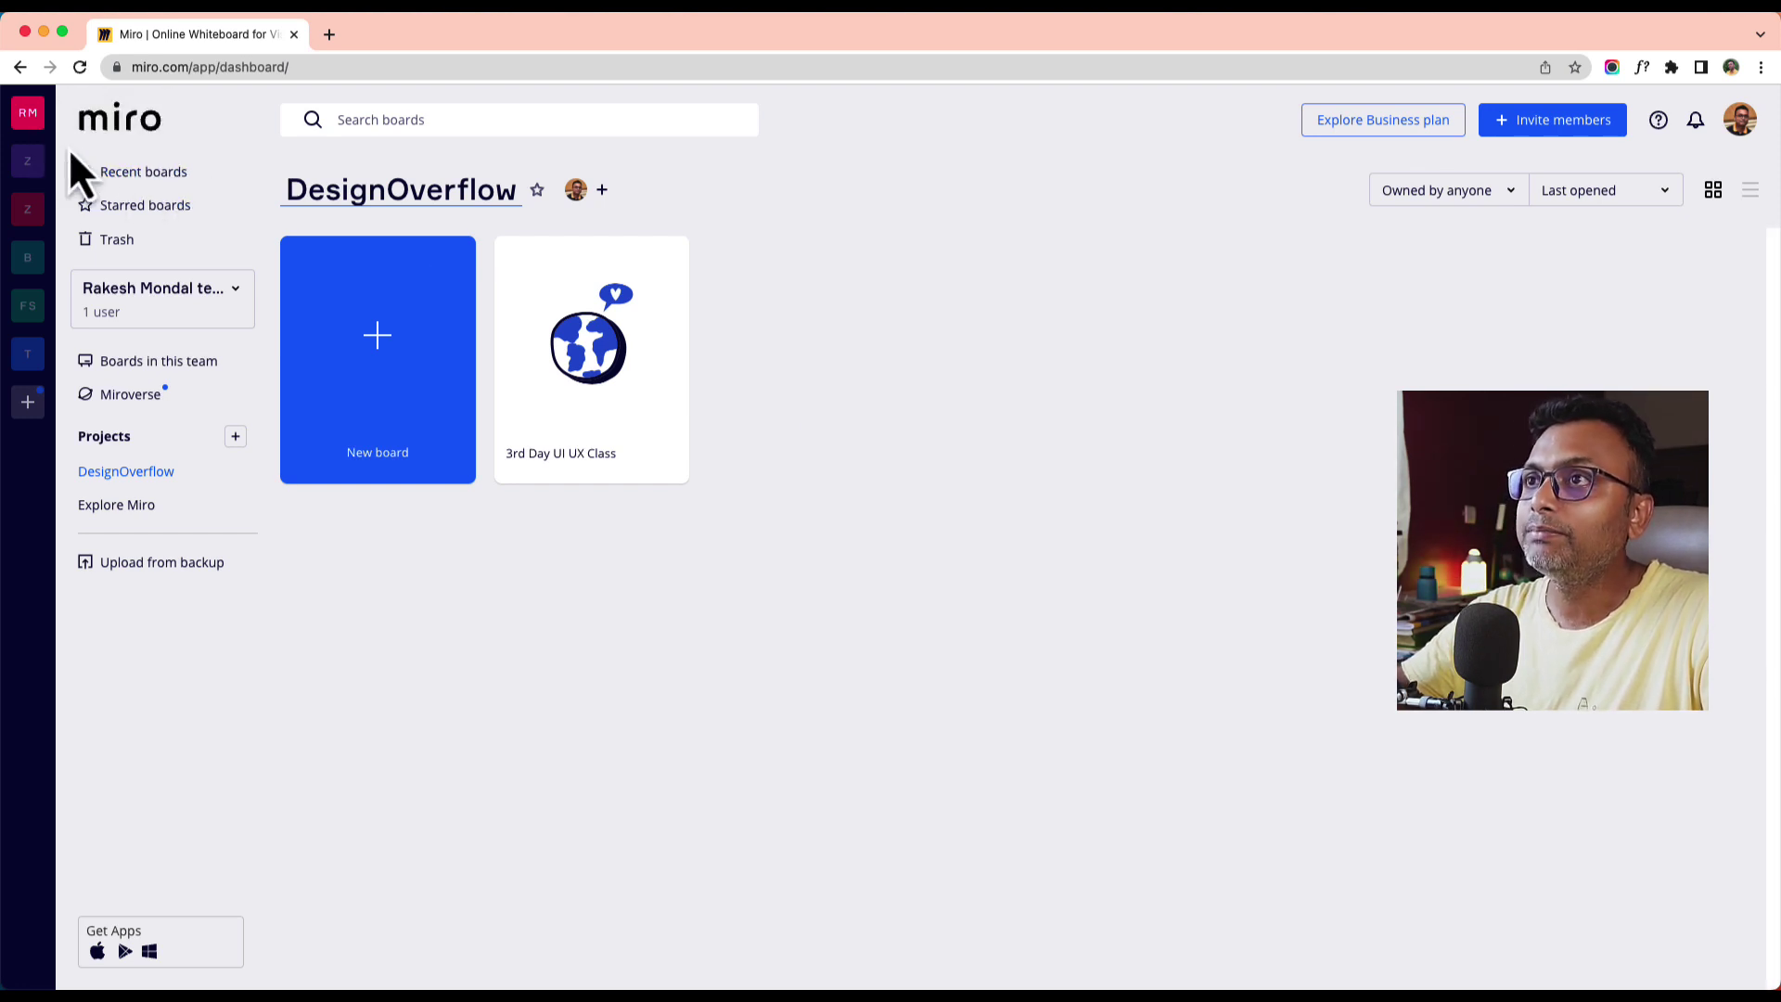
- Look through the recent boards, the team's options and the boards in the Explore Miro and DesignOverflow projects
{"action": "left_click", "coordinate": [133, 182]}
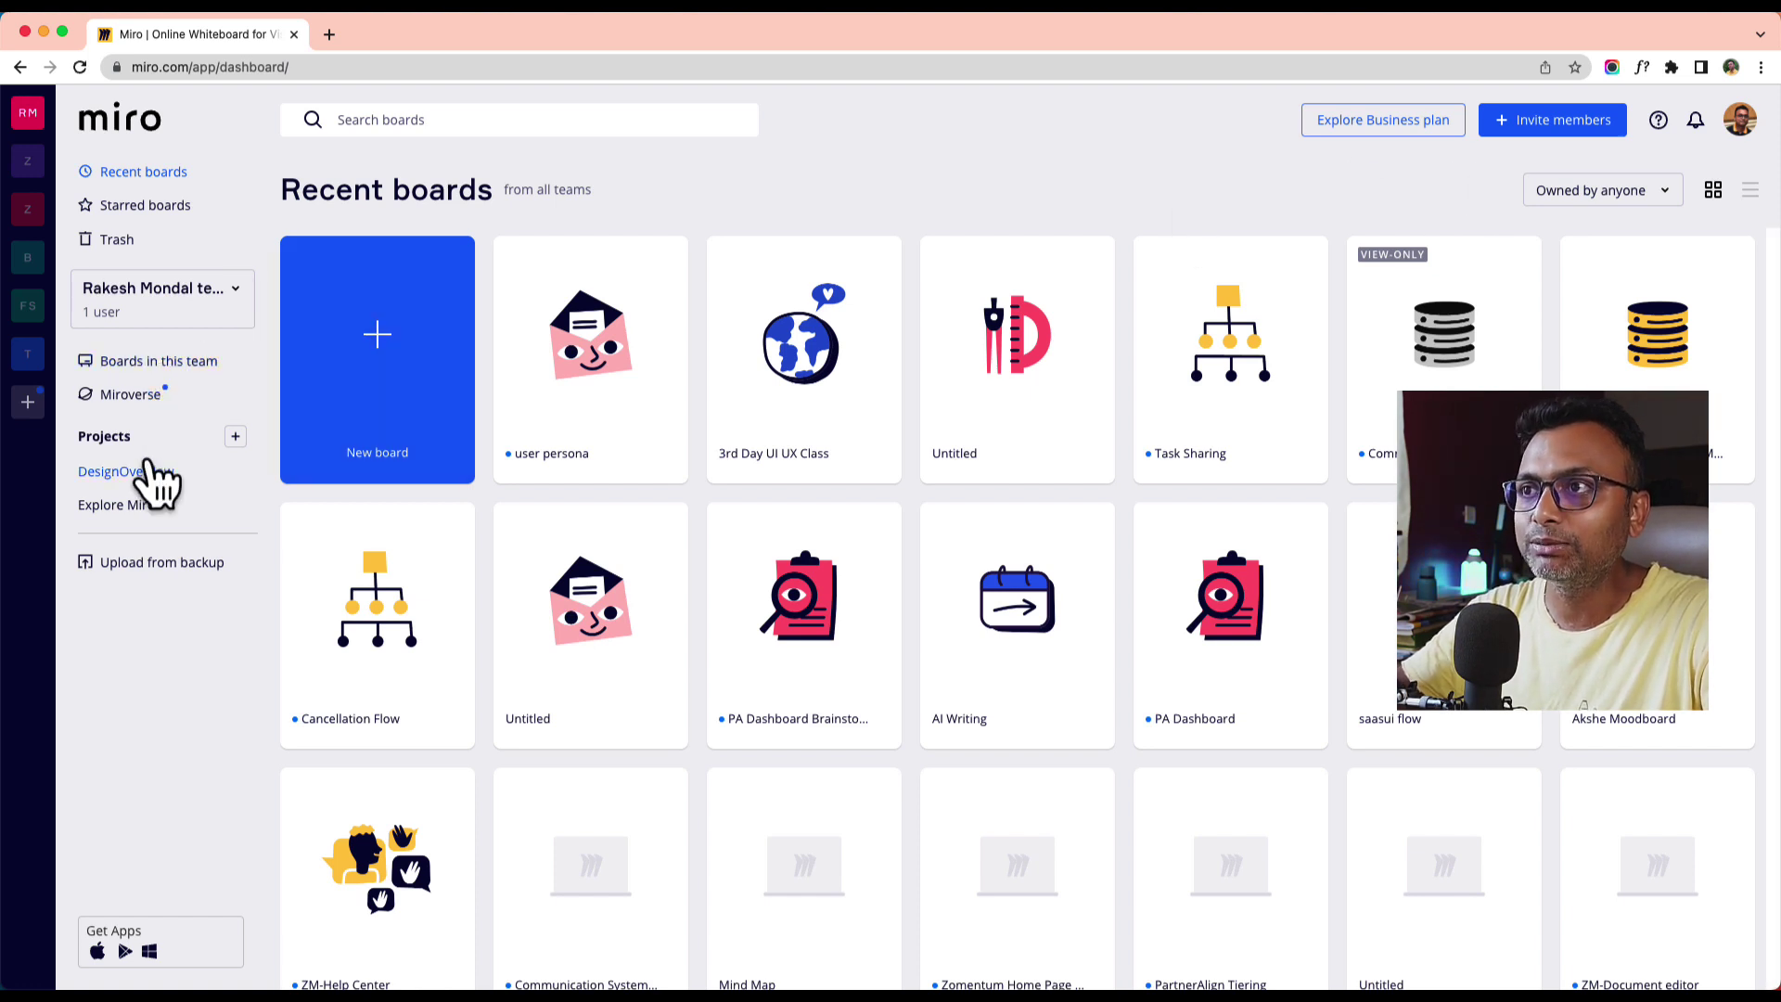
{"action": "left_click", "coordinate": [144, 516]}
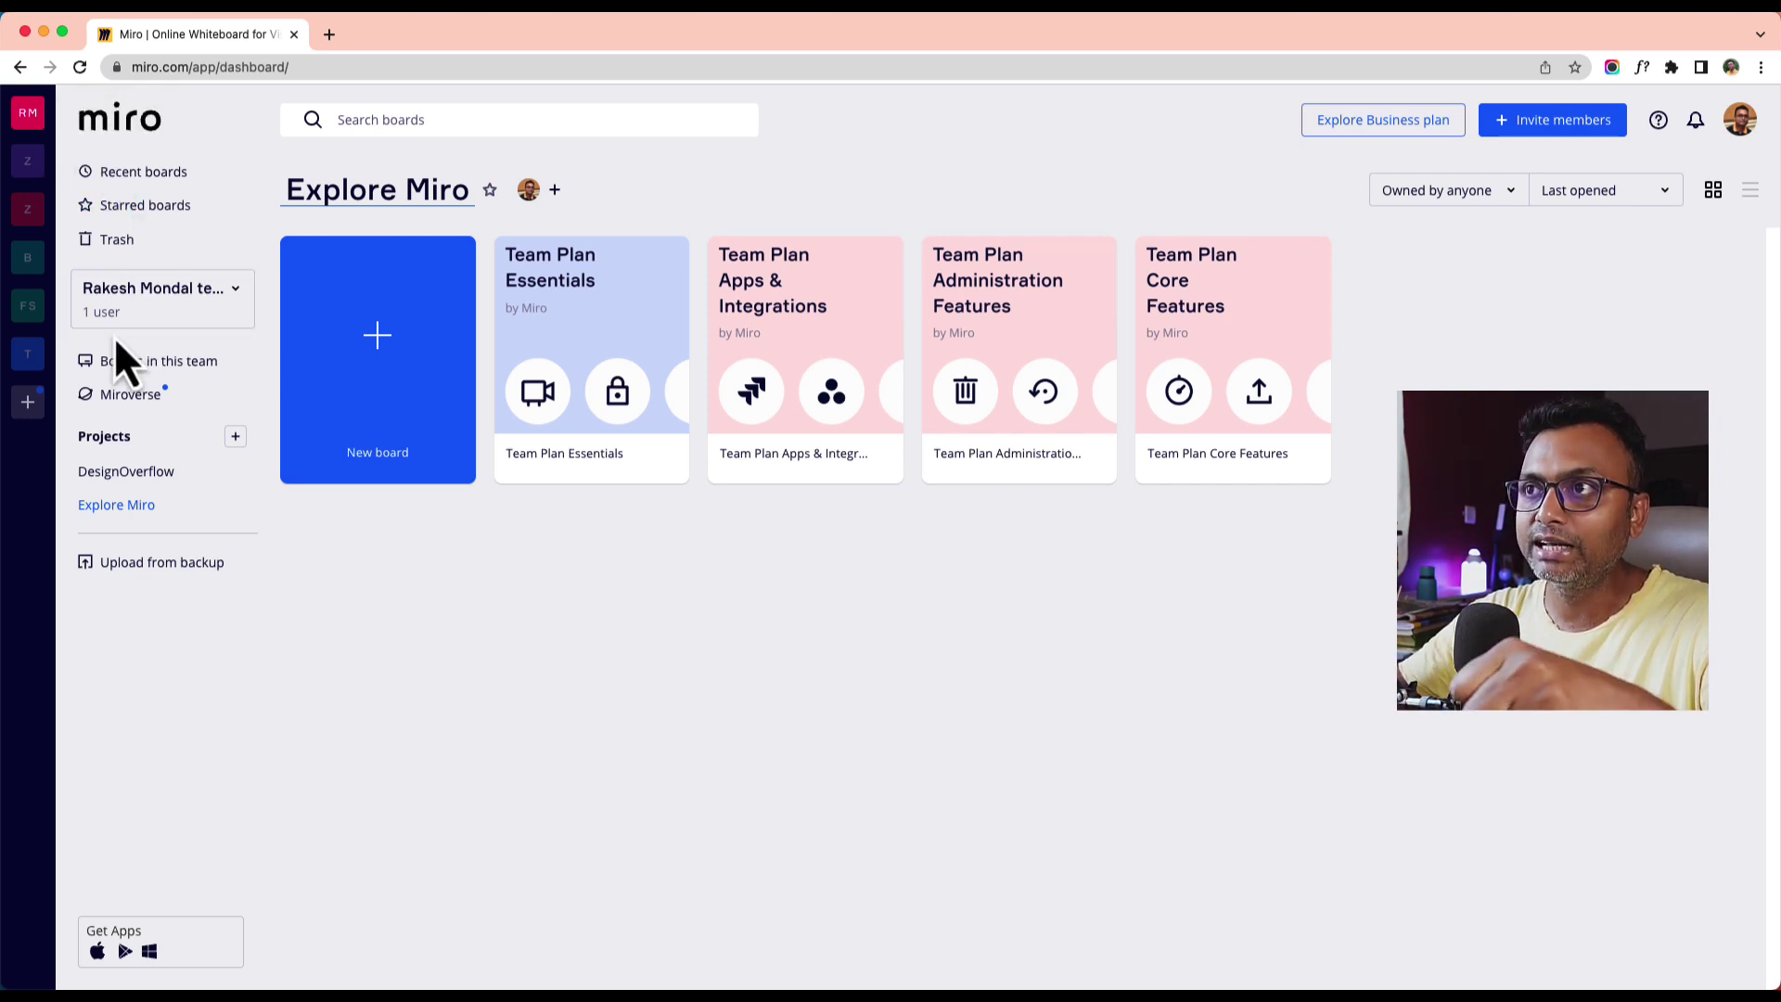
{"action": "left_click", "coordinate": [234, 295]}
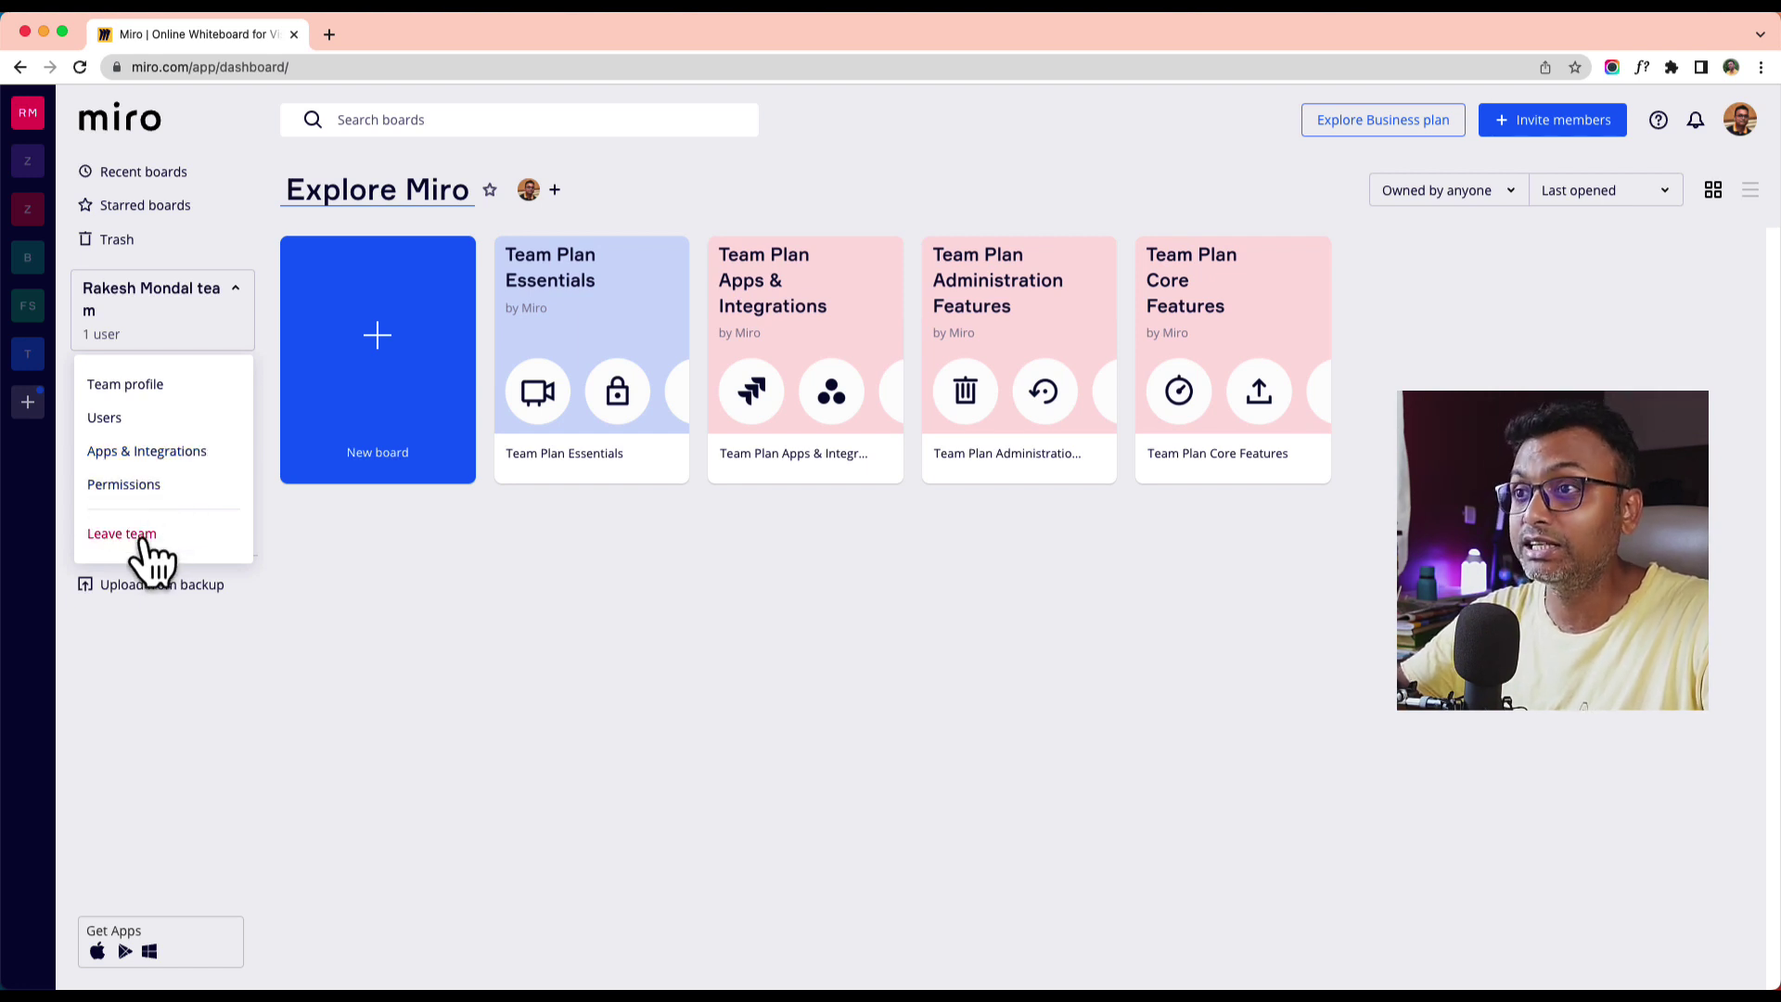
{"action": "left_click", "coordinate": [286, 604]}
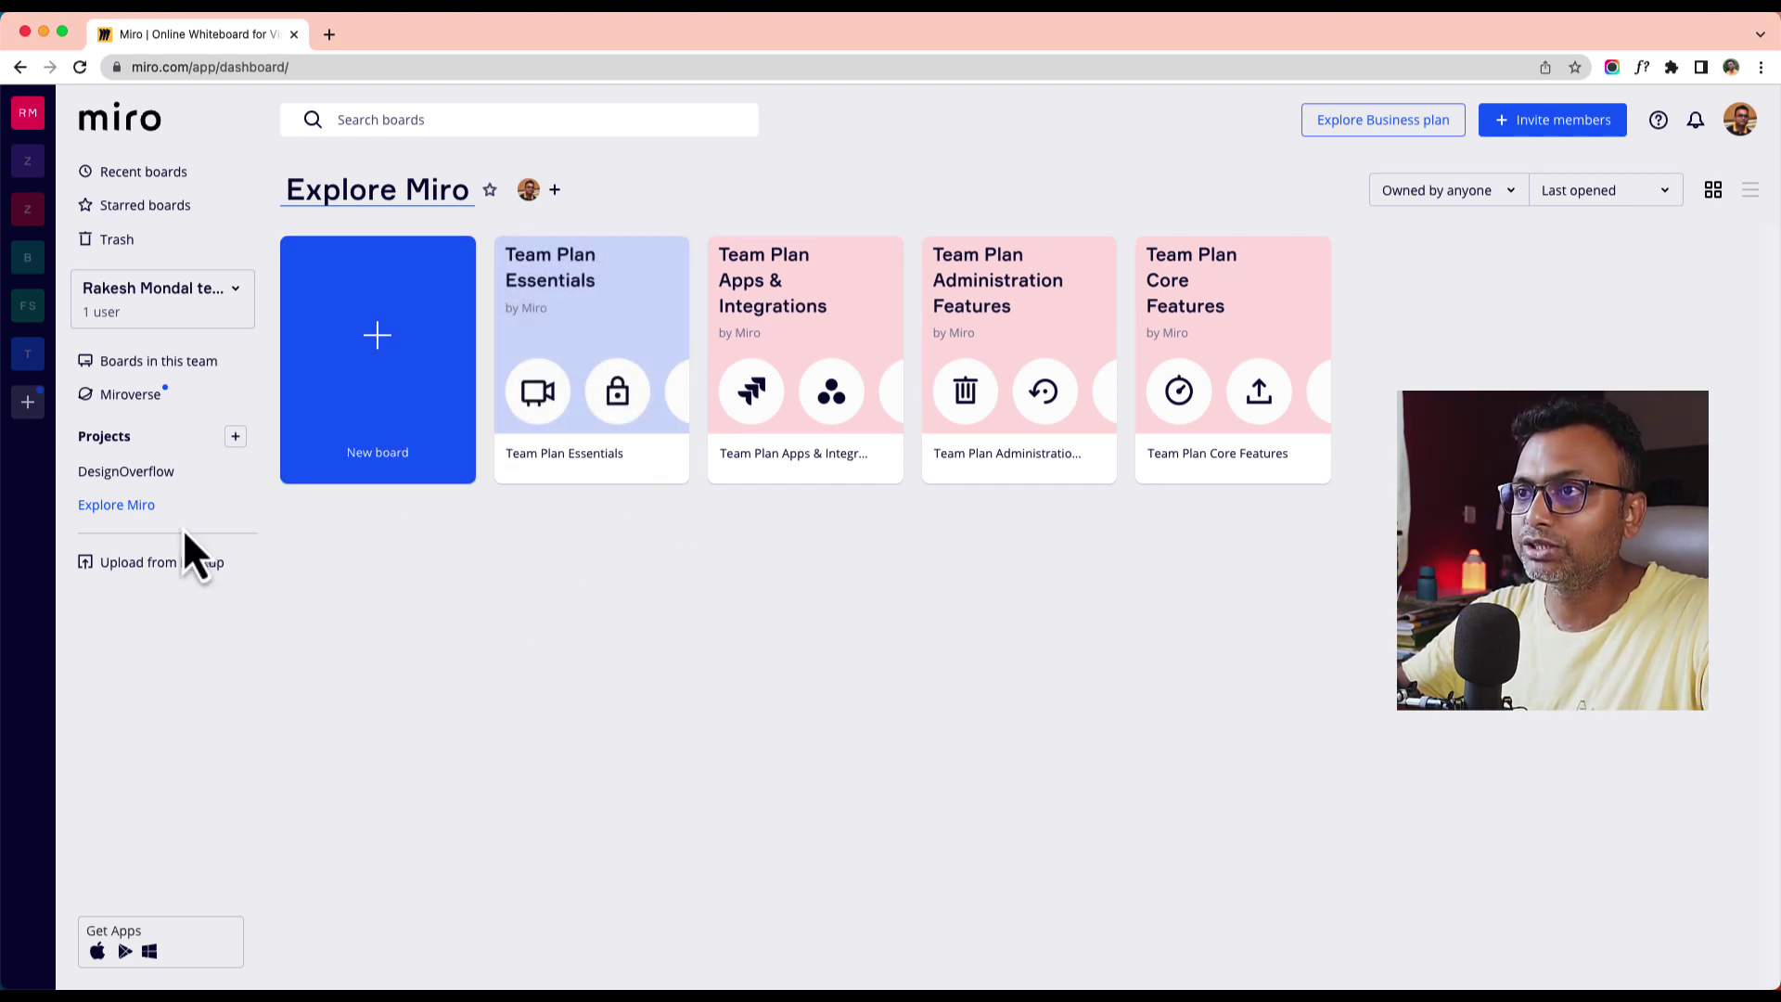
{"action": "left_click", "coordinate": [142, 482]}
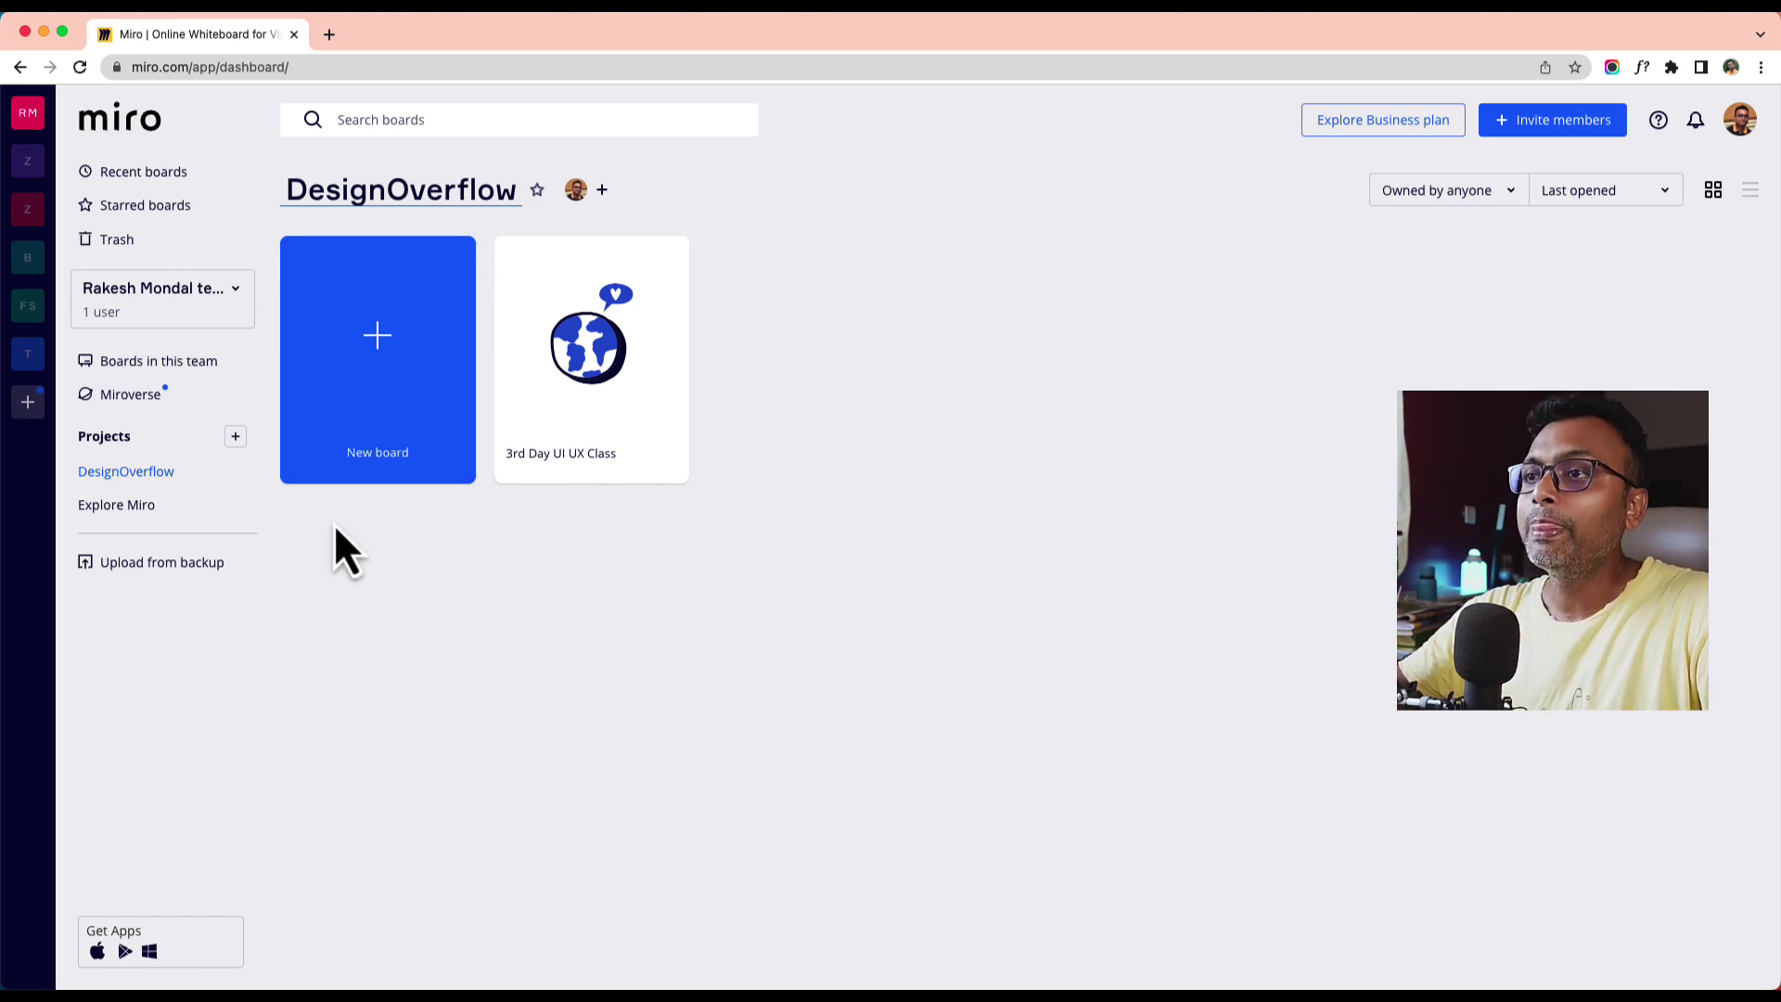
{"action": "left_click", "coordinate": [176, 171]}
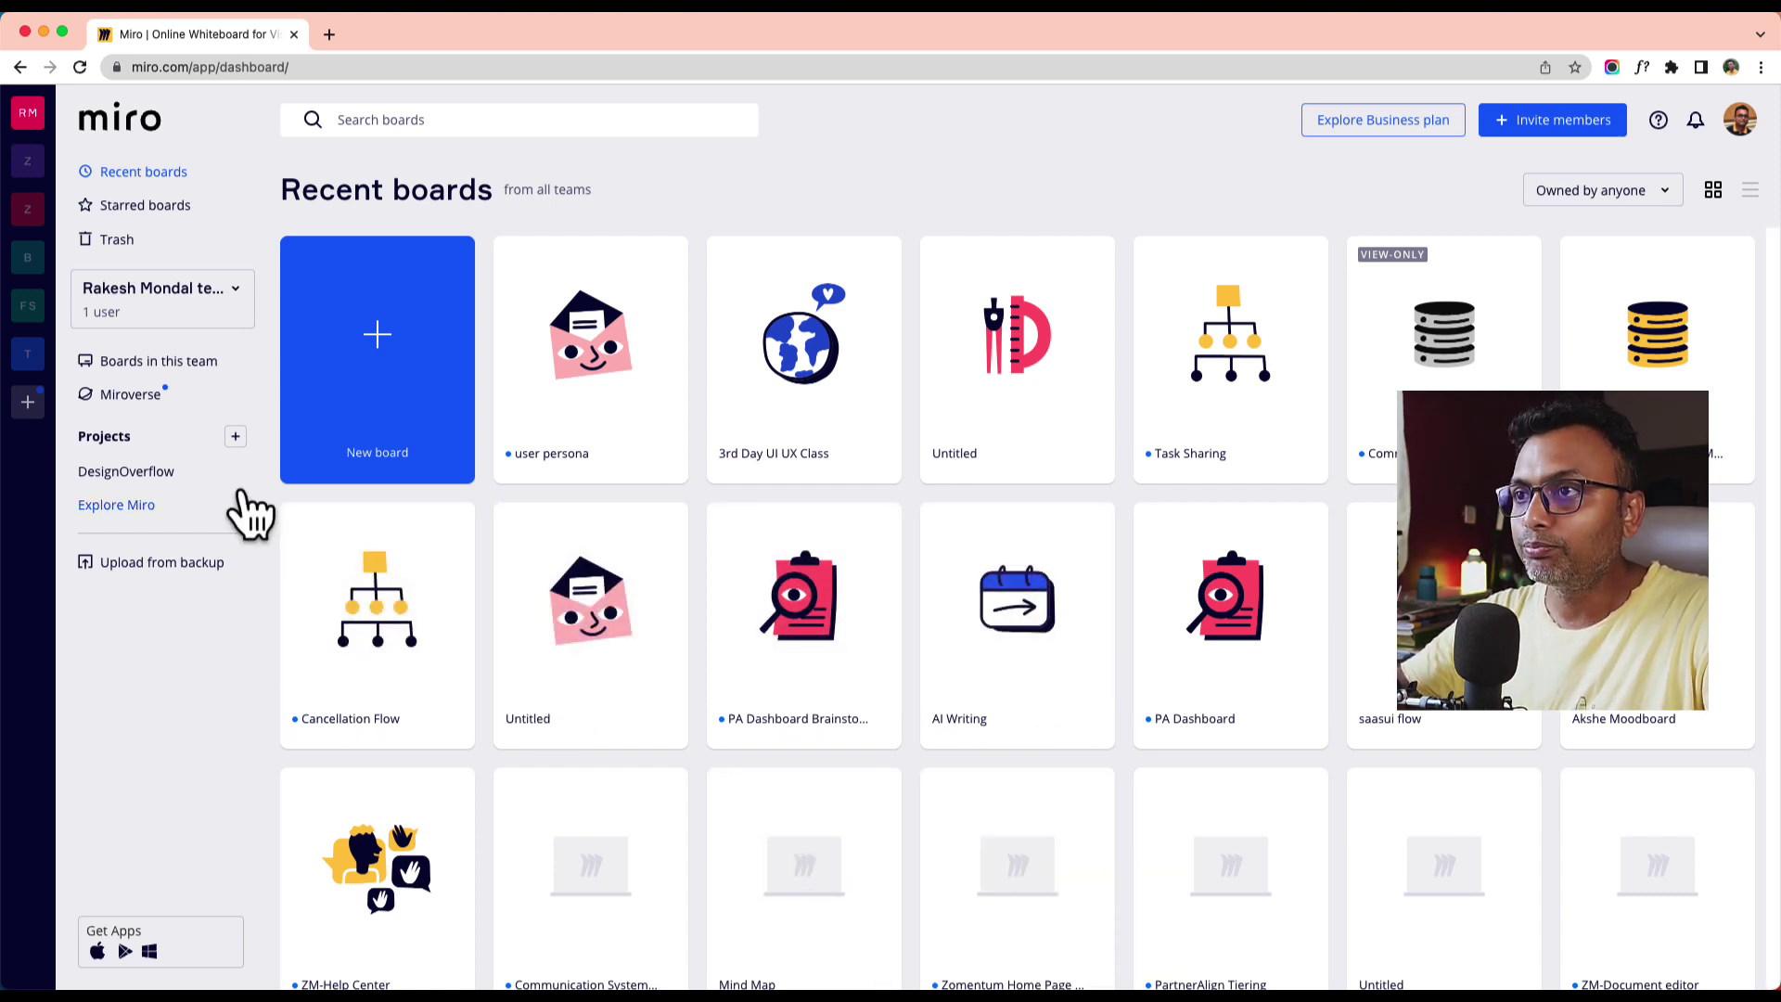
{"action": "left_click", "coordinate": [236, 436]}
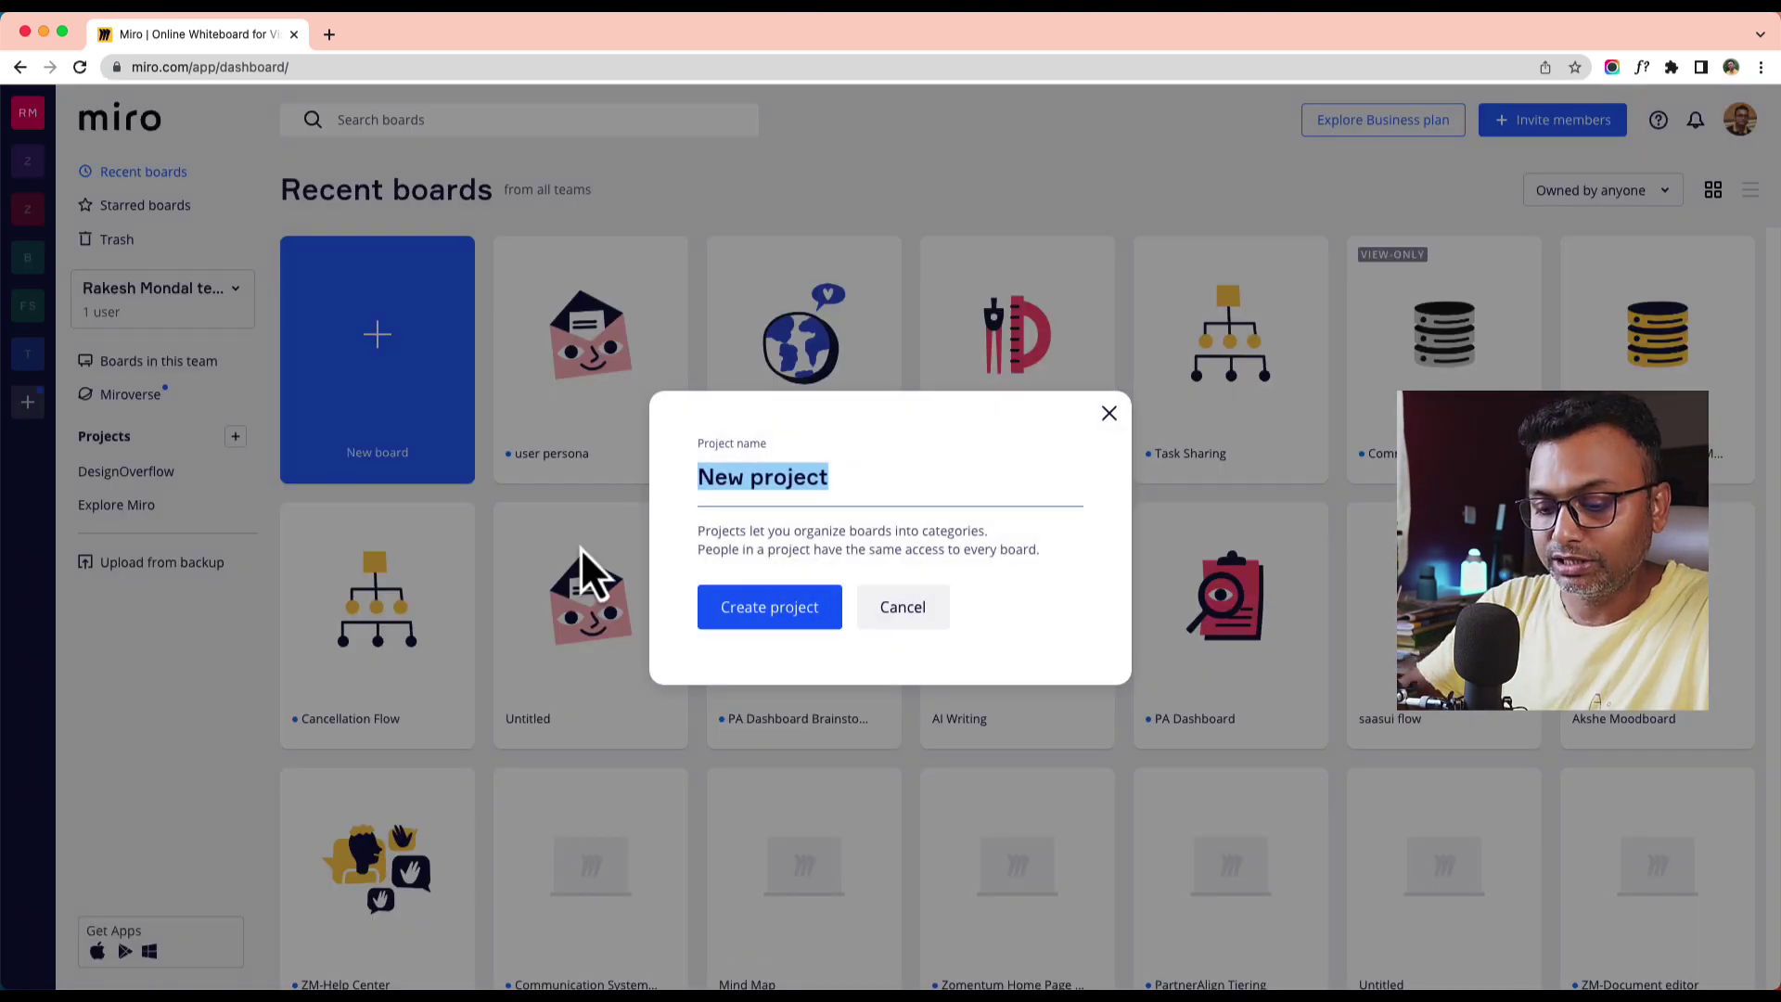
{"action": "type", "text": "Yout"}
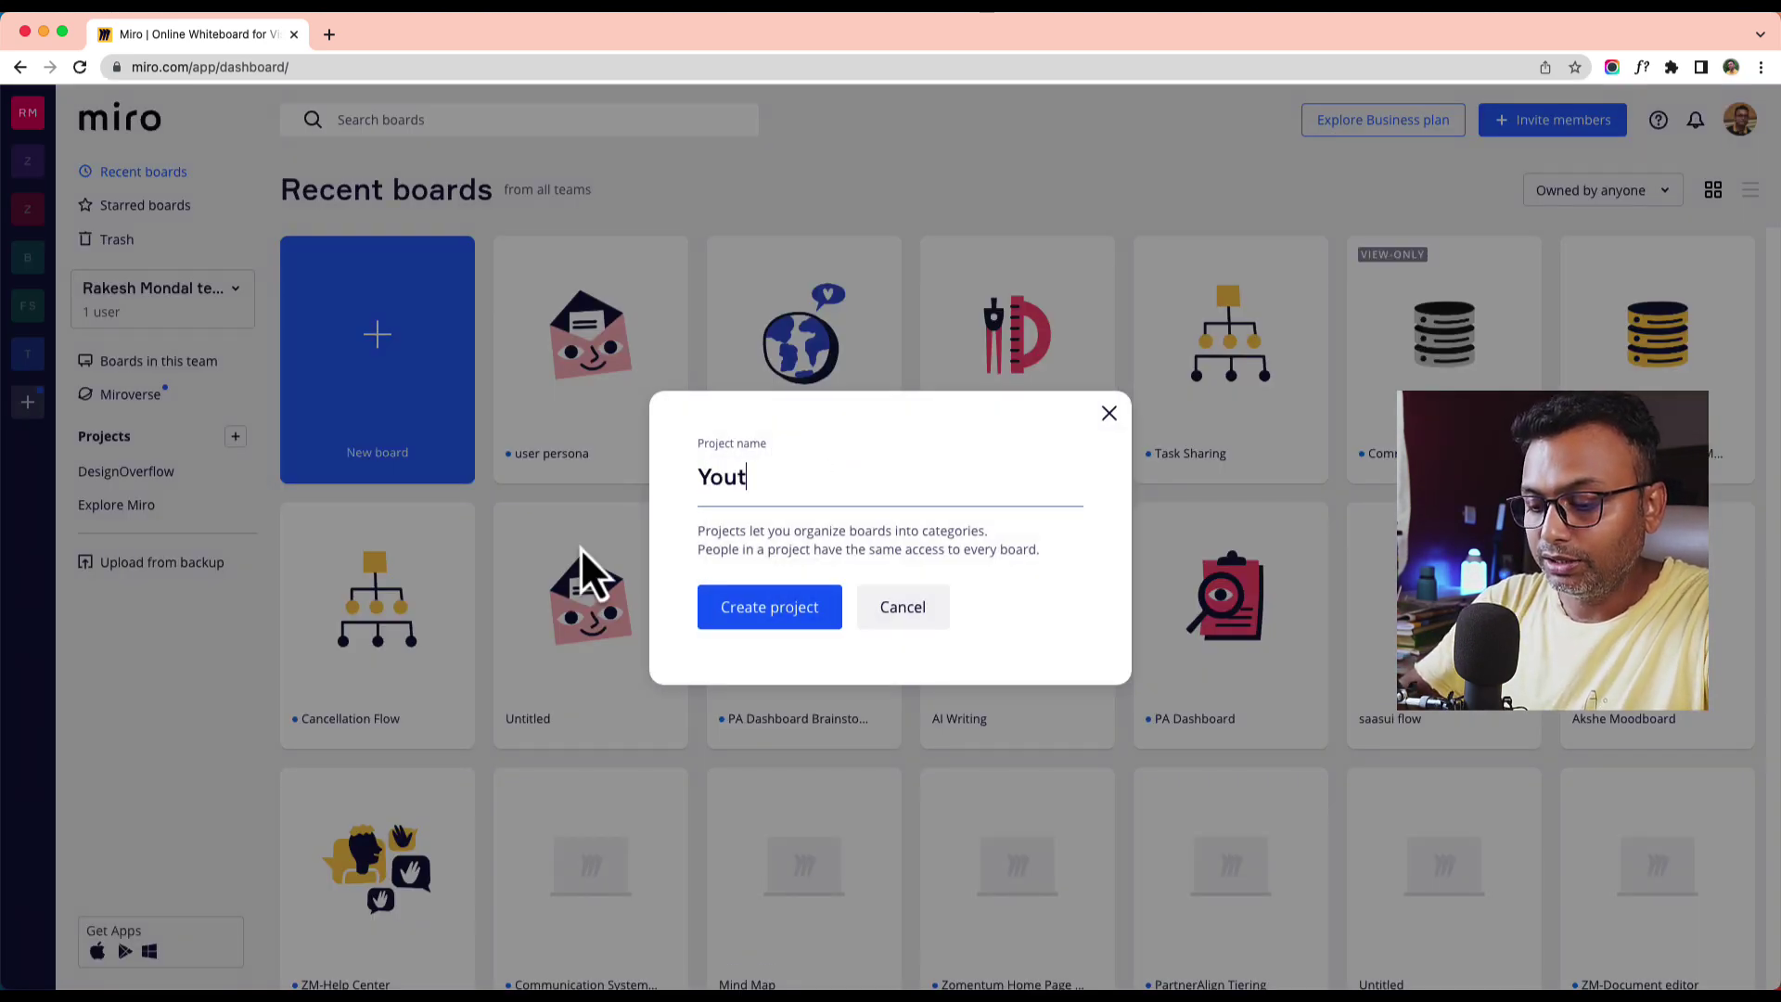
{"action": "type", "text": "ube Video"}
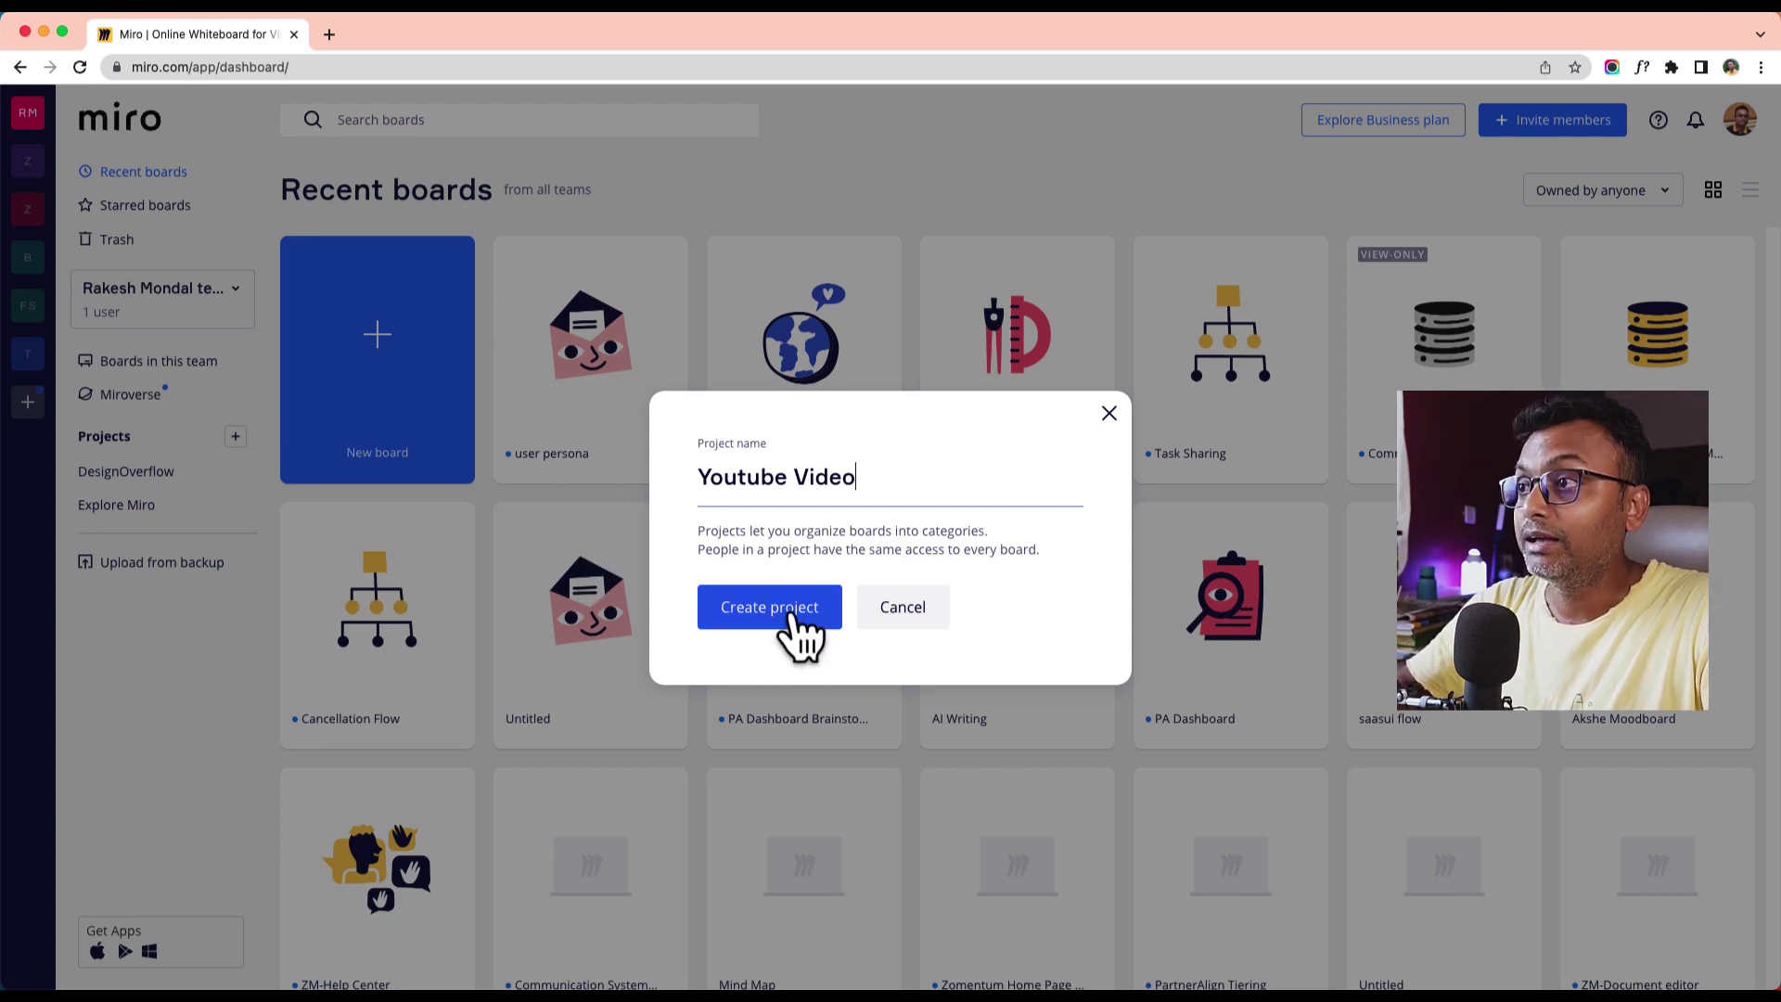
{"action": "left_click", "coordinate": [1109, 414]}
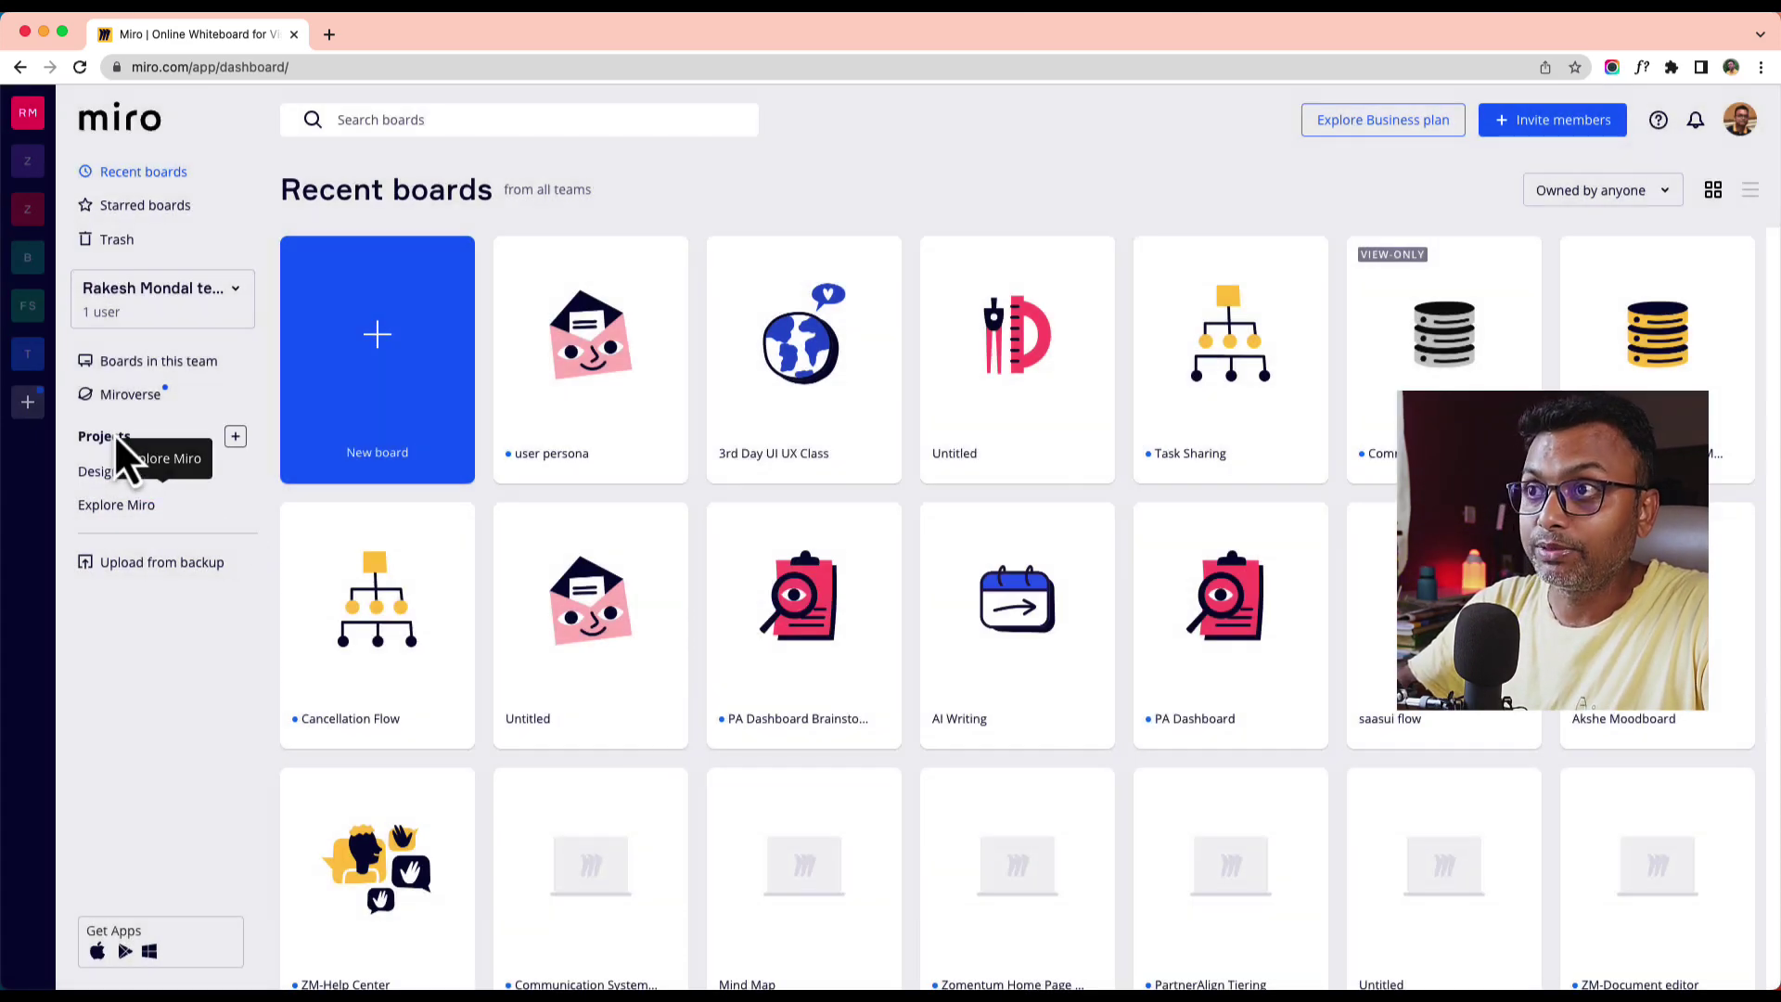
- Create a new project named Youtube Video
{"action": "left_click", "coordinate": [235, 437]}
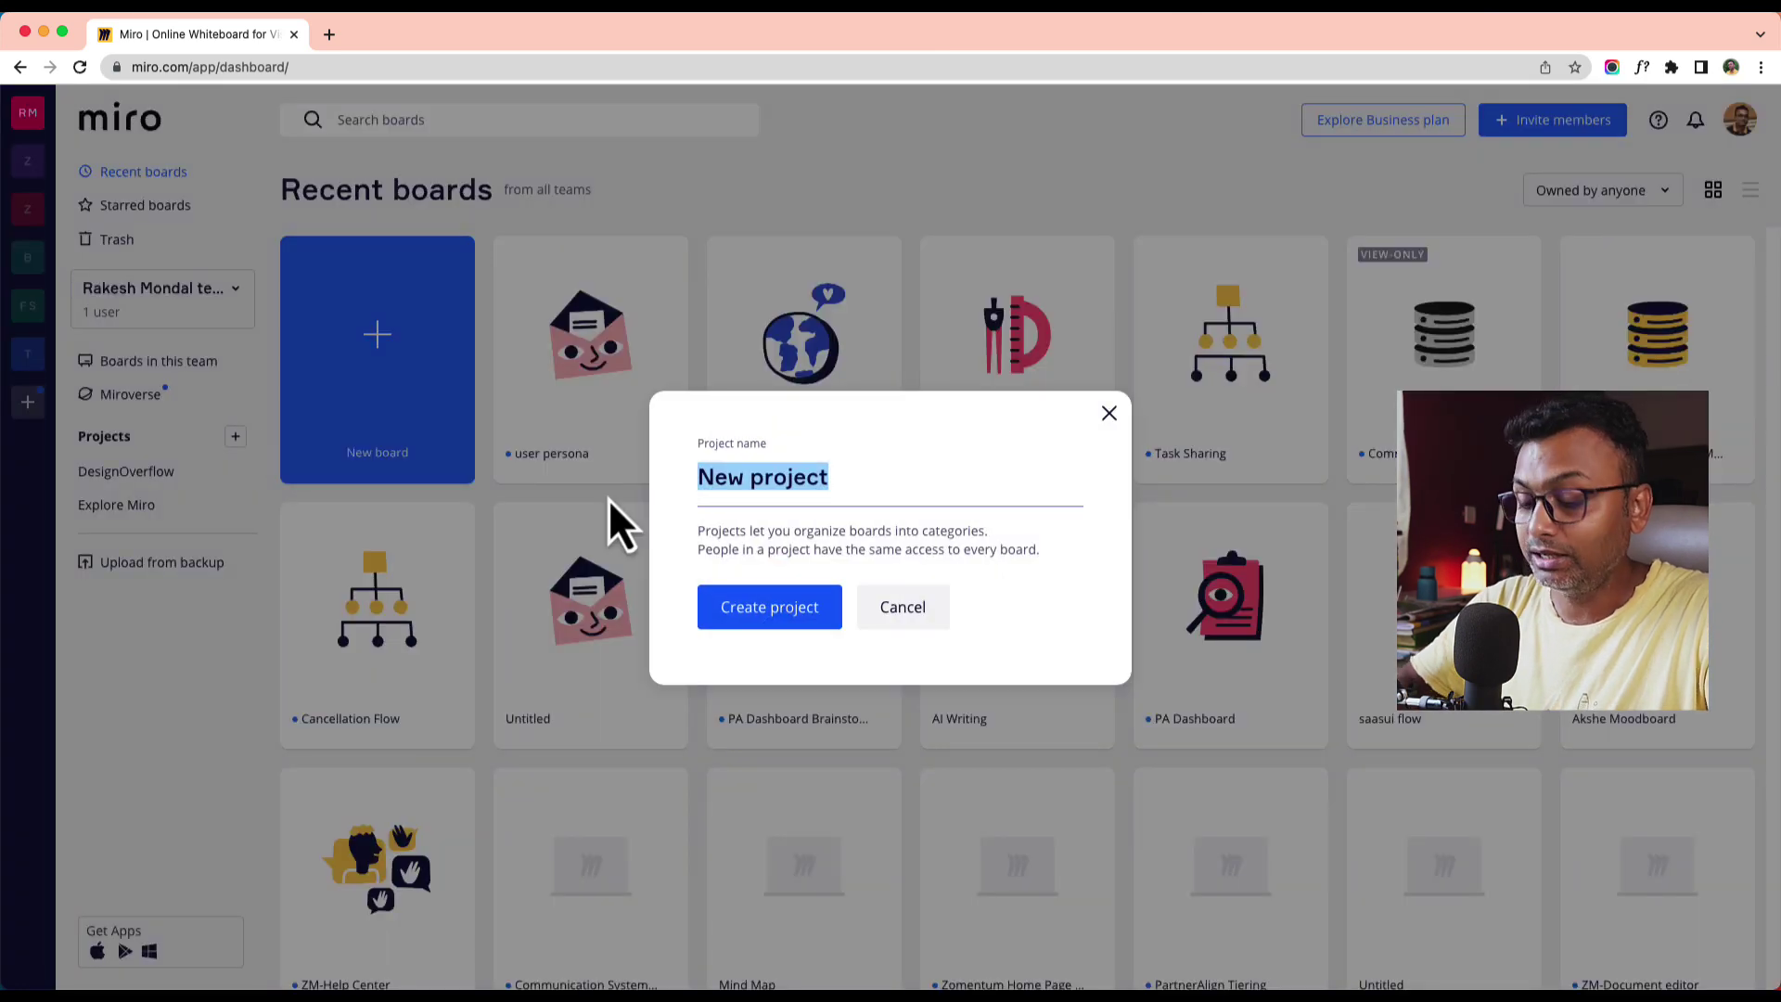
{"action": "type", "text": "Youtube"}
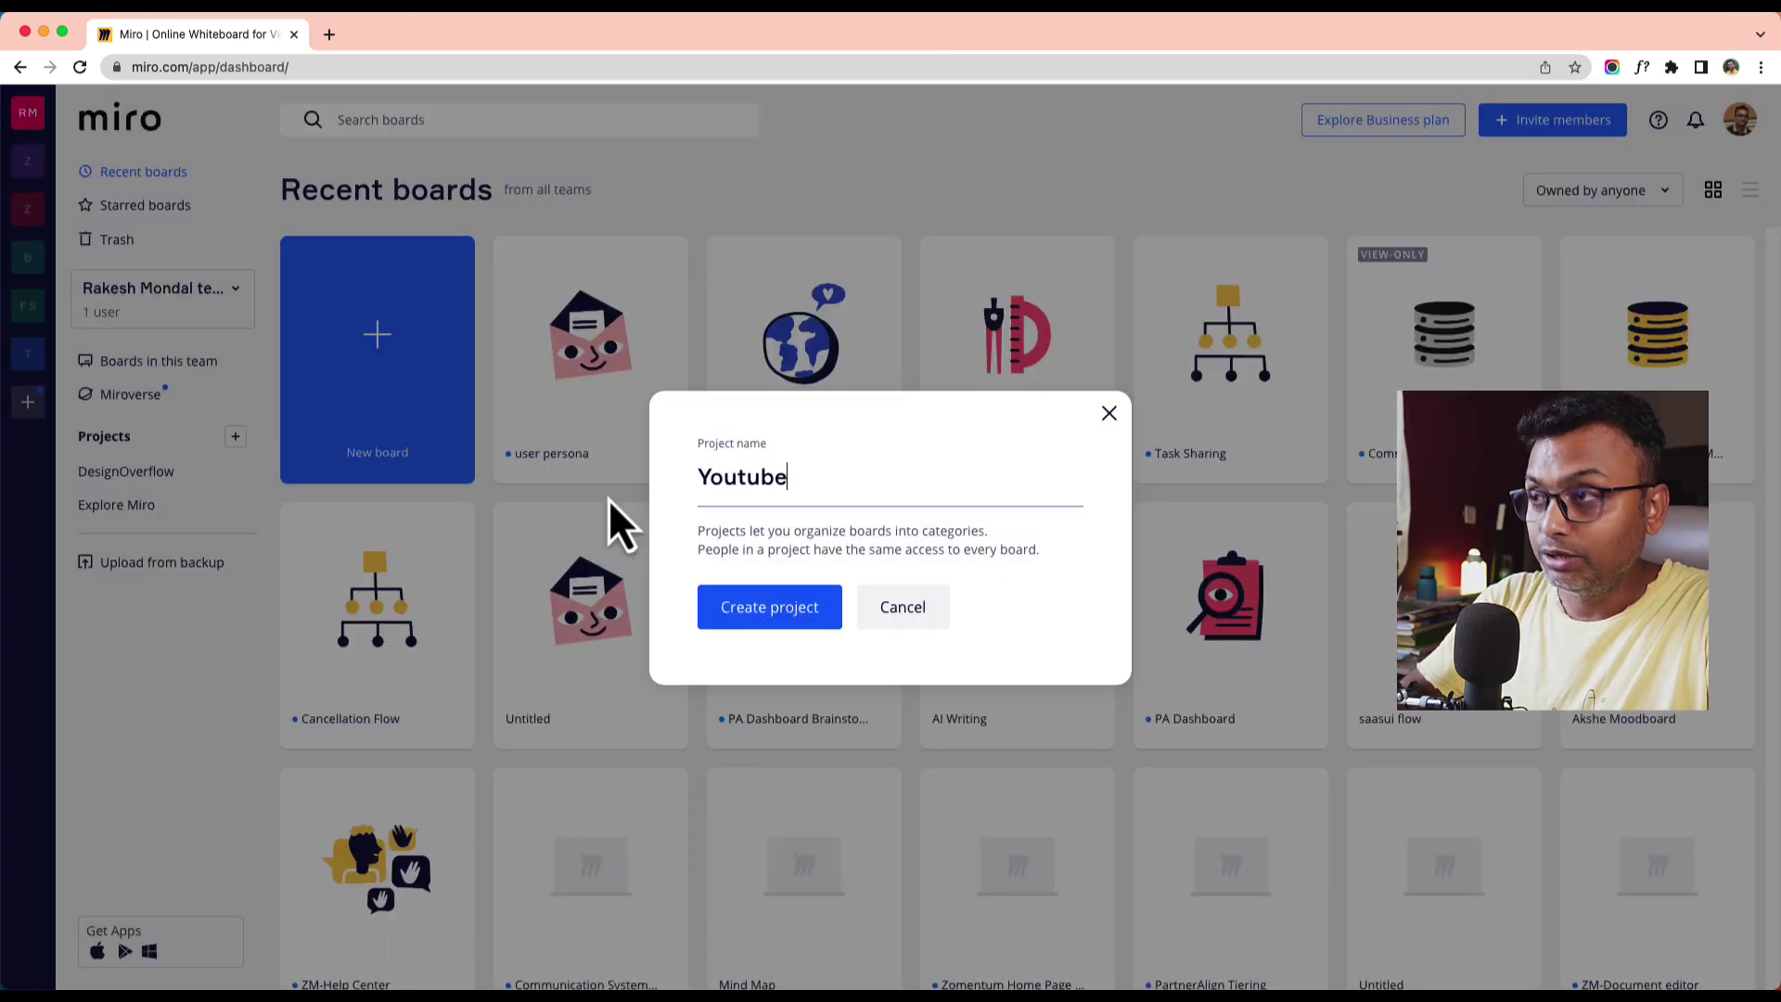
{"action": "type", "text": " Video"}
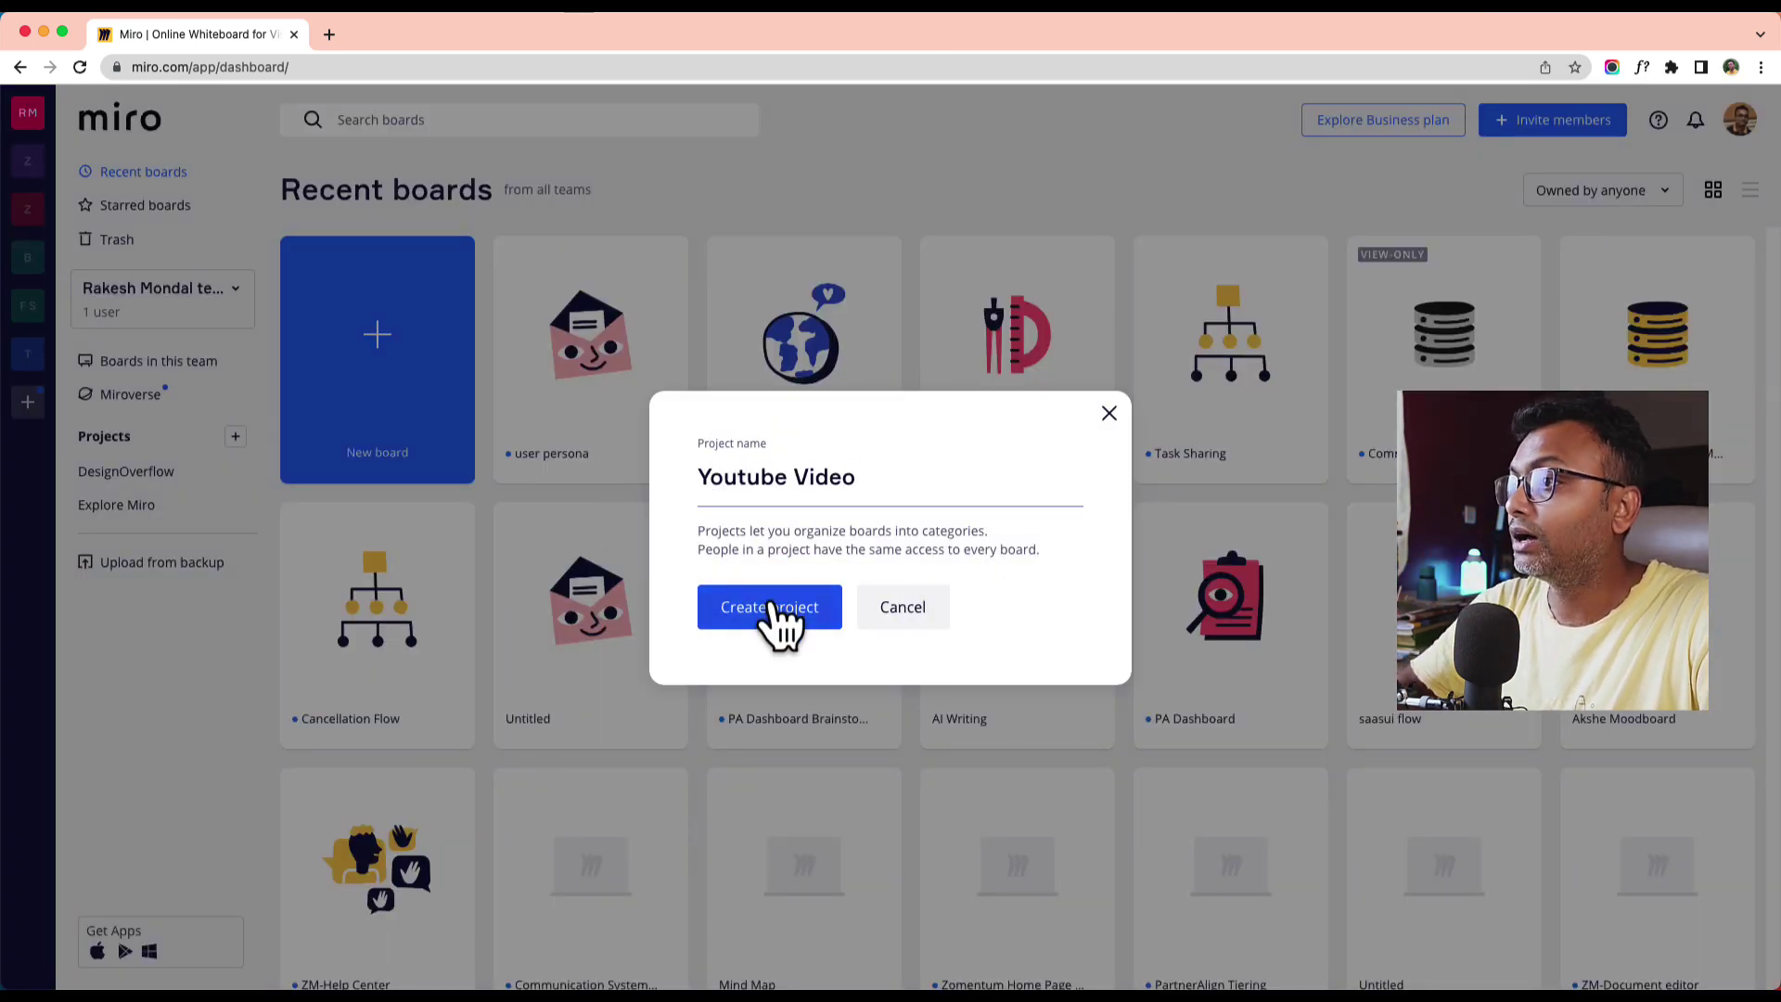
{"action": "left_click", "coordinate": [770, 606]}
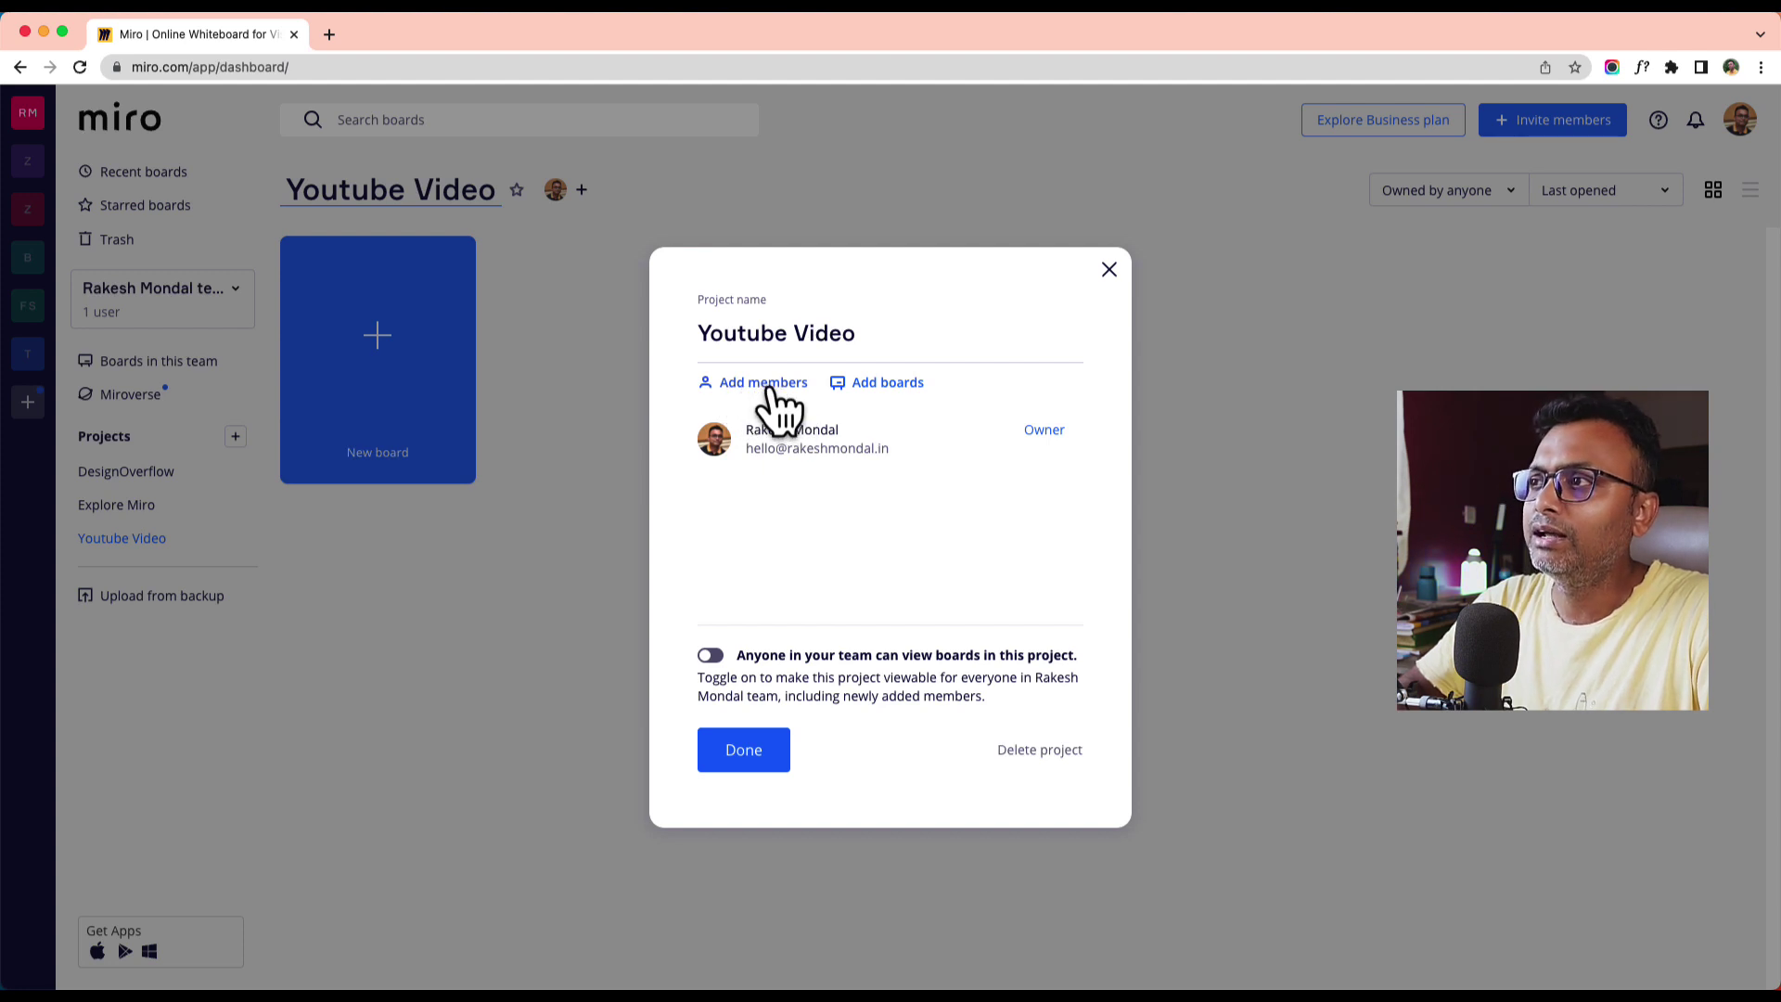
- Move the Untitled board with the envelope thumbnail into the Youtube Video project and finish the project setup
{"action": "left_click", "coordinate": [886, 386]}
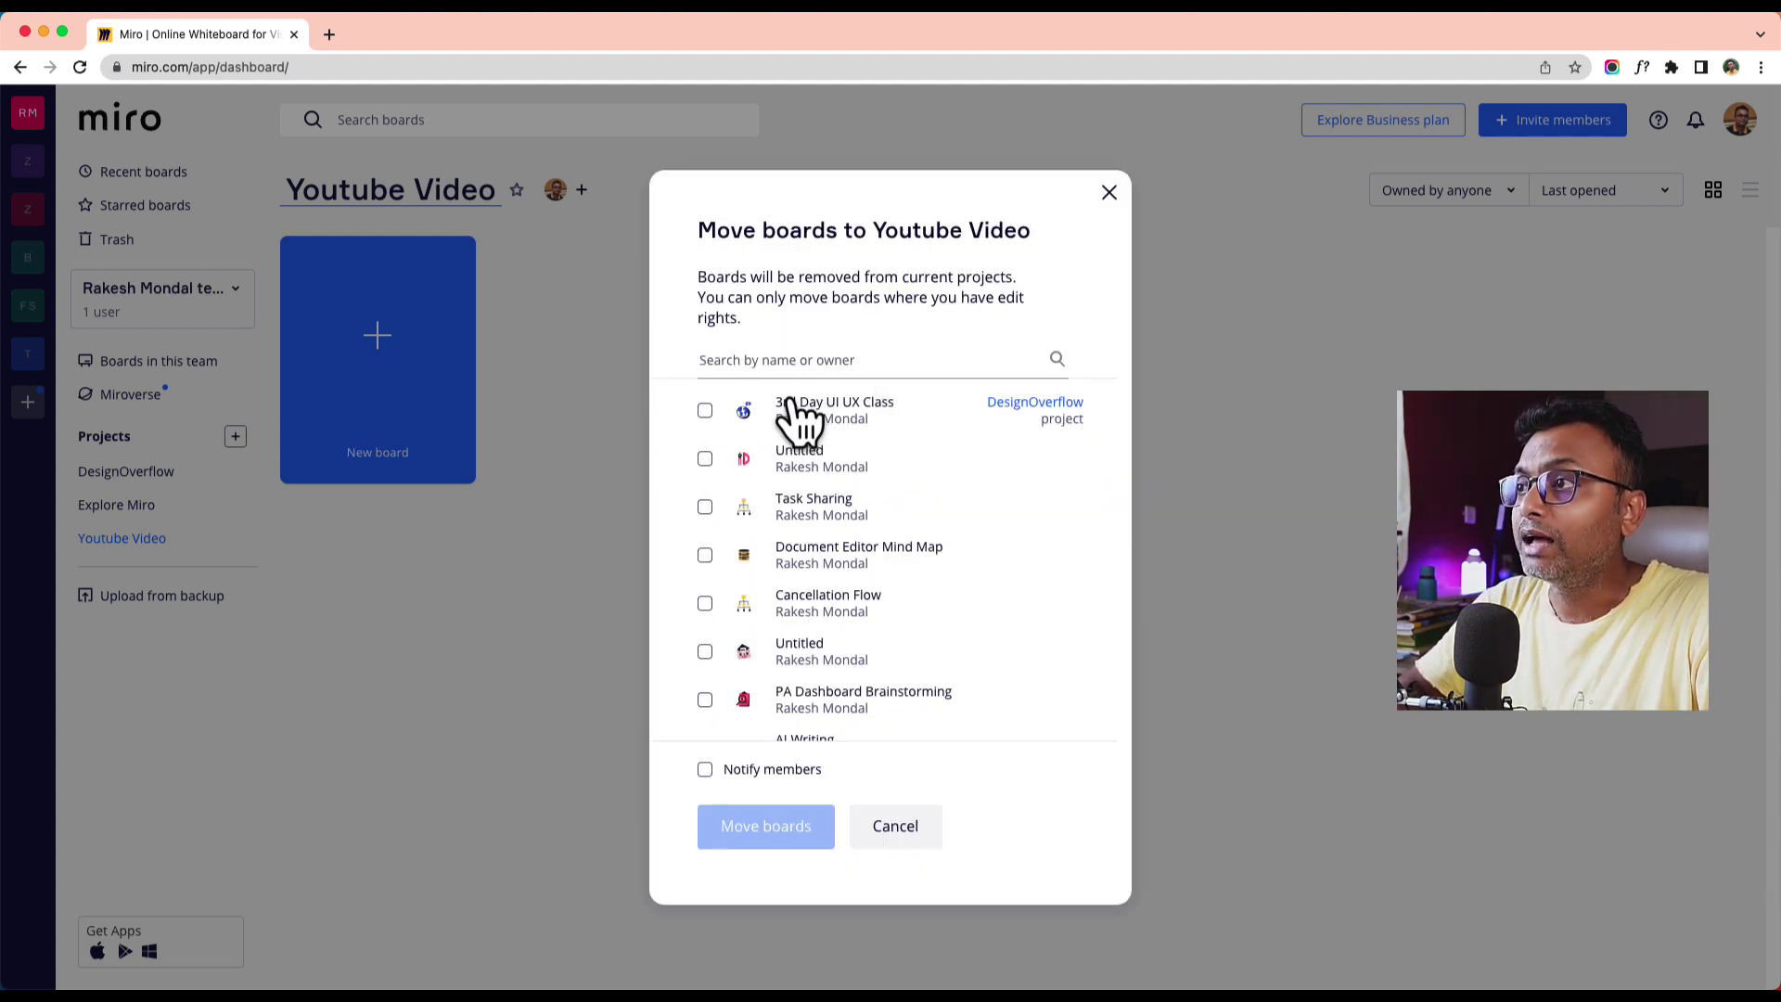
{"action": "left_click", "coordinate": [707, 652]}
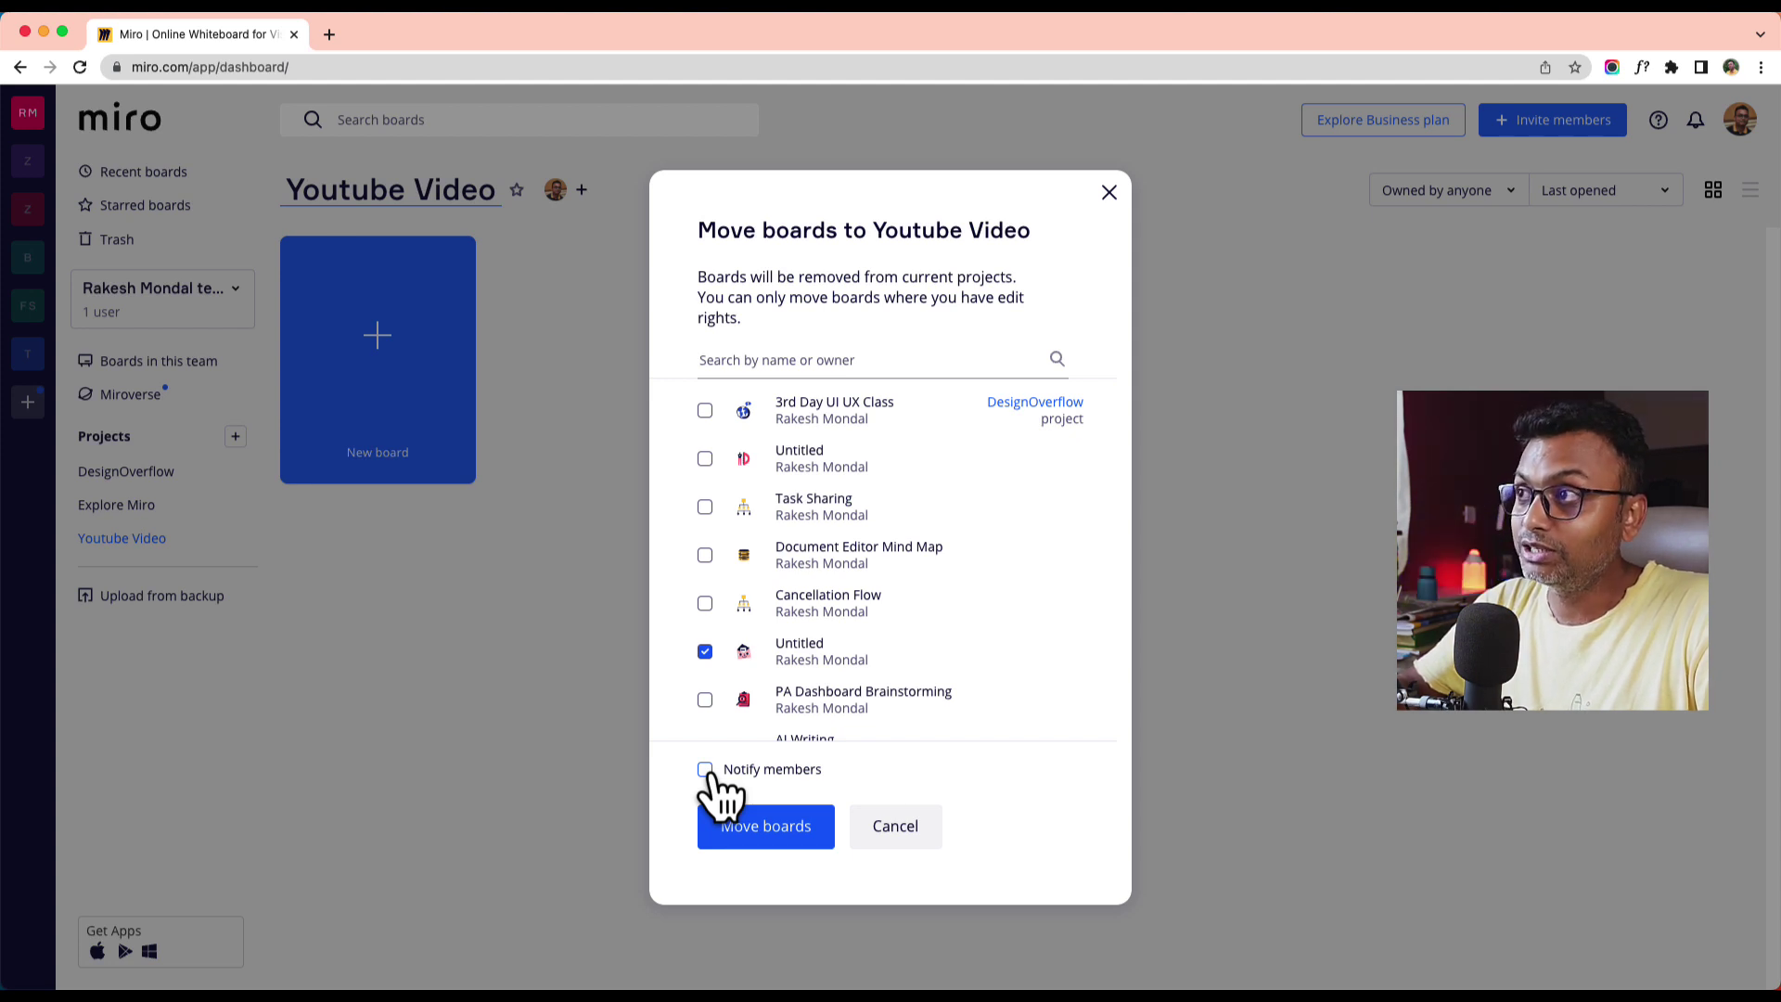
{"action": "left_click", "coordinate": [777, 828]}
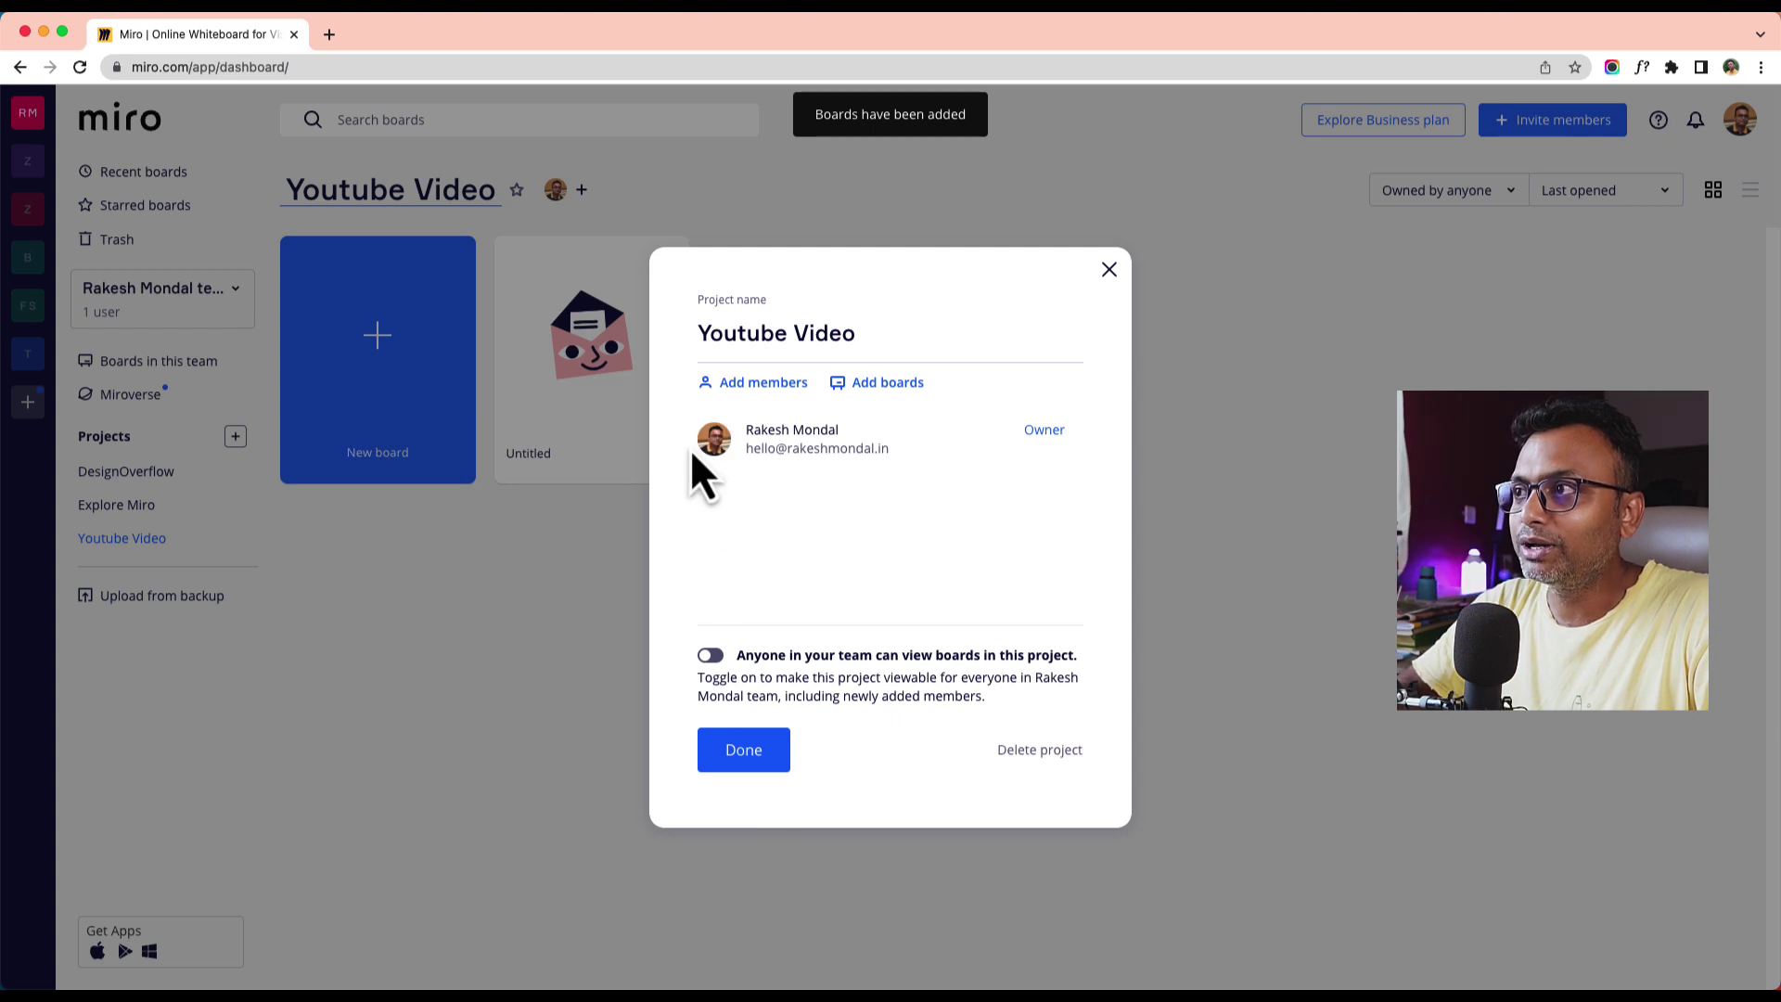
{"action": "left_click", "coordinate": [750, 747]}
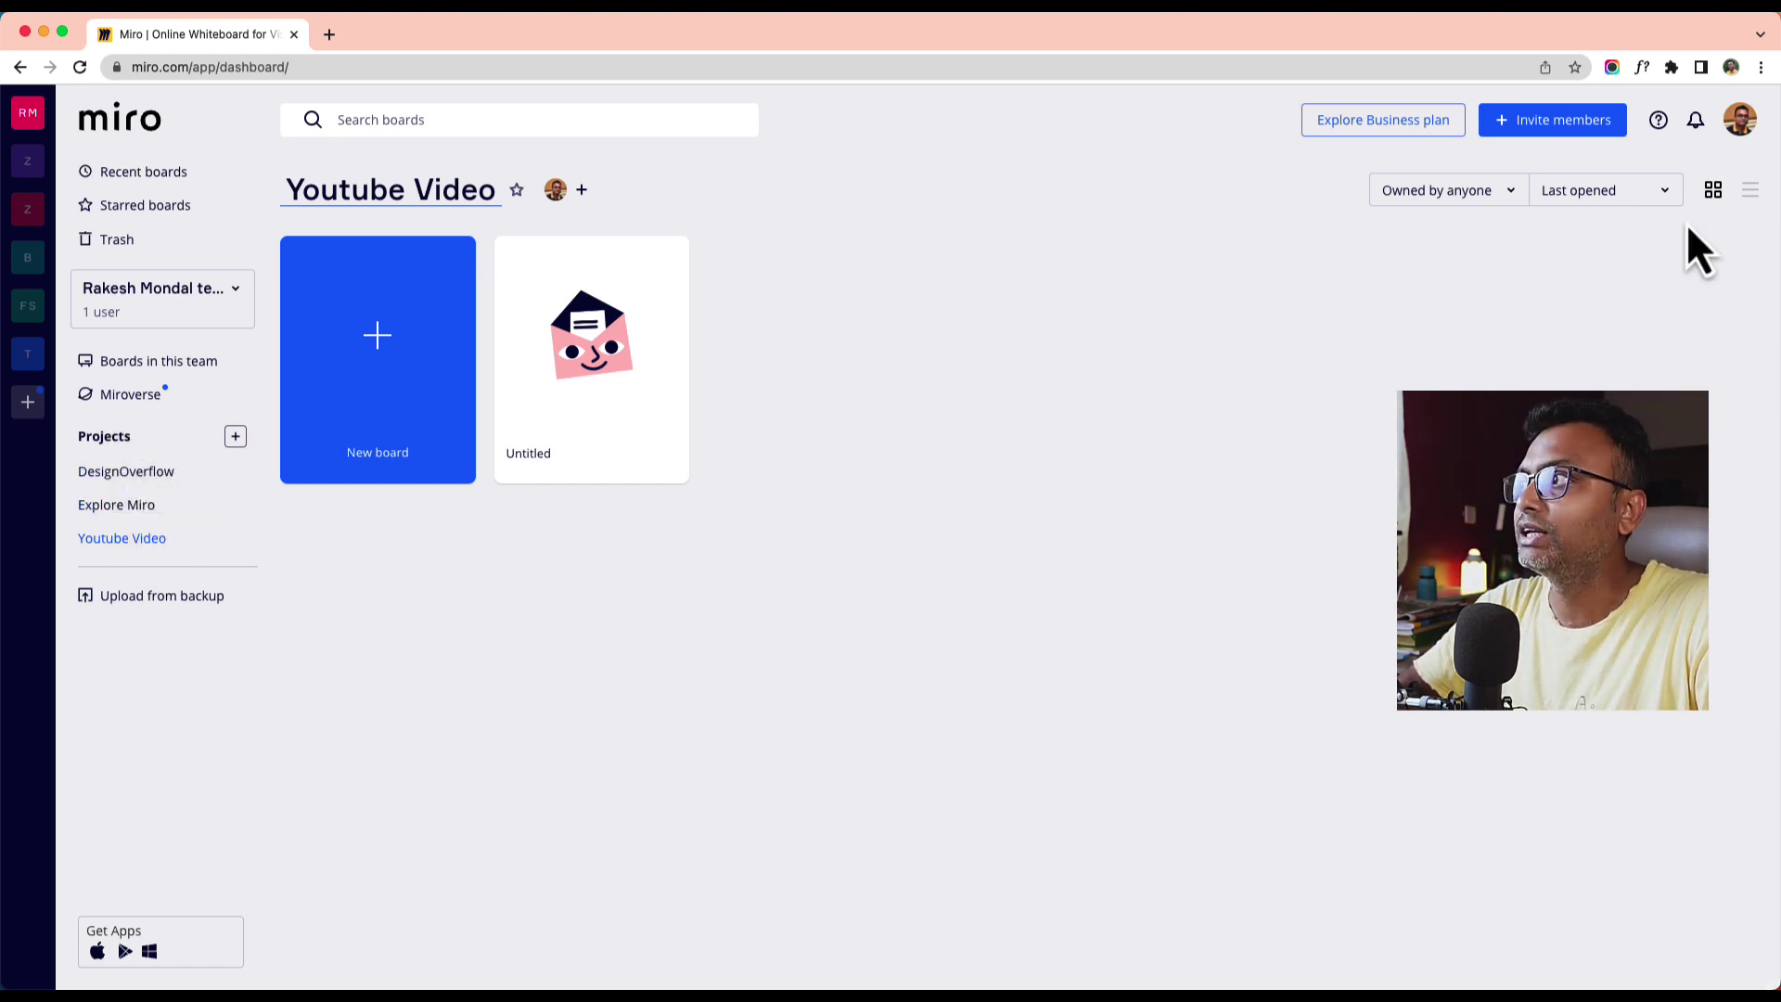
- View the Youtube Video project's boards as a list and check the project's members and sharing settings
{"action": "left_click", "coordinate": [1751, 191]}
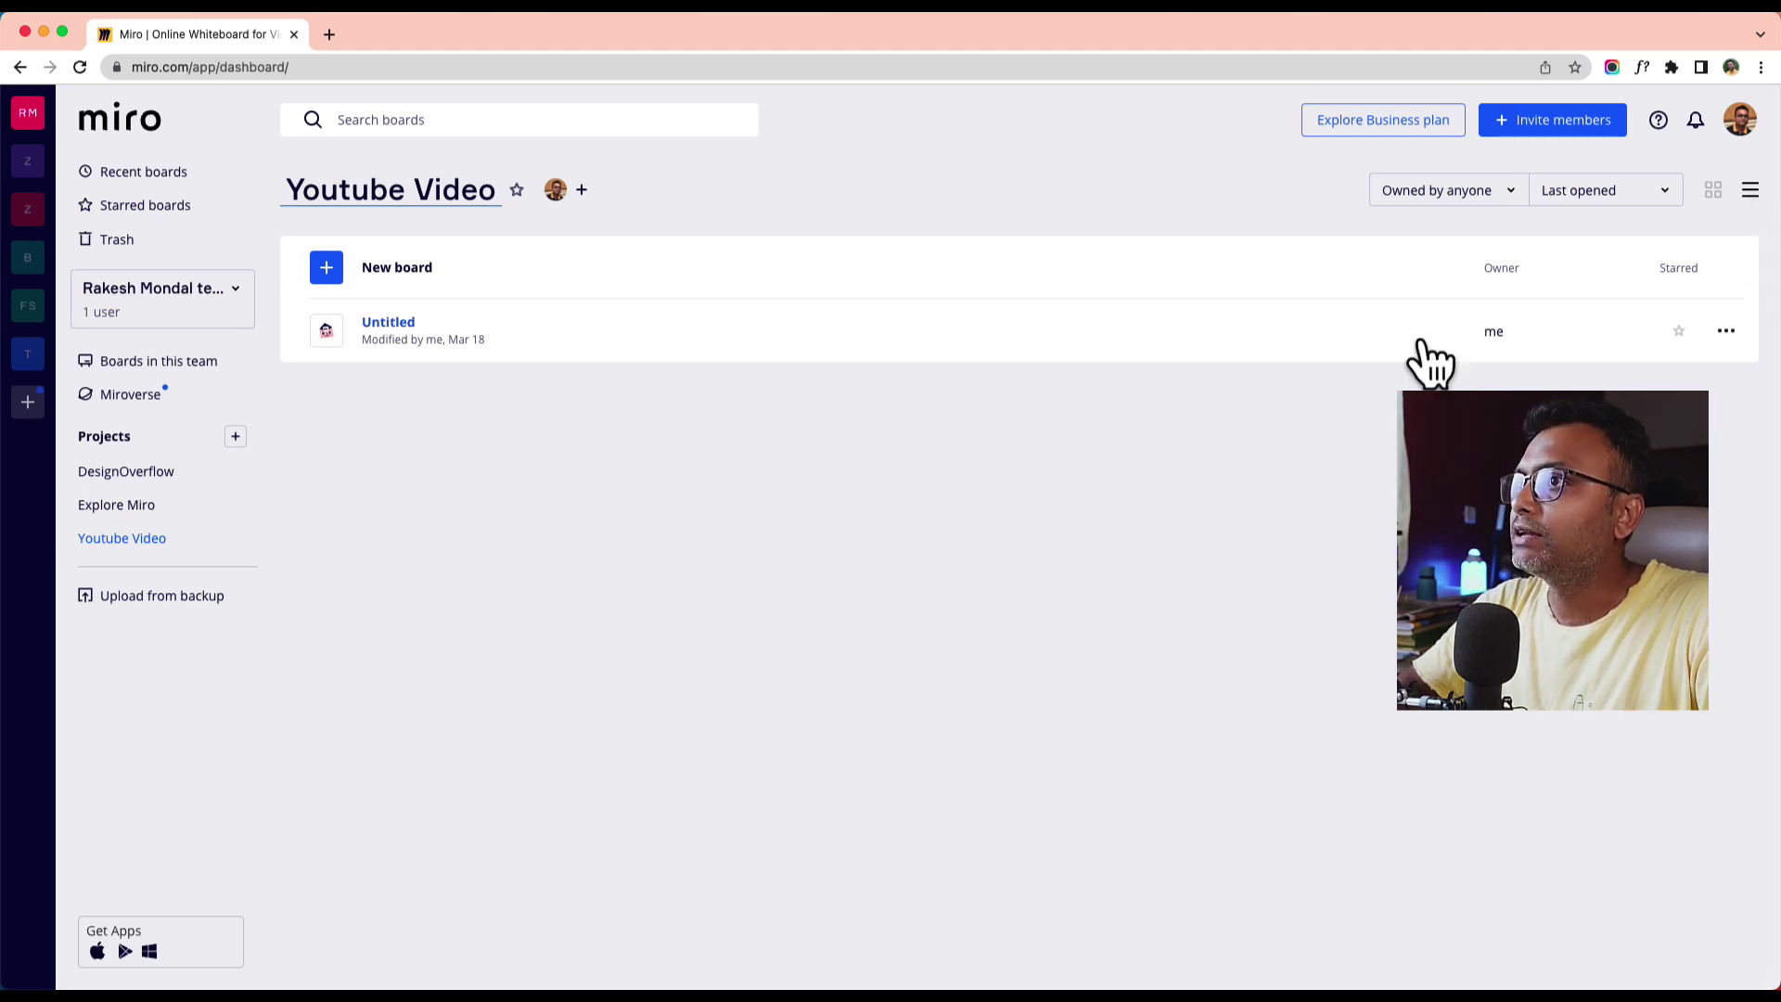
{"action": "left_click", "coordinate": [430, 199]}
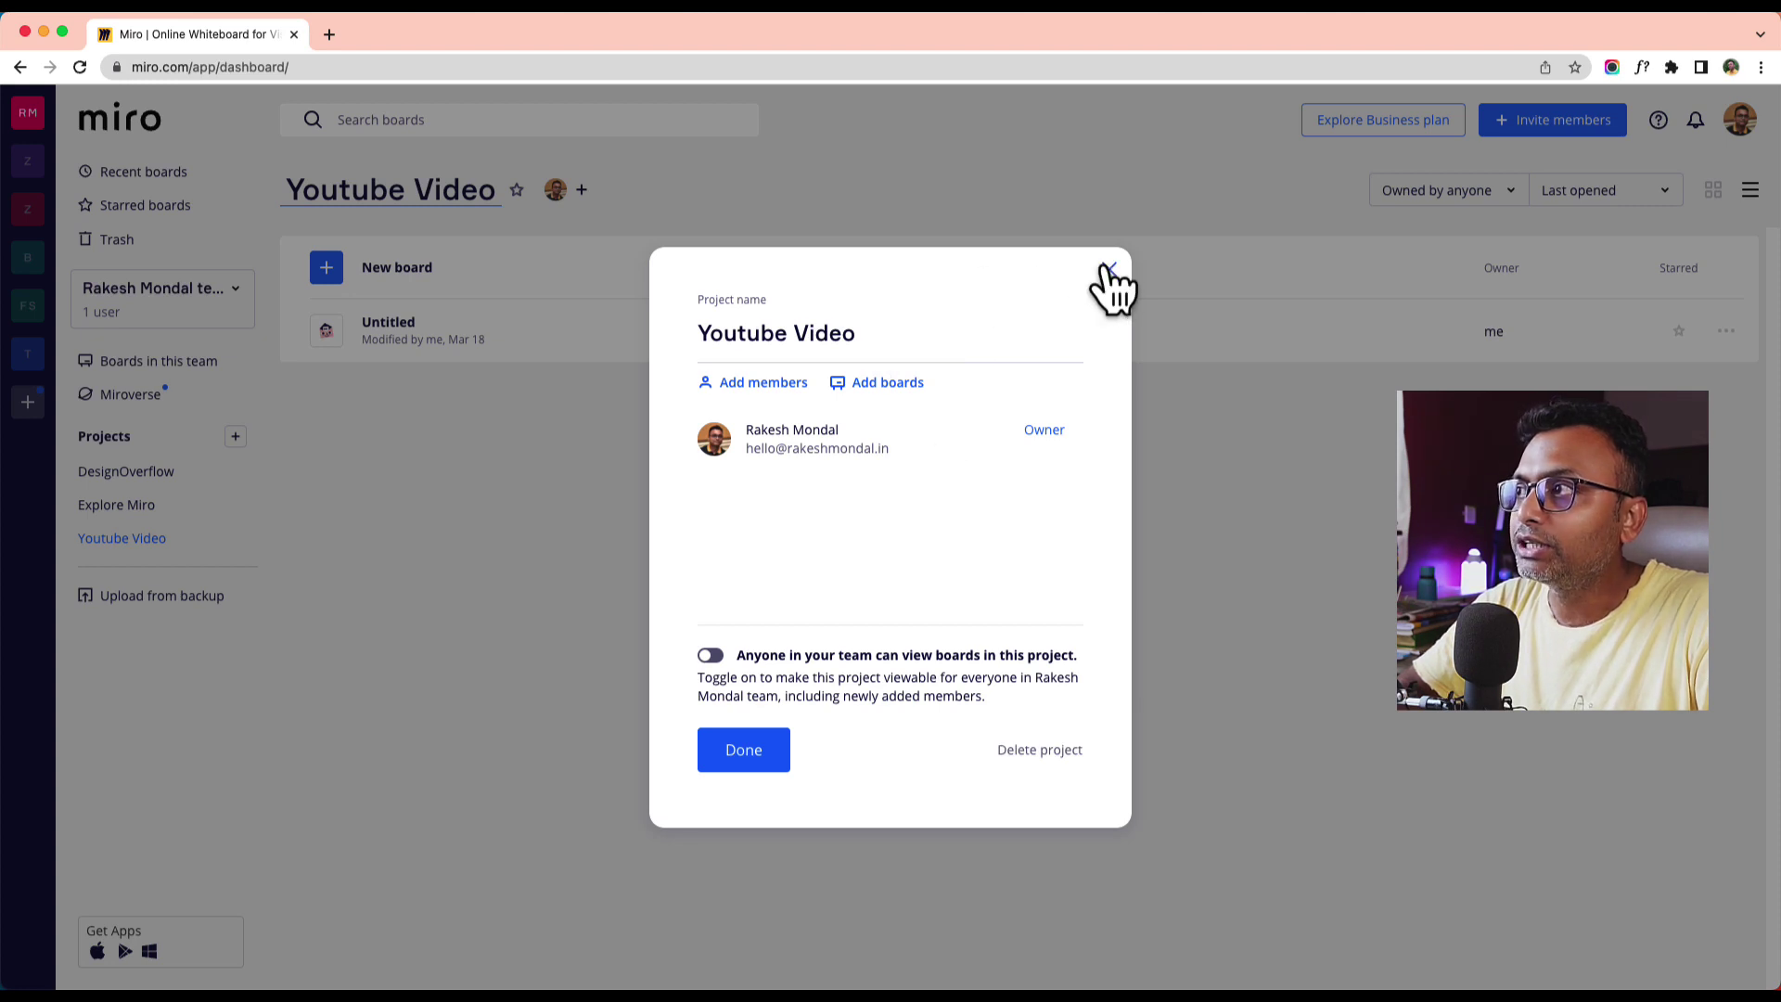
{"action": "left_click", "coordinate": [1109, 270]}
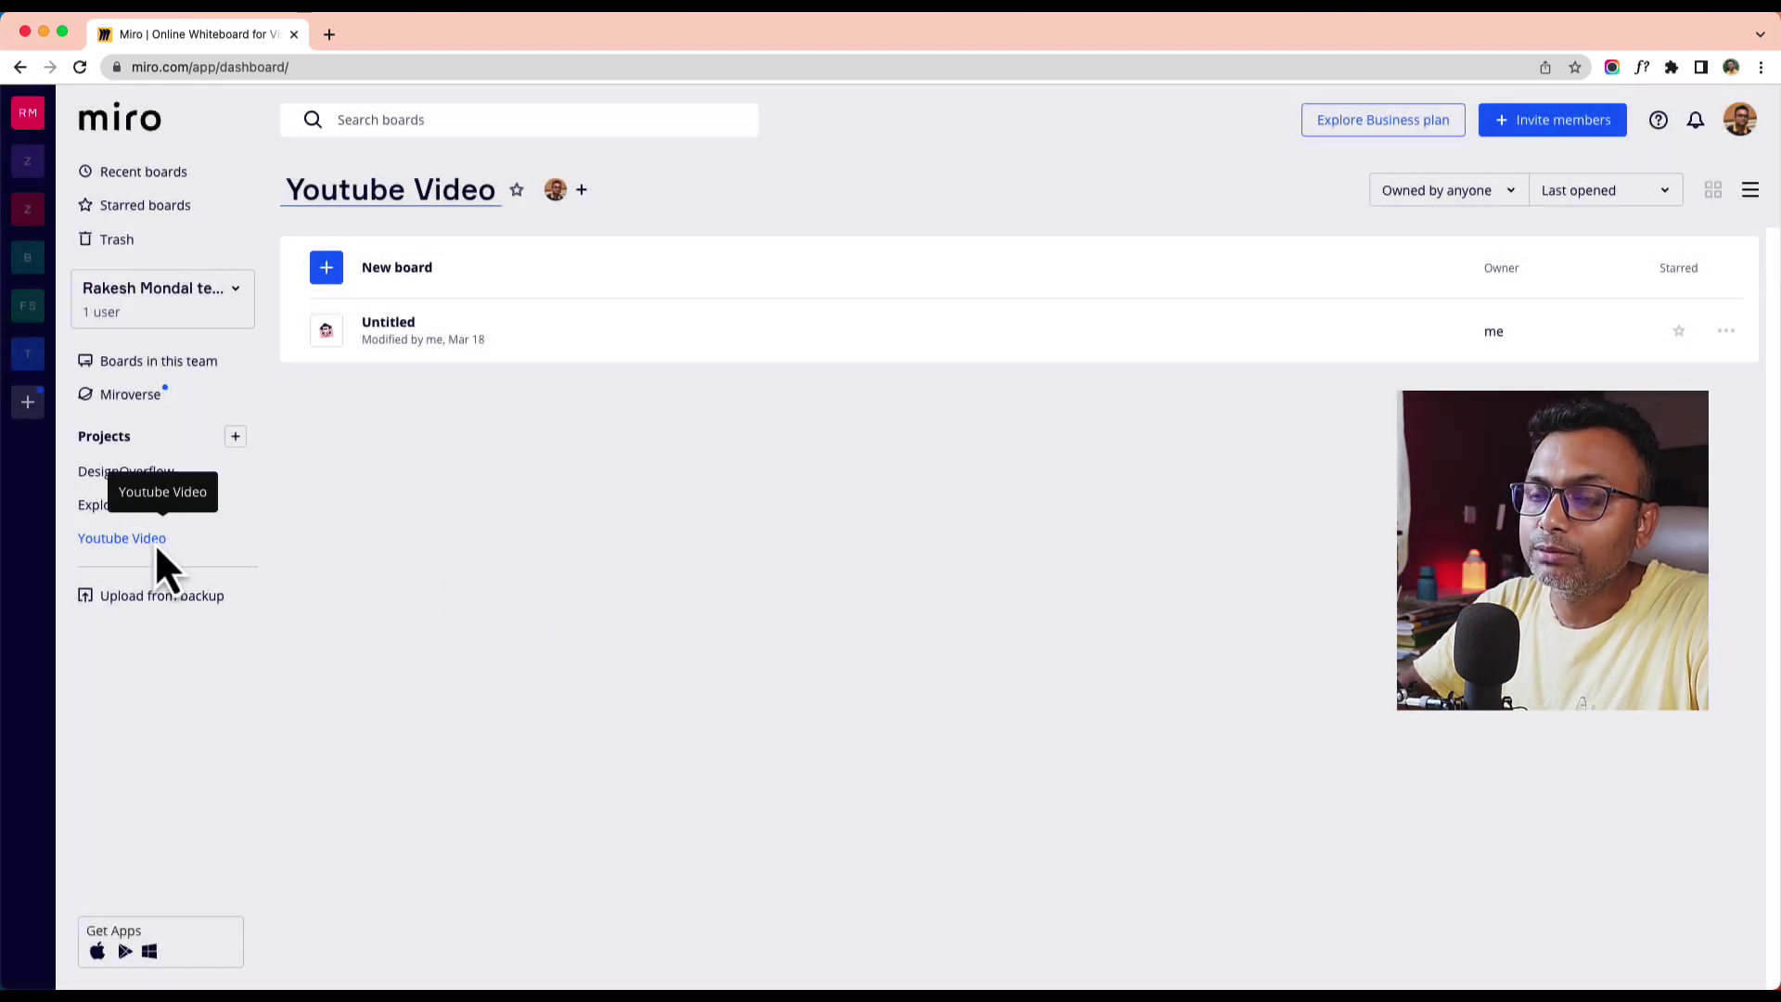
{"action": "left_click", "coordinate": [367, 209]}
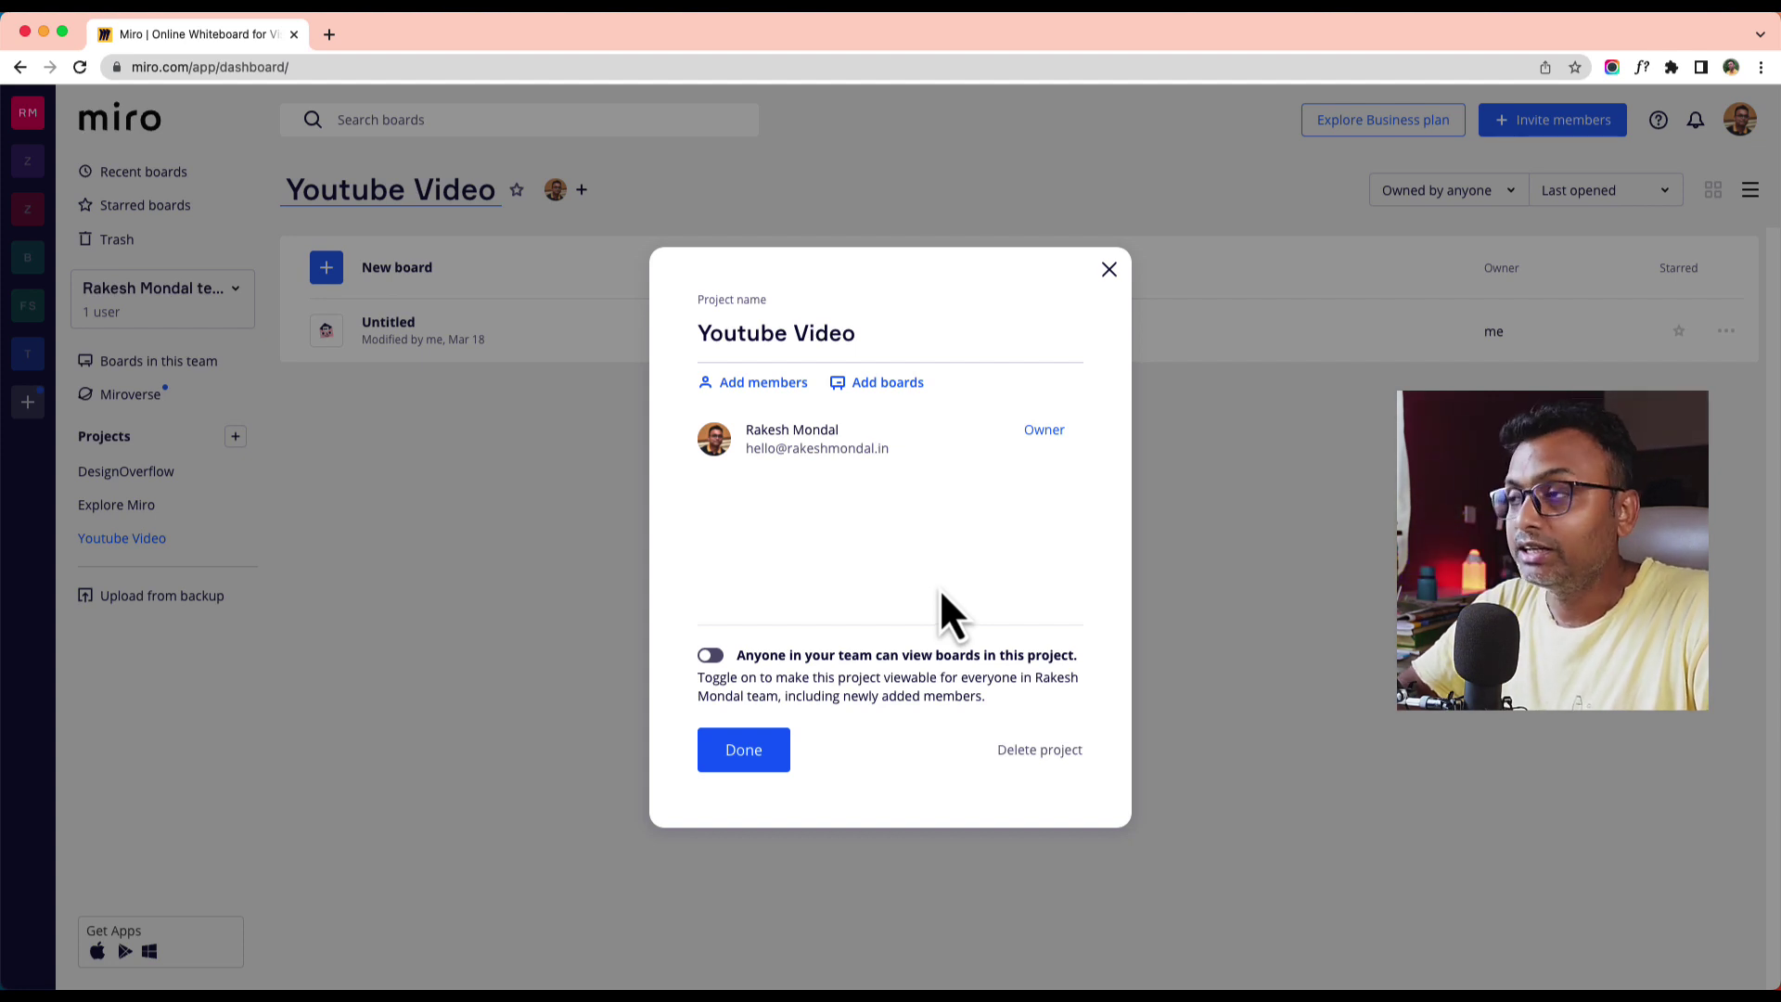
{"action": "key", "text": "Escape"}
- Rename the Untitled board in the Youtube Video project as Students Demo
{"action": "left_click", "coordinate": [664, 263]}
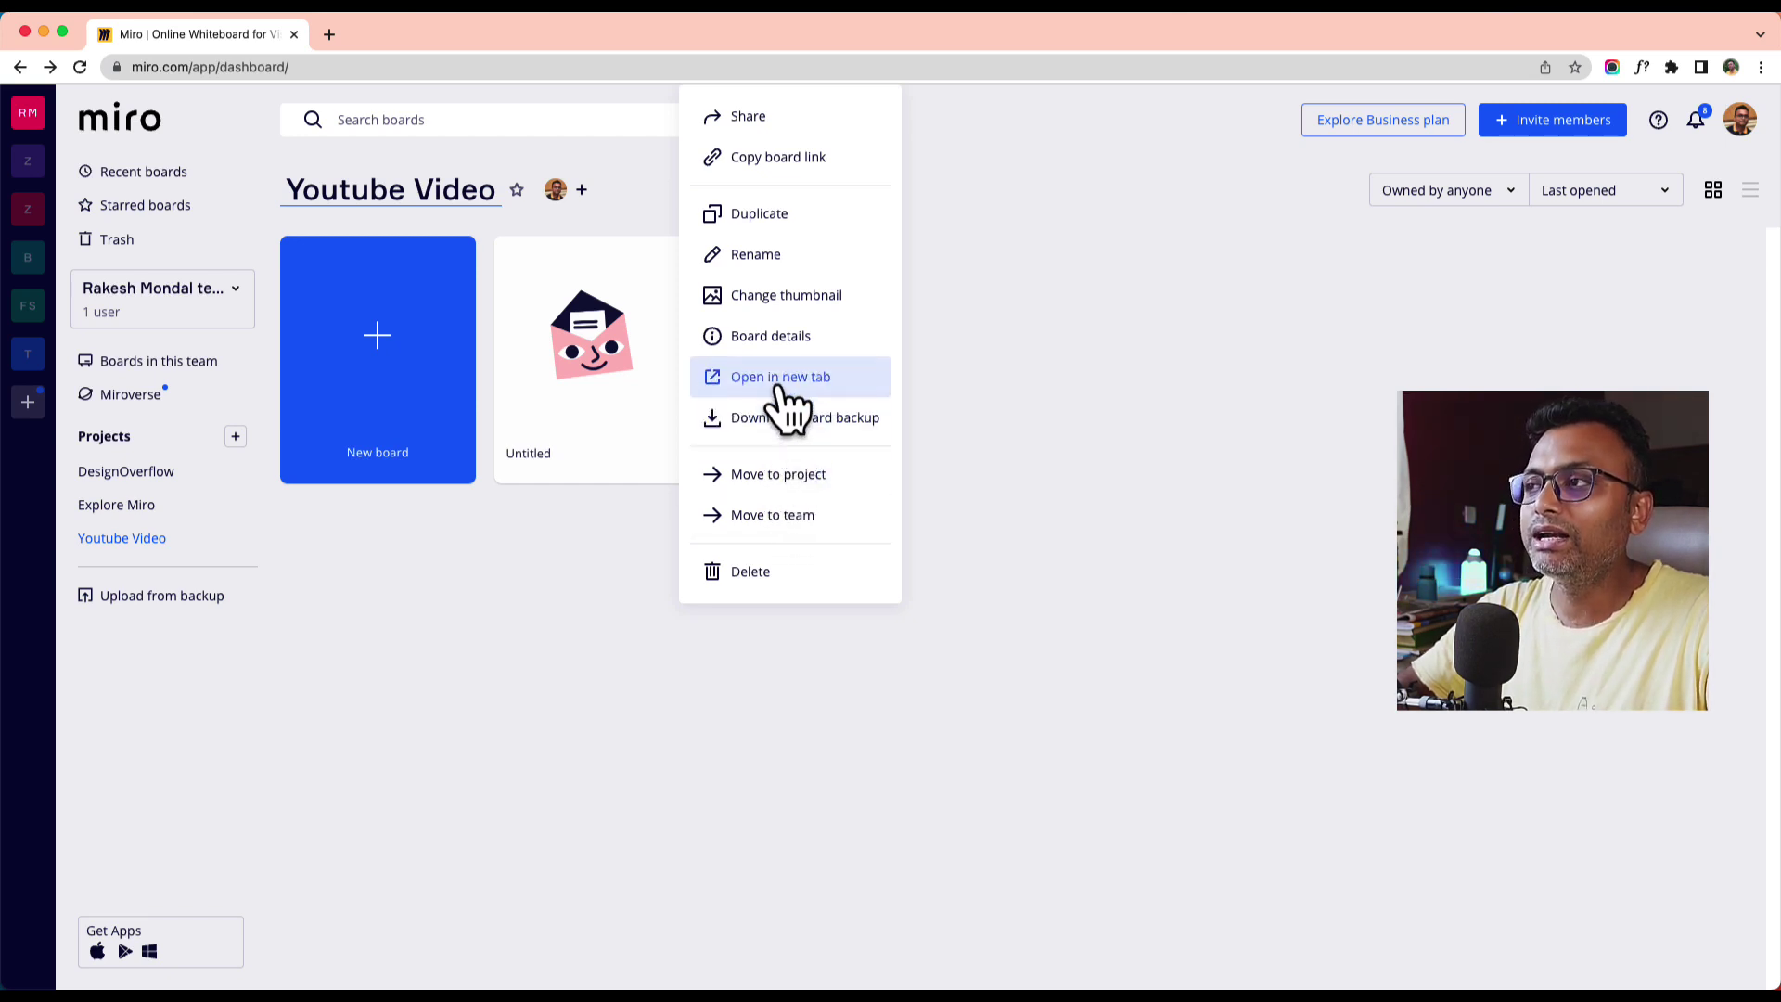
{"action": "left_click", "coordinate": [765, 256]}
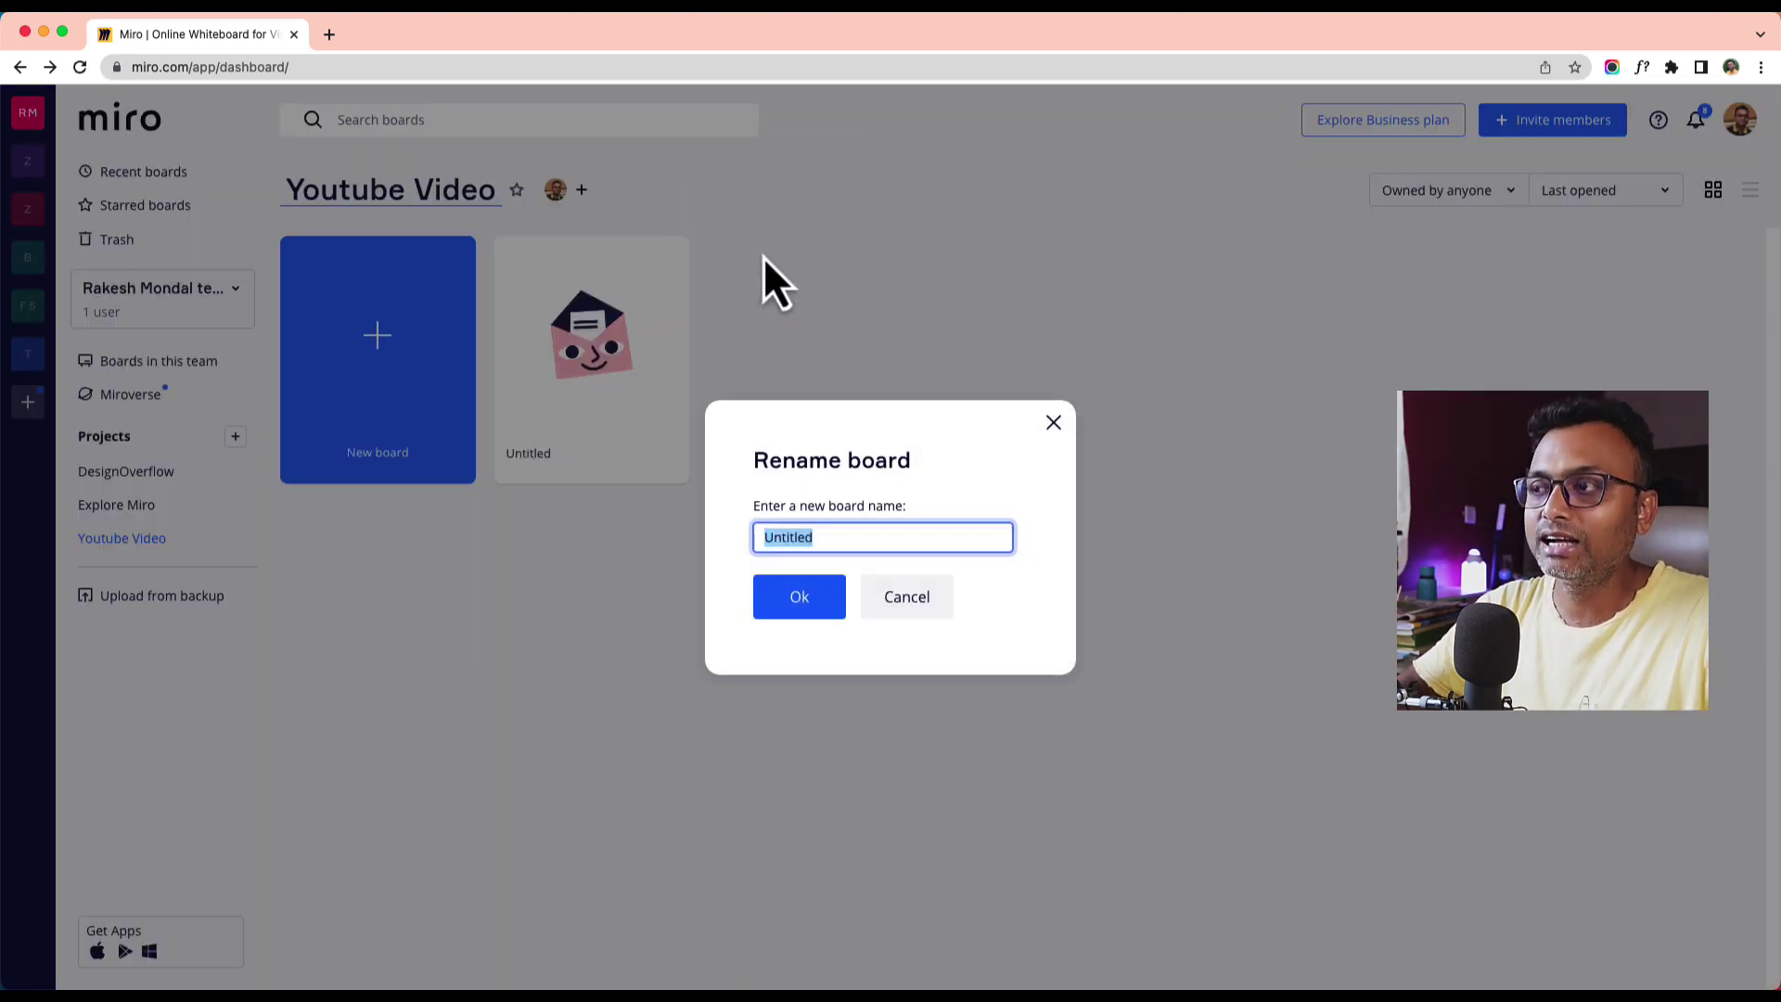
{"action": "type", "text": "Student"}
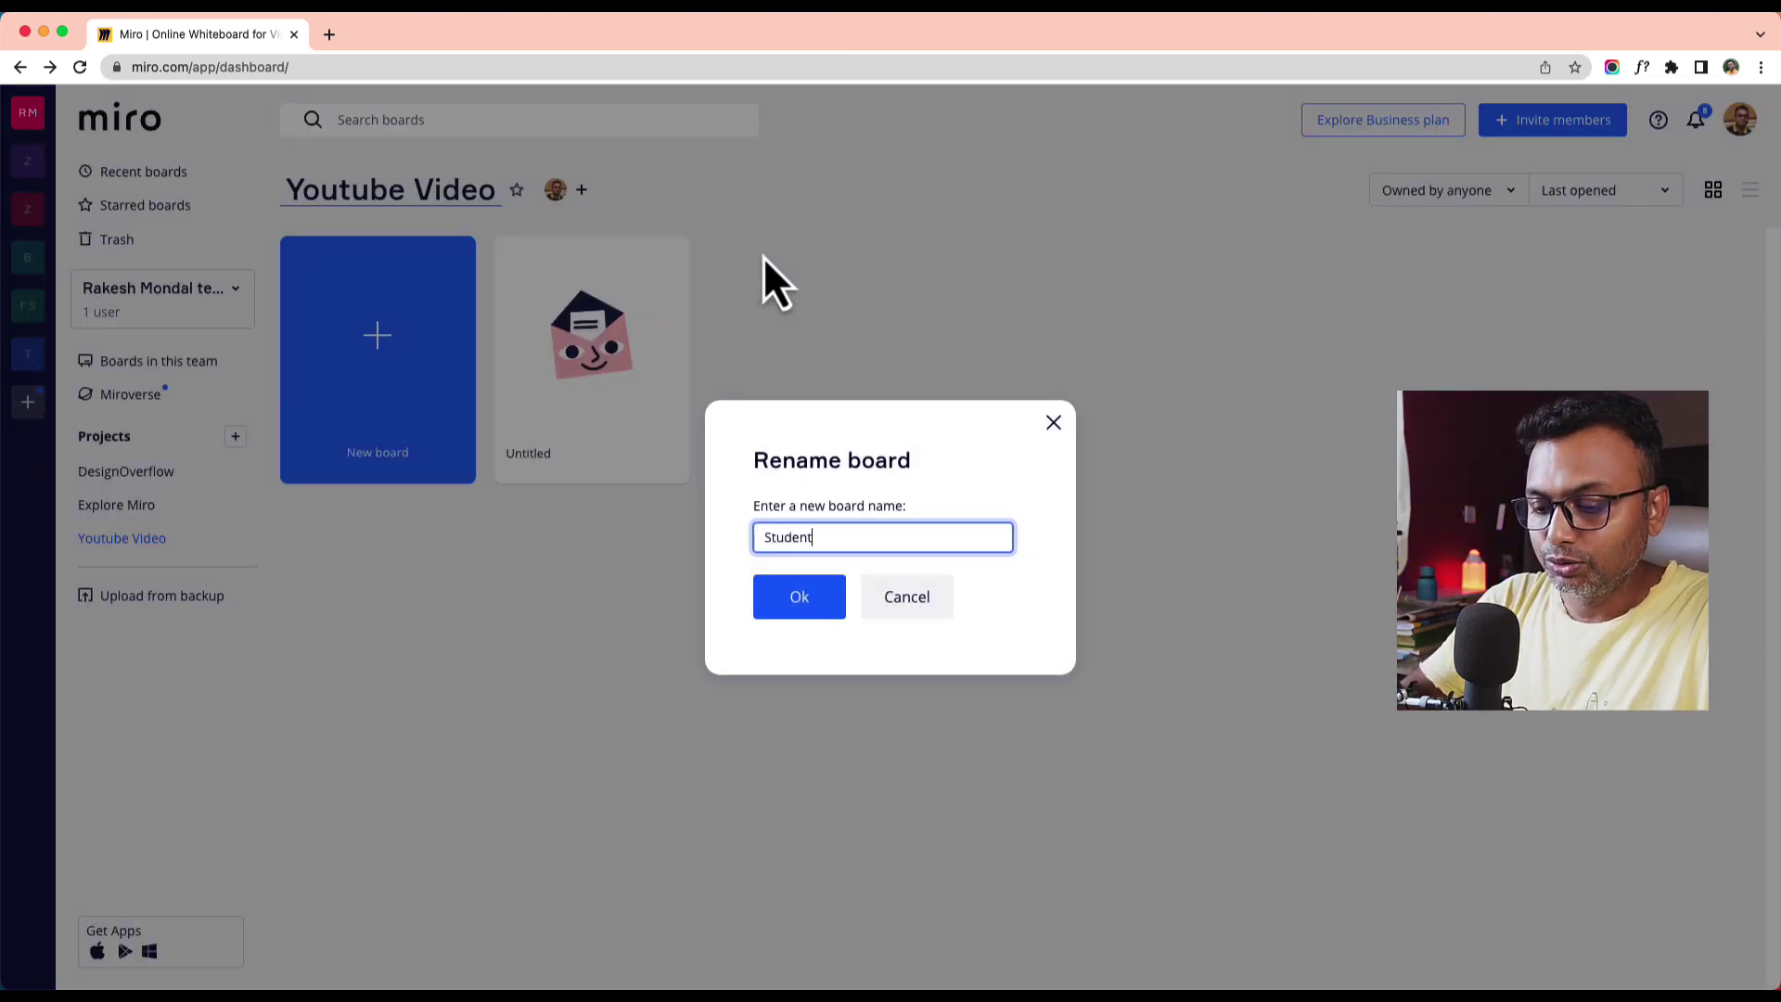
{"action": "type", "text": "s Demo"}
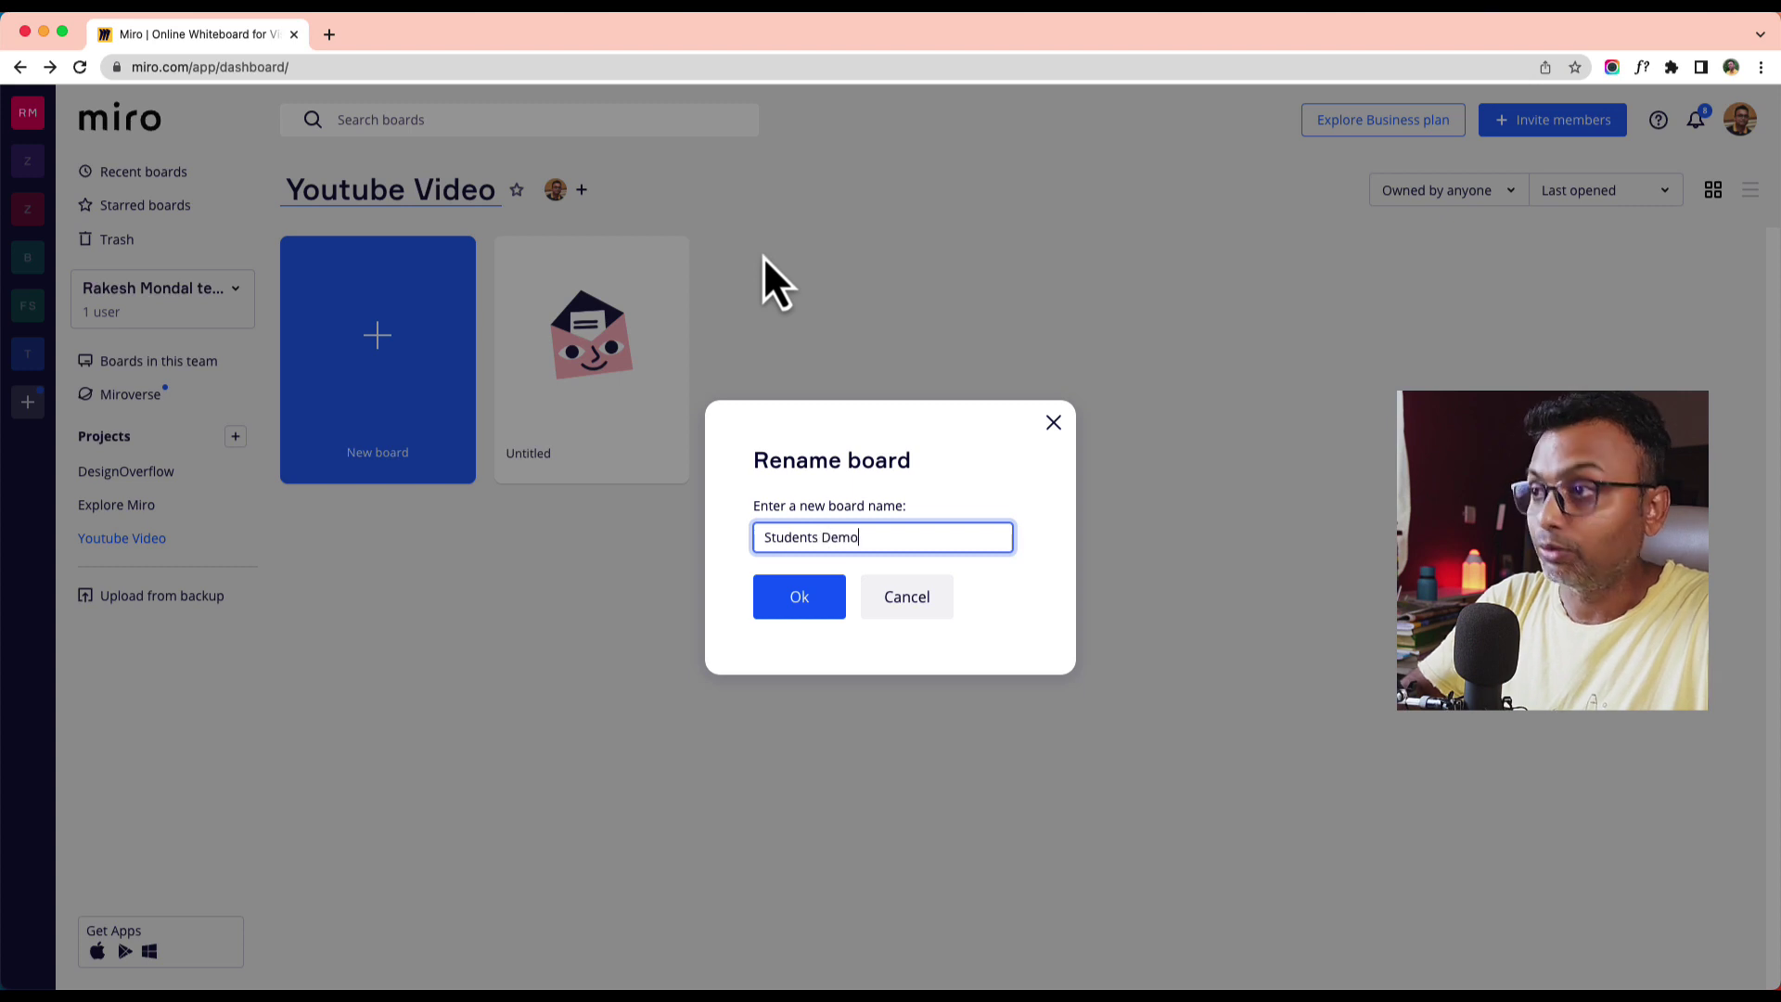
{"action": "left_click", "coordinate": [806, 602]}
{"action": "left_click", "coordinate": [663, 263]}
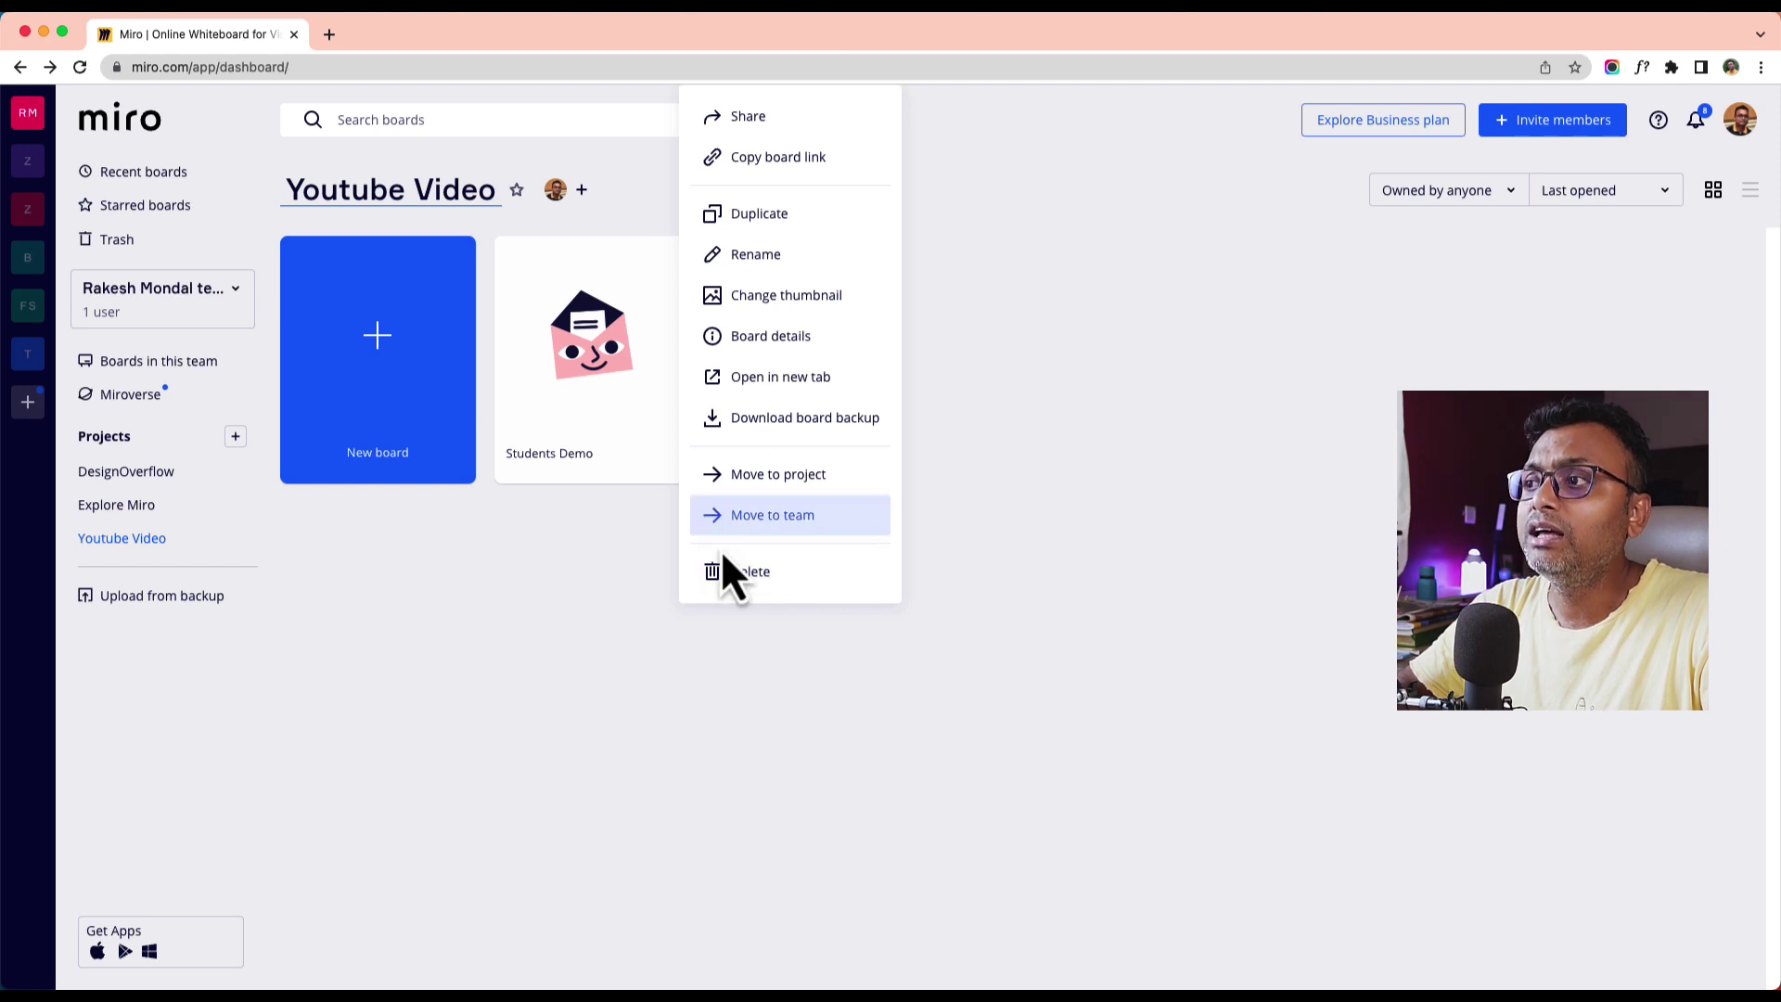
{"action": "left_click", "coordinate": [642, 560]}
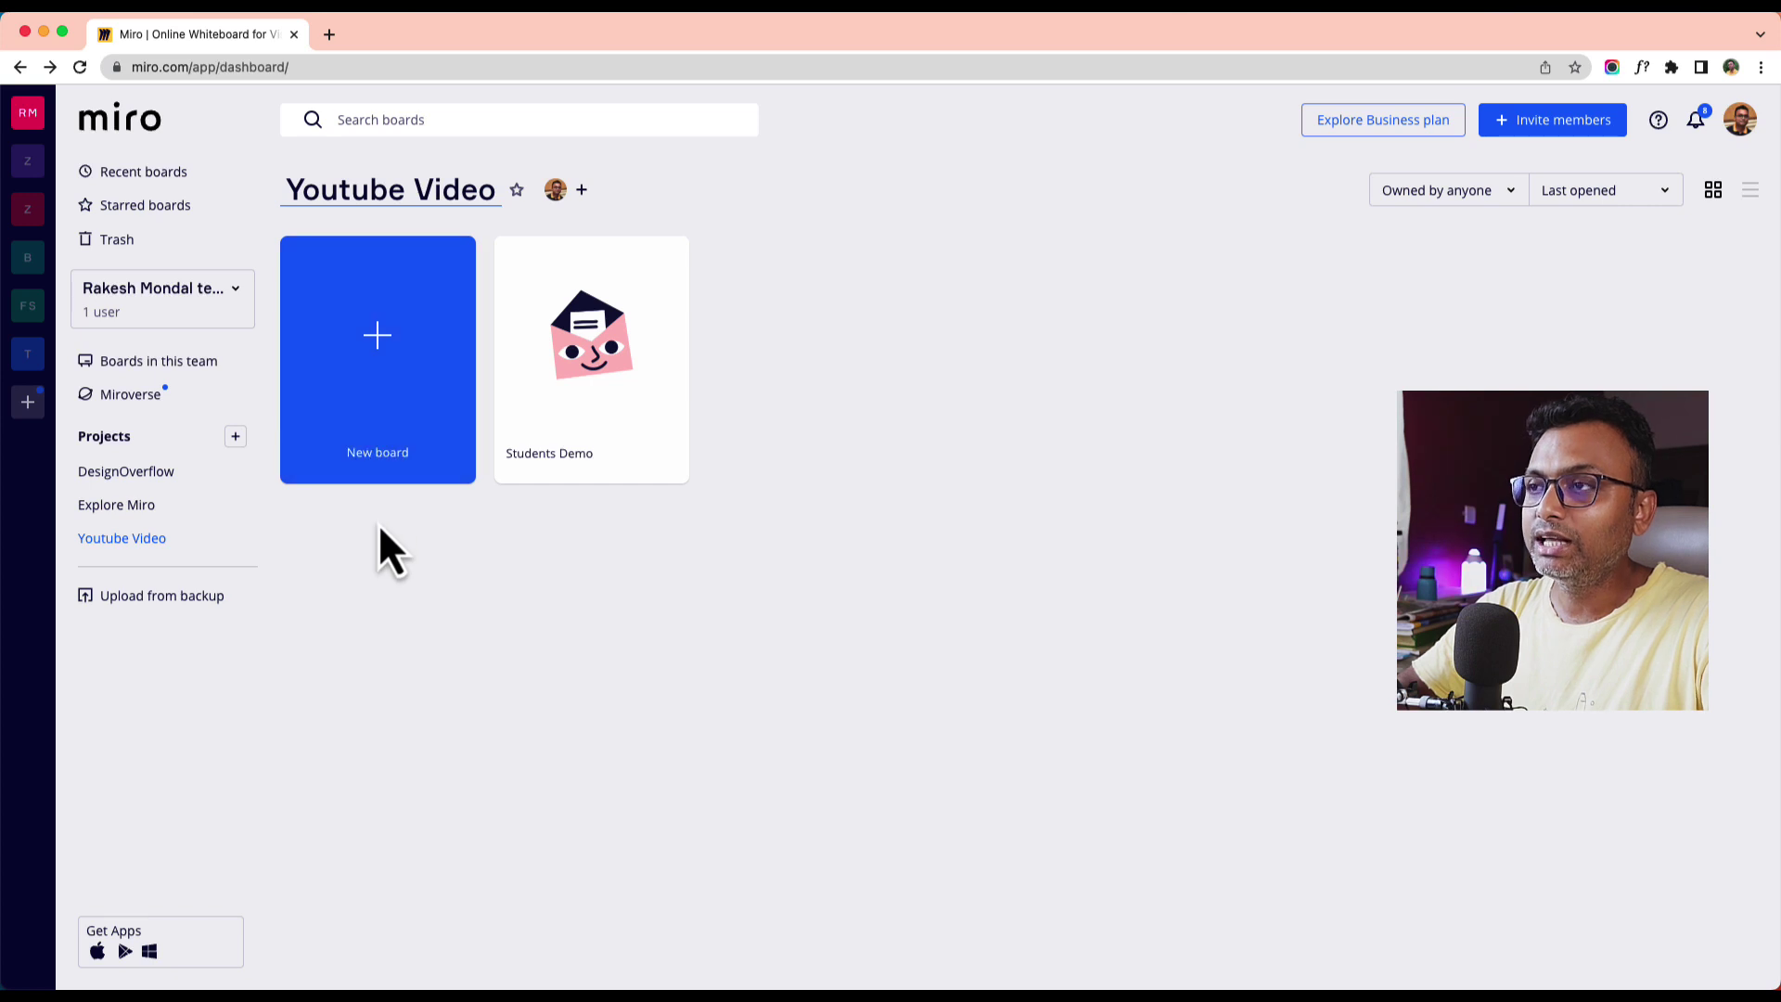
- Create a new board named Getting Started with Miro in the Youtube Video project, without notifying members
{"action": "left_click", "coordinate": [377, 351]}
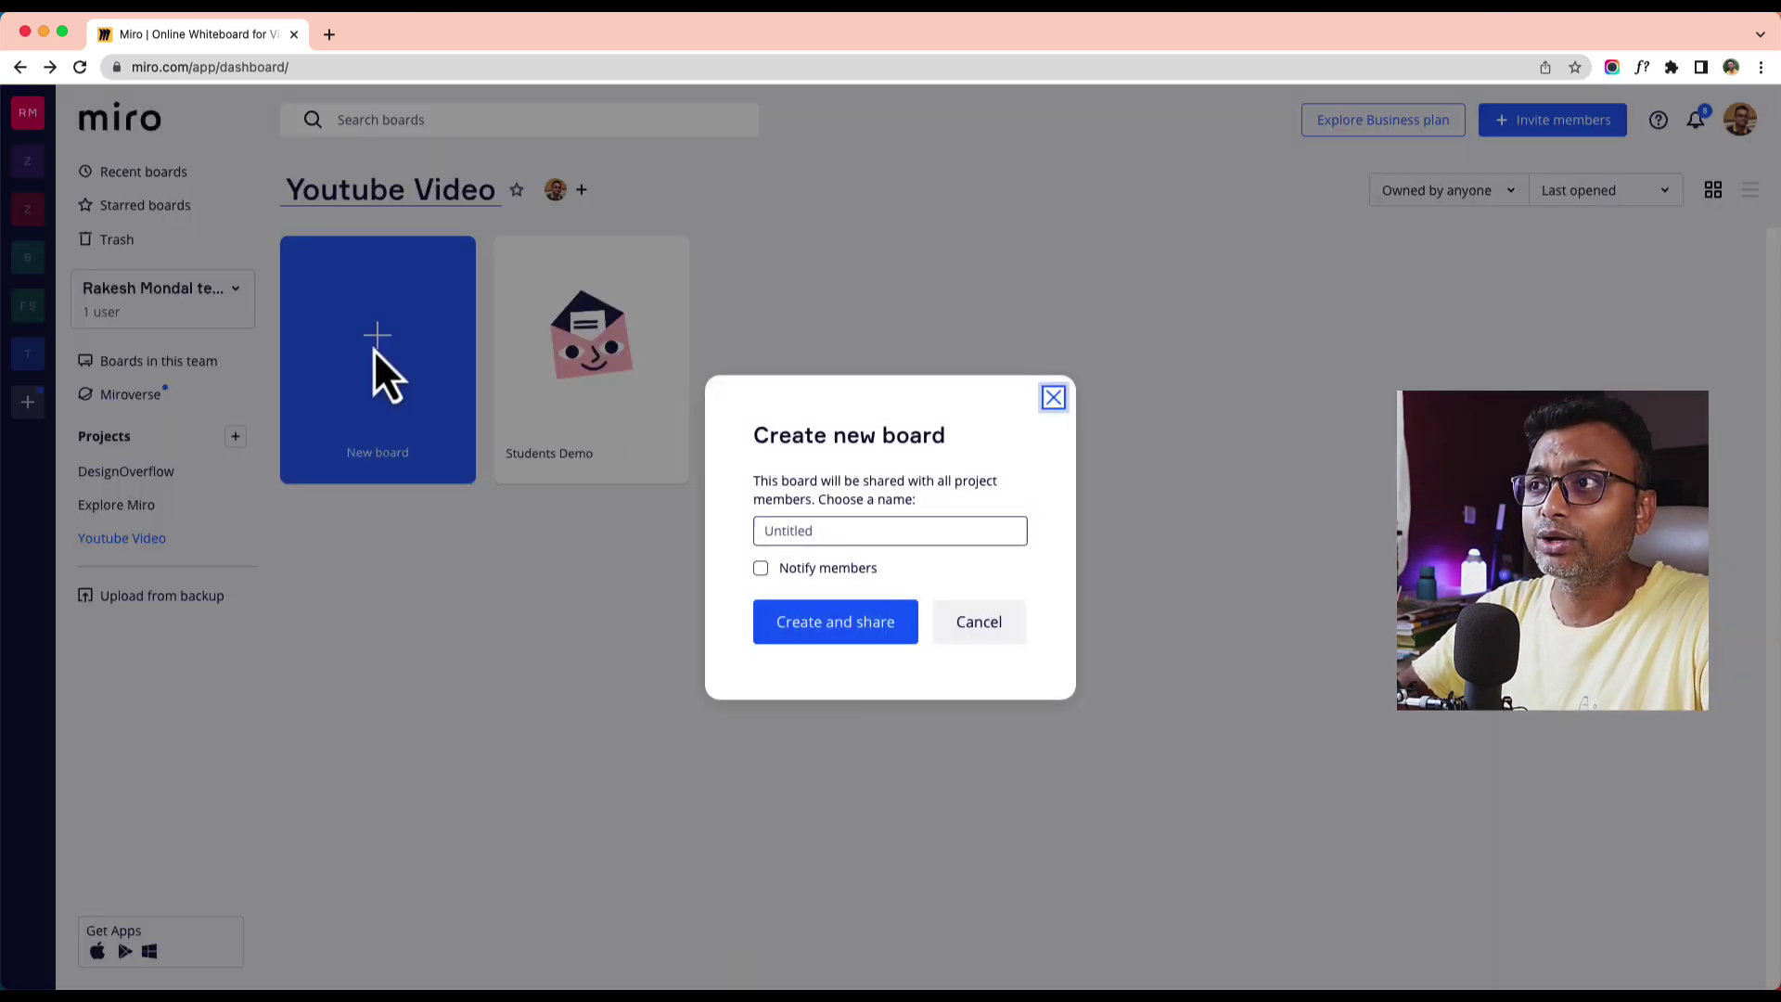
{"action": "left_click", "coordinate": [845, 525]}
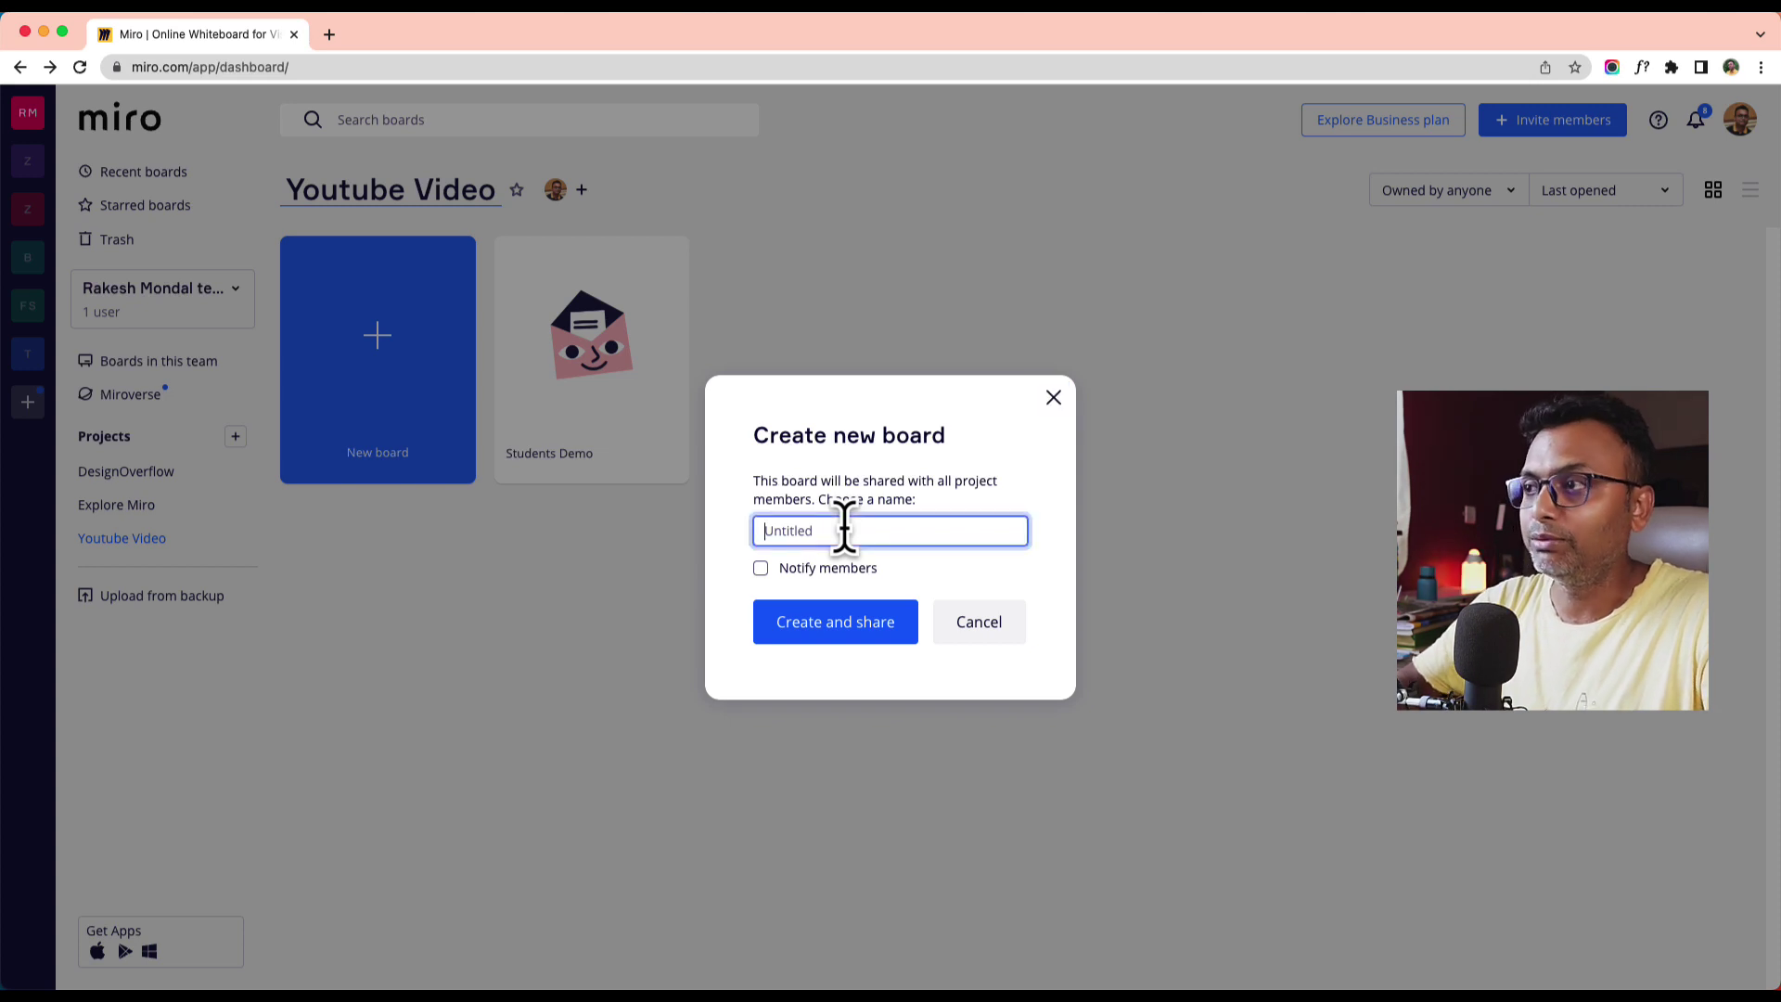
{"action": "type", "text": "Getting "}
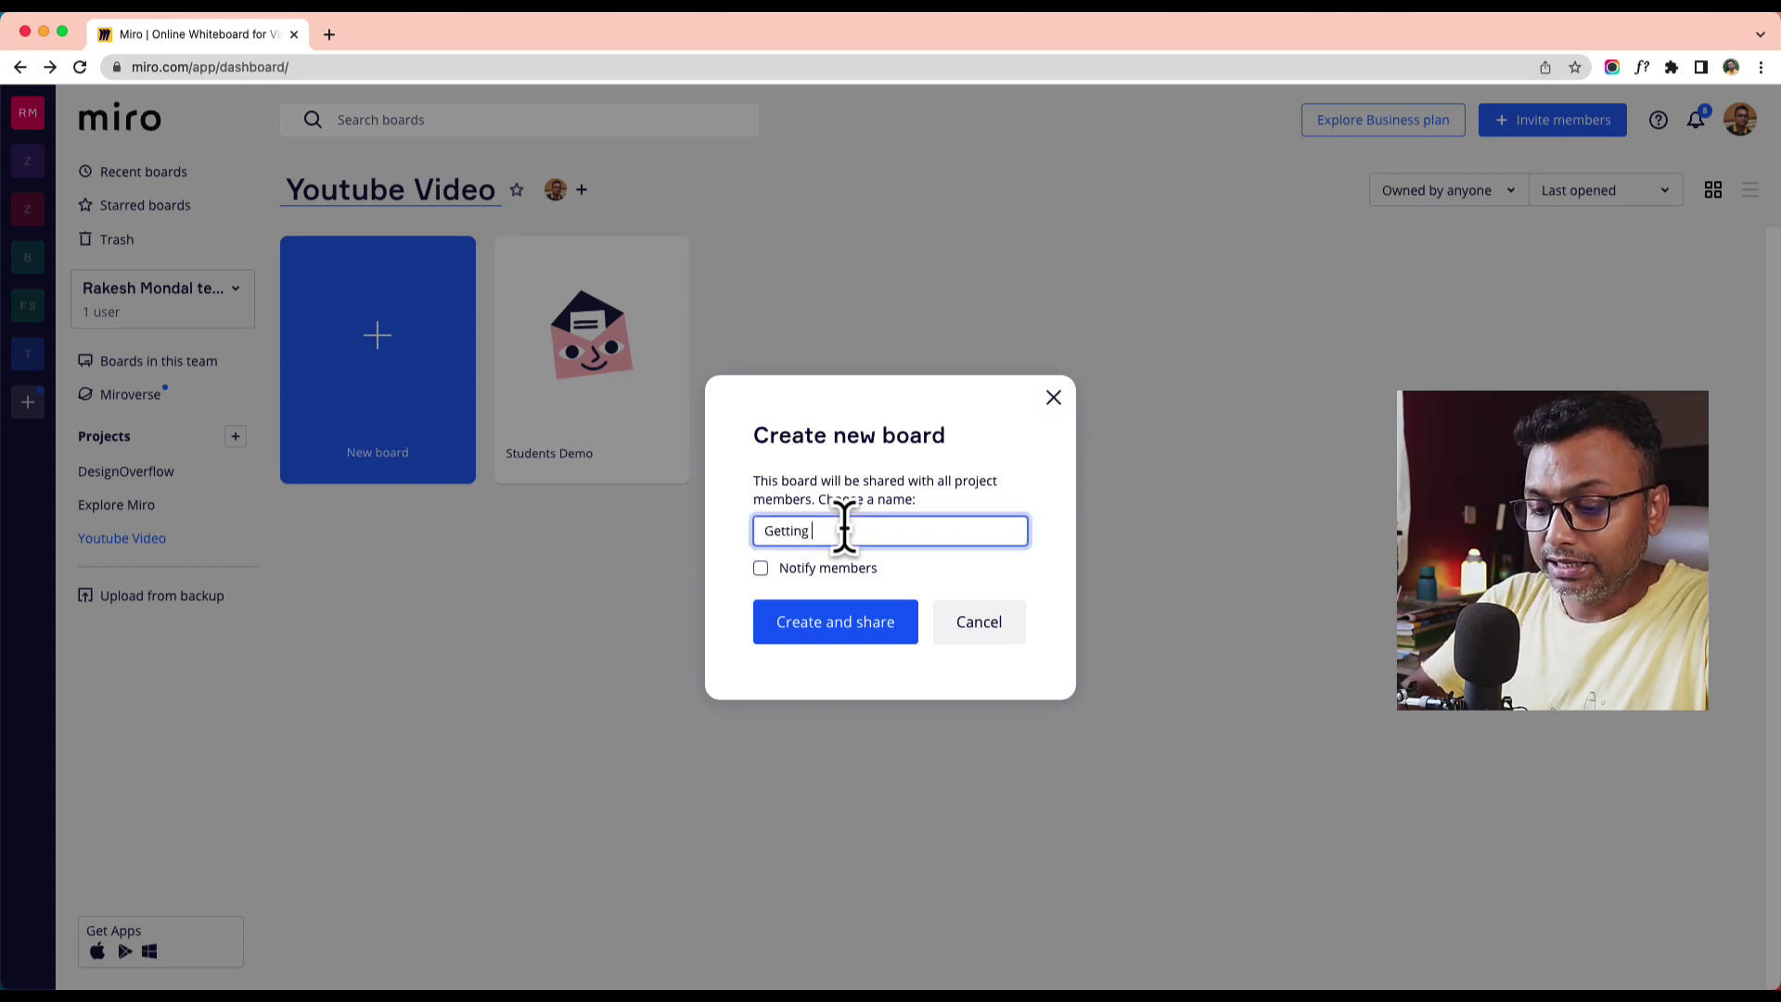
{"action": "type", "text": "Started with Miro"}
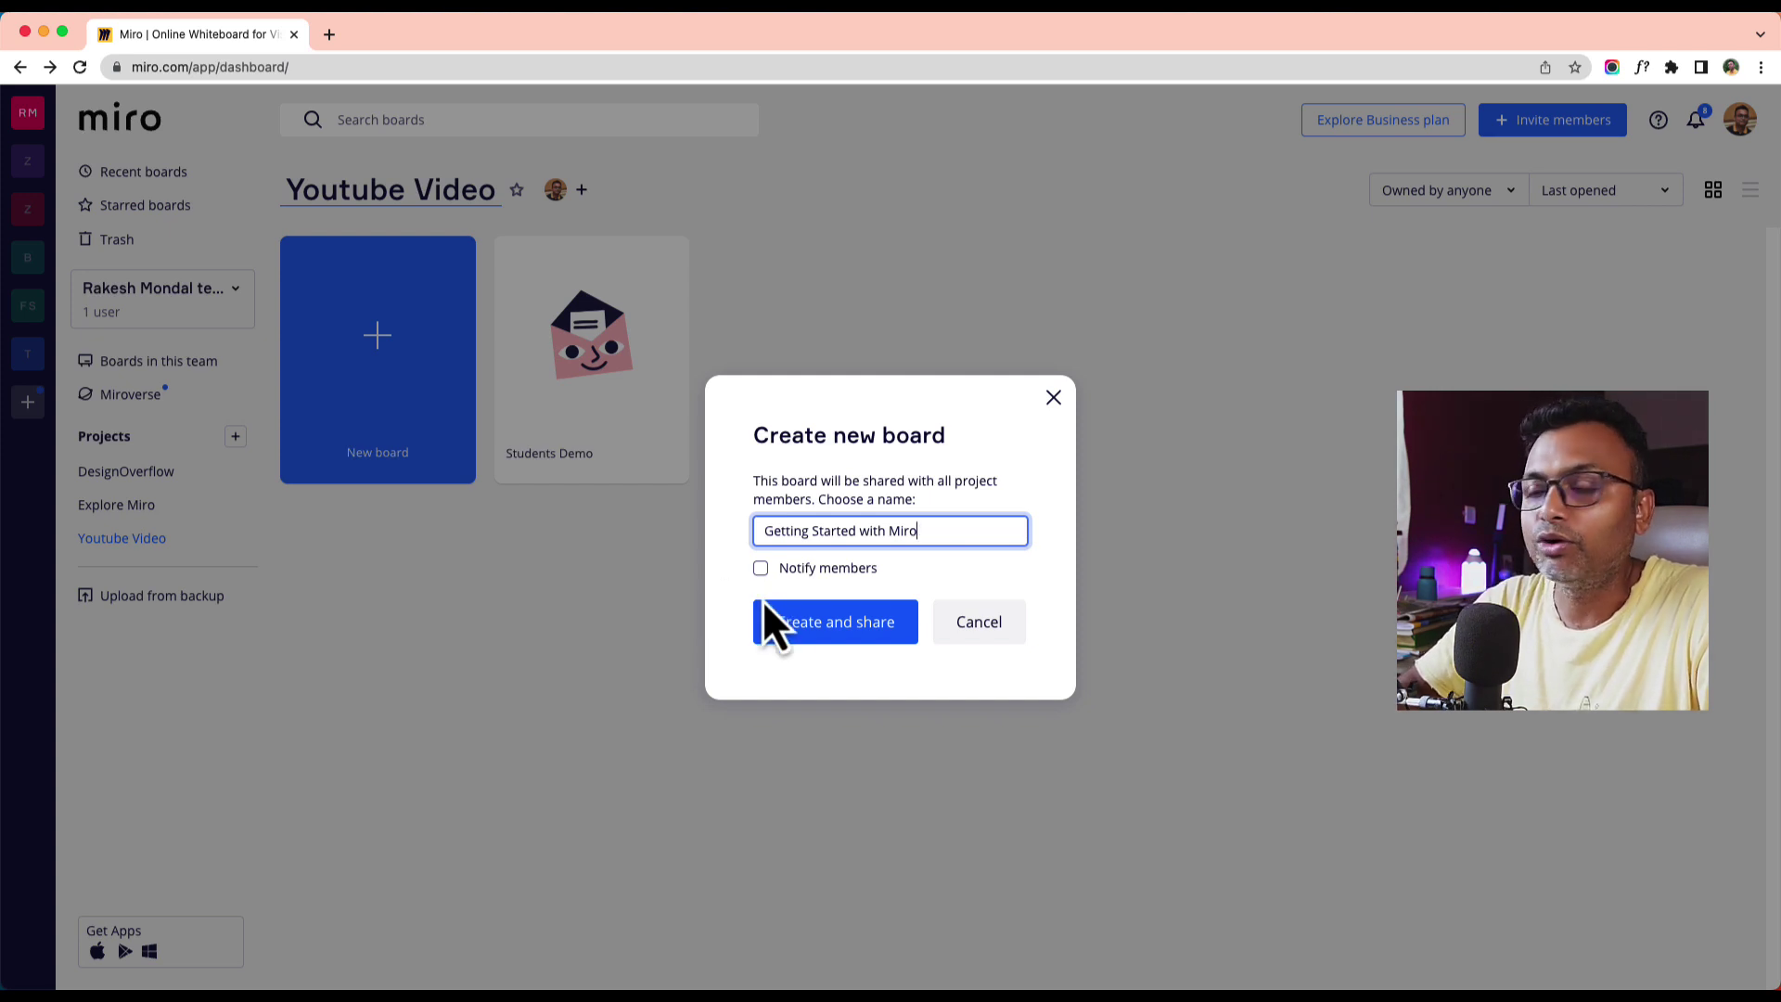
{"action": "left_click", "coordinate": [803, 634]}
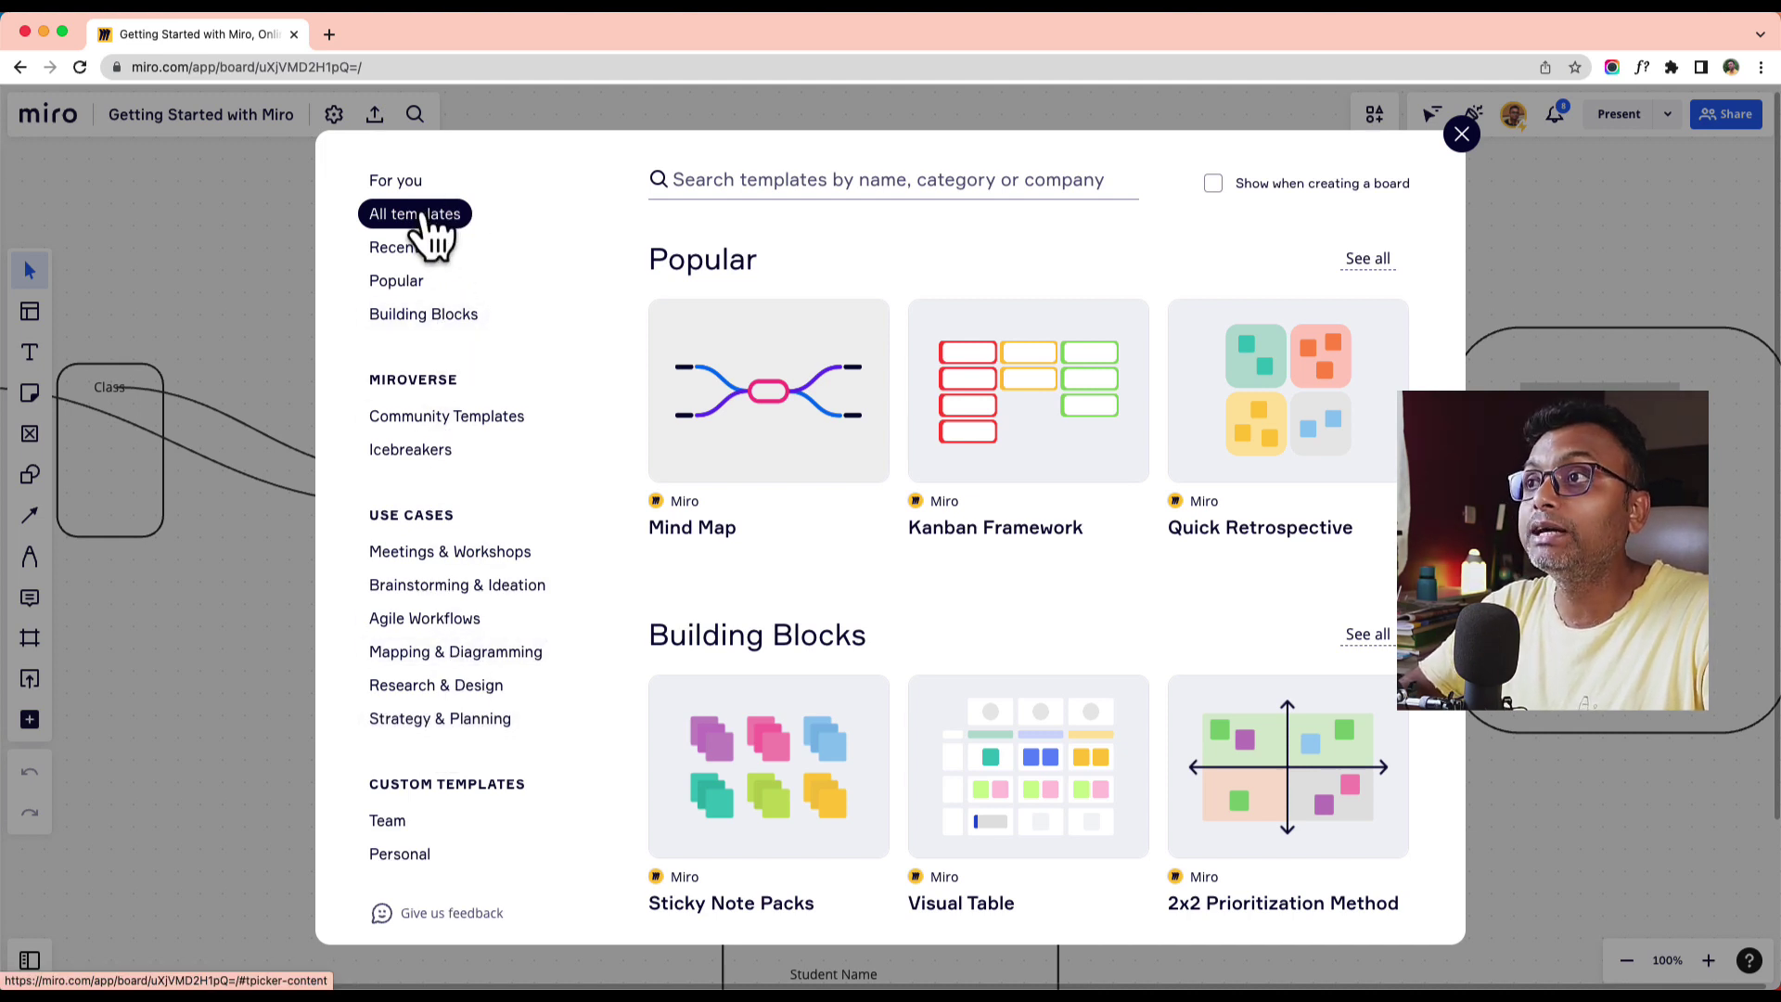
- Browse the Recent, Popular, Building Blocks, Community Templates and Meetings & Workshops template categories, and leave the template picker without choosing one
{"action": "left_click", "coordinate": [406, 251]}
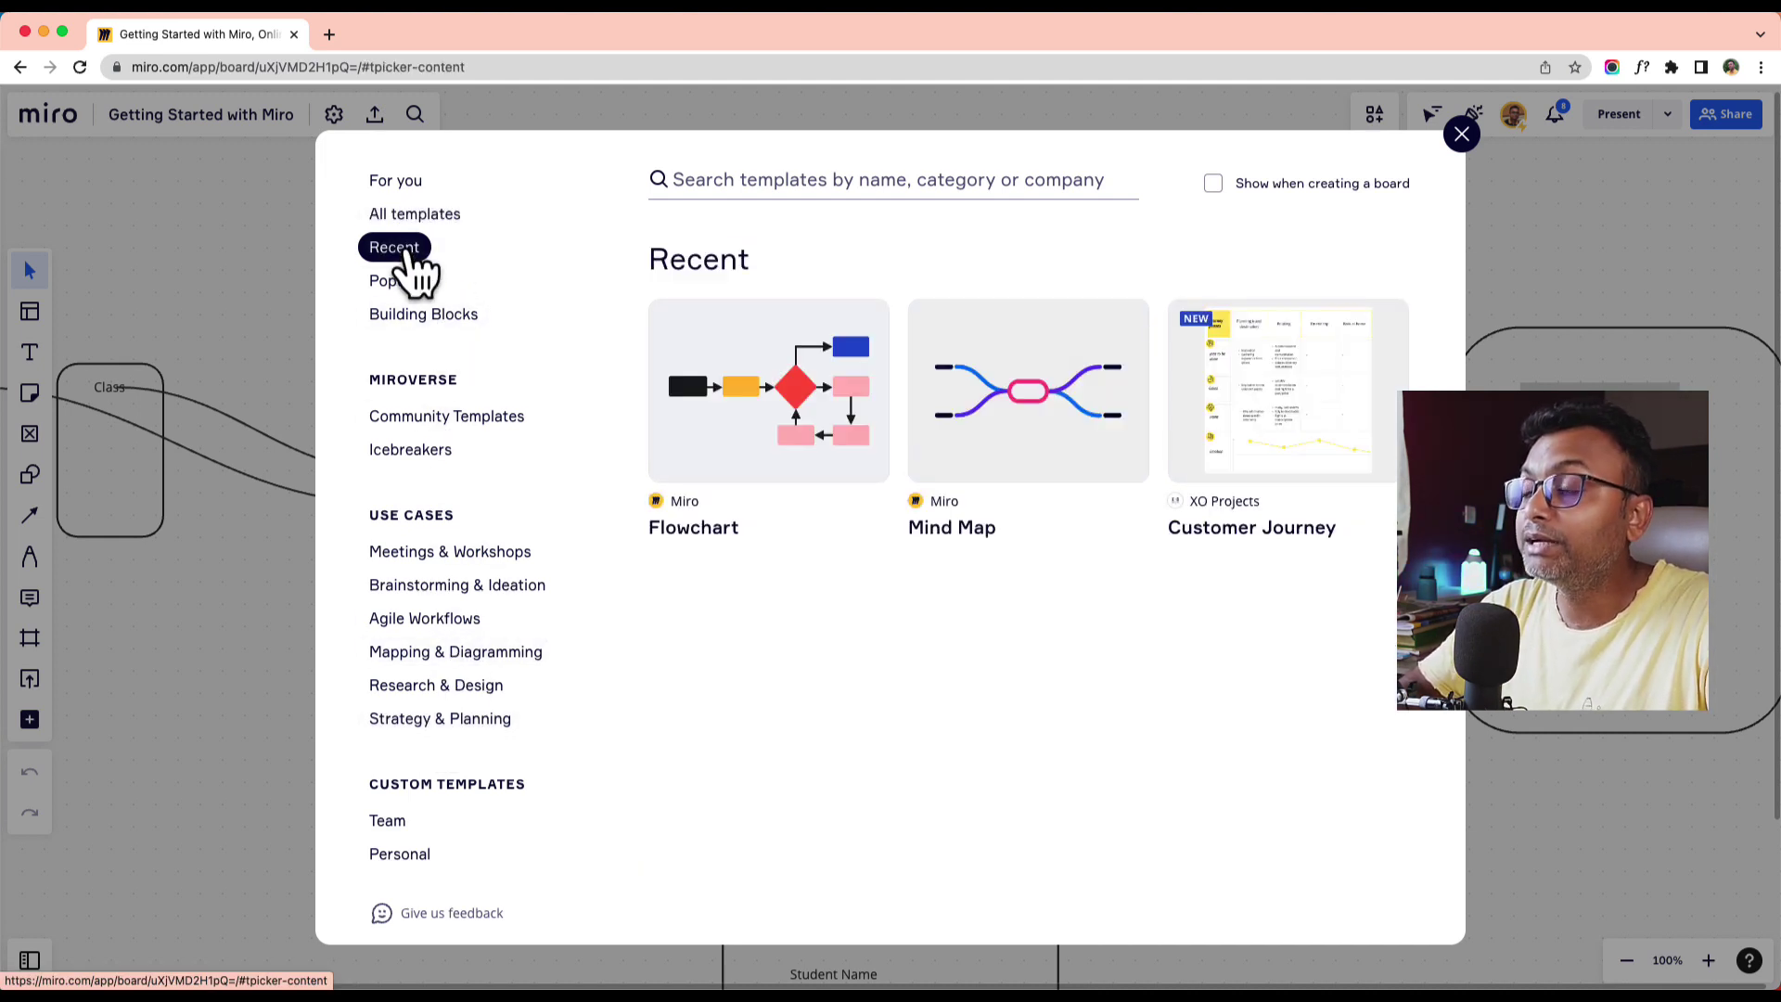
{"action": "left_click", "coordinate": [409, 286]}
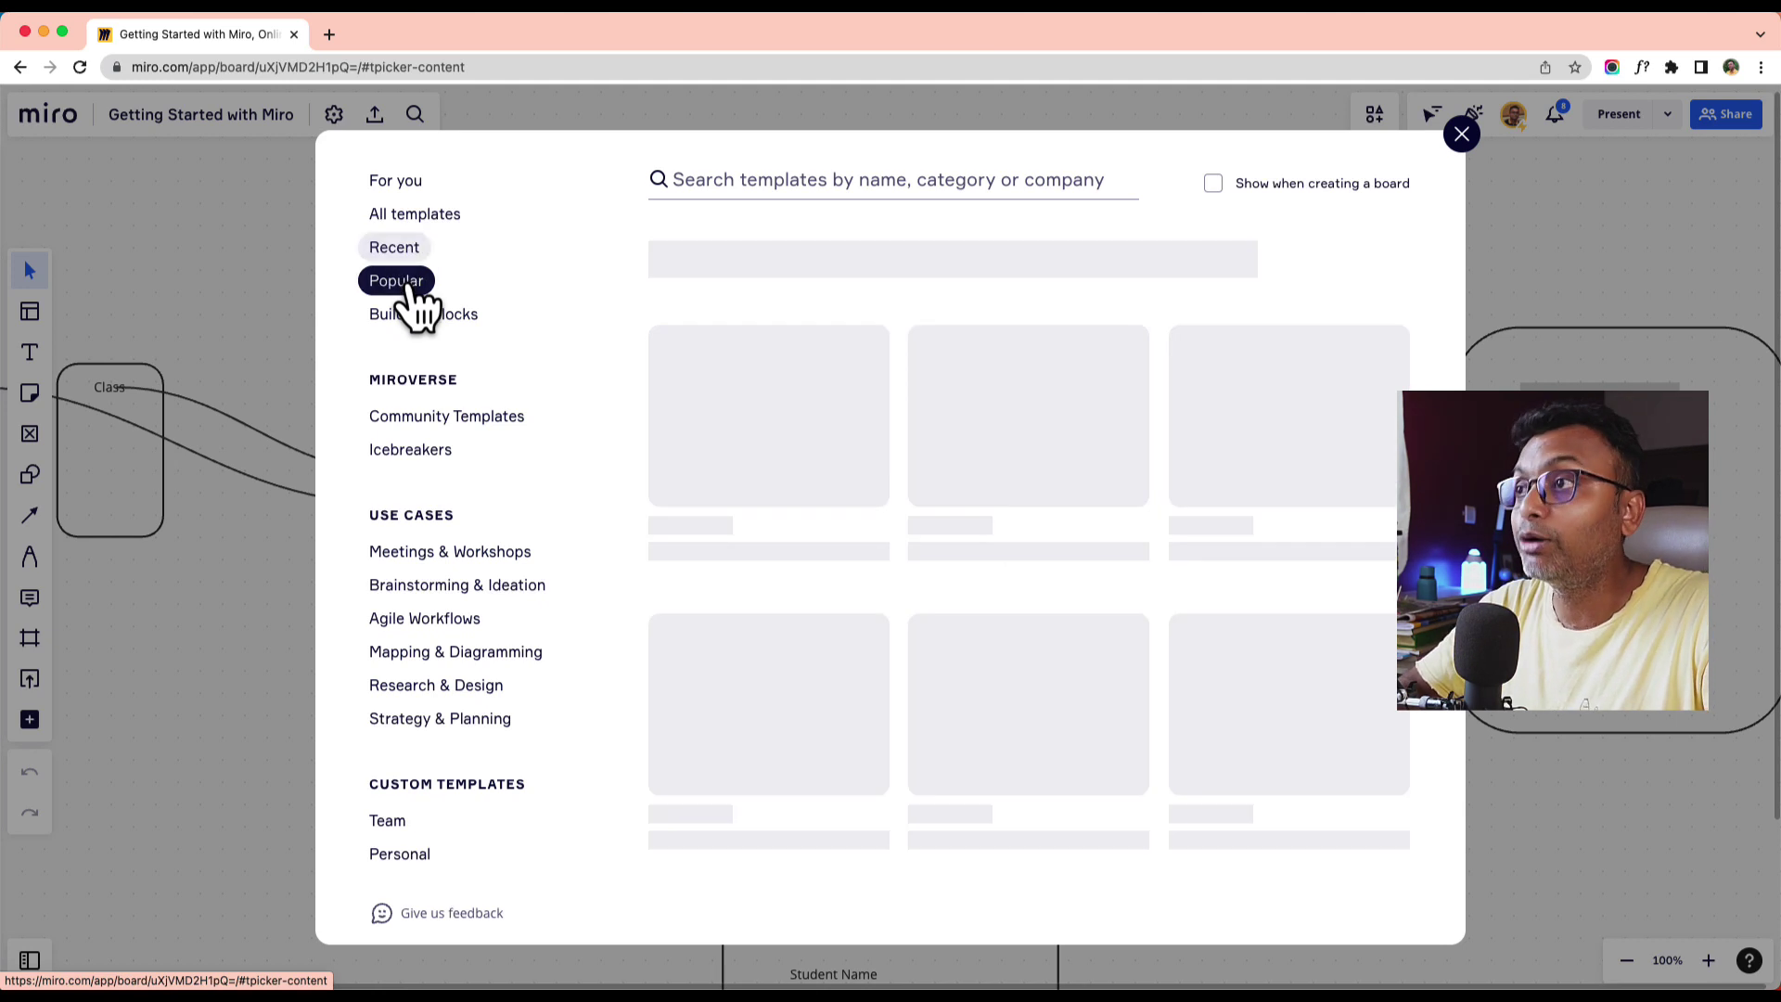
{"action": "left_click", "coordinate": [417, 320]}
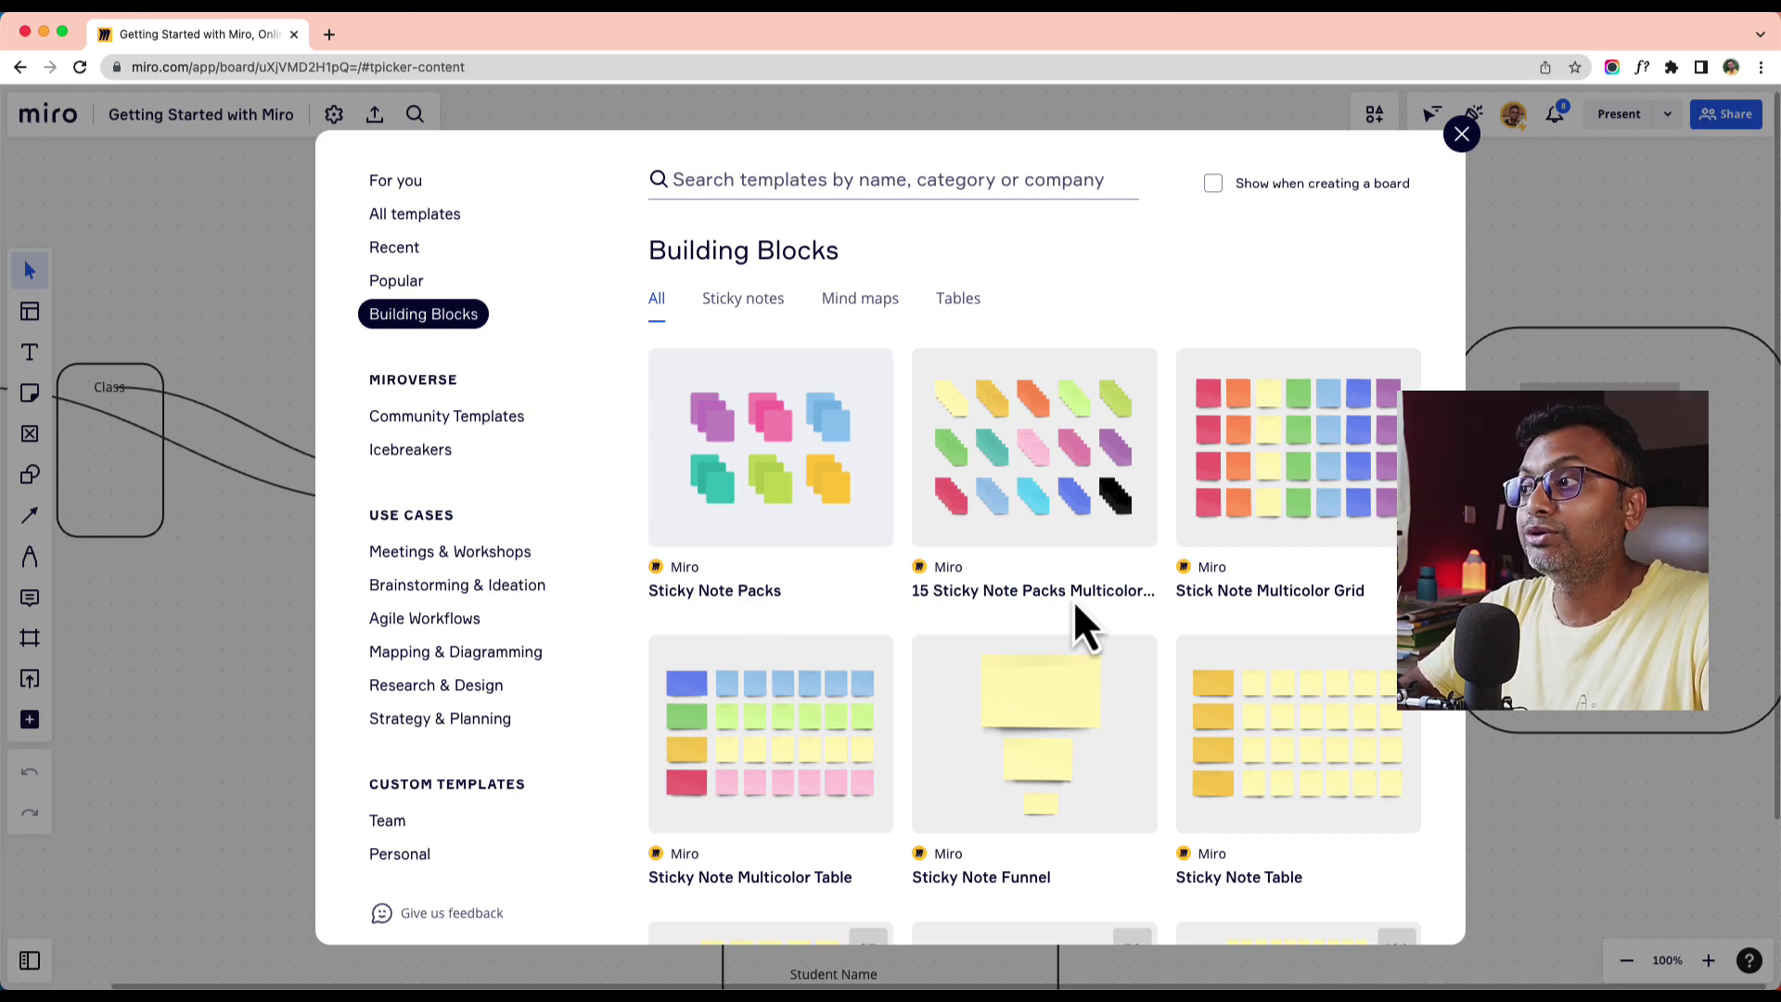
{"action": "left_click", "coordinate": [413, 422]}
{"action": "scroll", "coordinate": [966, 787], "scroll_direction": "down", "scroll_amount": 4}
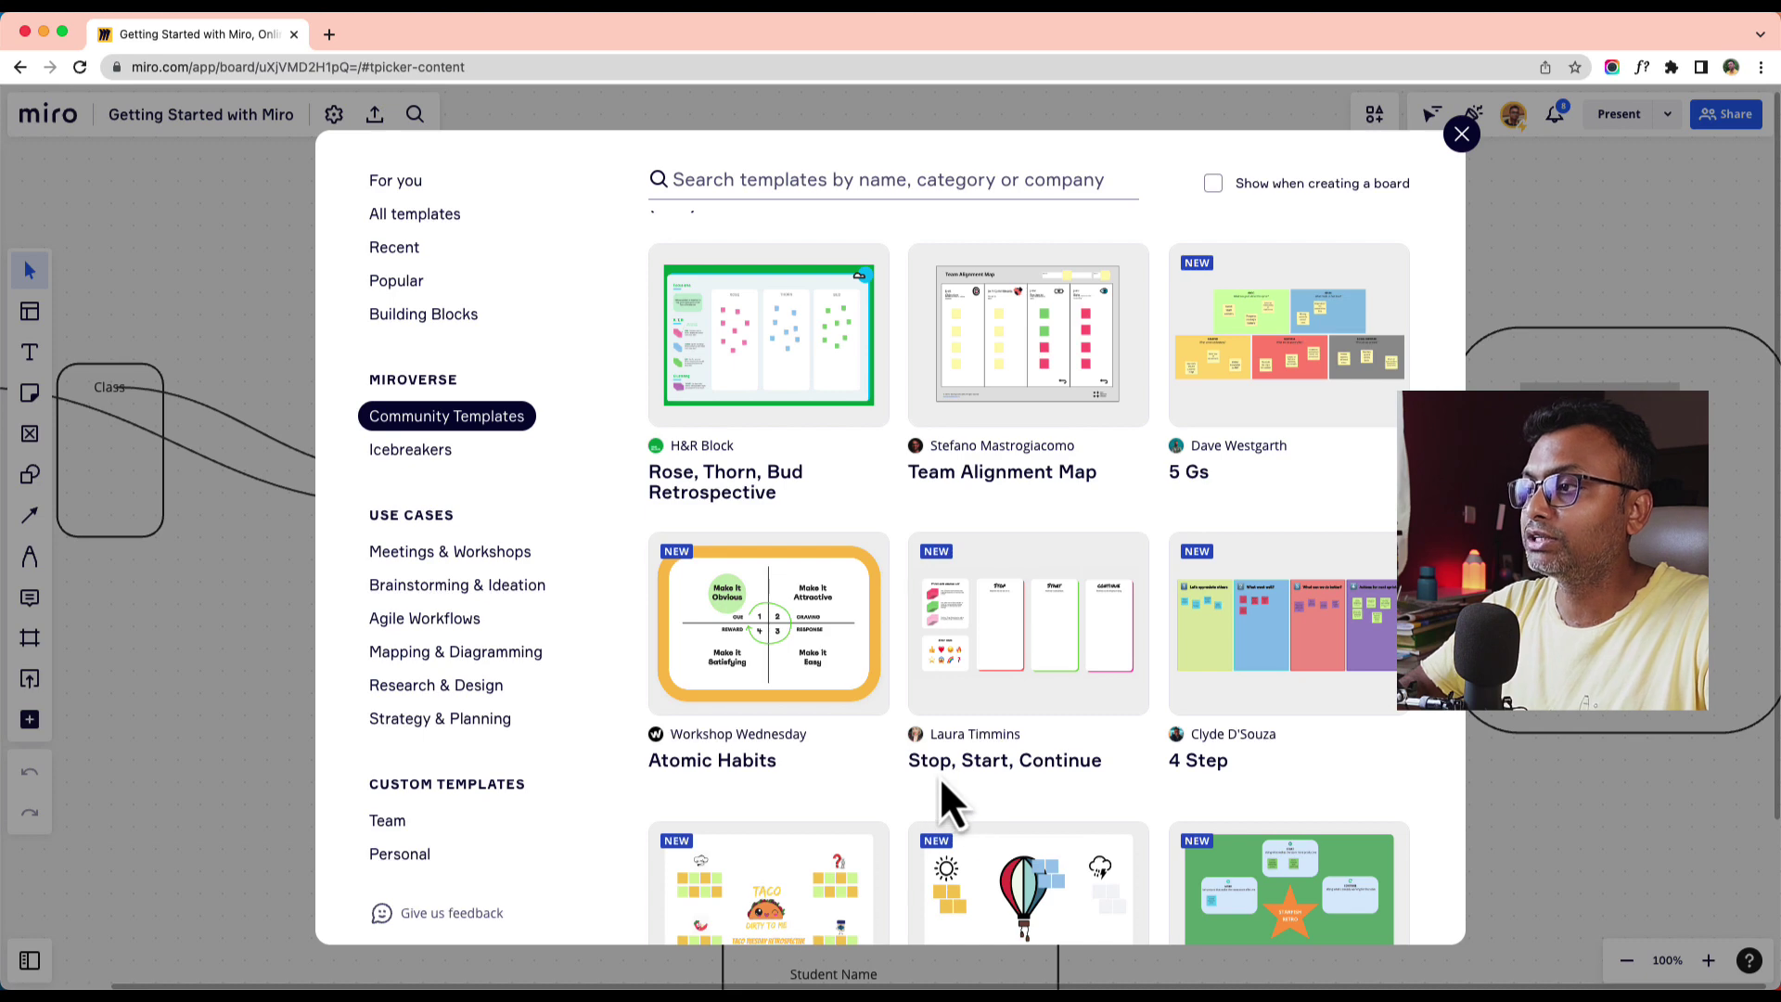
{"action": "scroll", "coordinate": [1151, 770], "scroll_direction": "down", "scroll_amount": 5}
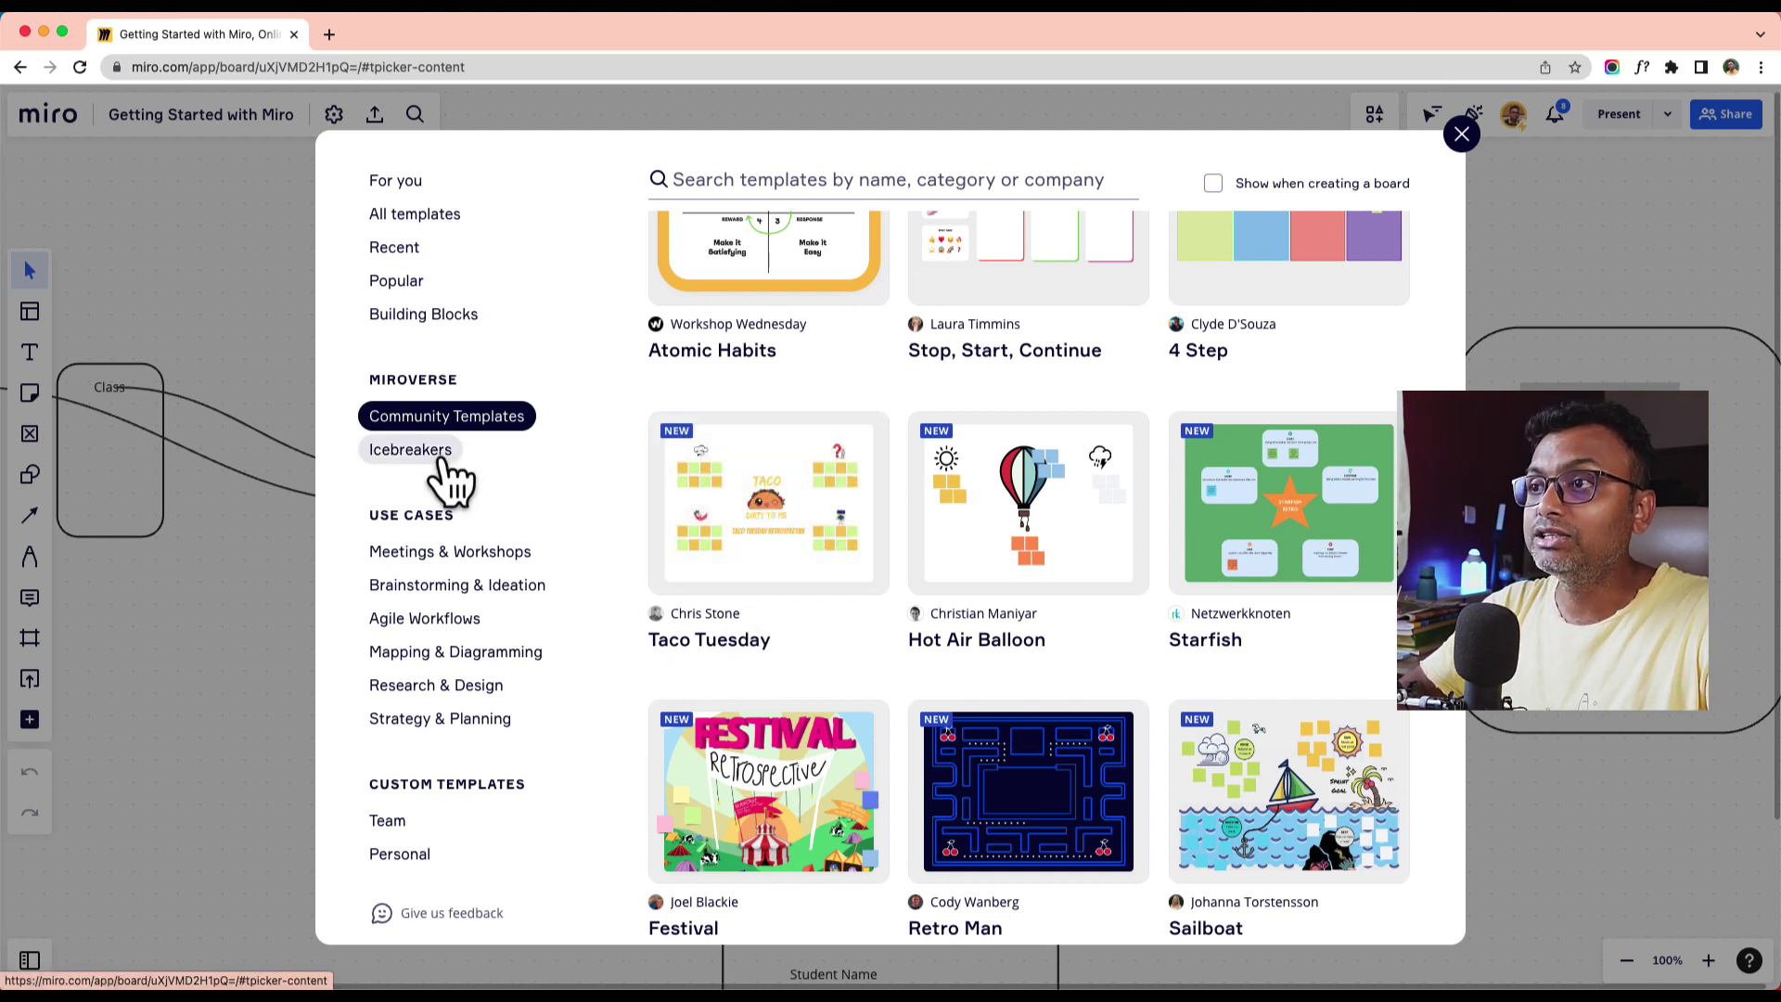
{"action": "left_click", "coordinate": [438, 561]}
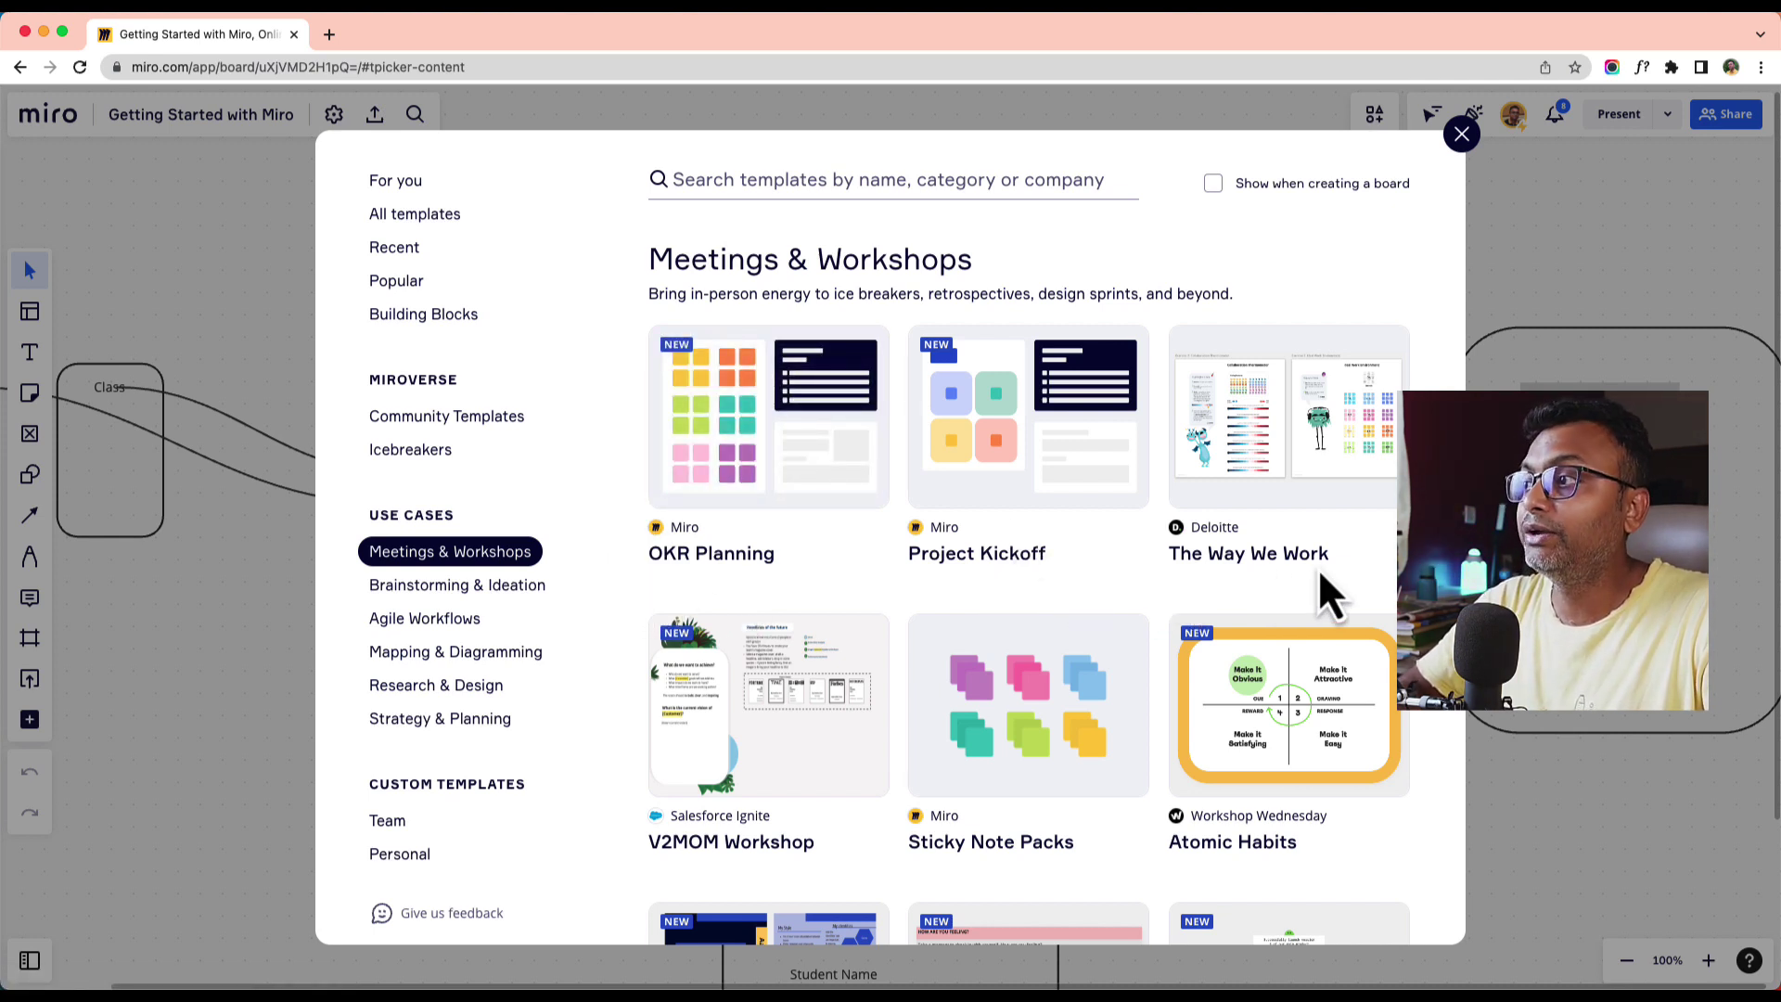
{"action": "scroll", "coordinate": [974, 603], "scroll_direction": "down", "scroll_amount": 1}
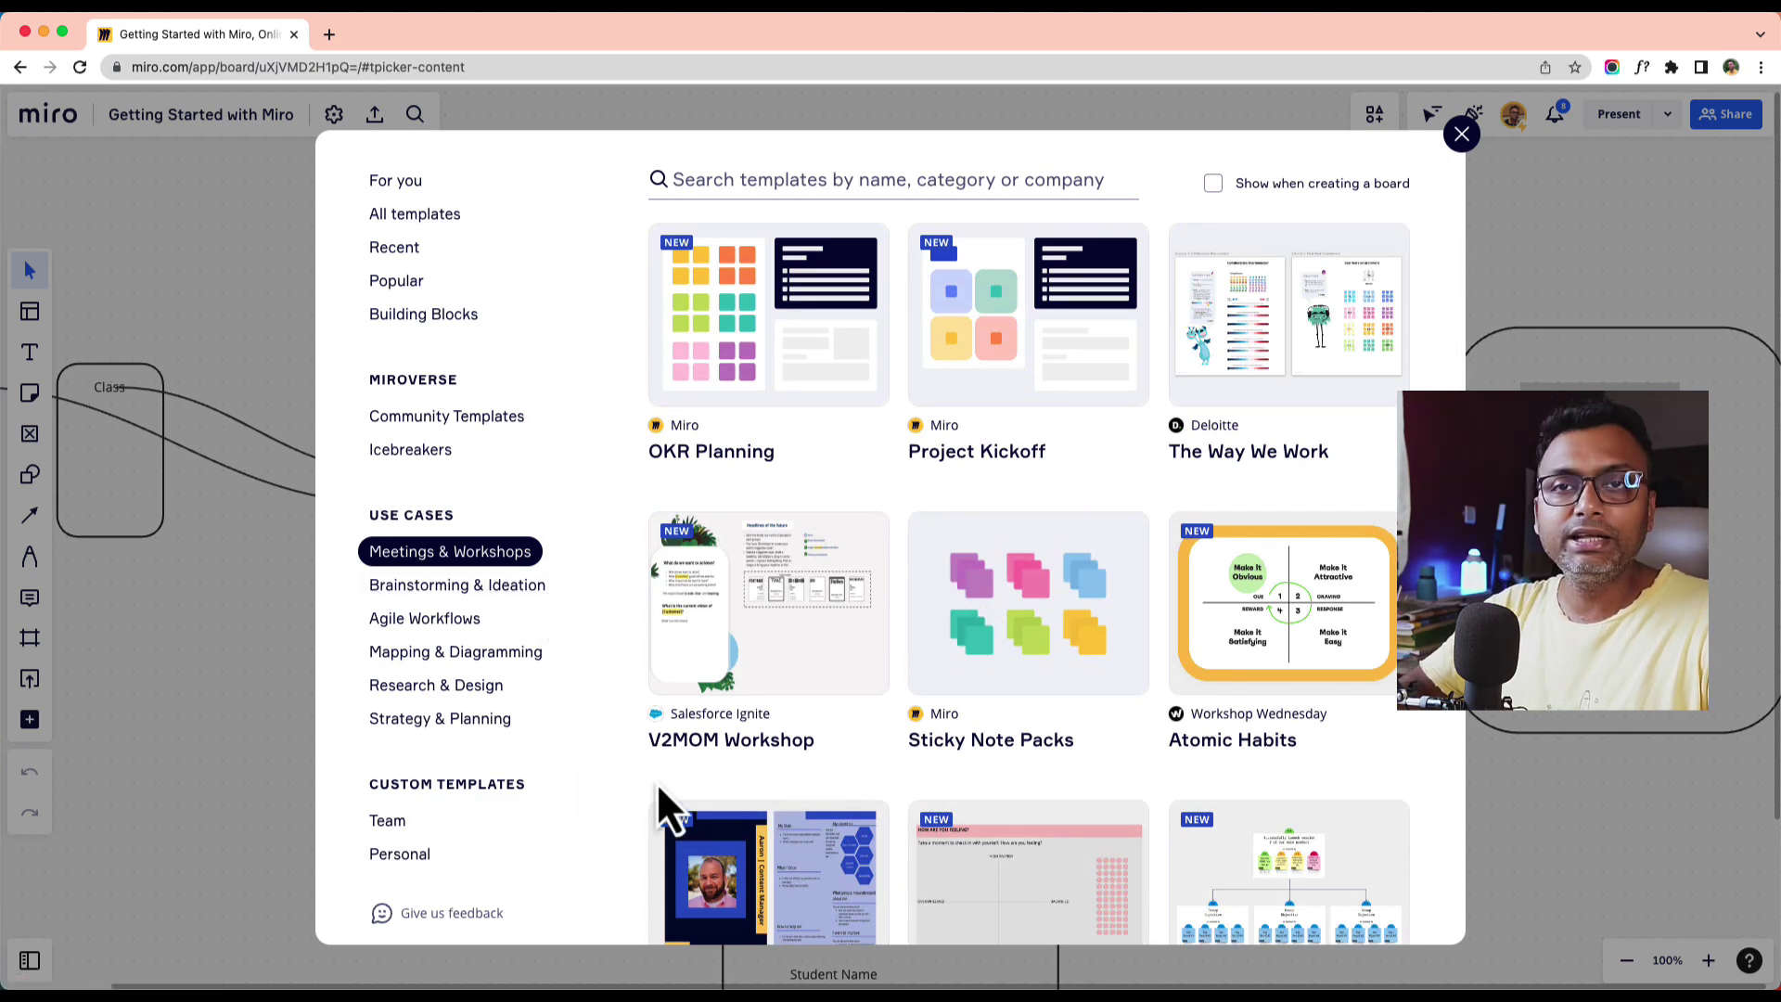
{"action": "left_click", "coordinate": [1461, 135]}
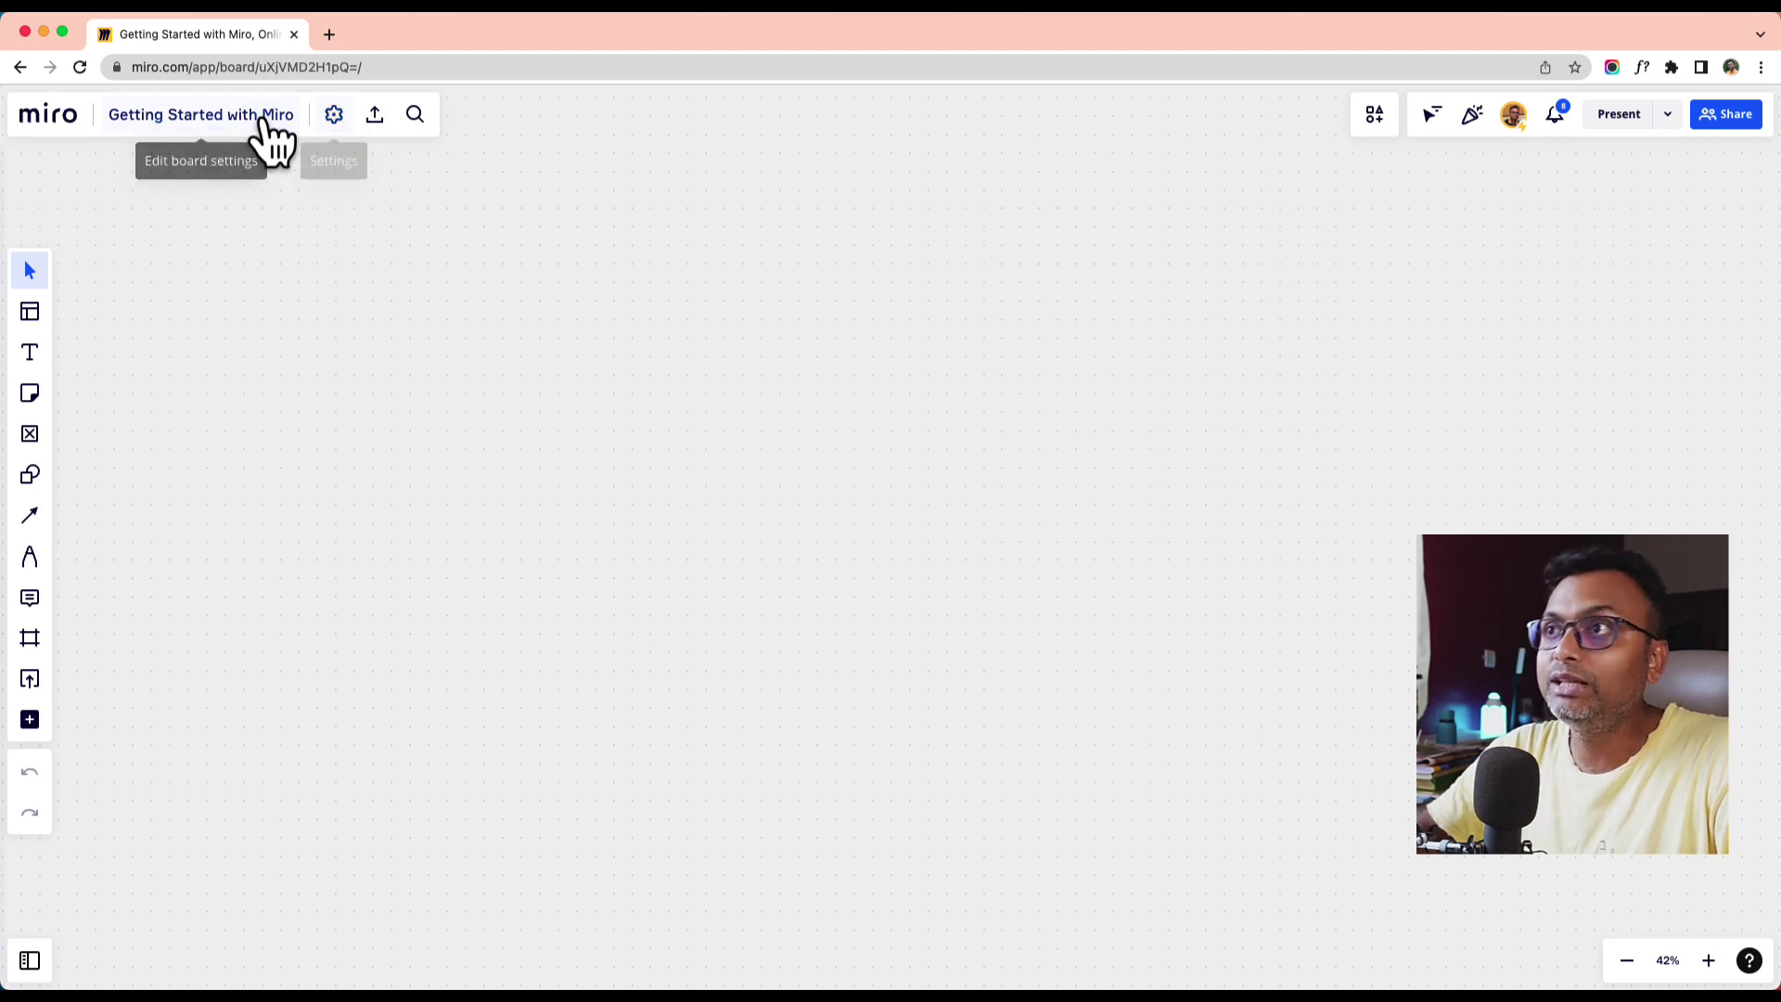
- Hide the board's interface and show it again
{"action": "key", "text": "super+backslash"}
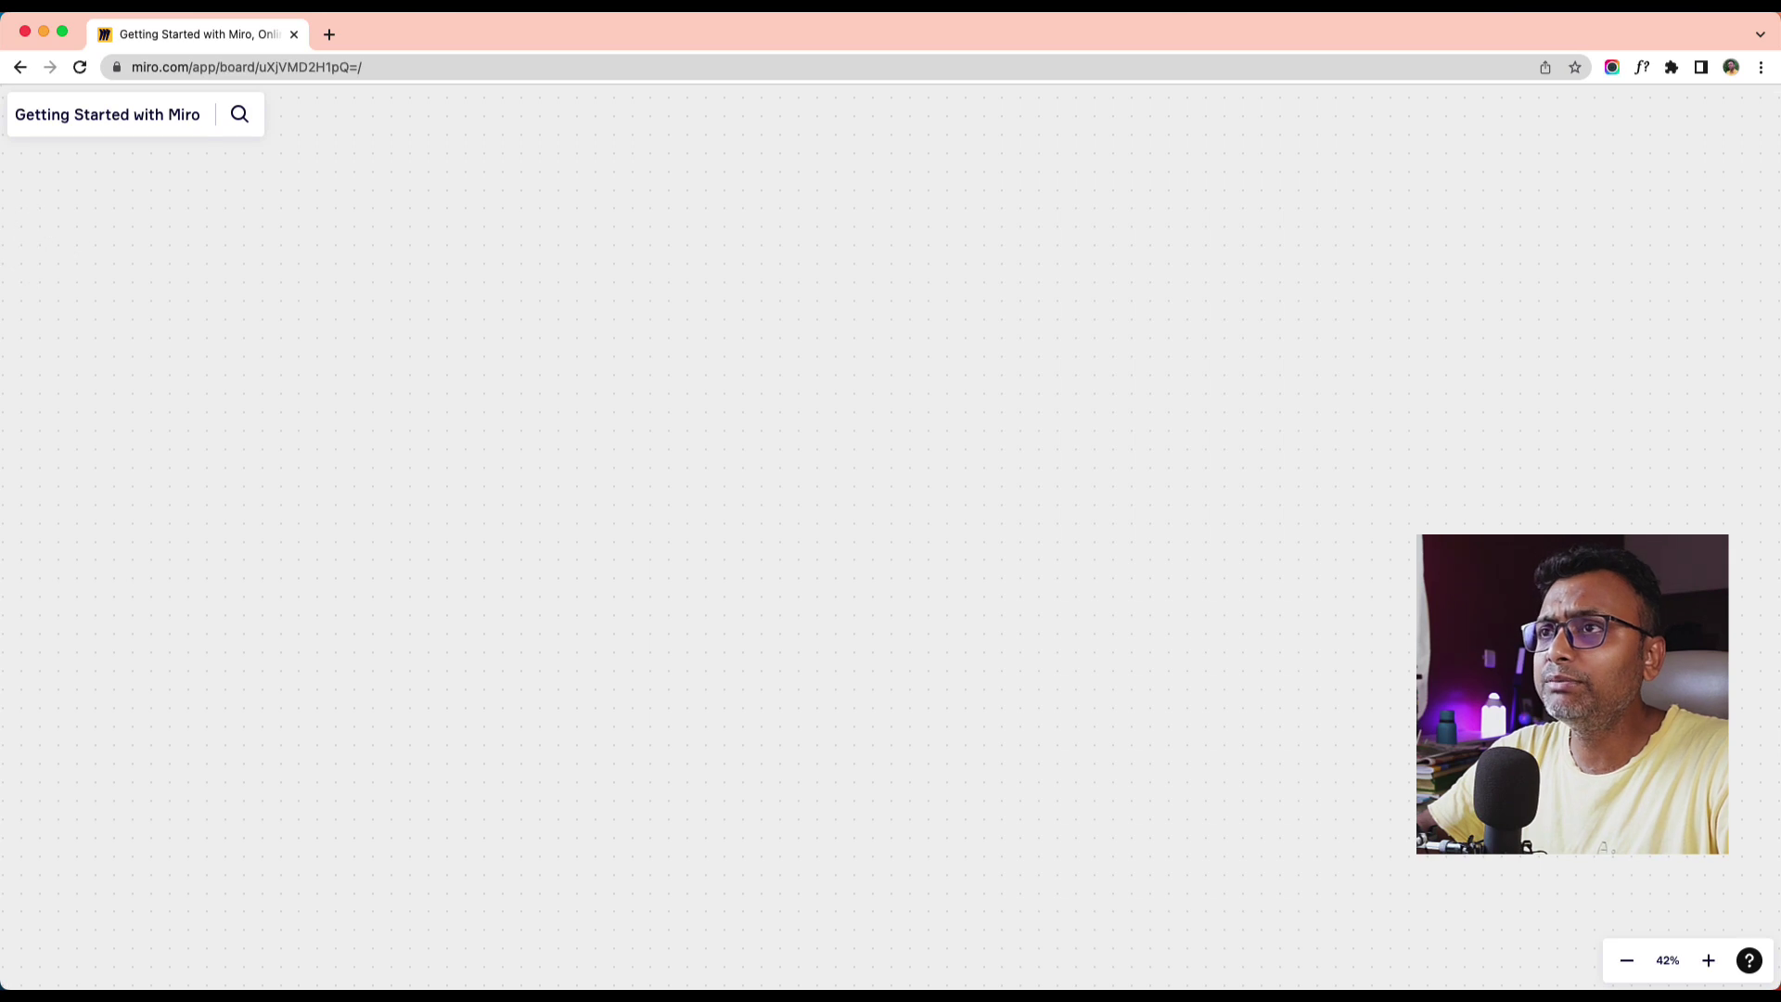
{"action": "key", "text": "super+backslash"}
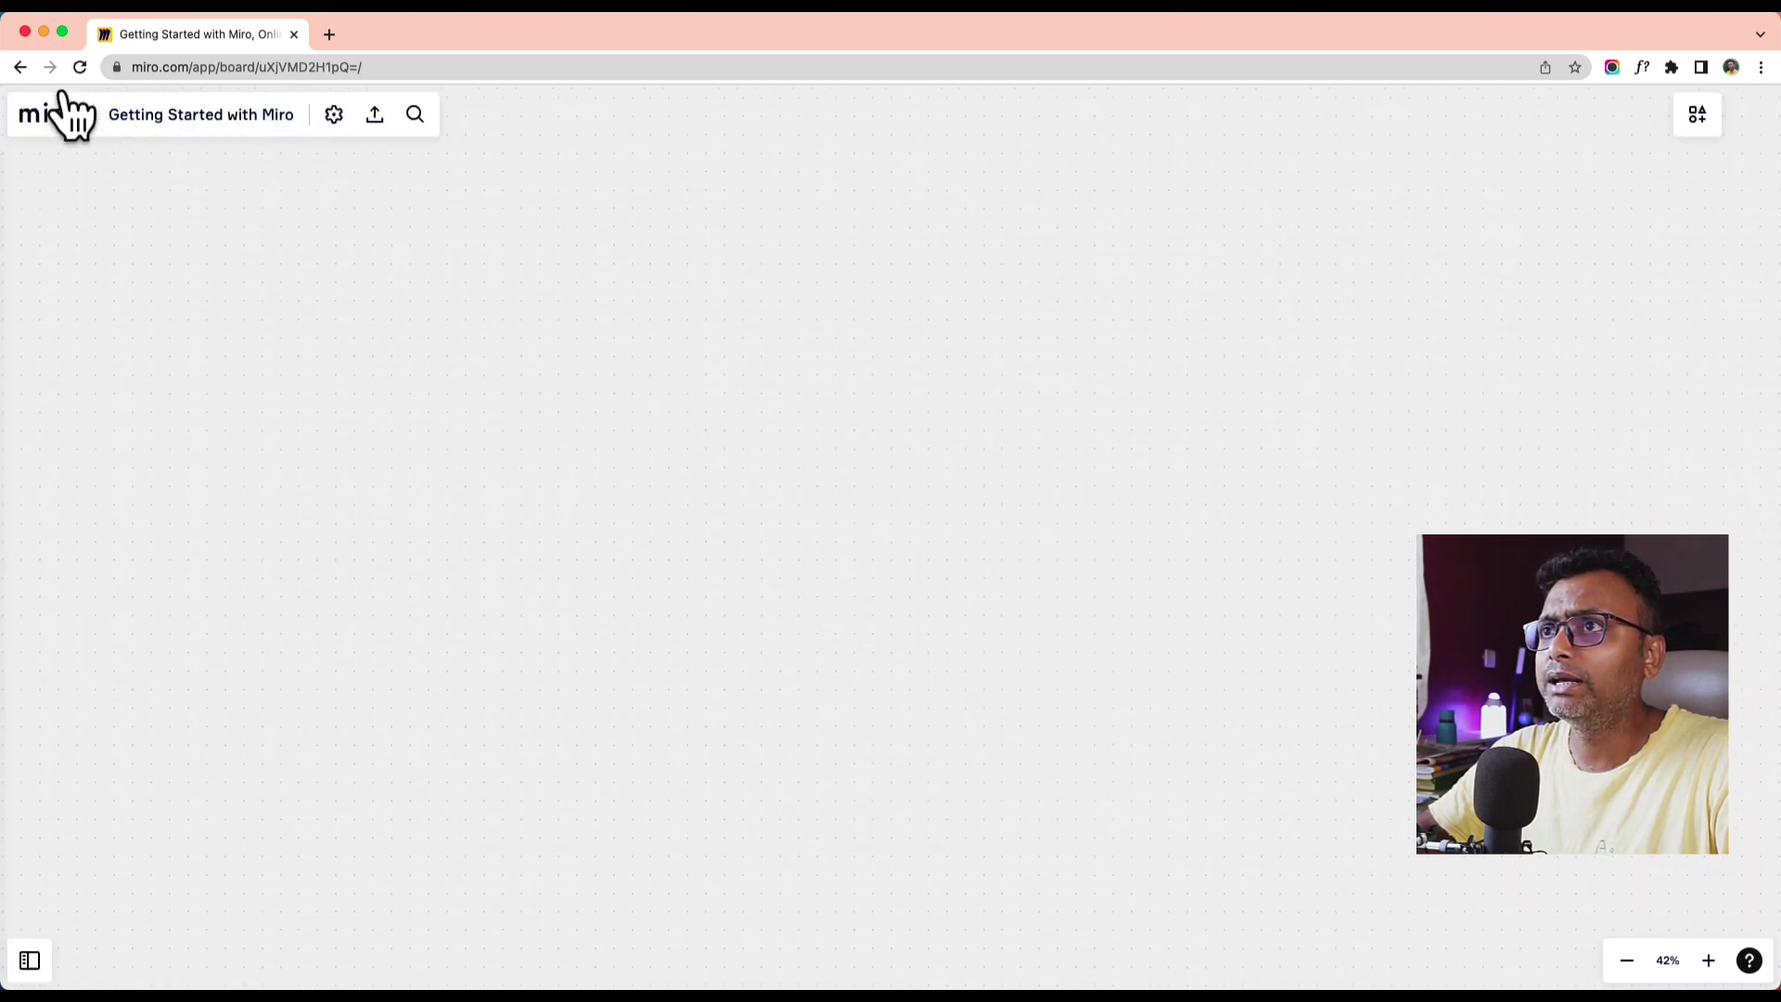
- Change the Getting Started with Miro board's thumbnail to the yellow waving hand
{"action": "left_click", "coordinate": [184, 114]}
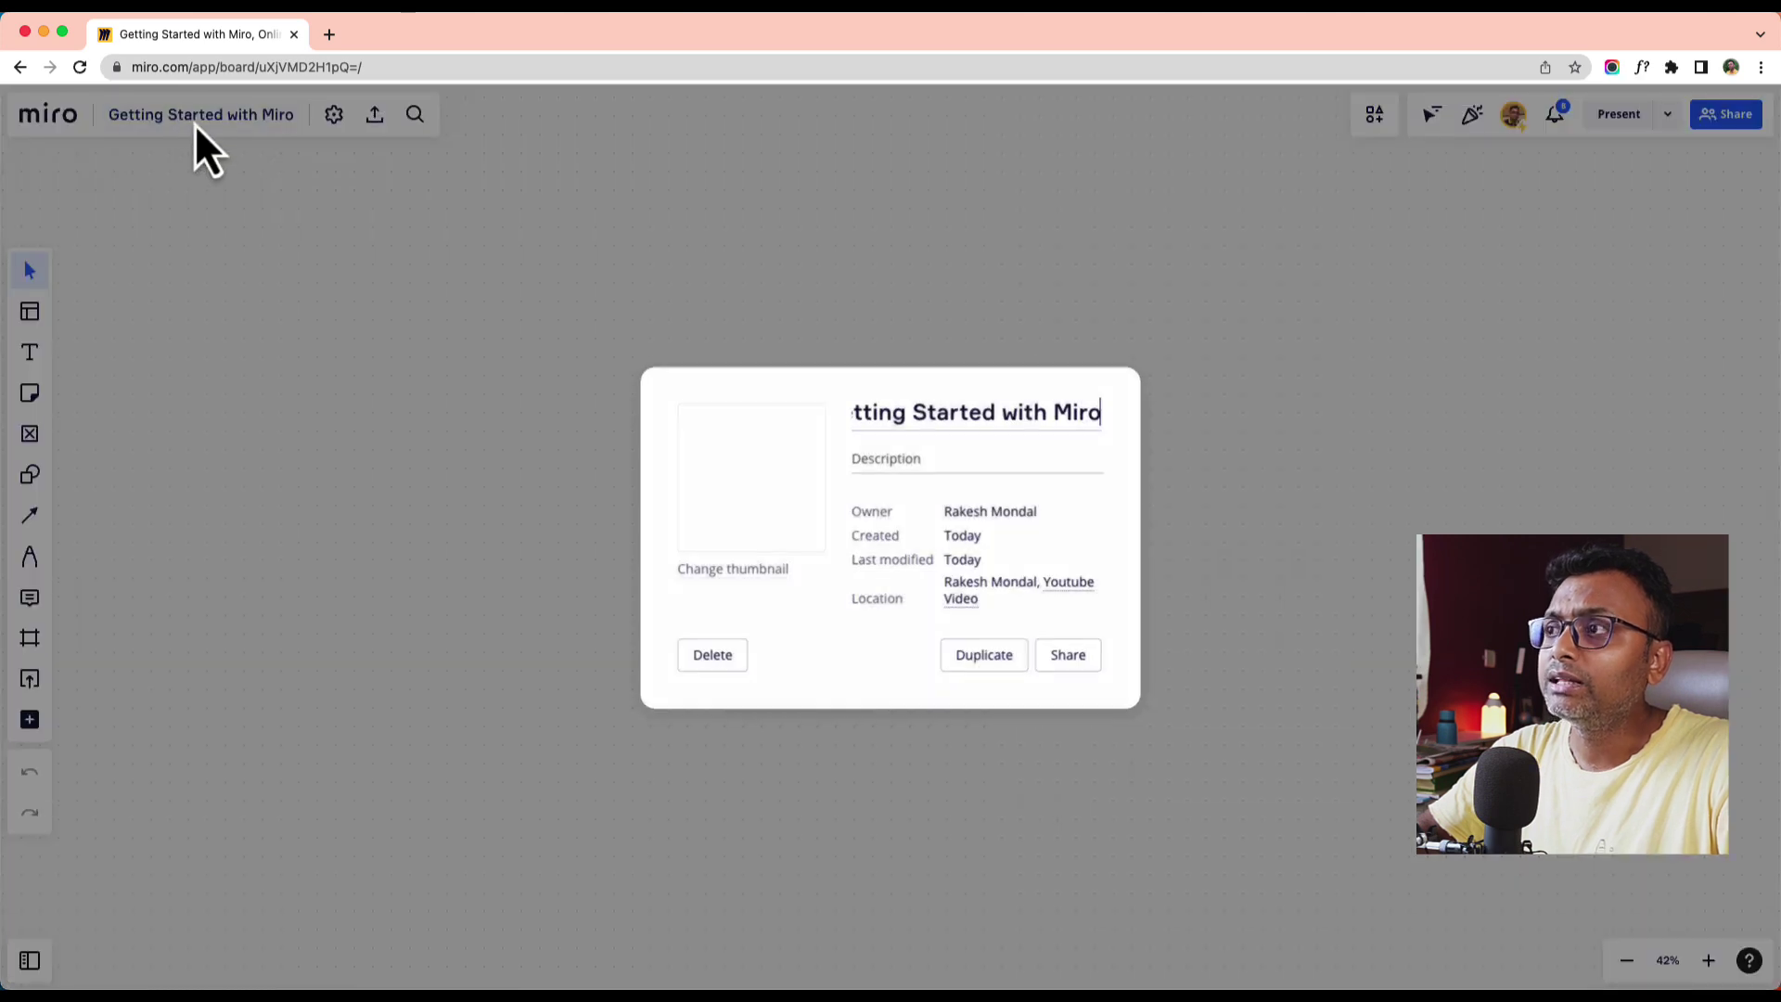
{"action": "left_click", "coordinate": [933, 460]}
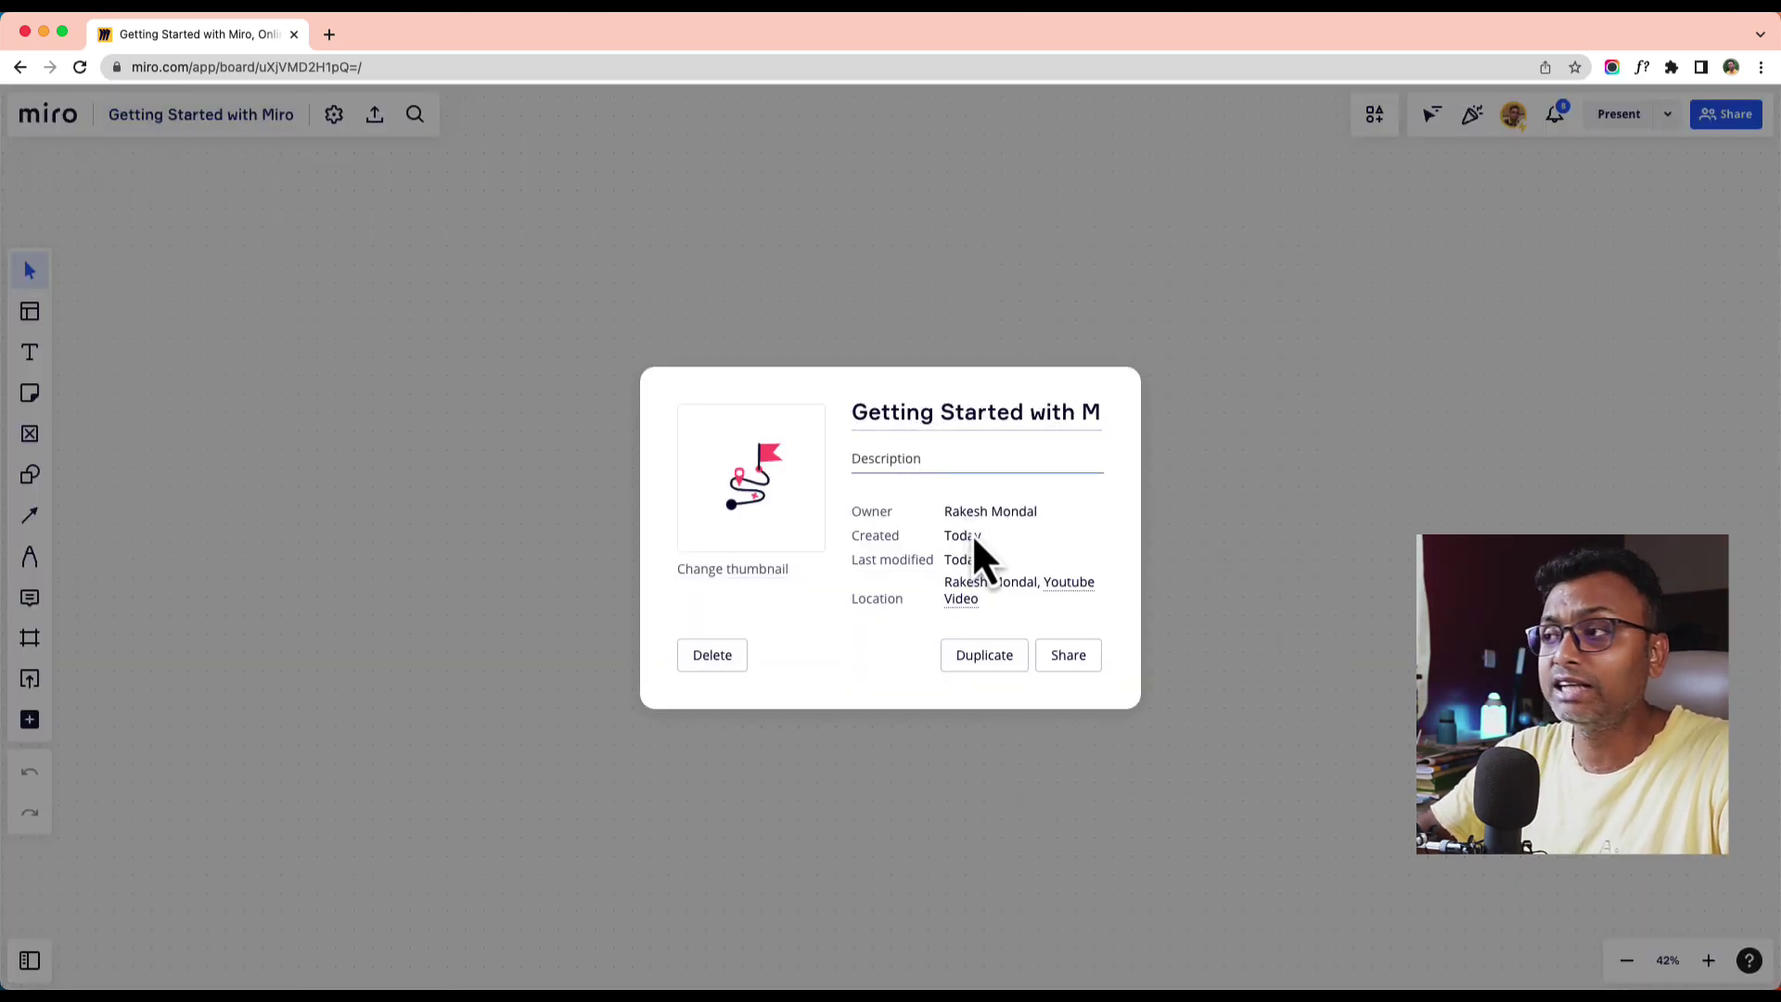
{"action": "left_click", "coordinate": [763, 571]}
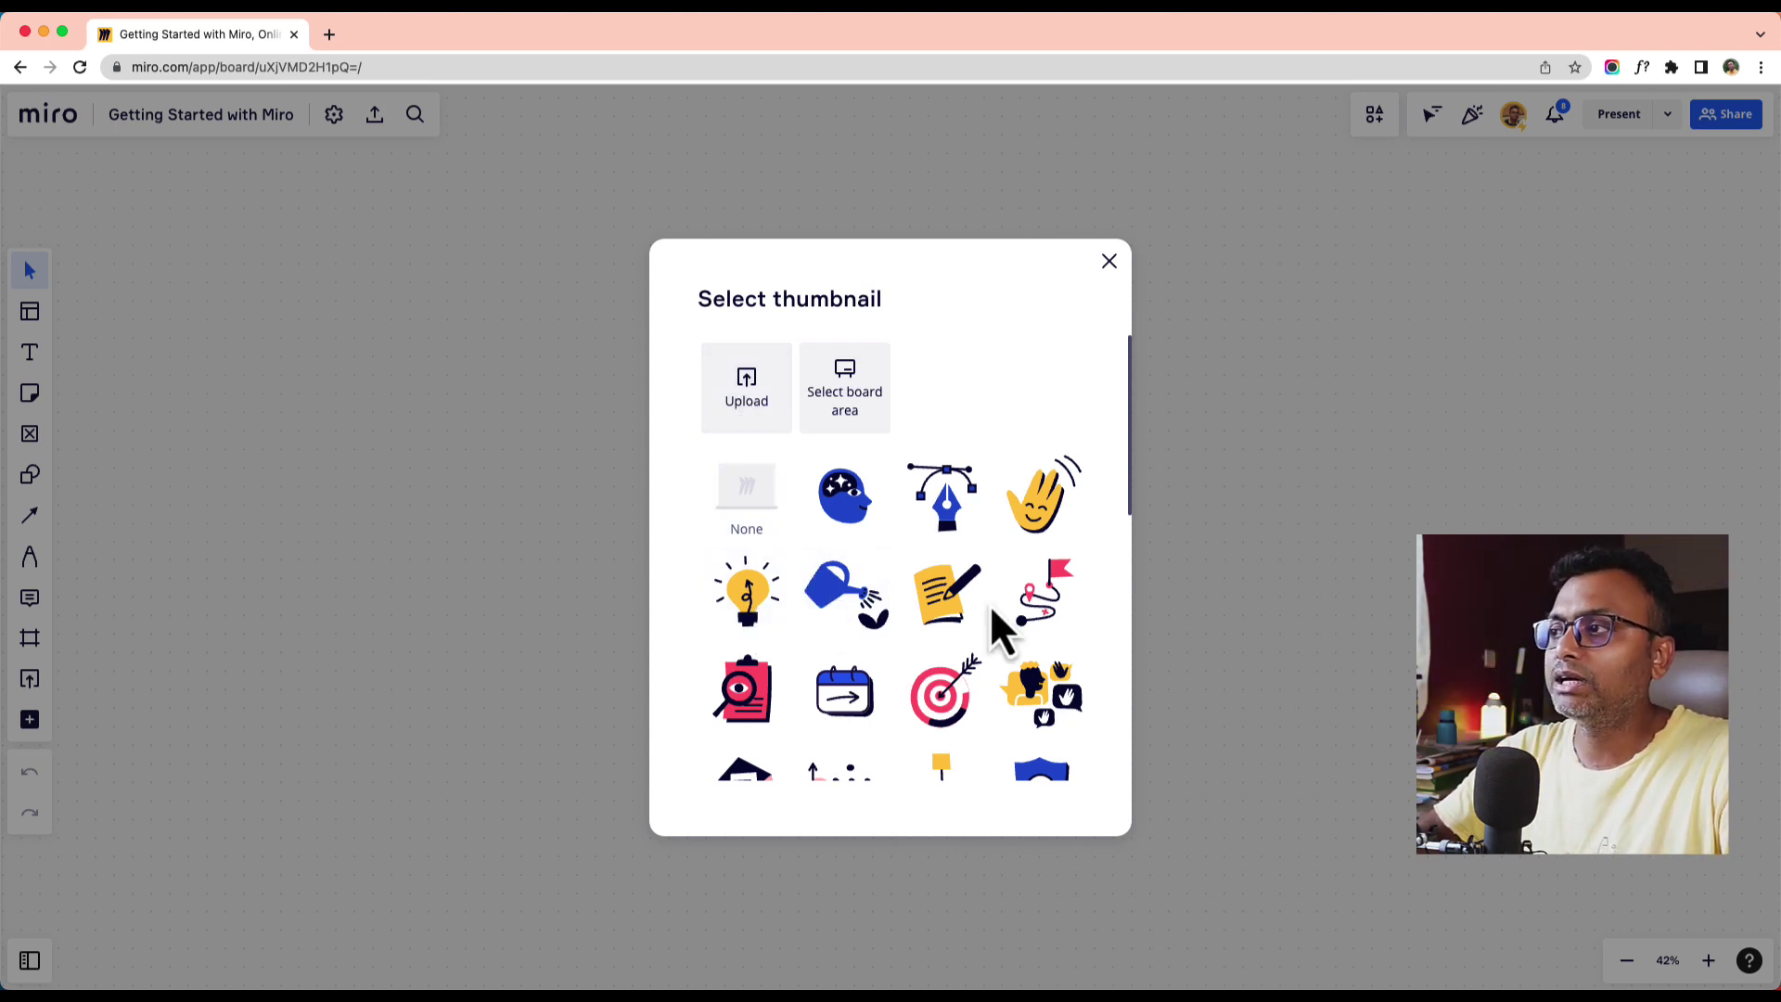
{"action": "left_click", "coordinate": [1034, 503]}
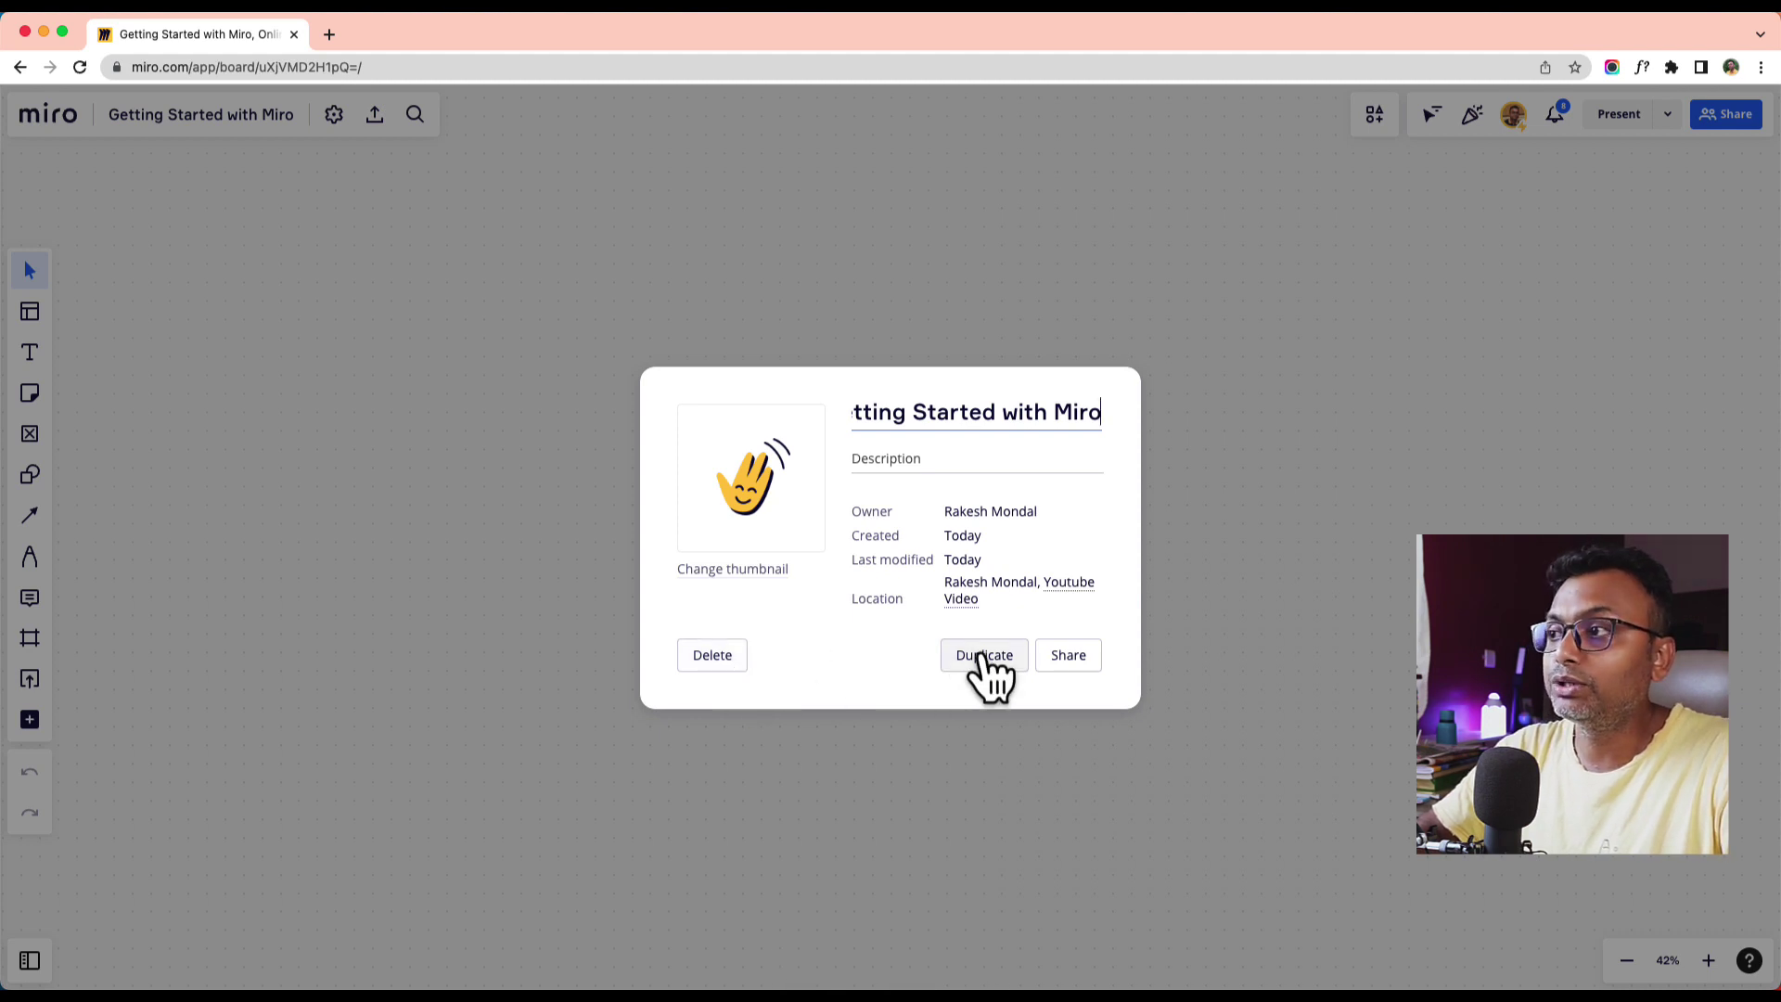
- Examine the options for moving the board to another project, and close the board details without moving it
{"action": "left_click", "coordinate": [1077, 589]}
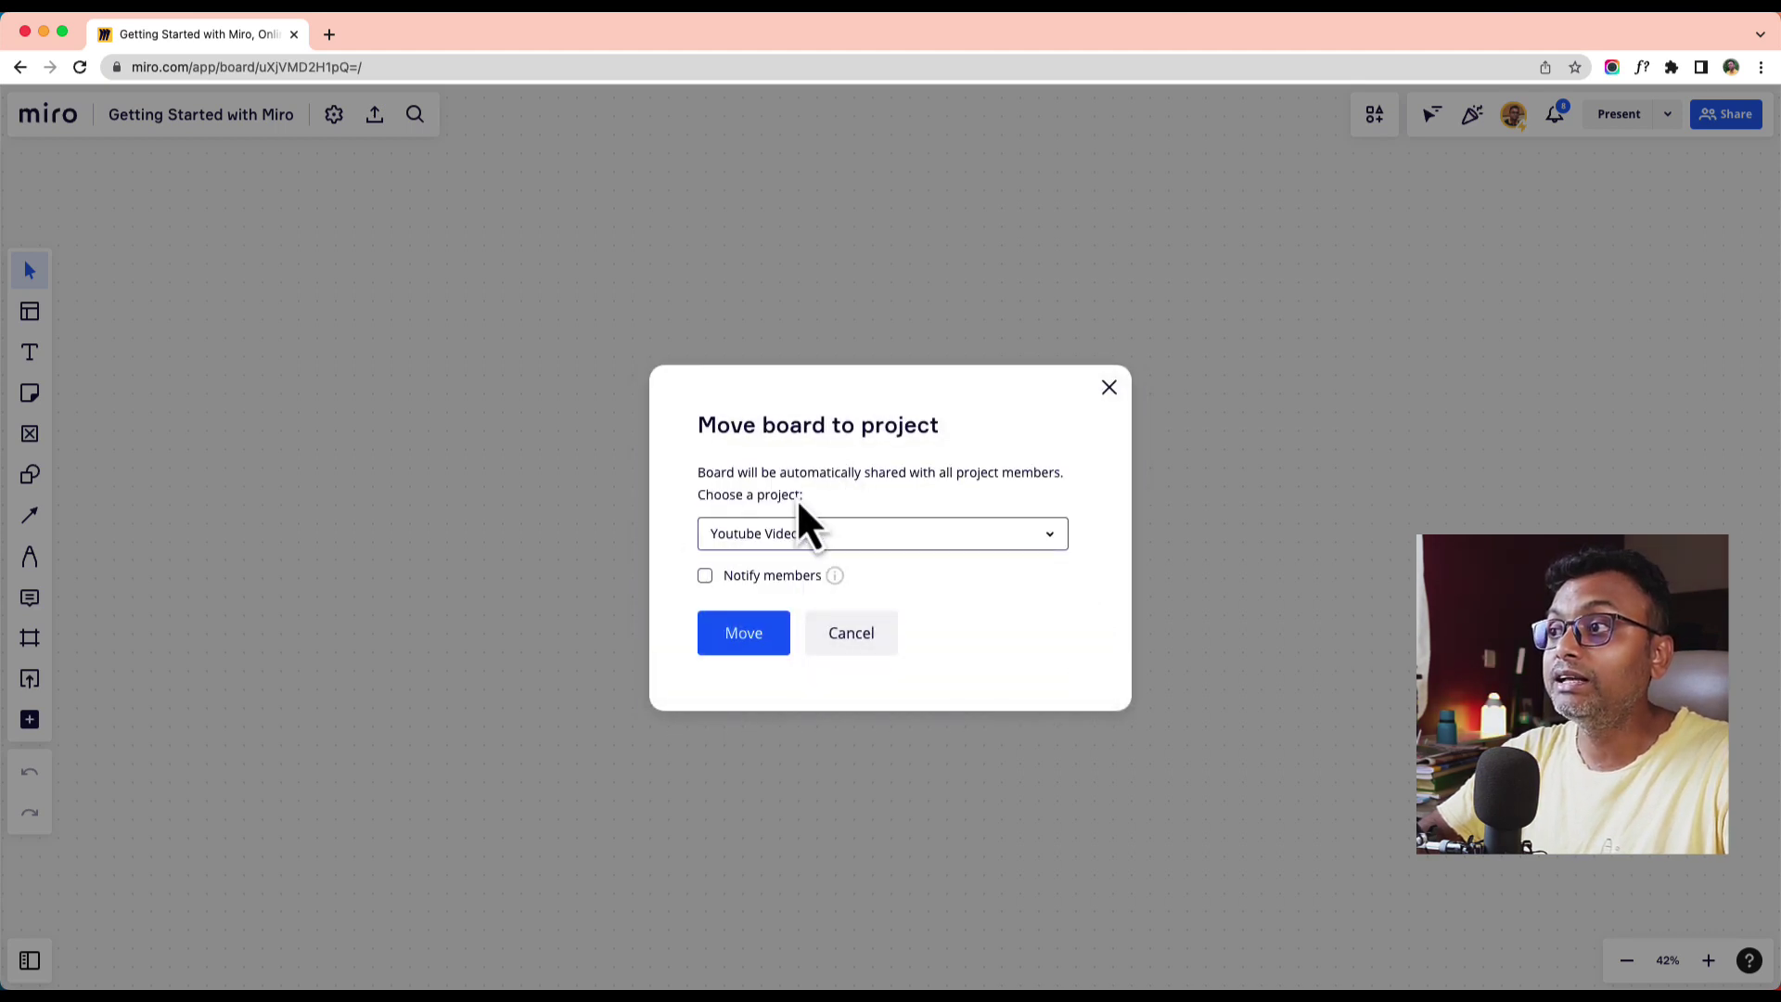
{"action": "left_click", "coordinate": [848, 648]}
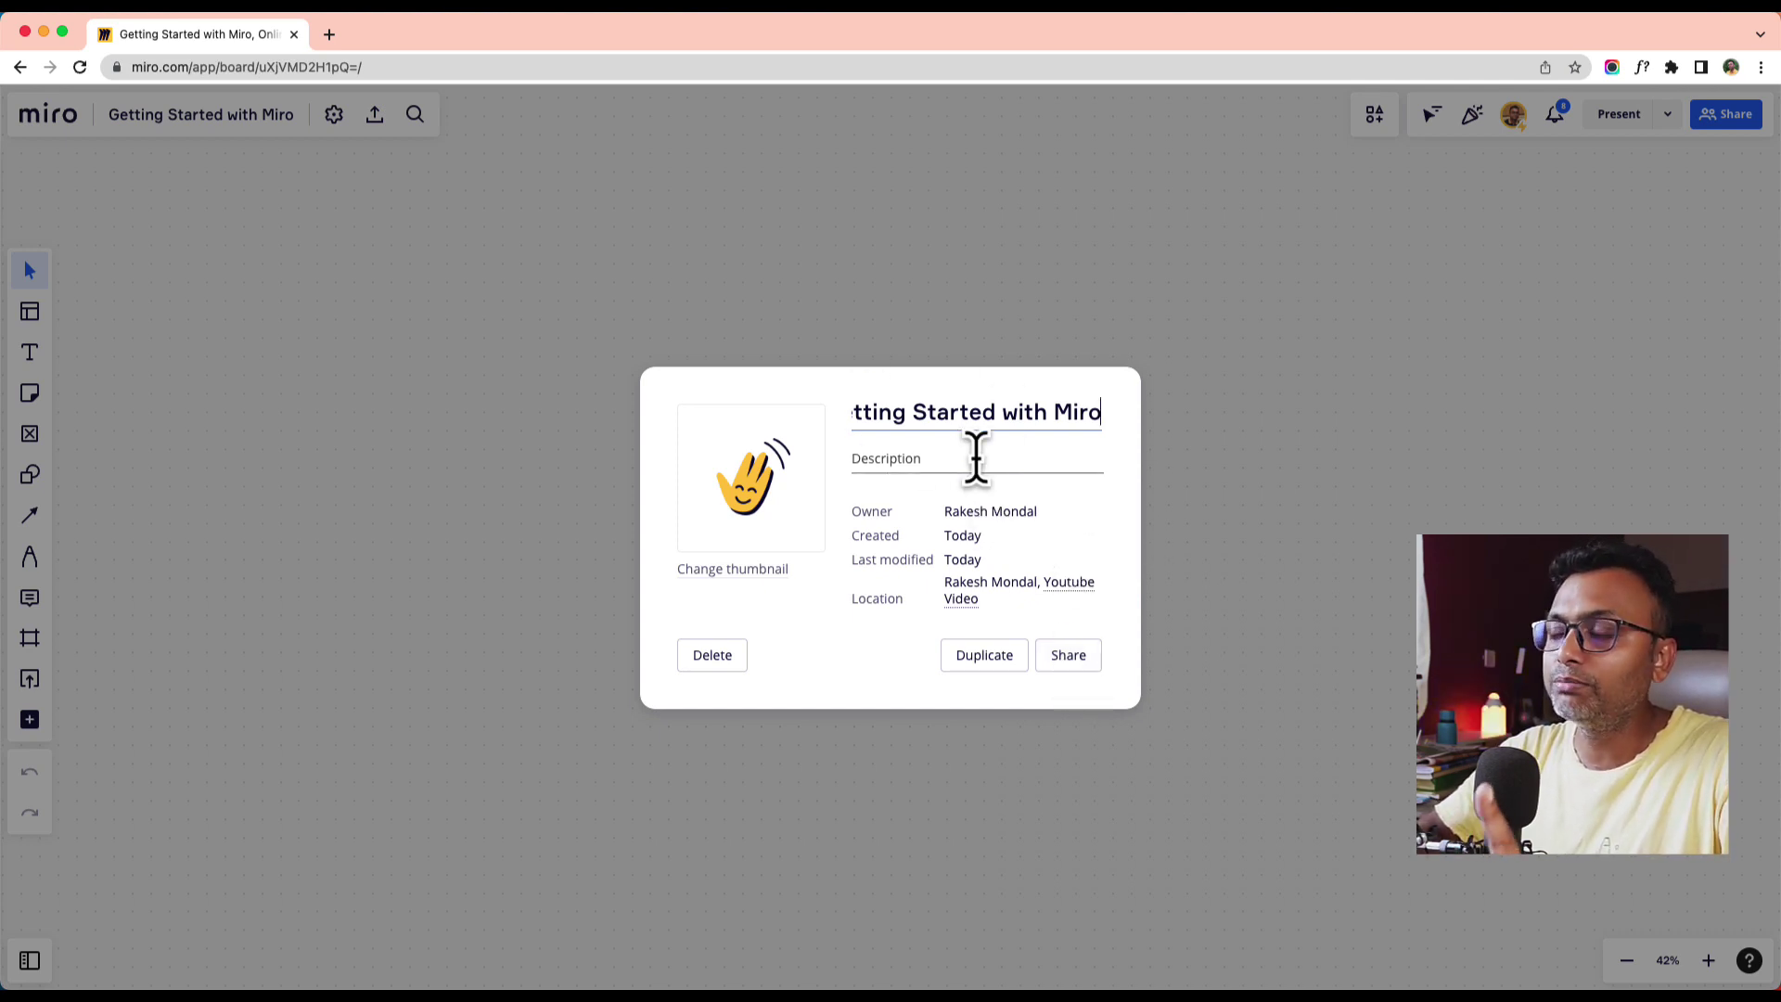
{"action": "left_click", "coordinate": [1208, 502]}
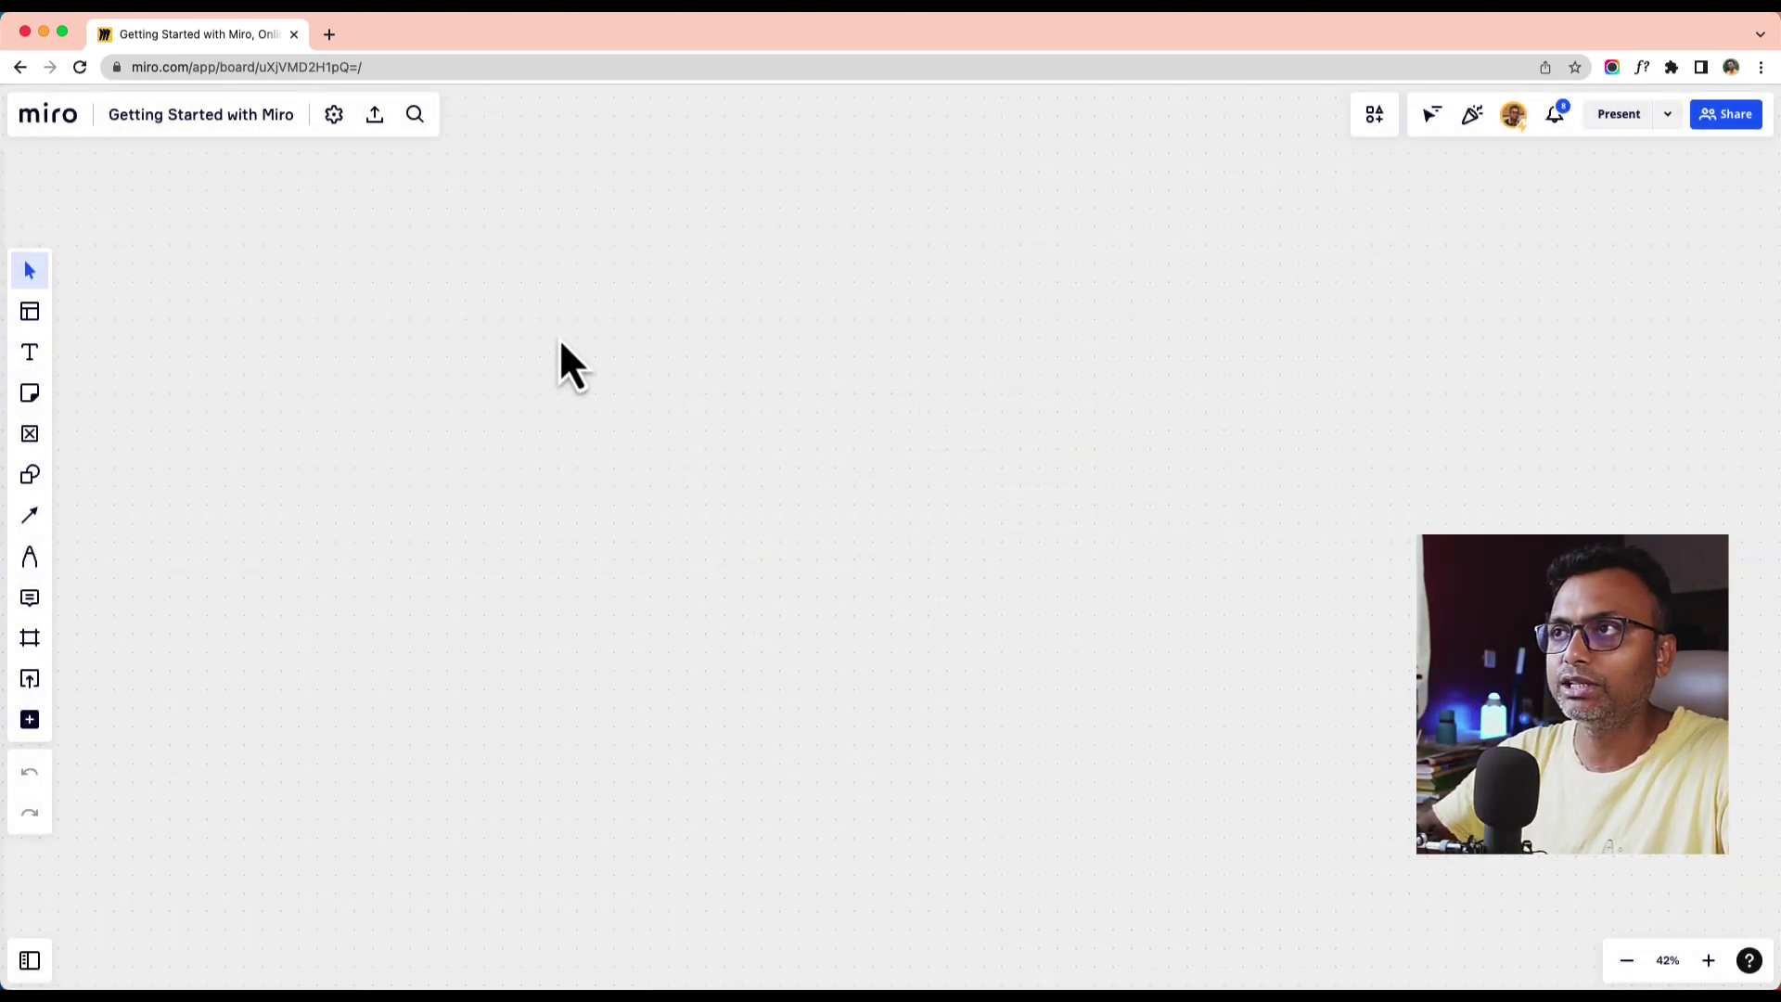
- Examine the board management options in the settings and the apps and actions offered by the command palette
{"action": "left_click", "coordinate": [334, 116]}
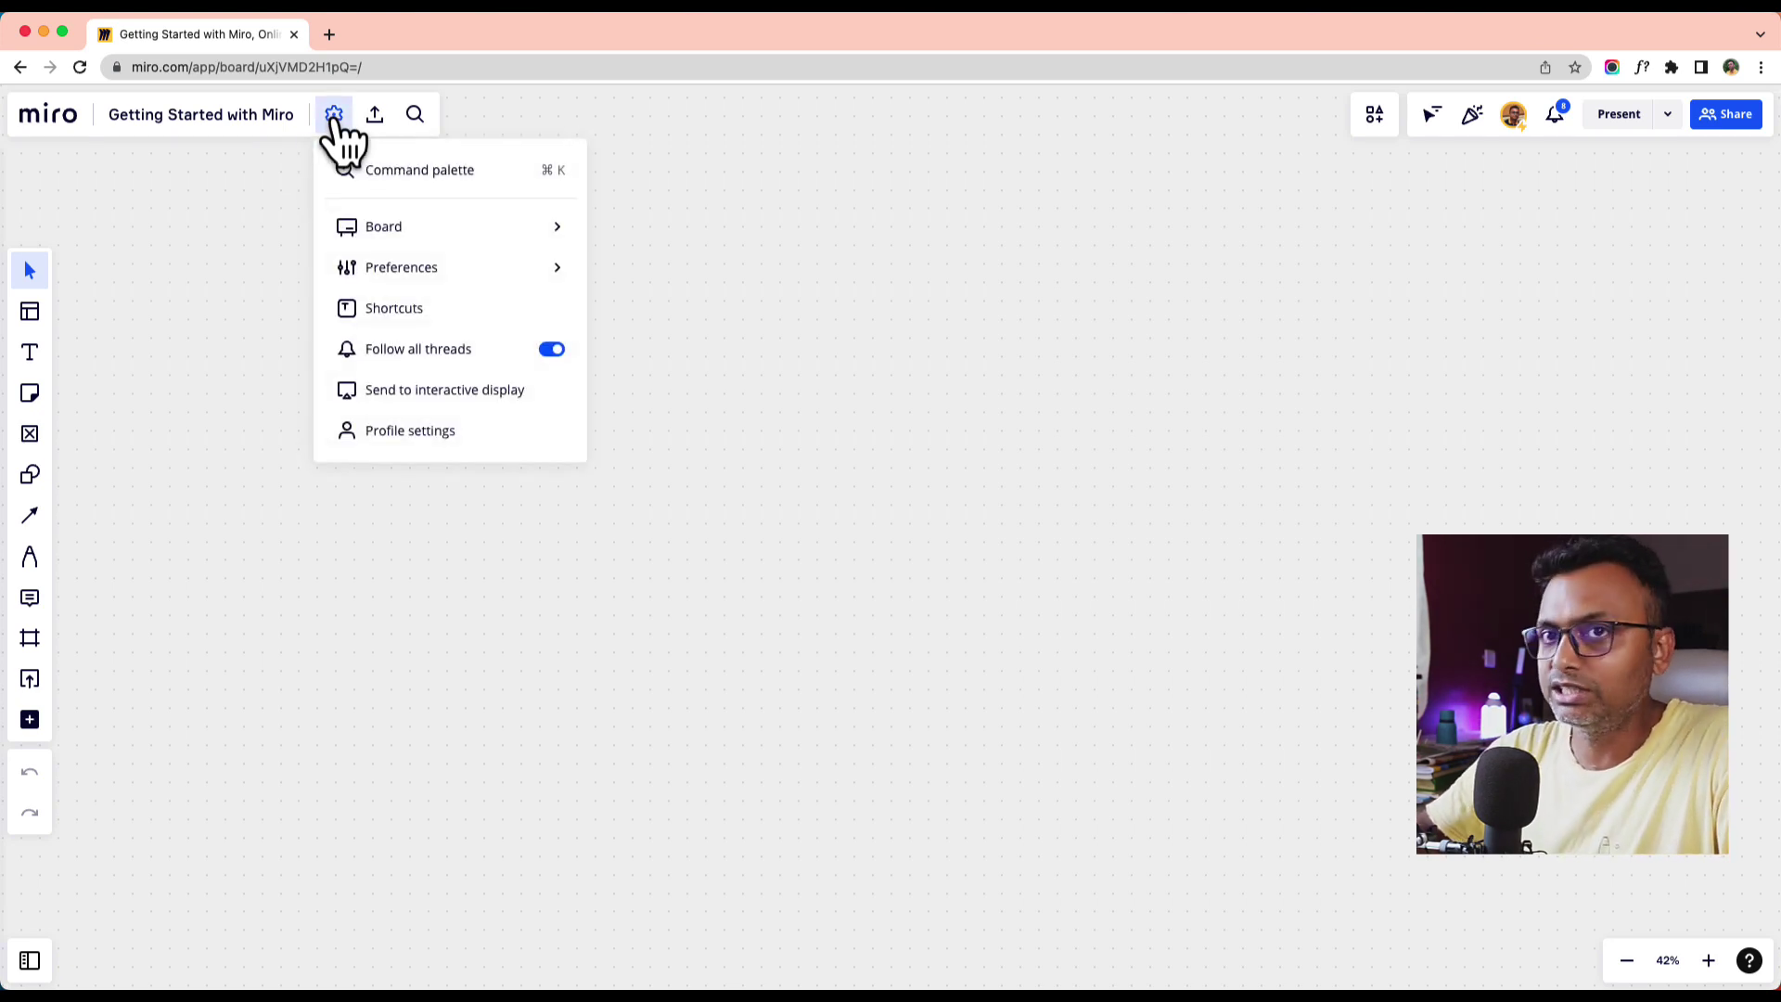
{"action": "mouse_move", "coordinate": [390, 228]}
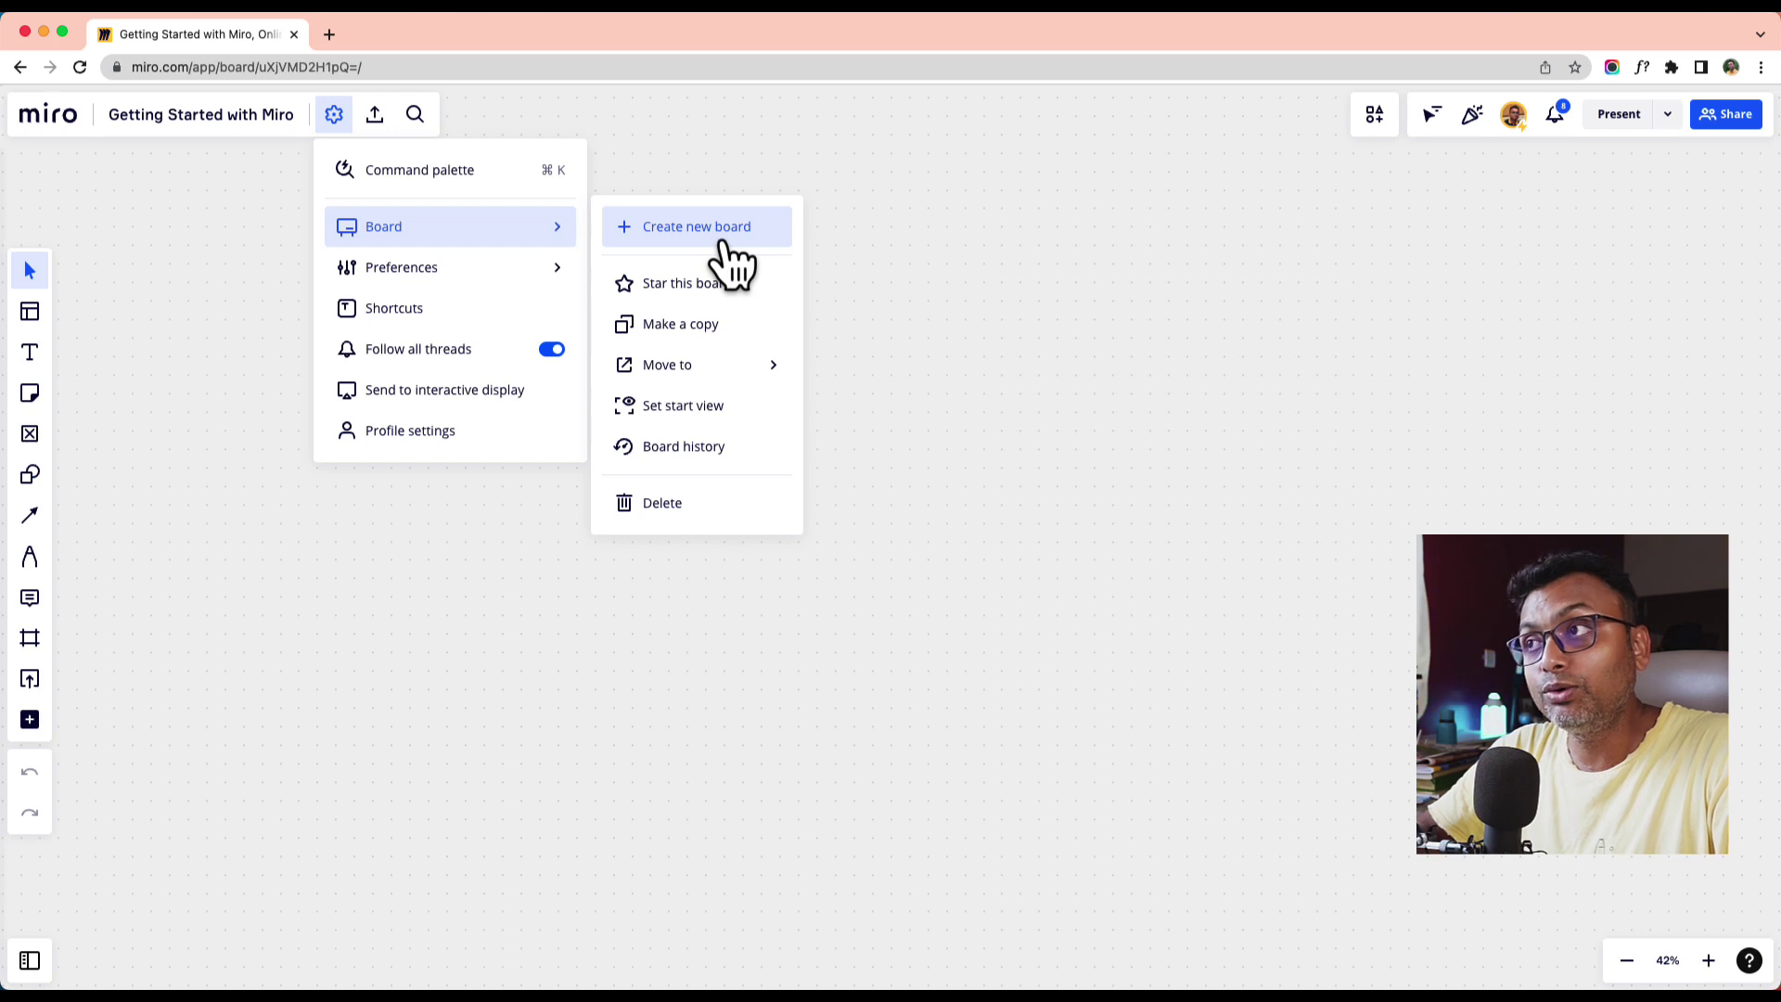
{"action": "mouse_move", "coordinate": [722, 366]}
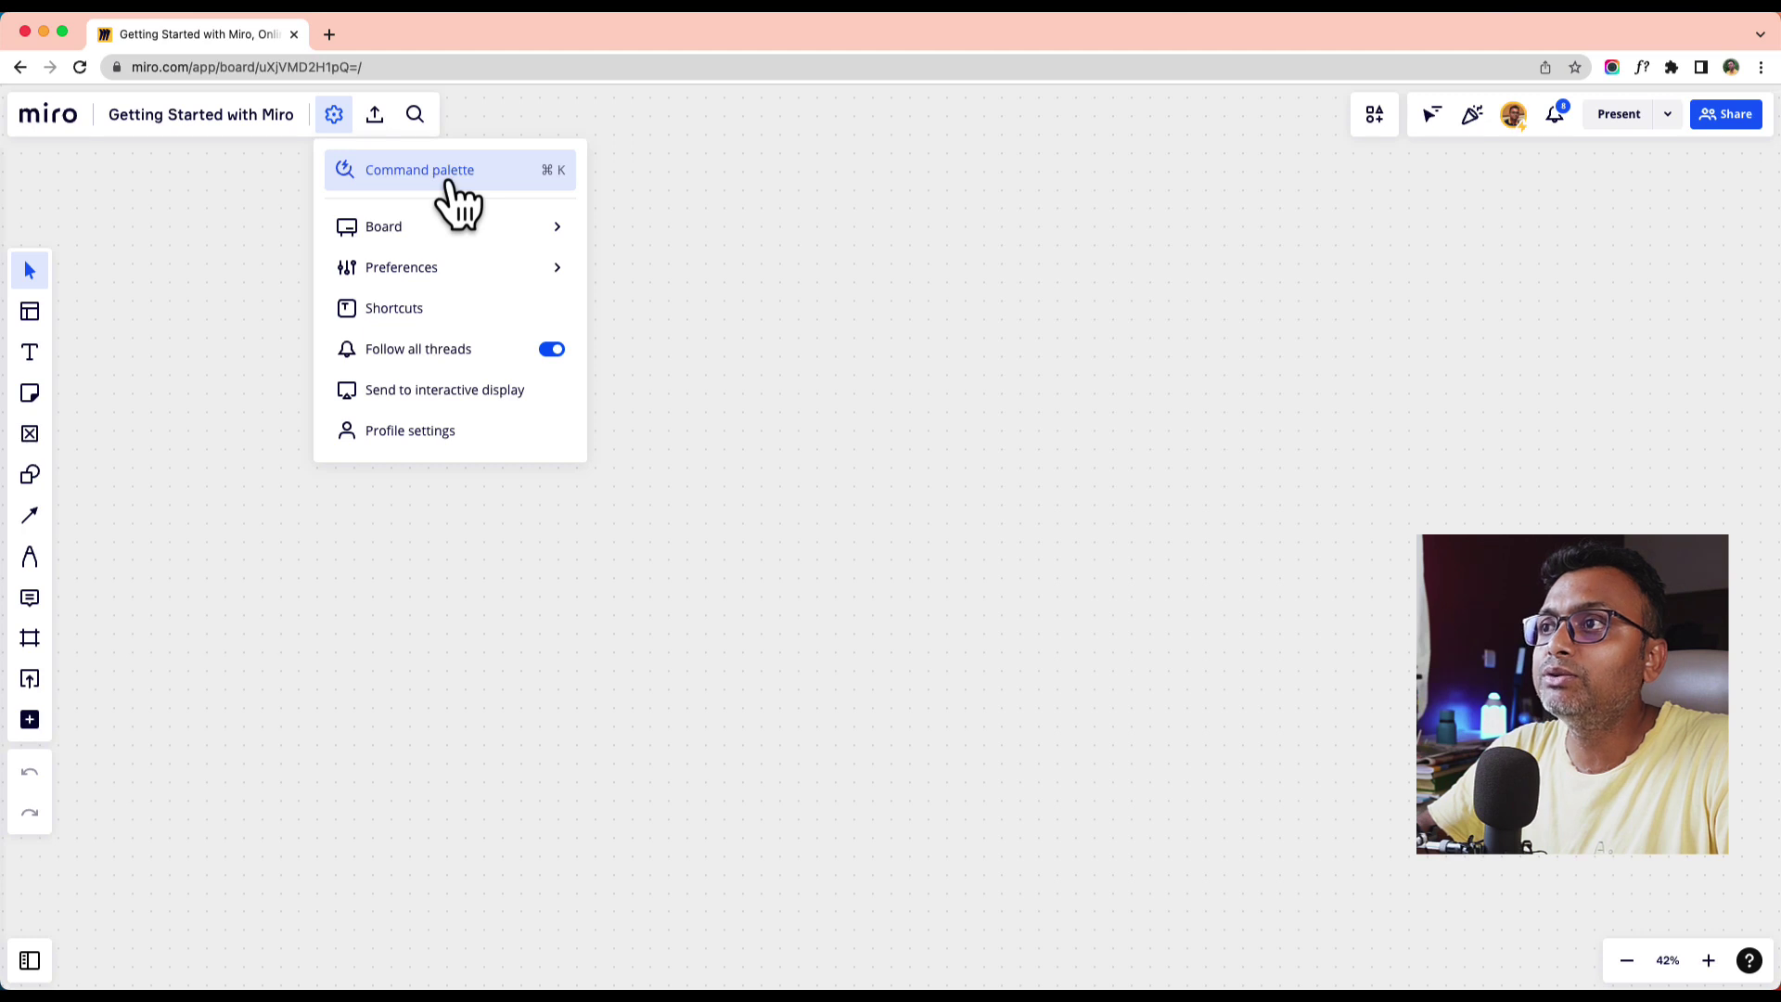
{"action": "left_click", "coordinate": [449, 182]}
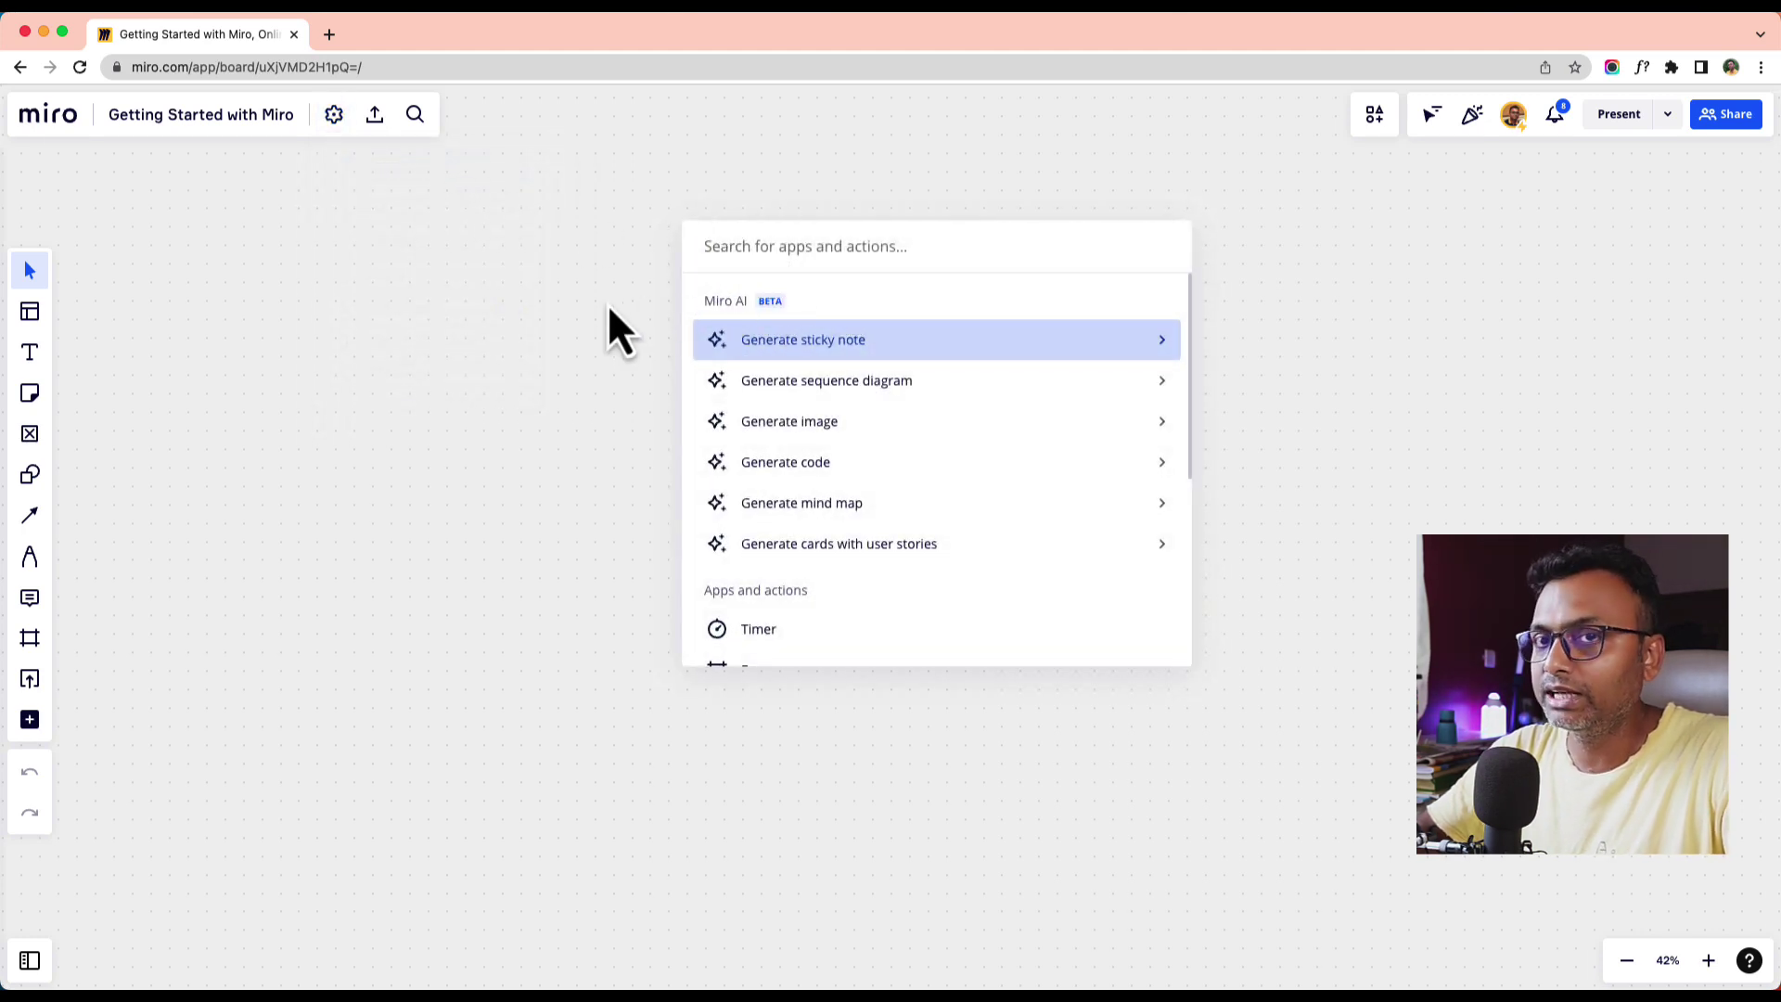
{"action": "left_click", "coordinate": [451, 247]}
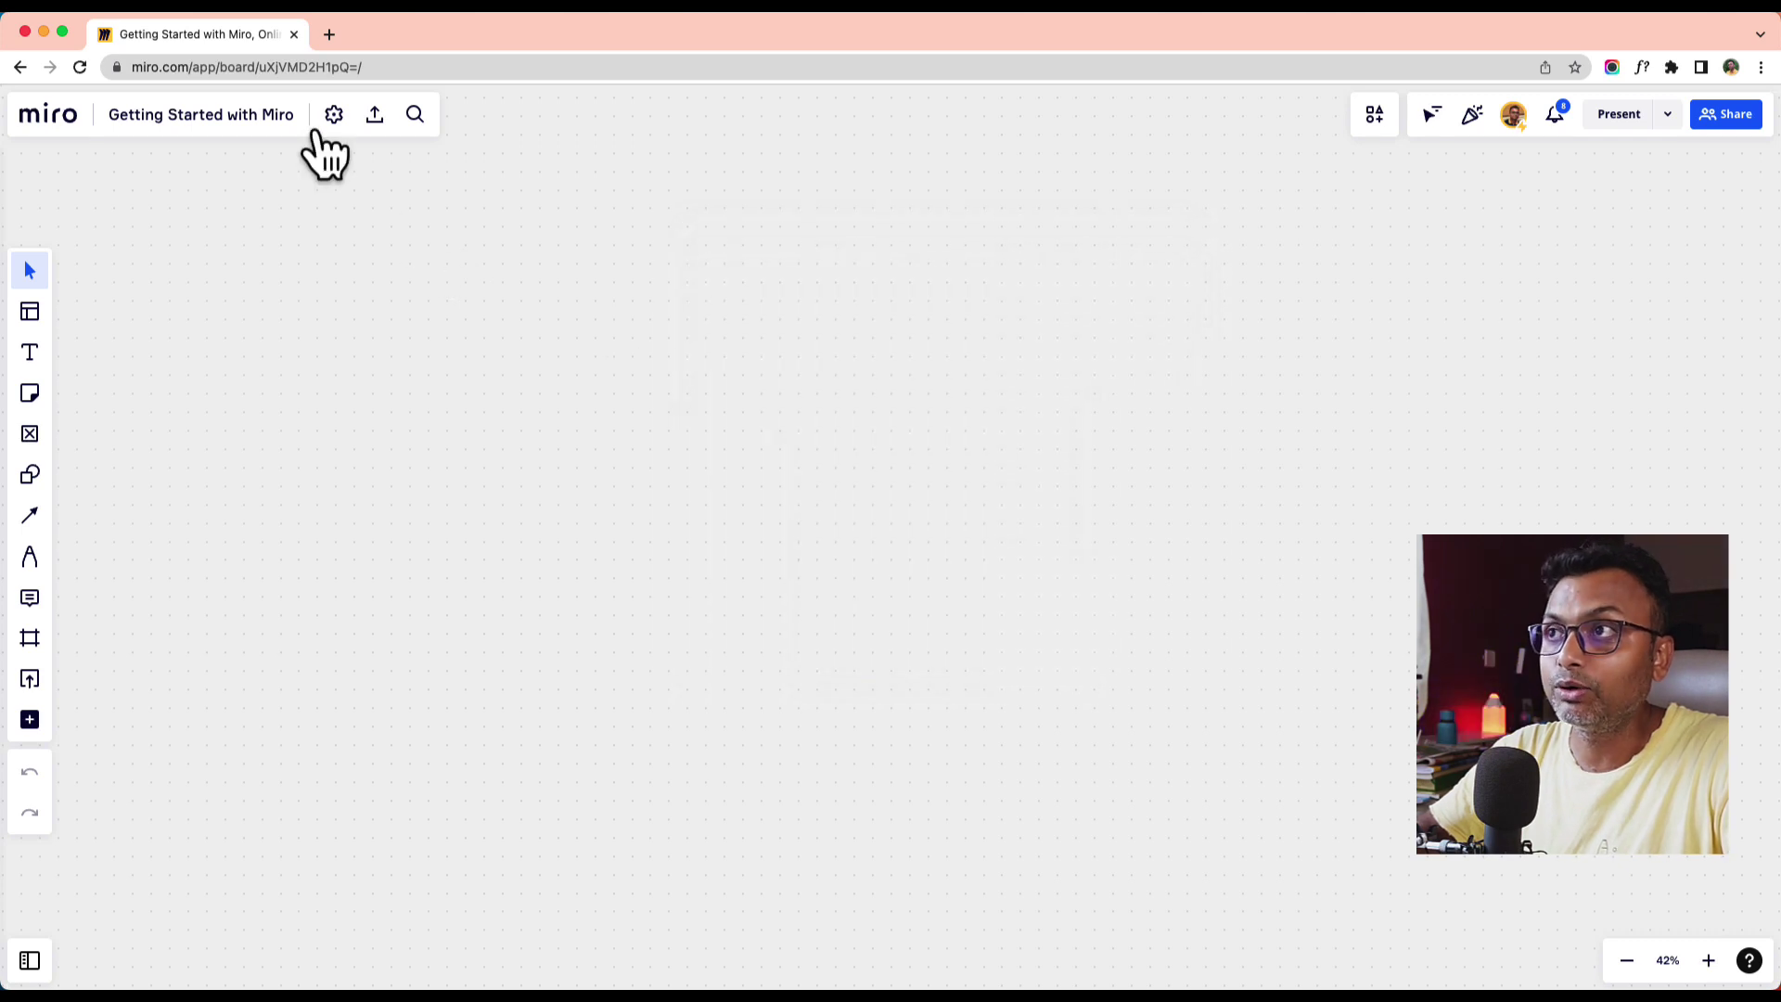
- Turn on Object dimensions in the board's preferences
{"action": "left_click", "coordinate": [334, 114]}
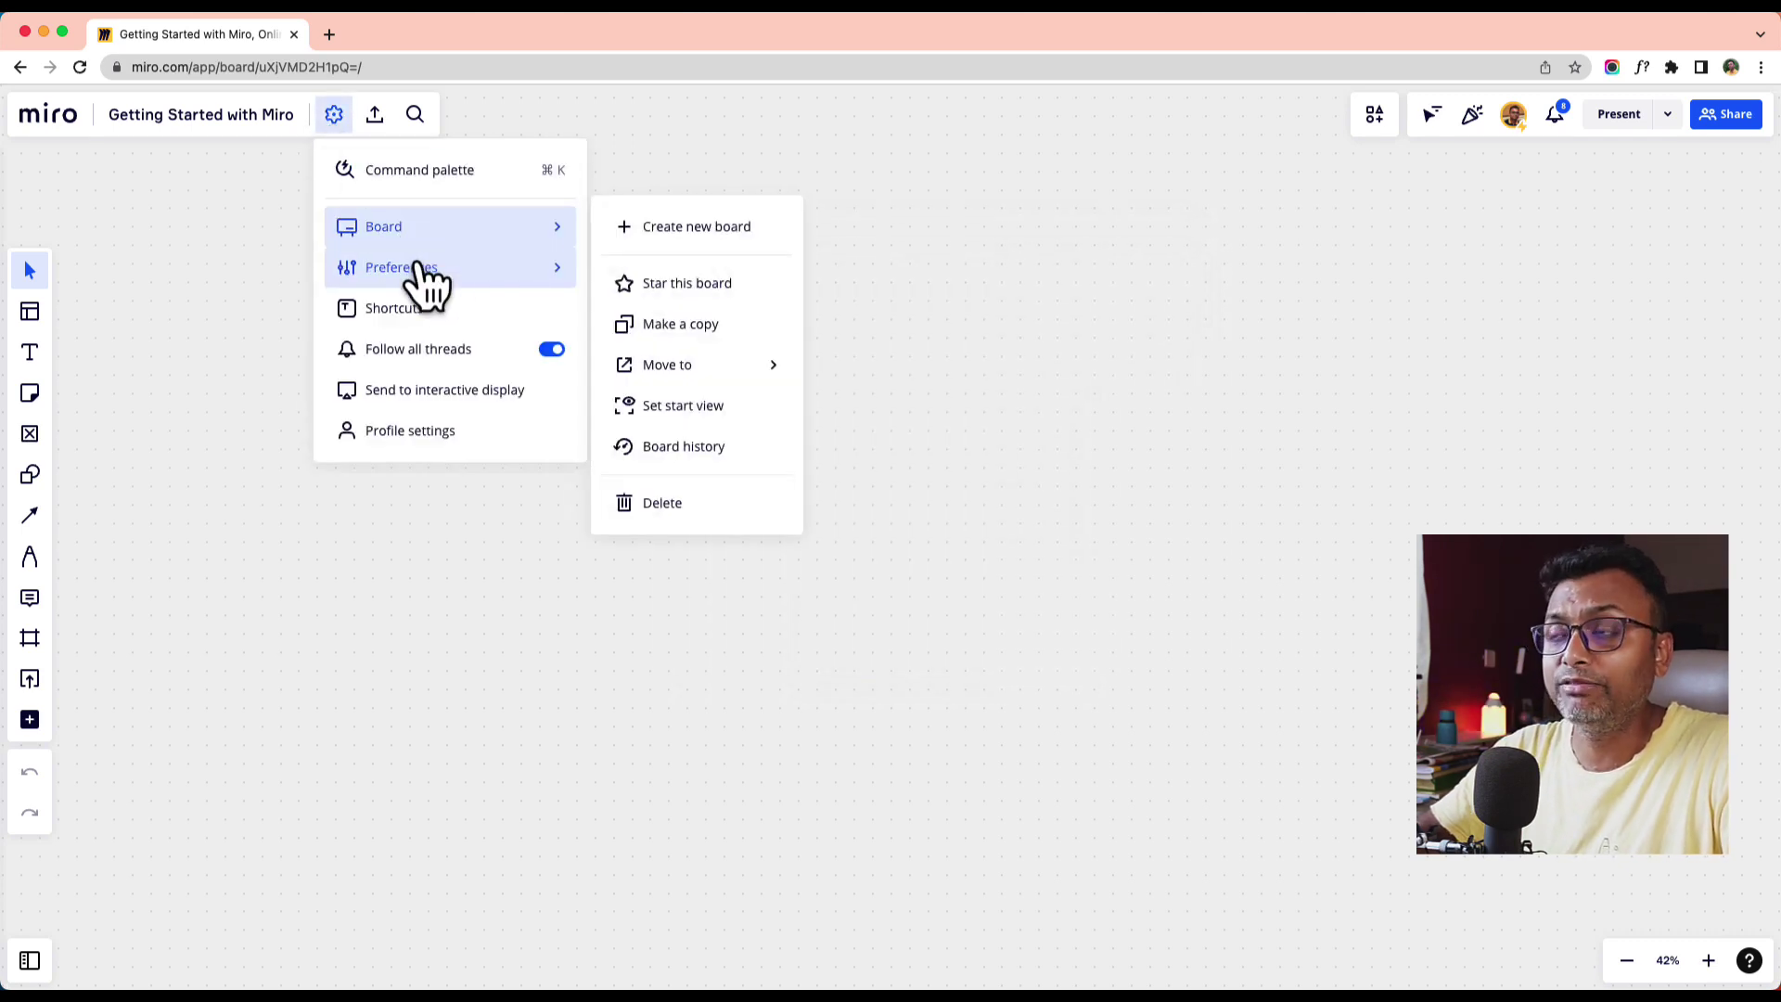
{"action": "mouse_move", "coordinate": [475, 269]}
{"action": "mouse_move", "coordinate": [626, 286]}
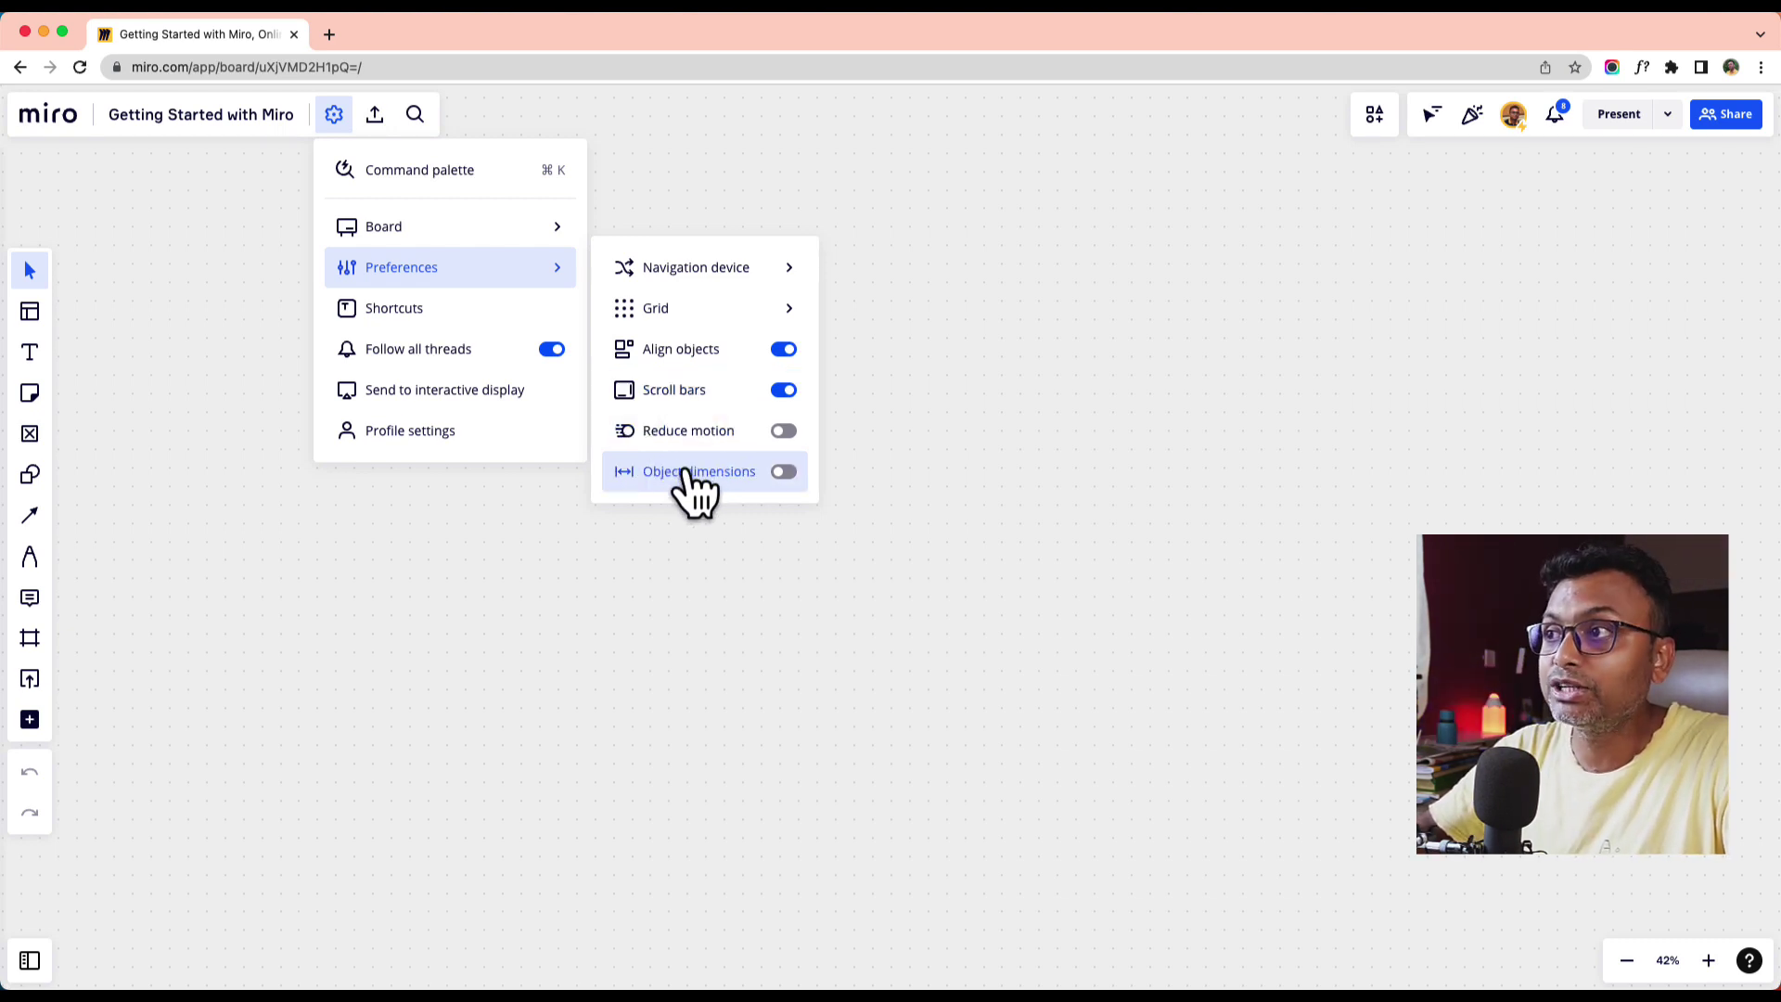
{"action": "left_click", "coordinate": [784, 473]}
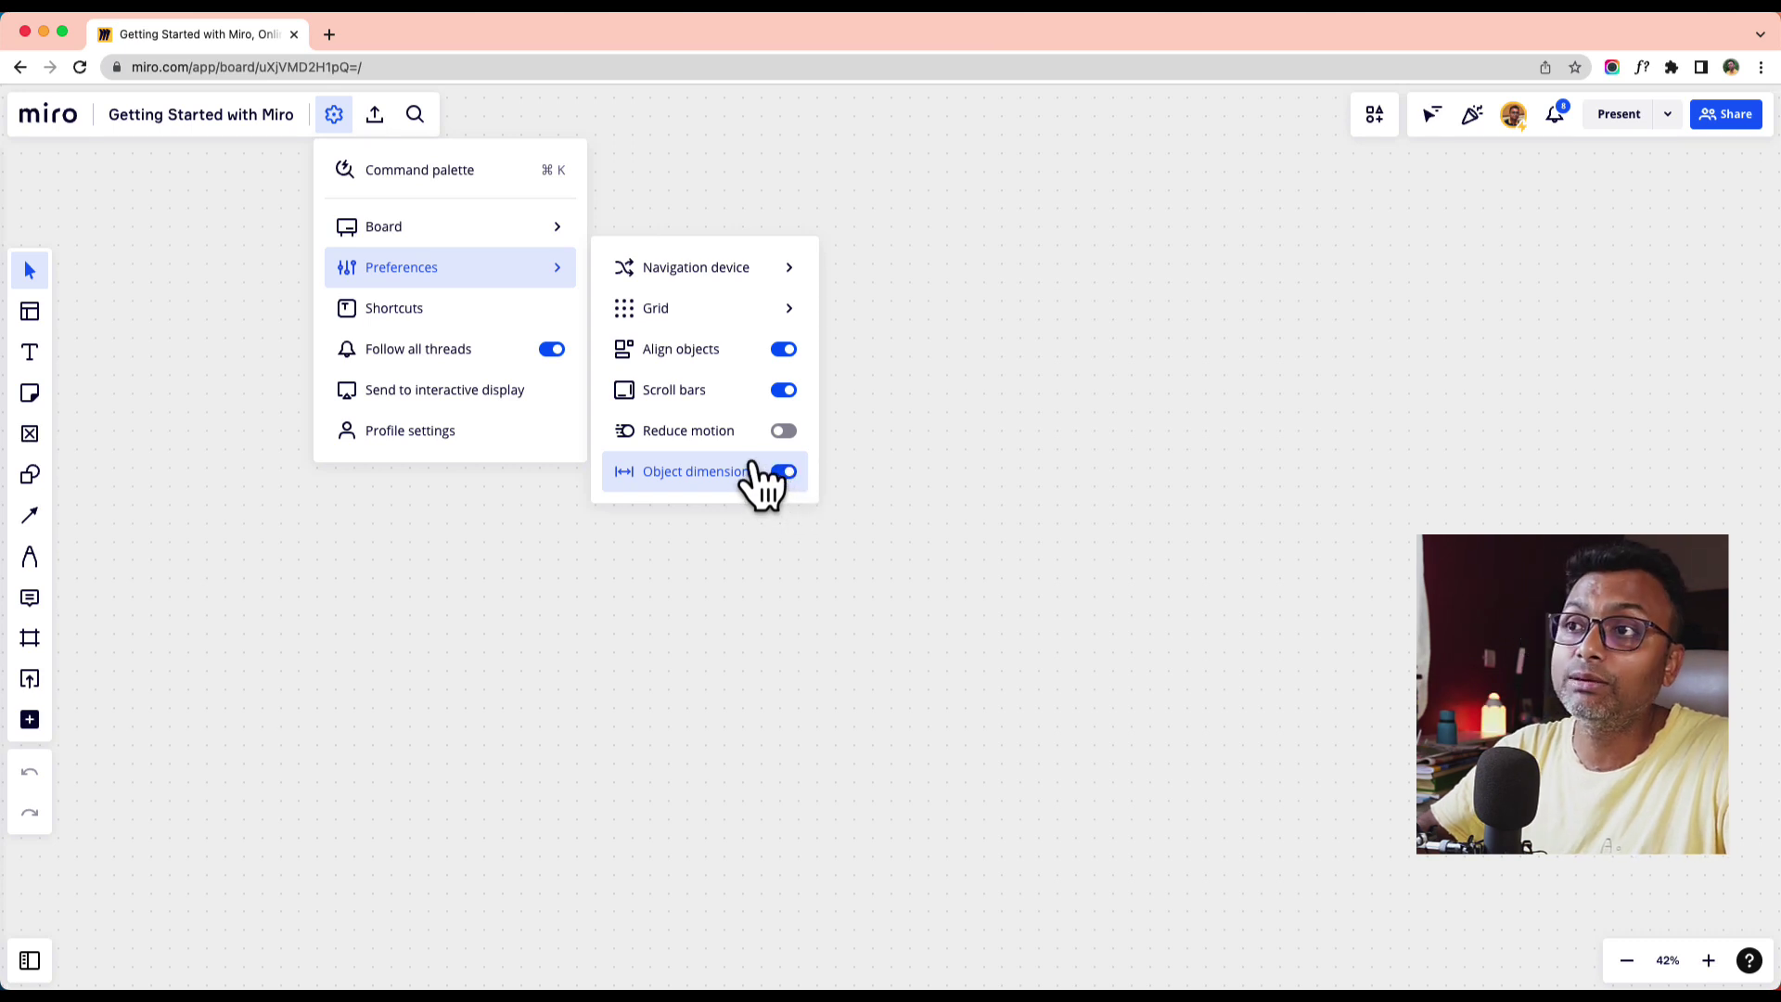
- Read through the list of keyboard shortcuts for tools, general actions and navigation, and close it
{"action": "left_click", "coordinate": [459, 318]}
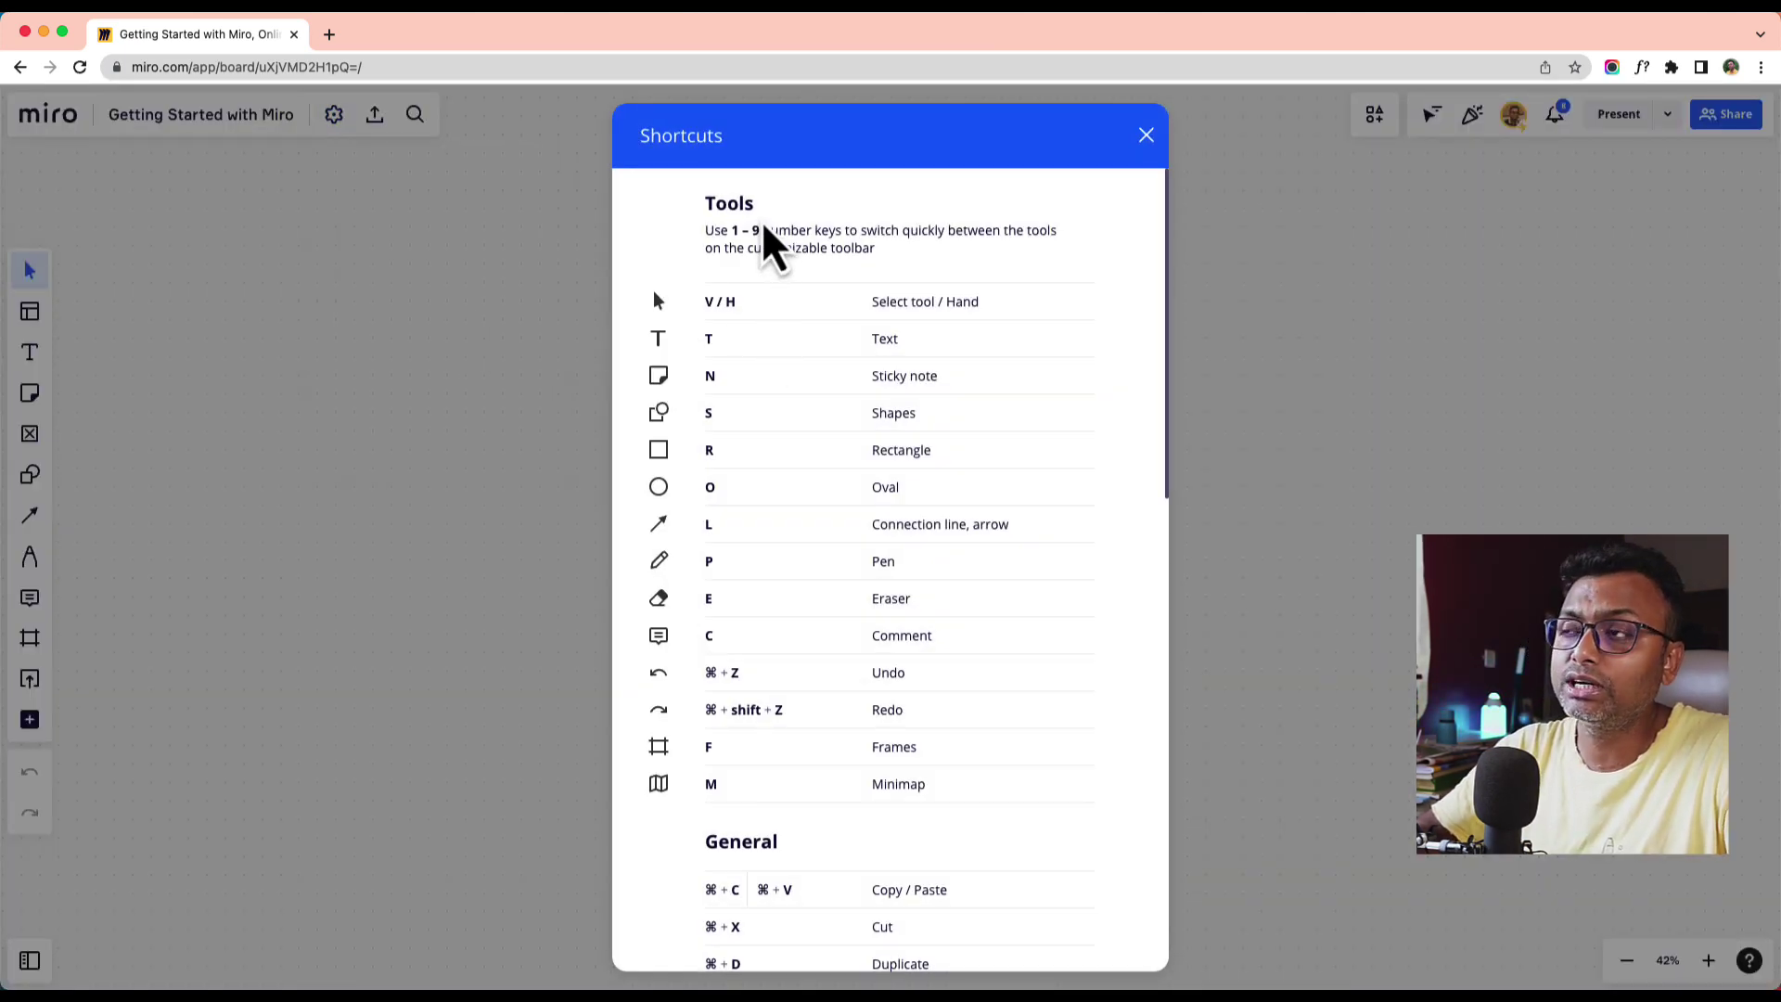
{"action": "scroll", "coordinate": [777, 469], "scroll_direction": "down", "scroll_amount": 10}
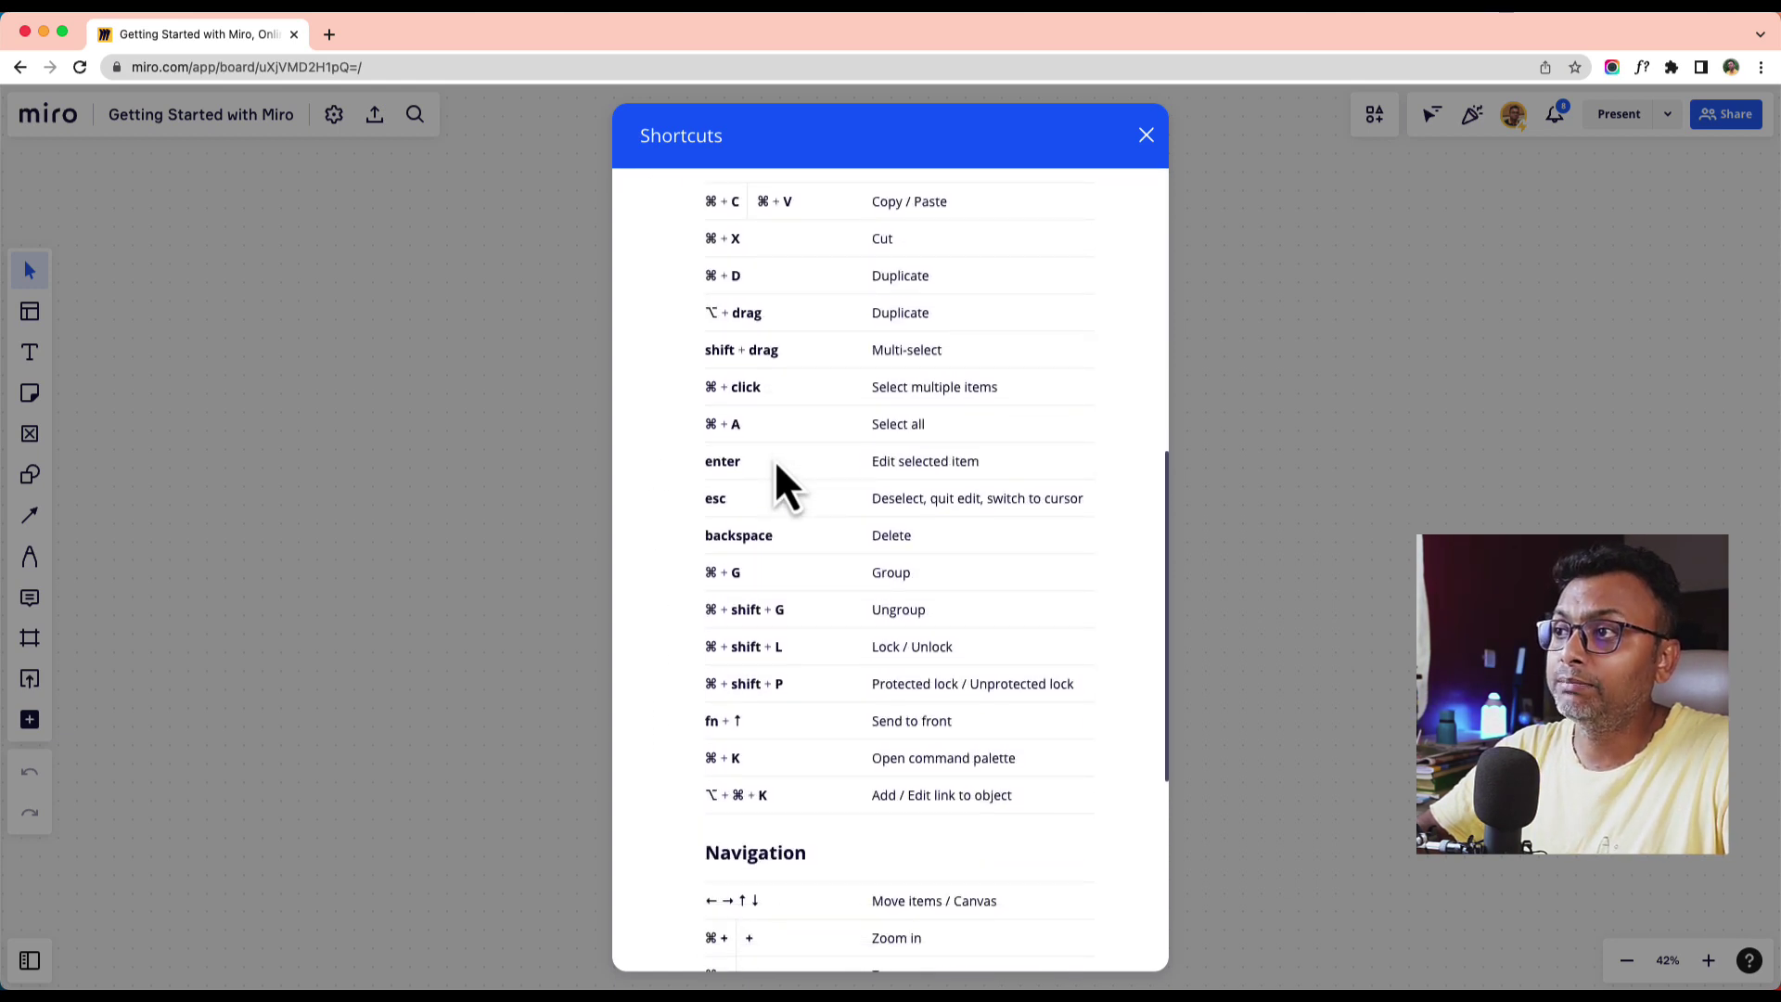
{"action": "scroll", "coordinate": [778, 477], "scroll_direction": "down", "scroll_amount": 4}
{"action": "scroll", "coordinate": [777, 478], "scroll_direction": "up", "scroll_amount": 12}
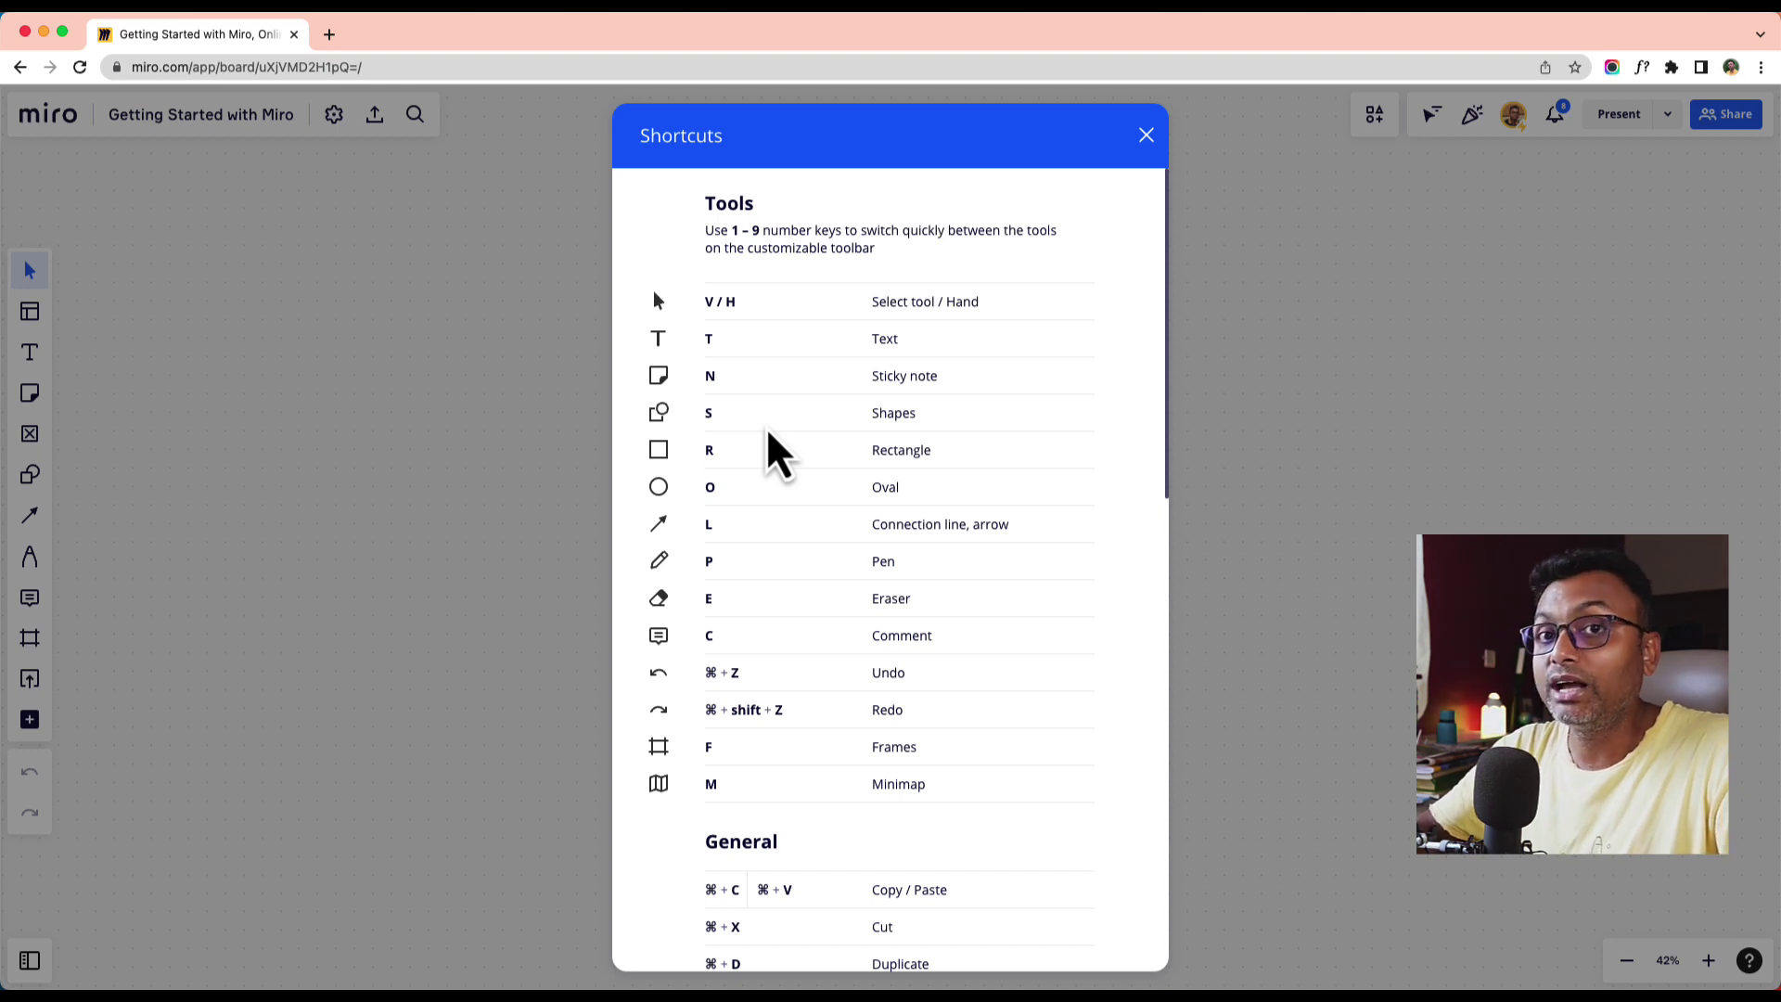
{"action": "left_click", "coordinate": [1147, 135]}
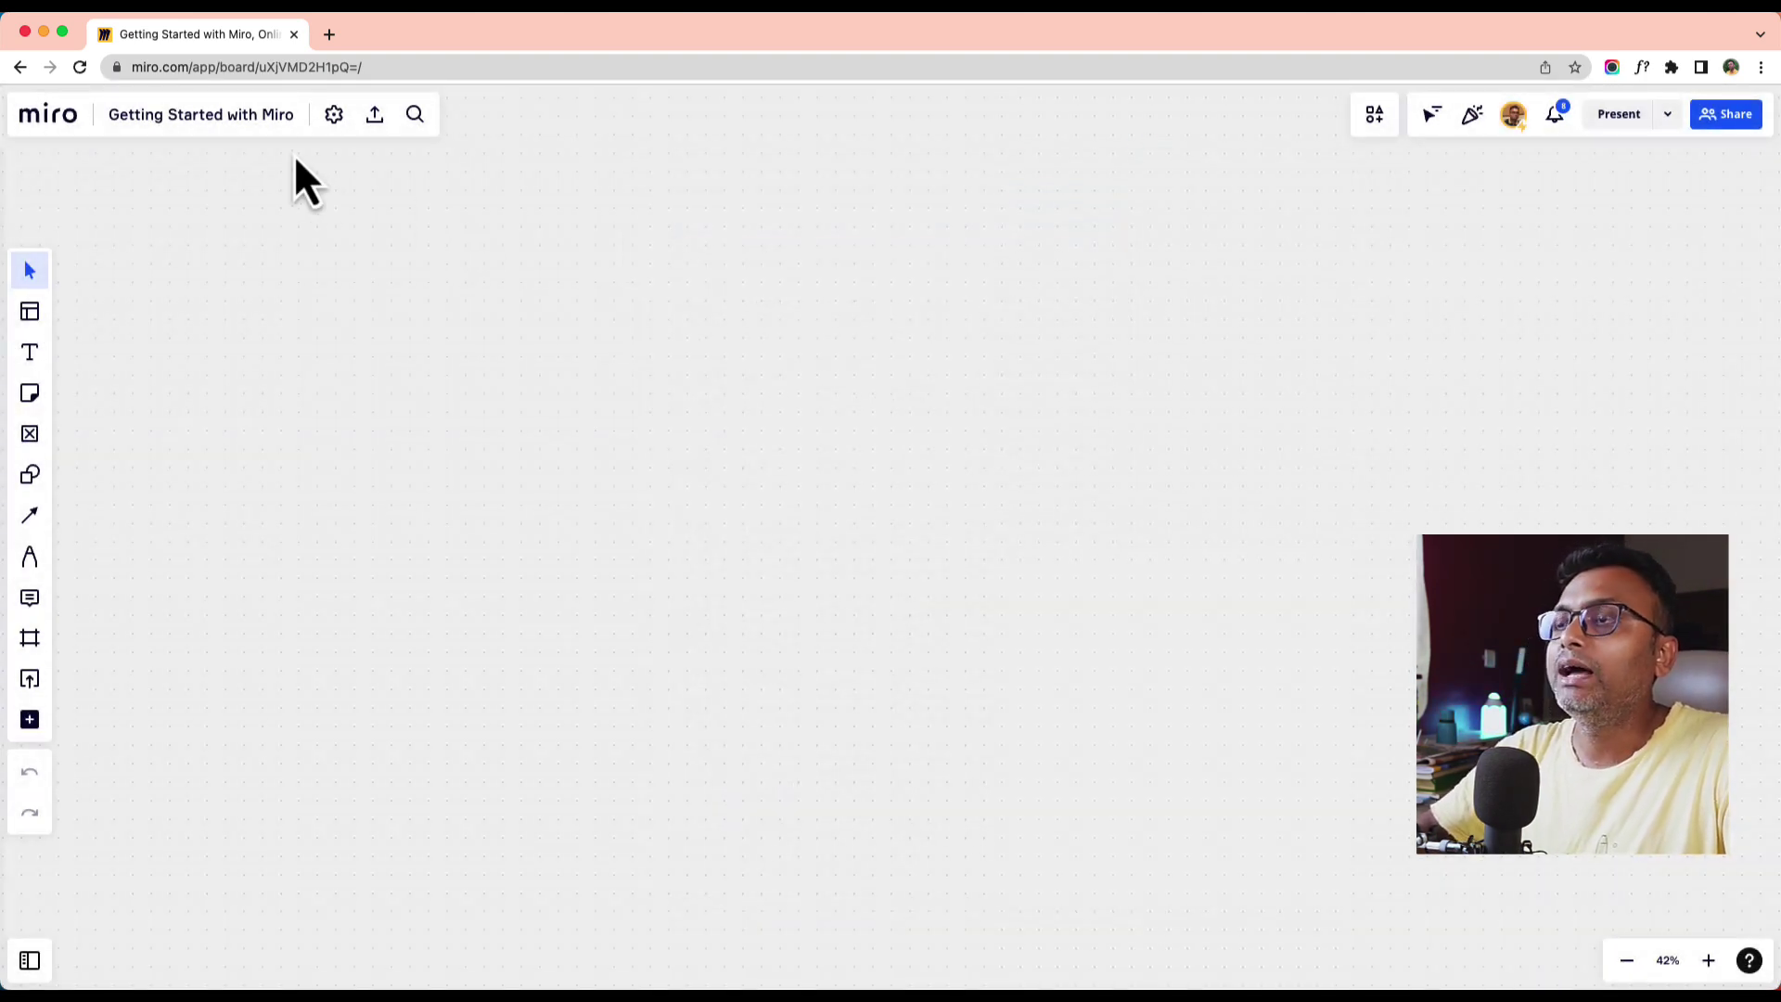
- Look at the account's profile settings, return to the board, and close the board settings without changing anything
{"action": "left_click", "coordinate": [333, 117]}
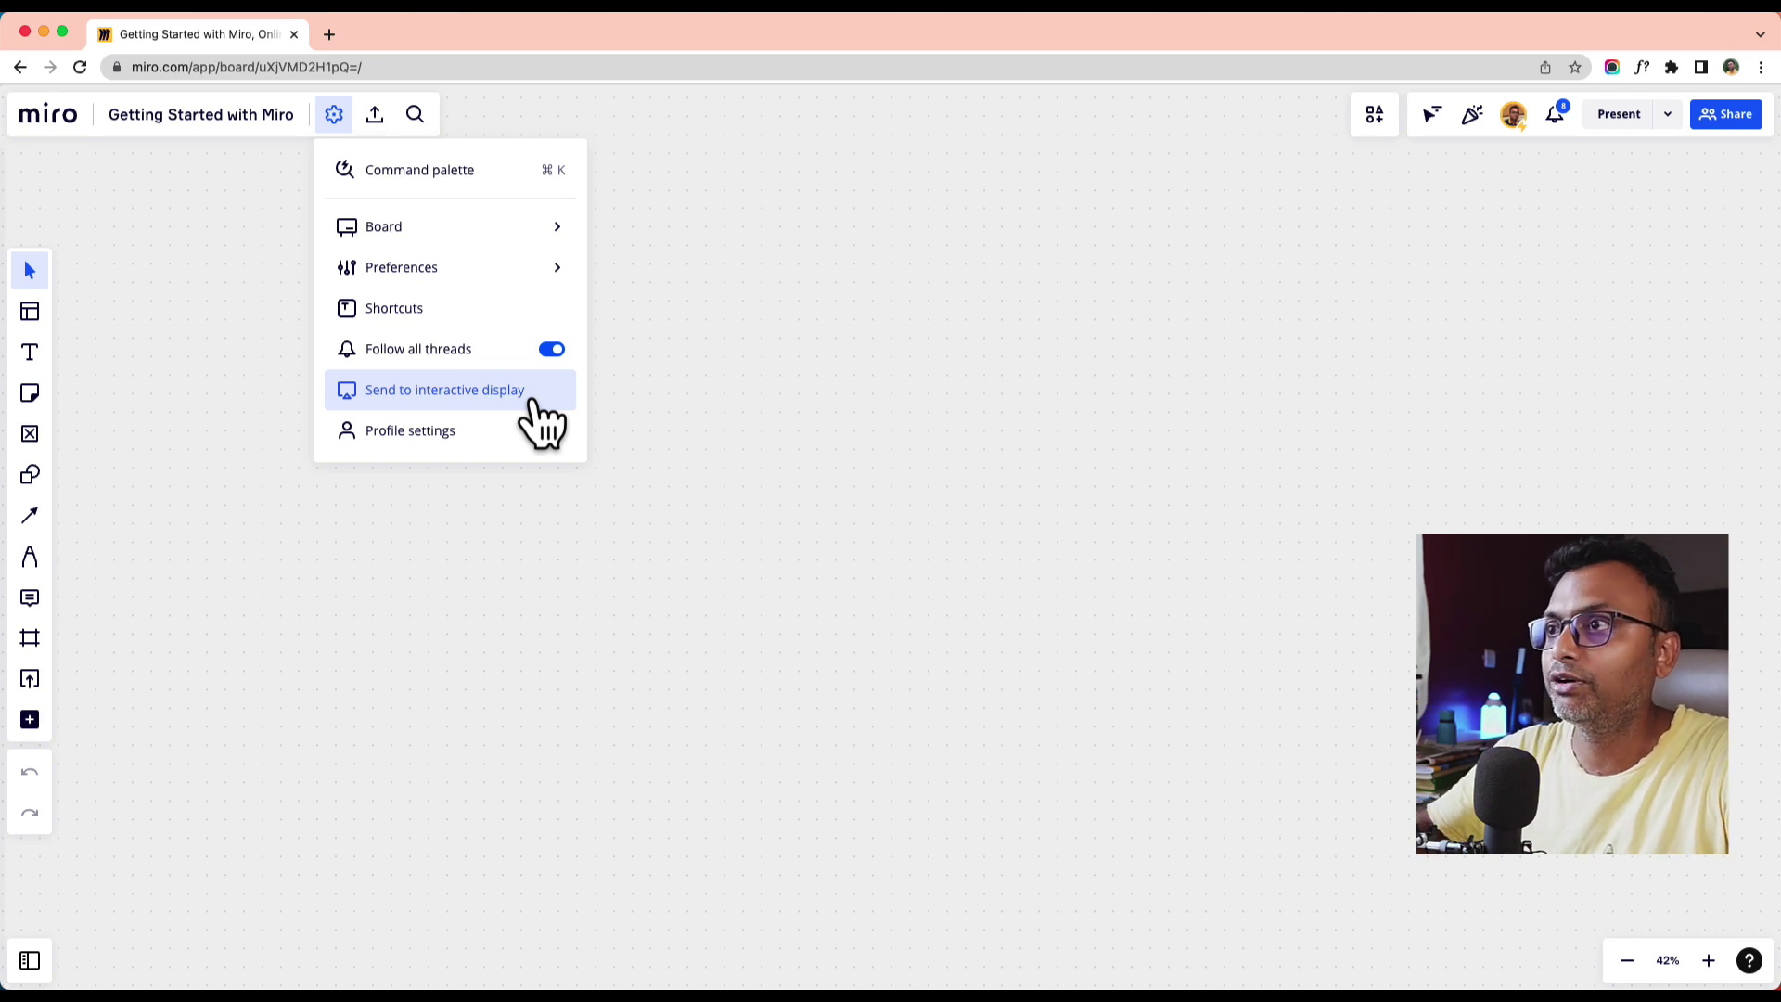
{"action": "left_click", "coordinate": [498, 432]}
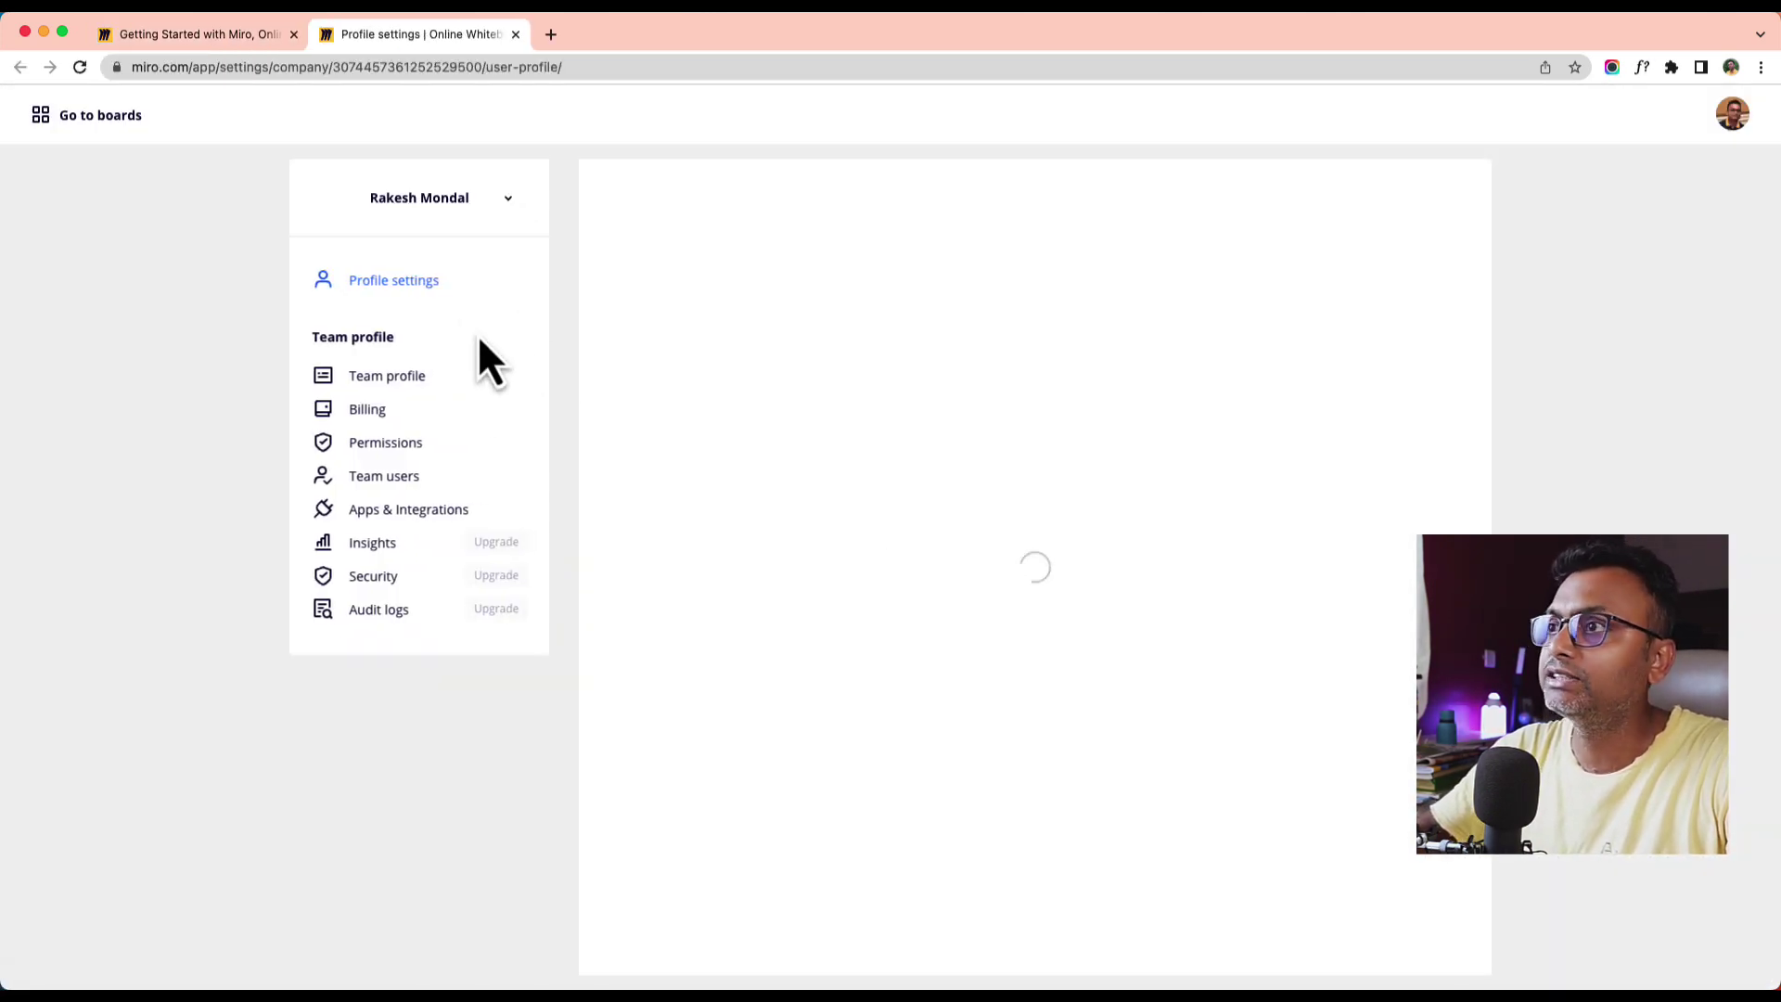
{"action": "left_click", "coordinate": [516, 38]}
{"action": "left_click", "coordinate": [334, 114]}
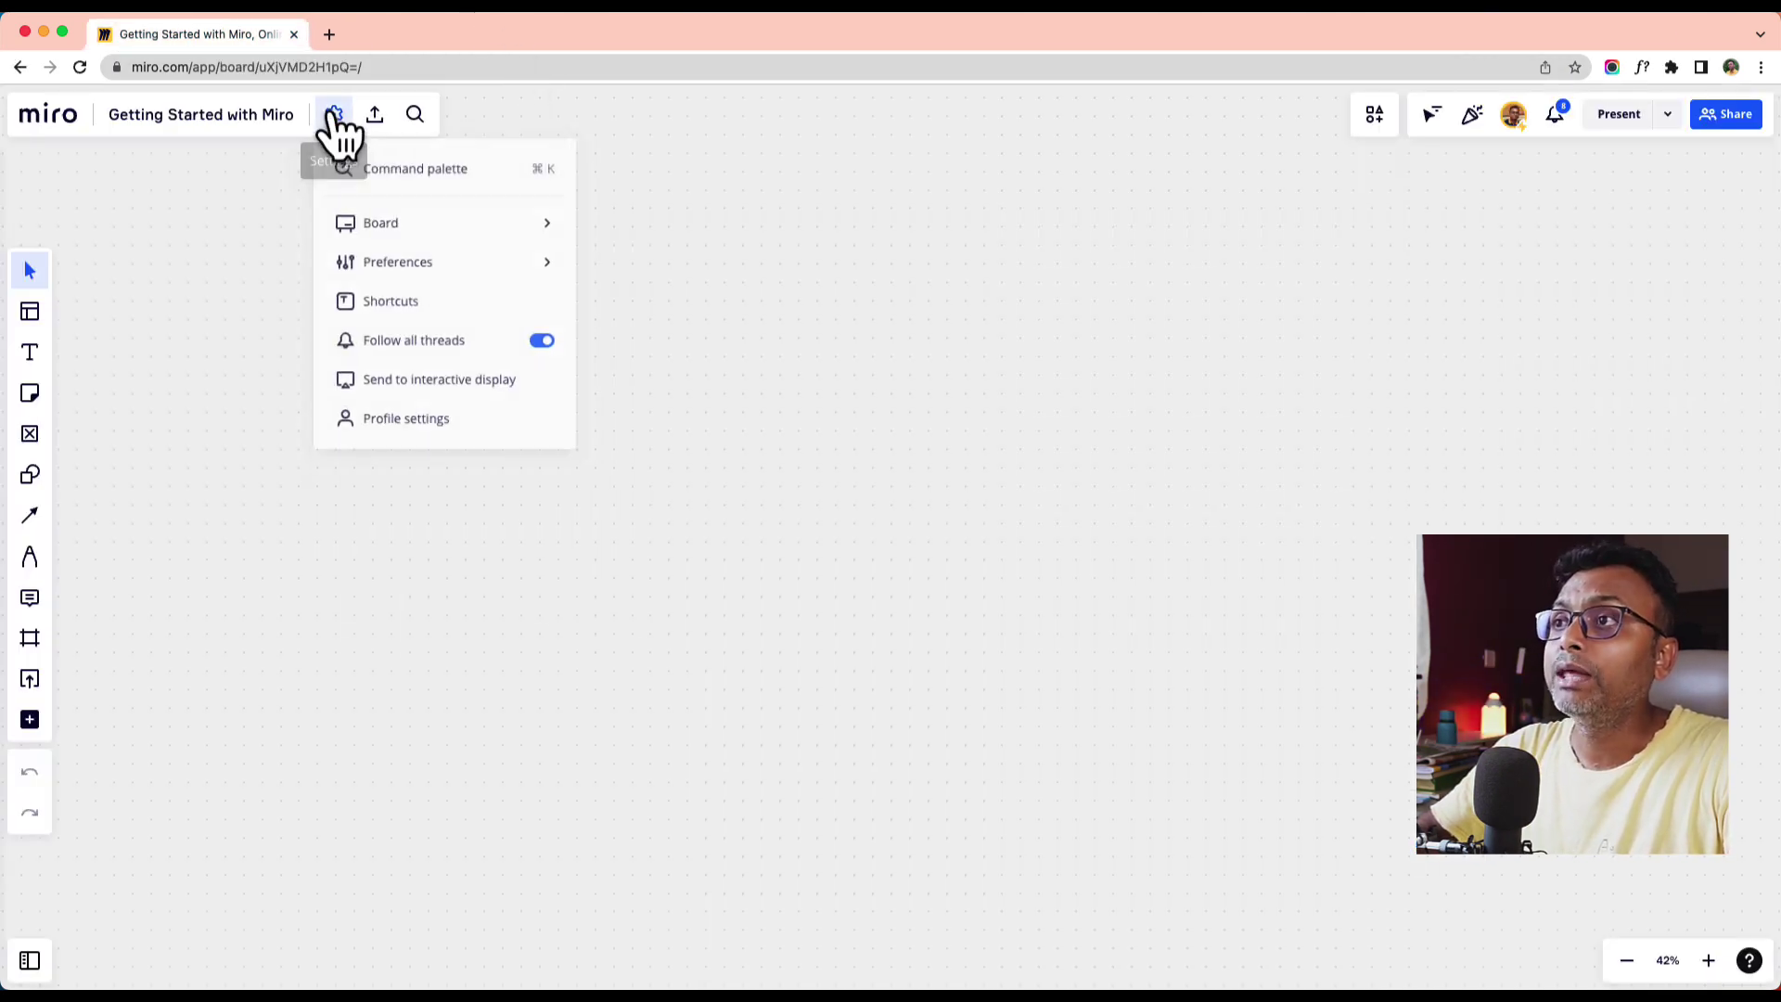
{"action": "left_click", "coordinate": [257, 210]}
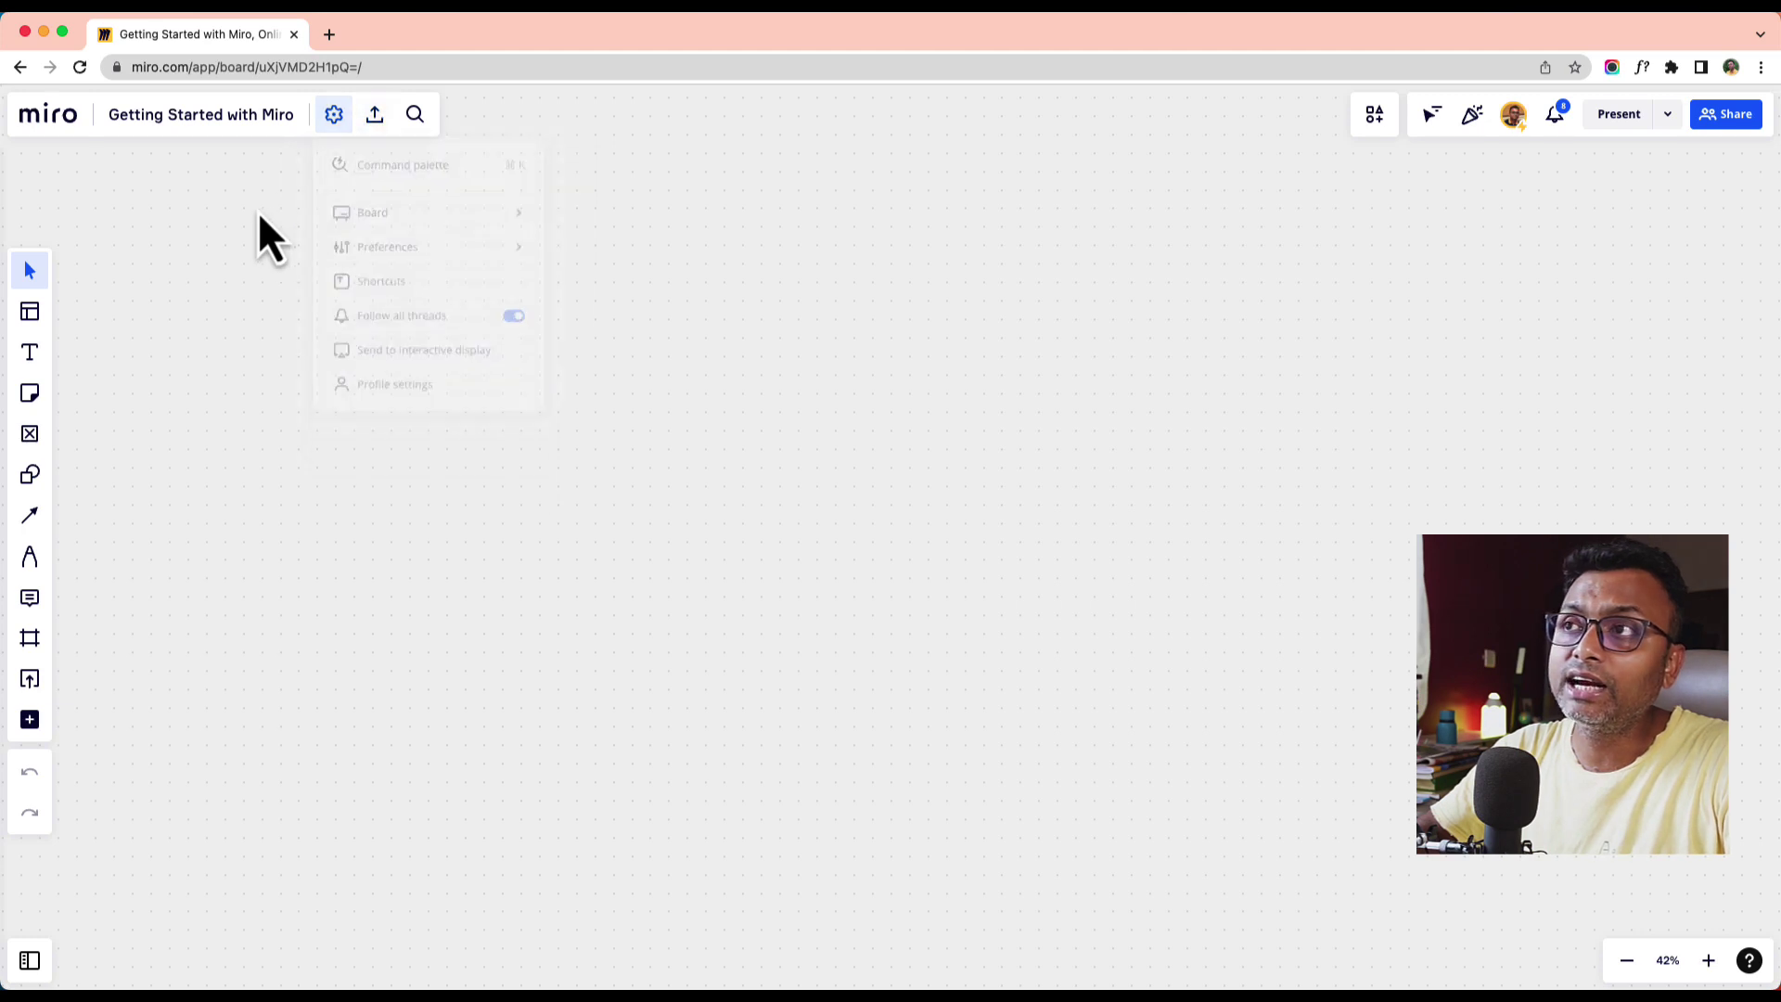
- Examine the board's export options and its content search, and close both without exporting or searching
{"action": "left_click", "coordinate": [376, 116]}
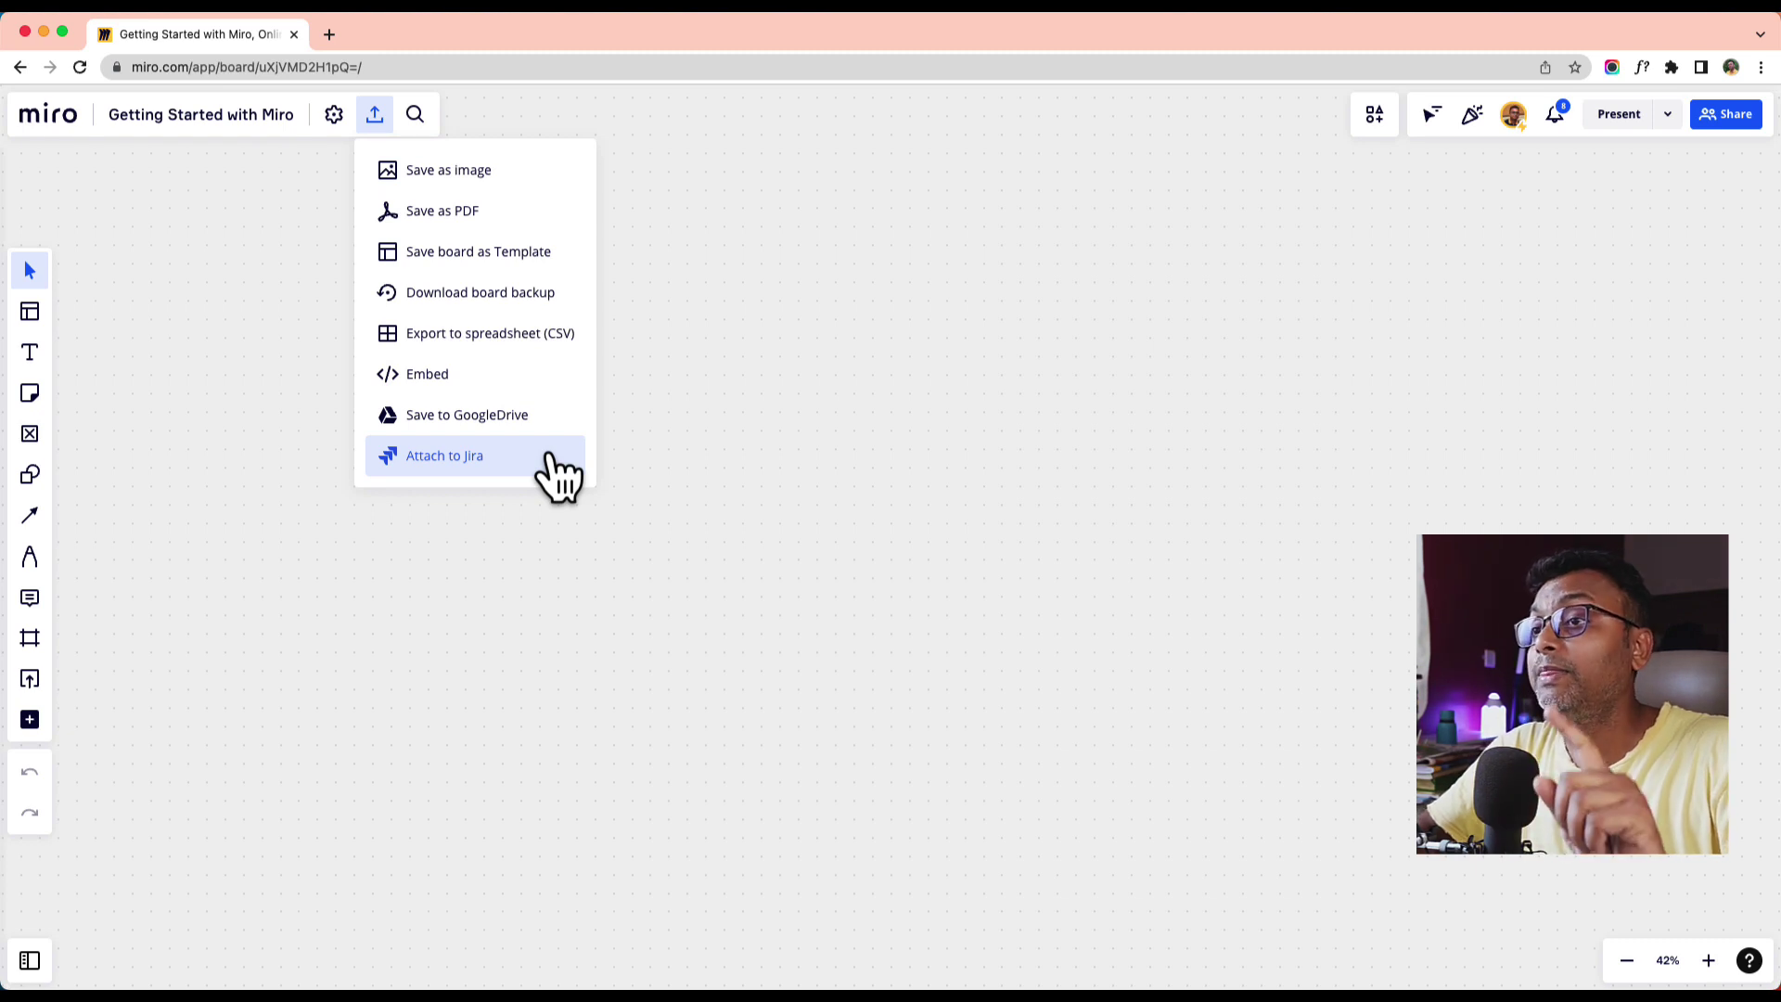
{"action": "left_click", "coordinate": [661, 401]}
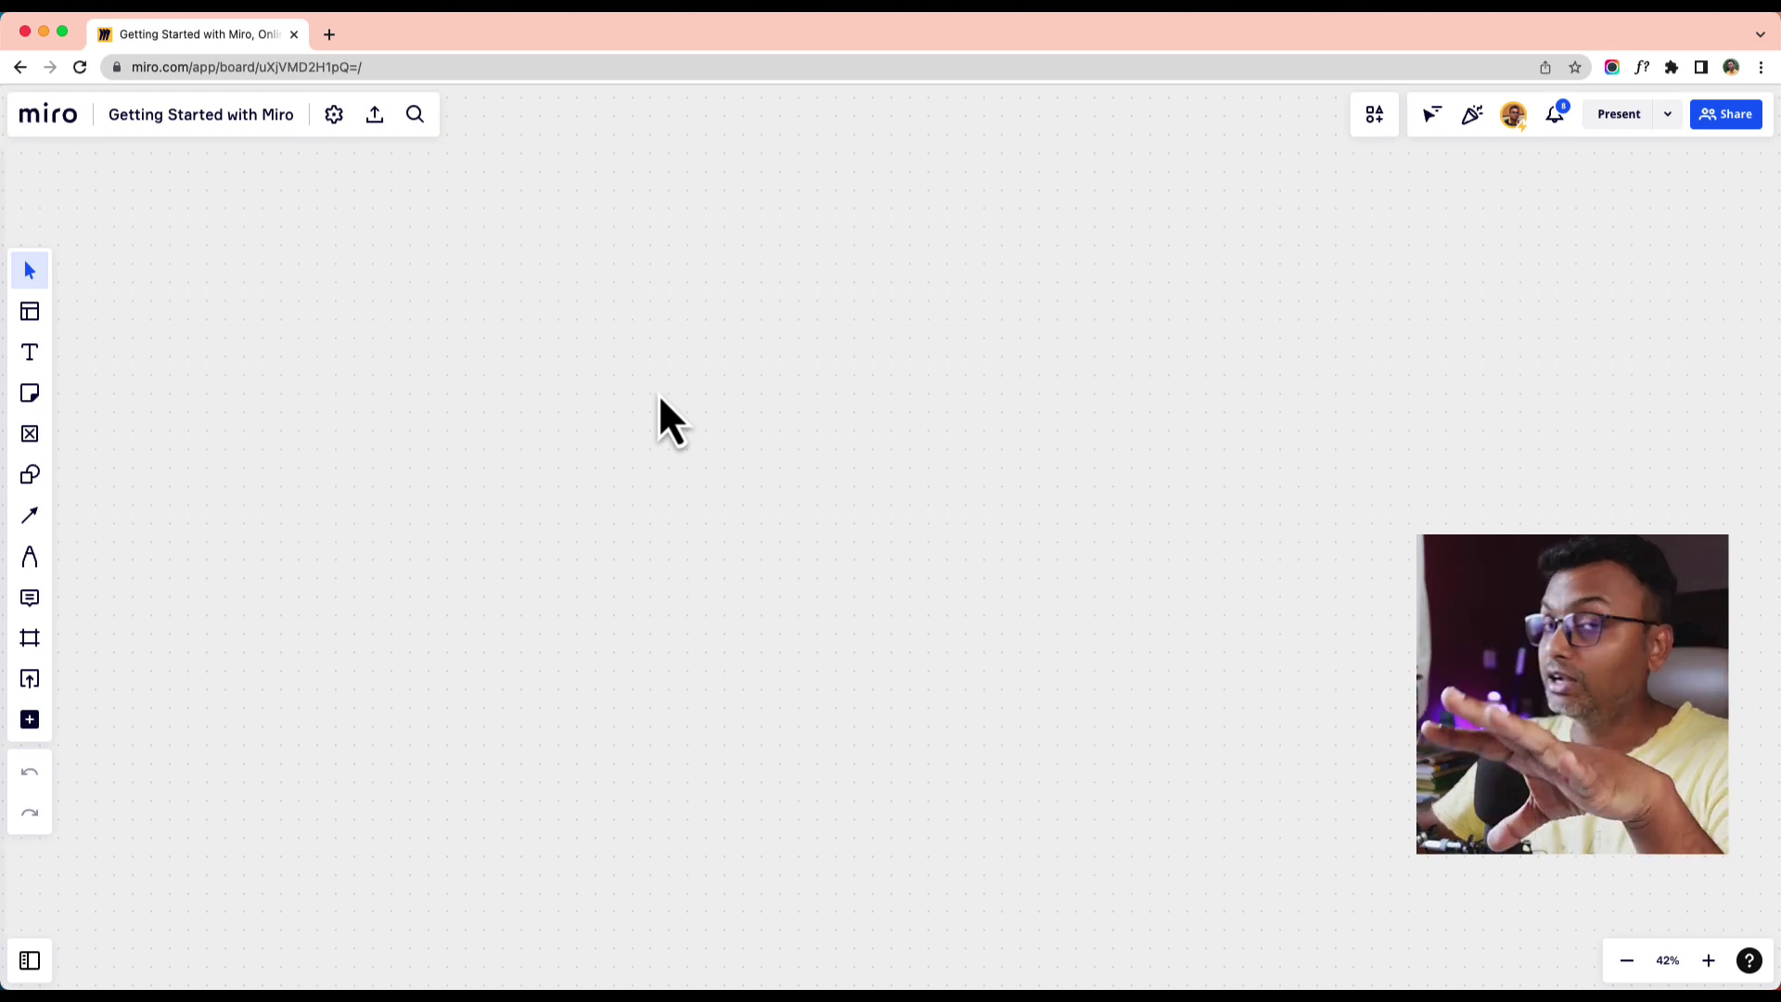
{"action": "left_click", "coordinate": [415, 115]}
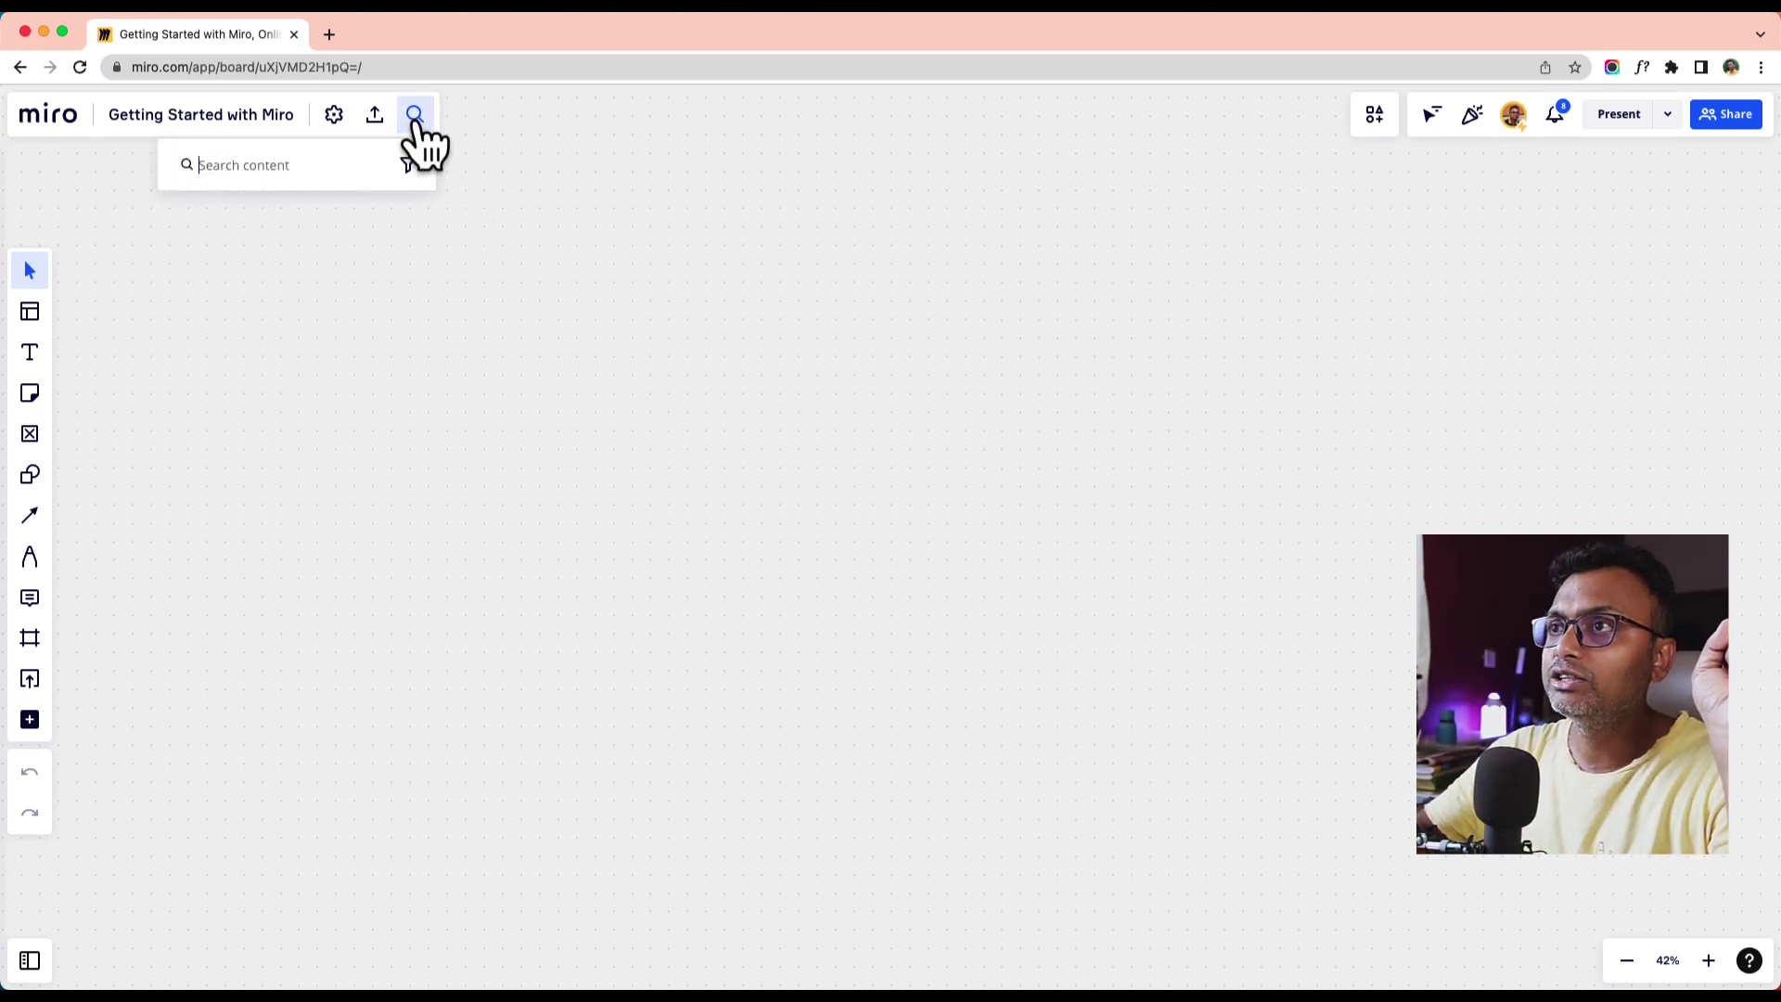
{"action": "left_click", "coordinate": [428, 278]}
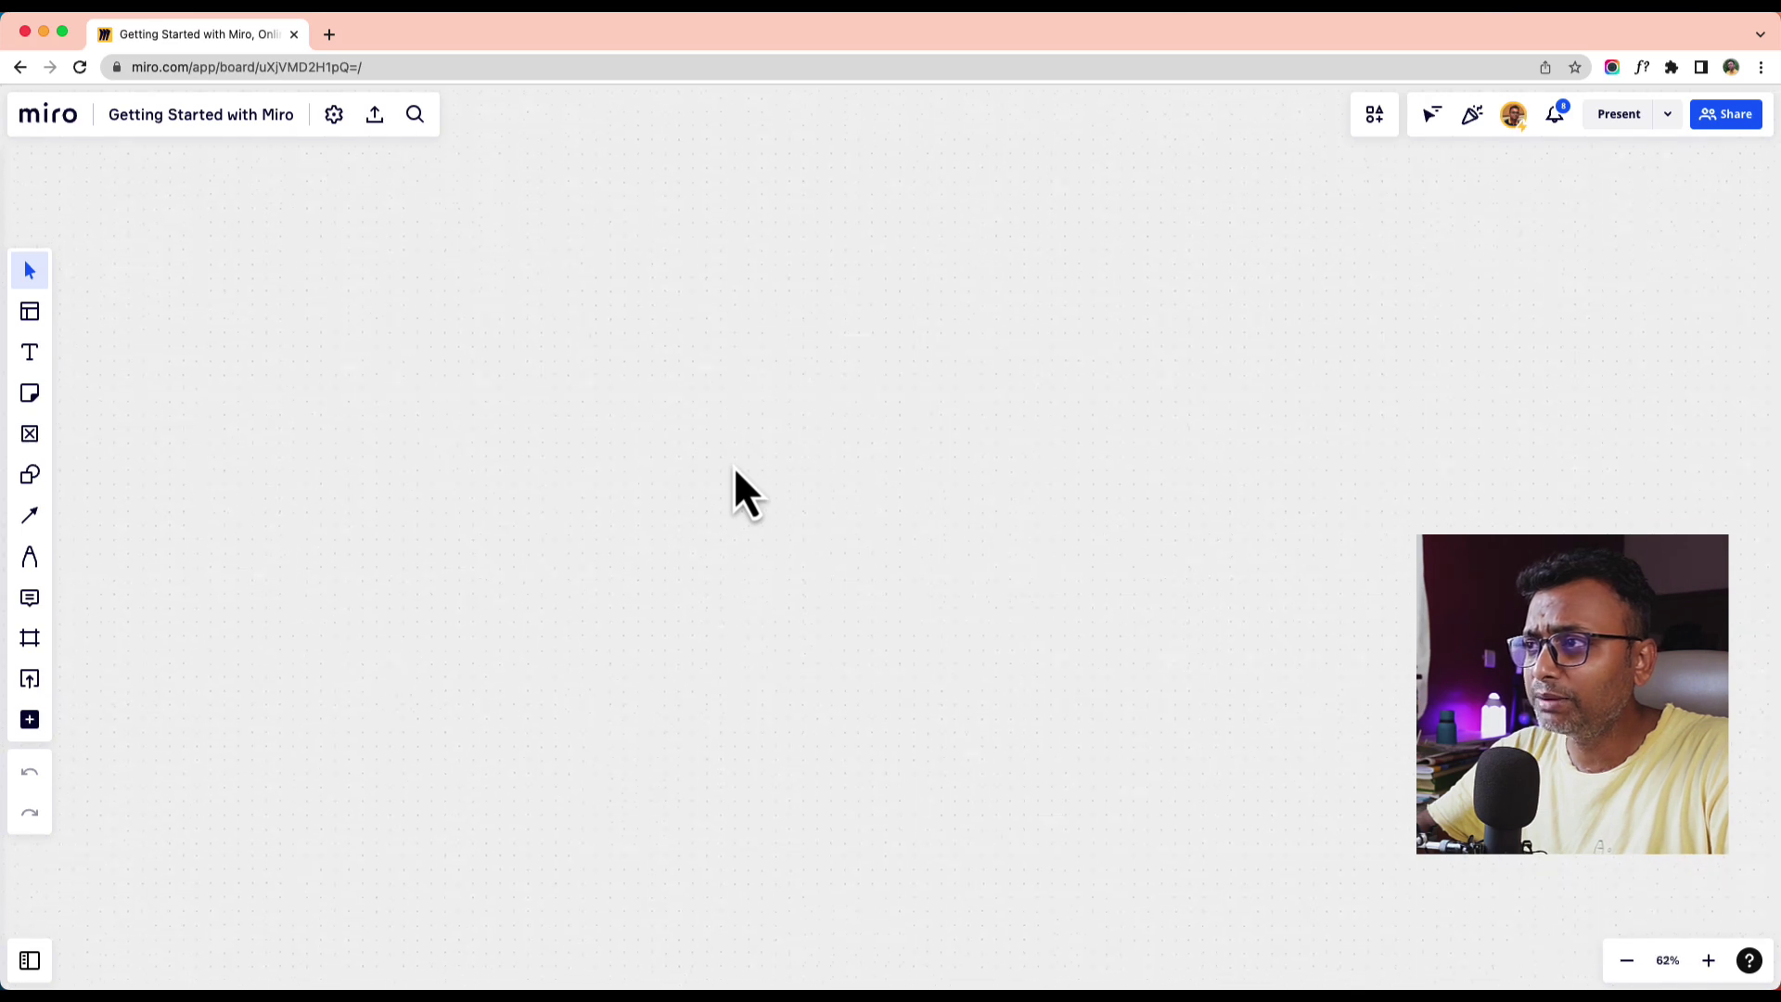
- Switch the board's background grid to Line grid in the preferences
{"action": "scroll", "coordinate": [734, 469], "scroll_direction": "up", "scroll_amount": 10}
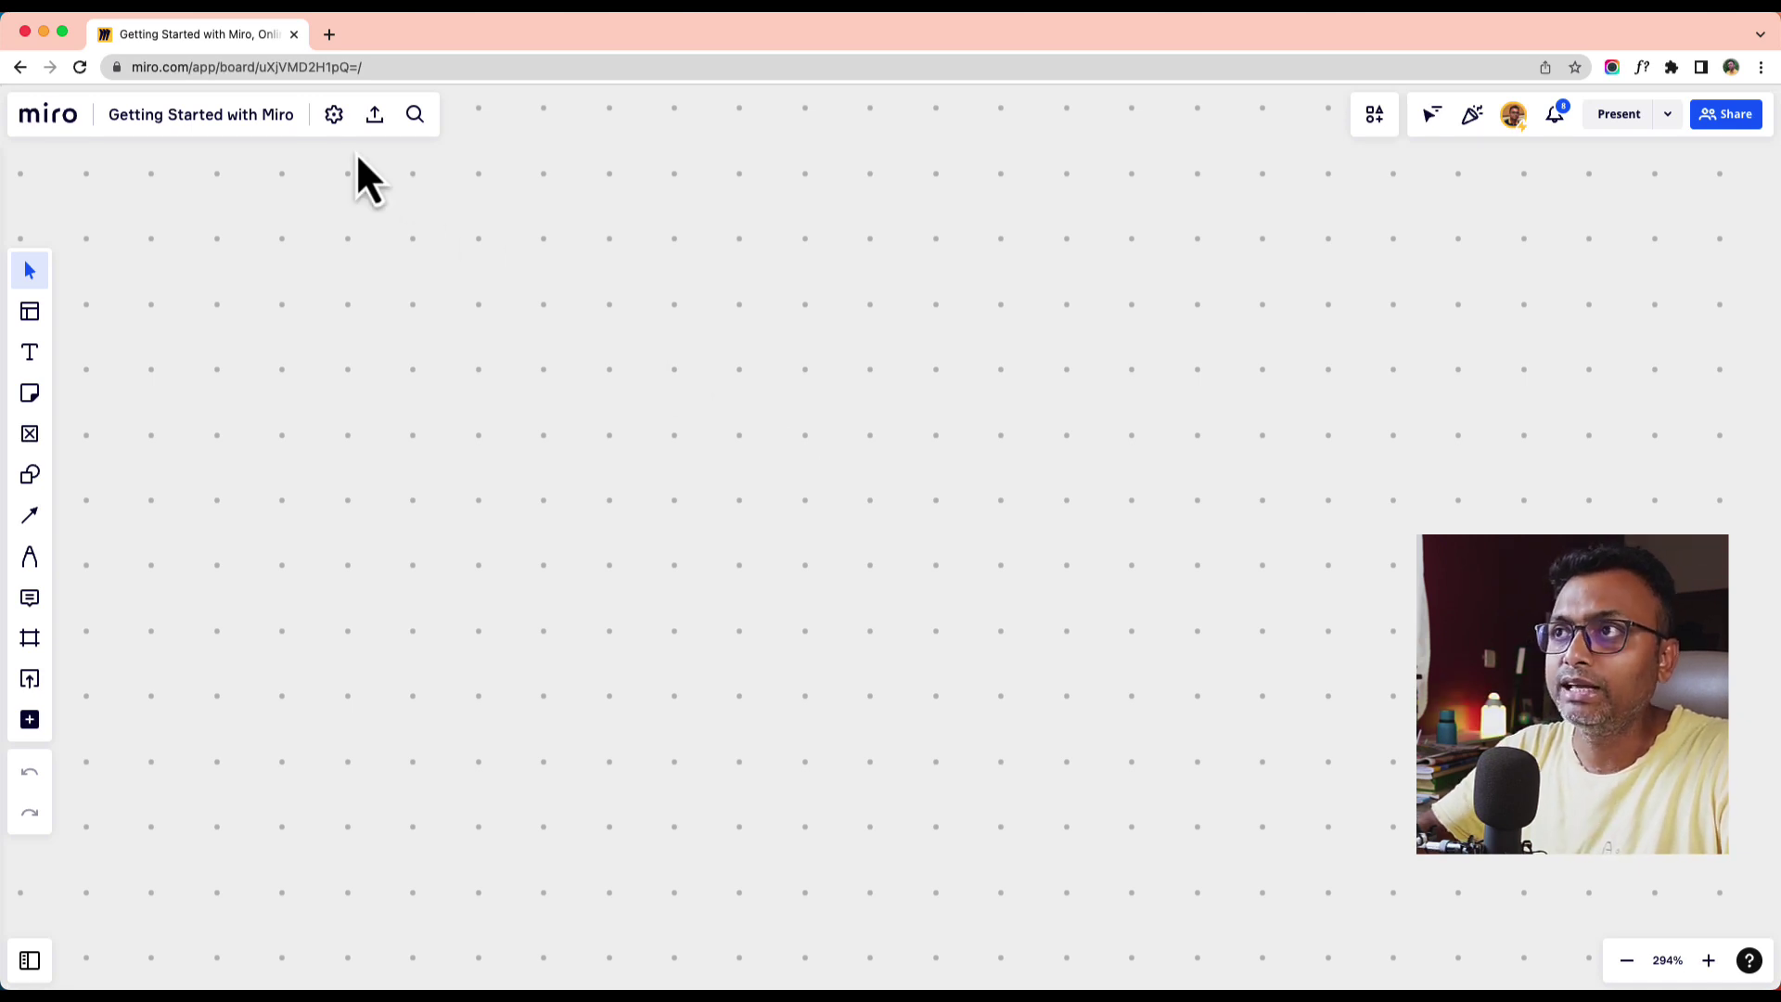
{"action": "left_click", "coordinate": [334, 116]}
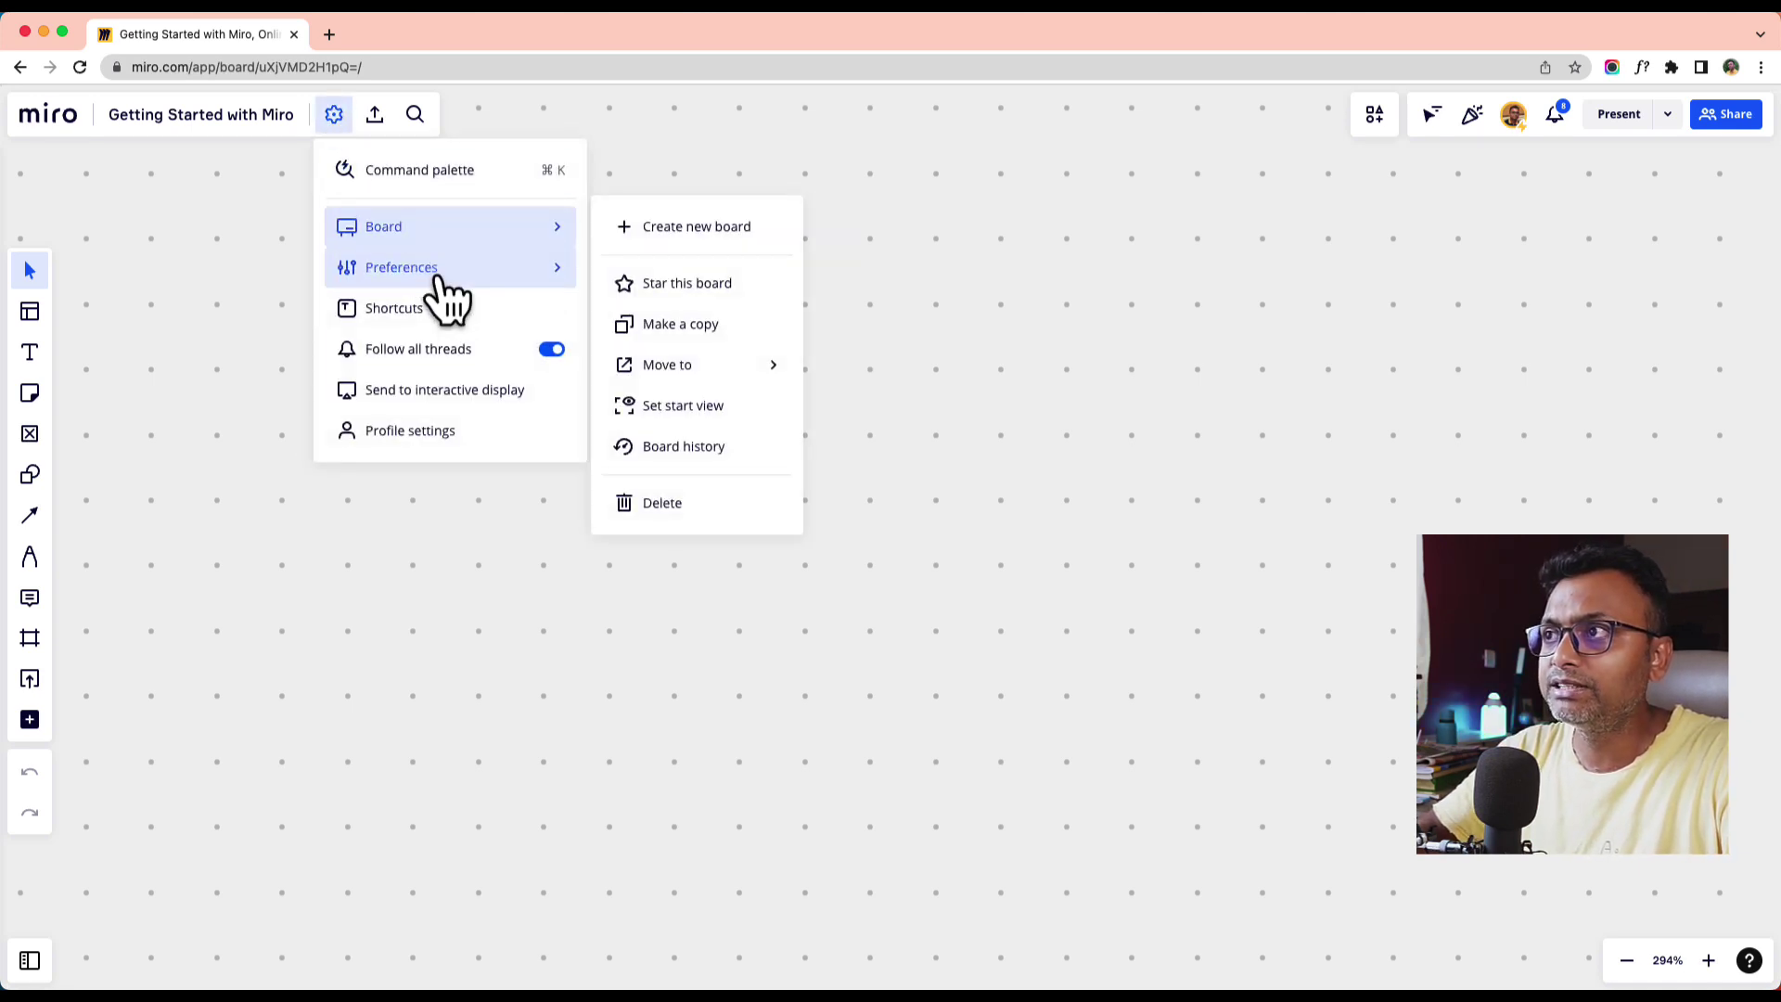
{"action": "mouse_move", "coordinate": [443, 279]}
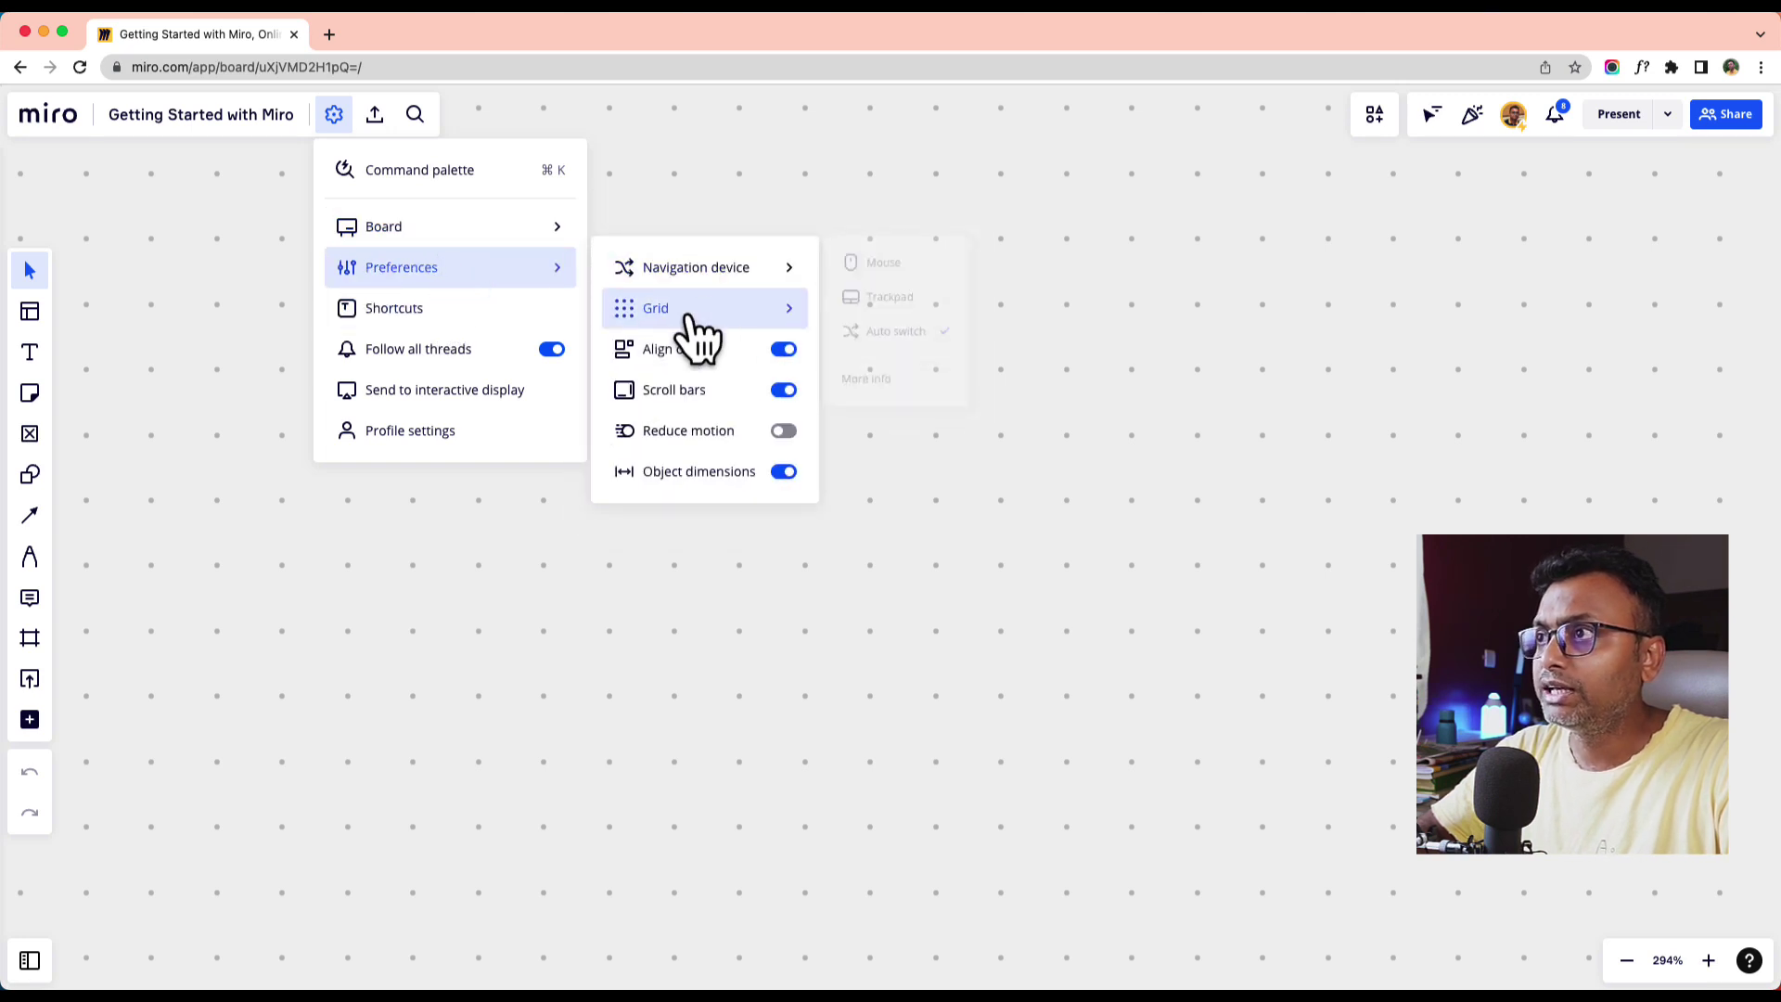
{"action": "mouse_move", "coordinate": [691, 320]}
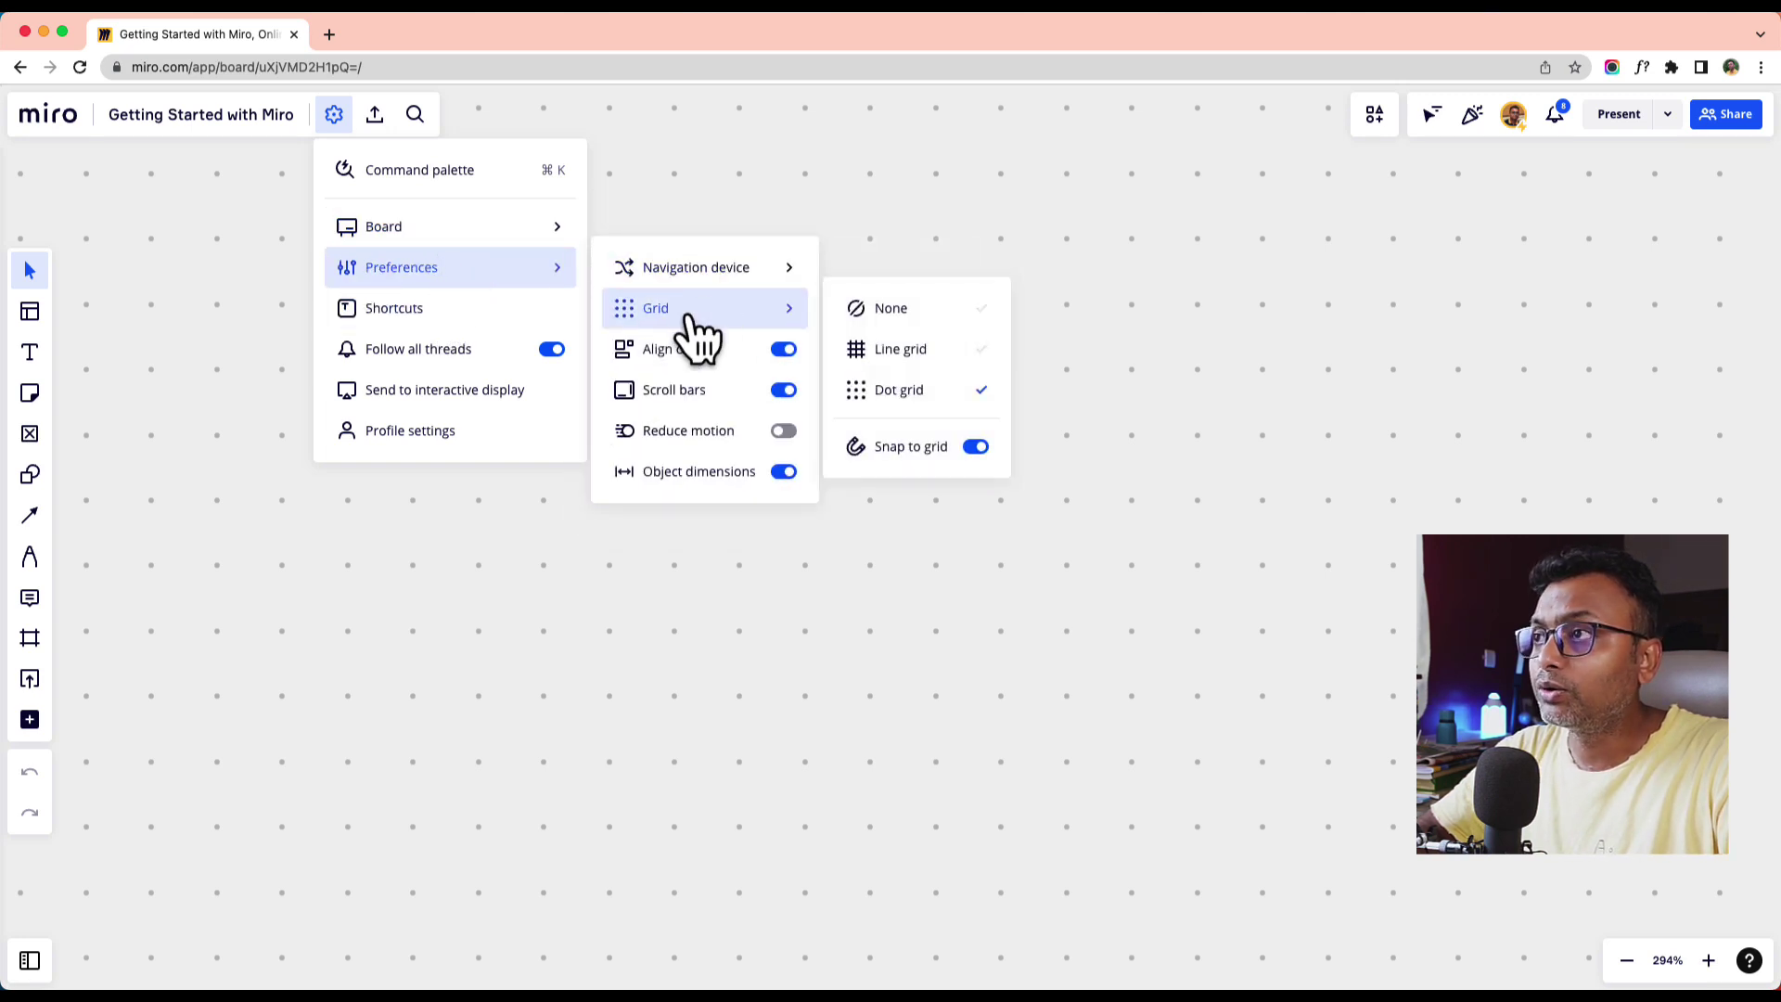
{"action": "left_click", "coordinate": [934, 352]}
{"action": "left_click", "coordinate": [1200, 427]}
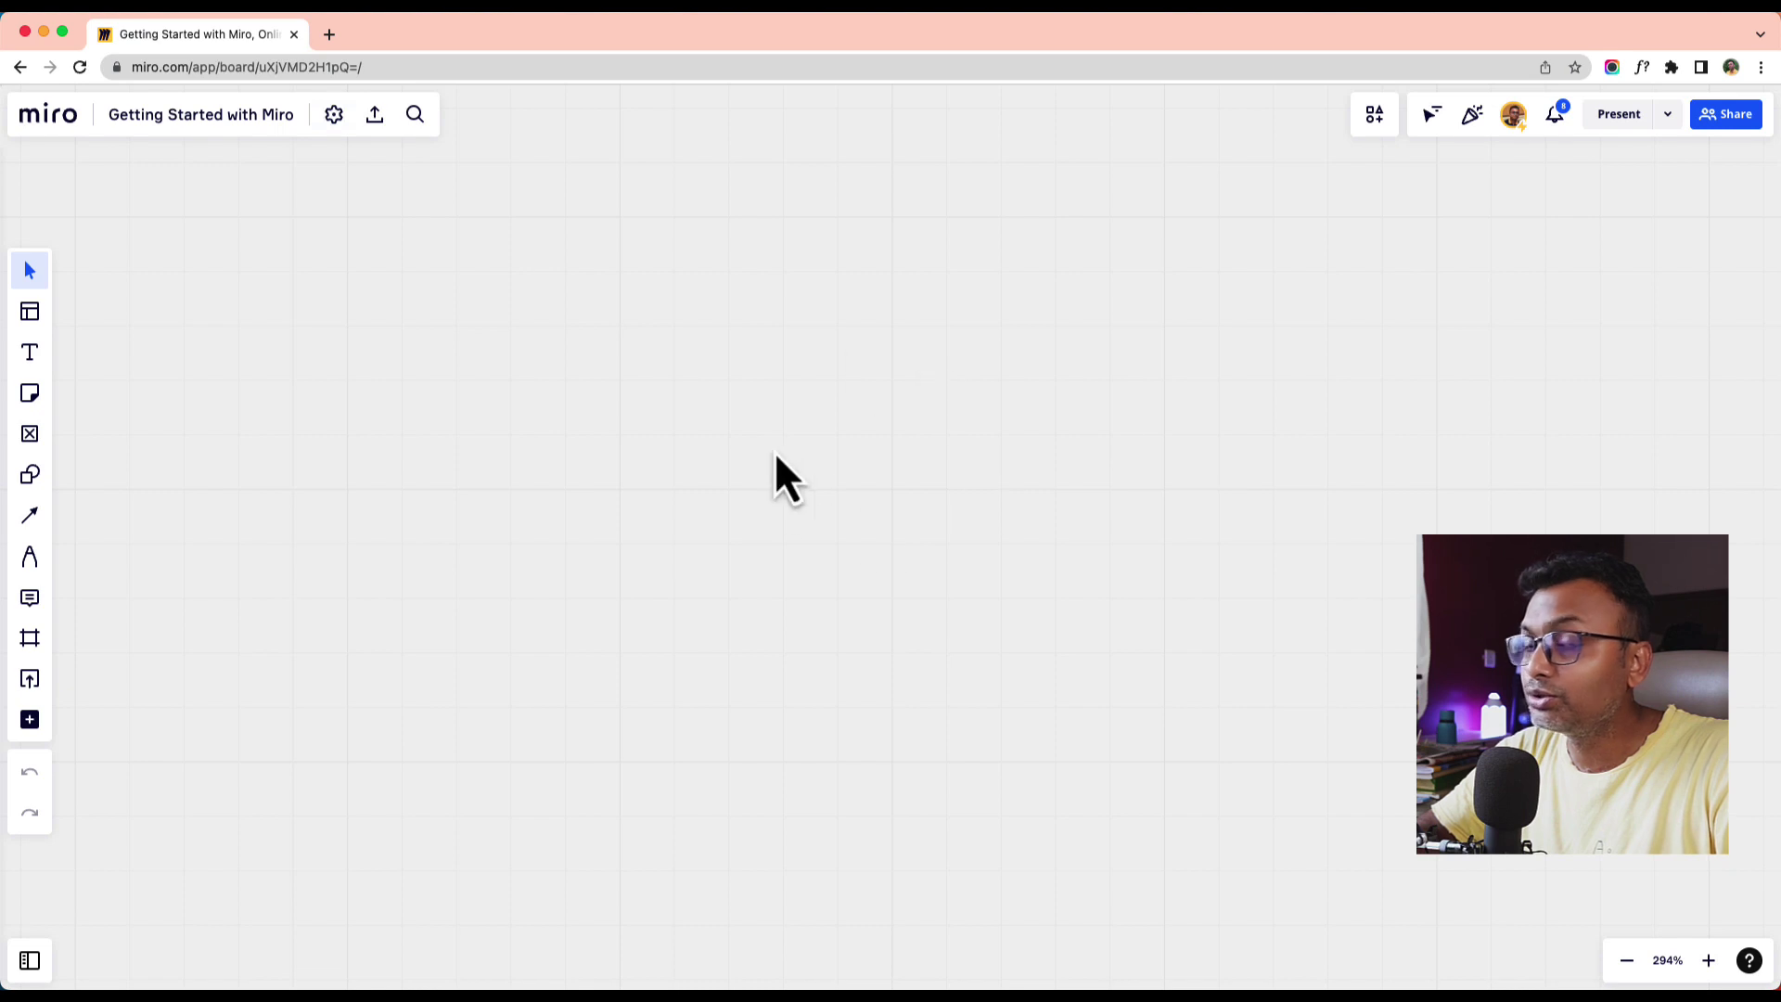
- Set the background grid to Dot grid, try it with None, and restore Dot grid
{"action": "left_click", "coordinate": [334, 116]}
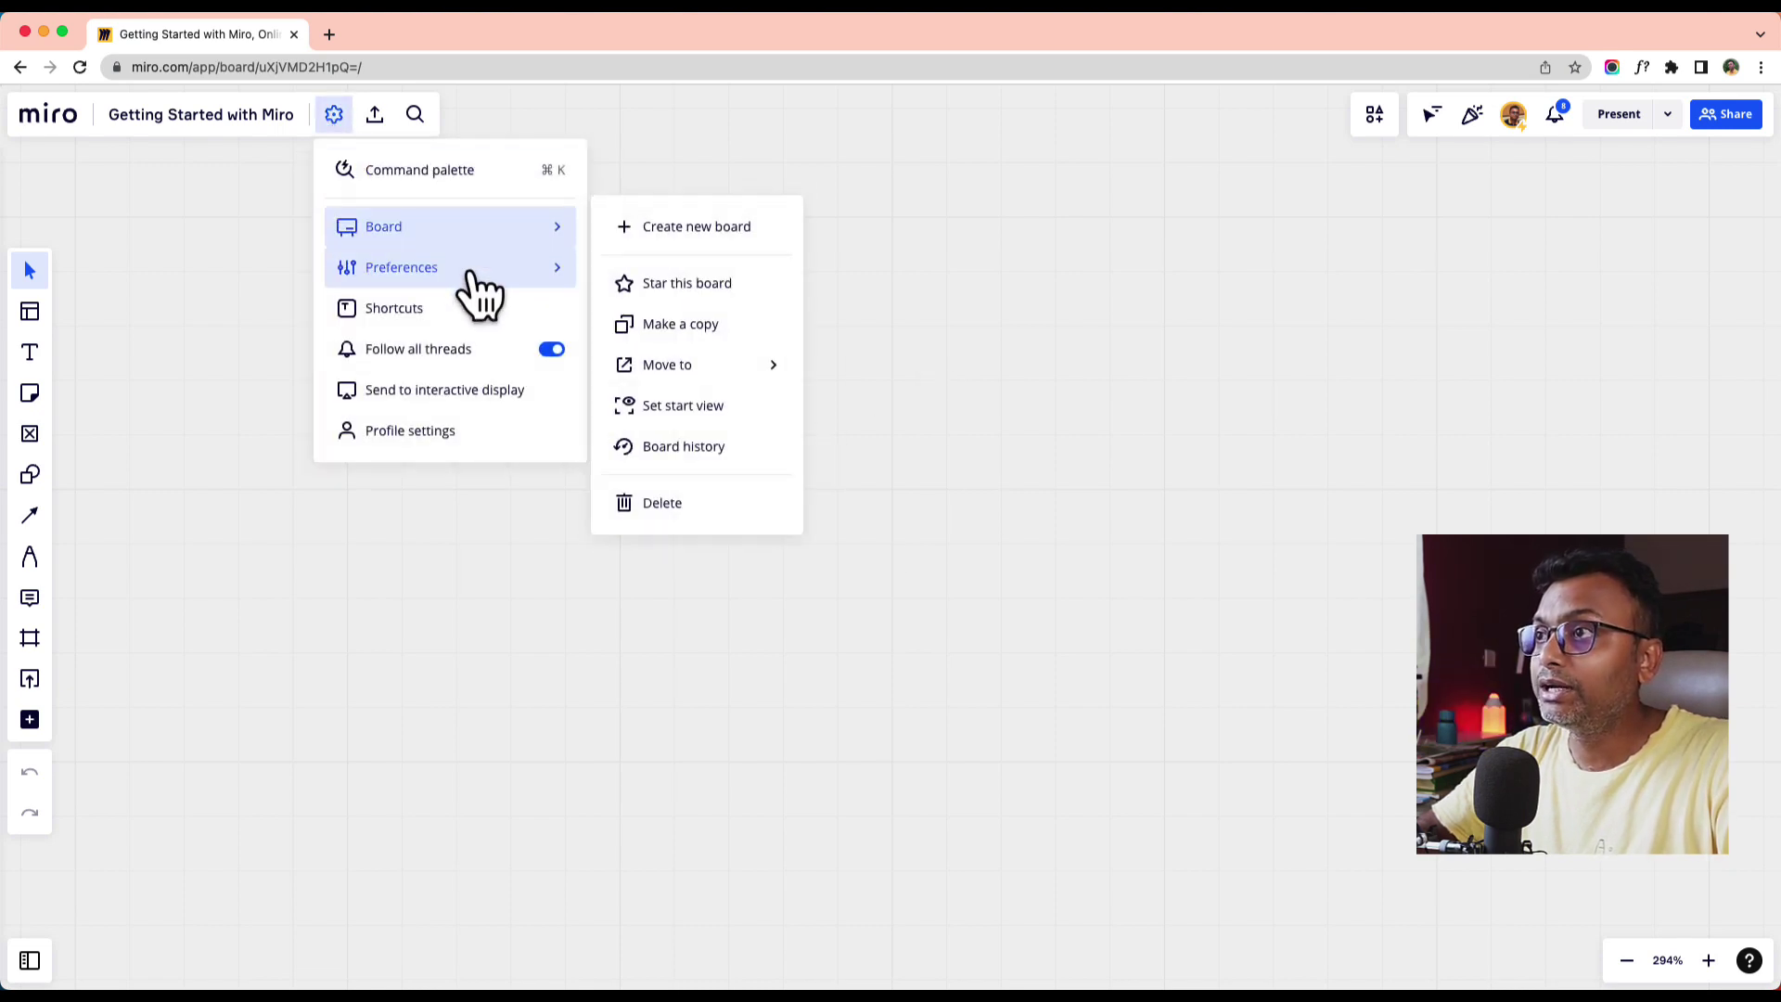
{"action": "mouse_move", "coordinate": [536, 278]}
{"action": "mouse_move", "coordinate": [748, 320]}
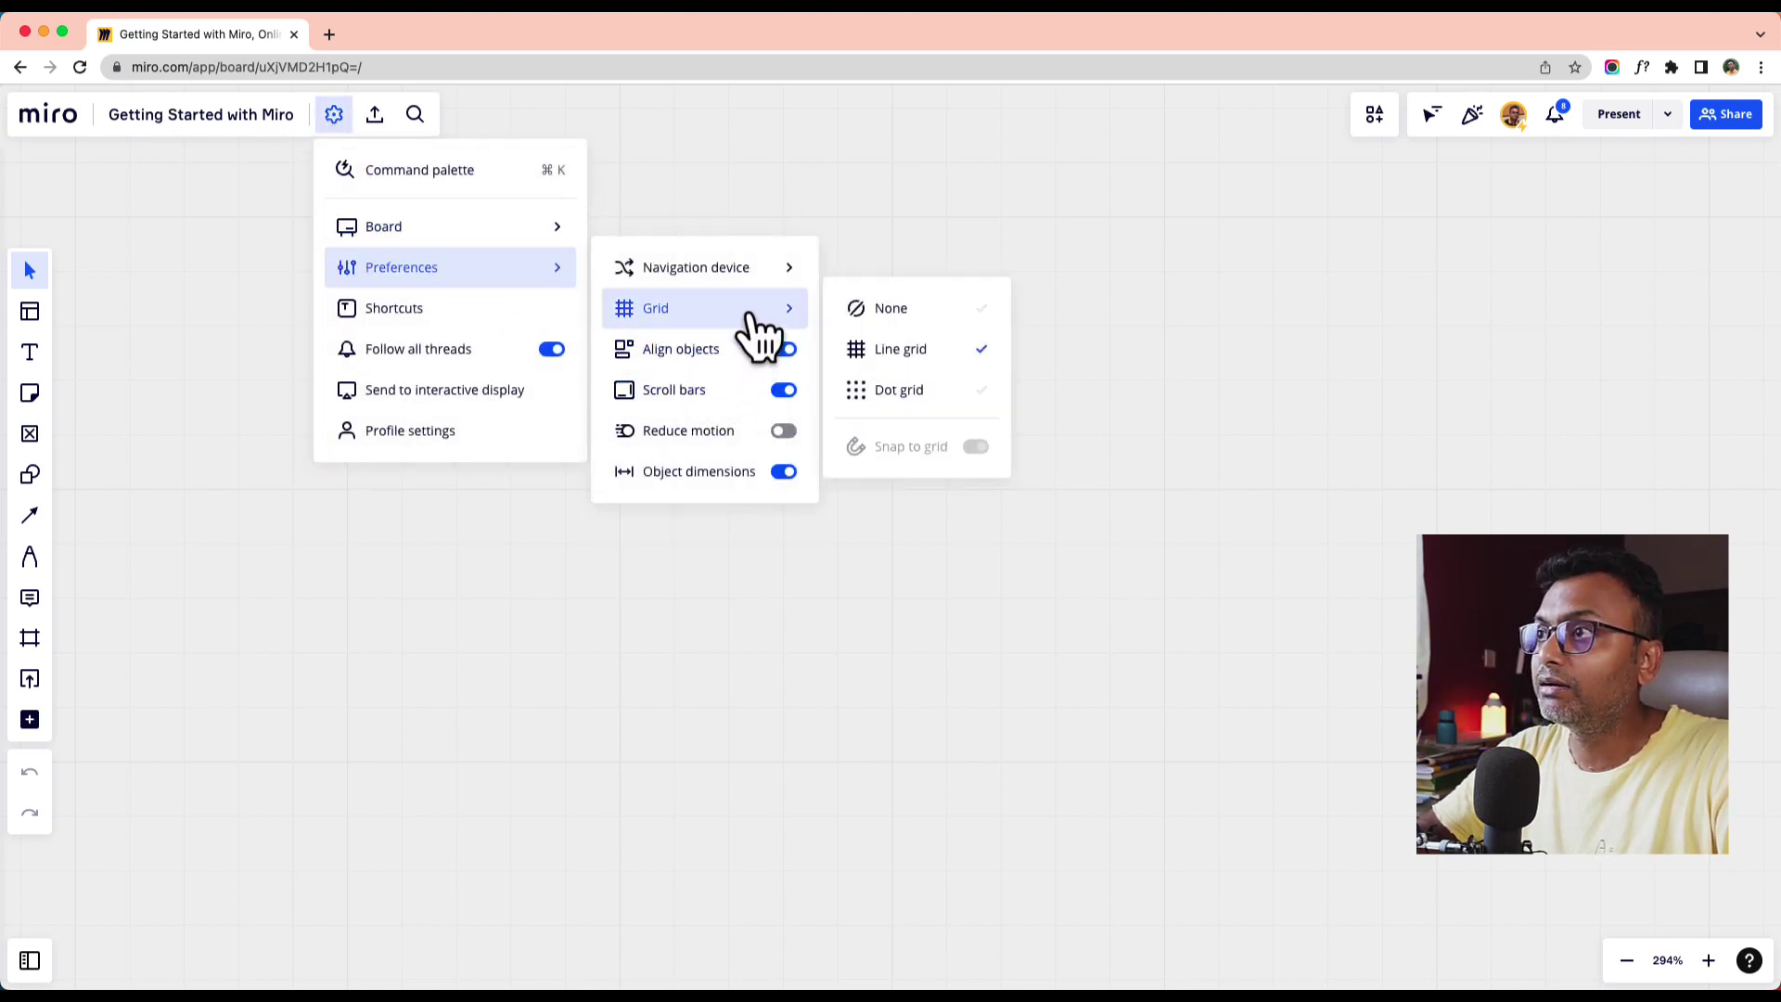
{"action": "left_click", "coordinate": [886, 395]}
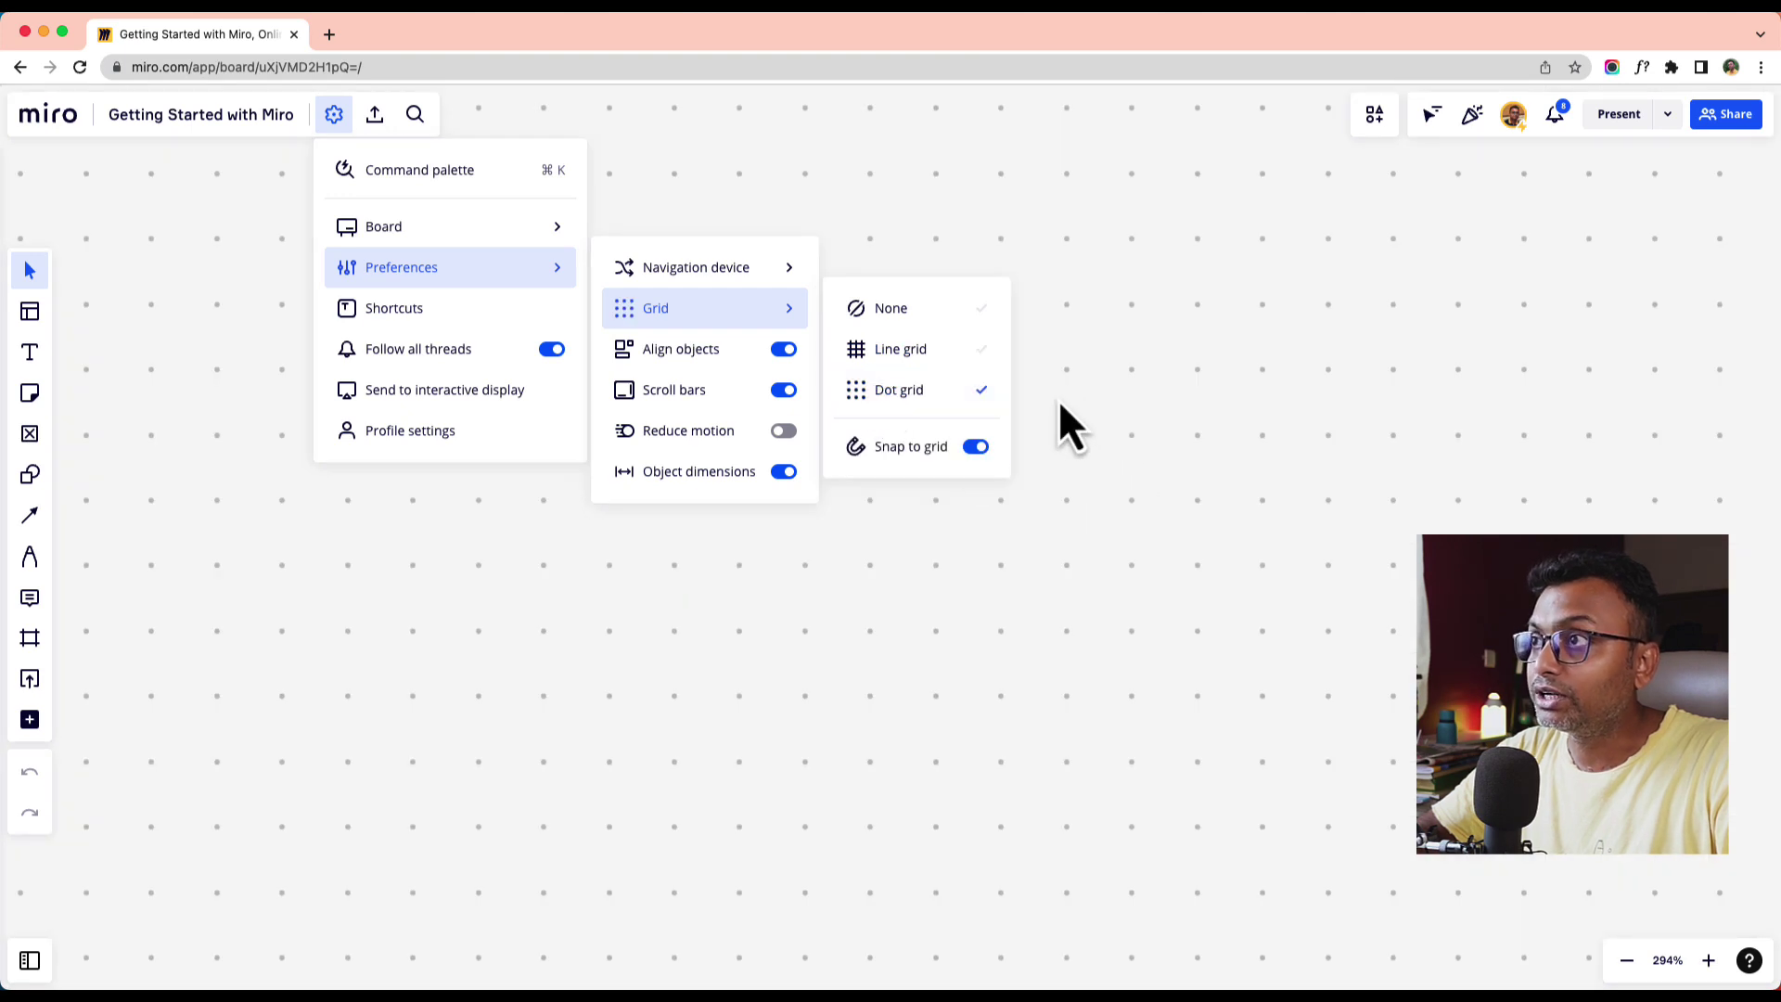
{"action": "left_click", "coordinate": [923, 314]}
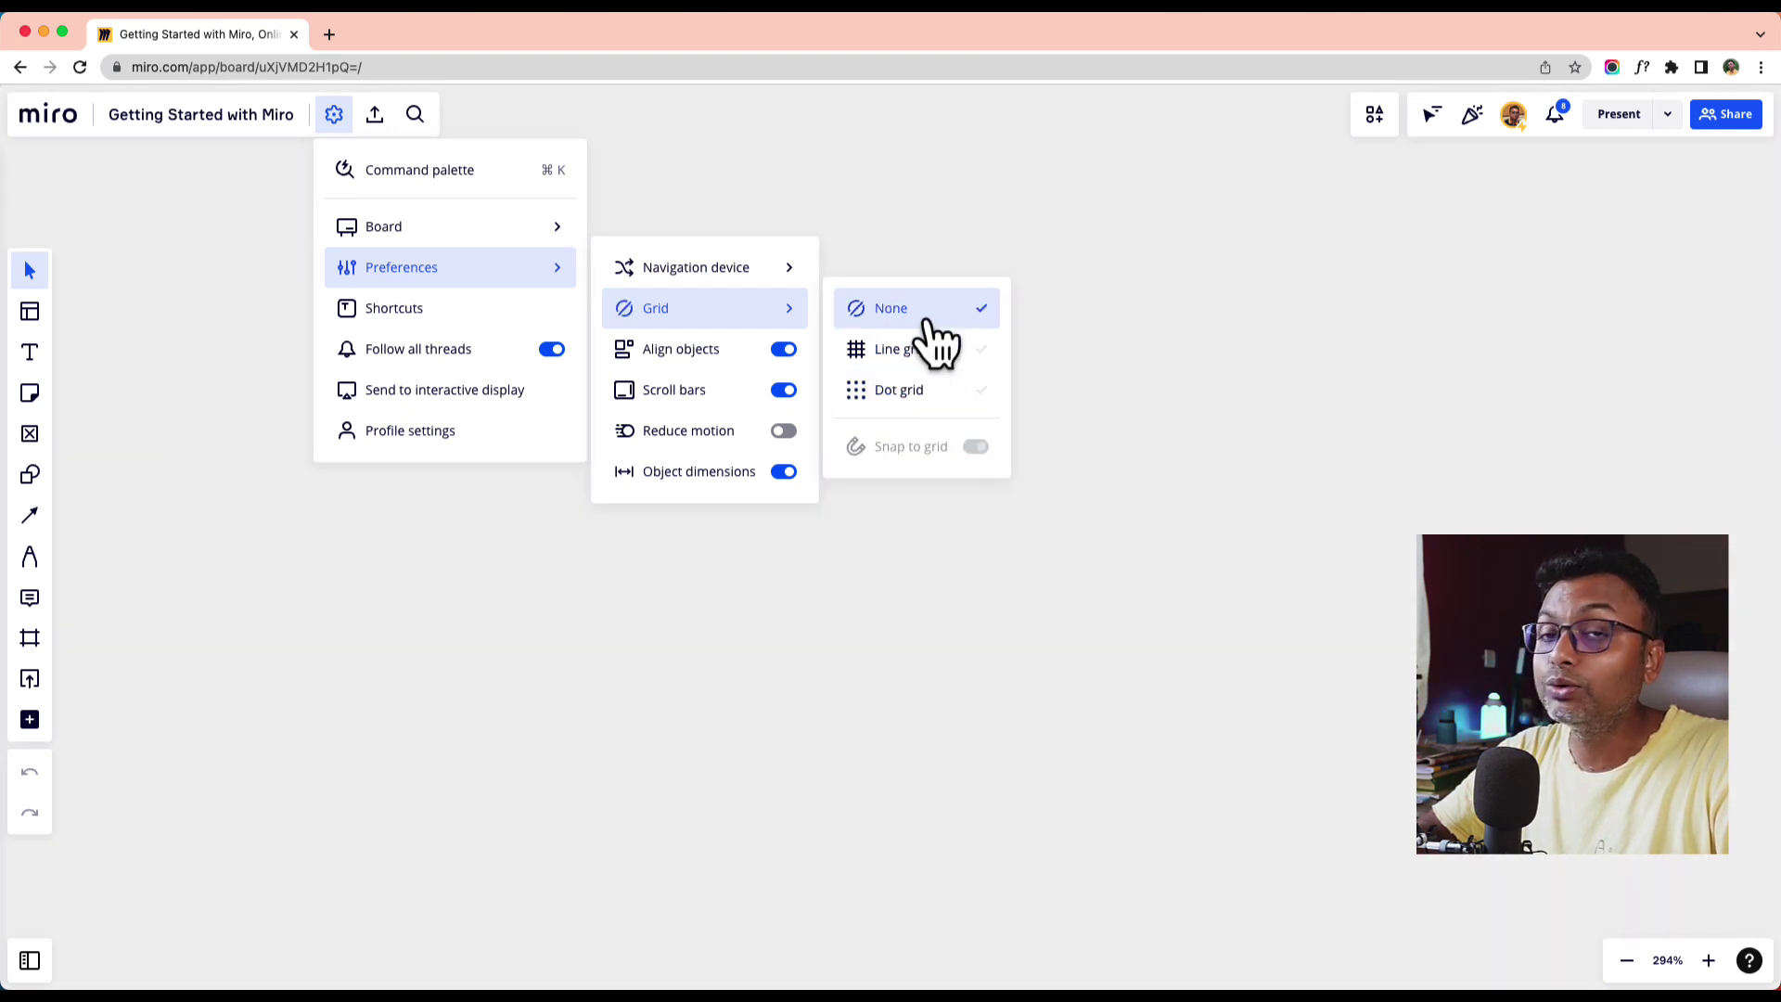
{"action": "left_click", "coordinate": [931, 394]}
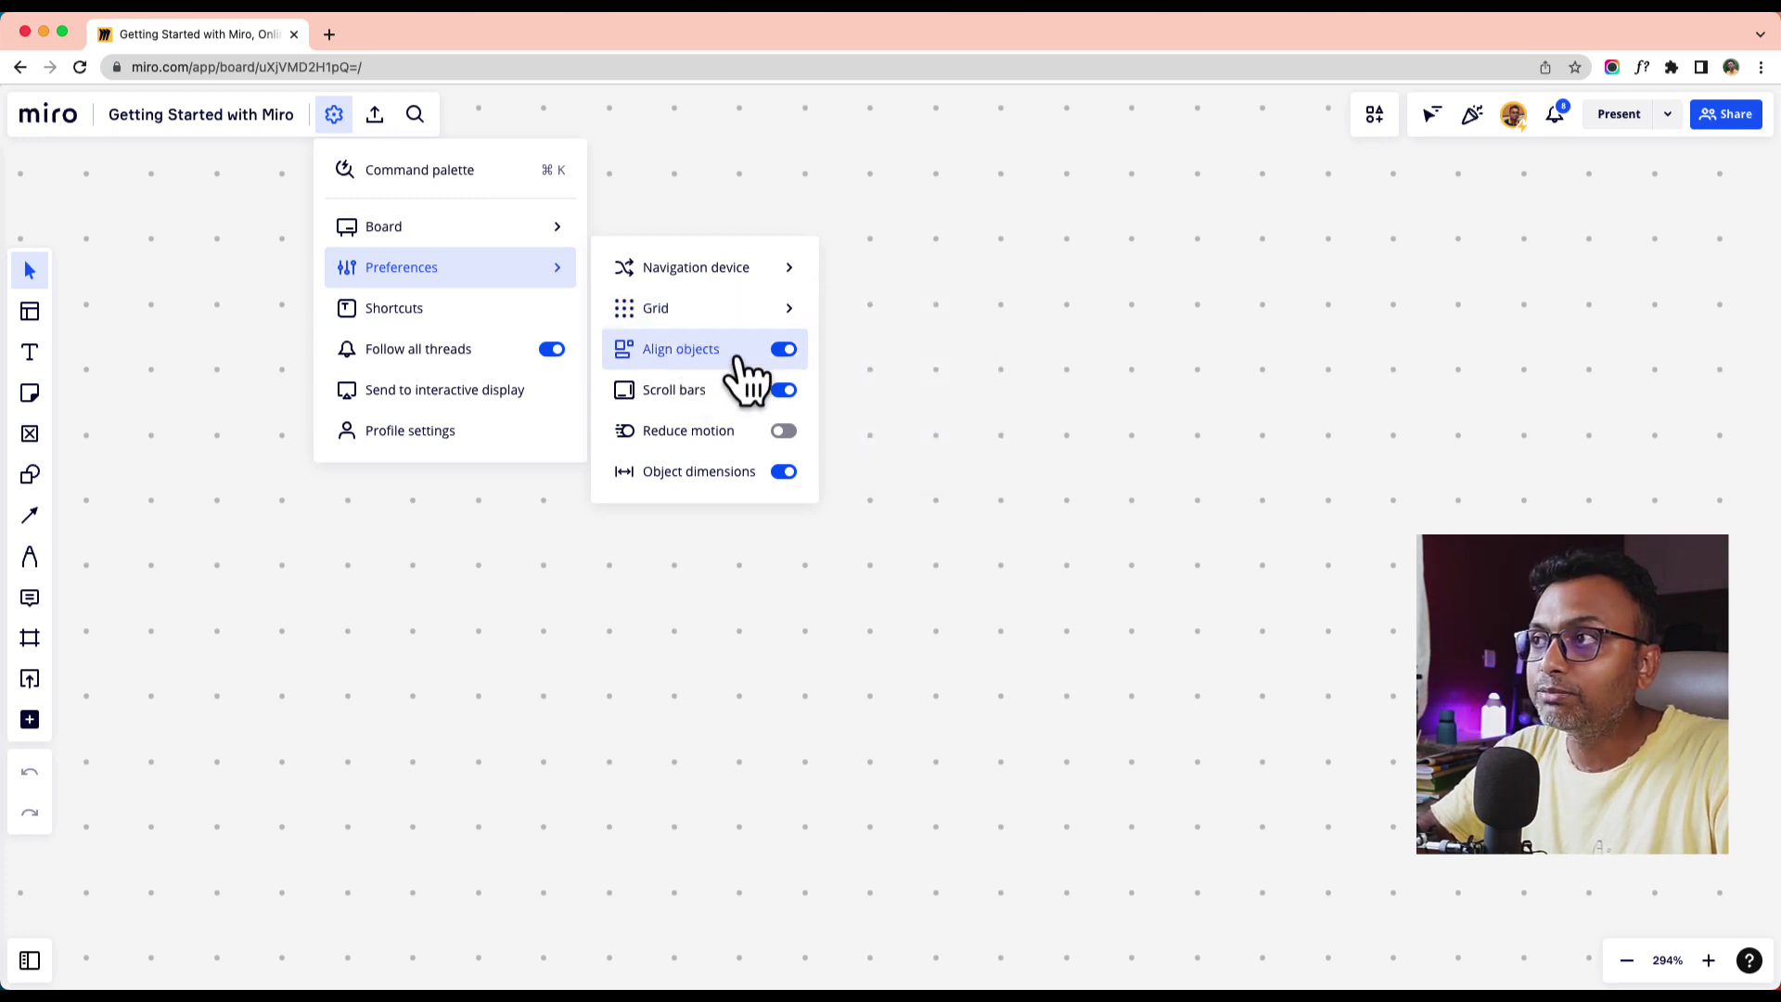
{"action": "left_click", "coordinate": [551, 607]}
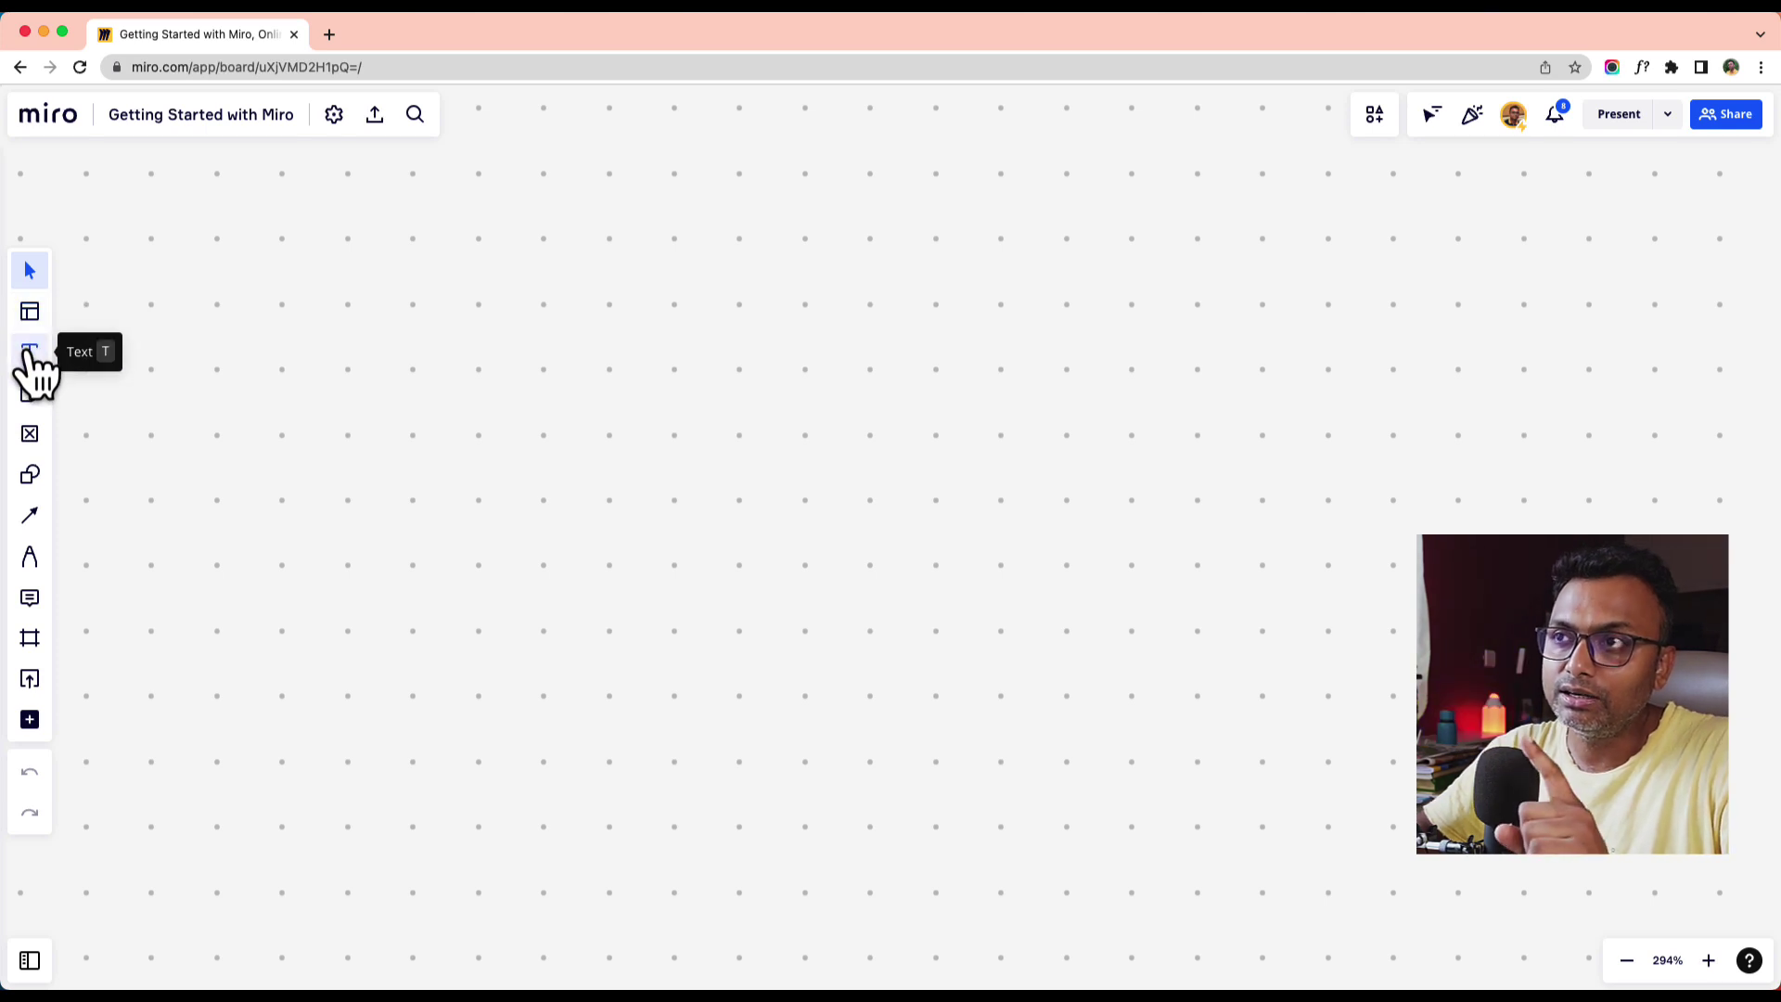
- Look at the basic shapes available for the board, and close the selection without adding one
{"action": "left_click", "coordinate": [31, 476]}
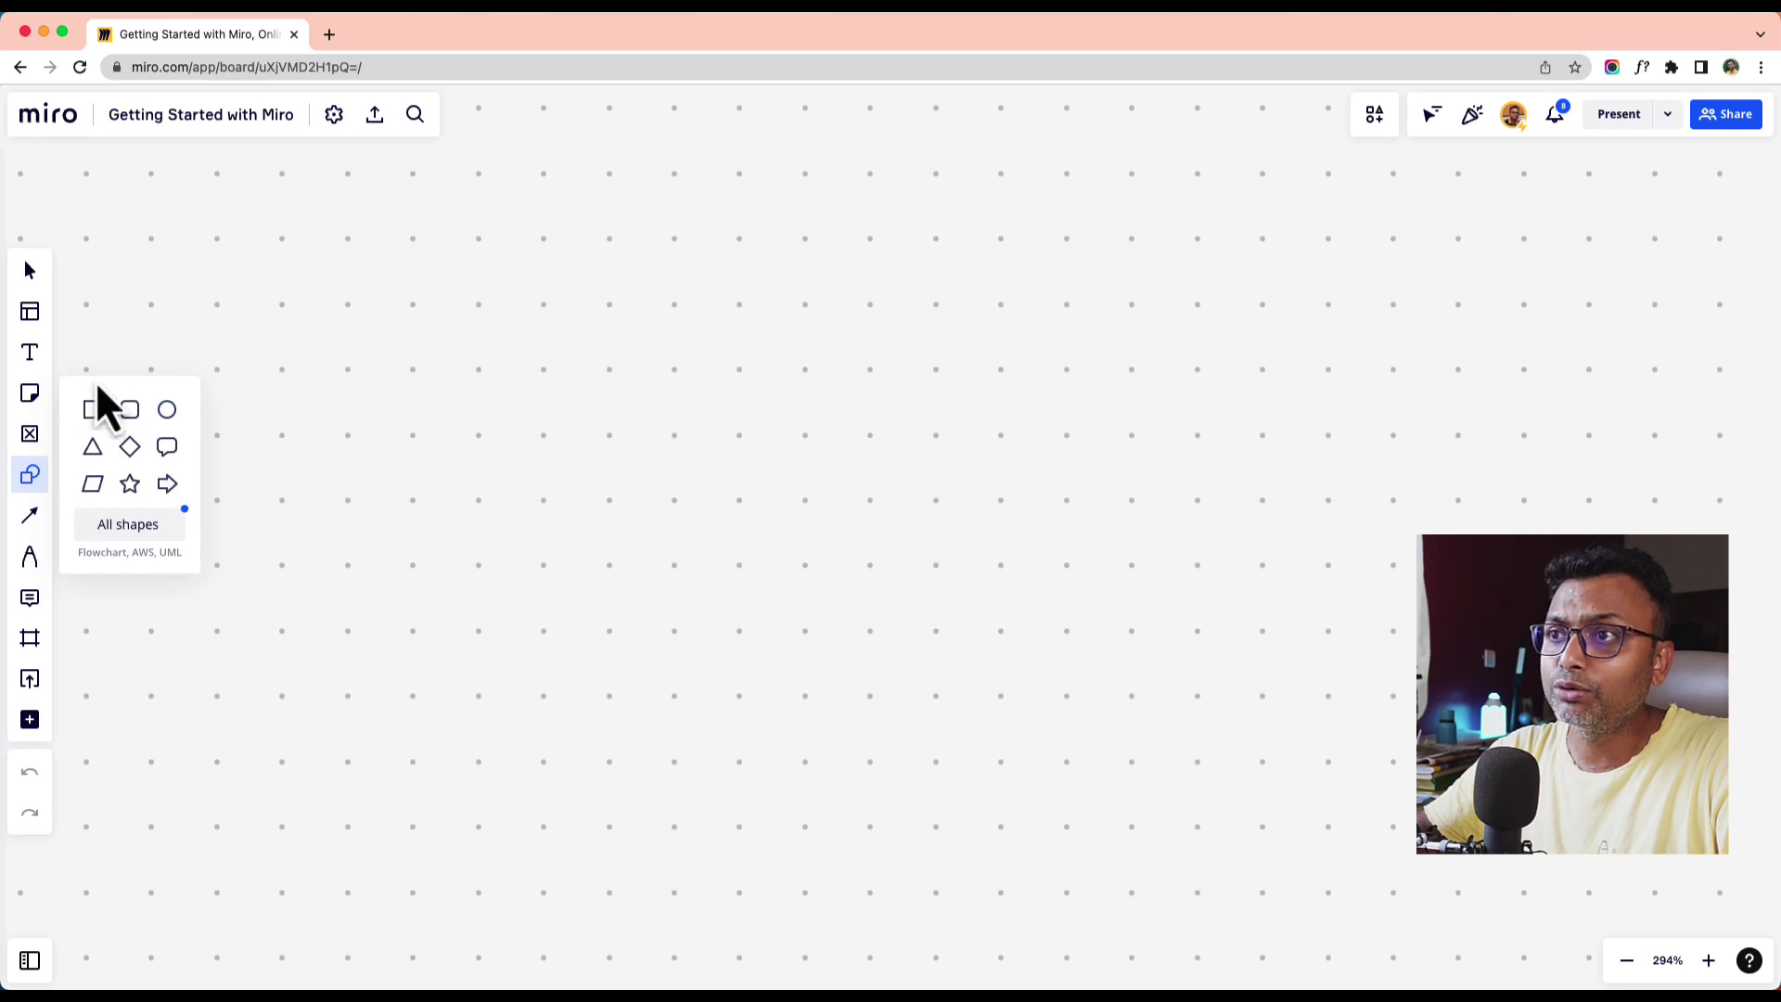
{"action": "left_click", "coordinate": [35, 475]}
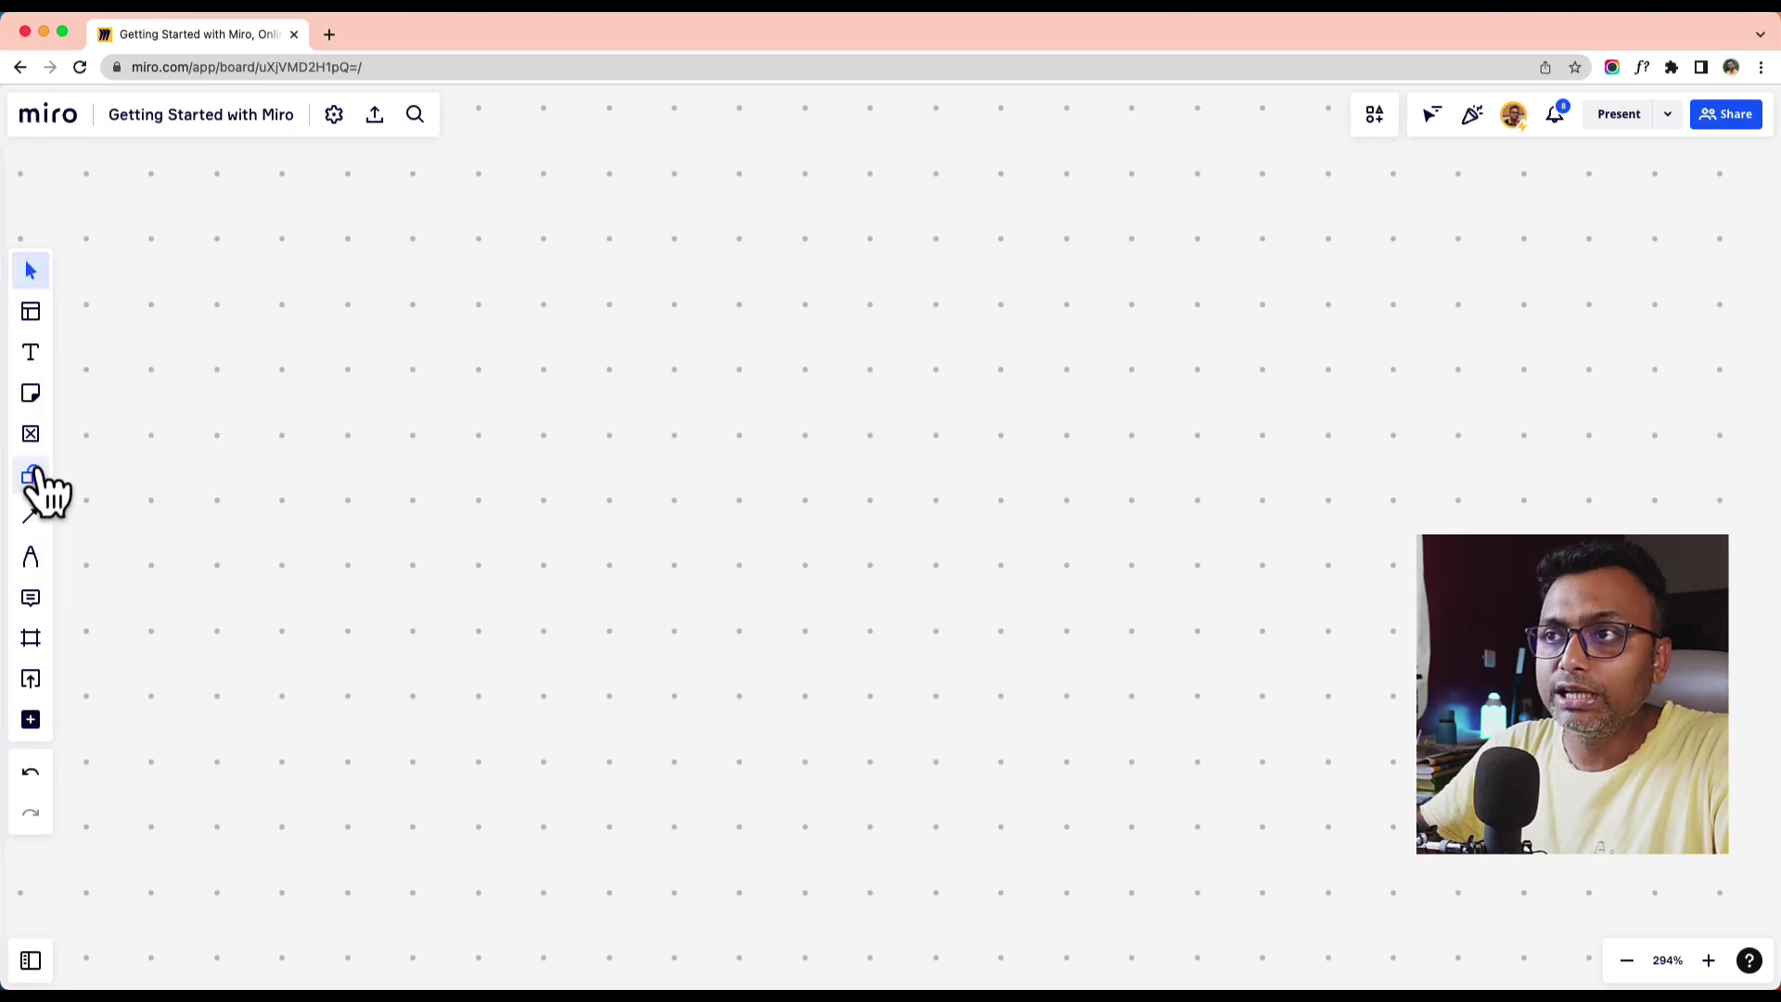
- Draw a large freehand circle near the middle of the board with the Smart drawing tool
{"action": "left_click", "coordinate": [32, 561]}
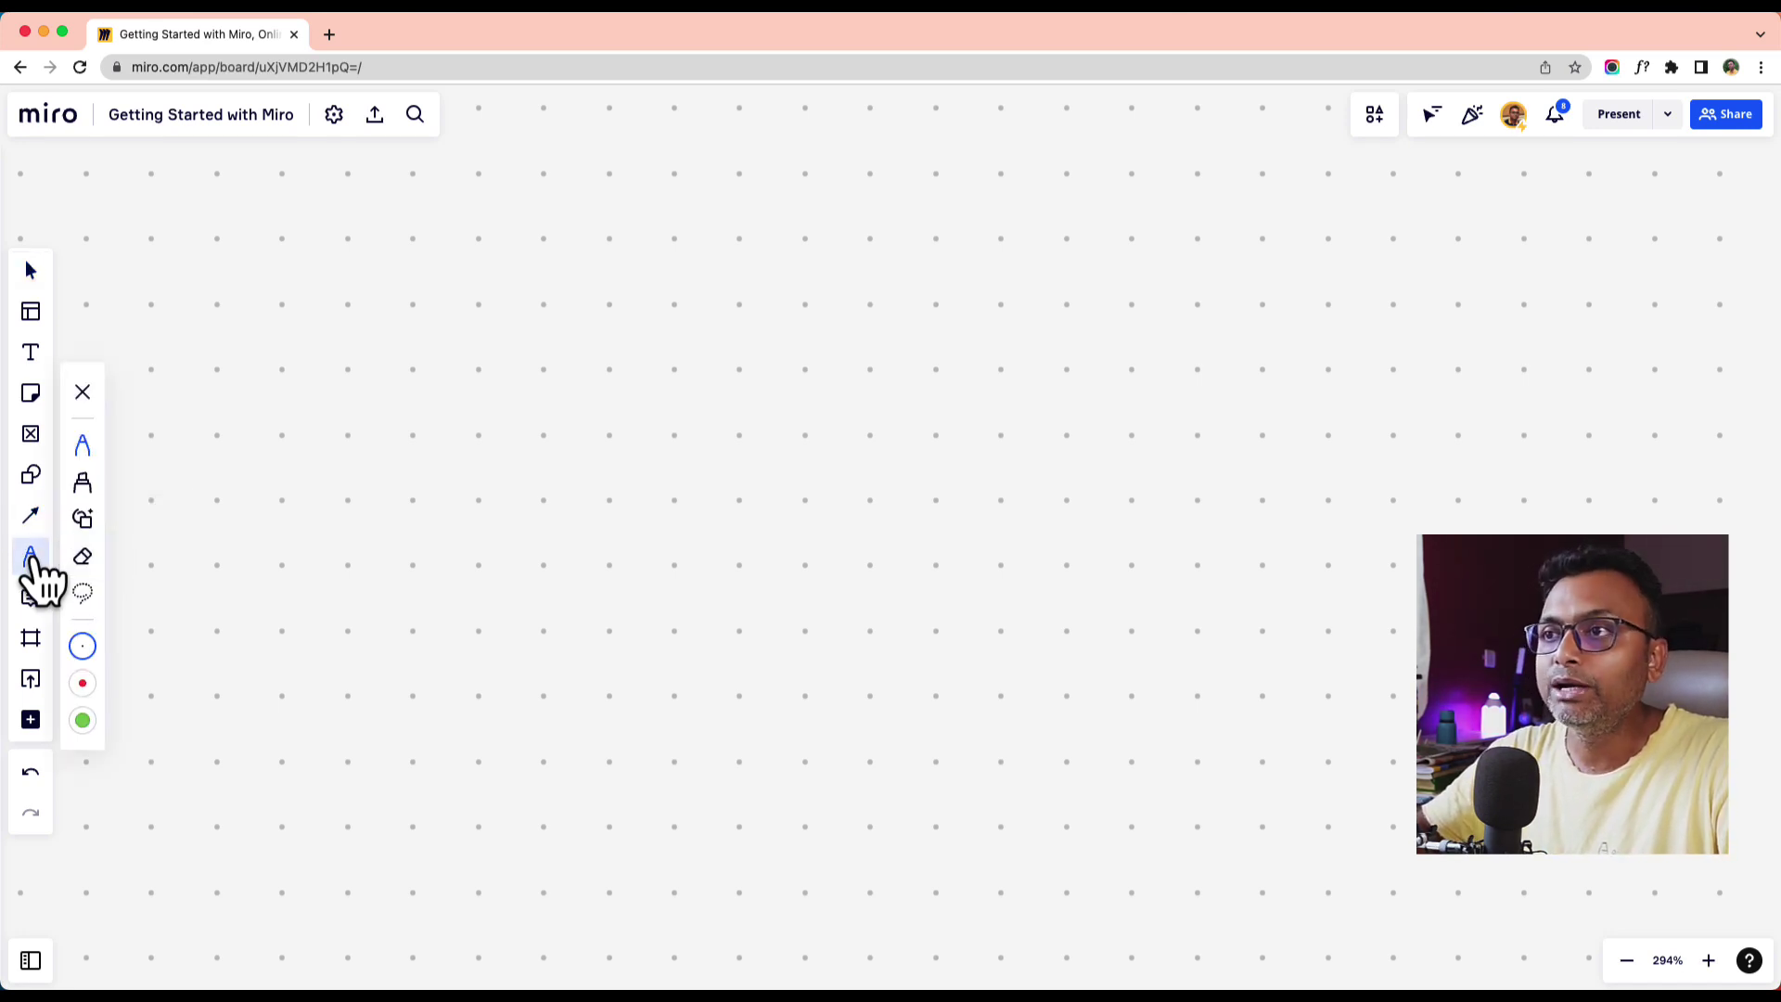
{"action": "left_click", "coordinate": [86, 520]}
{"action": "mouse_move", "coordinate": [753, 253]}
{"action": "left_mouse_down"}
{"action": "mouse_move", "coordinate": [714, 250]}
{"action": "mouse_move", "coordinate": [742, 227]}
{"action": "mouse_move", "coordinate": [604, 334]}
{"action": "left_mouse_up"}
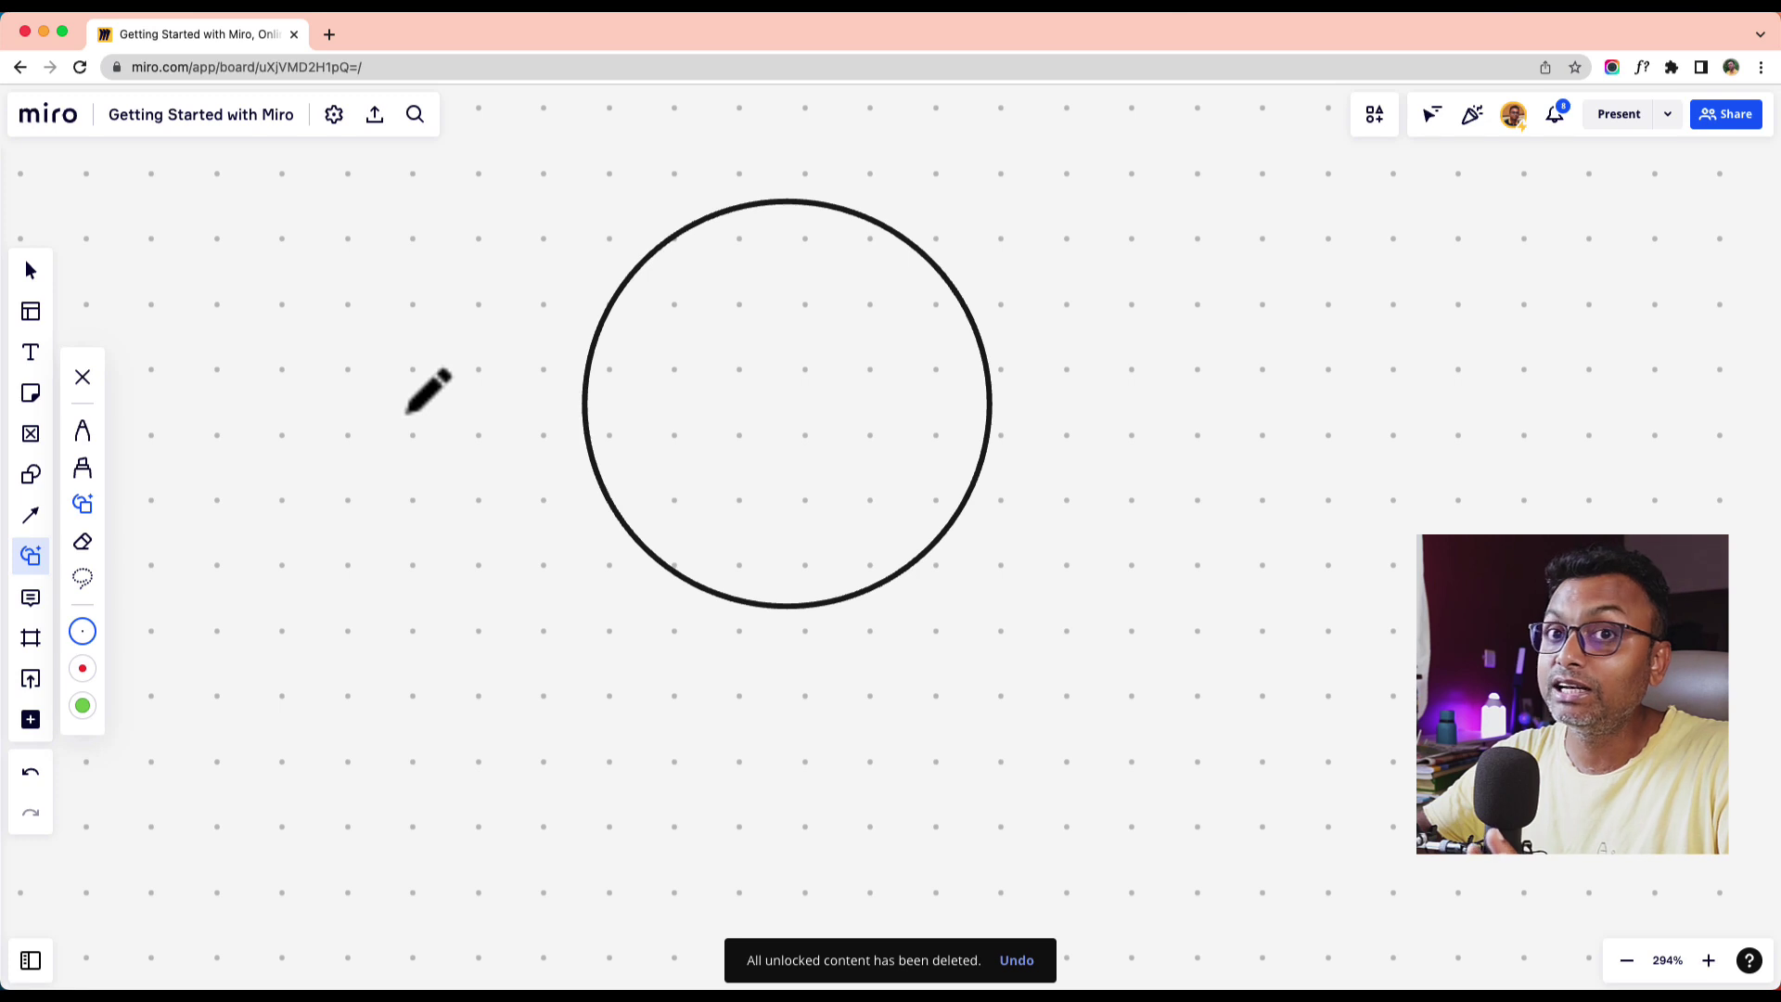
- Delete the drawn circle from the board
{"action": "left_click", "coordinate": [31, 270]}
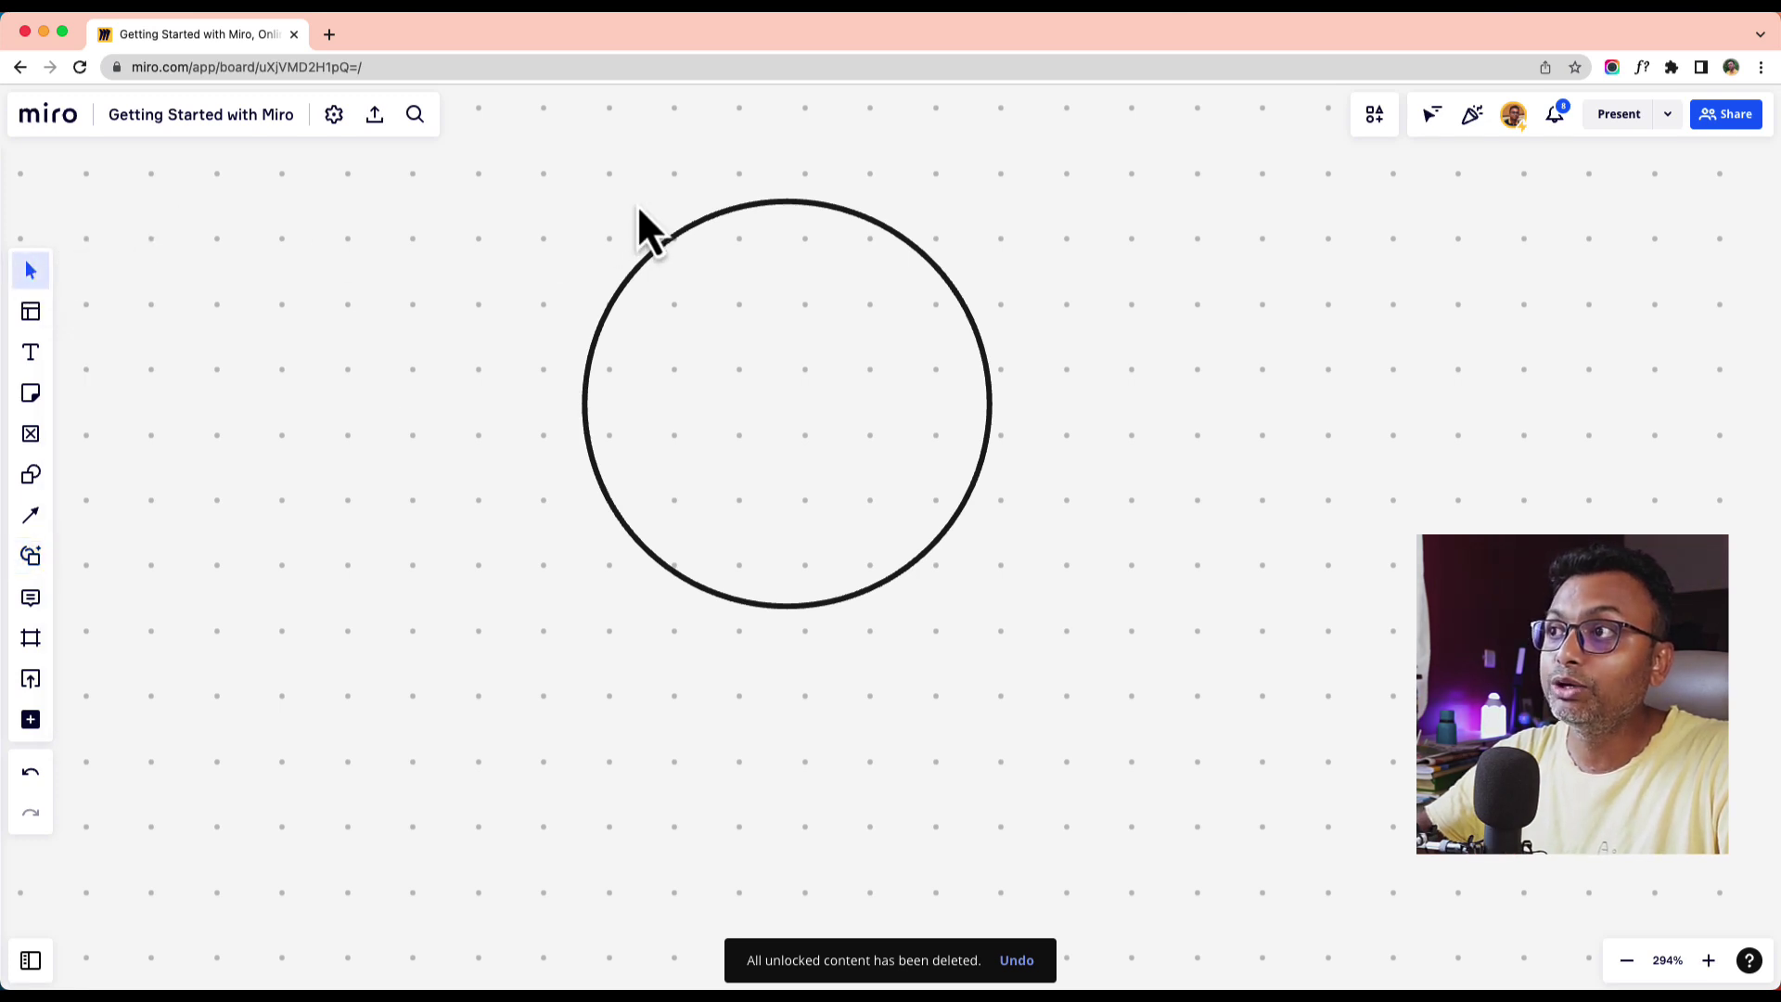
{"action": "left_click", "coordinate": [648, 260]}
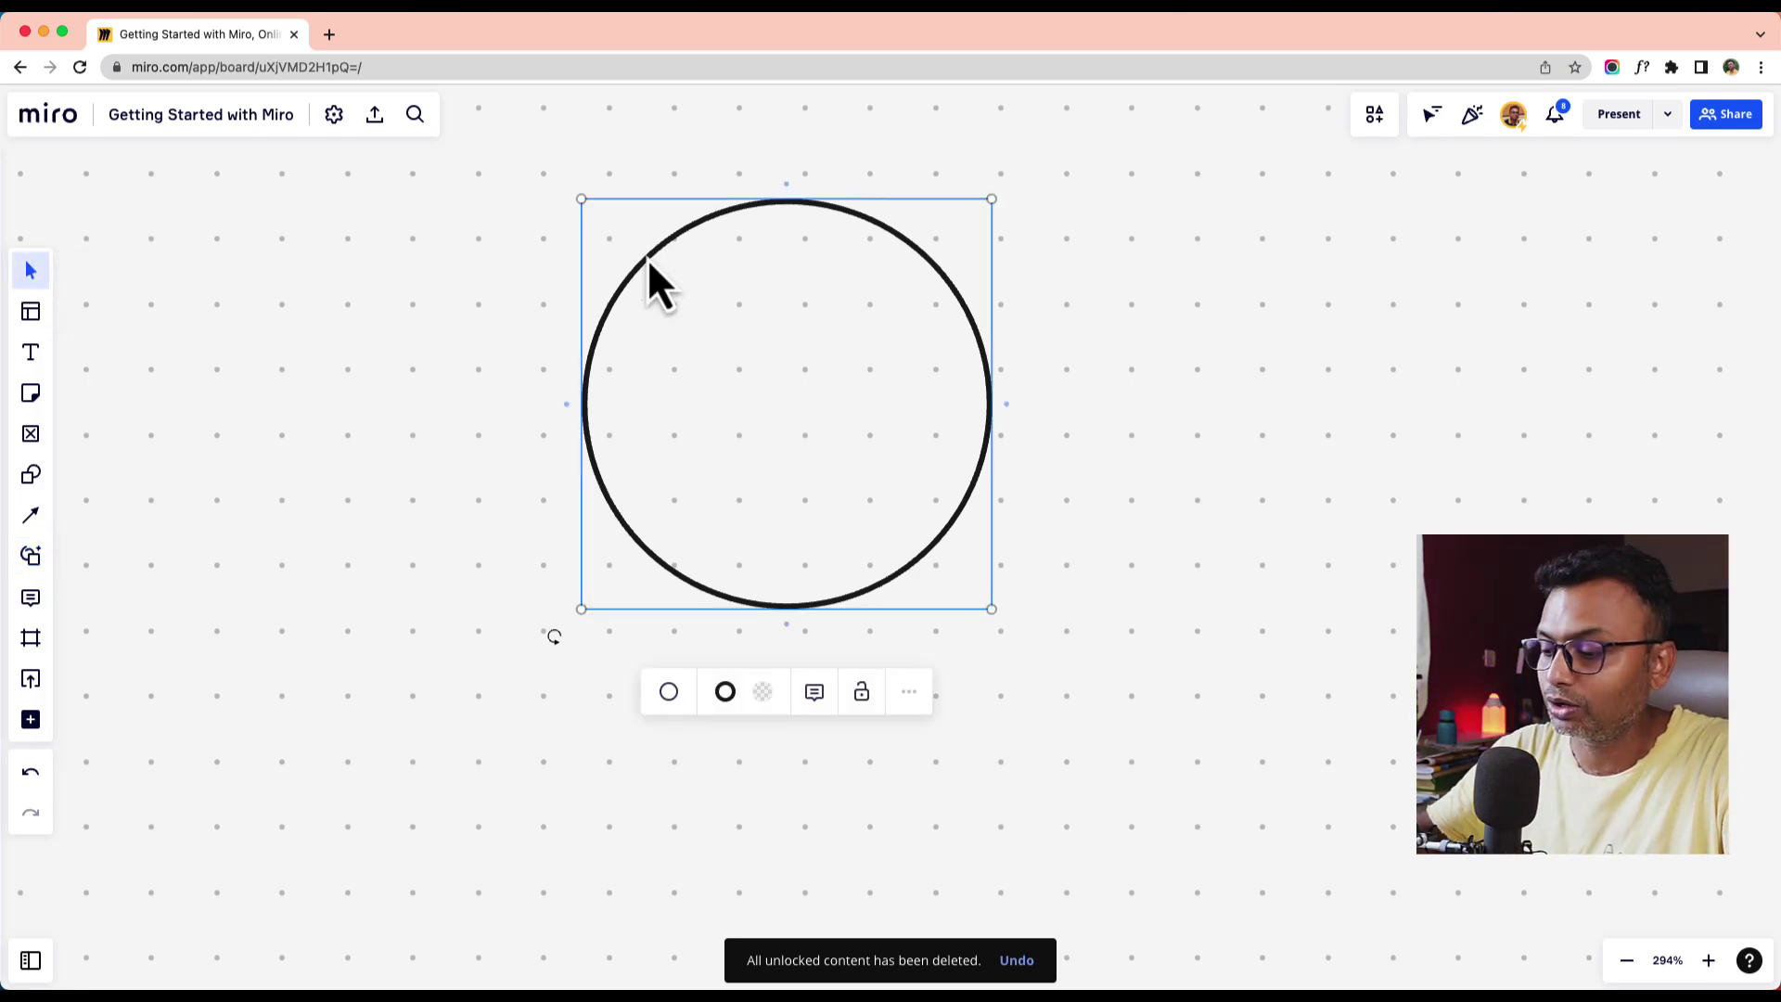
{"action": "key", "text": "BackSpace"}
- Review the drawing tool's options, and open a blank comment on the board without posting it
{"action": "left_click", "coordinate": [35, 553]}
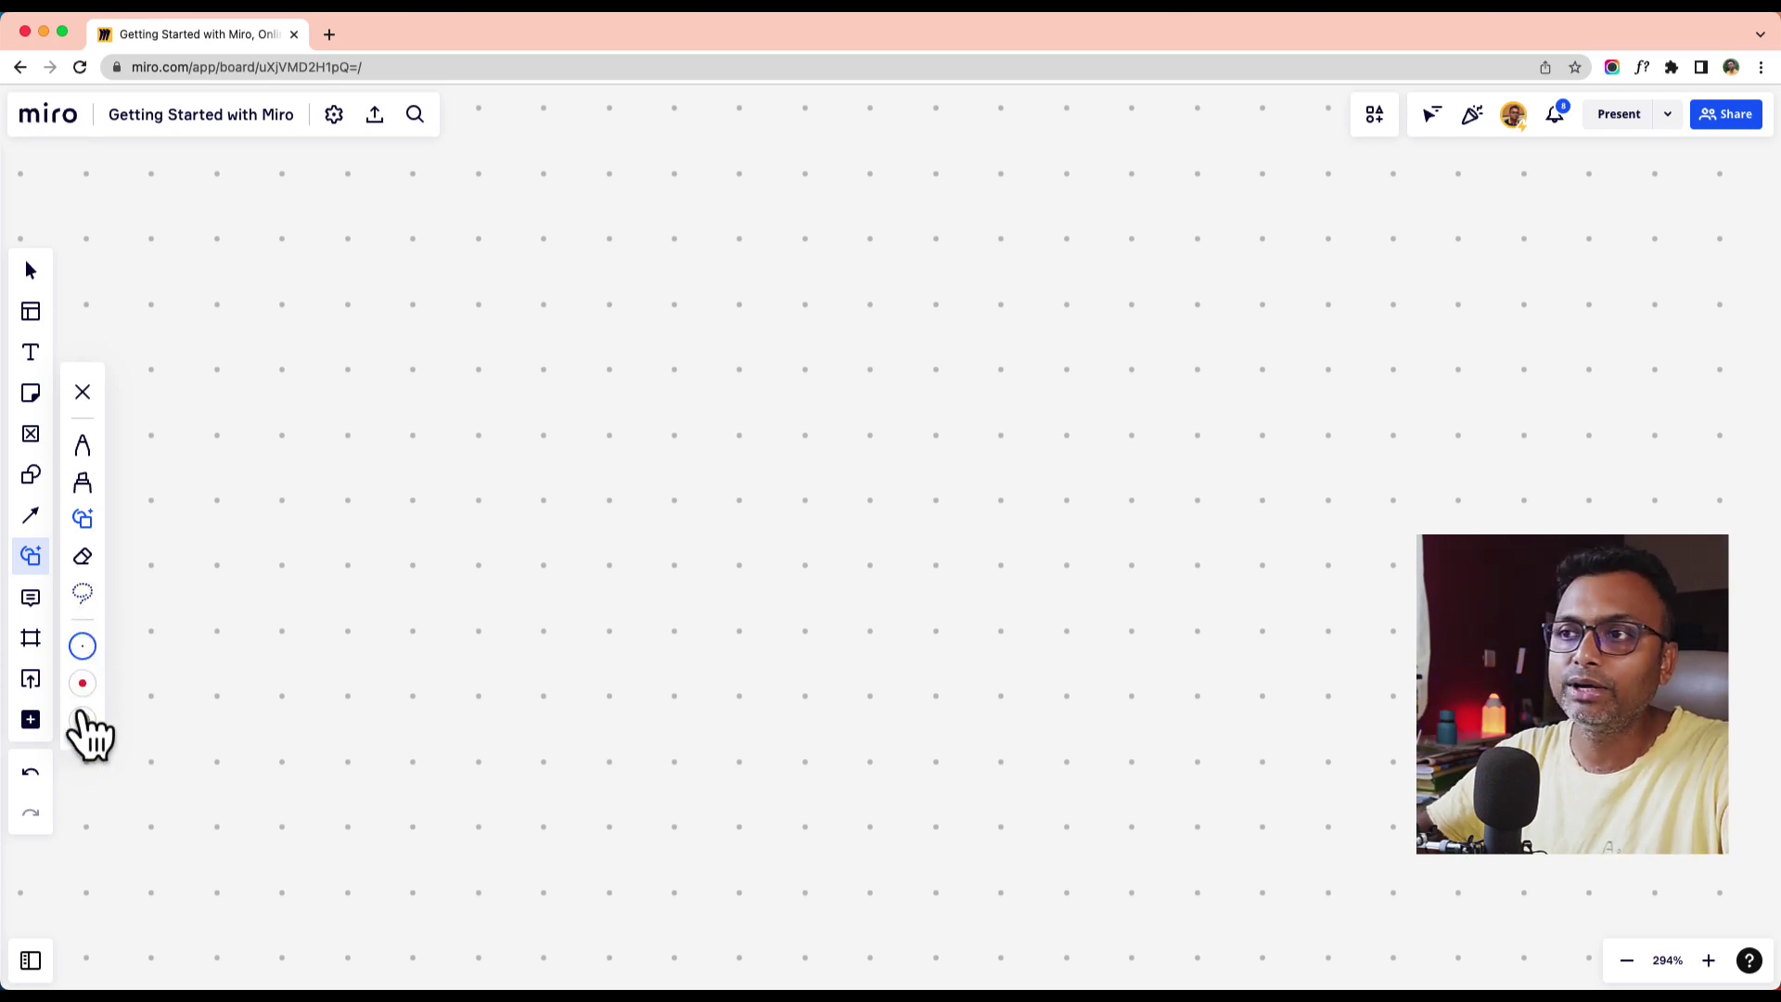
{"action": "left_click", "coordinate": [35, 561]}
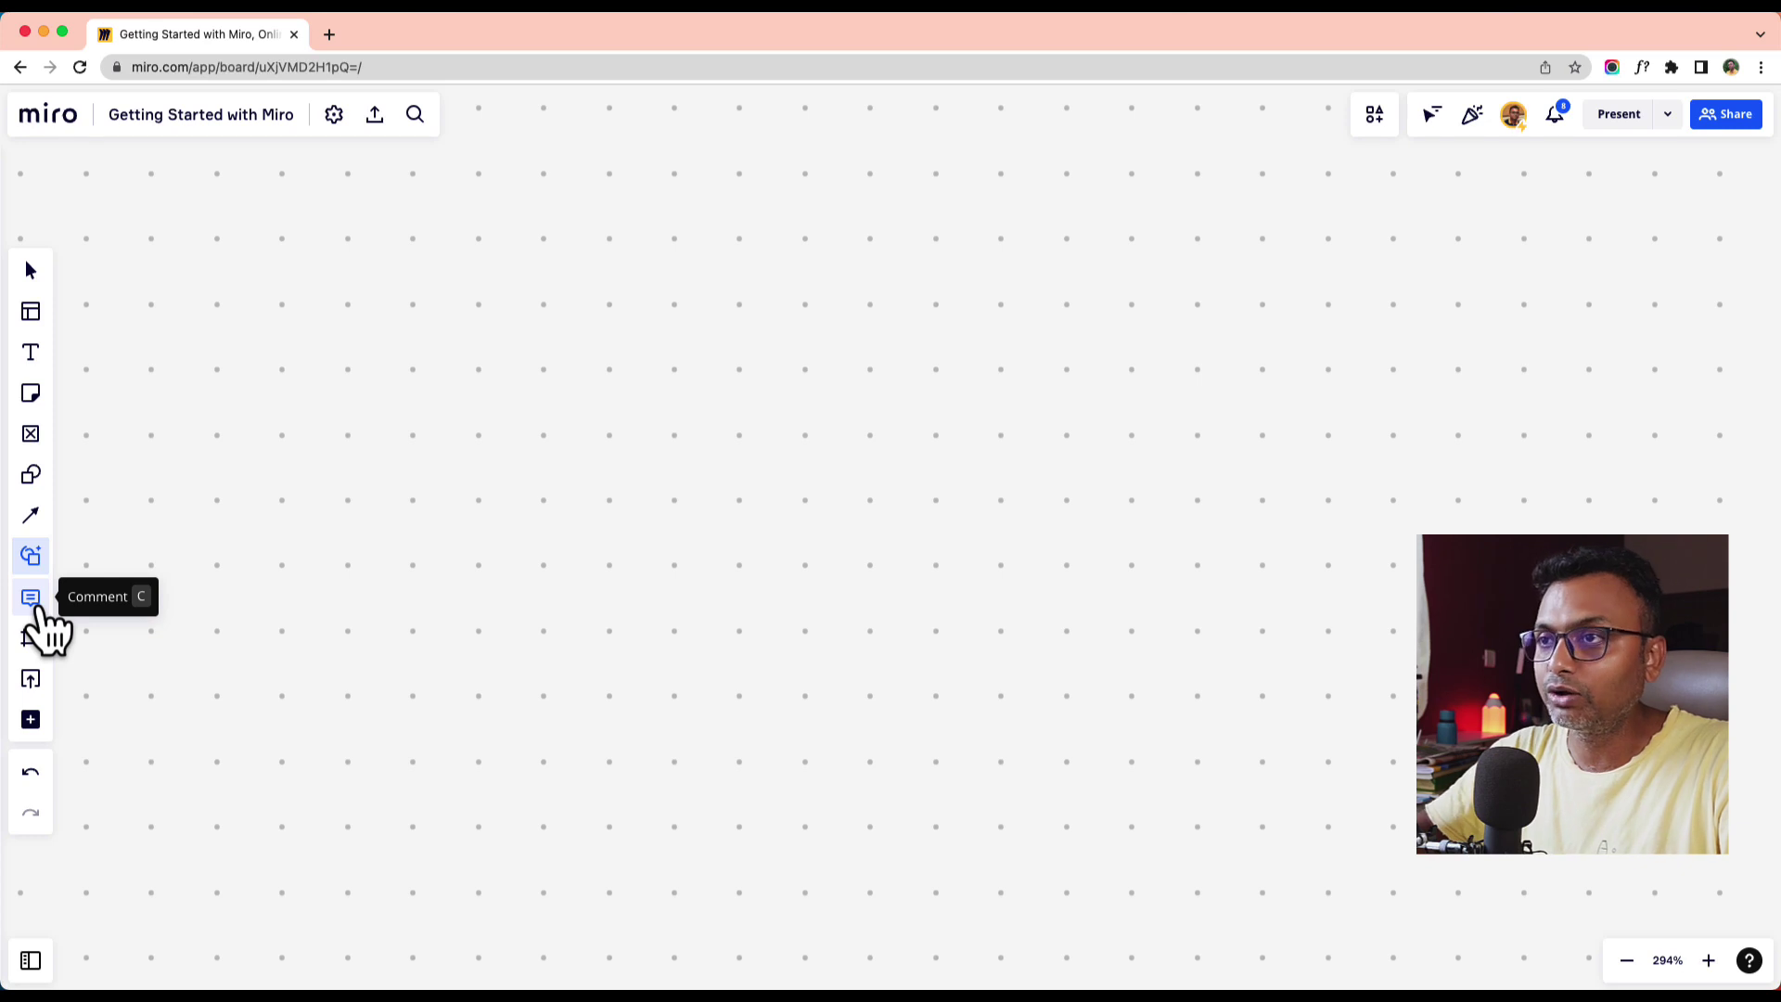
{"action": "left_click", "coordinate": [38, 607]}
{"action": "left_click", "coordinate": [604, 498]}
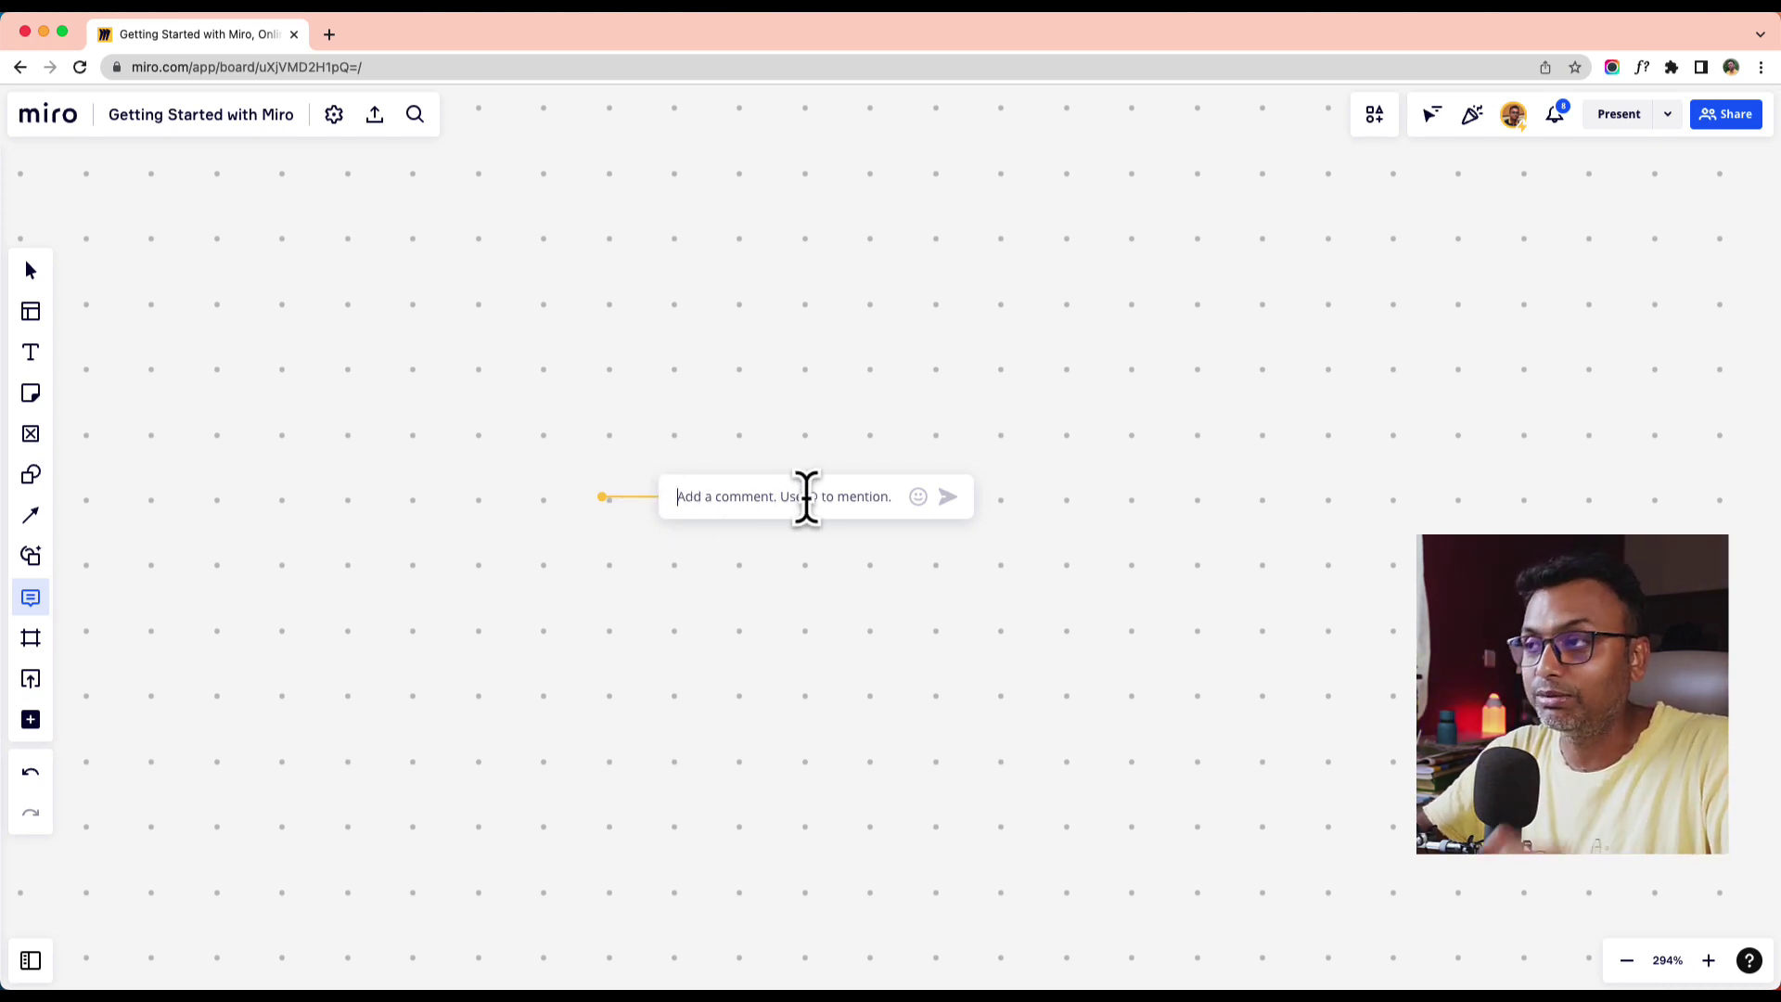
{"action": "key", "text": "Escape"}
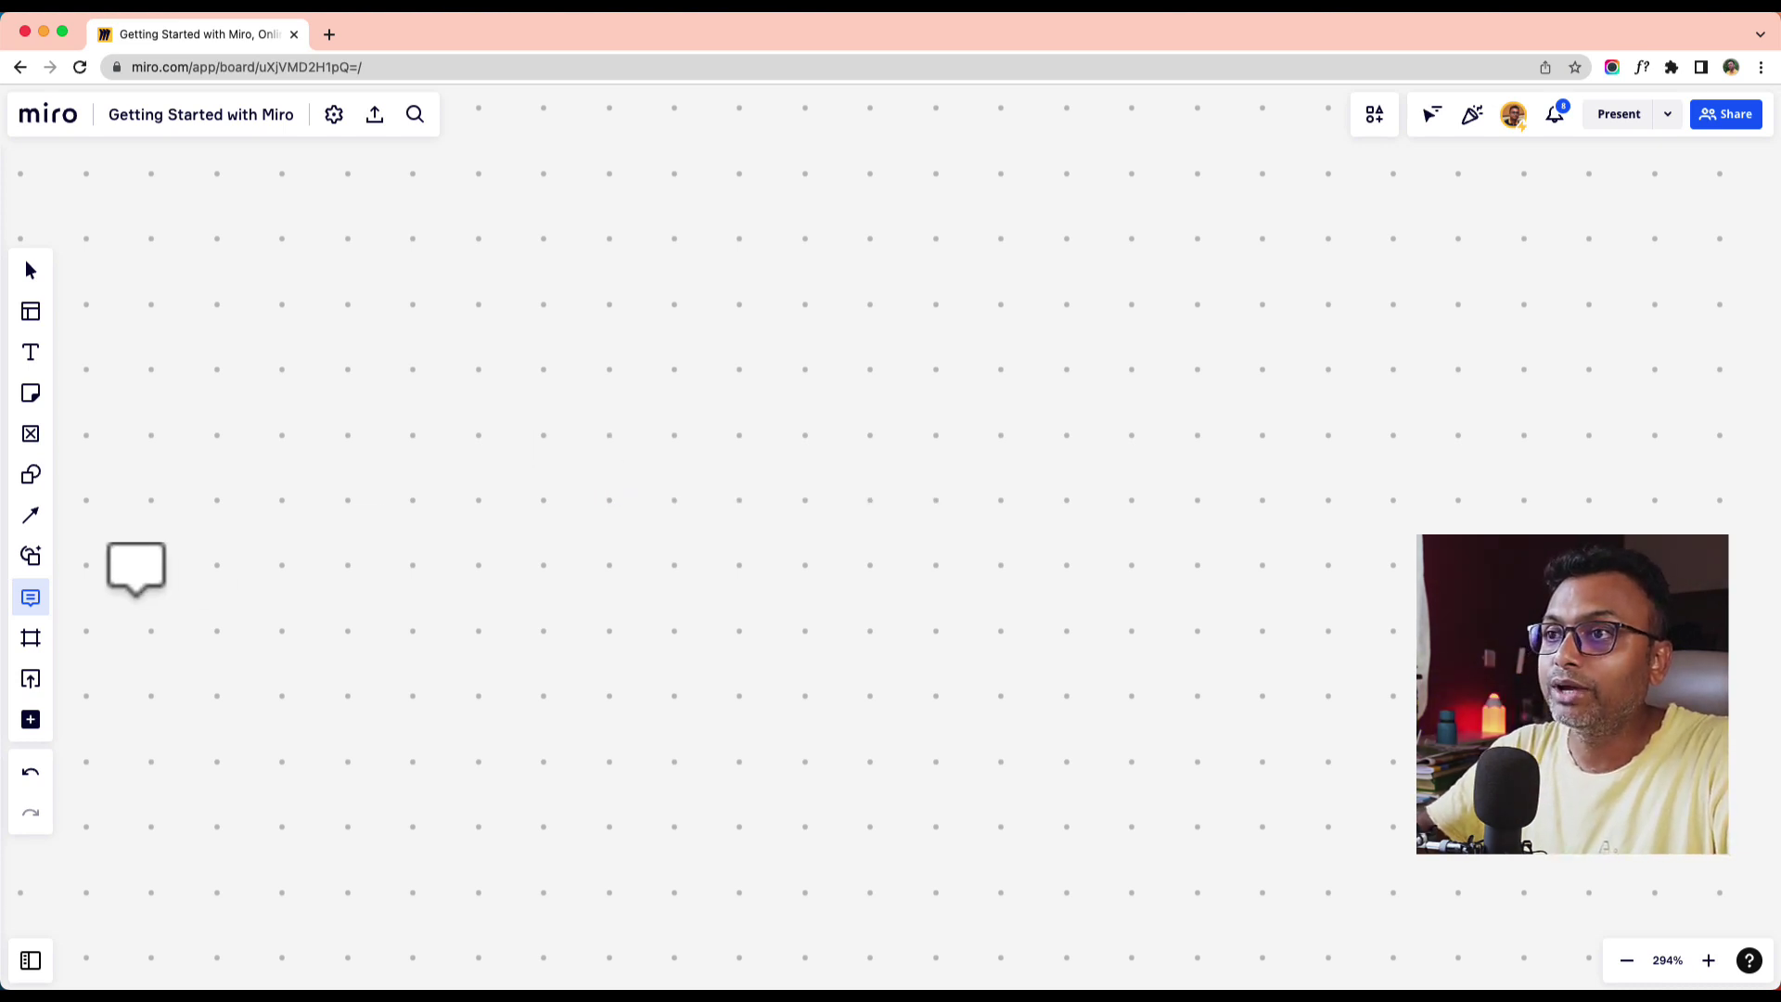
- Examine the frame presets and the sources from which files can be uploaded to the board
{"action": "left_click", "coordinate": [42, 649]}
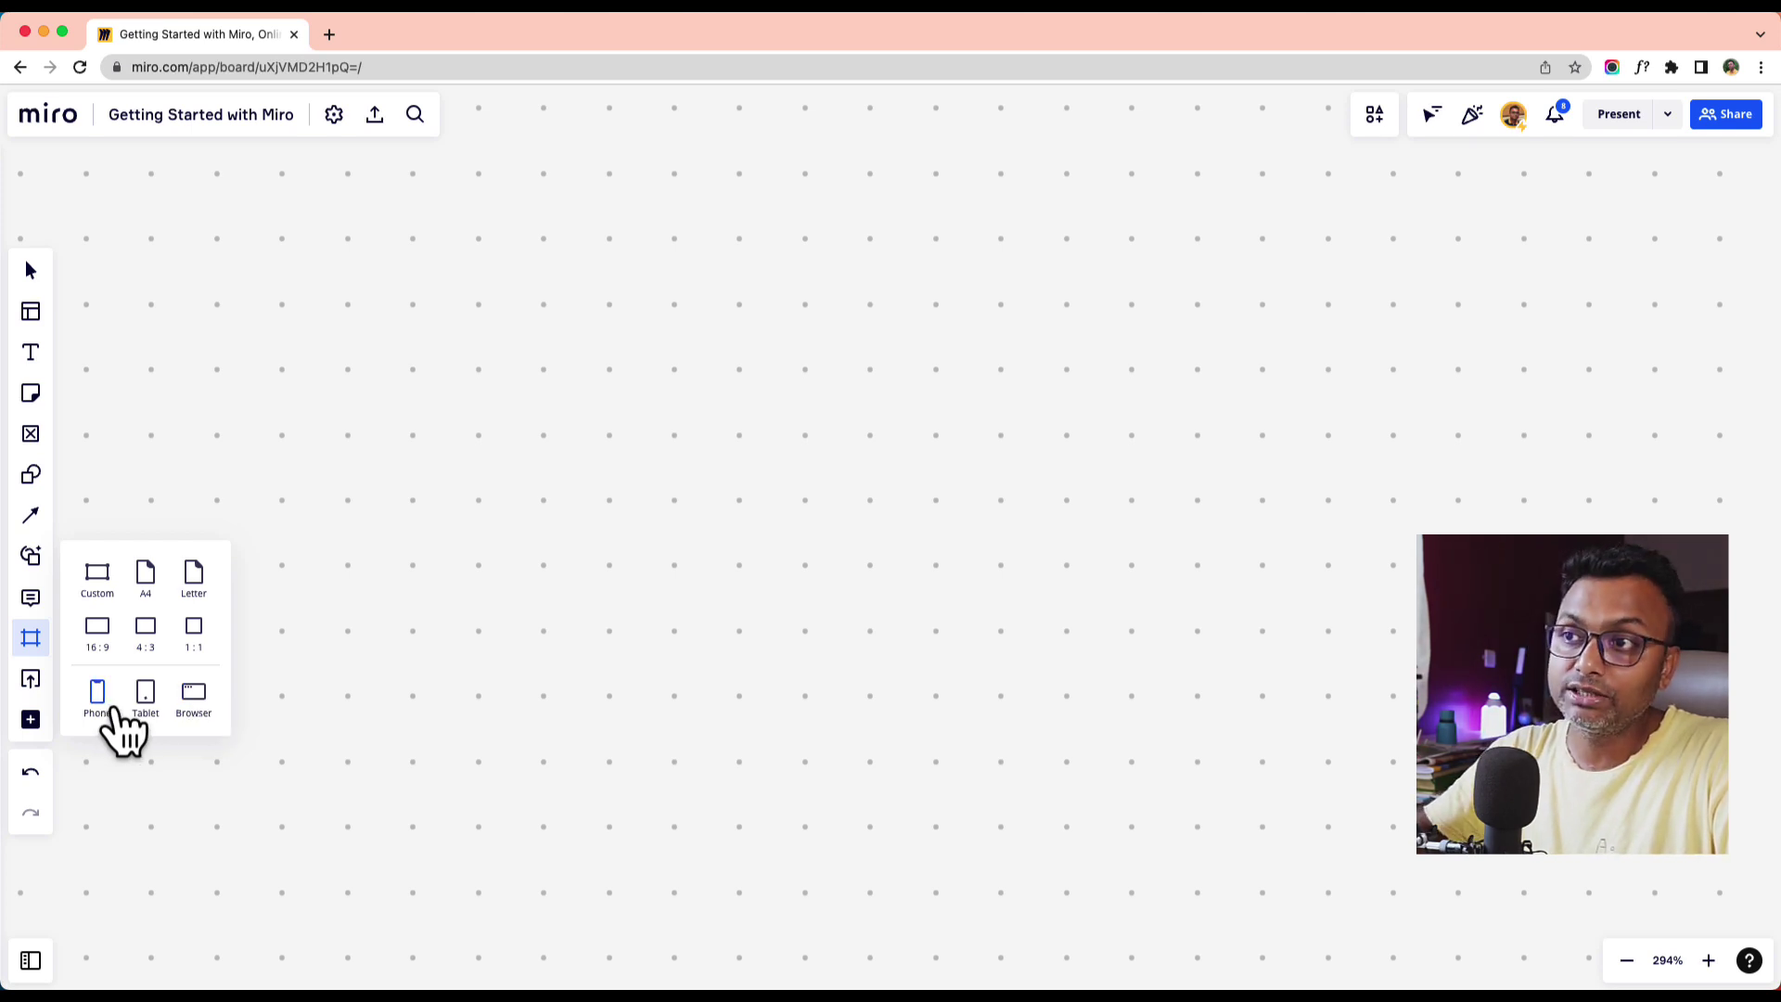
{"action": "left_click", "coordinate": [31, 678]}
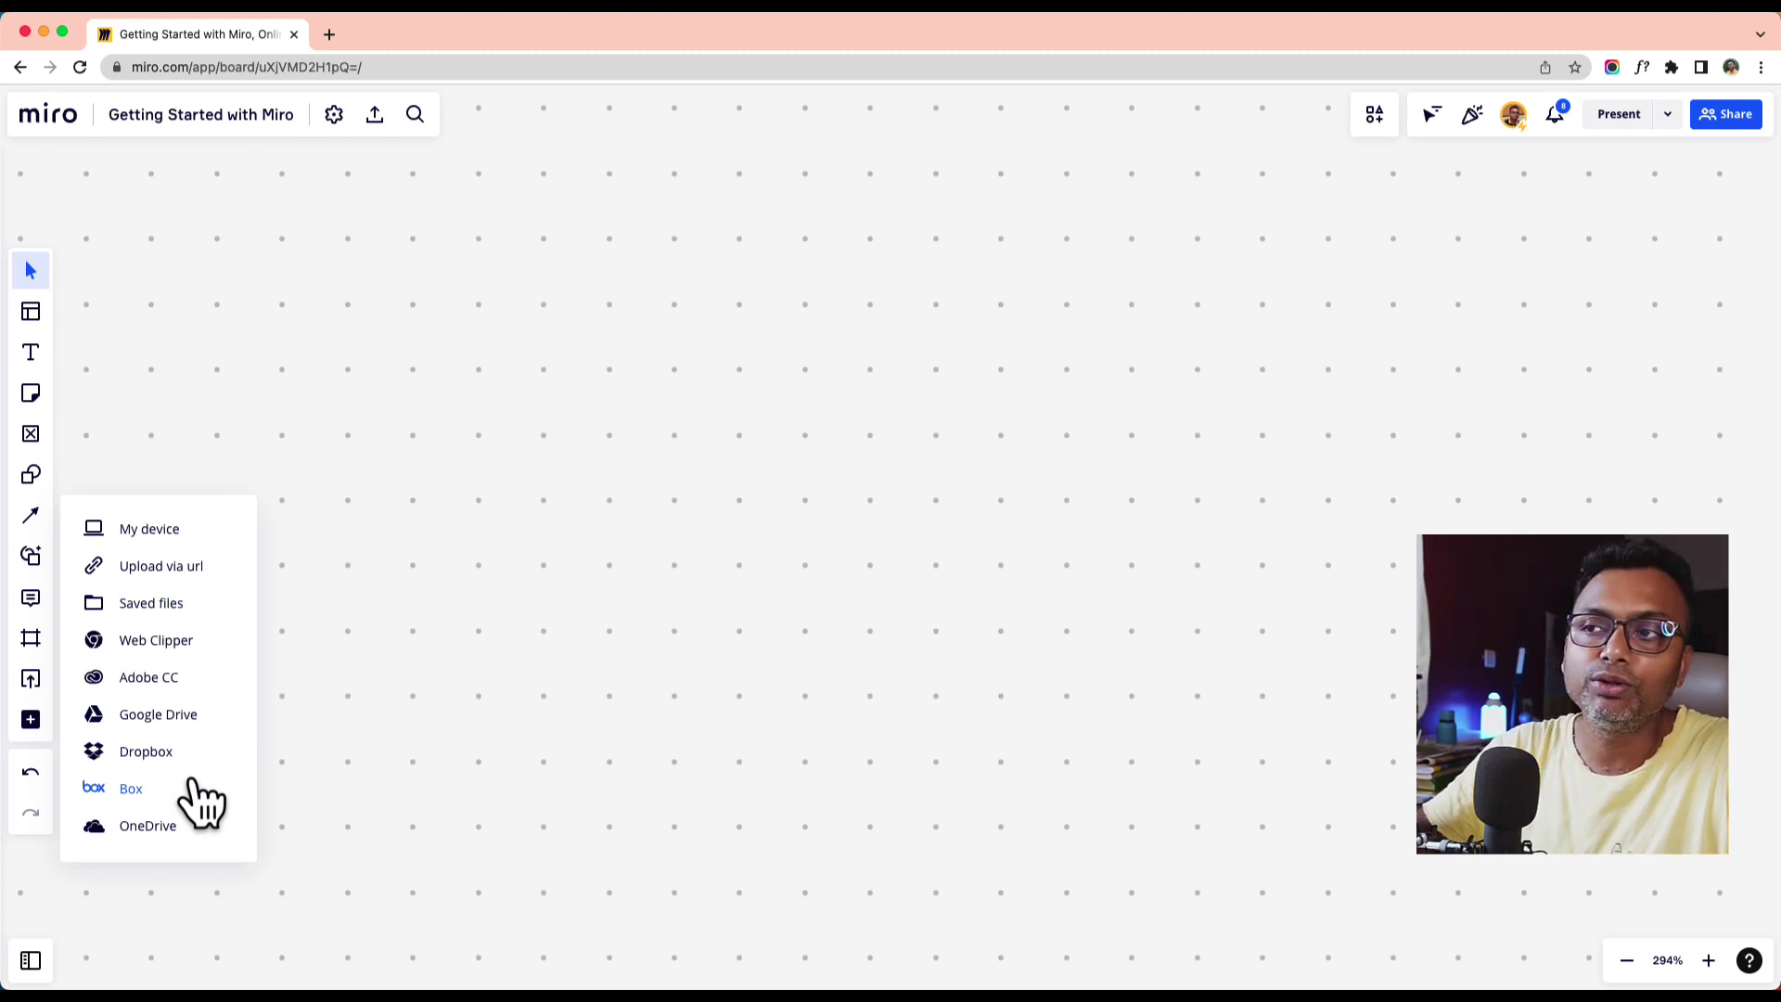
- Open the IconFinder app from the additional apps and search it for "home" icons
{"action": "left_click", "coordinate": [16, 738]}
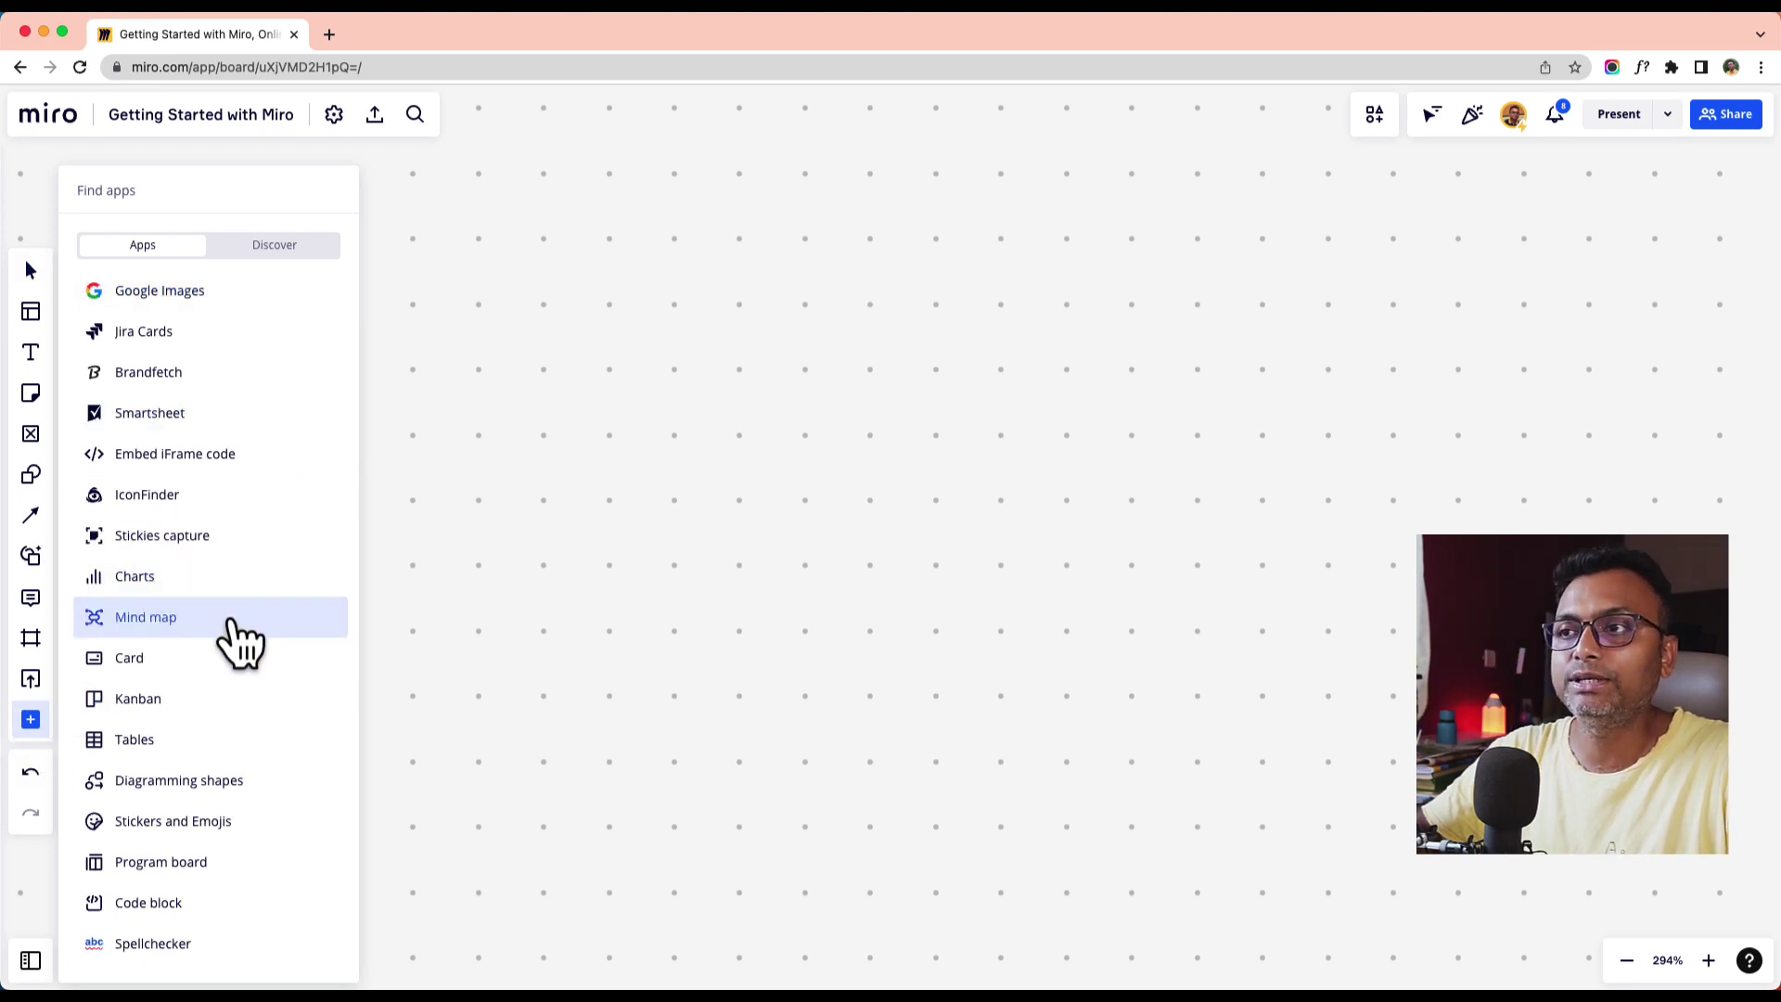
{"action": "left_click", "coordinate": [210, 508]}
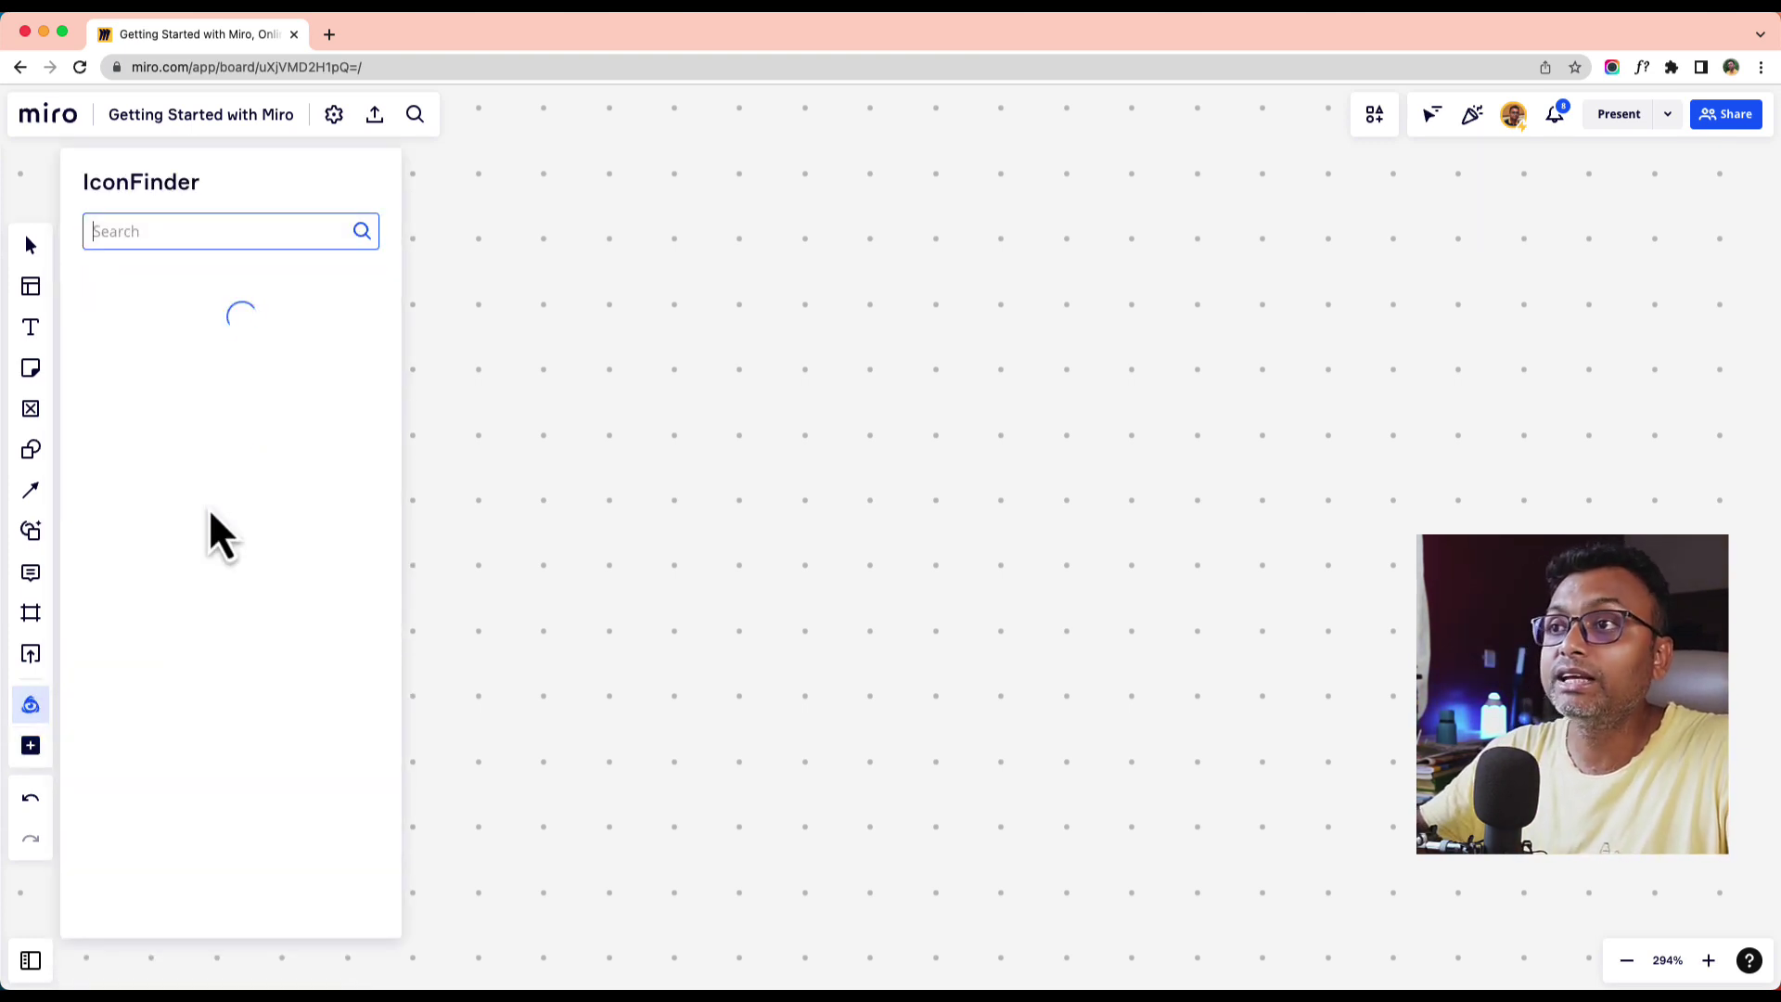
{"action": "type", "text": "home"}
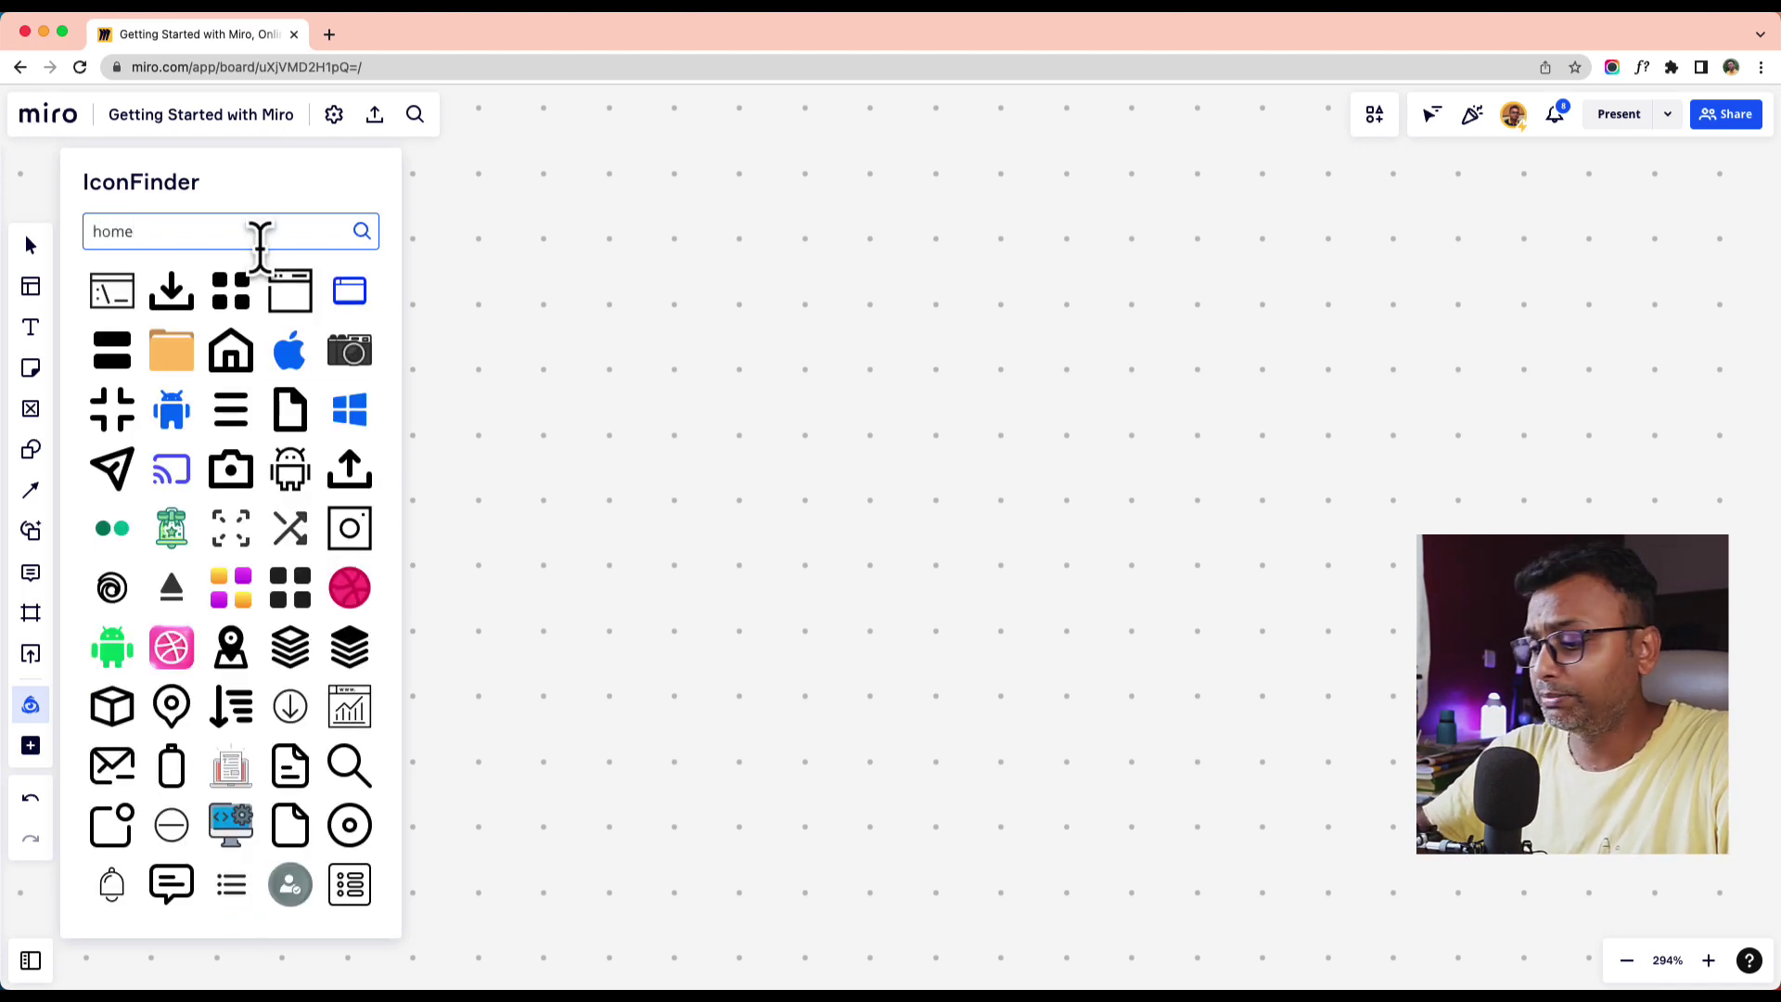
{"action": "key", "text": "Return"}
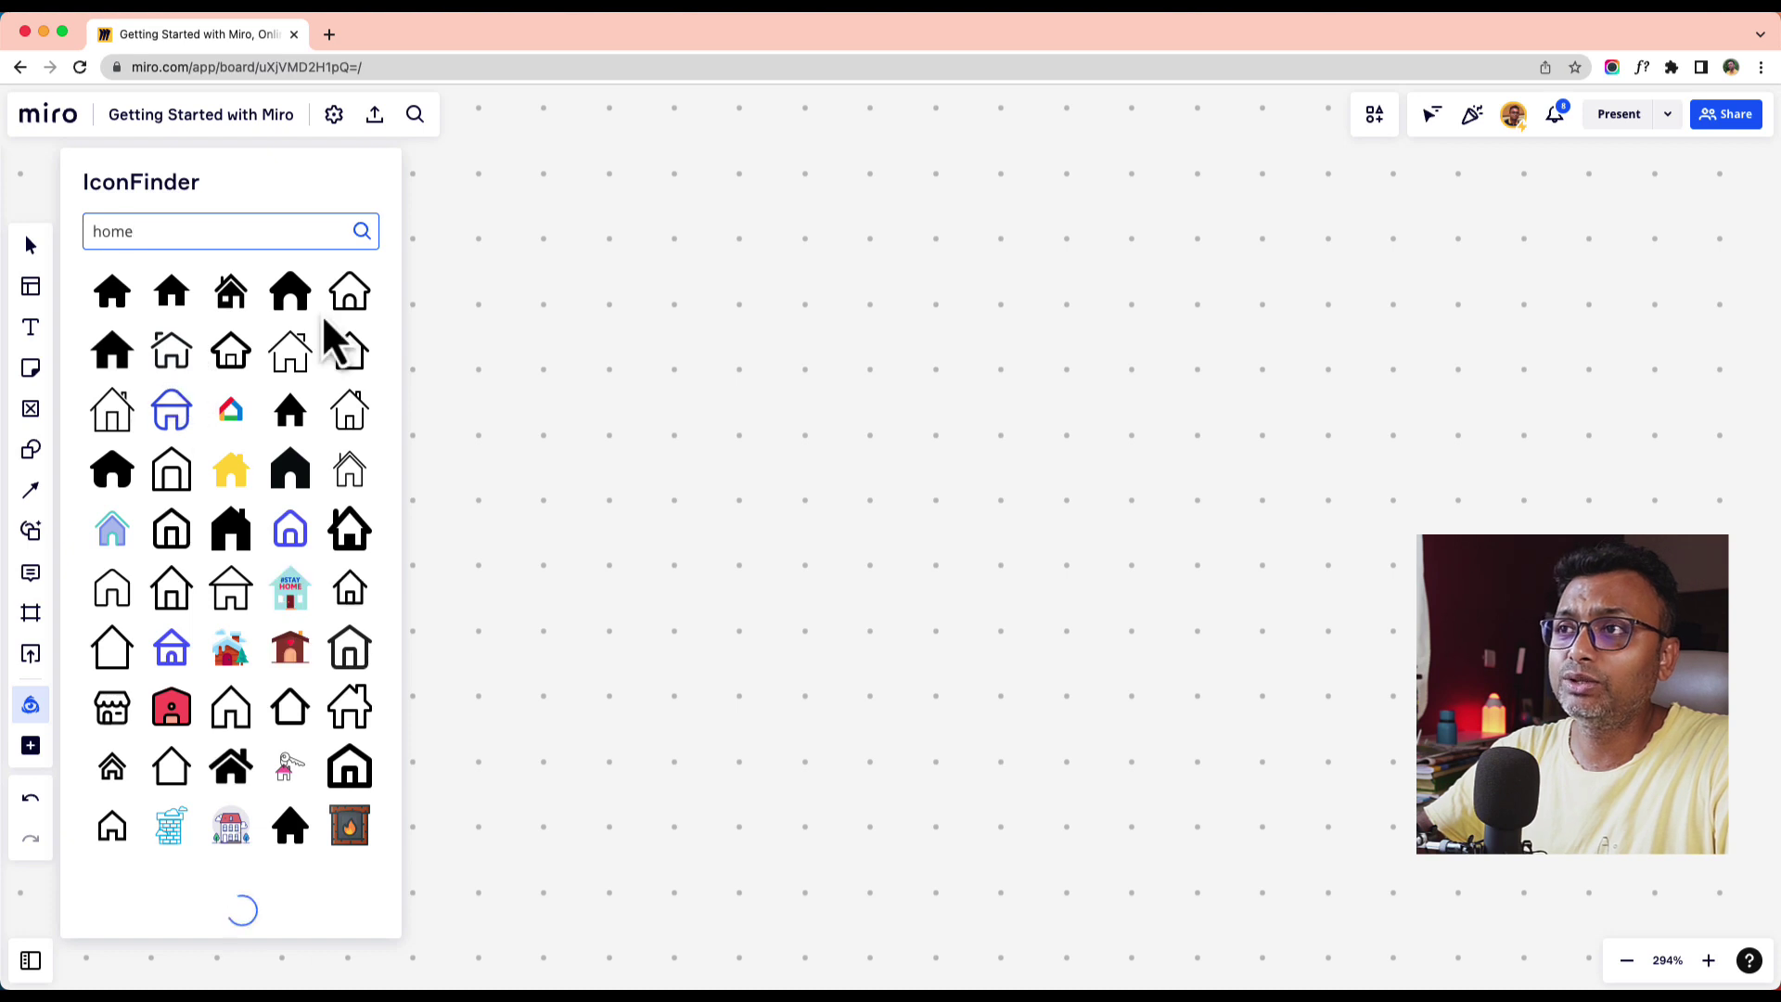
- Place two copies of the outlined home icon with the arched door on the board, and delete the second copy
{"action": "left_click_drag", "start_coordinate": [350, 295], "coordinate": [656, 413]}
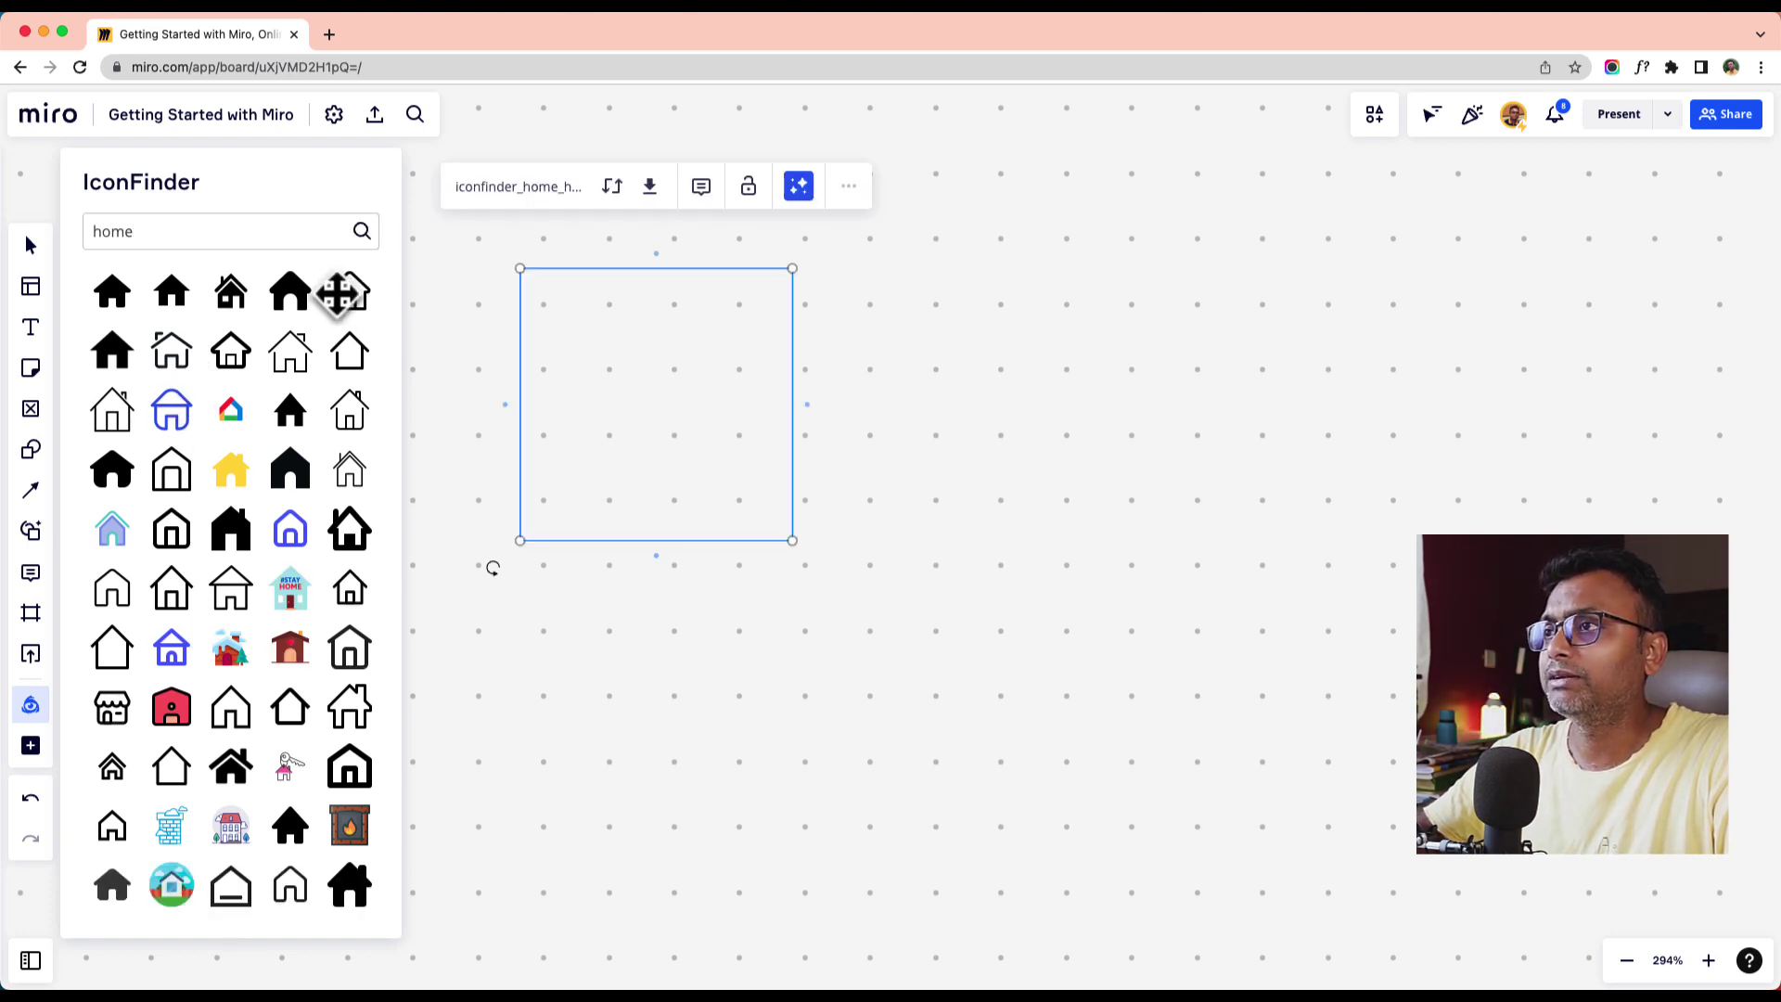
{"action": "left_click_drag", "start_coordinate": [339, 295], "coordinate": [698, 709]}
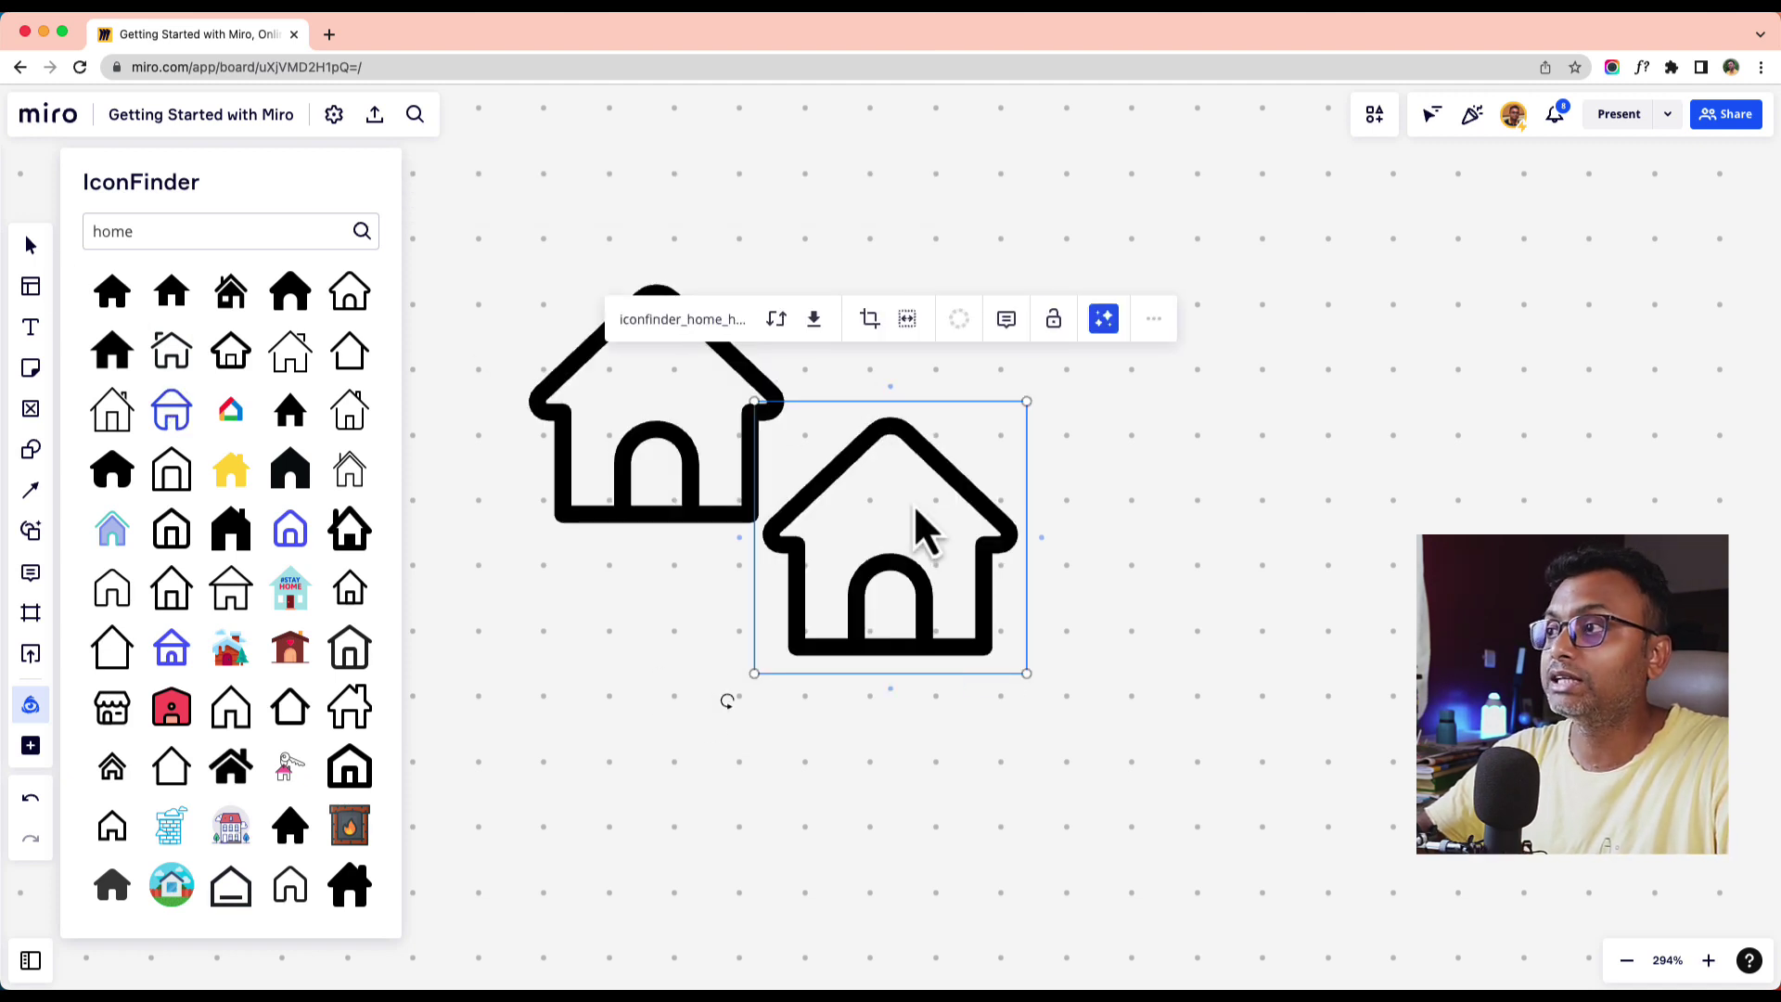
{"action": "key", "text": "v"}
{"action": "key", "text": "Delete"}
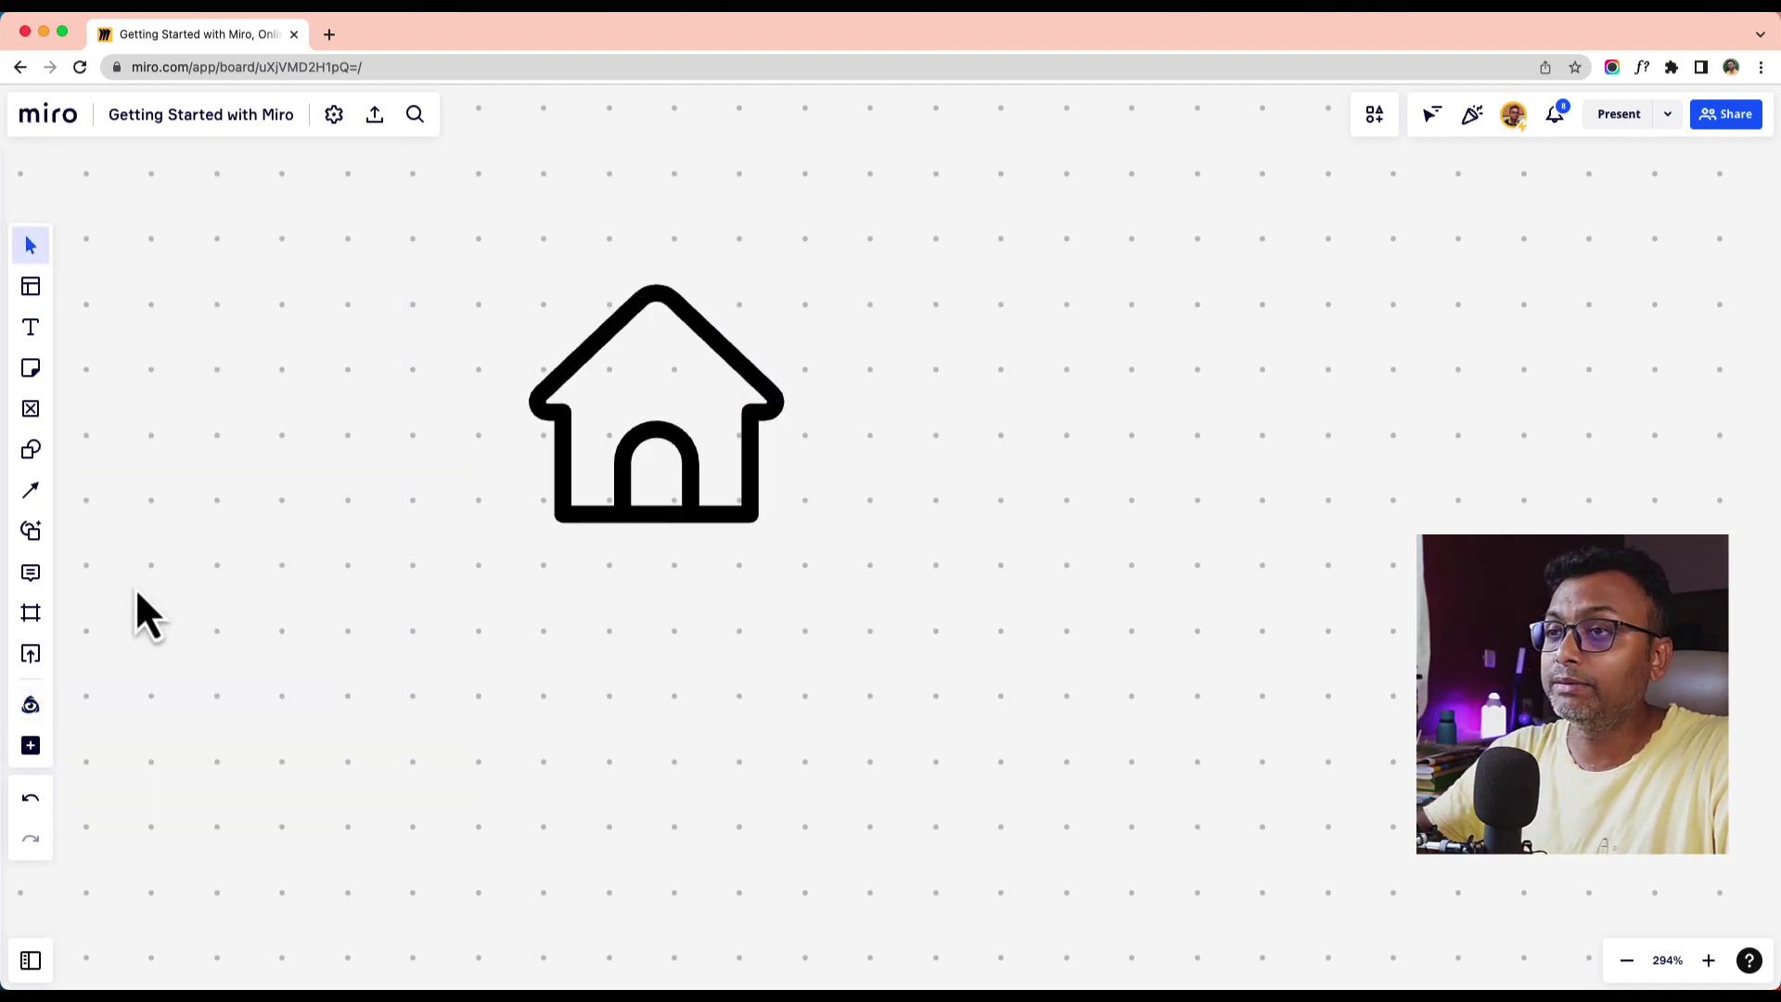
- Browse the discoverable apps and the Miro Marketplace's collections and categories, and return to the board
{"action": "left_click", "coordinate": [31, 747]}
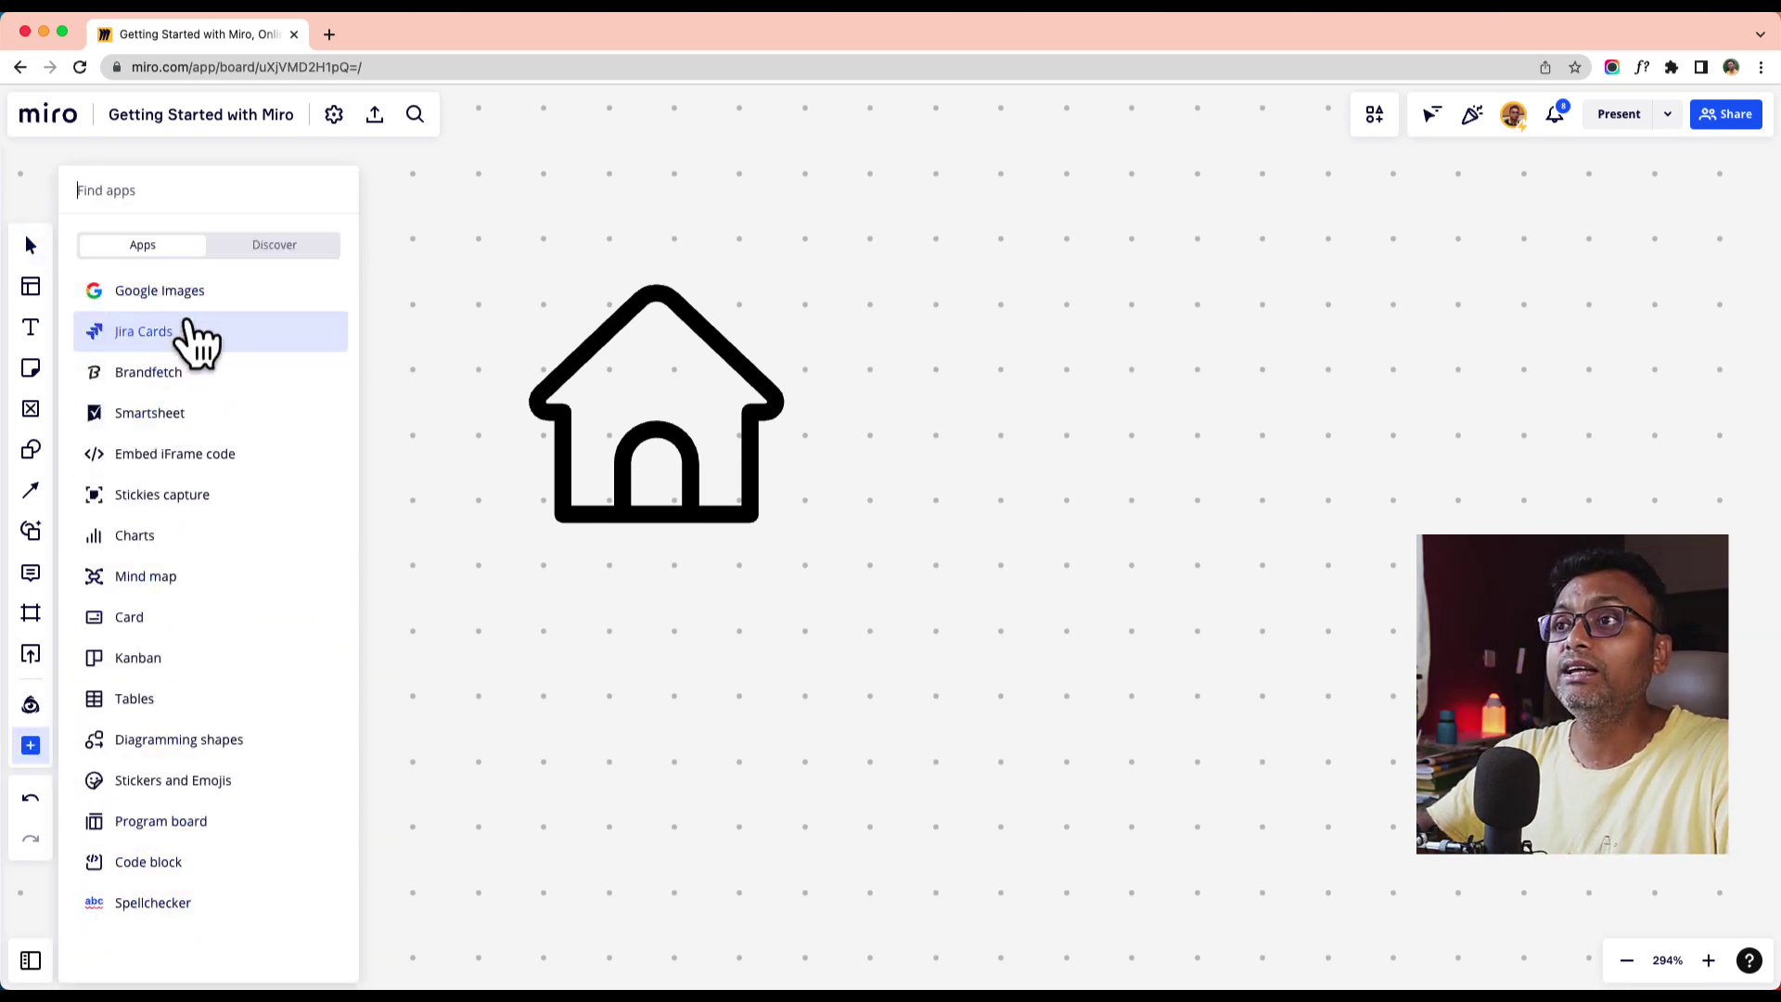
{"action": "left_click", "coordinate": [287, 248]}
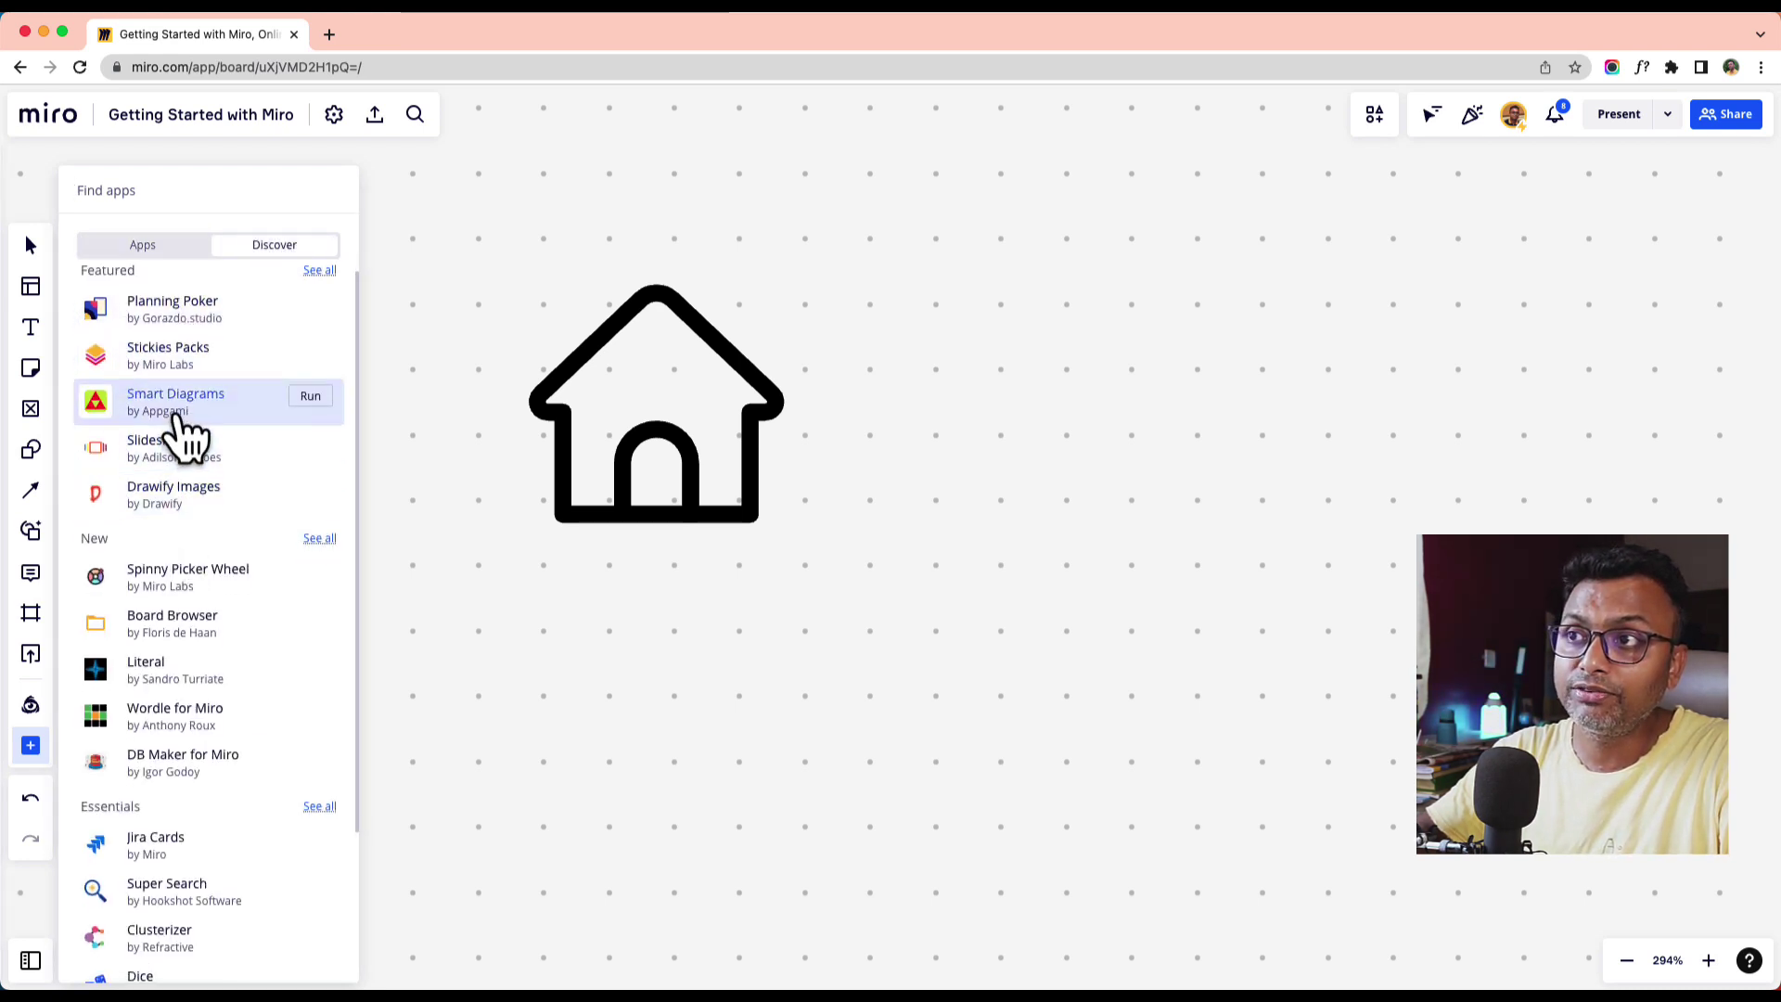
{"action": "scroll", "coordinate": [167, 557], "scroll_direction": "down", "scroll_amount": 3}
{"action": "scroll", "coordinate": [163, 564], "scroll_direction": "down", "scroll_amount": 1}
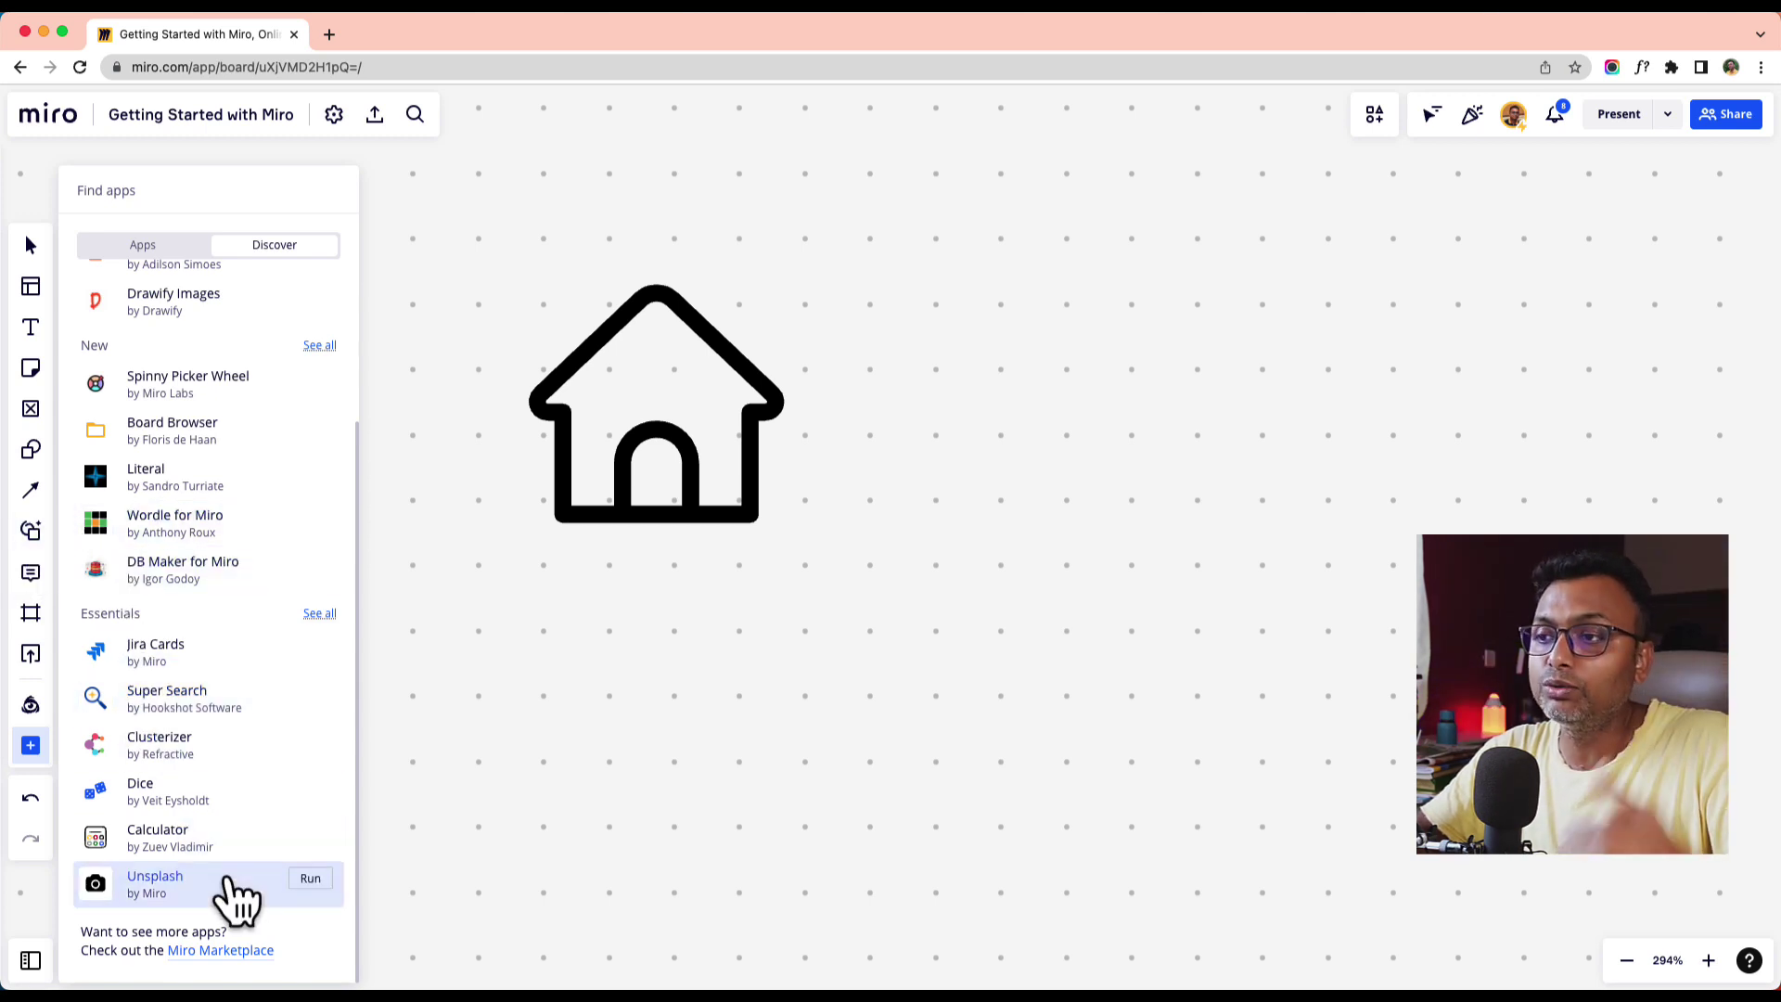
{"action": "left_click", "coordinate": [233, 955]}
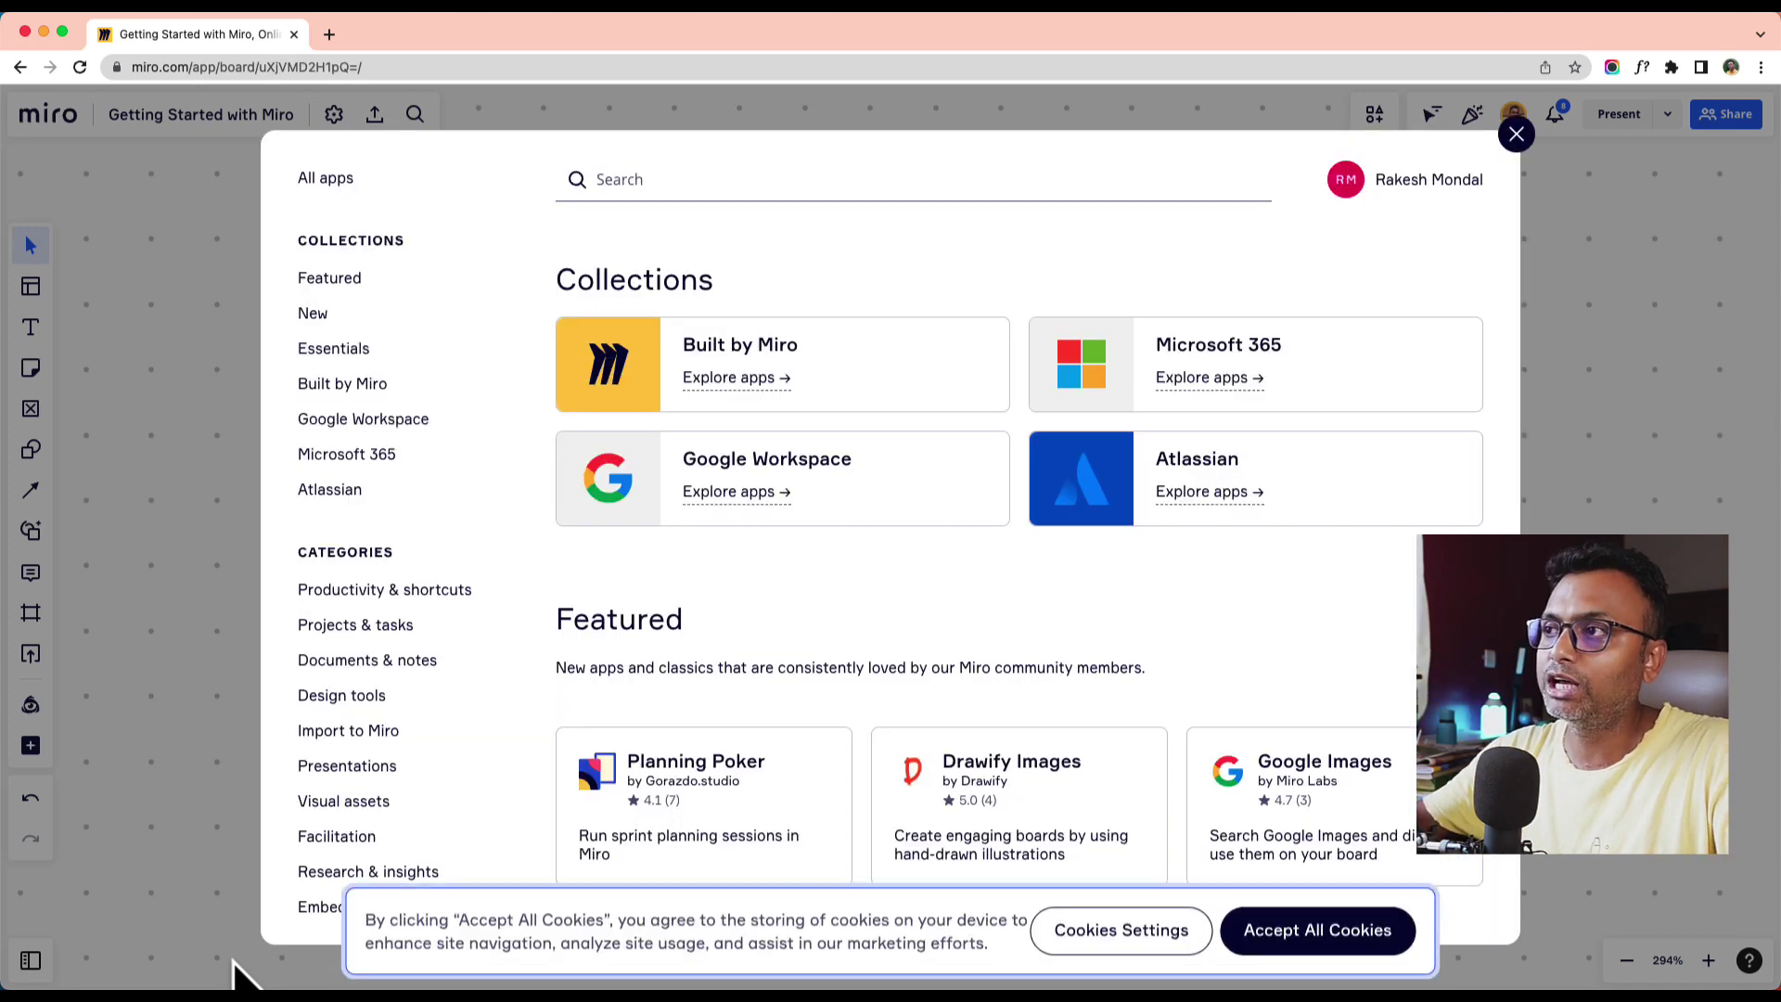
{"action": "scroll", "coordinate": [352, 338], "scroll_direction": "down", "scroll_amount": 10}
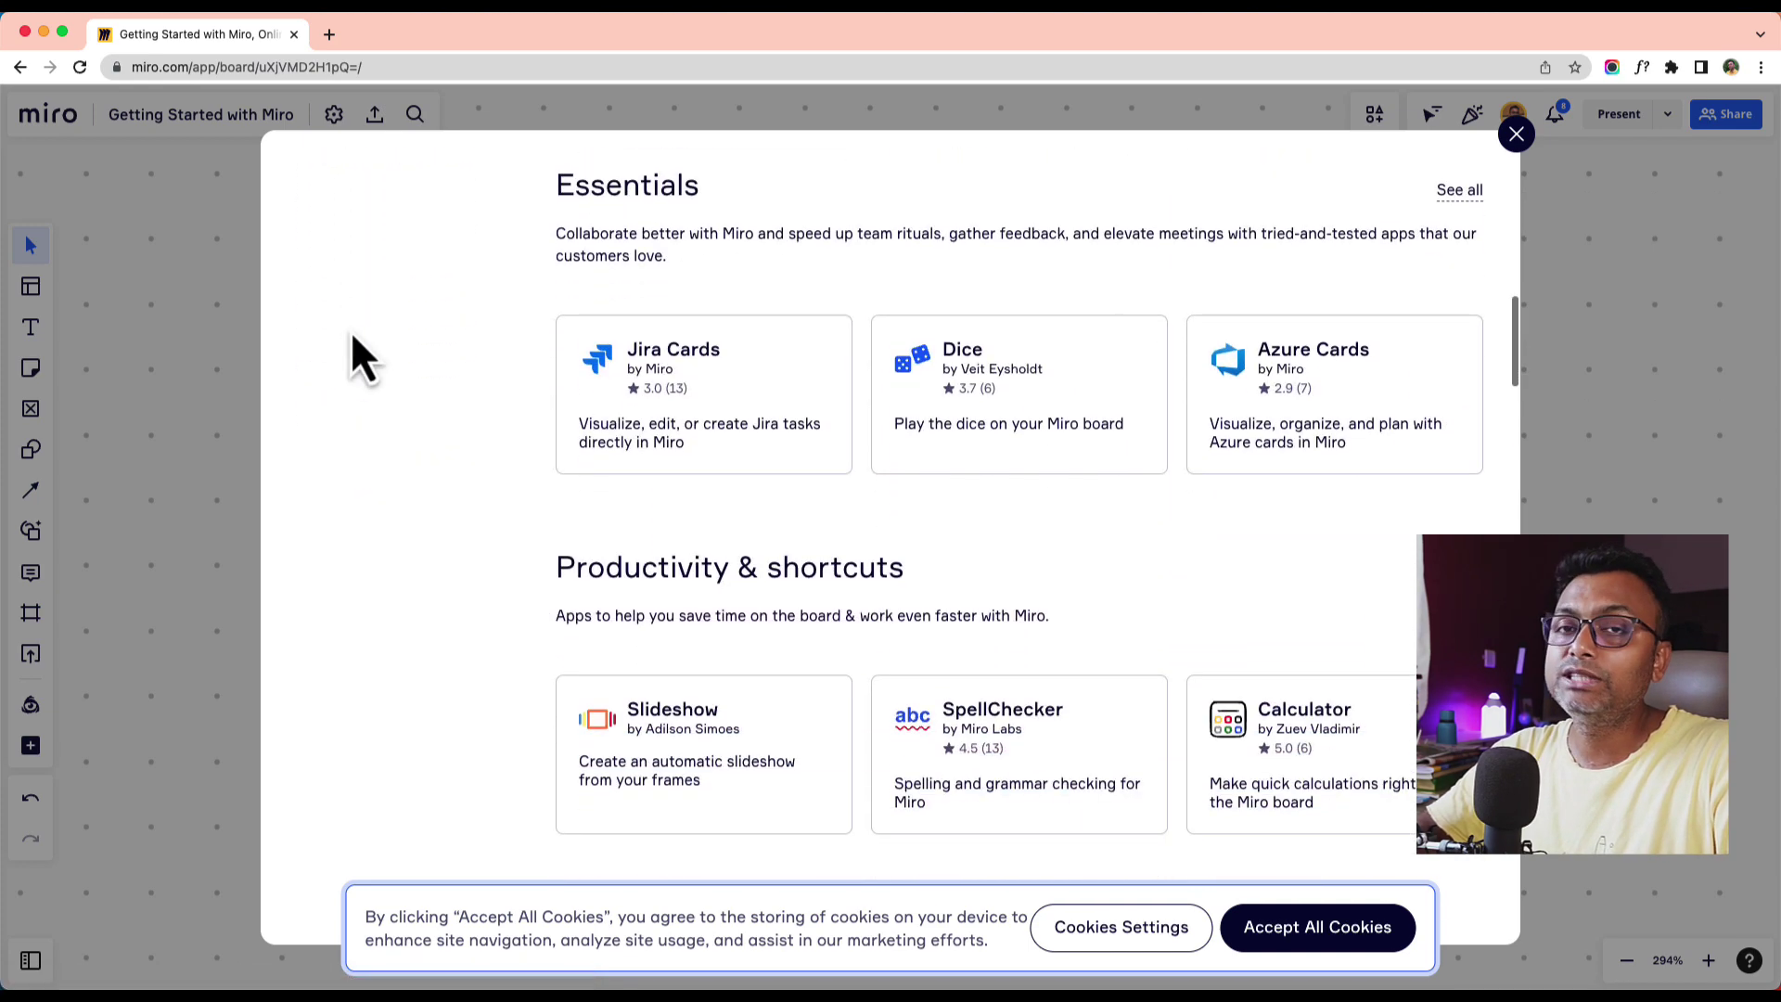
{"action": "scroll", "coordinate": [352, 336], "scroll_direction": "up", "scroll_amount": 10}
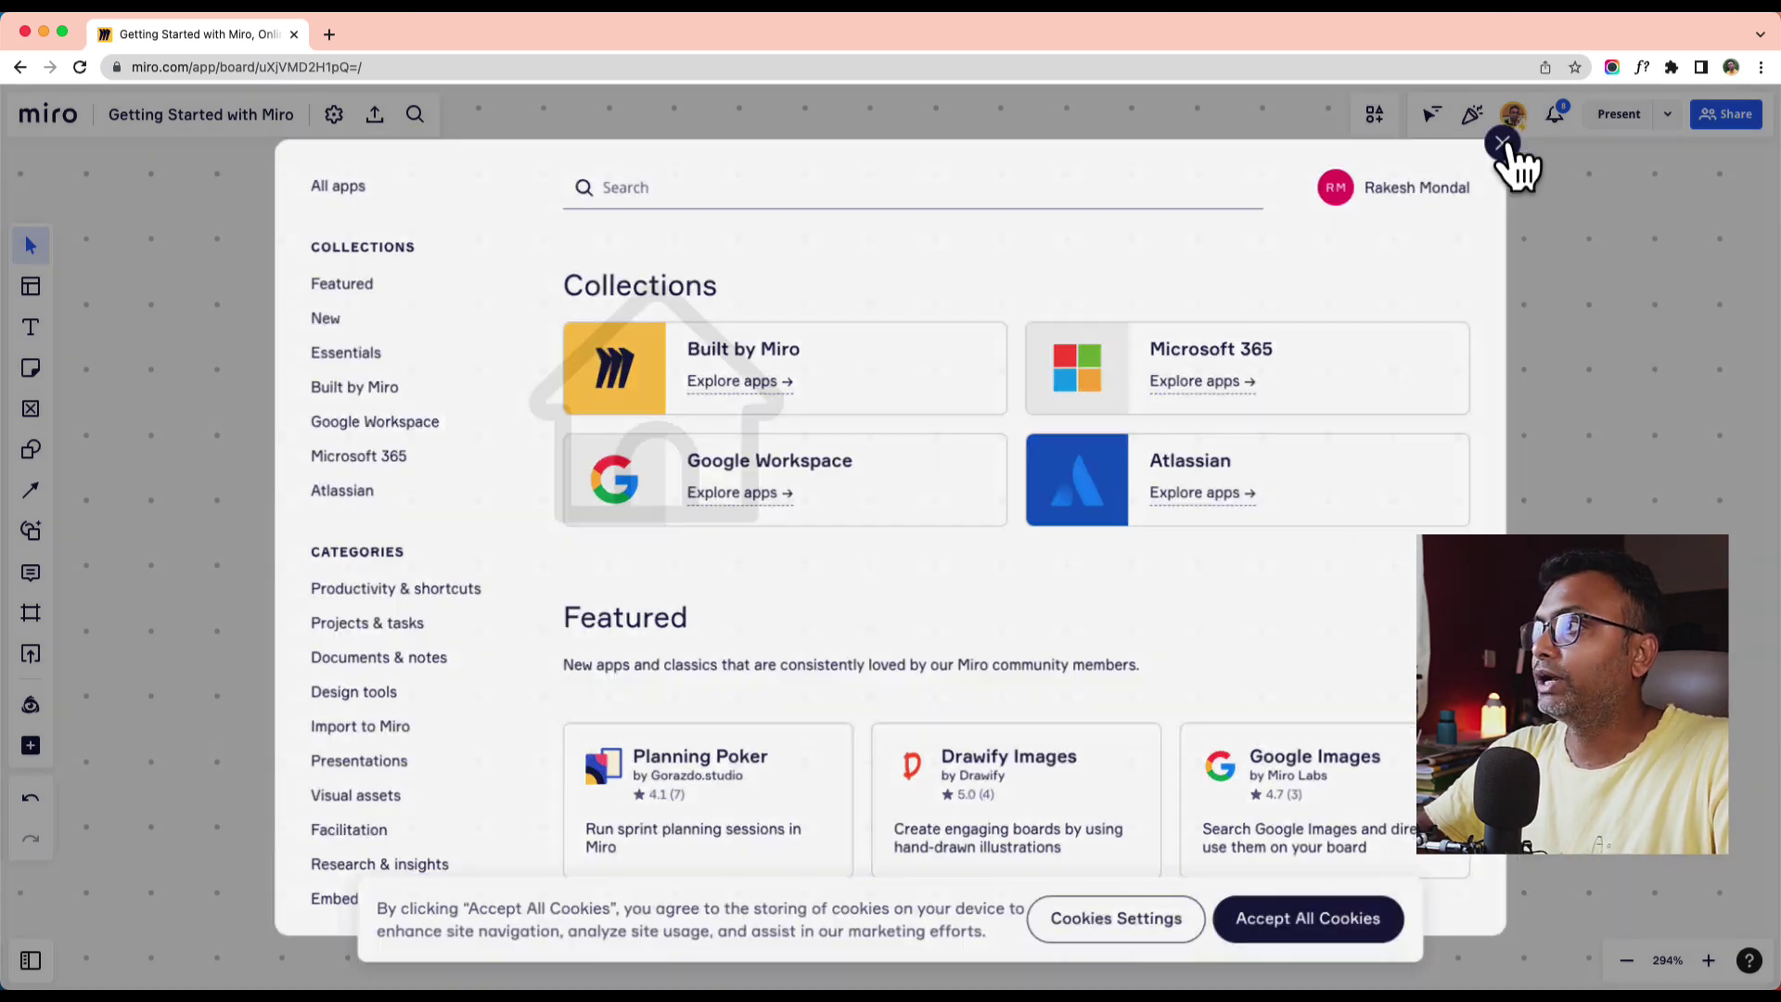
{"action": "left_click", "coordinate": [1516, 134]}
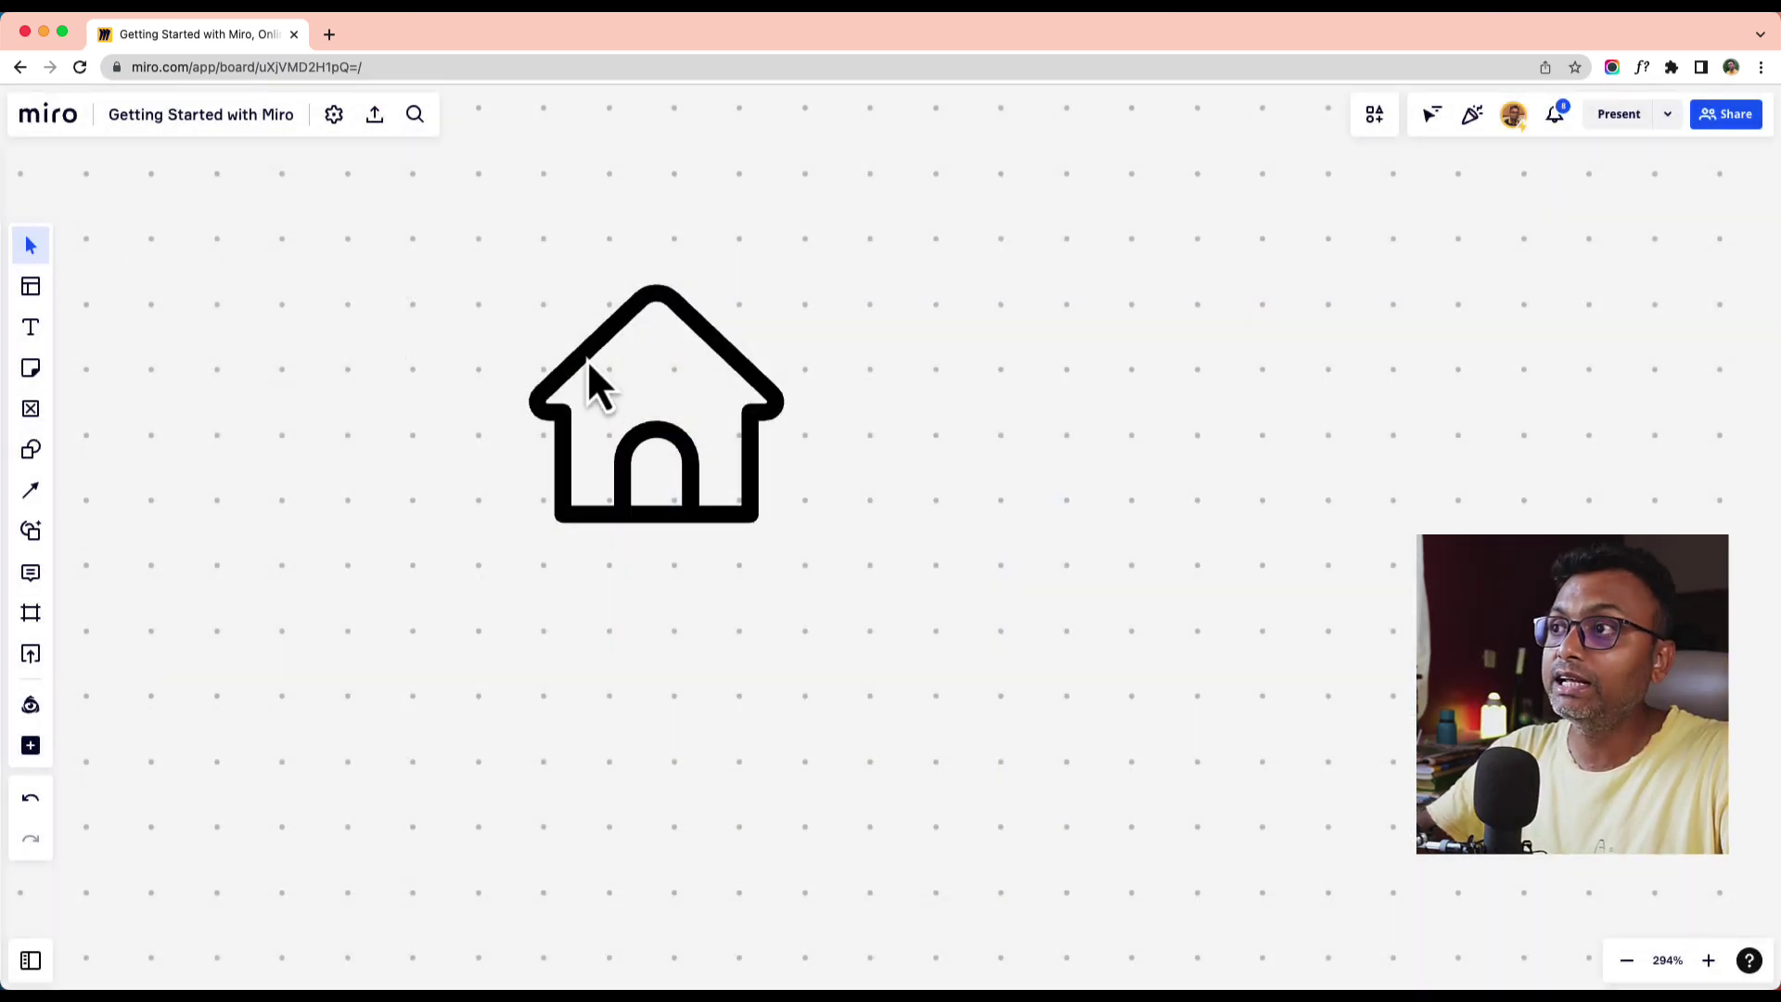
- Select all content on the board and delete it
{"action": "key", "text": "ctrl+a"}
{"action": "key", "text": "Delete"}
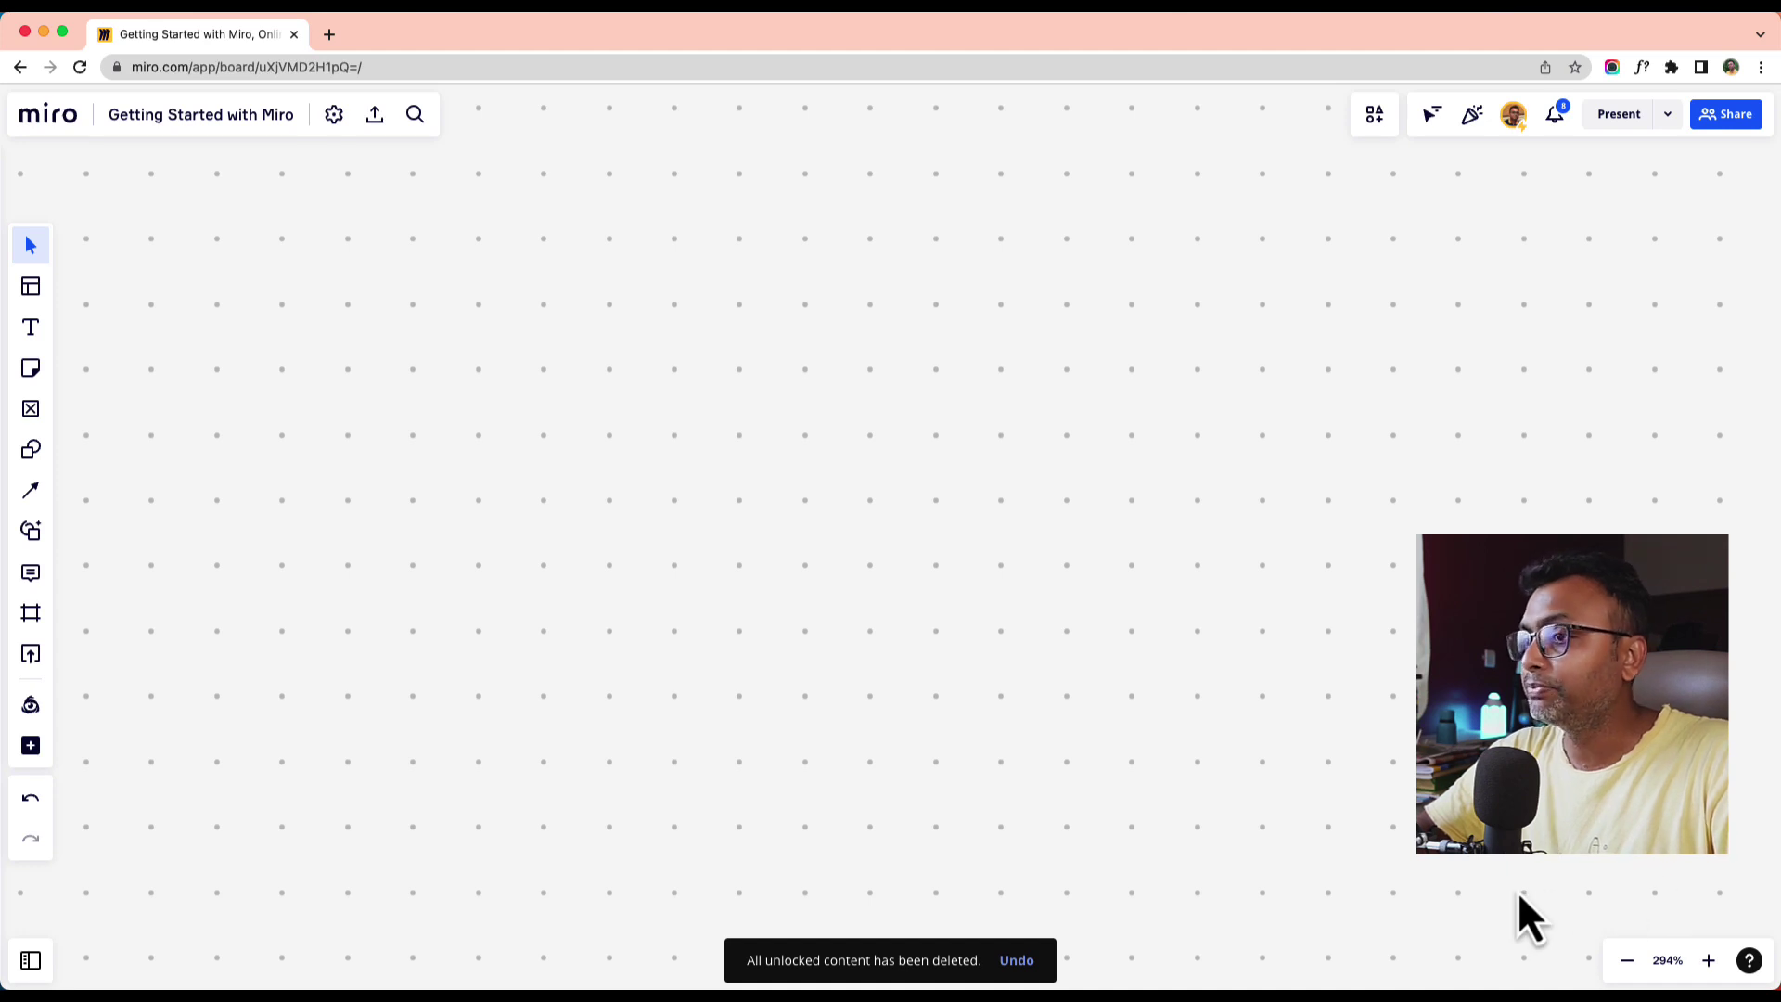
- Review the board's Frames, Activities and Comments sections
{"action": "left_click", "coordinate": [31, 962]}
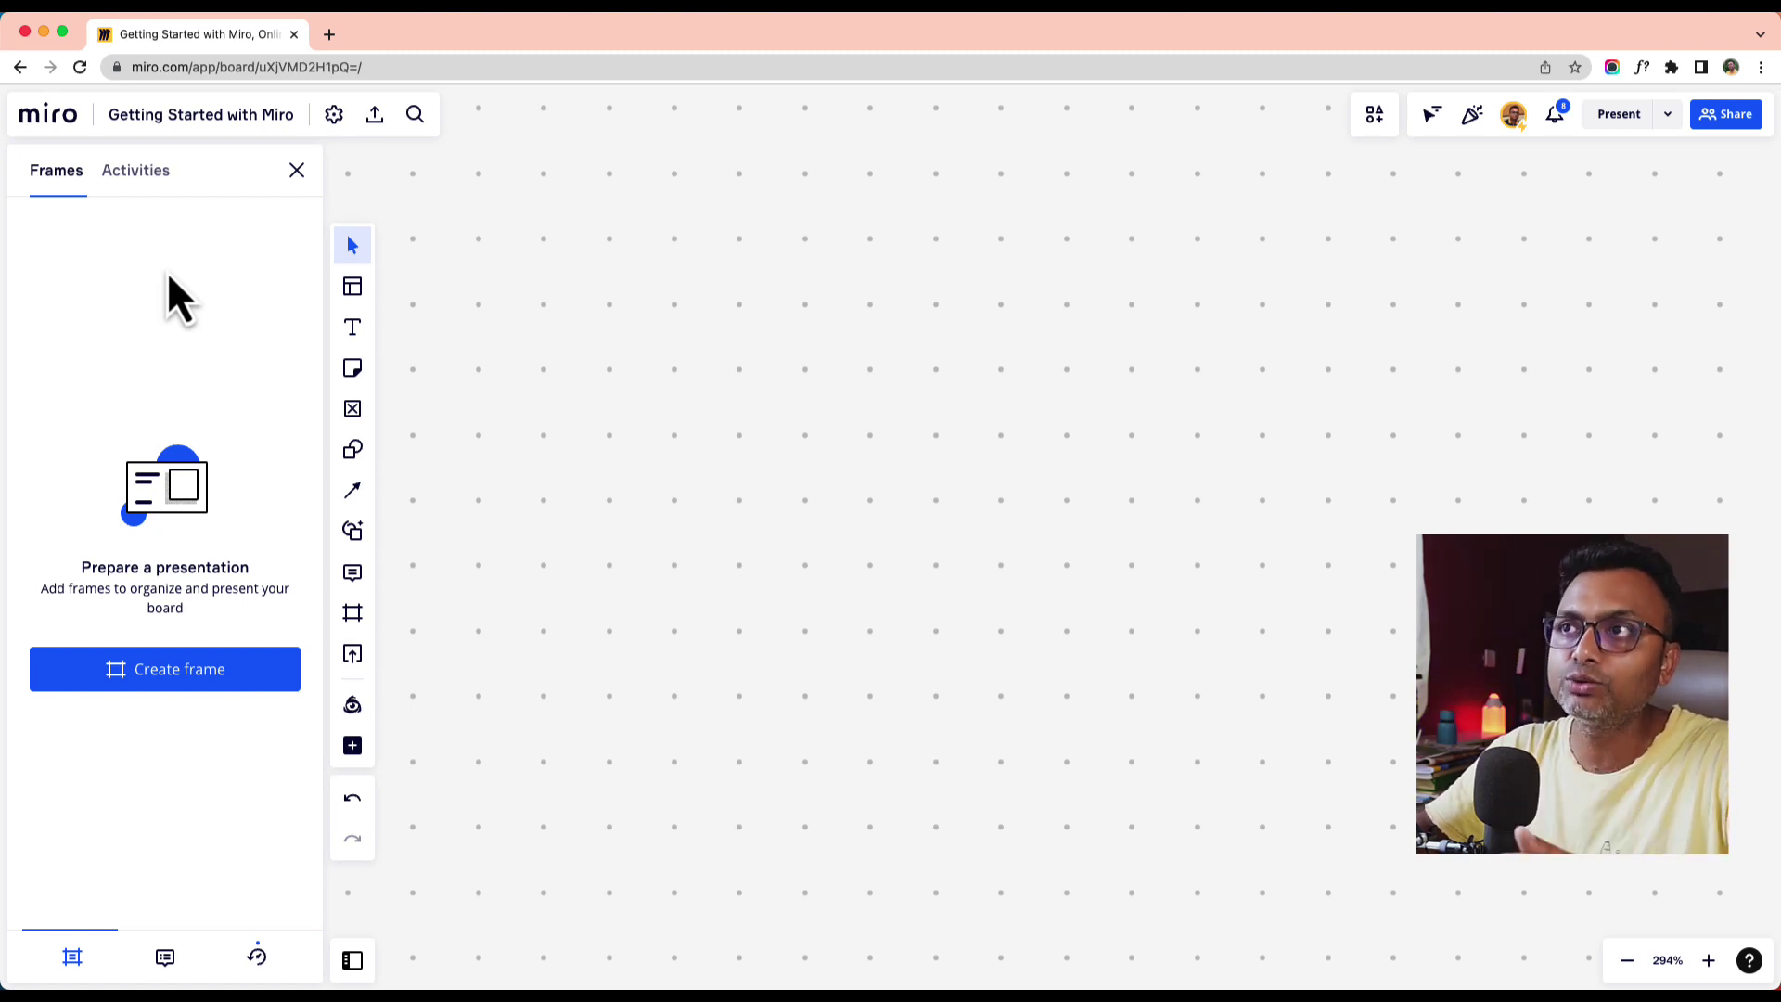
{"action": "left_click", "coordinate": [136, 171]}
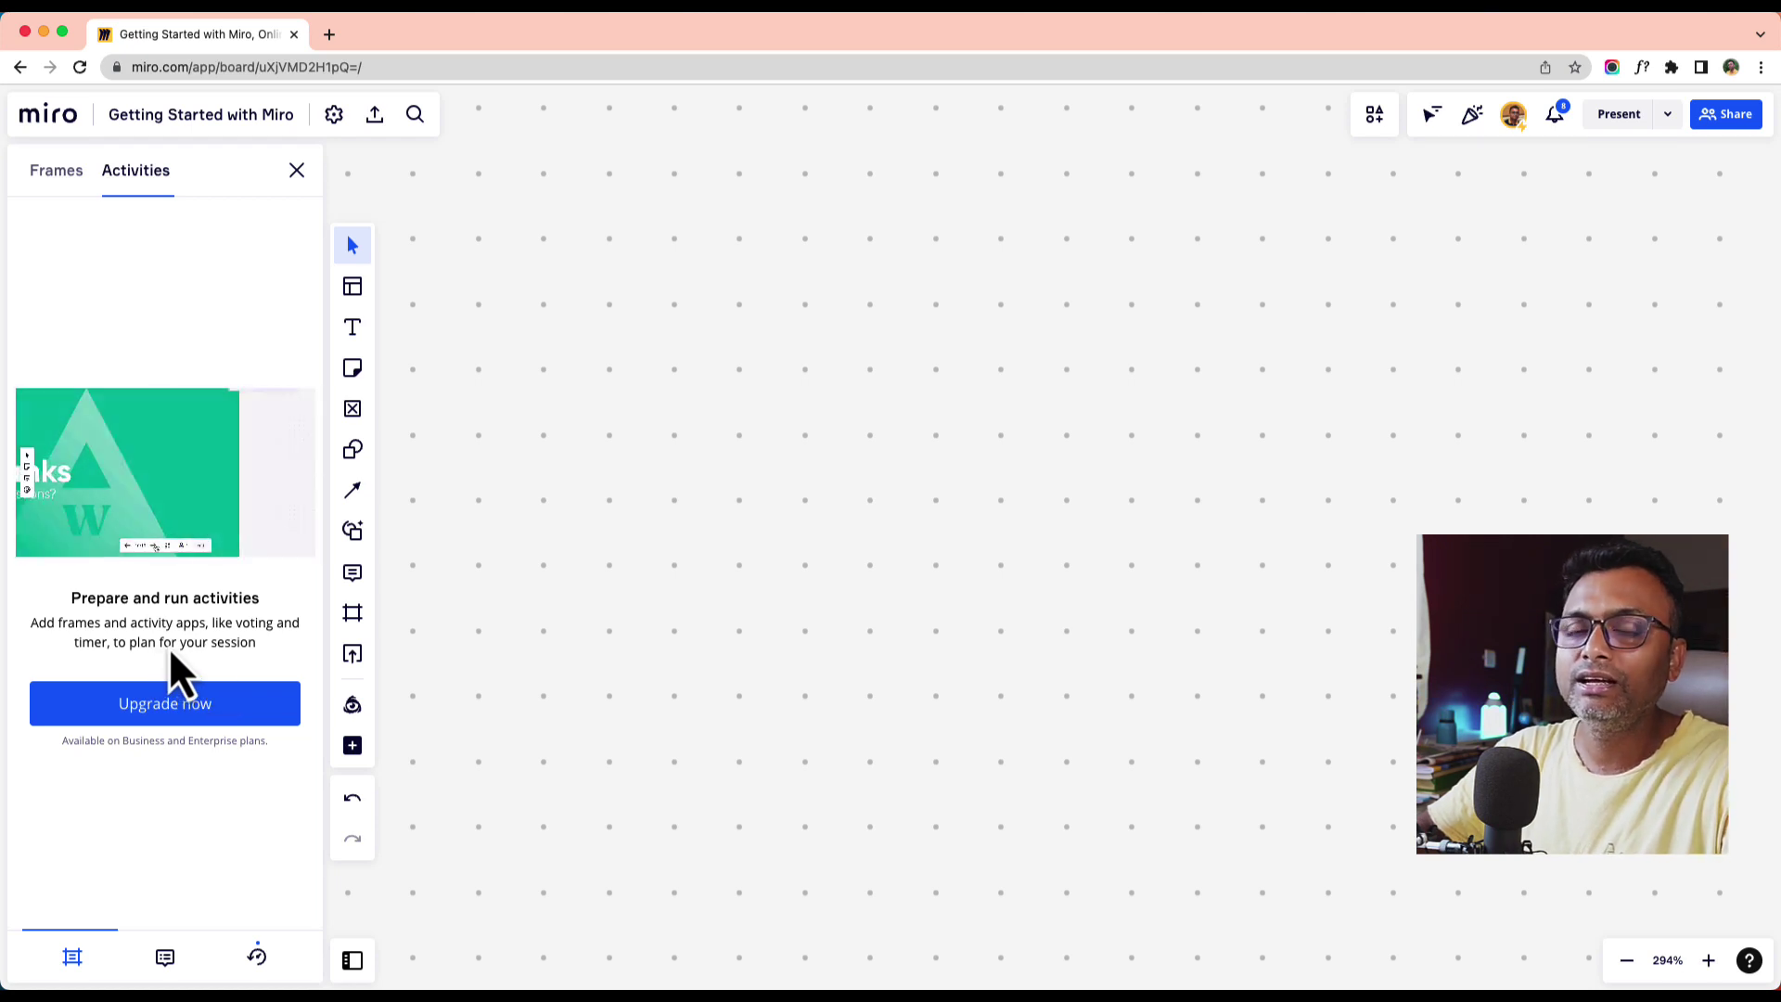
{"action": "mouse_move", "coordinate": [139, 571]}
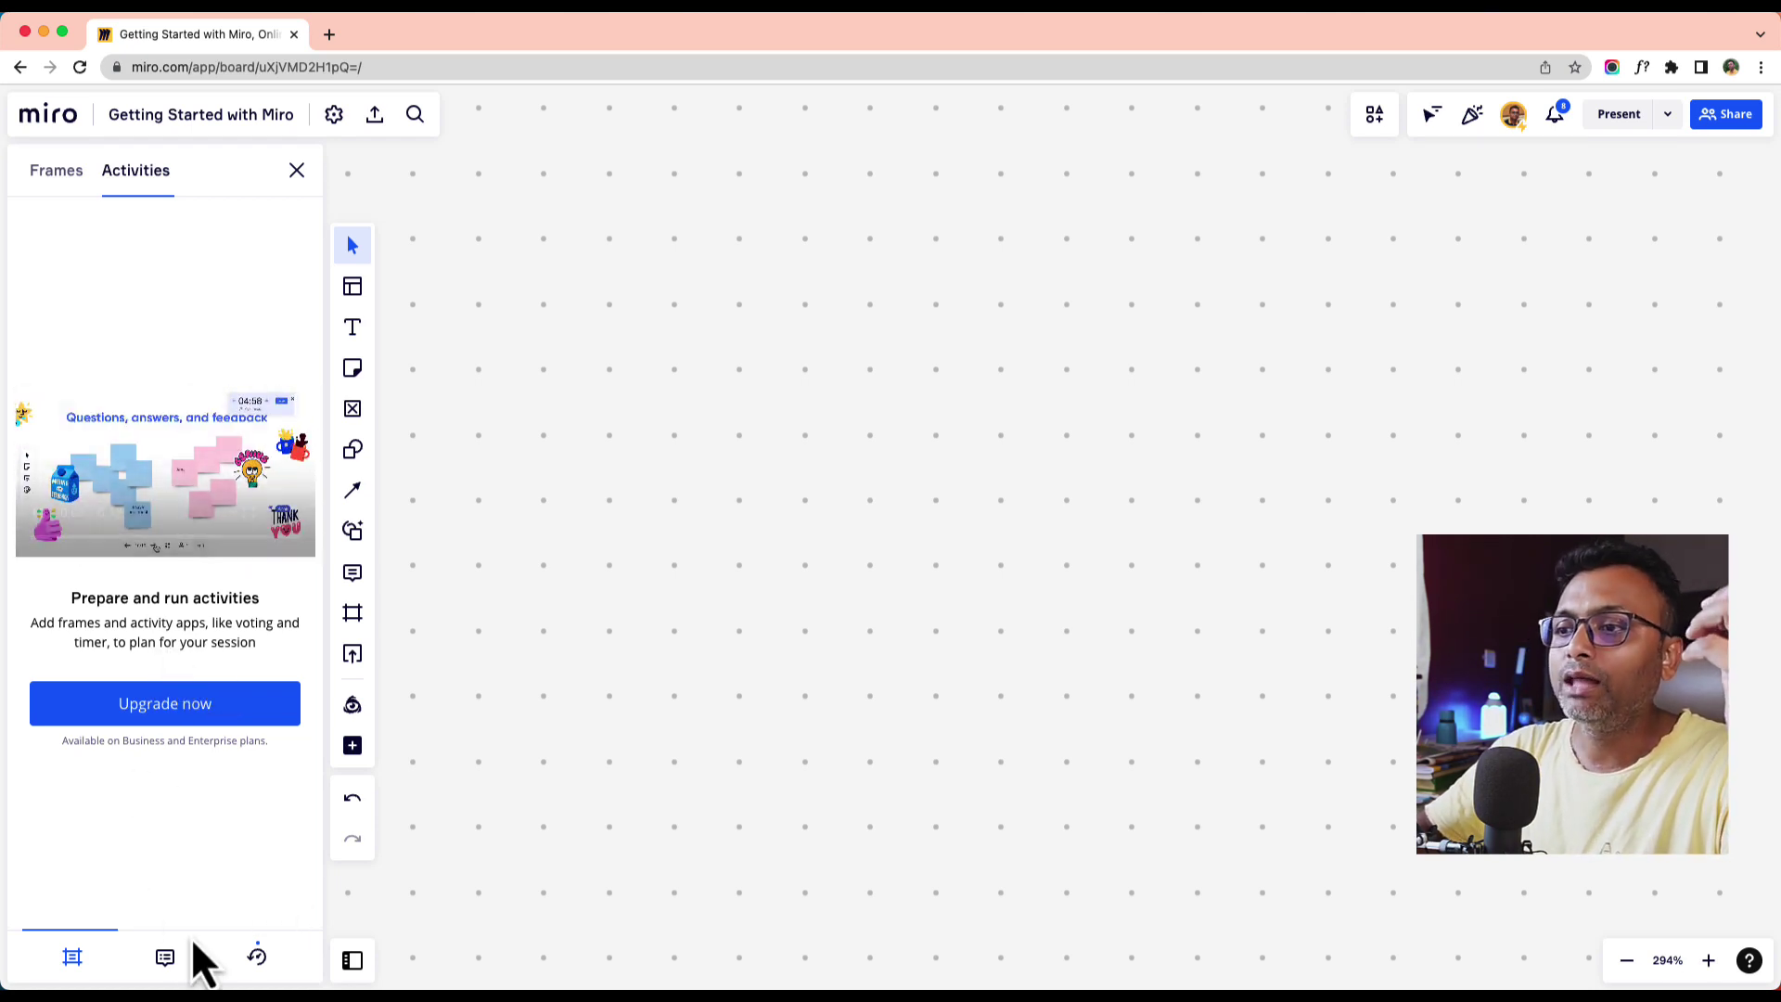
{"action": "left_click", "coordinate": [168, 960]}
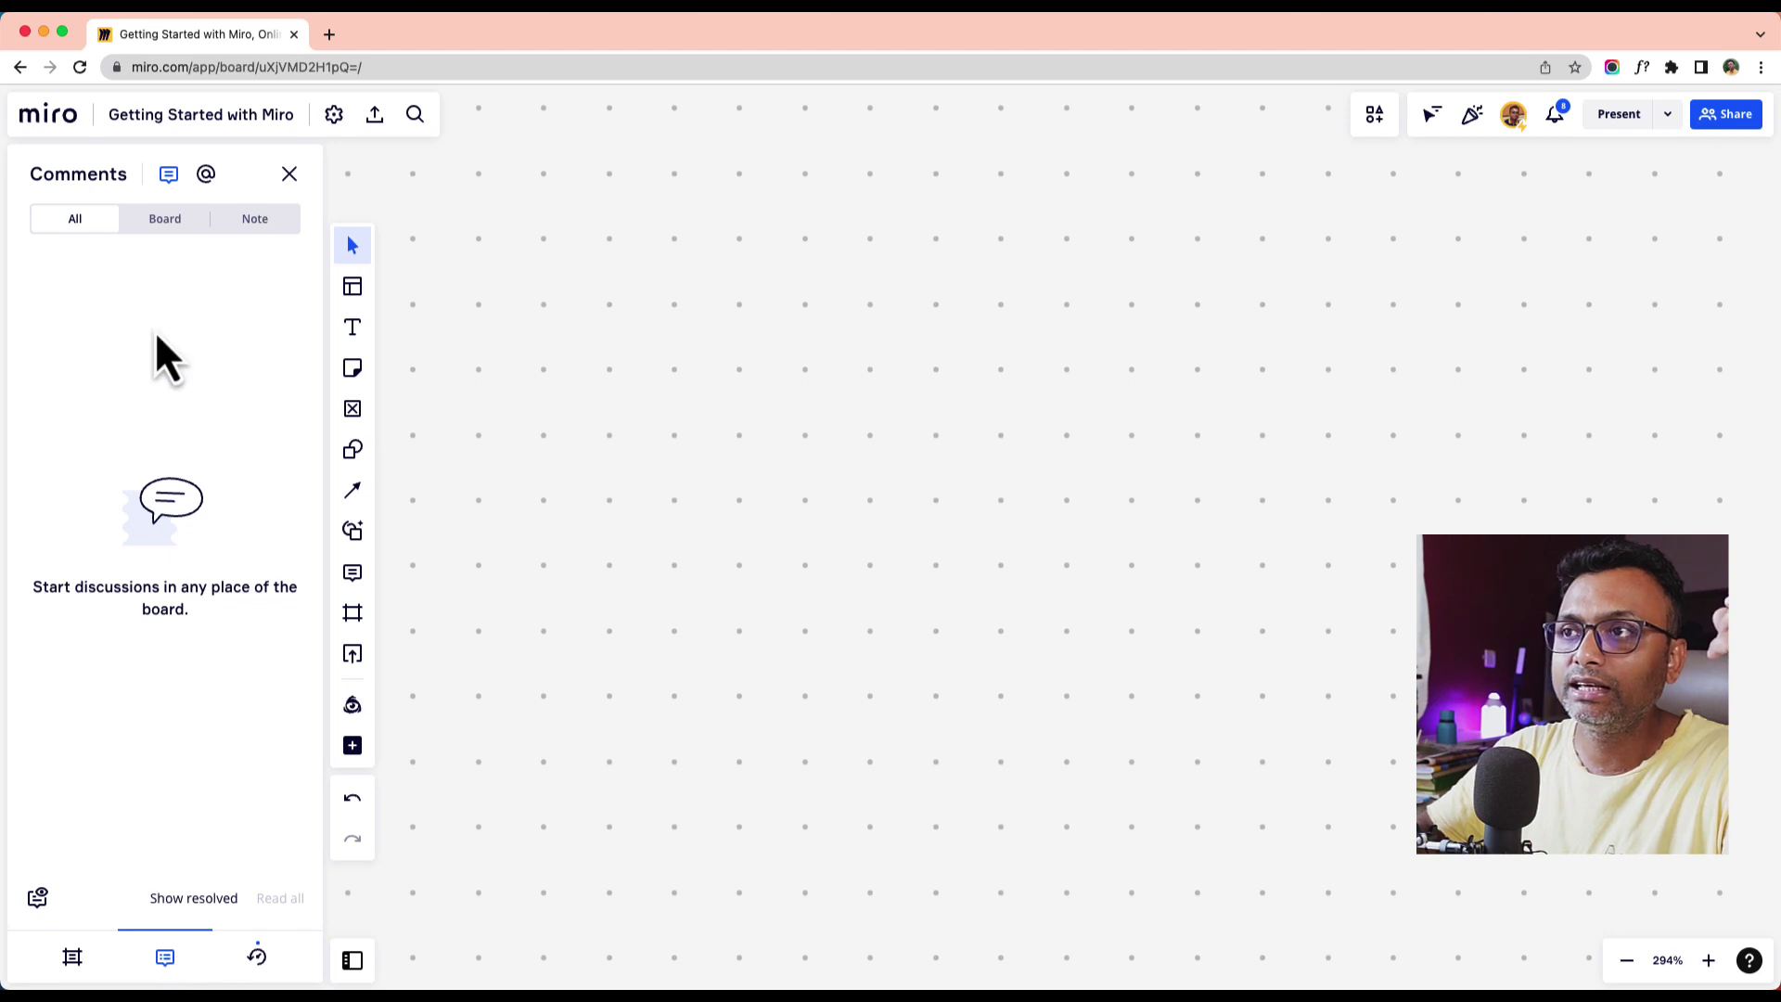
- Examine the board history, comparing its Activity log with its Versions view
{"action": "left_click", "coordinate": [257, 956]}
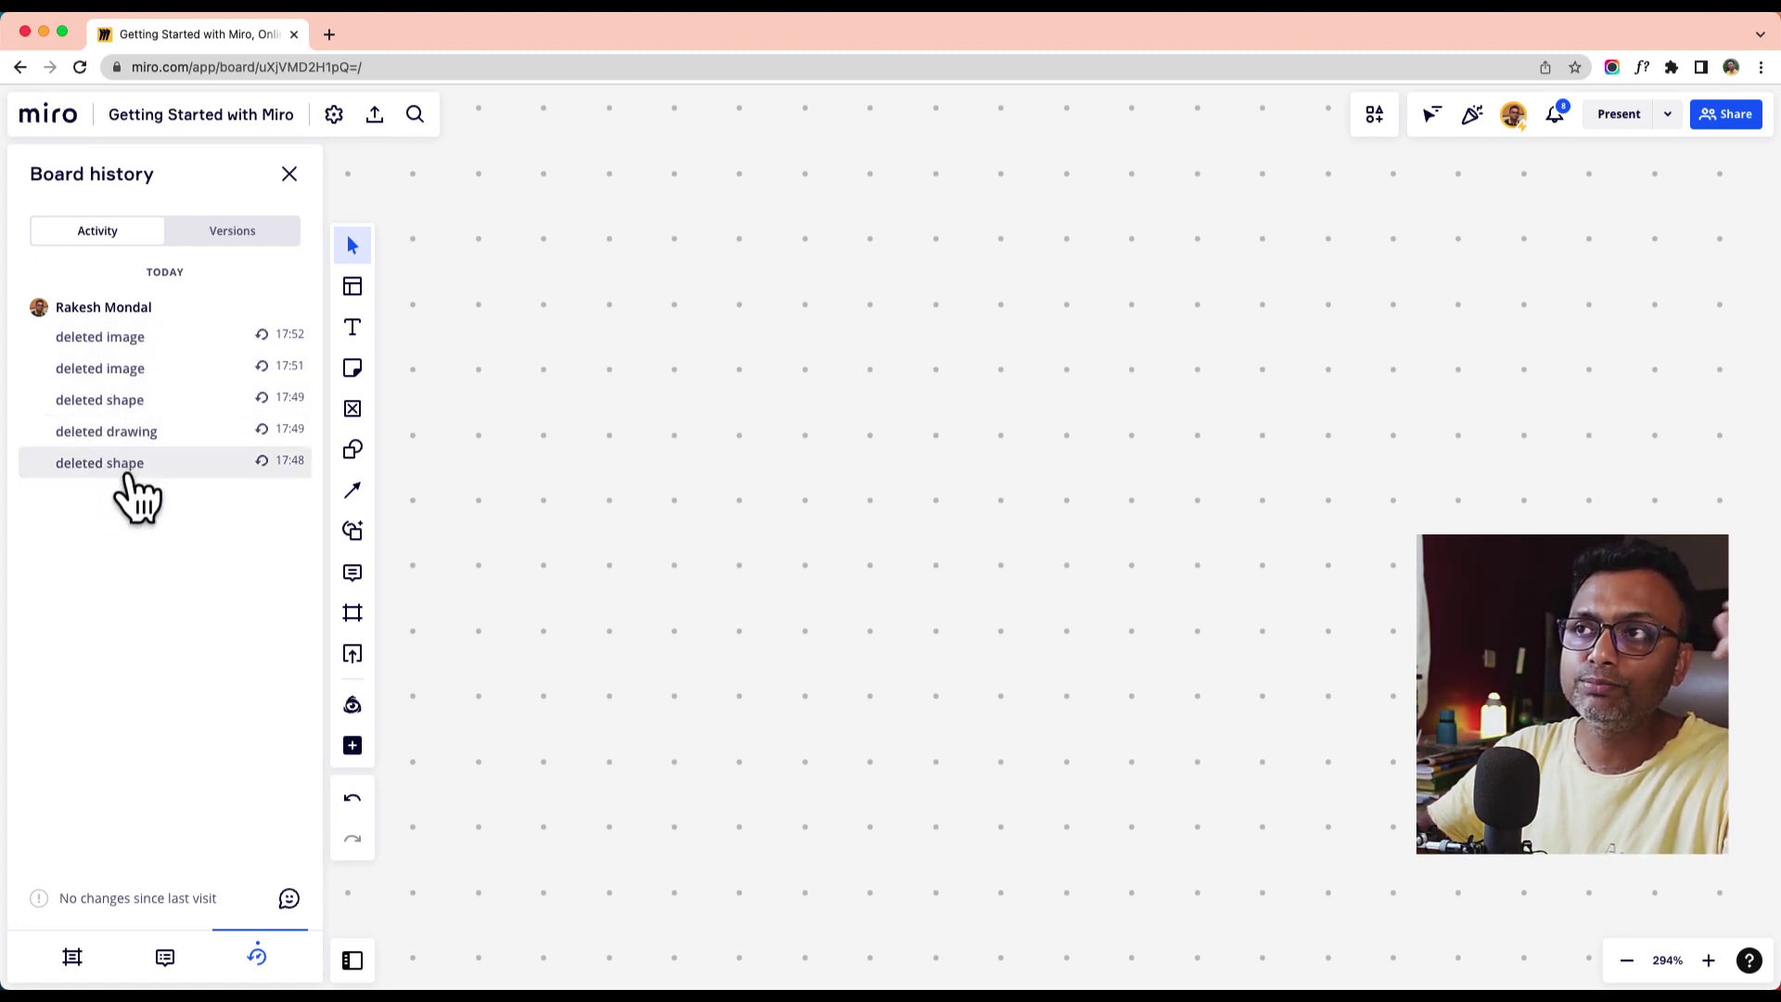
{"action": "left_click", "coordinate": [223, 232]}
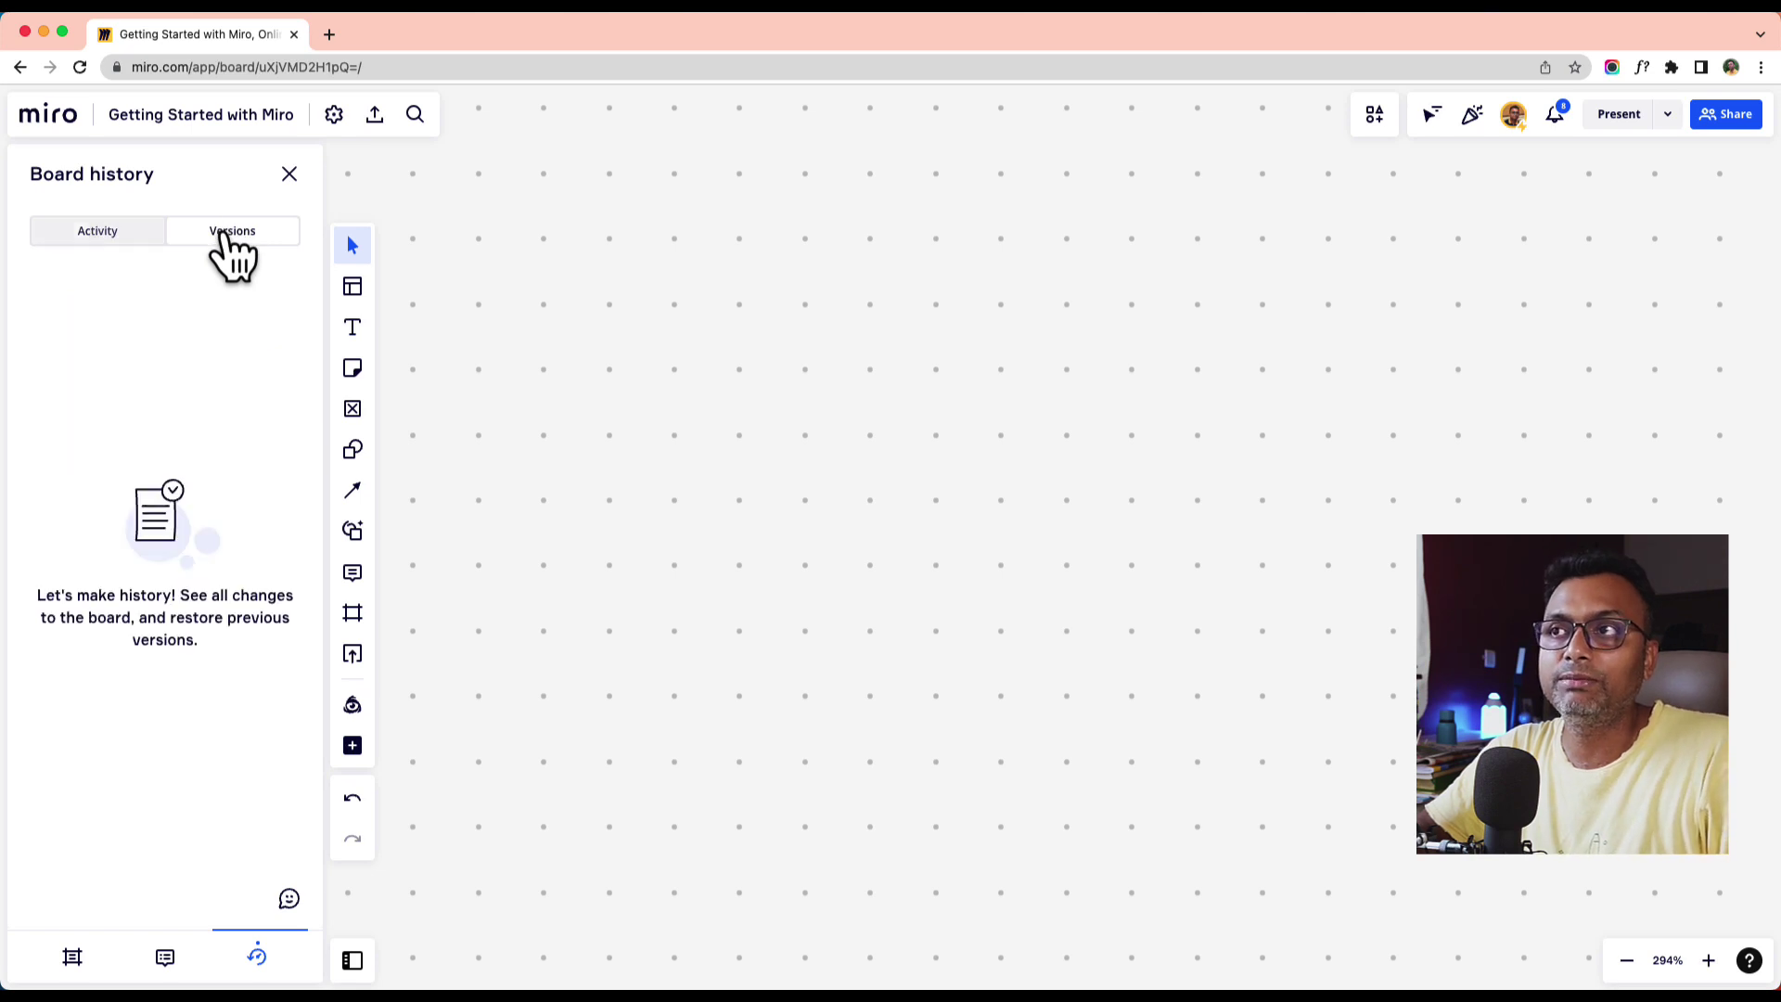
{"action": "left_click", "coordinate": [109, 244]}
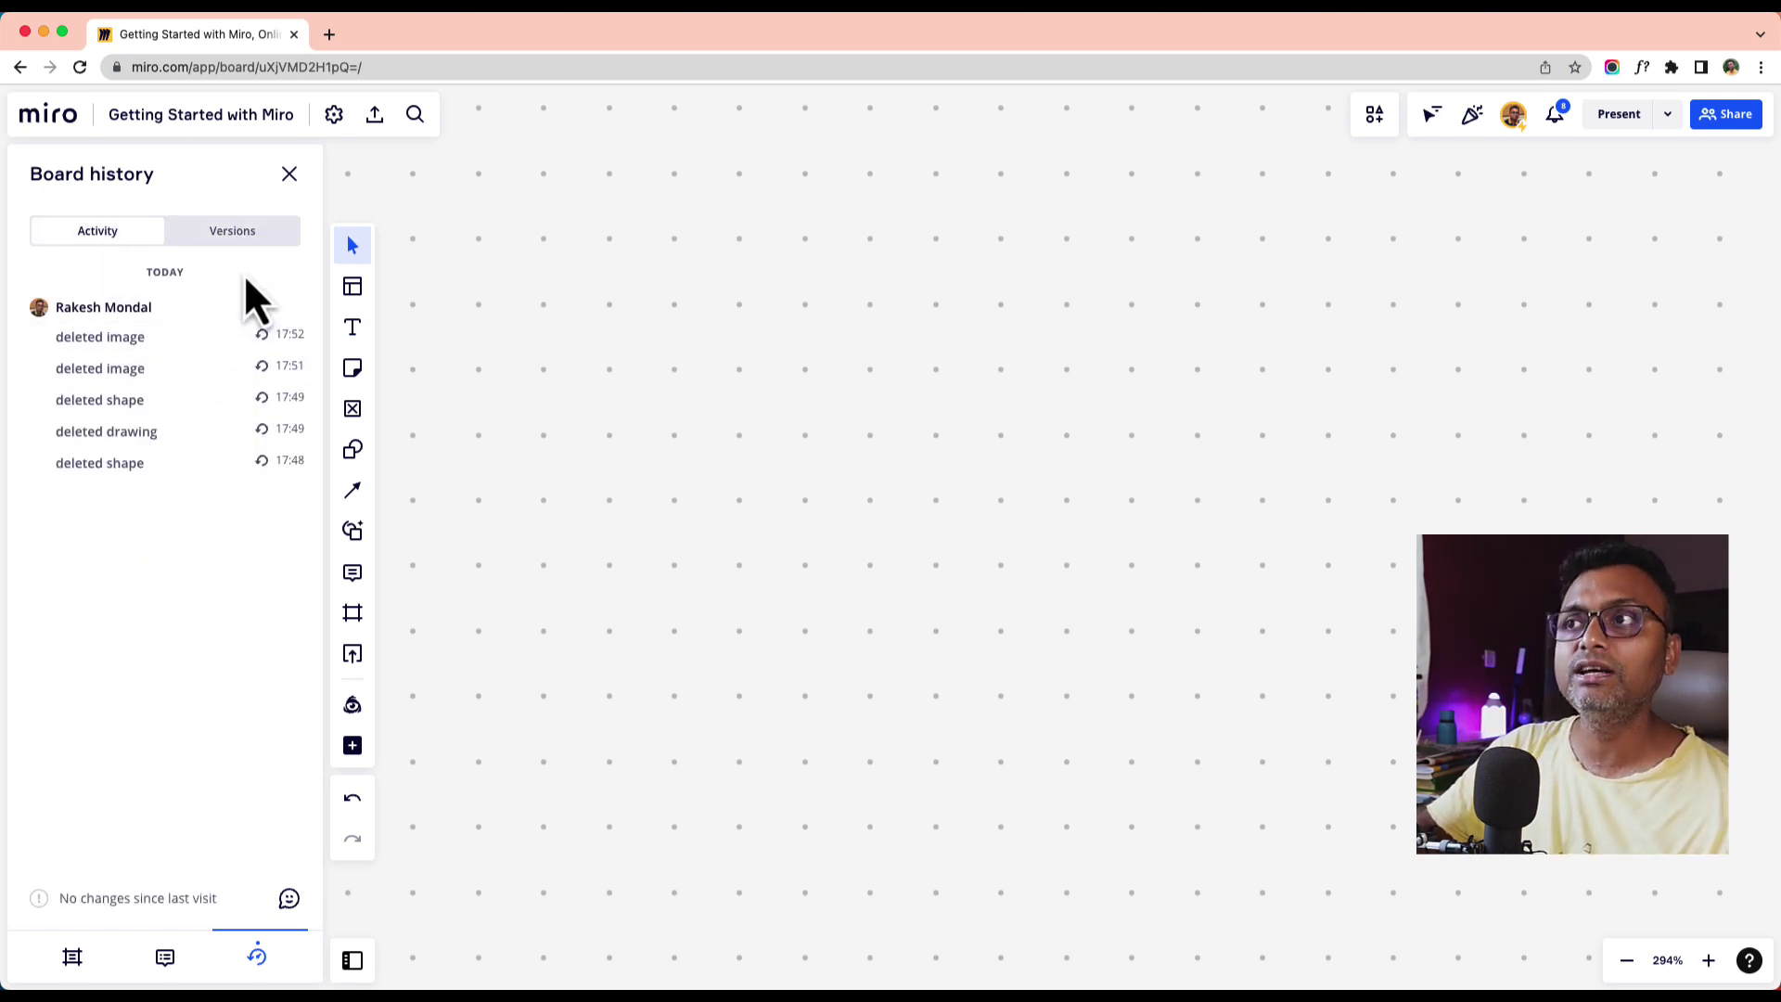
{"action": "left_click", "coordinate": [239, 241]}
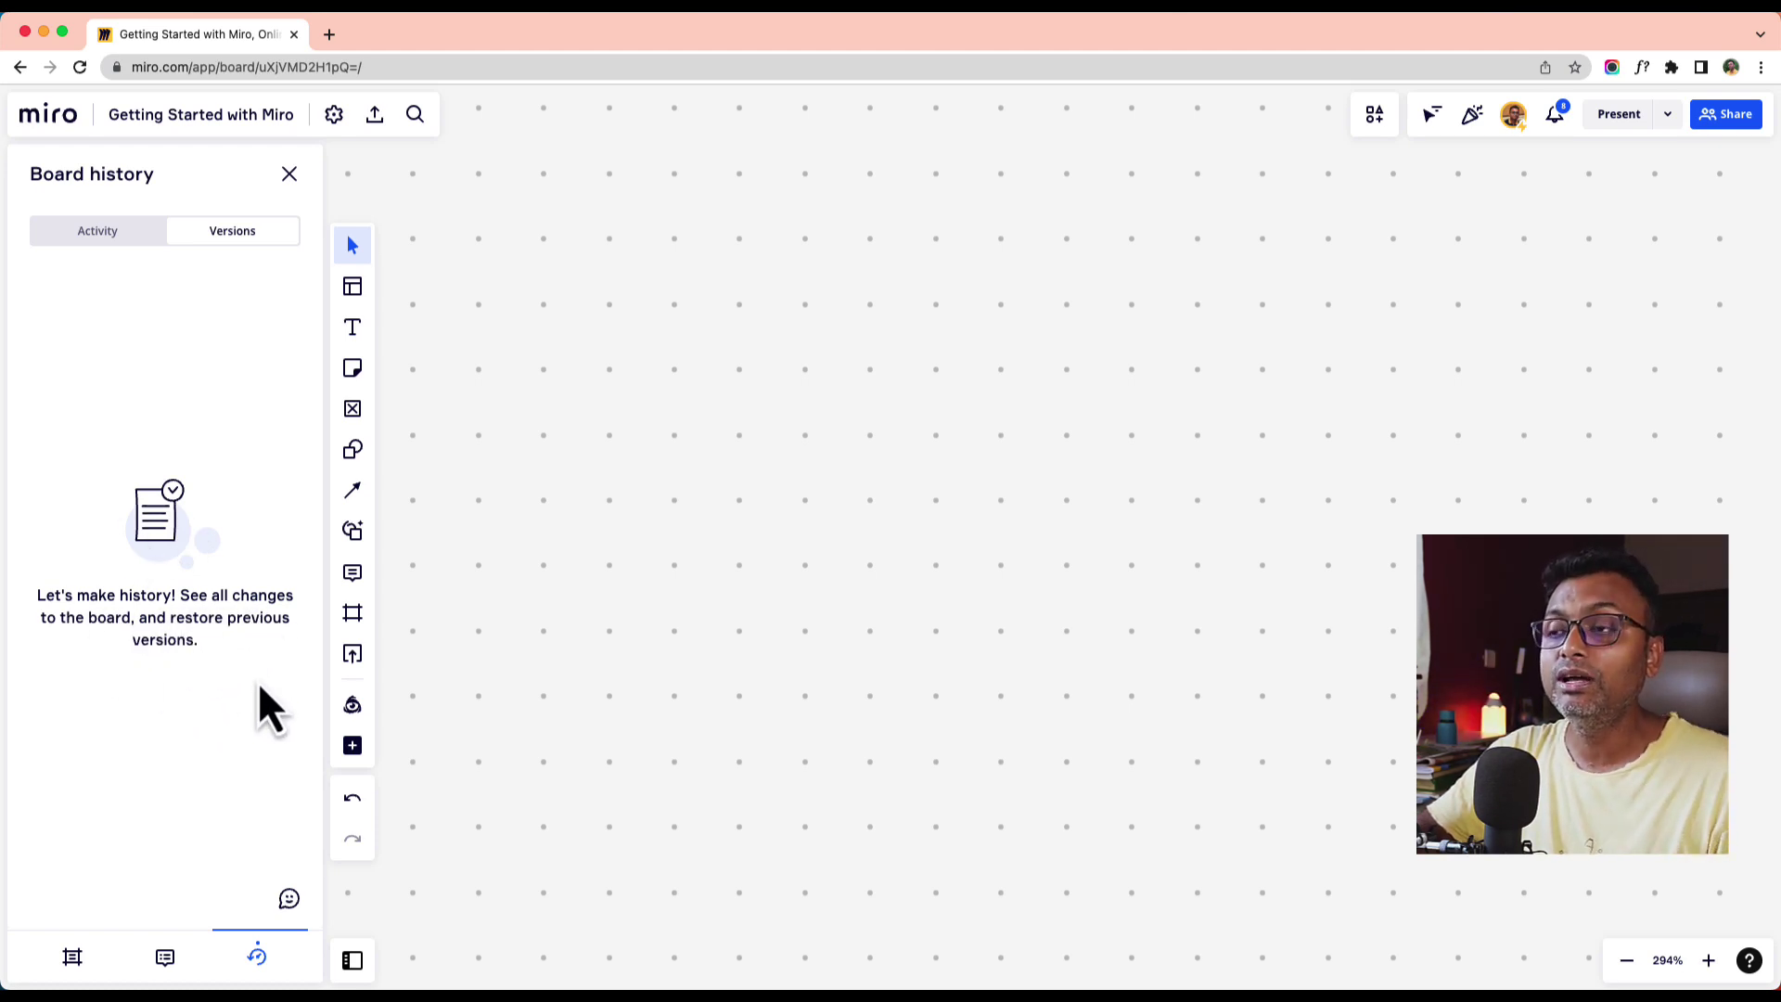
- Rate the Board history experience with the grinning face, send the feedback without a comment, and close the history
{"action": "left_click", "coordinate": [290, 899]}
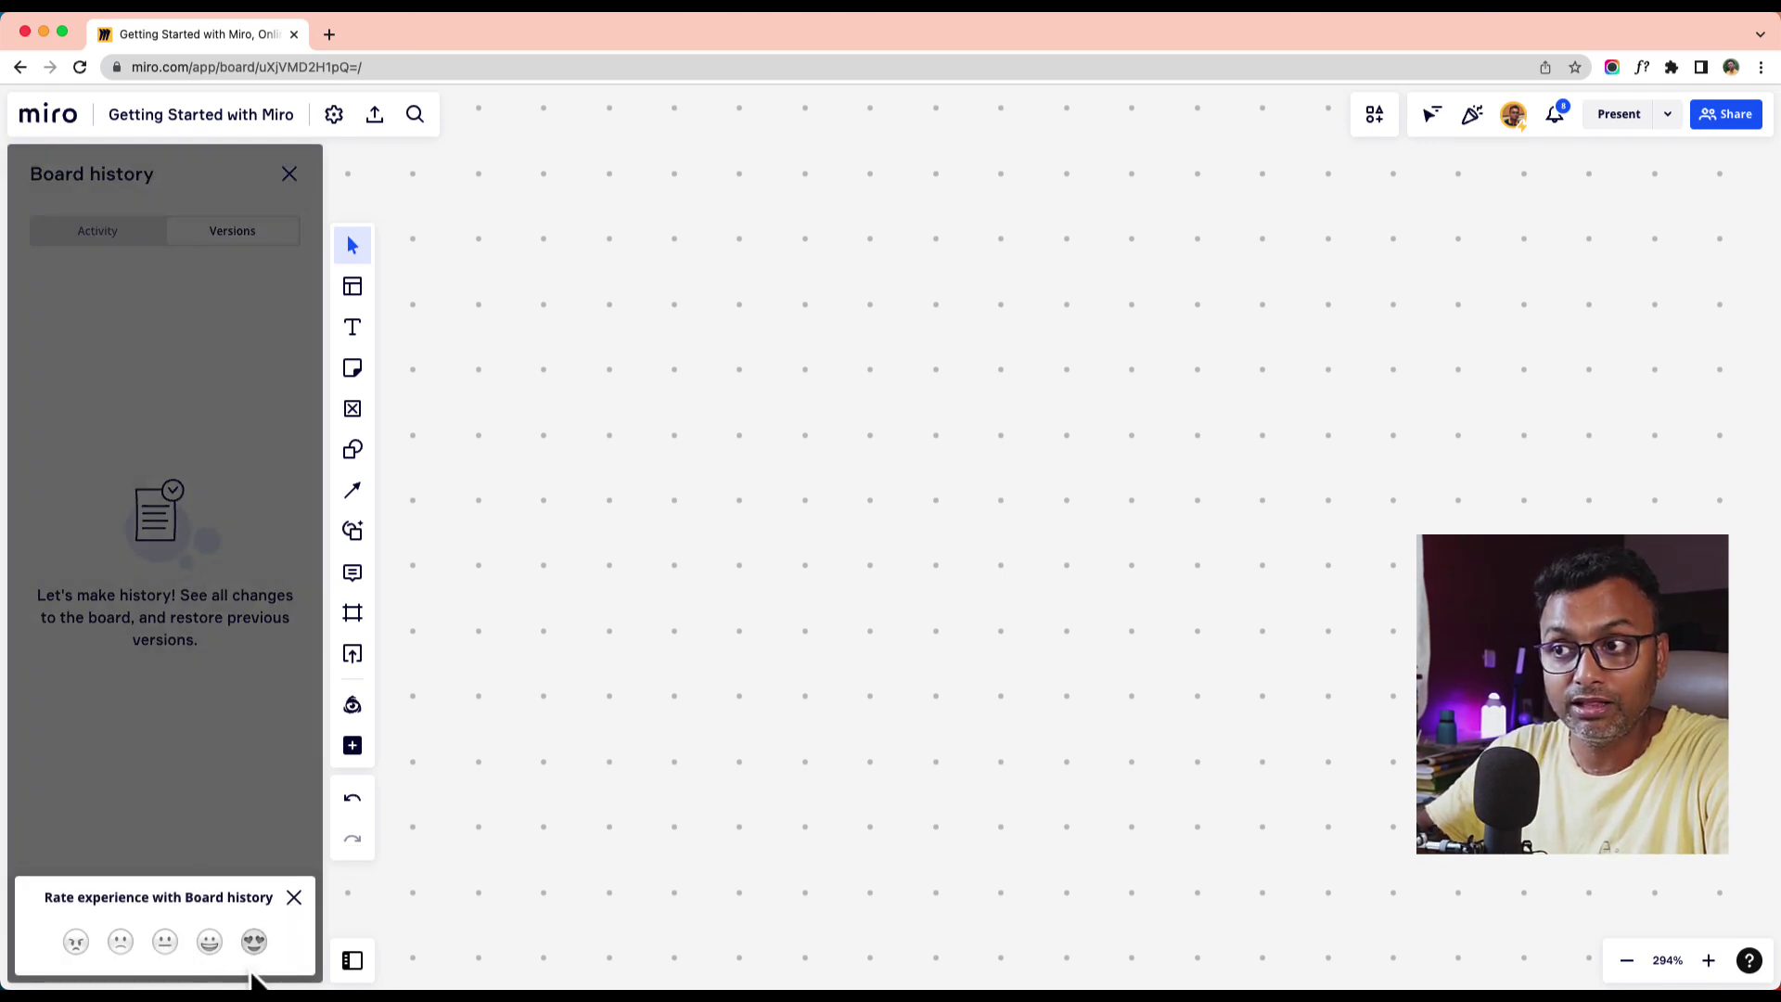
{"action": "left_click", "coordinate": [213, 946]}
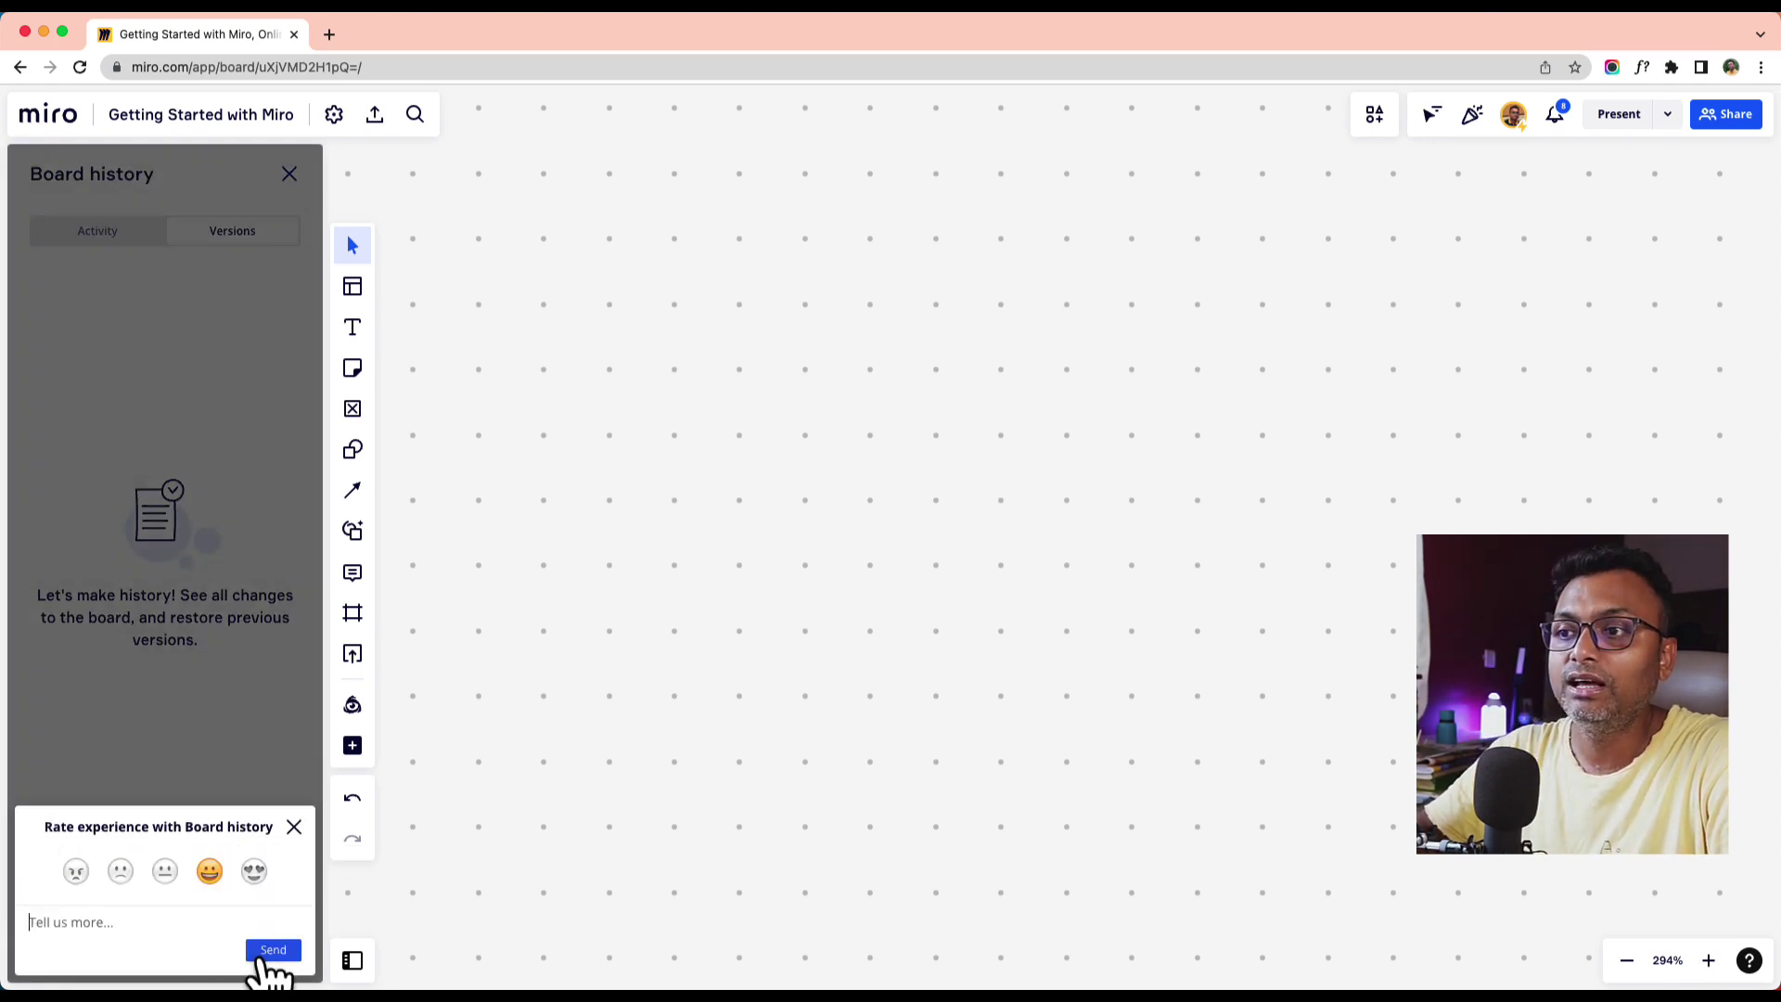
{"action": "left_click", "coordinate": [269, 955]}
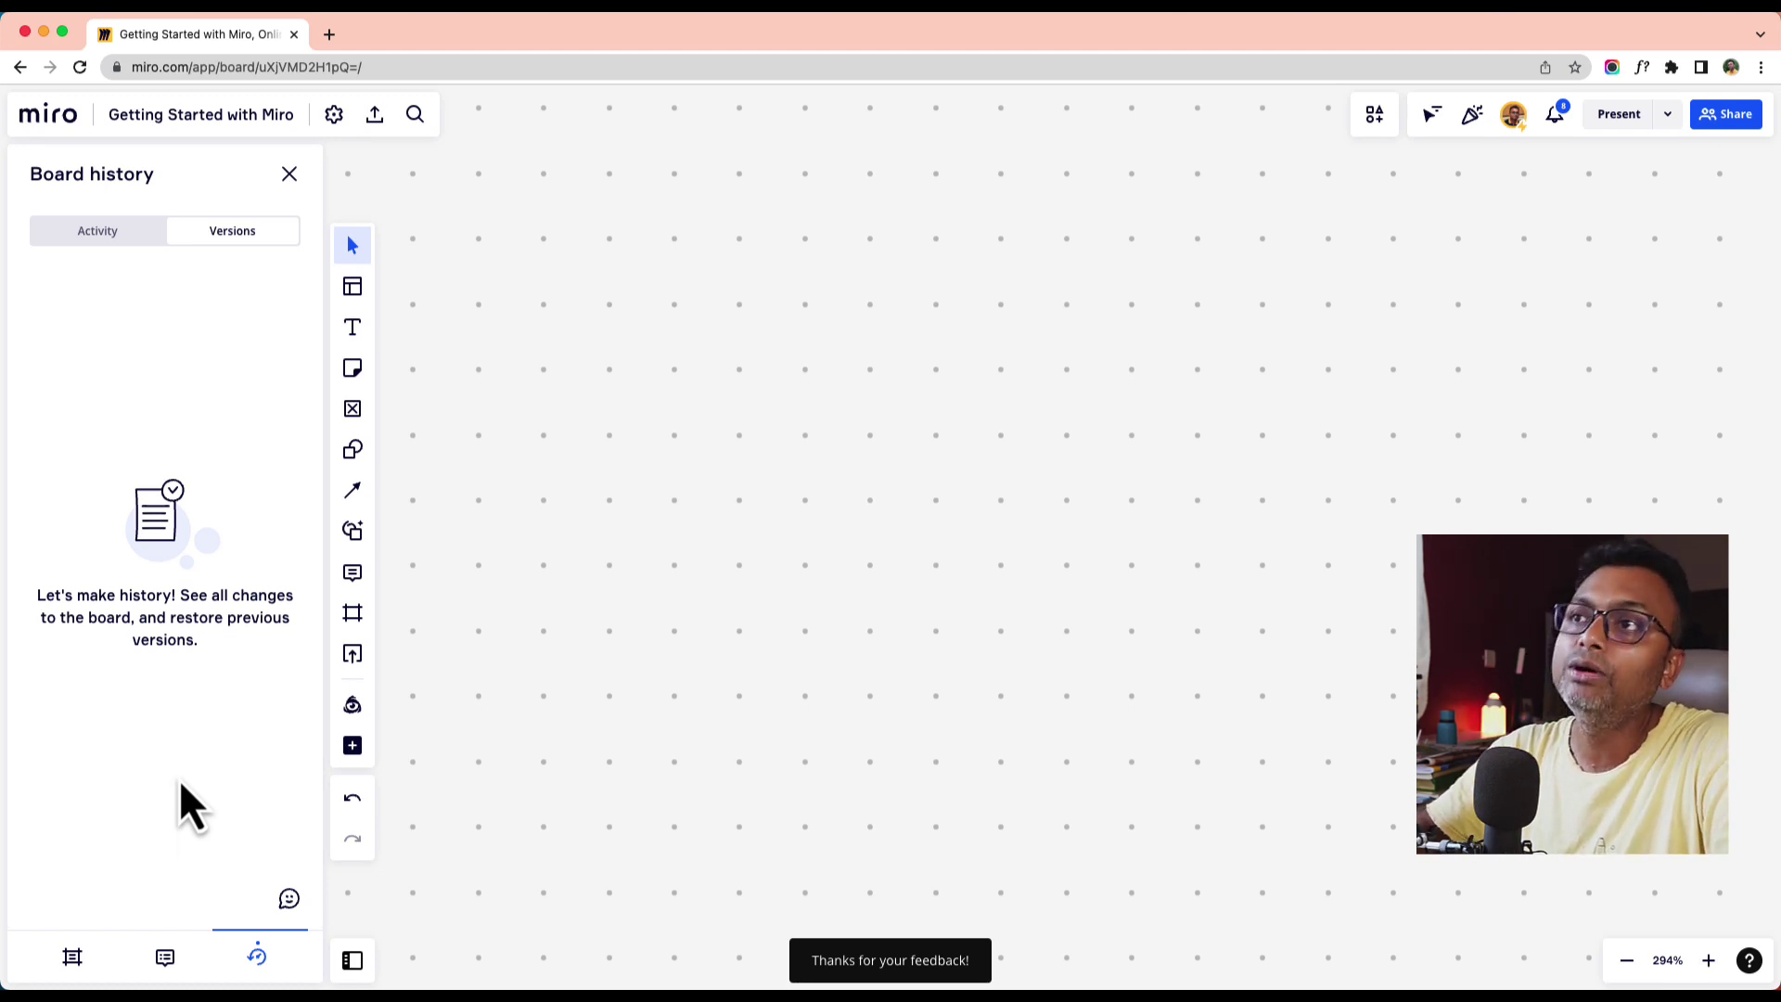
{"action": "left_click", "coordinate": [288, 175]}
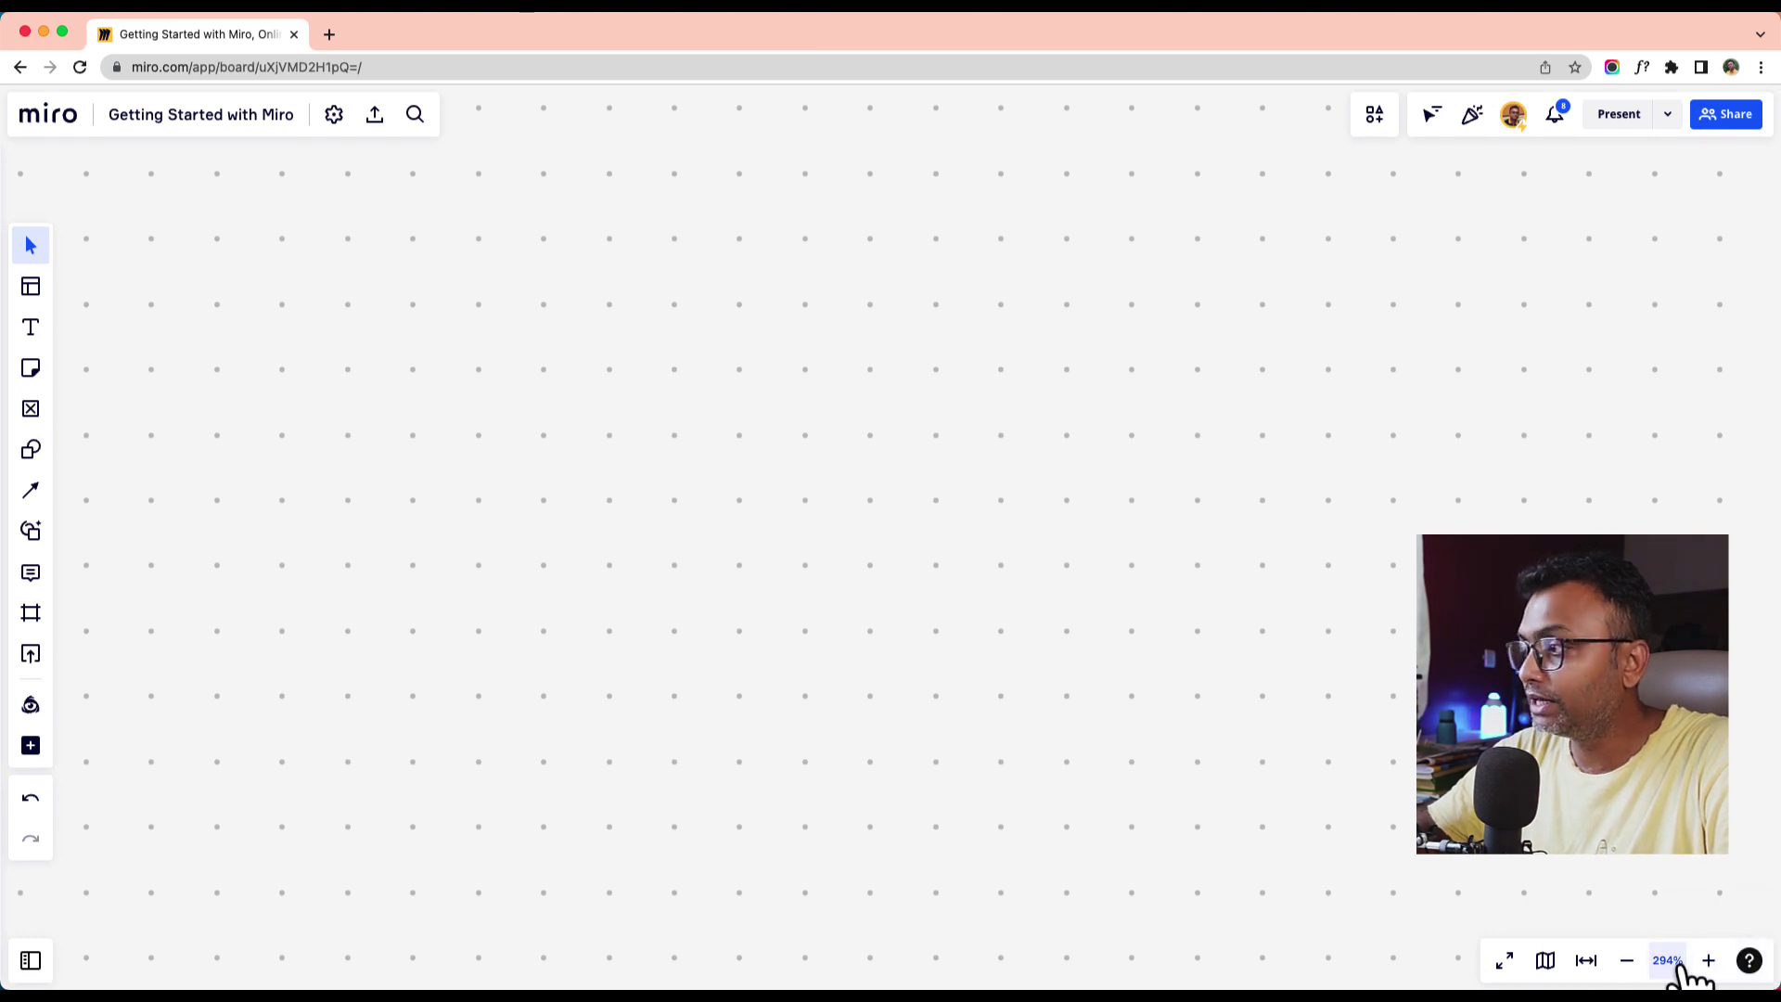
- Enter and exit full-screen mode, and show and hide the board's map
{"action": "left_click", "coordinate": [1503, 963]}
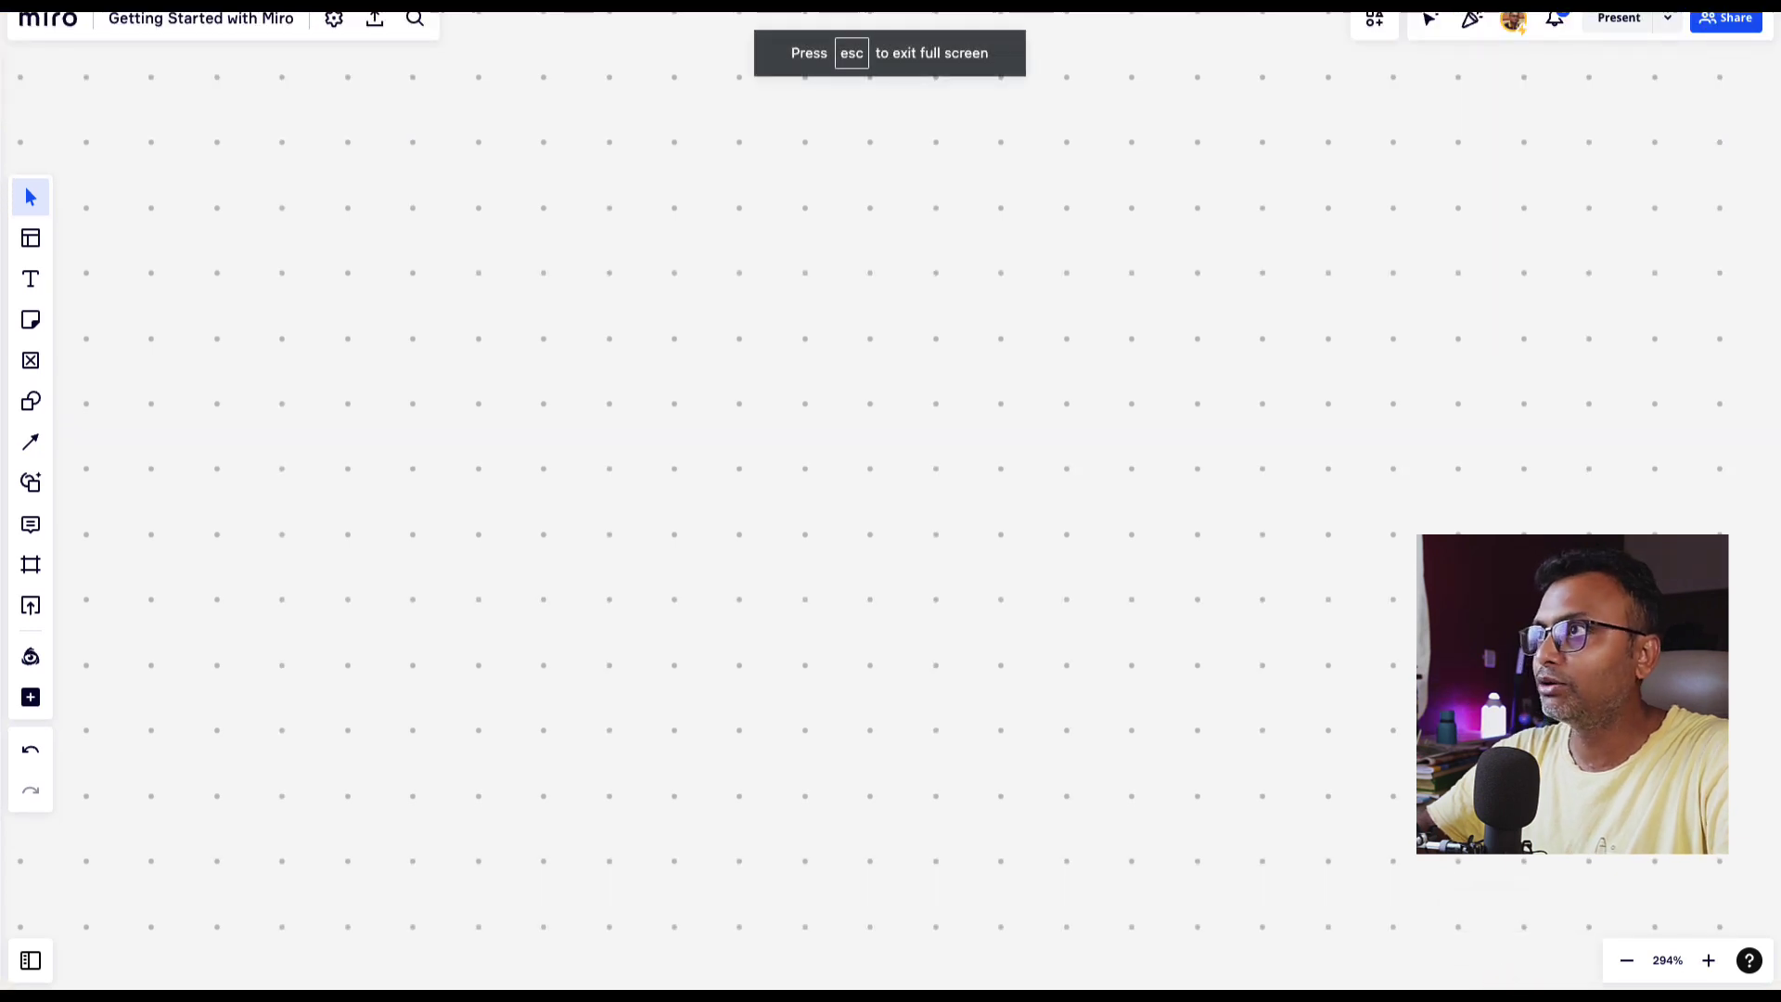
{"action": "key", "text": "Escape"}
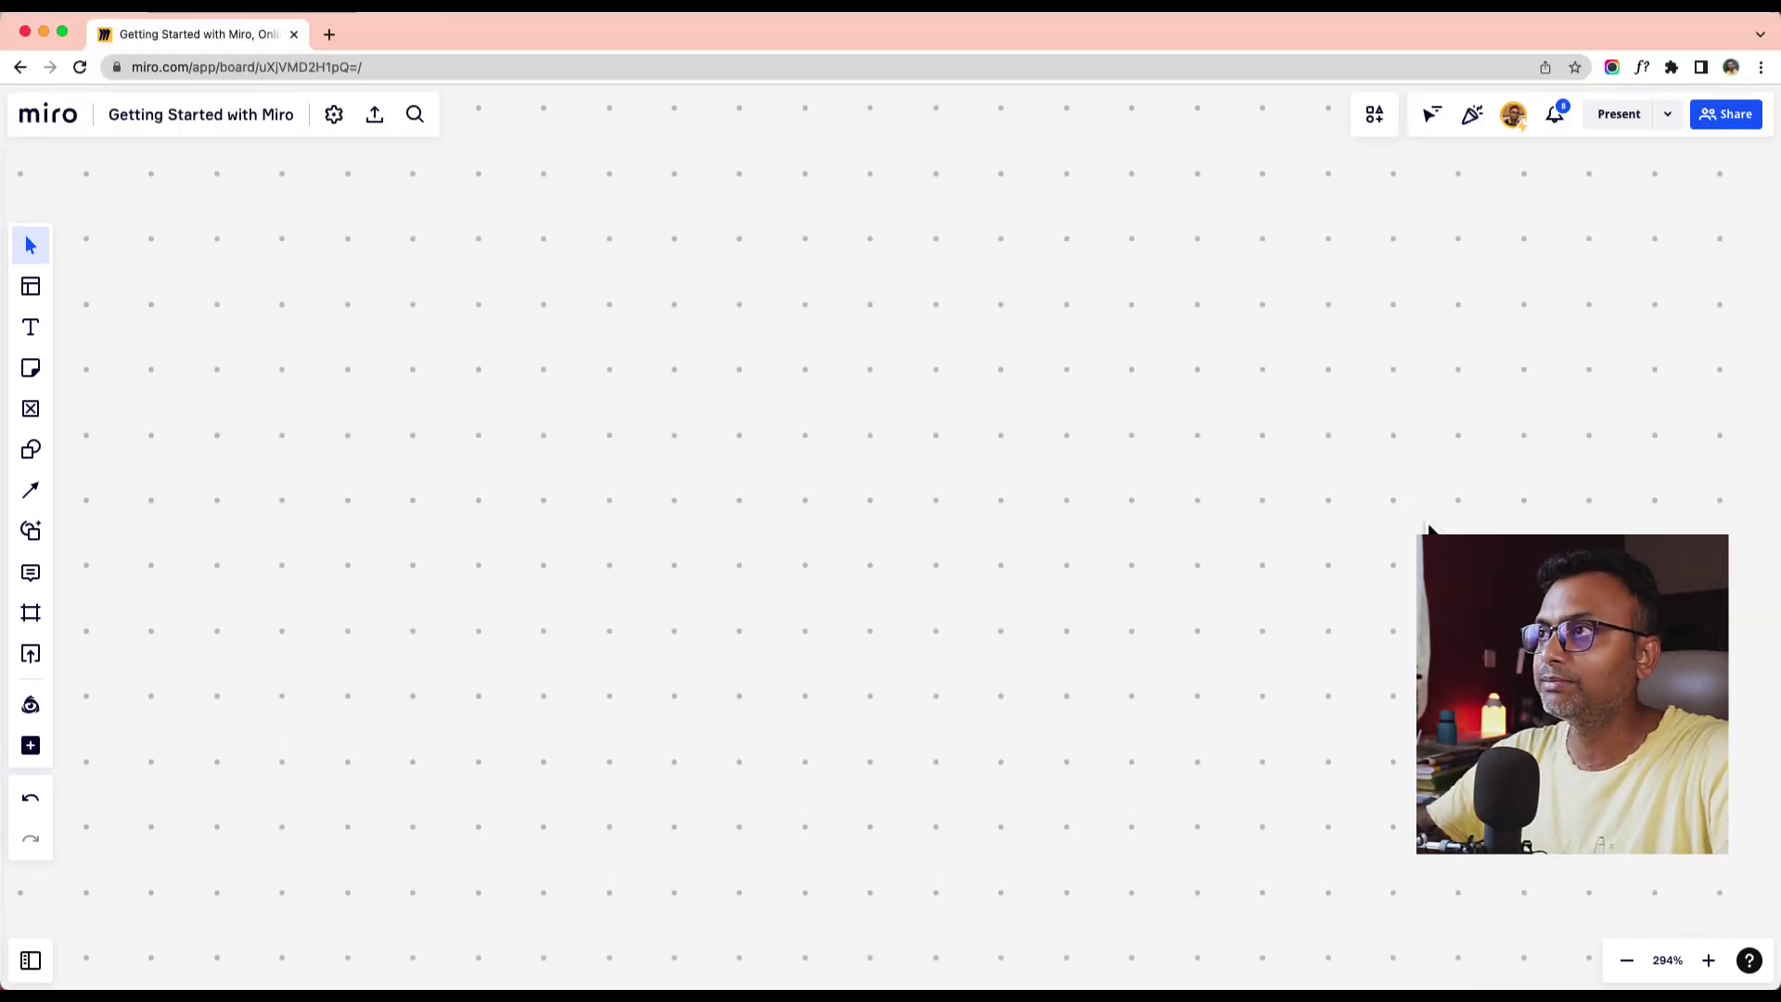
{"action": "mouse_move", "coordinate": [1630, 970]}
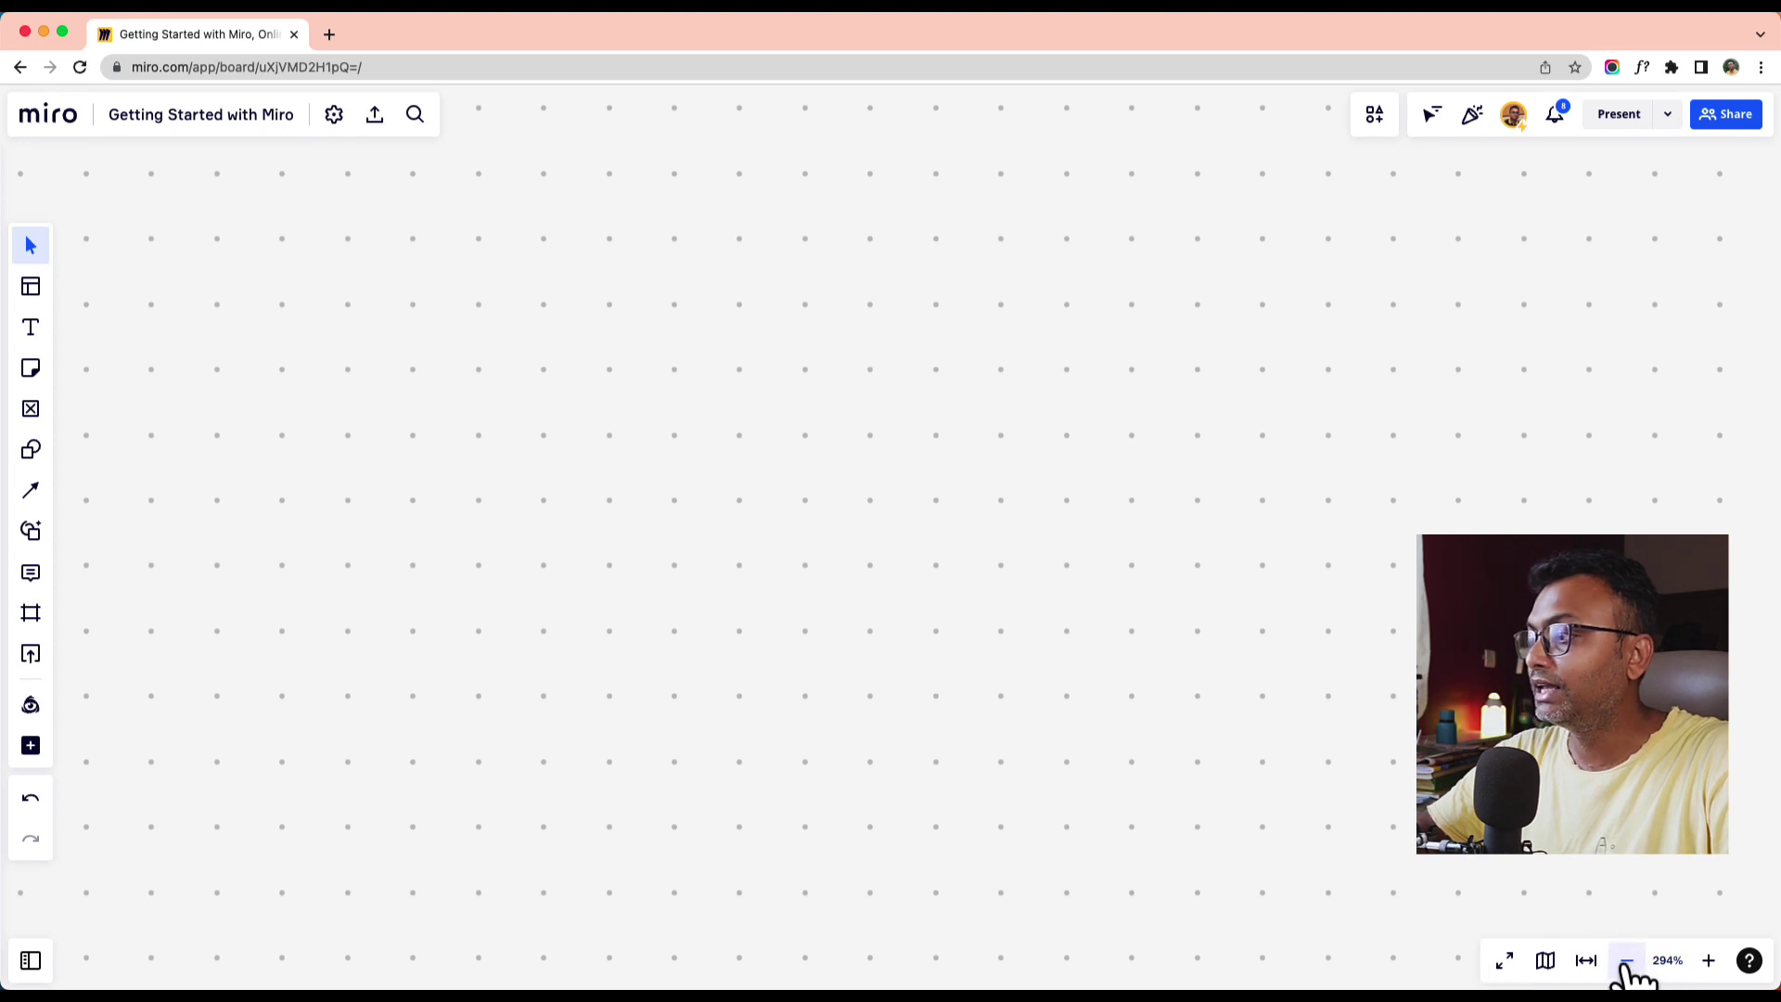
{"action": "left_click", "coordinate": [1562, 969]}
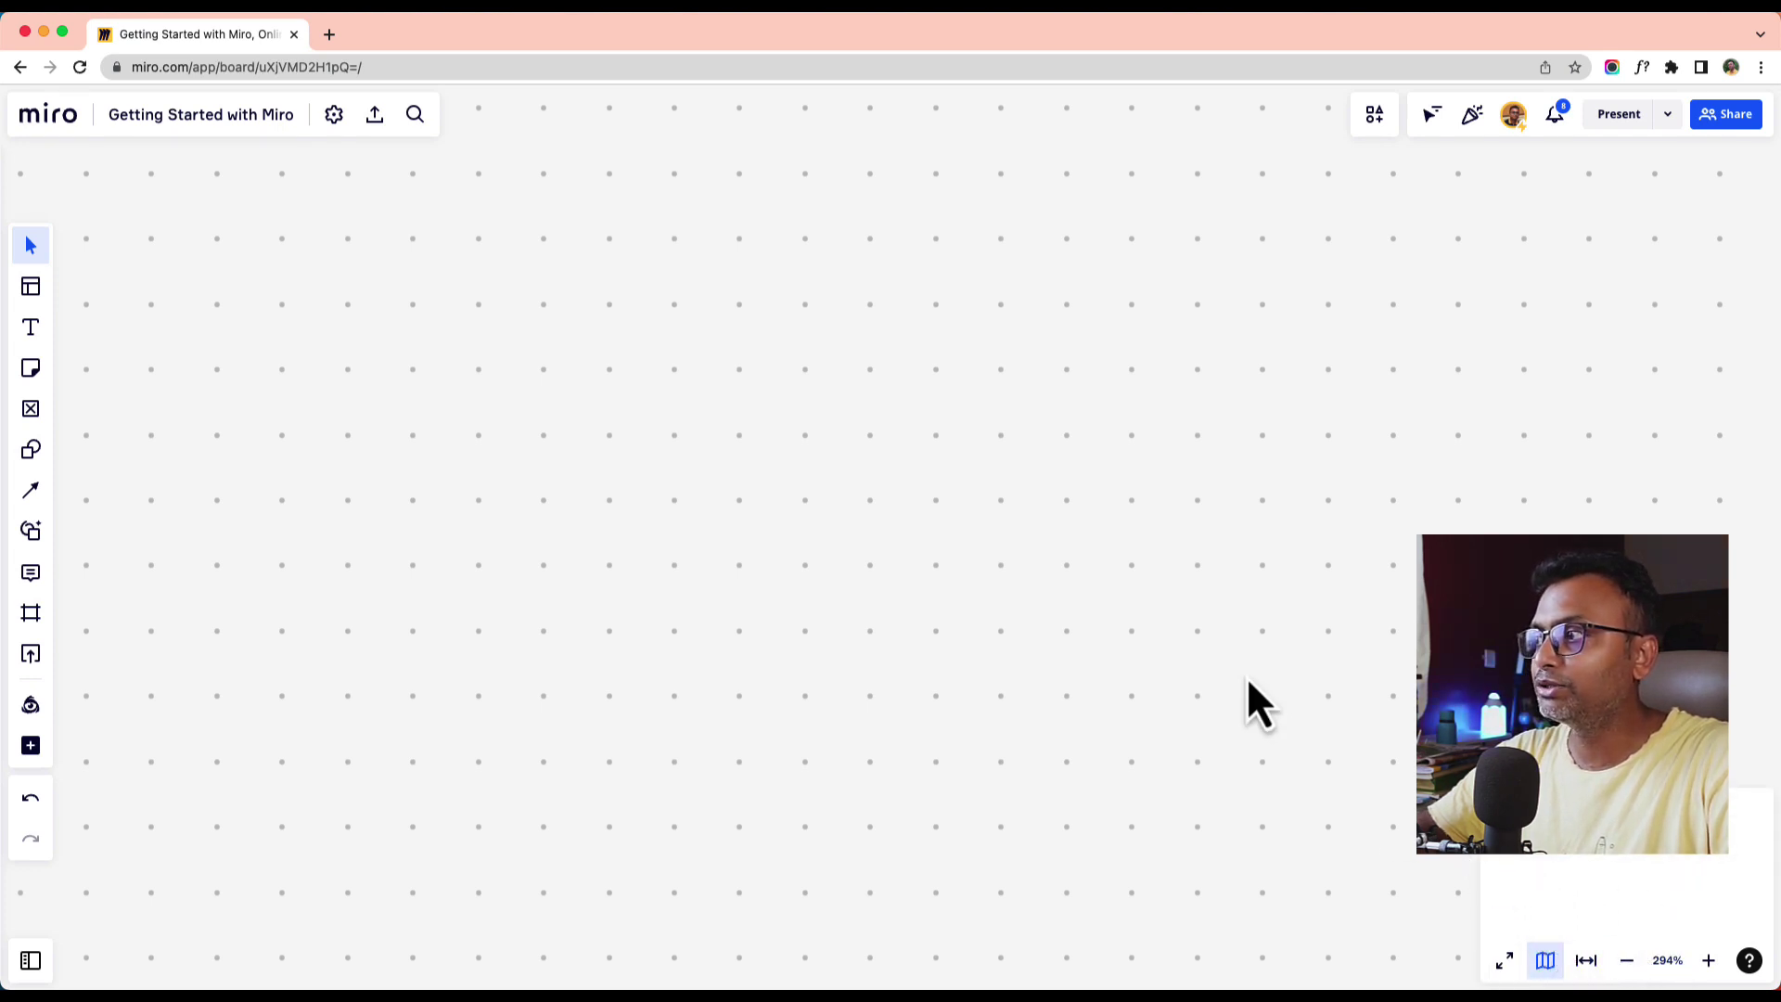
{"action": "left_click_drag", "start_coordinate": [1063, 538], "coordinate": [1278, 599]}
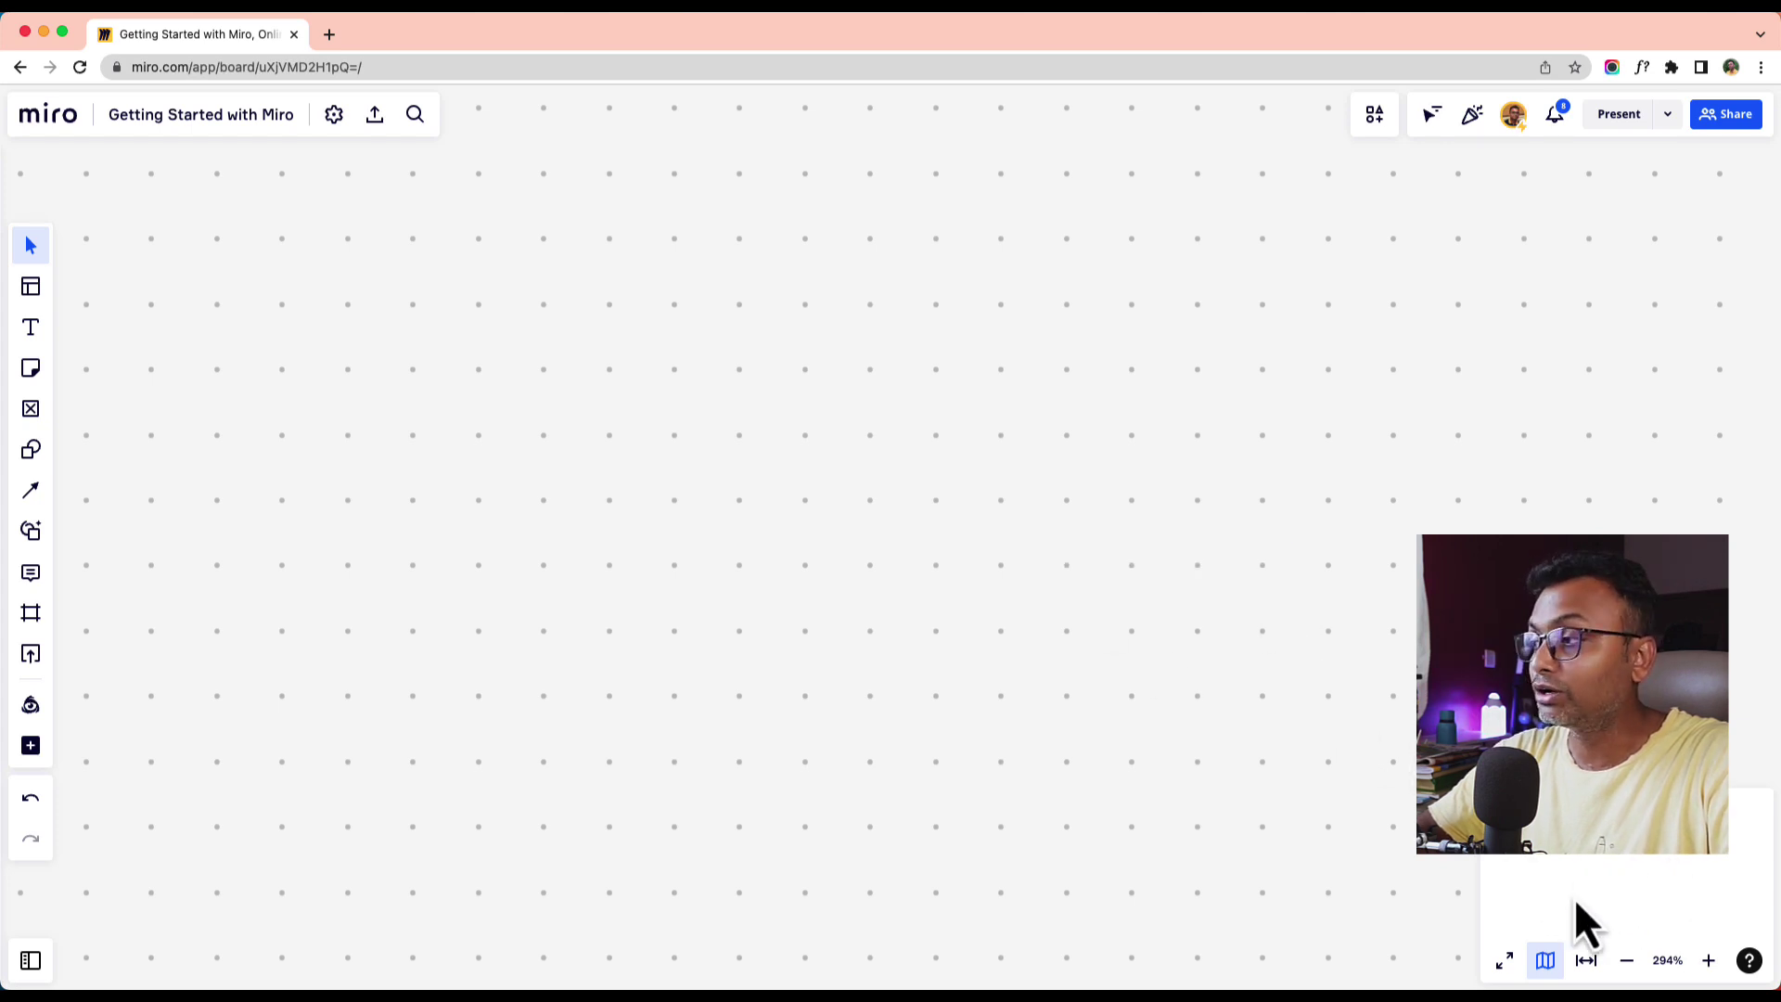
{"action": "left_click", "coordinate": [1586, 961]}
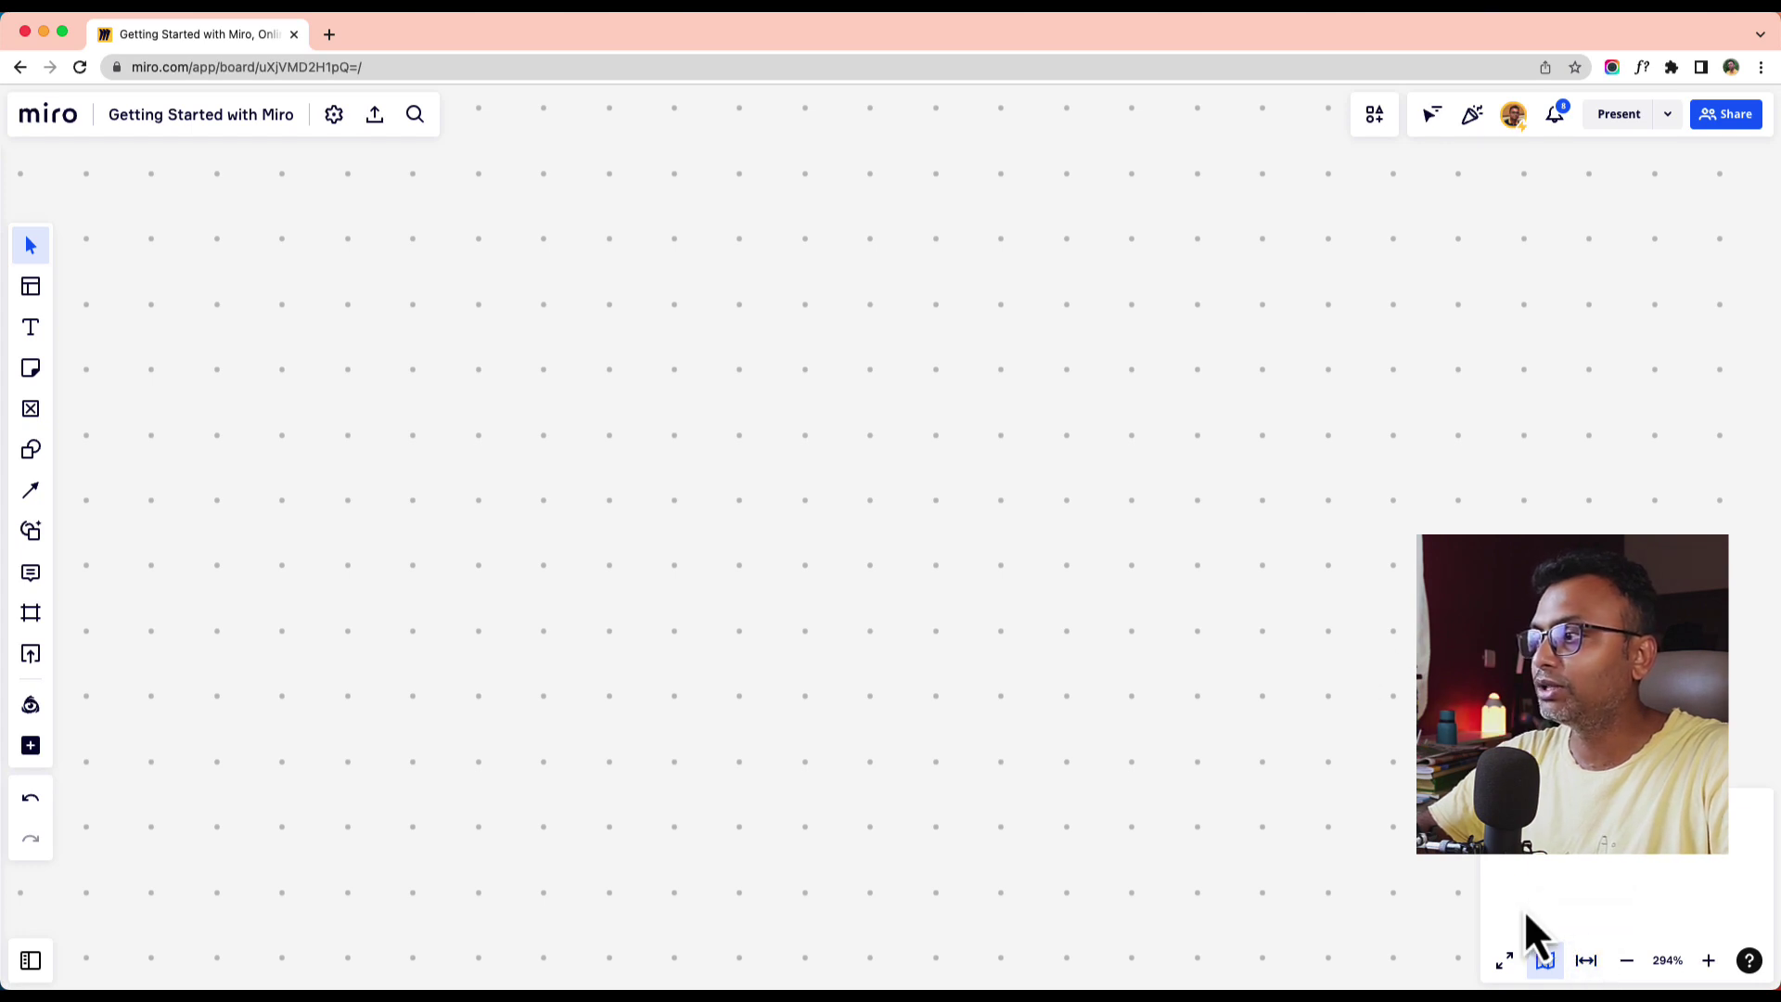
{"action": "left_click", "coordinate": [1544, 961]}
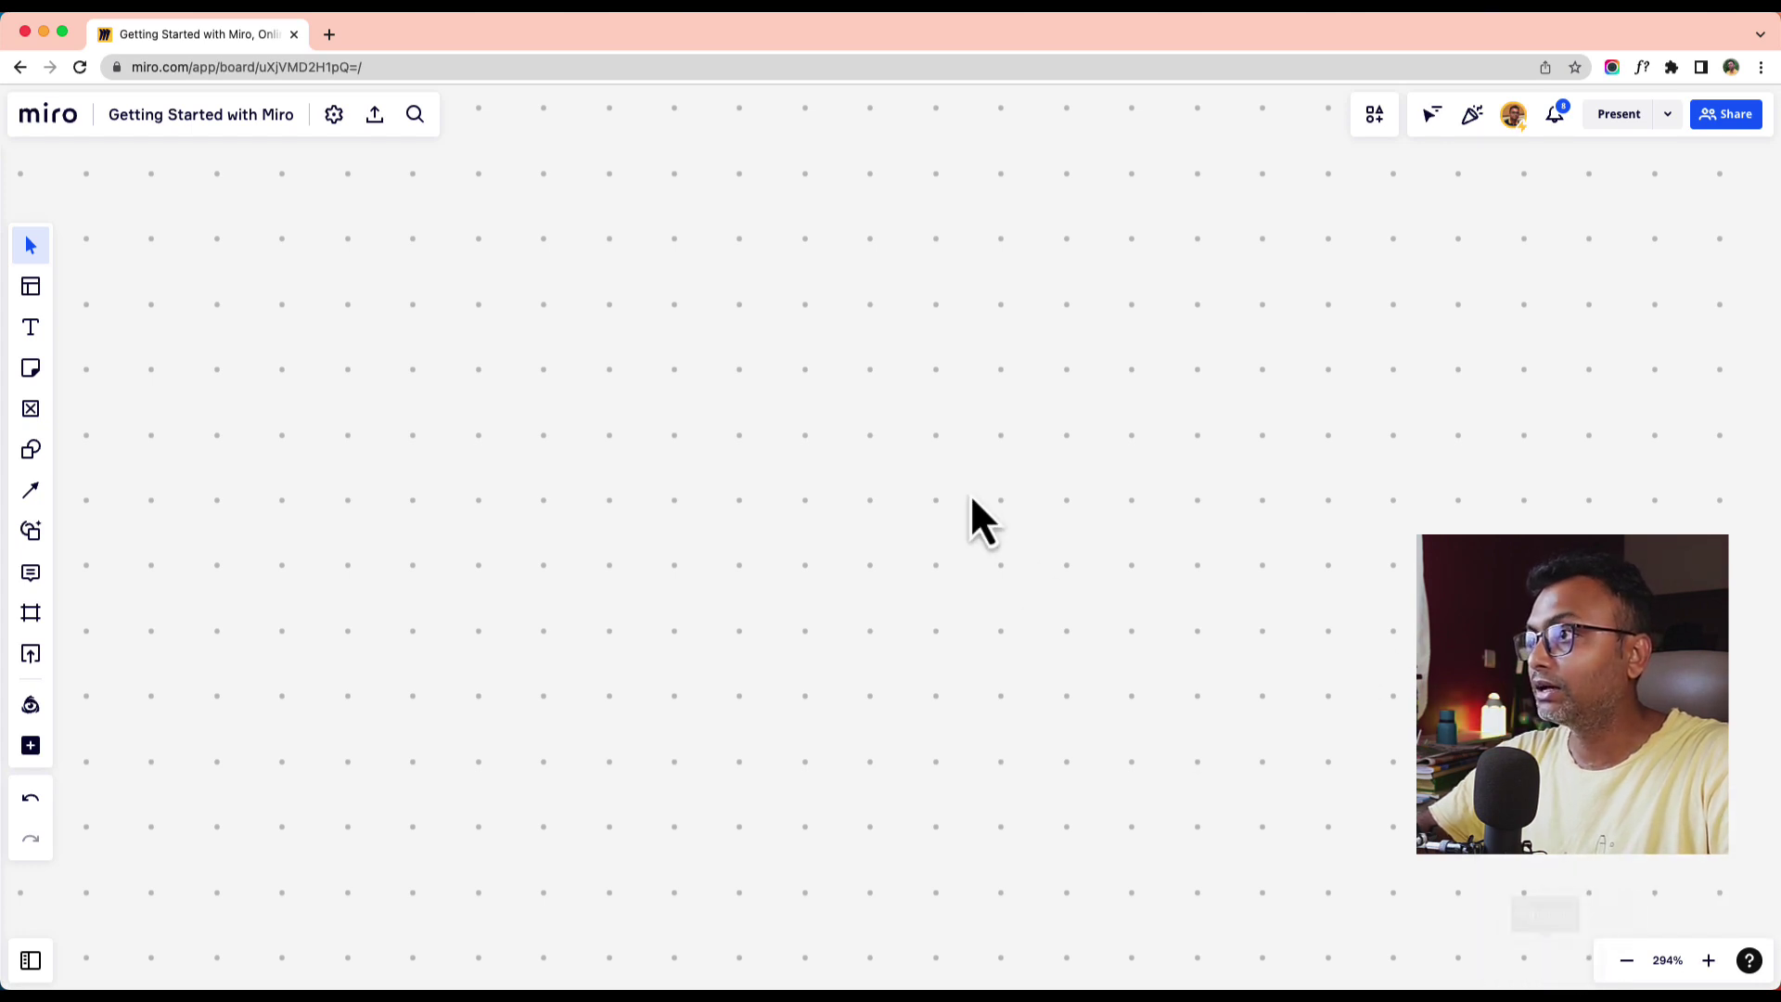
- Zoom the board out to 33%
{"action": "left_click", "coordinate": [1629, 962]}
{"action": "left_click", "coordinate": [1629, 962]}
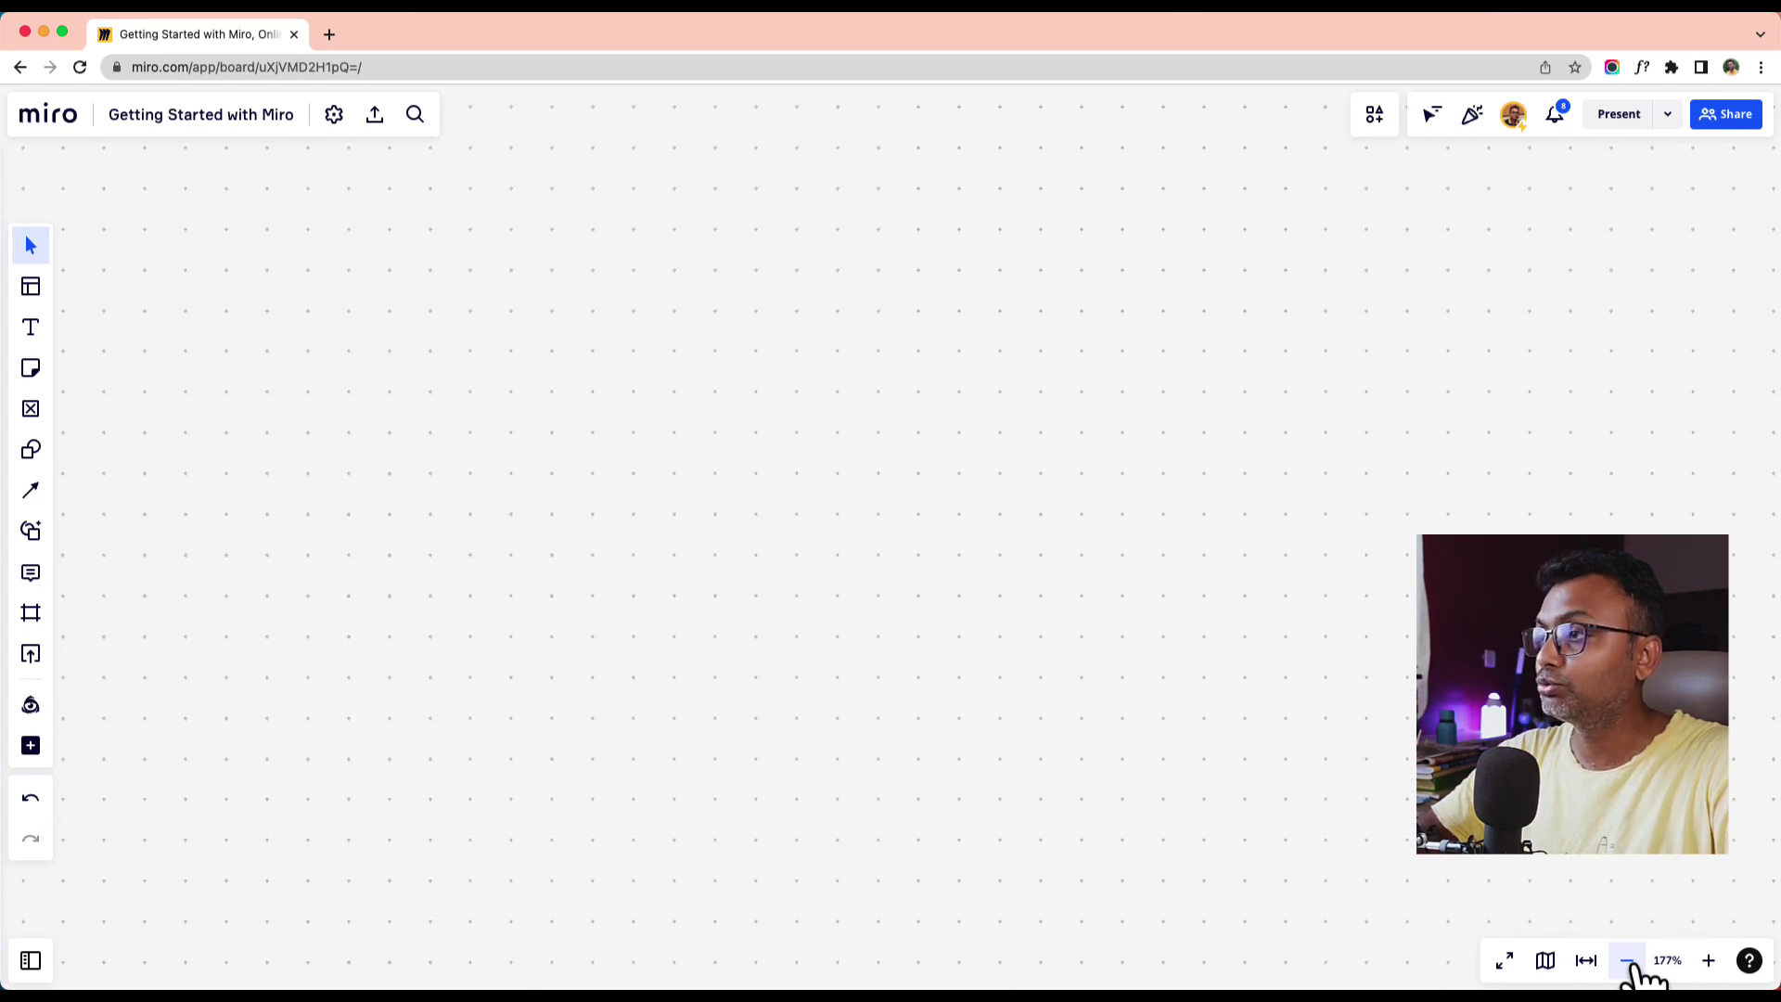
{"action": "left_click", "coordinate": [1629, 962]}
{"action": "left_click", "coordinate": [1629, 962]}
{"action": "left_click", "coordinate": [1629, 962]}
{"action": "left_click", "coordinate": [1629, 962]}
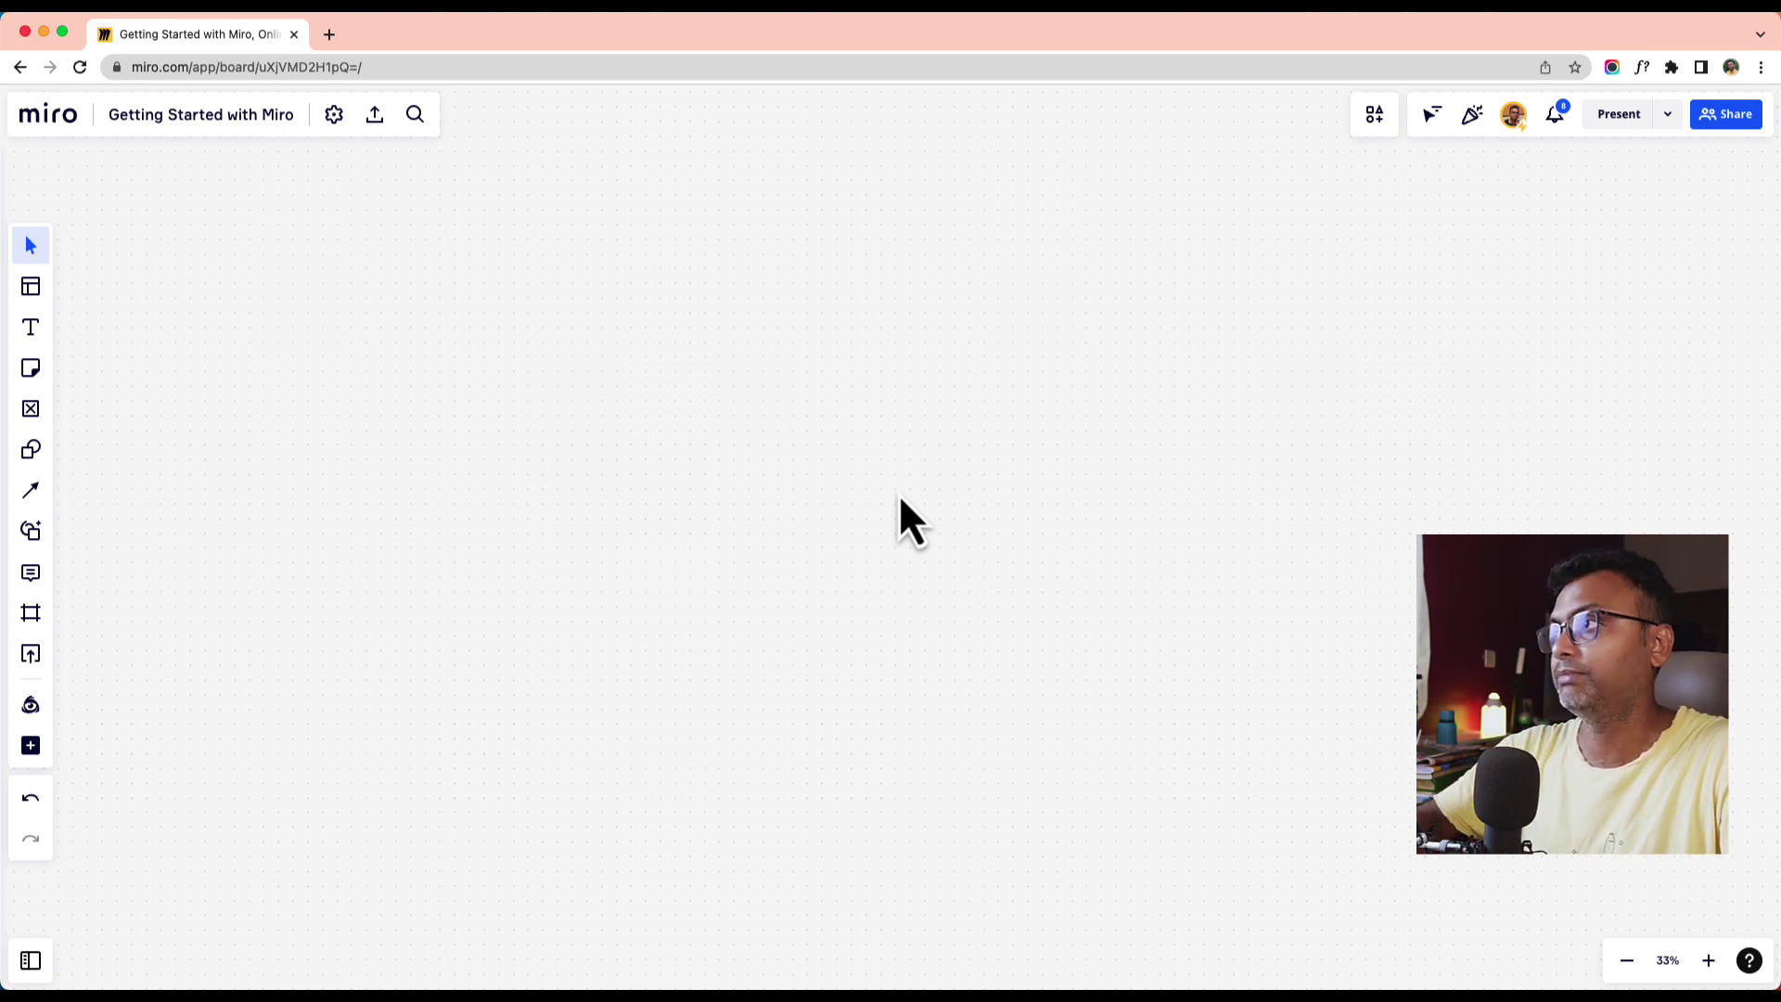
- Open a note on the board, check its available block formats, and fill it with the Meeting agenda template
{"action": "left_click", "coordinate": [1372, 119]}
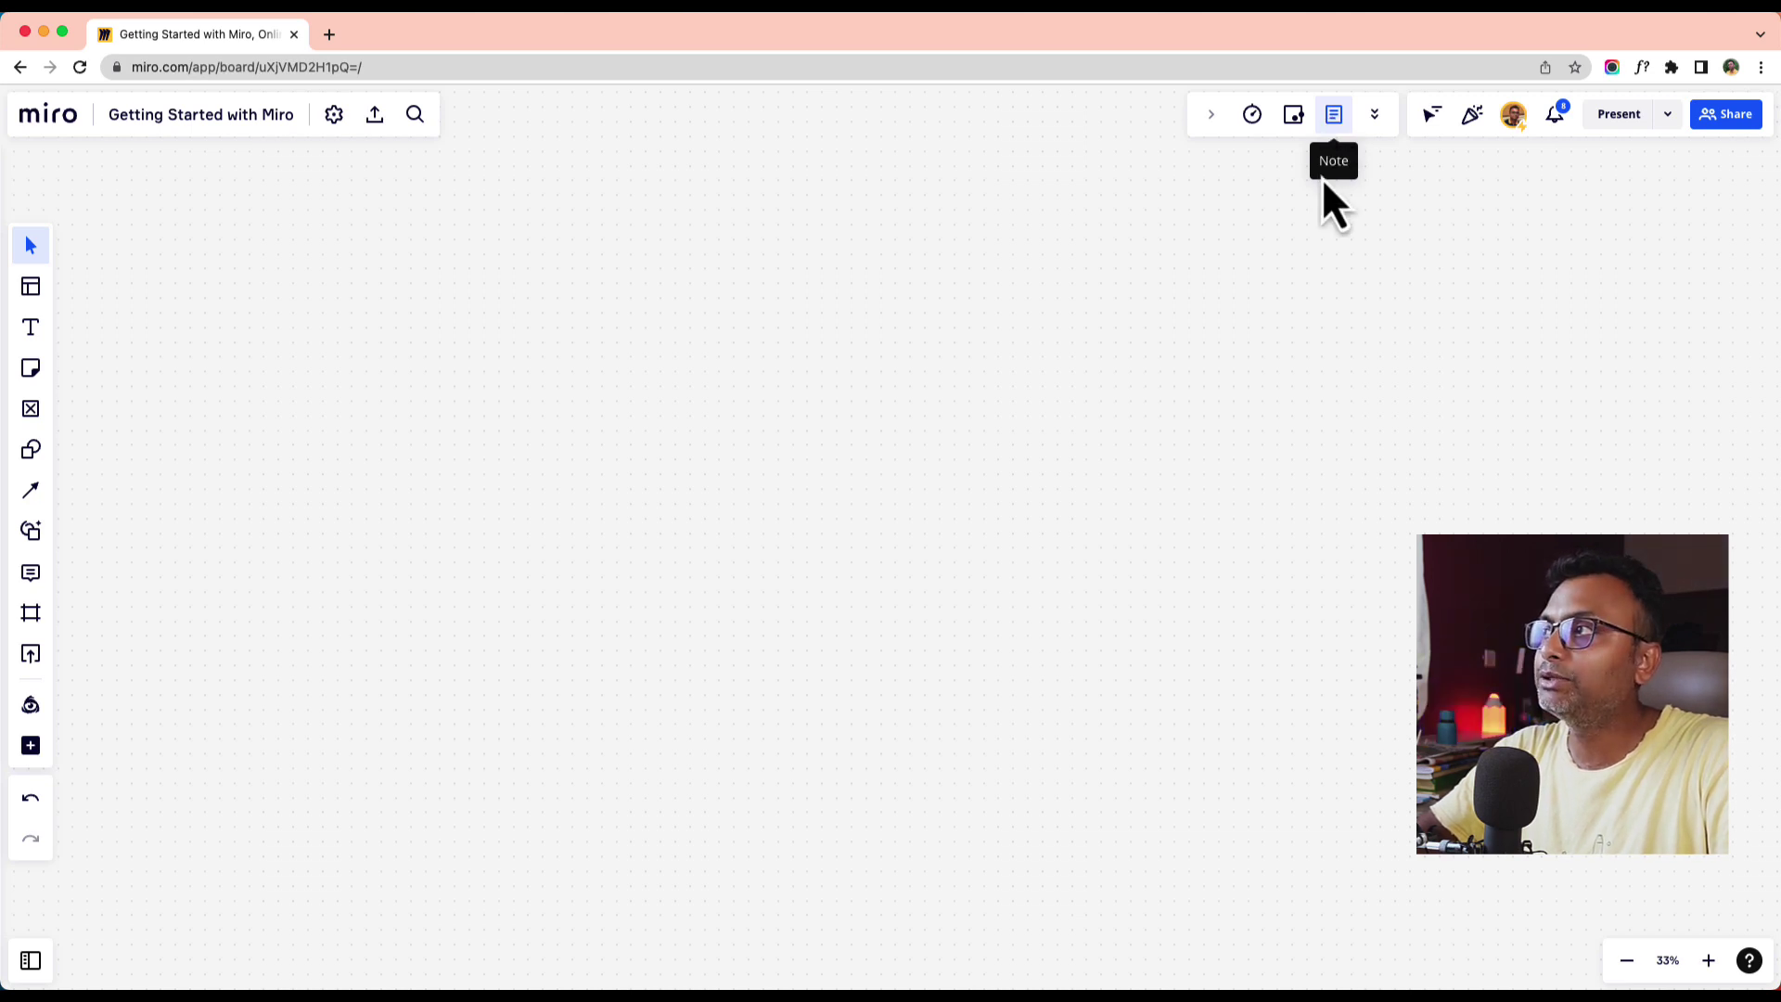
{"action": "left_click", "coordinate": [1334, 114]}
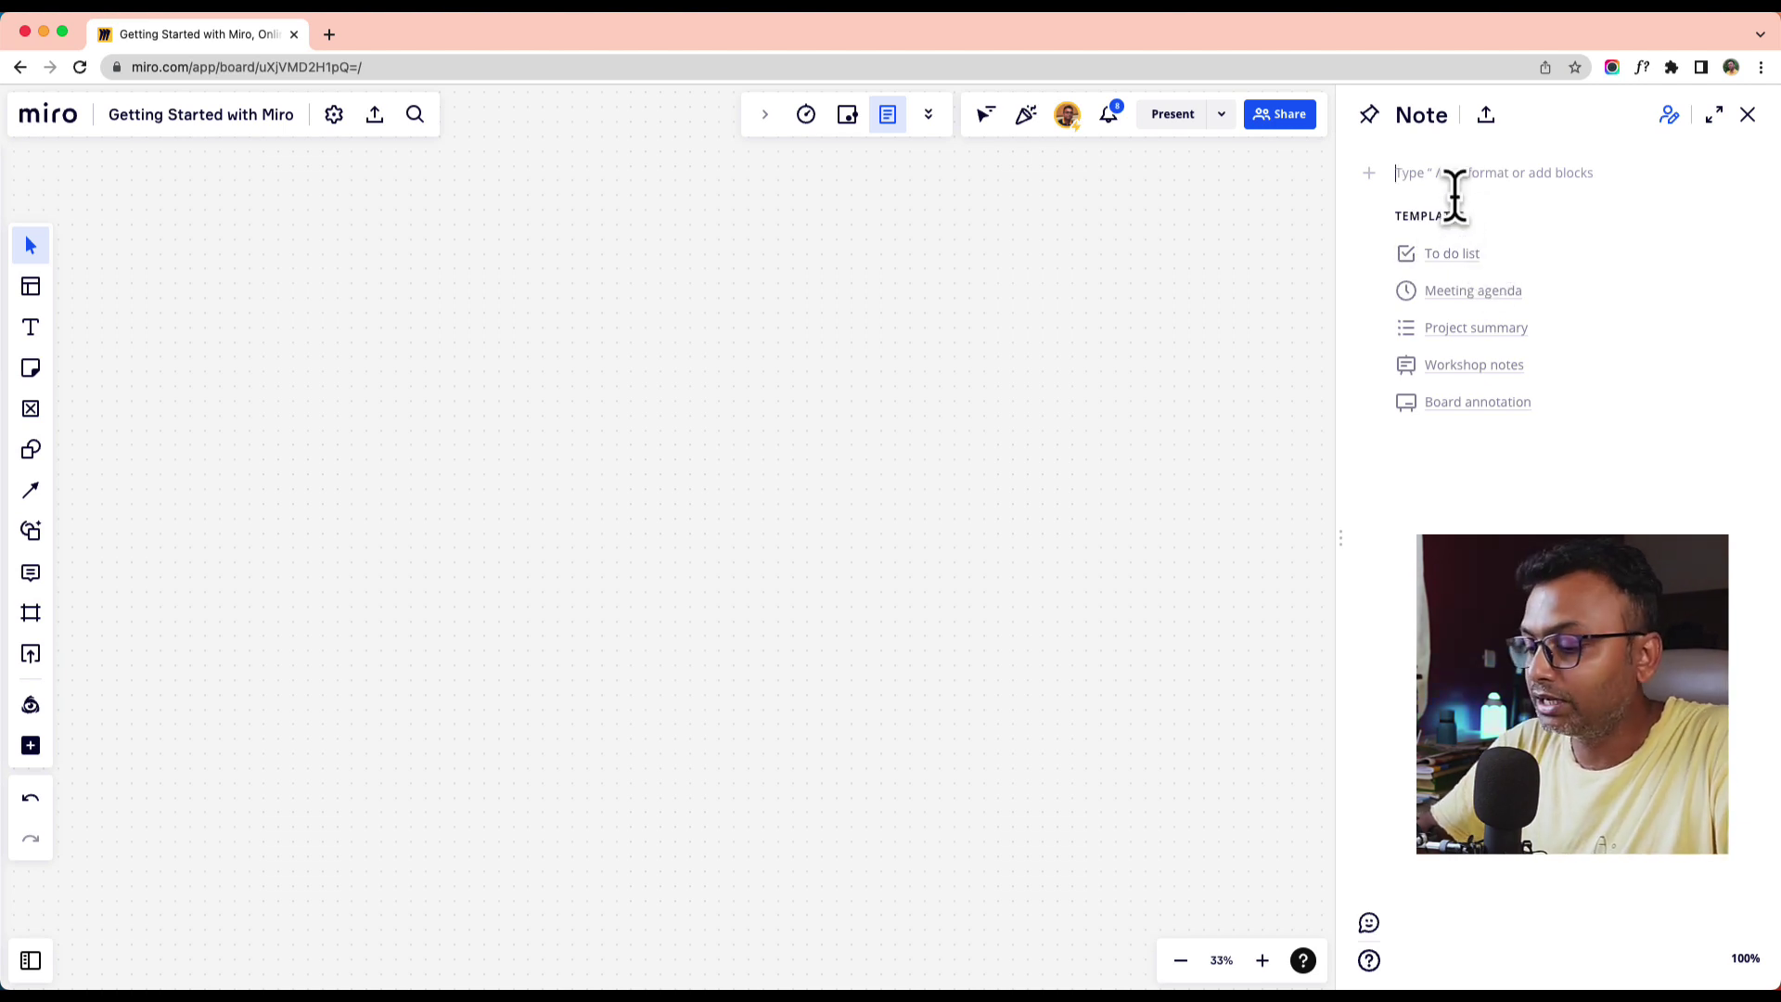
{"action": "type", "text": "/"}
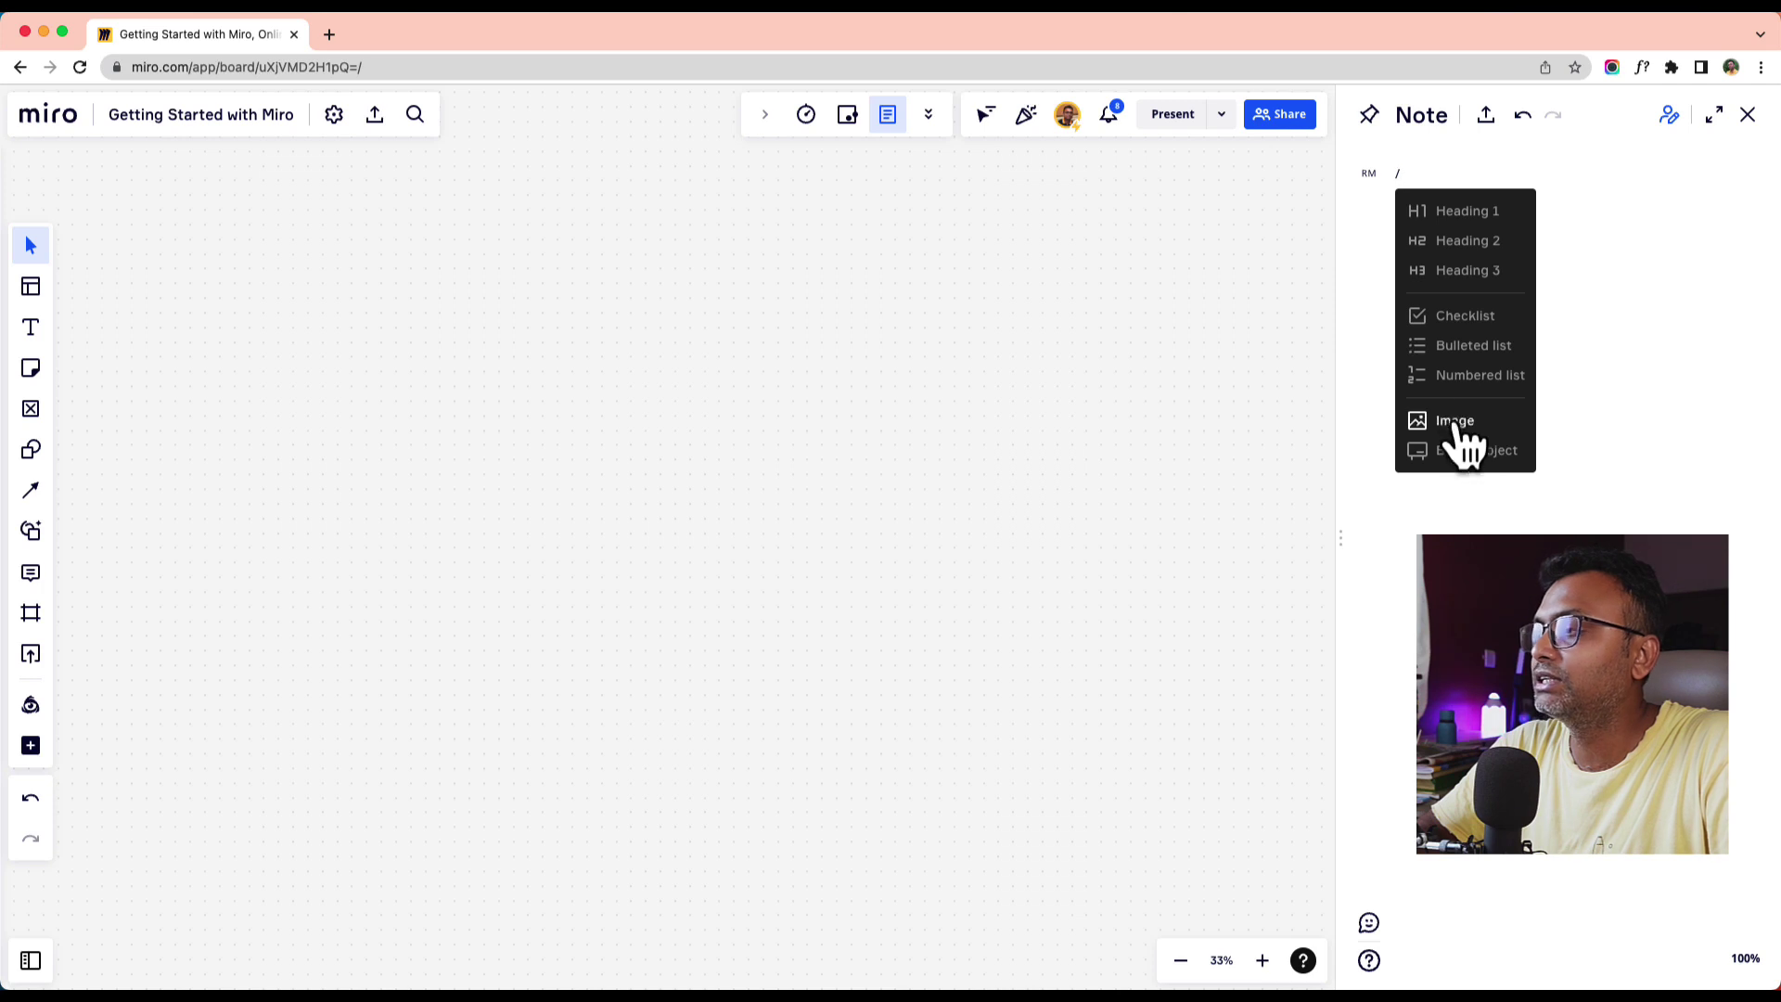
{"action": "key", "text": "BackSpace"}
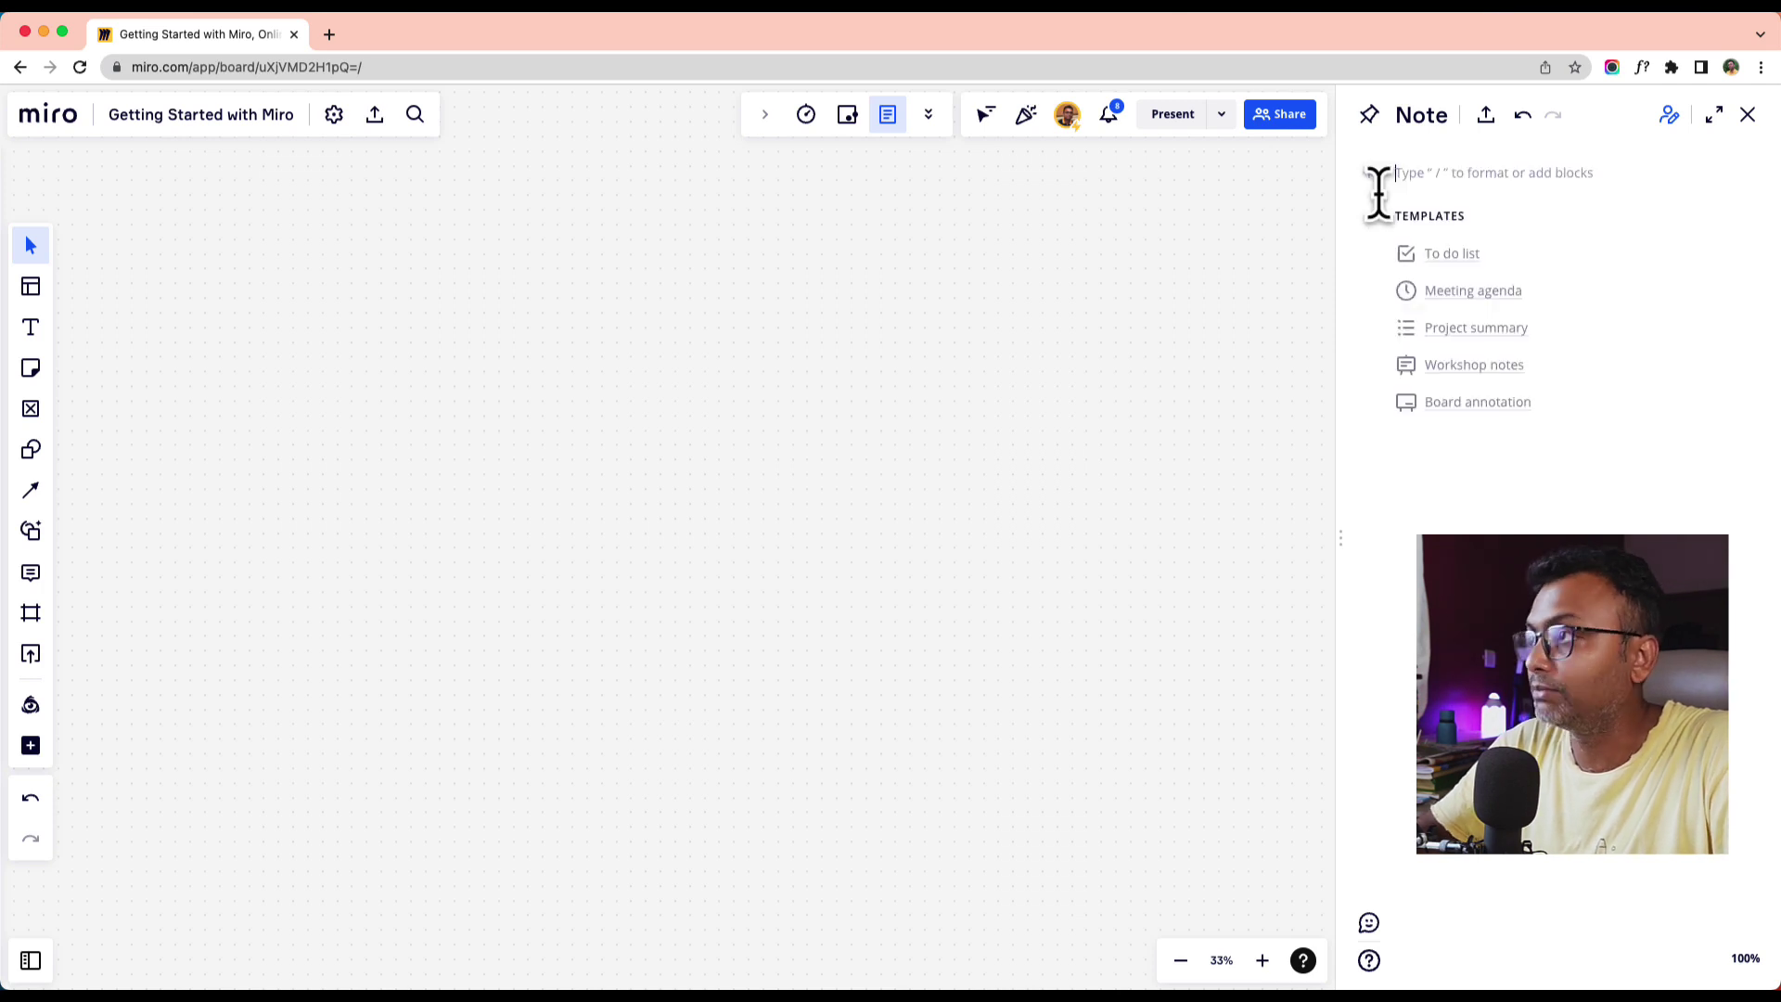
{"action": "left_click", "coordinate": [1470, 293]}
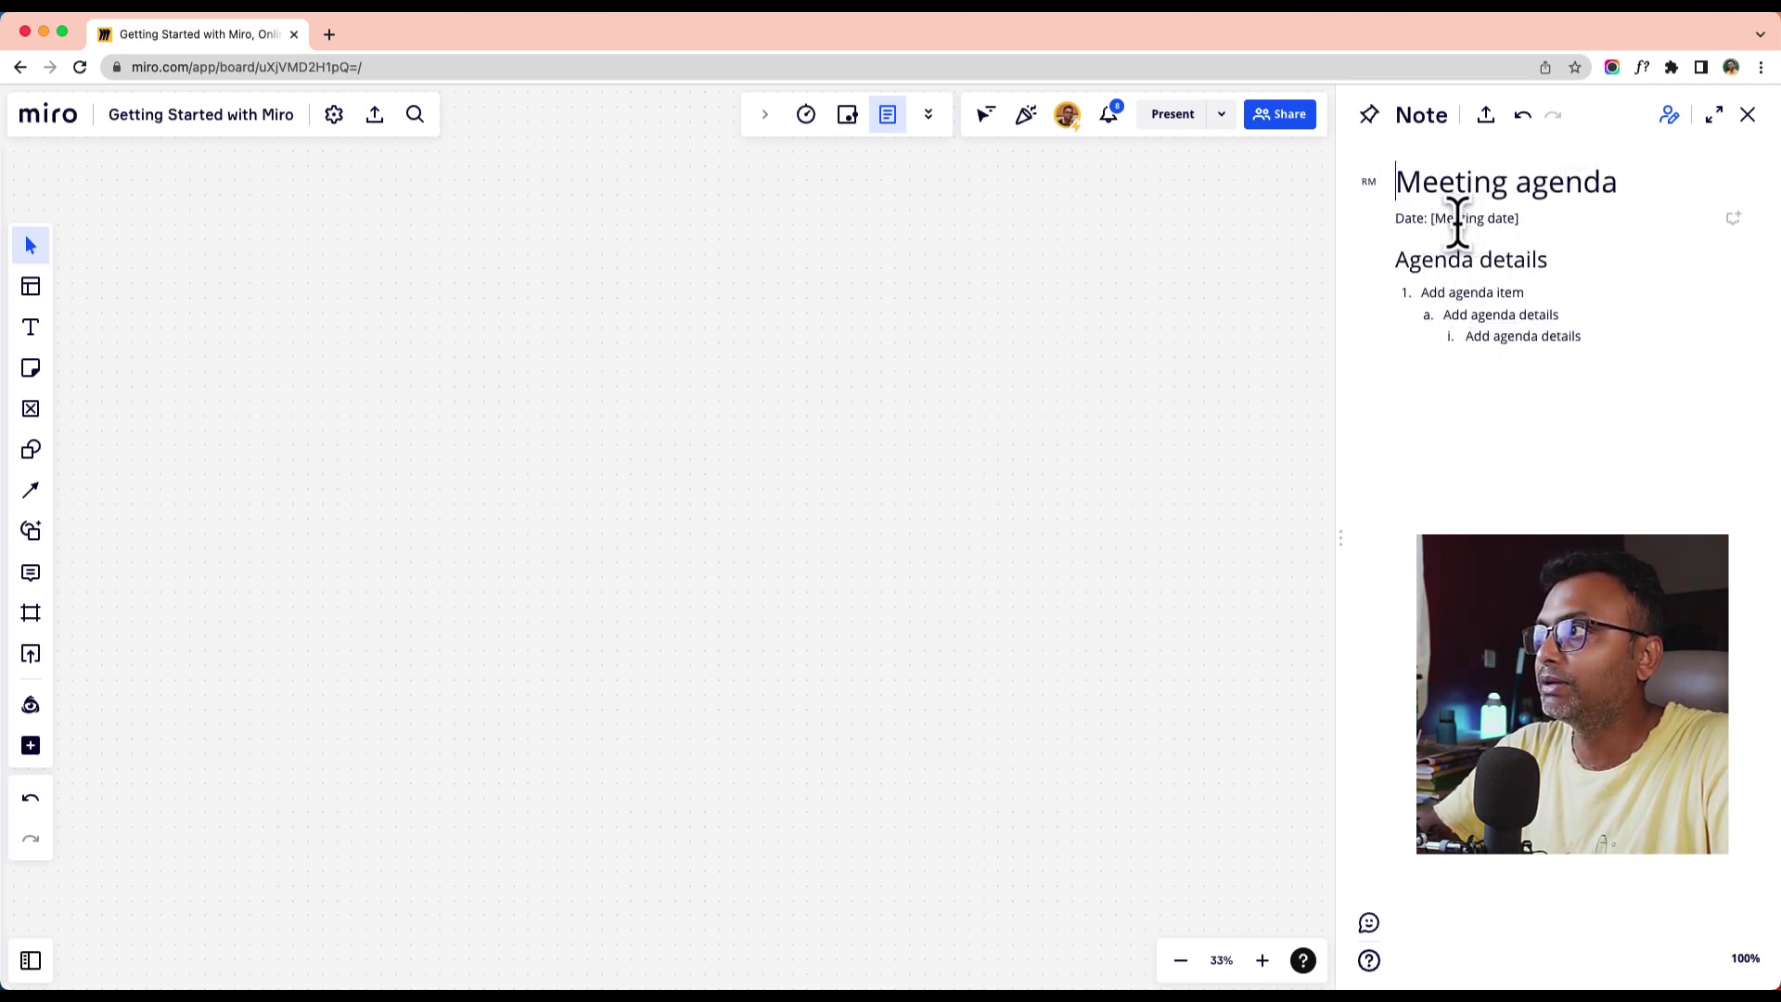
- Start a comment on the note's meeting date line and dismiss it without posting
{"action": "left_click_drag", "start_coordinate": [1437, 223], "coordinate": [1523, 221]}
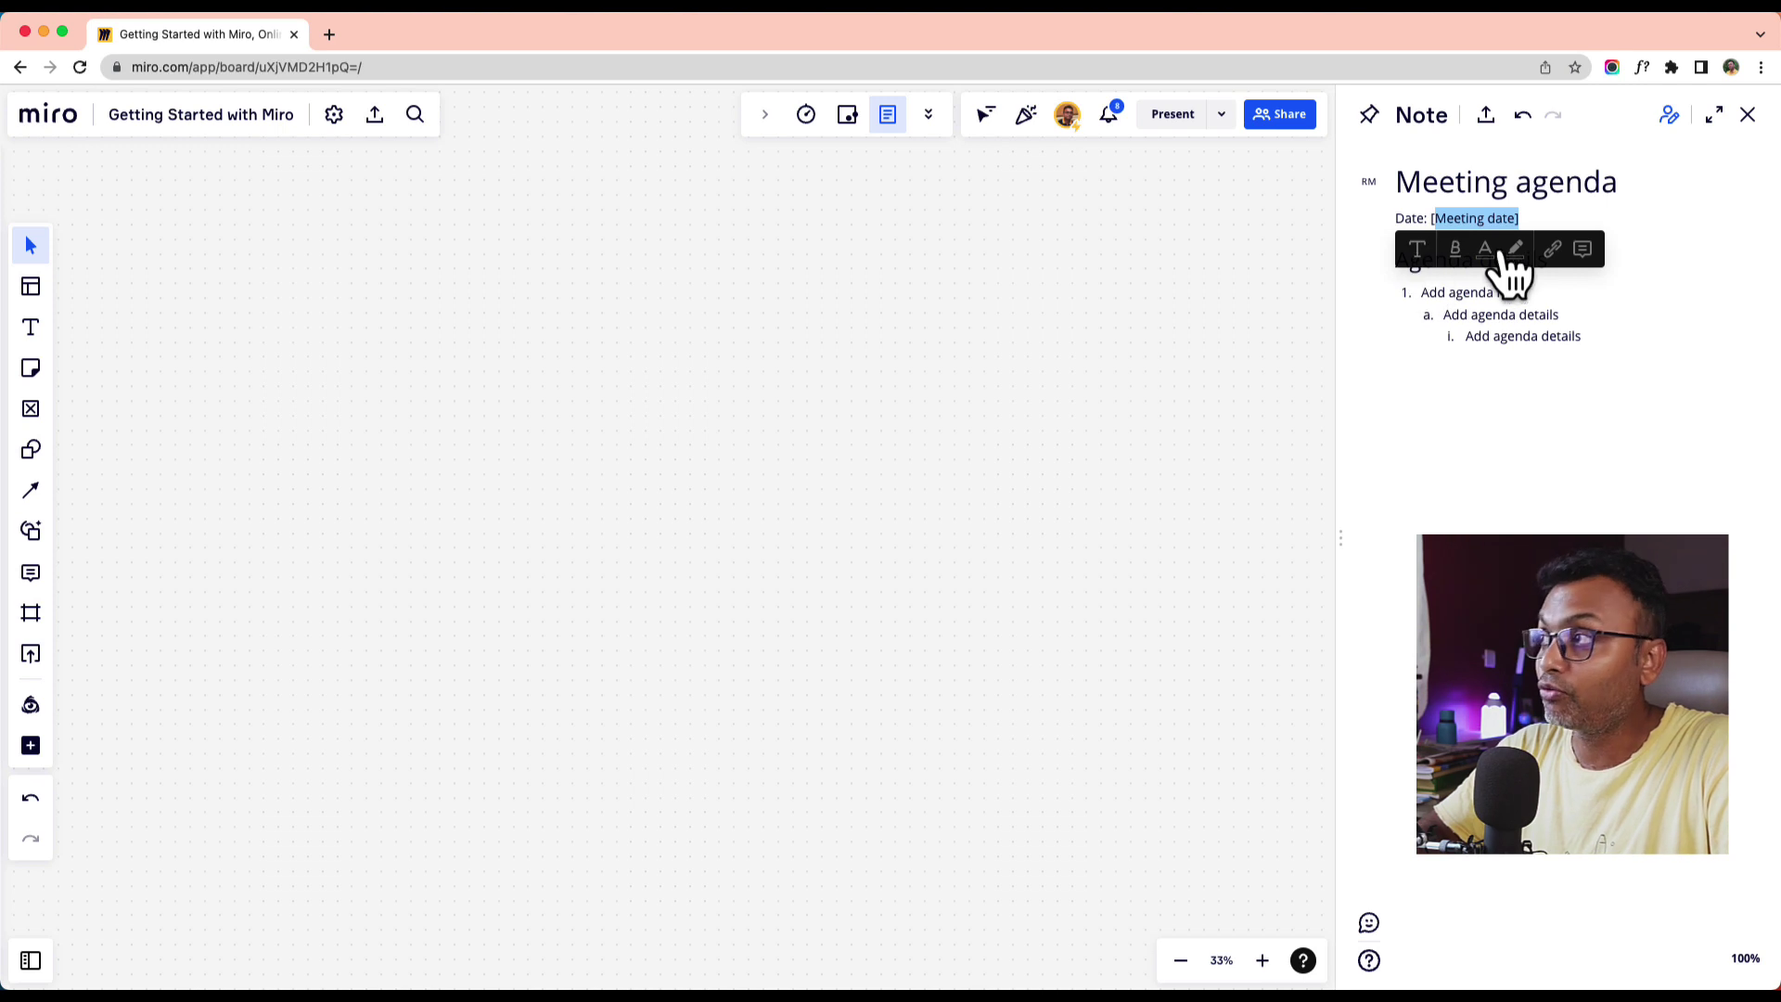
{"action": "left_click", "coordinate": [1399, 219]}
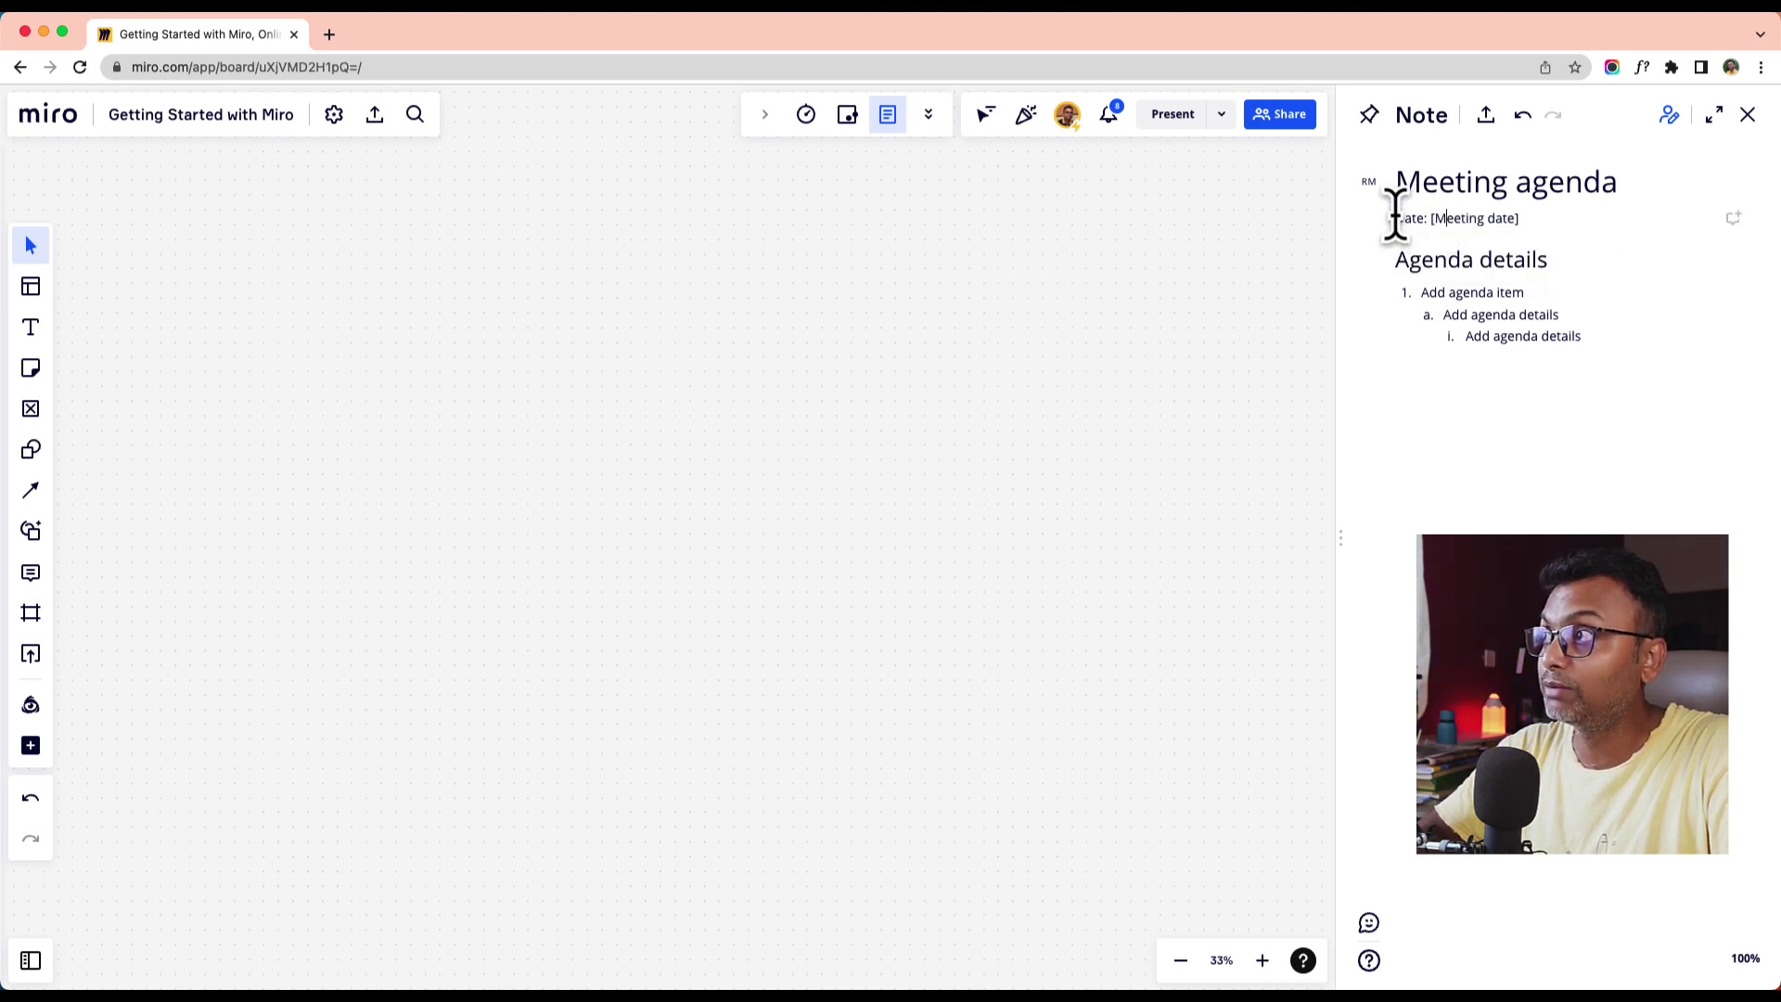
{"action": "left_click_drag", "start_coordinate": [1394, 219], "coordinate": [1662, 255]}
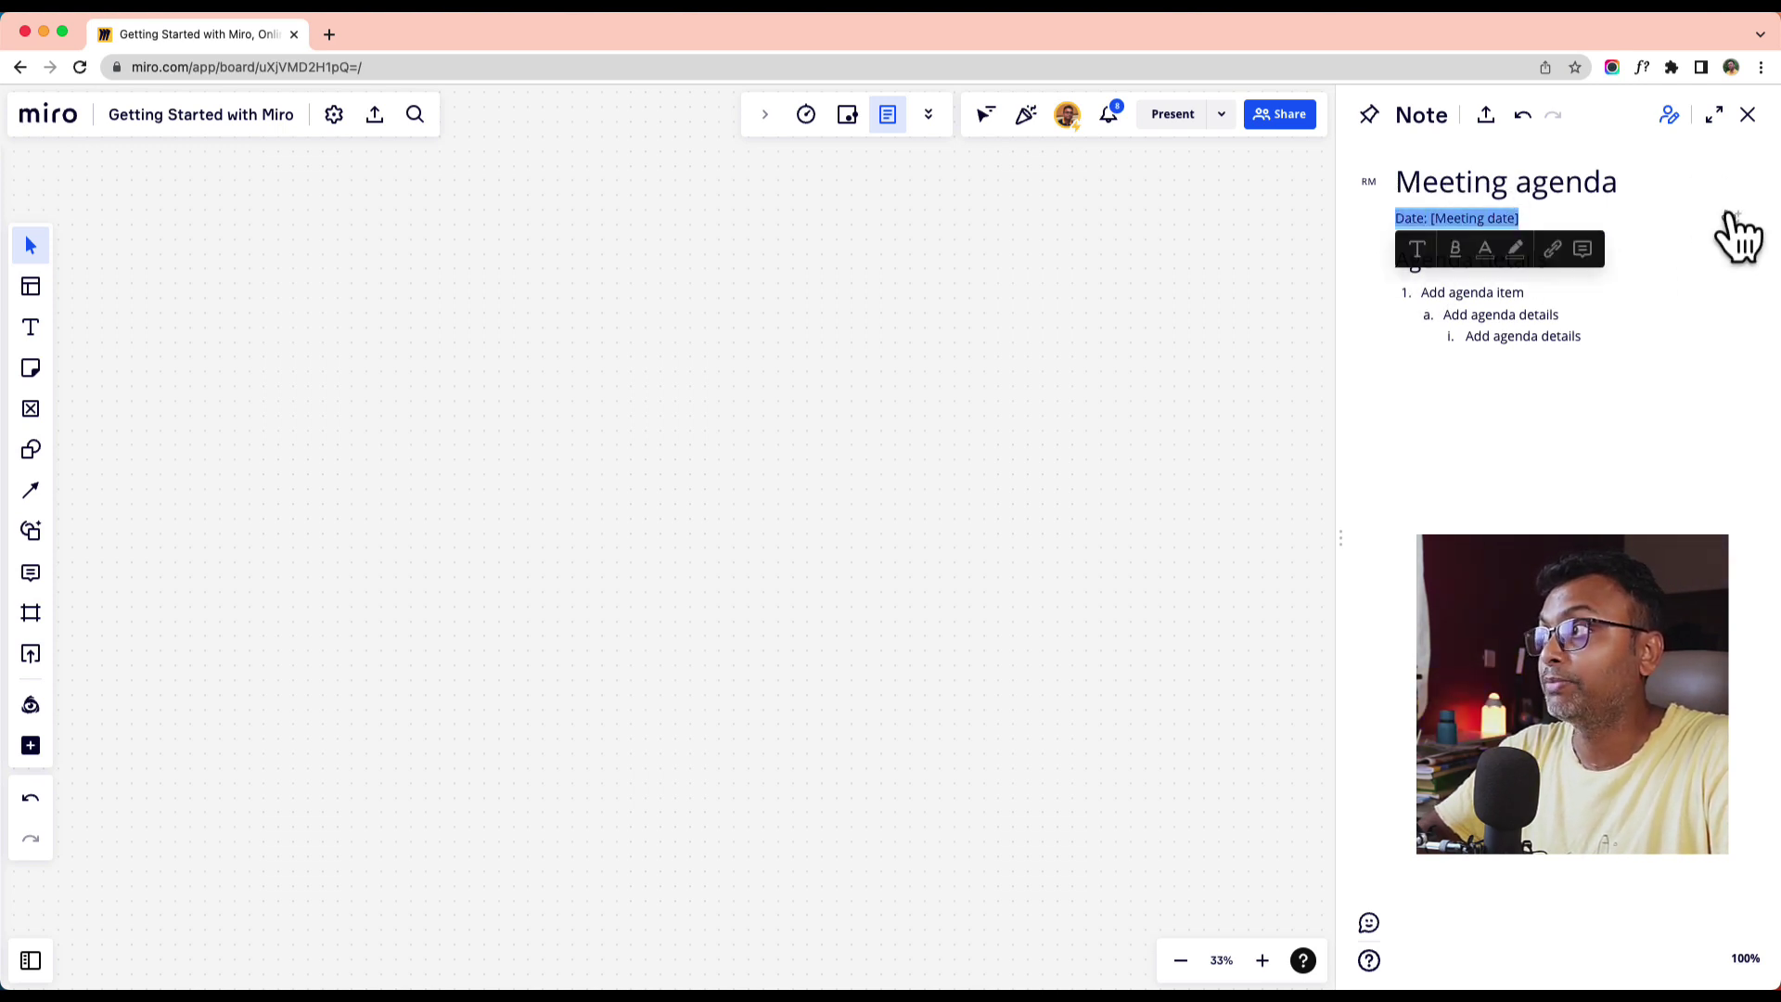
{"action": "left_click", "coordinate": [1735, 223]}
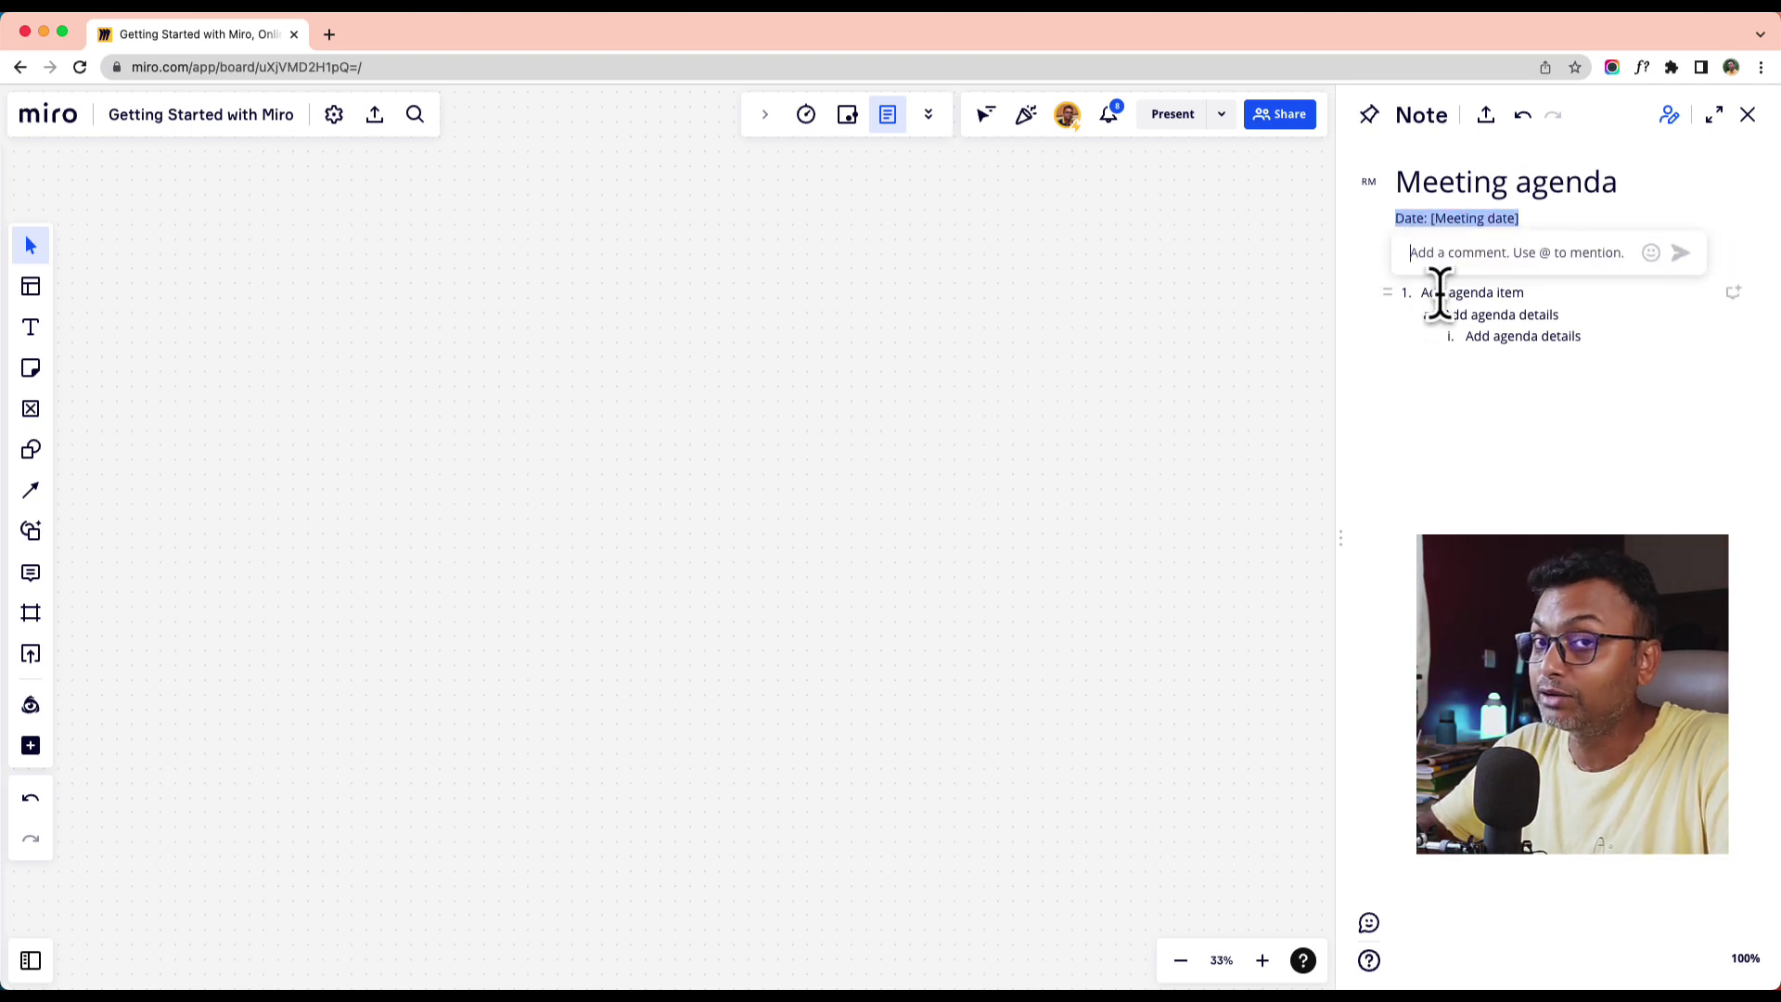
{"action": "left_click", "coordinate": [1419, 367]}
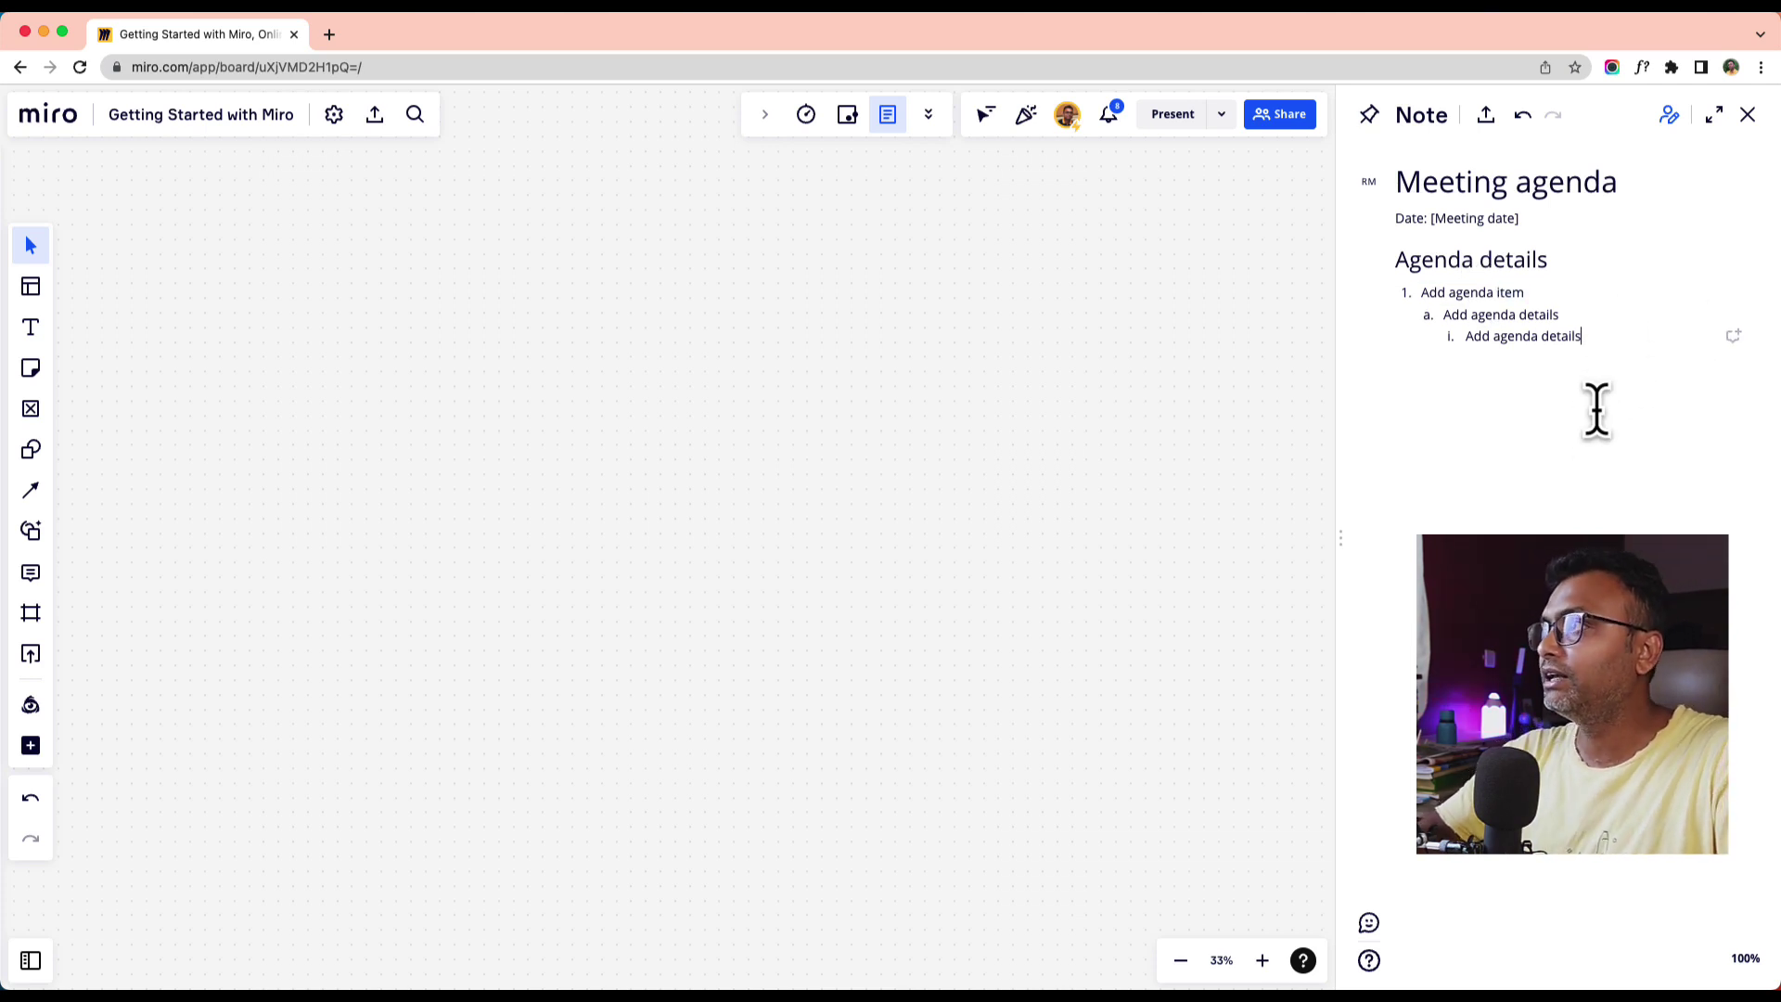
- Expand the note to full size and restore it, check its link and PDF export options, and close it
{"action": "left_click", "coordinate": [1714, 116]}
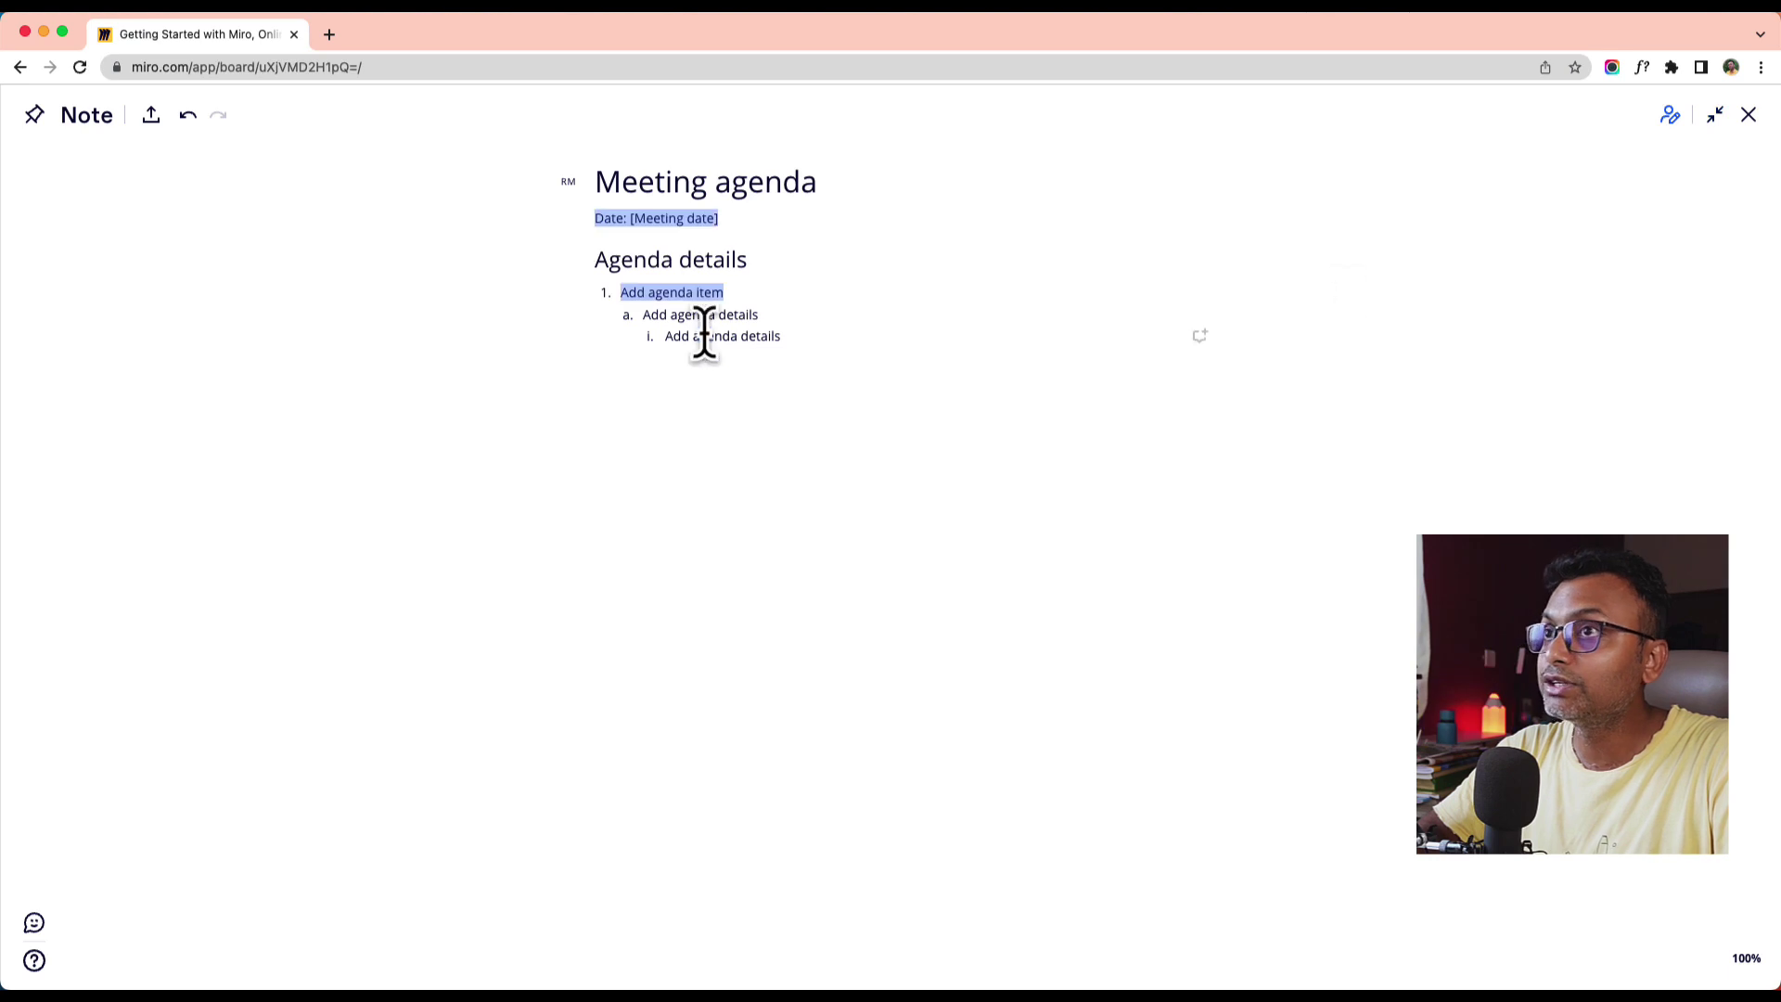
{"action": "left_click", "coordinate": [1715, 116]}
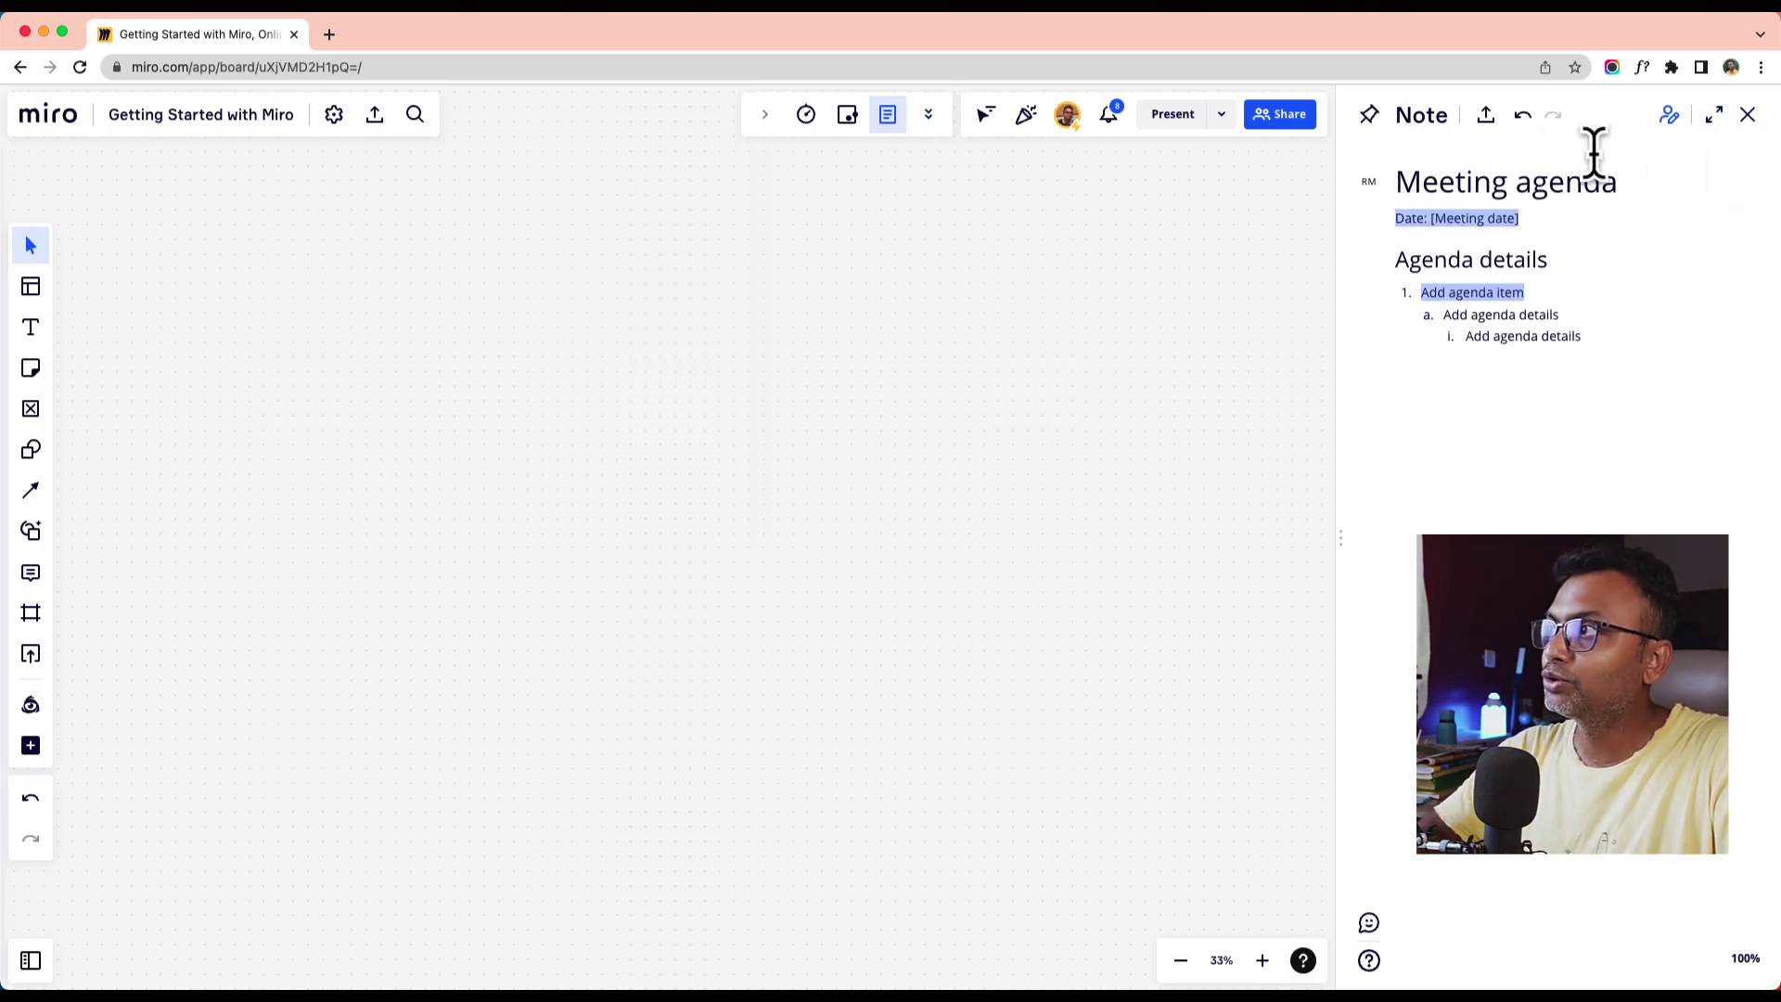
{"action": "left_click", "coordinate": [1487, 115]}
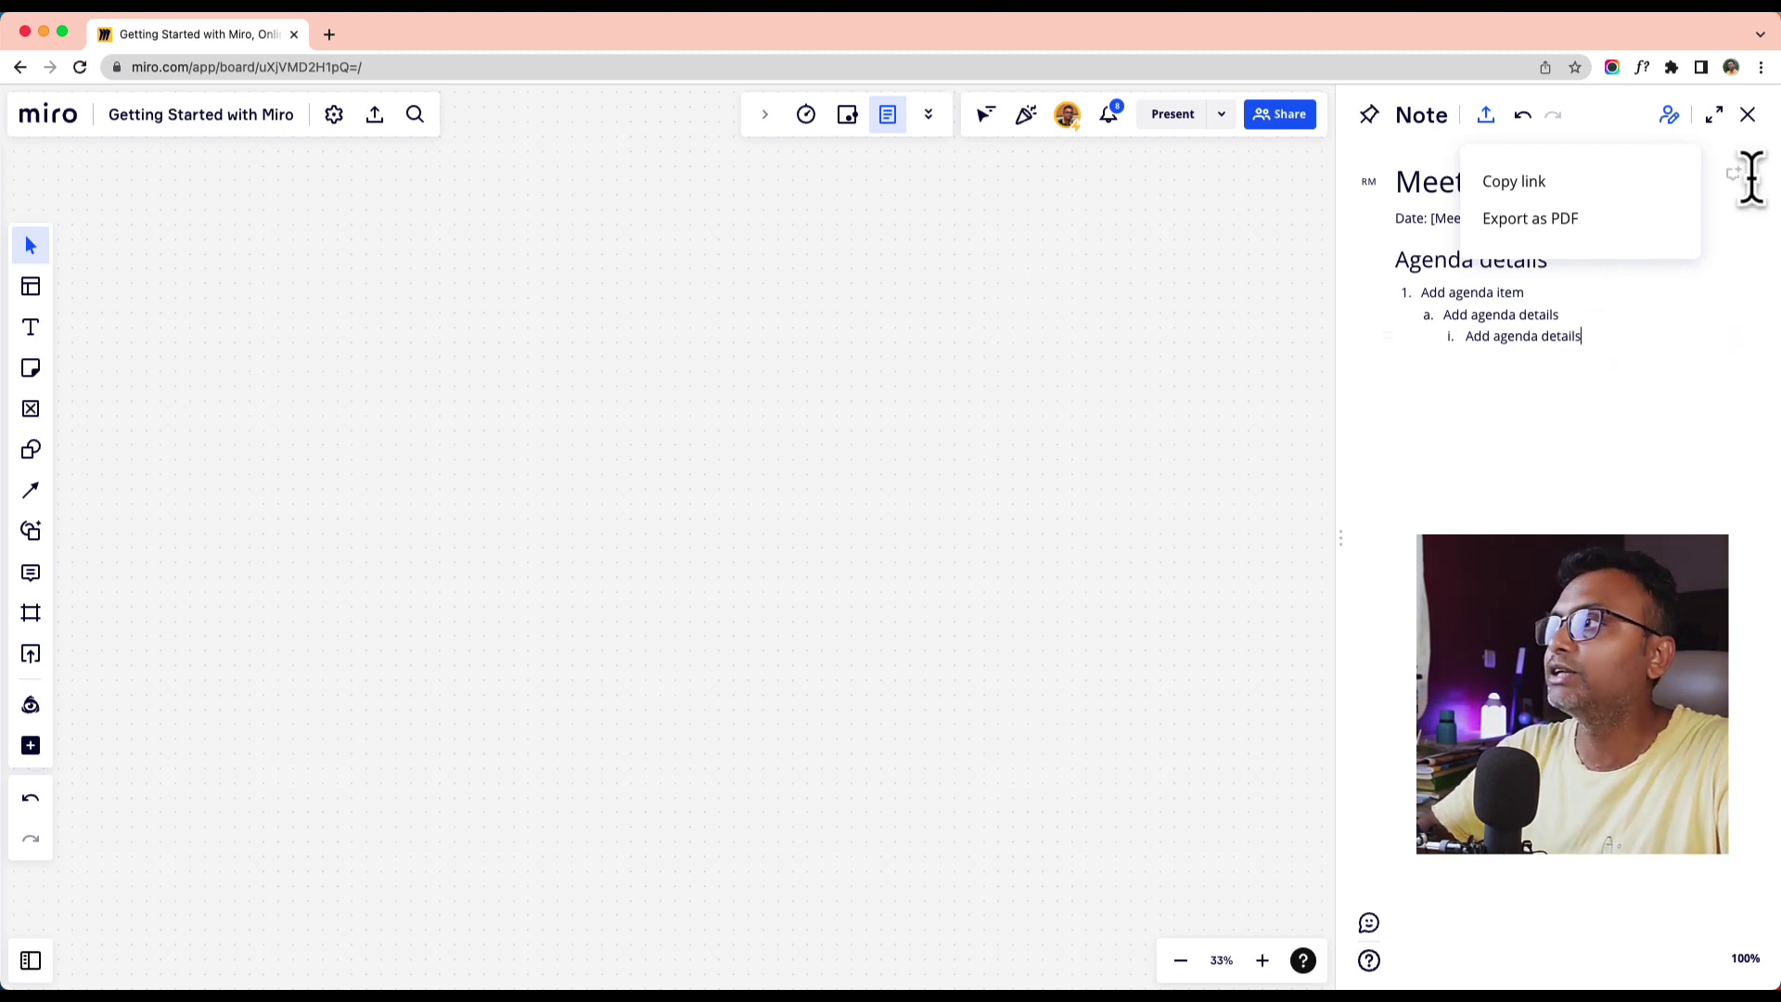
{"action": "left_click", "coordinate": [1748, 115]}
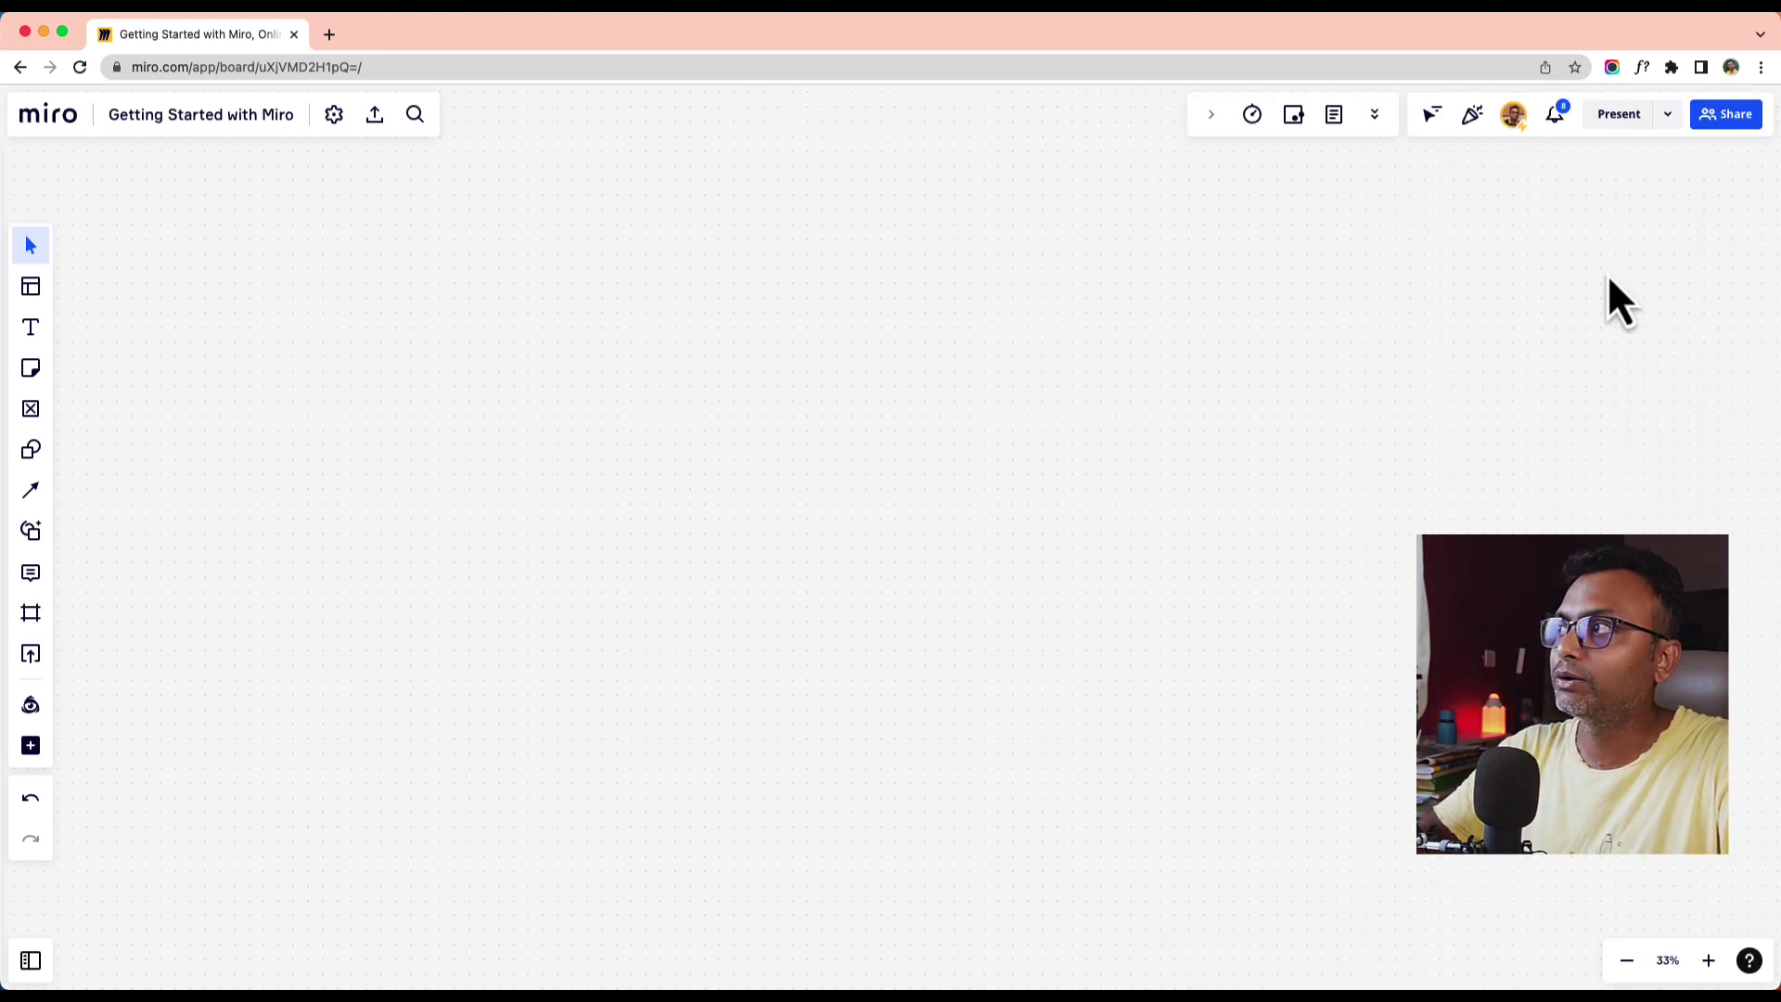
- Look at the Chat and Estimation apps, closing each one after viewing it
{"action": "left_click", "coordinate": [1375, 114]}
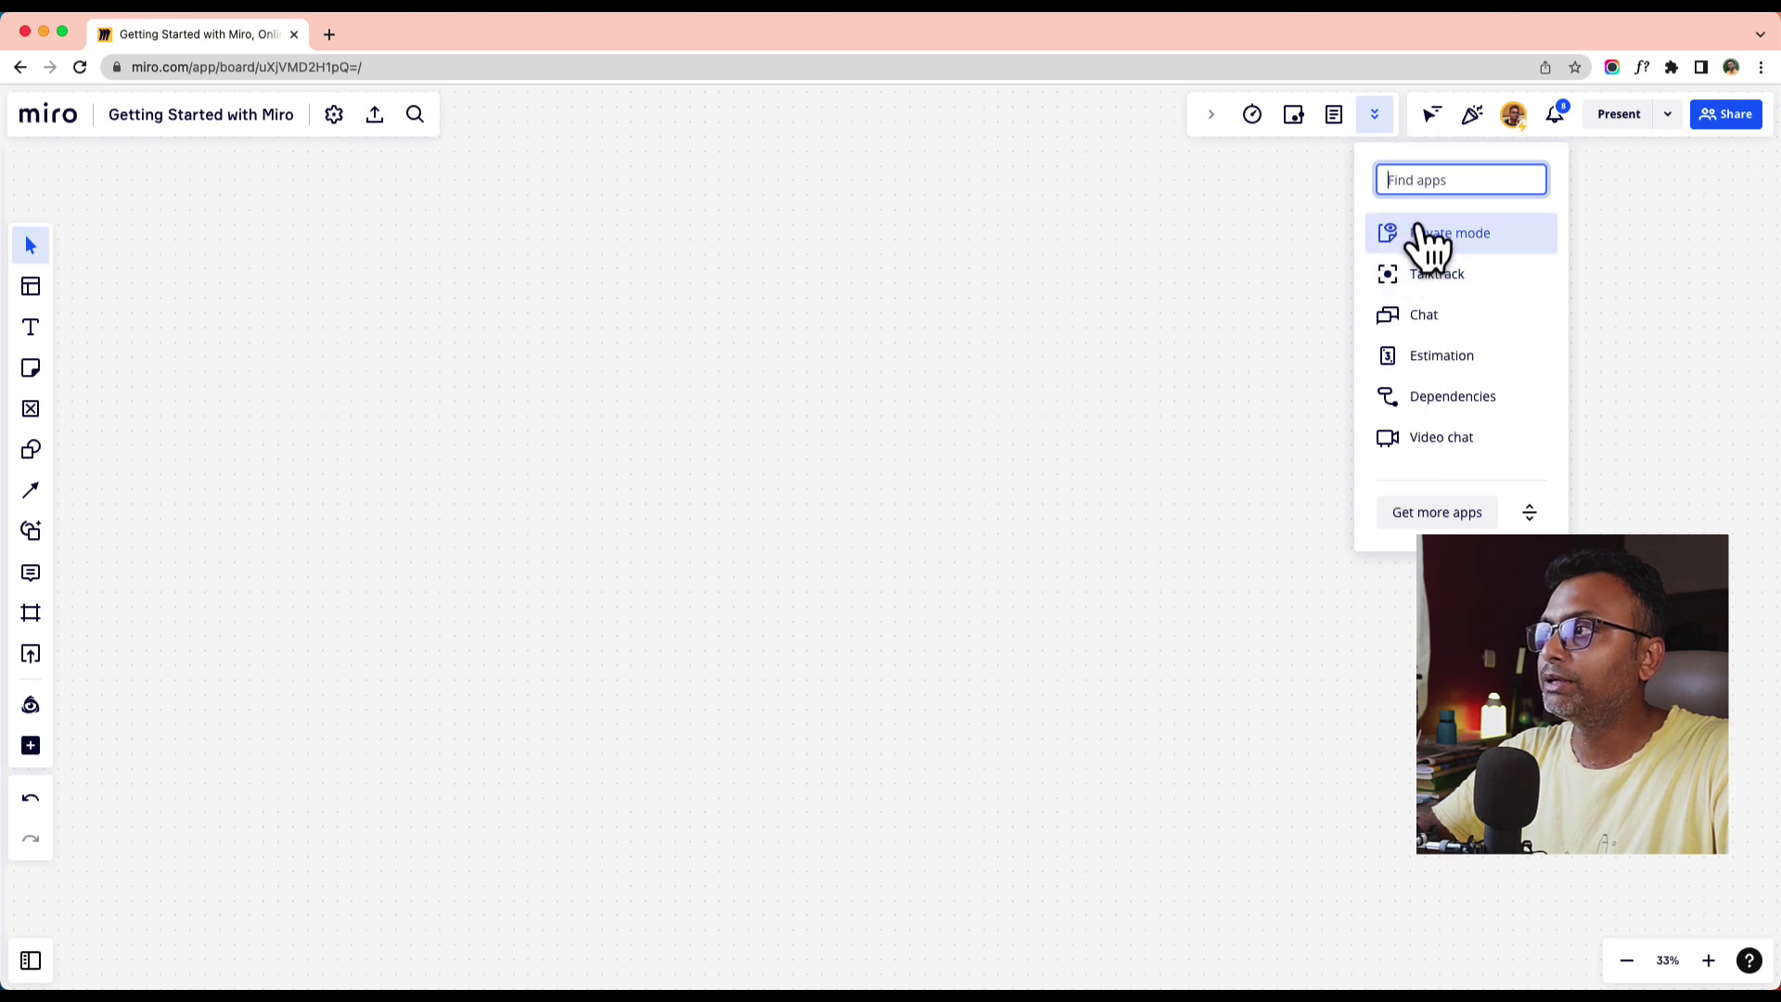
{"action": "left_click", "coordinate": [1496, 324]}
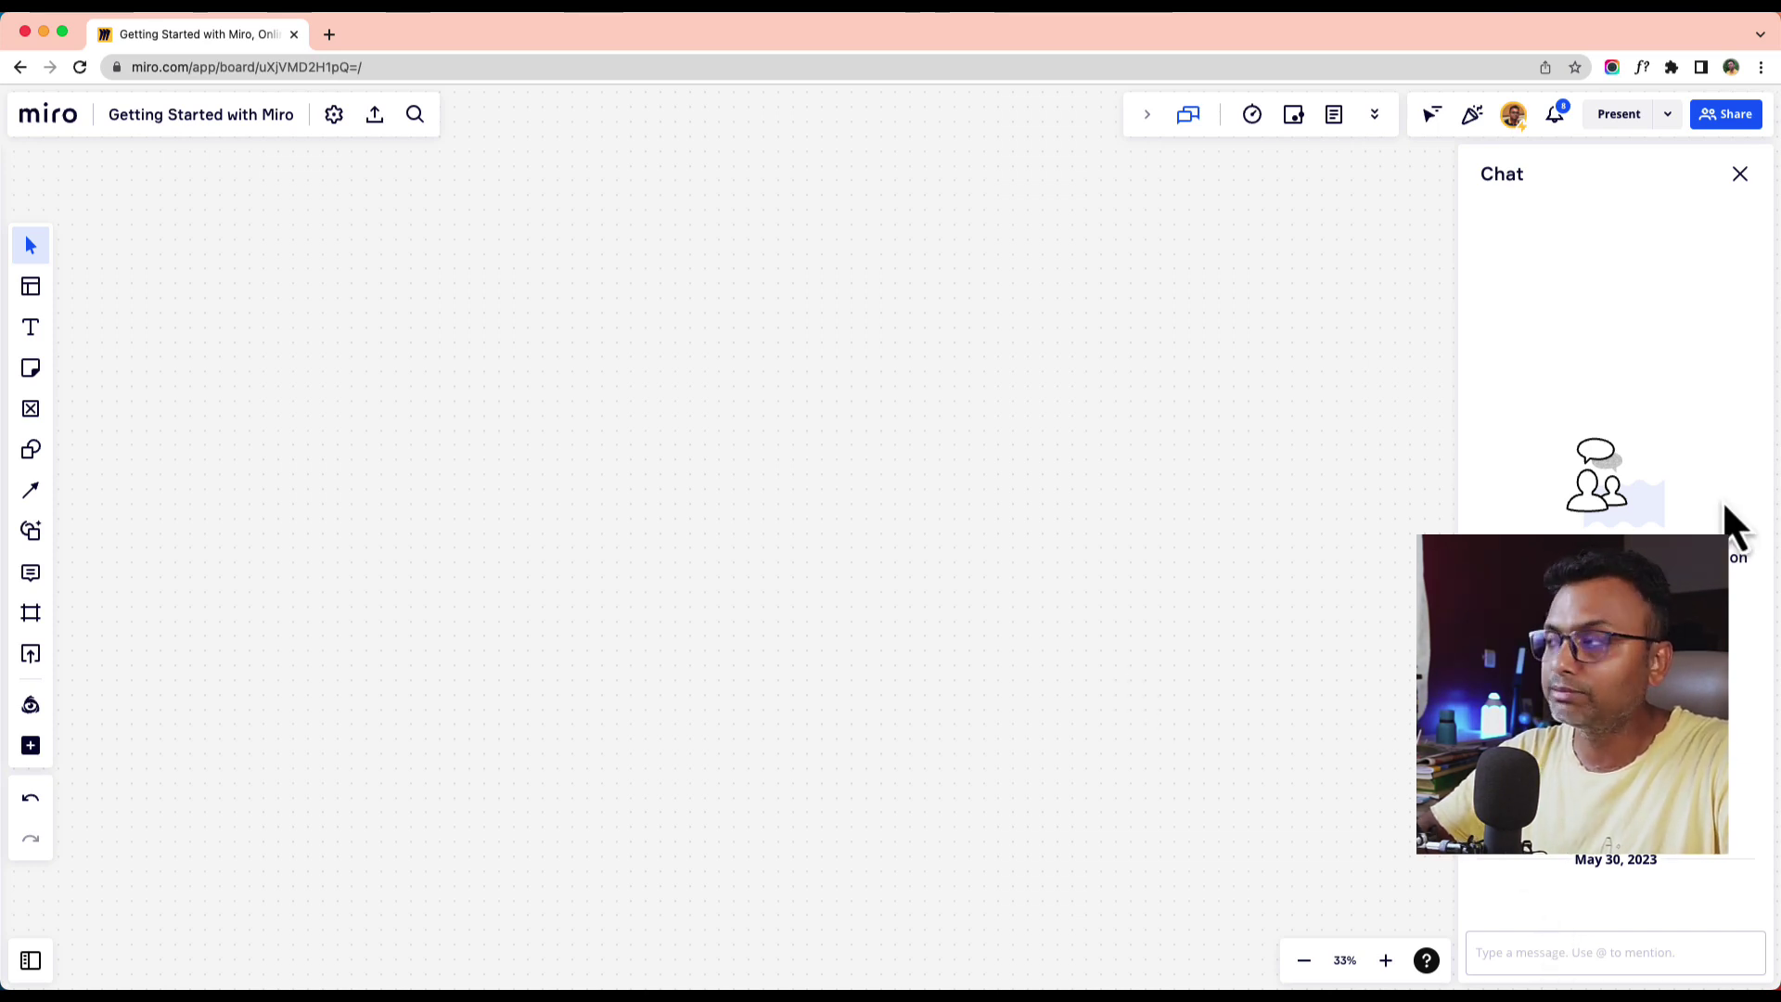
{"action": "left_click", "coordinate": [1740, 176]}
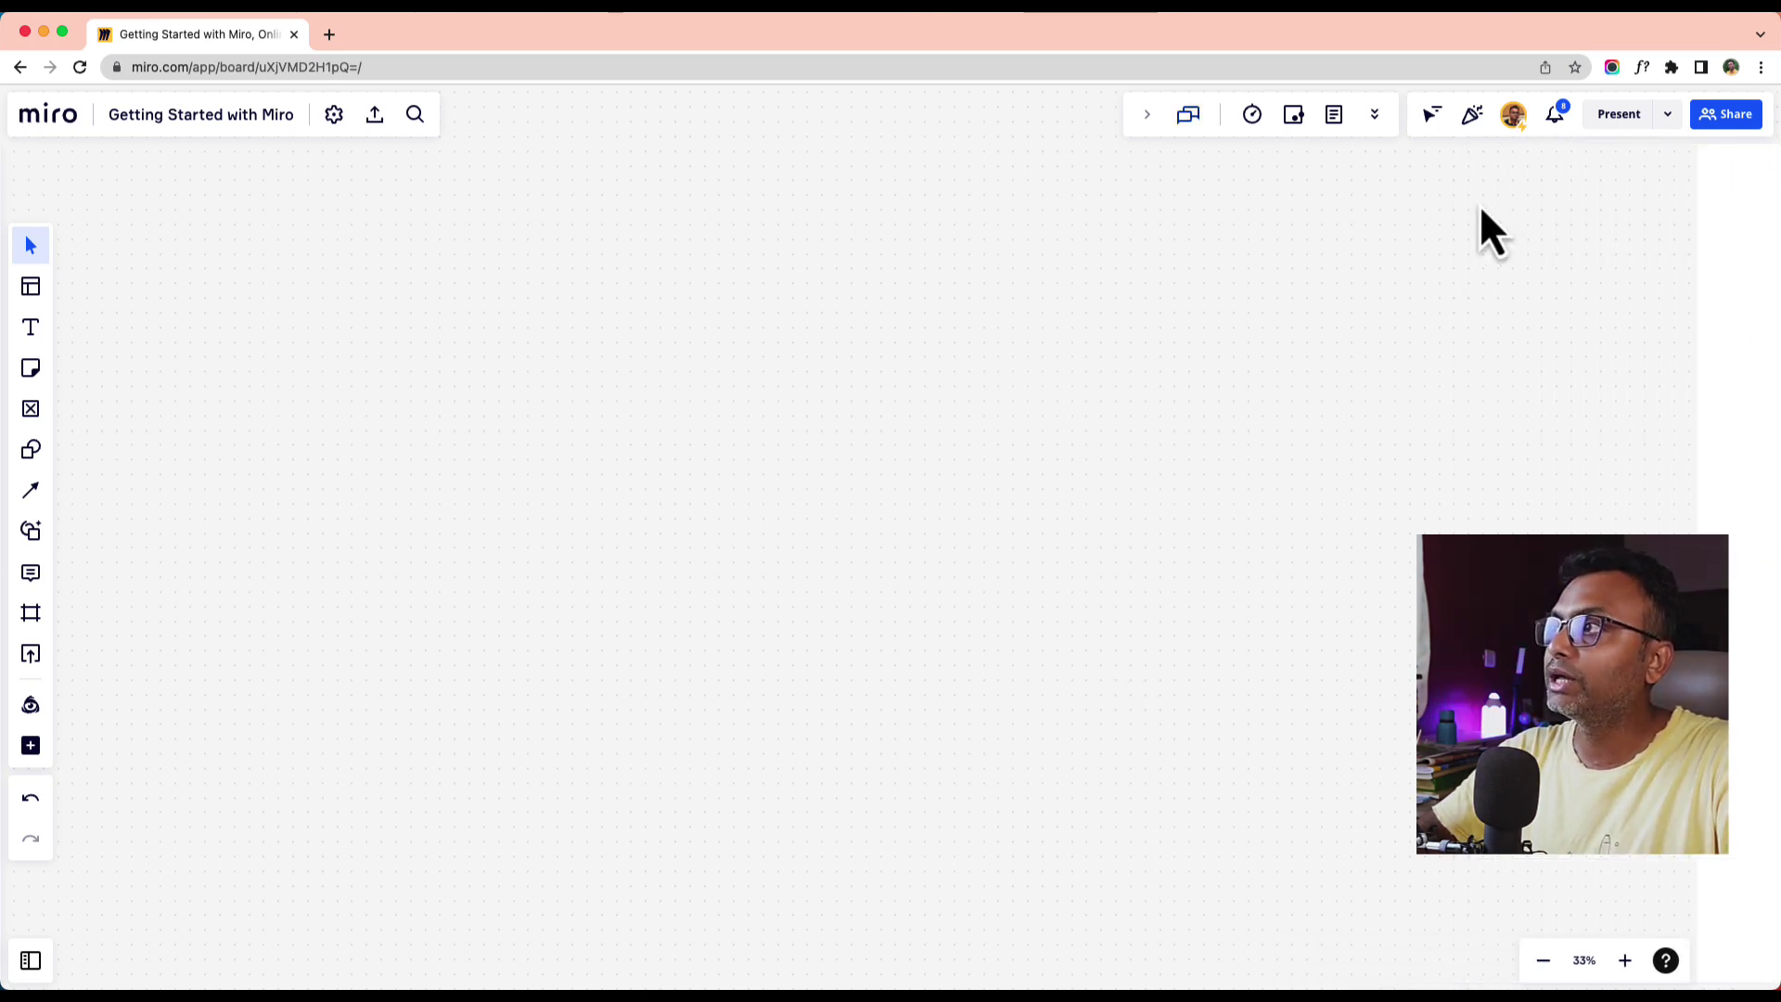
{"action": "left_click", "coordinate": [1375, 115]}
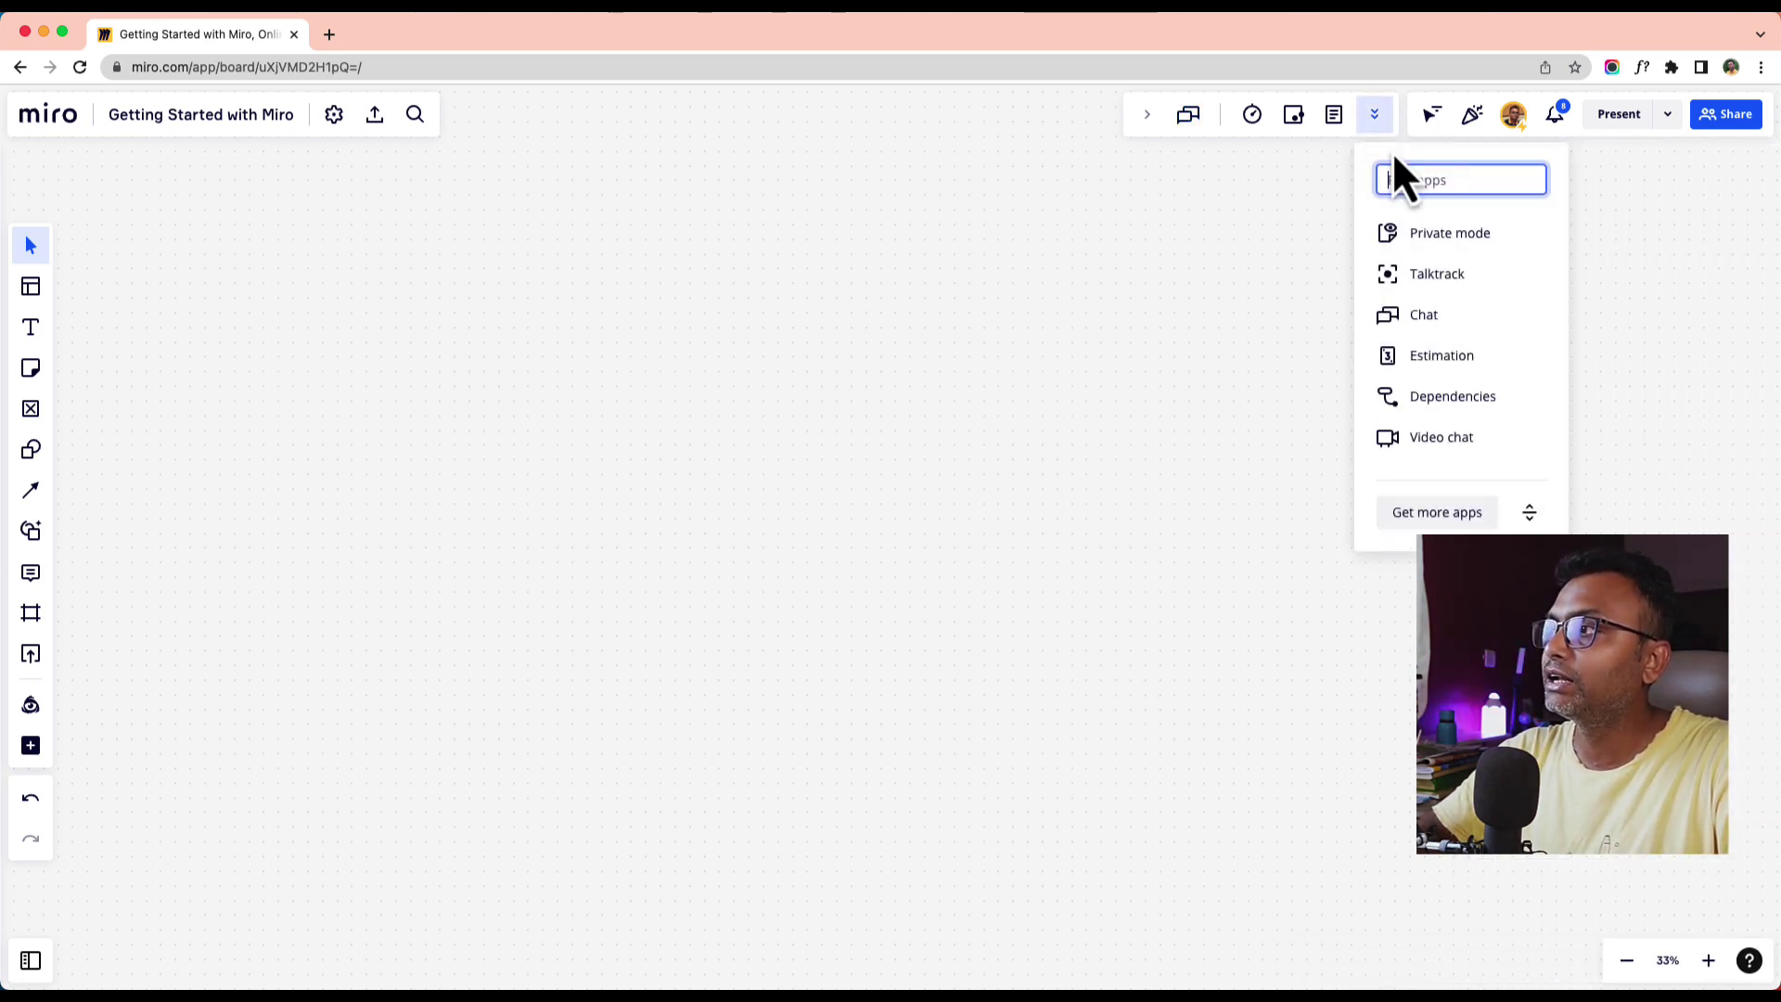
{"action": "left_click", "coordinate": [1482, 358]}
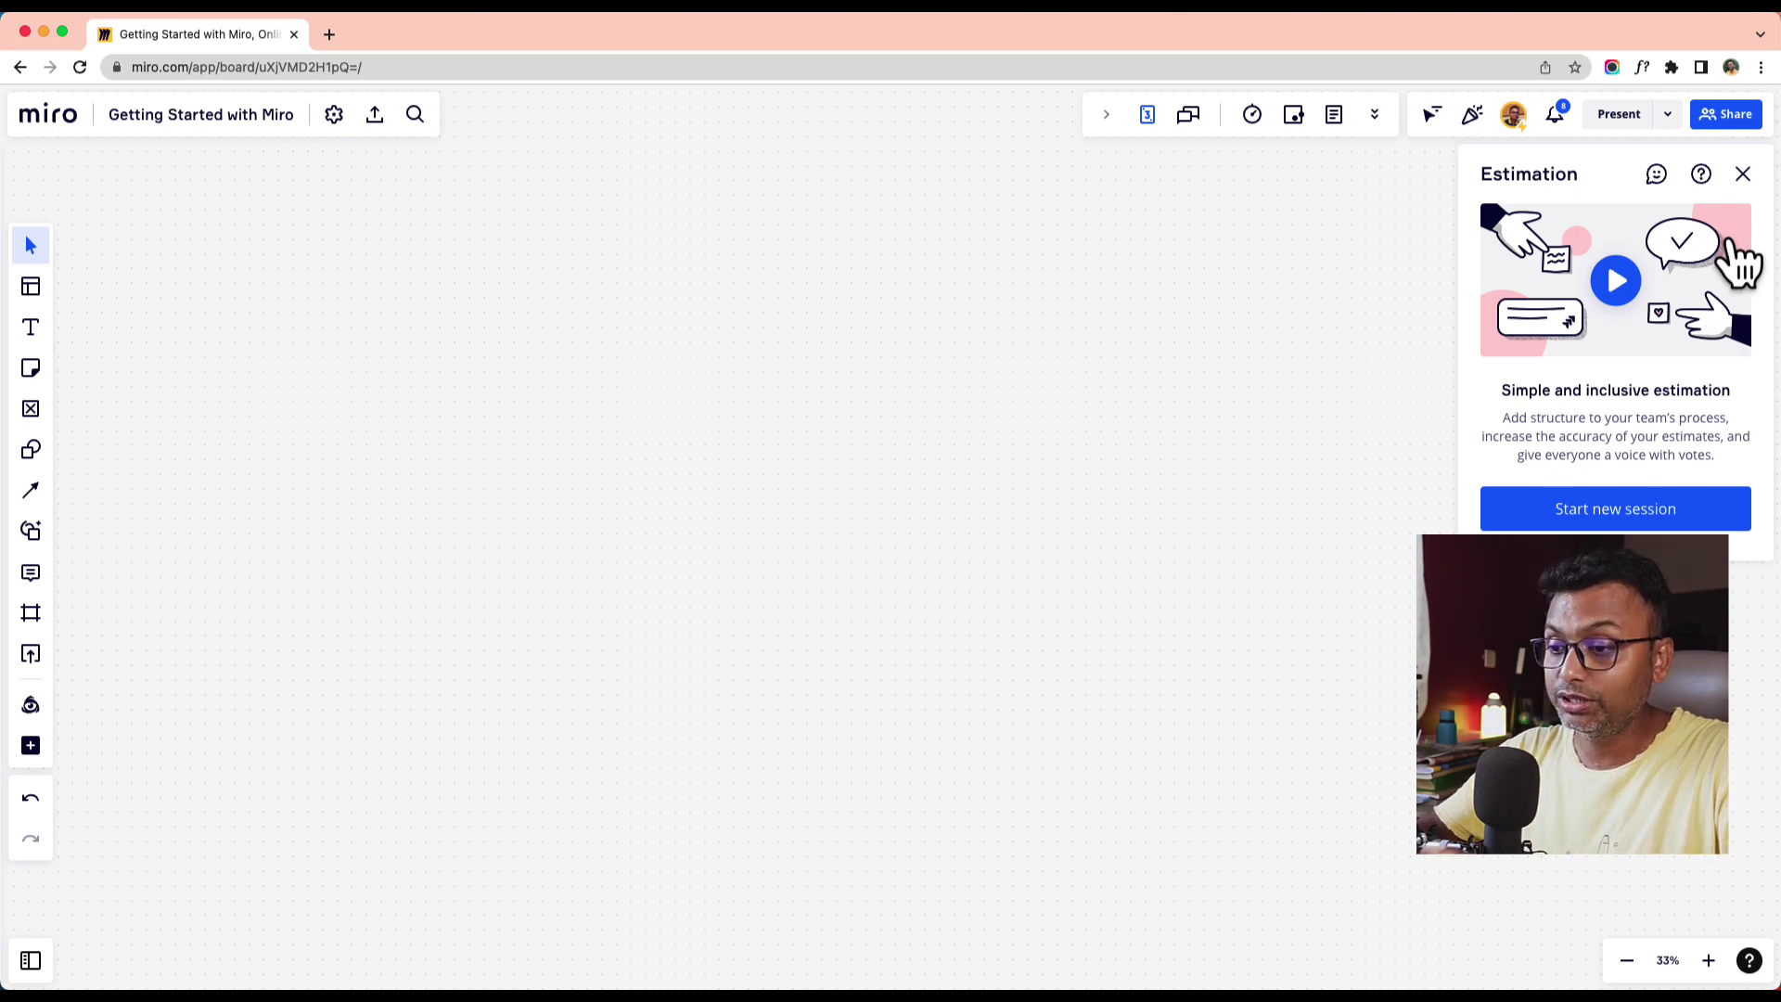
{"action": "left_click", "coordinate": [1744, 176]}
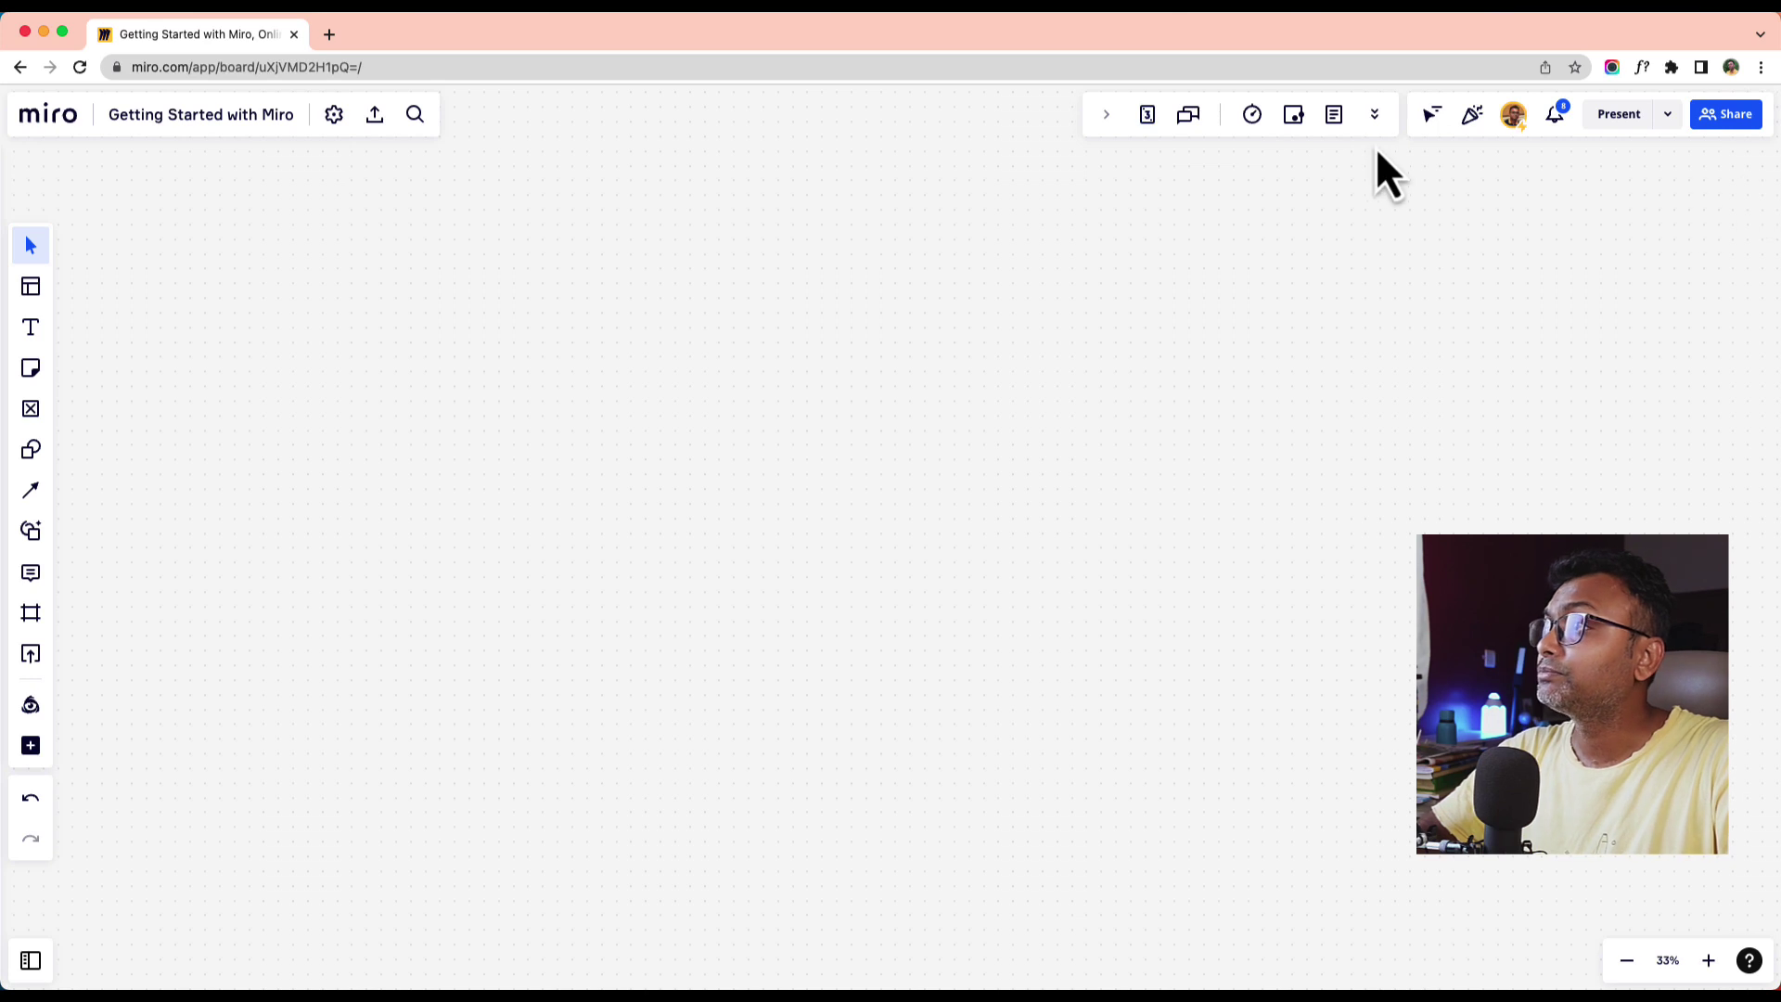
- Start a video chat on the board with camera and microphone access allowed, and end it
{"action": "left_click", "coordinate": [1377, 118]}
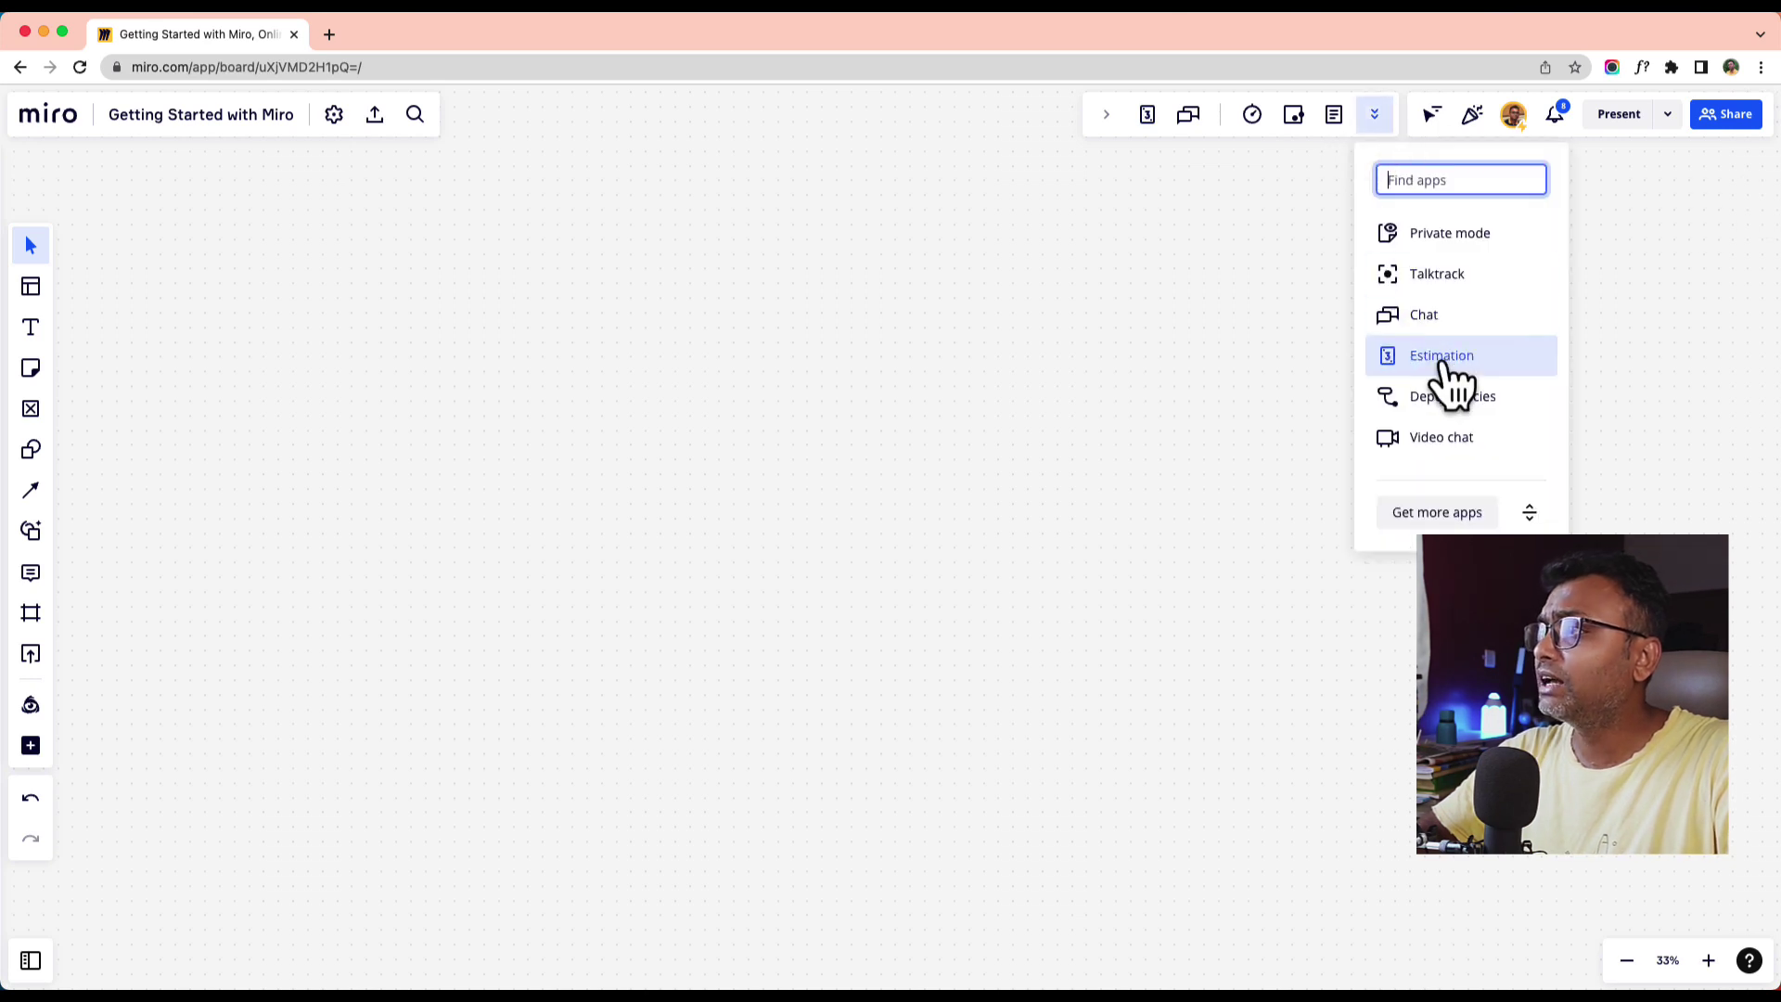
{"action": "left_click", "coordinate": [1475, 438]}
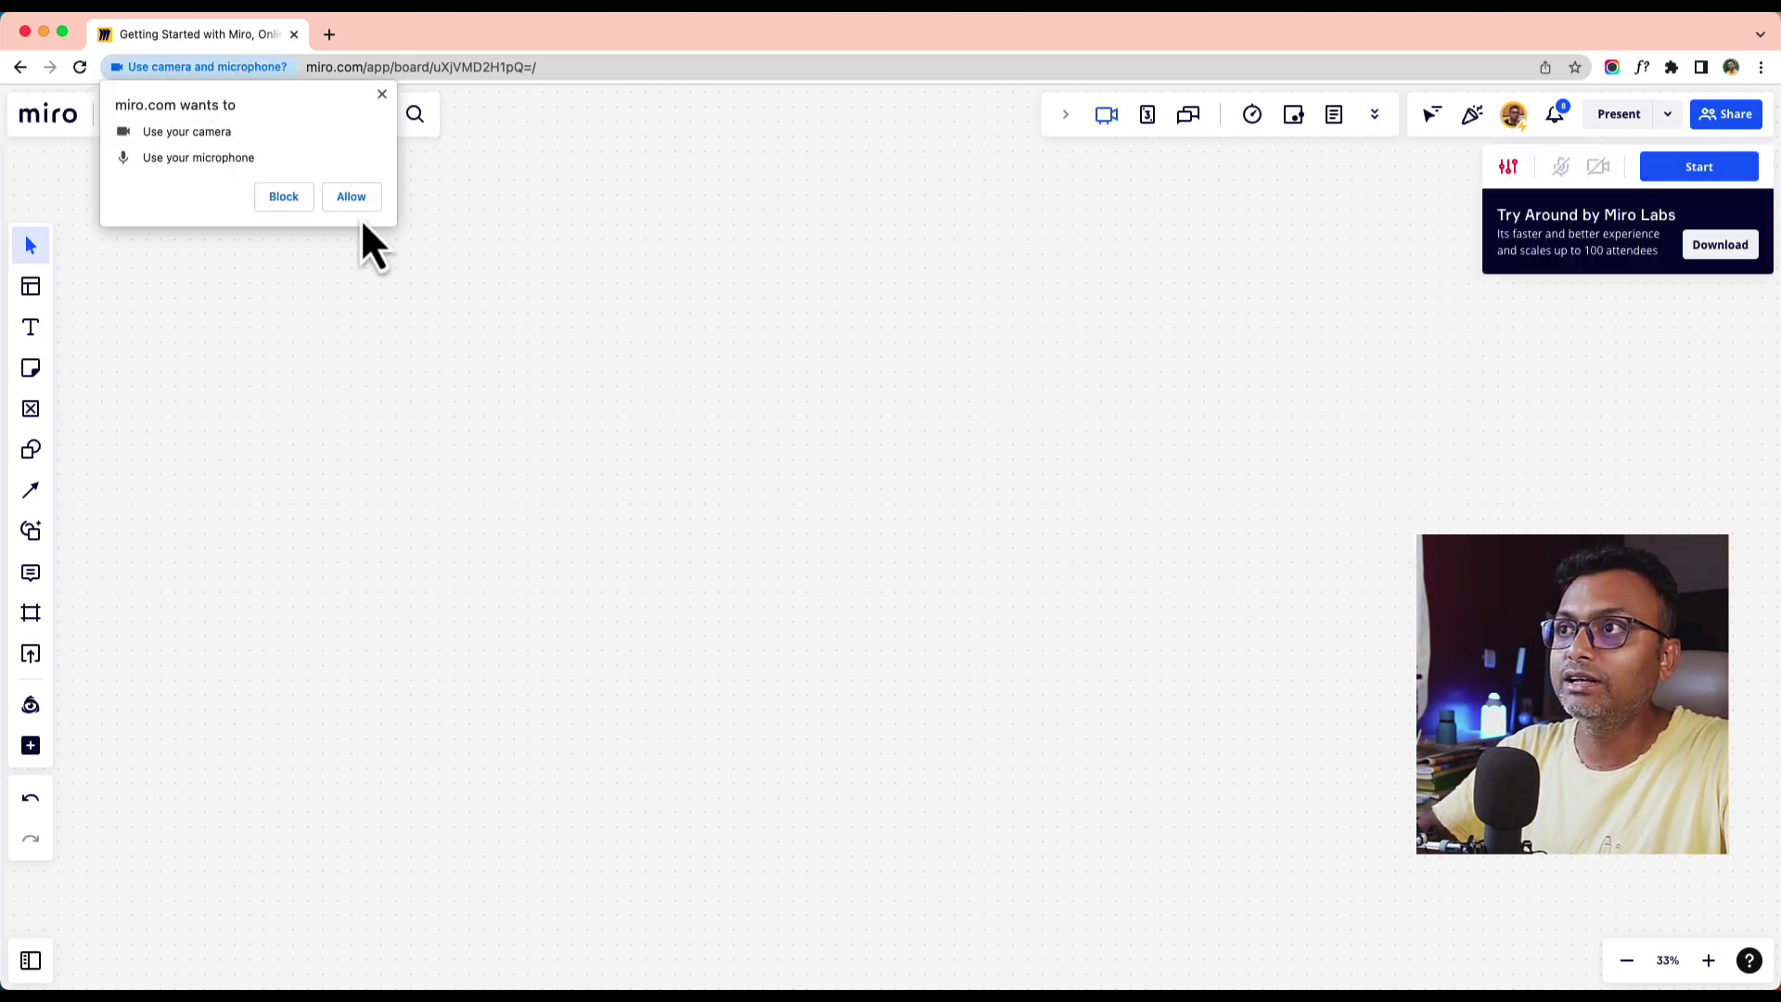
{"action": "left_click", "coordinate": [352, 203]}
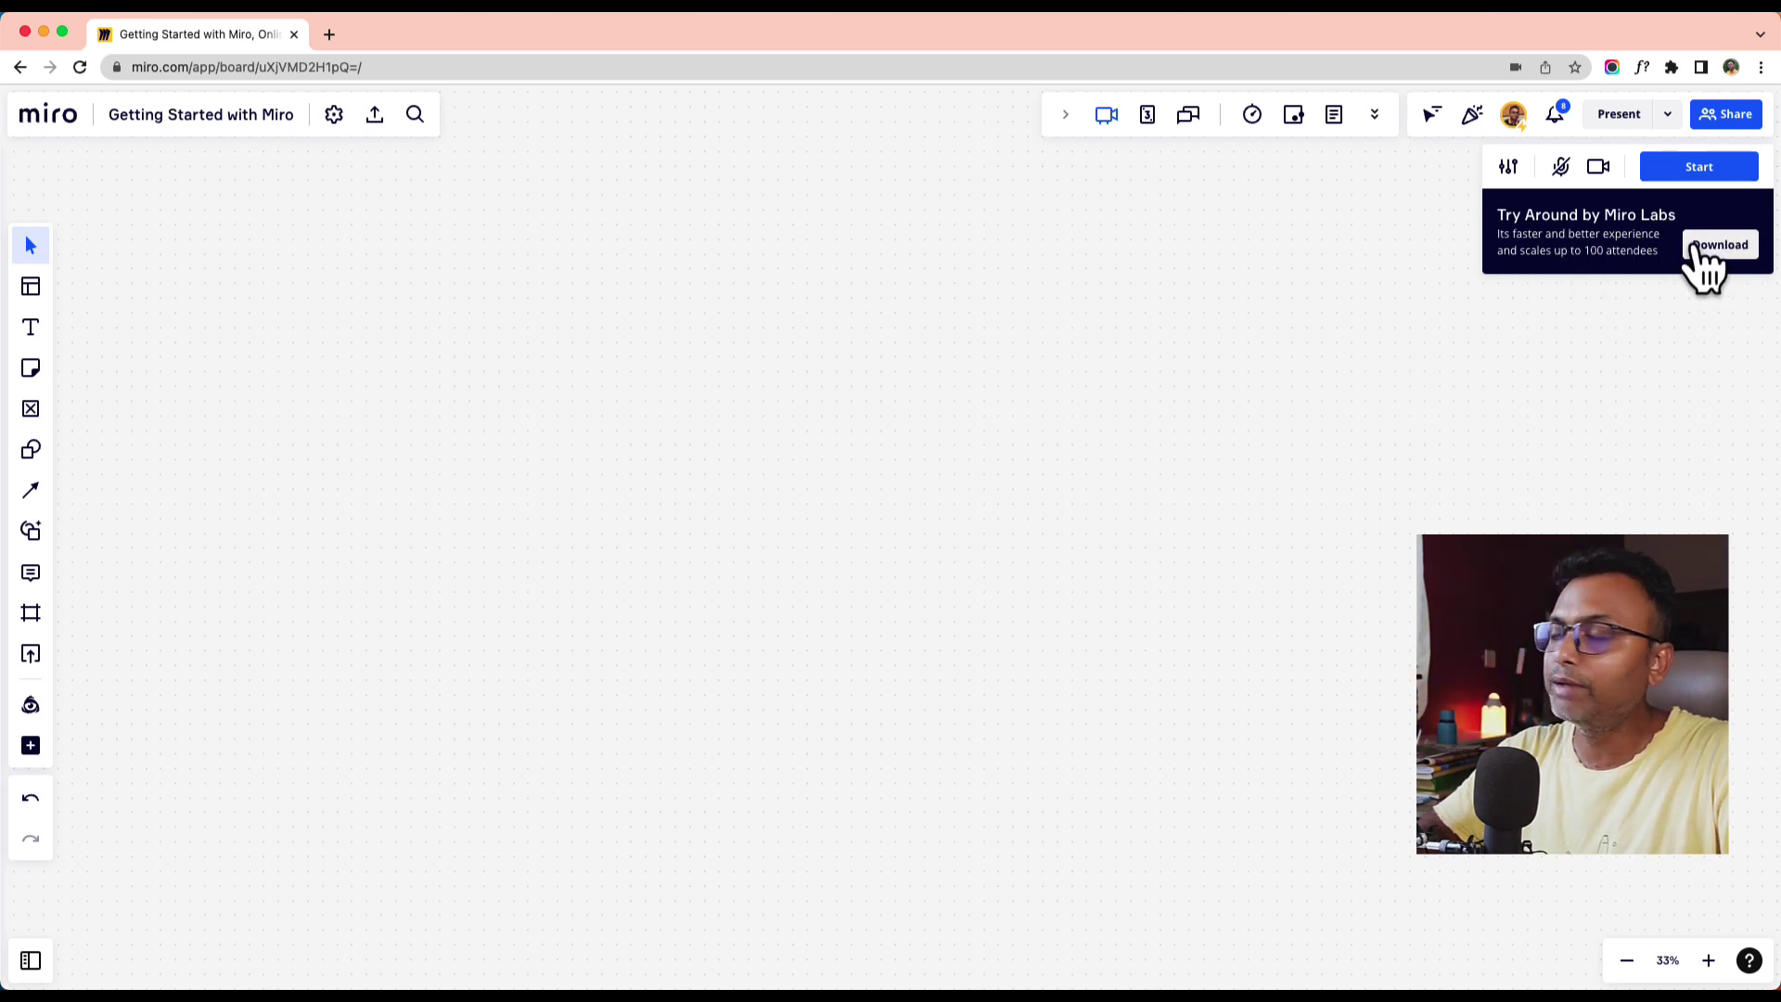
{"action": "left_click", "coordinate": [1698, 168]}
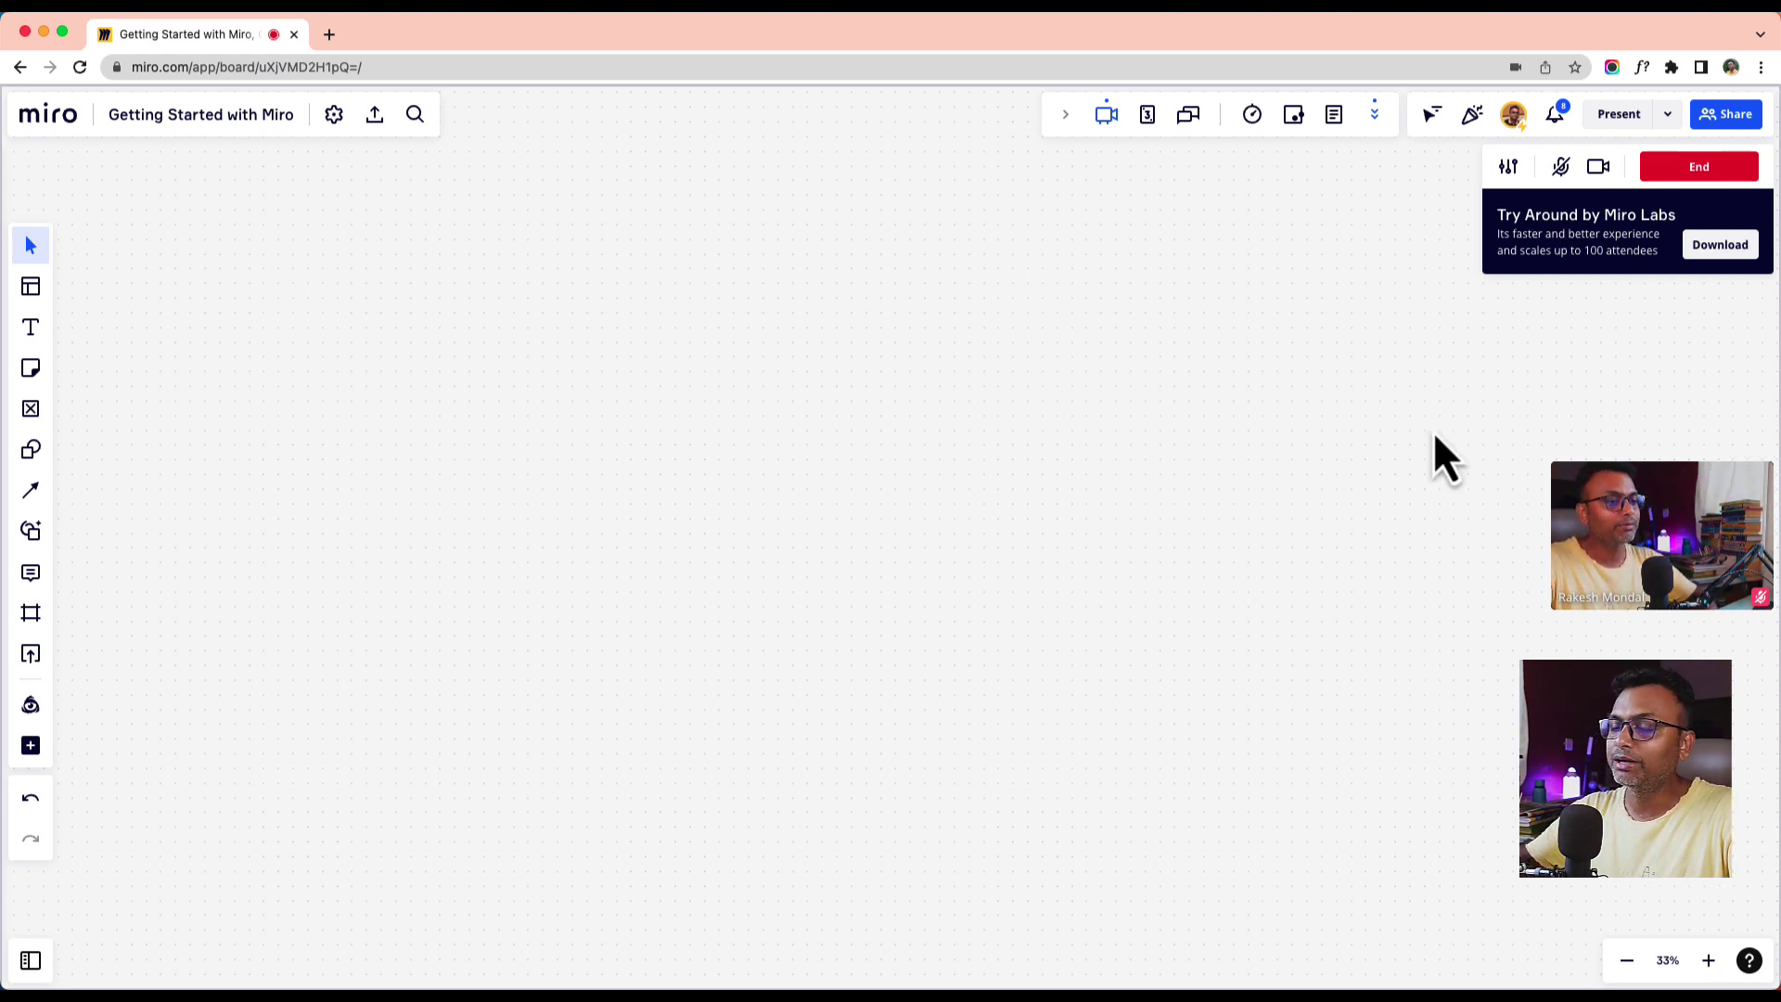
{"action": "left_click", "coordinate": [1597, 168]}
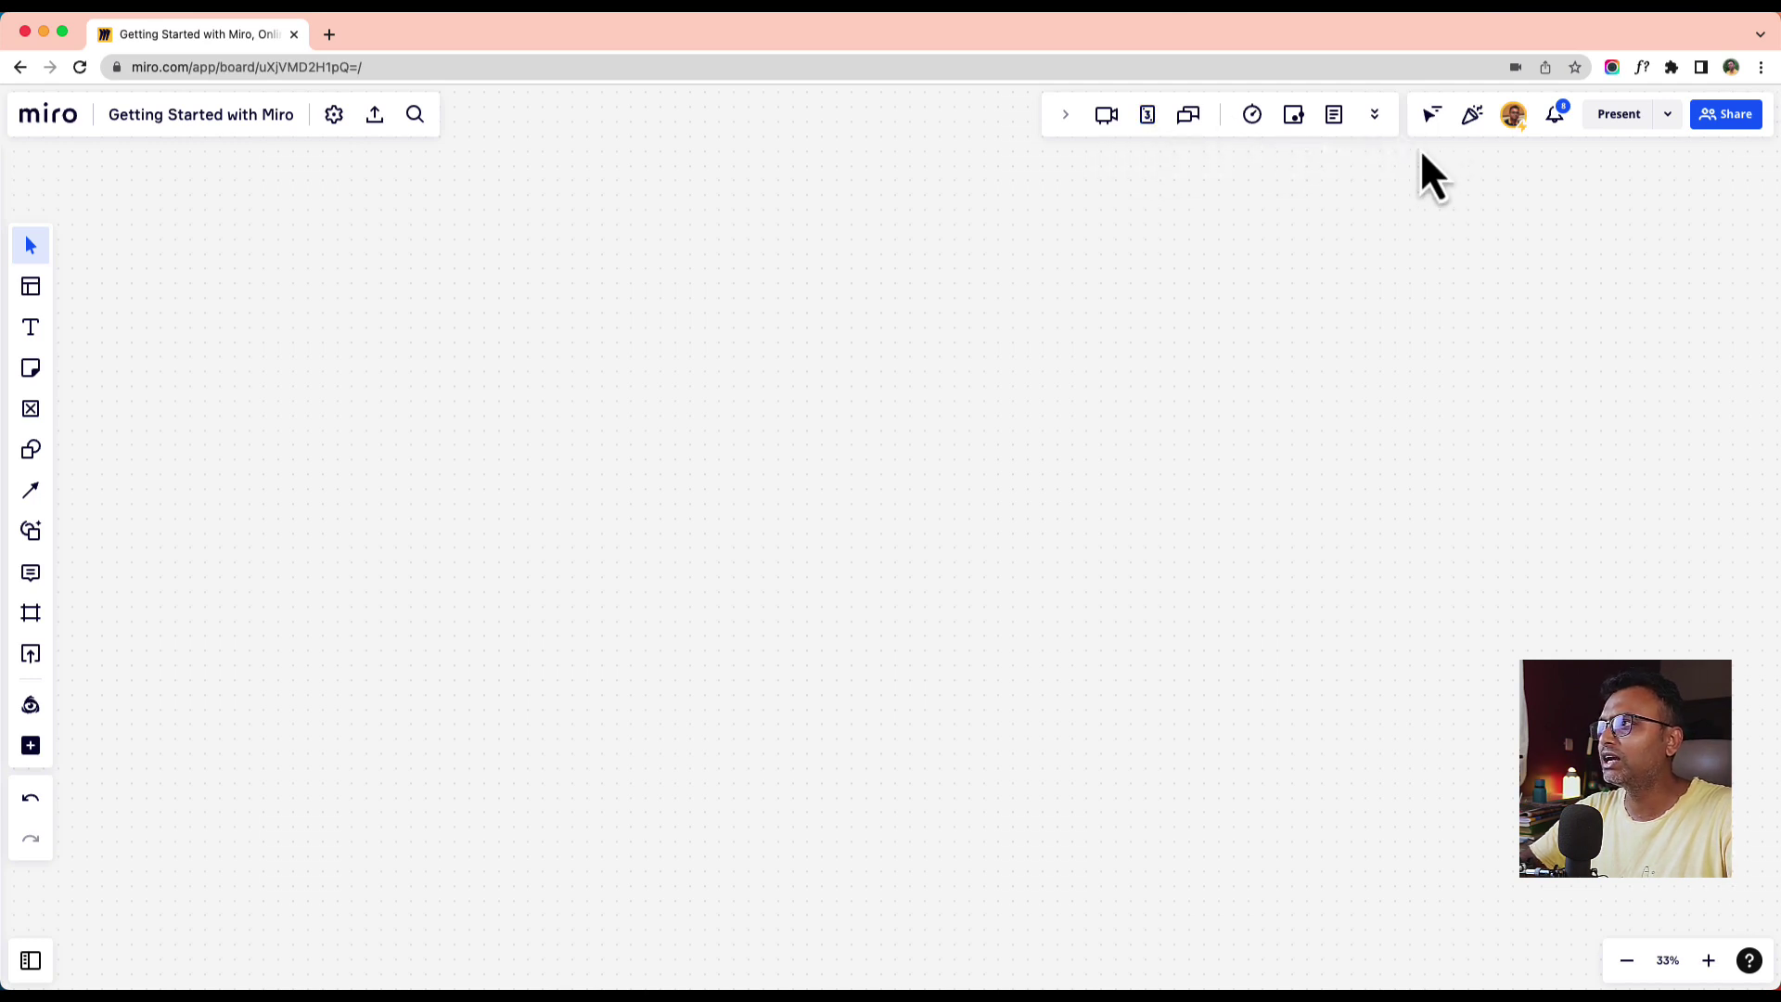
- Browse the Design tools category among the additional apps and close the app library
{"action": "left_click", "coordinate": [1377, 120]}
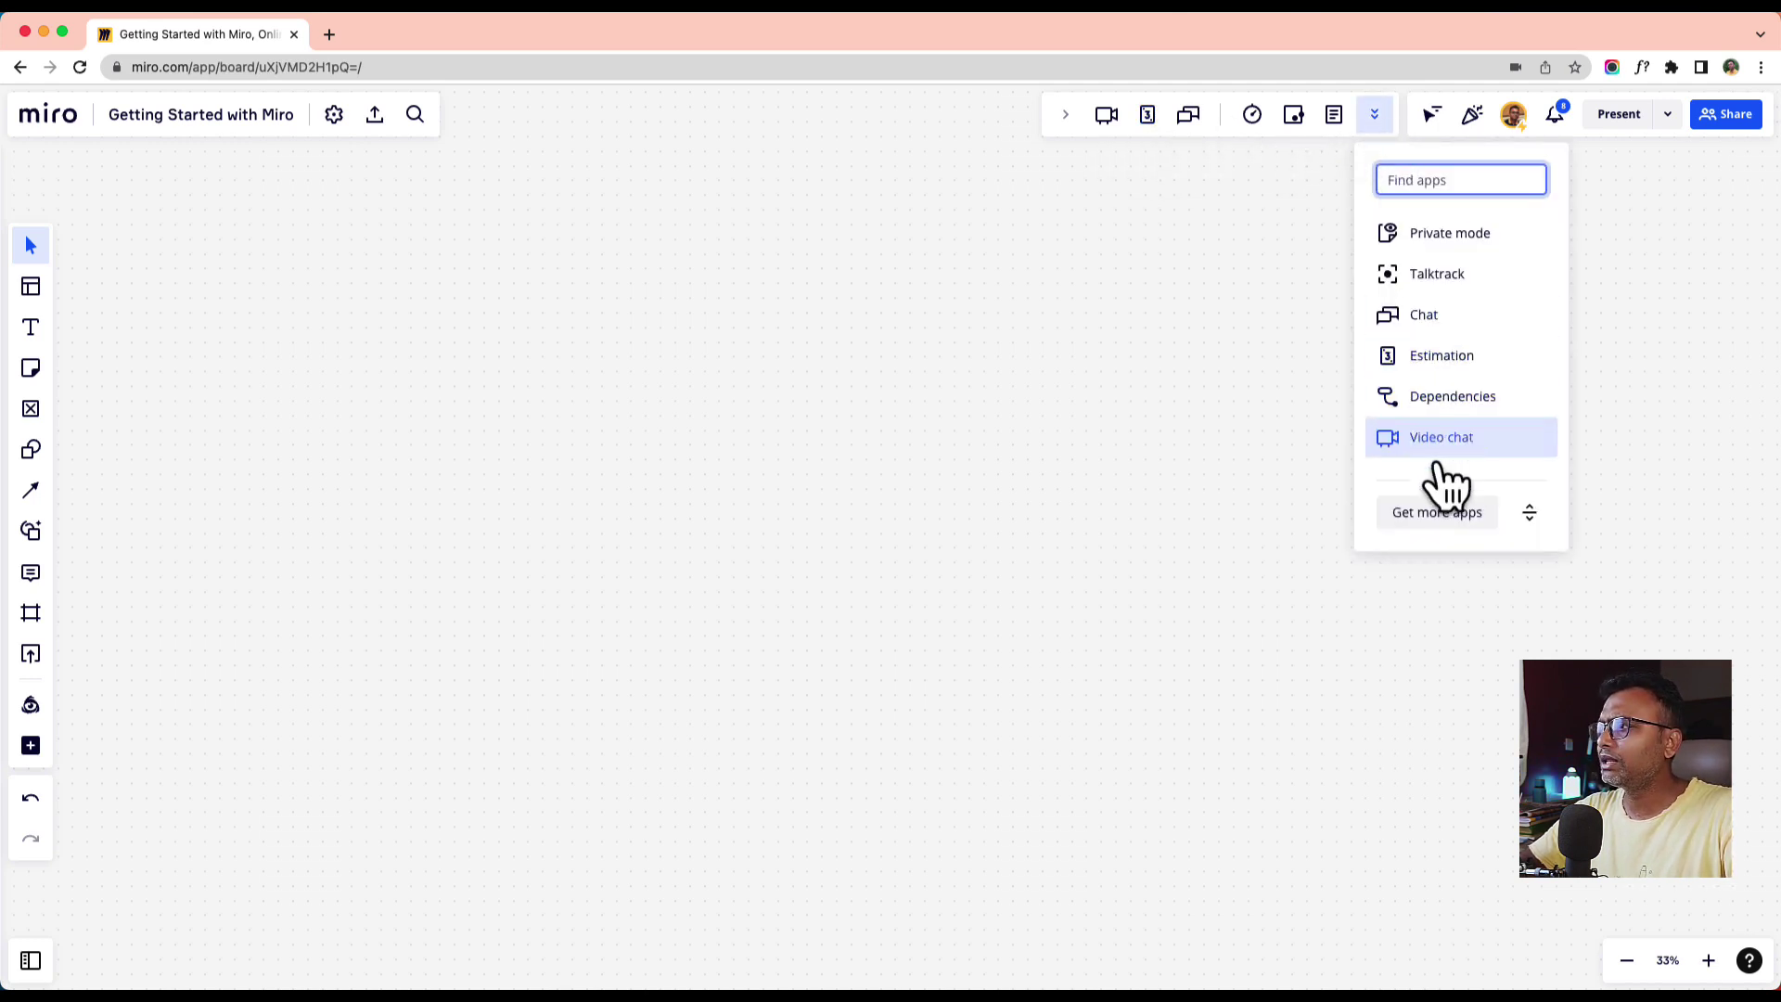
{"action": "left_click", "coordinate": [1457, 514]}
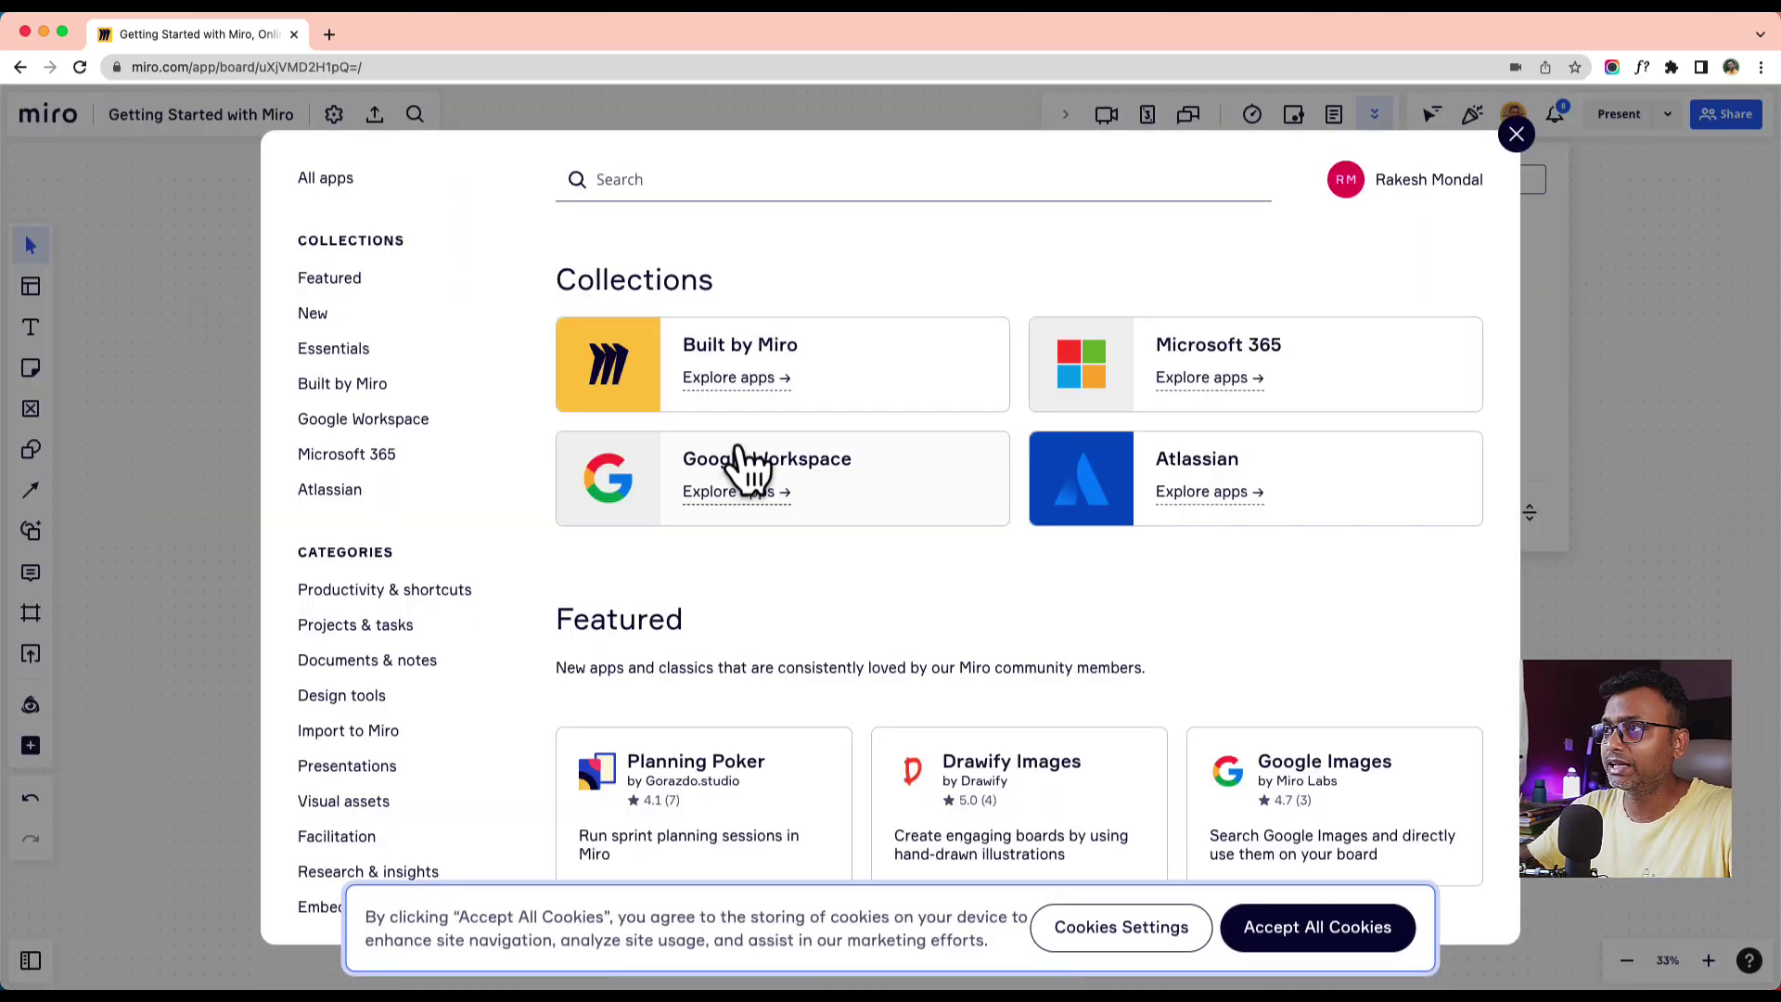
{"action": "scroll", "coordinate": [353, 553], "scroll_direction": "down", "scroll_amount": 4}
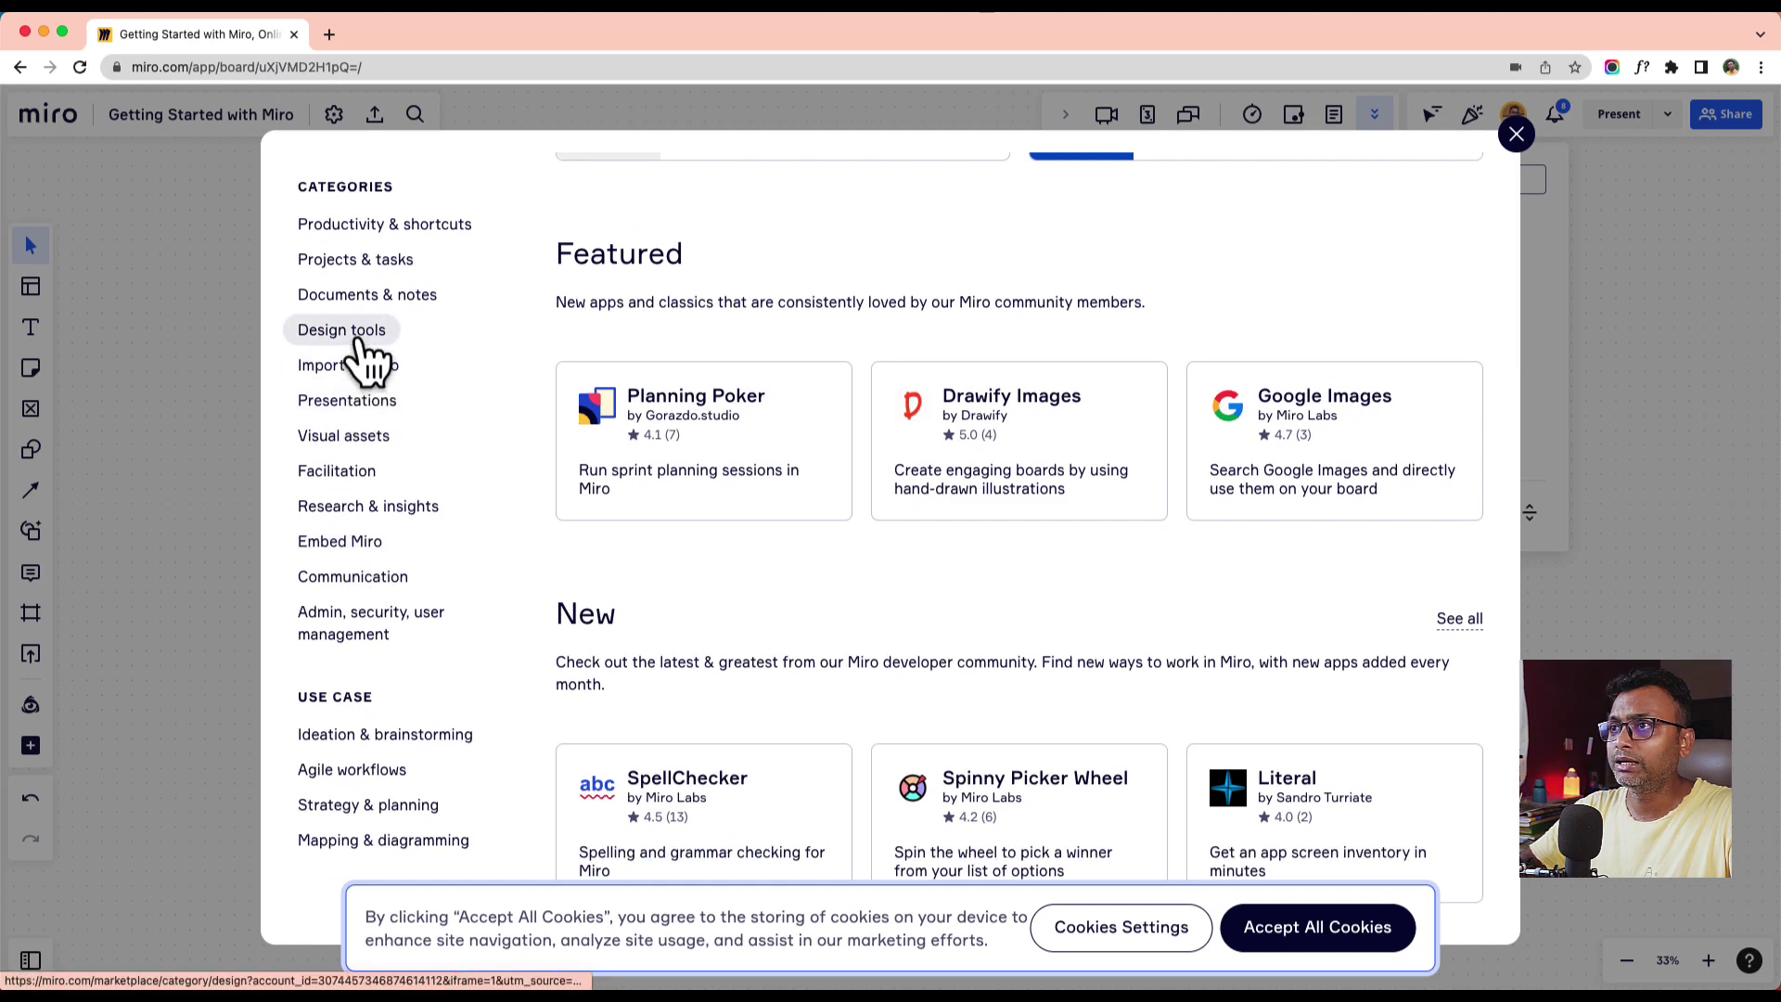
{"action": "left_click", "coordinate": [360, 336]}
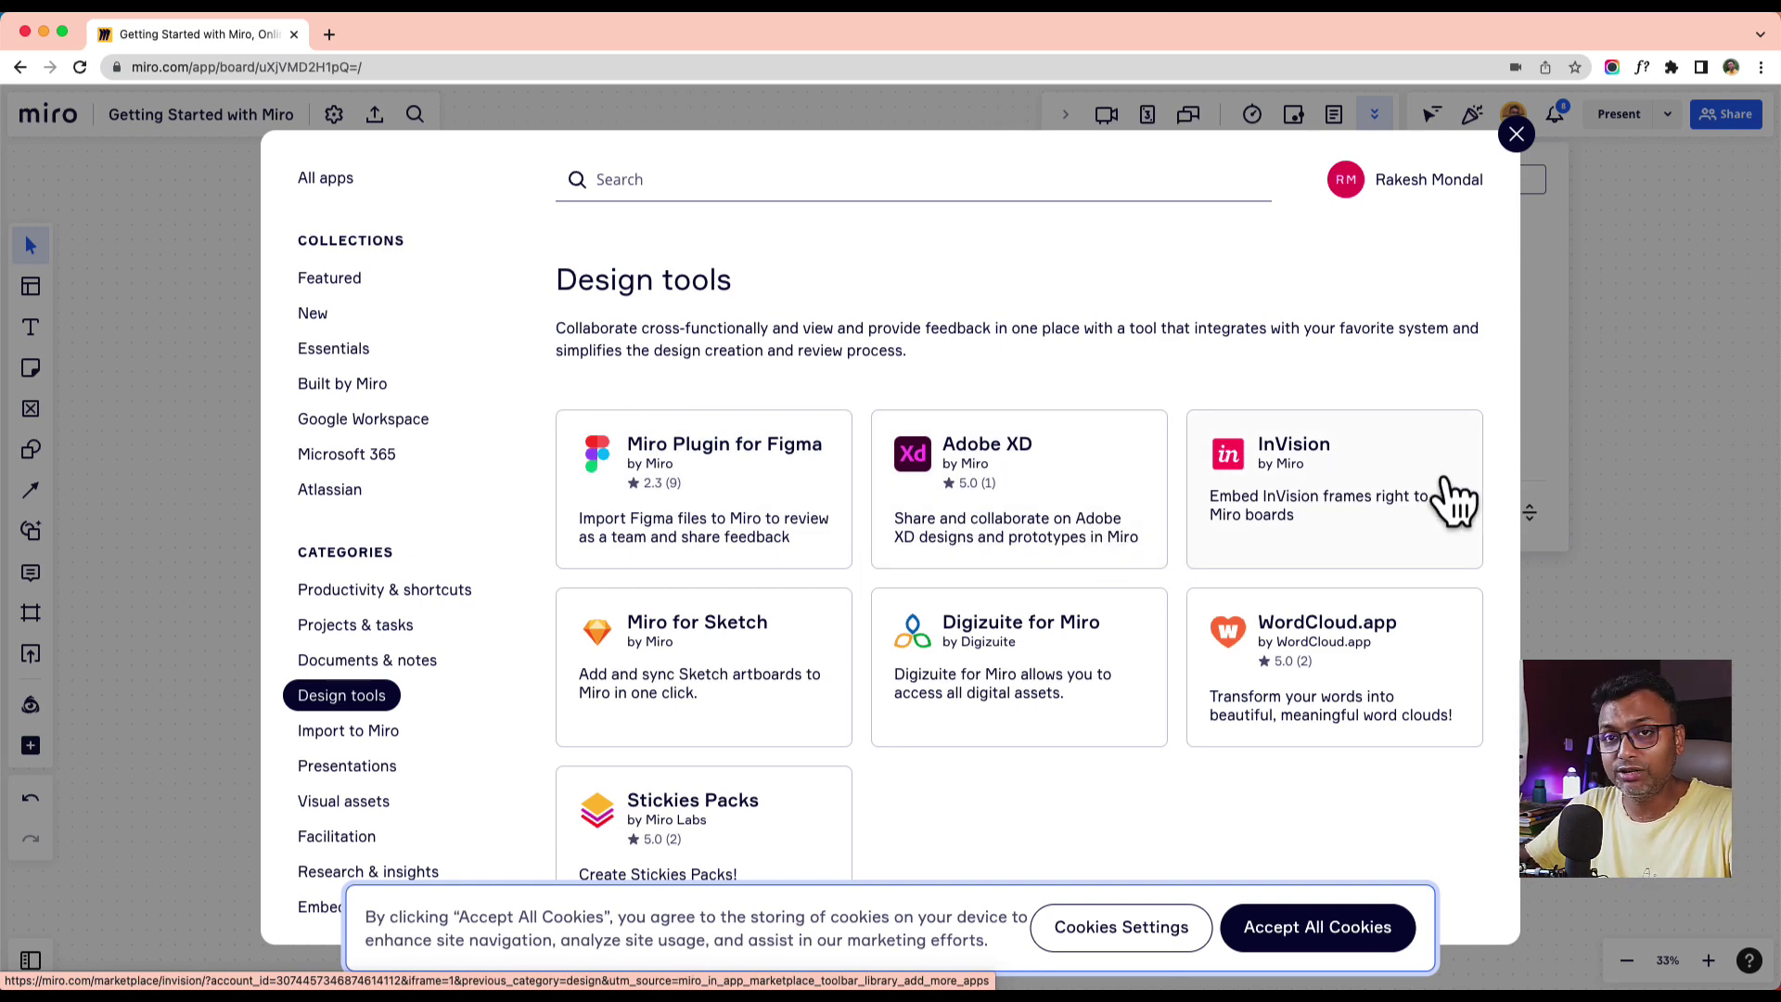
{"action": "left_click", "coordinate": [1516, 134]}
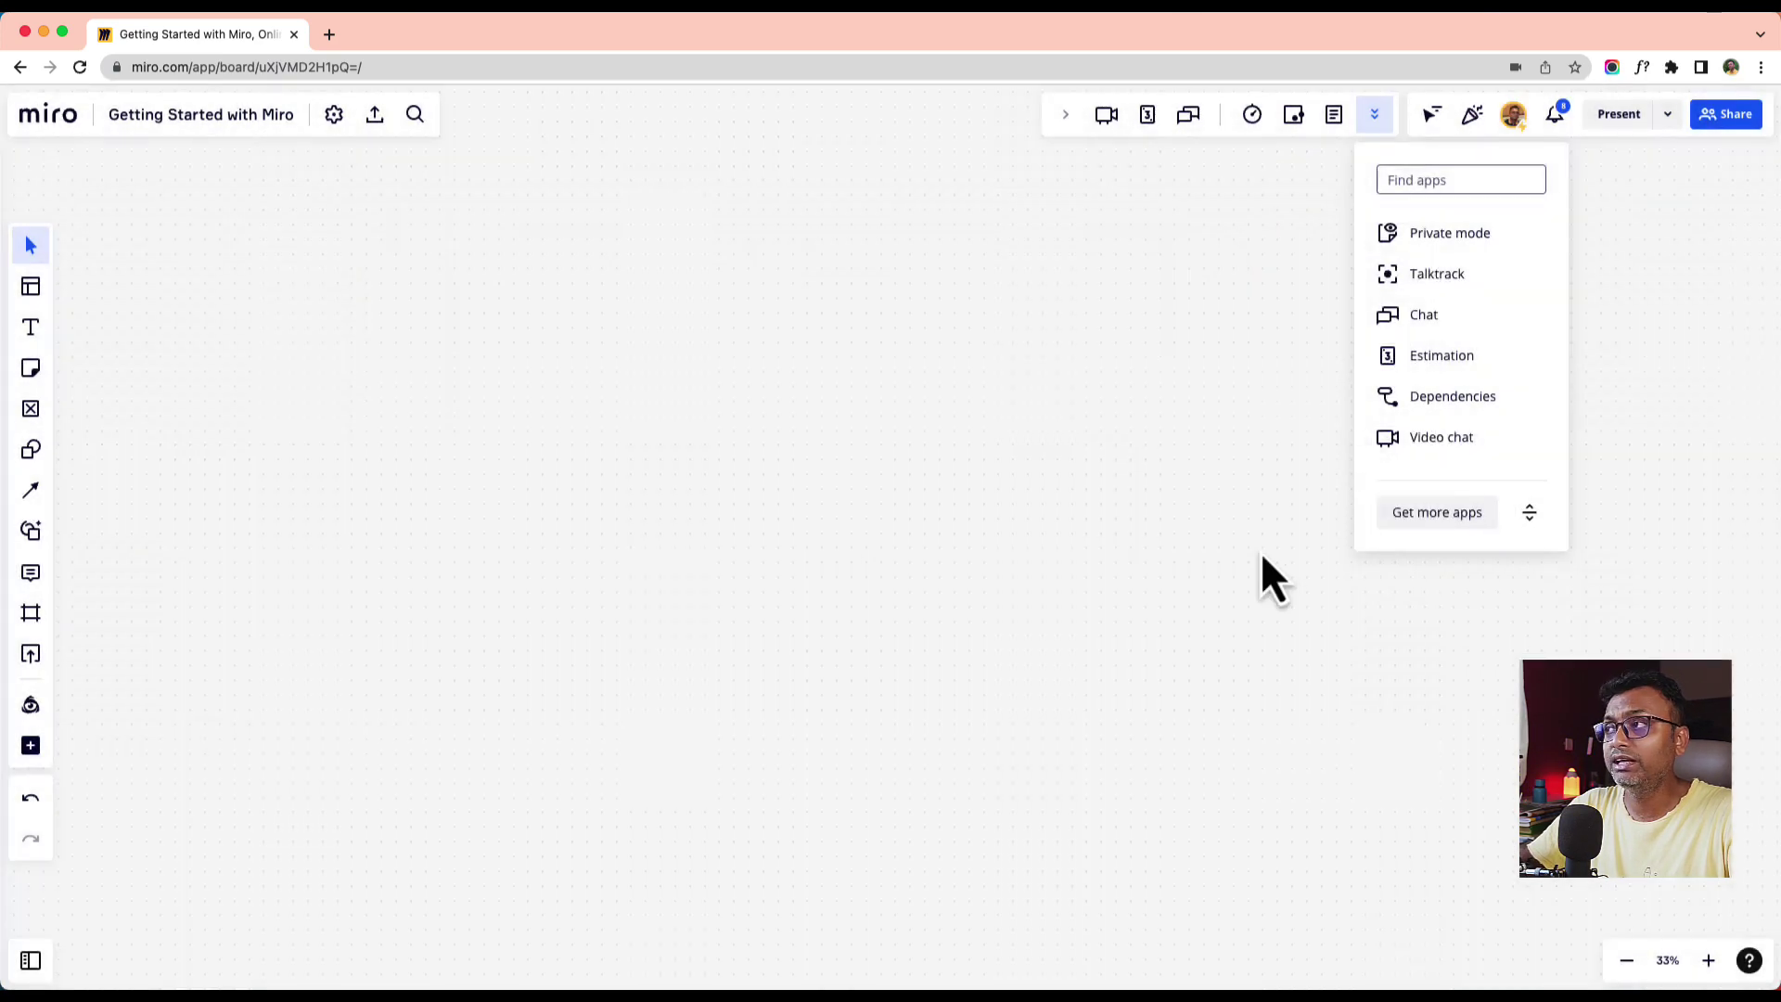
{"action": "left_click", "coordinate": [1284, 436]}
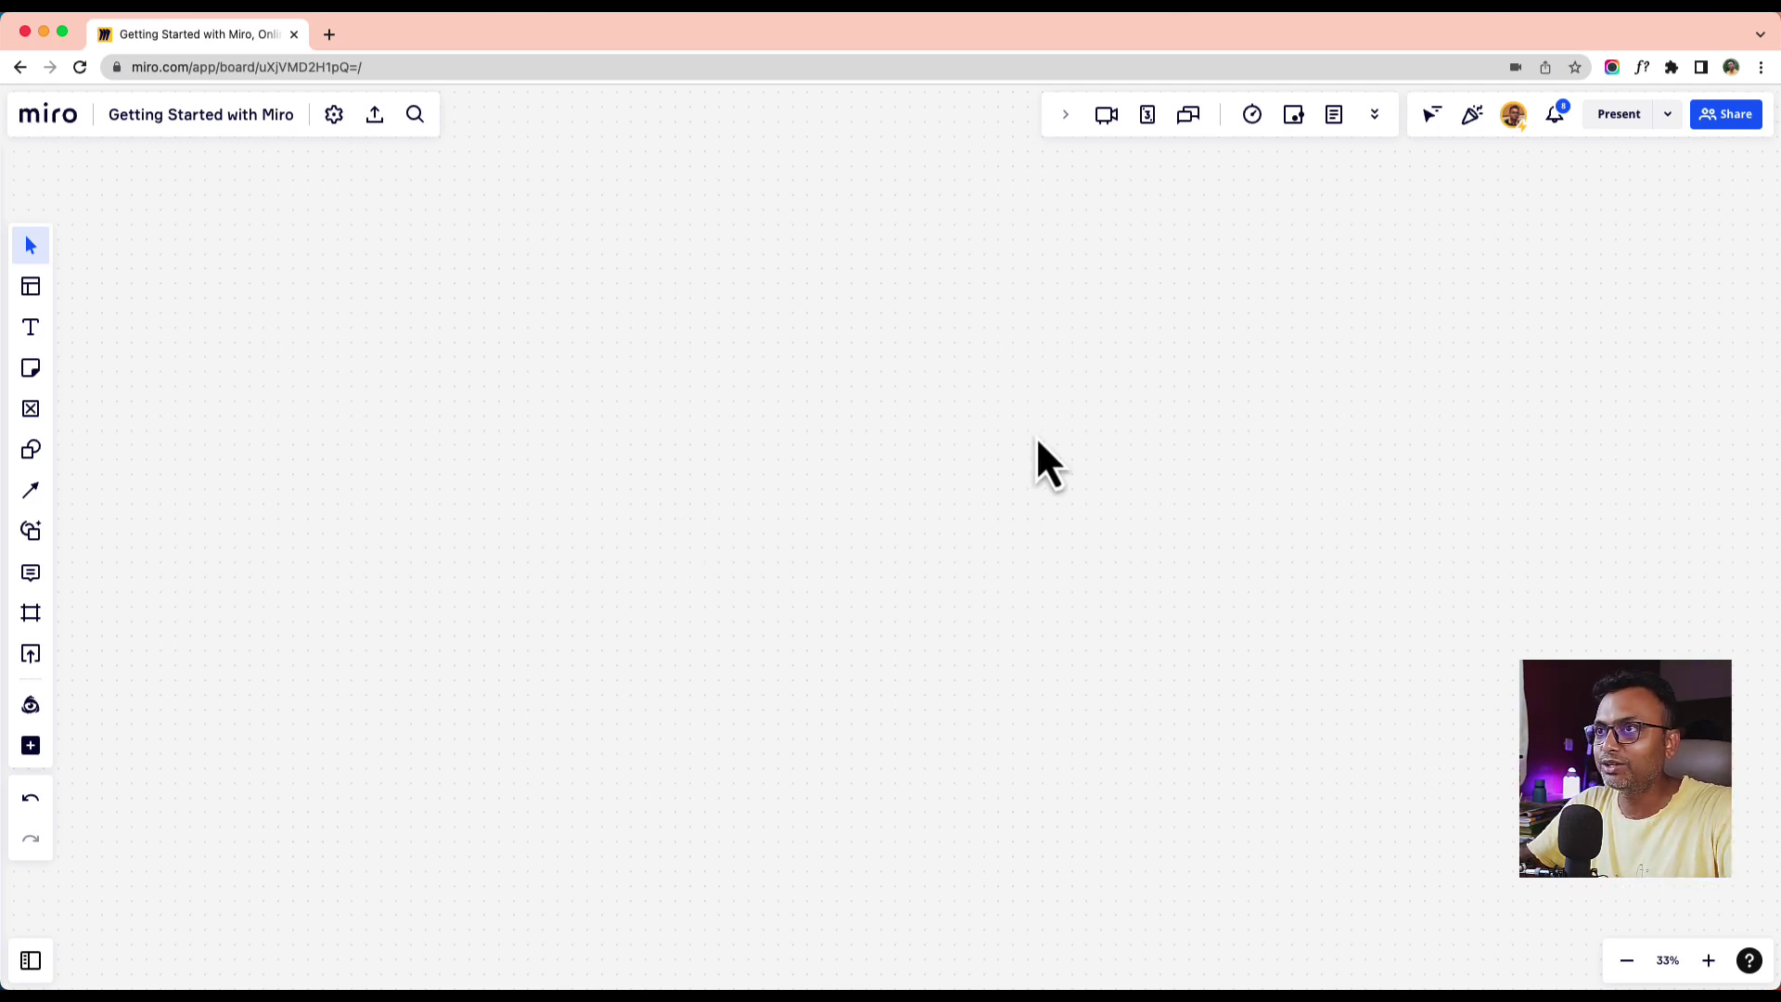
- Toggle the collaborators' cursors setting on and off, and send a thumbs-up reaction
{"action": "left_click", "coordinate": [1440, 128]}
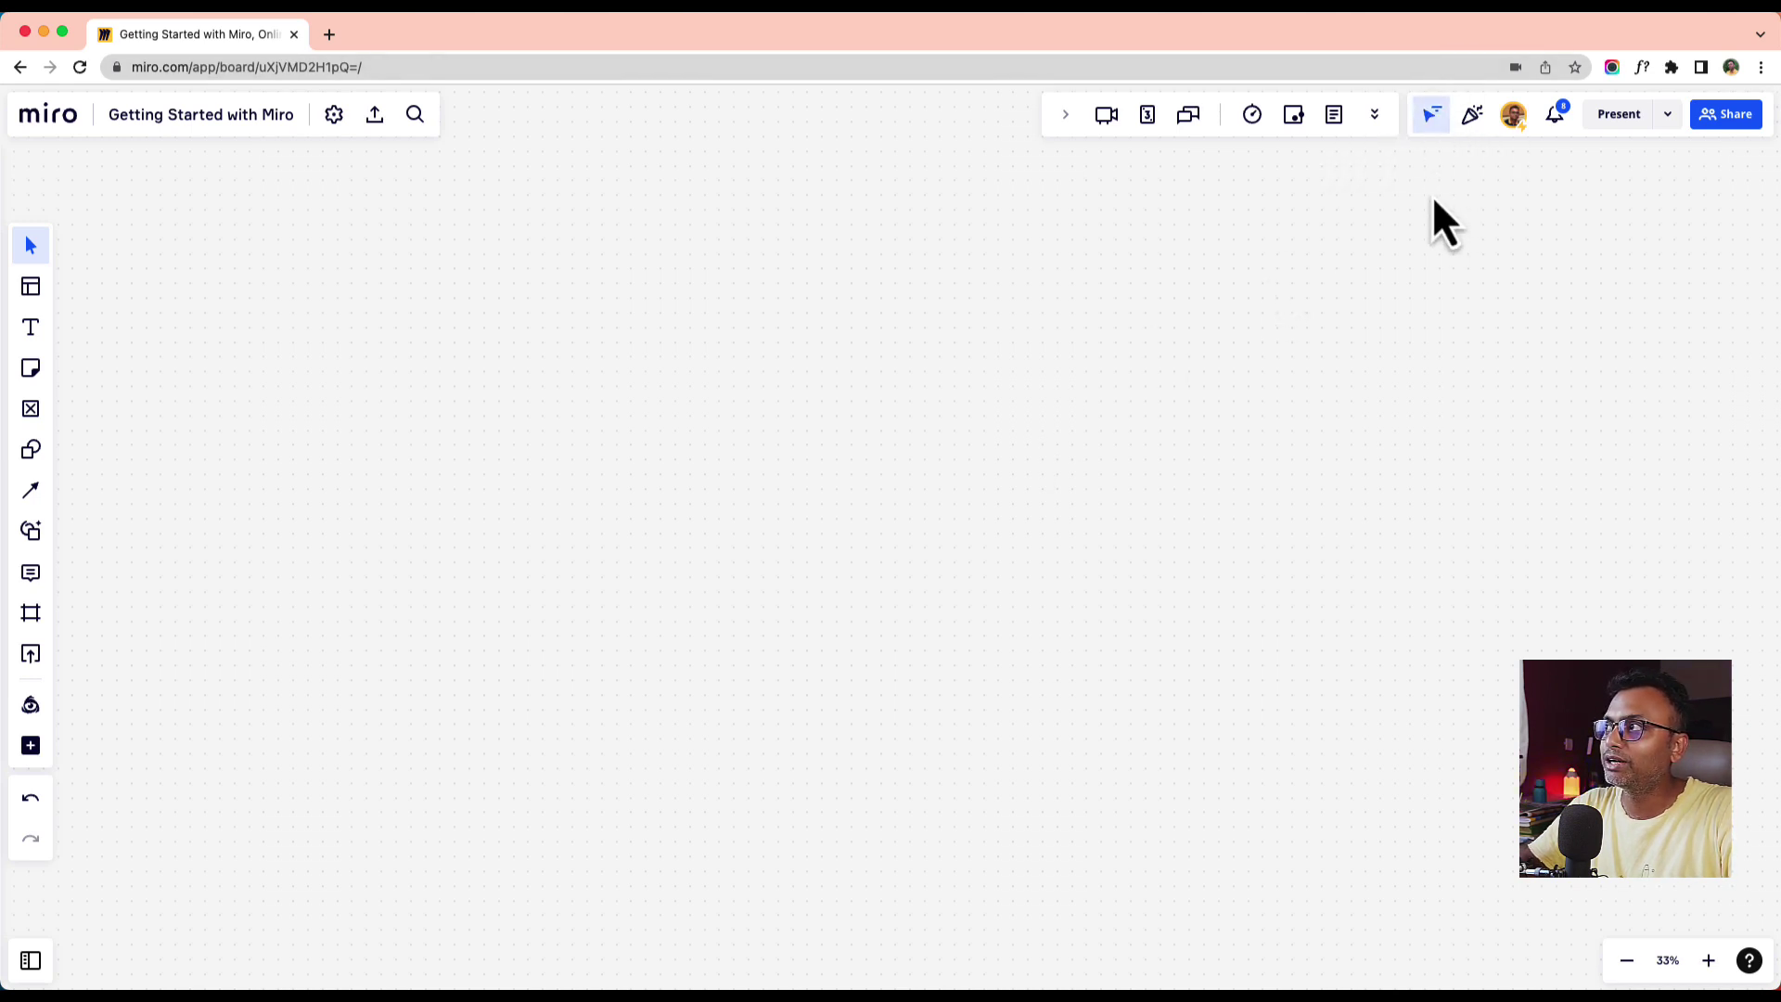
{"action": "left_click", "coordinate": [1428, 121]}
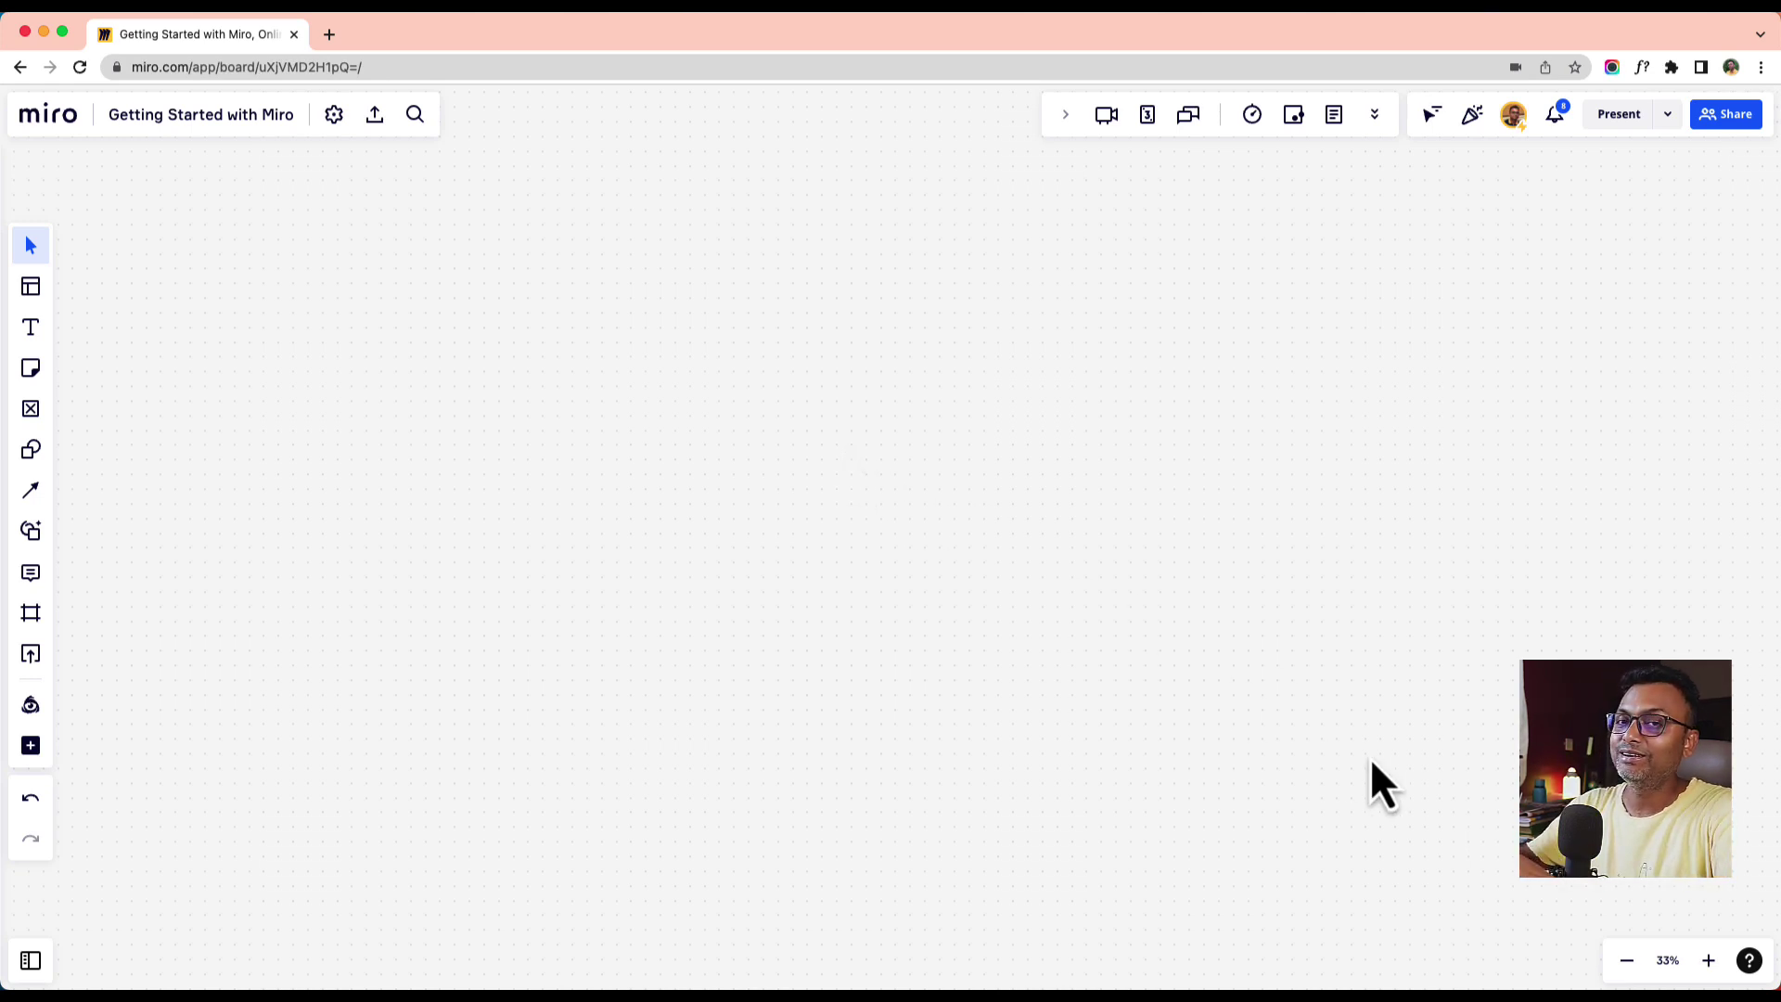
{"action": "left_click", "coordinate": [1473, 116]}
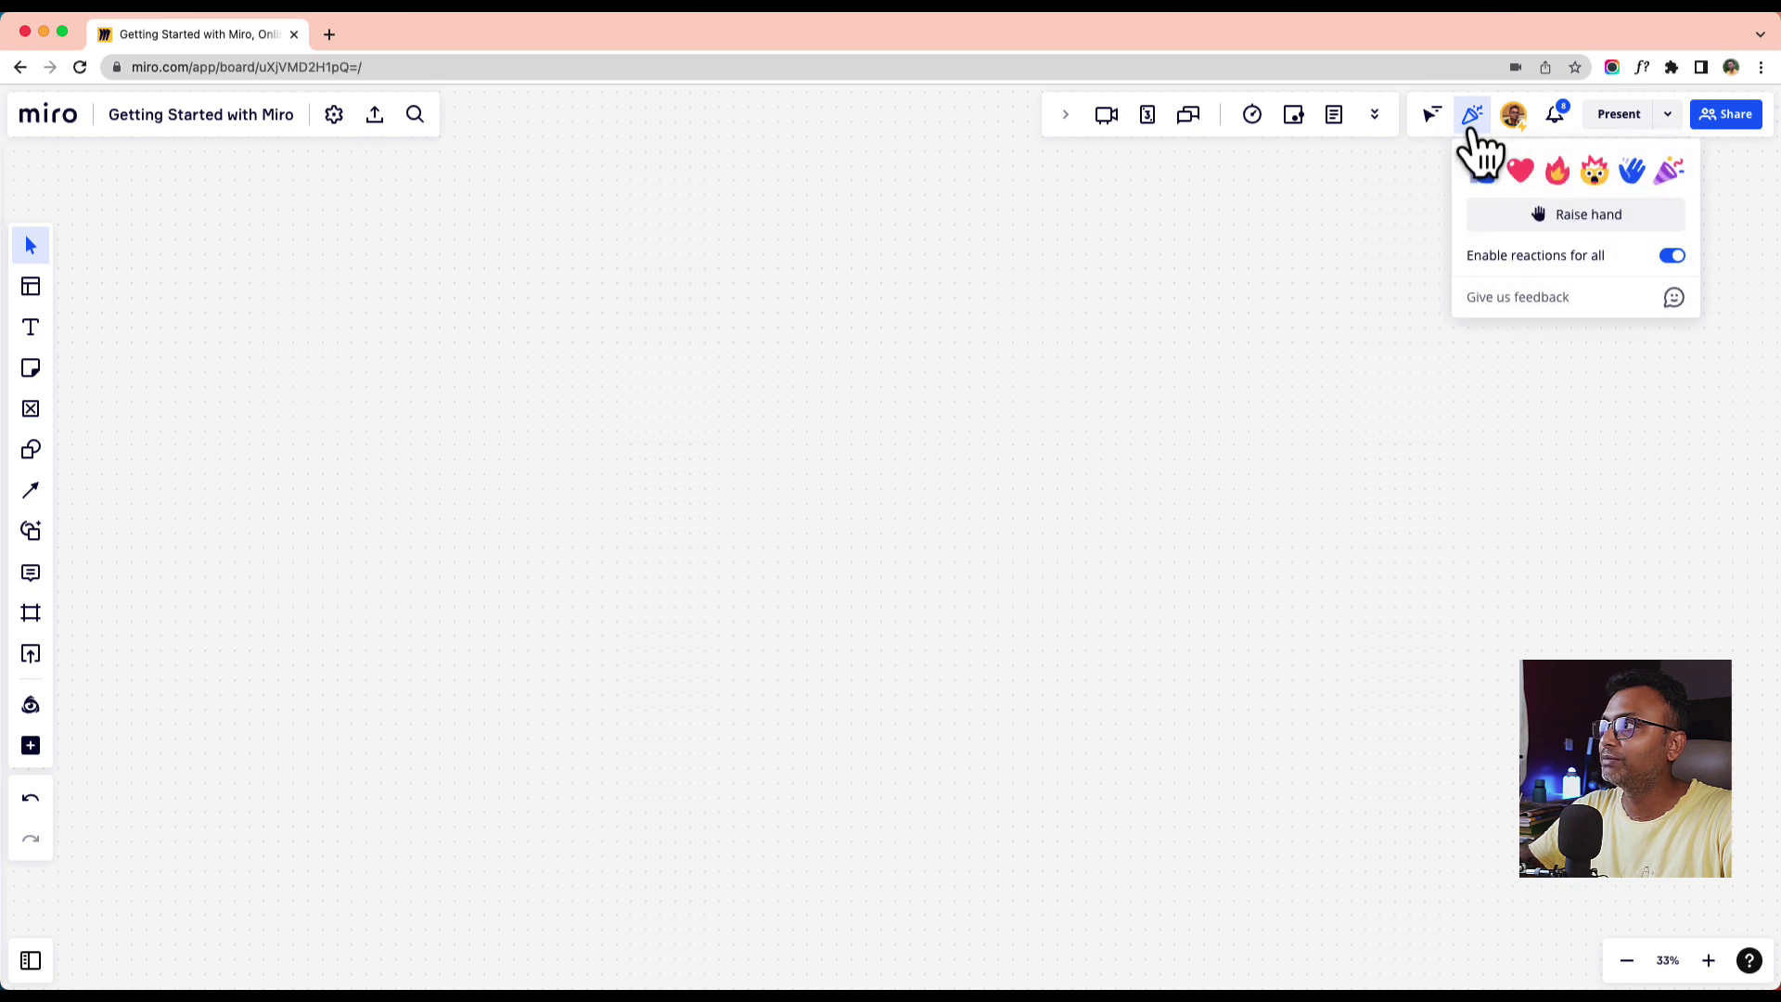
{"action": "left_click", "coordinate": [1488, 177]}
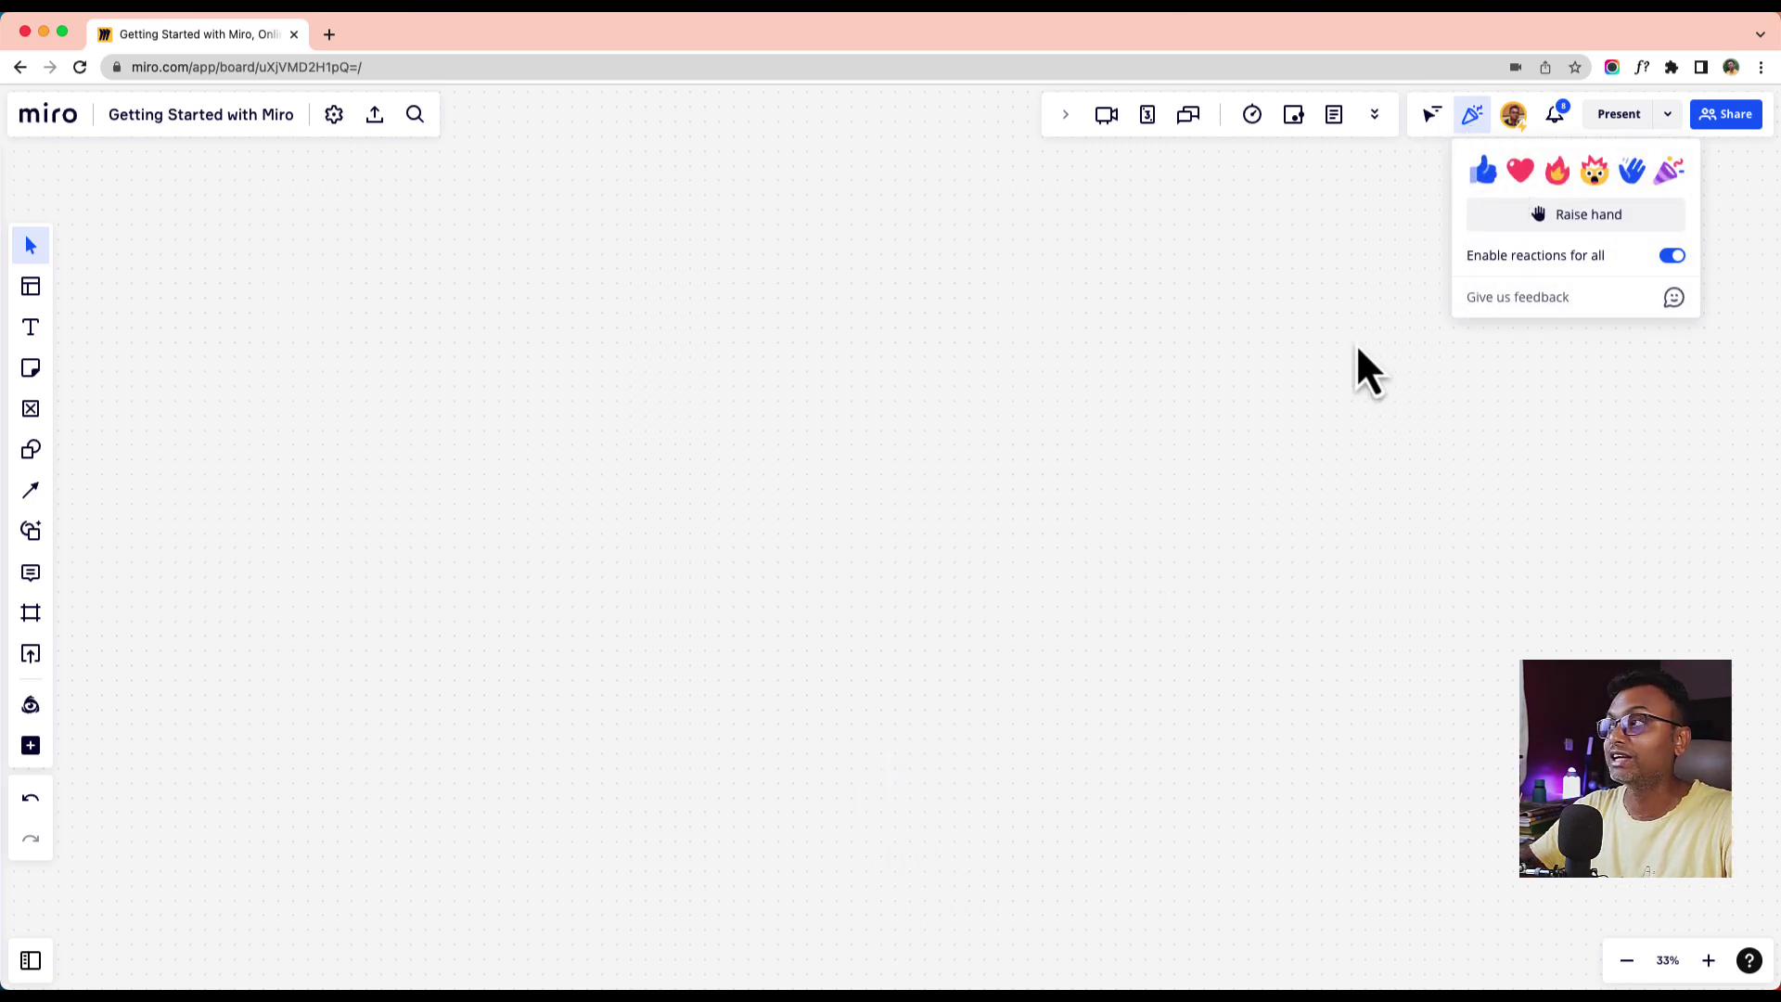
- Send an exploding-head reaction and a party-popper reaction, and close the reactions
{"action": "left_click", "coordinate": [1593, 176]}
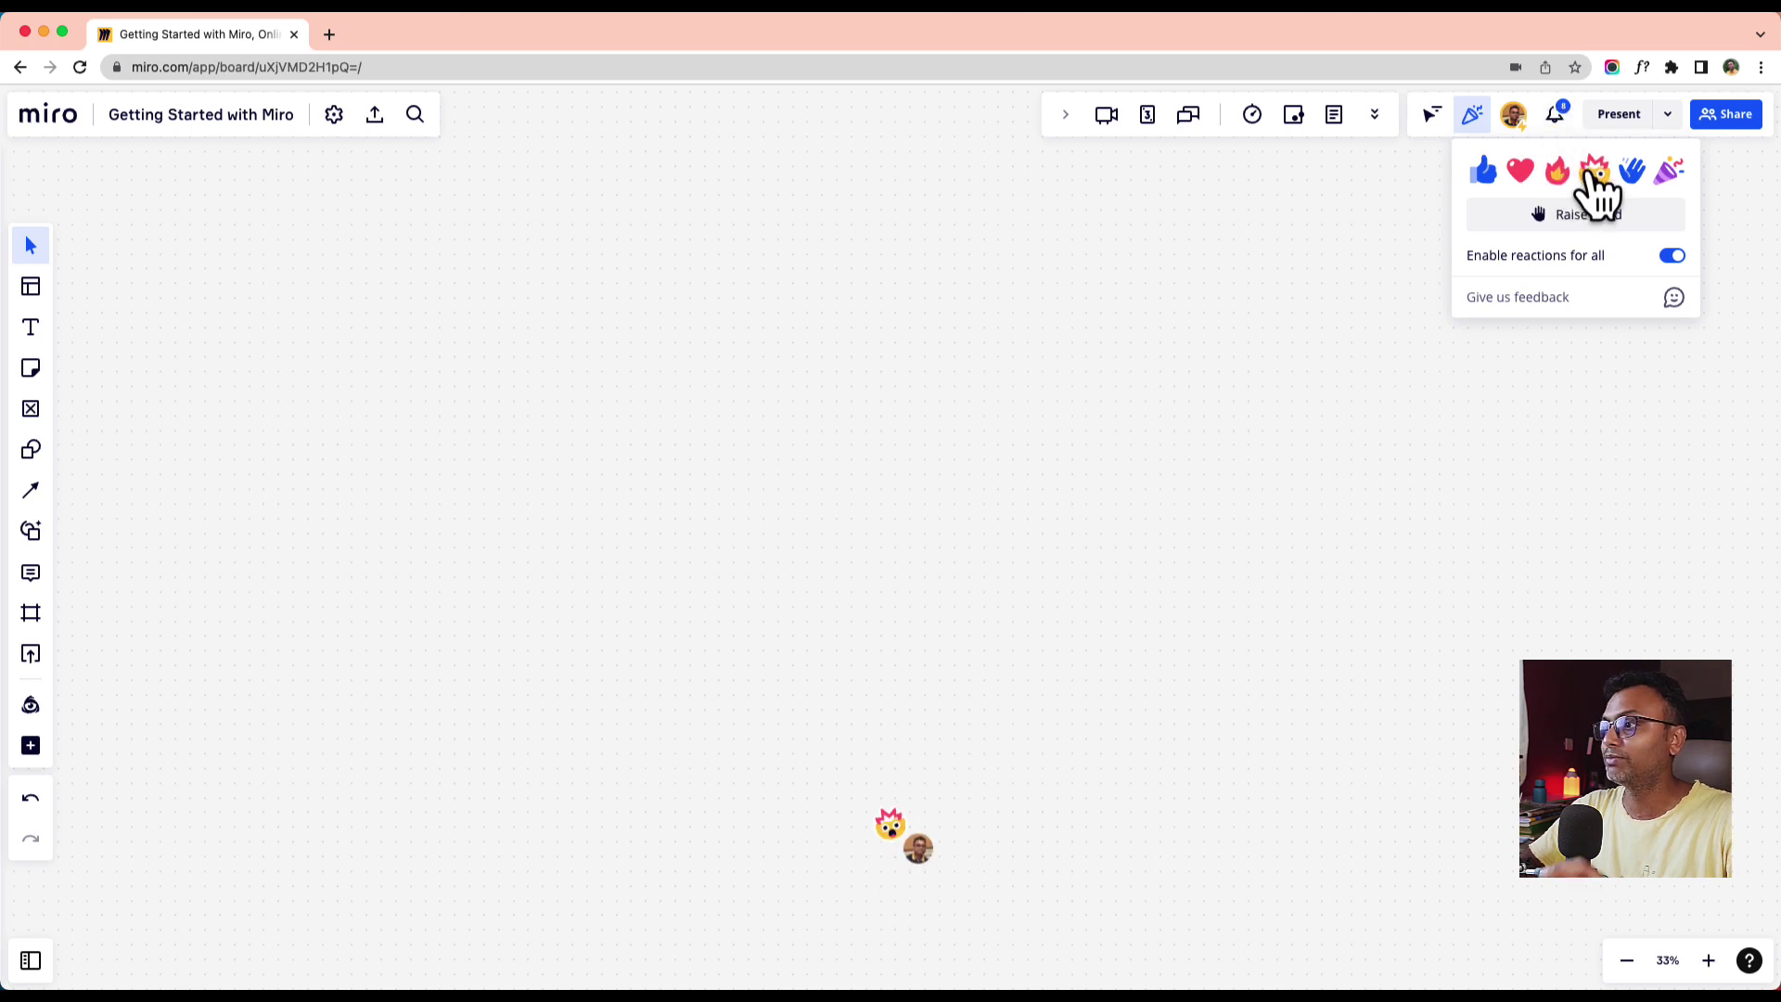
{"action": "left_click", "coordinate": [1672, 179]}
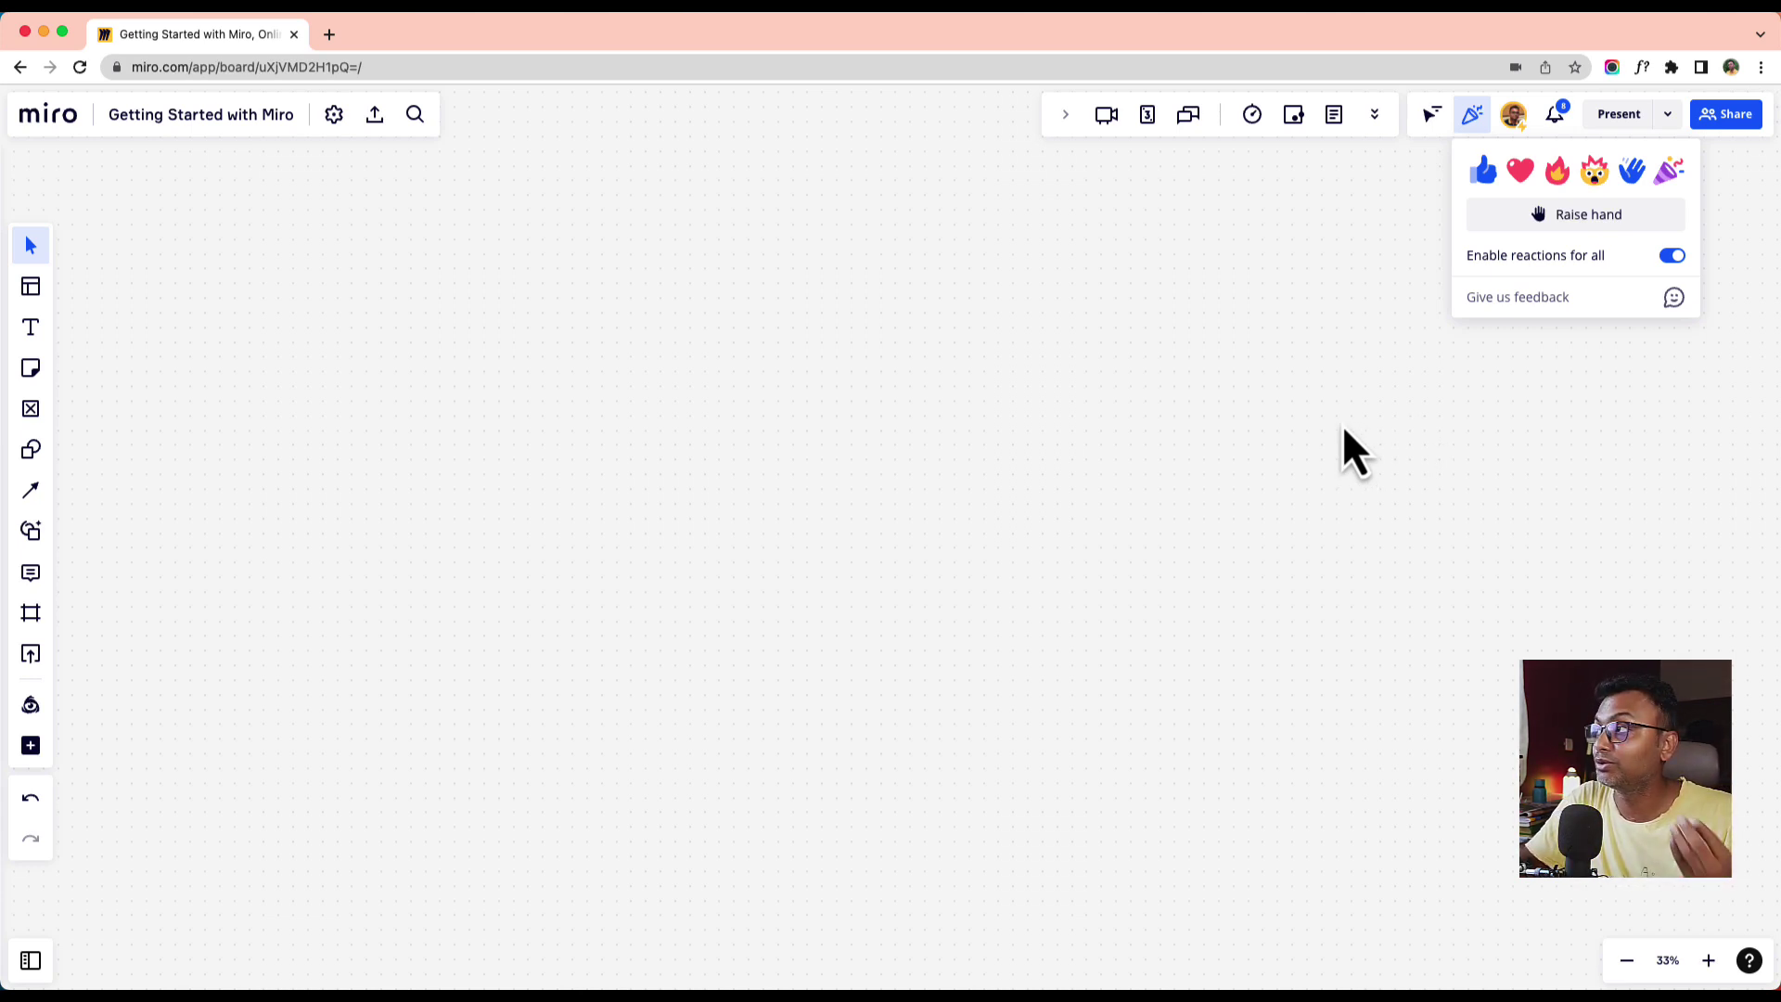
{"action": "left_click", "coordinate": [1322, 390]}
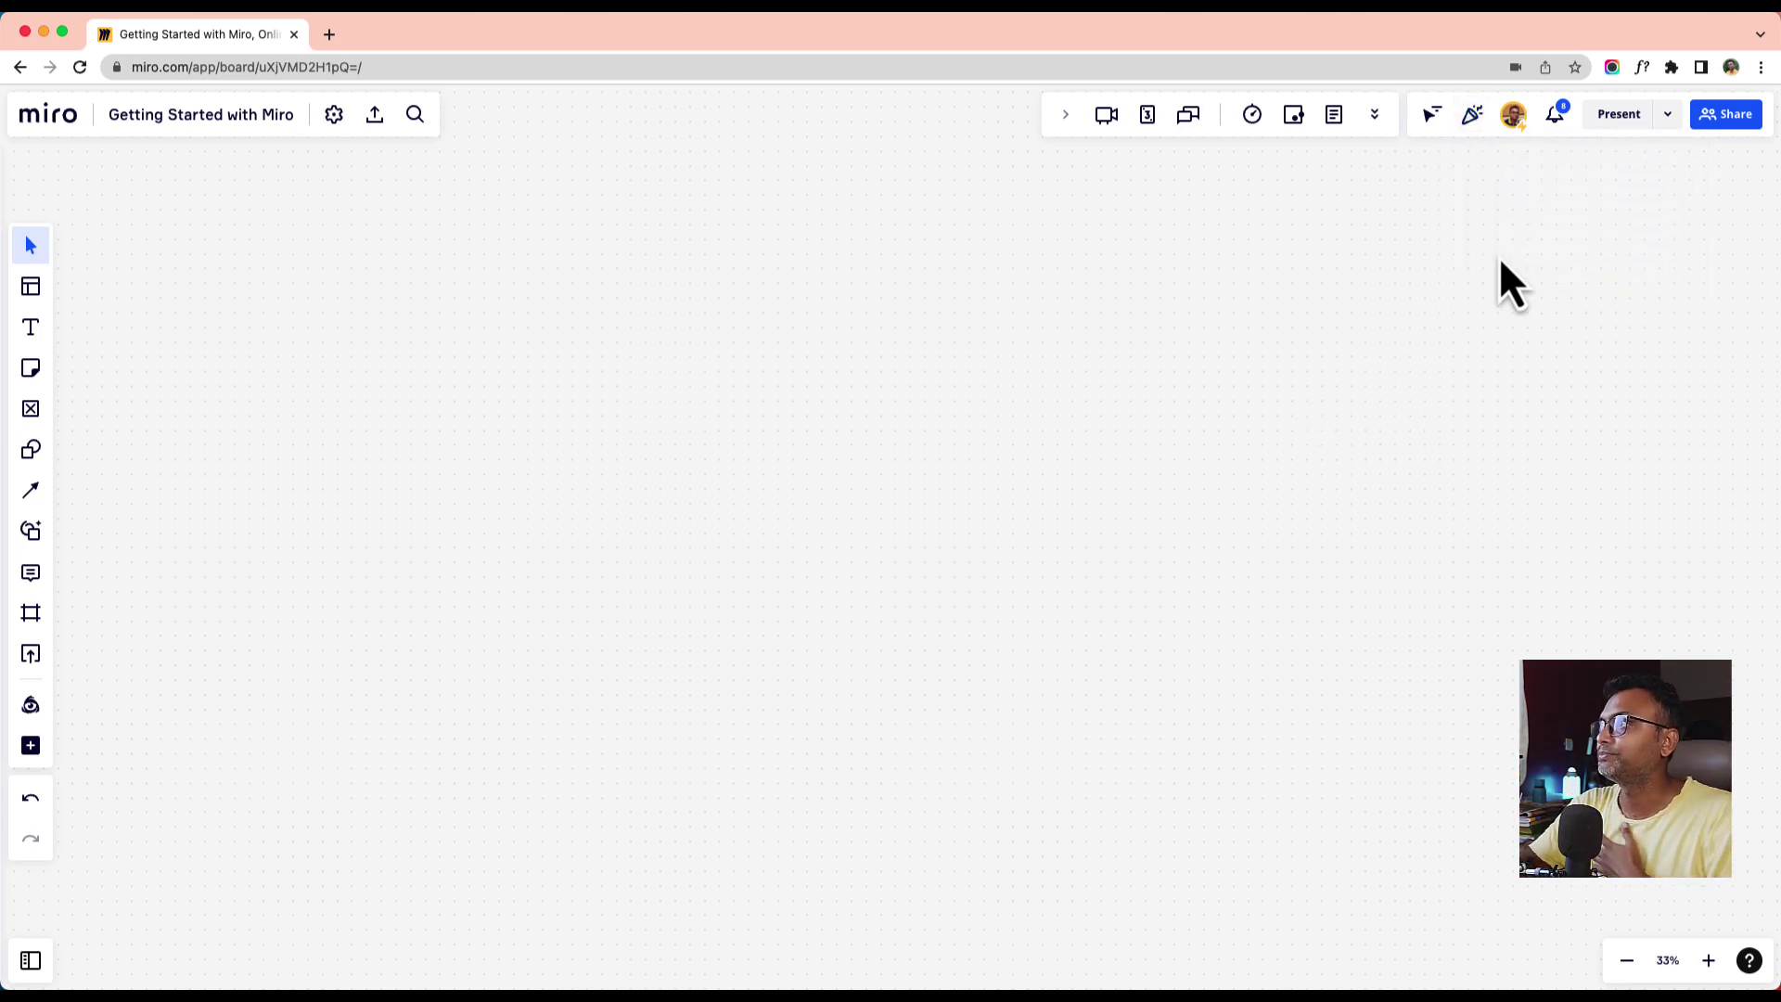
- Look at the notification feed and the available presentation modes, closing each one after viewing it
{"action": "left_click", "coordinate": [1556, 115]}
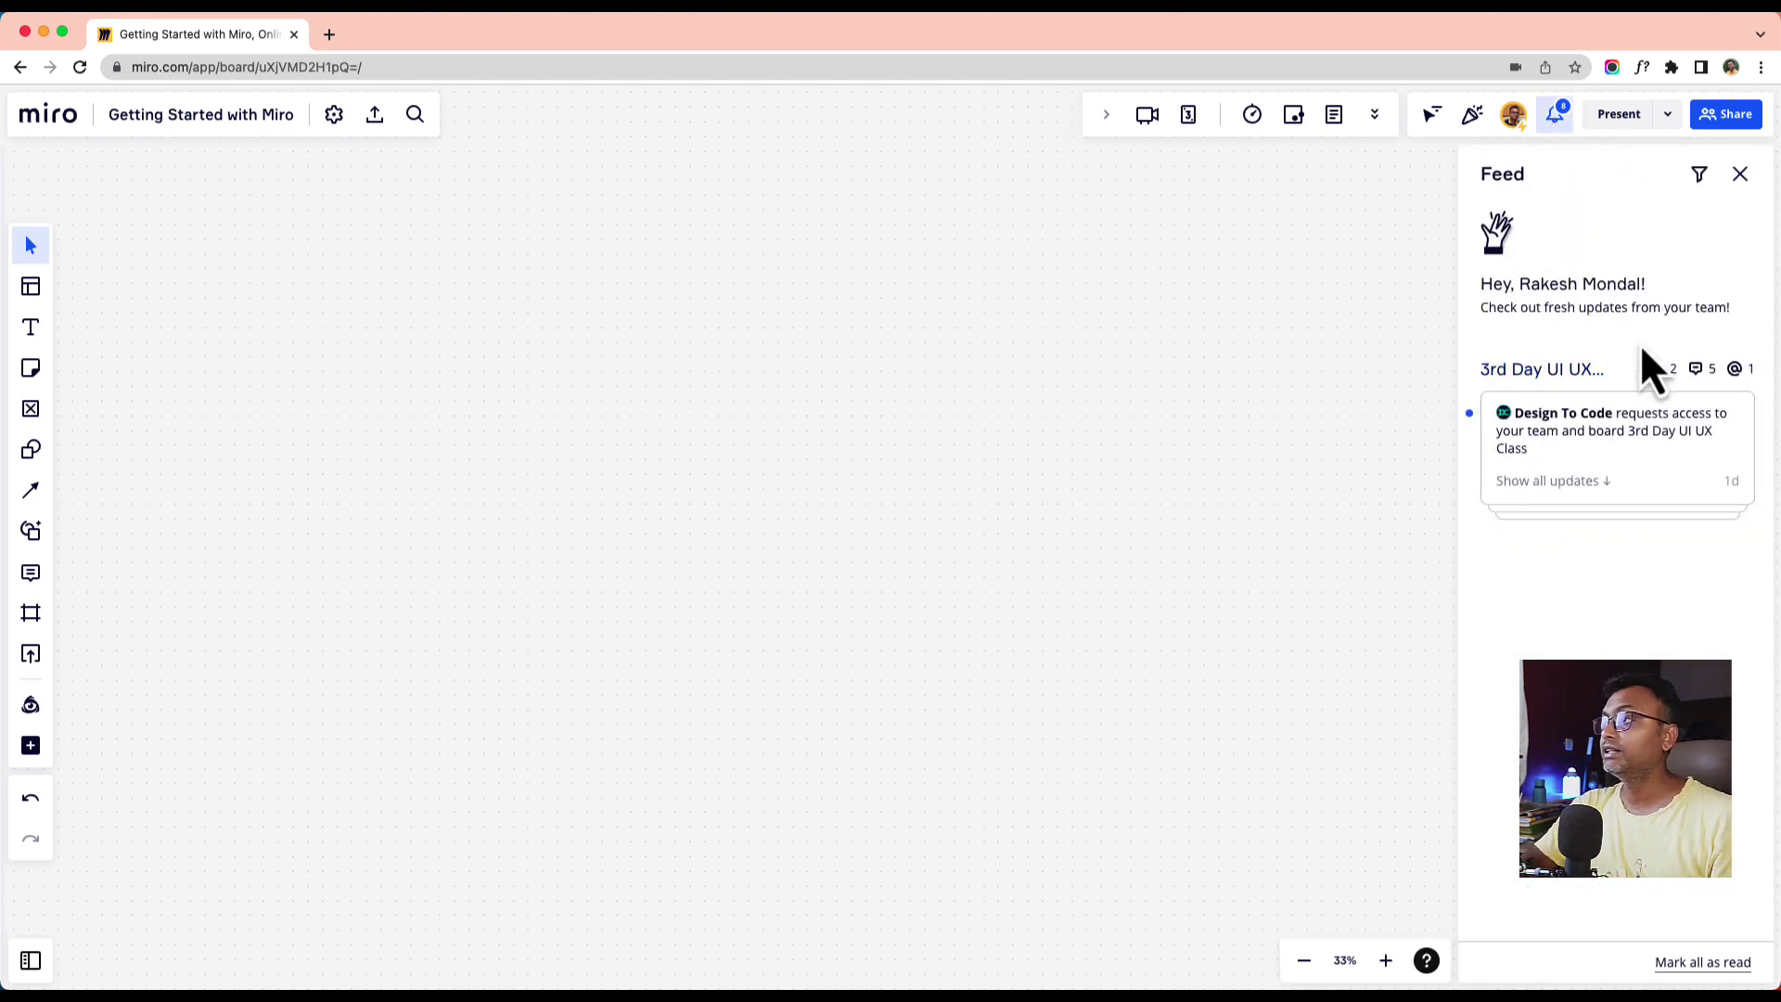
{"action": "left_click", "coordinate": [1741, 176]}
{"action": "left_click", "coordinate": [1668, 115]}
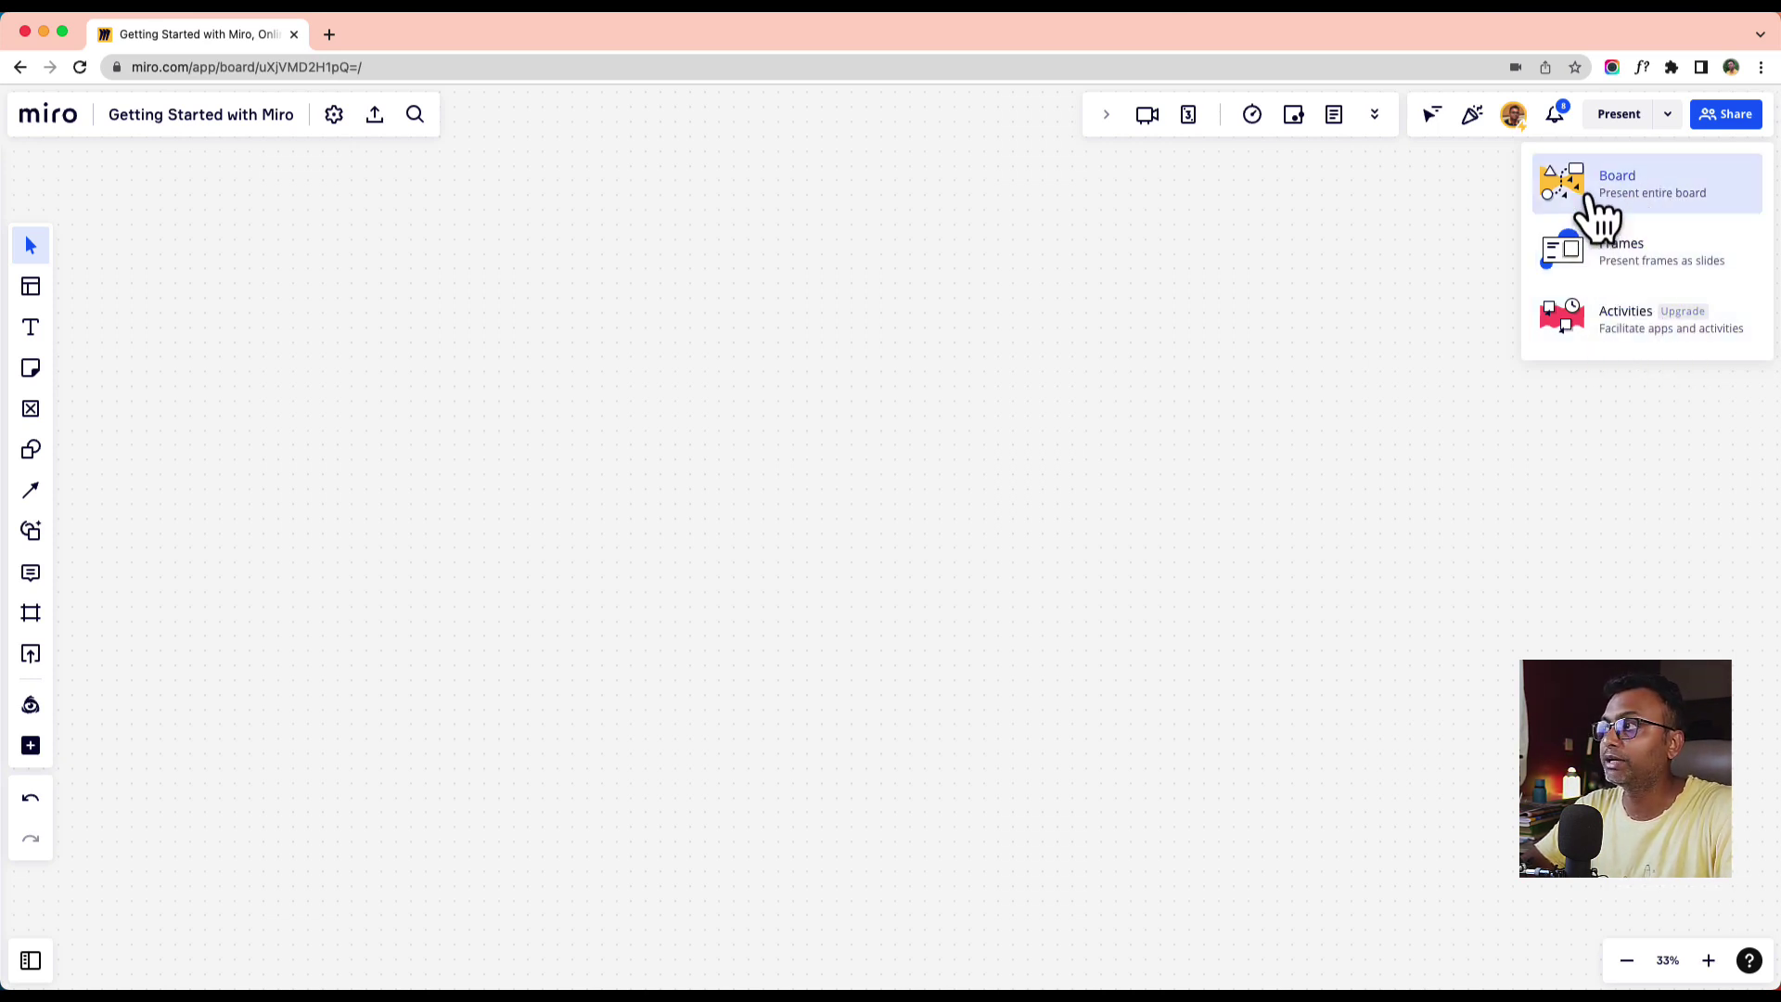
{"action": "left_click", "coordinate": [1378, 286]}
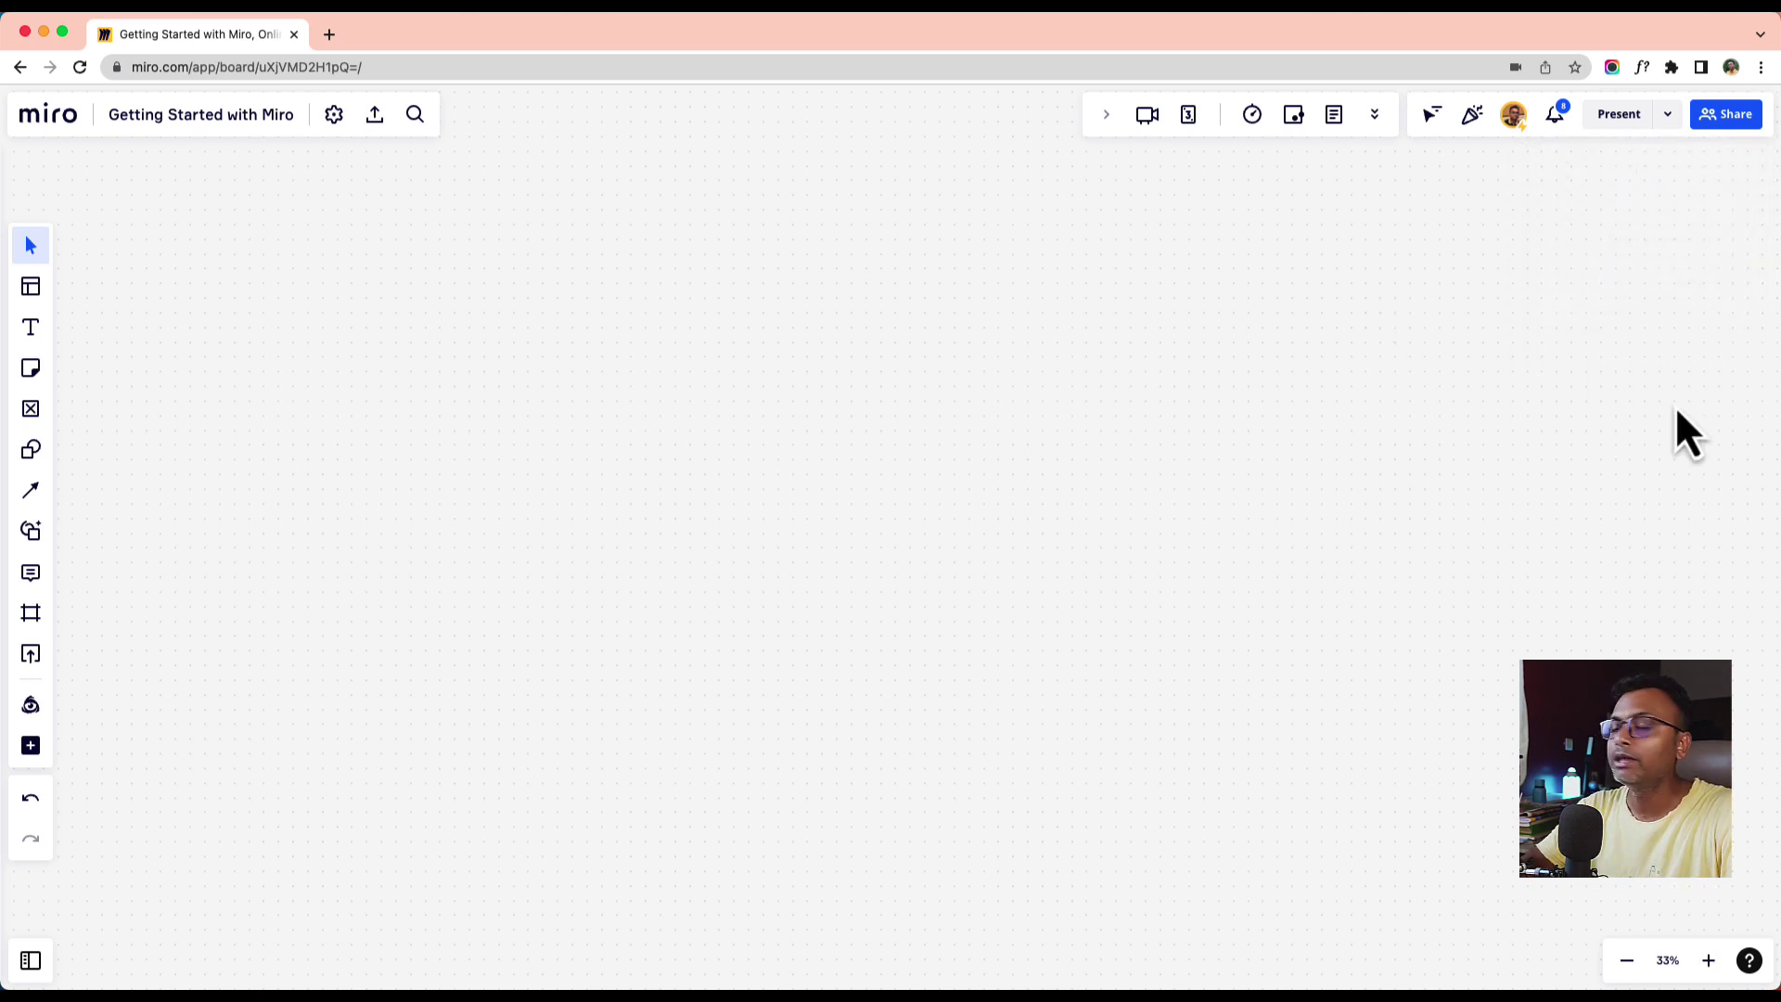
- Open the board's sharing settings and view the access levels for team-and-board invites, team members and anyone with the link
{"action": "left_click", "coordinate": [1708, 123]}
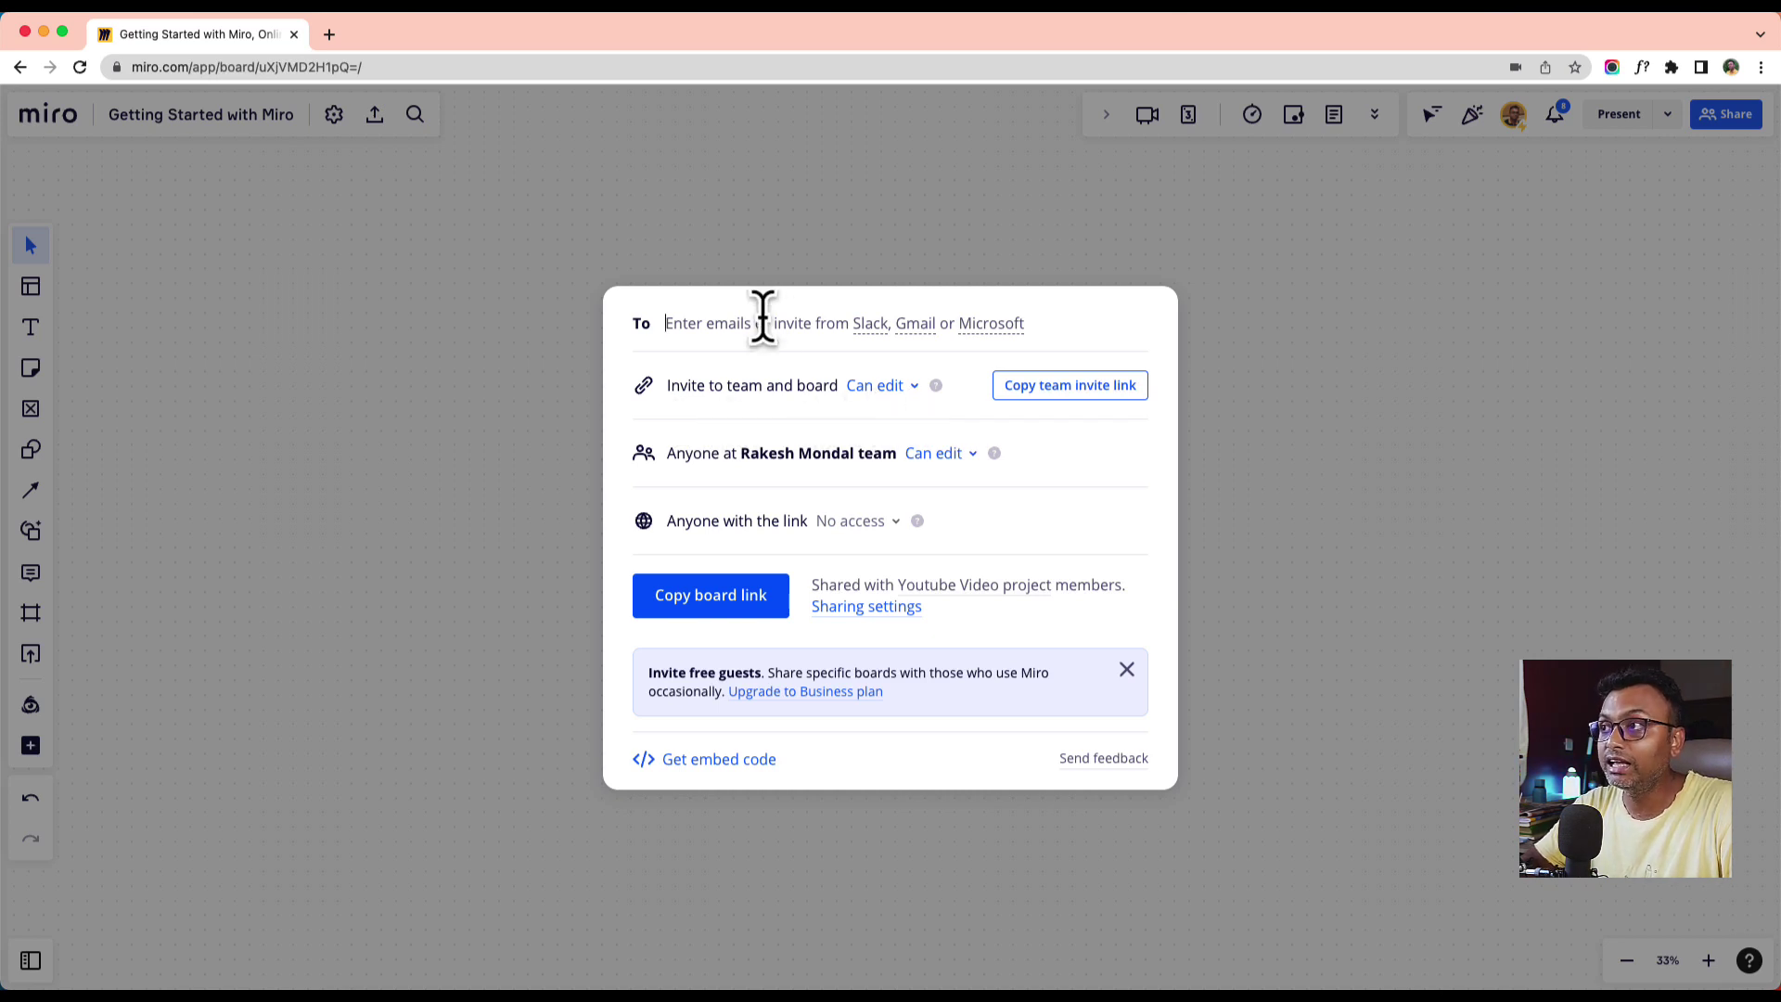
{"action": "left_click", "coordinate": [725, 329]}
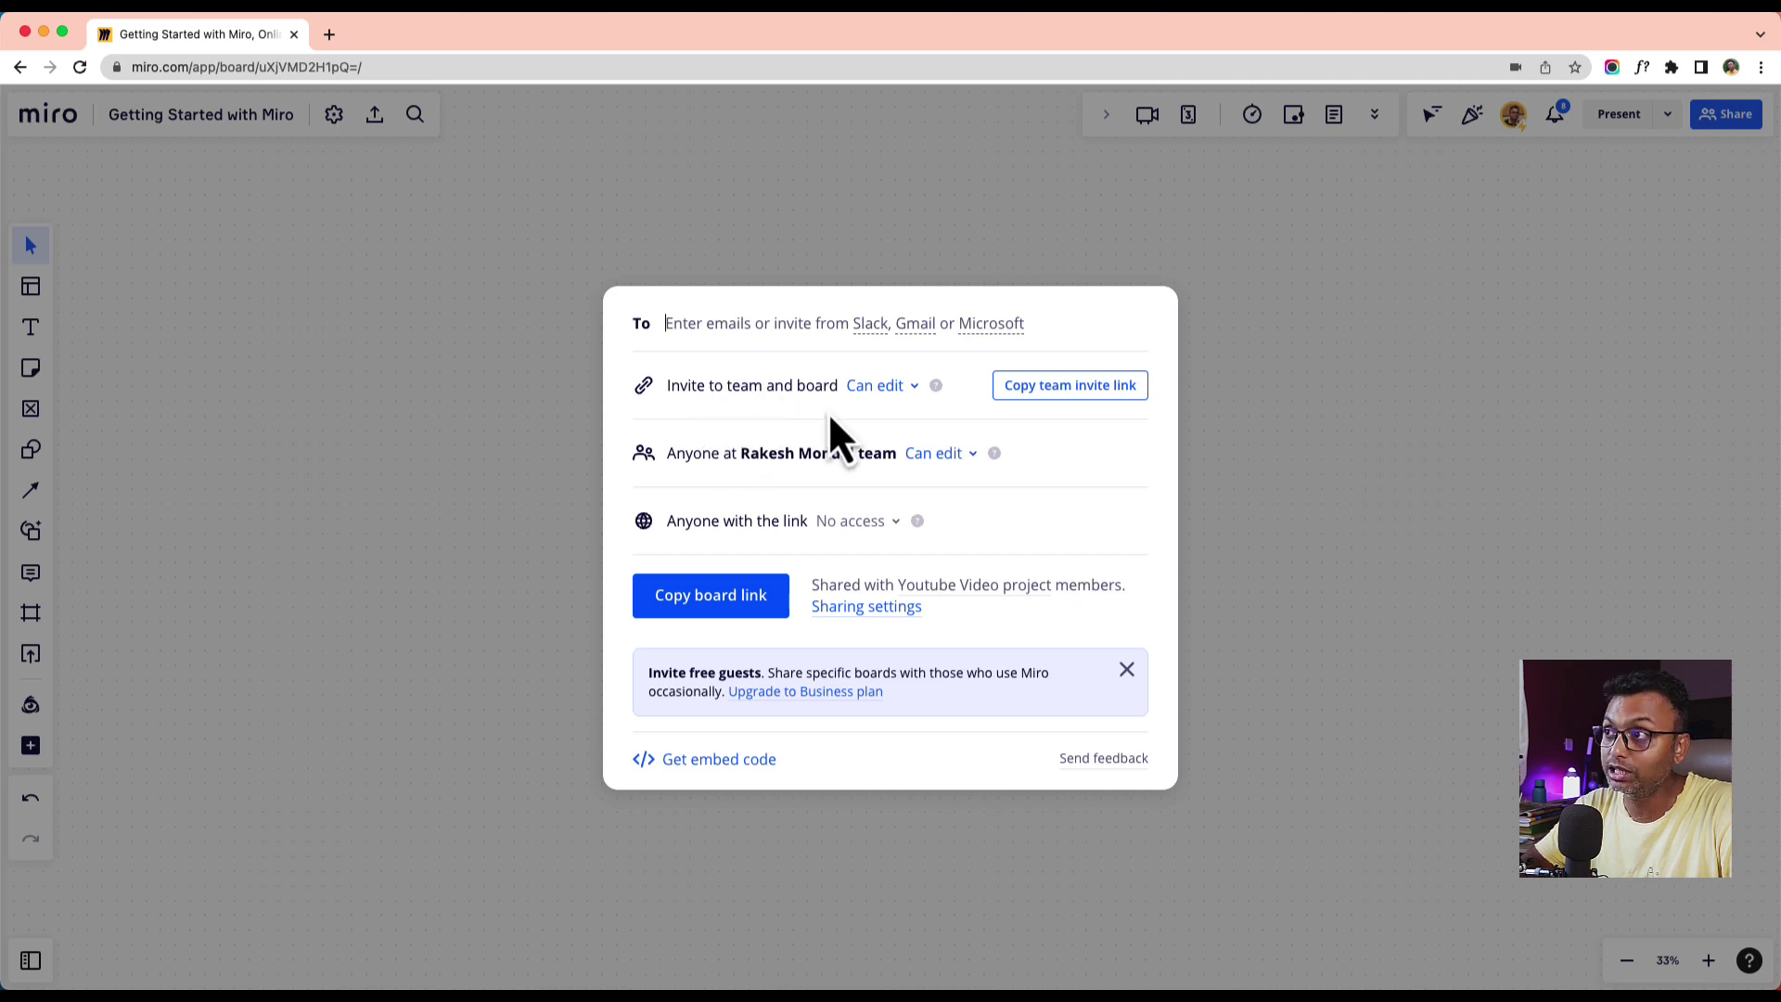
{"action": "left_click", "coordinate": [915, 388]}
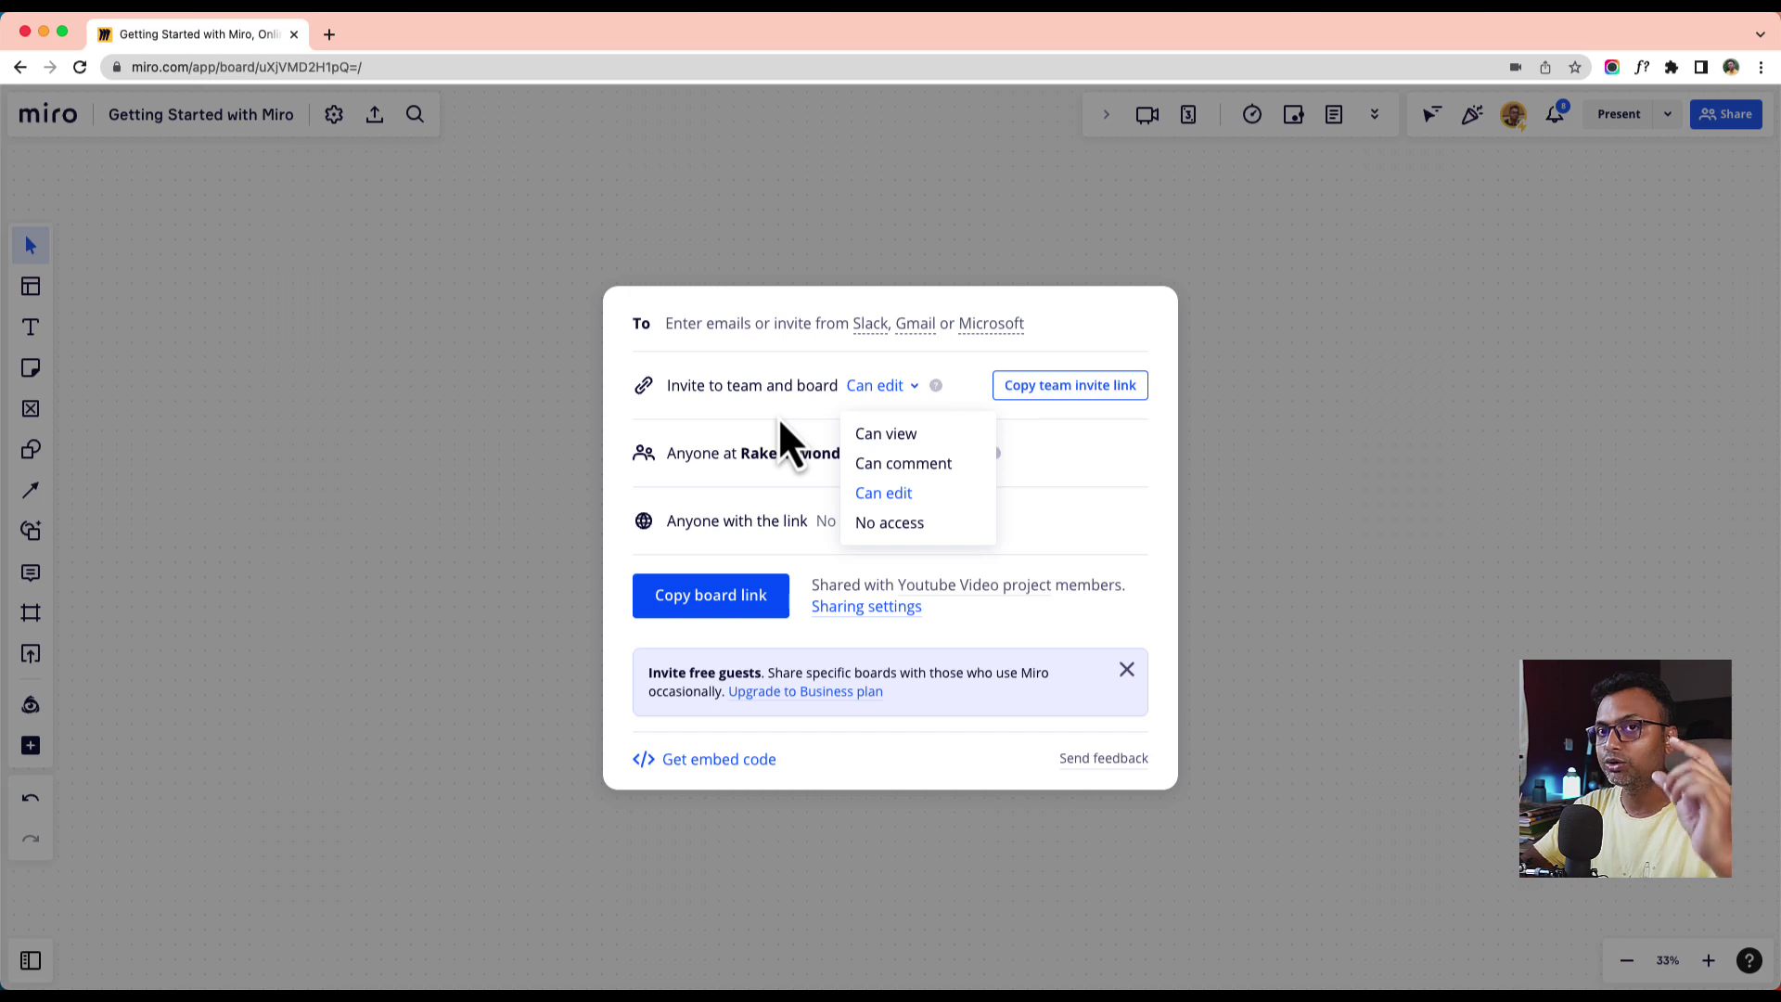
{"action": "left_click", "coordinate": [954, 386]}
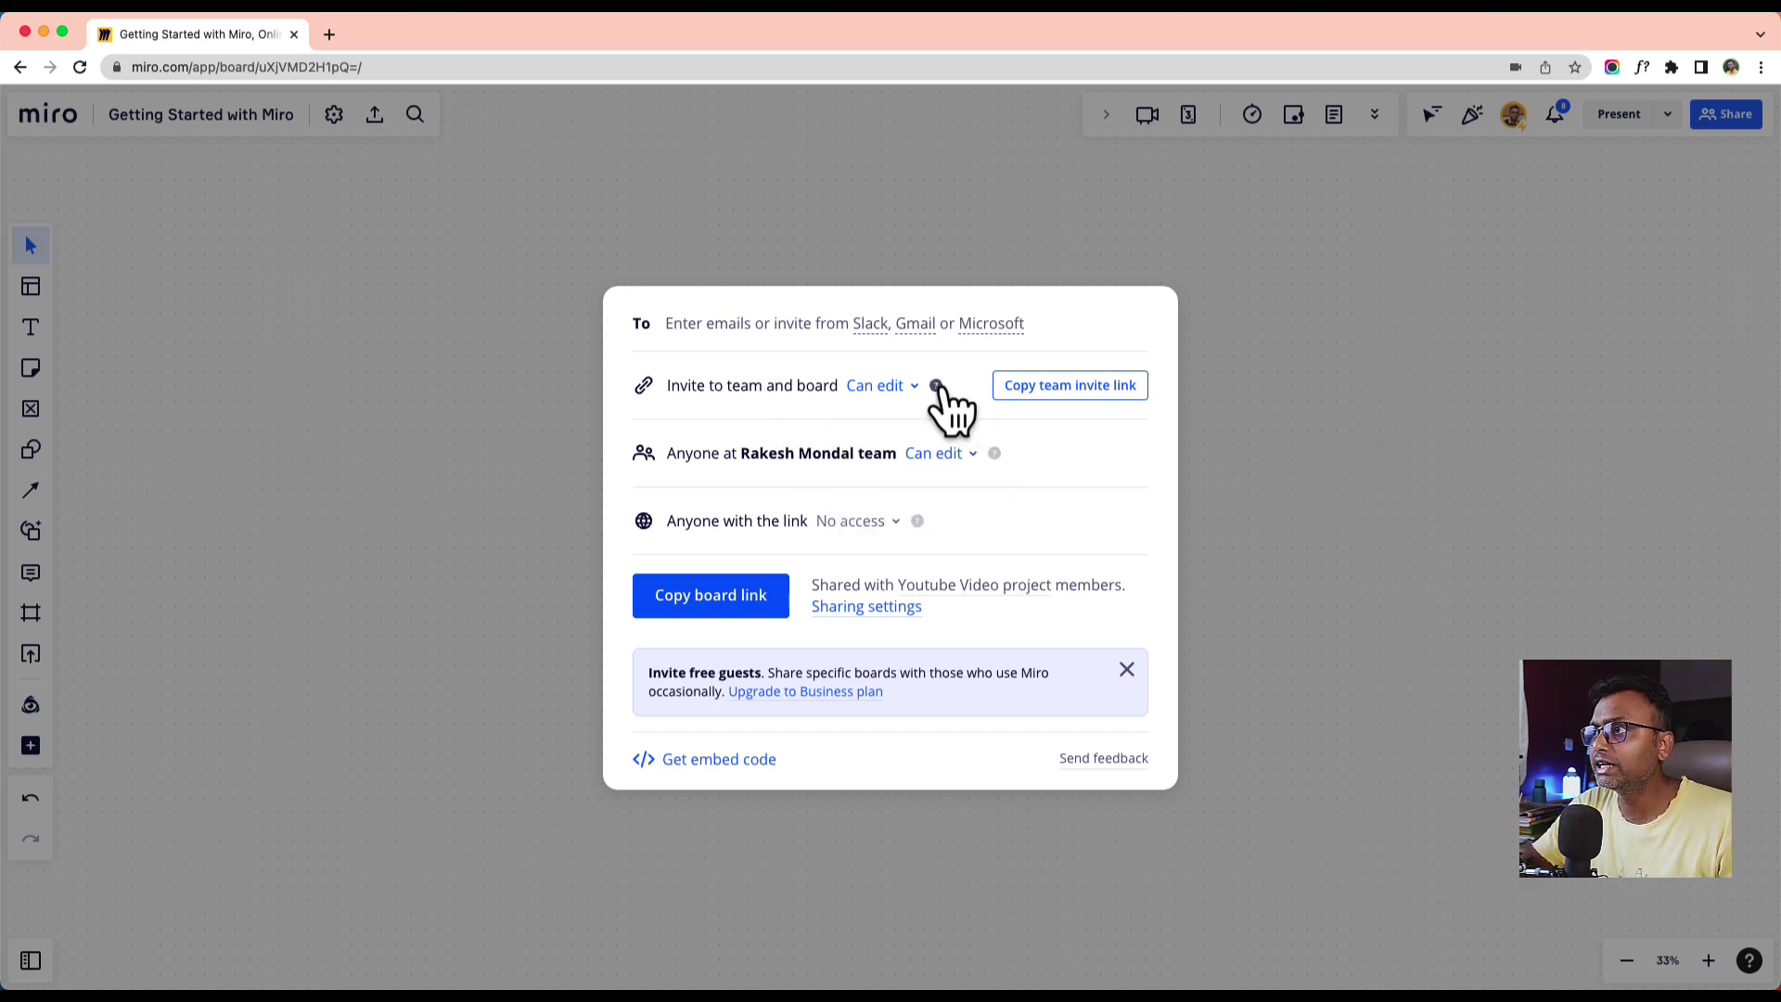
{"action": "mouse_move", "coordinate": [941, 389]}
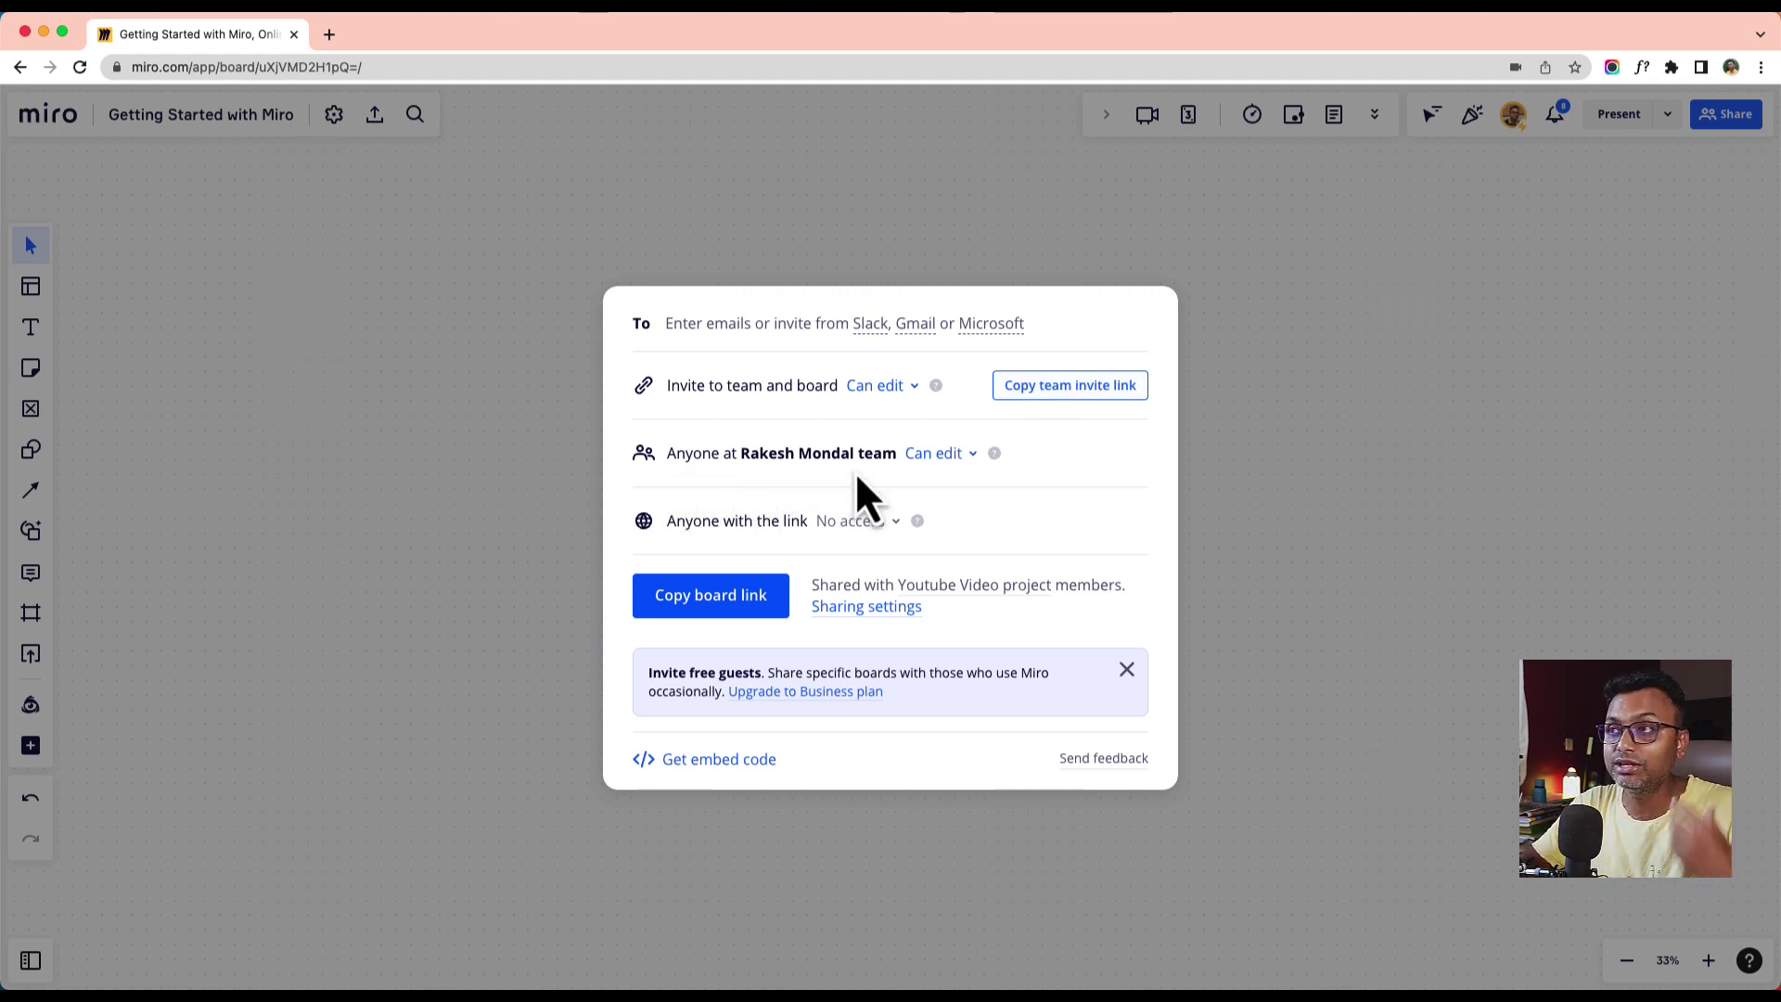
{"action": "left_click", "coordinate": [963, 464]}
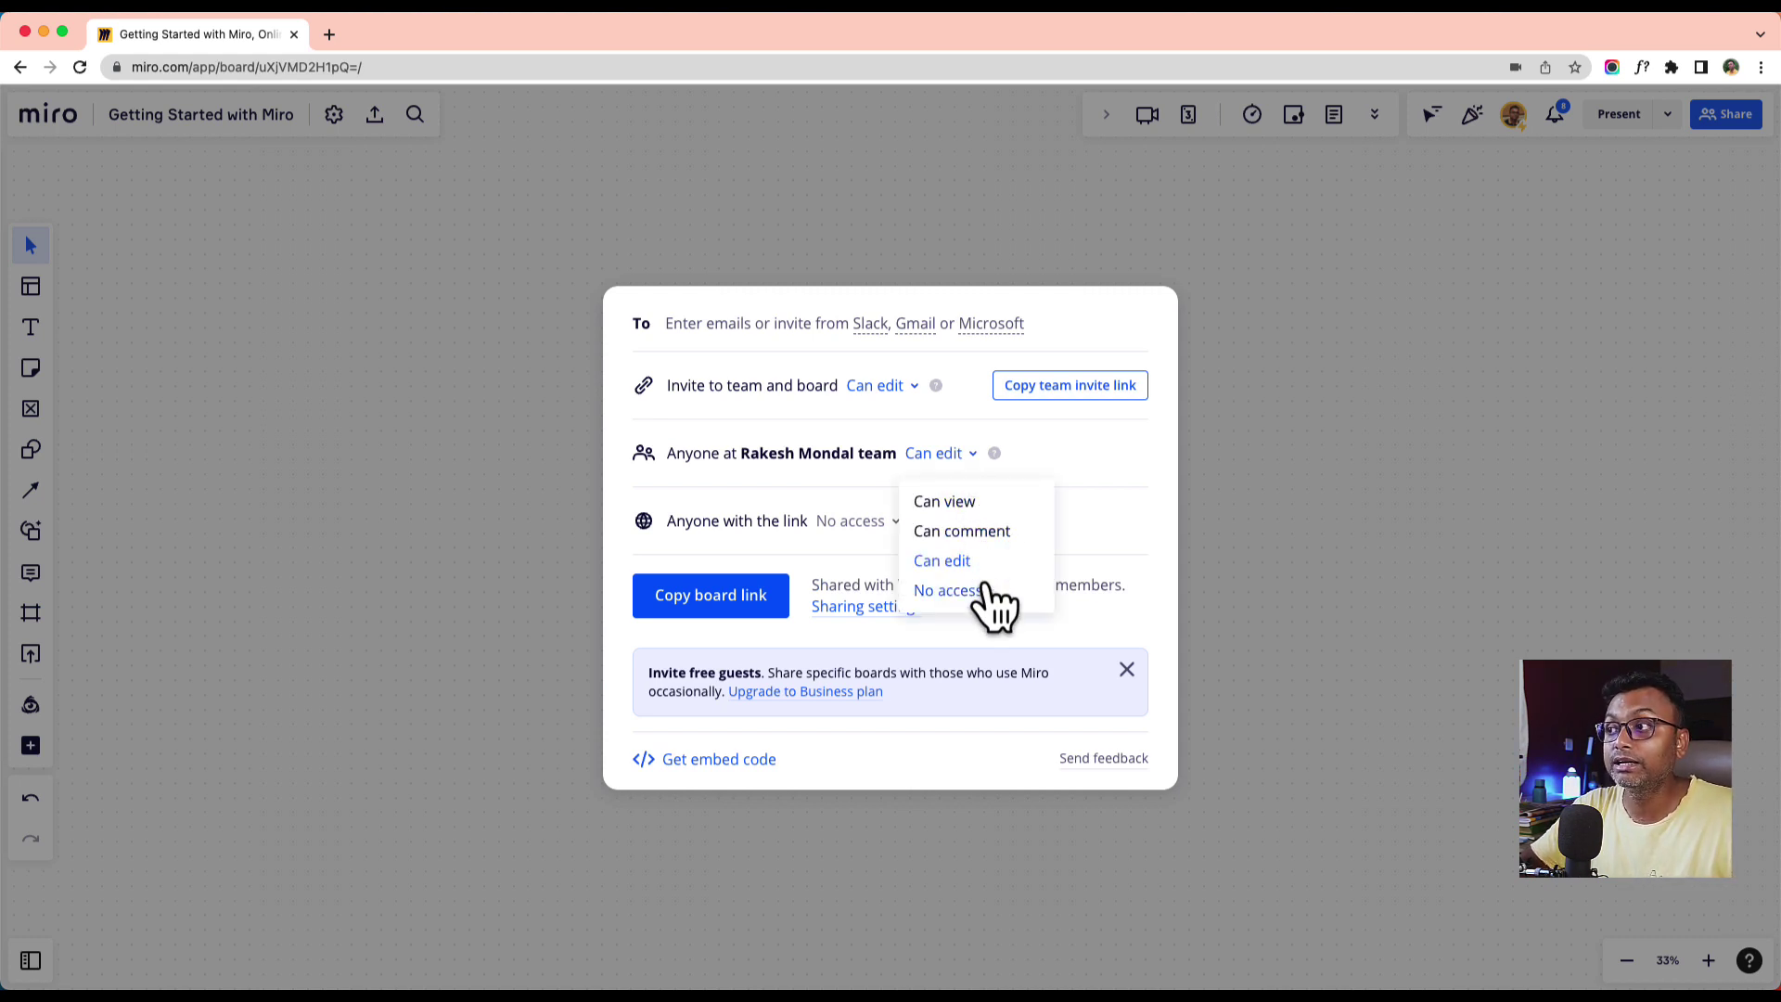
{"action": "left_click", "coordinate": [1109, 513]}
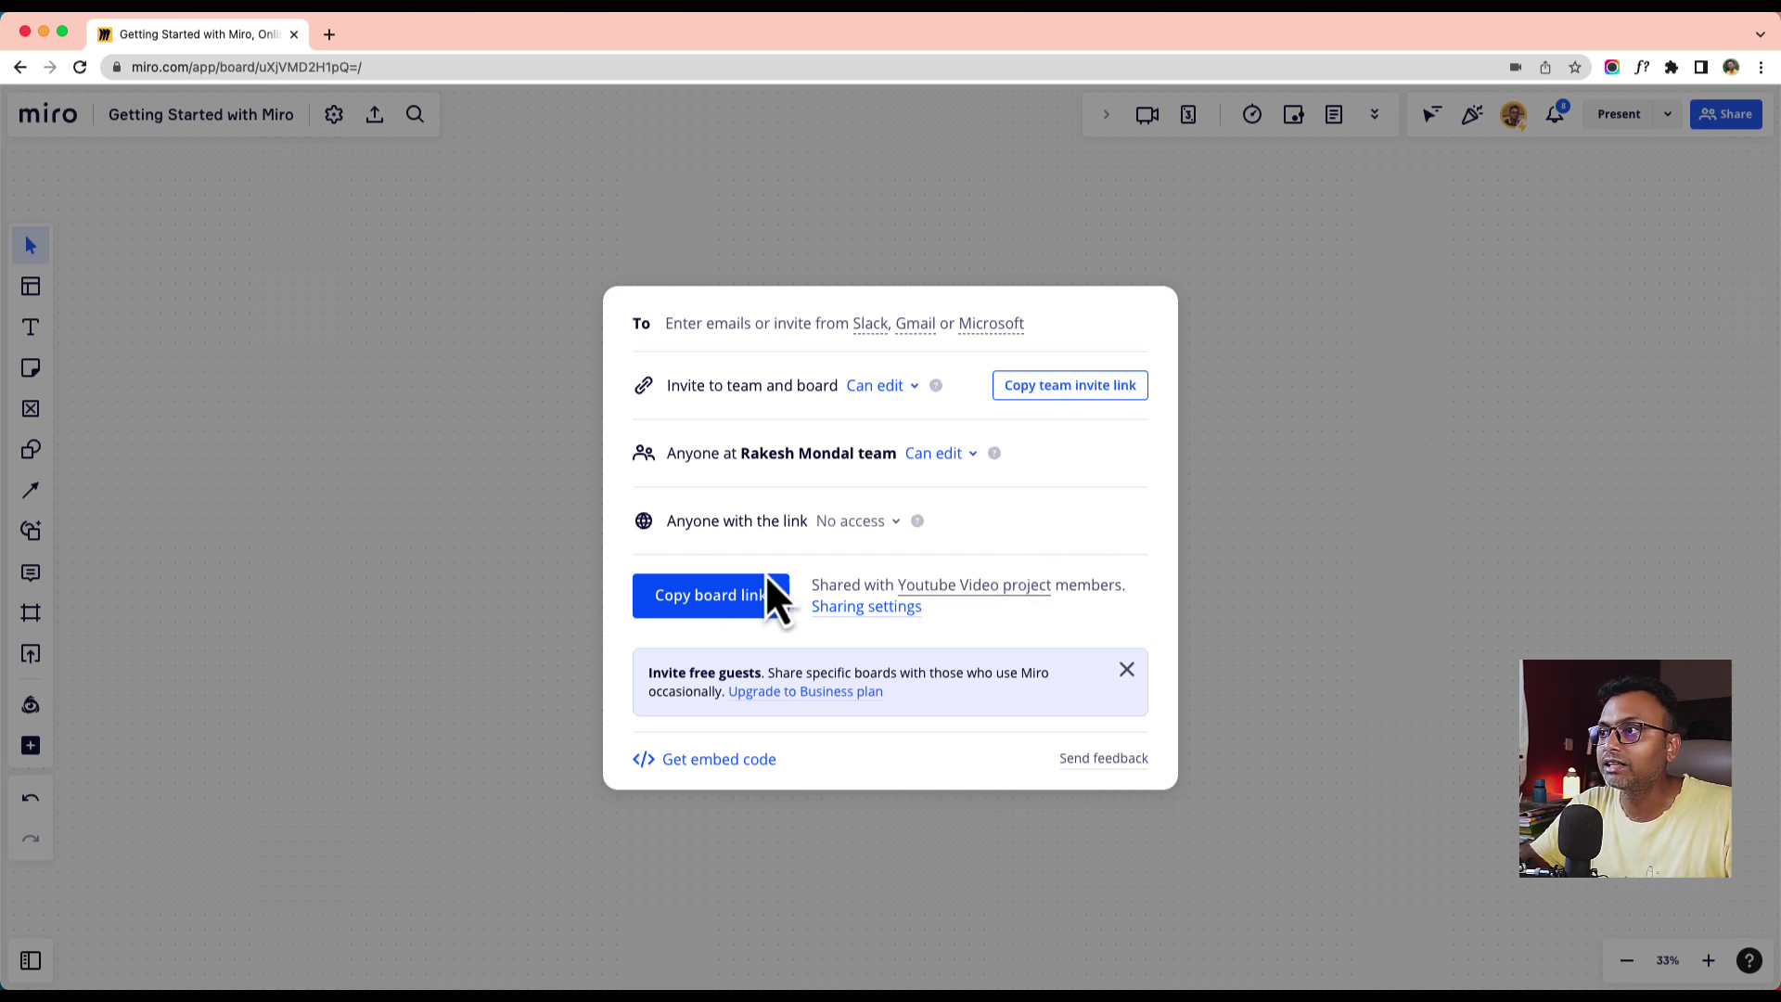
{"action": "left_click", "coordinate": [878, 535]}
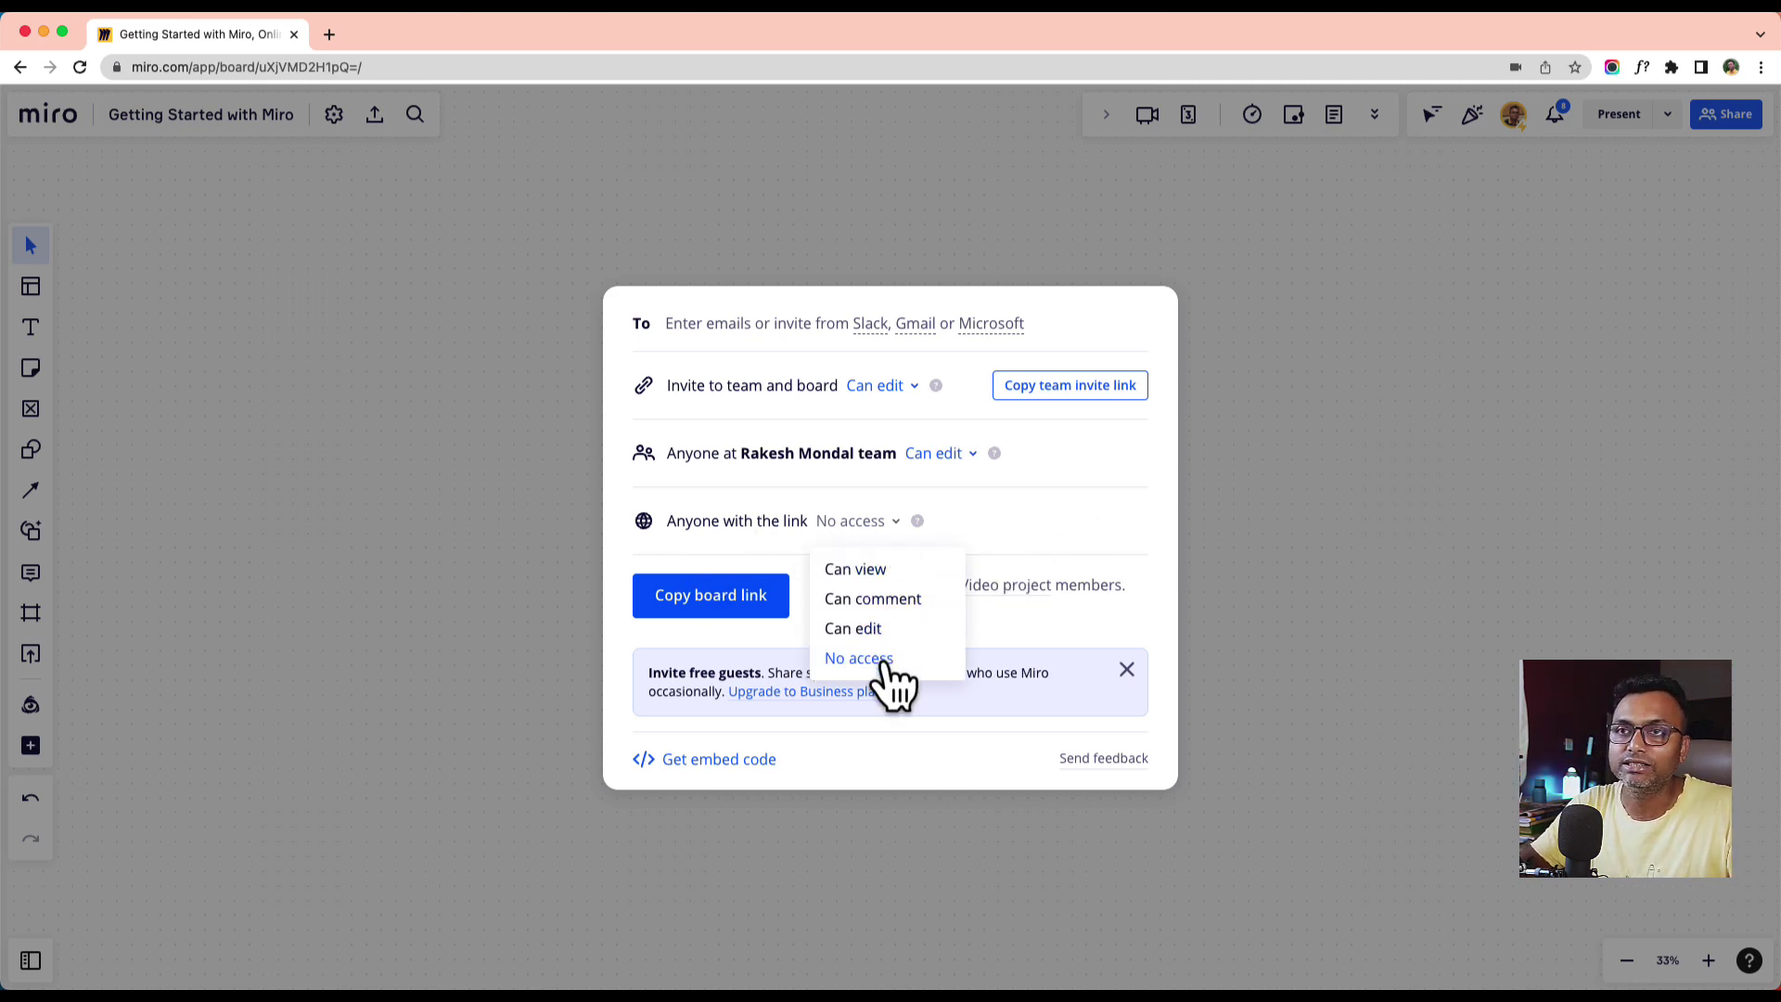
{"action": "left_click", "coordinate": [1032, 540]}
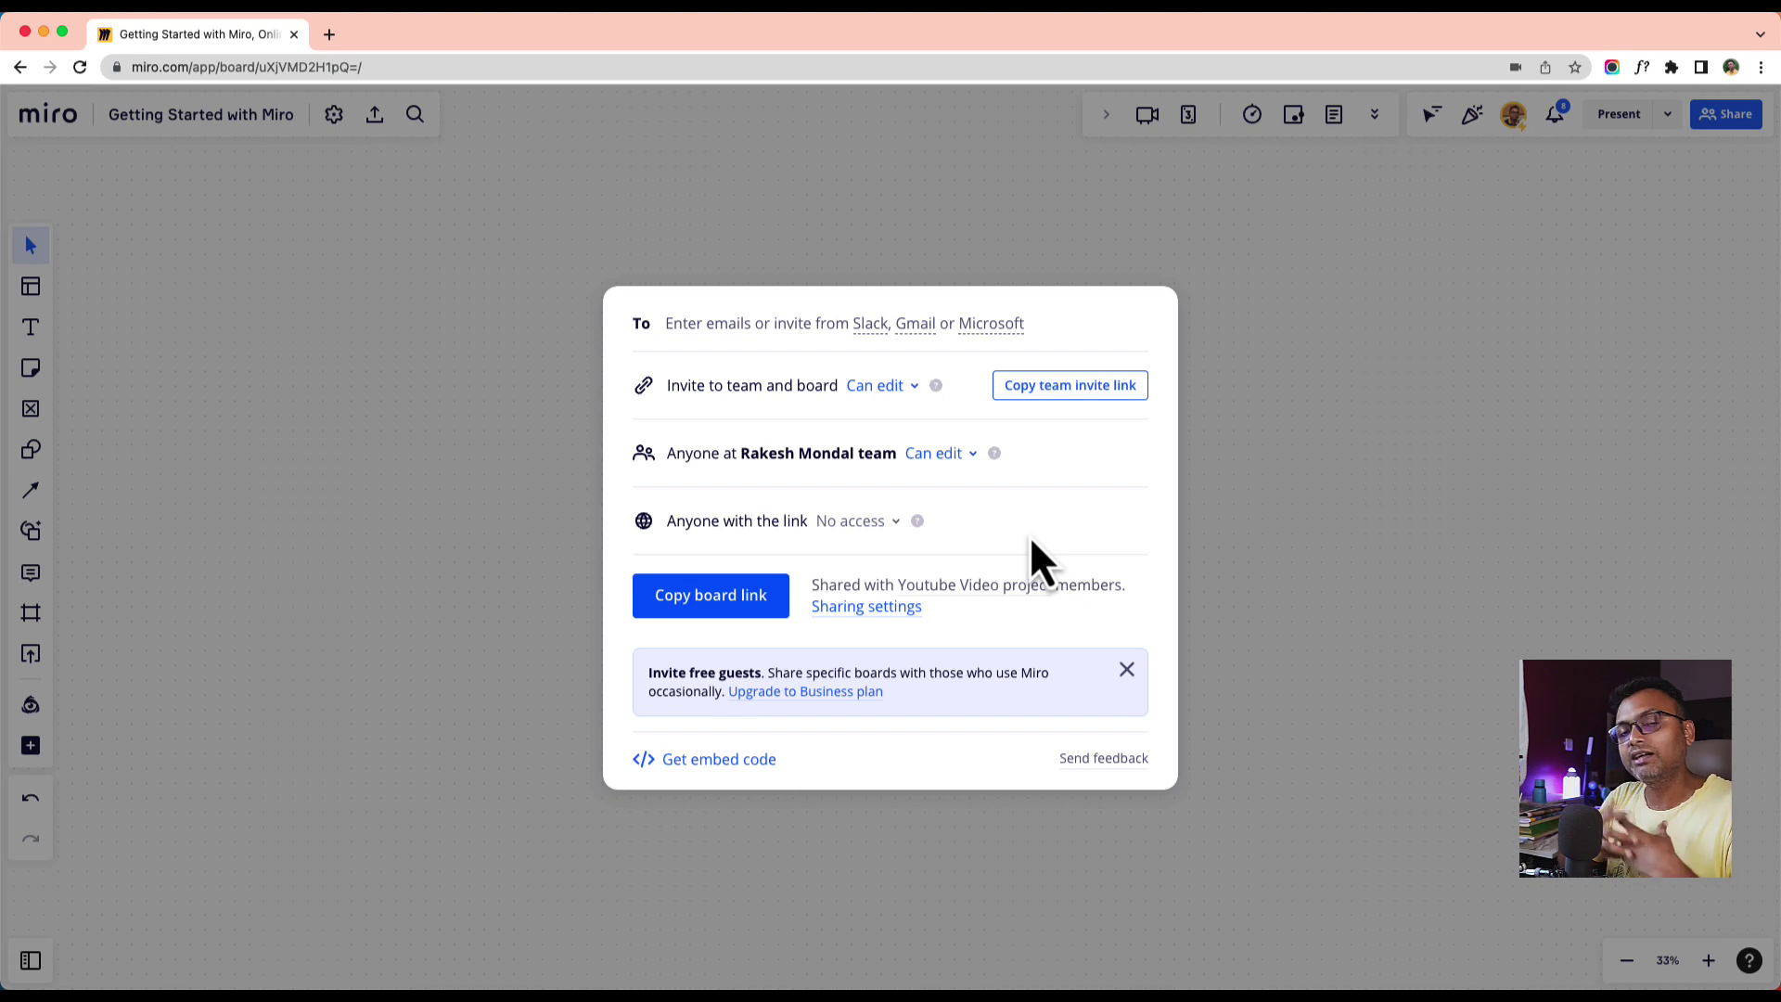
- Set access for anyone with the link to Can comment and dismiss the free guests notice
{"action": "left_click", "coordinate": [886, 523]}
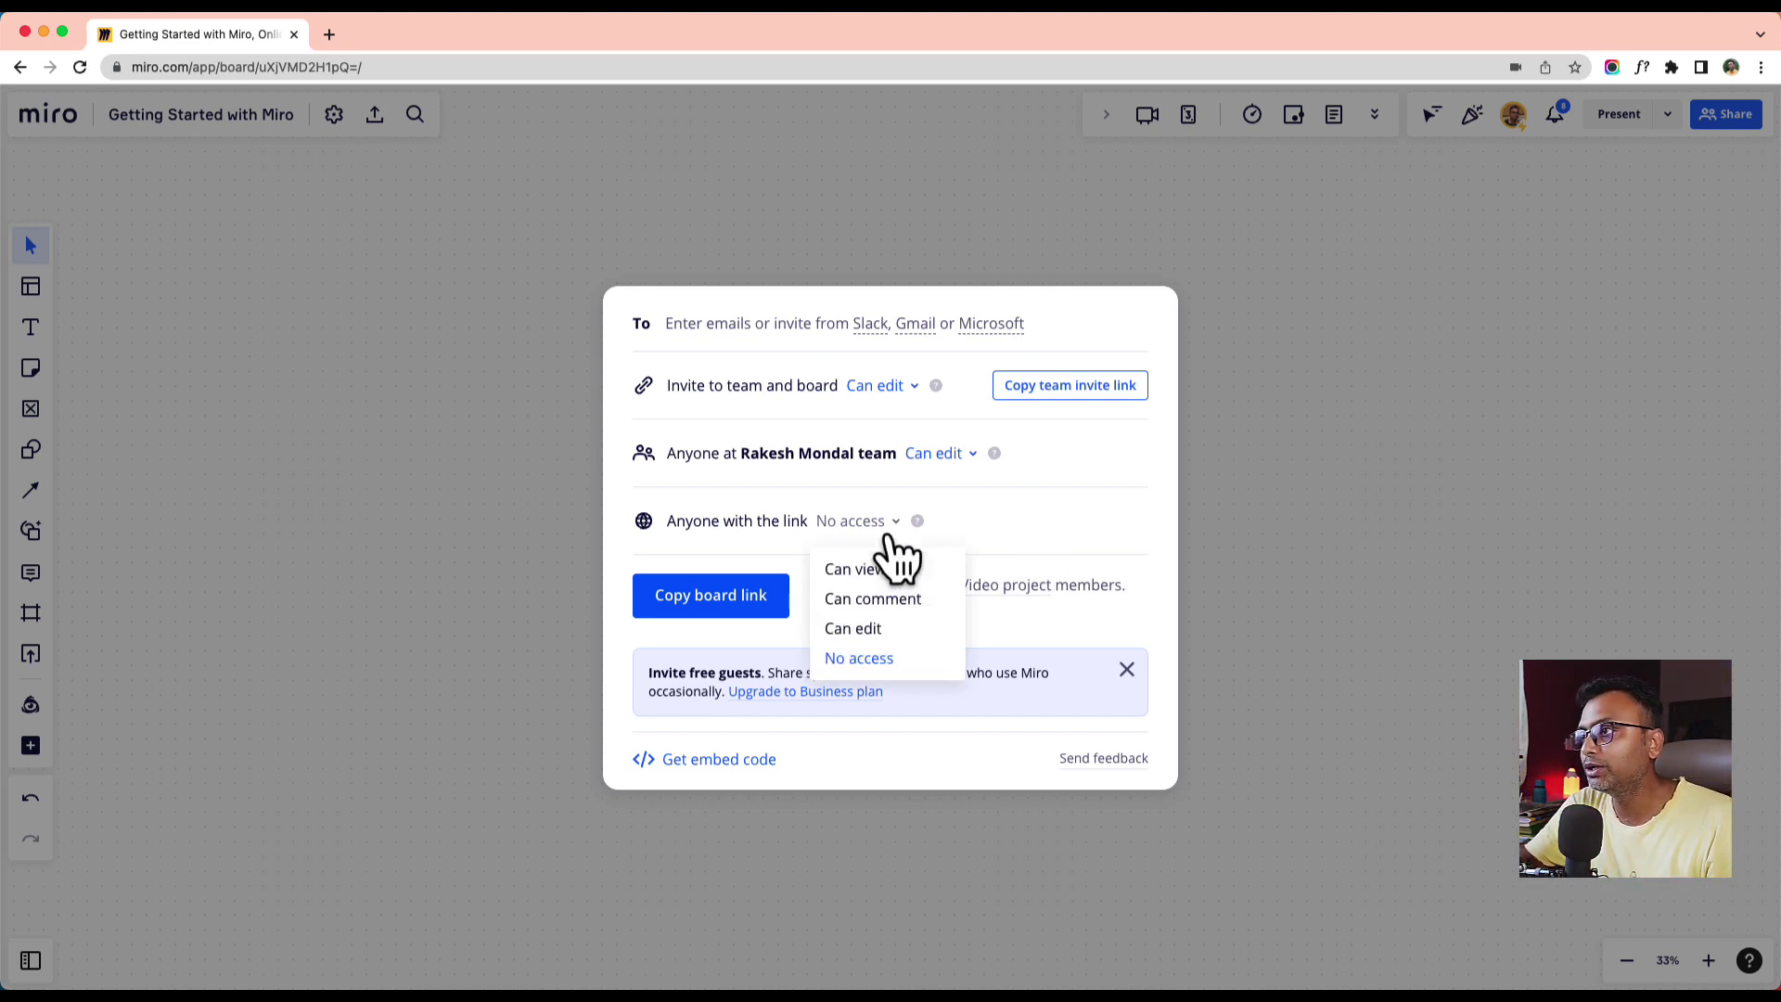
{"action": "left_click", "coordinate": [883, 599]}
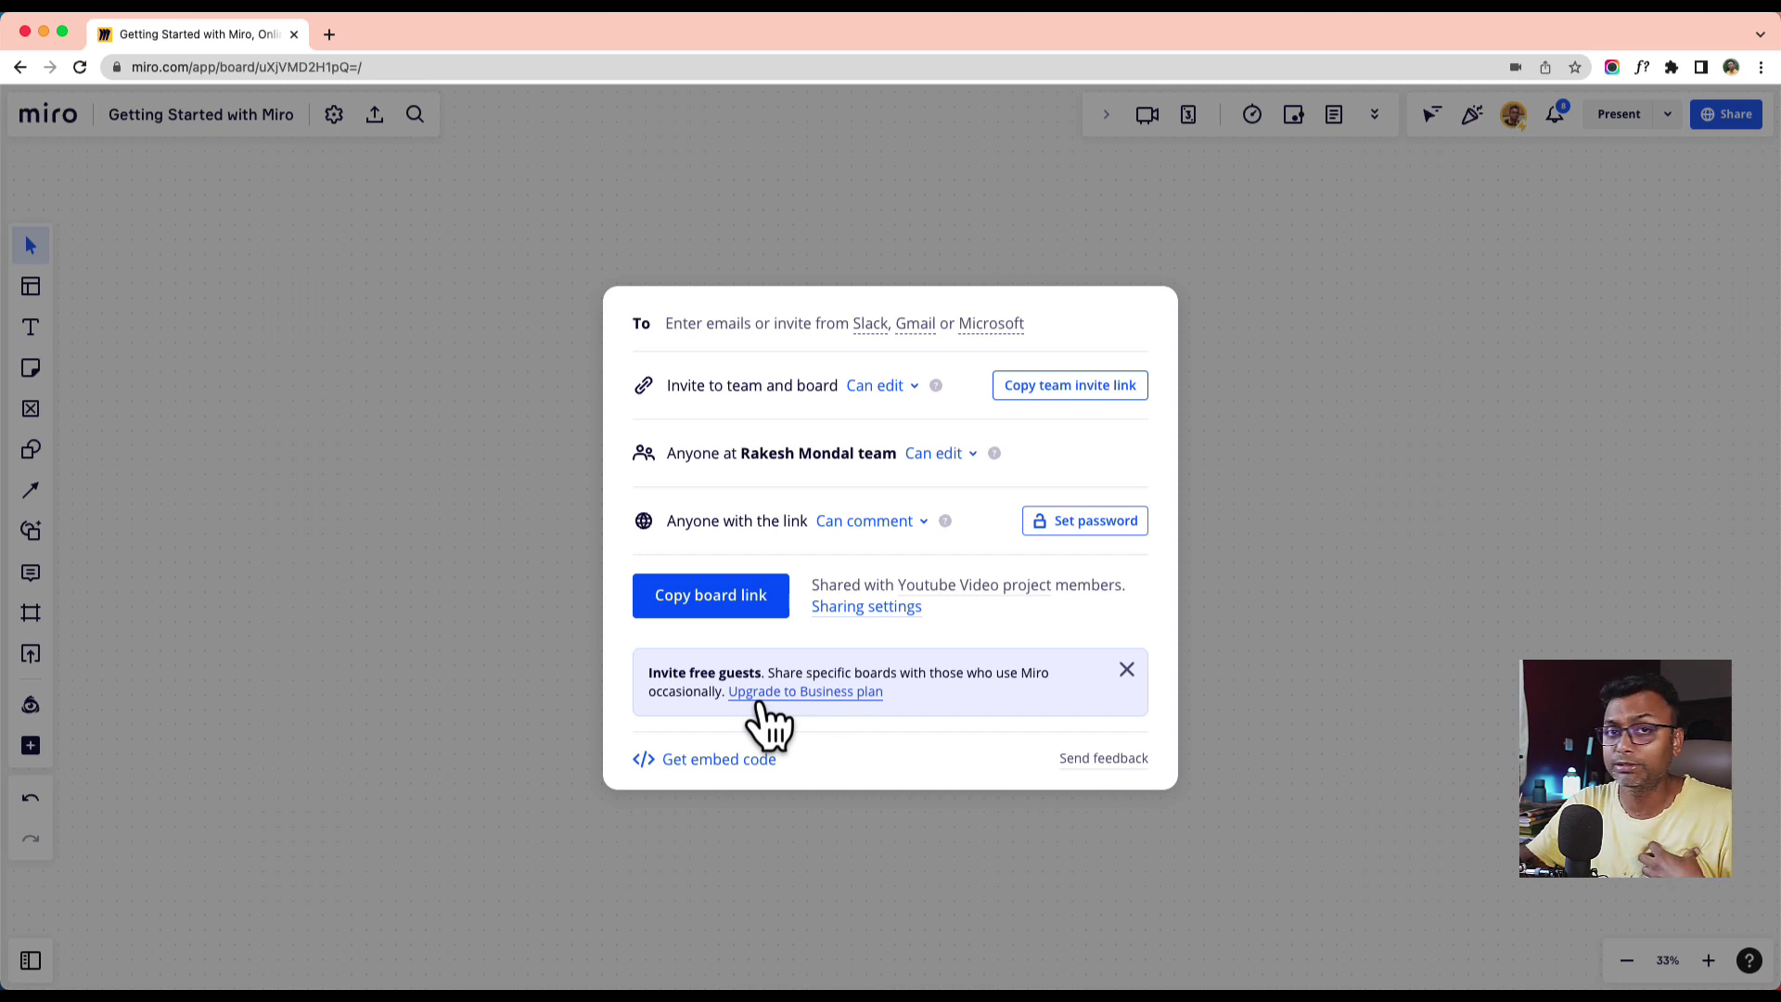
{"action": "left_click", "coordinate": [1127, 669]}
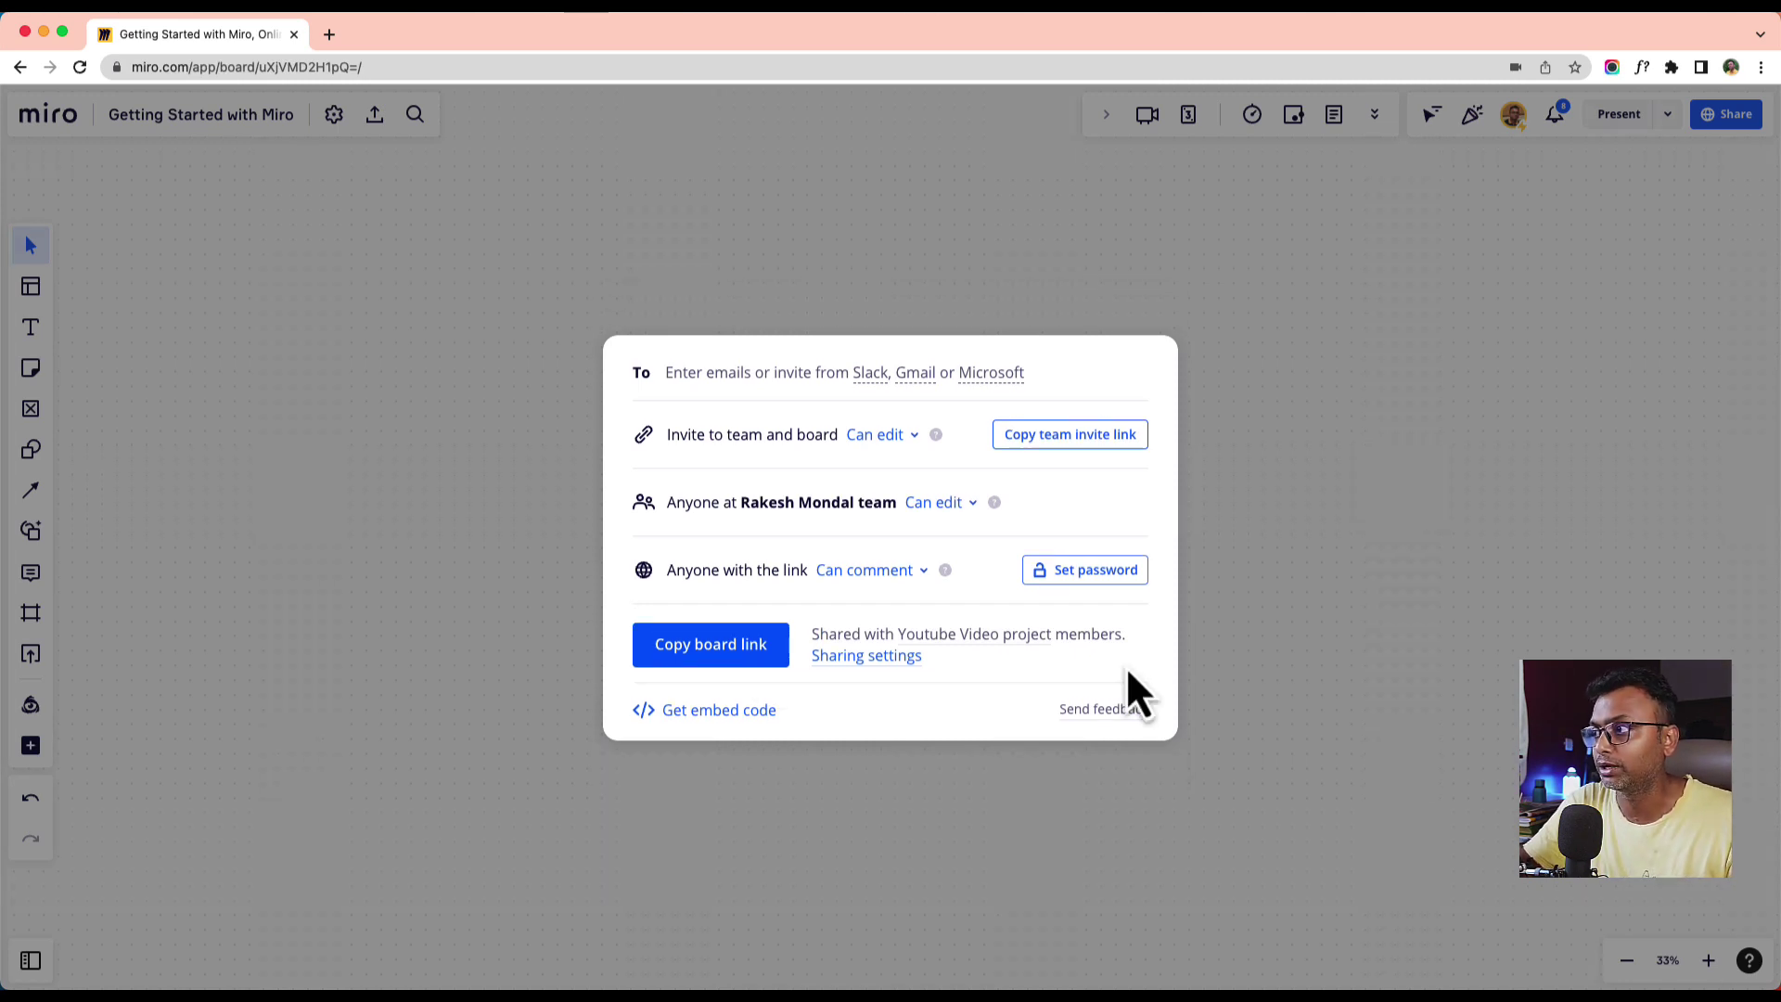
- View the Presentation embed option, copy the board's Free navigation embed code, and close the embed and sharing dialogs
{"action": "left_click", "coordinate": [696, 728]}
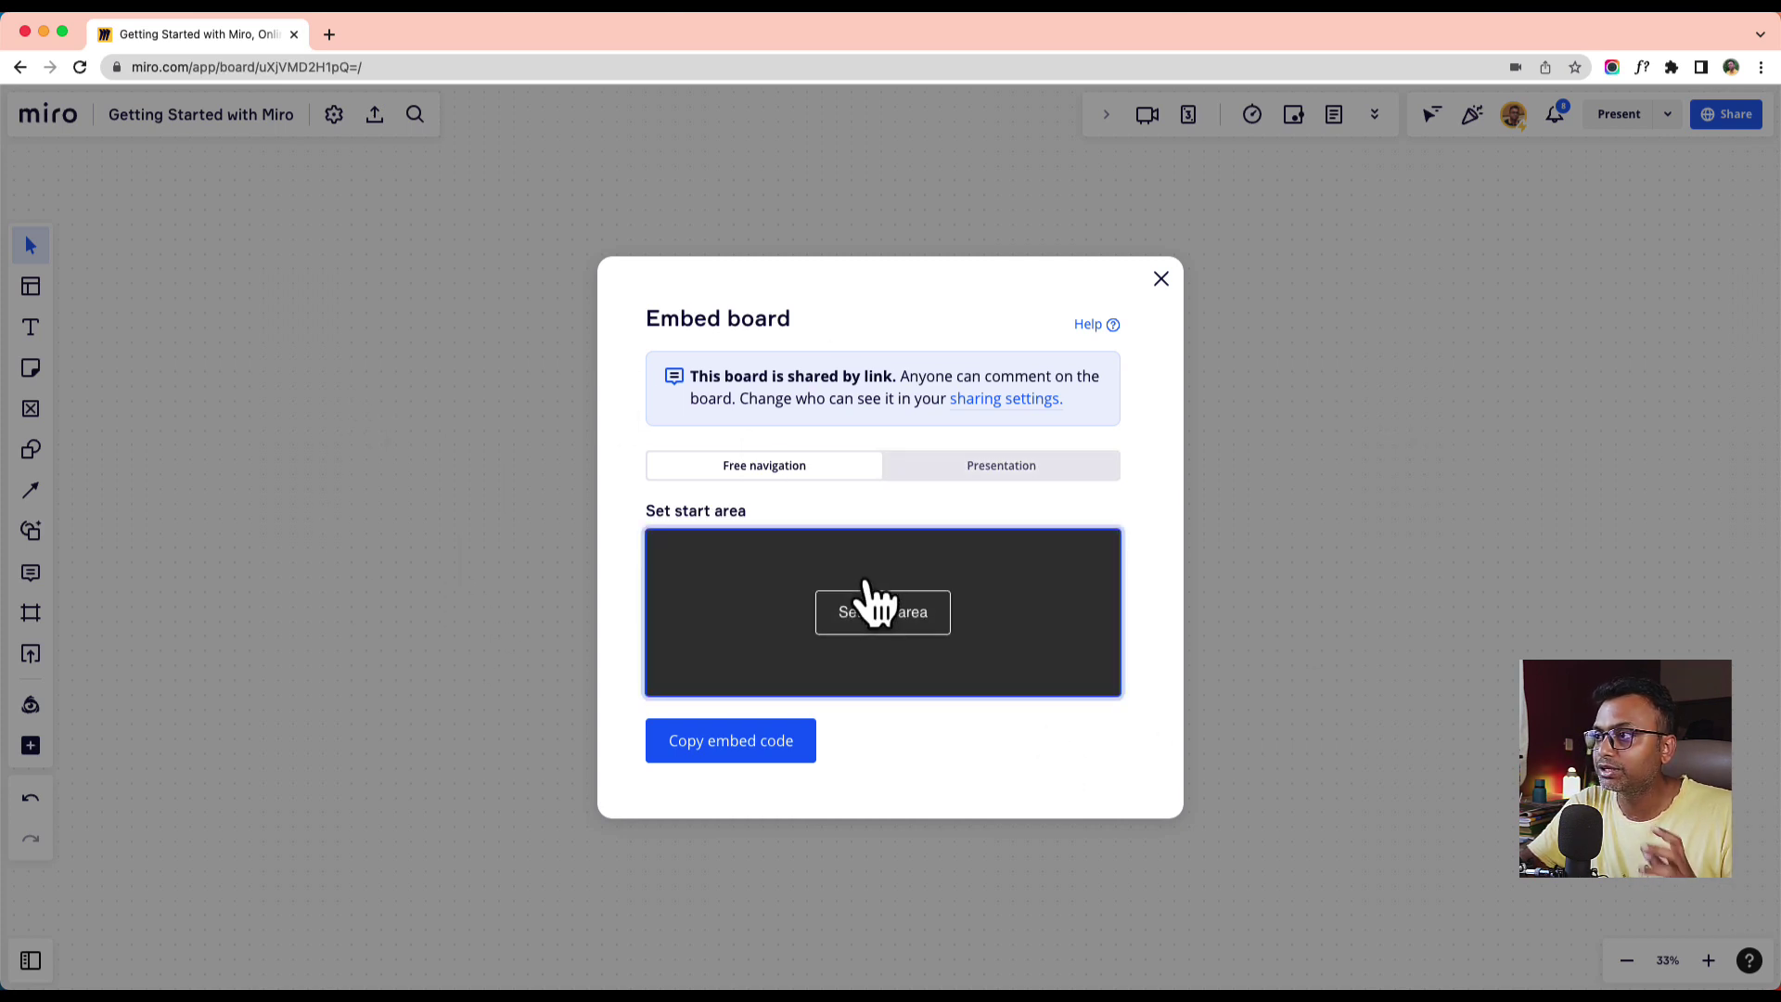
{"action": "left_click", "coordinate": [993, 467]}
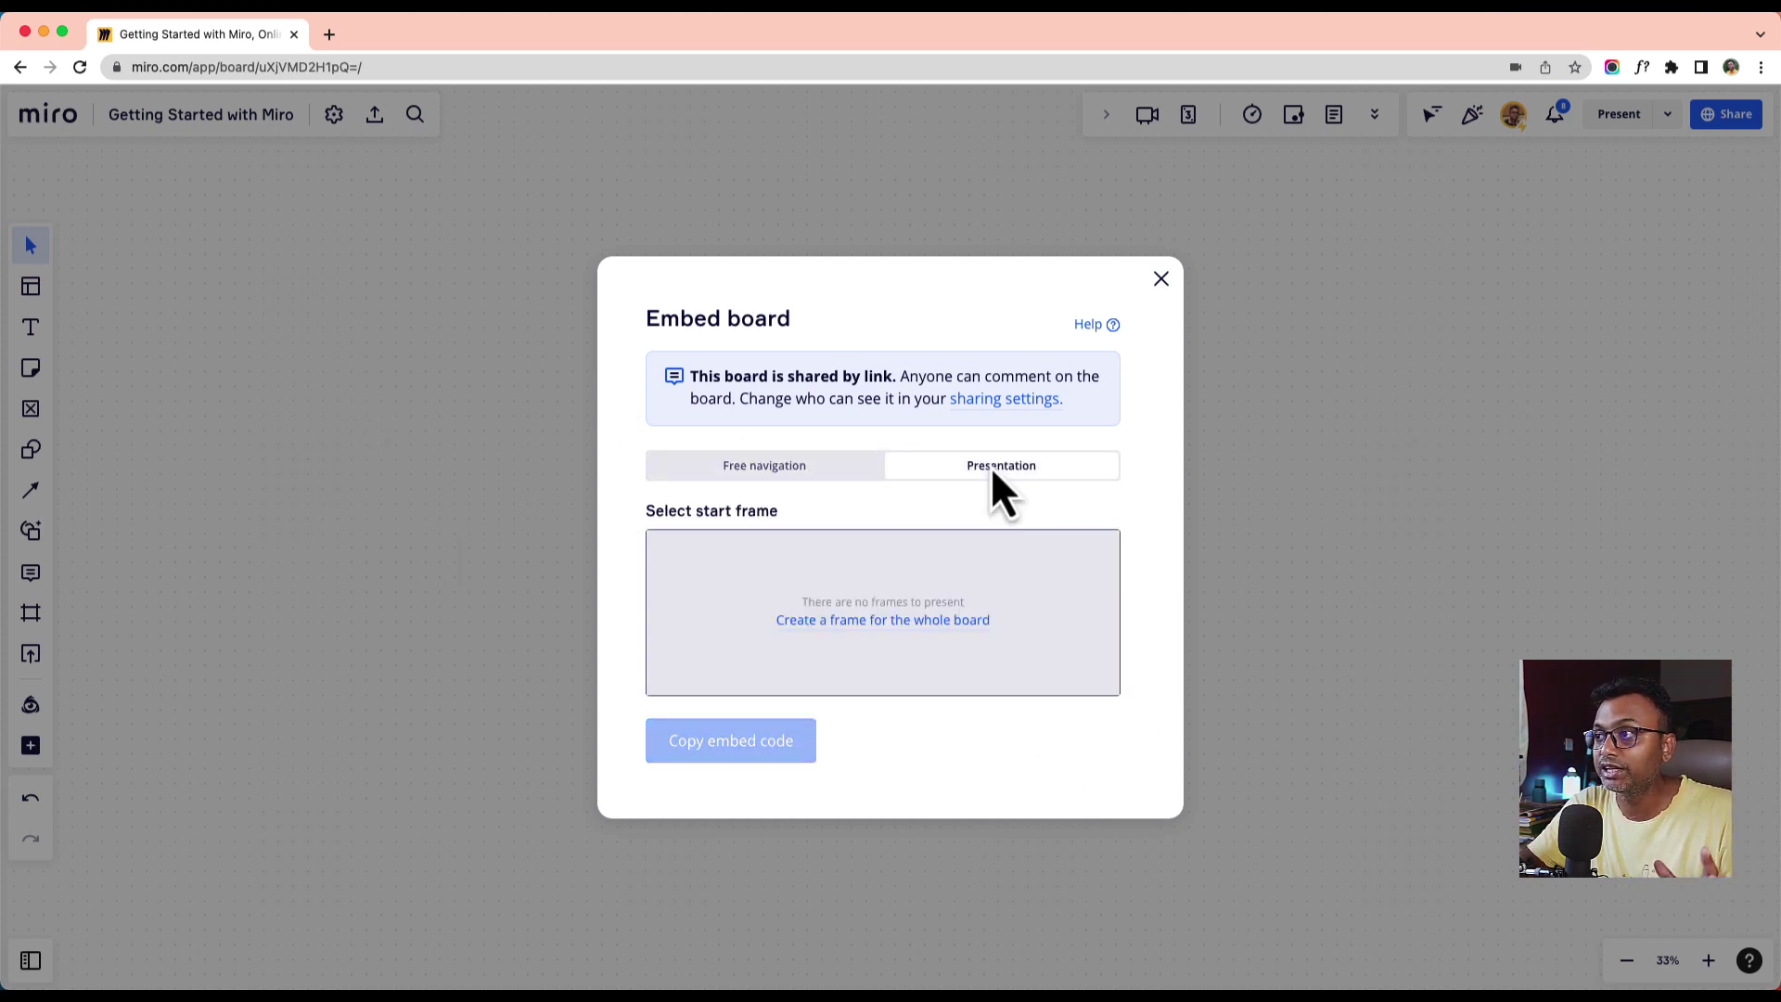
{"action": "left_click", "coordinate": [772, 473]}
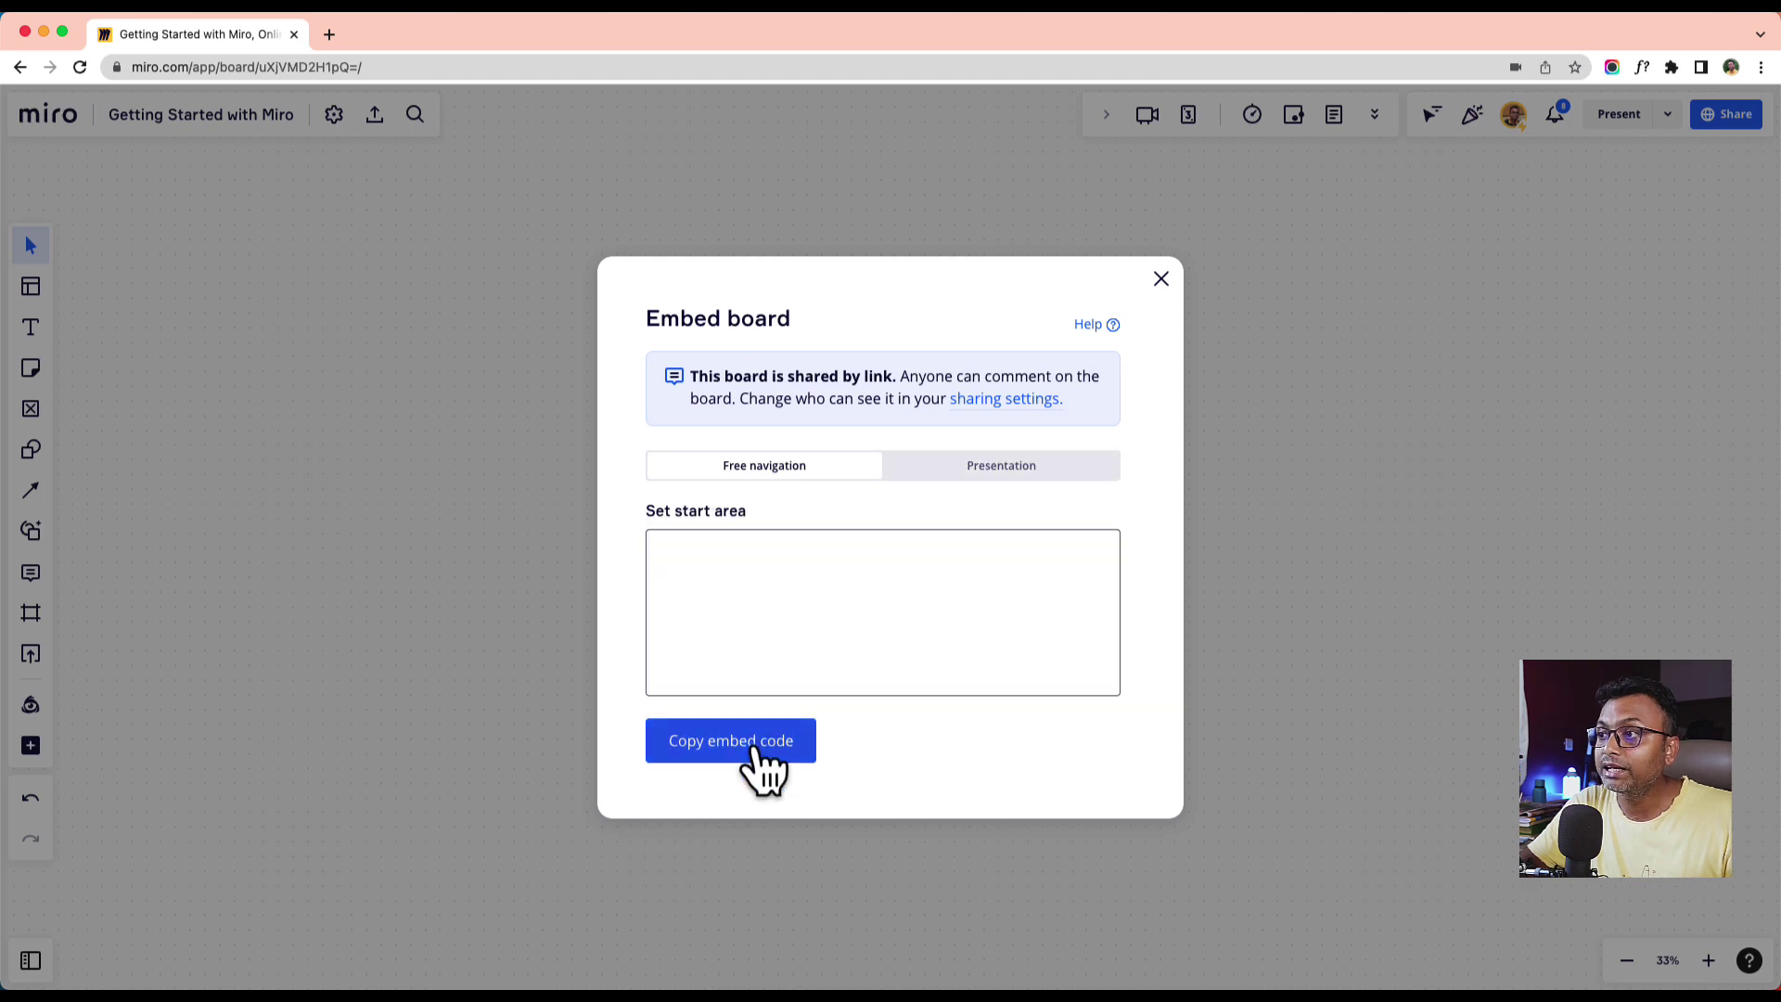
{"action": "left_click", "coordinate": [755, 750]}
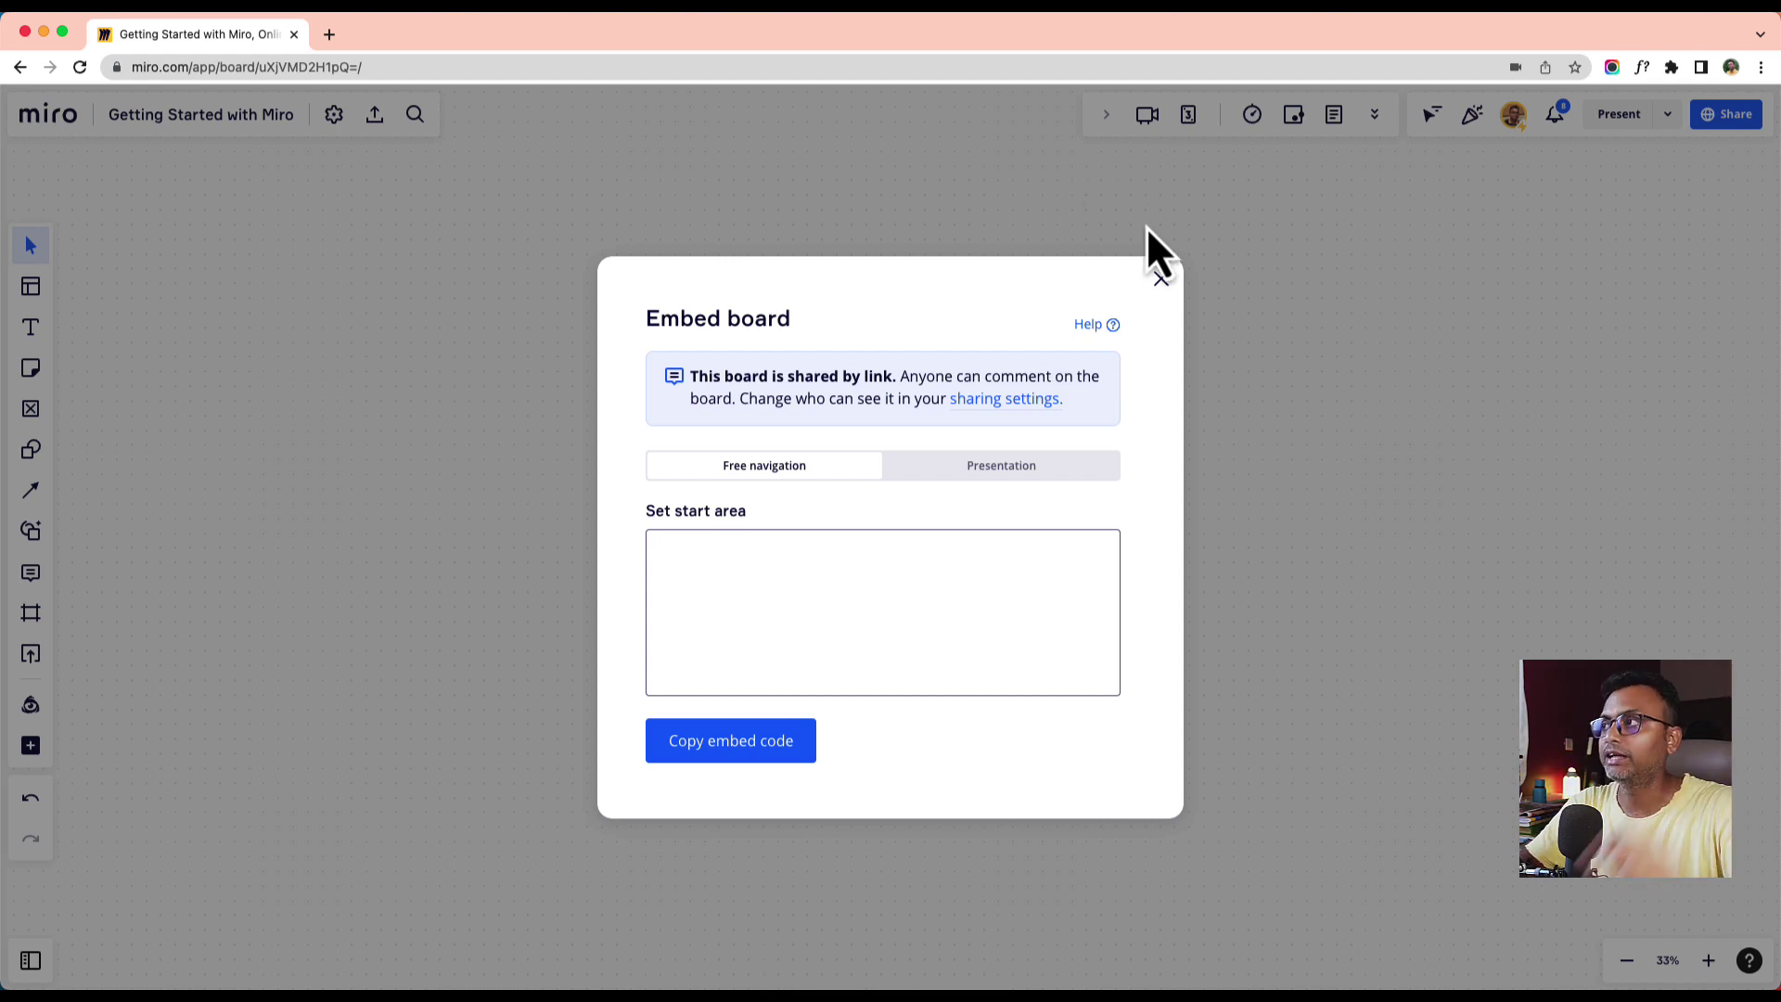
{"action": "left_click", "coordinate": [1161, 279]}
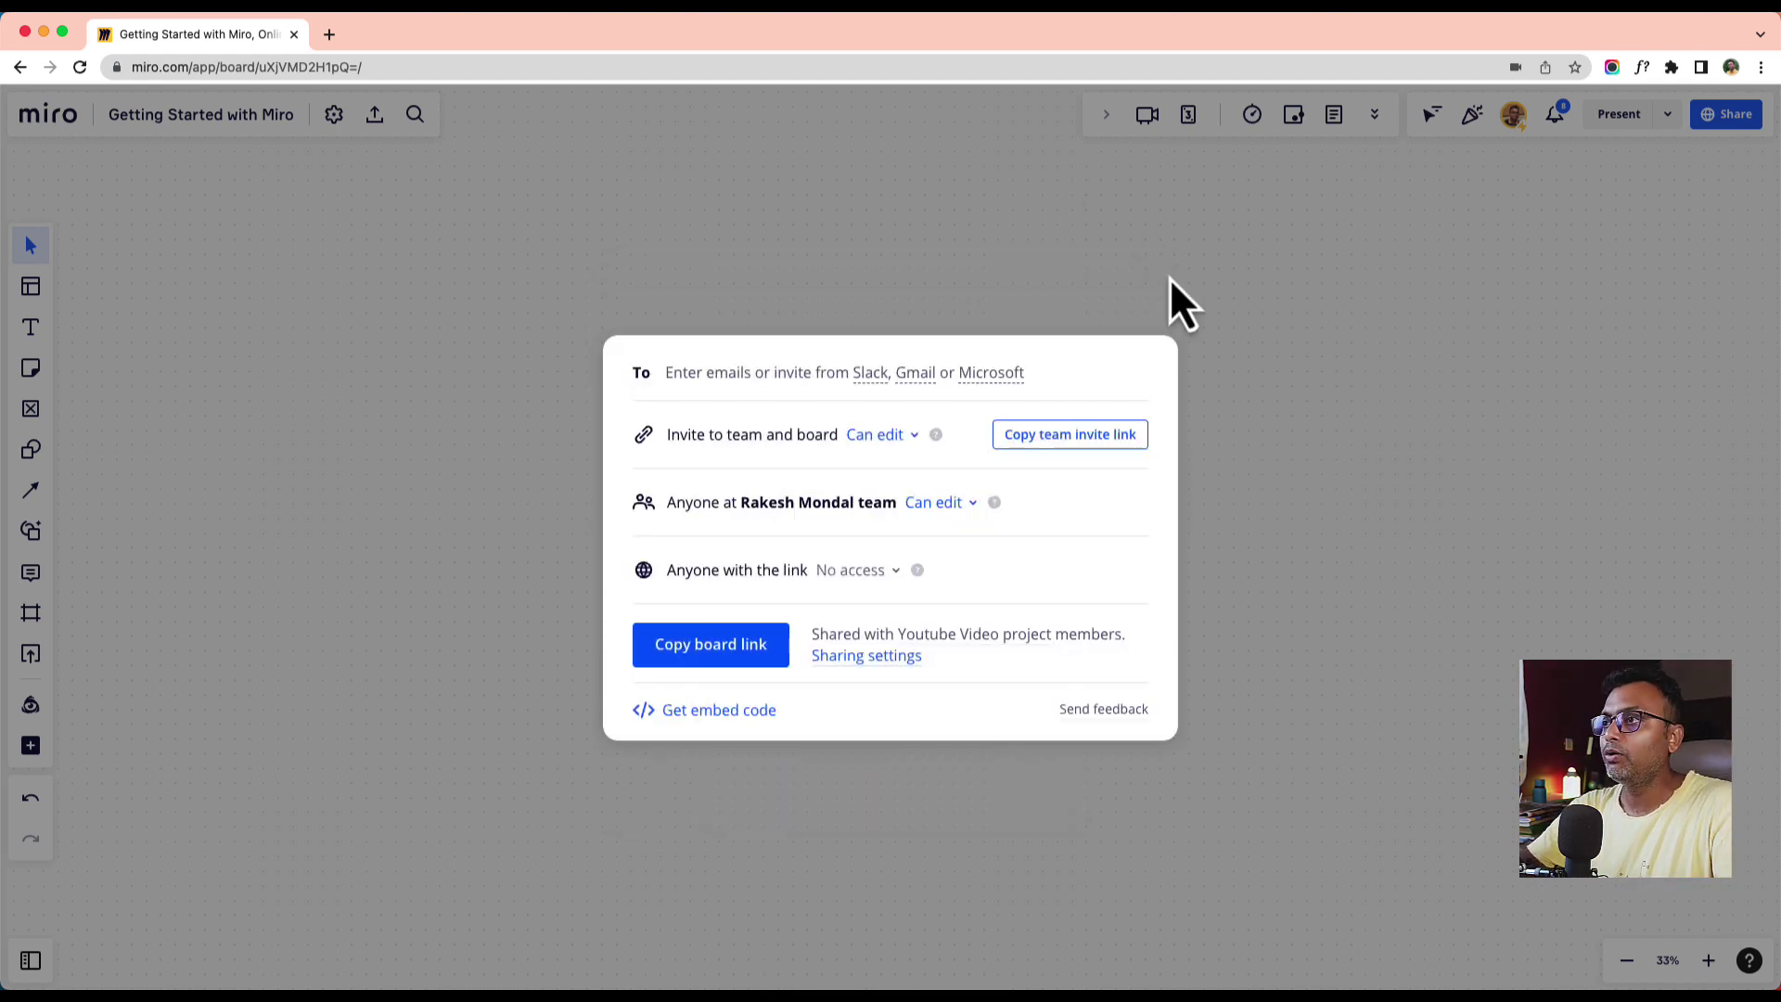
{"action": "left_click", "coordinate": [1249, 525]}
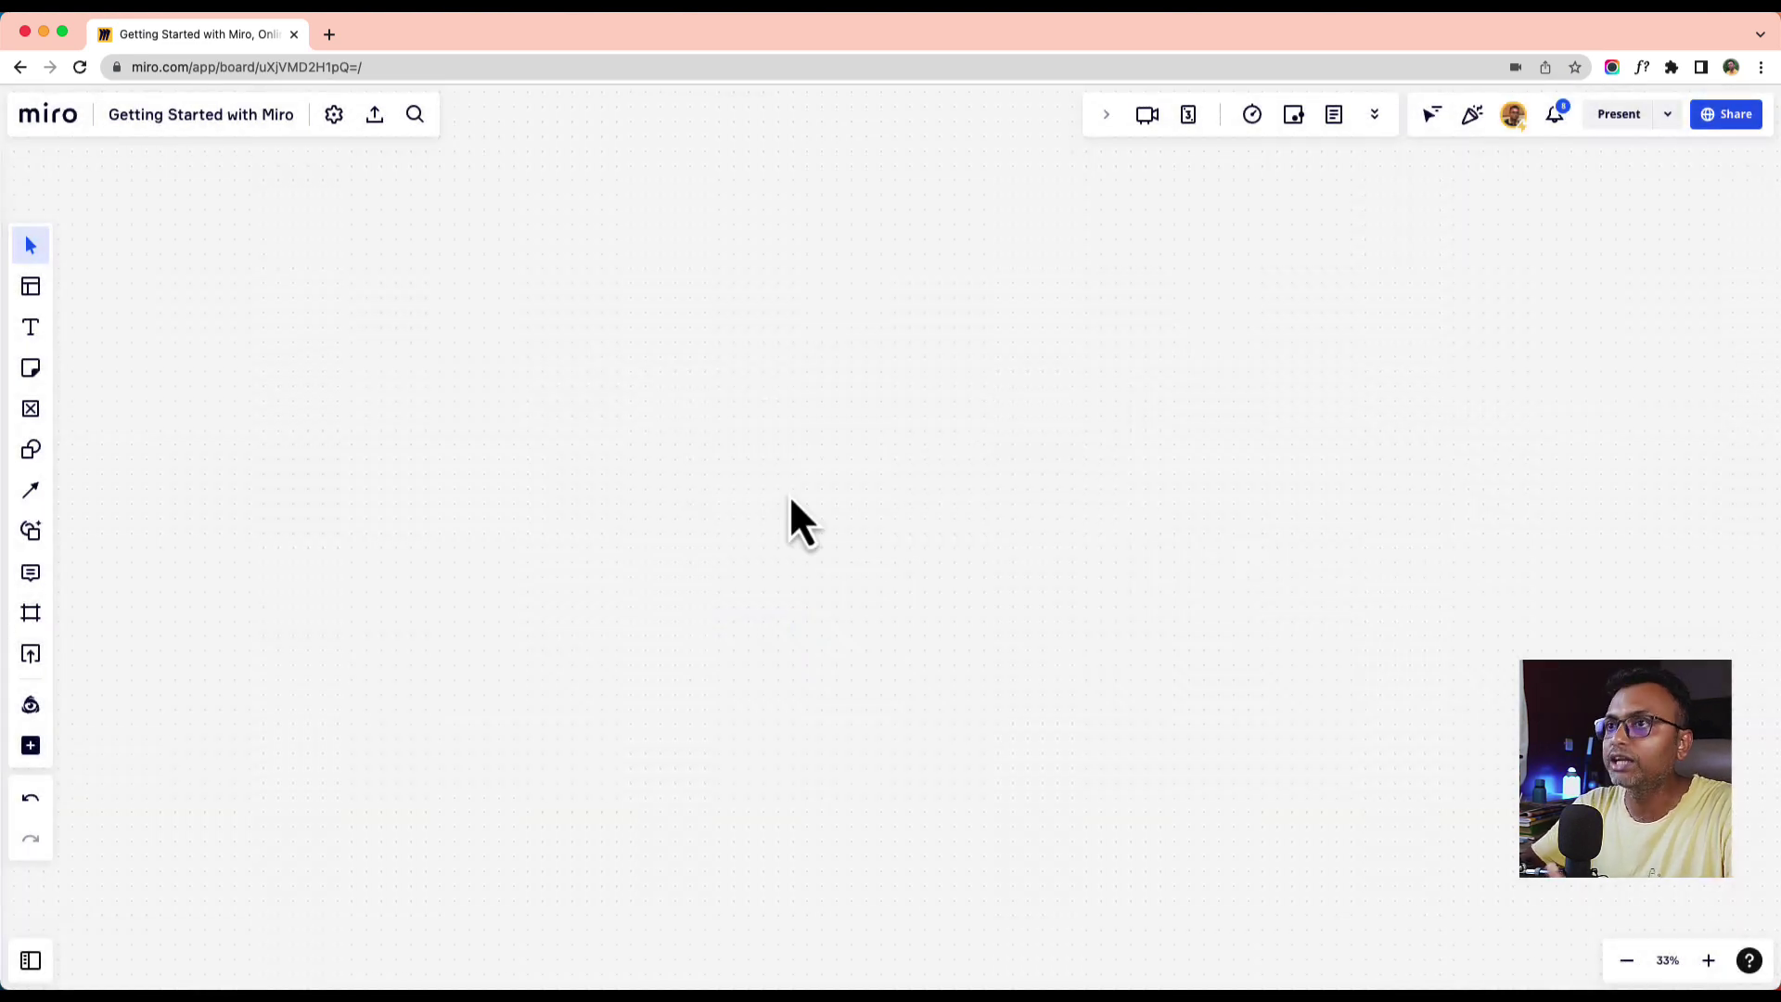
- Add a text object on the empty board reading "Miro is an online collabration"
{"action": "left_click", "coordinate": [30, 326]}
{"action": "left_click", "coordinate": [535, 344]}
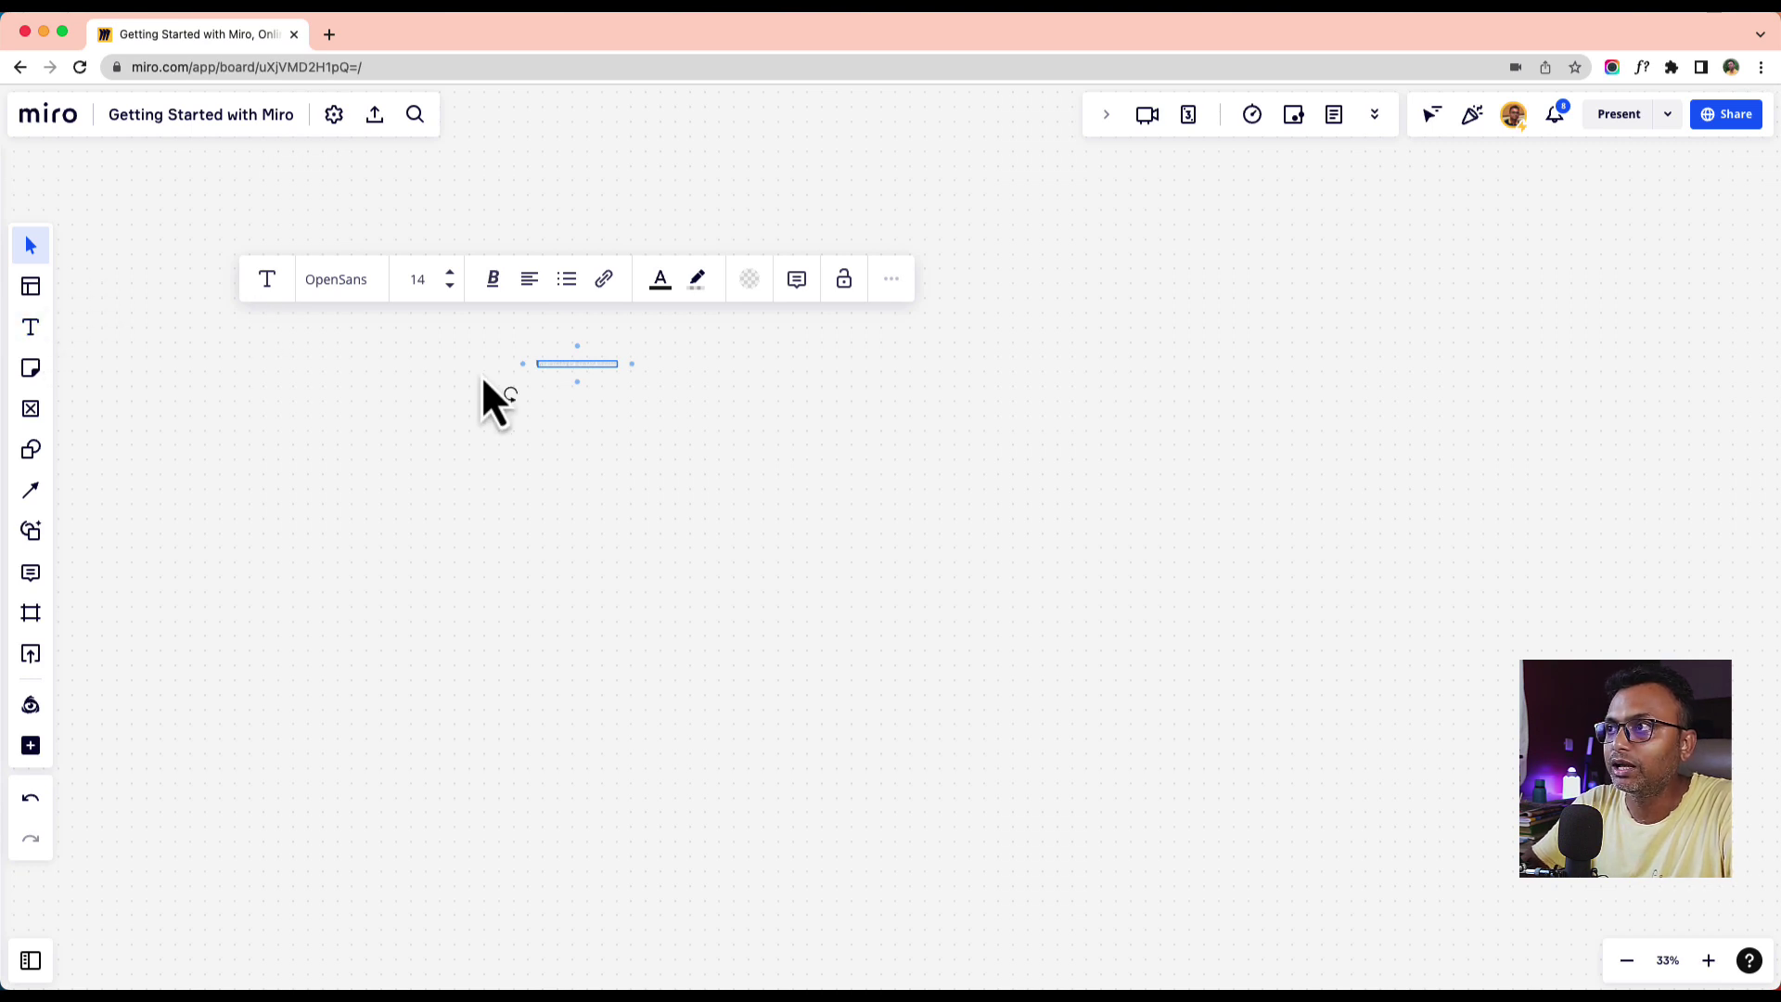
{"action": "scroll", "coordinate": [484, 381], "scroll_direction": "up", "scroll_amount": 2}
{"action": "scroll", "coordinate": [481, 375], "scroll_direction": "up", "scroll_amount": 10}
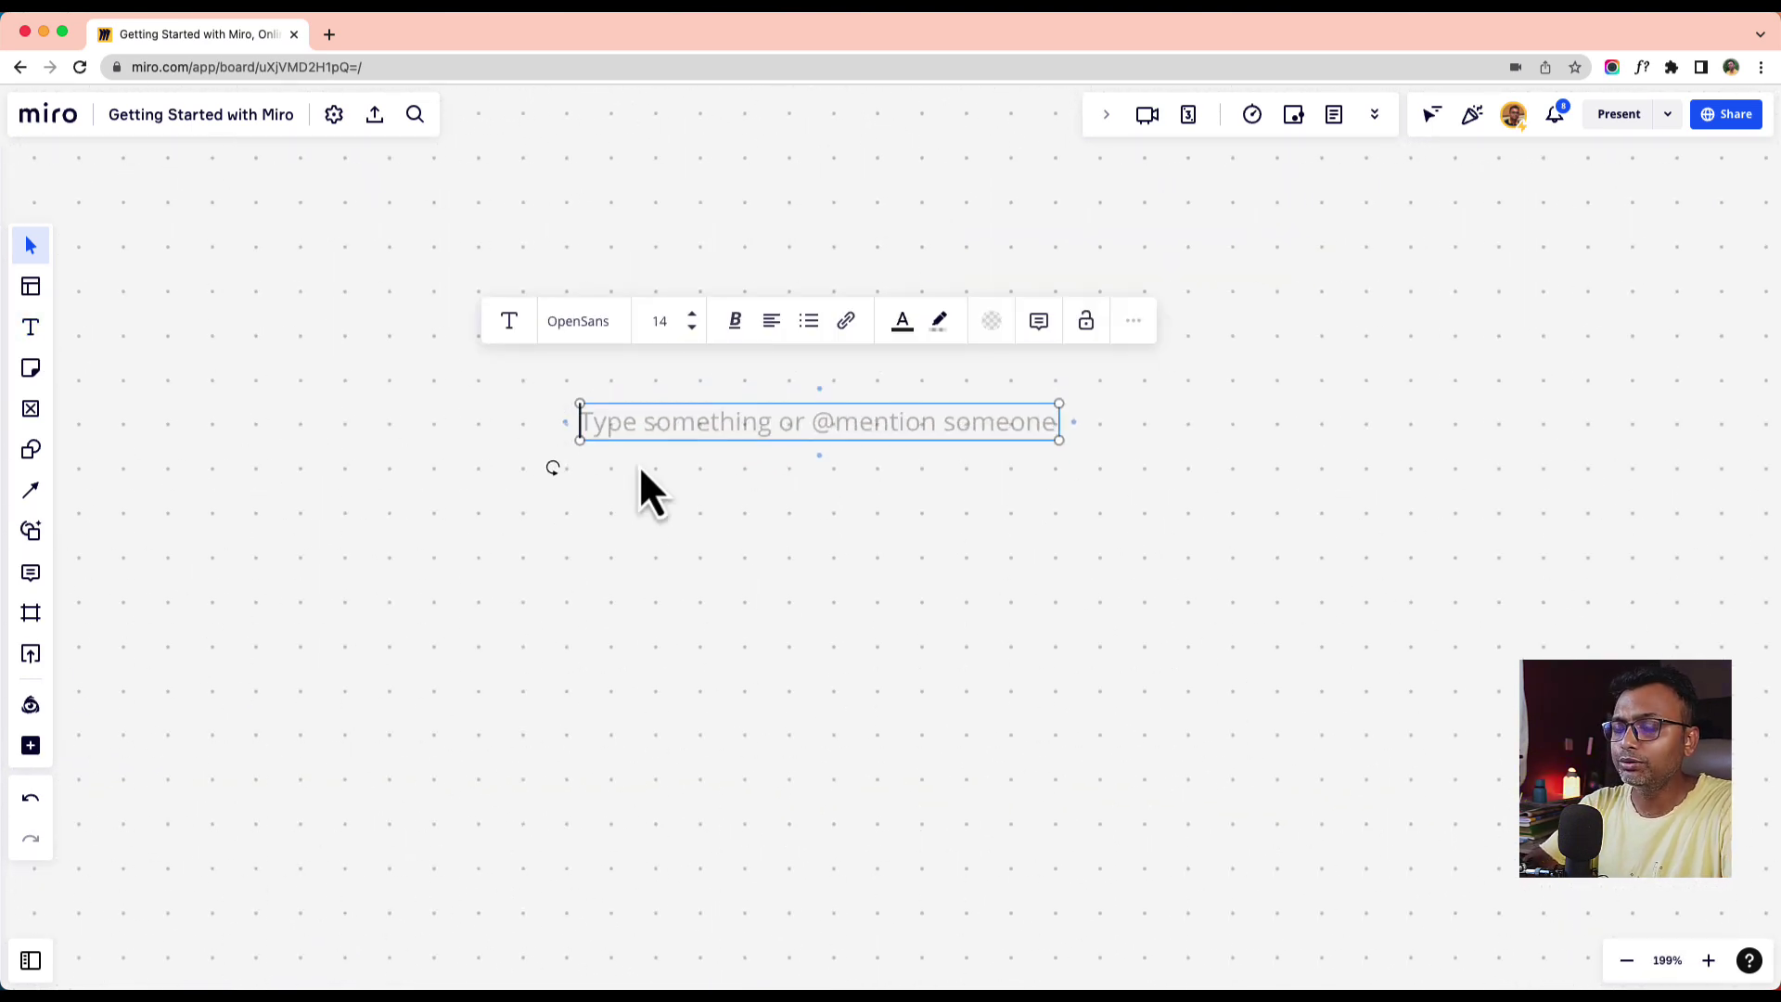
{"action": "type", "text": "Mi"}
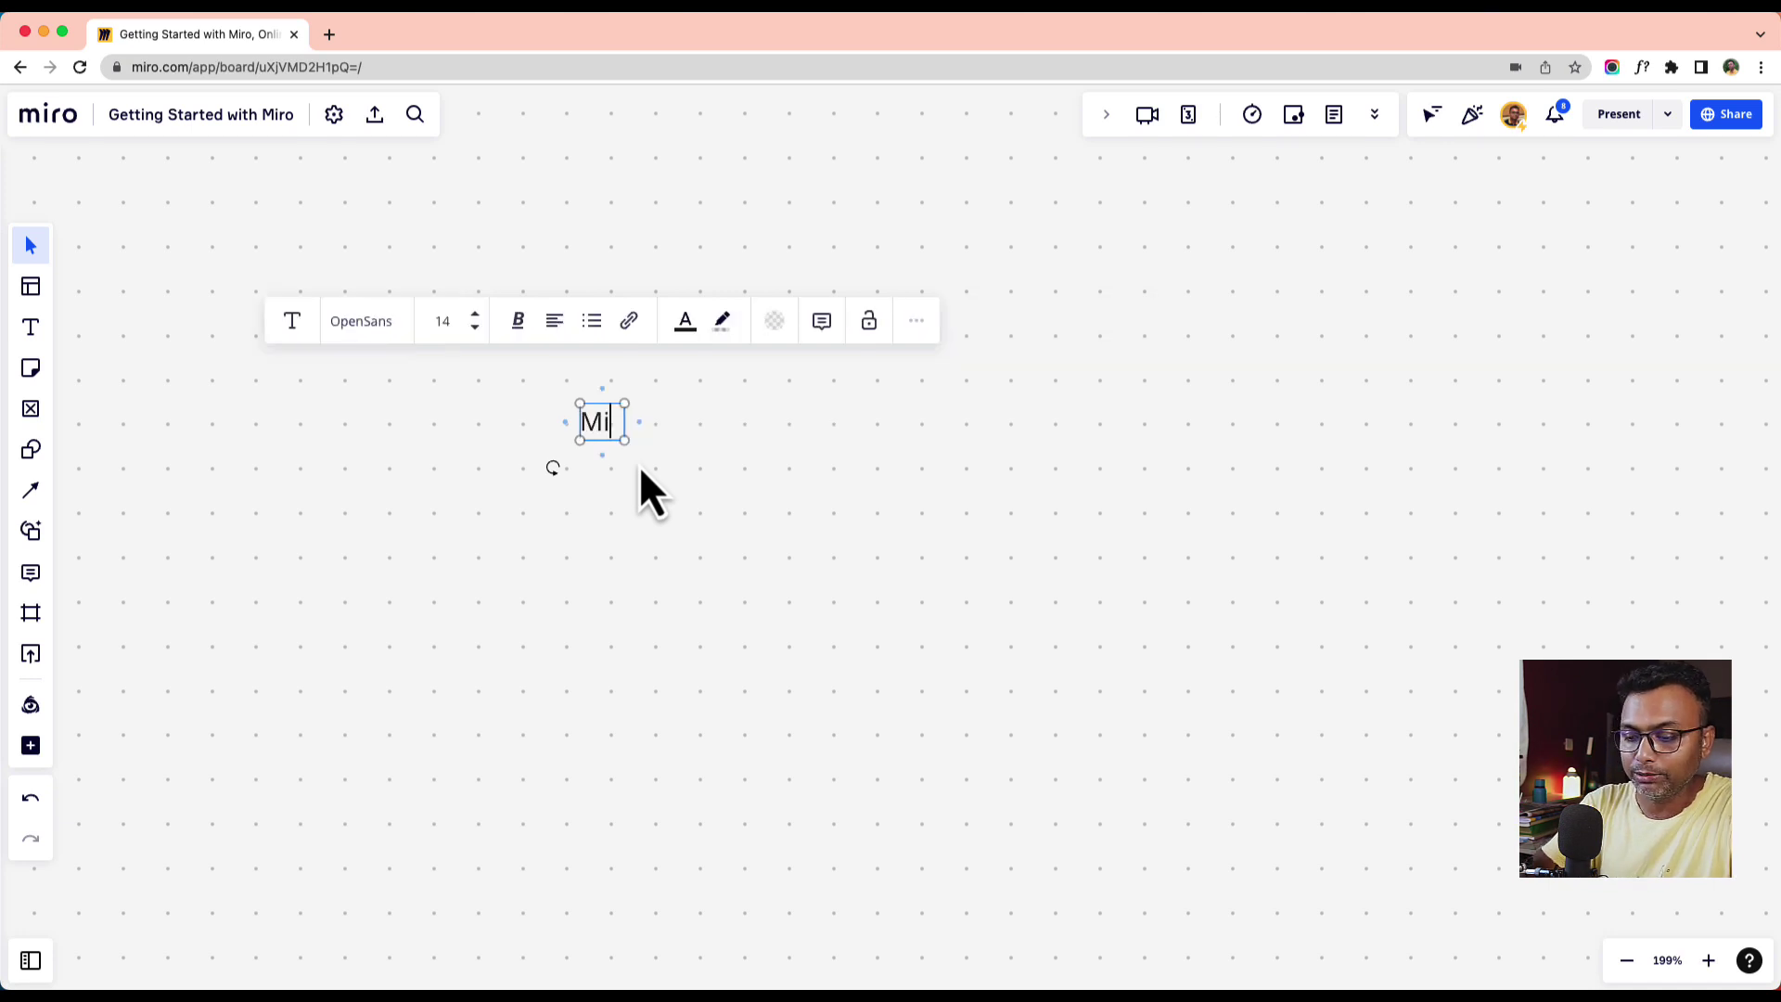
{"action": "type", "text": "ro is an "}
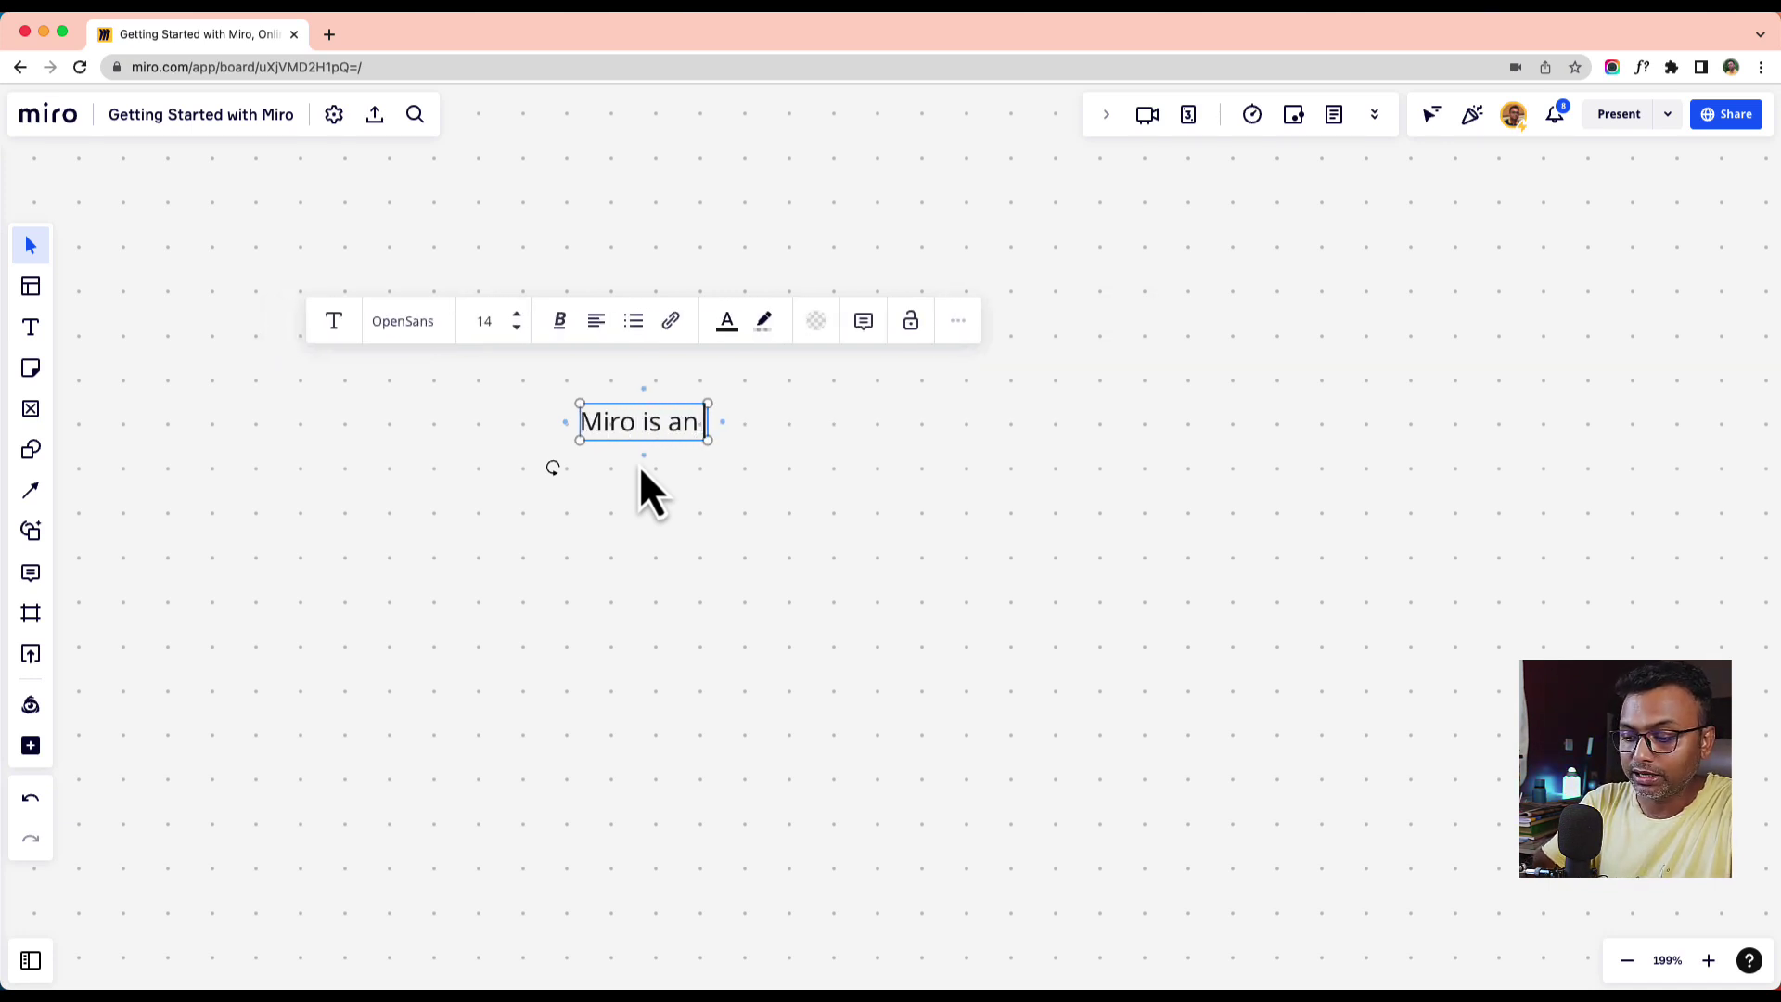
{"action": "type", "text": "online "}
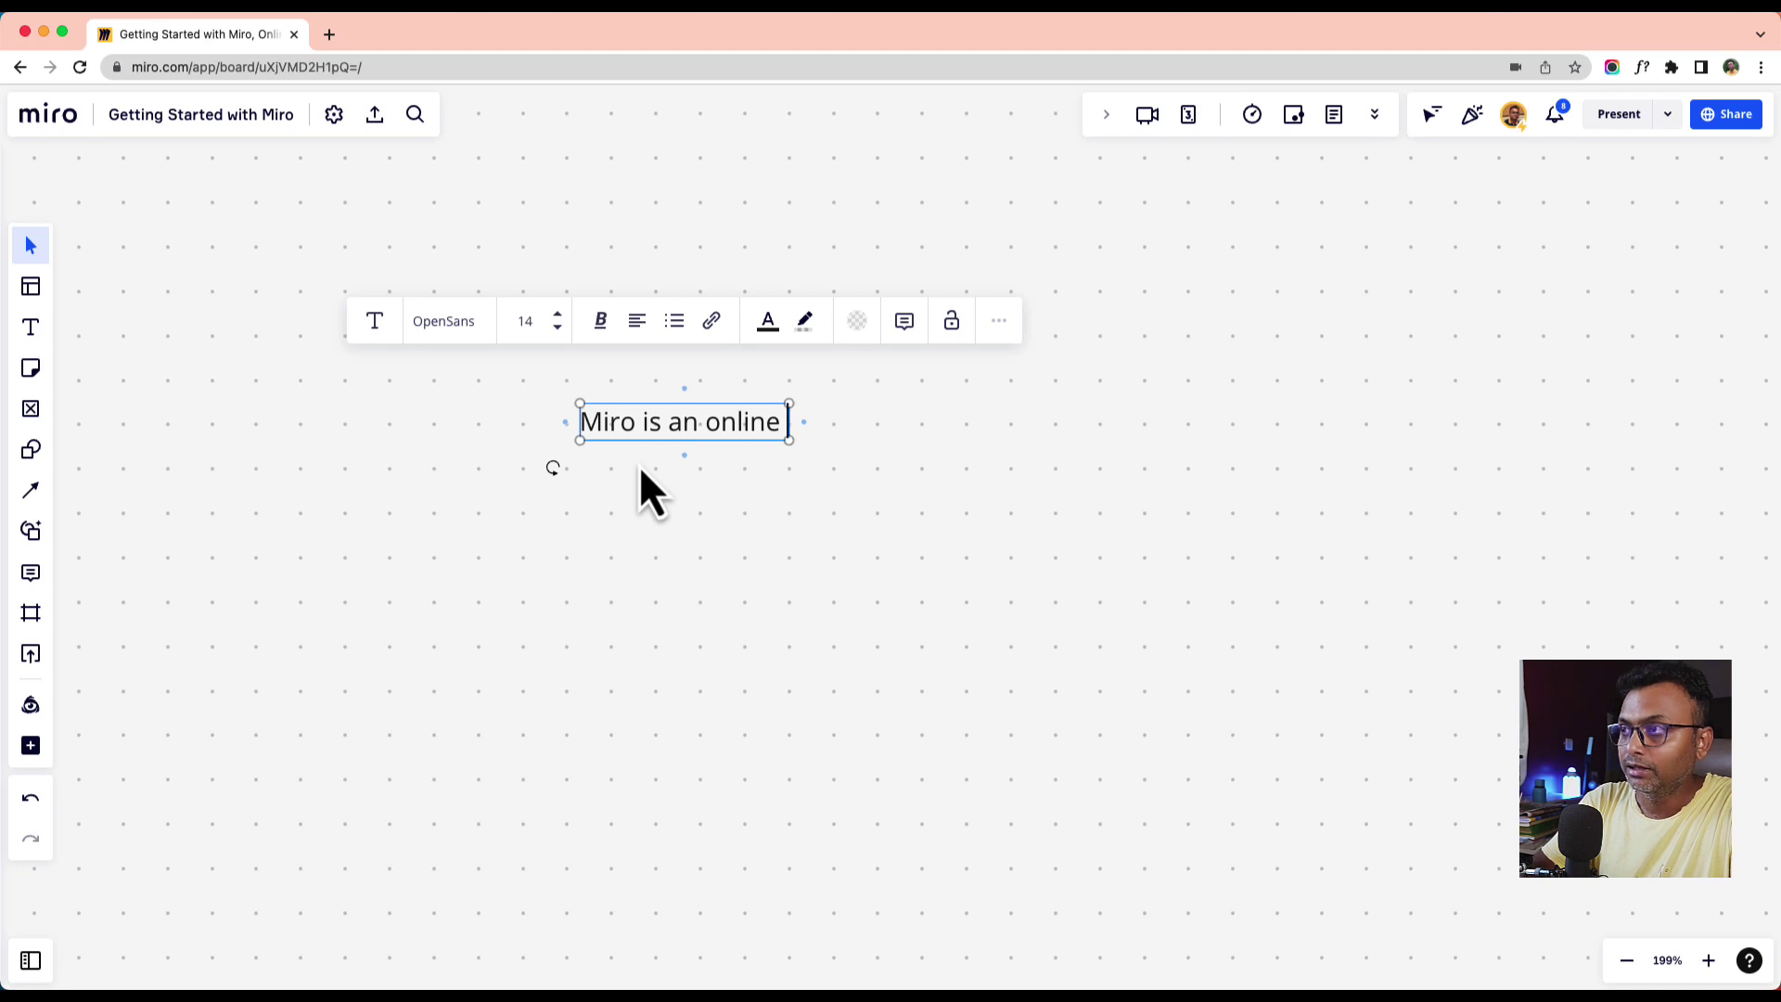
{"action": "type", "text": "collabration"}
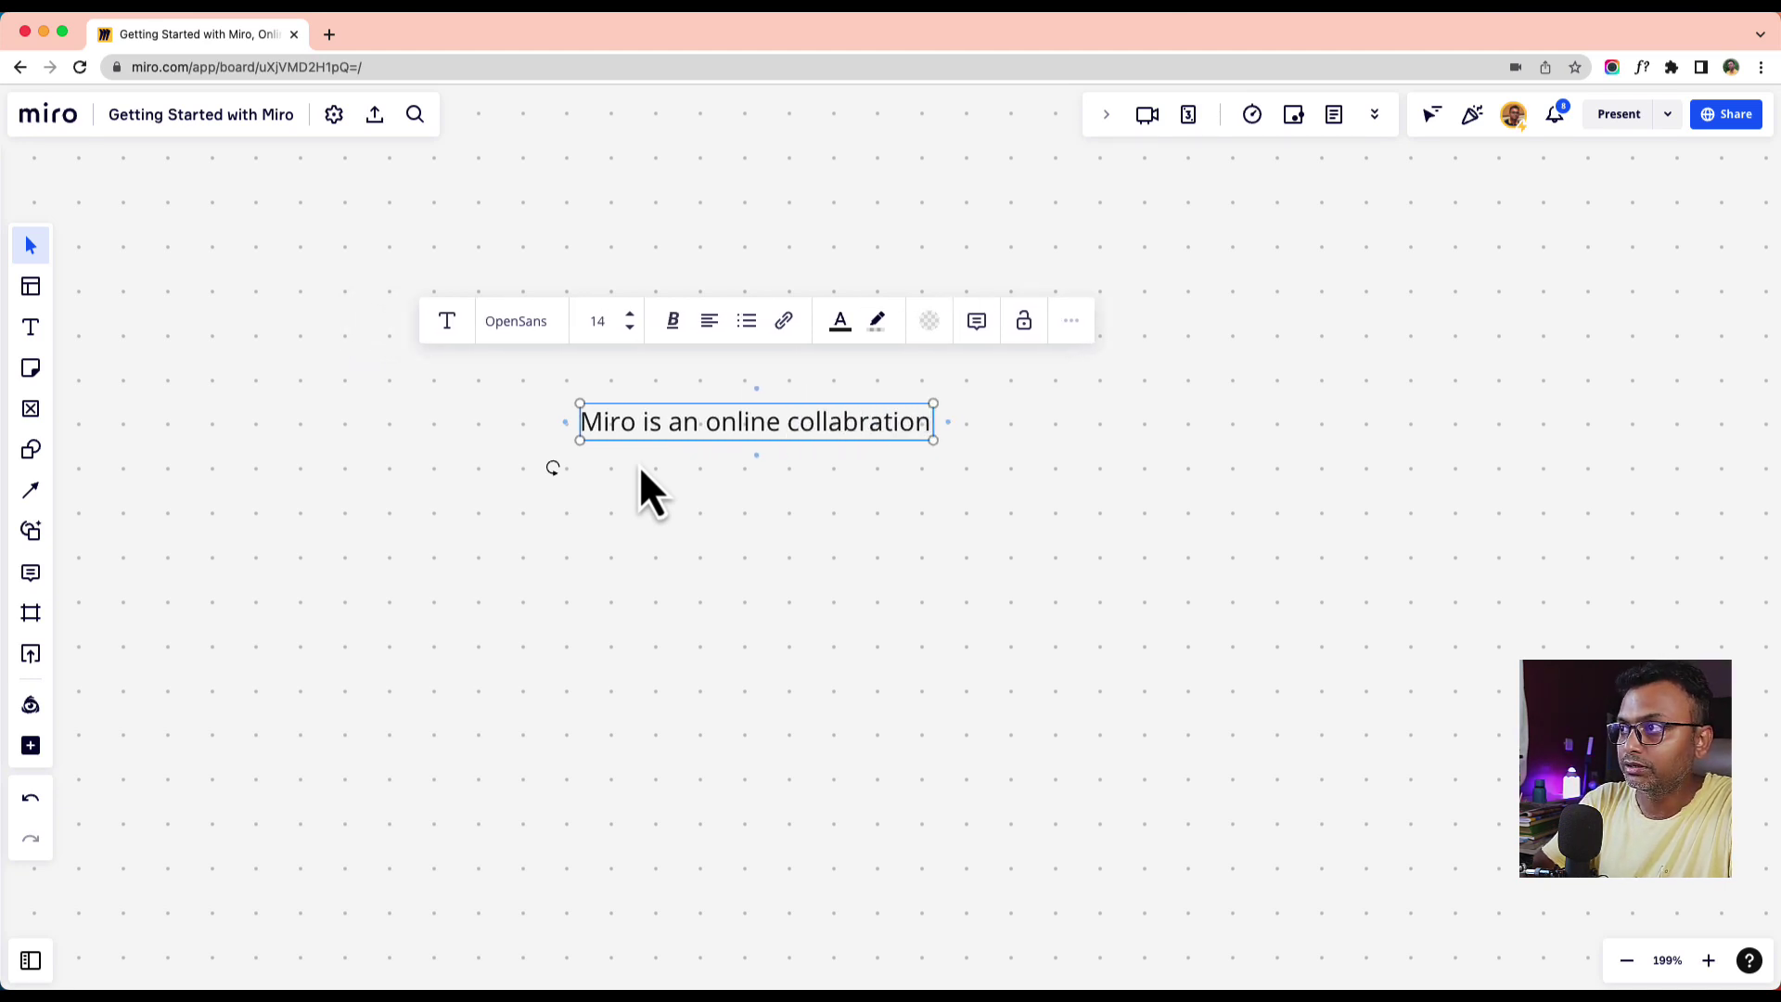
{"action": "key", "text": "BackSpace"}
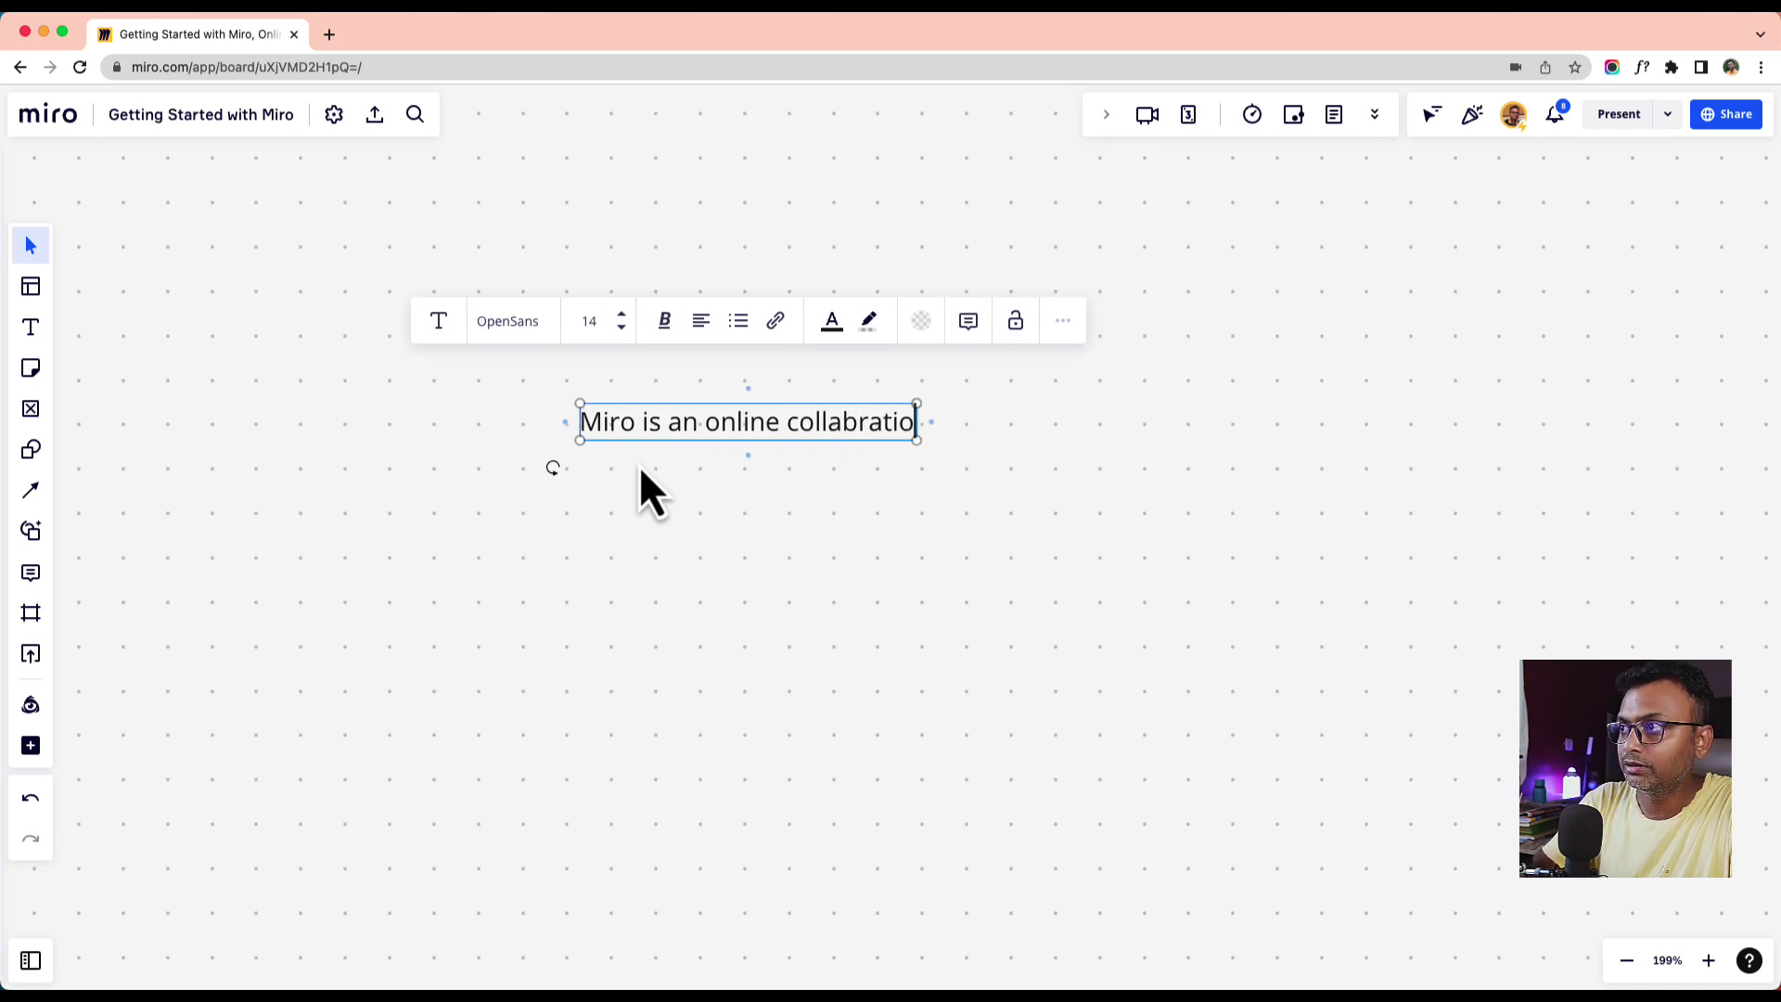
{"action": "type", "text": "n"}
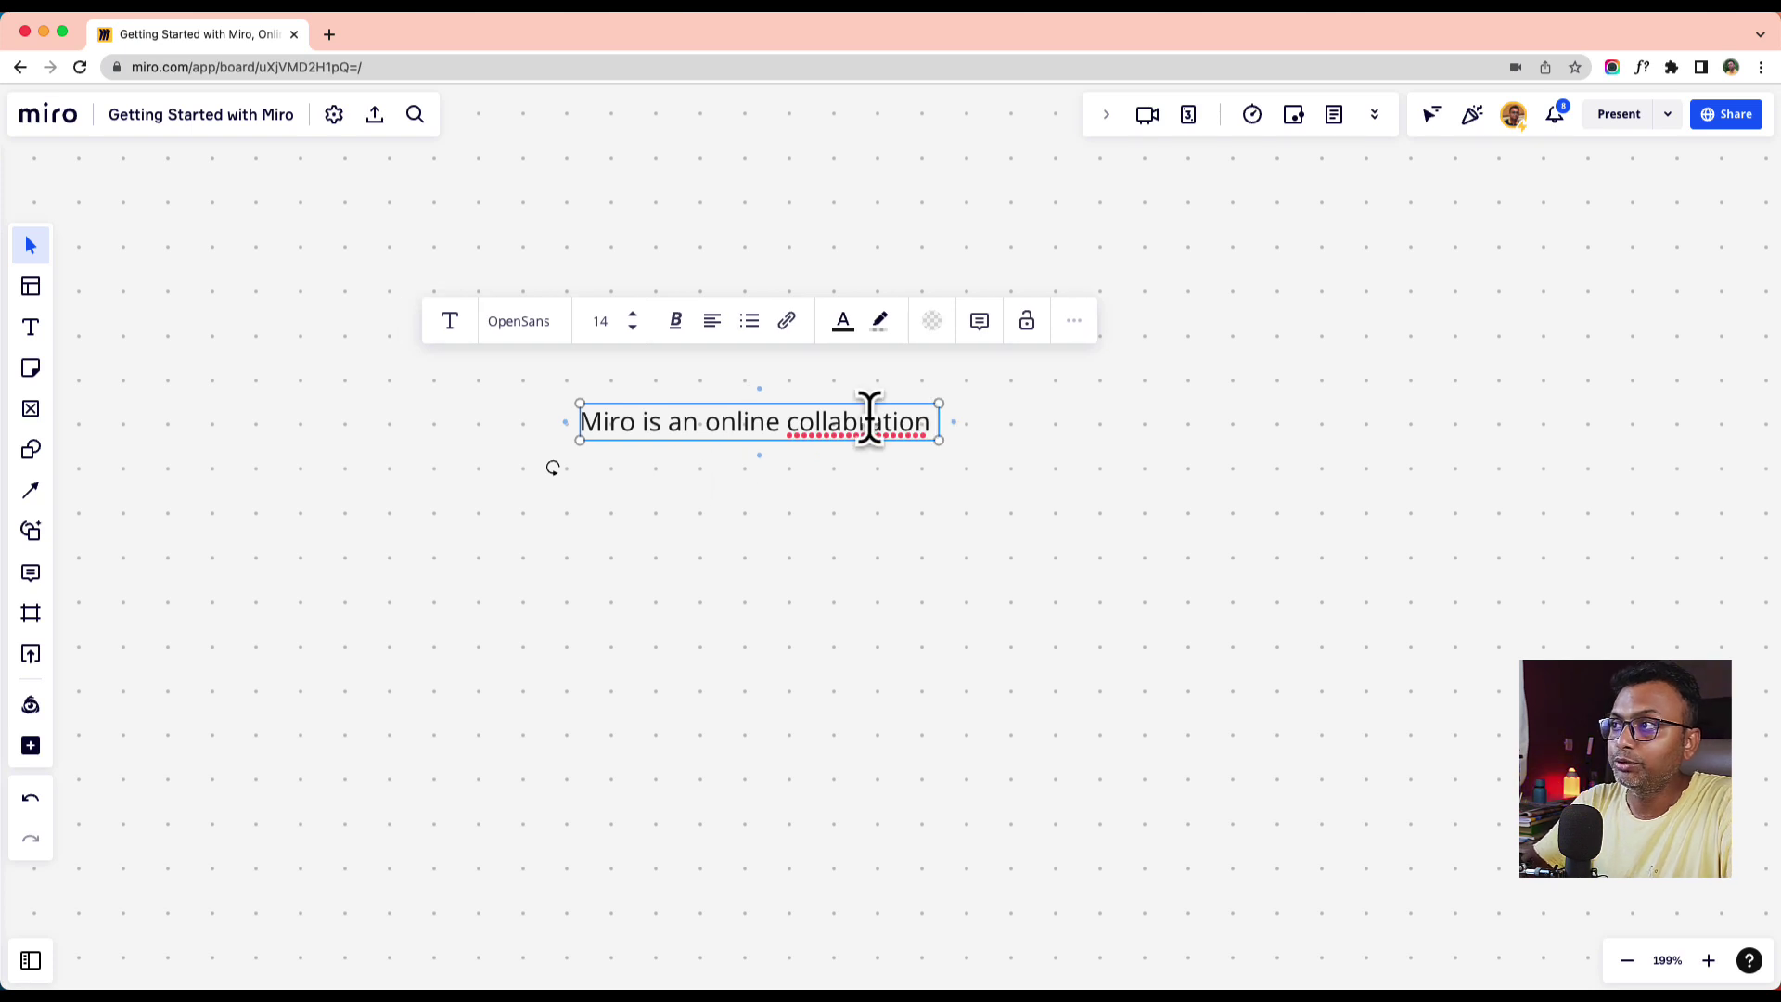
- Correct the misspelled word to "collaboration" and add "platform" to the end of the text
{"action": "right_click", "coordinate": [853, 429]}
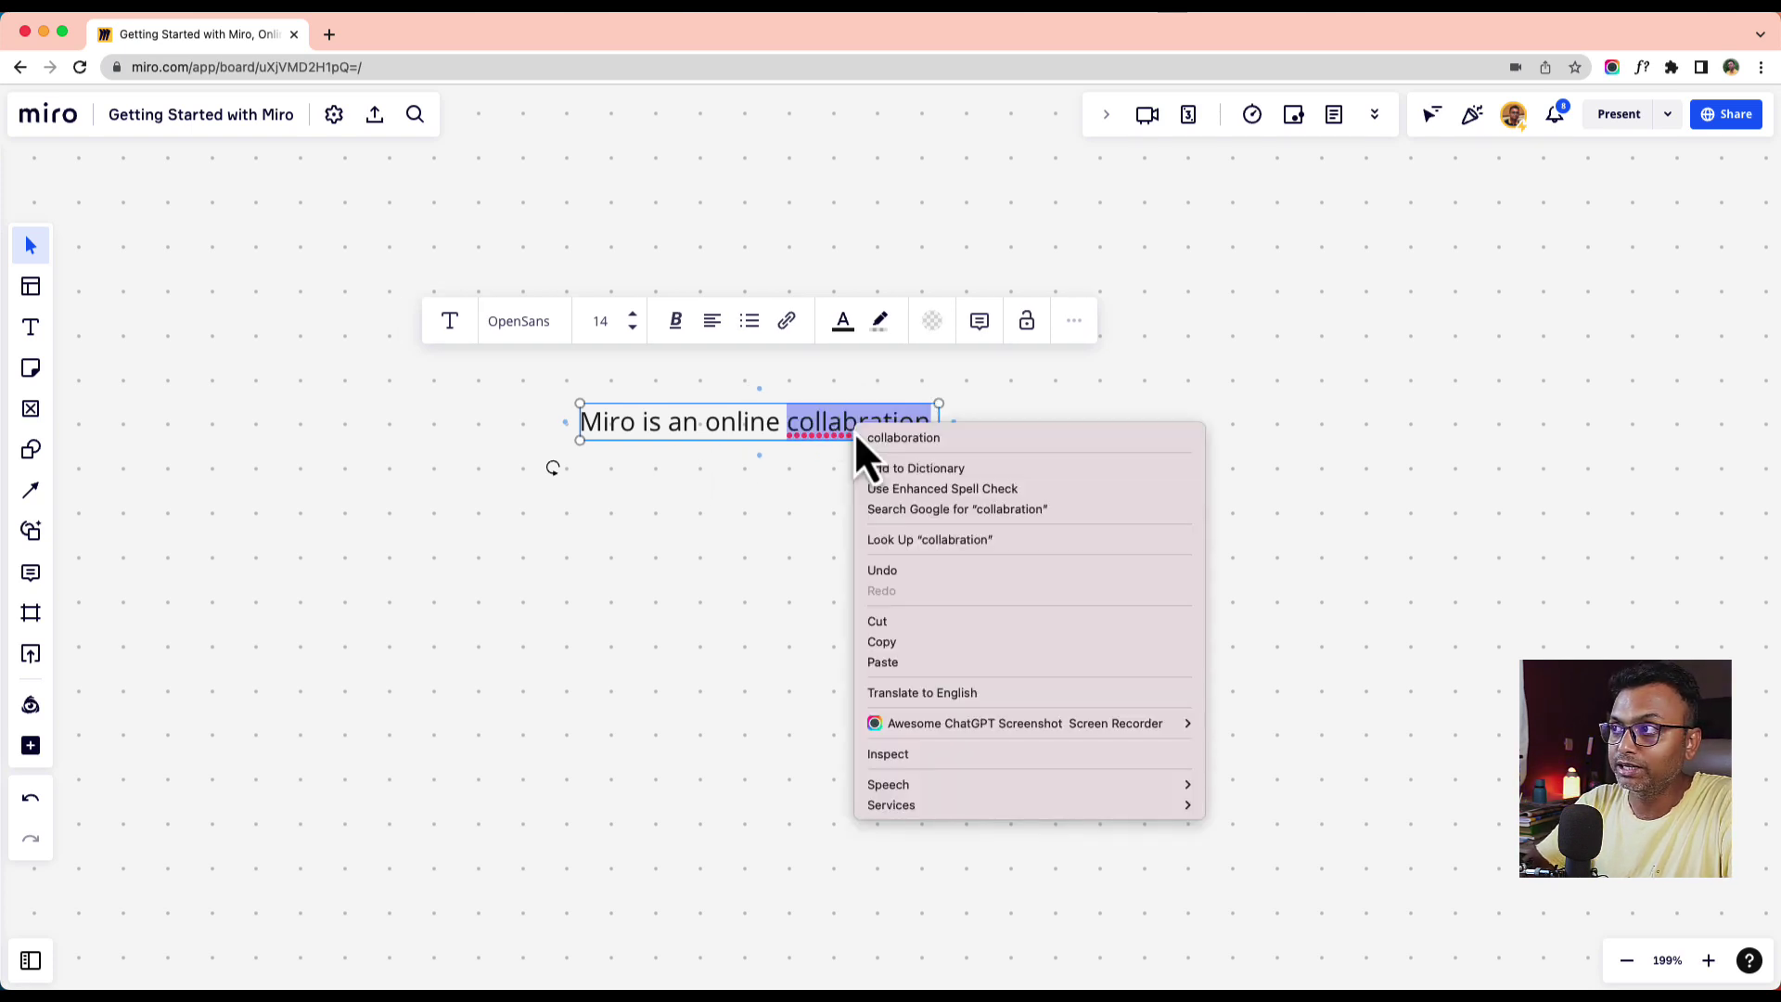
{"action": "left_click", "coordinate": [877, 440]}
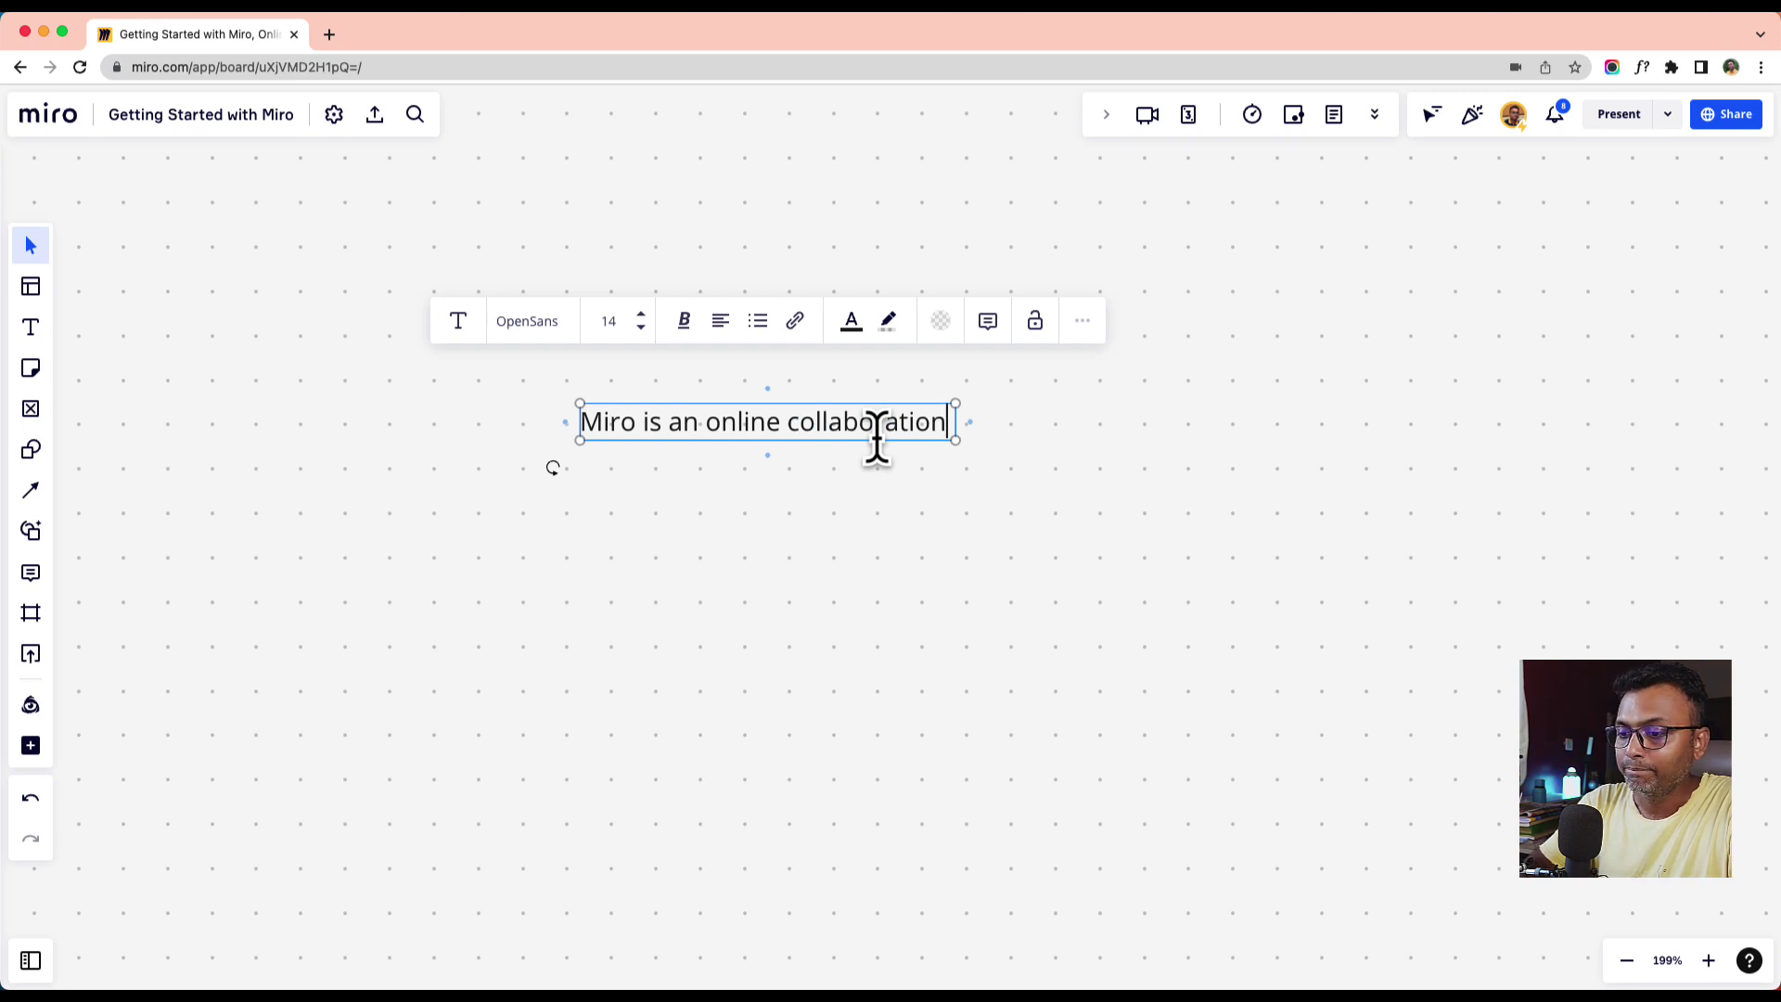
{"action": "type", "text": "platform"}
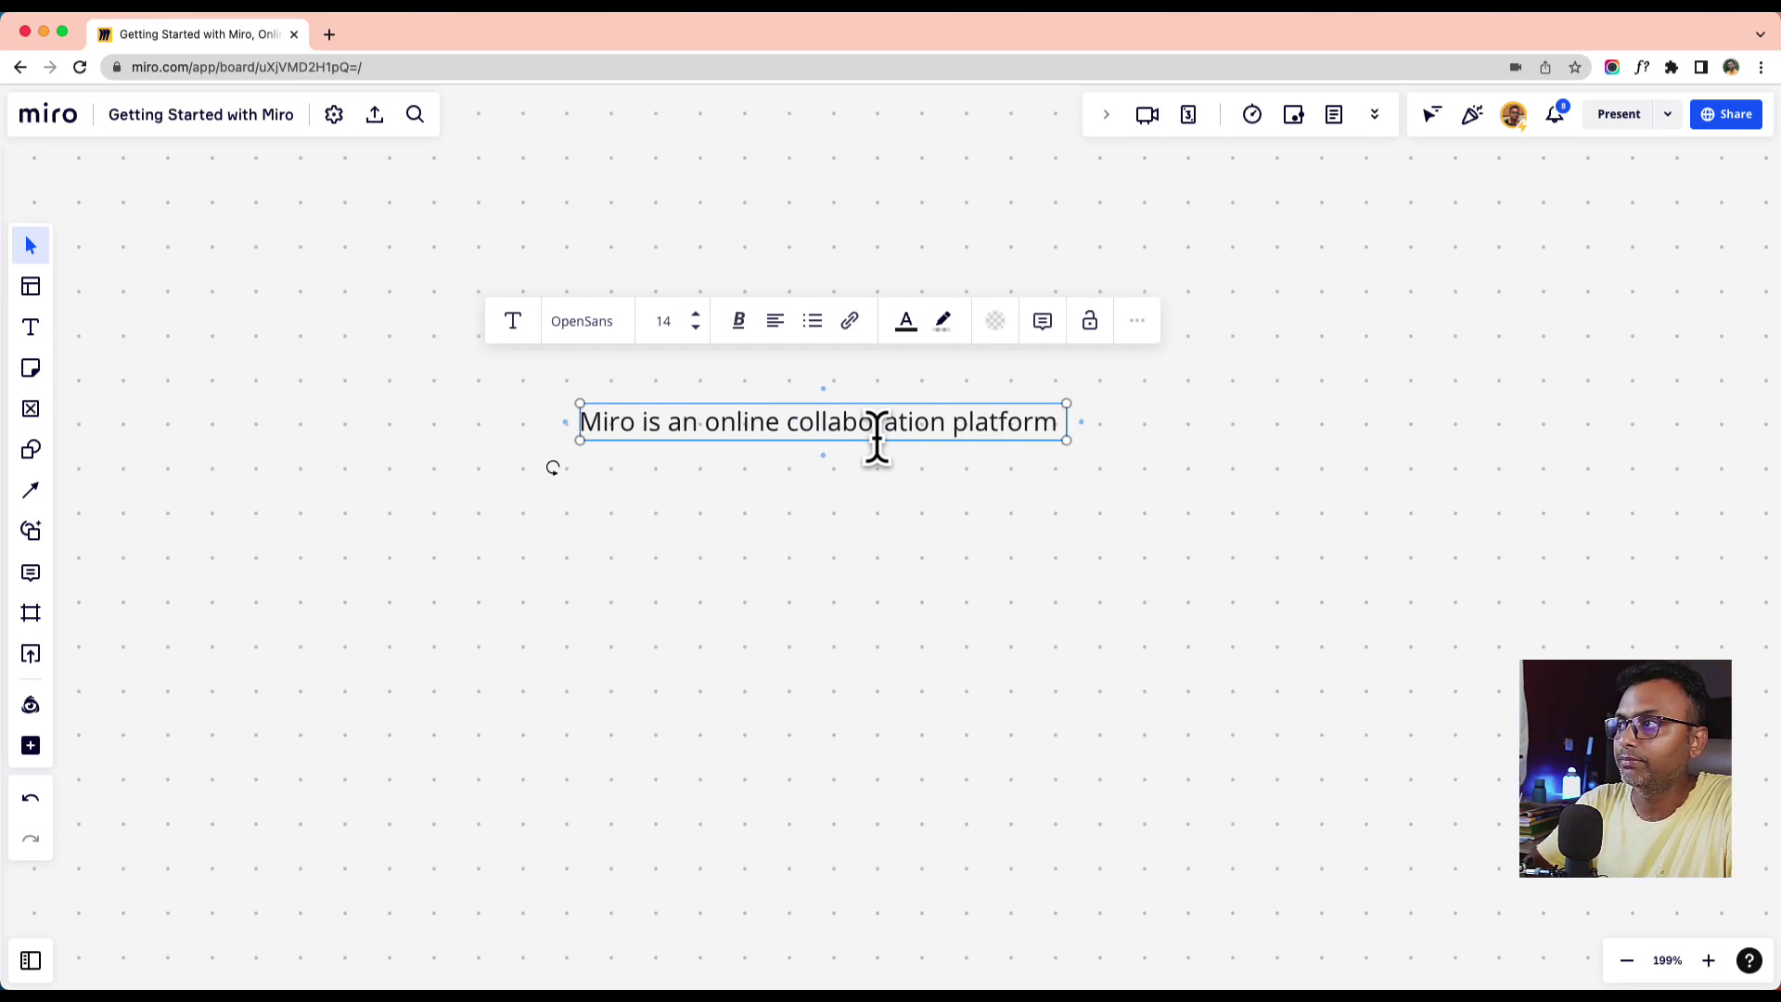
- Switch the "Miro is an online collaboration platform" text object to a rectangle shape and back to plain text
{"action": "left_click", "coordinate": [909, 525]}
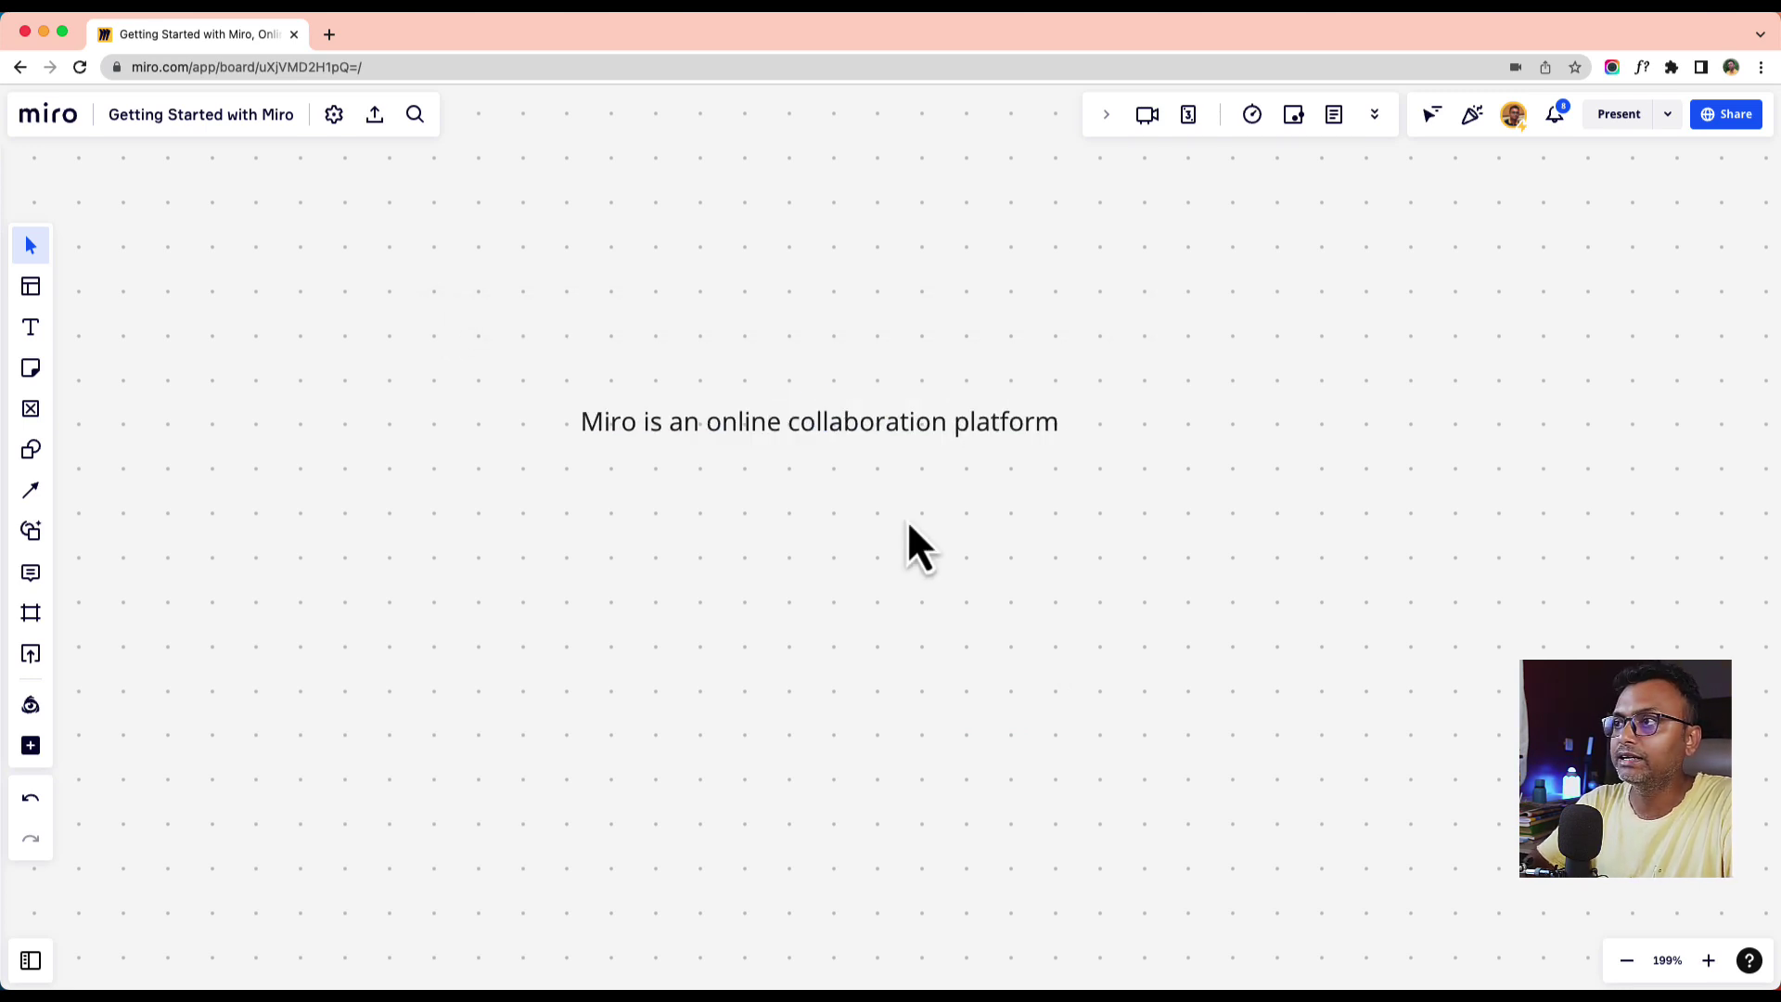
{"action": "left_click", "coordinate": [851, 434]}
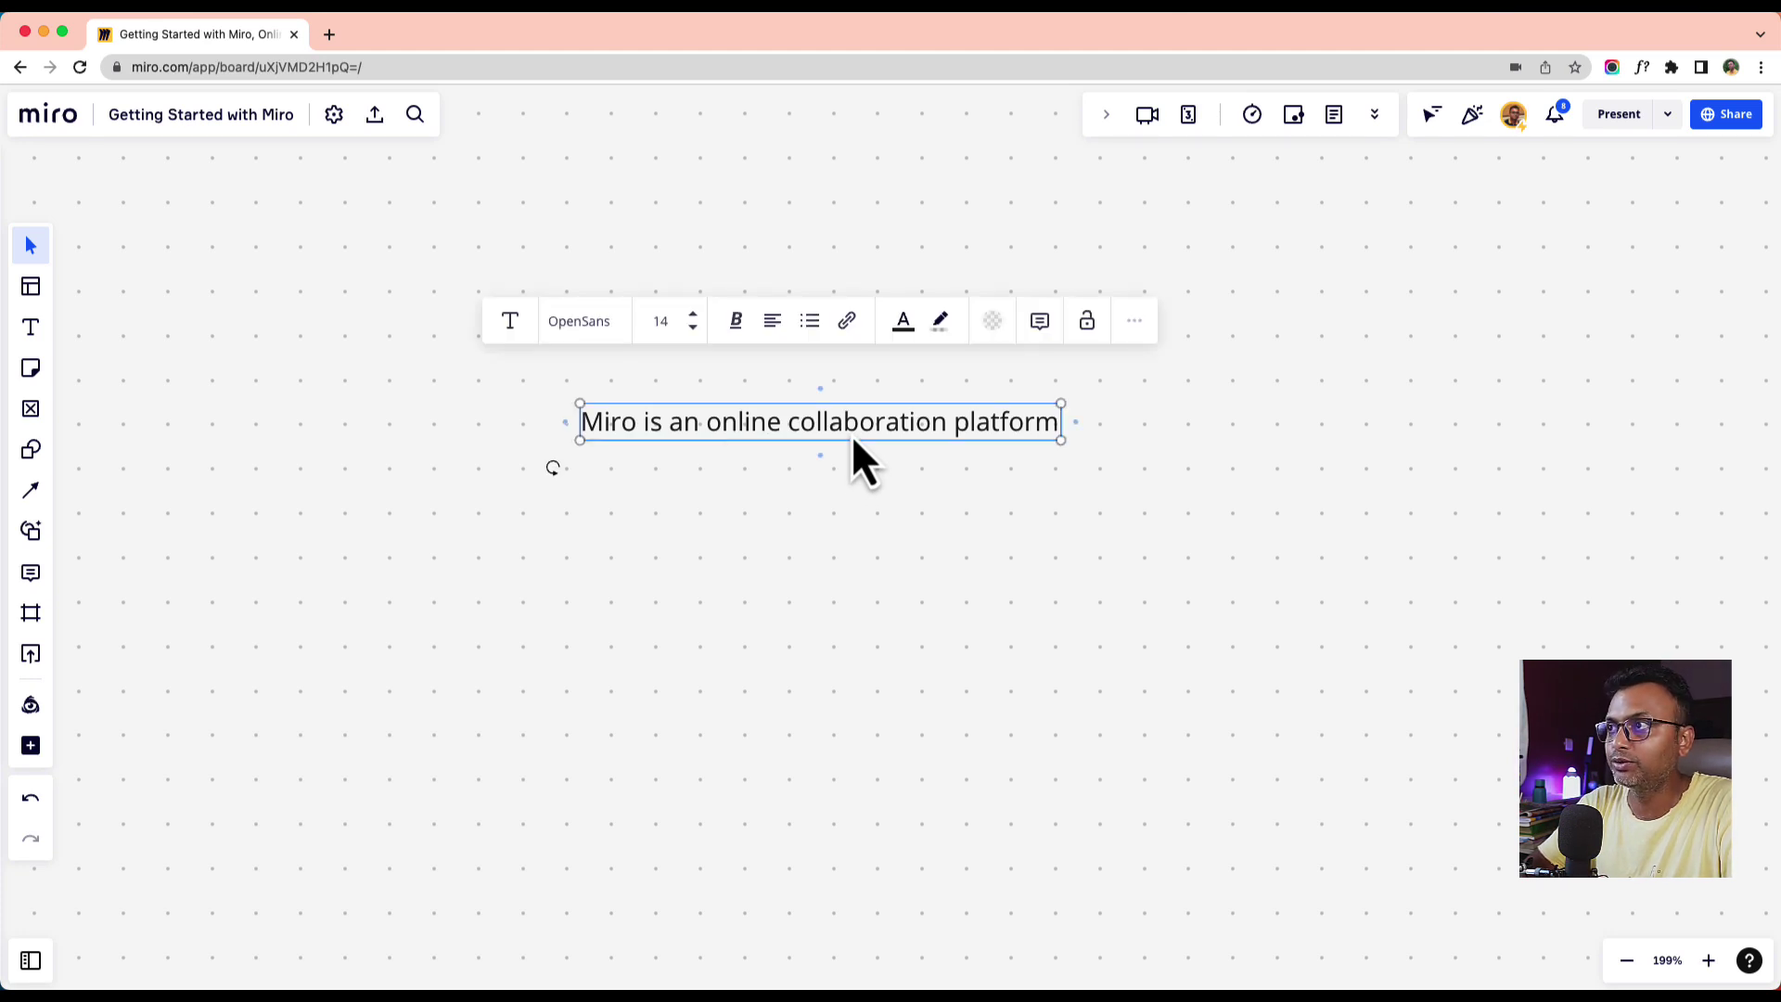
{"action": "left_click", "coordinate": [511, 326]}
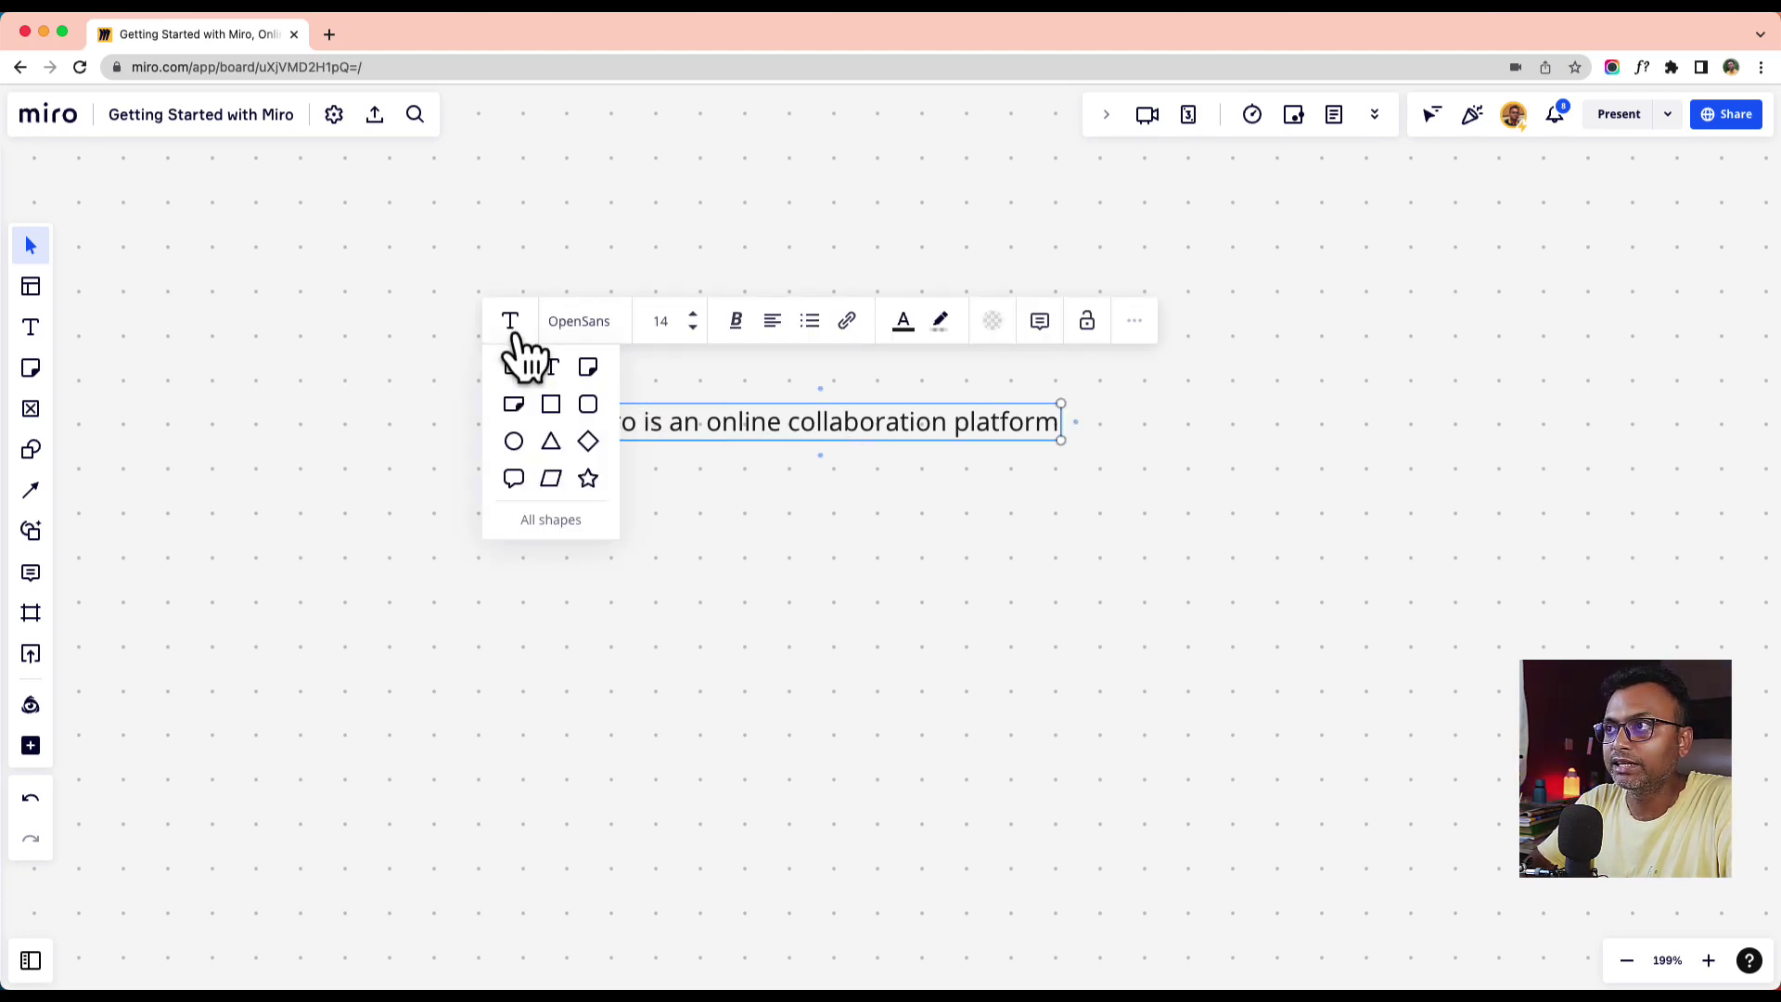
{"action": "left_click", "coordinate": [552, 405]}
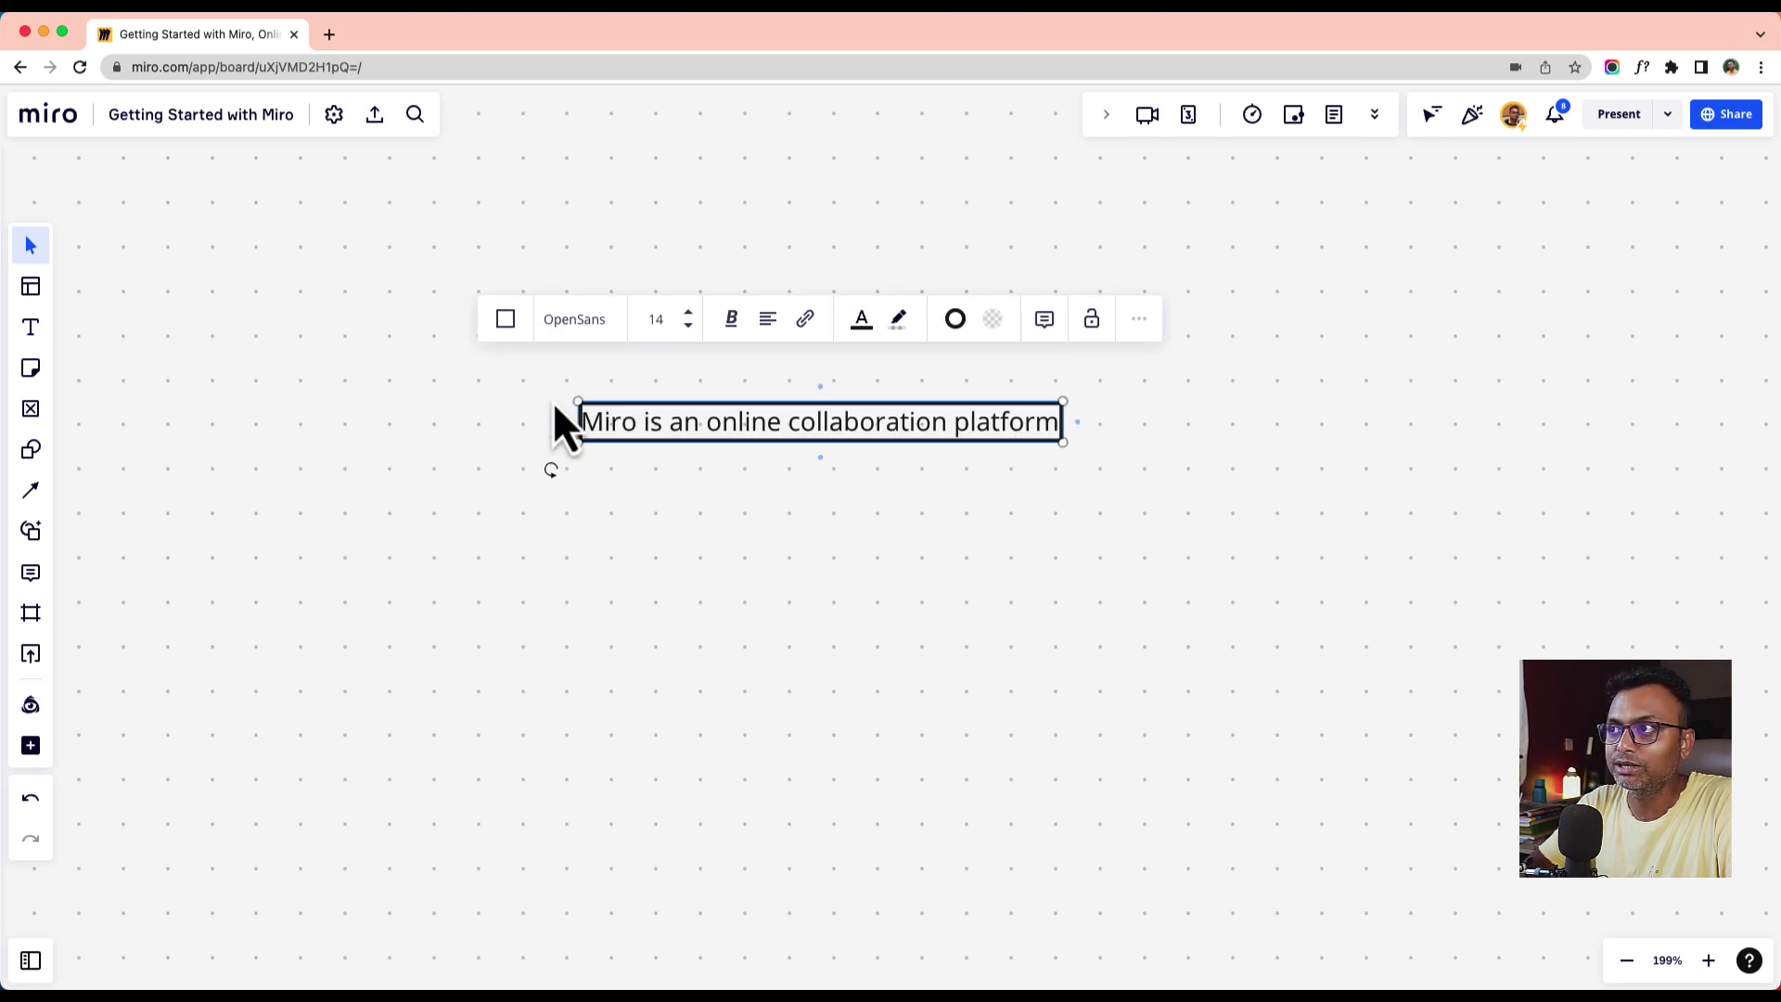
{"action": "left_click", "coordinate": [513, 327]}
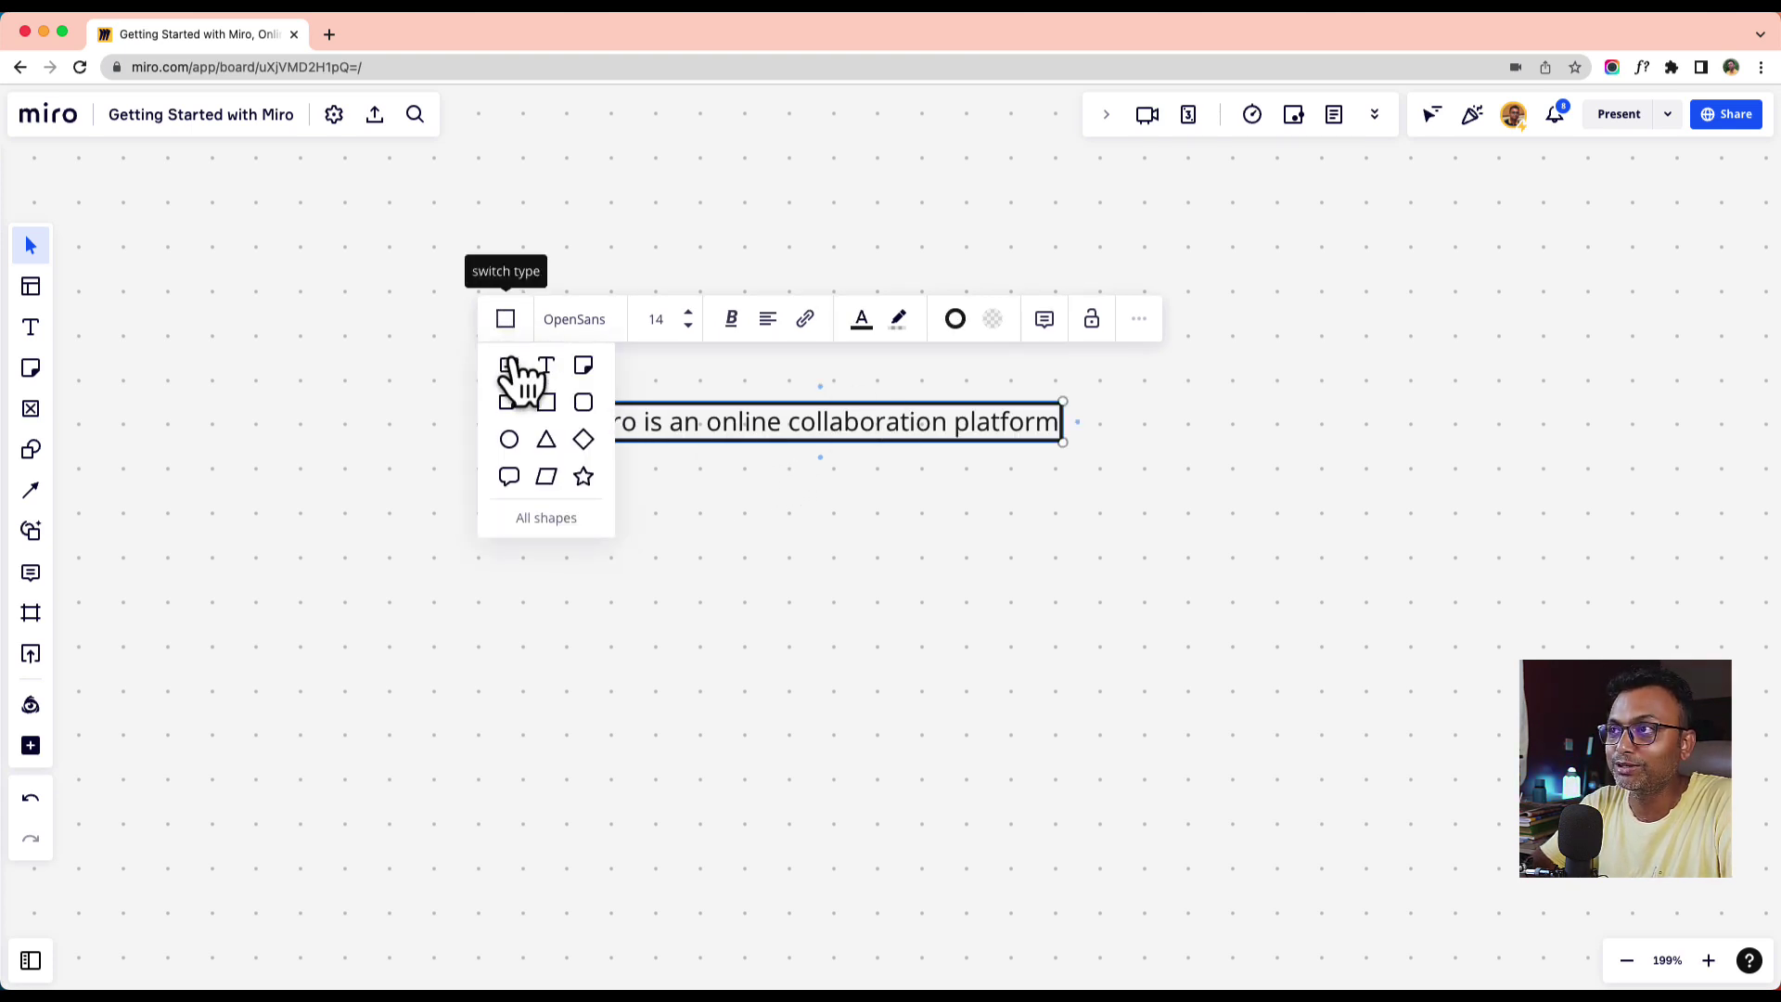
{"action": "left_click", "coordinate": [555, 373]}
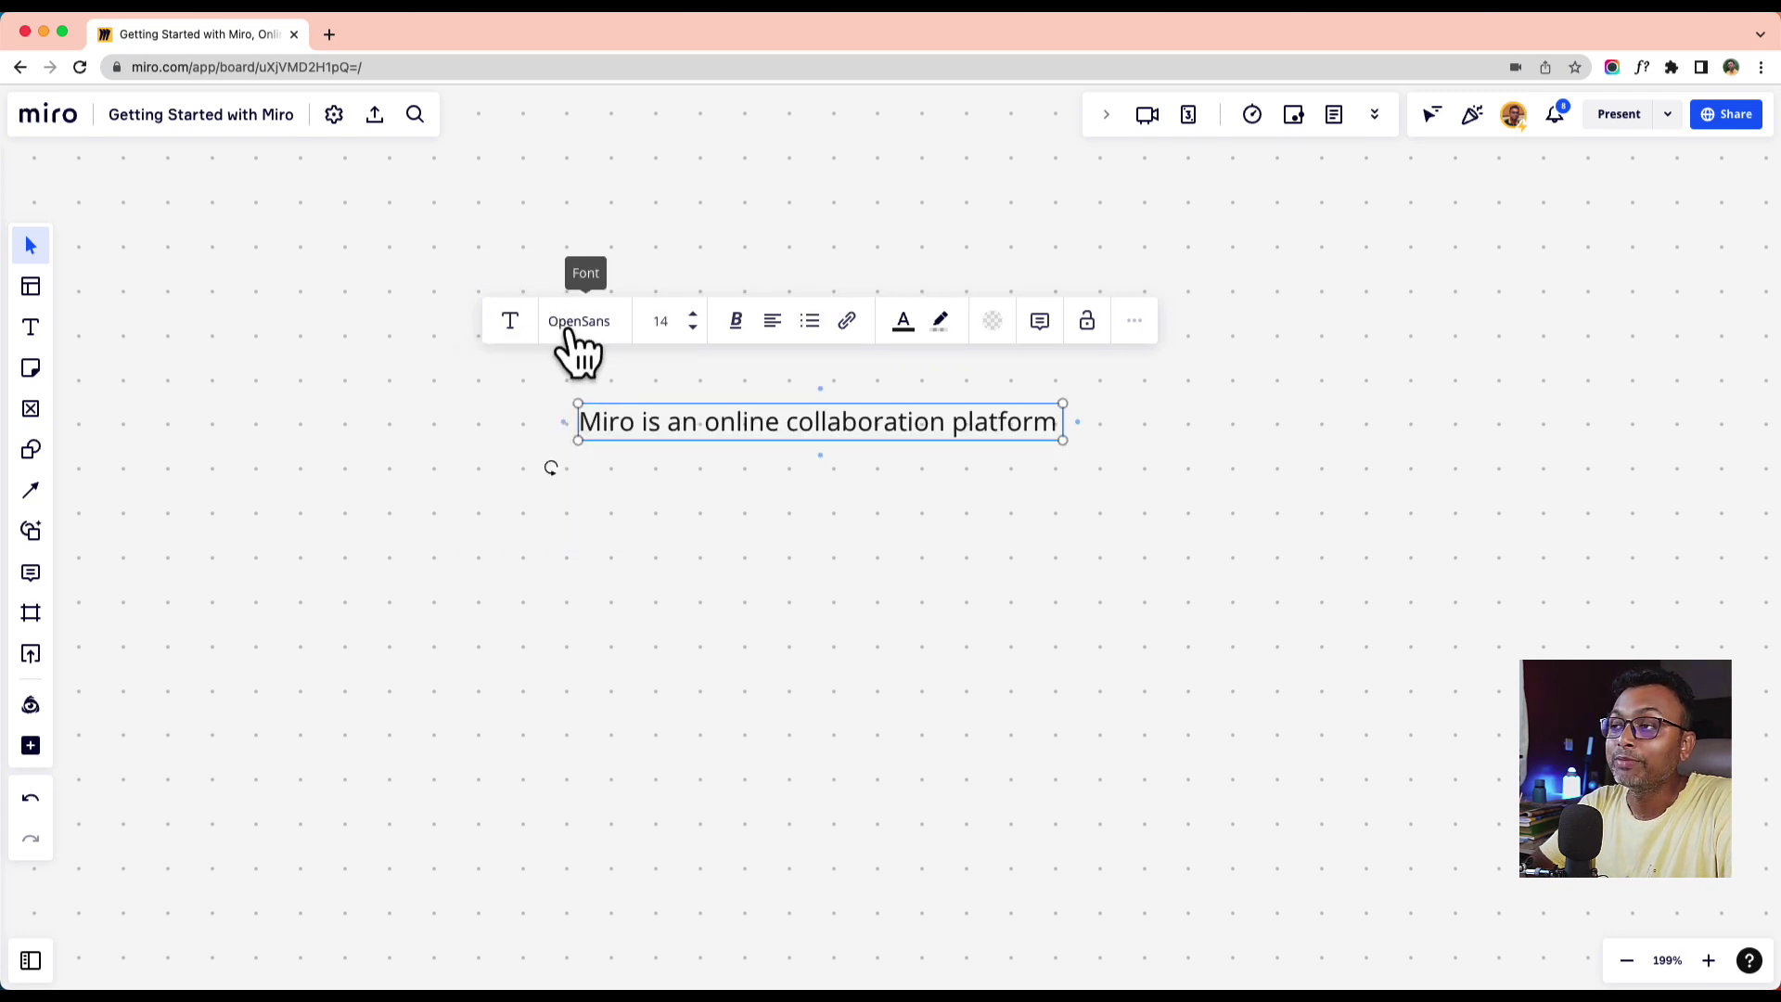
- Set the text object's font to Graduate and its size to 24
{"action": "left_click", "coordinate": [575, 334]}
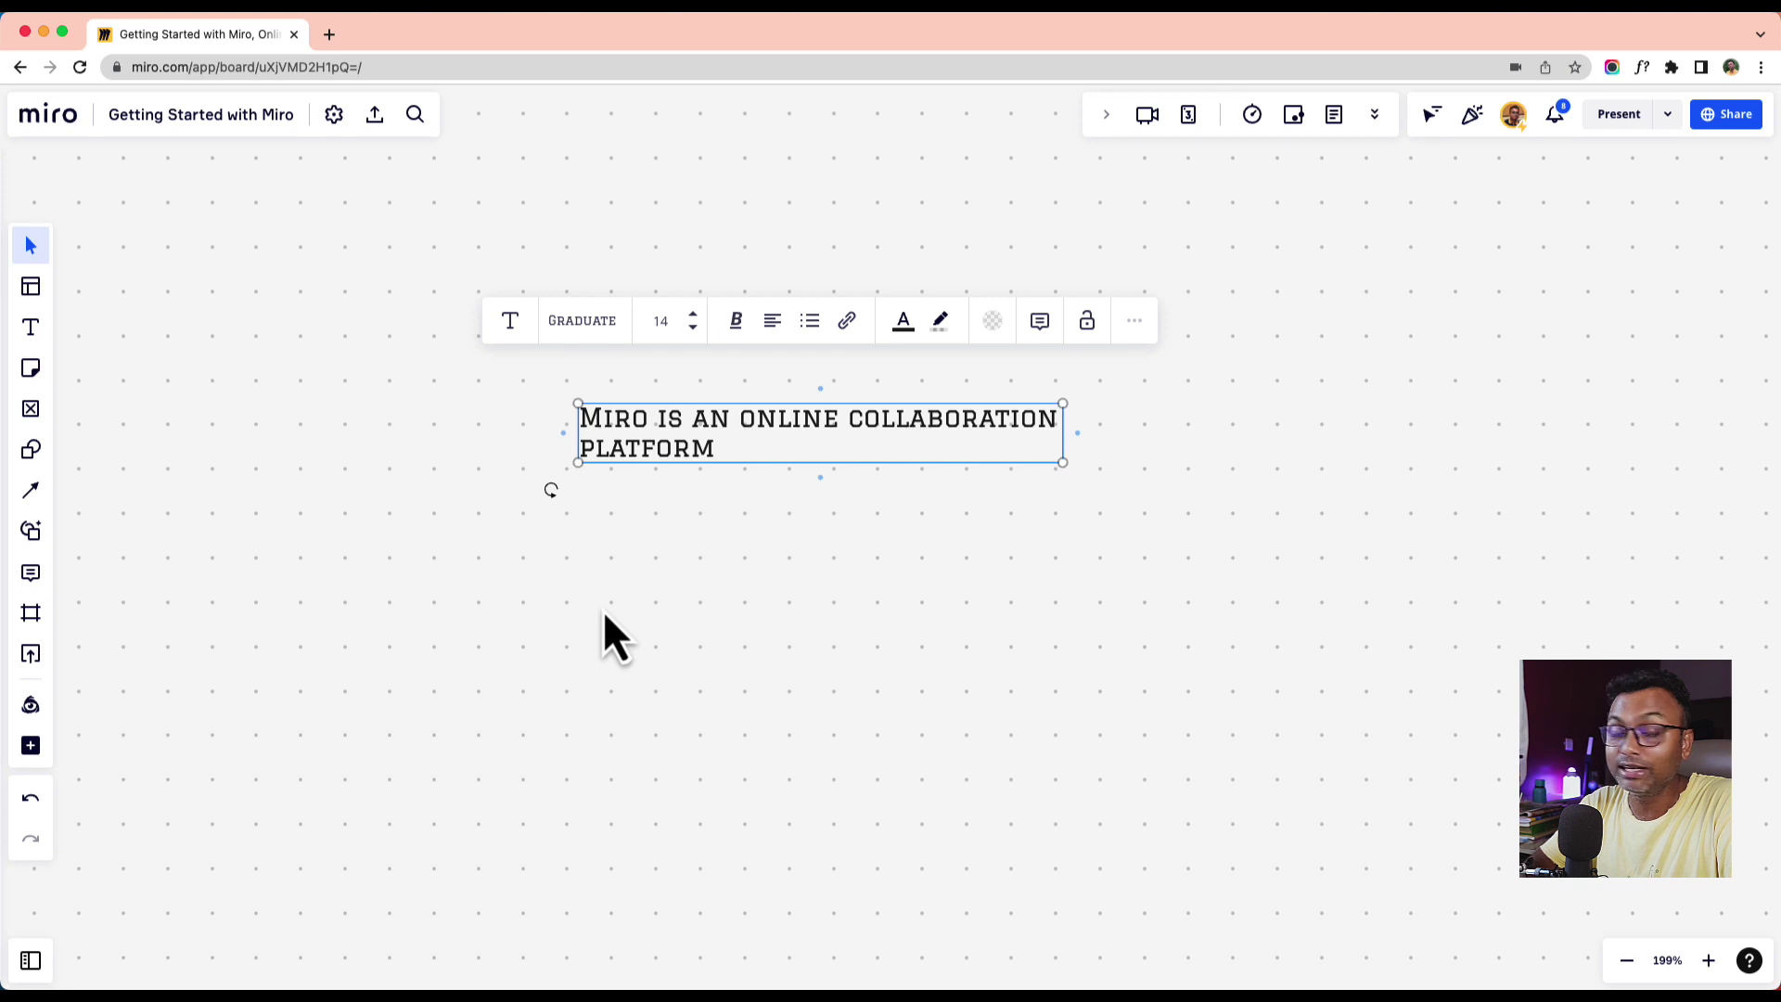
{"action": "left_click", "coordinate": [693, 315]}
{"action": "left_click", "coordinate": [693, 315]}
{"action": "left_click", "coordinate": [693, 315]}
{"action": "left_click", "coordinate": [693, 326]}
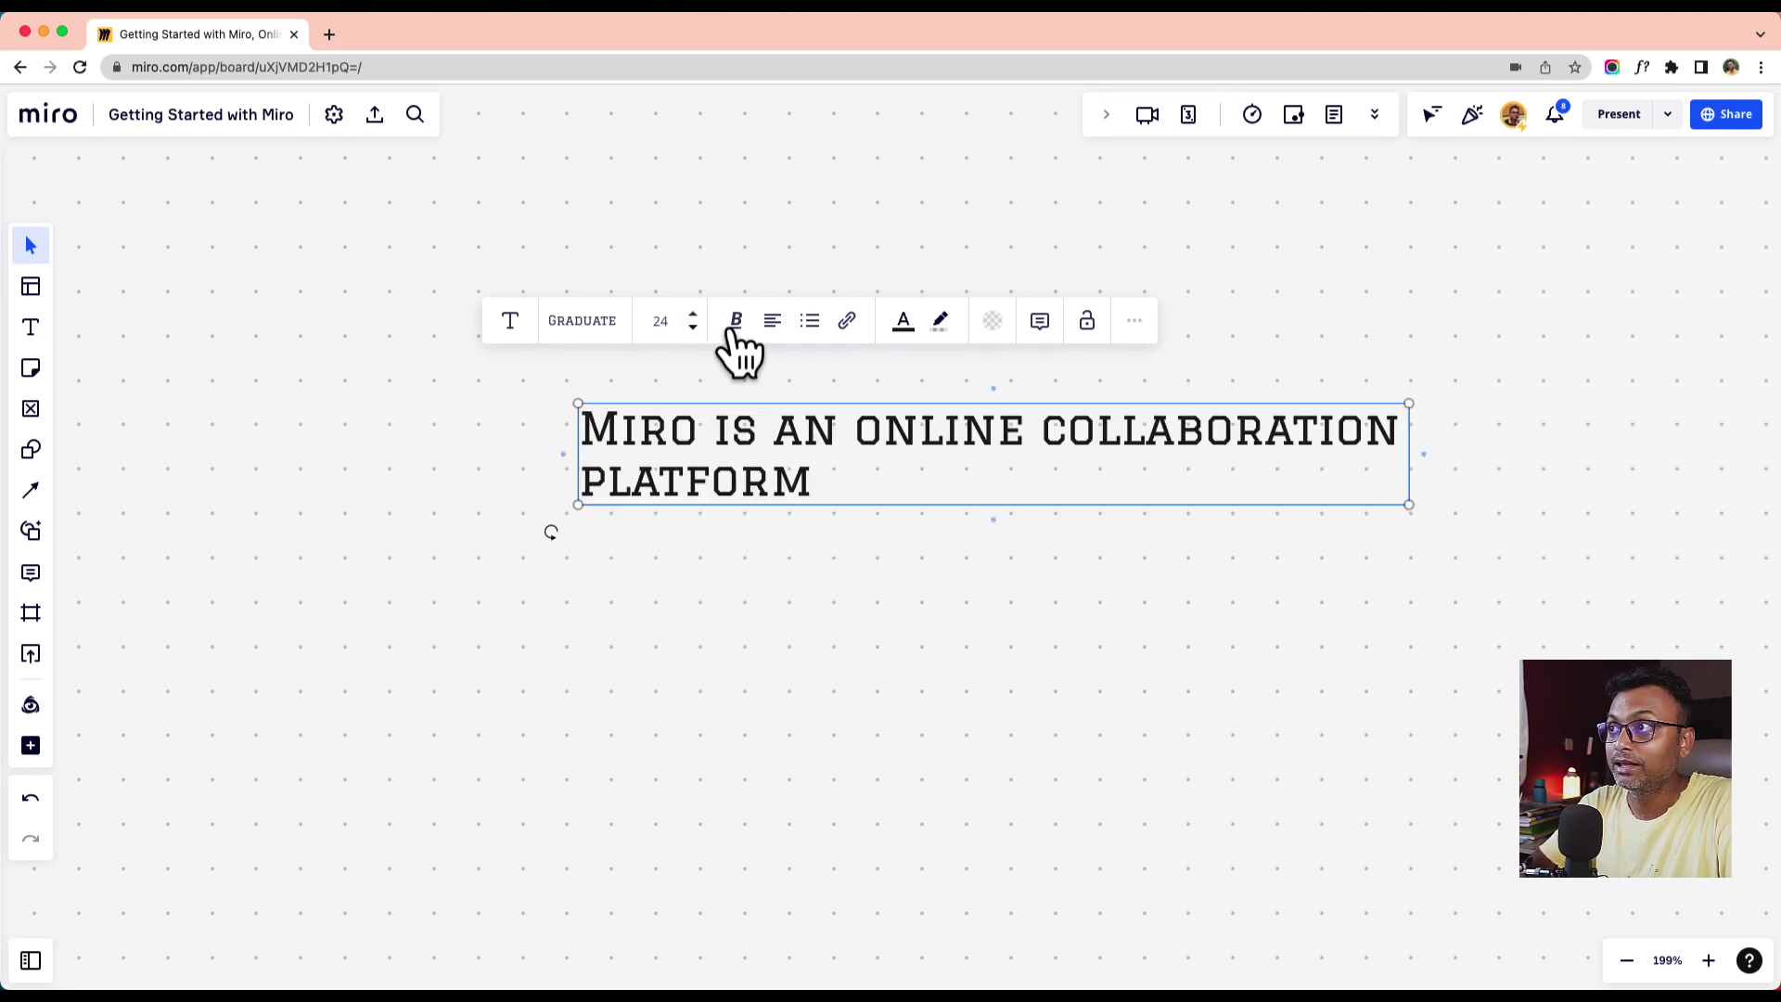
- Try centre alignment on the text and format it as a left-aligned bulleted list
{"action": "left_click", "coordinate": [770, 327]}
{"action": "left_click", "coordinate": [778, 364]}
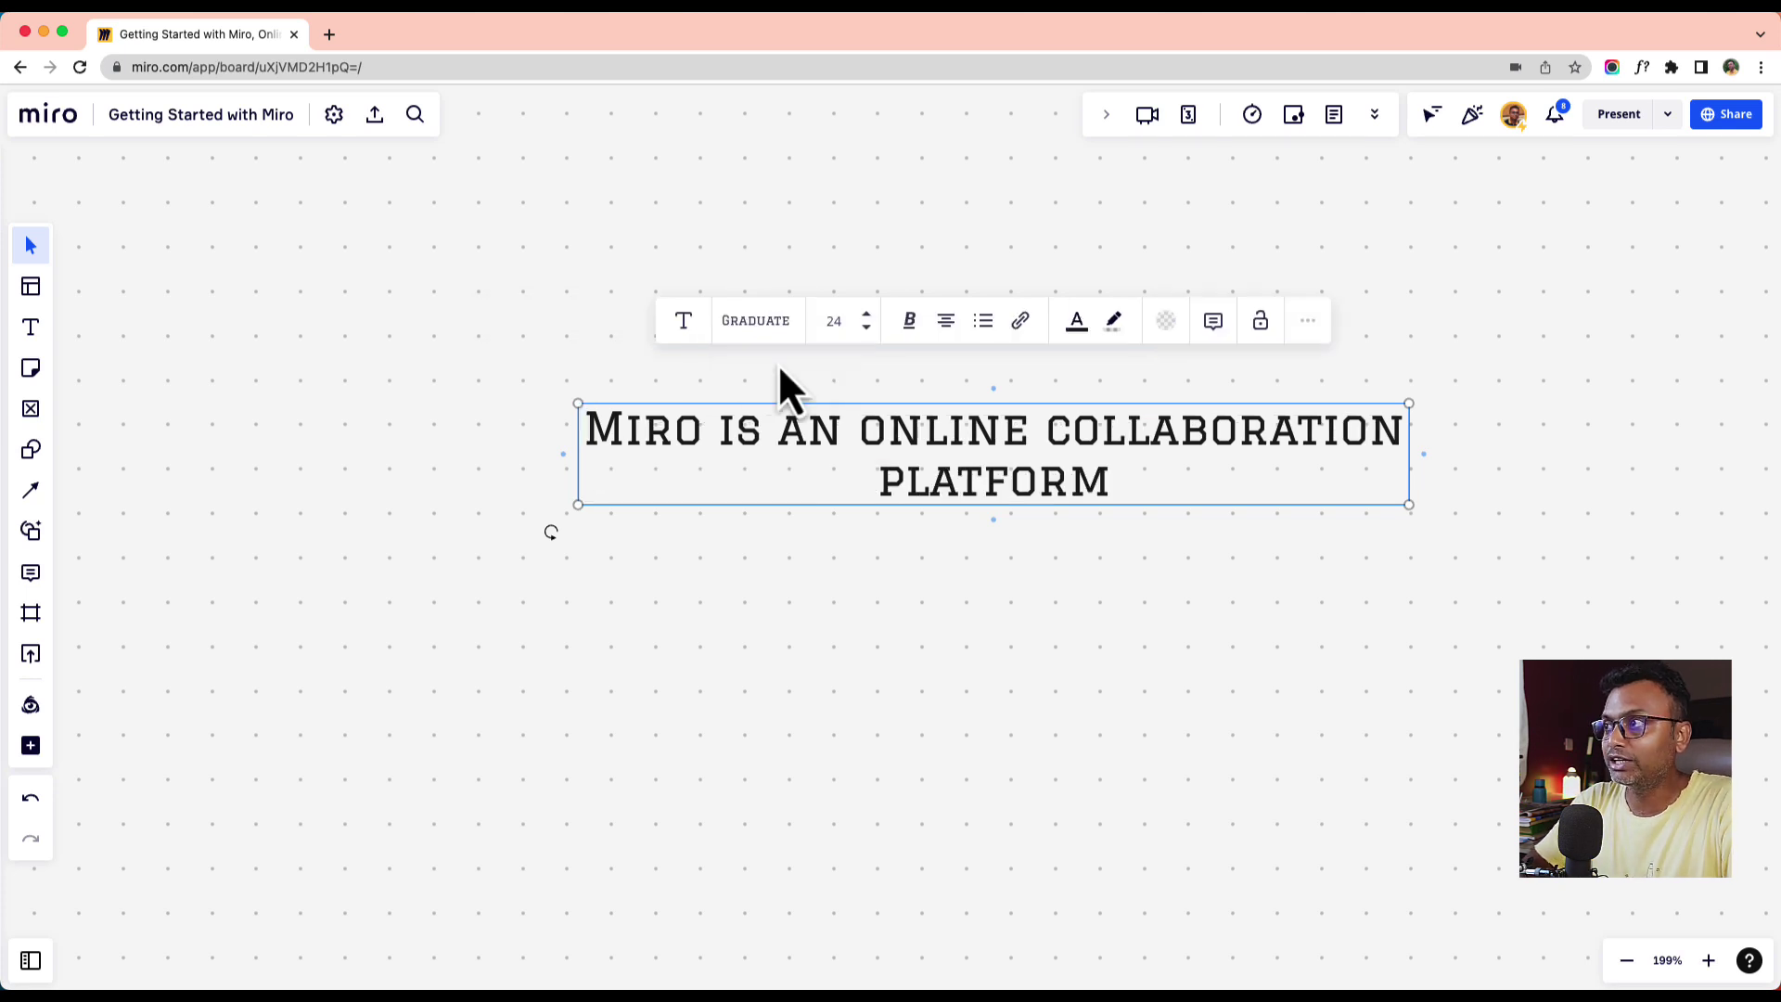
{"action": "left_click", "coordinate": [984, 322]}
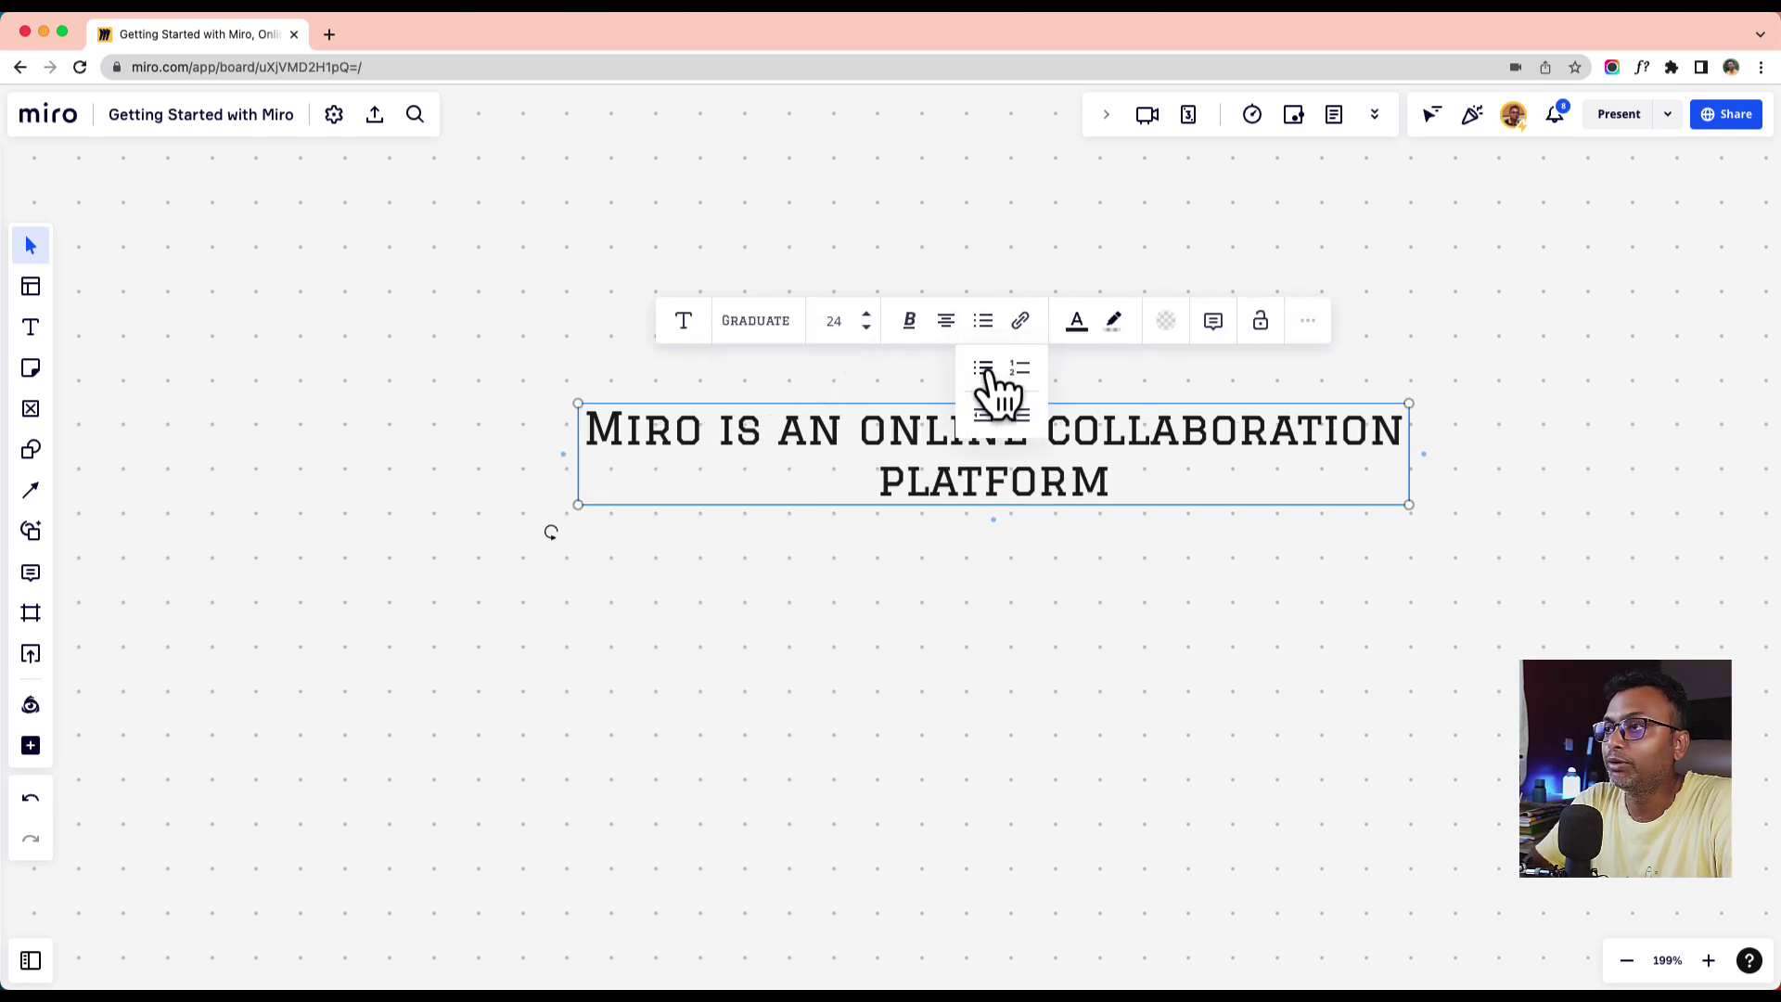
{"action": "left_click", "coordinate": [985, 371]}
{"action": "left_click", "coordinate": [944, 323]}
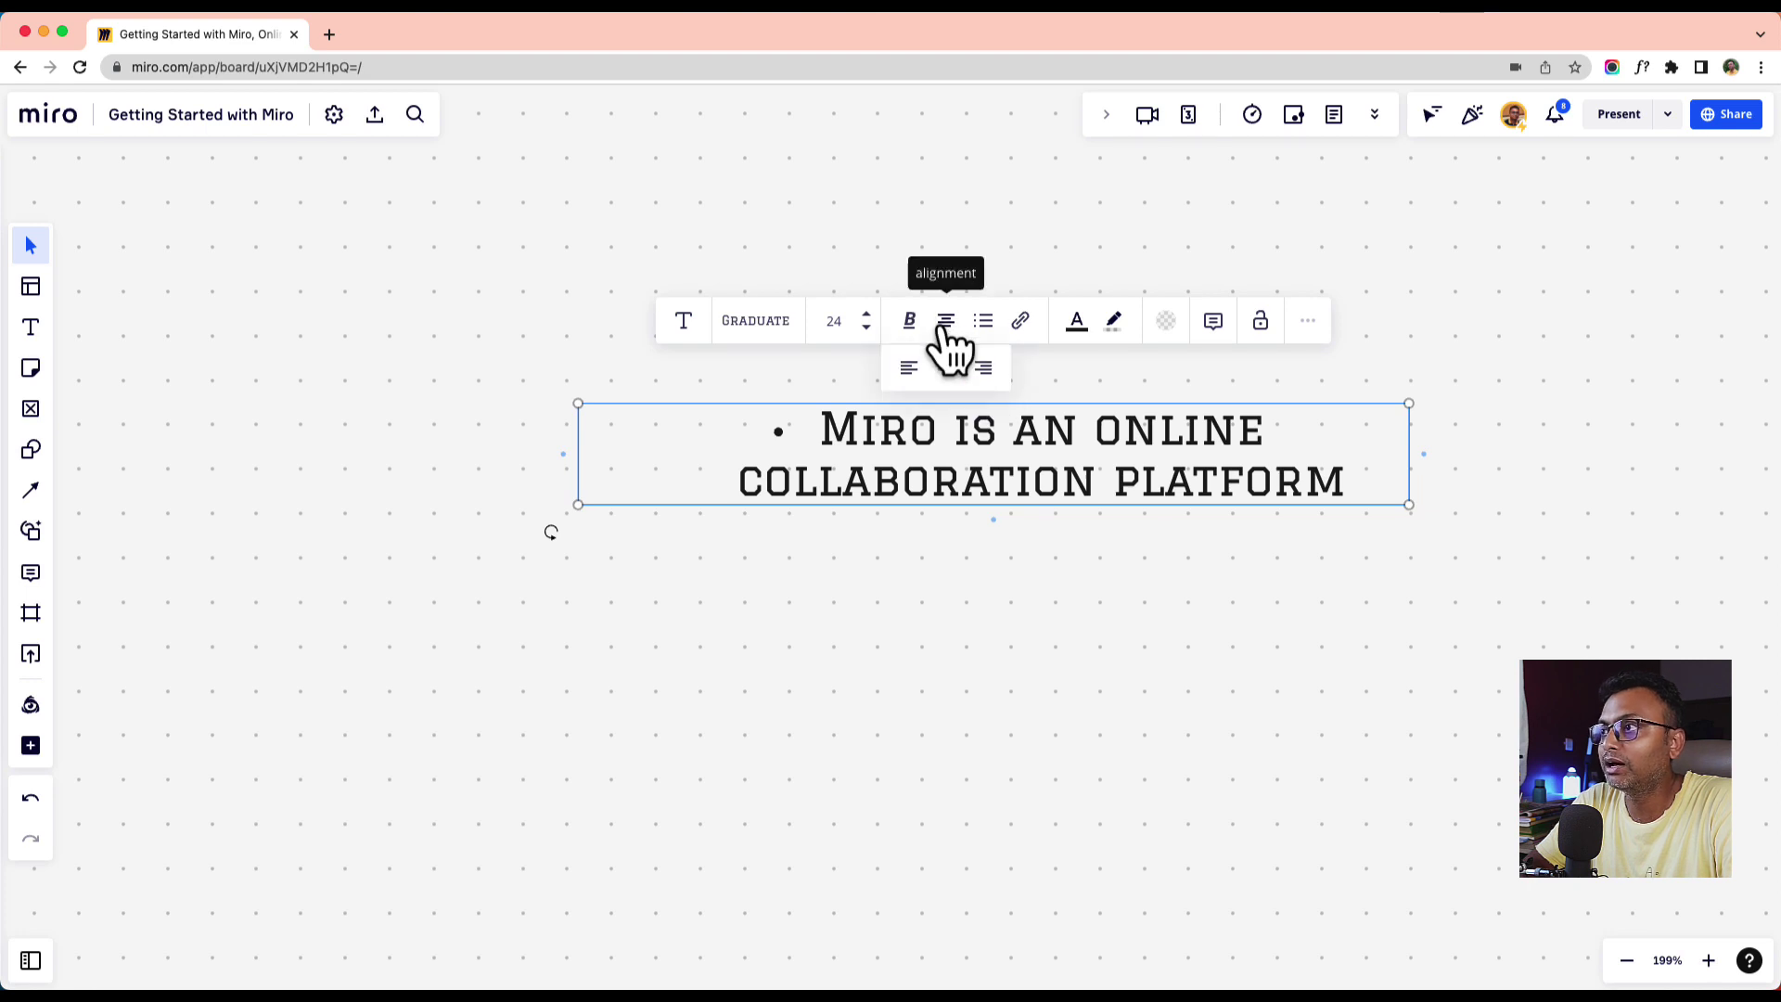
{"action": "left_click", "coordinate": [904, 367]}
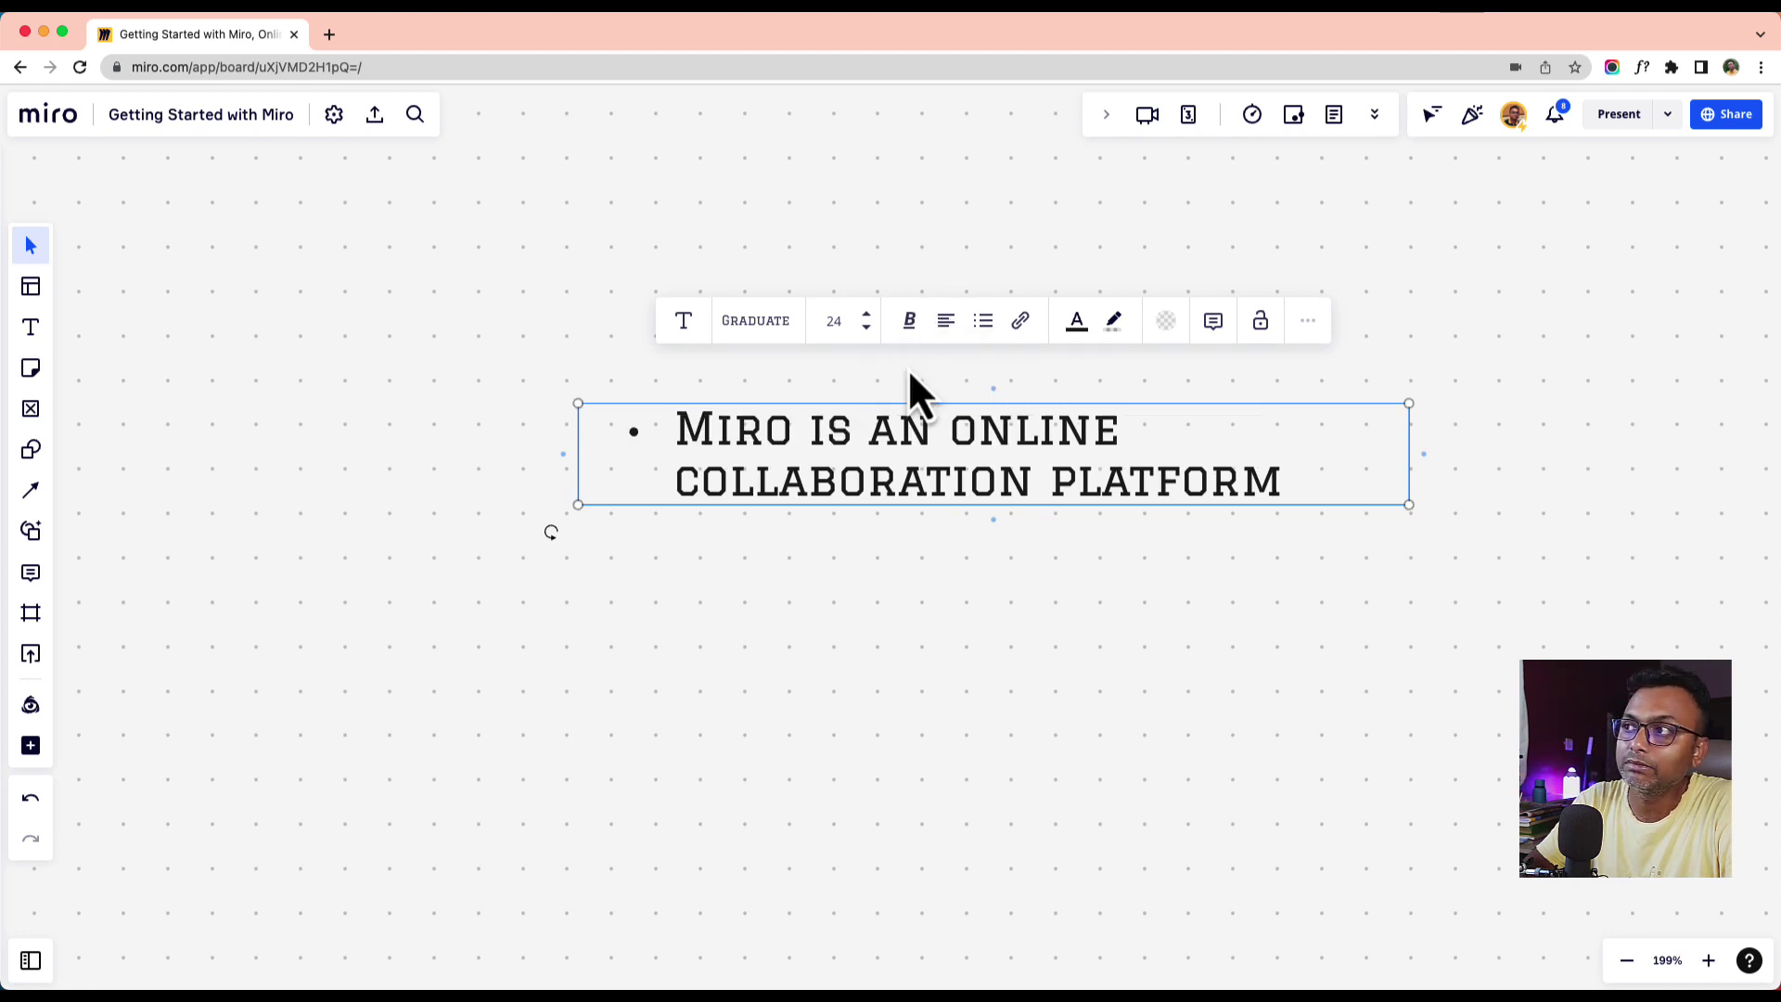
{"action": "left_click", "coordinate": [1021, 324]}
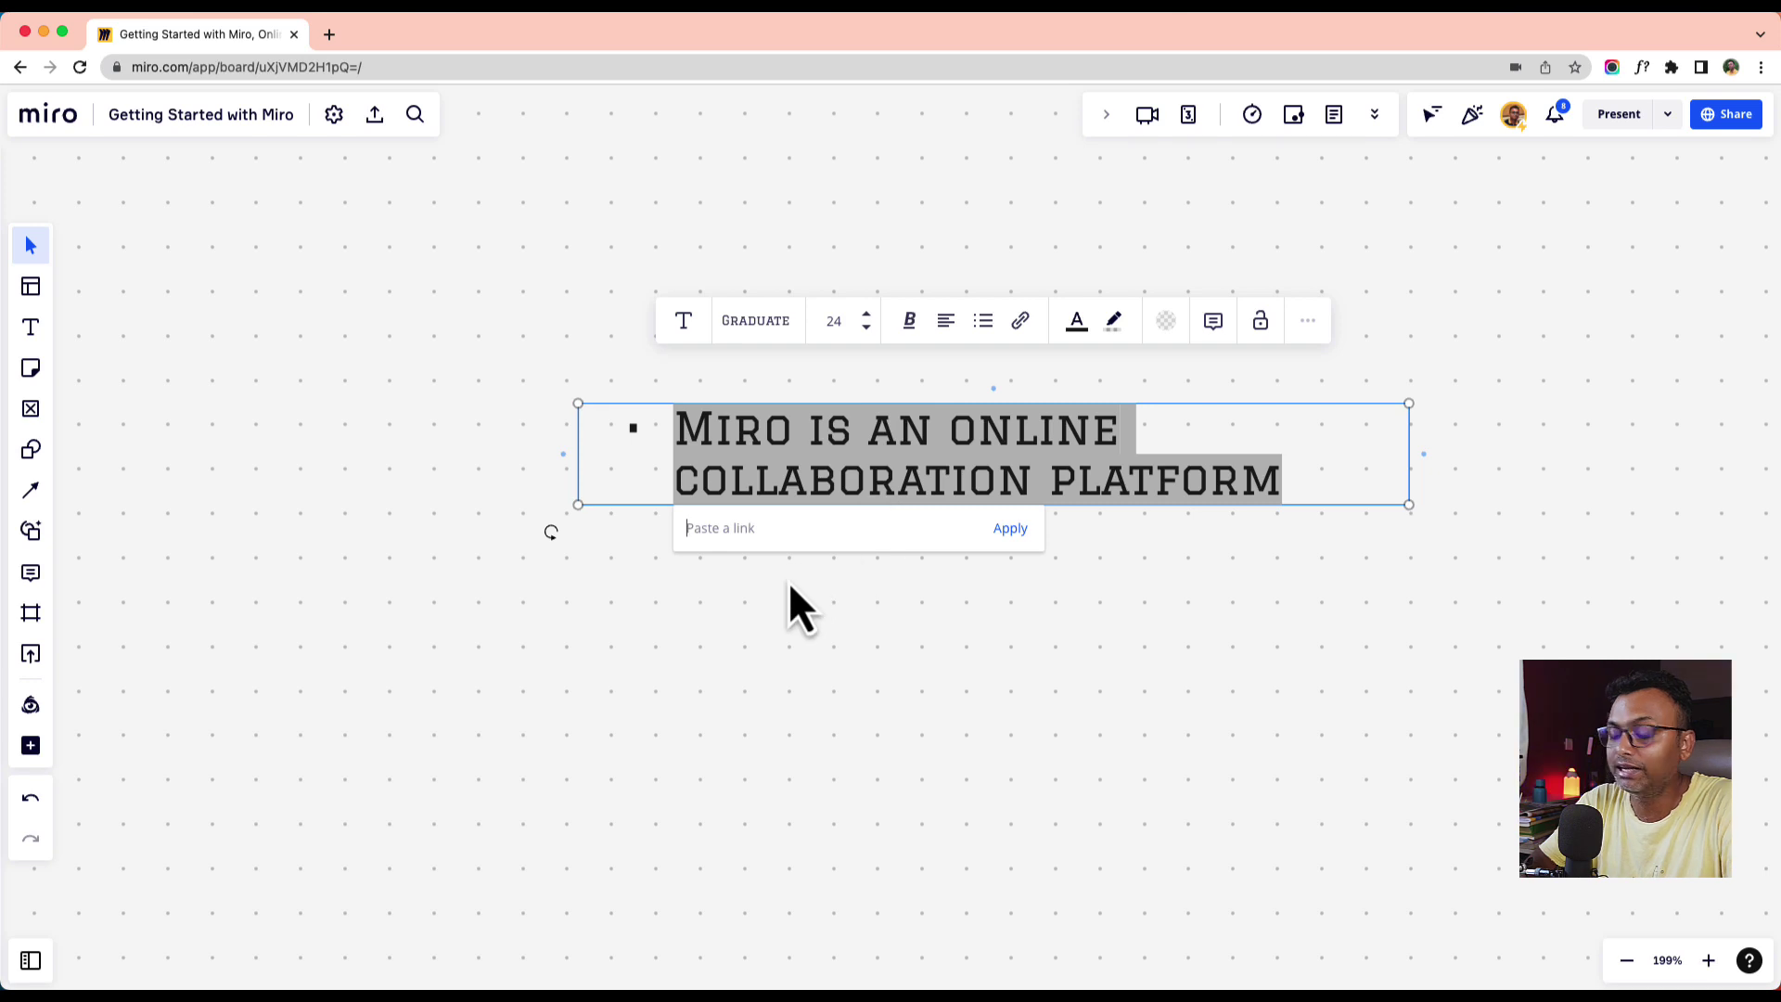
{"action": "type", "text": "https://google.com"}
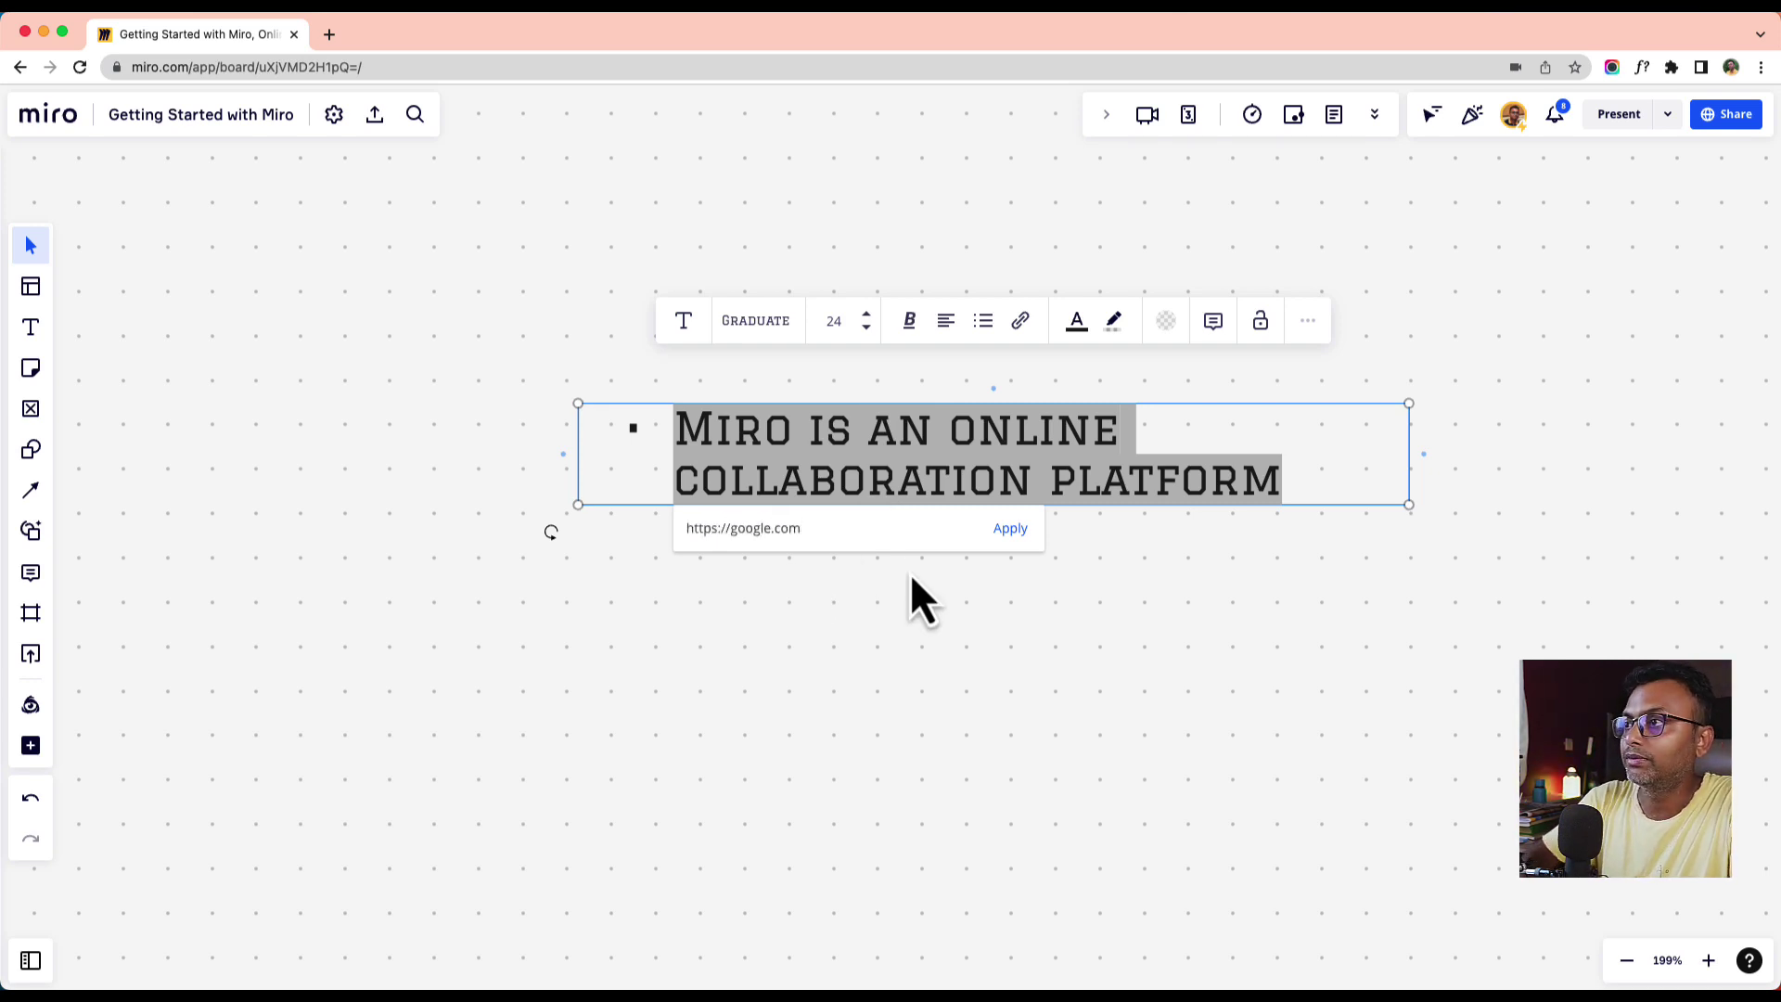
{"action": "left_click", "coordinate": [1010, 528]}
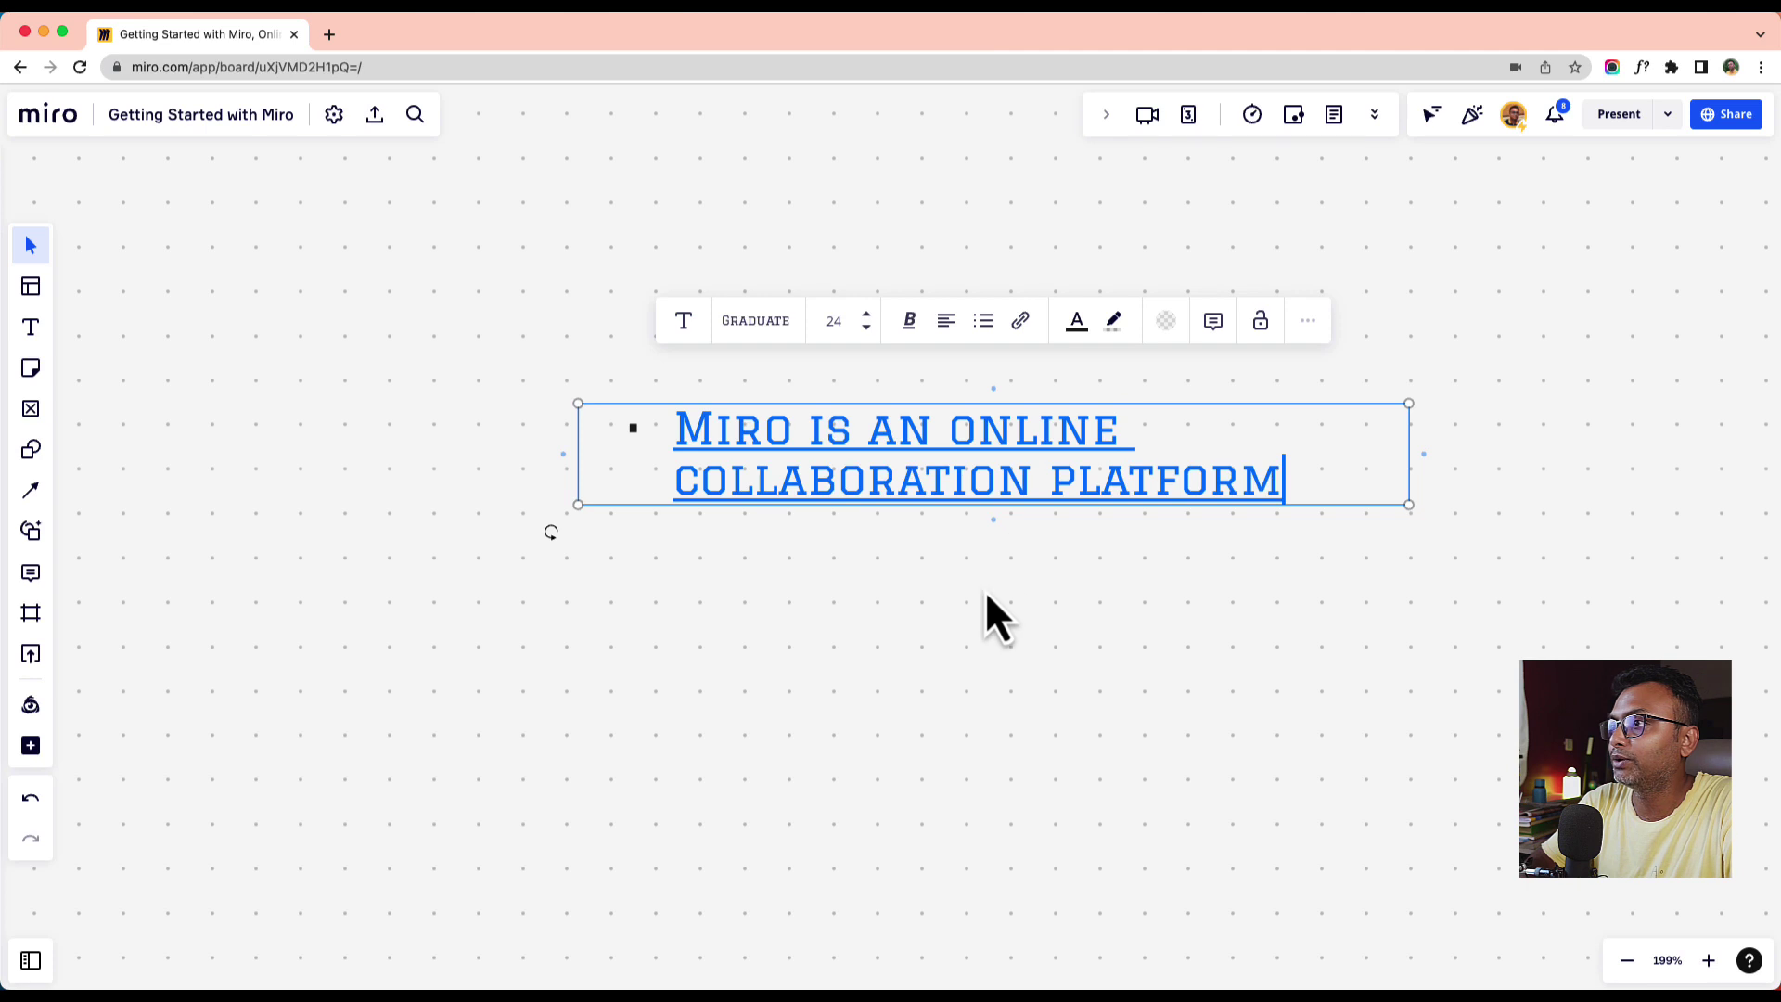
- Open the text's google.com link, close the page it opens, and remove the link from the text
{"action": "left_click", "coordinate": [933, 434]}
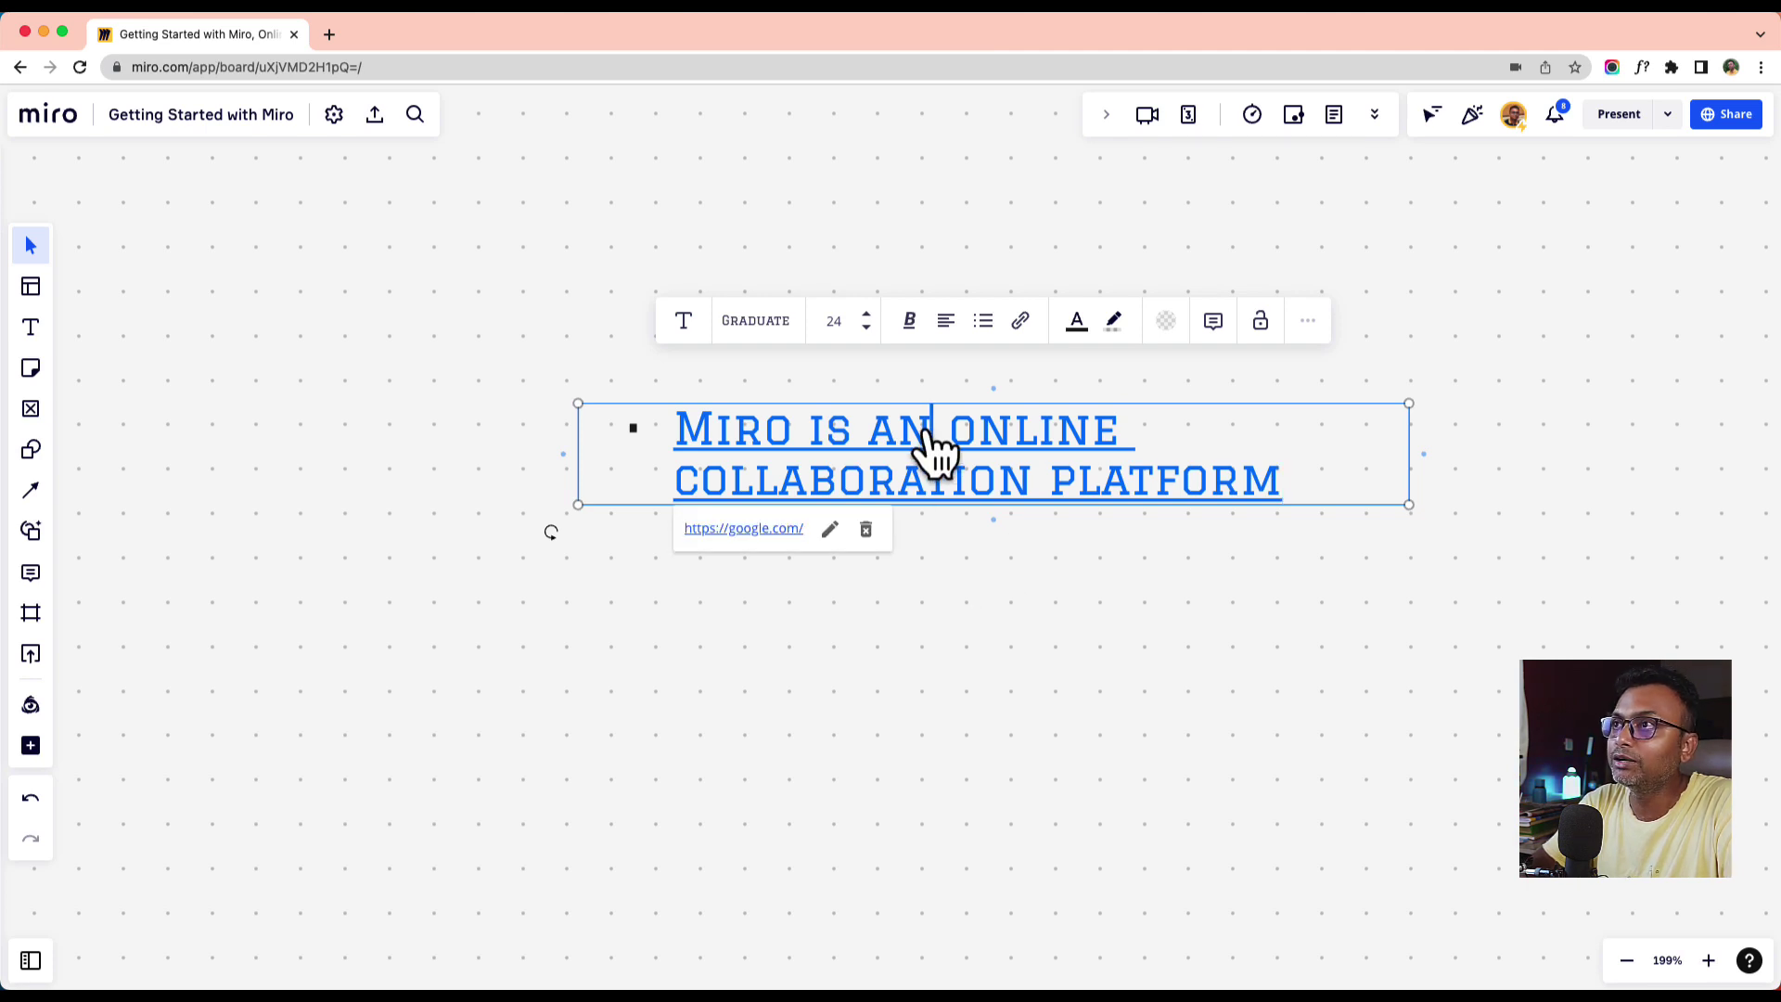
{"action": "left_click", "coordinate": [777, 538]}
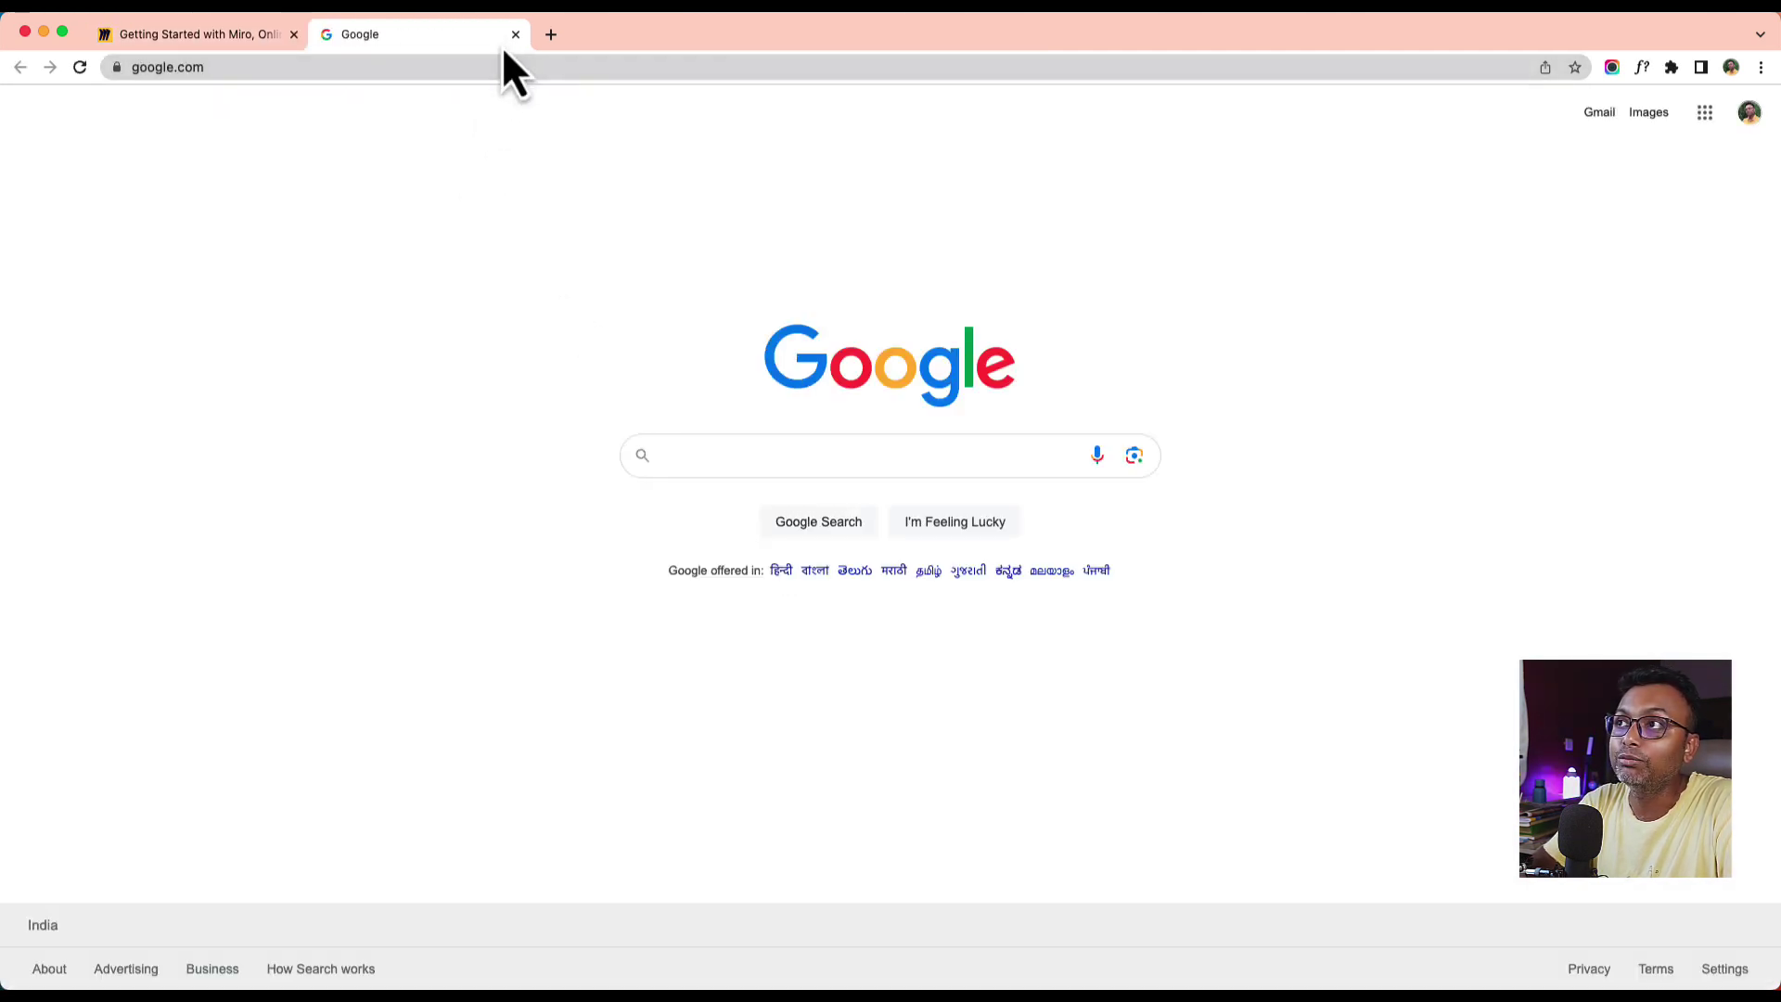
{"action": "left_click", "coordinate": [516, 34]}
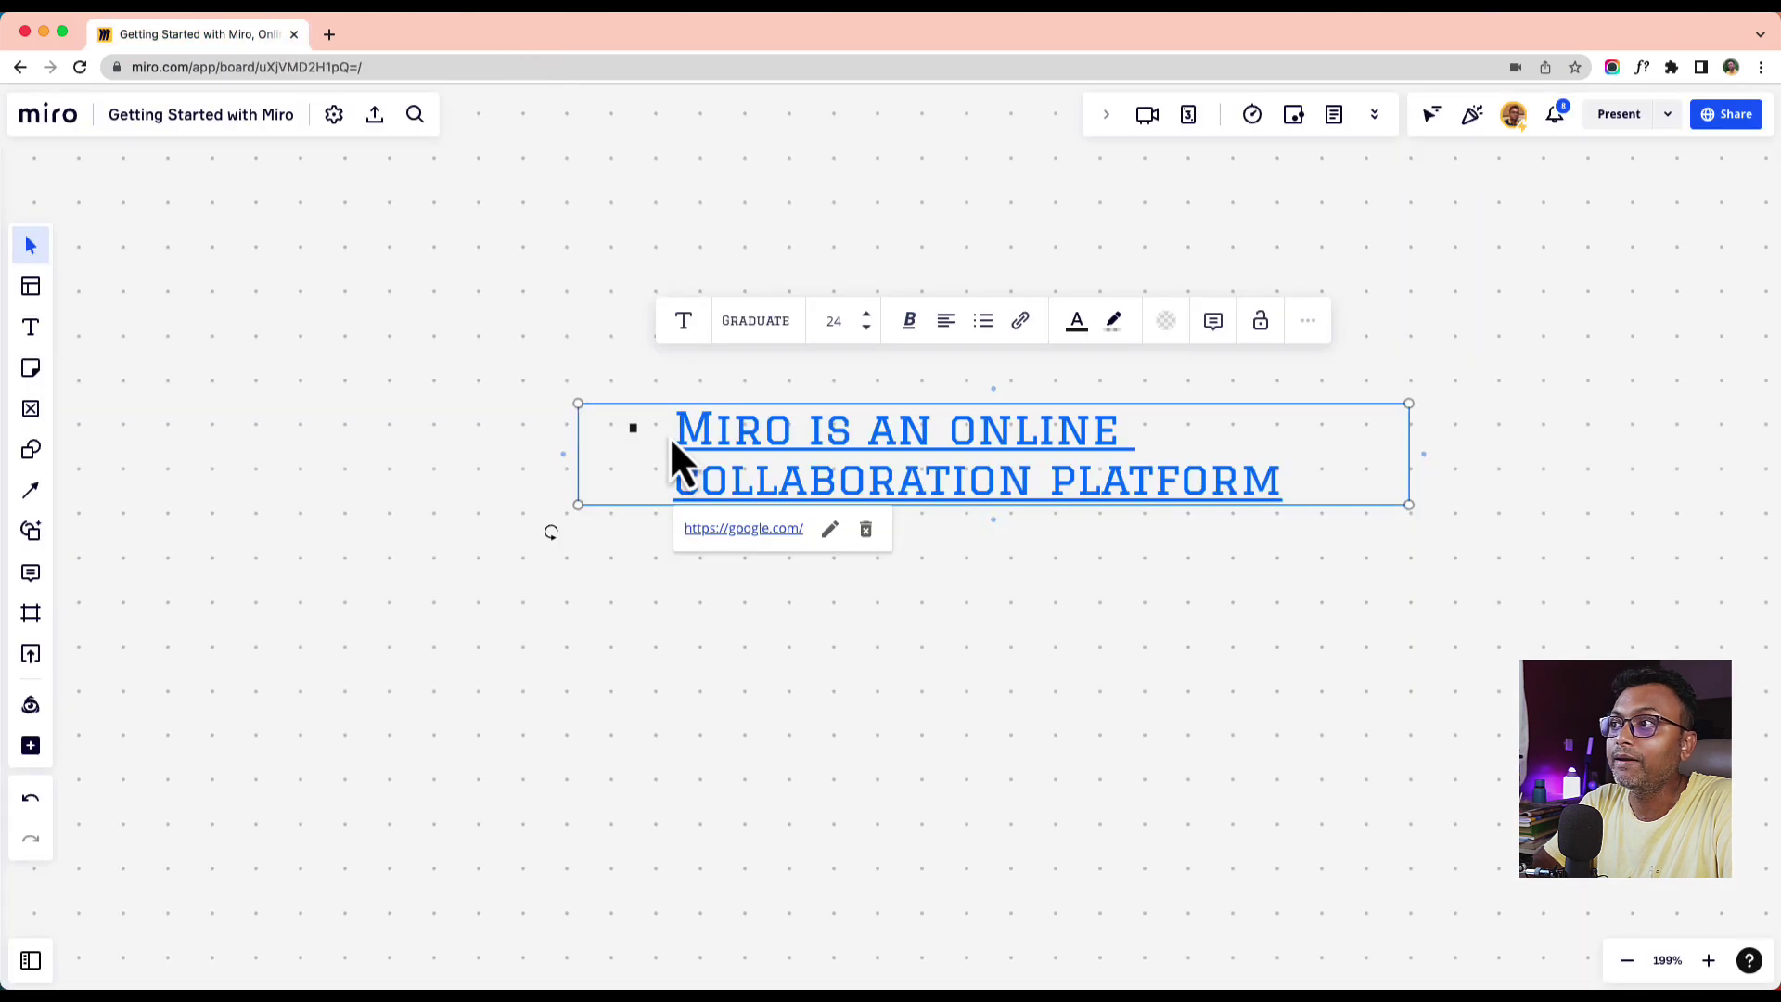
{"action": "left_click", "coordinate": [867, 530]}
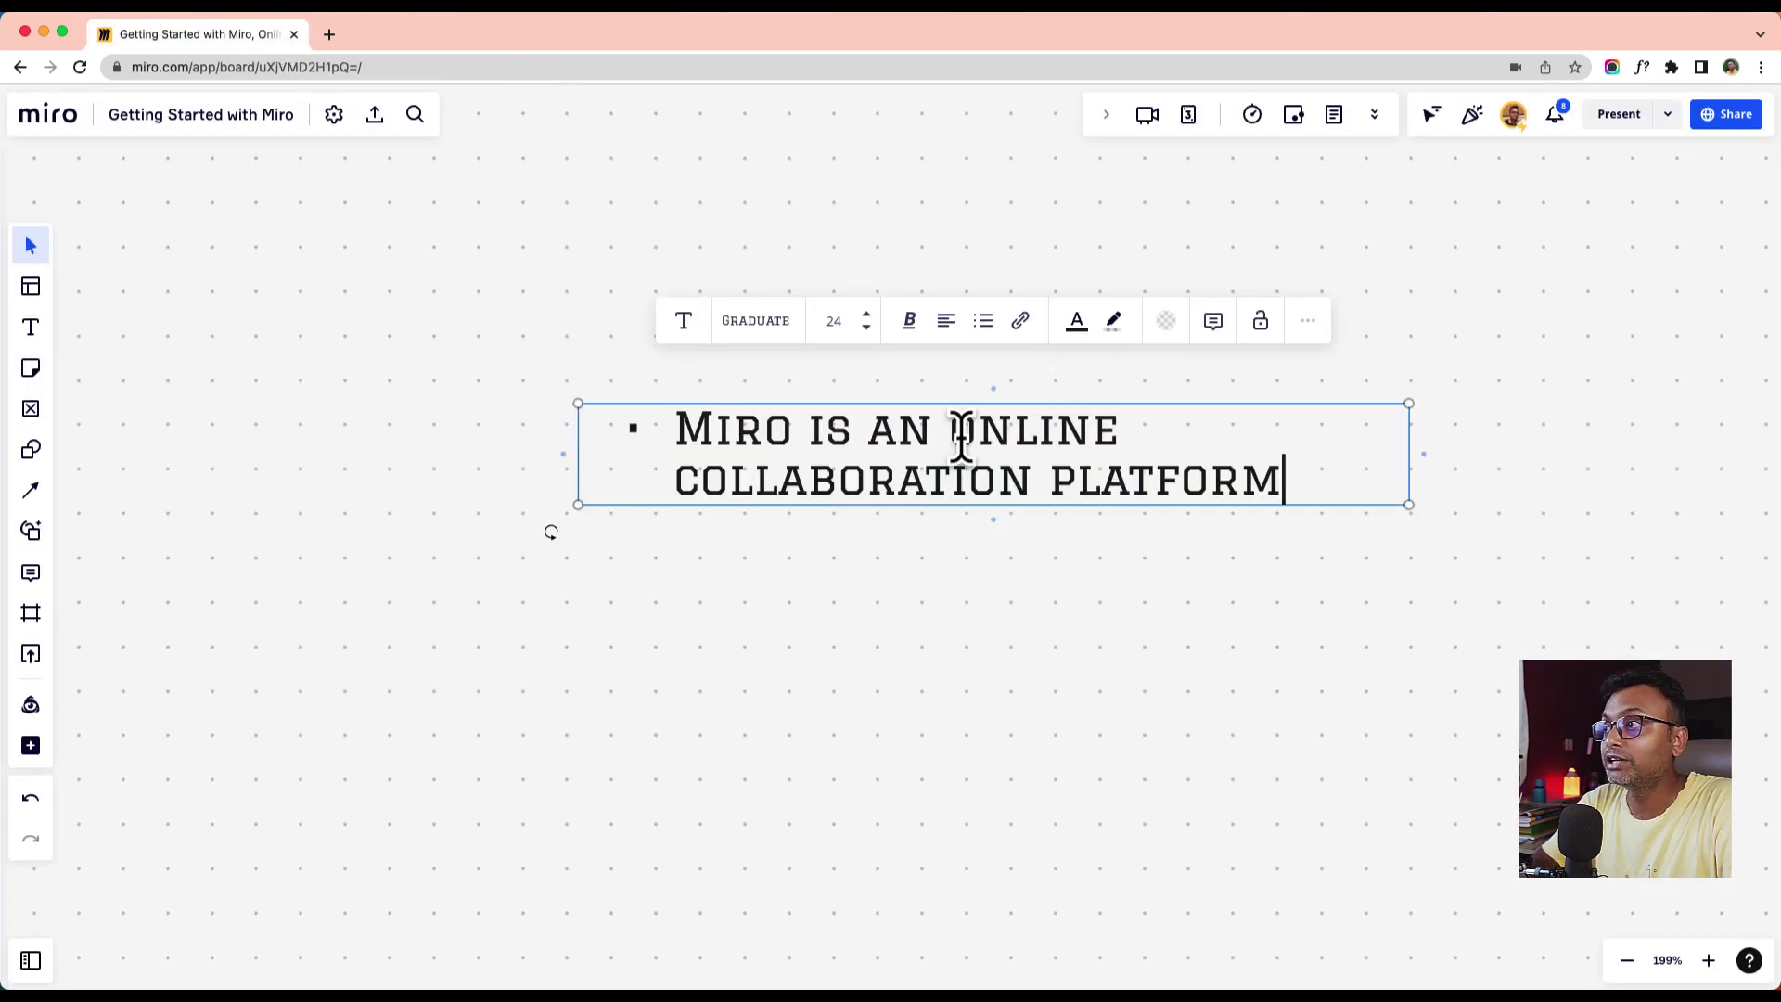
{"action": "left_click", "coordinate": [992, 722]}
- Set the color of the whole bulleted text to purple
{"action": "left_click", "coordinate": [970, 478]}
{"action": "left_click", "coordinate": [1076, 320]}
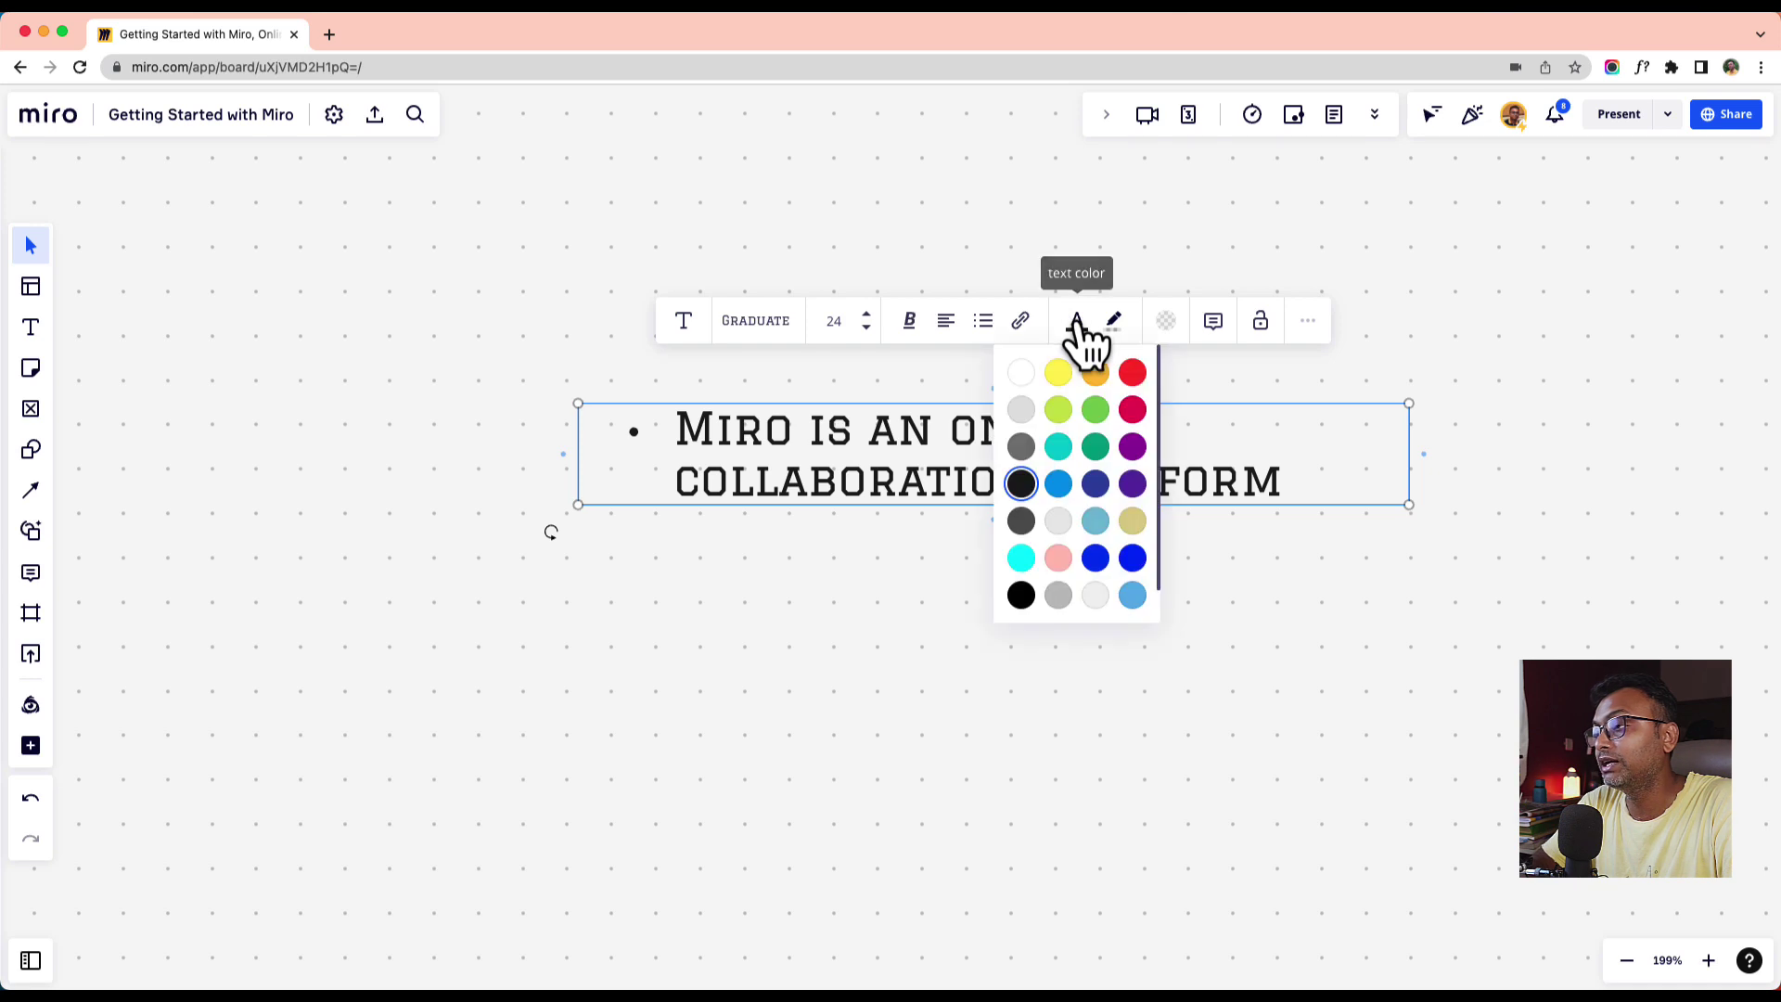
{"action": "left_click", "coordinate": [1133, 449]}
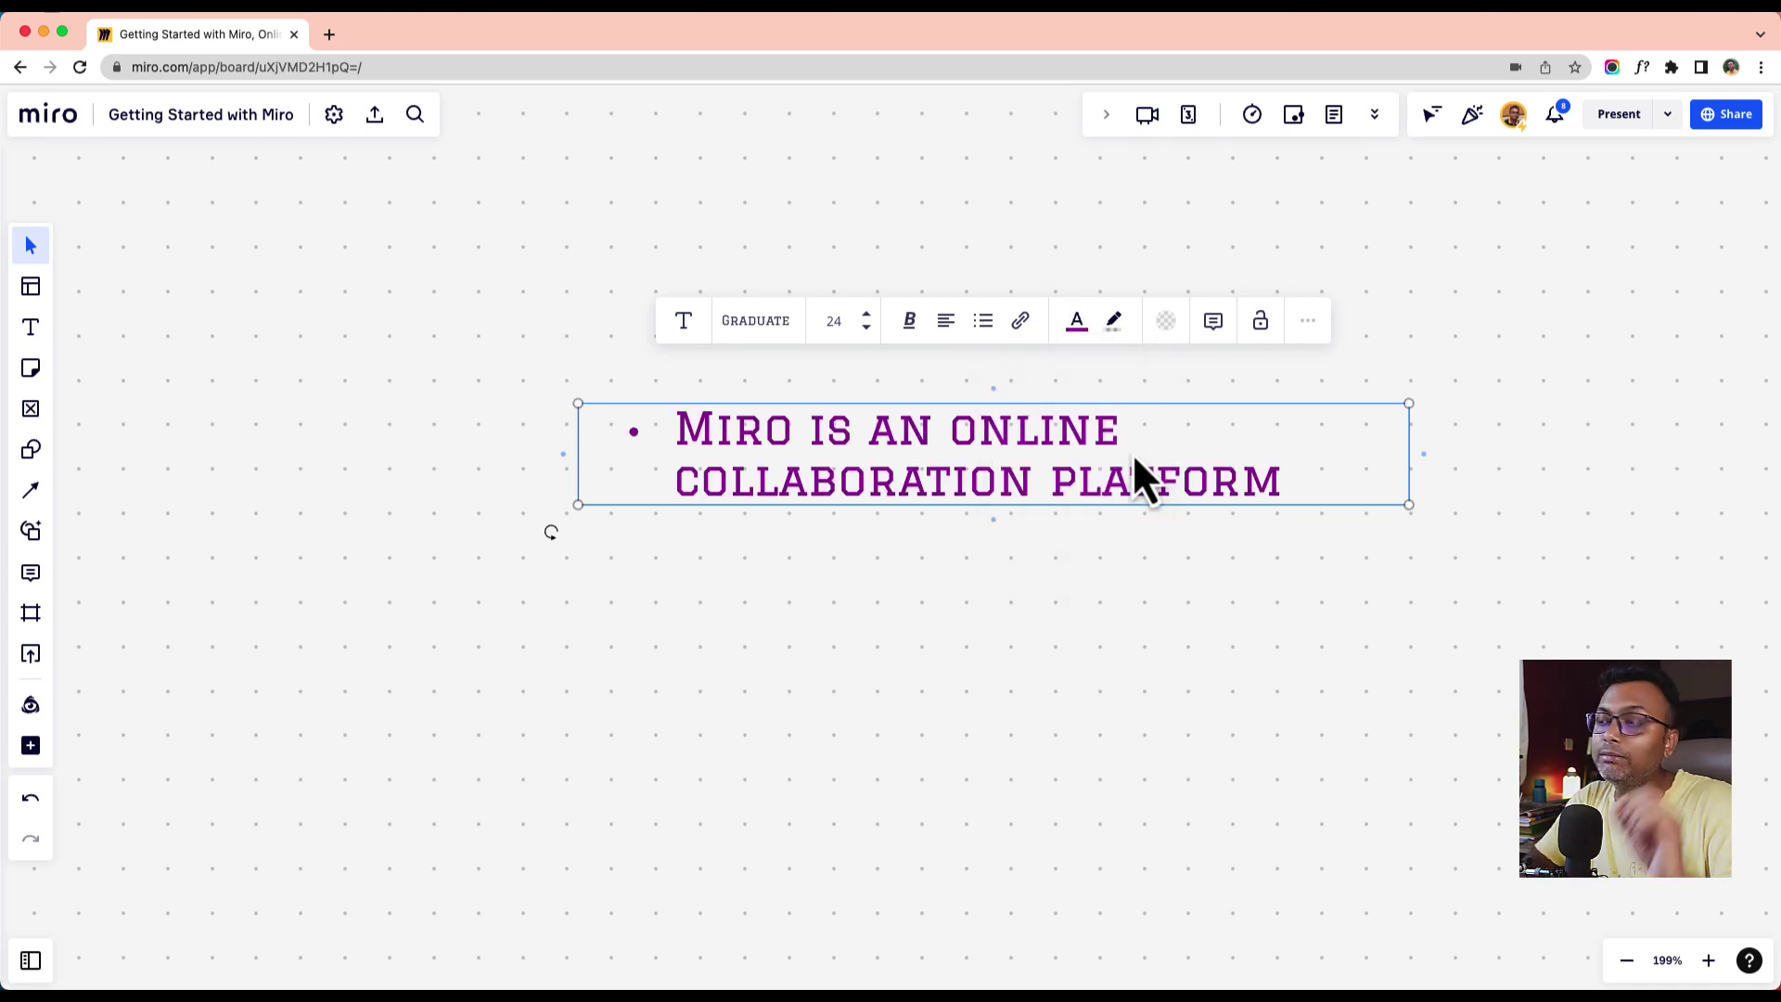
- Create a custom blue-violet color, about #7372E3, and apply it to the bulleted text
{"action": "left_click", "coordinate": [1077, 321]}
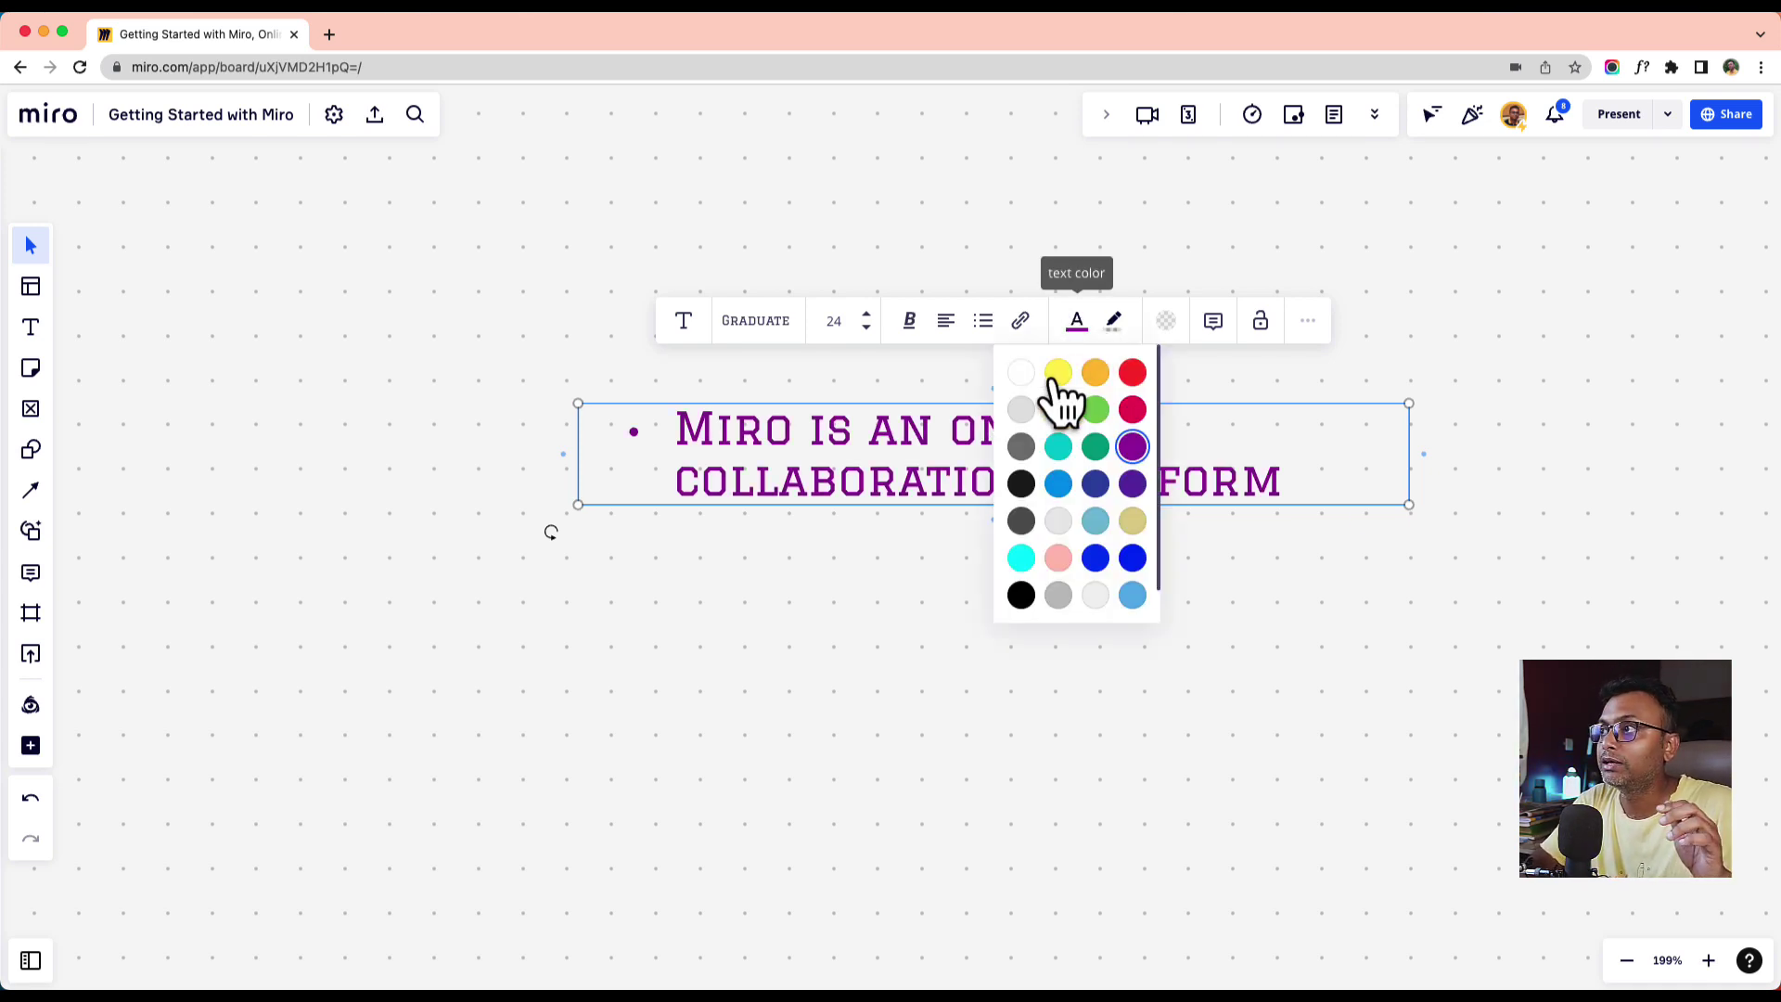
{"action": "scroll", "coordinate": [1130, 529], "scroll_direction": "down", "scroll_amount": 1}
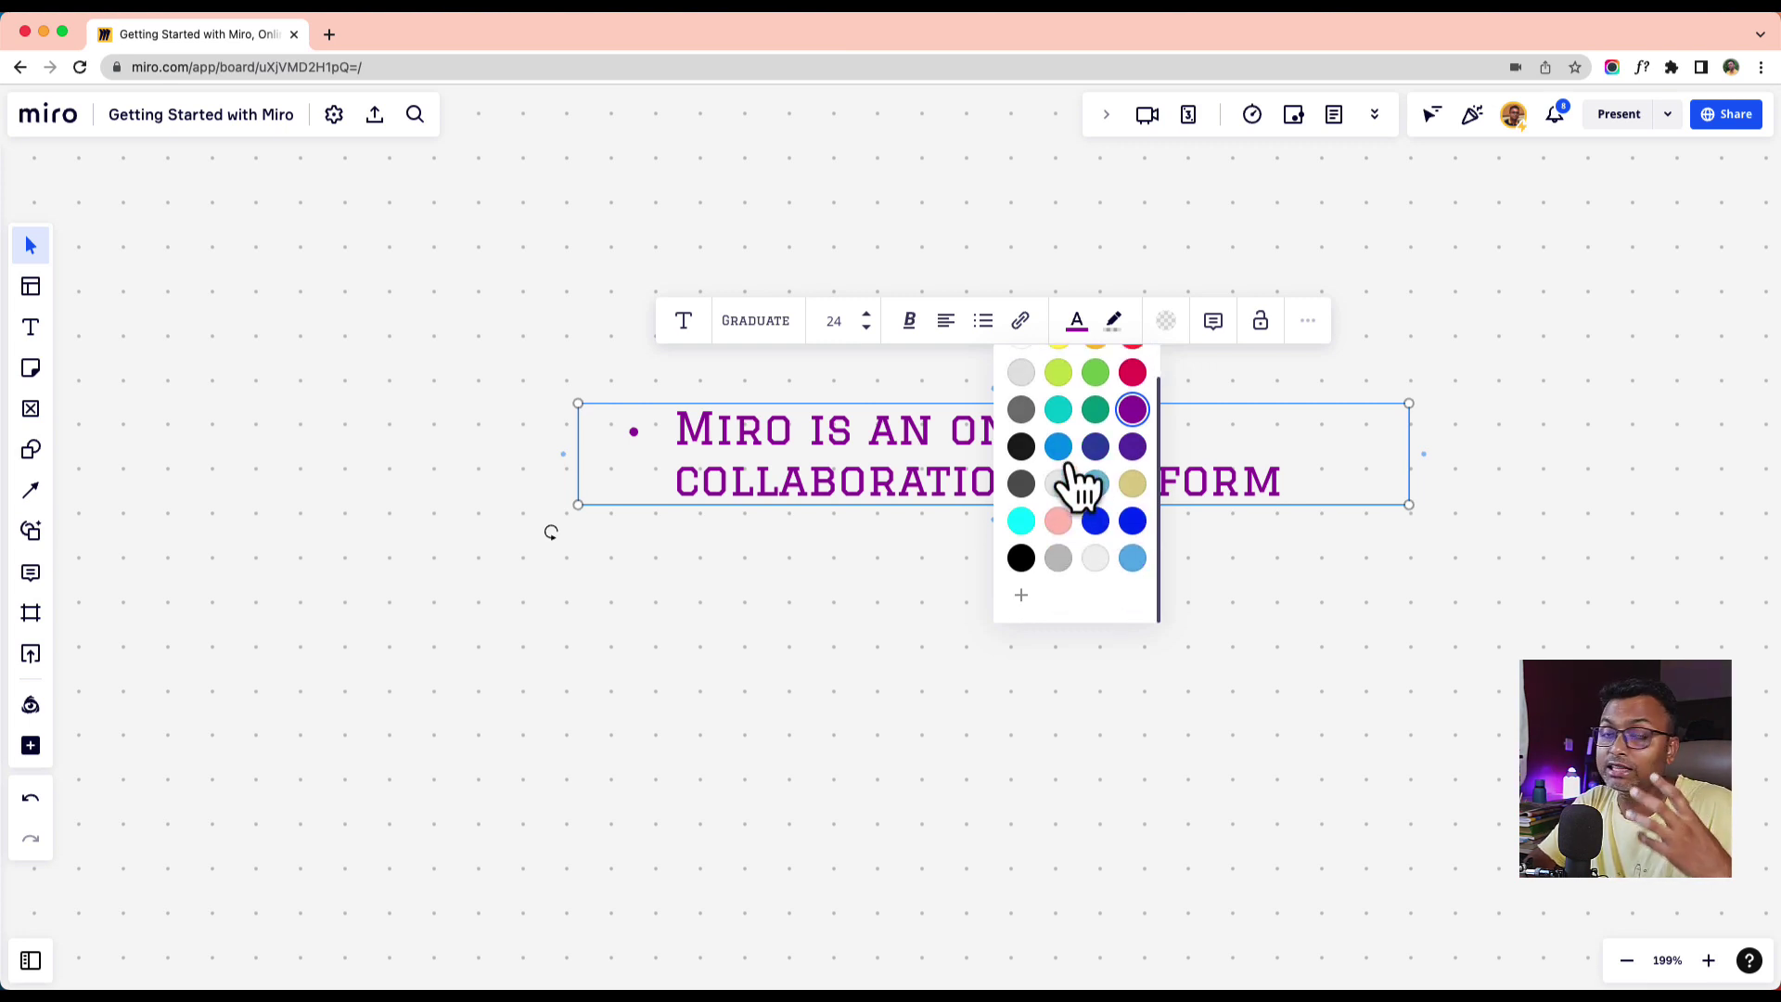
{"action": "left_click", "coordinate": [1021, 594]}
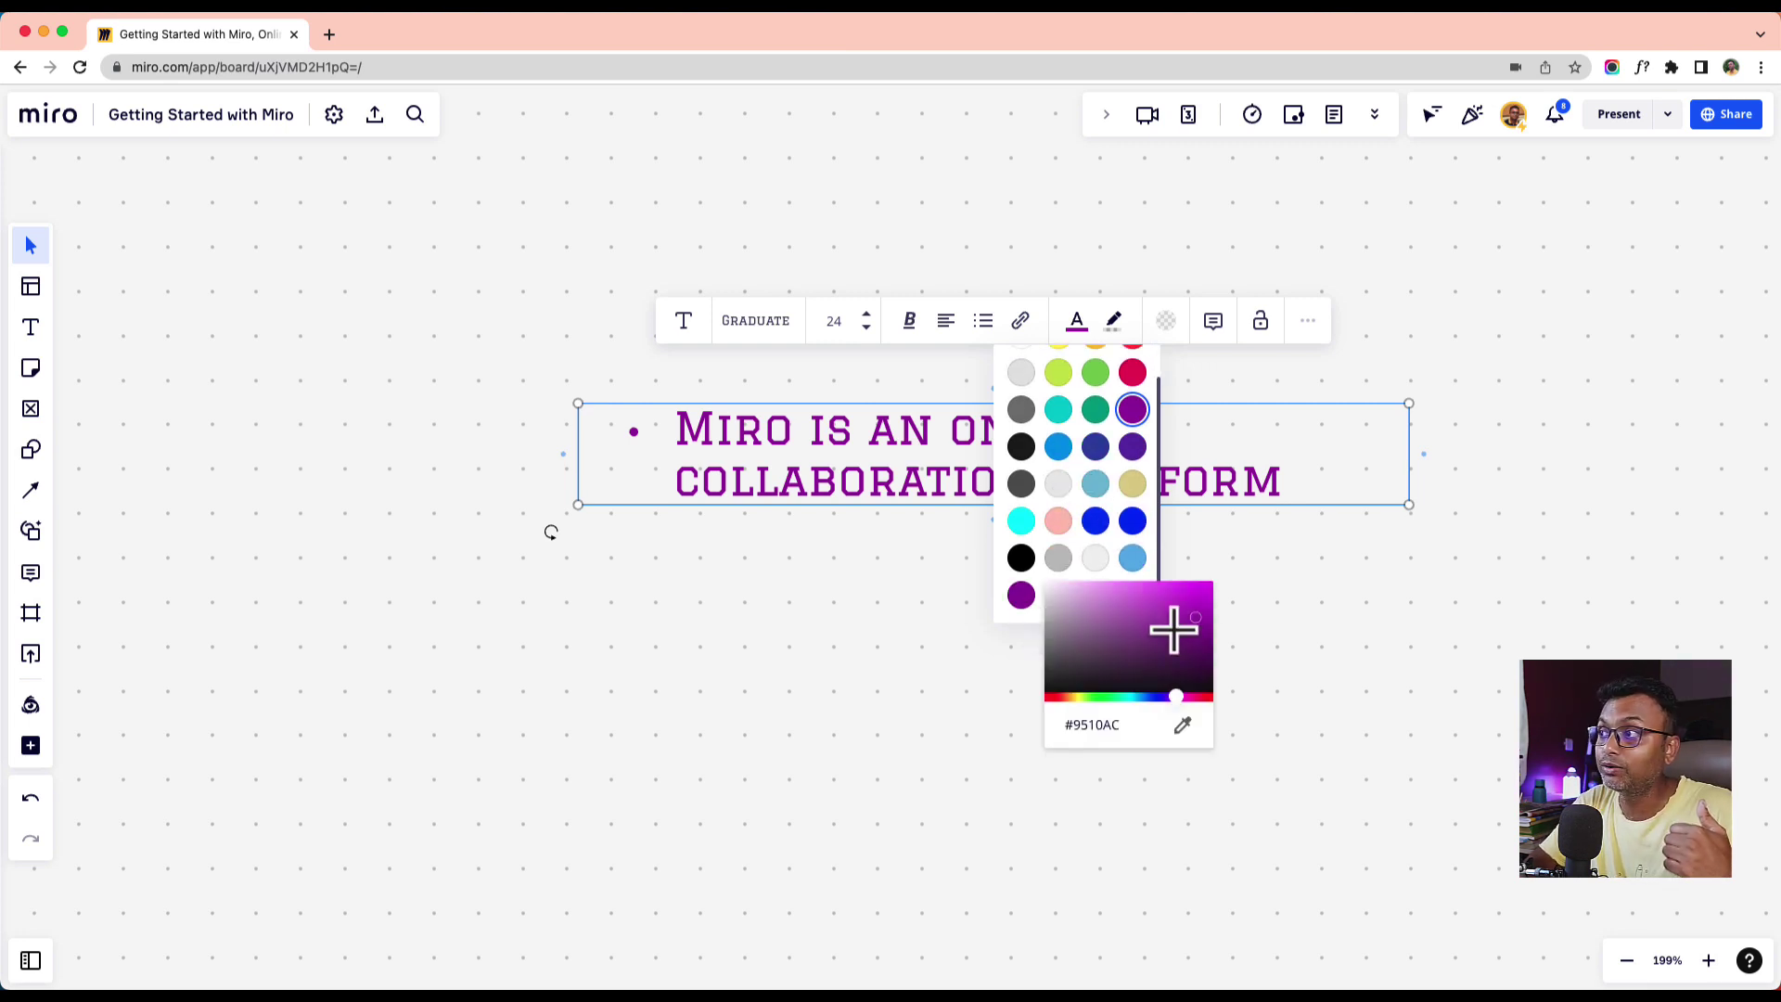
{"action": "left_click_drag", "start_coordinate": [1201, 624], "coordinate": [1127, 593]}
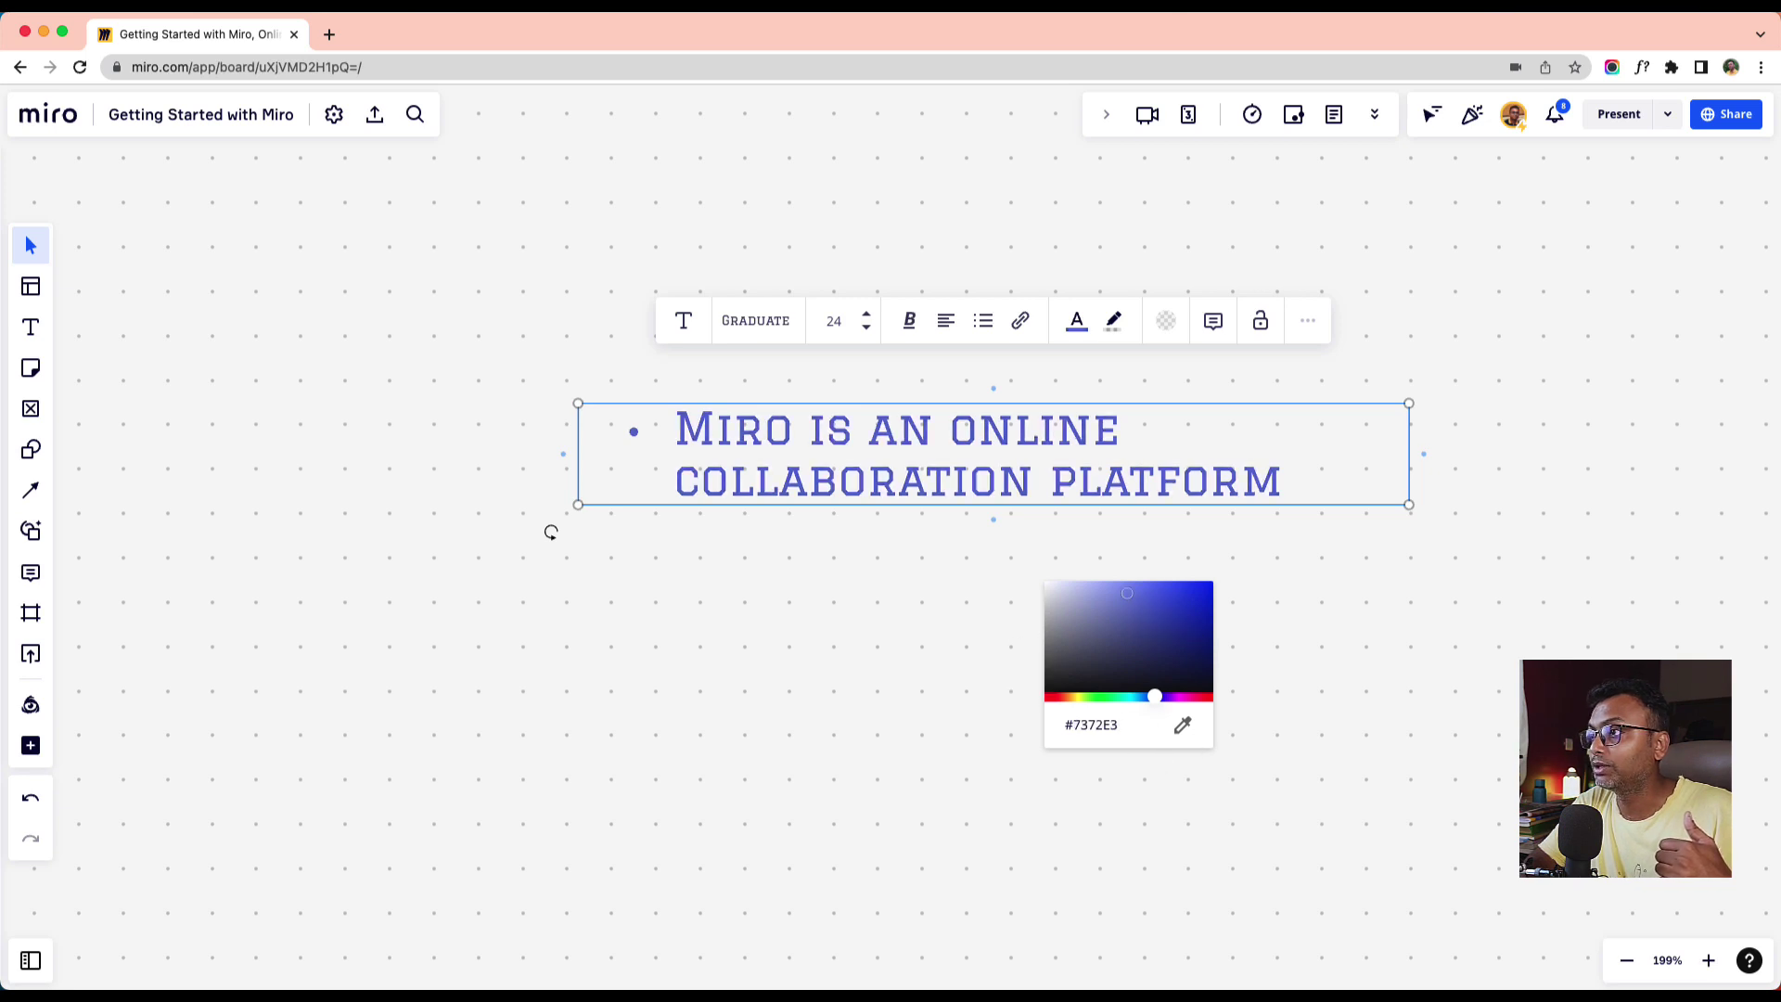
{"action": "left_click", "coordinate": [1004, 629]}
{"action": "left_click", "coordinate": [1060, 436]}
{"action": "left_click", "coordinate": [1078, 325]}
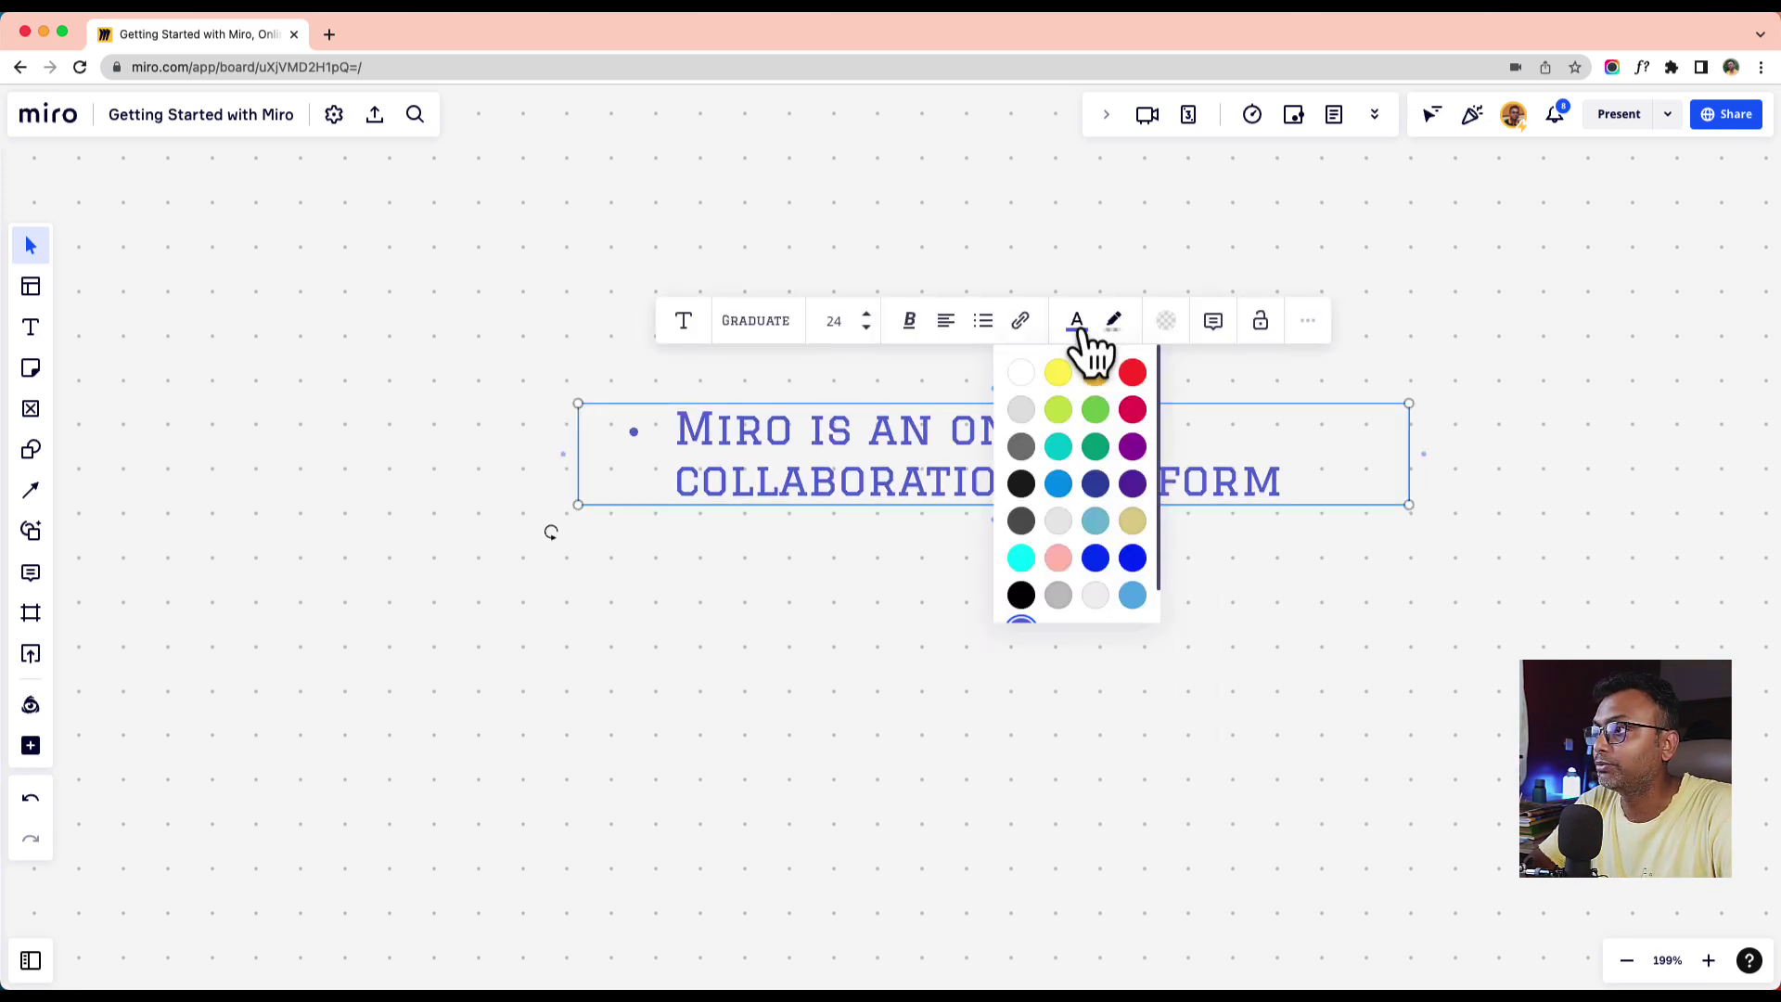
{"action": "left_click", "coordinate": [935, 627]}
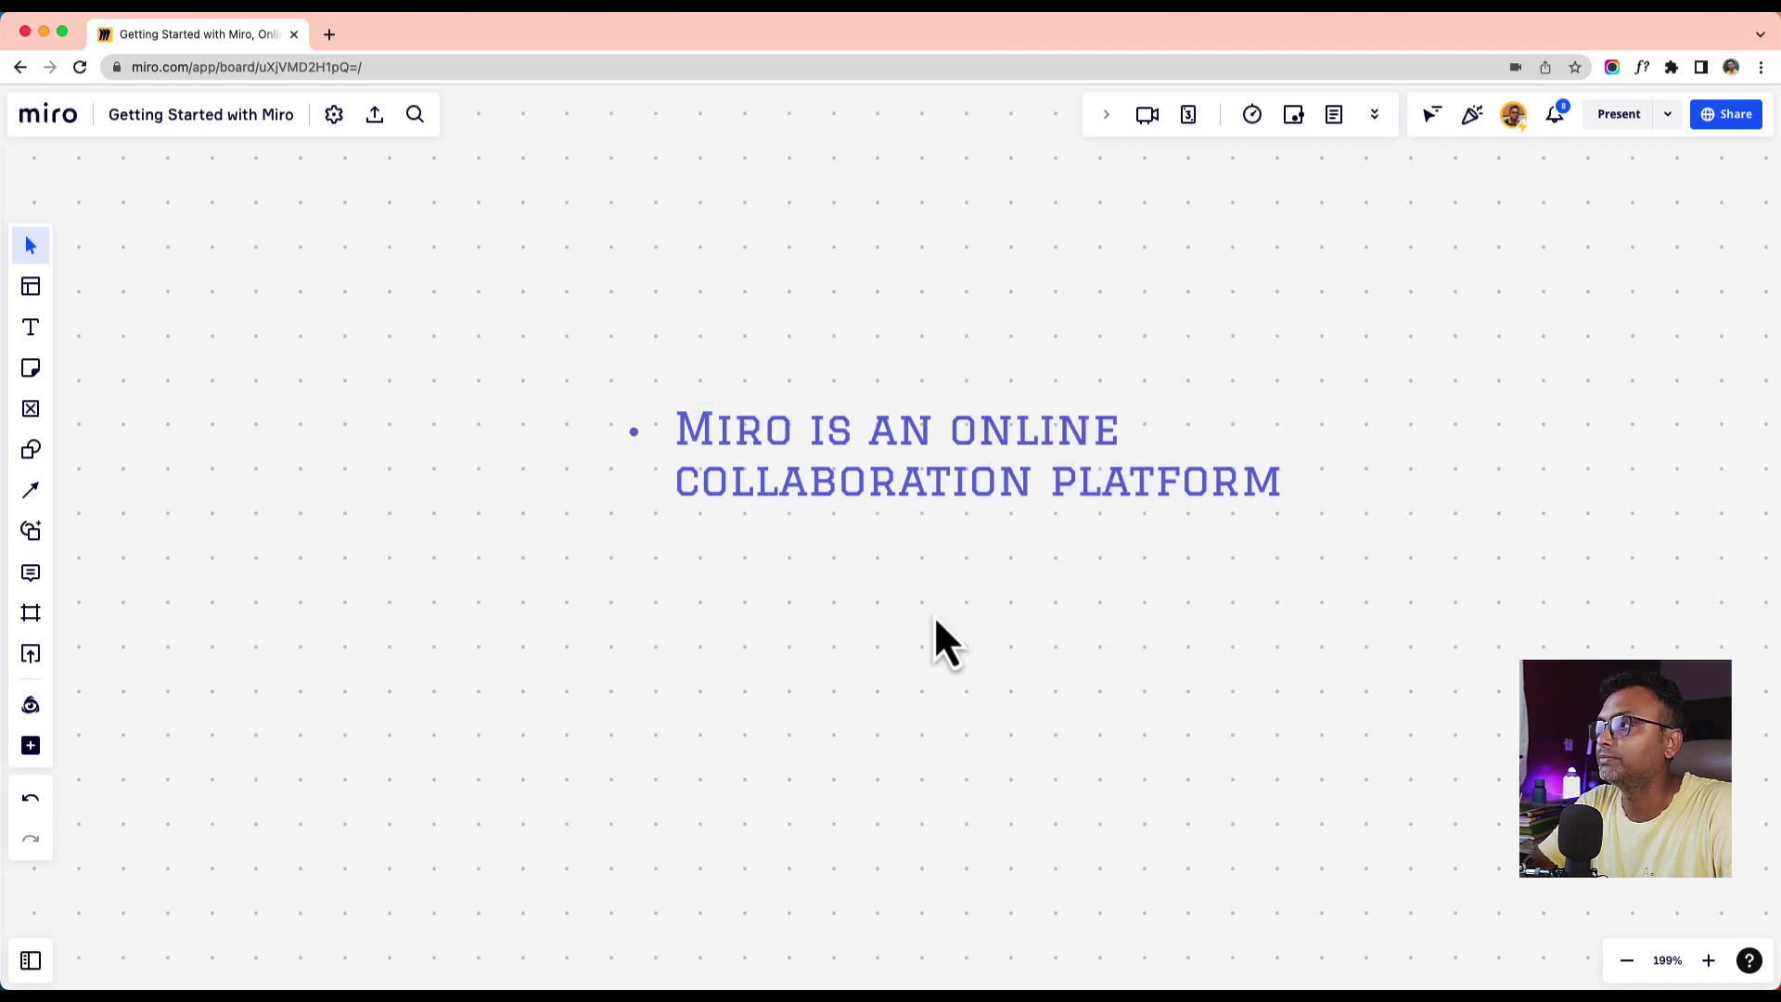
- Highlight the bulleted text in yellow
{"action": "left_click", "coordinate": [1080, 447]}
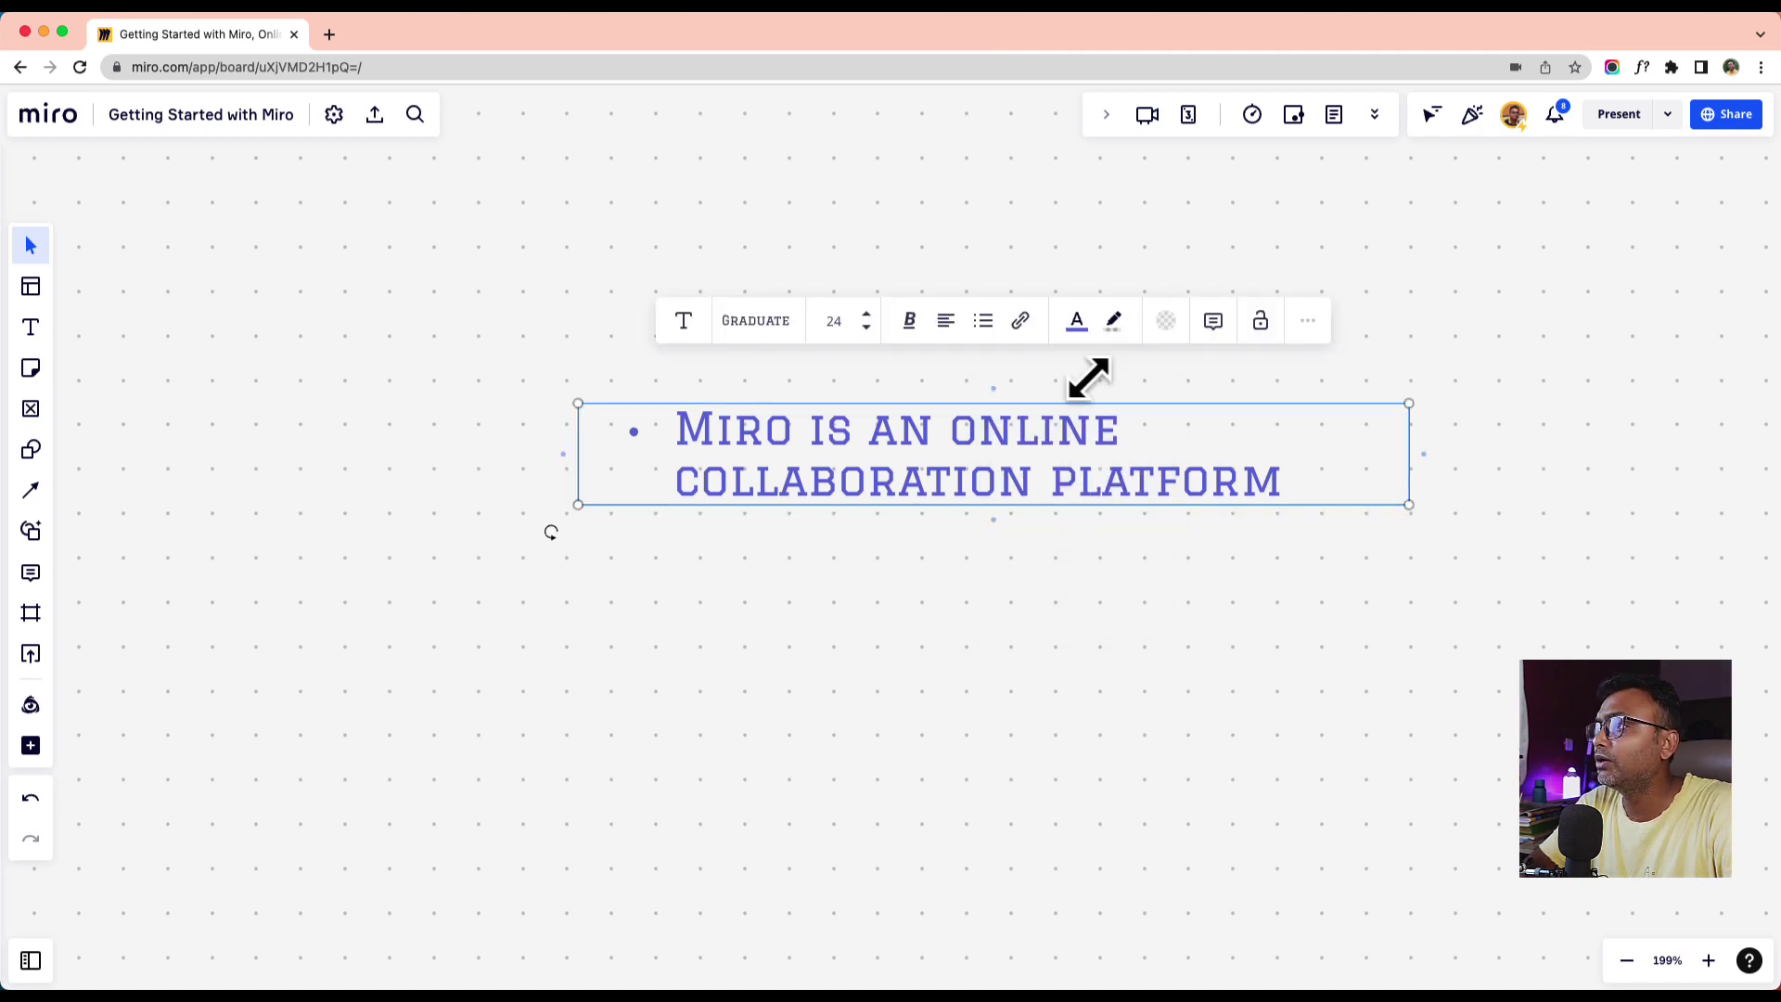
{"action": "left_click", "coordinate": [1117, 325]}
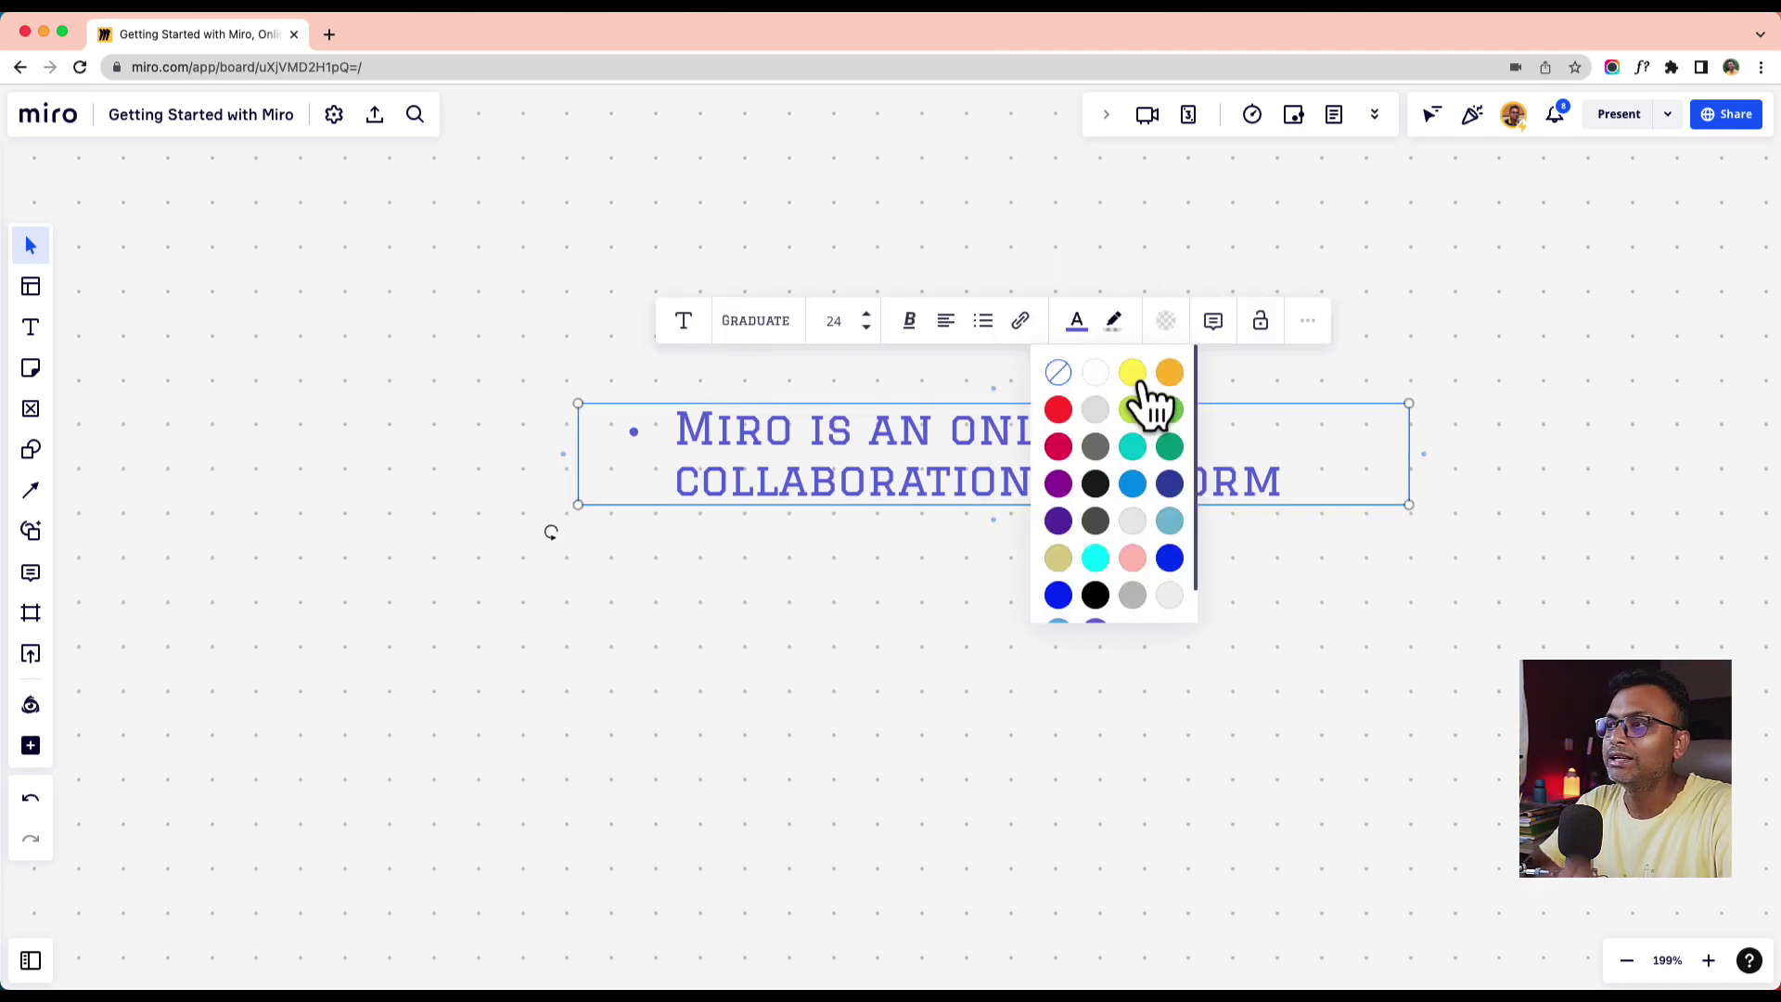
{"action": "left_click", "coordinate": [1134, 378]}
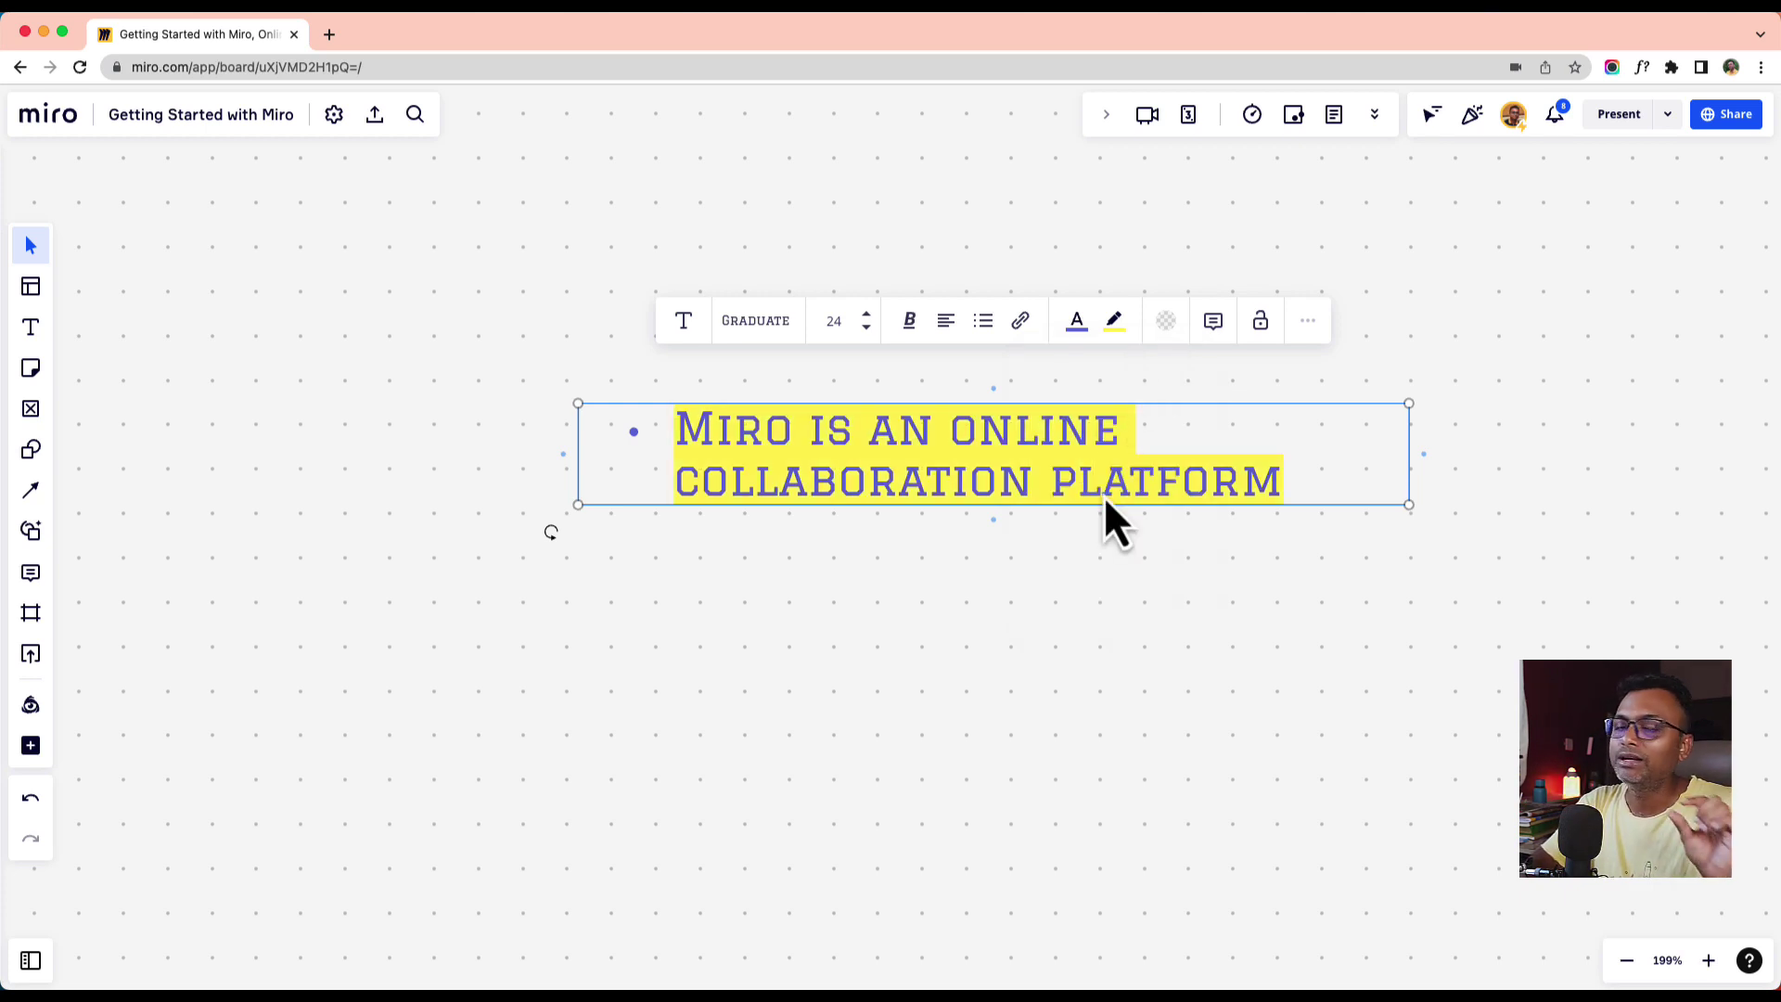
- Fill the text box's background with teal and set its opacity to 30%
{"action": "left_click", "coordinate": [1167, 325]}
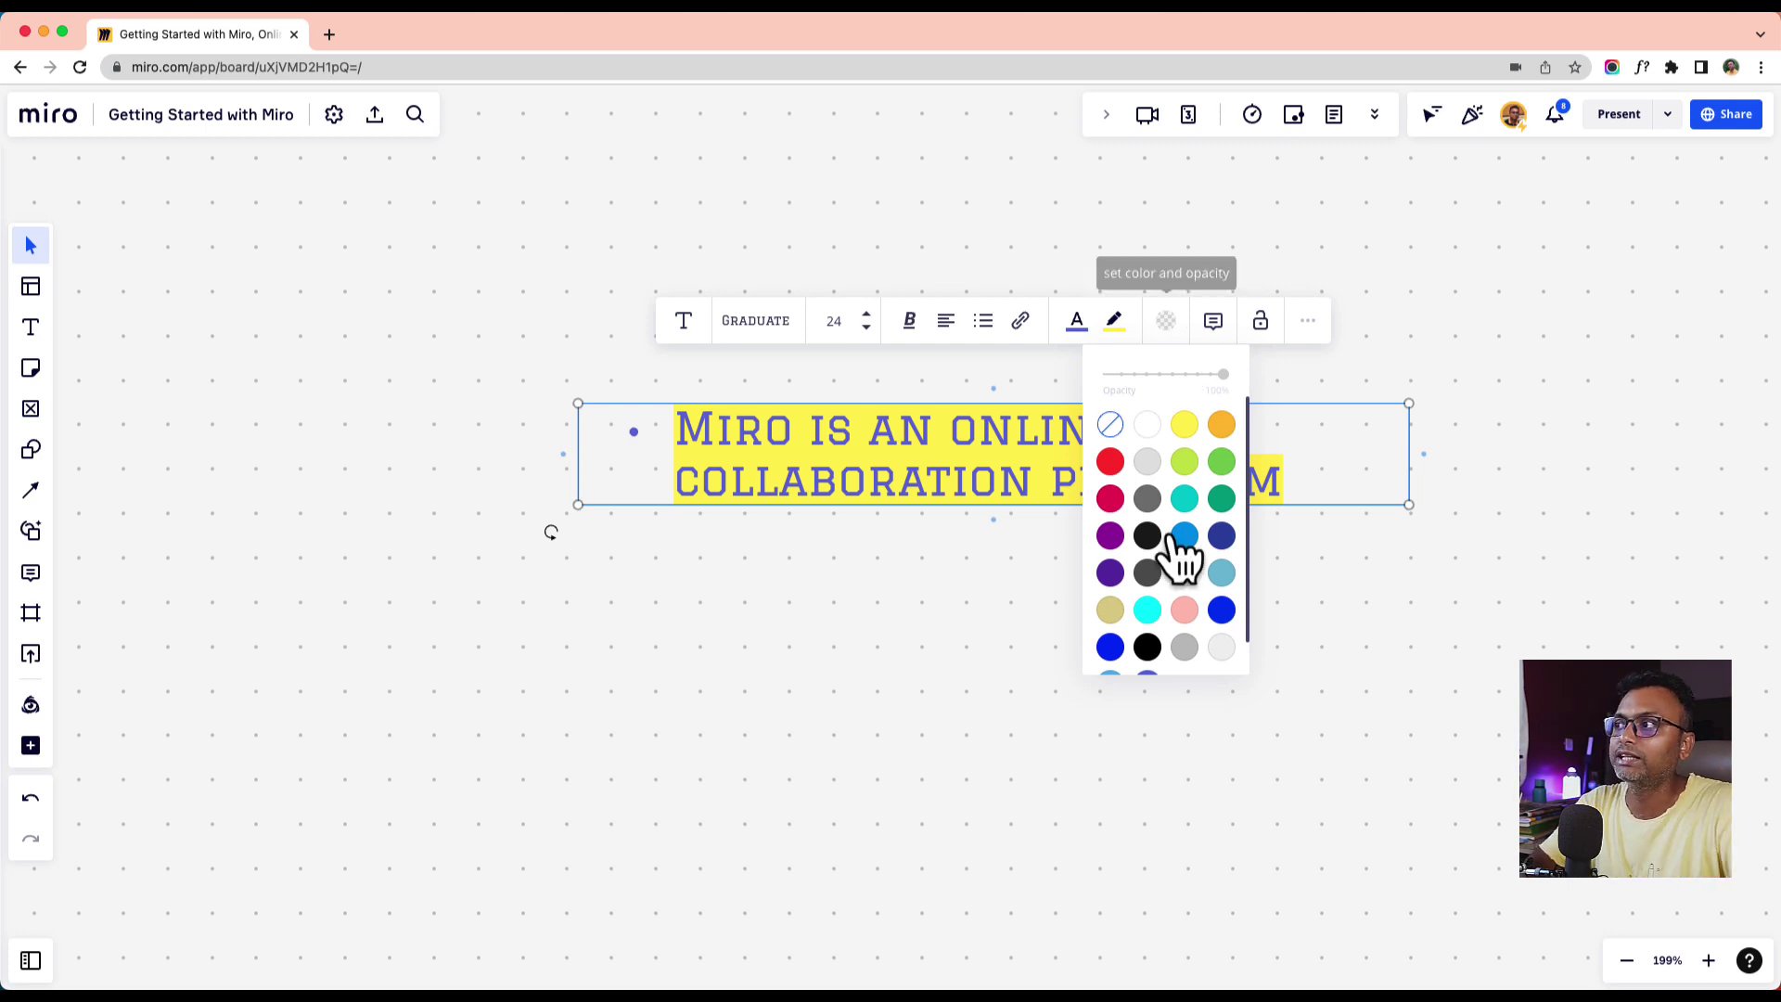
{"action": "left_click", "coordinate": [1187, 499]}
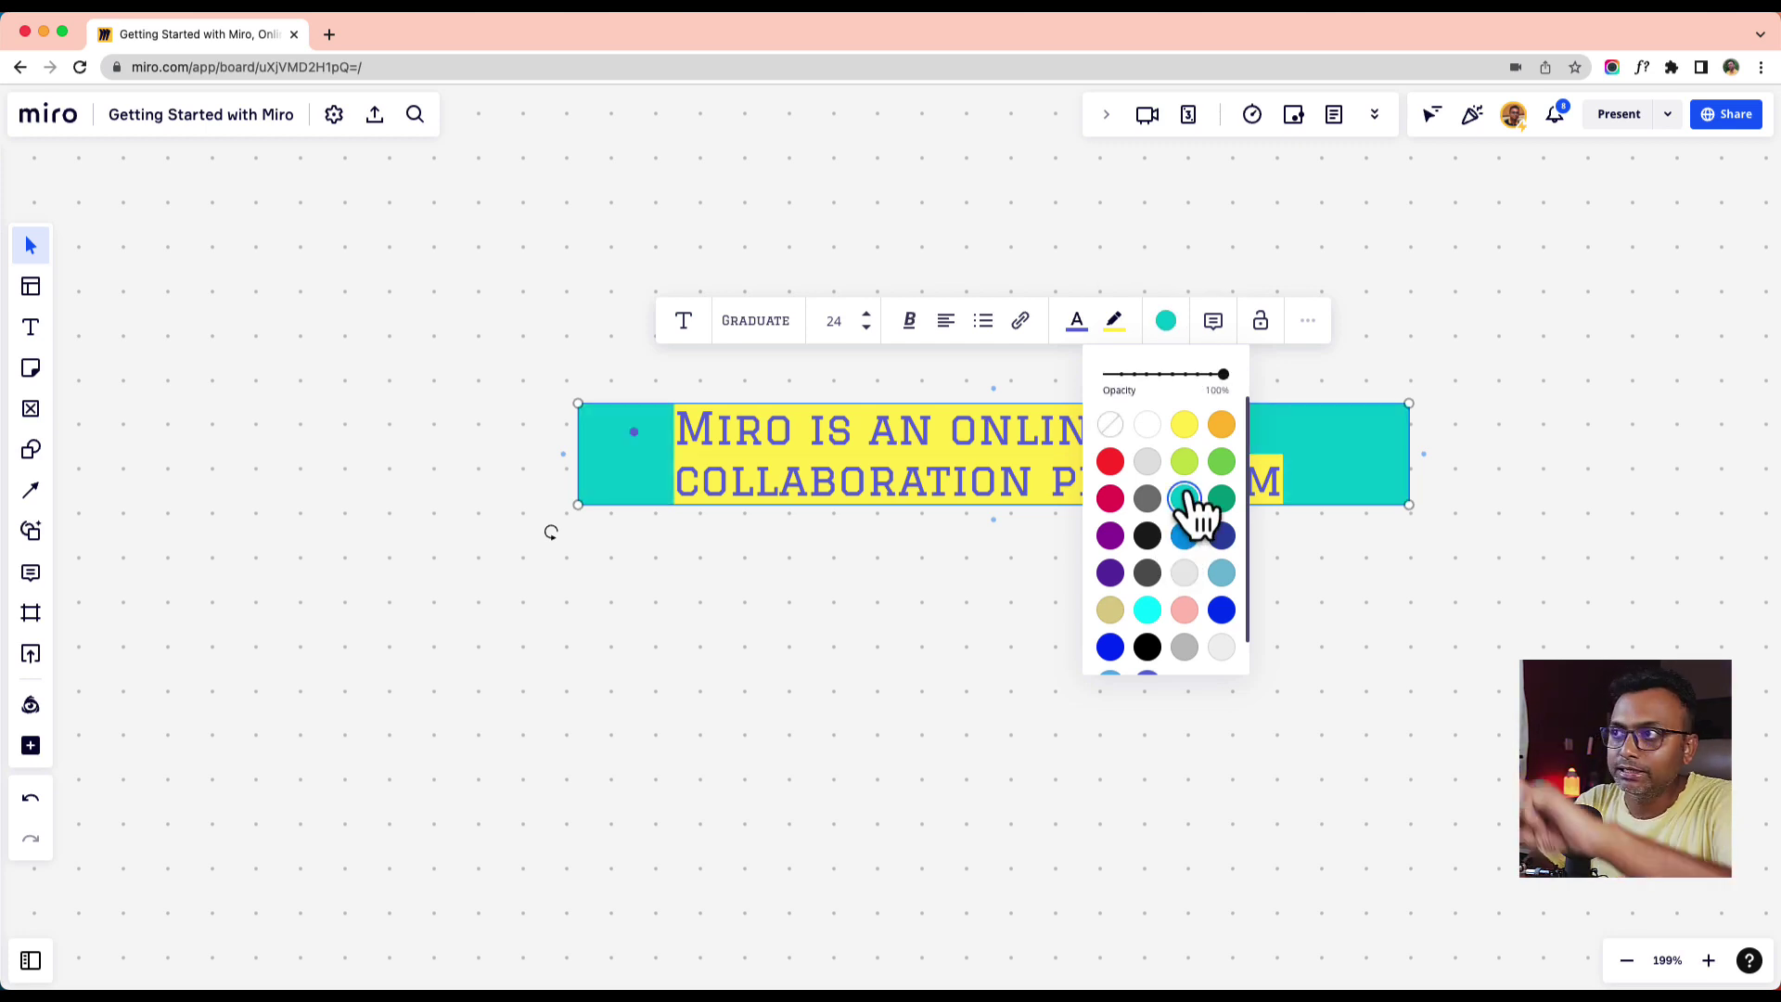
{"action": "left_click_drag", "start_coordinate": [1220, 374], "coordinate": [1135, 376]}
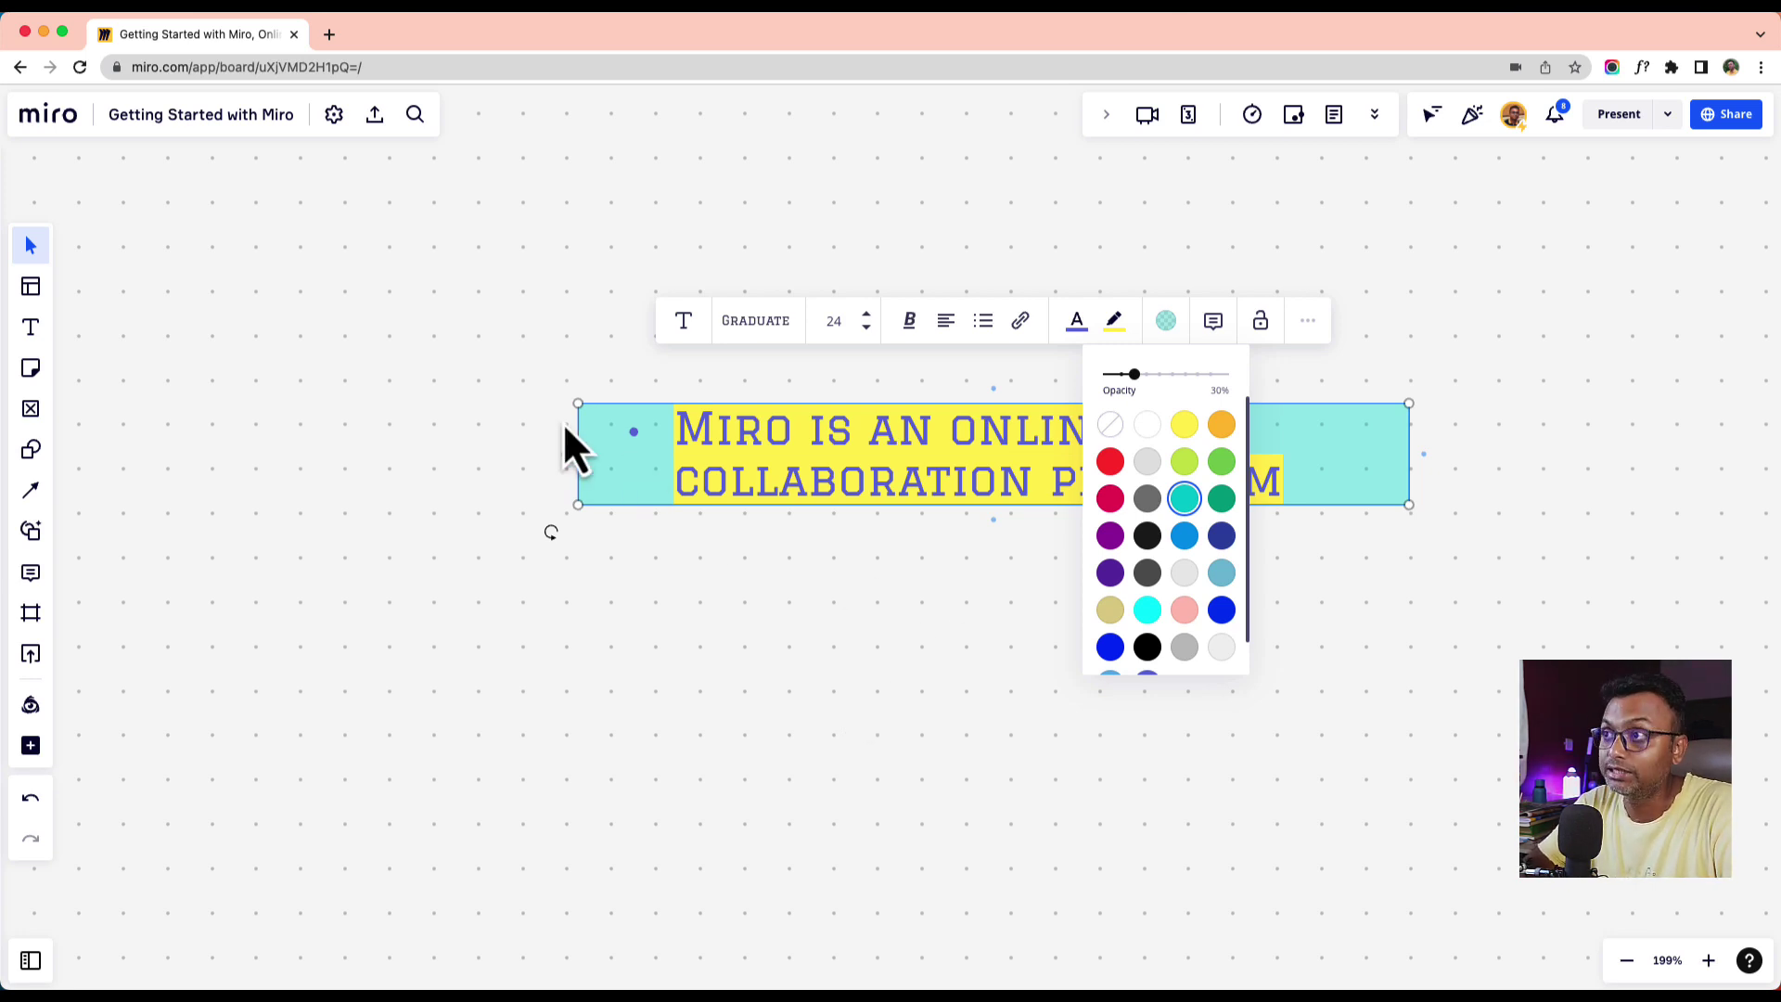
- Scale the text box down to font size 22 and remove its background fill
{"action": "left_click_drag", "start_coordinate": [574, 404], "coordinate": [639, 419]}
{"action": "left_click", "coordinate": [1197, 330]}
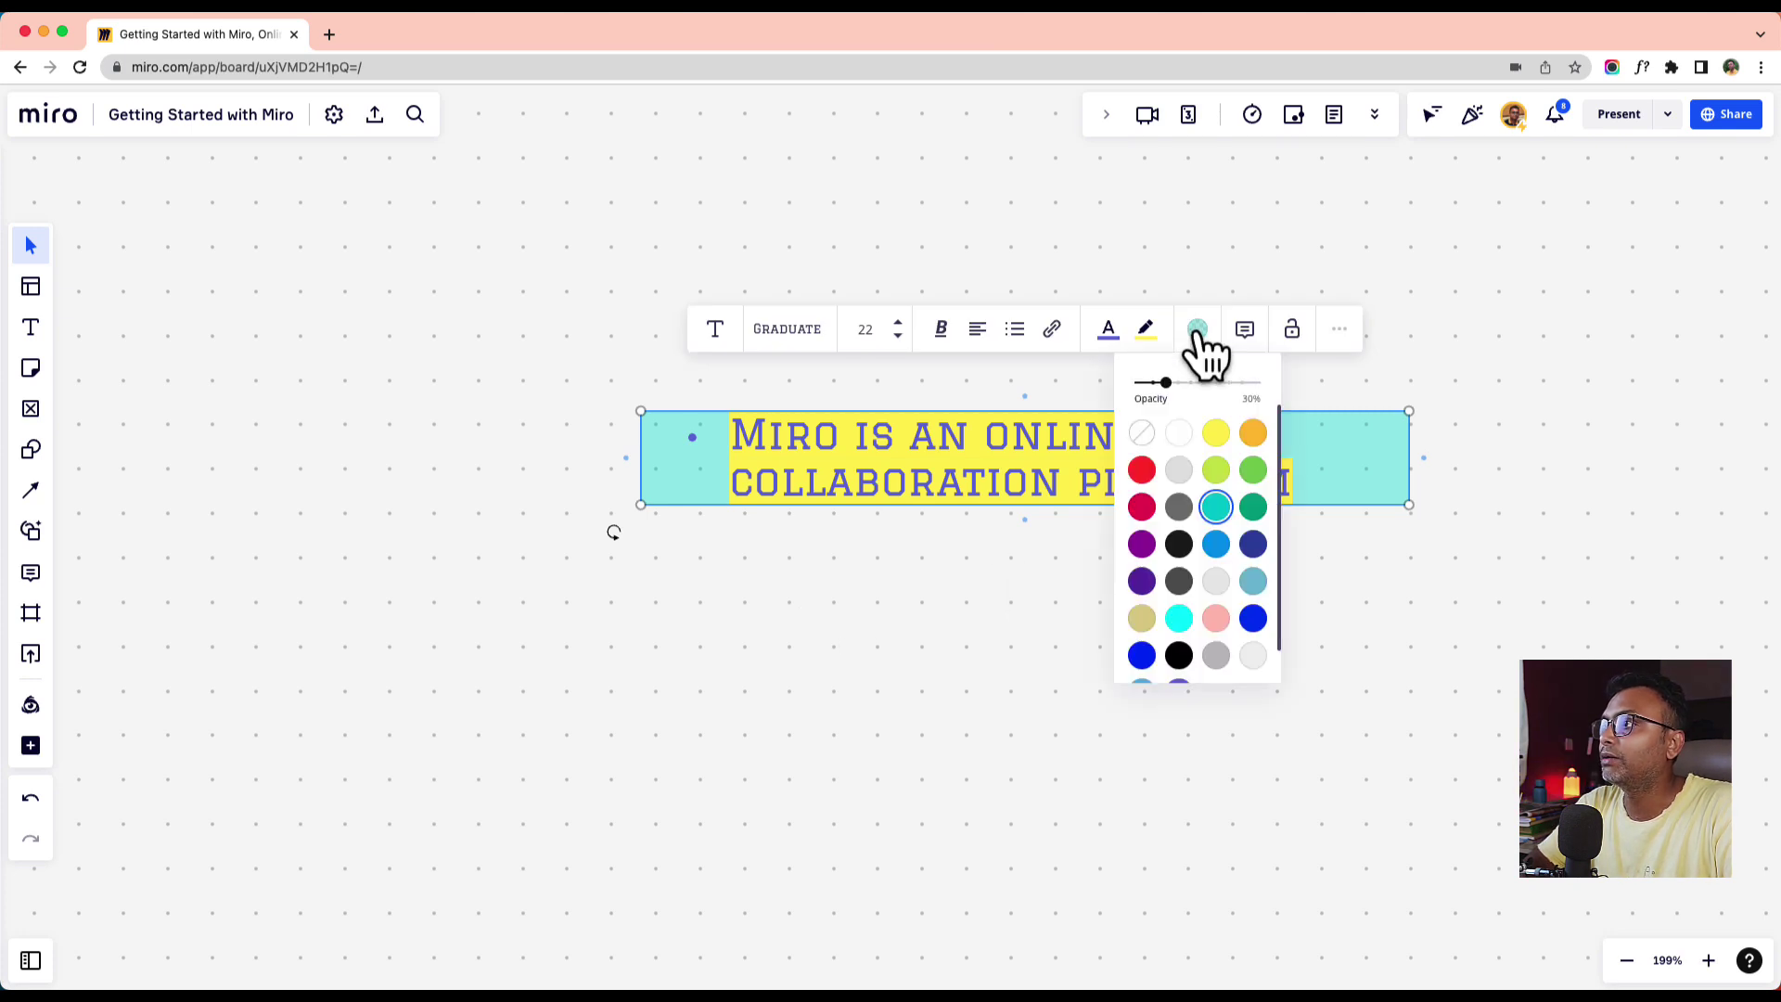
{"action": "left_click", "coordinate": [1143, 433]}
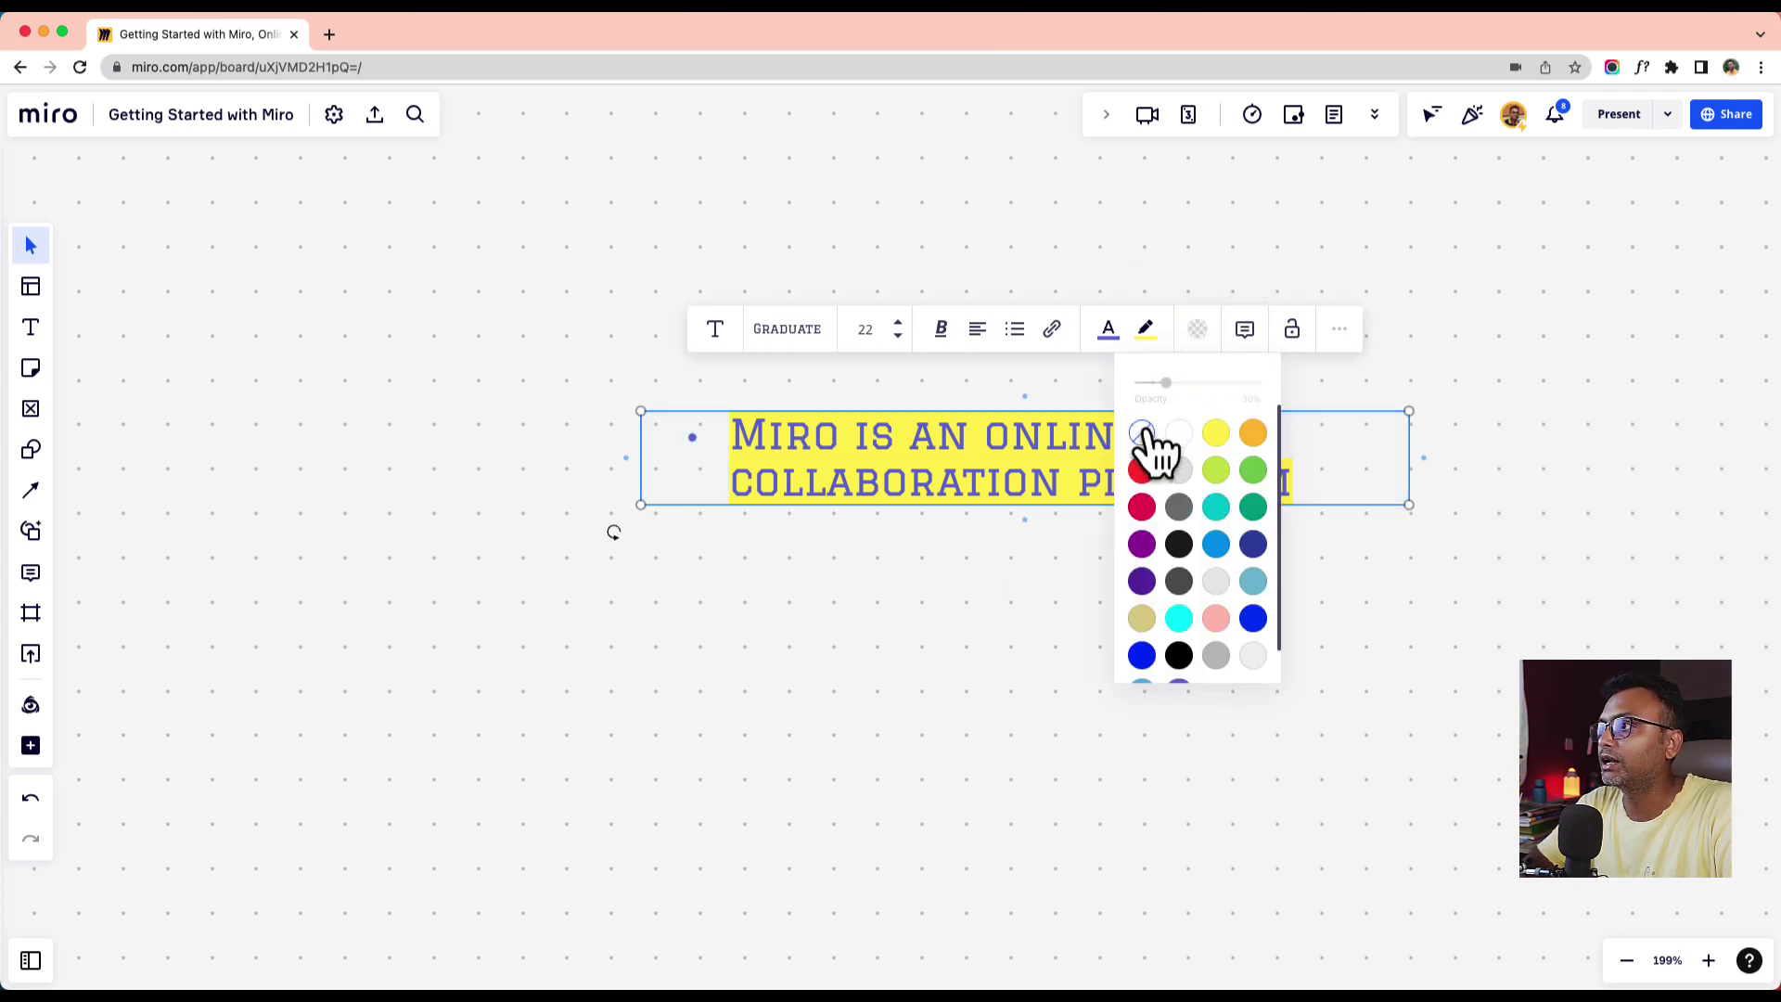
- Post a comment on the text box that mentions the board member and reads "comment" followed by a grinning emoji
{"action": "left_click", "coordinate": [1249, 336]}
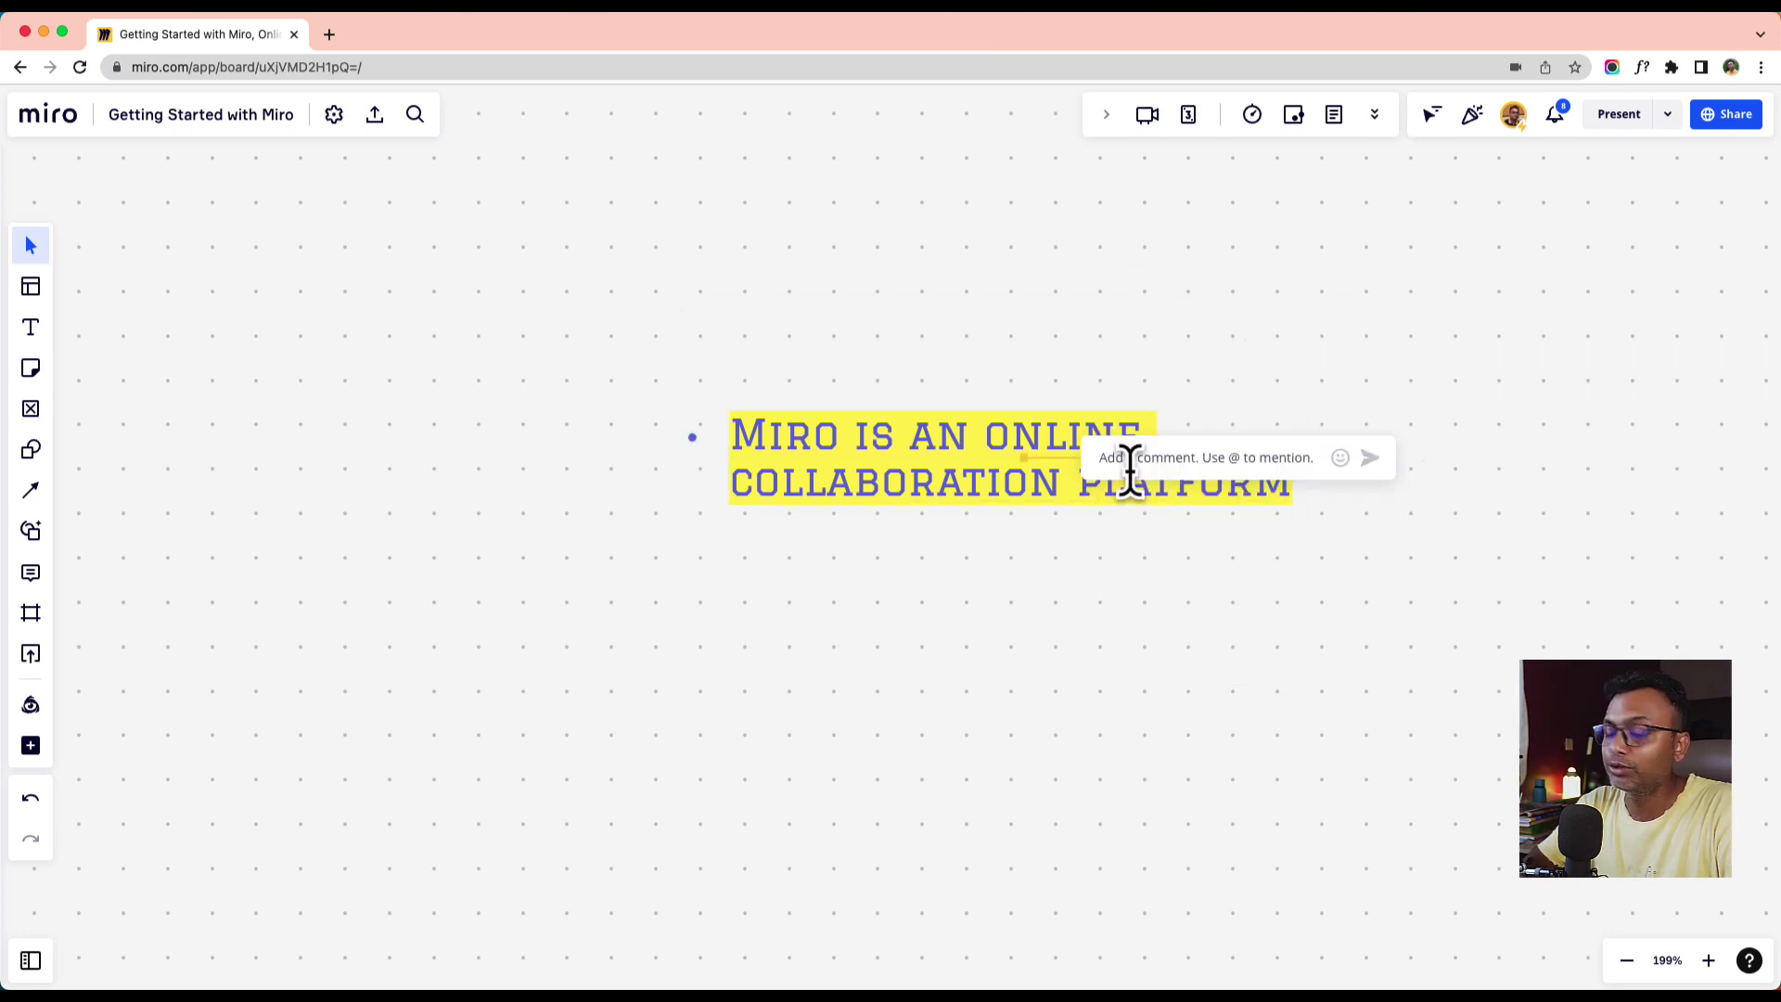
{"action": "type", "text": "@"}
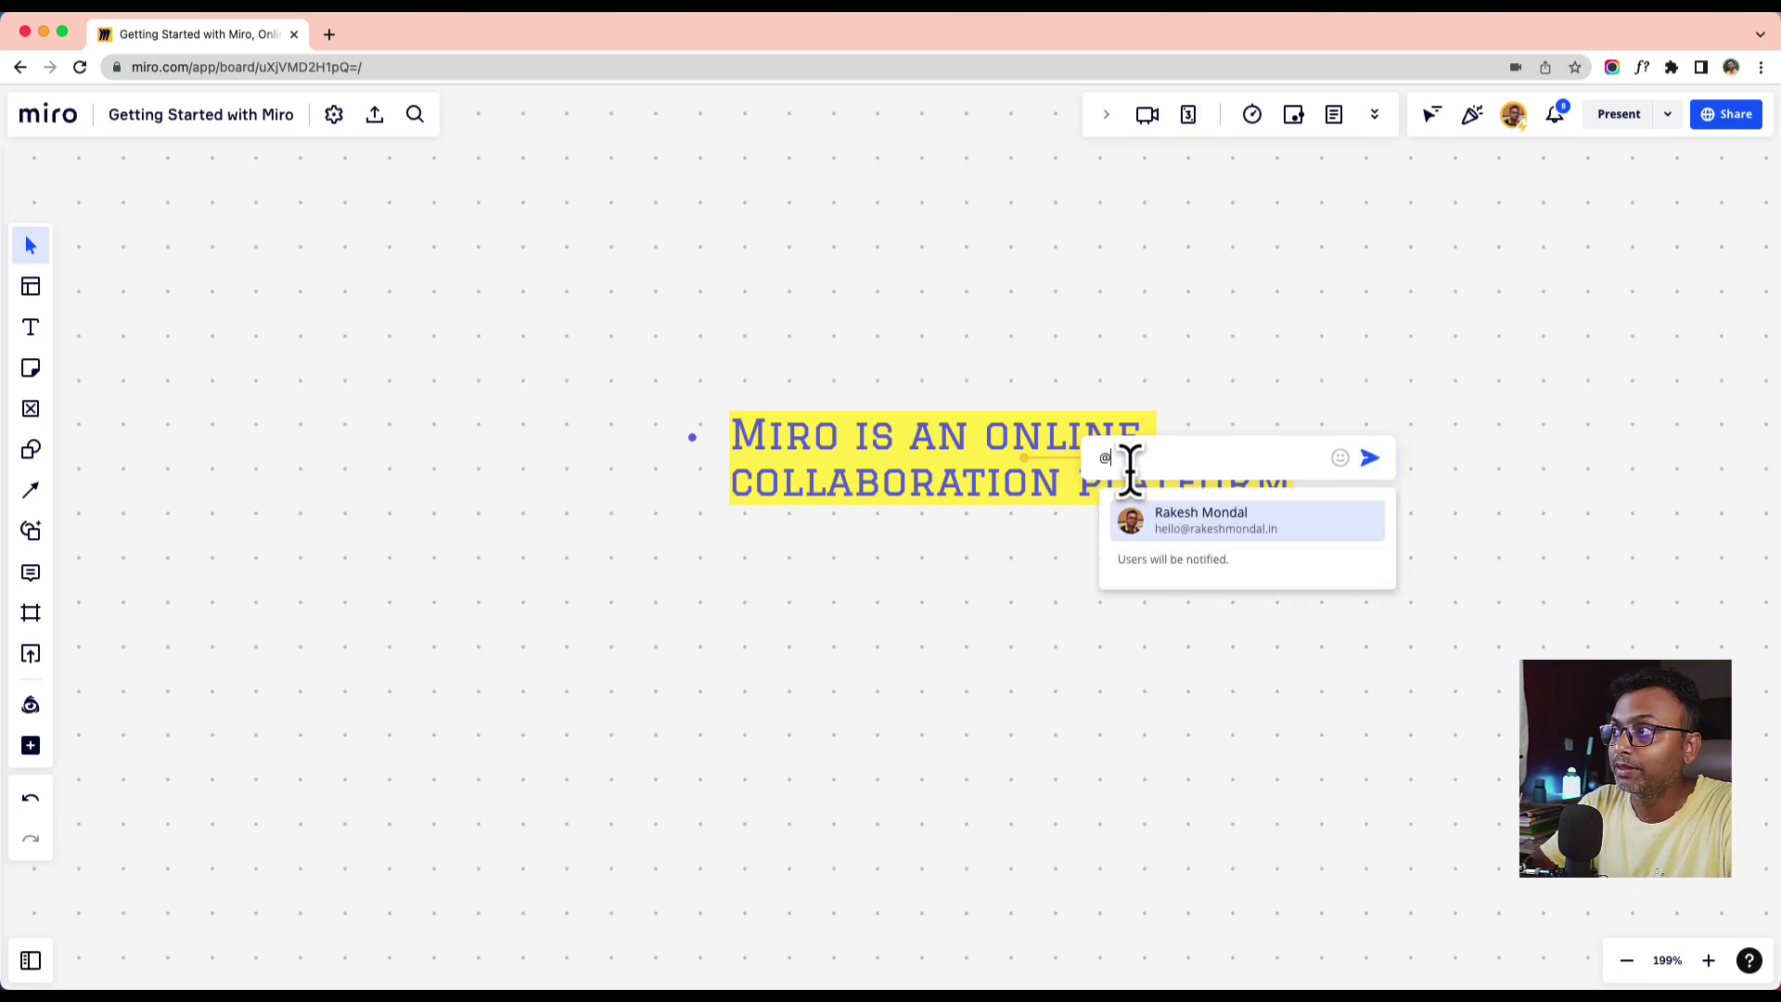
{"action": "left_click", "coordinate": [1197, 522]}
{"action": "type", "text": "comment"}
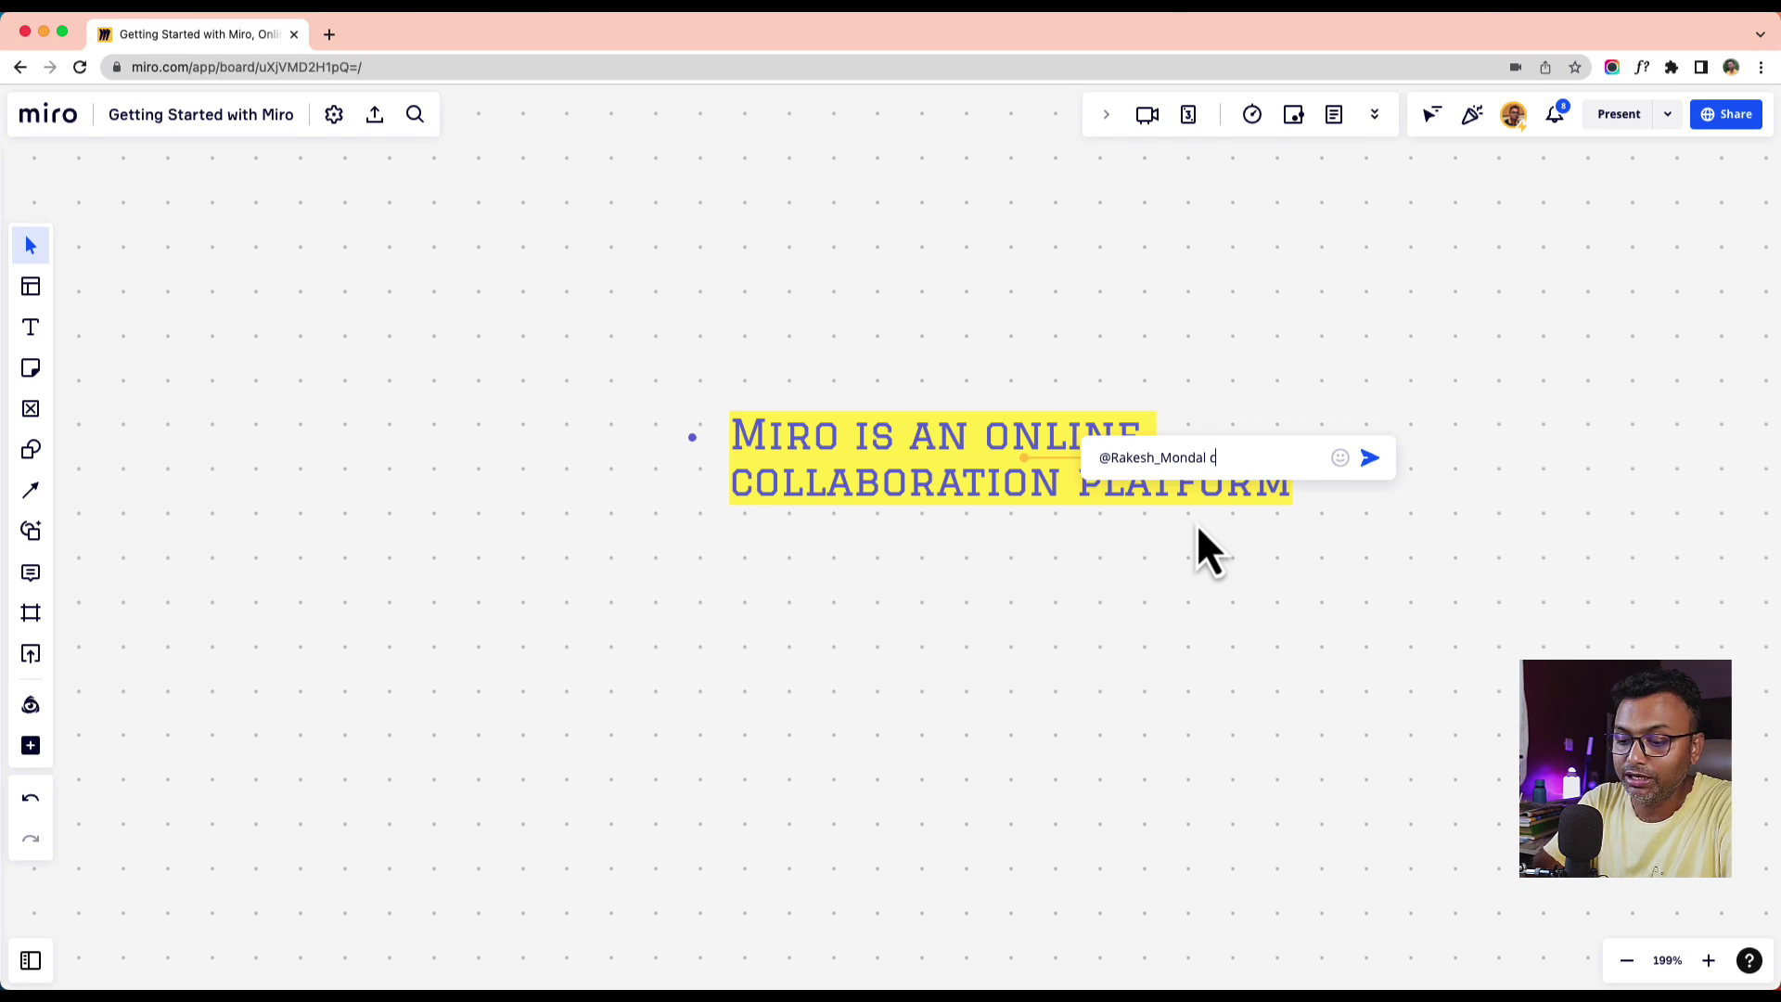
{"action": "left_click", "coordinate": [1340, 458]}
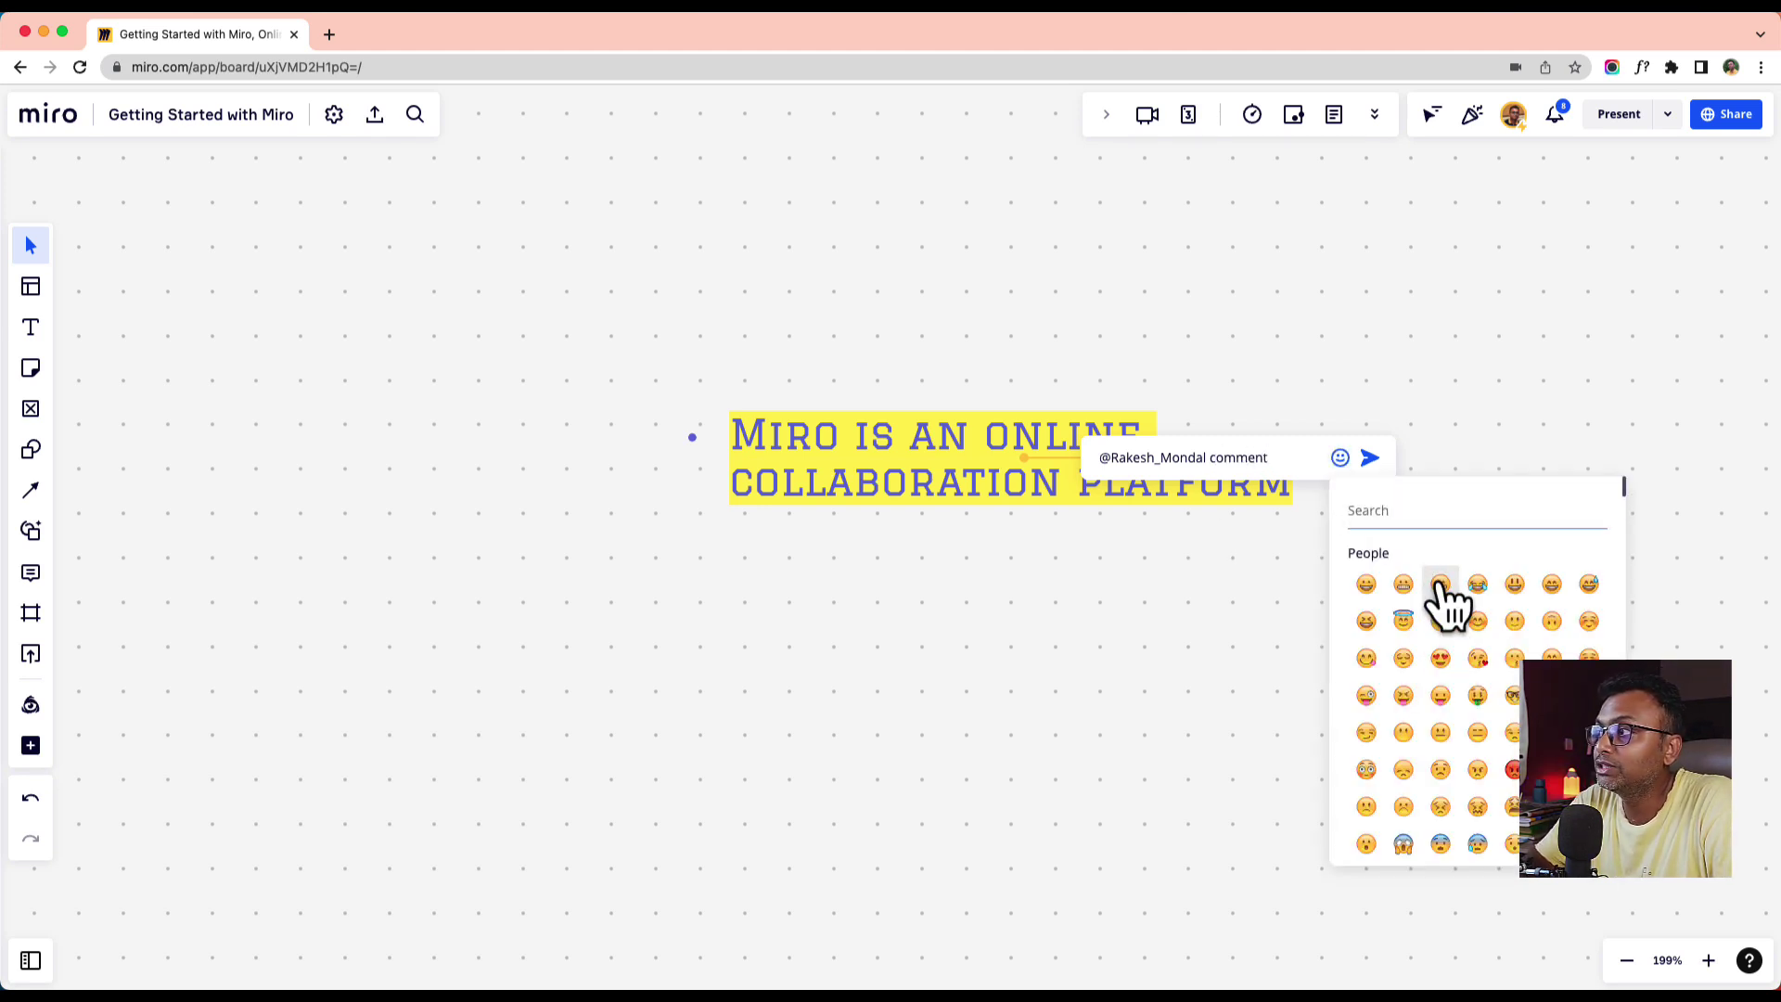
{"action": "left_click", "coordinate": [1440, 621]}
{"action": "left_click", "coordinate": [1371, 459]}
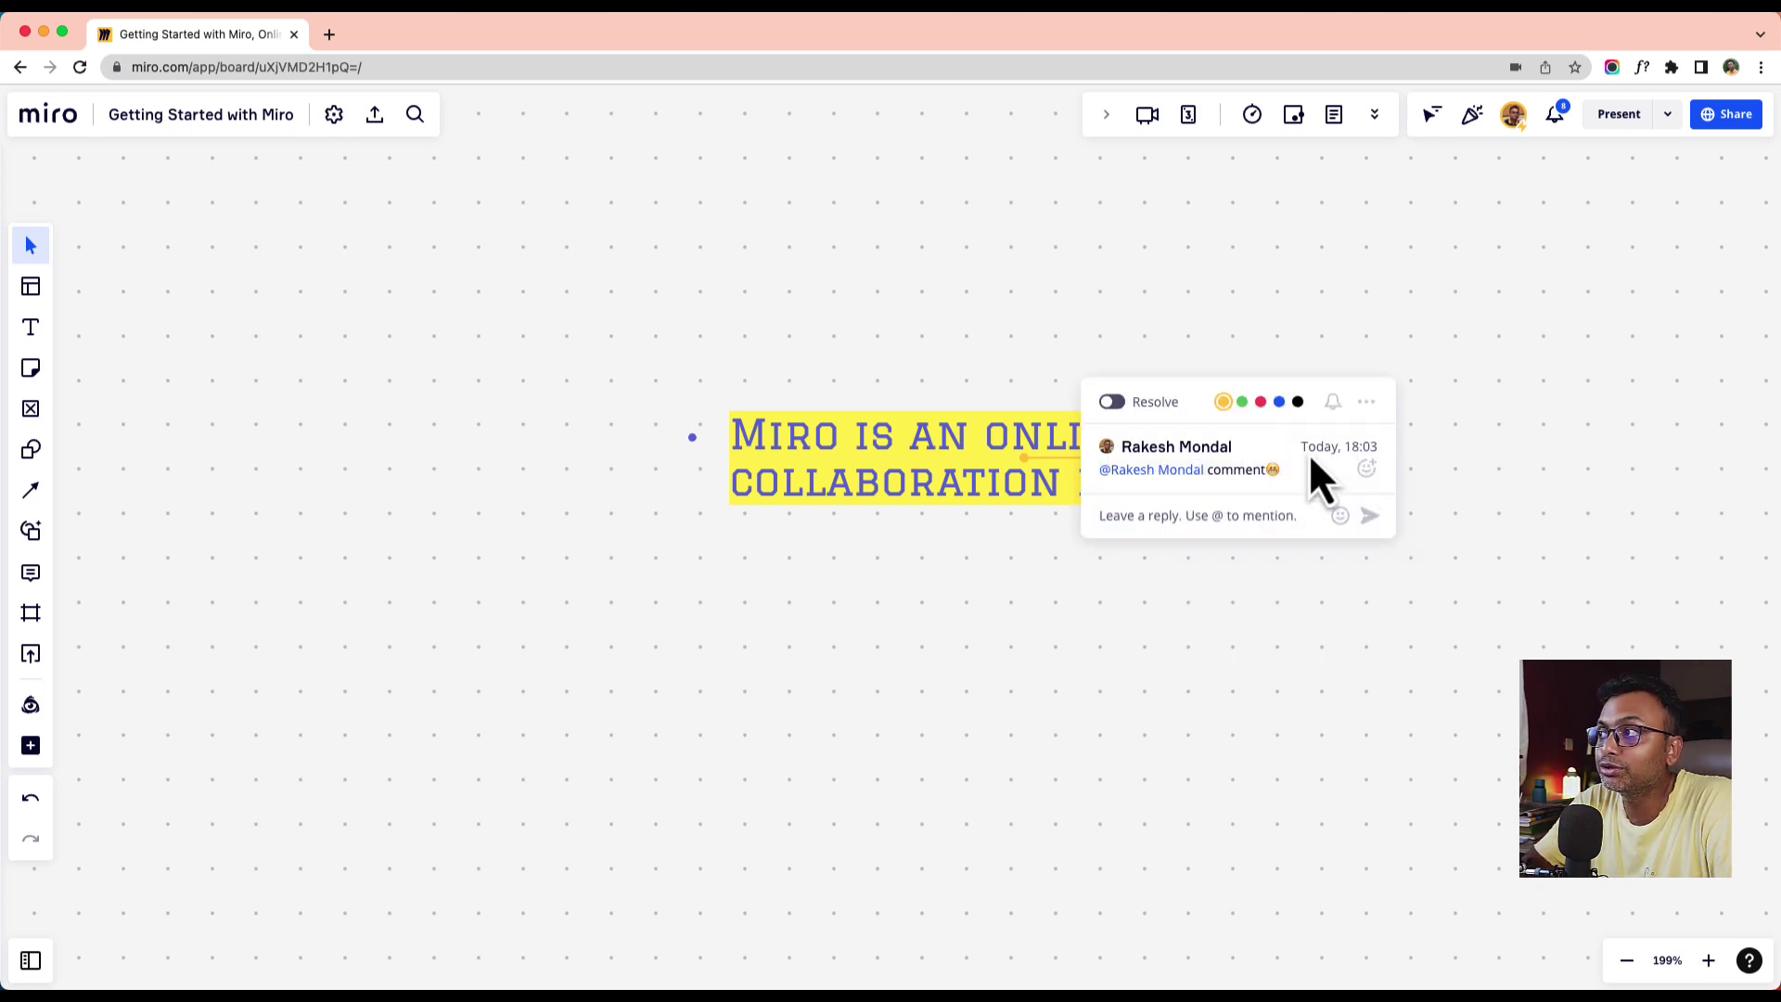
- View the emoji reactions for the comment and the board settings containing the Follow all threads option
{"action": "left_click", "coordinate": [1367, 467]}
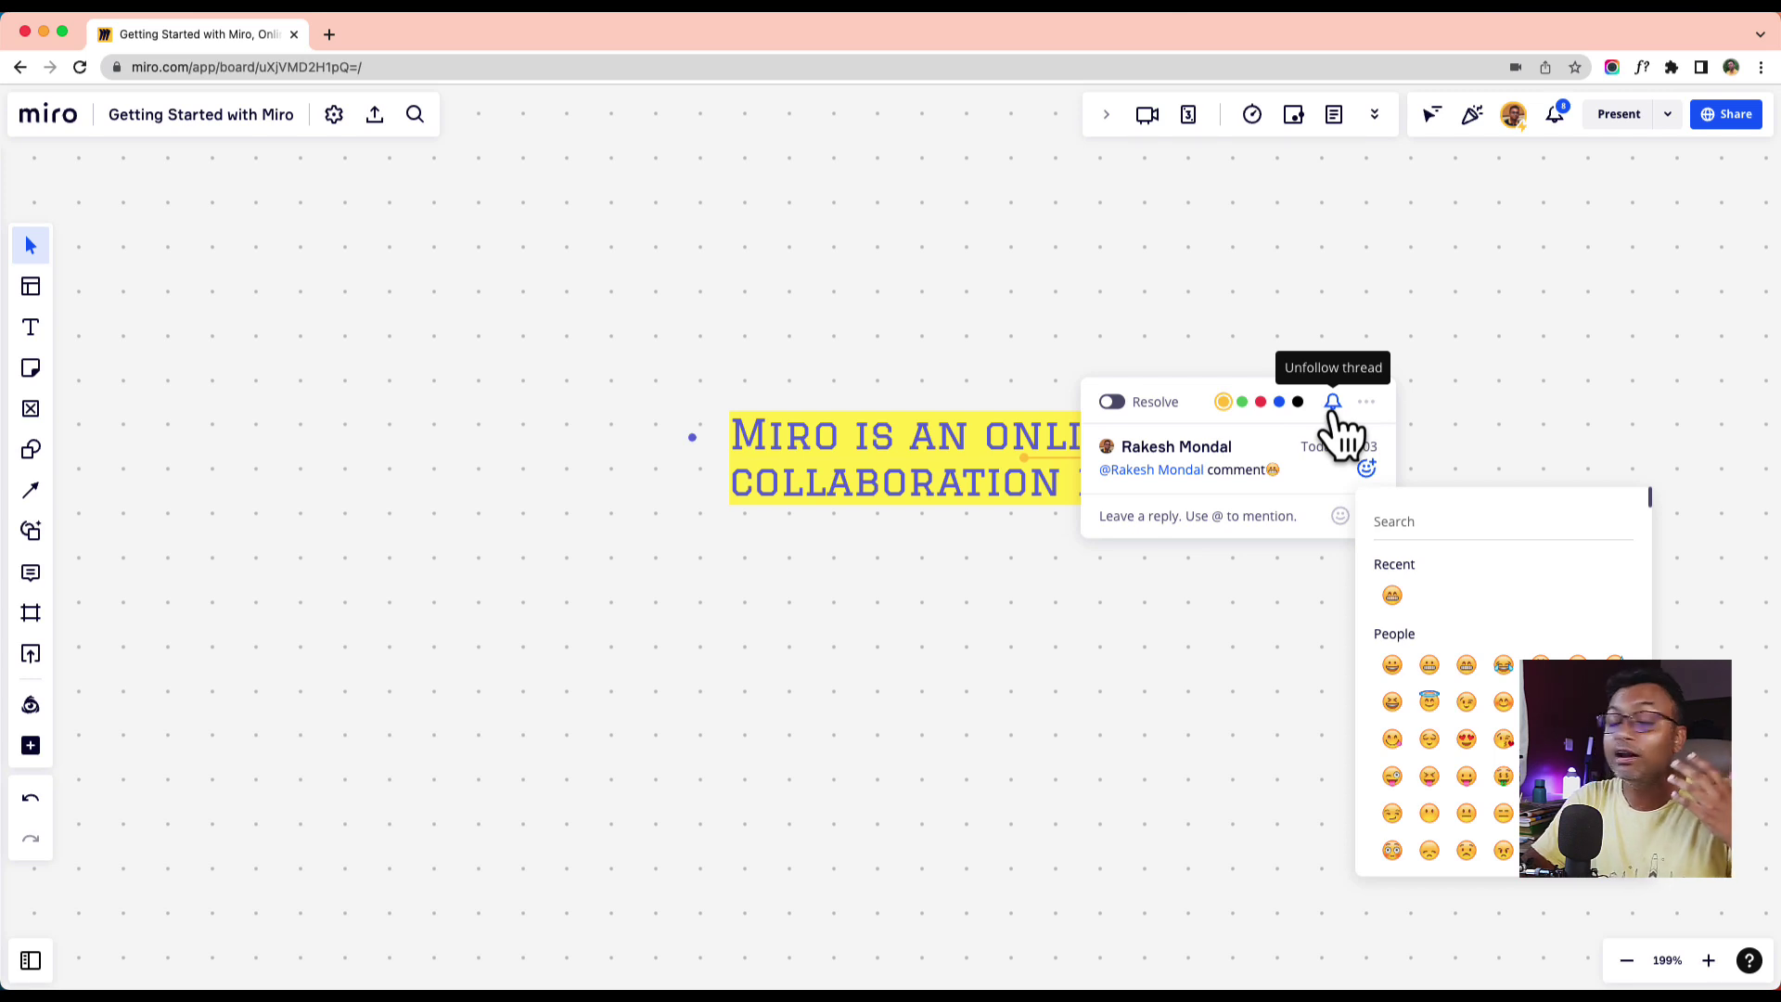
{"action": "left_click", "coordinate": [334, 114]}
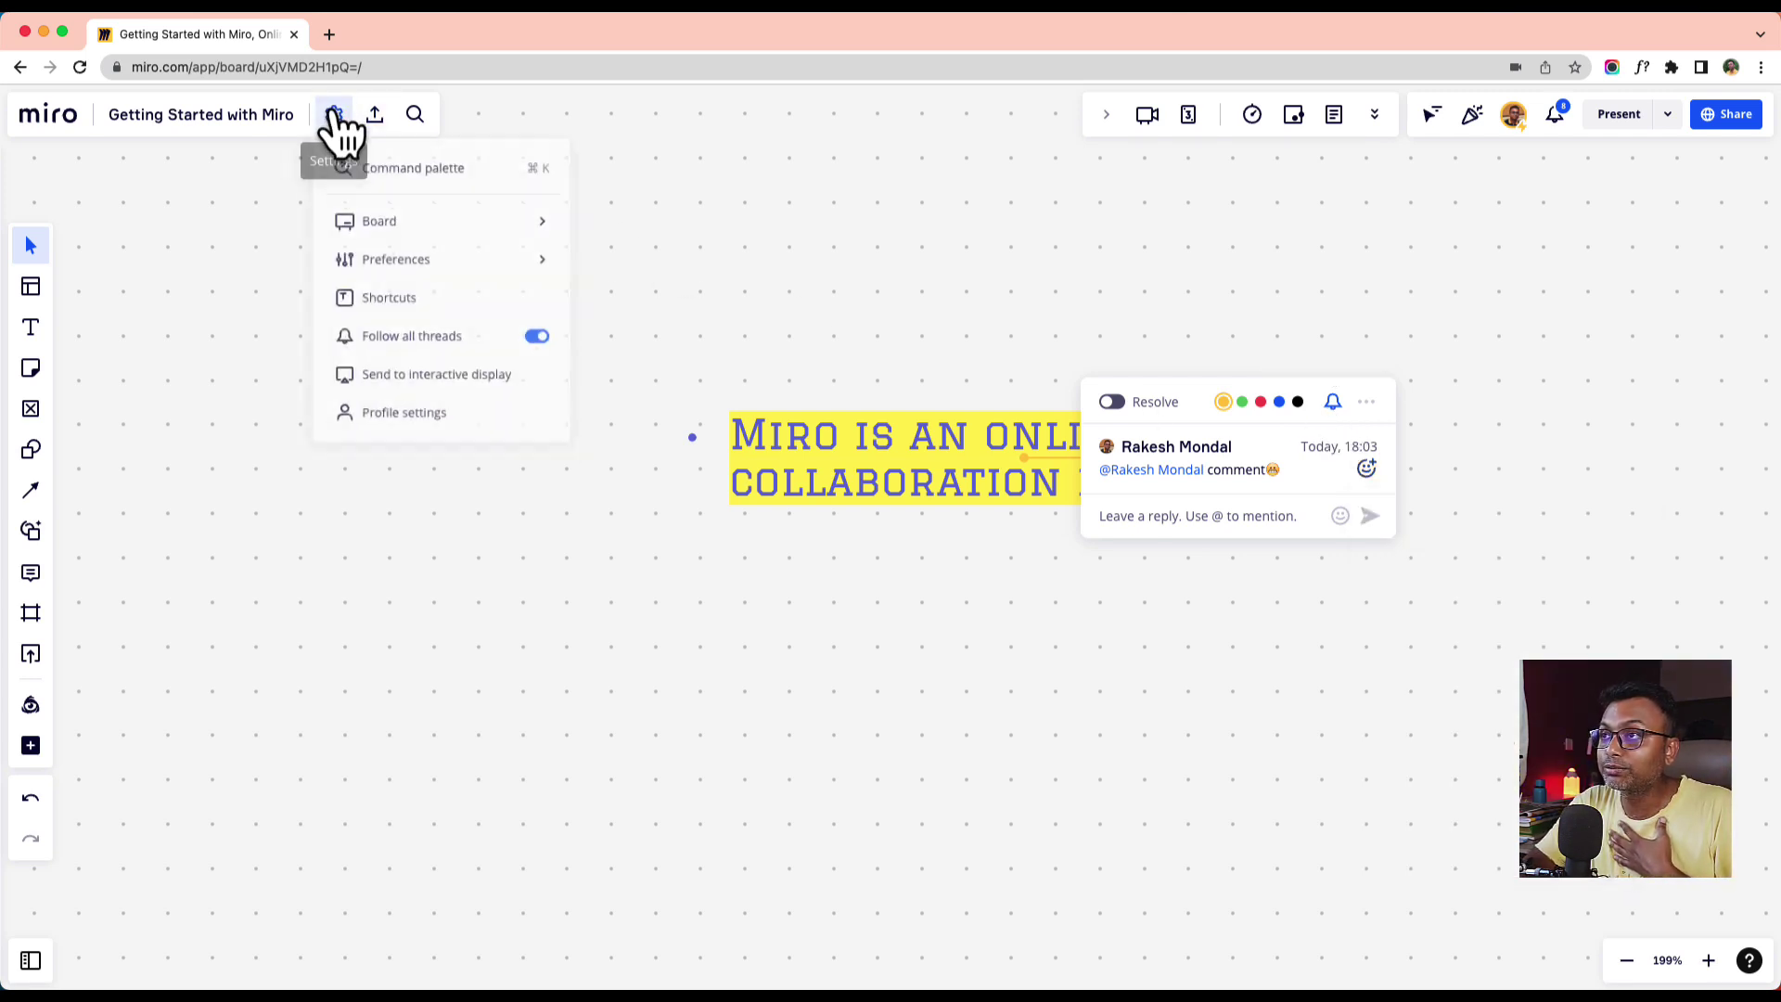
{"action": "left_click", "coordinate": [1354, 418]}
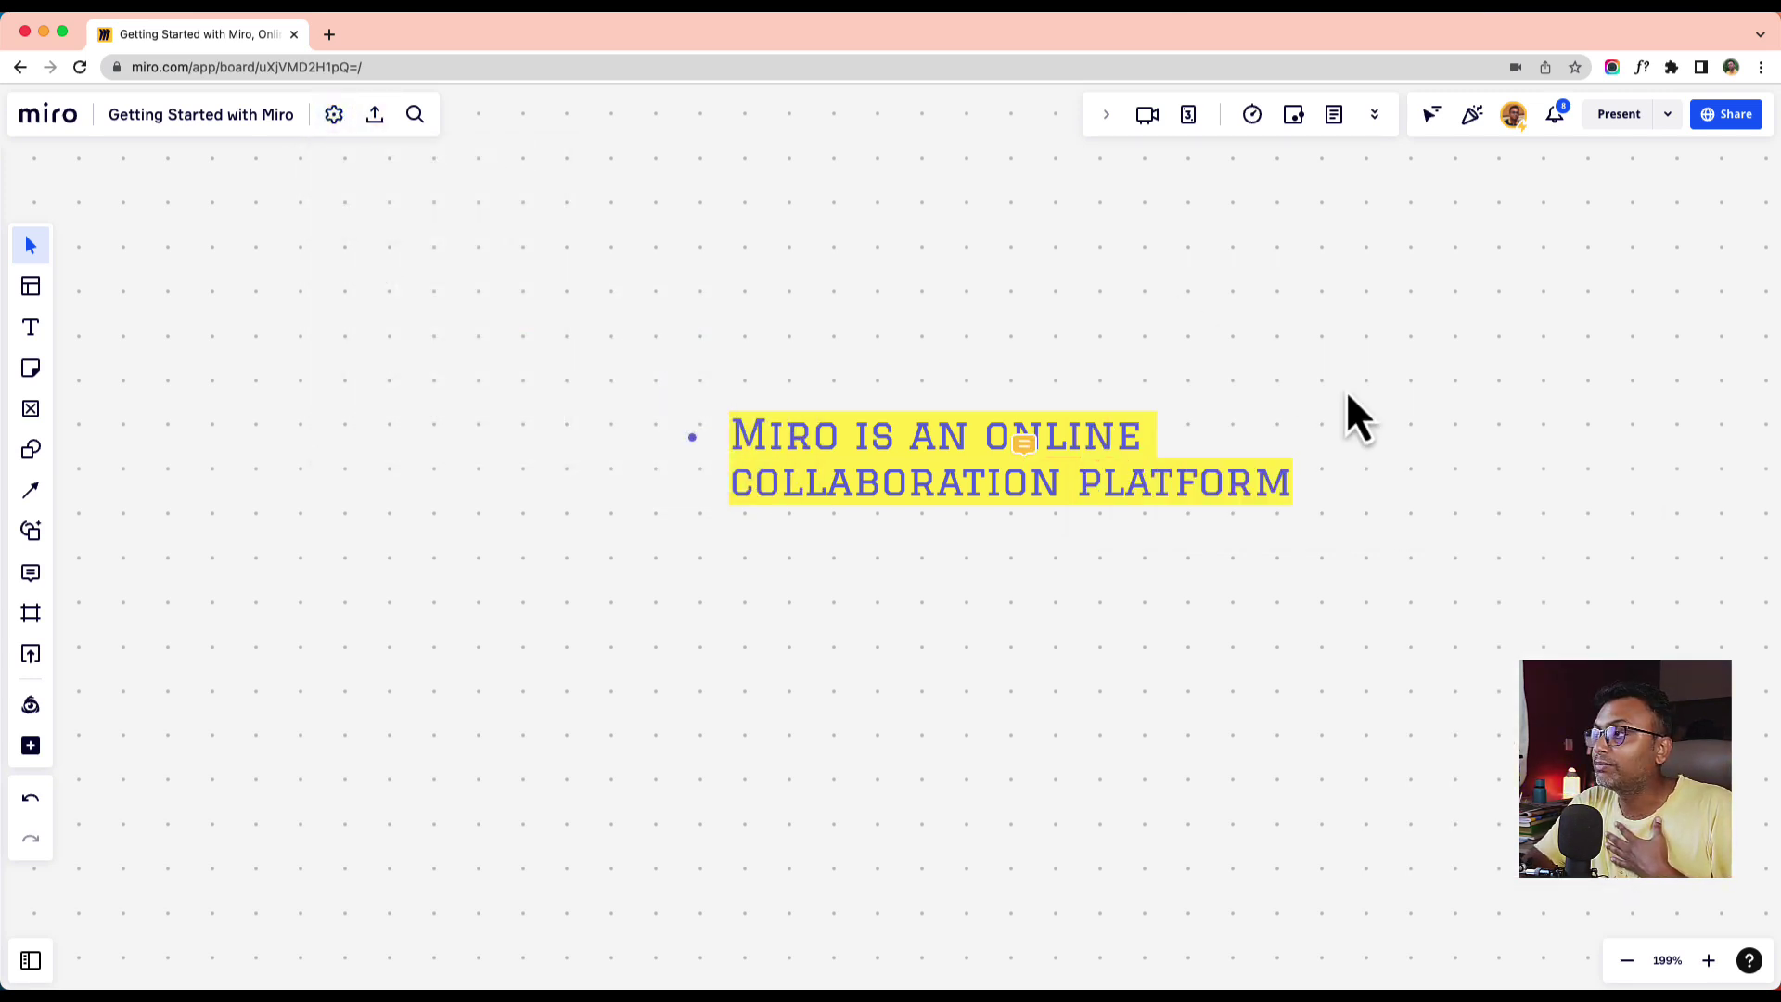
- Reopen the comment thread on the text, mark it as resolved, and close it
{"action": "left_click", "coordinate": [1024, 448]}
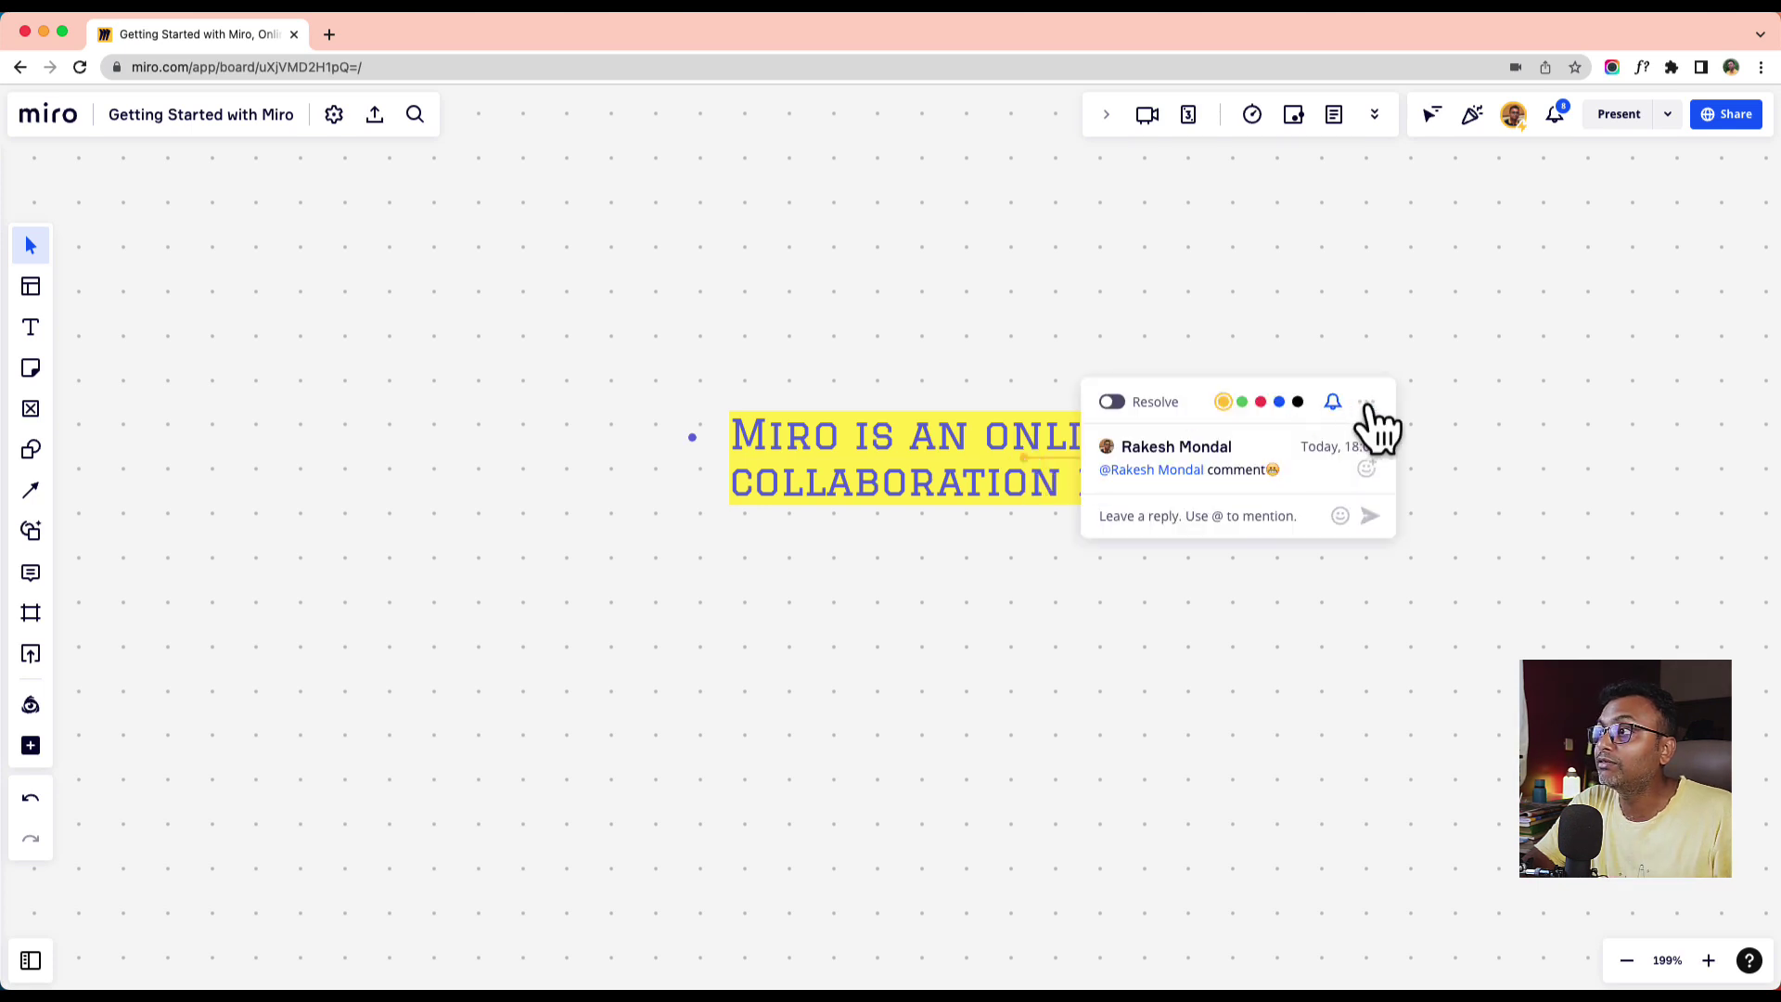
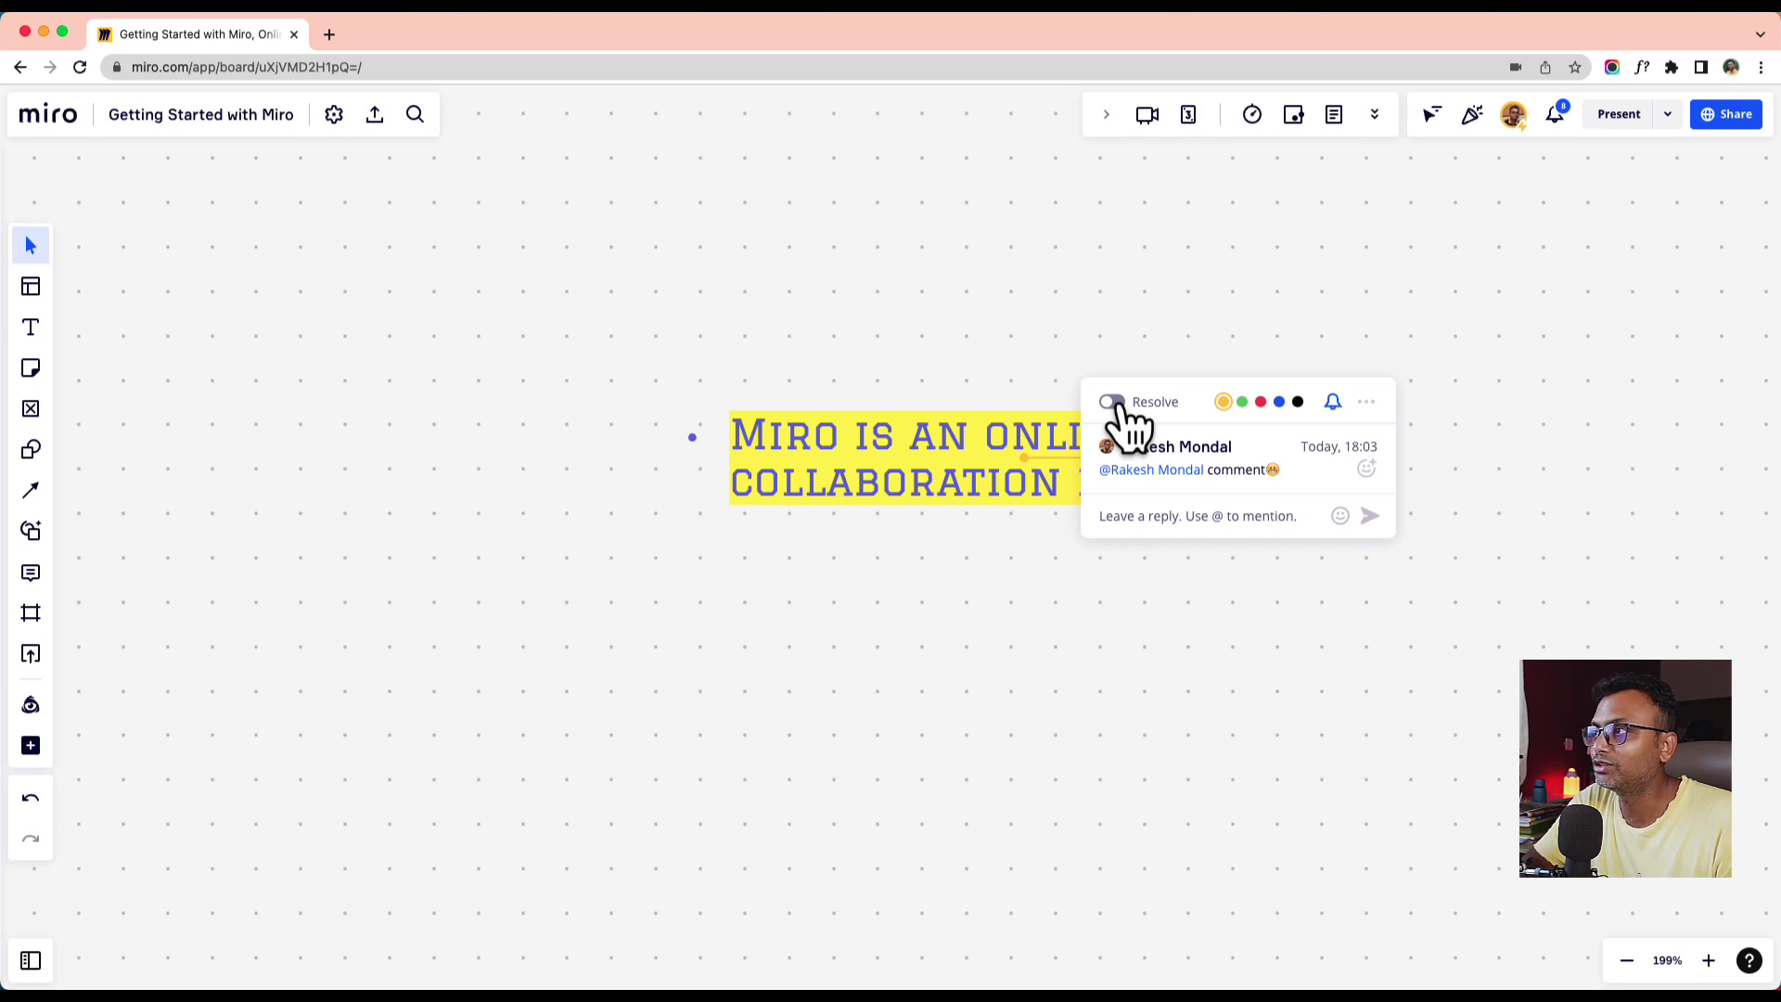
{"action": "left_click", "coordinate": [1116, 404]}
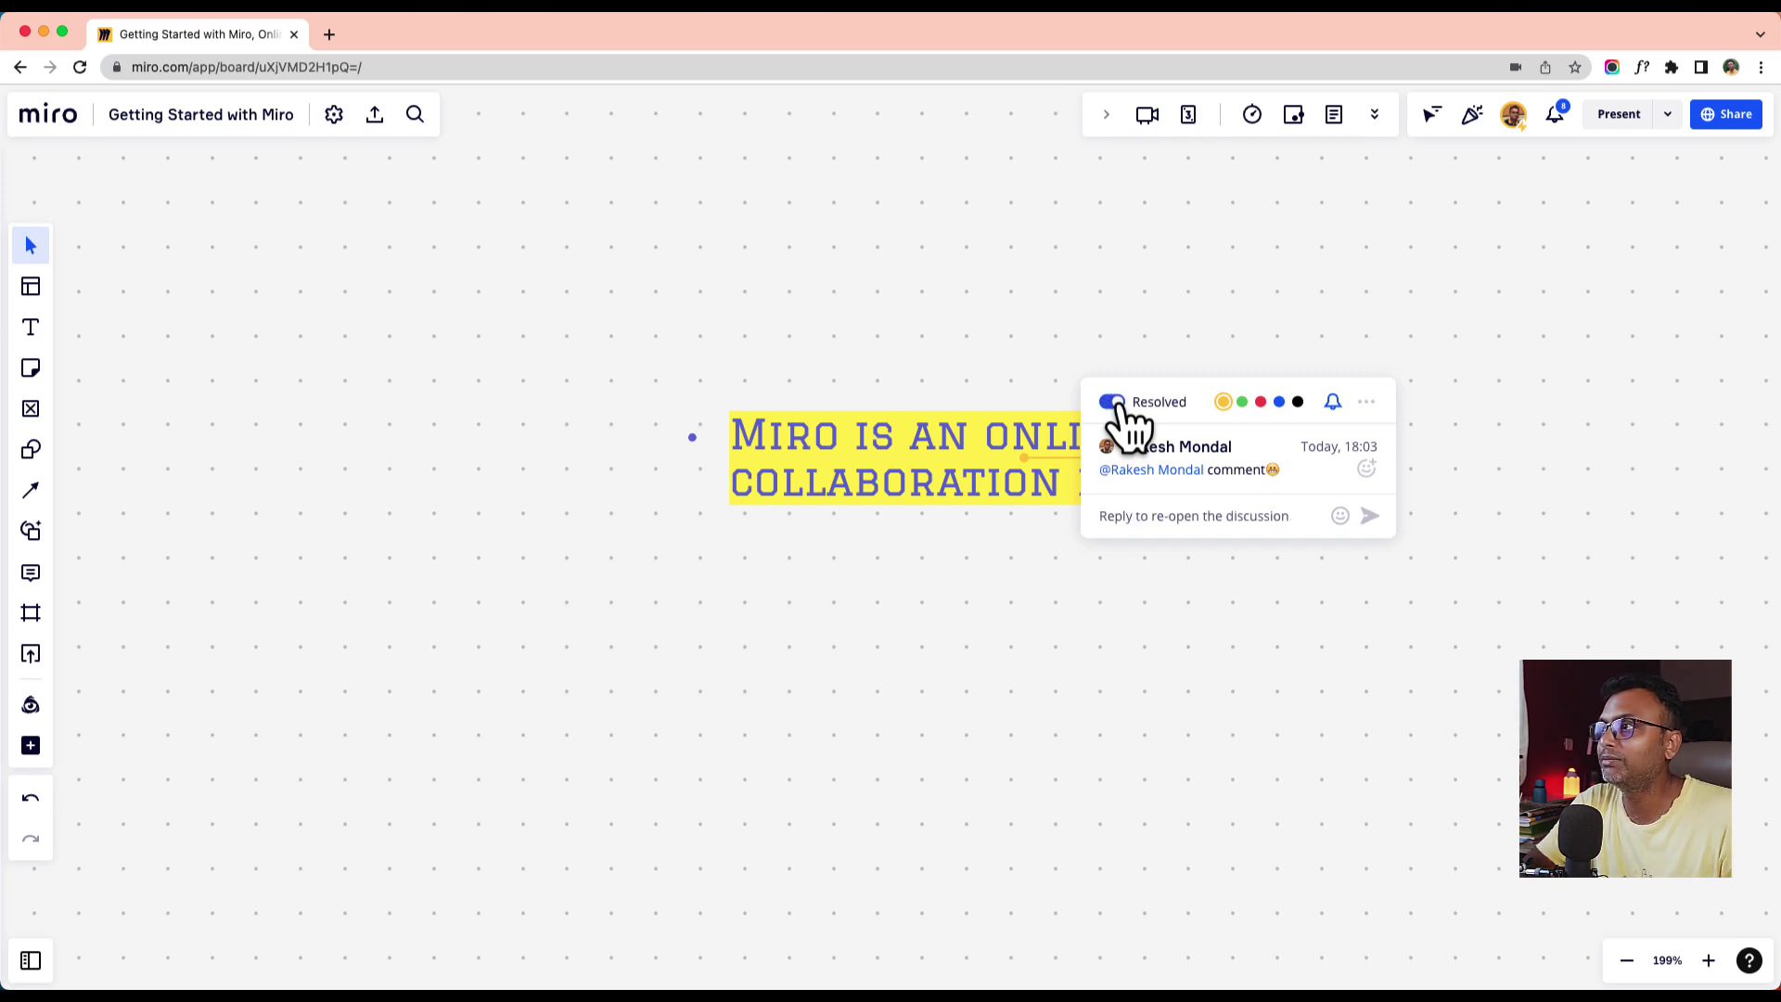
{"action": "left_click", "coordinate": [1071, 340]}
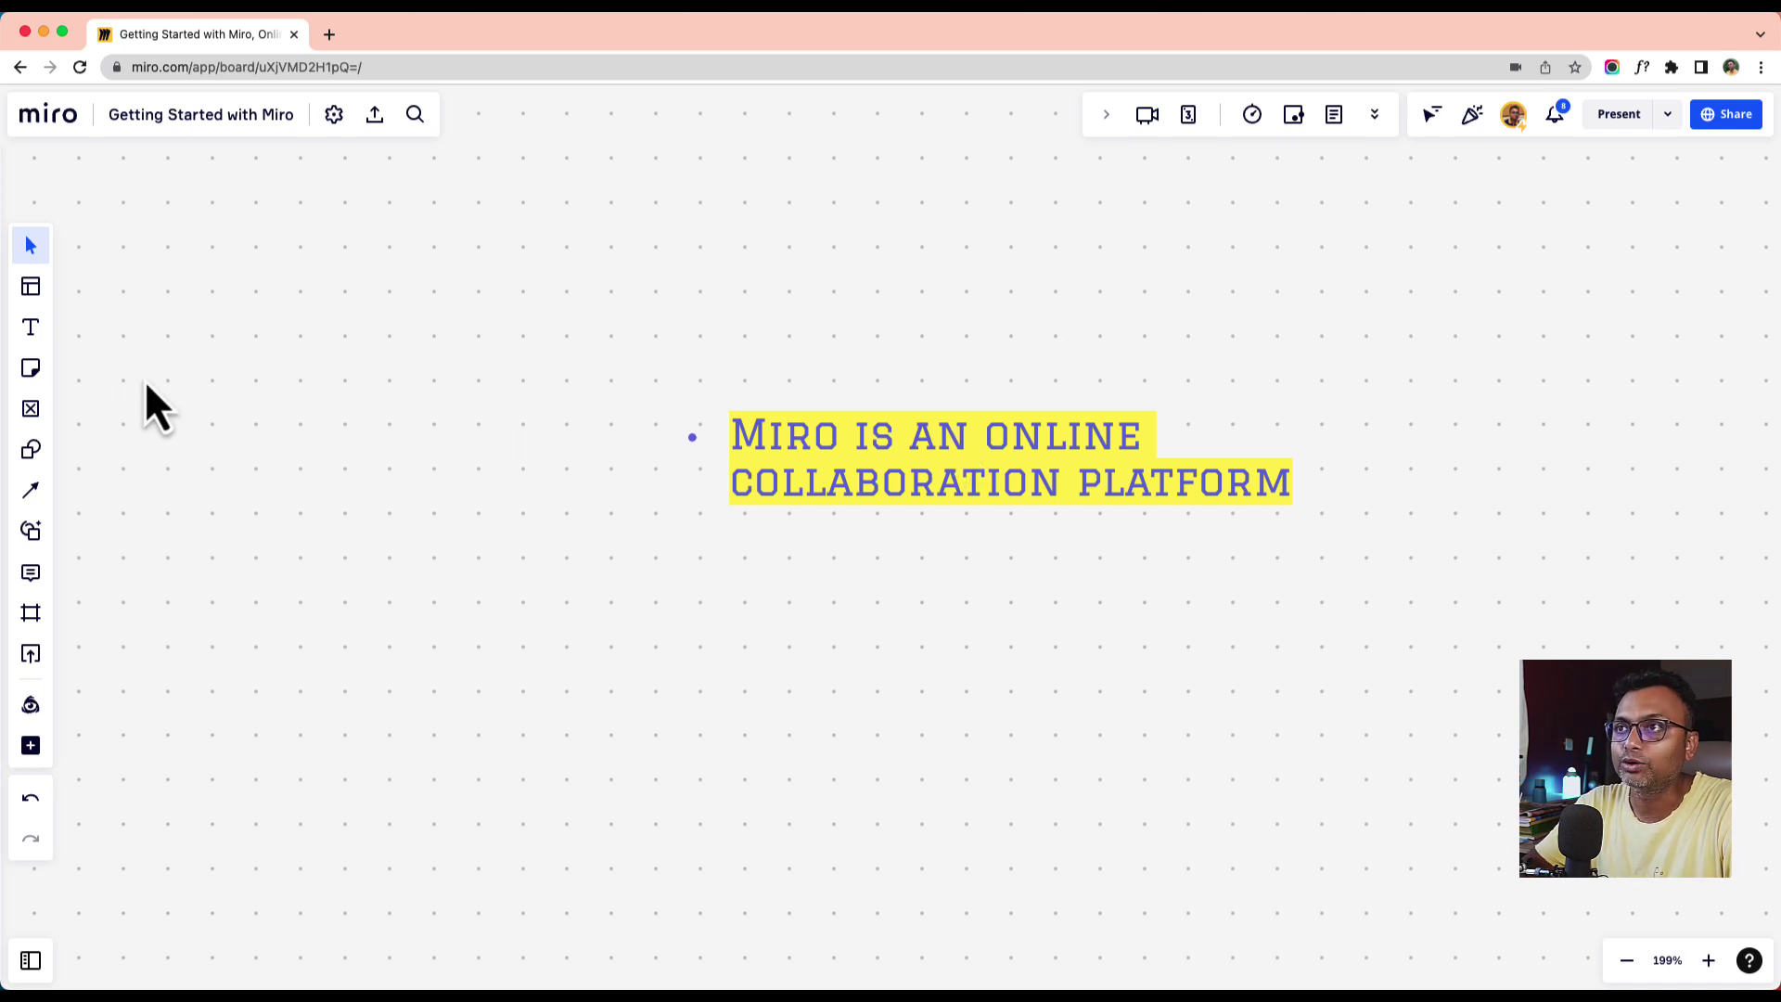
- Place a light yellow sticky note on the board, below and to the left of the highlighted text
{"action": "left_click", "coordinate": [33, 372]}
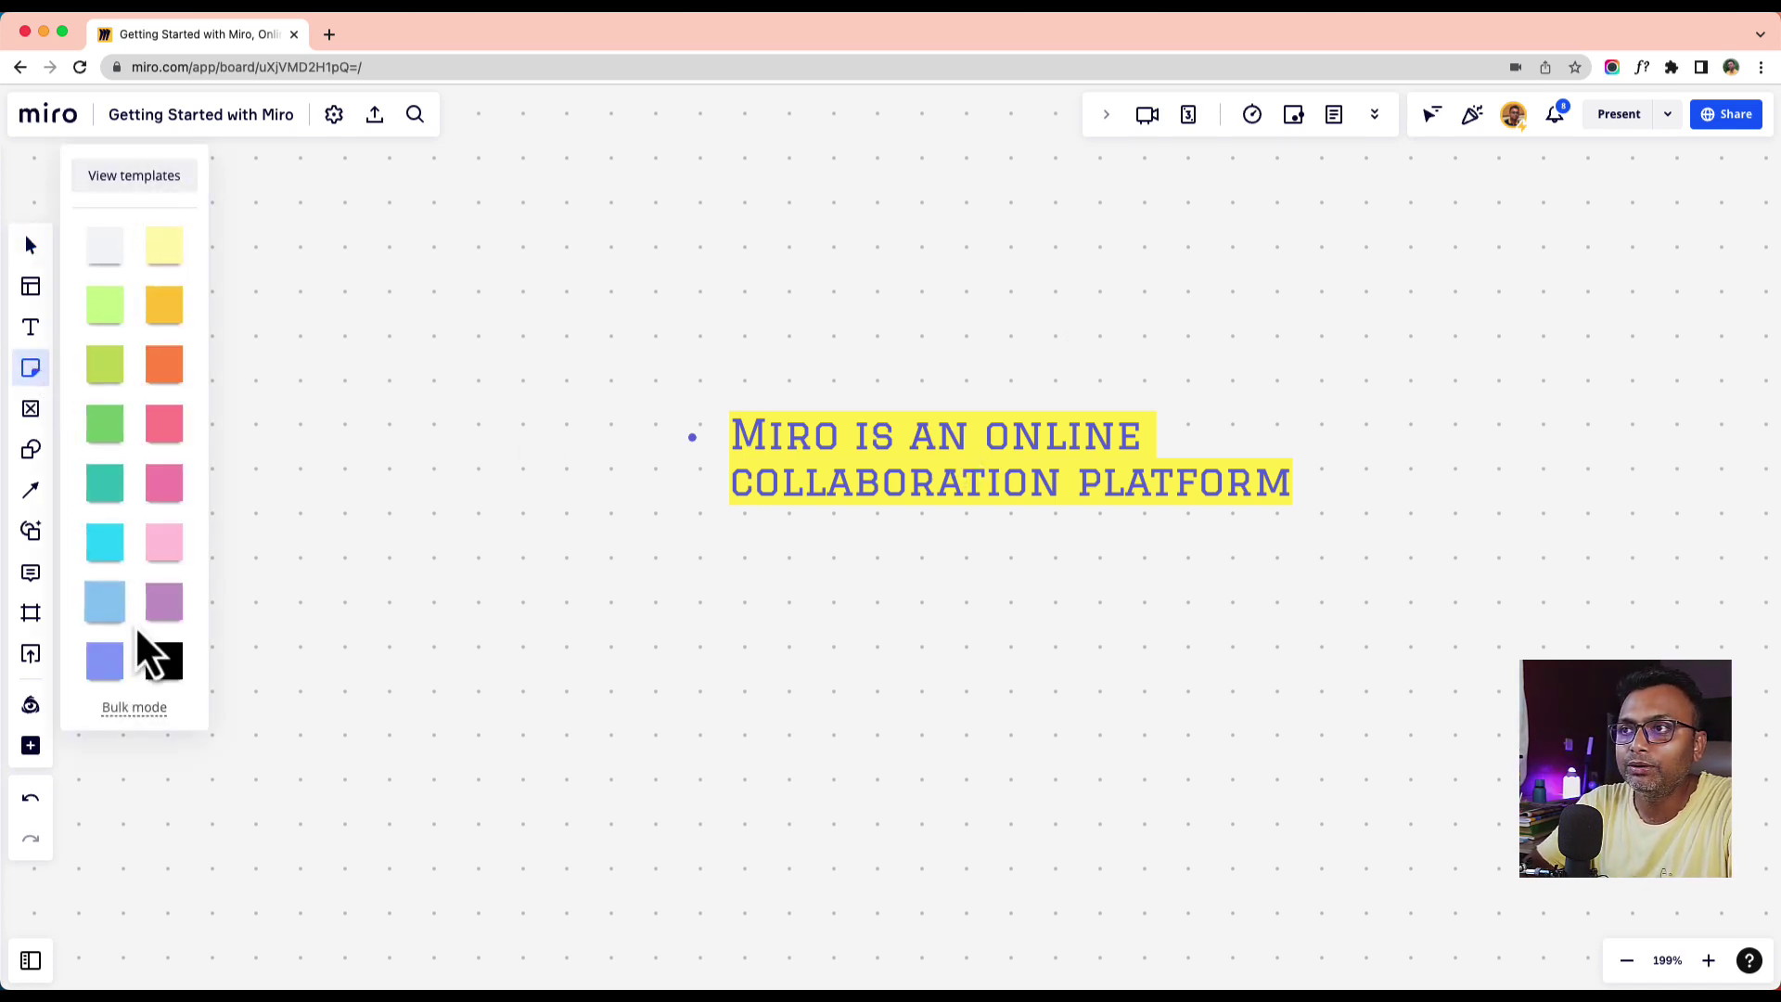
{"action": "left_click", "coordinate": [164, 269]}
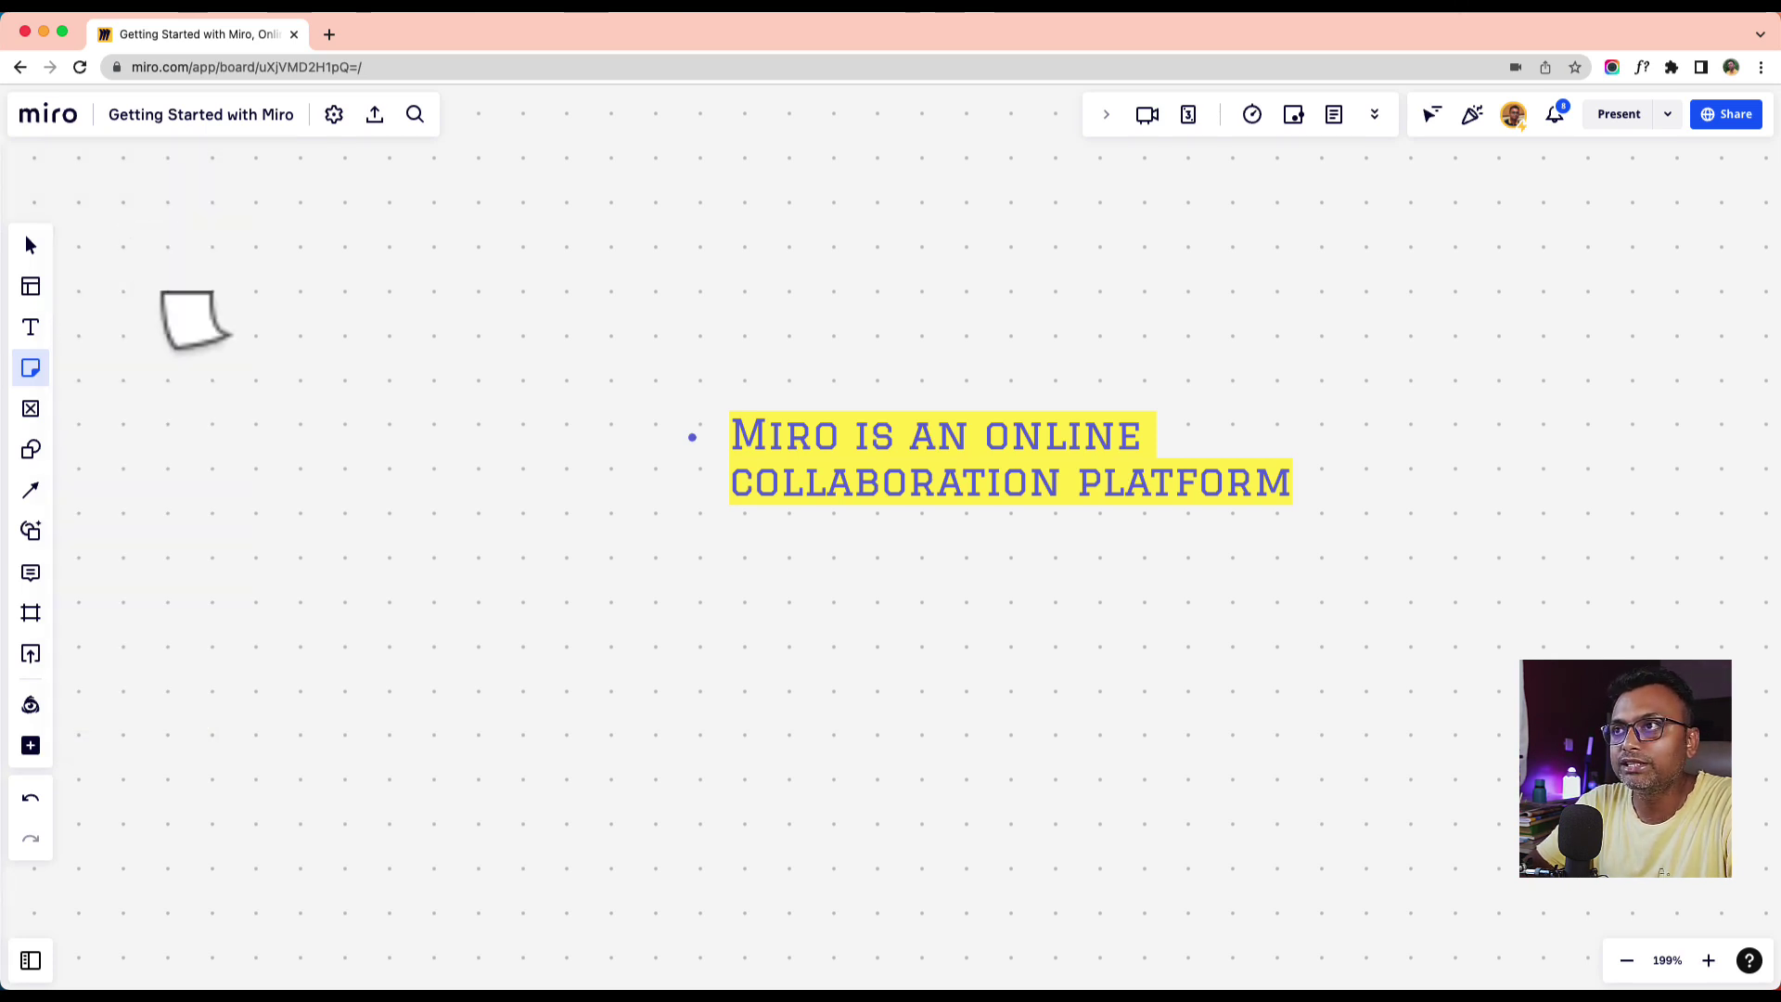
{"action": "left_click", "coordinate": [502, 616]}
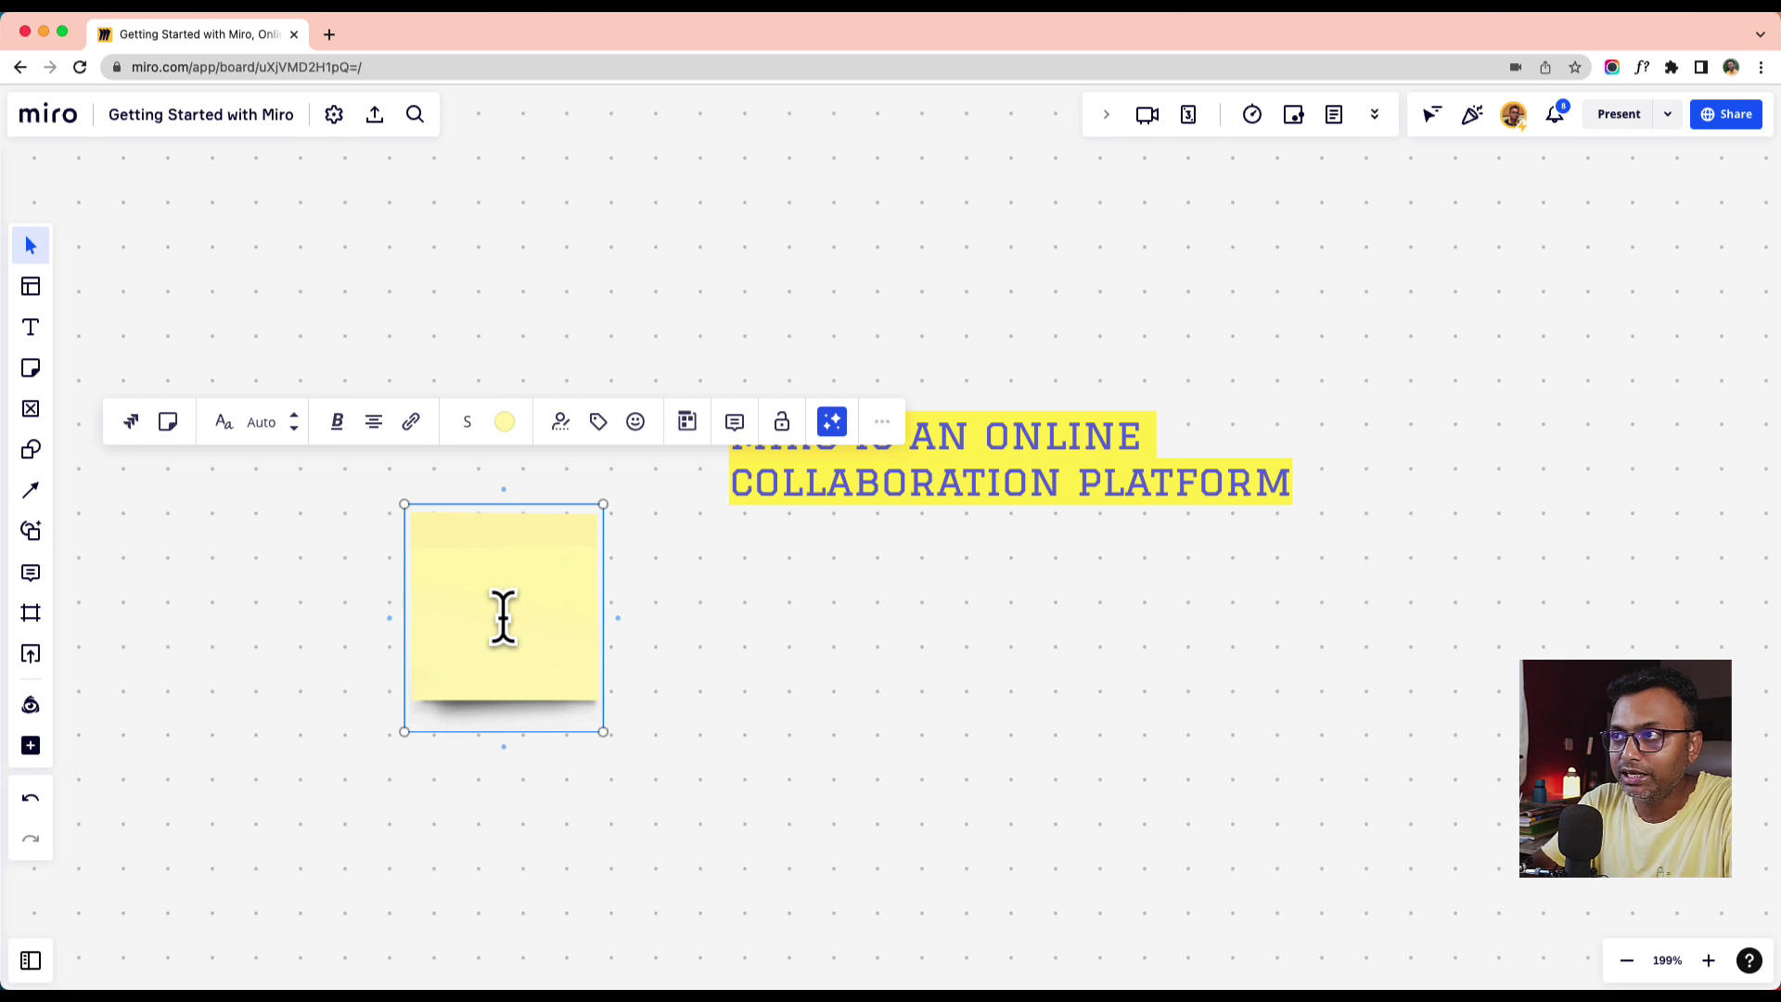
- Write "text write here" on the yellow sticky note and deselect it
{"action": "type", "text": "text "}
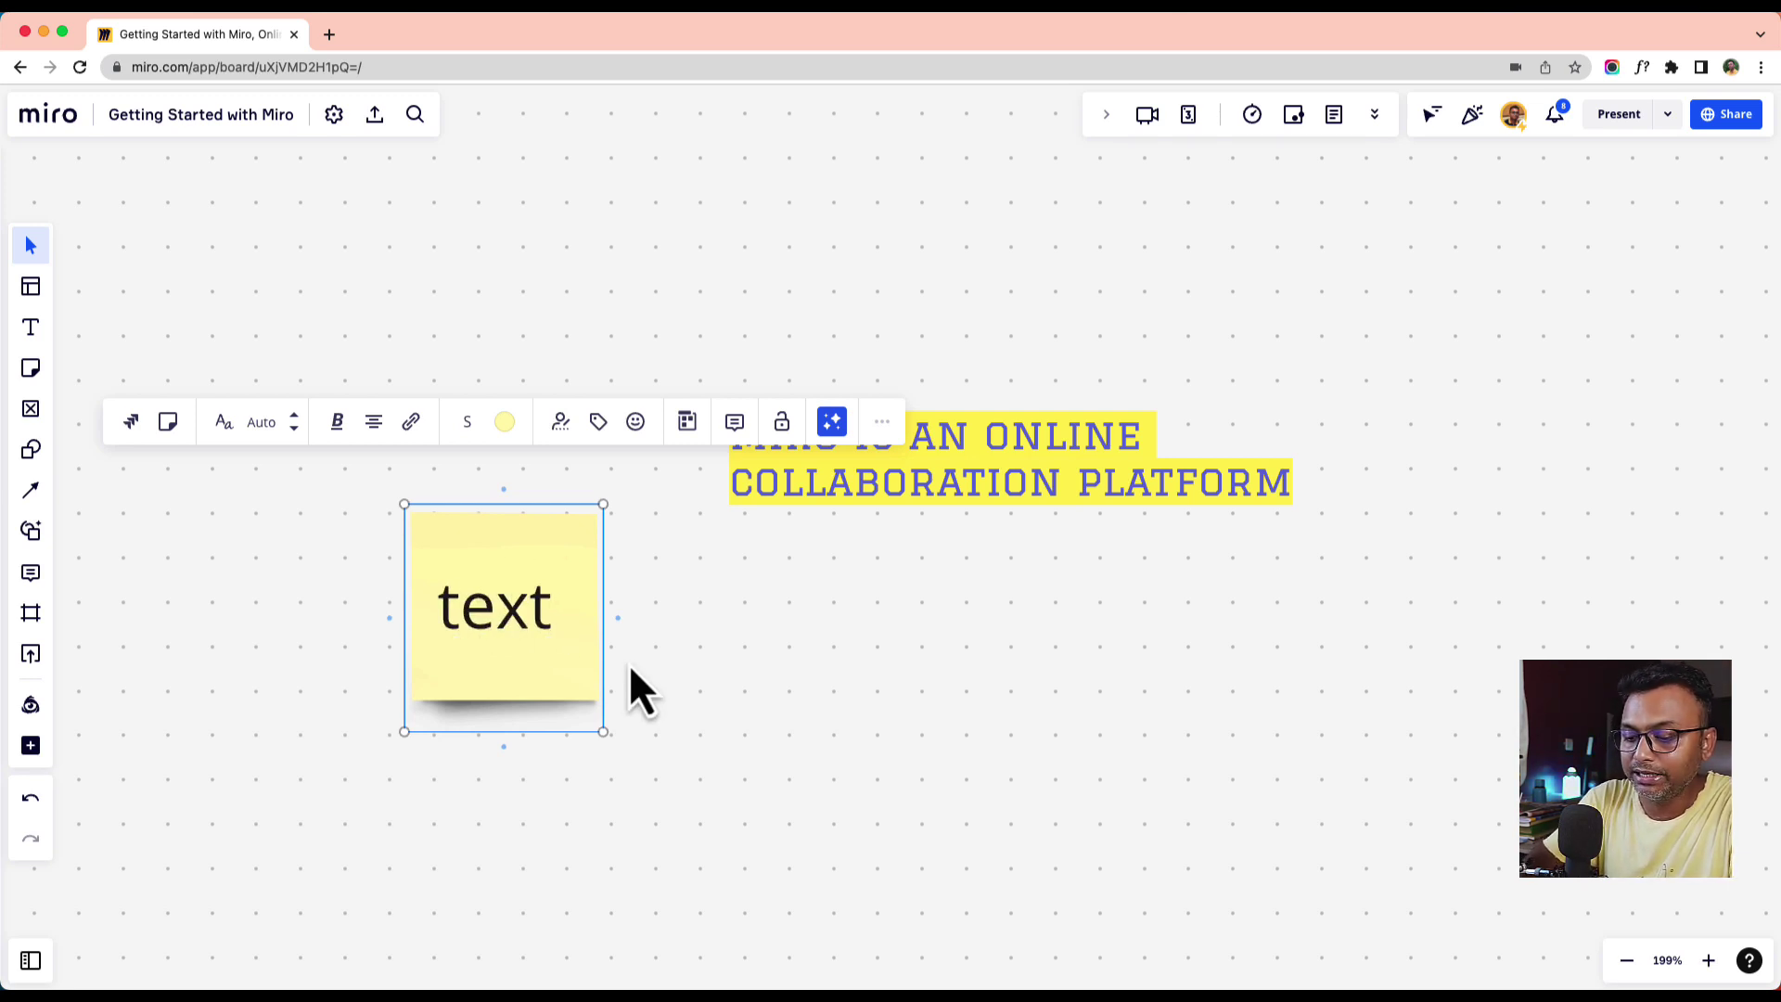
{"action": "type", "text": "write "}
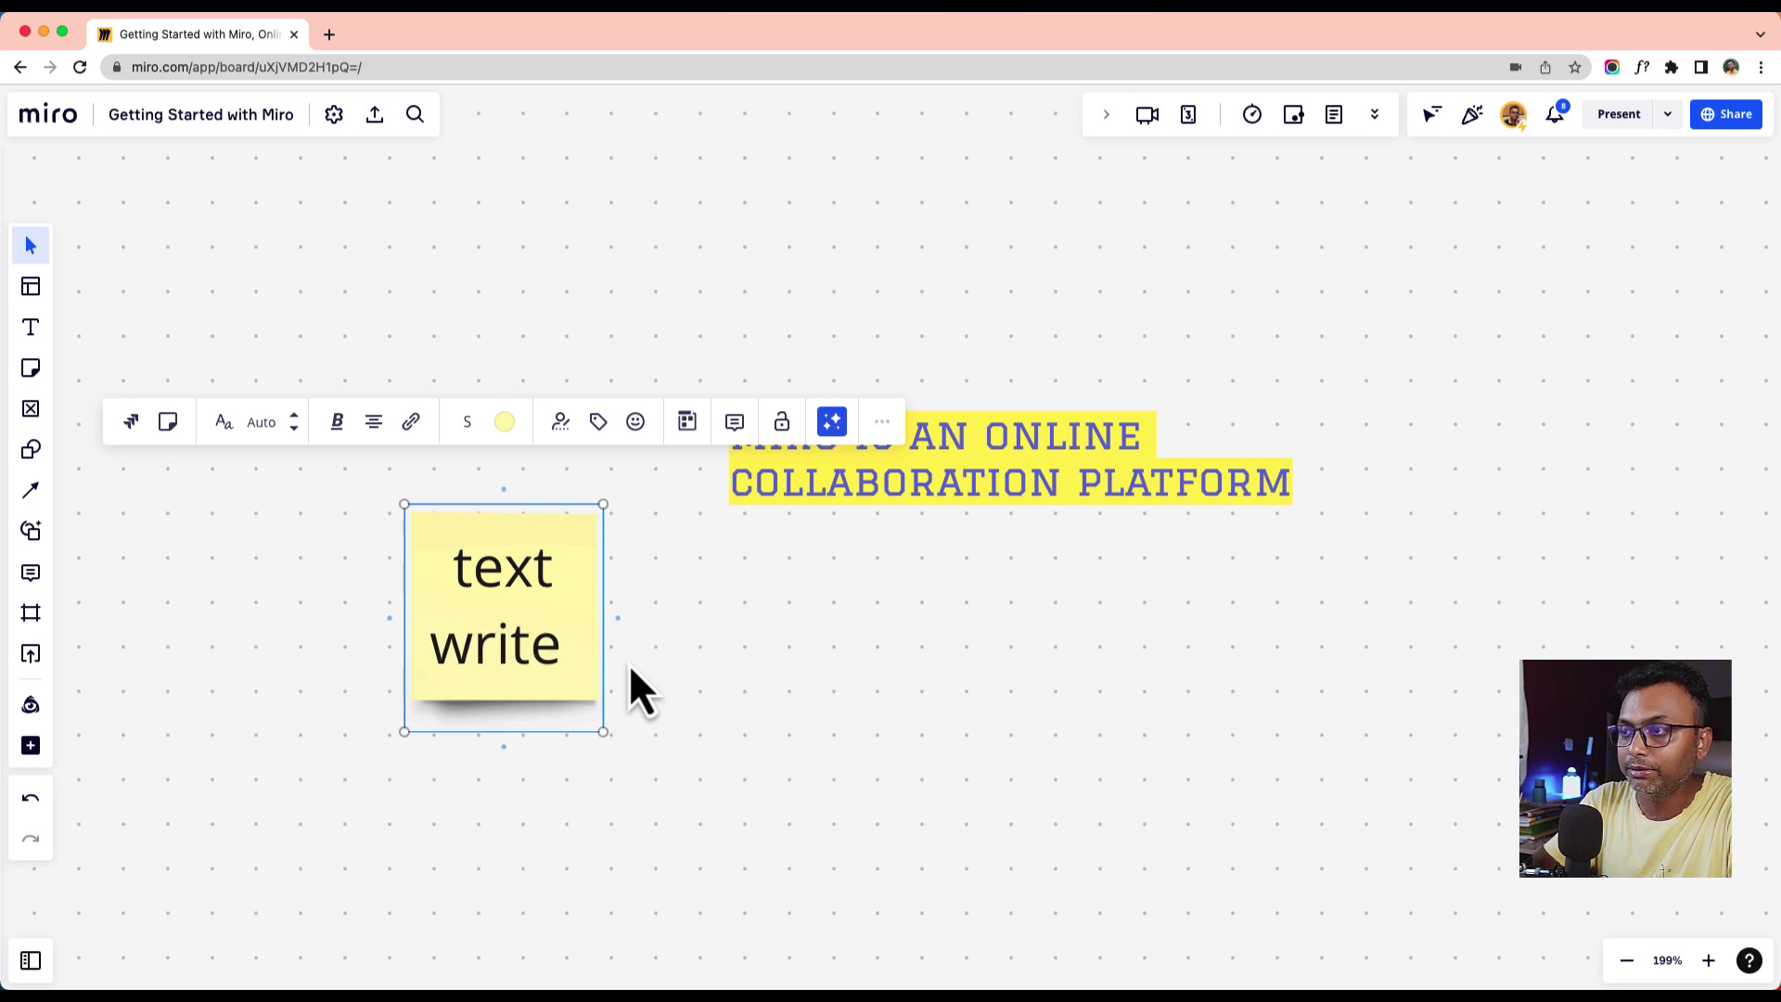
{"action": "type", "text": "here"}
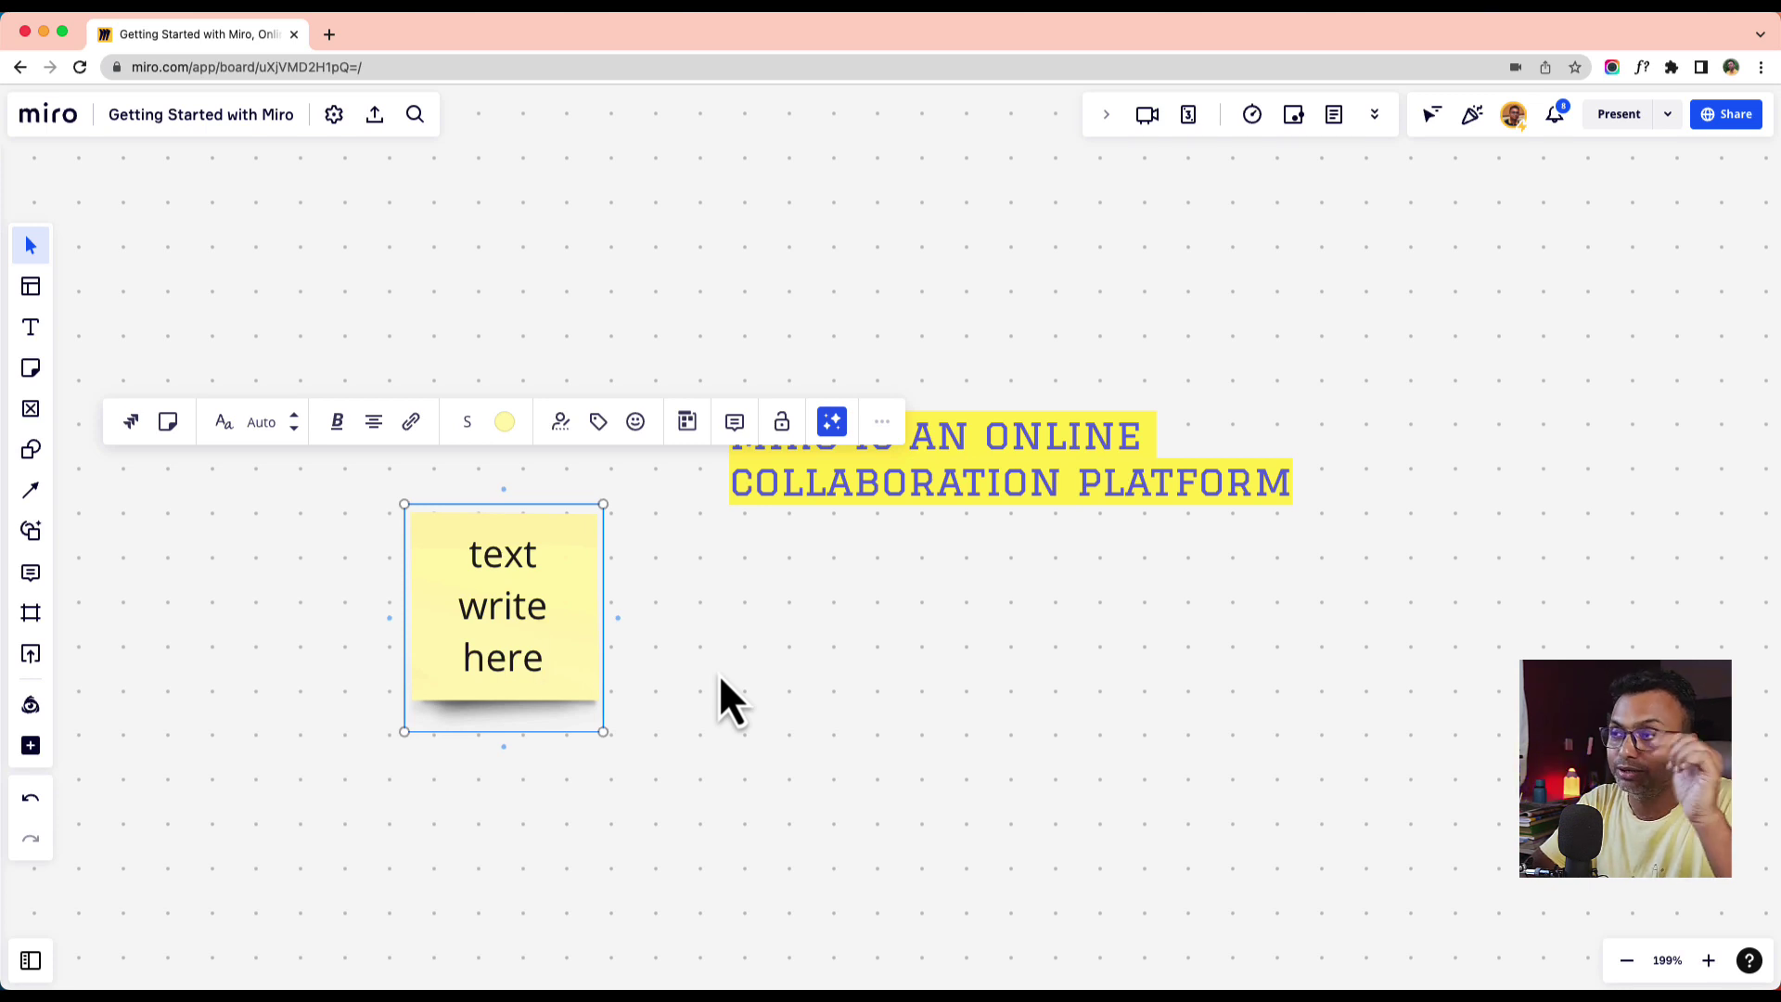
{"action": "left_click", "coordinate": [720, 673]}
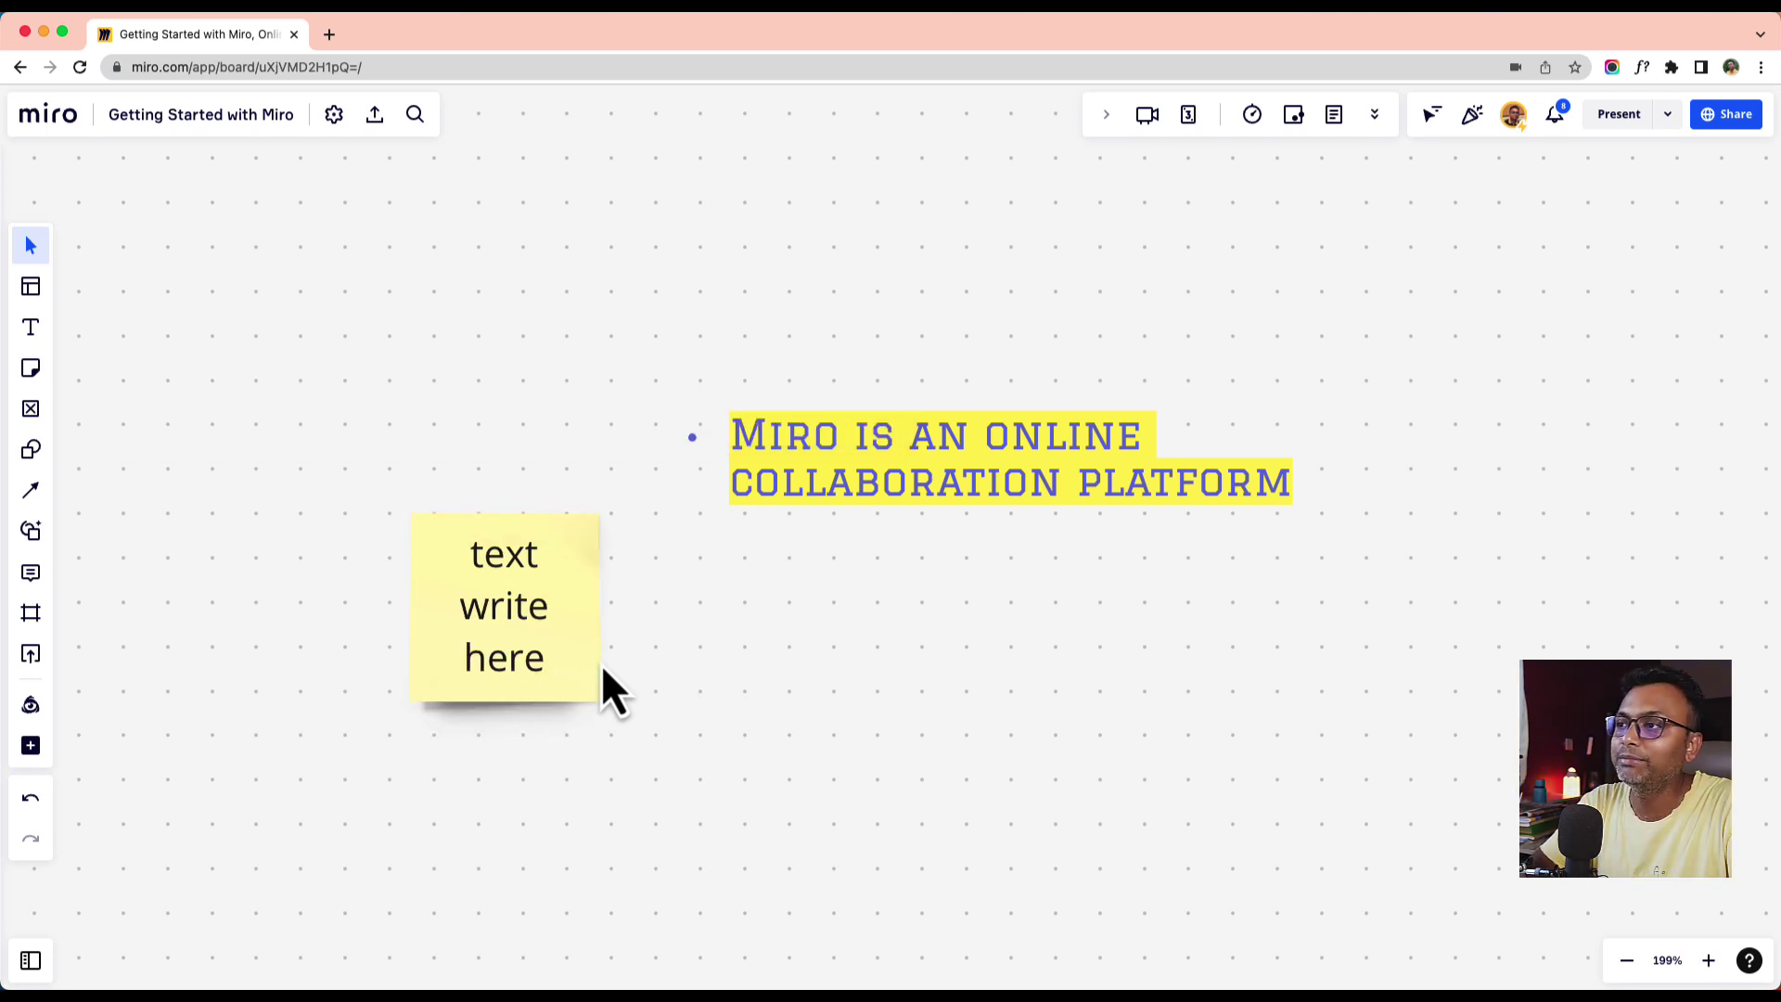
- Shrink the sticky note slightly from its corner and shift it a little to the right
{"action": "left_click", "coordinate": [596, 668]}
{"action": "mouse_move", "coordinate": [604, 733]}
{"action": "left_mouse_down"}
{"action": "mouse_move", "coordinate": [700, 827]}
{"action": "mouse_move", "coordinate": [581, 714]}
{"action": "mouse_move", "coordinate": [640, 783]}
{"action": "mouse_move", "coordinate": [572, 735]}
{"action": "left_mouse_up"}
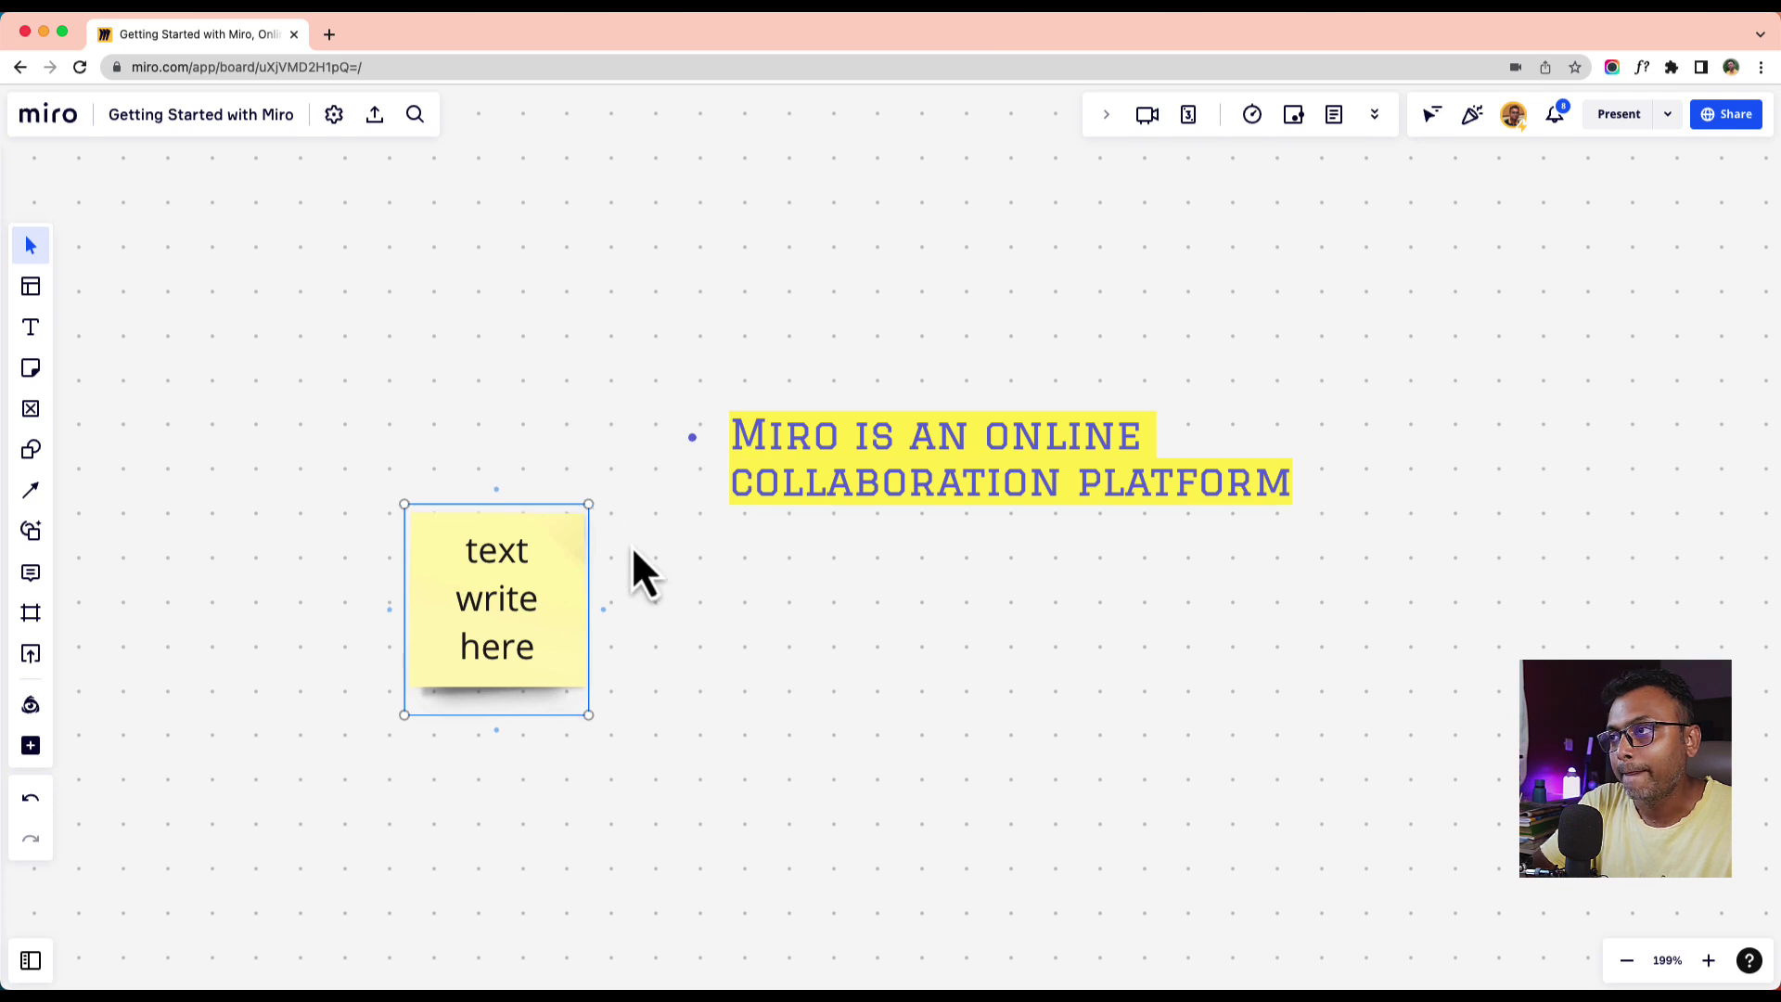
{"action": "left_click_drag", "start_coordinate": [550, 569], "coordinate": [599, 579]}
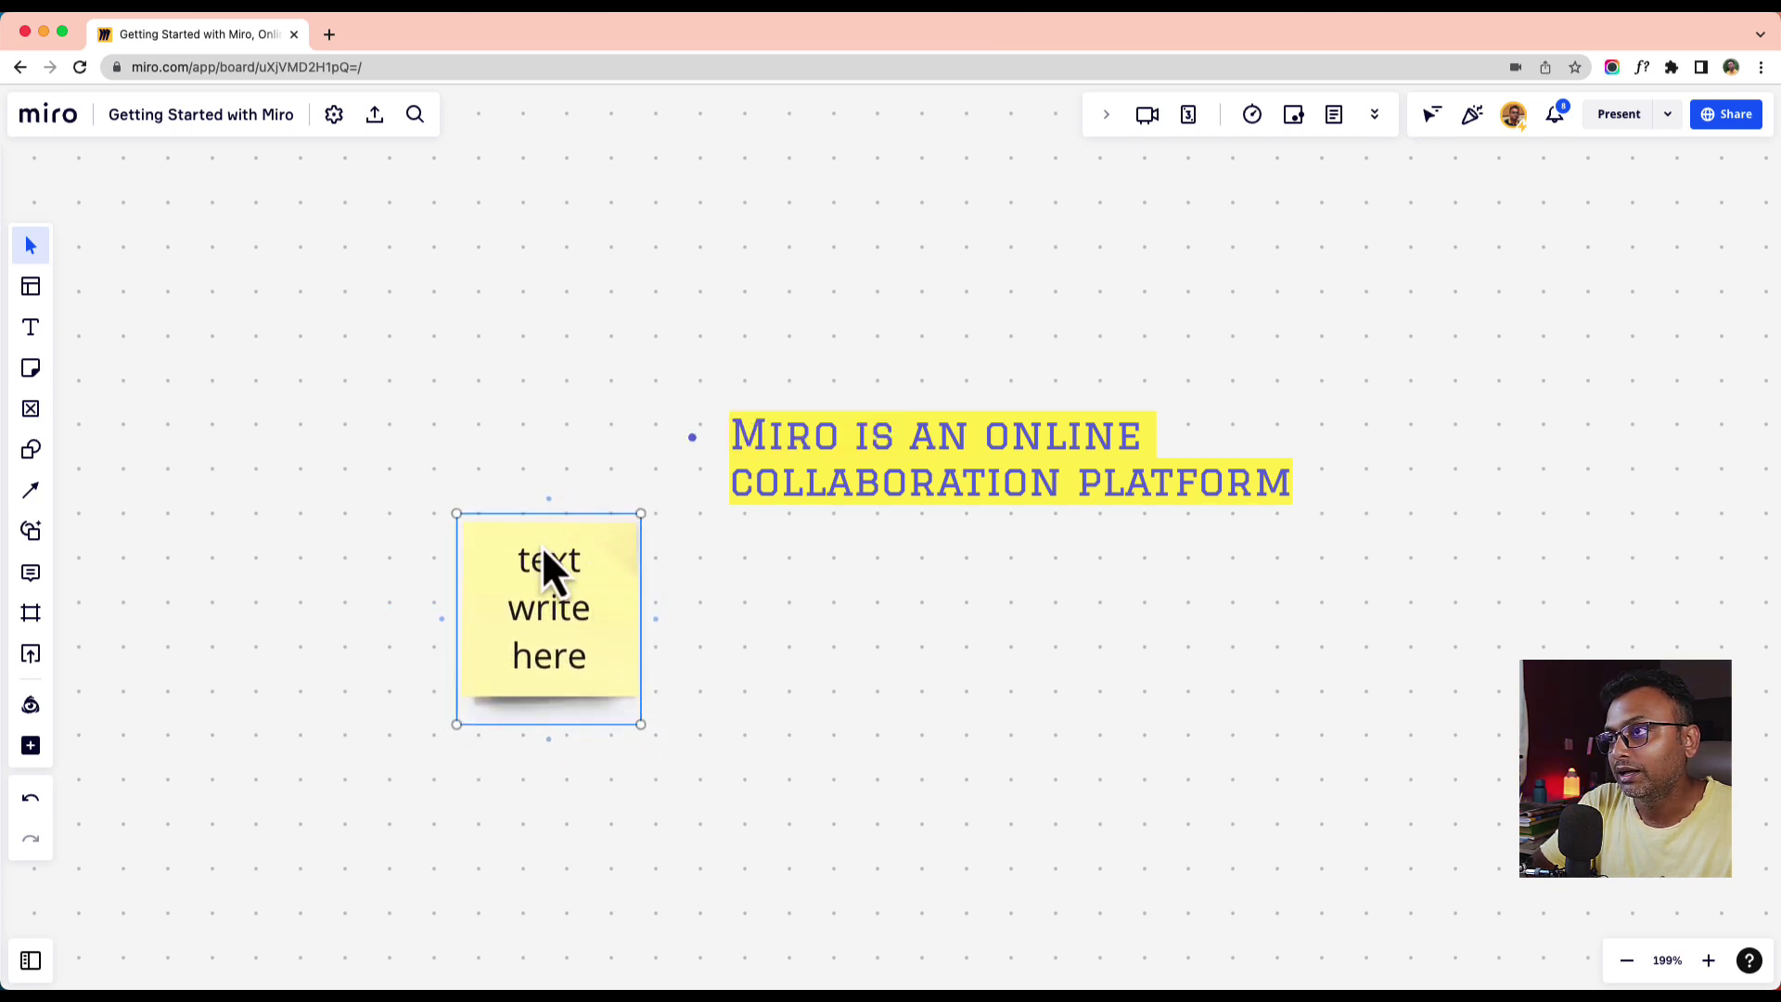
- View the board preferences containing the Object dimensions option
{"action": "left_click", "coordinate": [334, 116]}
{"action": "mouse_move", "coordinate": [412, 276]}
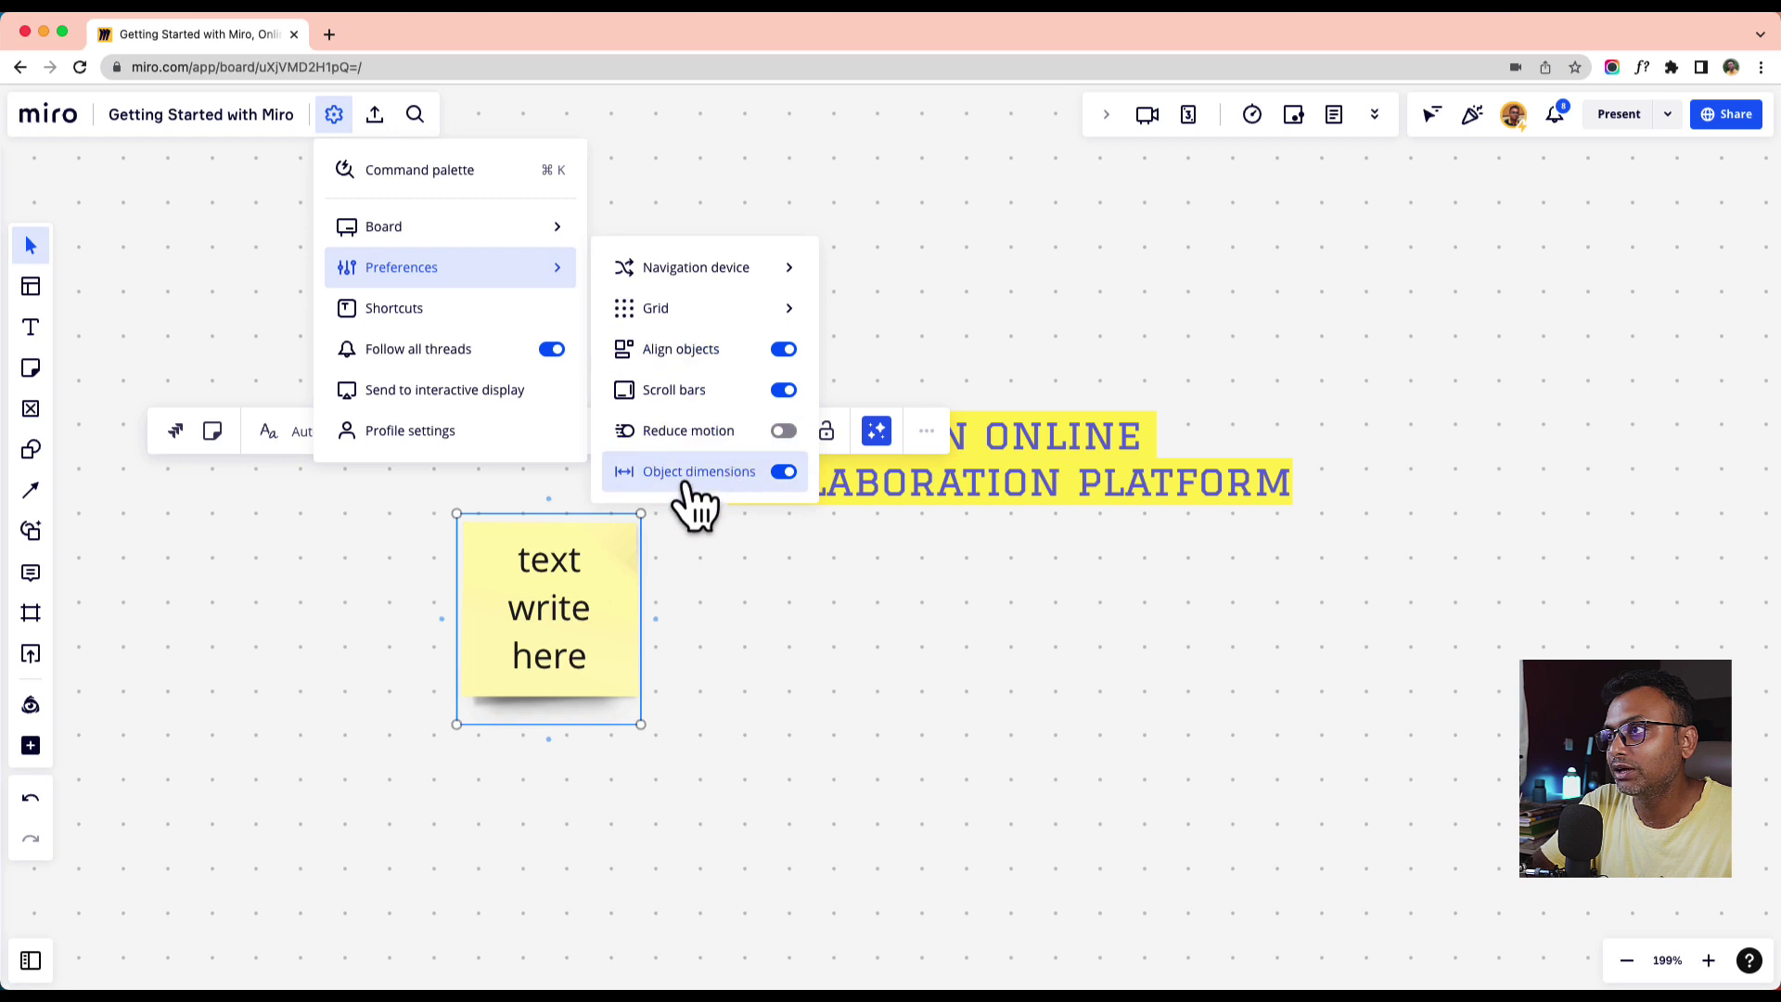
{"action": "left_click", "coordinate": [743, 617]}
- Move the sticky note to the empty area above the highlighted text
{"action": "left_click", "coordinate": [594, 643]}
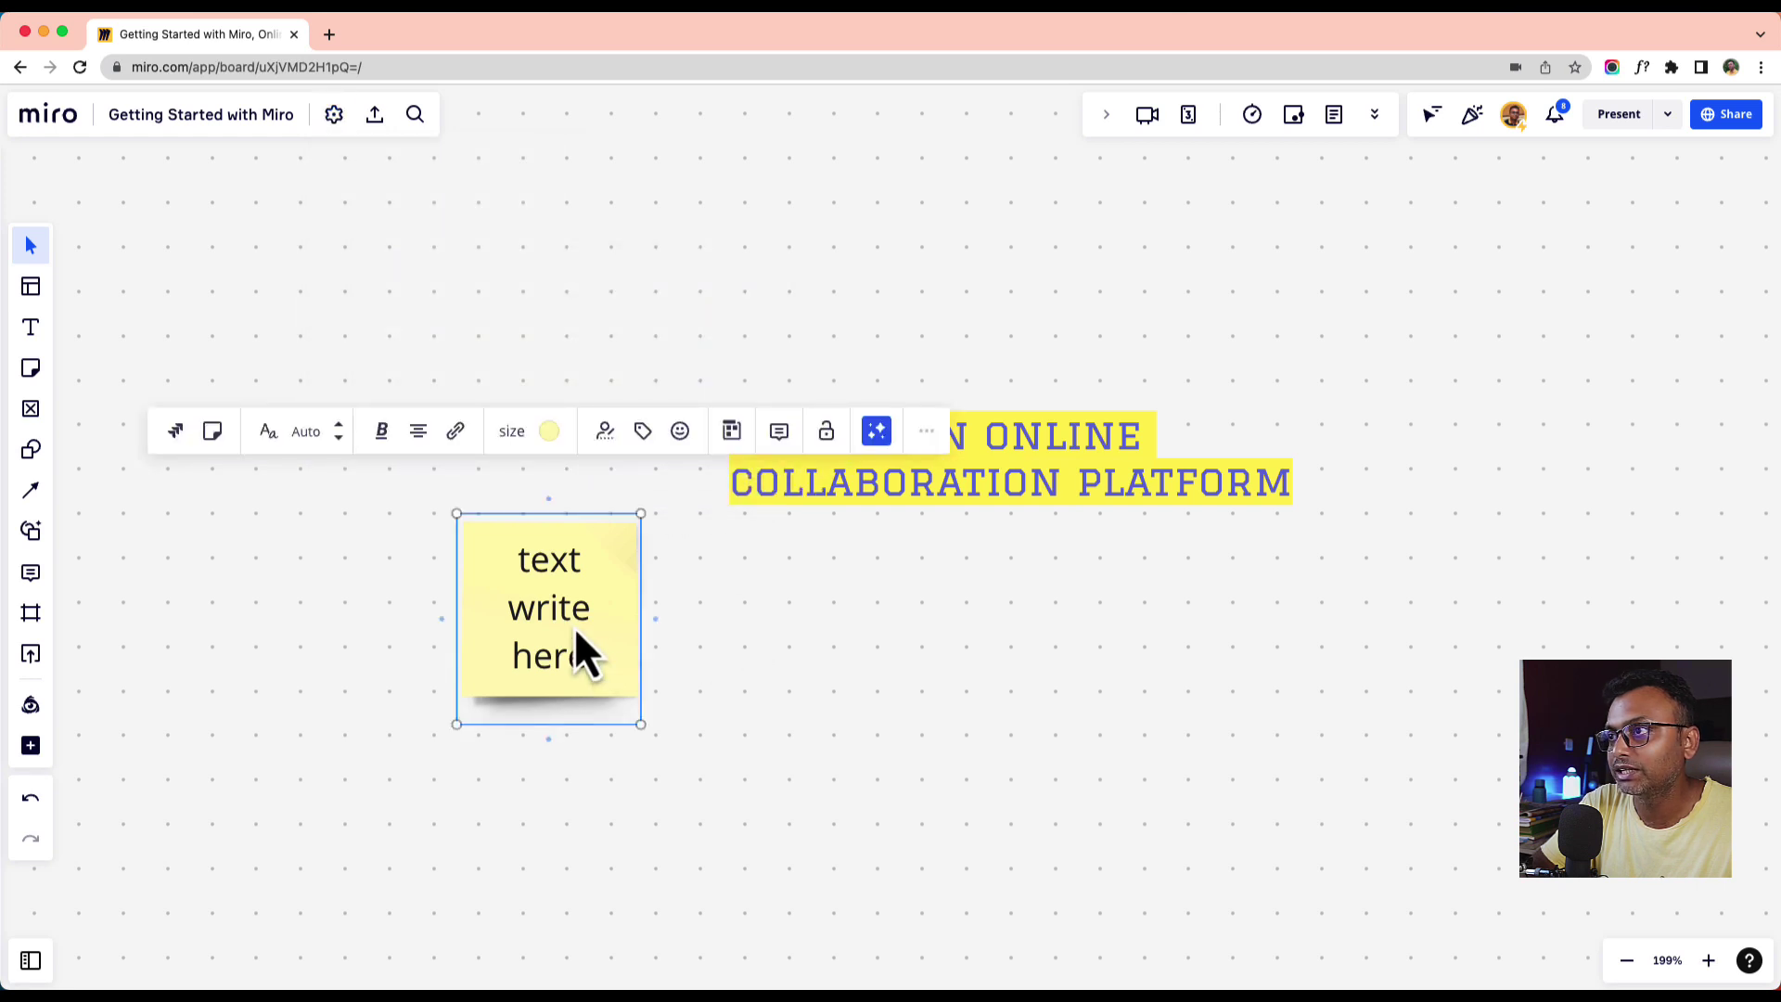
{"action": "mouse_move", "coordinate": [576, 626]}
{"action": "left_mouse_down"}
{"action": "mouse_move", "coordinate": [620, 657]}
{"action": "mouse_move", "coordinate": [647, 638]}
{"action": "mouse_move", "coordinate": [548, 633]}
{"action": "left_mouse_up"}
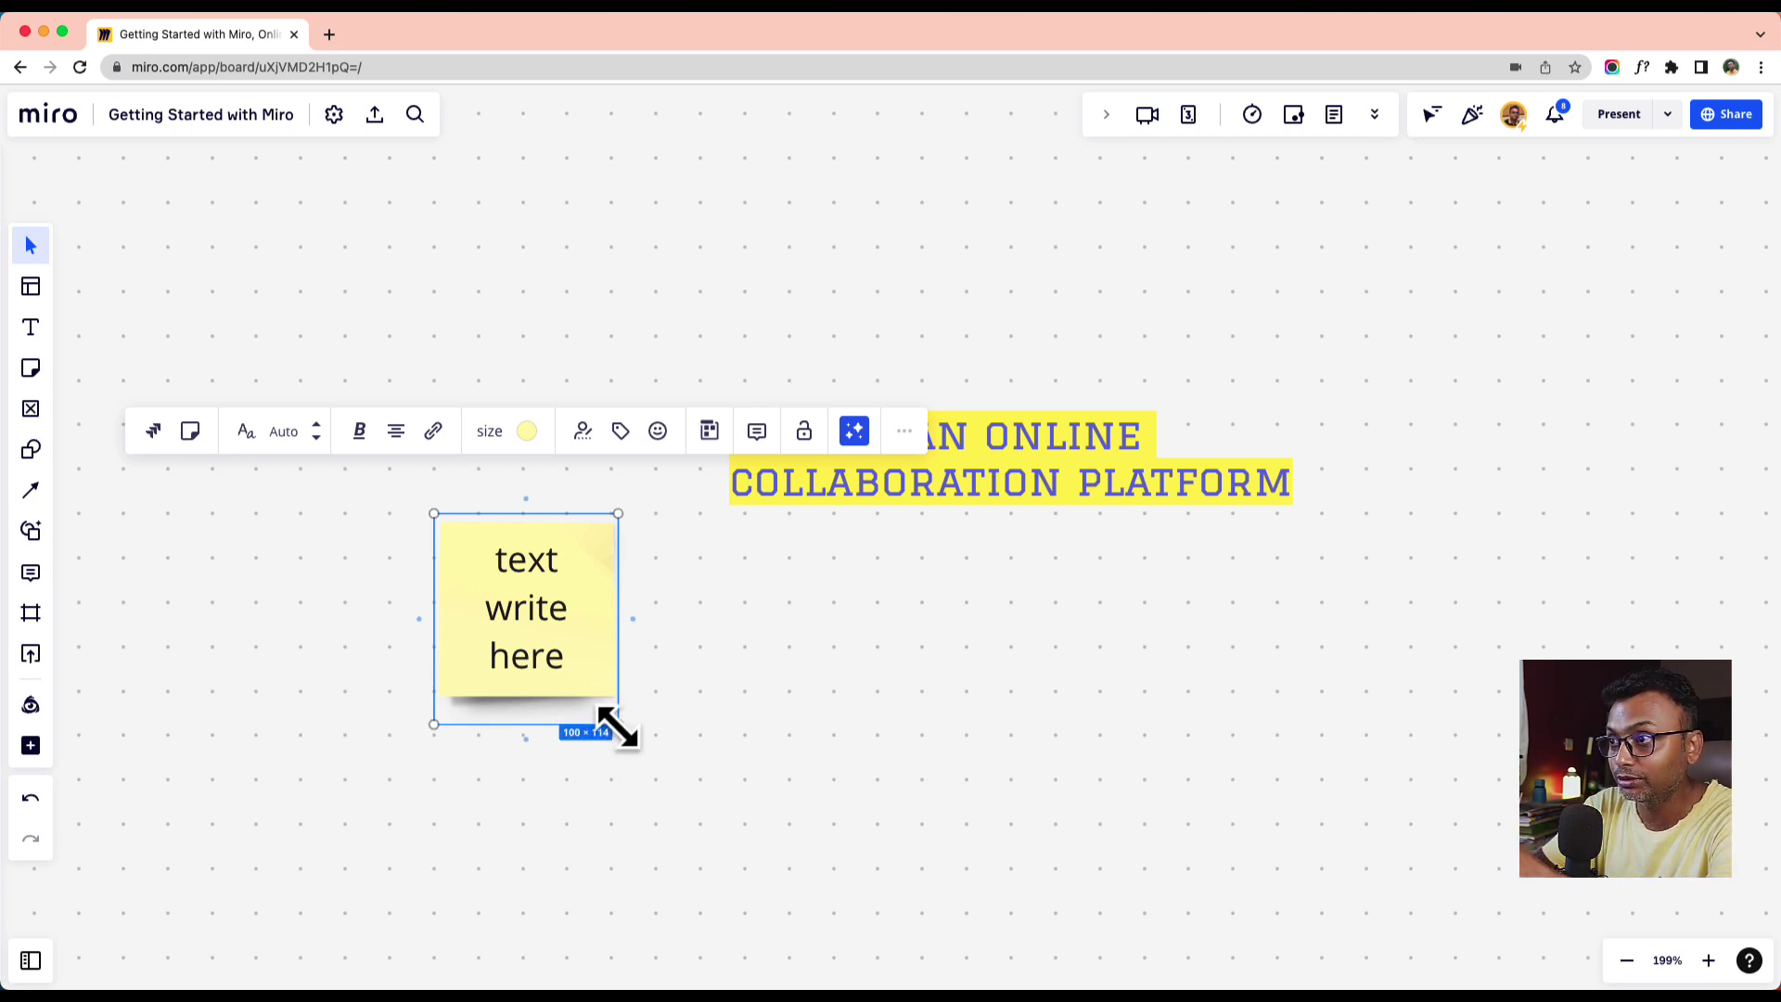
{"action": "left_click_drag", "start_coordinate": [523, 622], "coordinate": [851, 346]}
- Resize the sticky note from its corner down to 90 × 103, and enlarge it slightly again
{"action": "scroll", "coordinate": [887, 278], "scroll_direction": "up", "scroll_amount": 5}
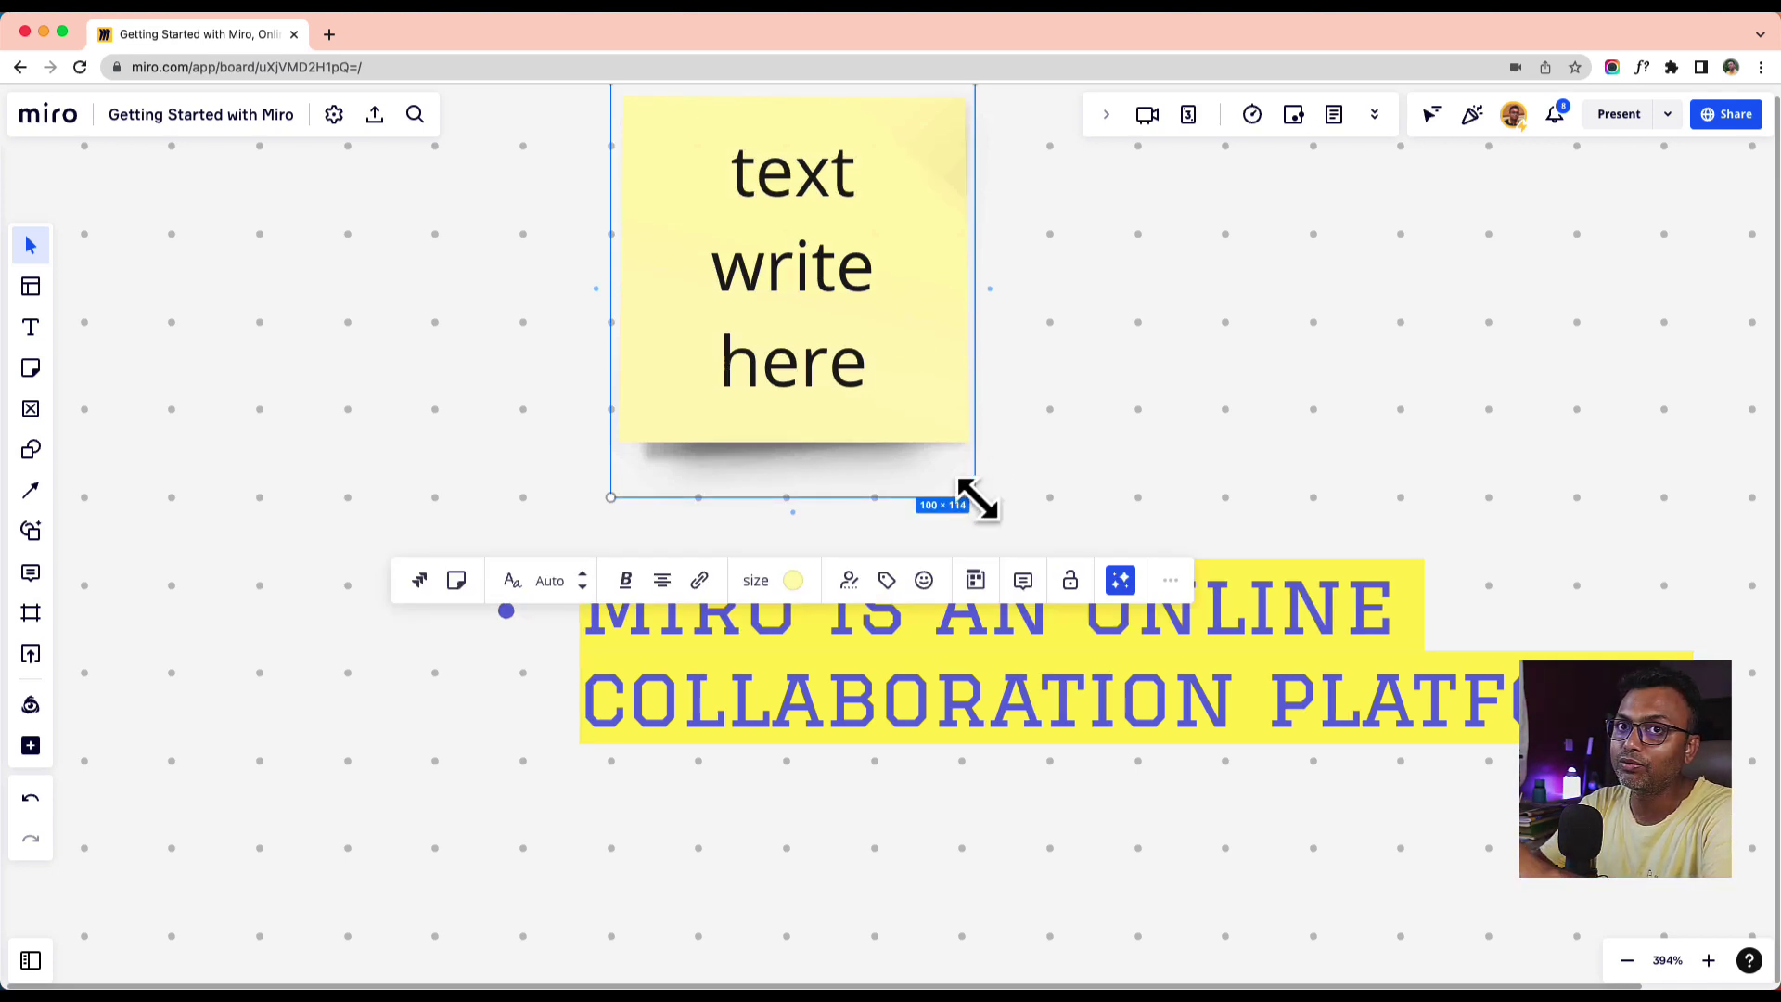
{"action": "left_click_drag", "start_coordinate": [976, 498], "coordinate": [901, 470]}
{"action": "left_click_drag", "start_coordinate": [956, 516], "coordinate": [924, 459]}
{"action": "scroll", "coordinate": [971, 525], "scroll_direction": "up", "scroll_amount": 2}
{"action": "mouse_move", "coordinate": [946, 537]}
{"action": "left_mouse_down"}
{"action": "mouse_move", "coordinate": [993, 584]}
{"action": "mouse_move", "coordinate": [943, 535]}
{"action": "left_mouse_up"}
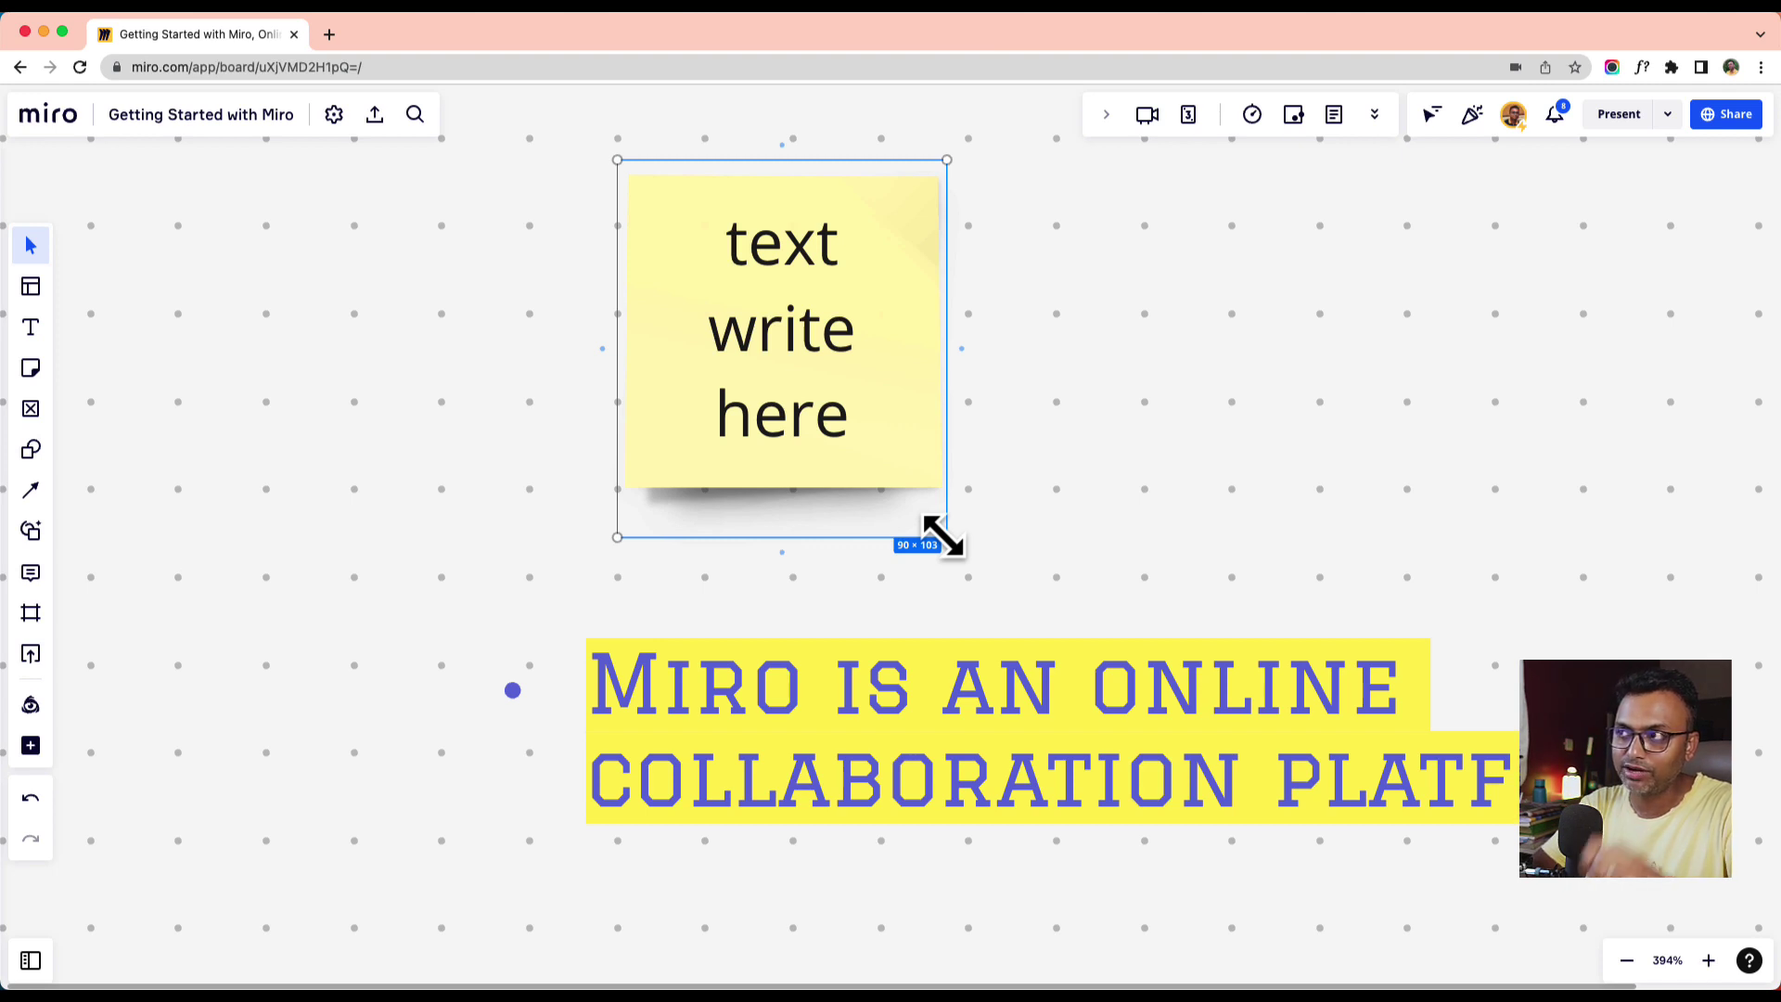
{"action": "left_click_drag", "start_coordinate": [943, 535], "coordinate": [952, 556]}
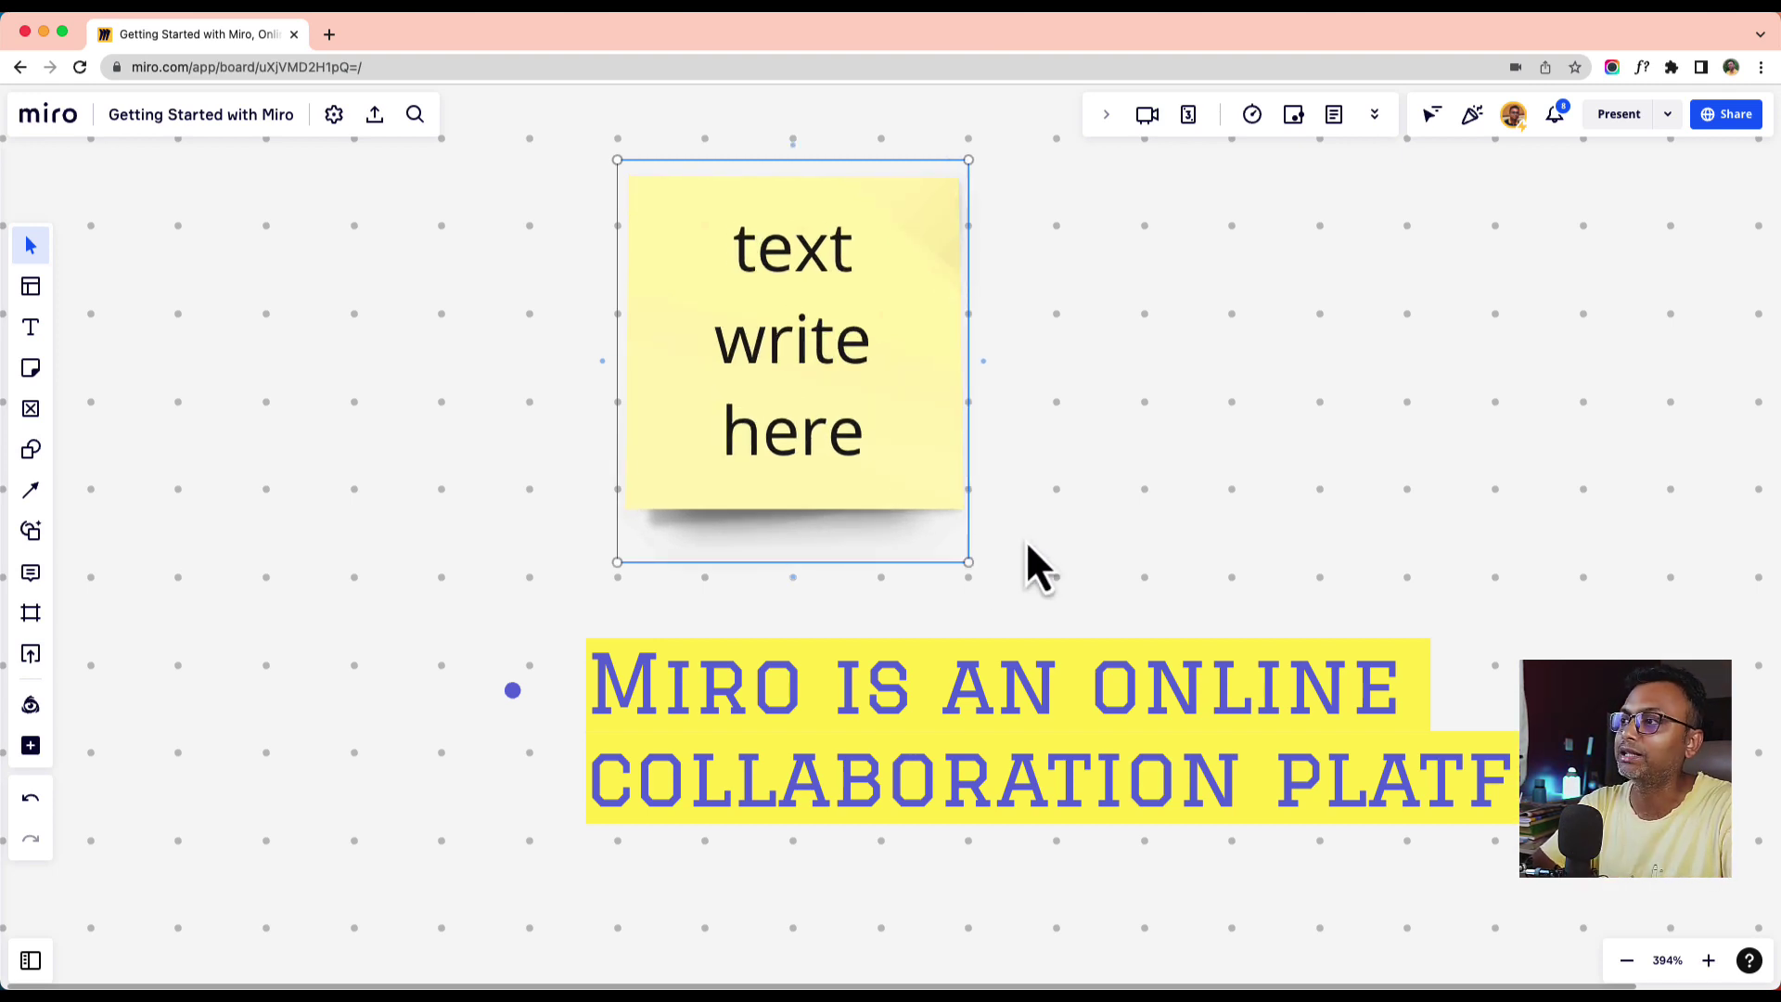
{"action": "scroll", "coordinate": [1026, 563], "scroll_direction": "down", "scroll_amount": 3}
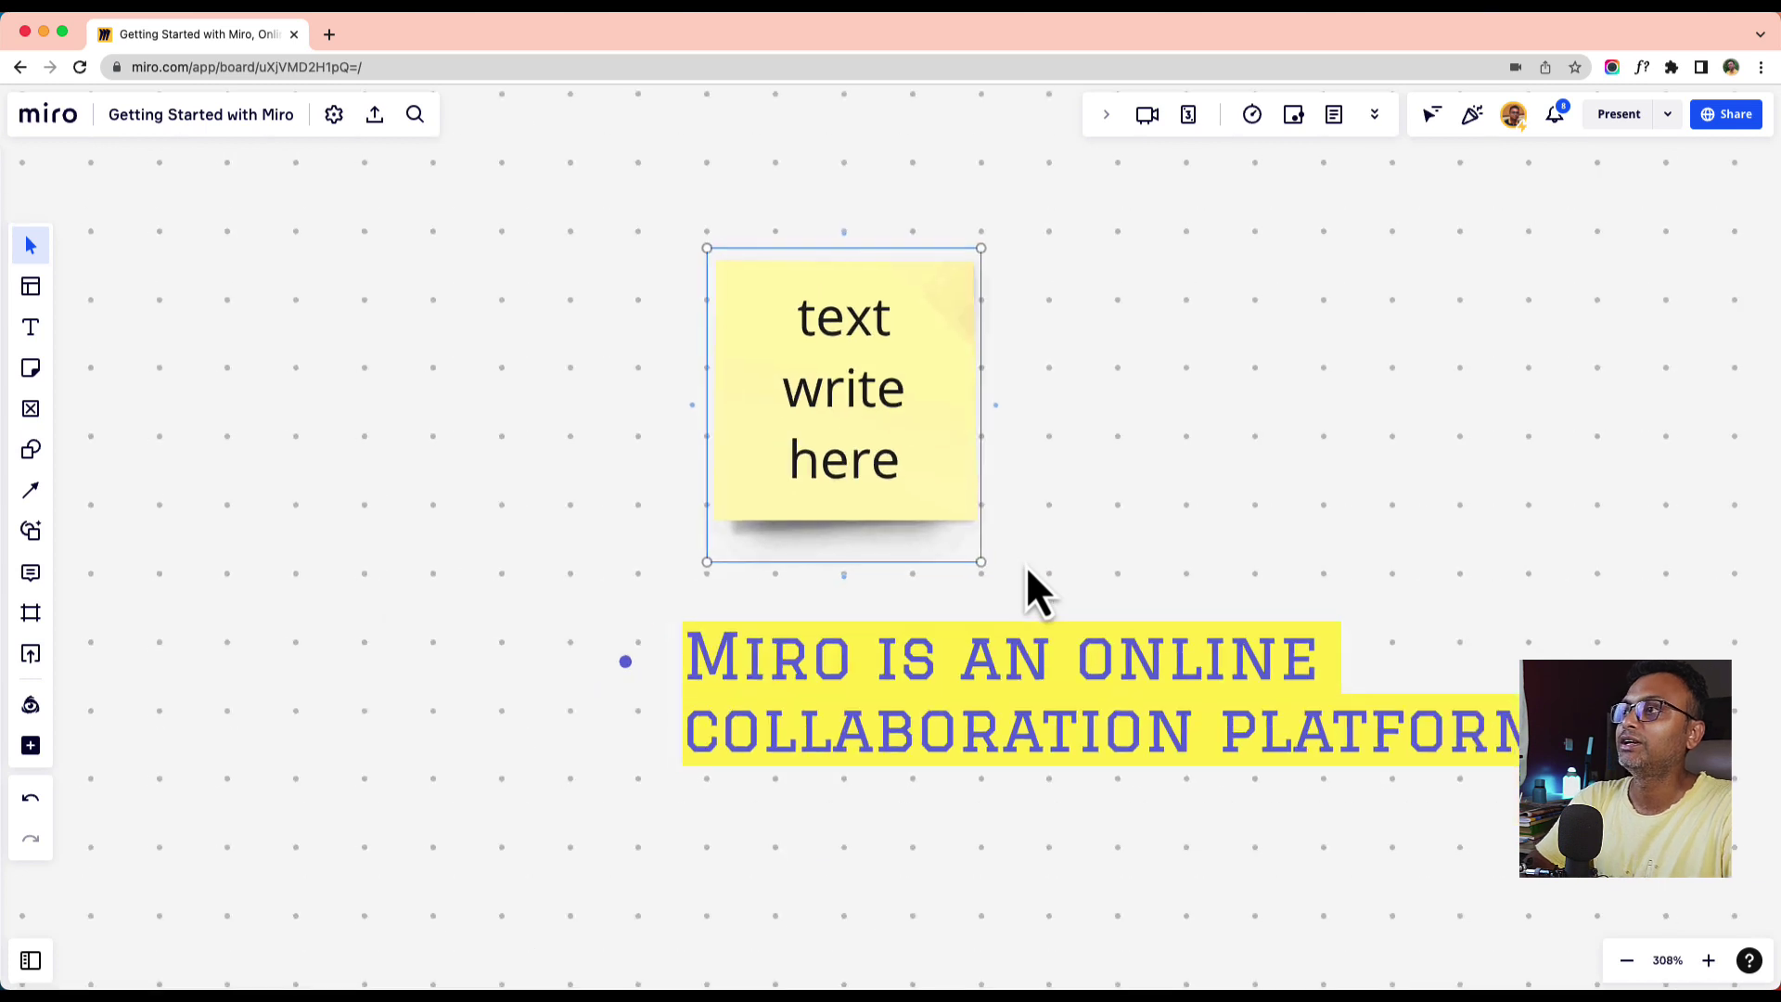
- View the object types and shapes that the sticky note can be switched to
{"action": "left_click", "coordinate": [1023, 343]}
{"action": "left_click", "coordinate": [946, 366]}
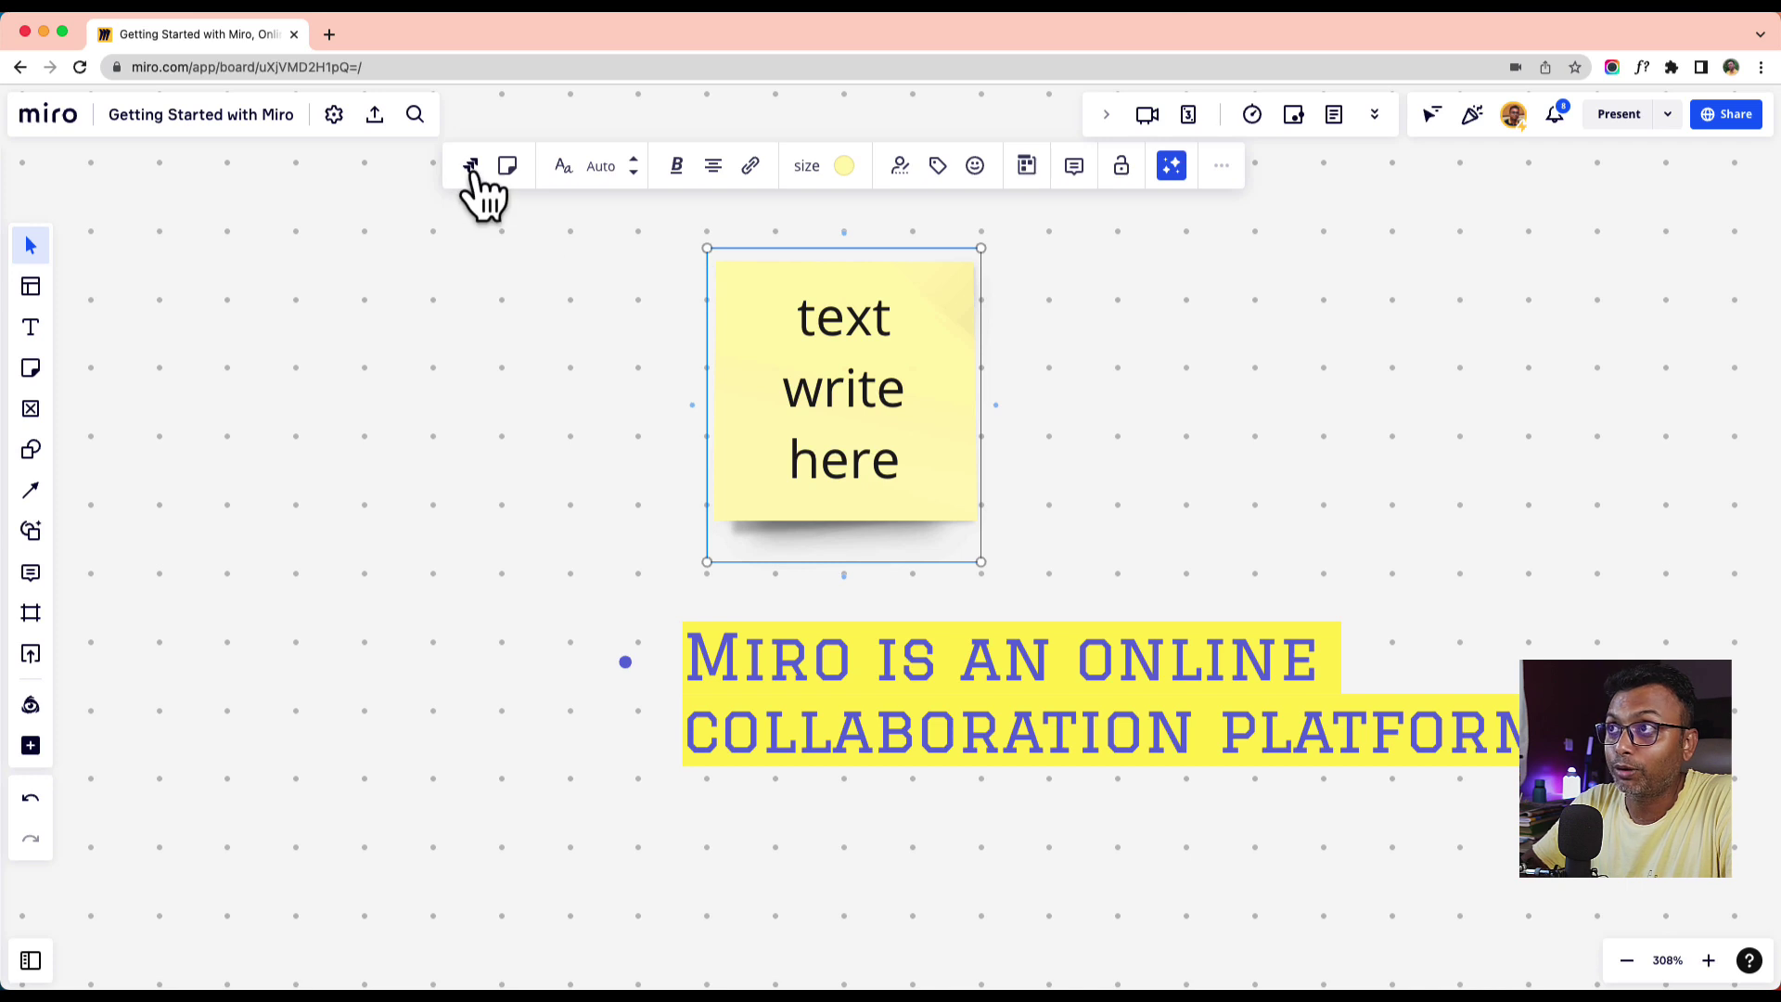
{"action": "left_click", "coordinate": [507, 169]}
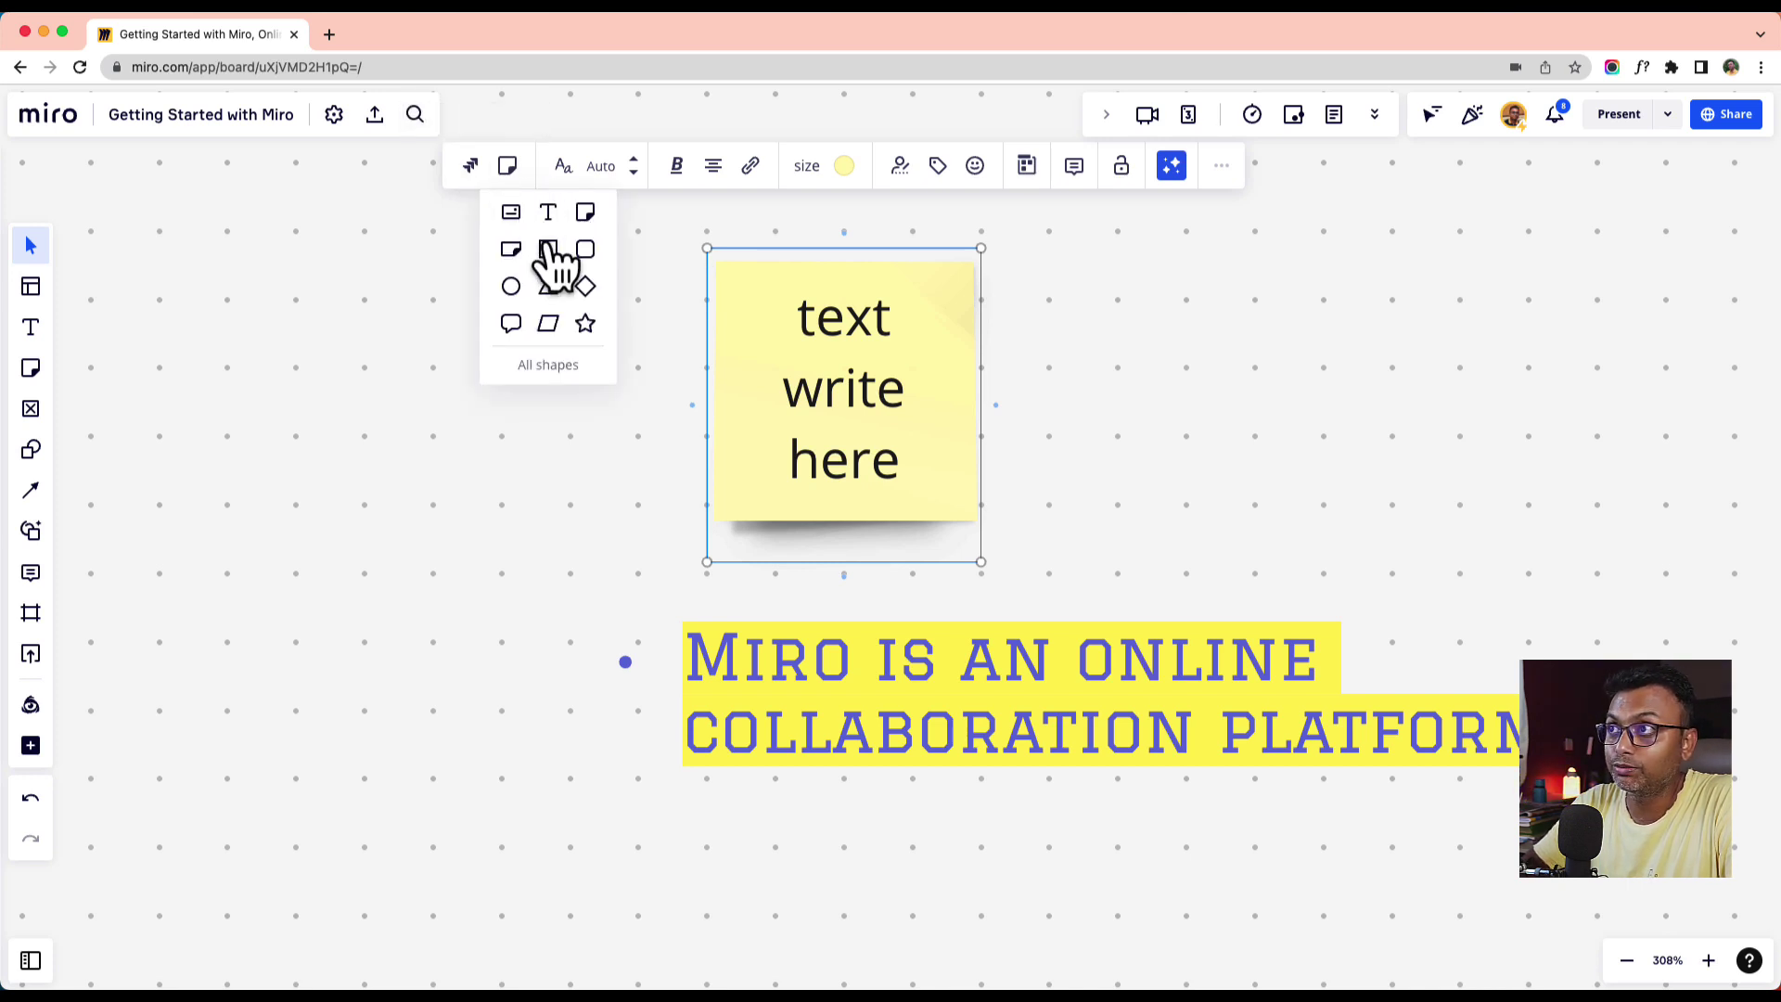
- Switch the sticky note's font between the handwritten and regular styles, ending with the handwritten style
{"action": "left_click", "coordinate": [562, 173]}
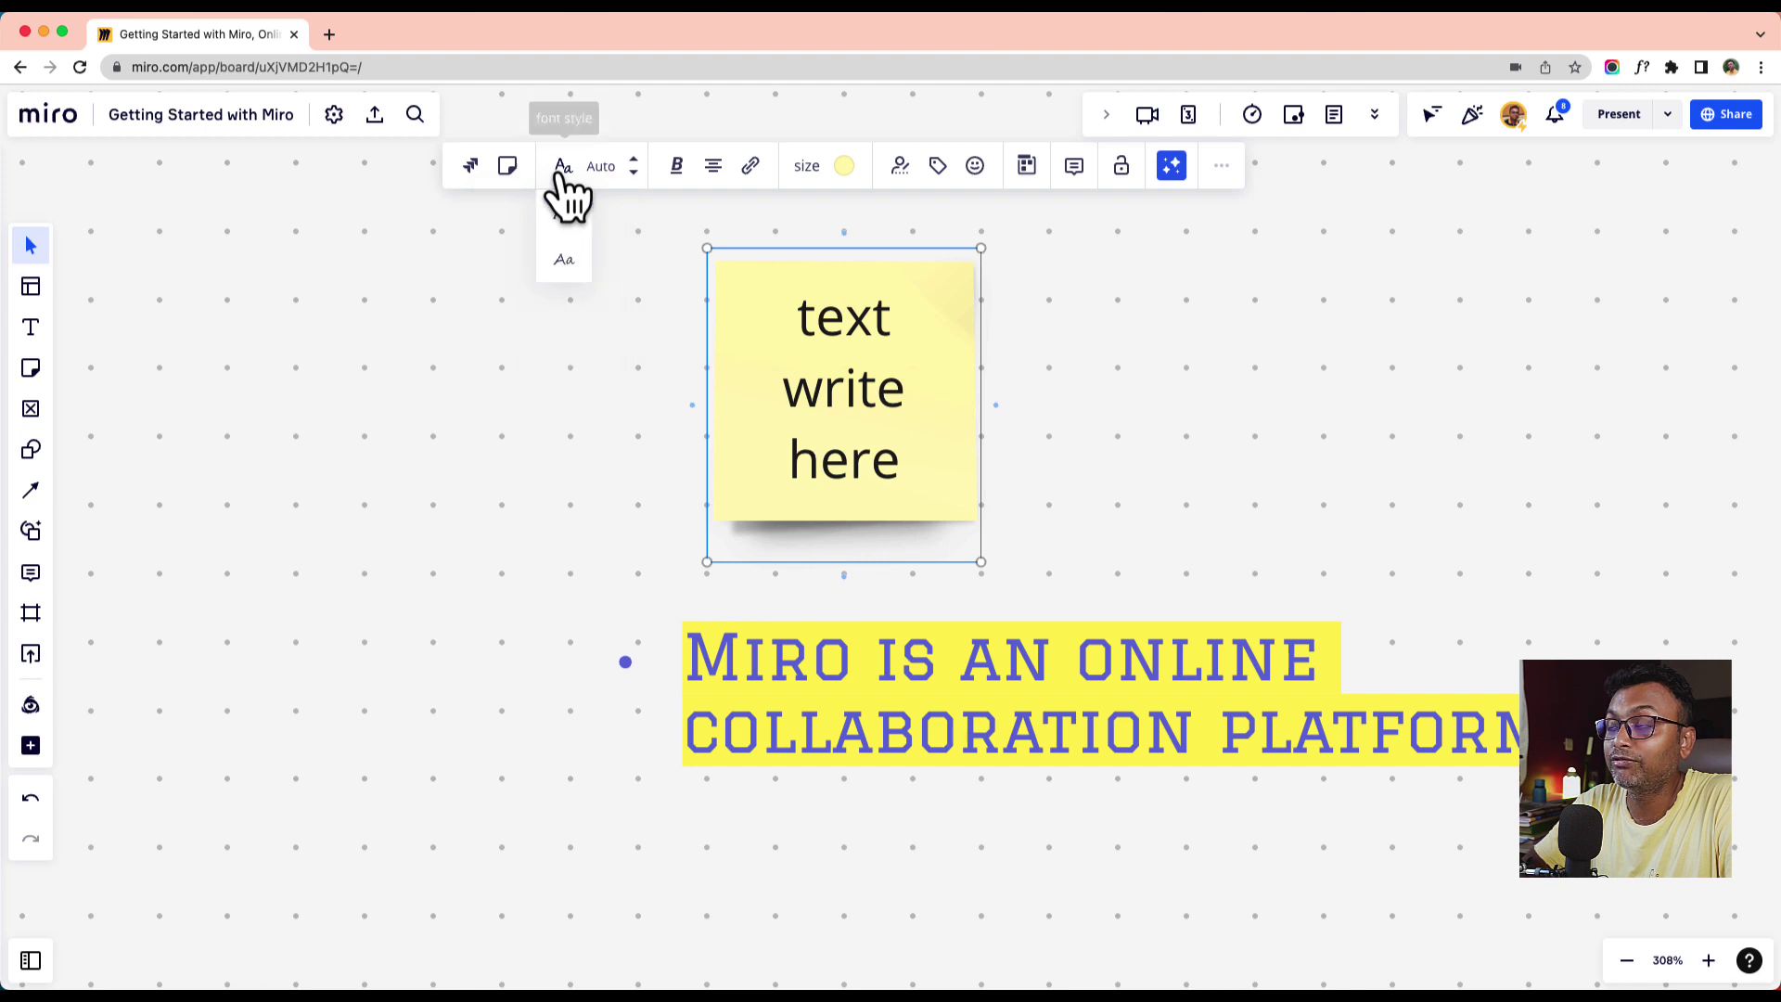
{"action": "left_click", "coordinate": [565, 260]}
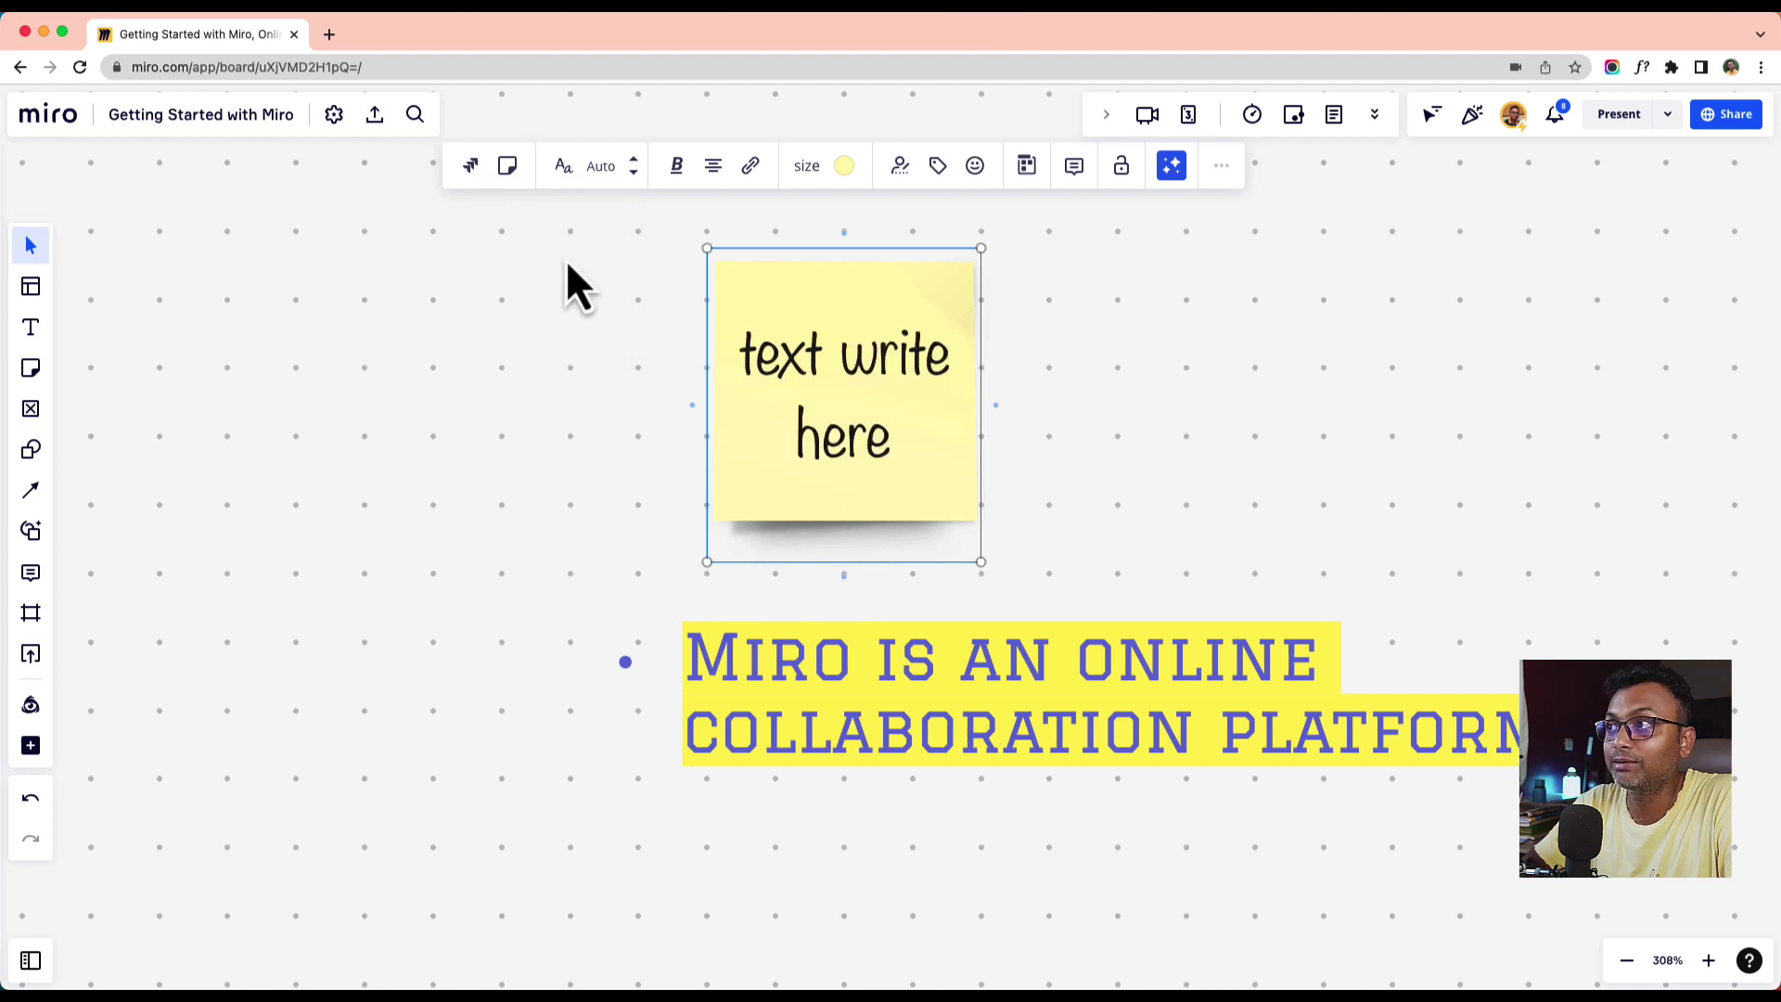
{"action": "left_click", "coordinate": [562, 171]}
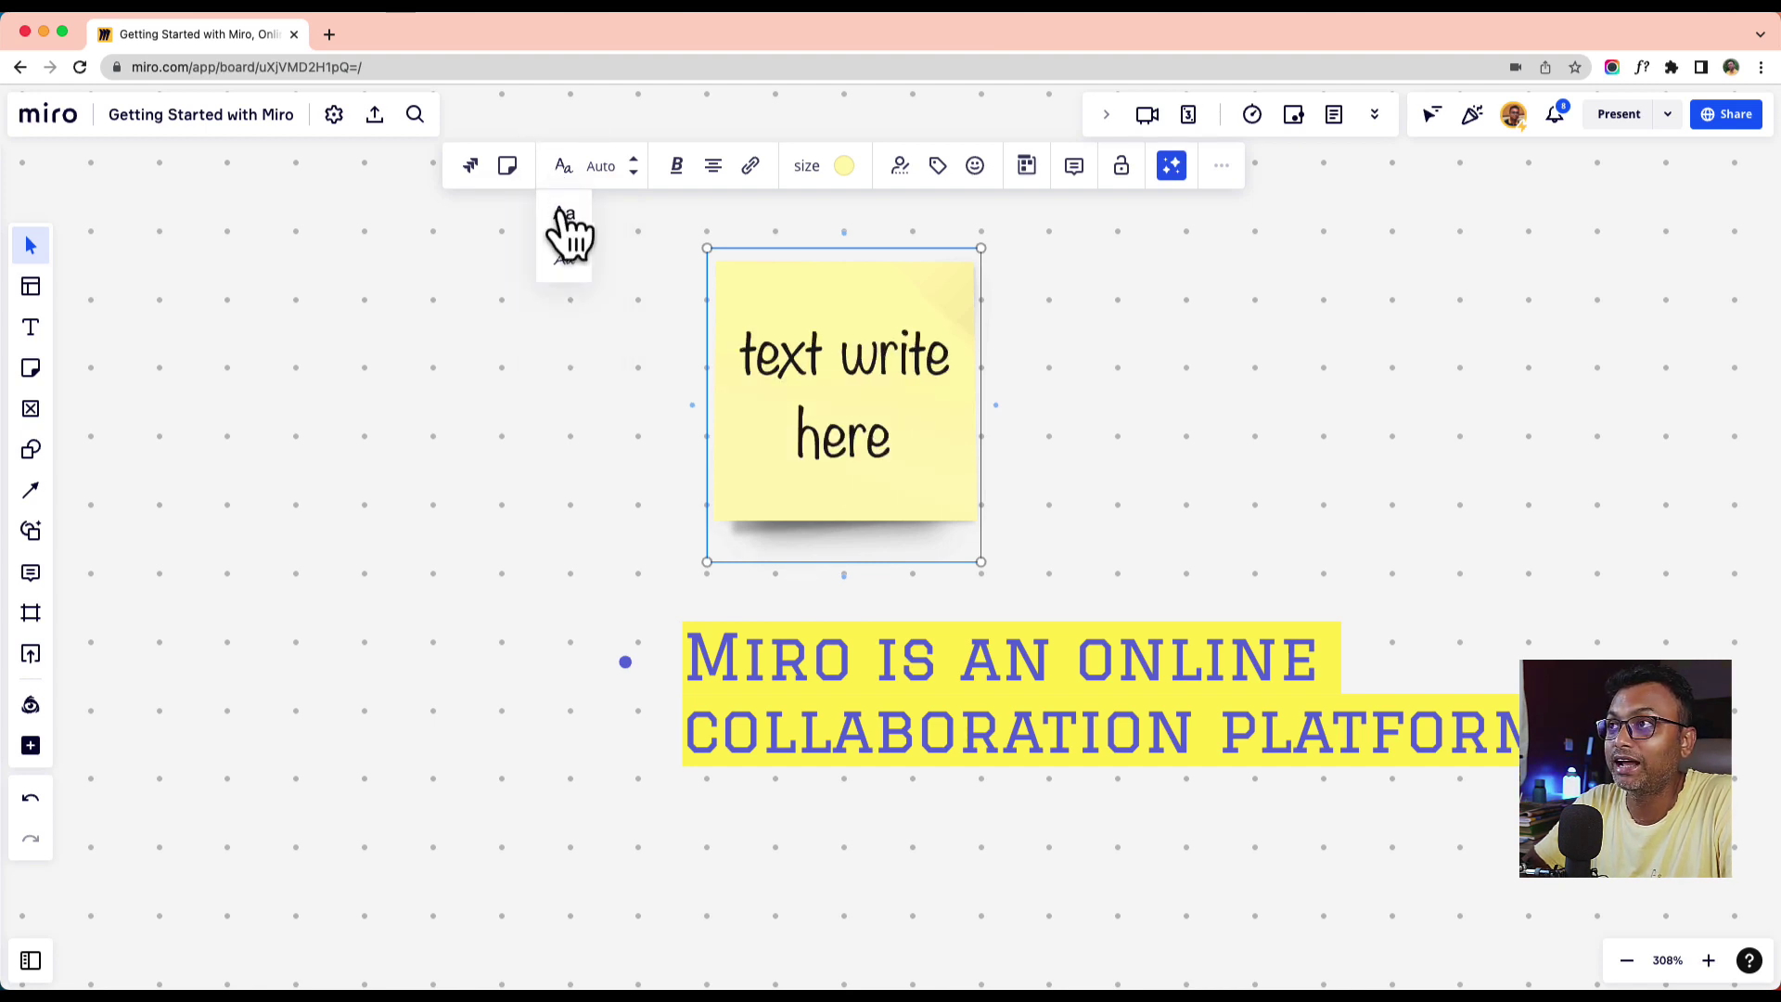
{"action": "left_click", "coordinate": [566, 232]}
{"action": "left_click", "coordinate": [564, 171]}
{"action": "left_click", "coordinate": [570, 258]}
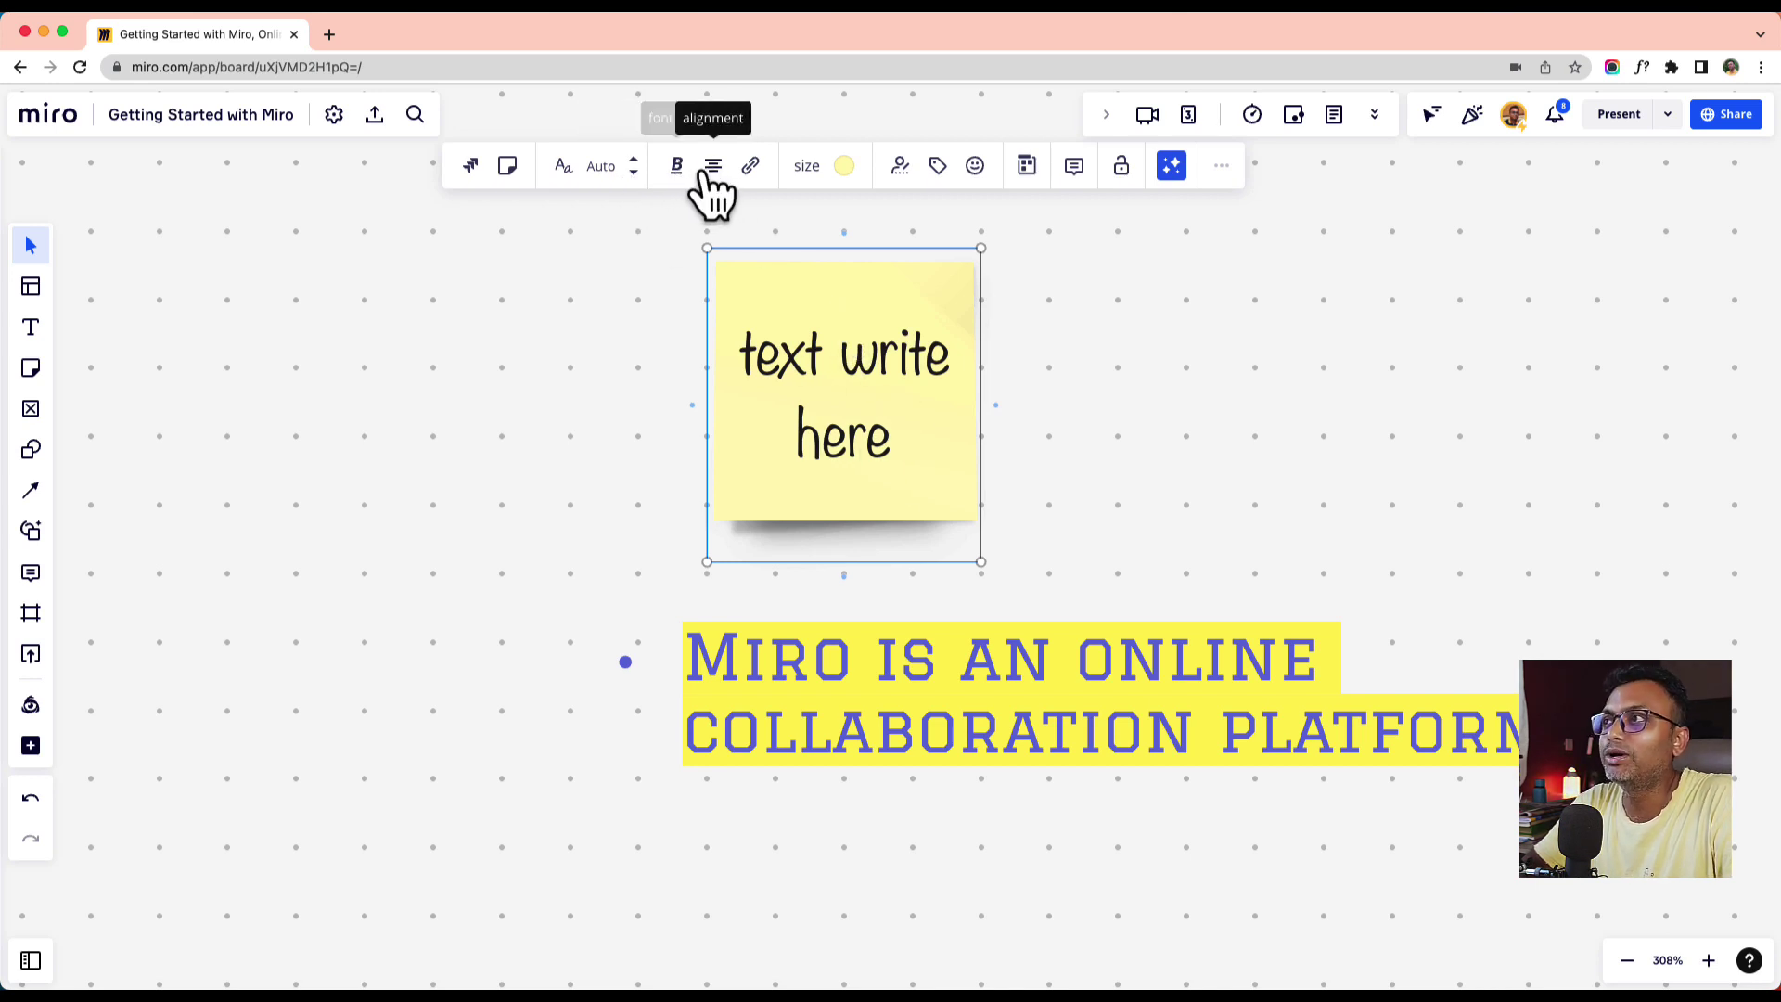
- Change the sticky note's fill color to lime green and show its author's name on it
{"action": "left_click", "coordinate": [844, 169]}
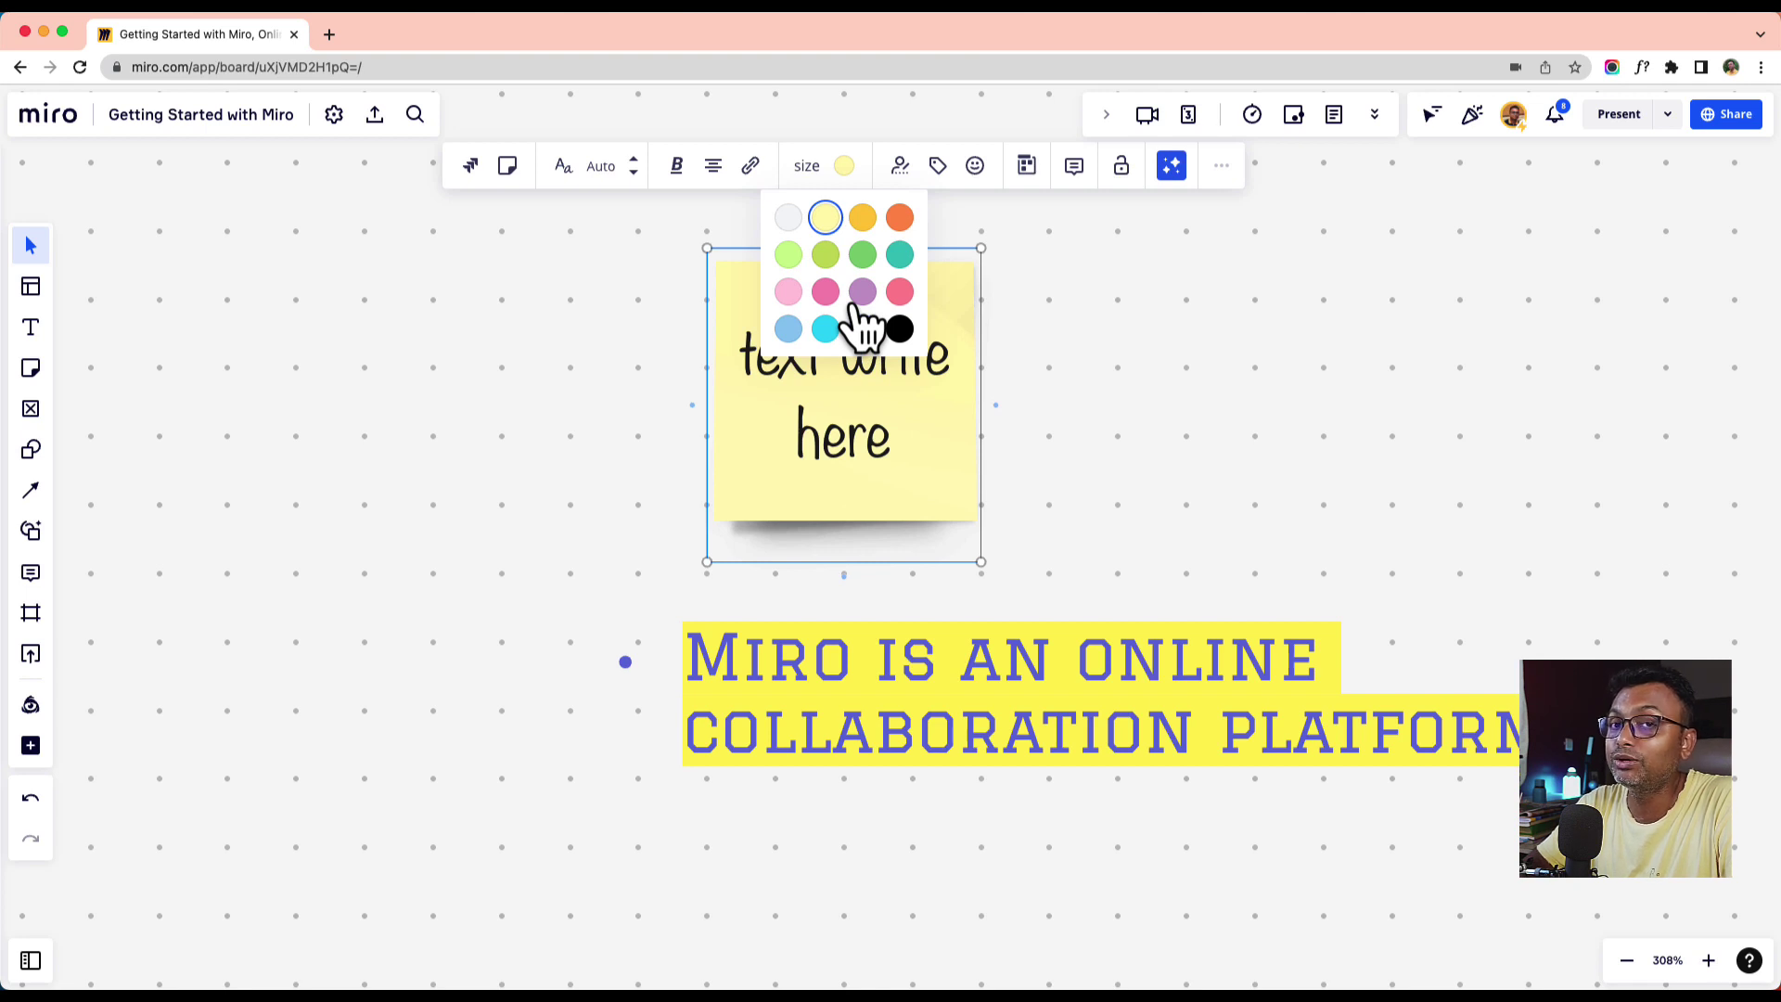
{"action": "left_click", "coordinate": [825, 256]}
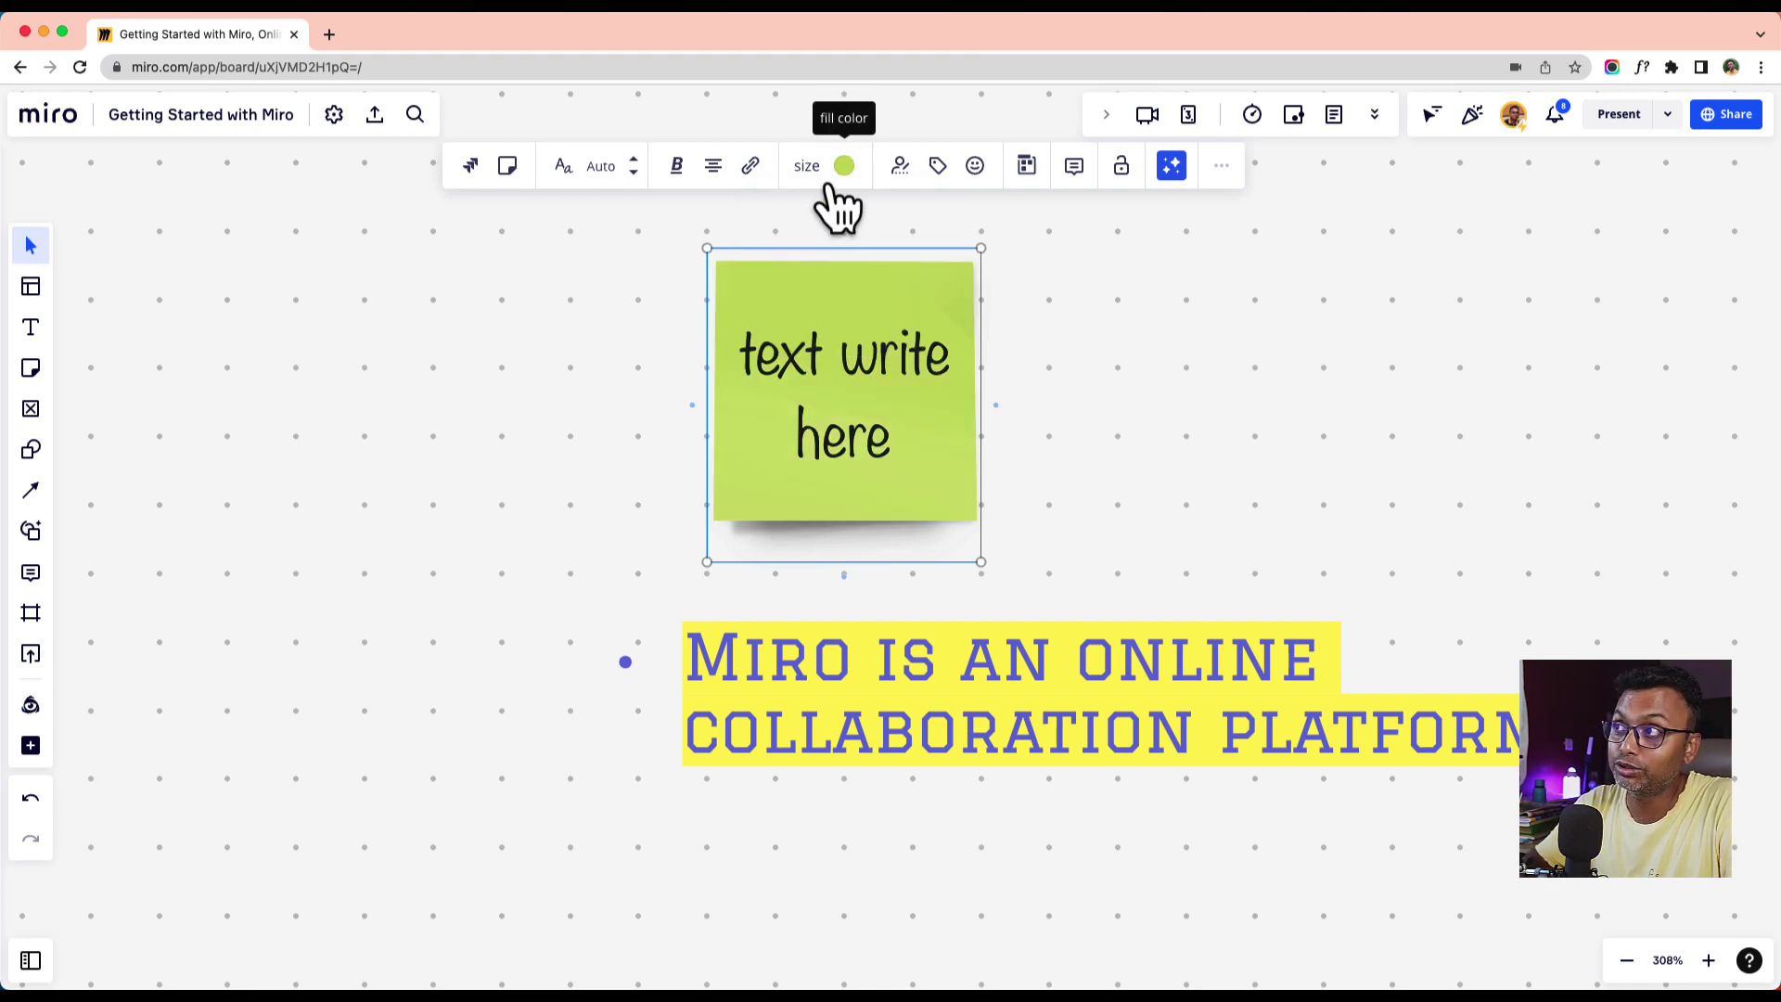
{"action": "left_click", "coordinate": [901, 167]}
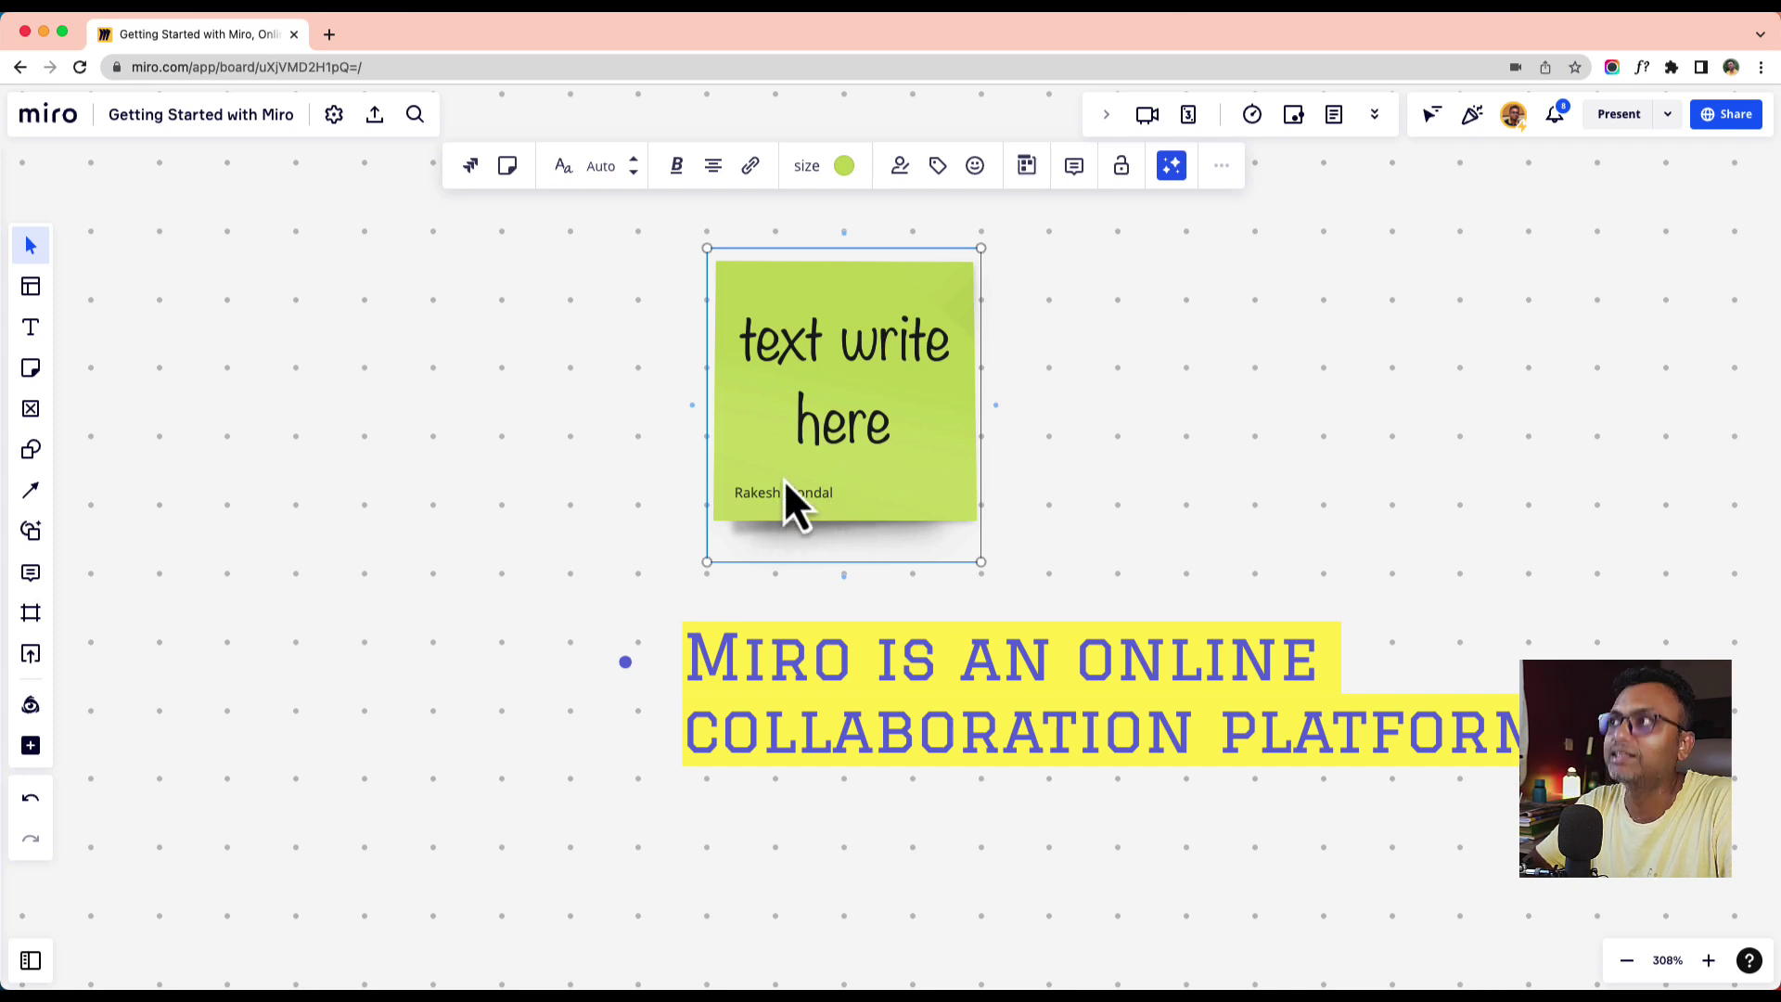
- Add a red tag reading "name" to the sticky note and move the note to the upper left of the highlighted text
{"action": "left_click", "coordinate": [938, 165]}
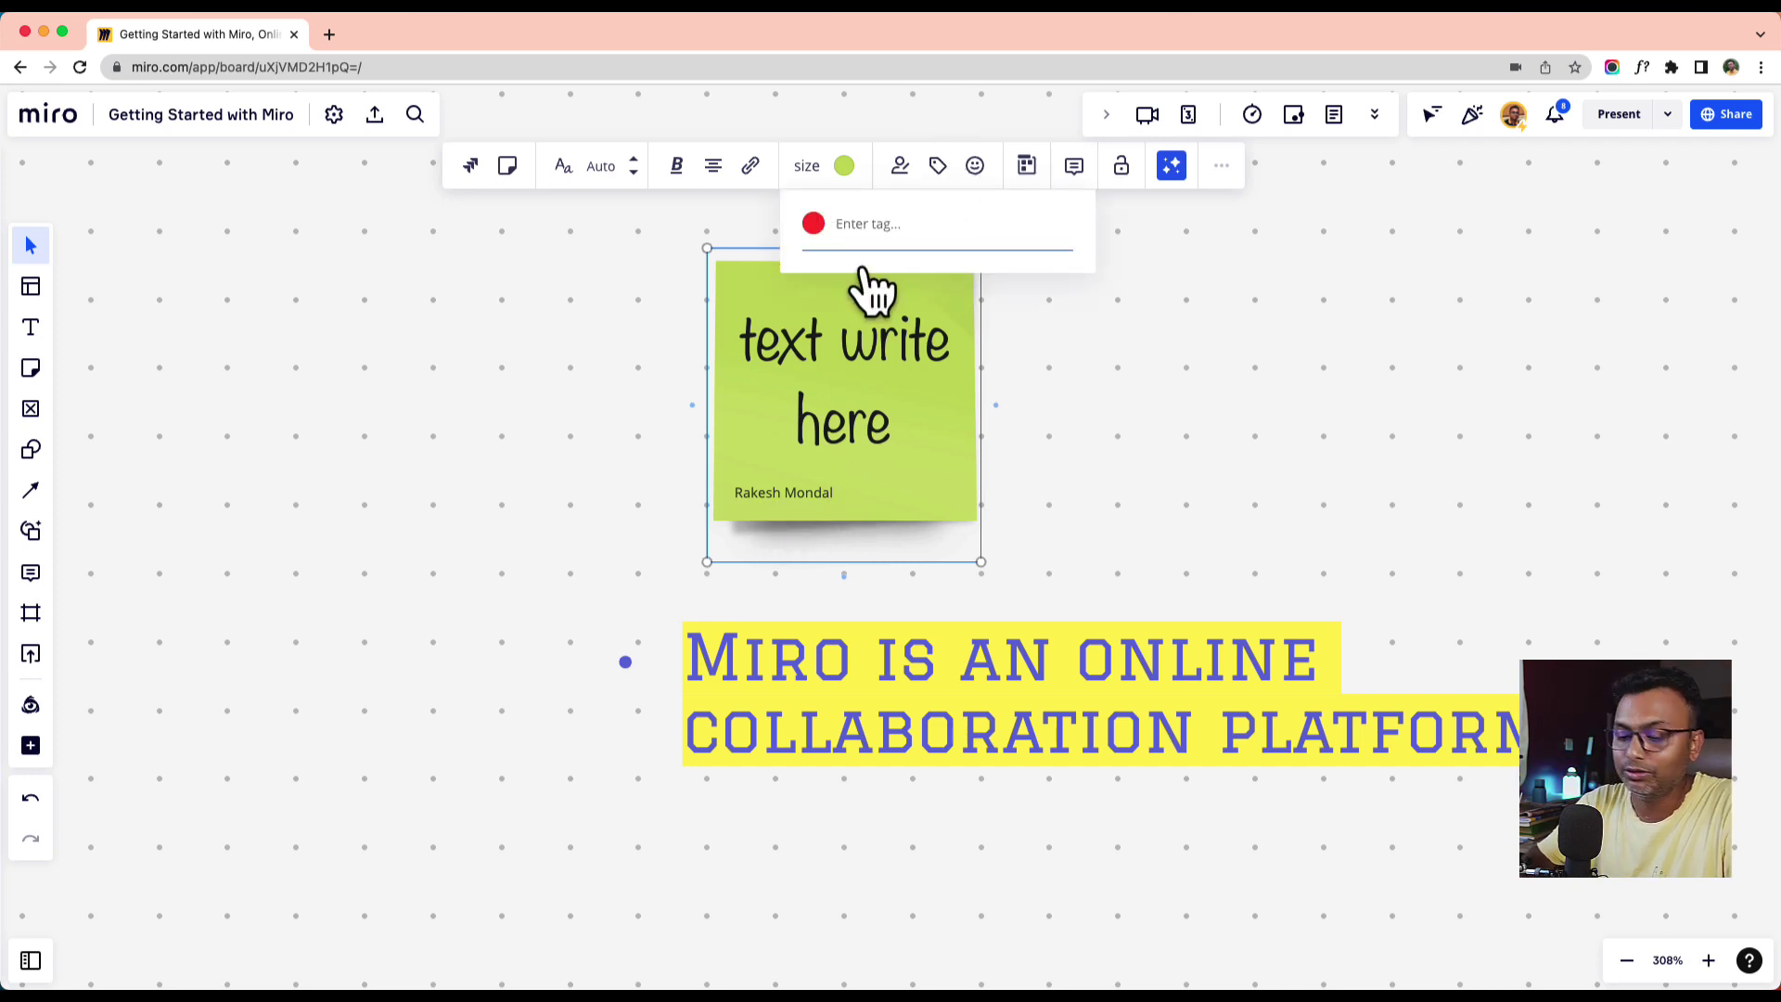
{"action": "type", "text": "name"}
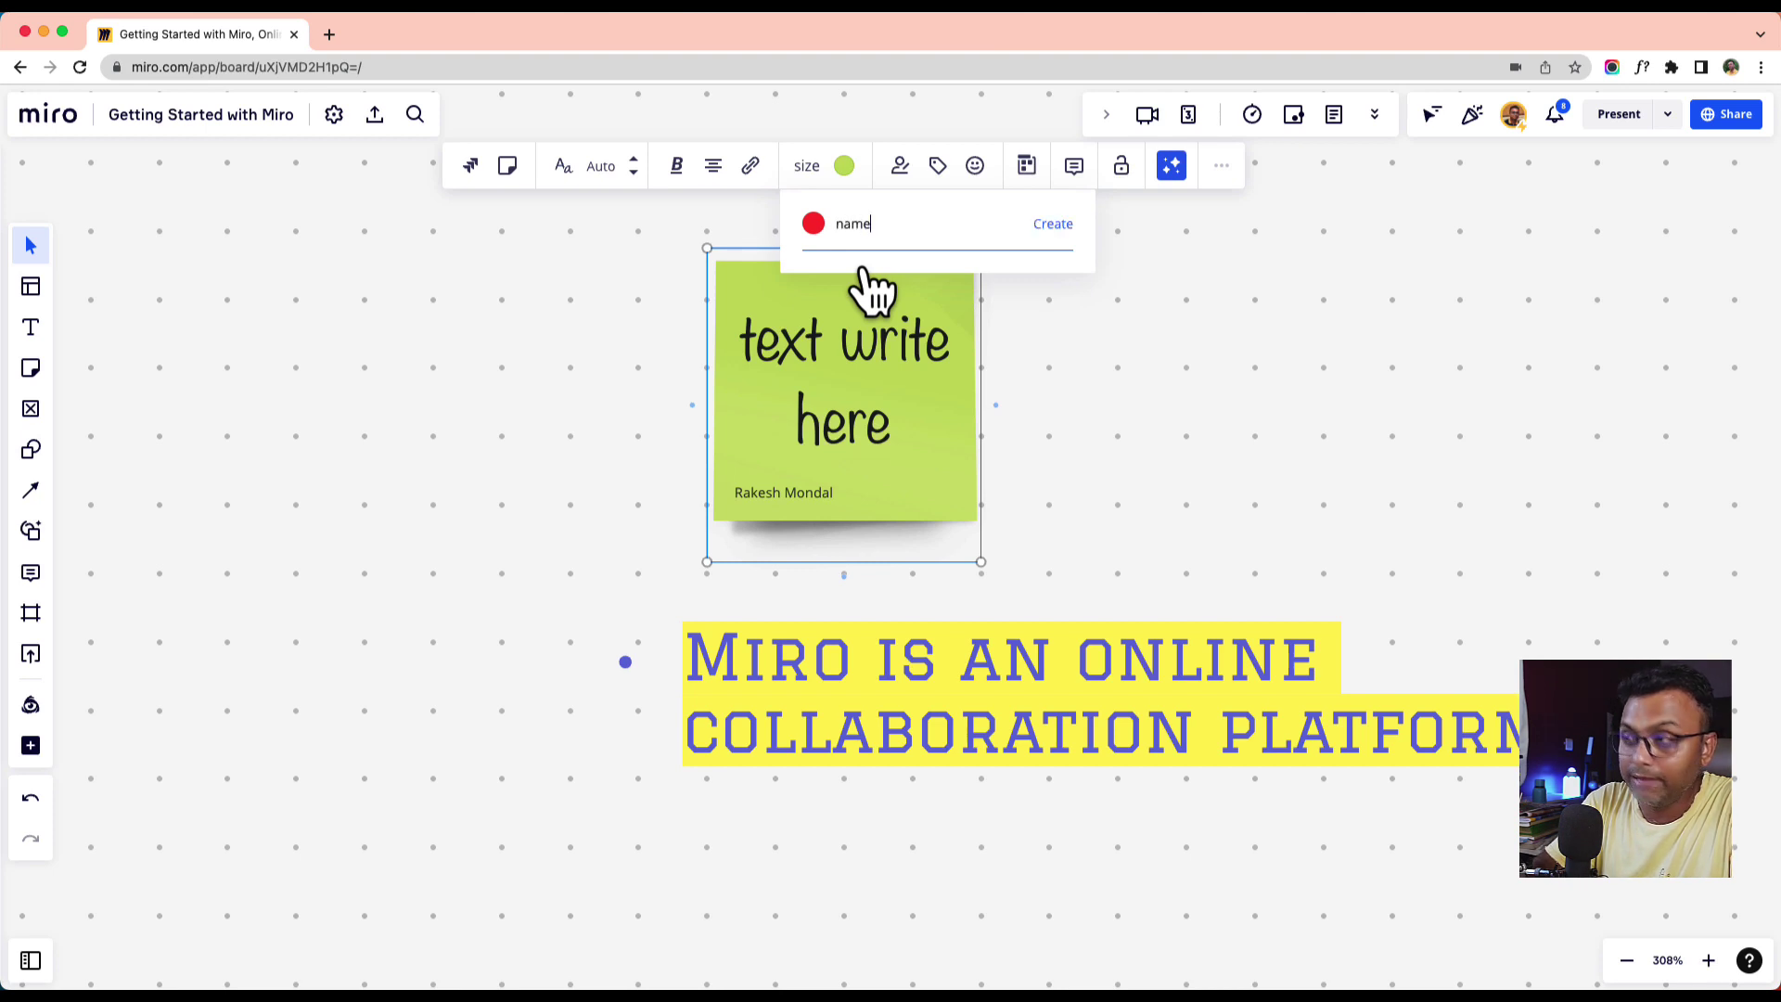
{"action": "key", "text": "Return"}
{"action": "key", "text": "Escape"}
{"action": "left_click", "coordinate": [1073, 510]}
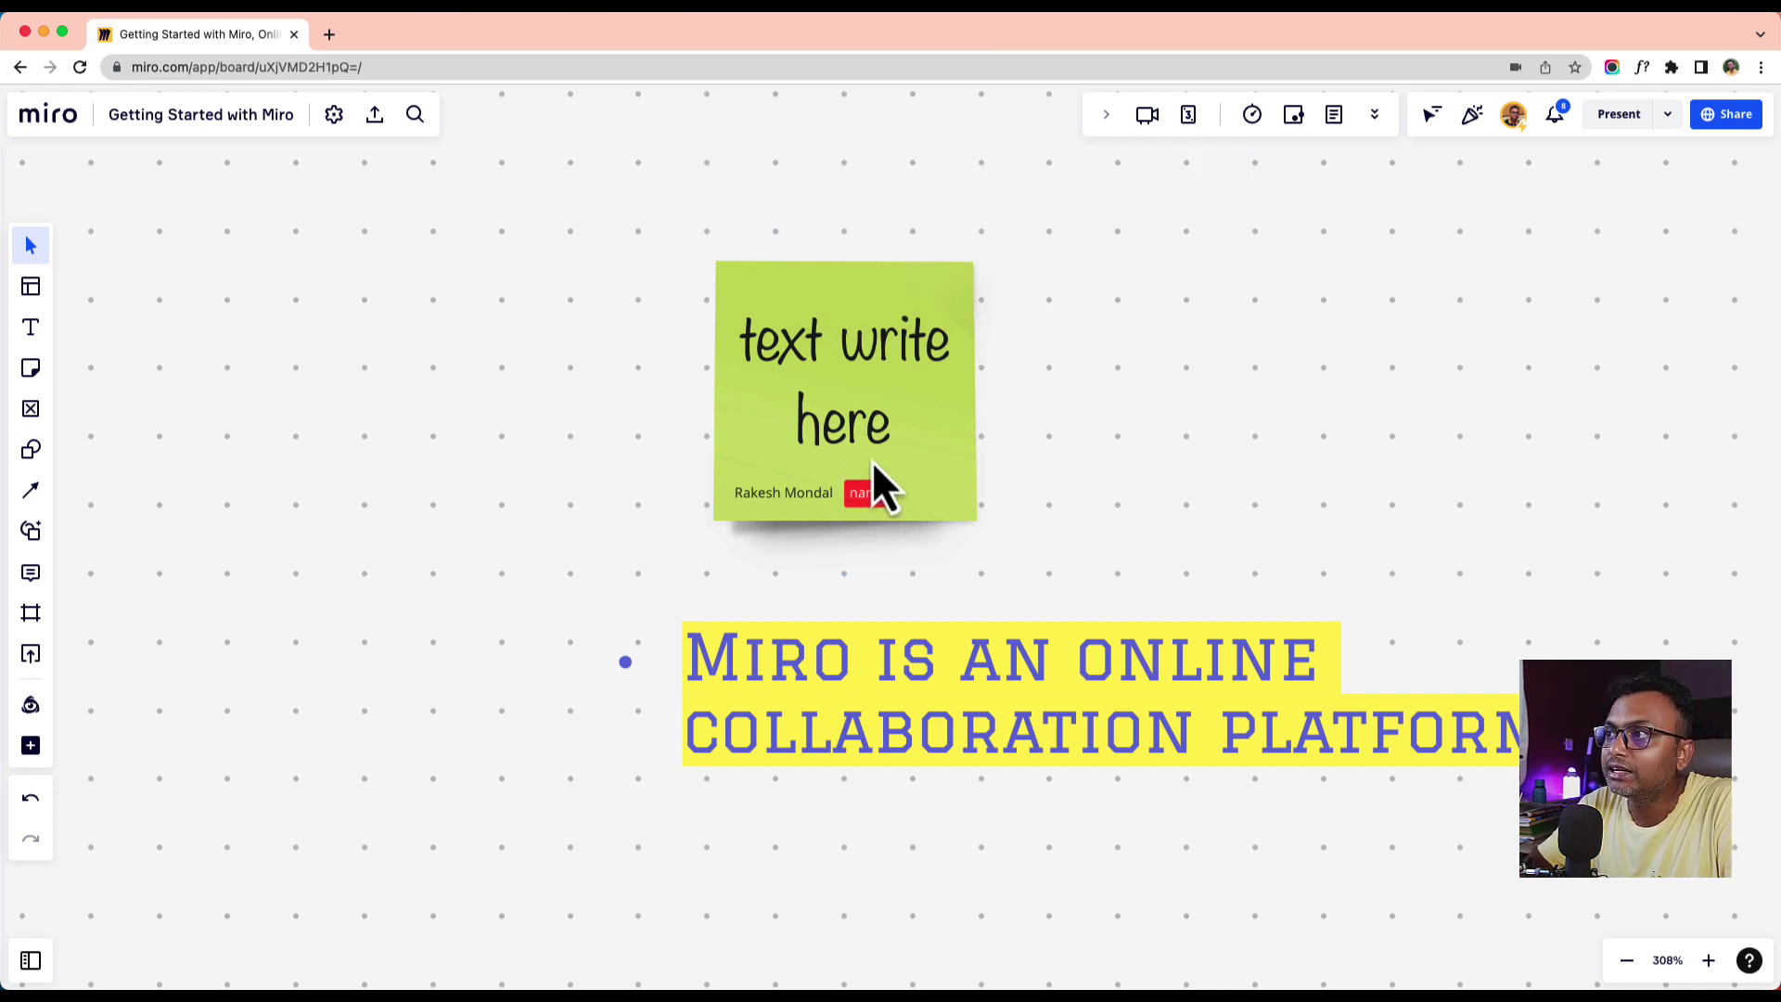
{"action": "left_click_drag", "start_coordinate": [872, 460], "coordinate": [392, 447]}
{"action": "left_click", "coordinate": [396, 451]}
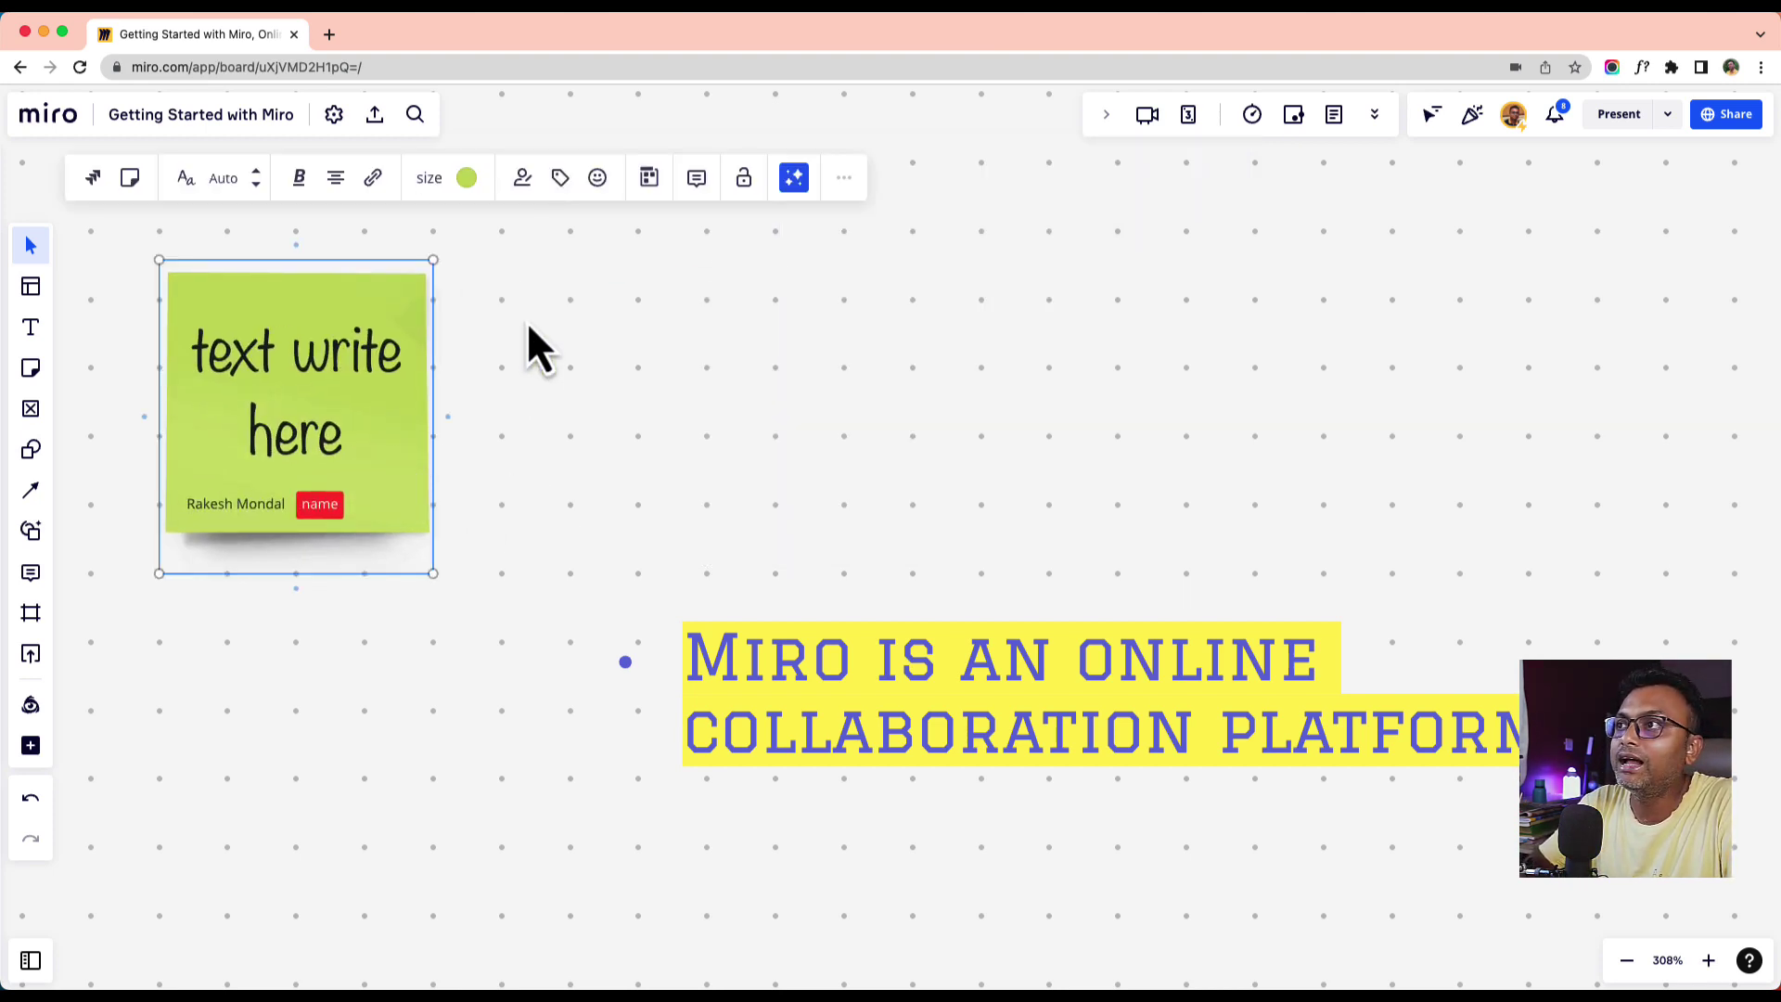
- Add a face emoji reaction to the sticky note and remove it again
{"action": "left_click", "coordinate": [597, 178]}
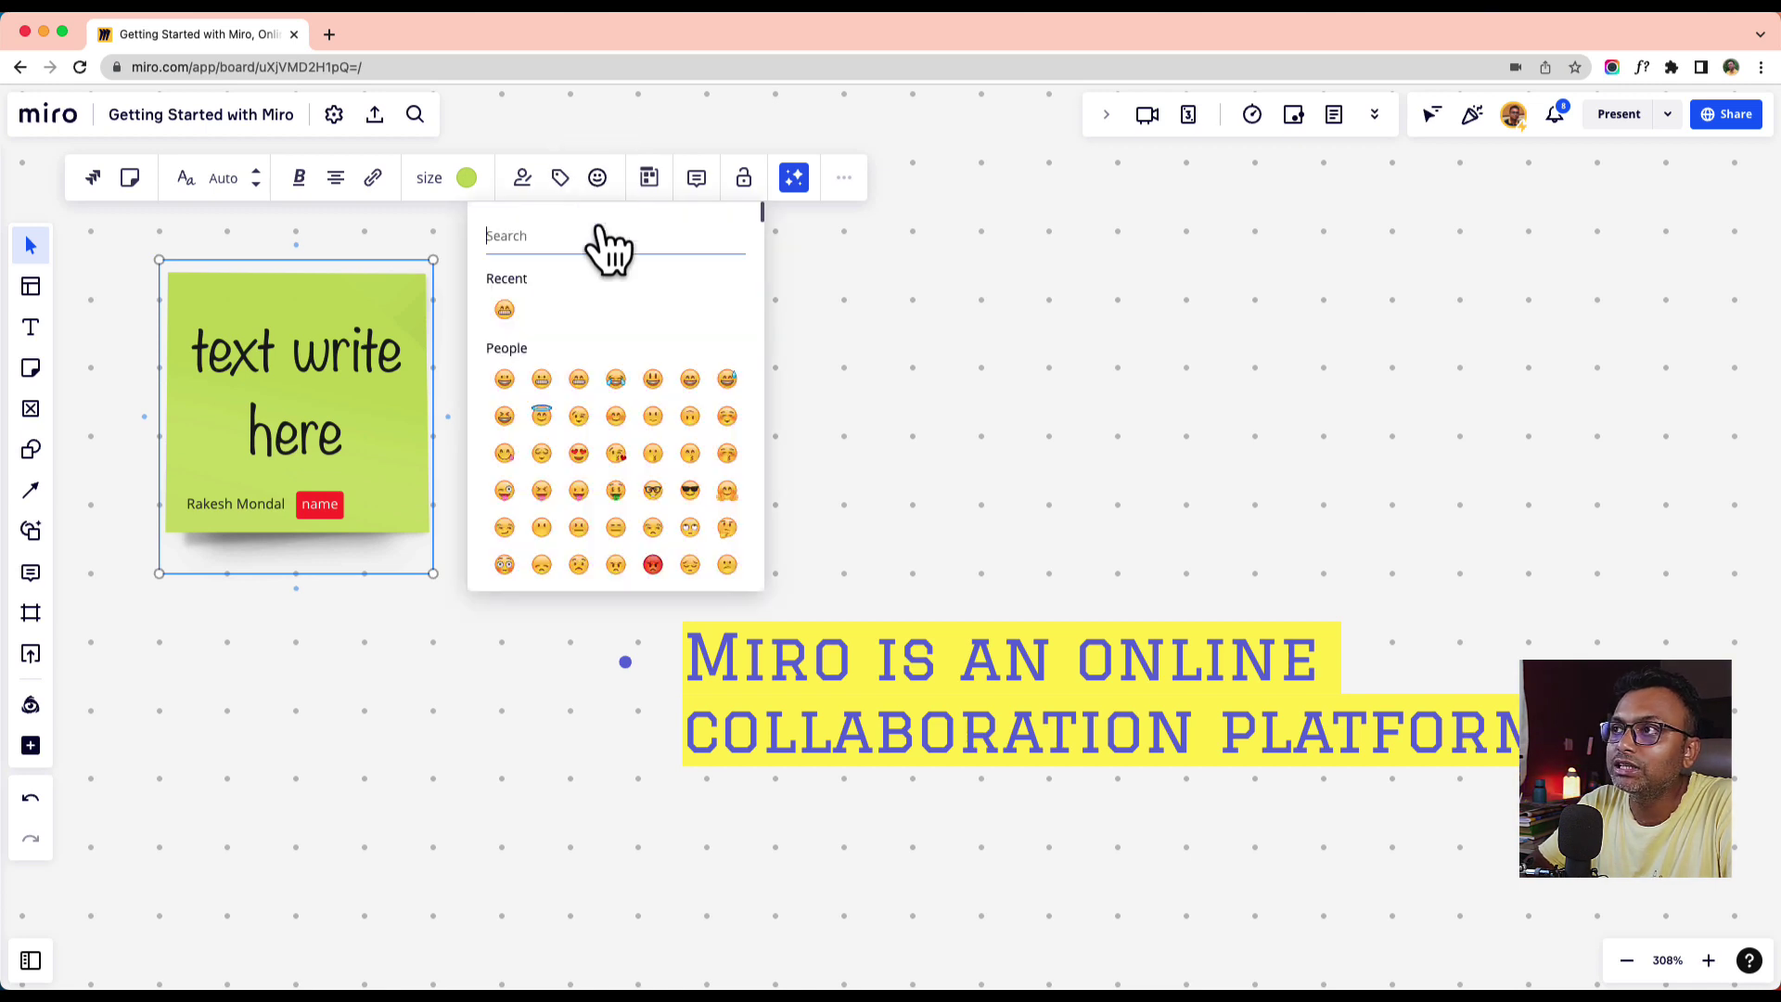
{"action": "left_click", "coordinate": [616, 527]}
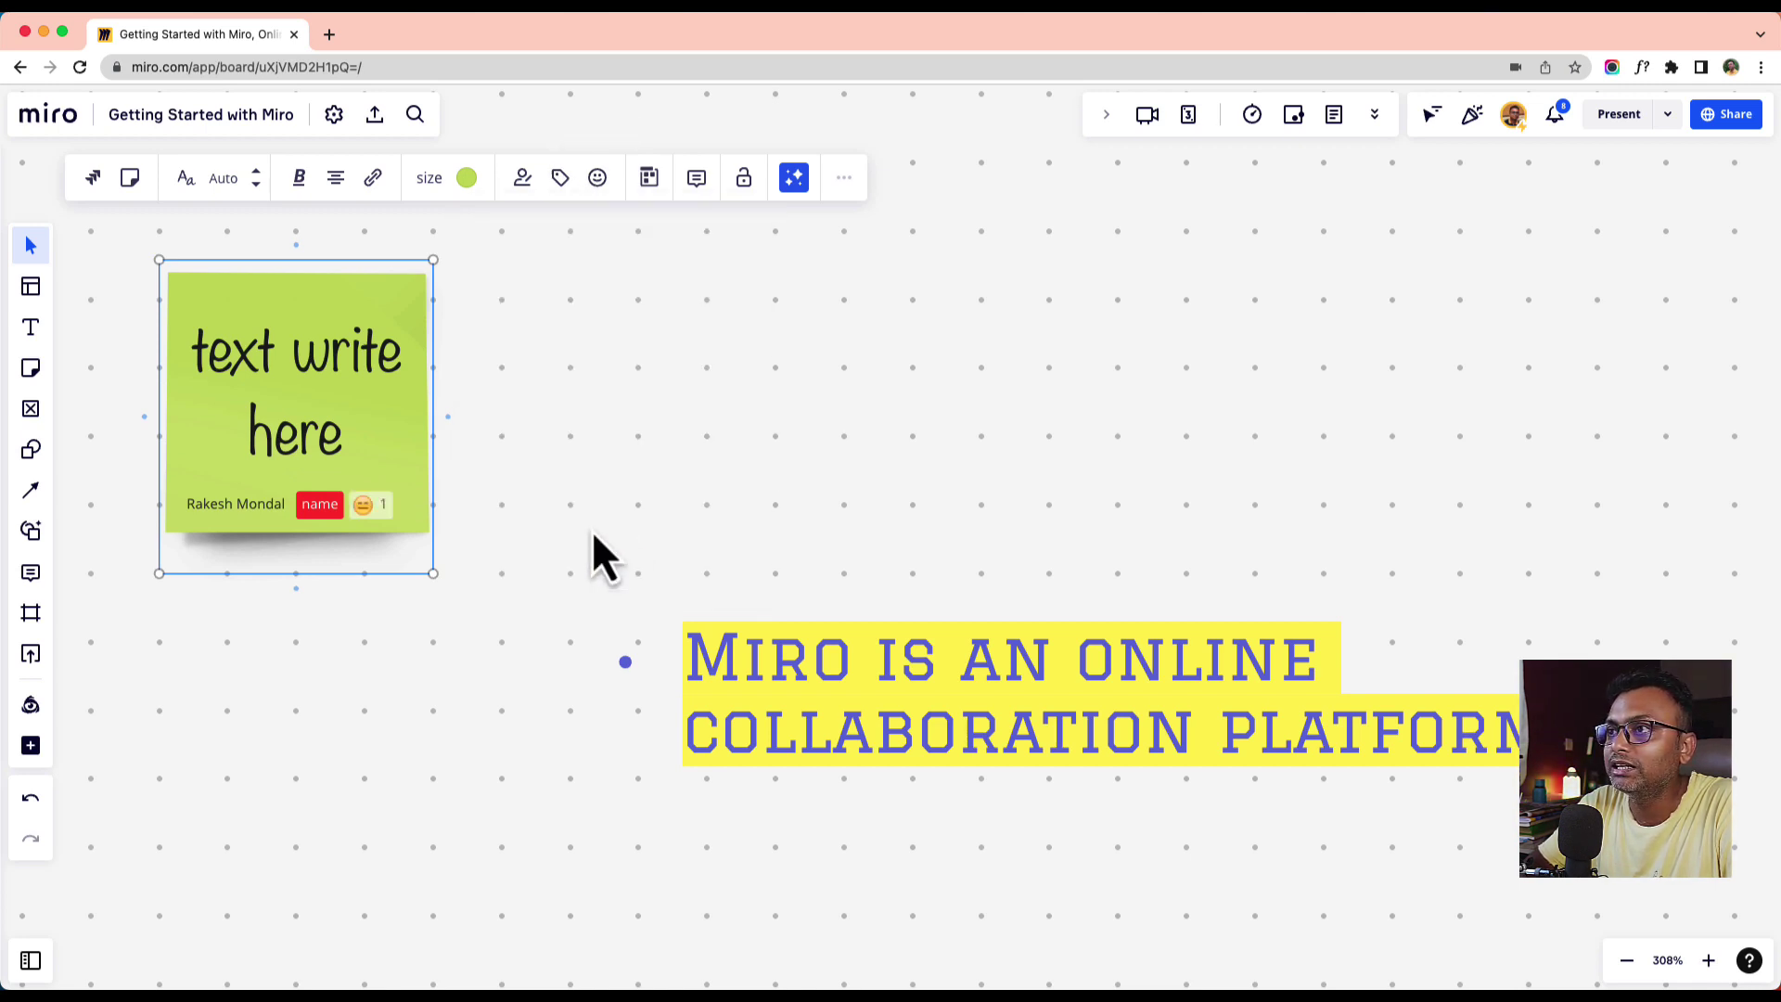
{"action": "left_click", "coordinate": [382, 517]}
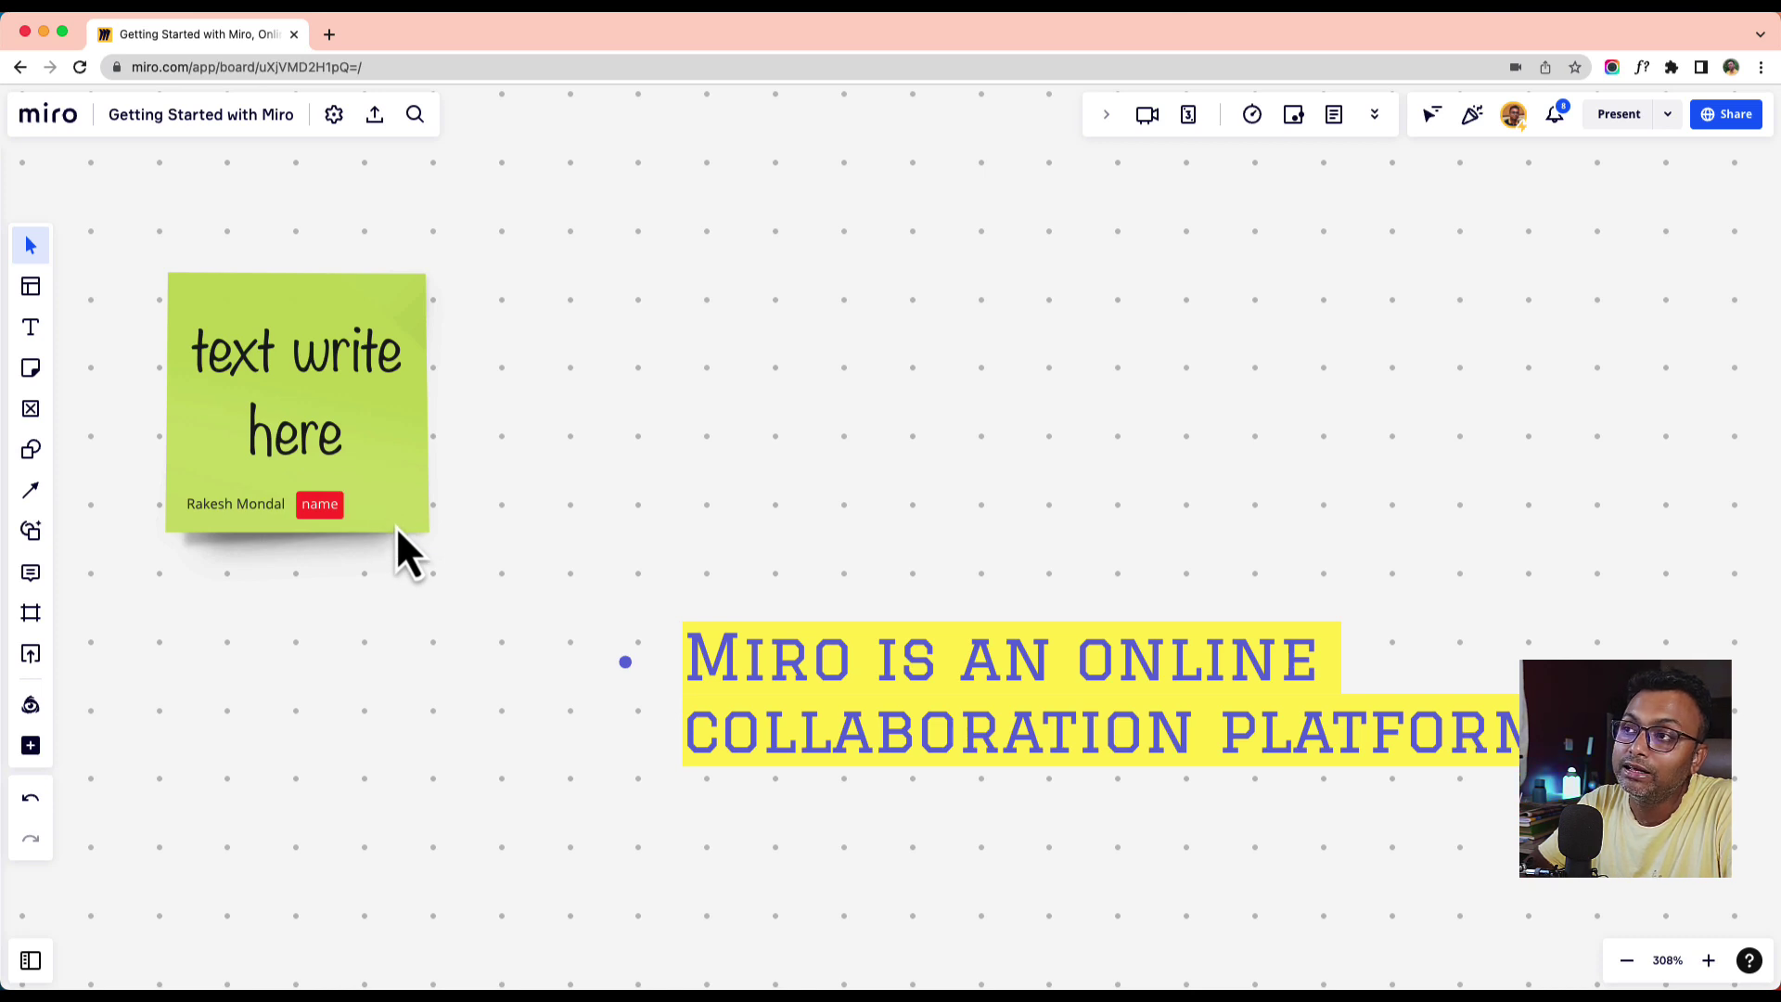
- Move the green sticky note further left and duplicate it four times to form a row of five notes
{"action": "left_click", "coordinate": [382, 449]}
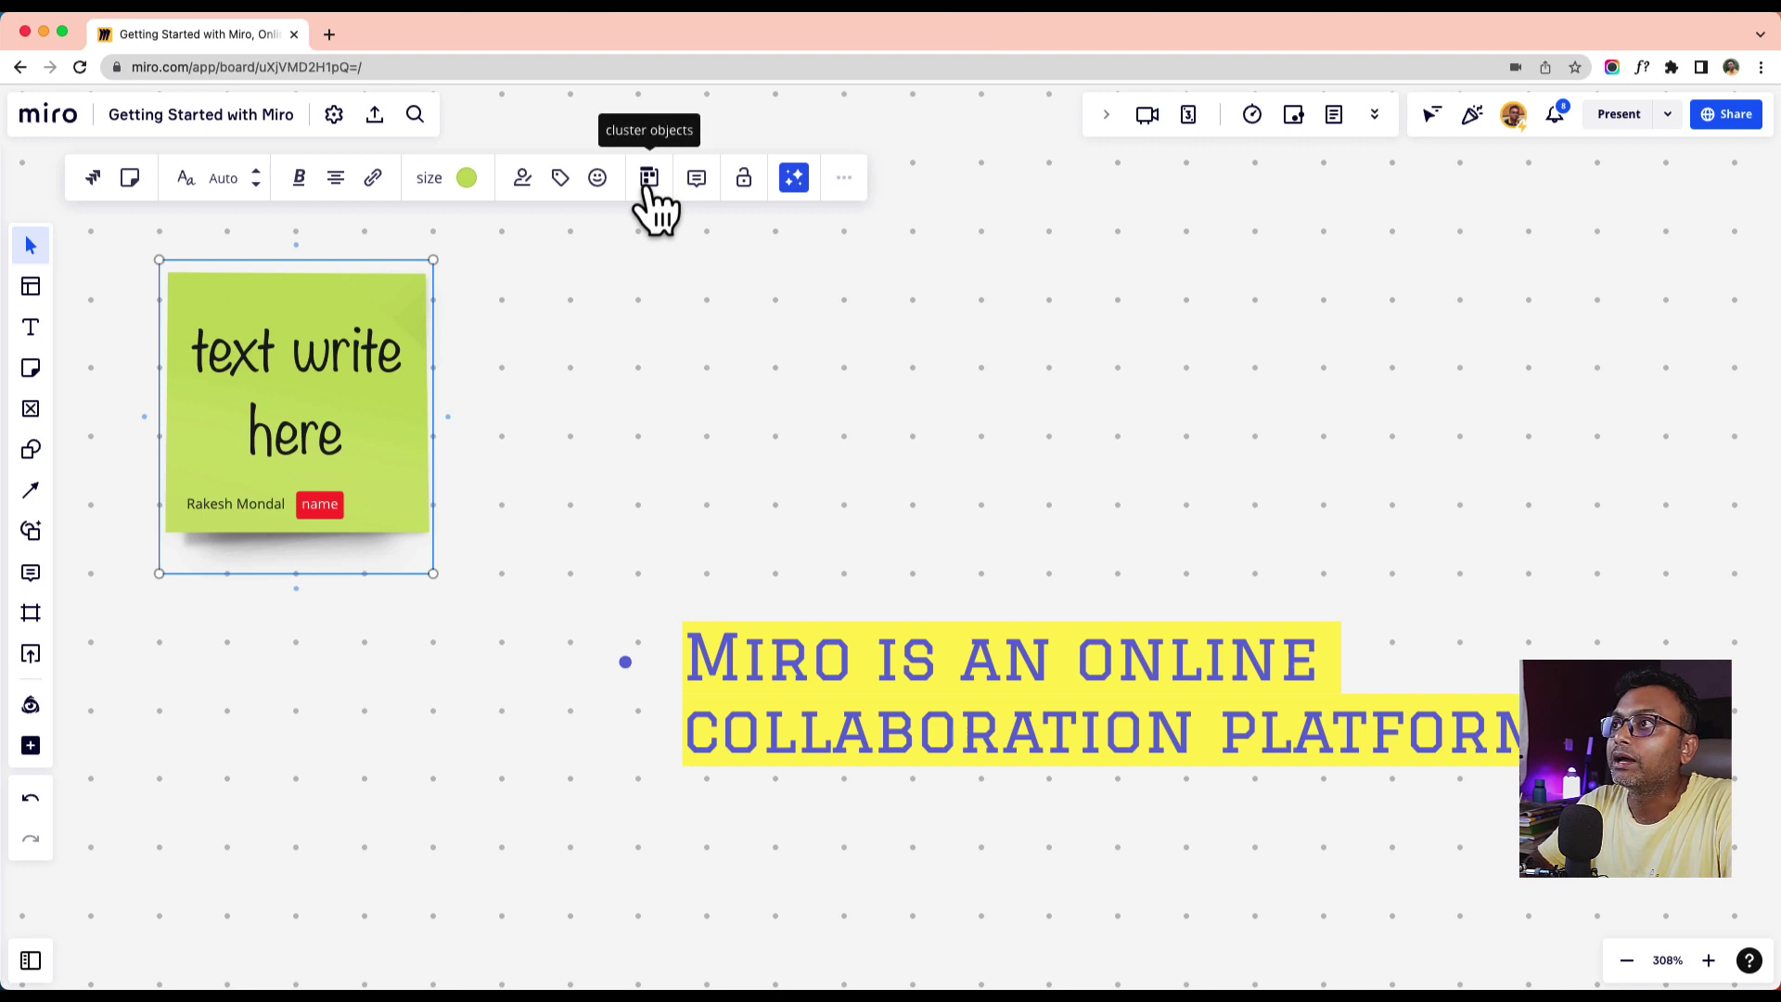
{"action": "scroll", "coordinate": [638, 470], "scroll_direction": "down", "scroll_amount": 5}
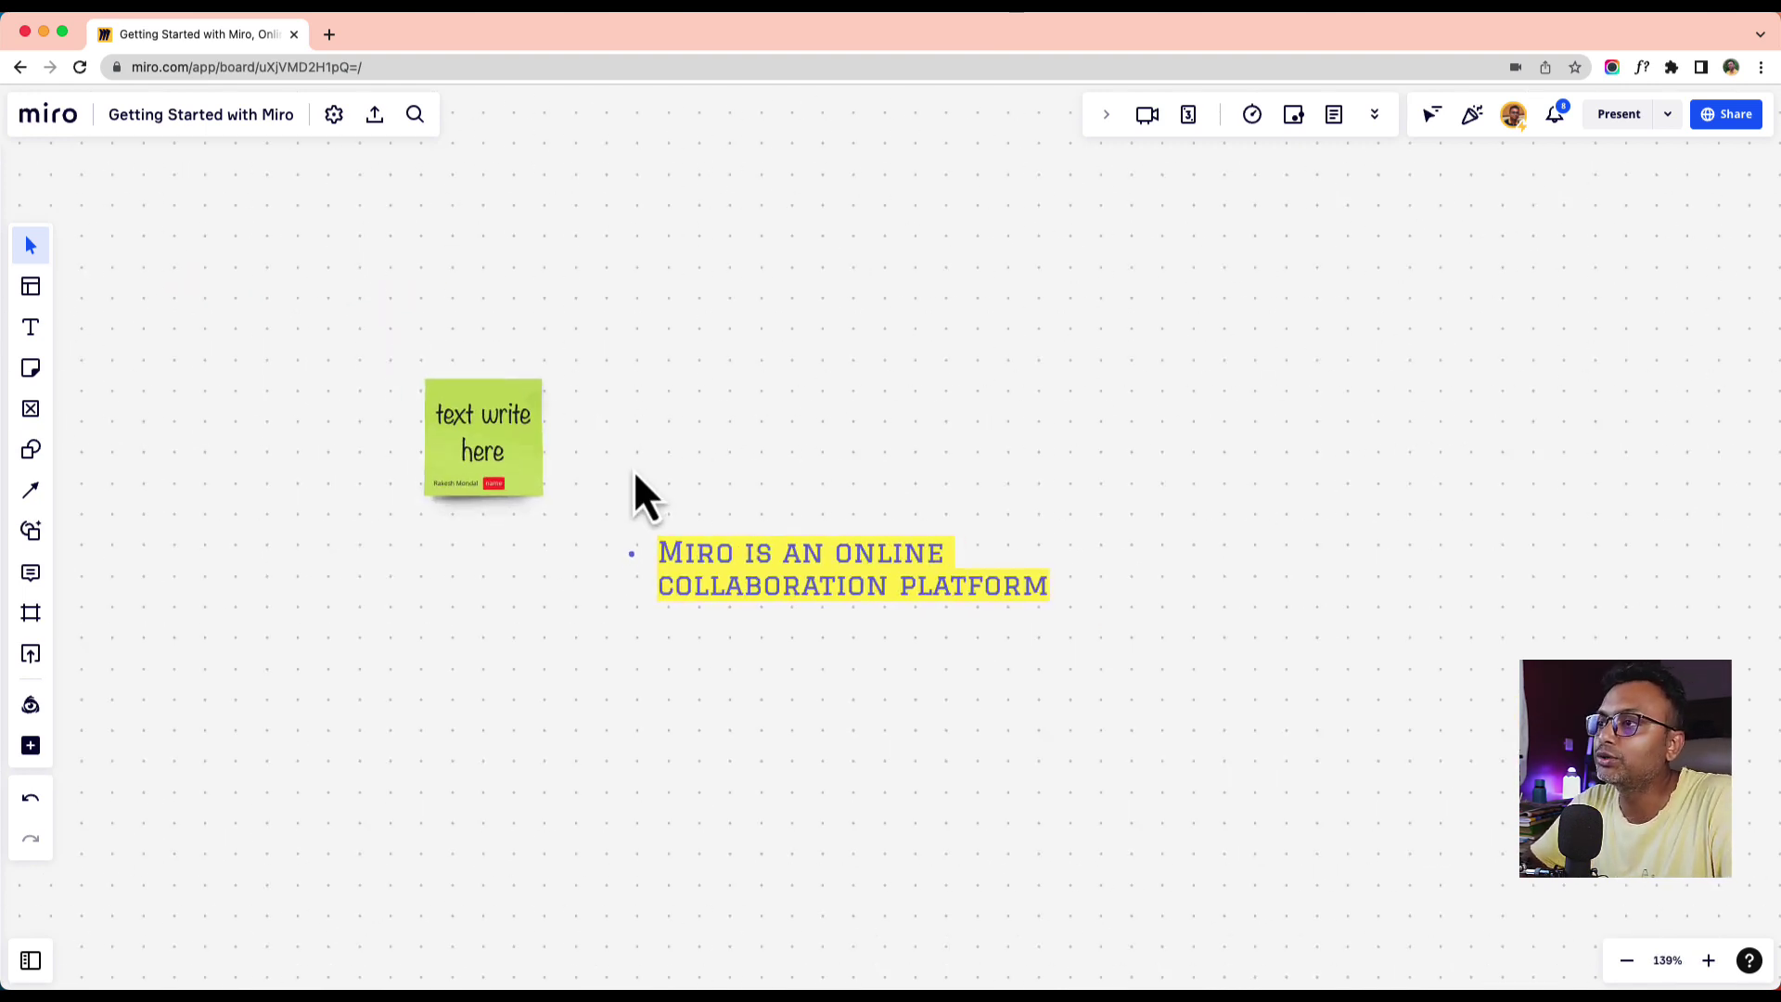
{"action": "left_click_drag", "start_coordinate": [473, 446], "coordinate": [304, 432]}
{"action": "key", "text": "ctrl+d"}
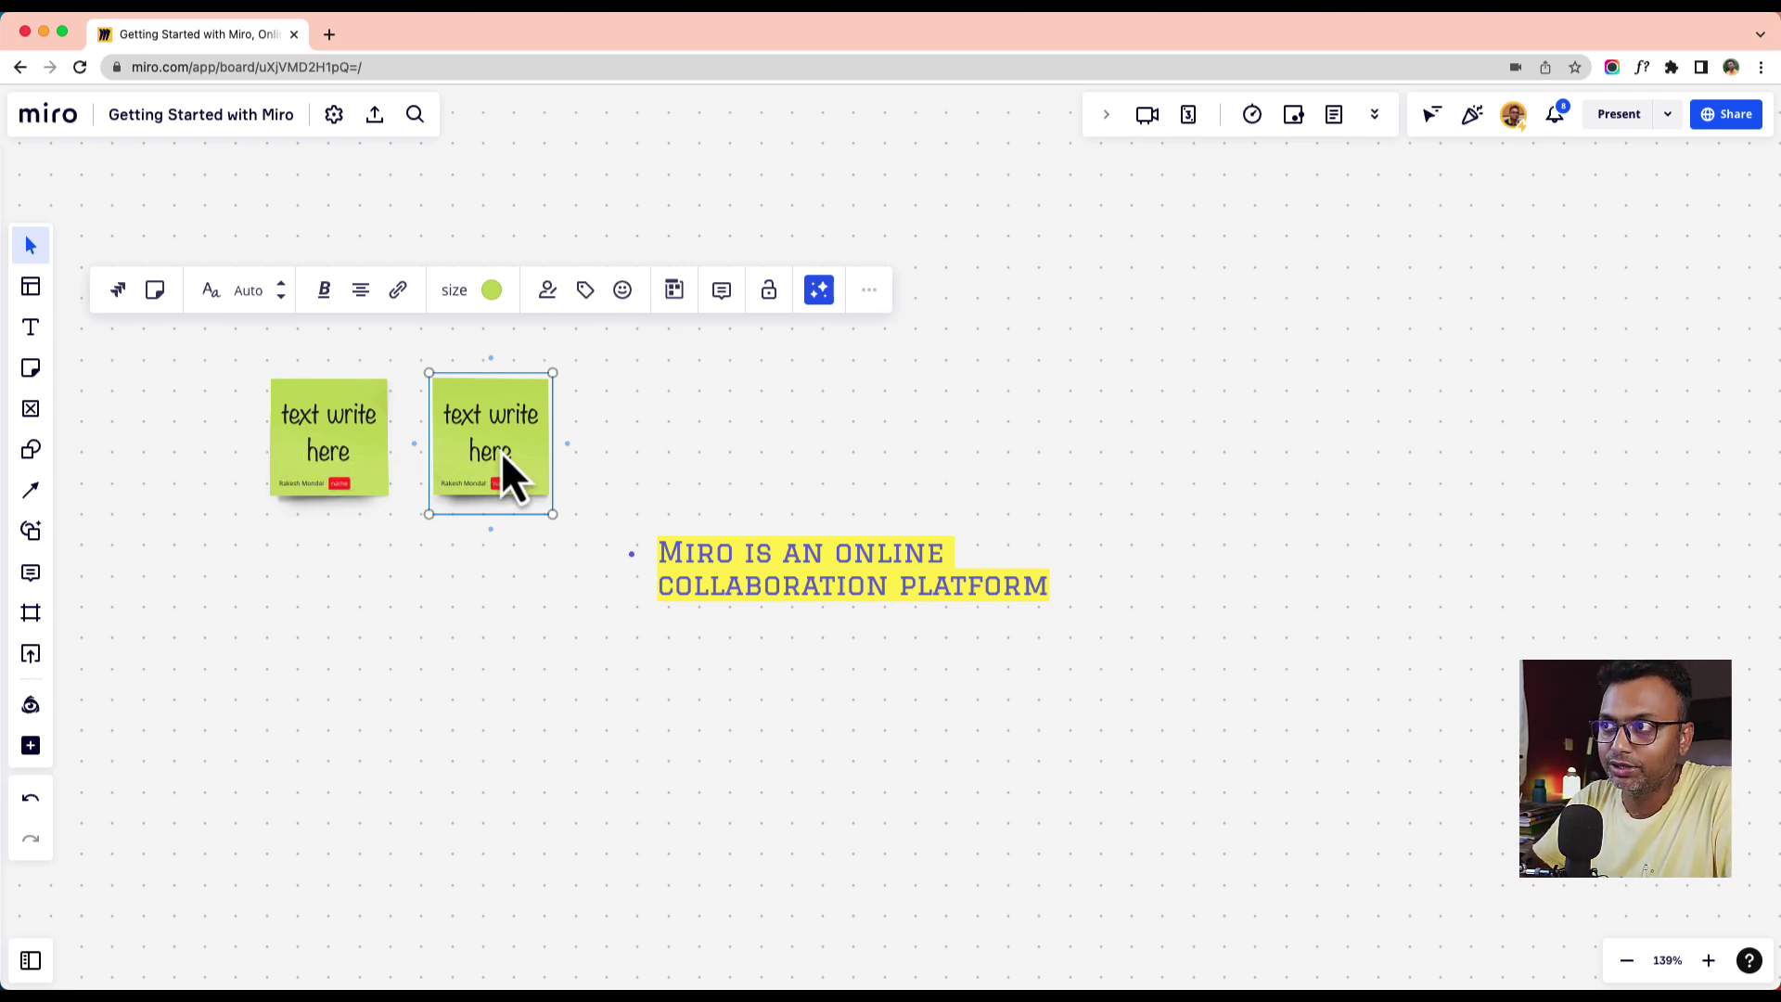
{"action": "key", "text": "ctrl+d"}
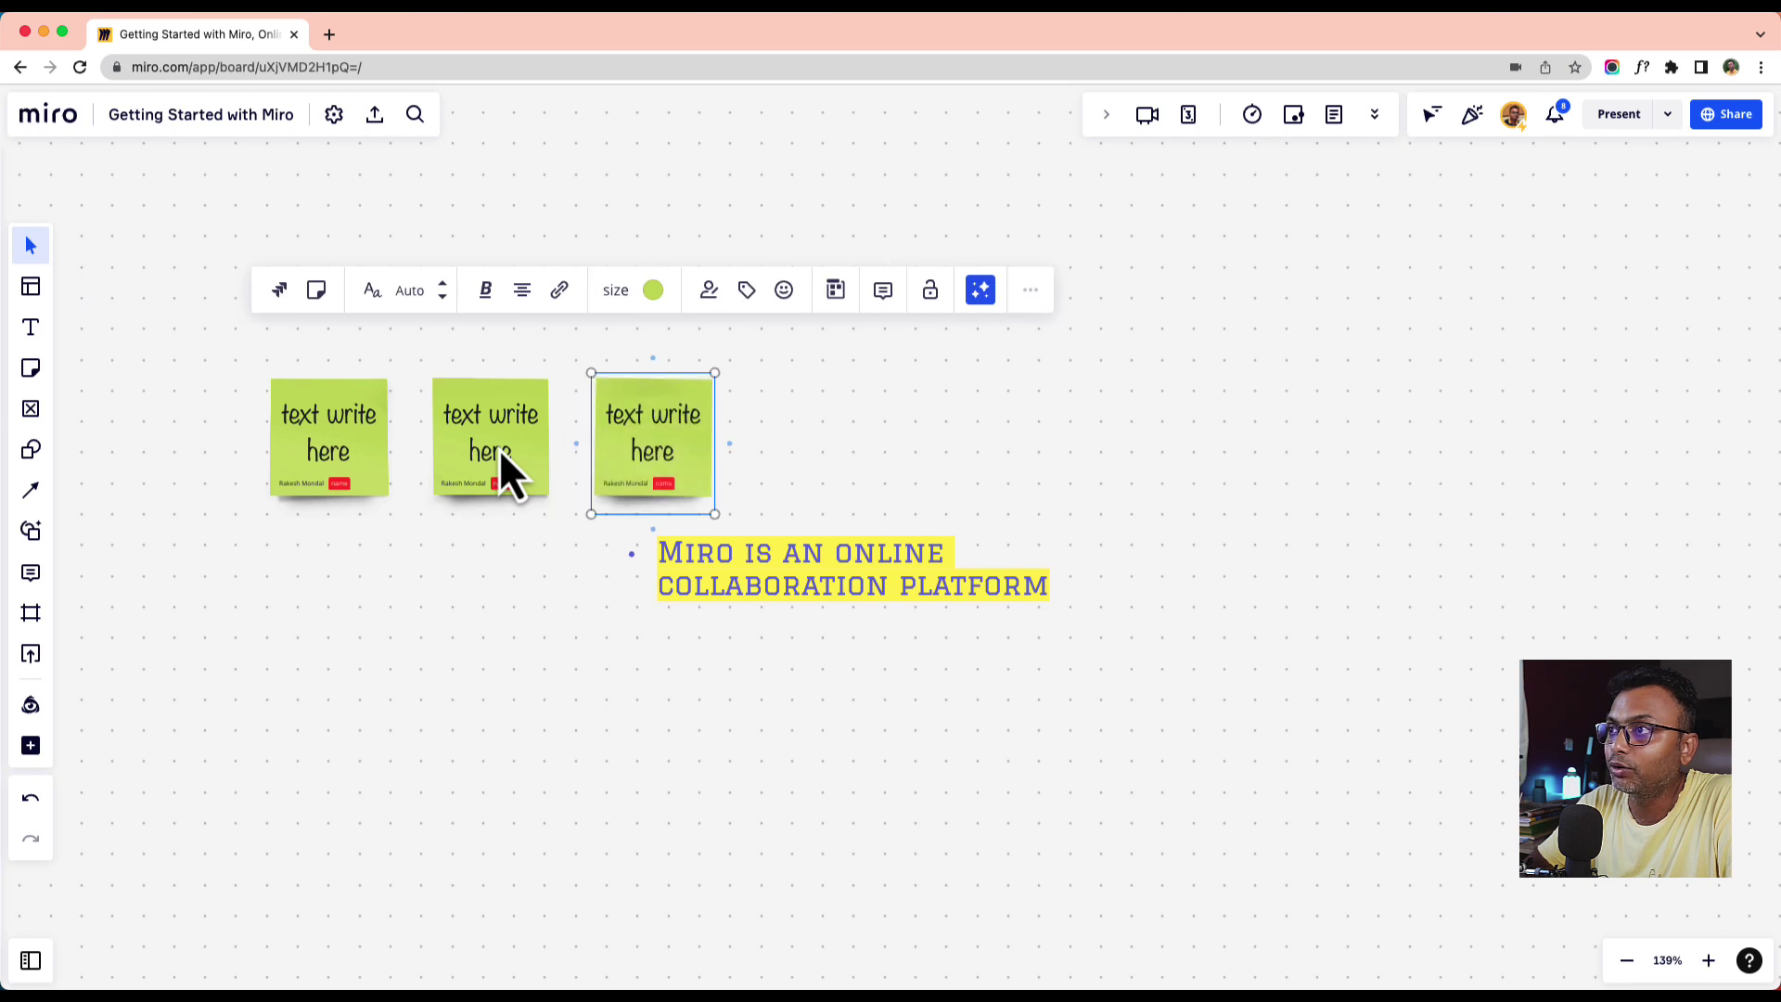
{"action": "key", "text": "ctrl+d"}
{"action": "key", "text": "ctrl+d"}
- Change the fill color of the second and fourth sticky notes in the row to light yellow
{"action": "left_click", "coordinate": [503, 422]}
{"action": "left_click", "coordinate": [501, 419]}
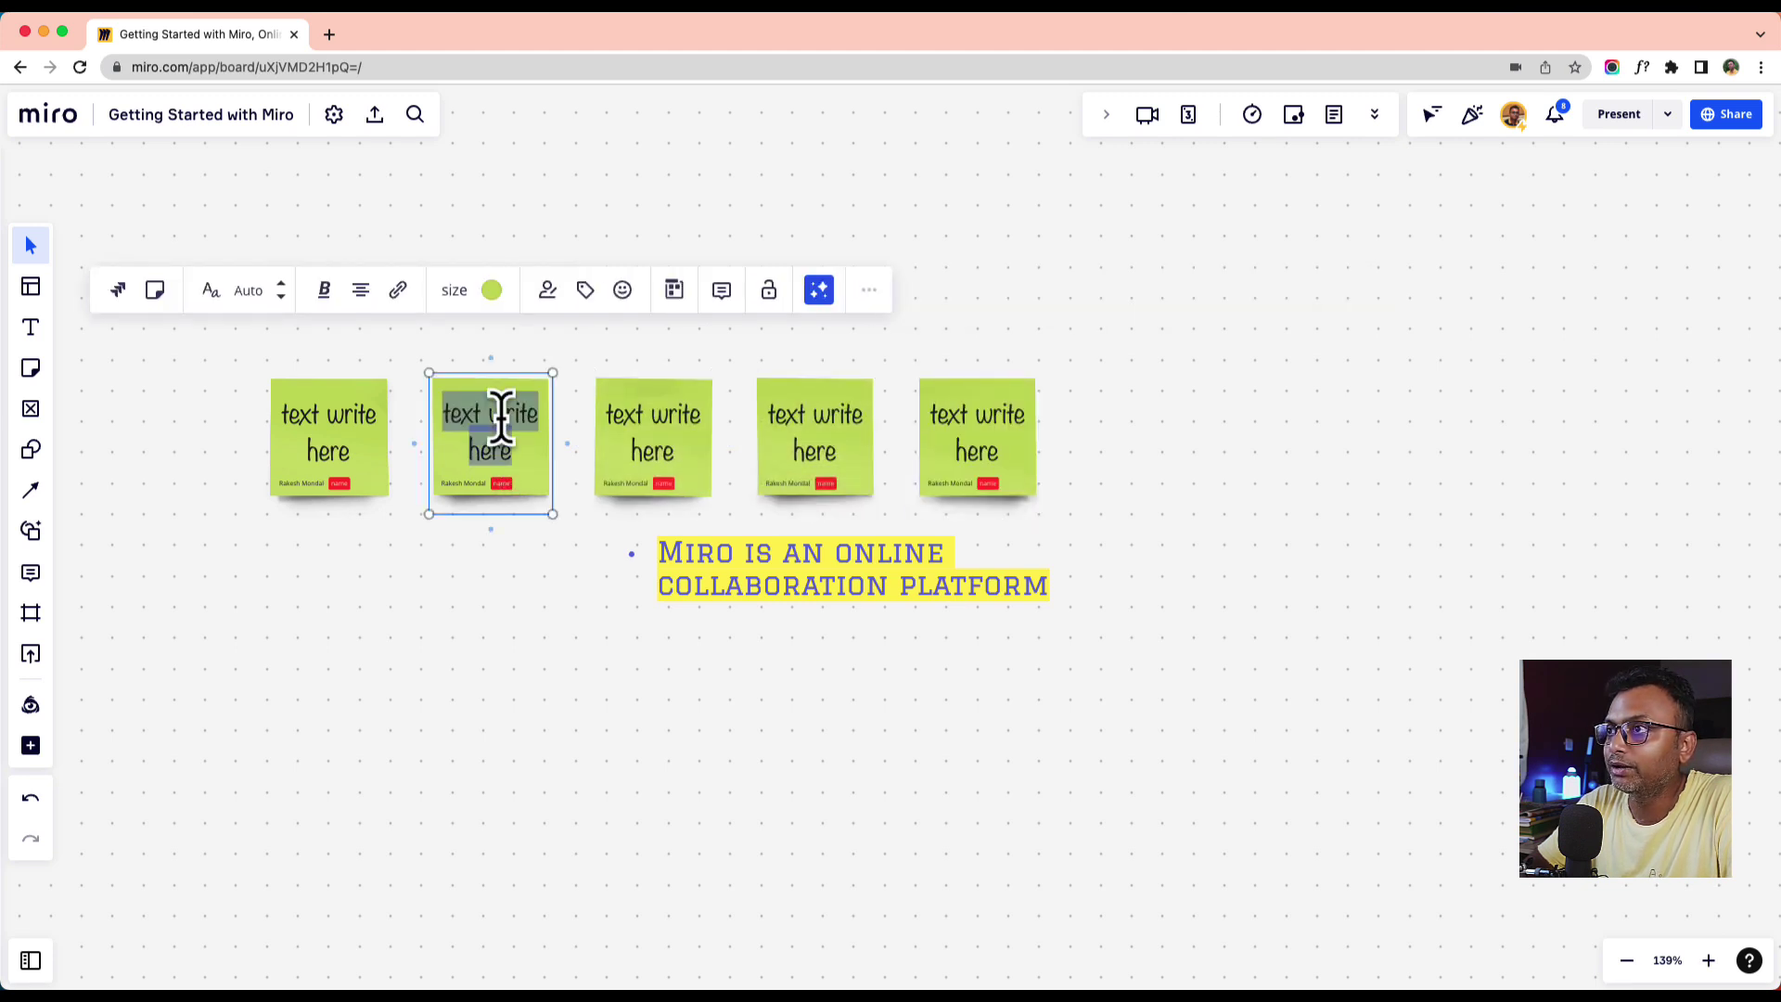
{"action": "left_click", "coordinate": [571, 352]}
{"action": "left_click", "coordinate": [544, 414]}
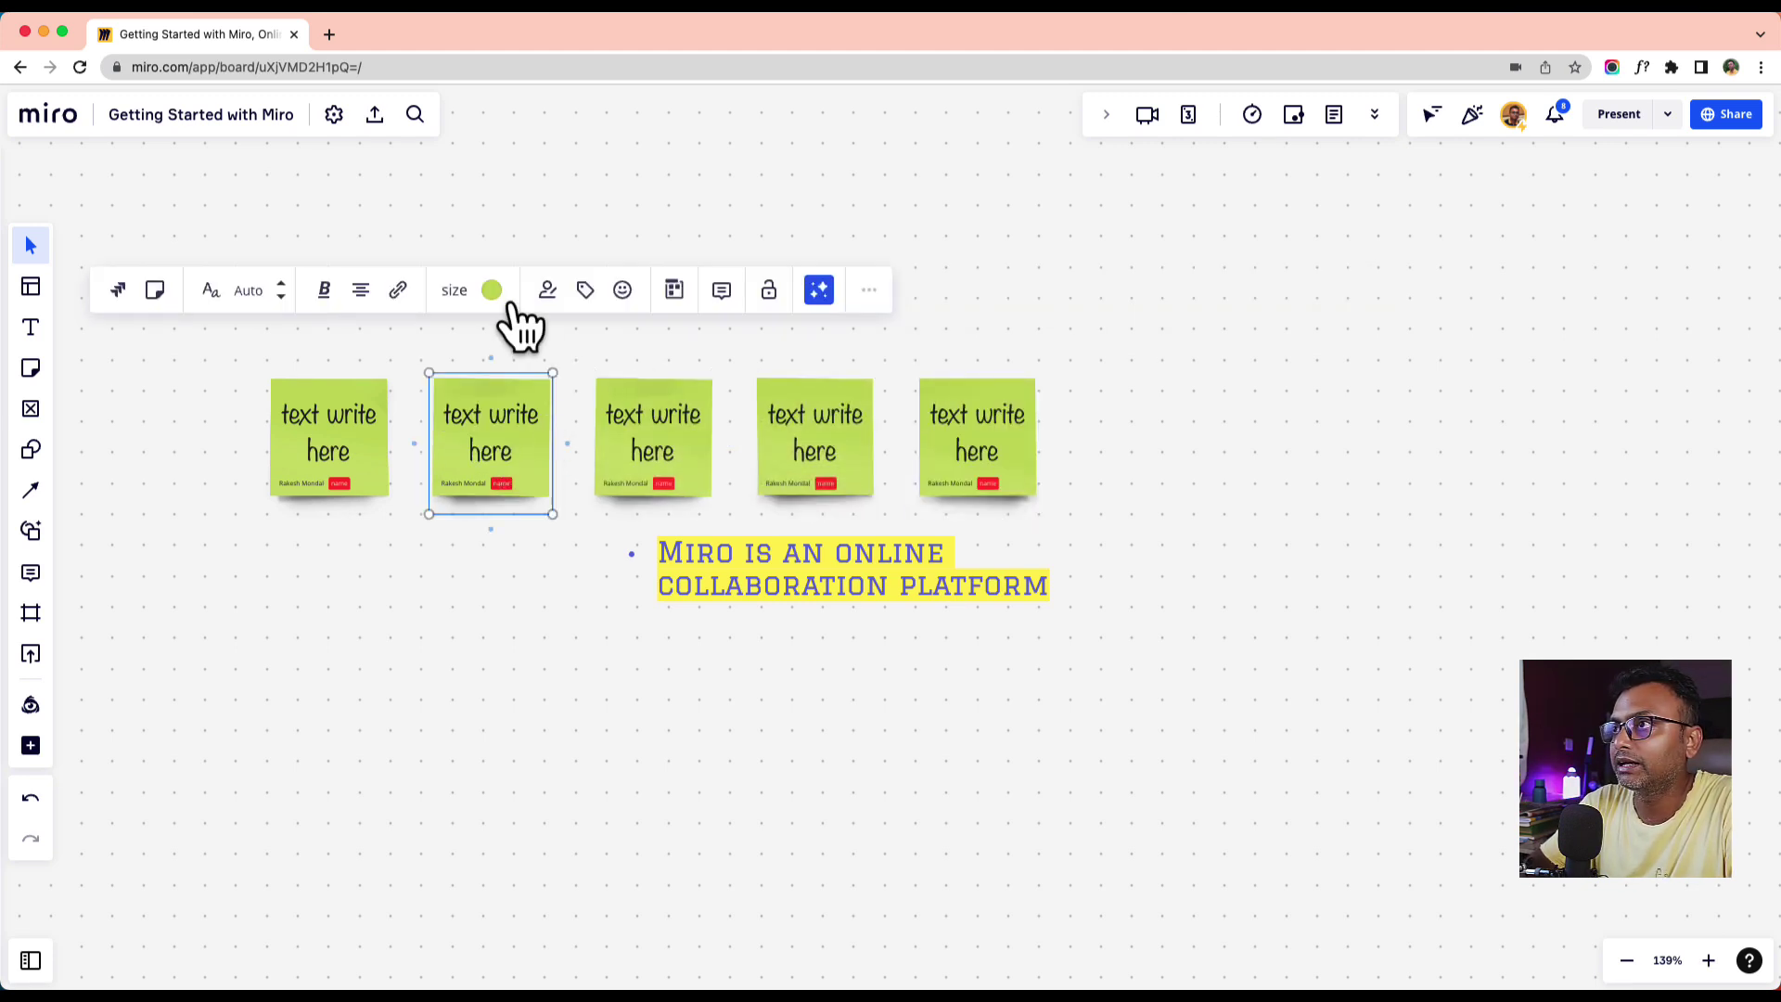
{"action": "left_click", "coordinate": [493, 292]}
{"action": "left_click", "coordinate": [475, 342]}
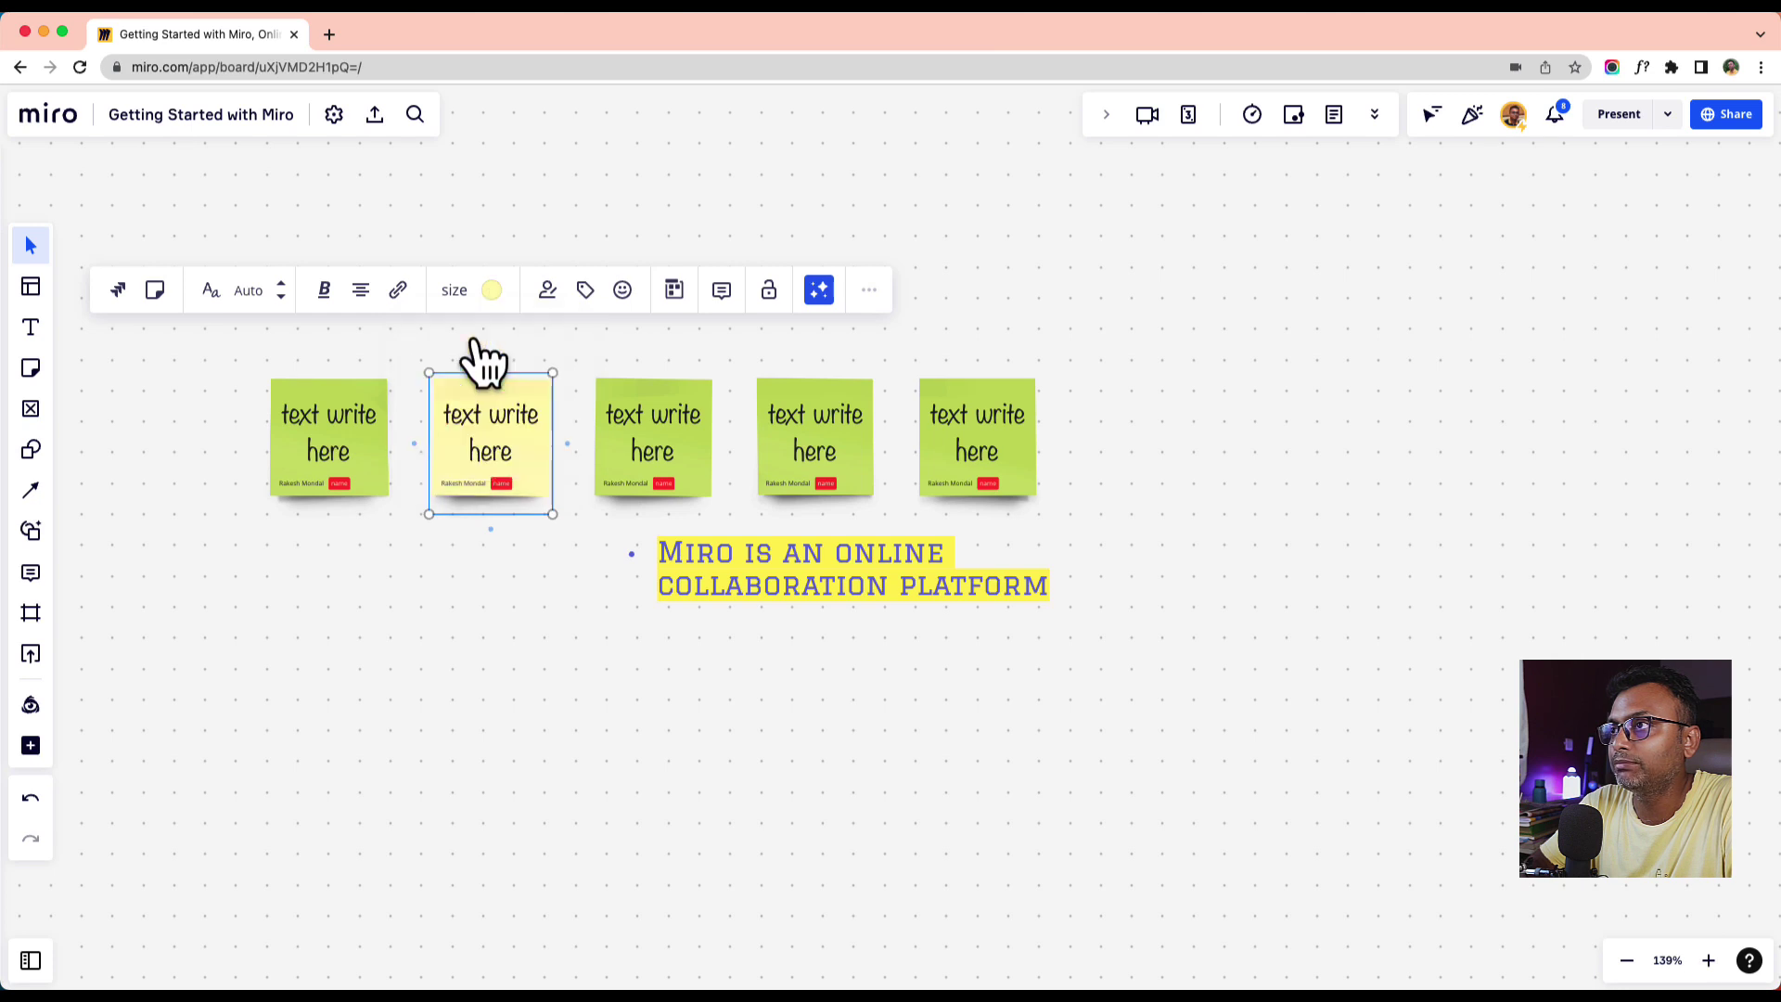
{"action": "left_click", "coordinate": [796, 413]}
{"action": "left_click", "coordinate": [816, 290]}
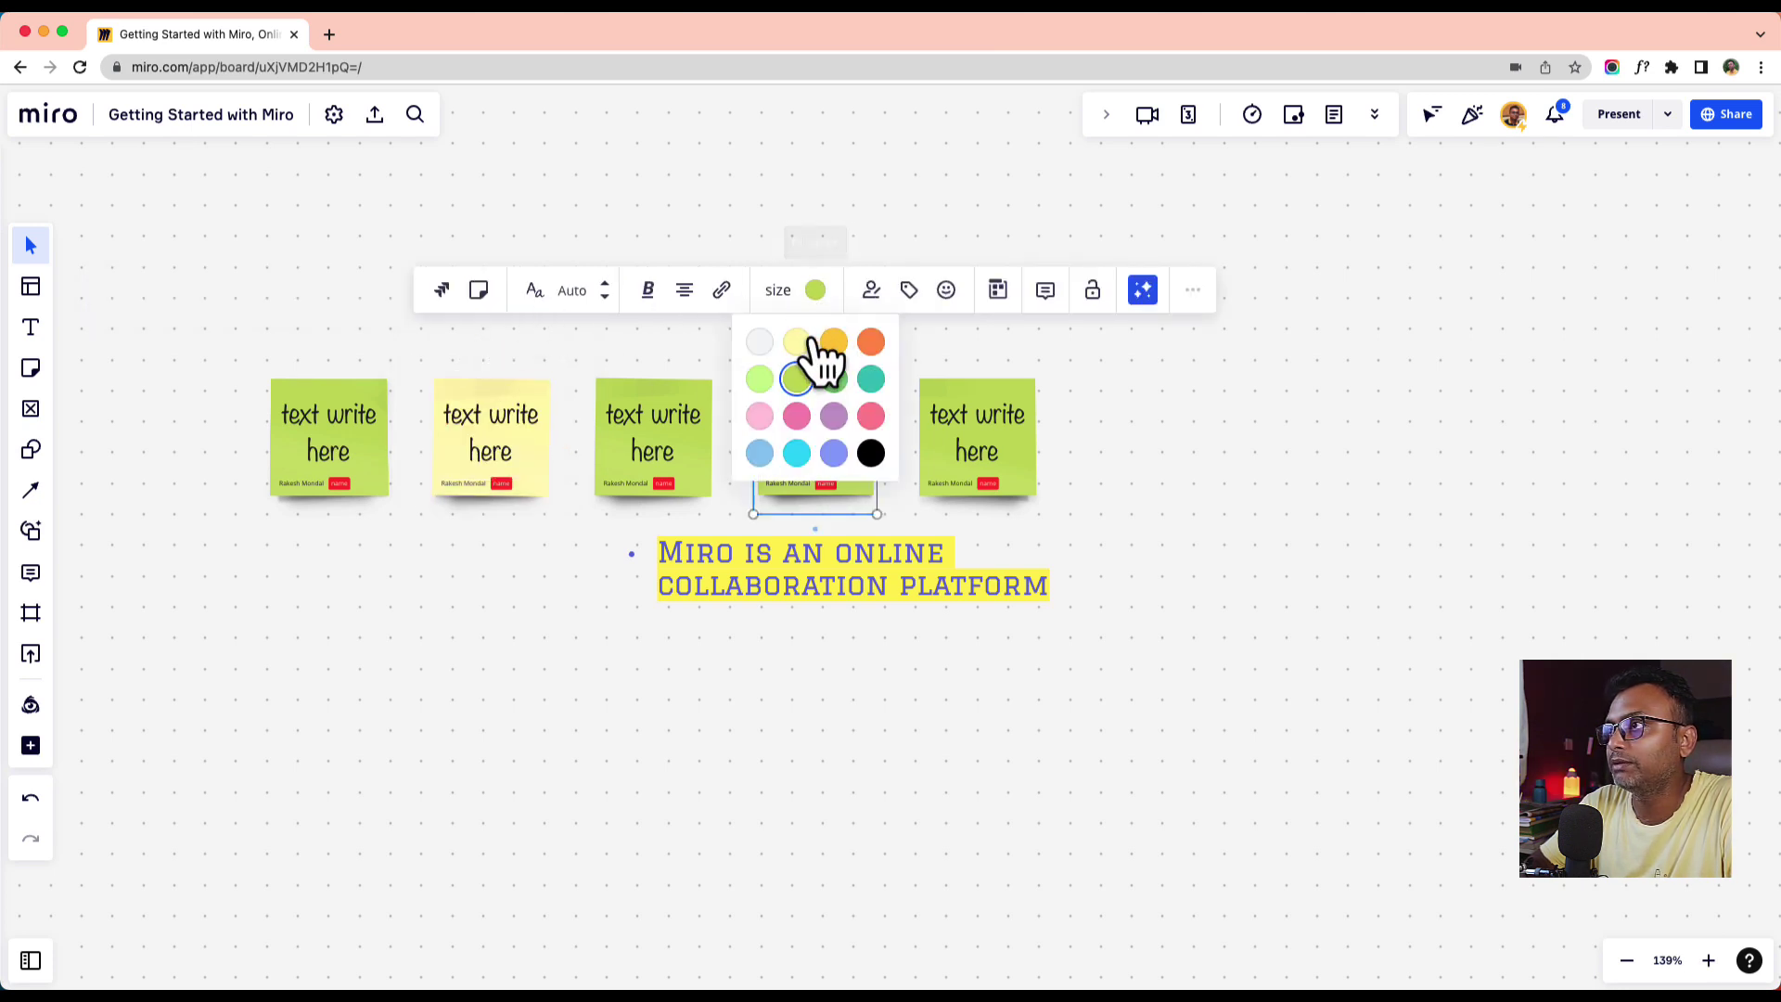
{"action": "left_click", "coordinate": [800, 343]}
{"action": "left_click", "coordinate": [1167, 470]}
- Delete the "name" tag from the board through the fifth sticky note's tag settings
{"action": "left_click", "coordinate": [1016, 442]}
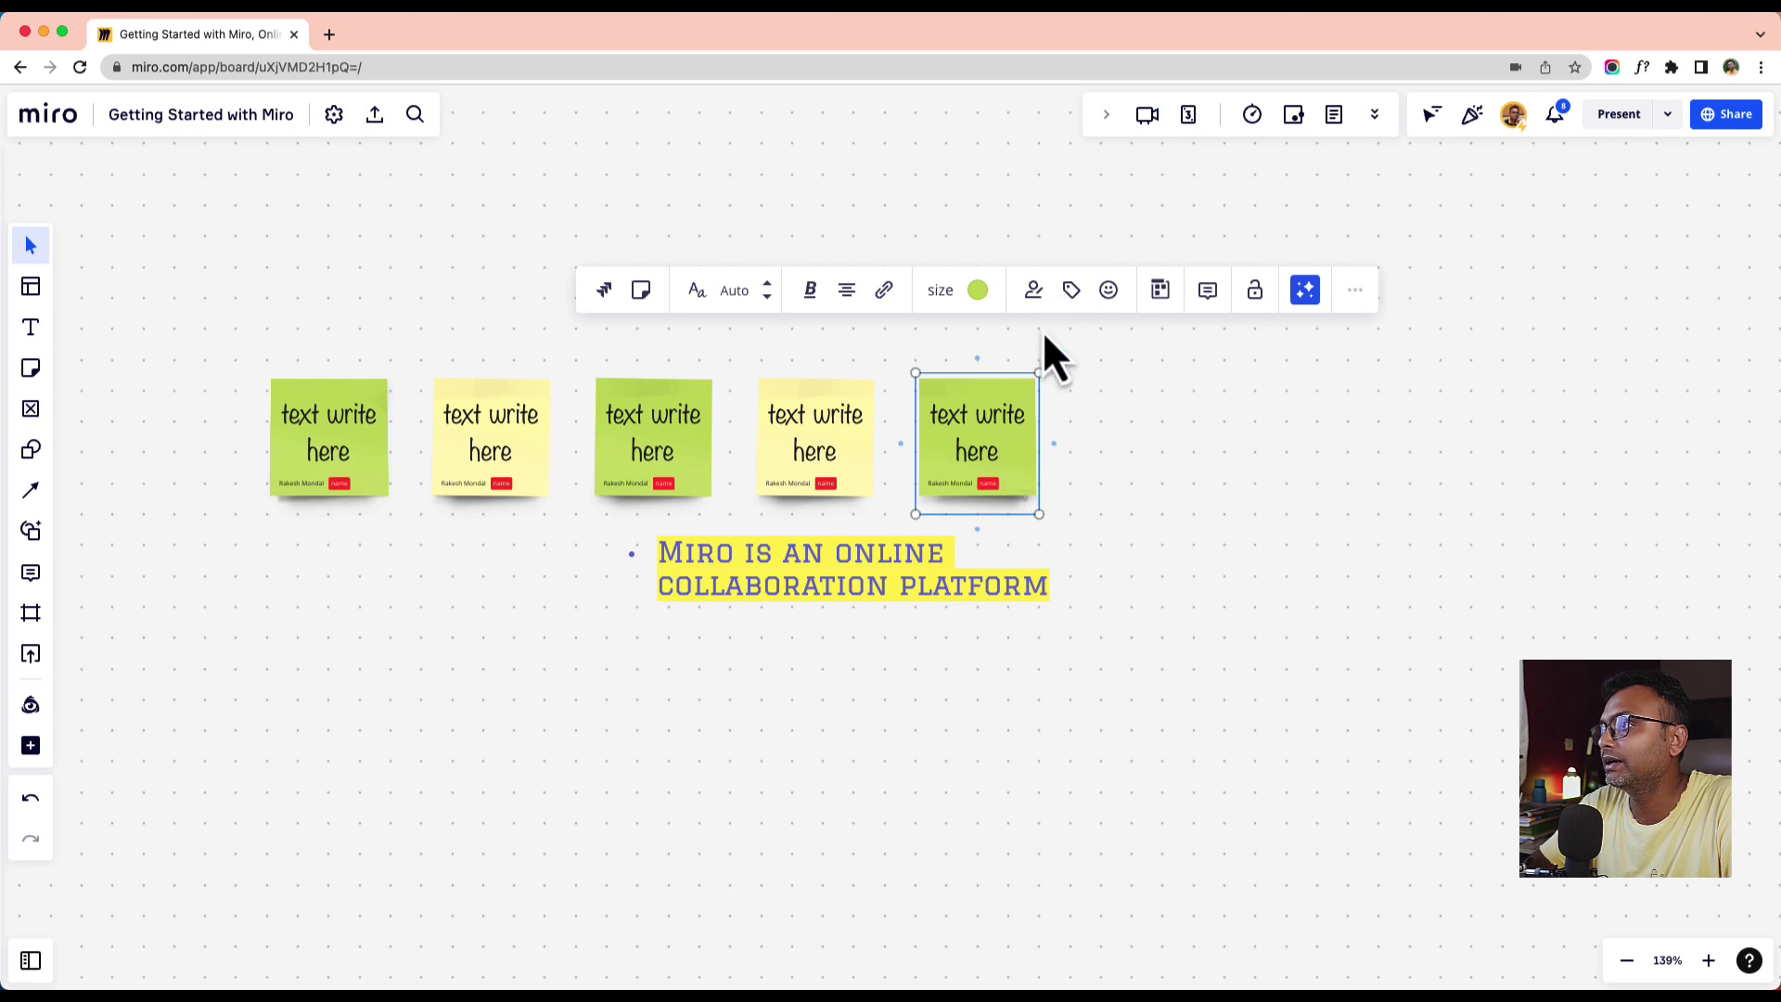
{"action": "left_click", "coordinate": [1356, 291]}
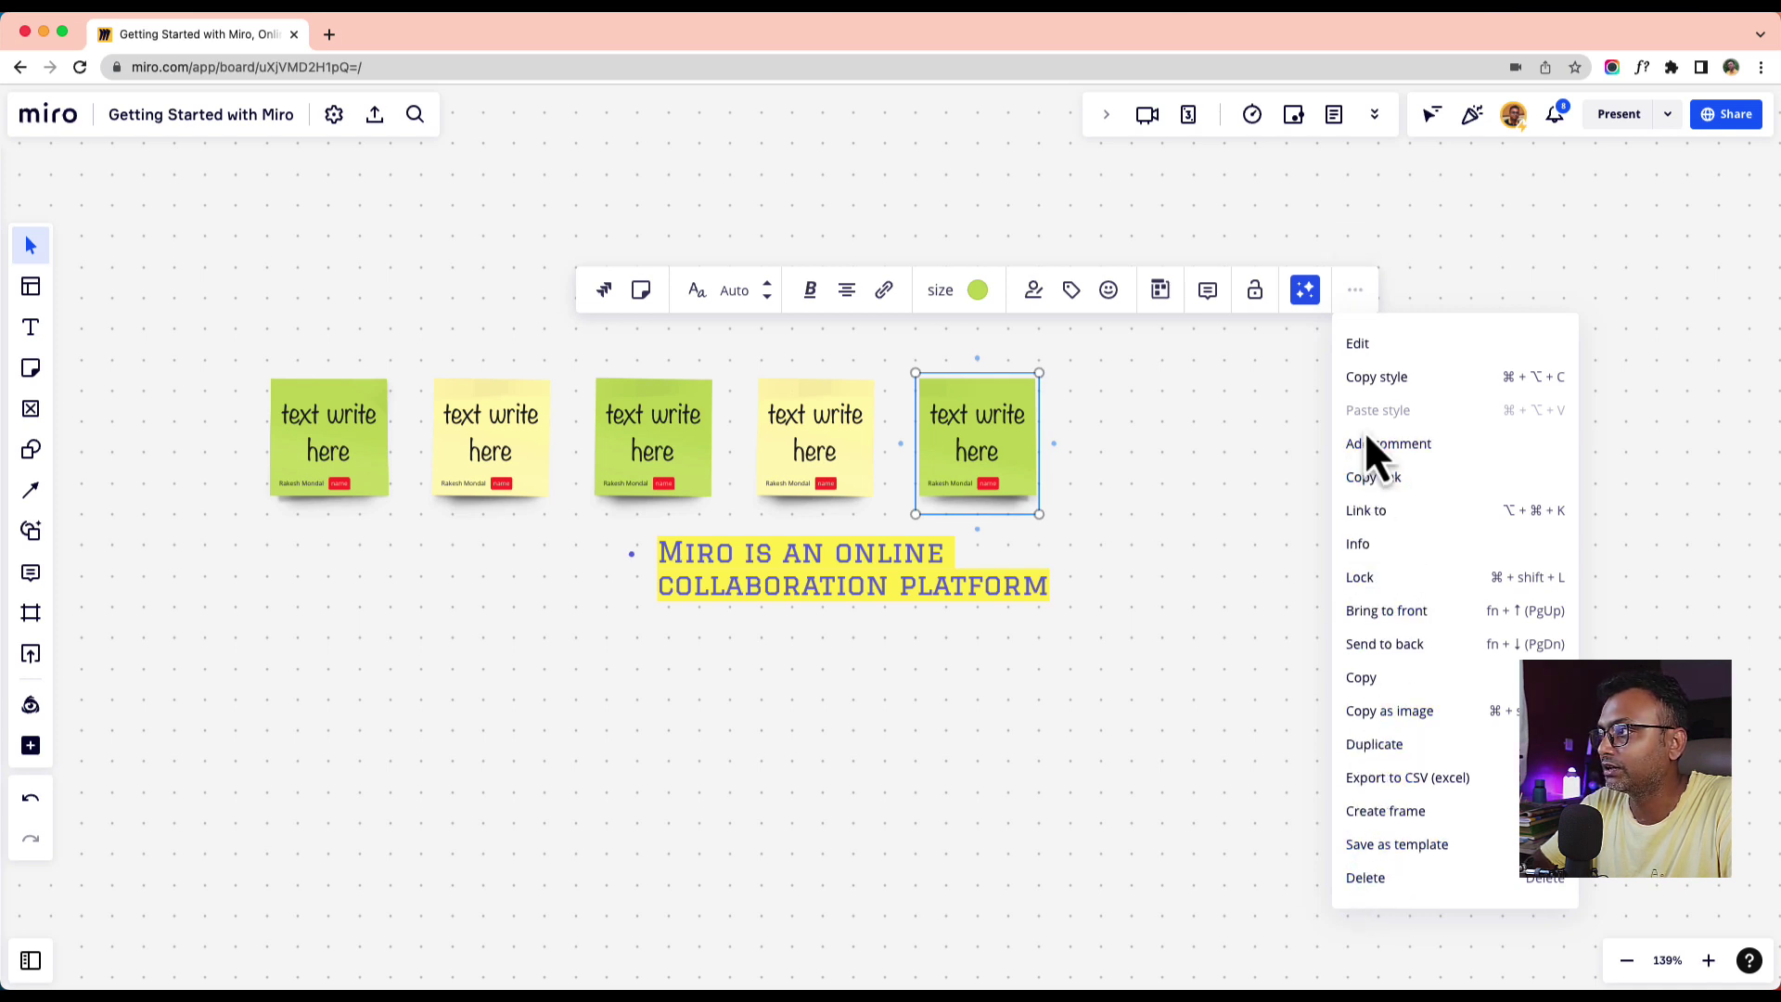
{"action": "left_click", "coordinate": [1072, 291]}
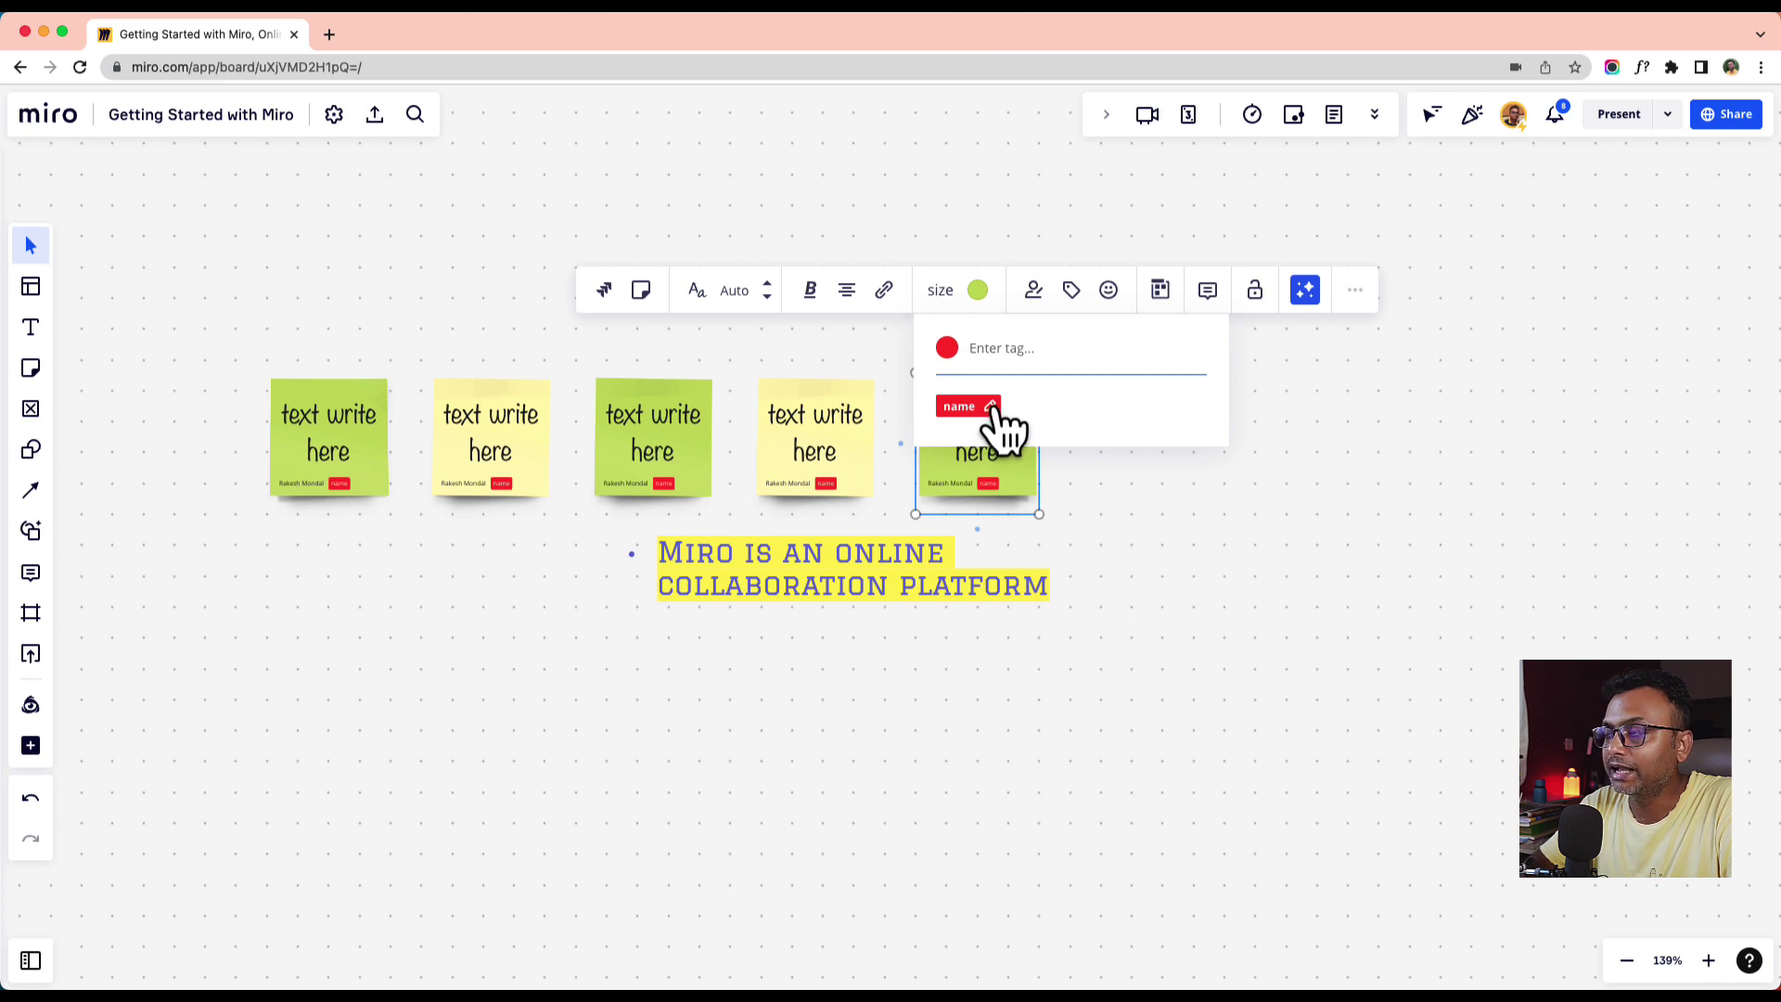
{"action": "left_click", "coordinate": [991, 407]}
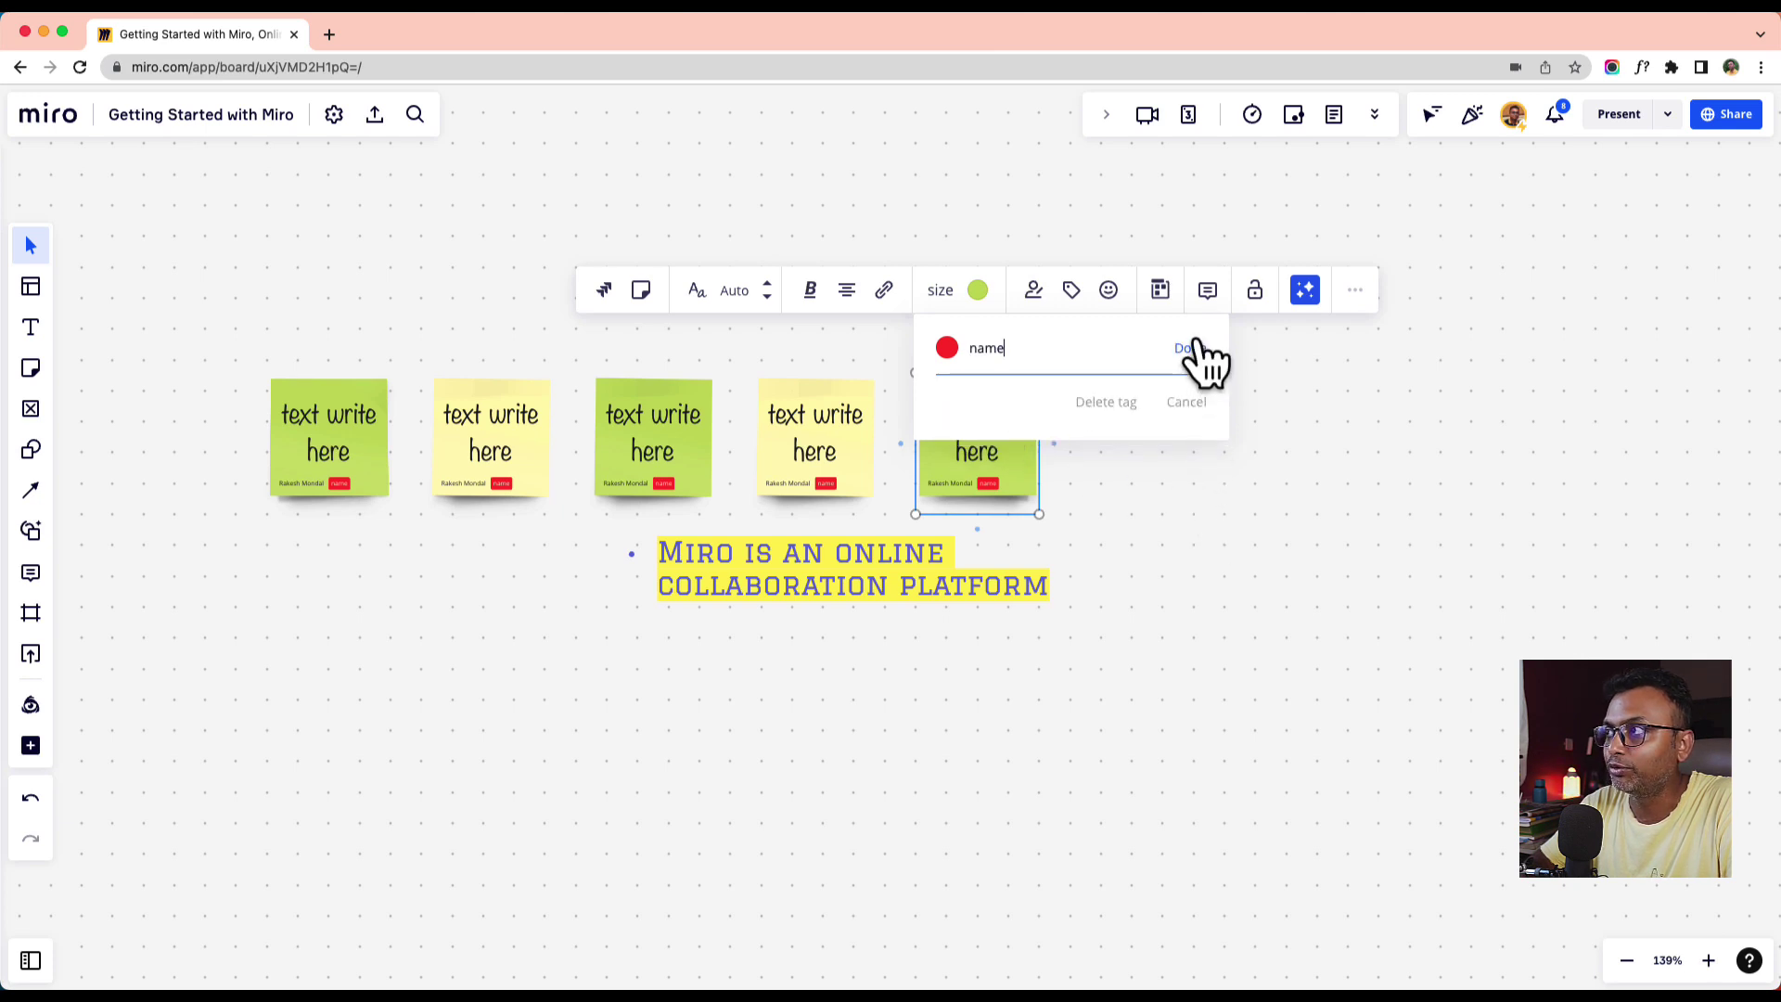
{"action": "left_click", "coordinate": [1118, 402]}
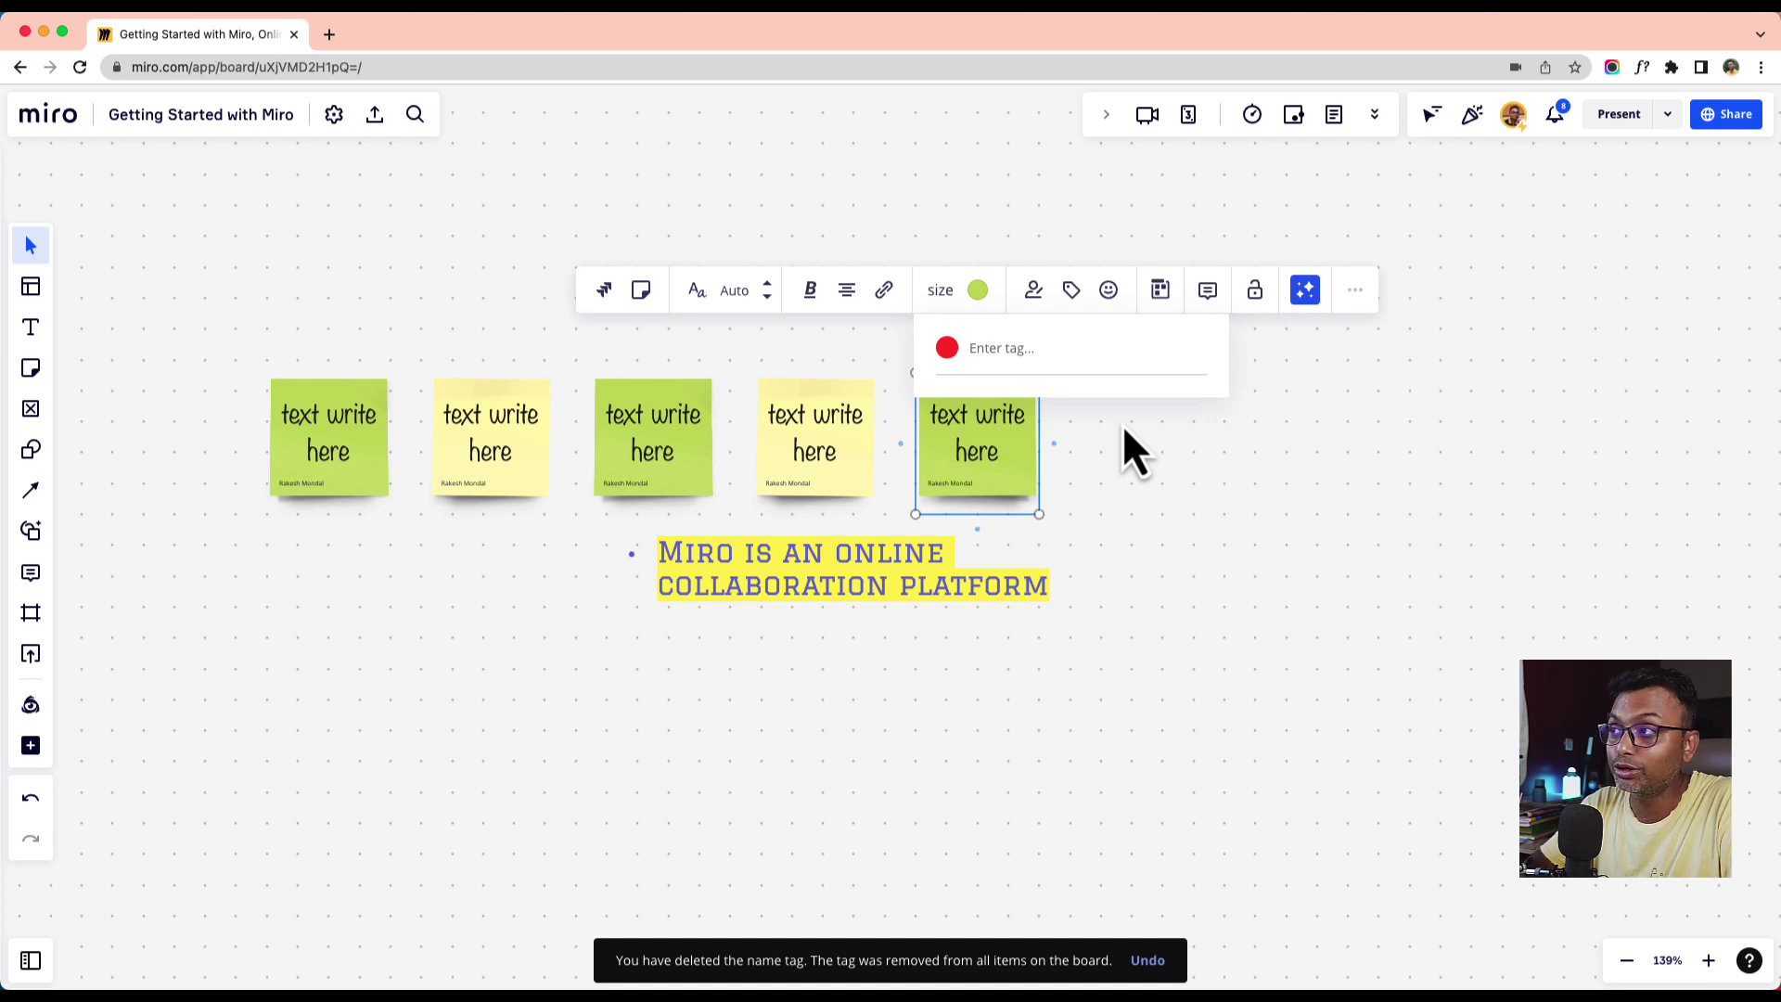
- Create a new red tag reading "name" on the fifth sticky note
{"action": "left_click", "coordinate": [1005, 348]}
{"action": "type", "text": "na"}
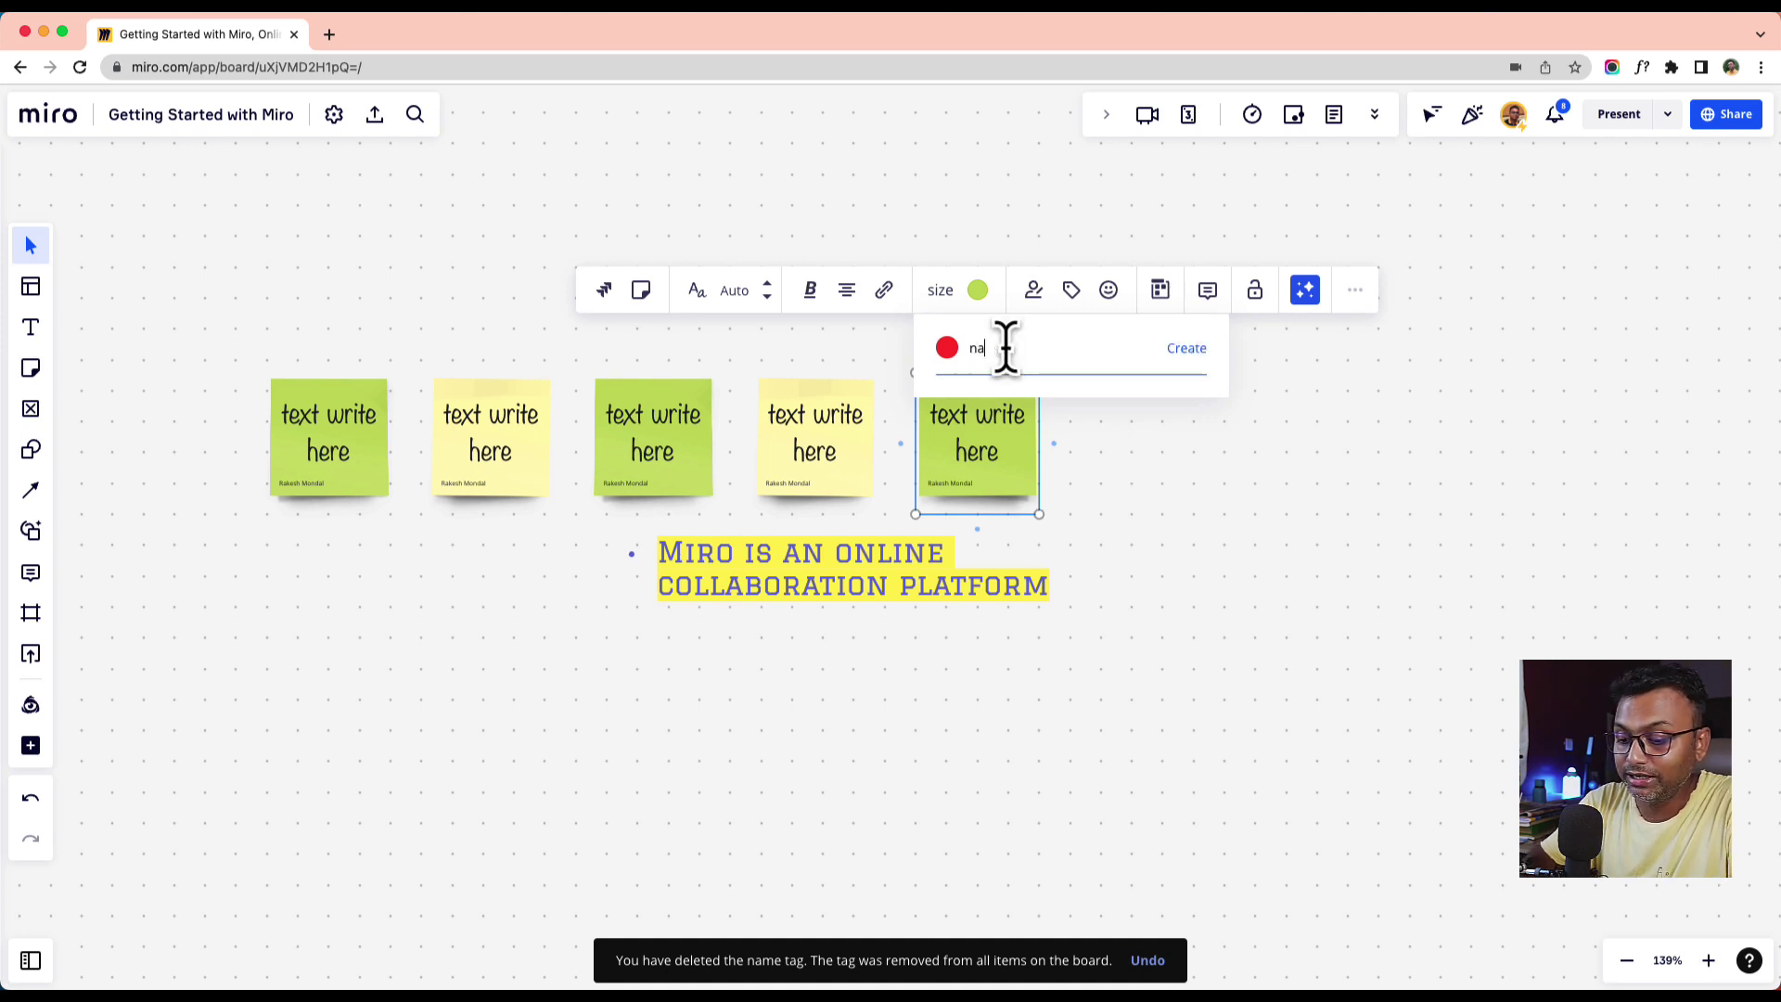
{"action": "type", "text": "me"}
{"action": "left_click", "coordinate": [1181, 347]}
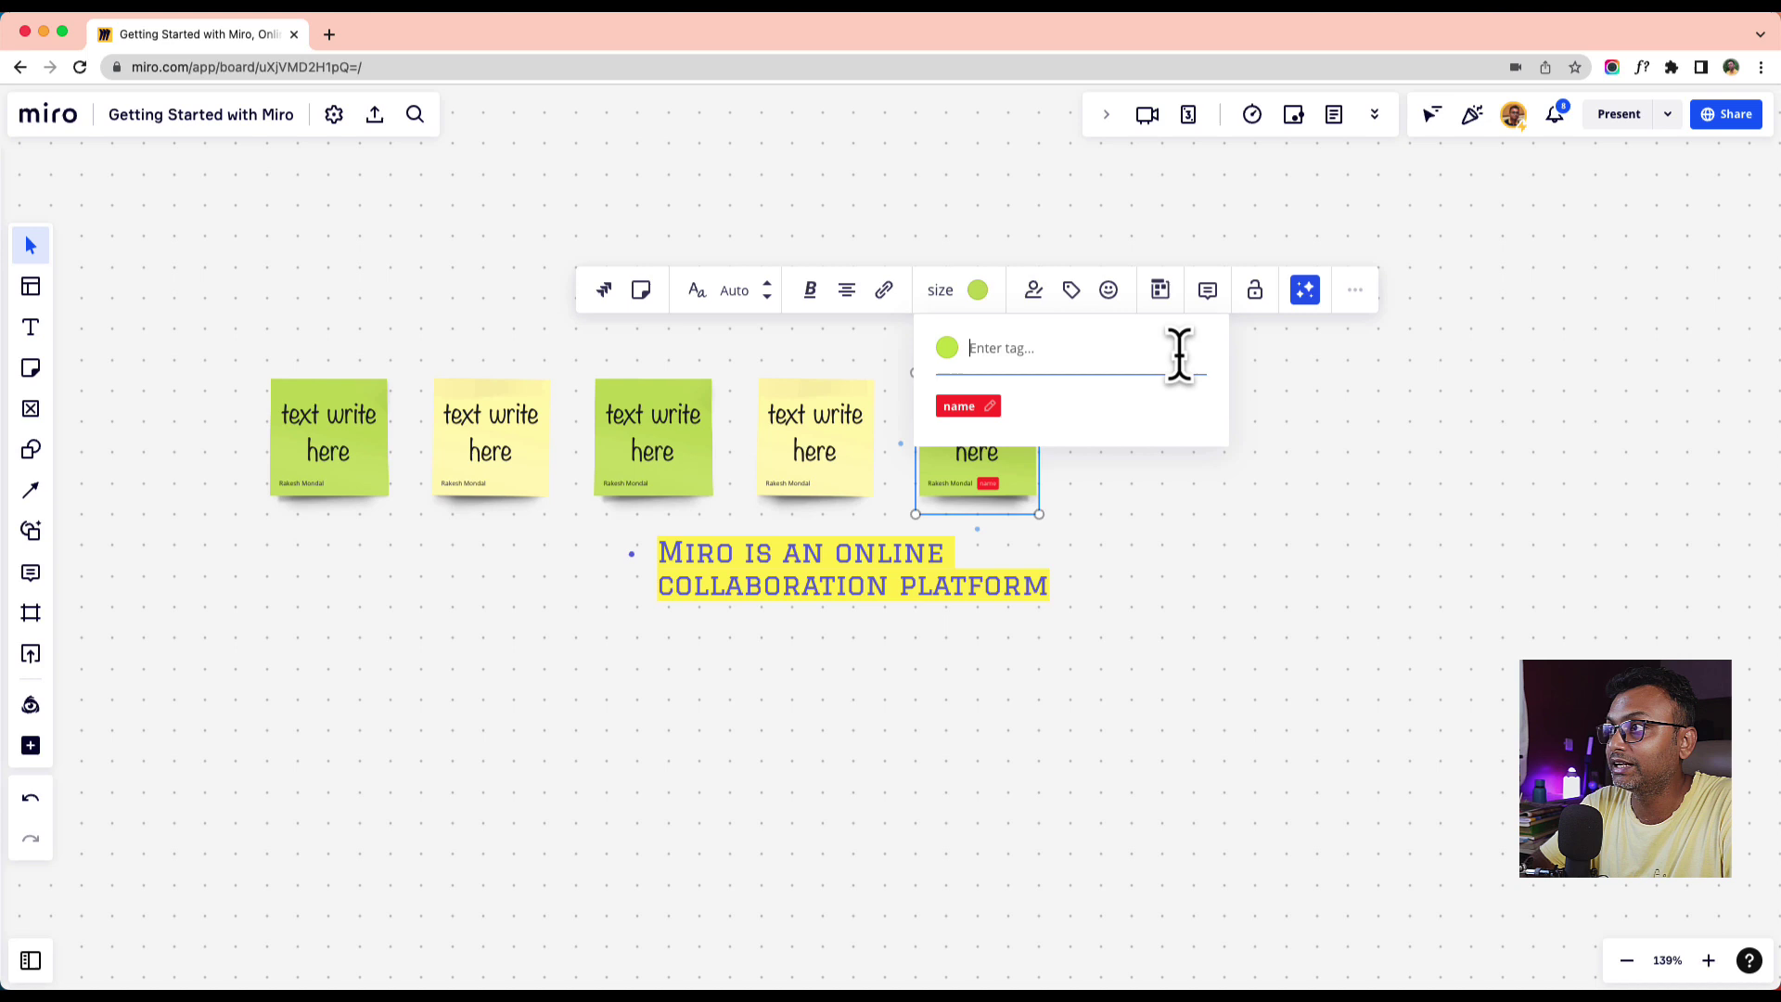
{"action": "left_click", "coordinate": [1126, 547]}
- Apply the existing "name" tag to the fourth sticky note and remove it again
{"action": "left_click", "coordinate": [864, 404]}
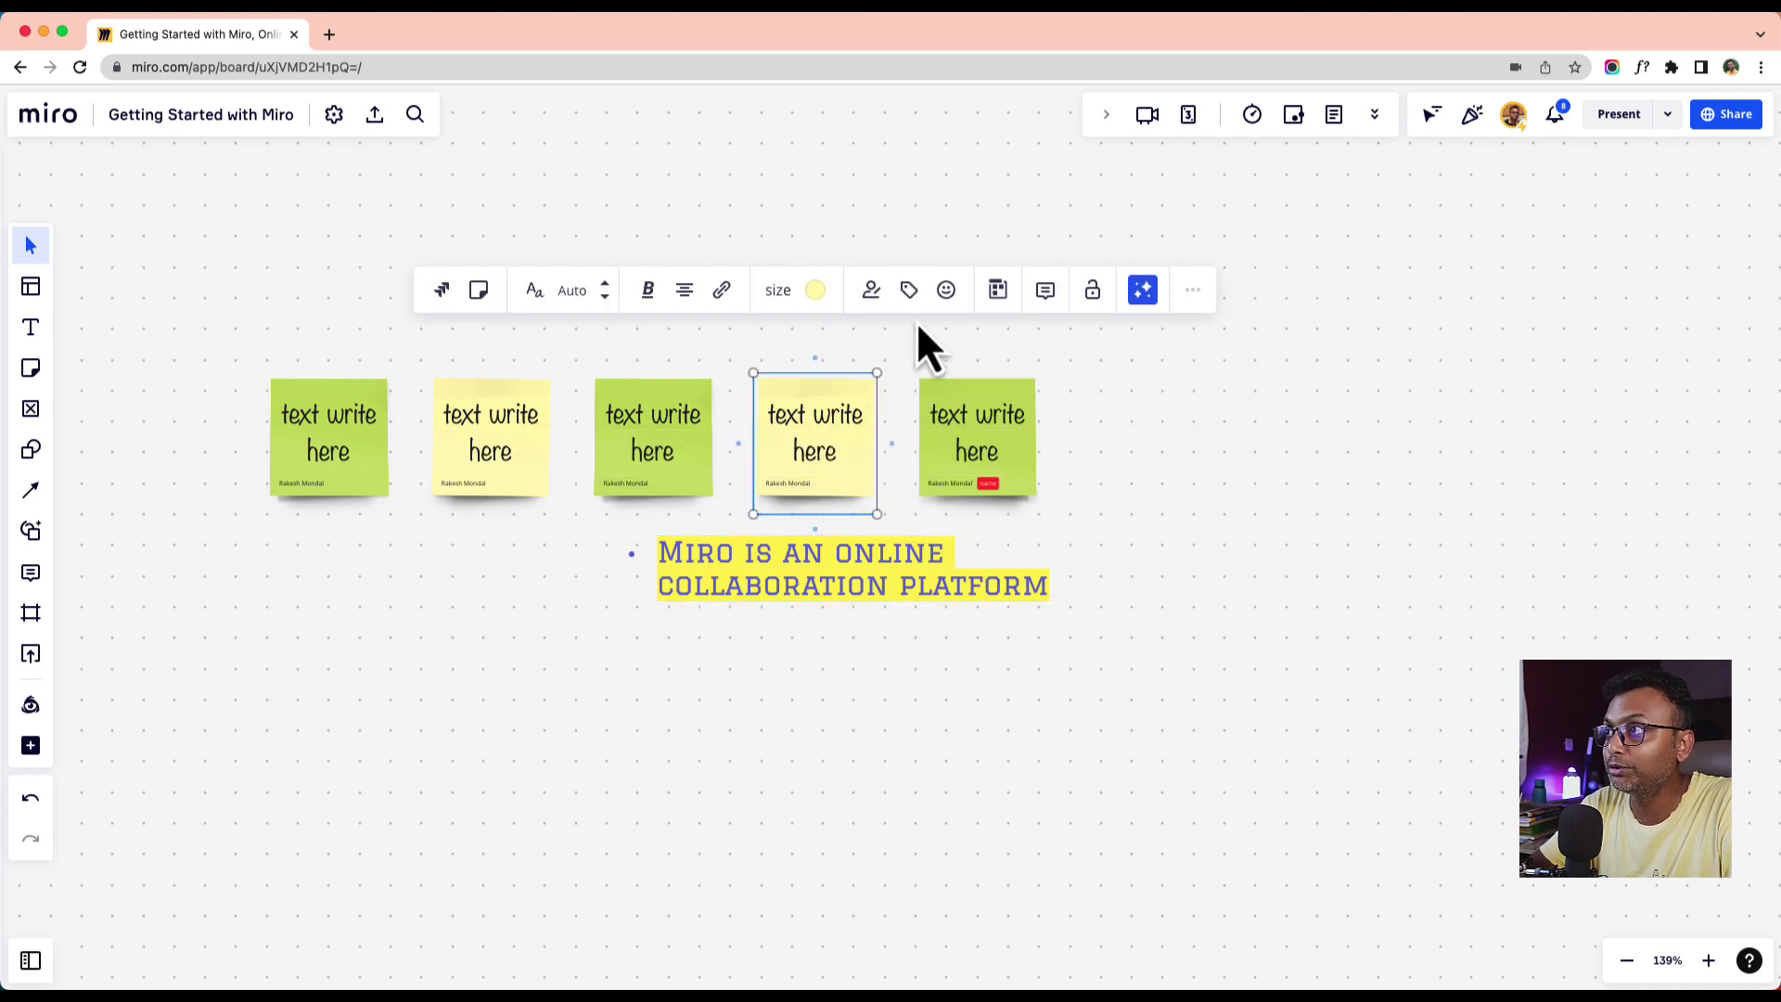
{"action": "left_click", "coordinate": [910, 292]}
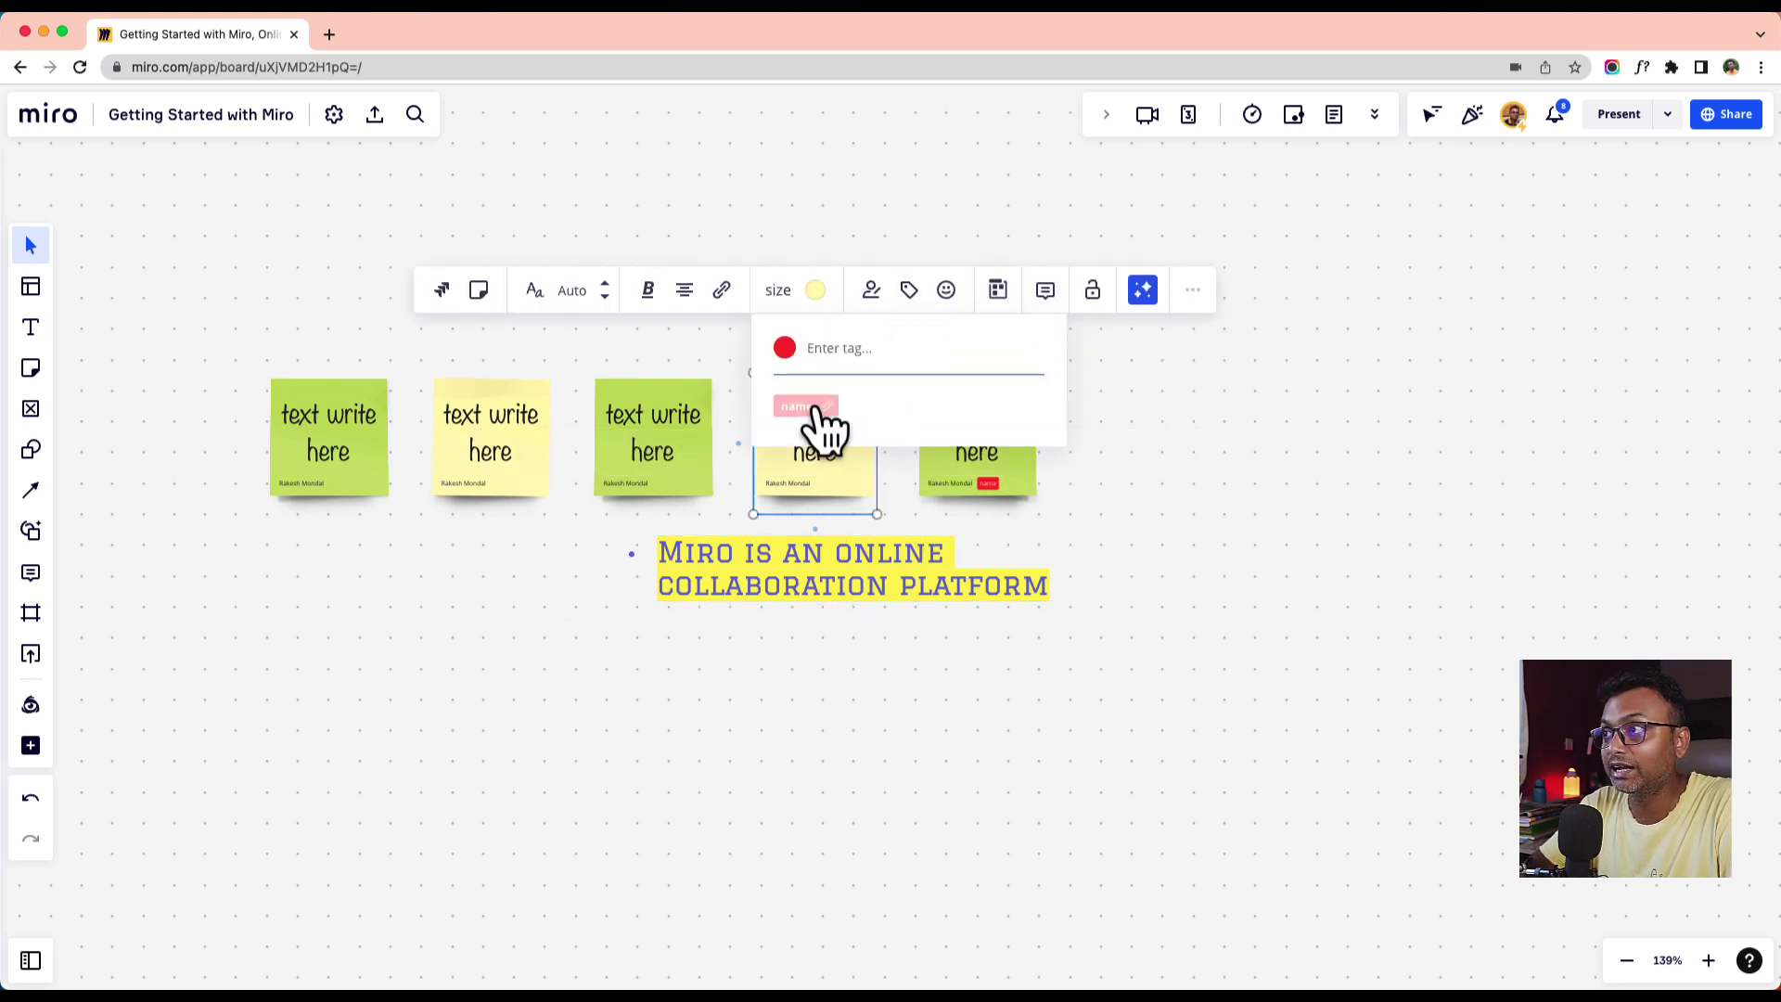
{"action": "left_click", "coordinate": [793, 408]}
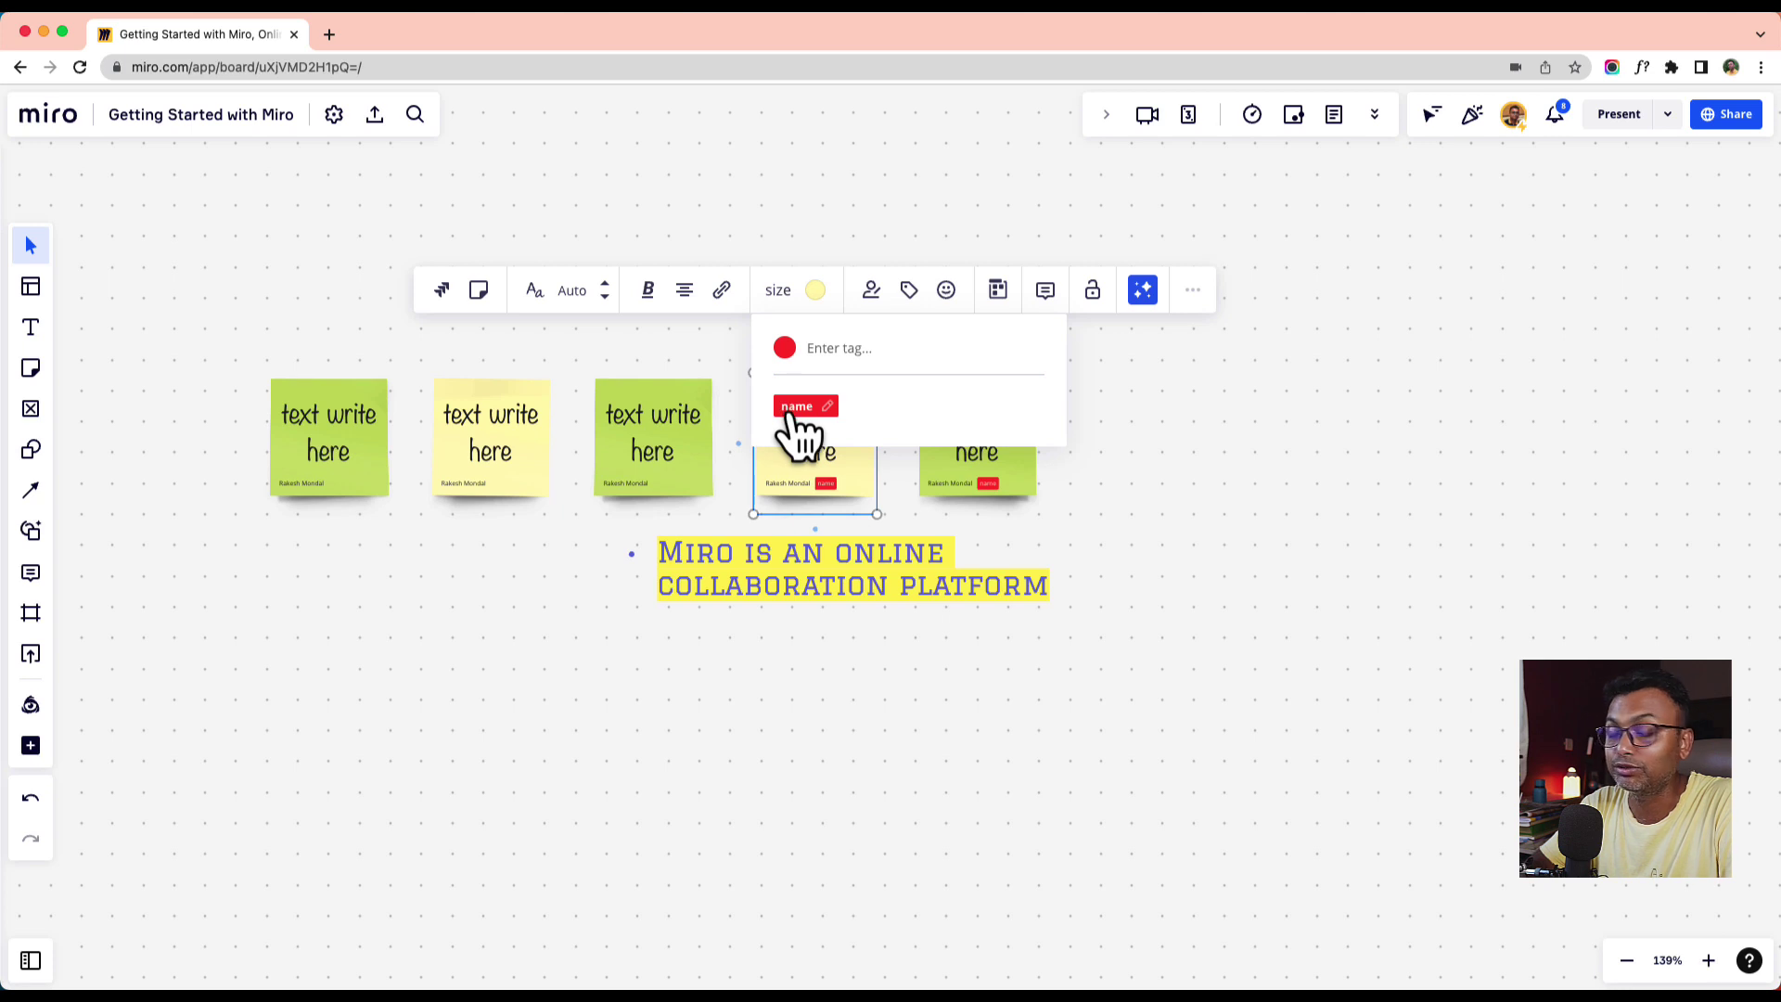
{"action": "scroll", "coordinate": [797, 482], "scroll_direction": "up", "scroll_amount": 5}
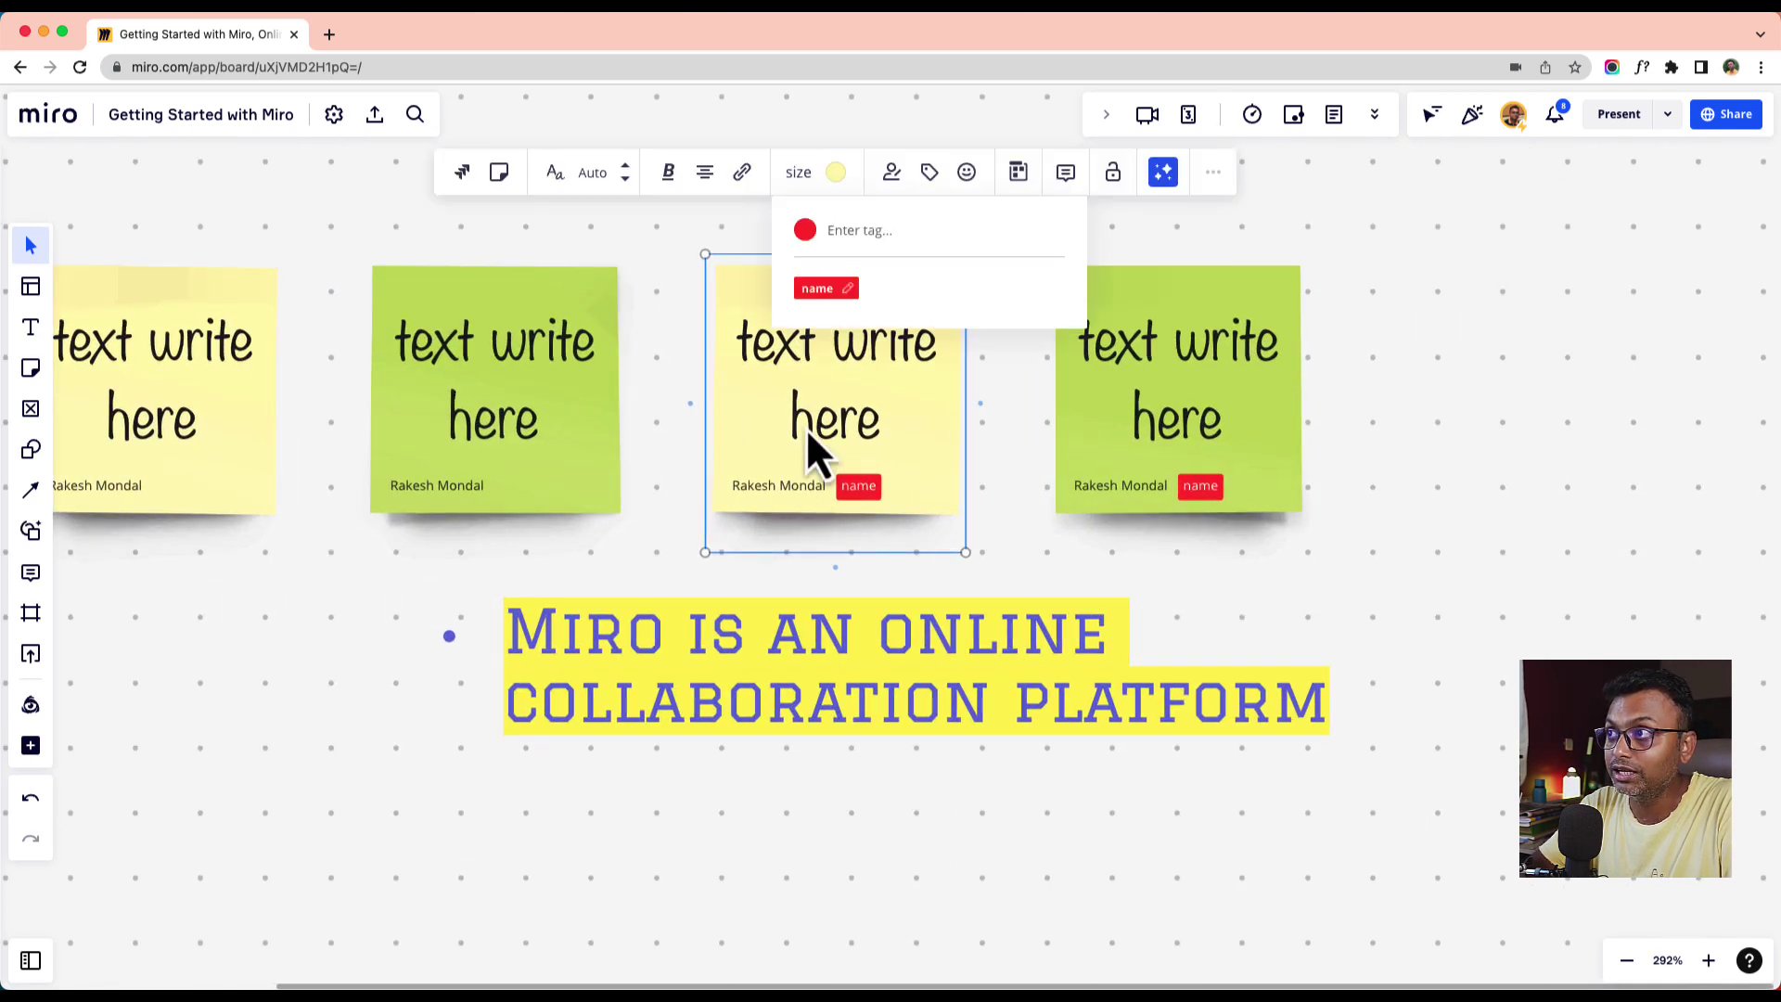
{"action": "left_click", "coordinate": [816, 289]}
{"action": "left_click", "coordinate": [675, 413]}
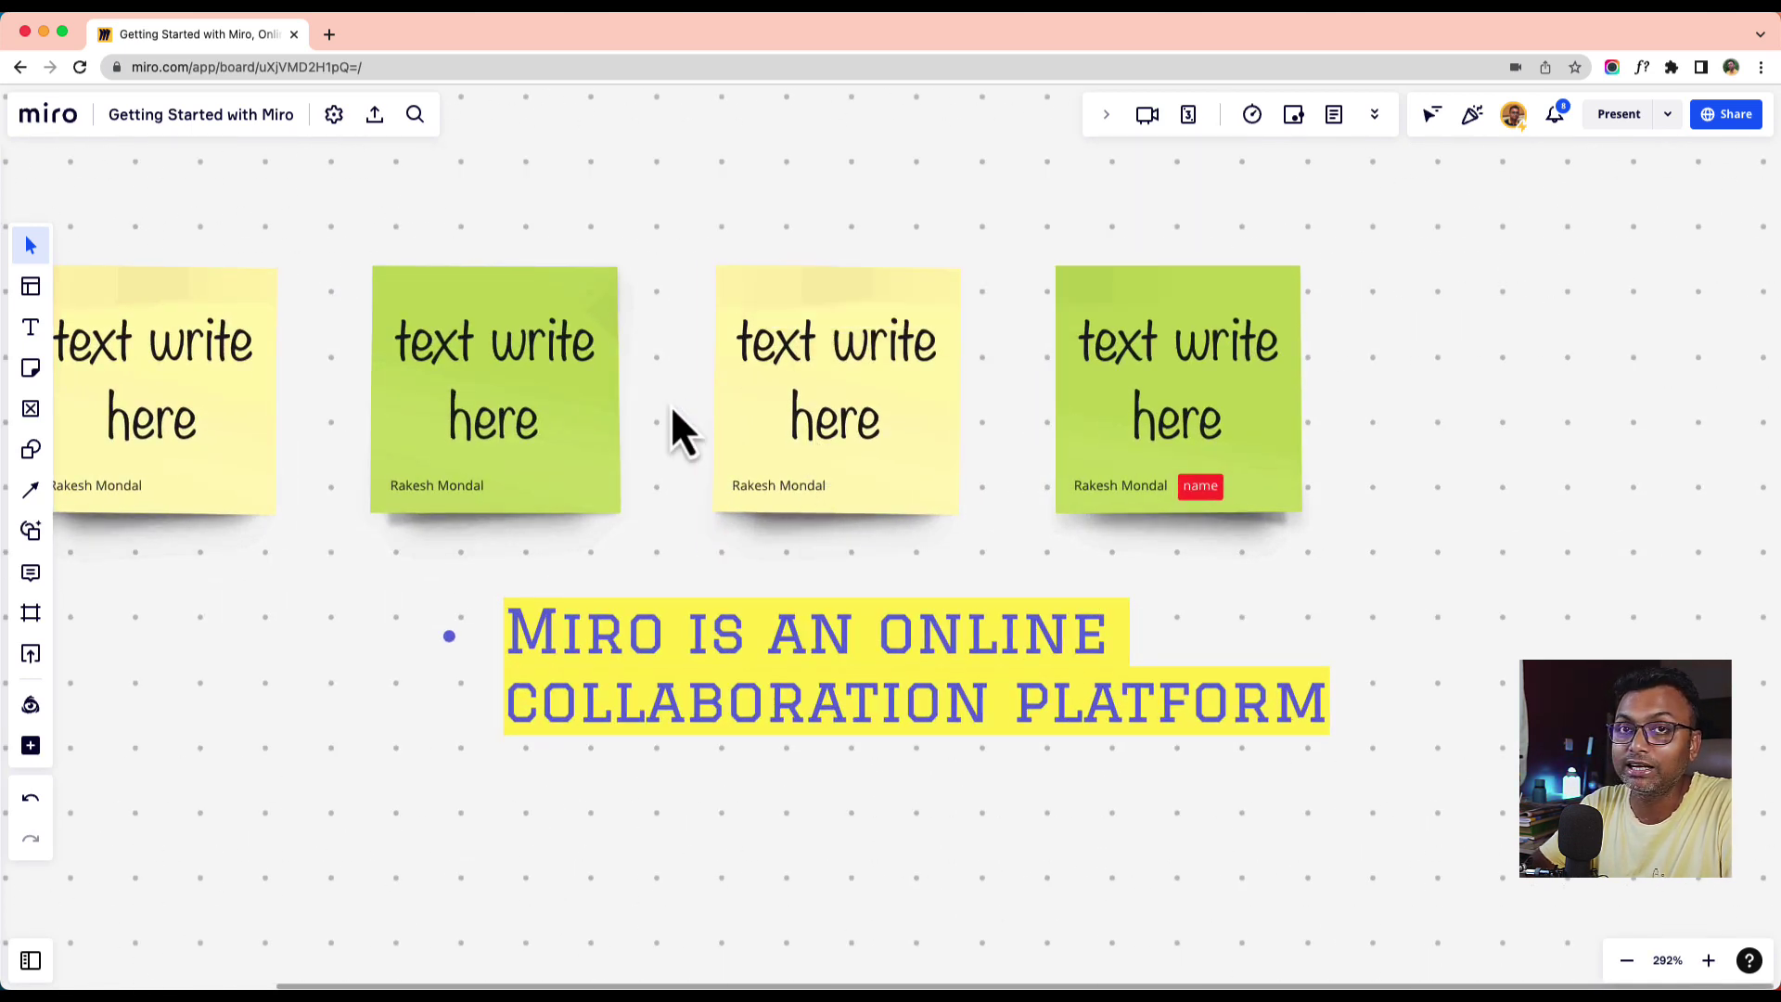
- Move the highlighted text away from the sticky notes to the upper right of the row
{"action": "scroll", "coordinate": [922, 419], "scroll_direction": "down", "scroll_amount": 10}
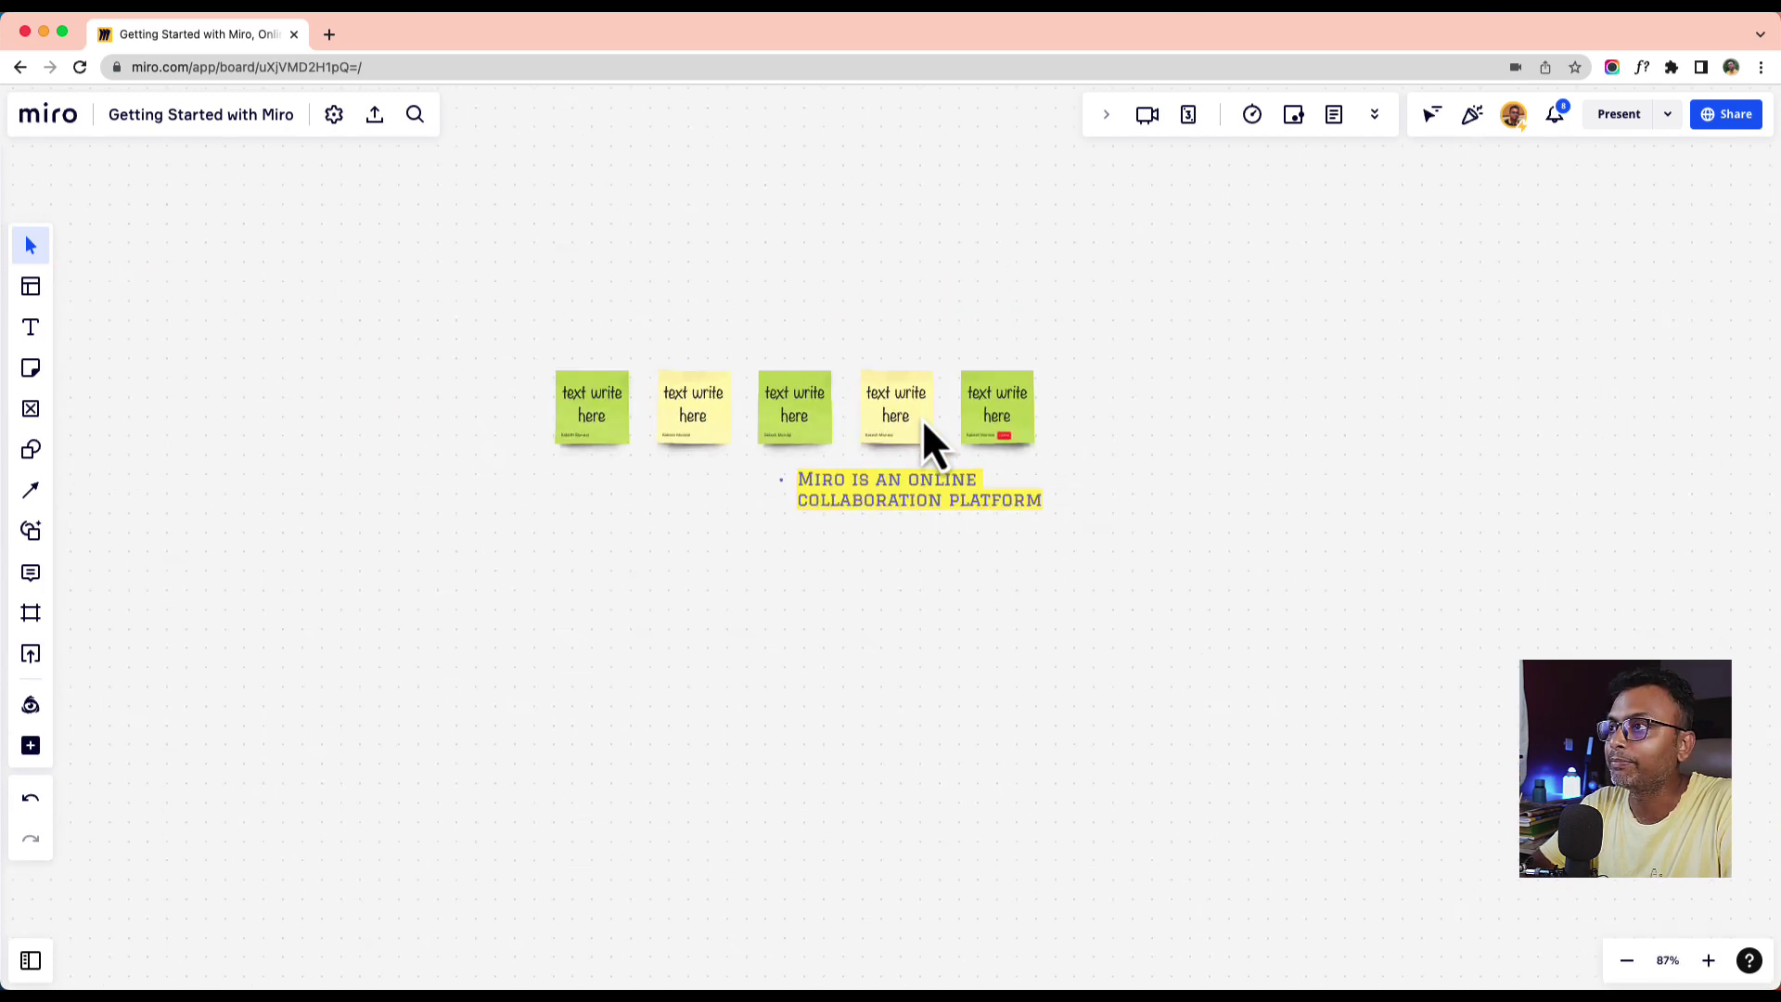
{"action": "scroll", "coordinate": [790, 371], "scroll_direction": "up", "scroll_amount": 3}
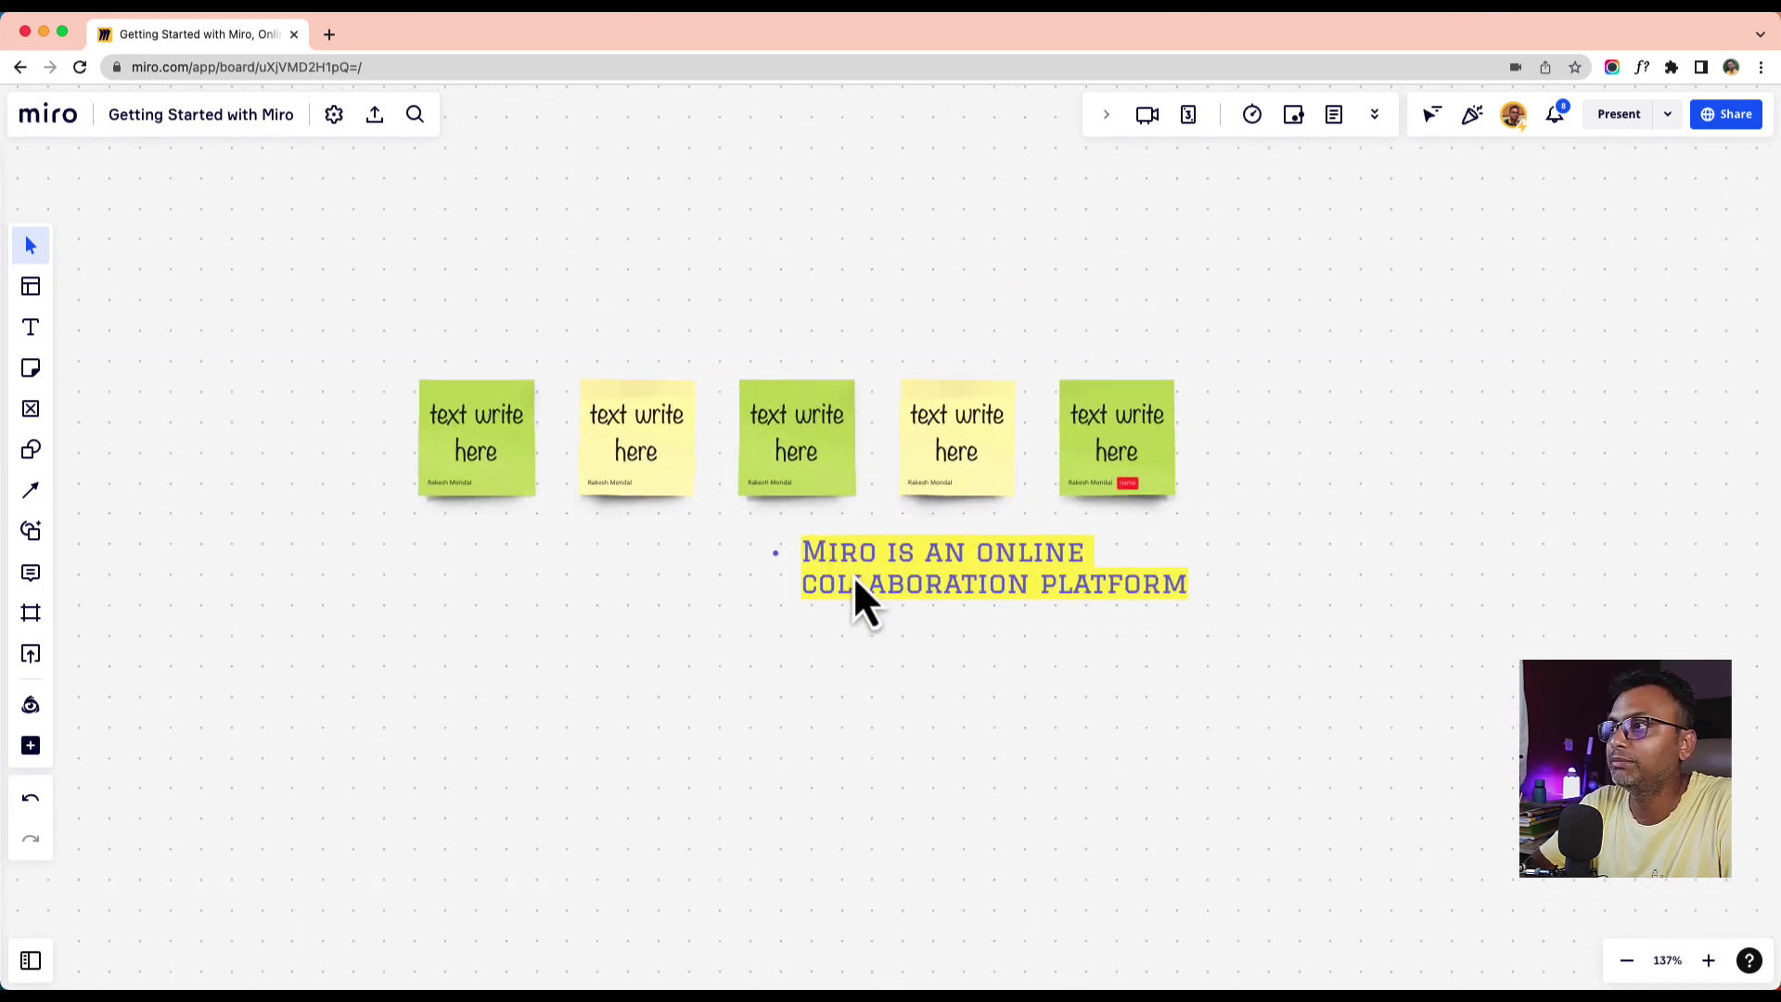
{"action": "left_click_drag", "start_coordinate": [856, 584], "coordinate": [1360, 287]}
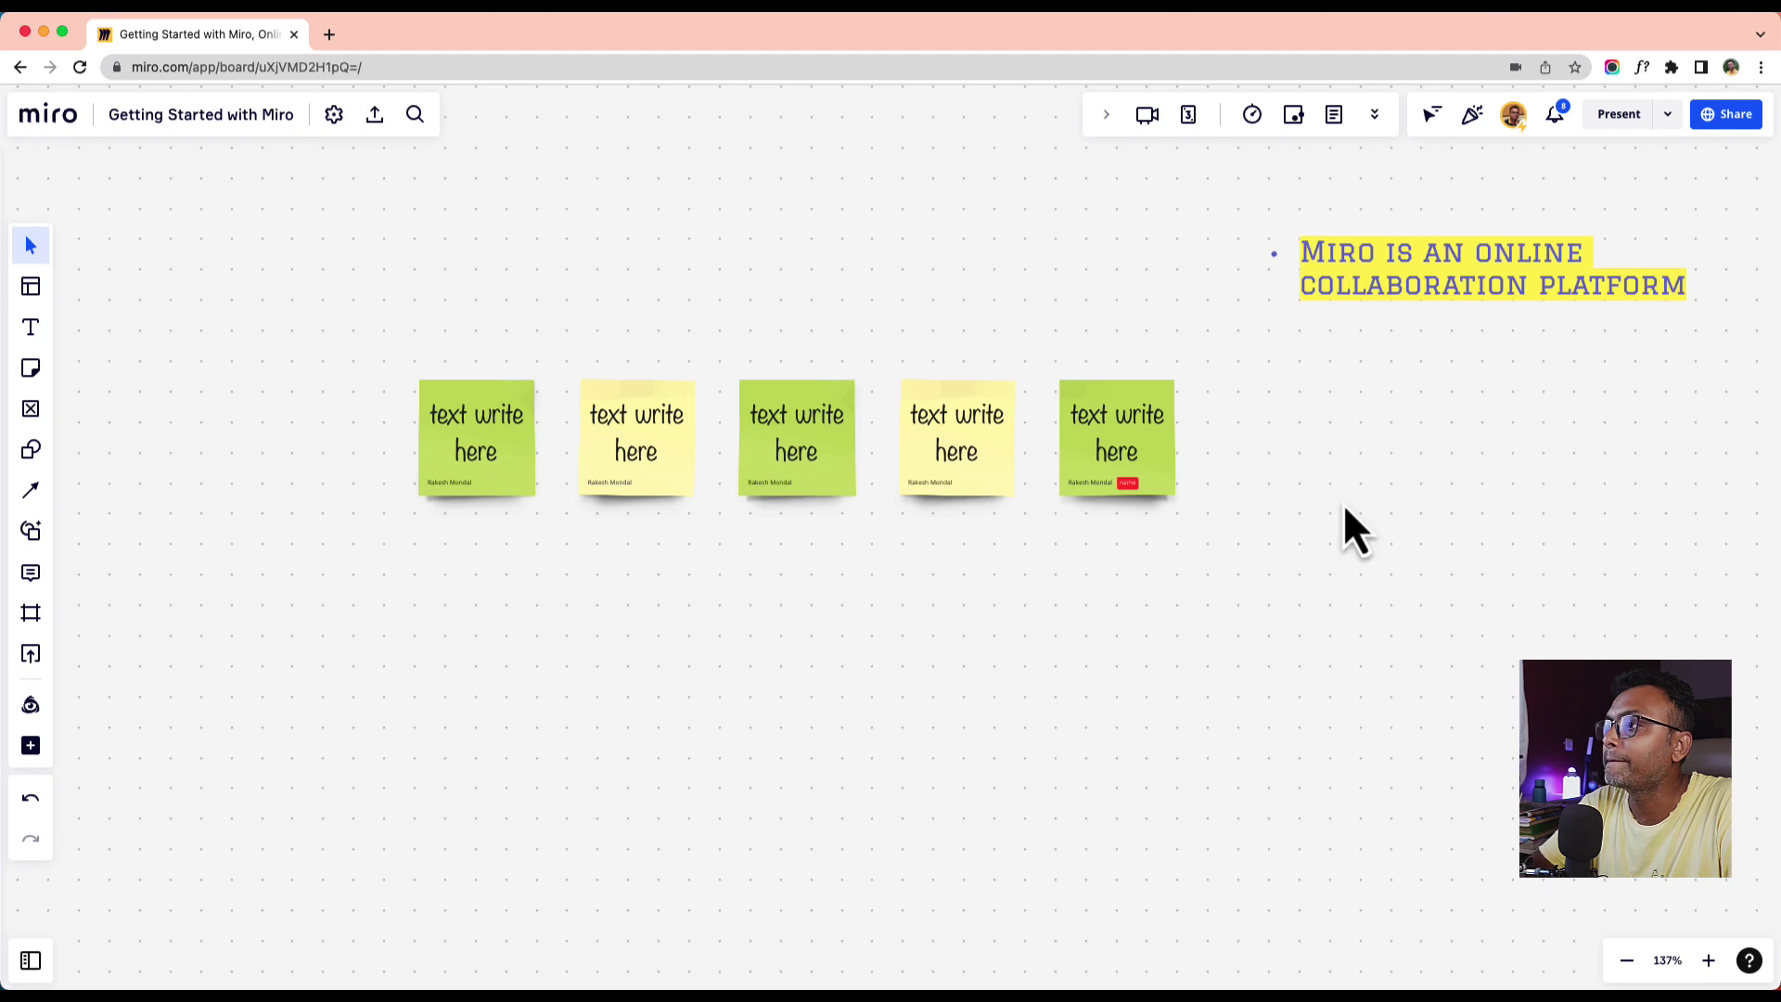
- Select all five sticky notes and cluster them by color
{"action": "left_click_drag", "start_coordinate": [344, 347], "coordinate": [1222, 547]}
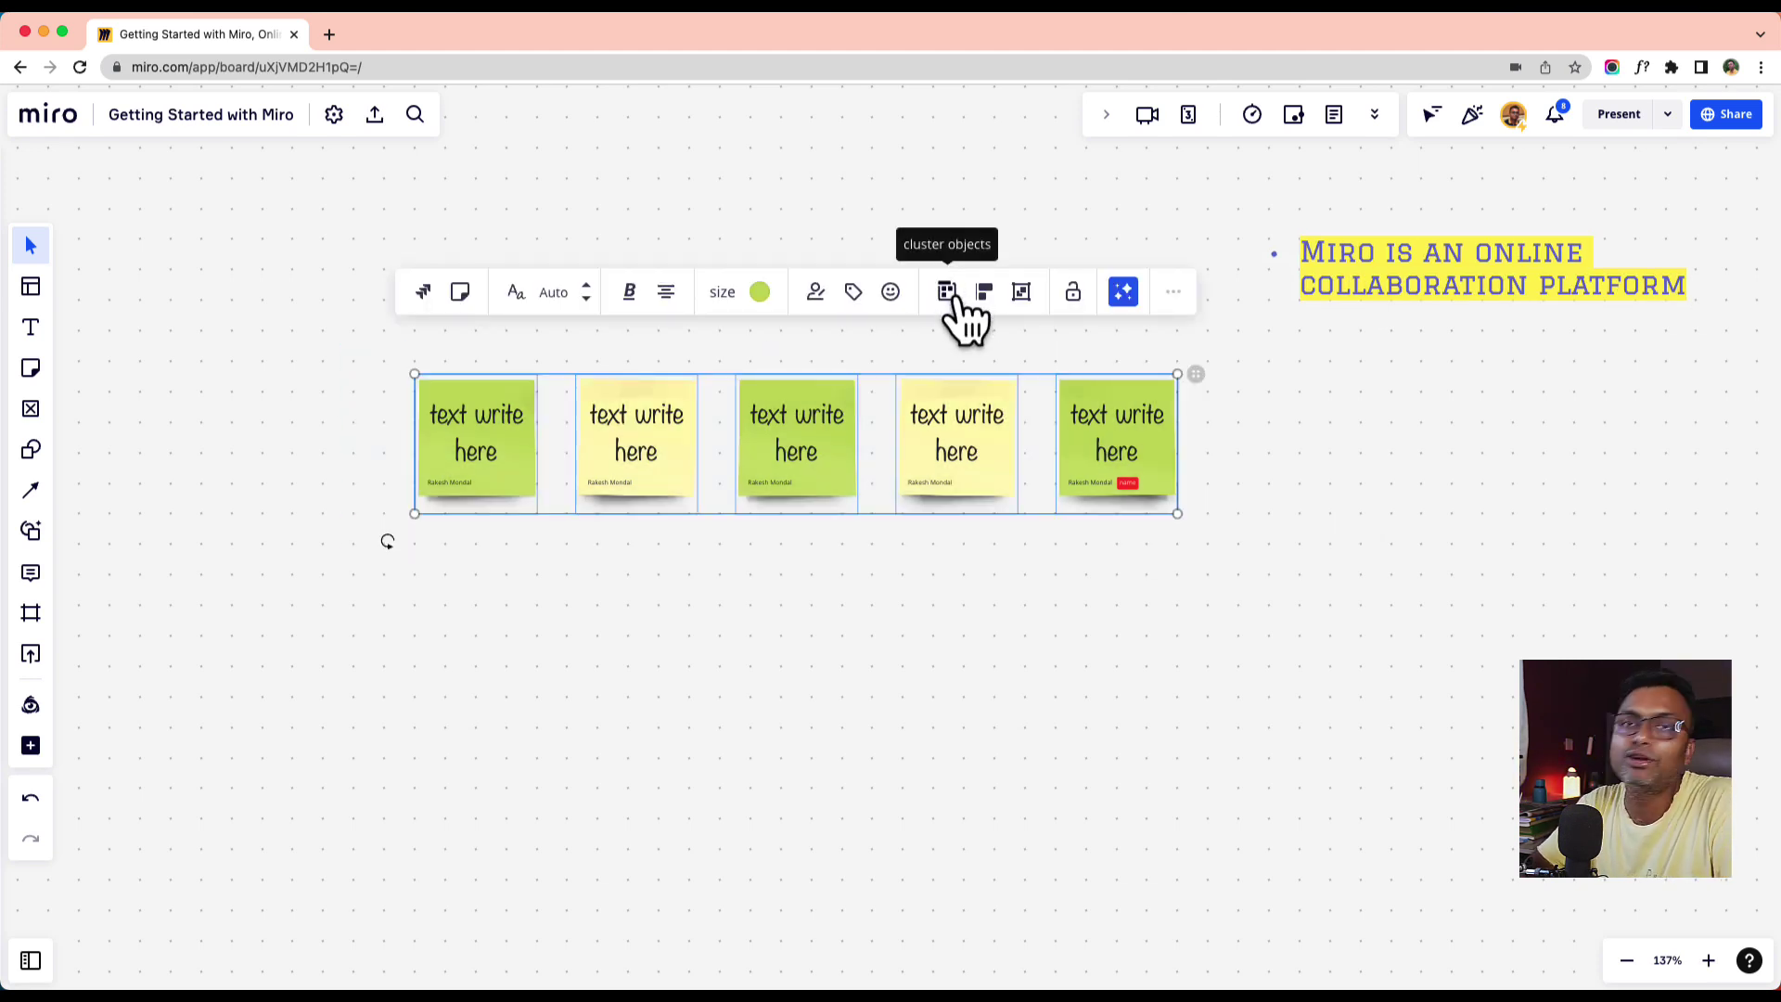
{"action": "left_click", "coordinate": [948, 295]}
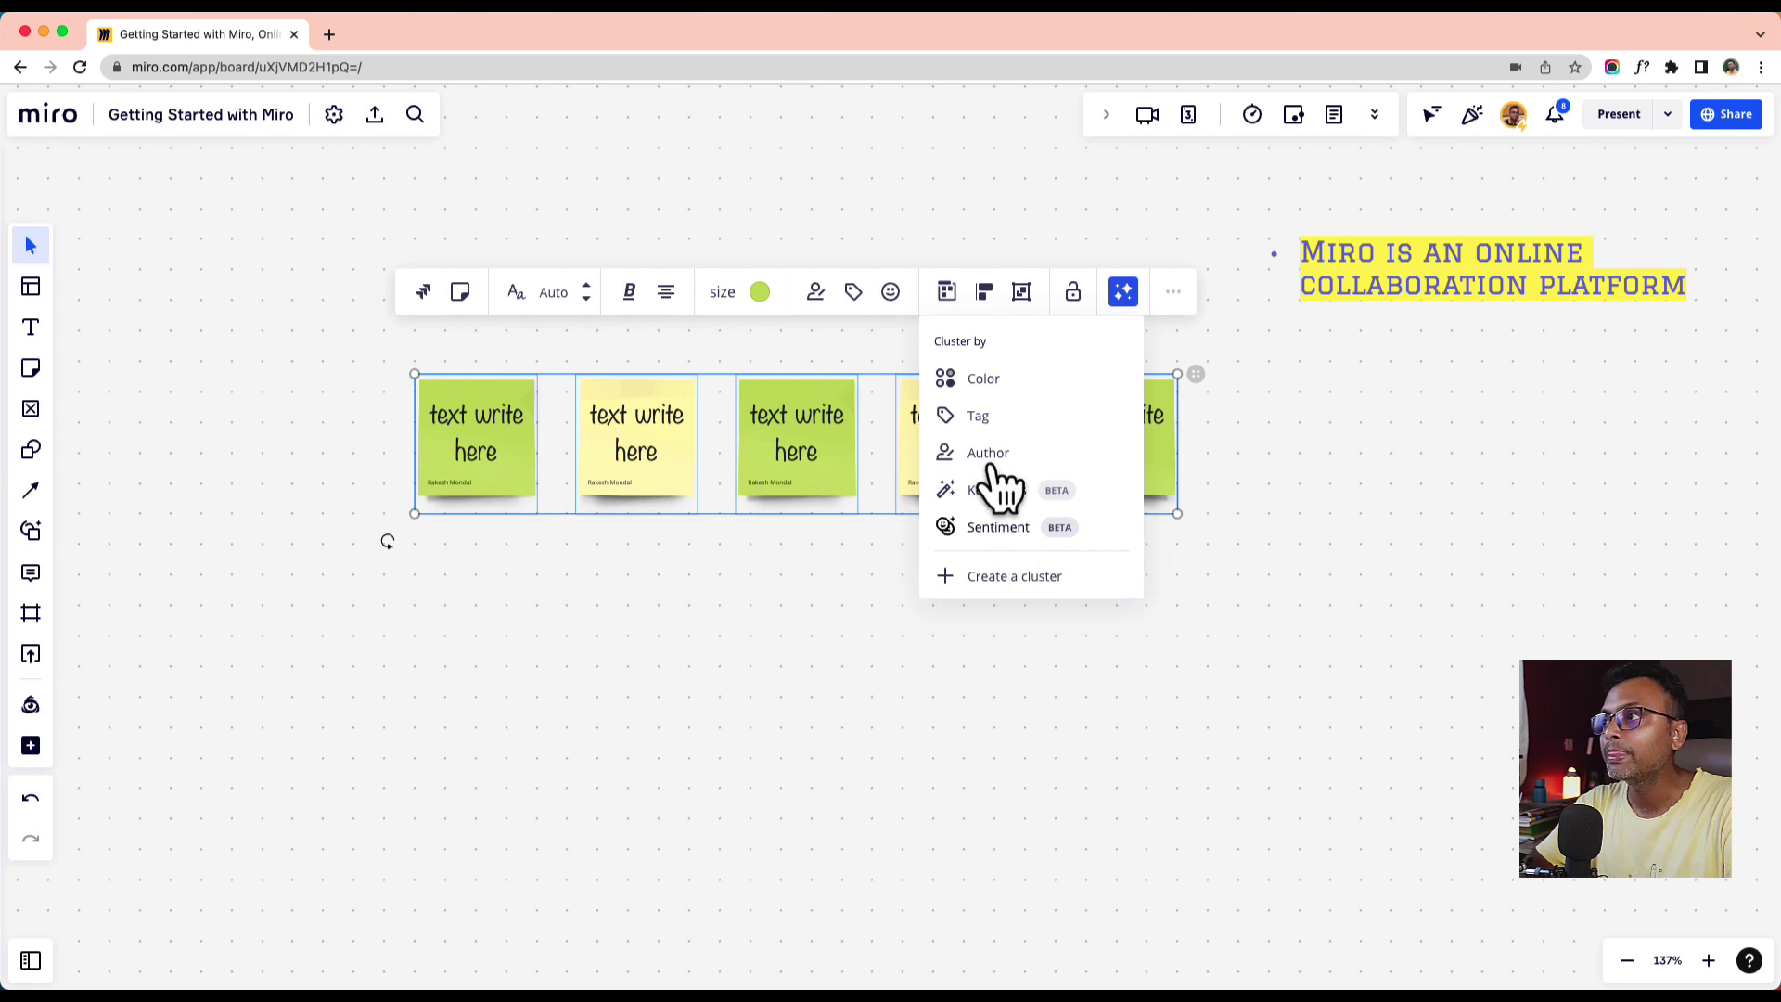
{"action": "left_click", "coordinate": [985, 382]}
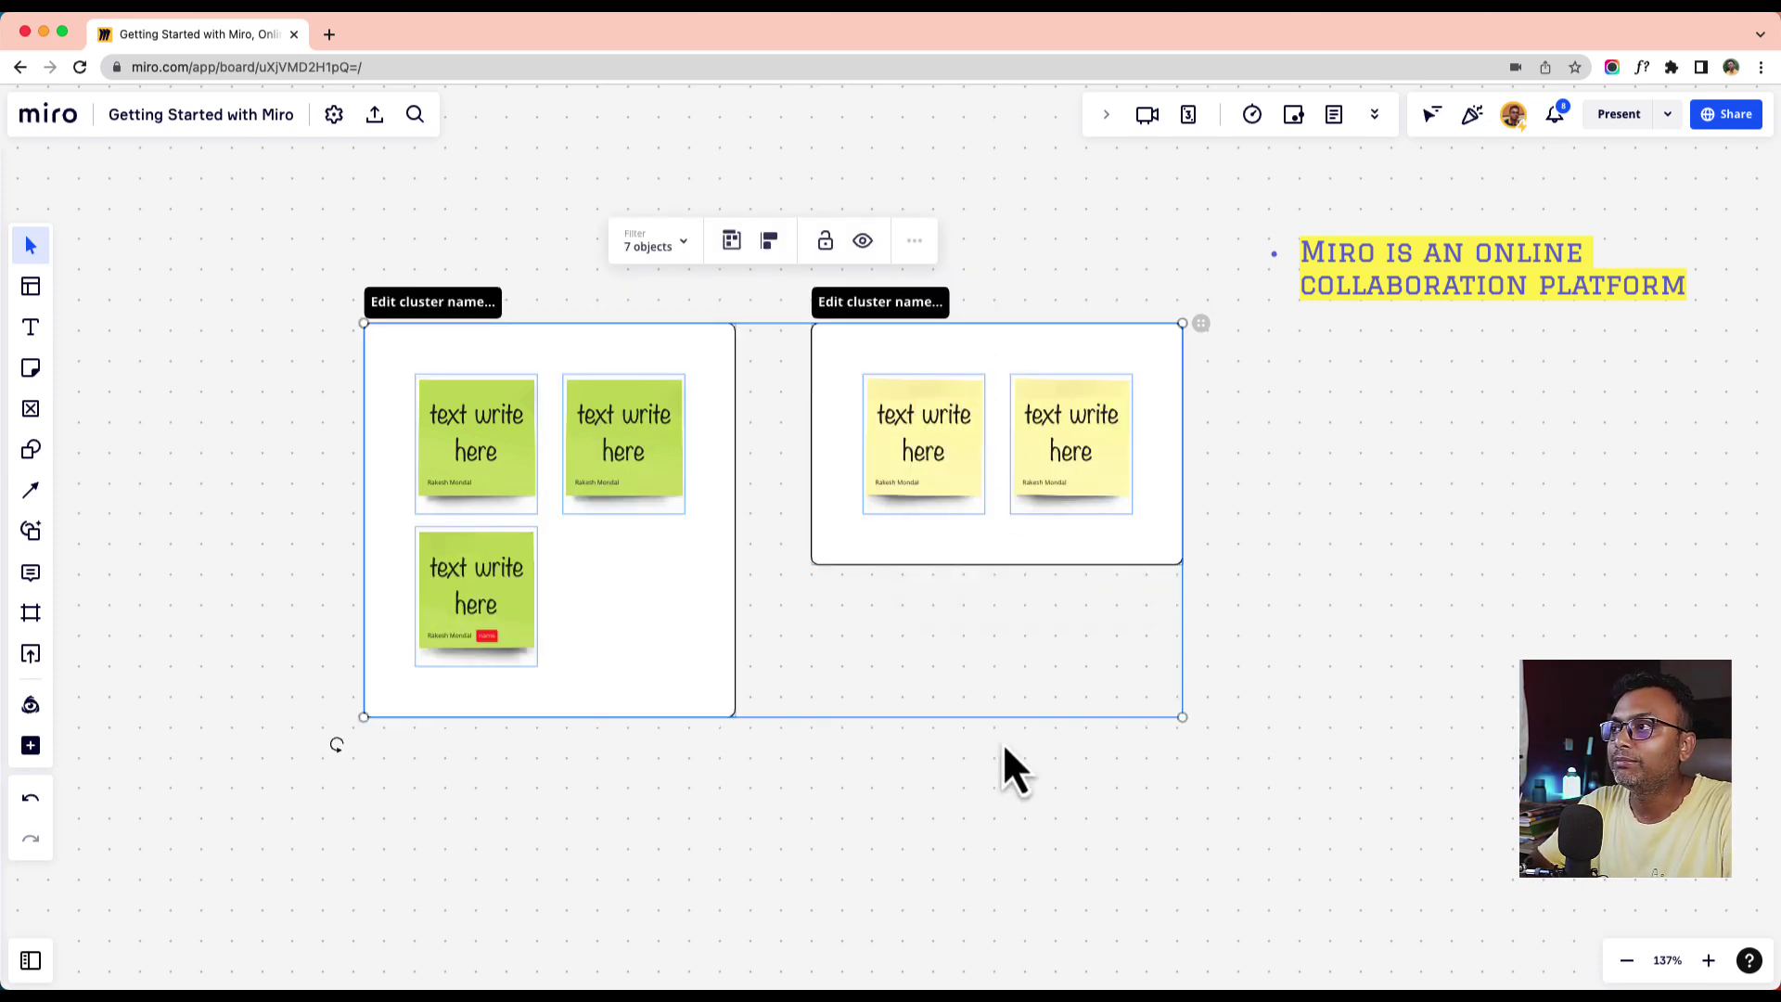
{"action": "left_click", "coordinate": [998, 776]}
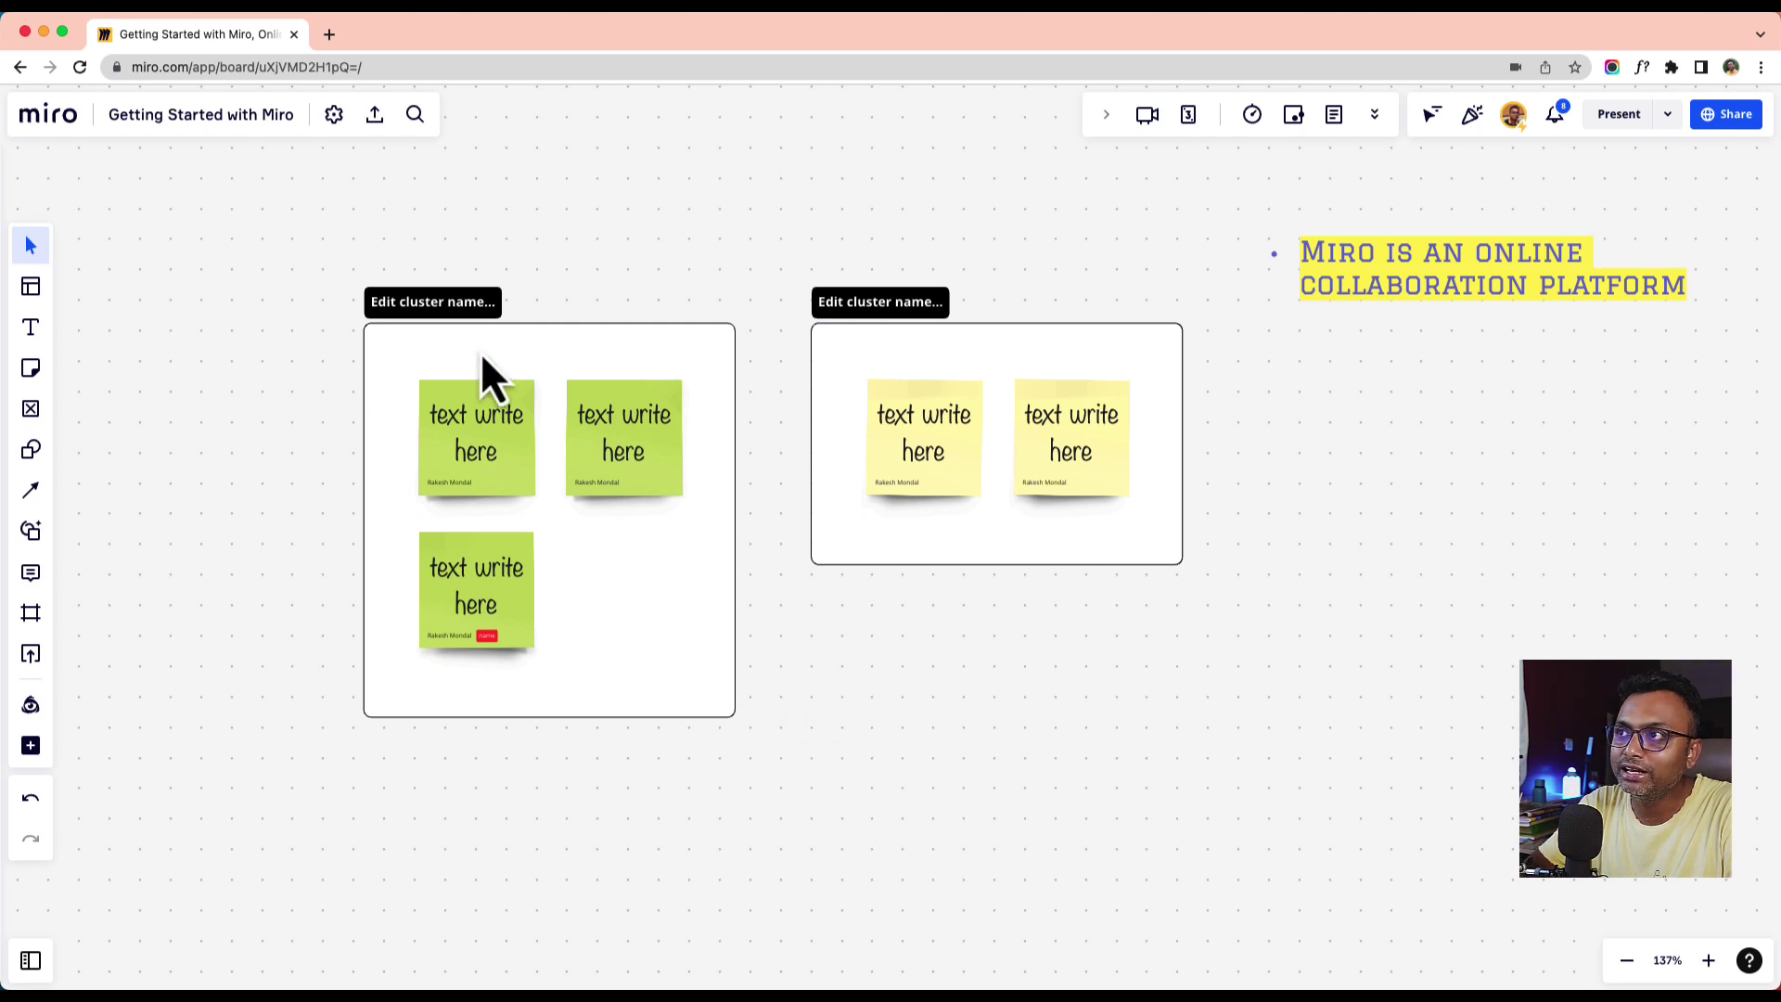
- Name the cluster of green sticky notes "Green"
{"action": "left_click", "coordinate": [456, 308]}
{"action": "double_click", "coordinate": [455, 302]}
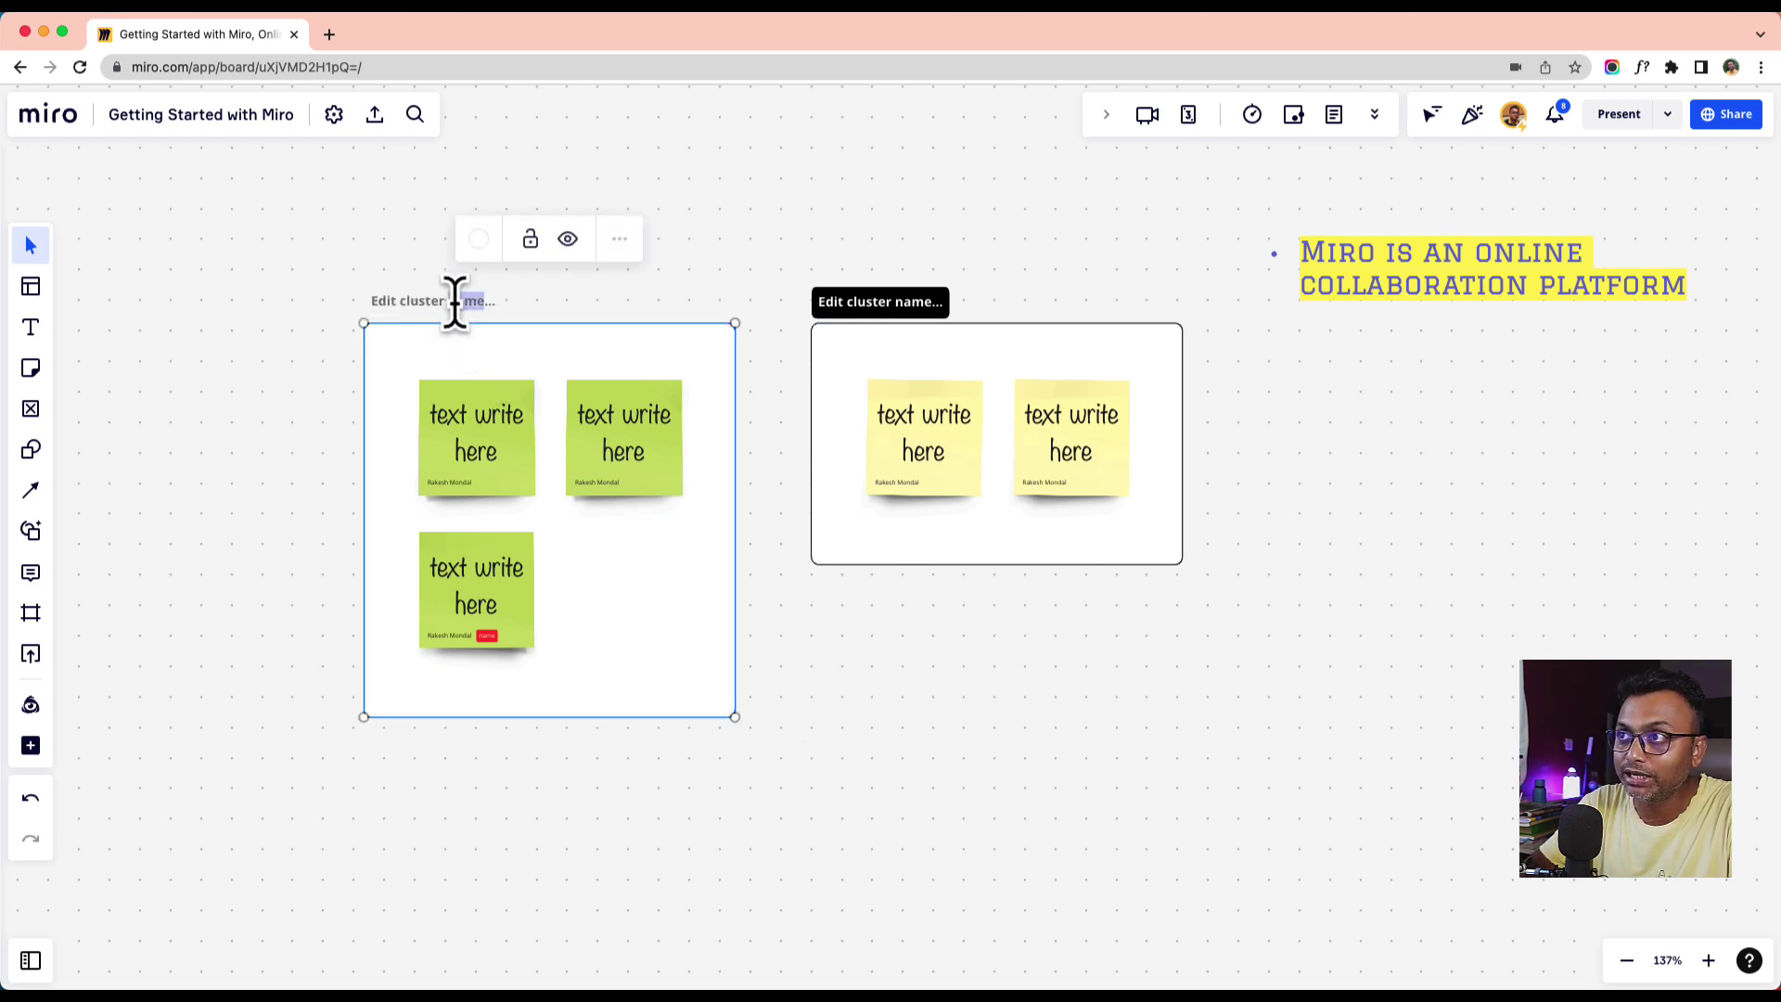
{"action": "left_click", "coordinate": [272, 312]}
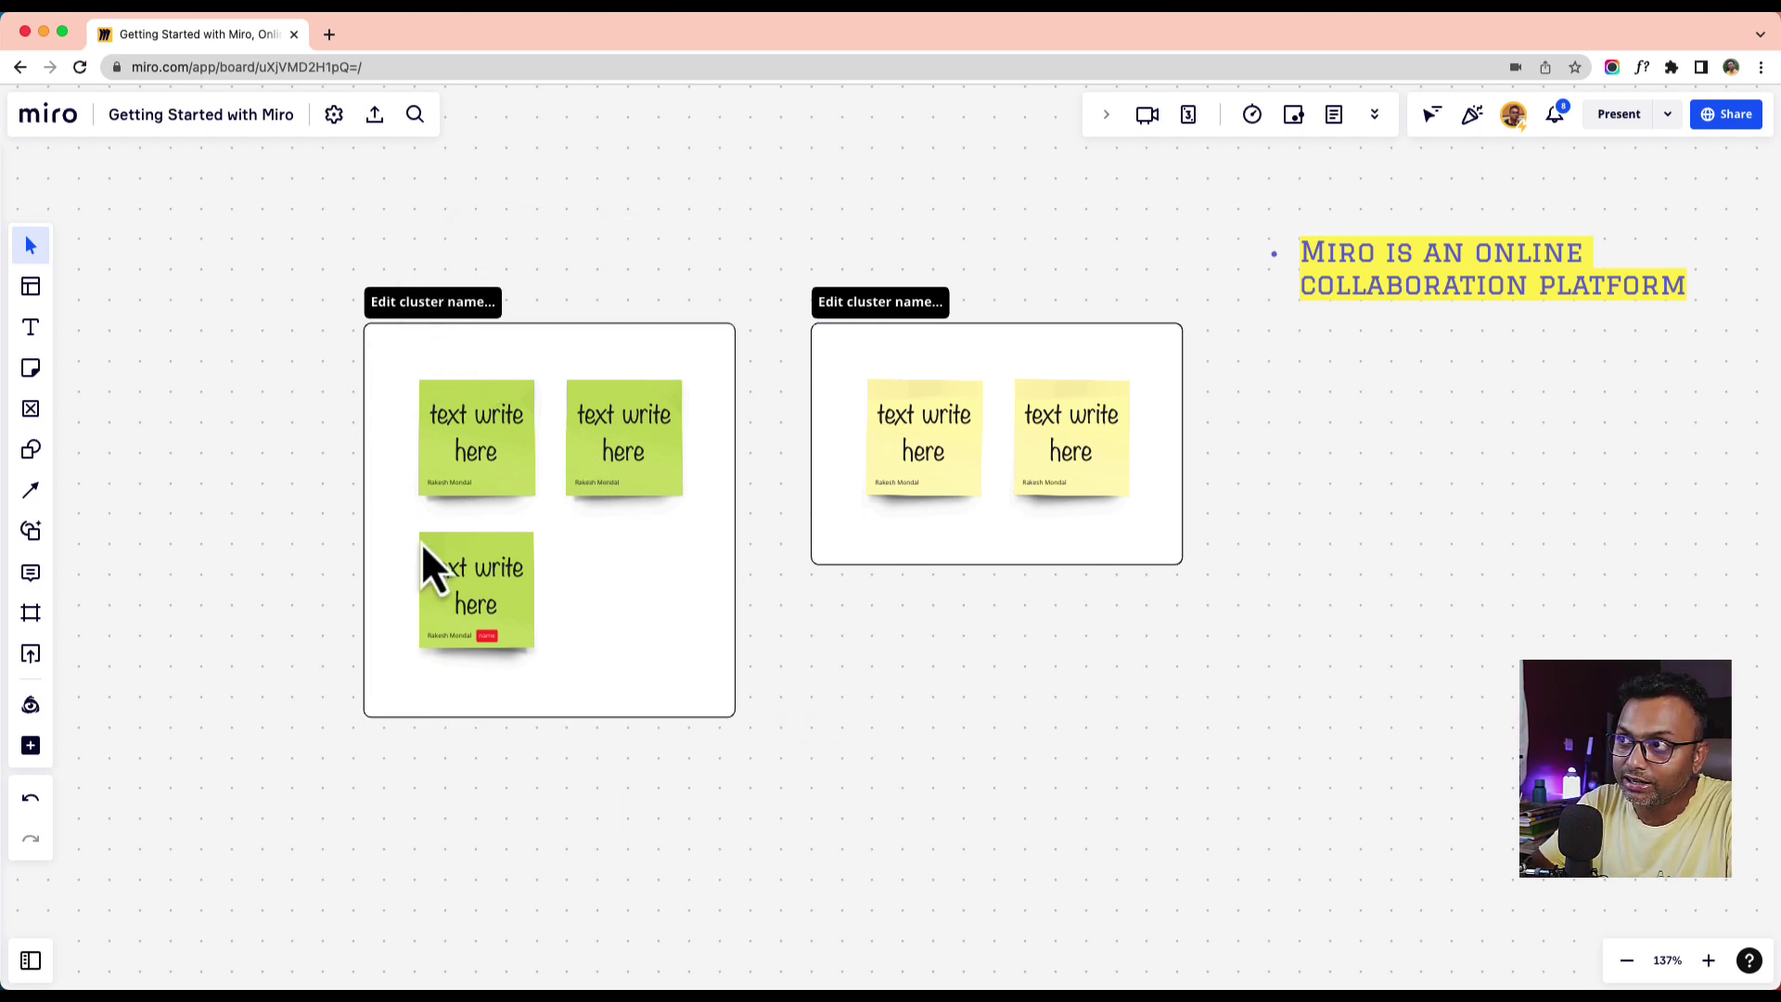
{"action": "left_click", "coordinate": [416, 306]}
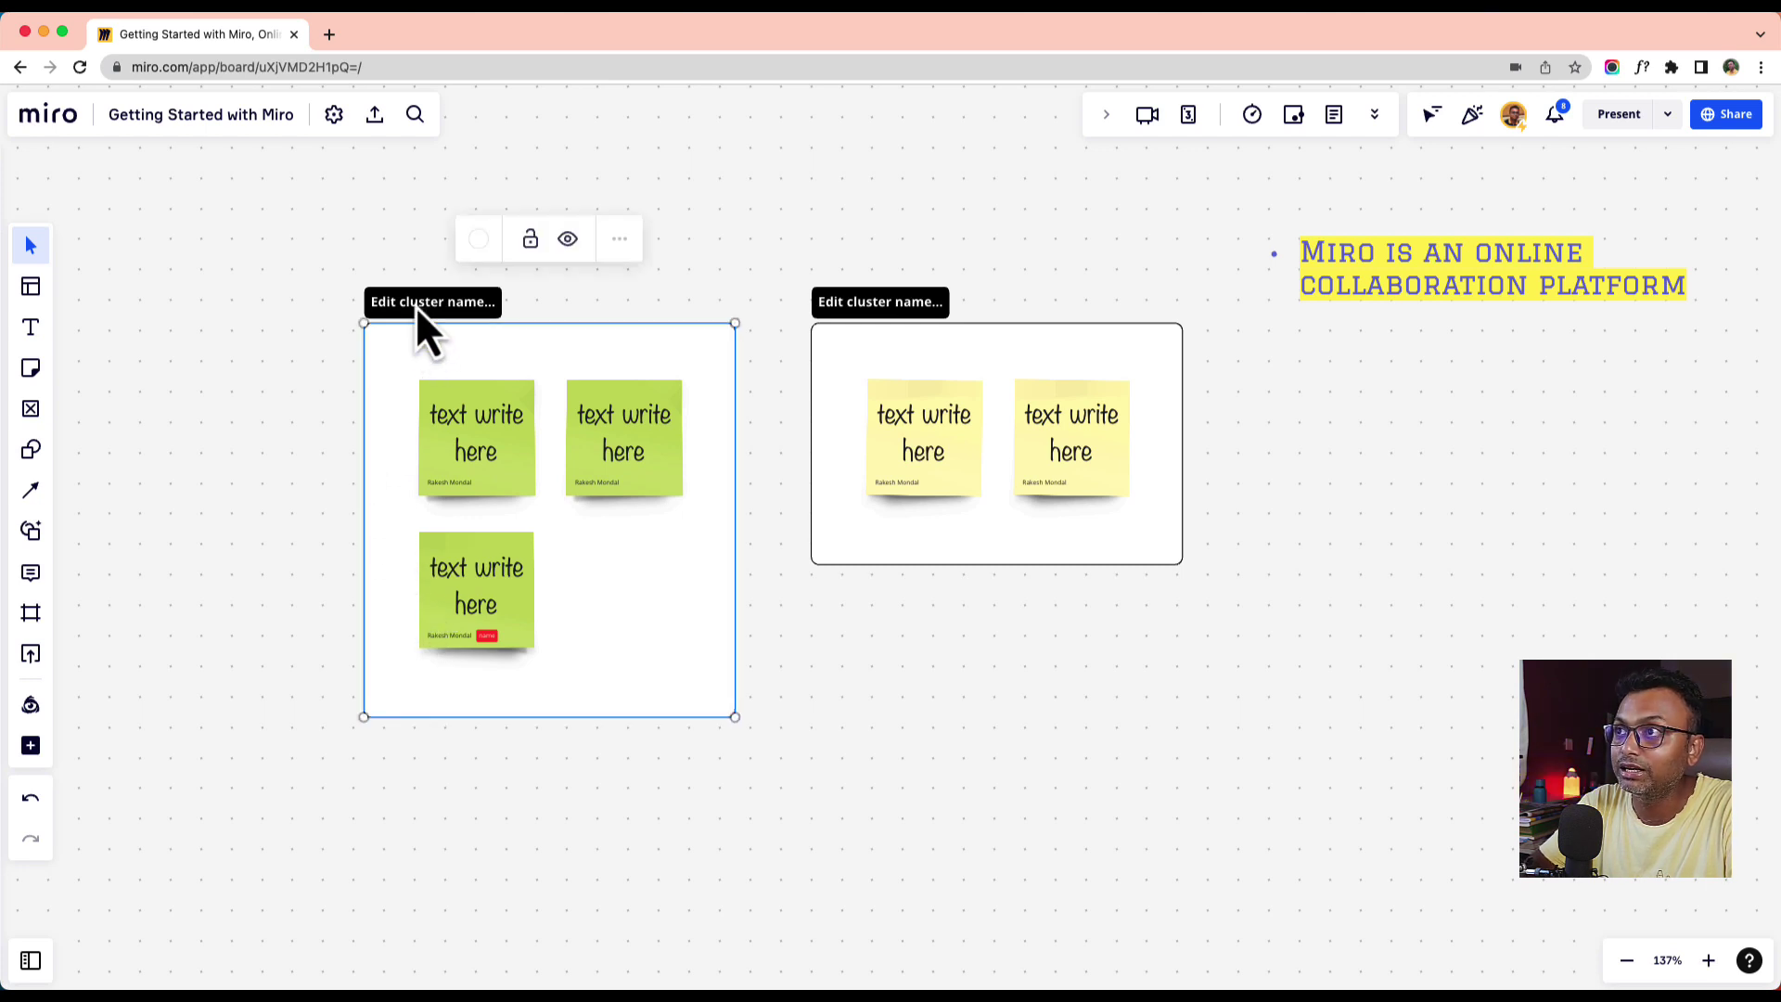
{"action": "double_click", "coordinate": [415, 304]}
{"action": "type", "text": "Green"}
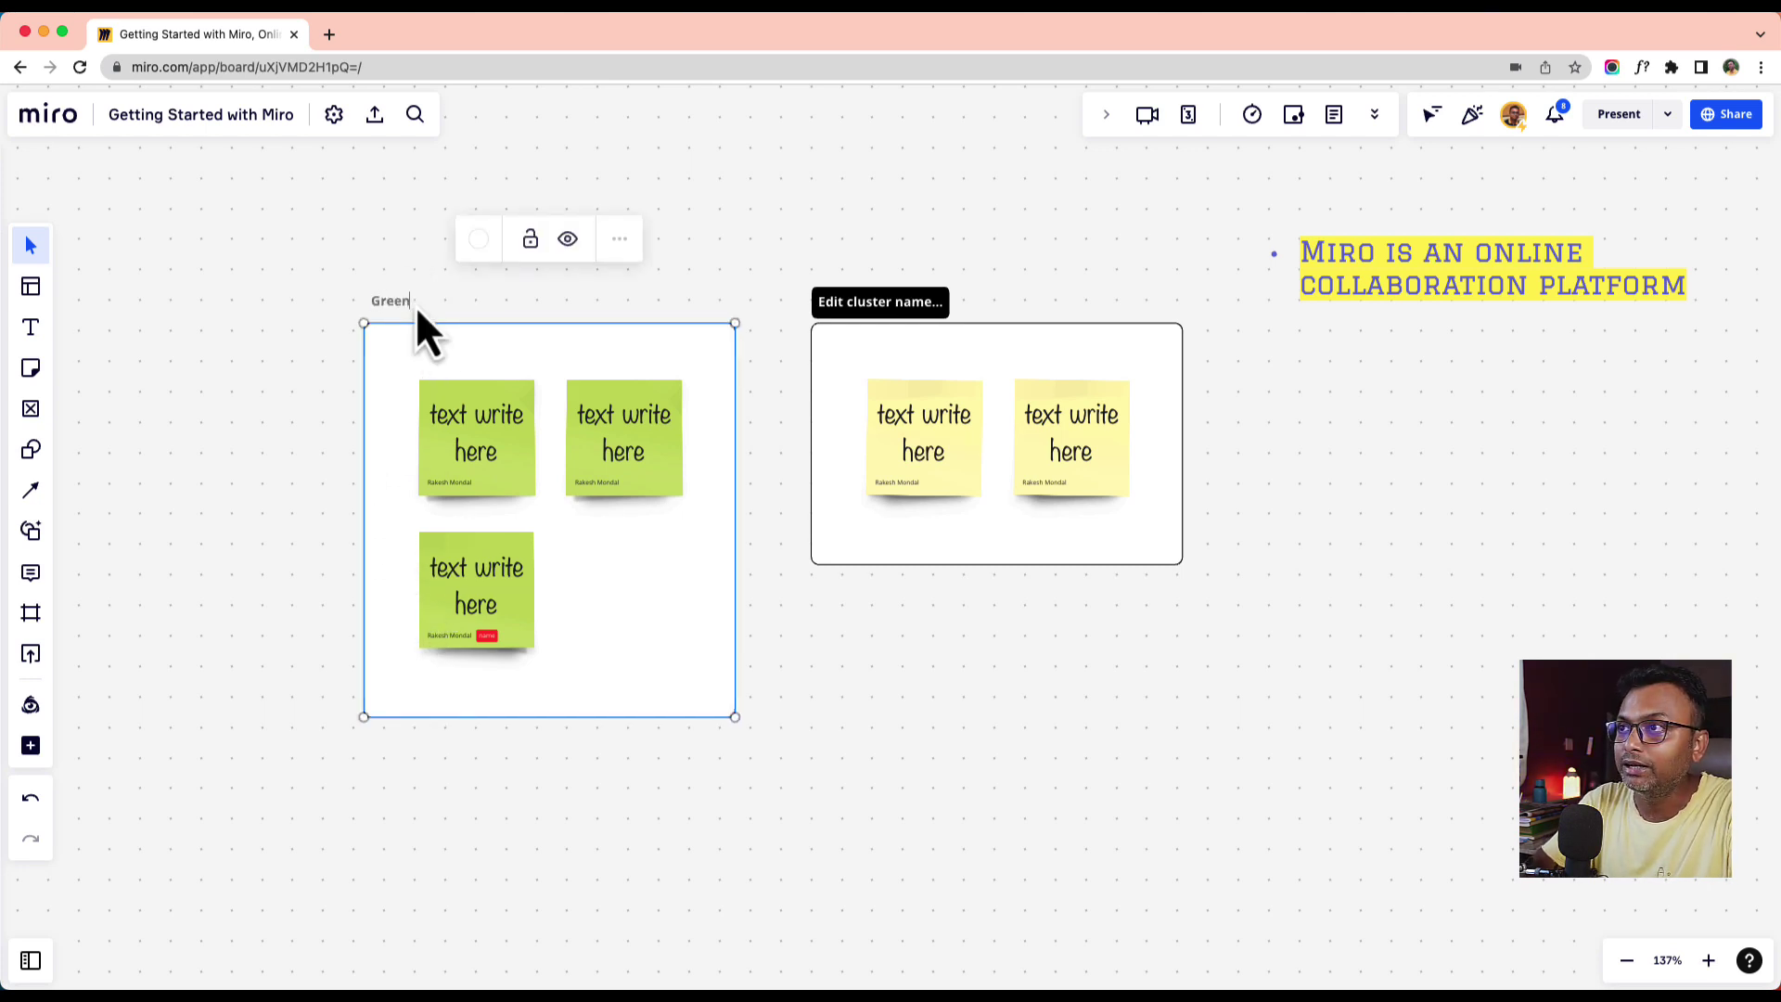
- Name the cluster of yellow sticky notes "Yellow"
{"action": "left_click", "coordinate": [839, 302]}
{"action": "double_click", "coordinate": [839, 300]}
{"action": "type", "text": "Yellow"}
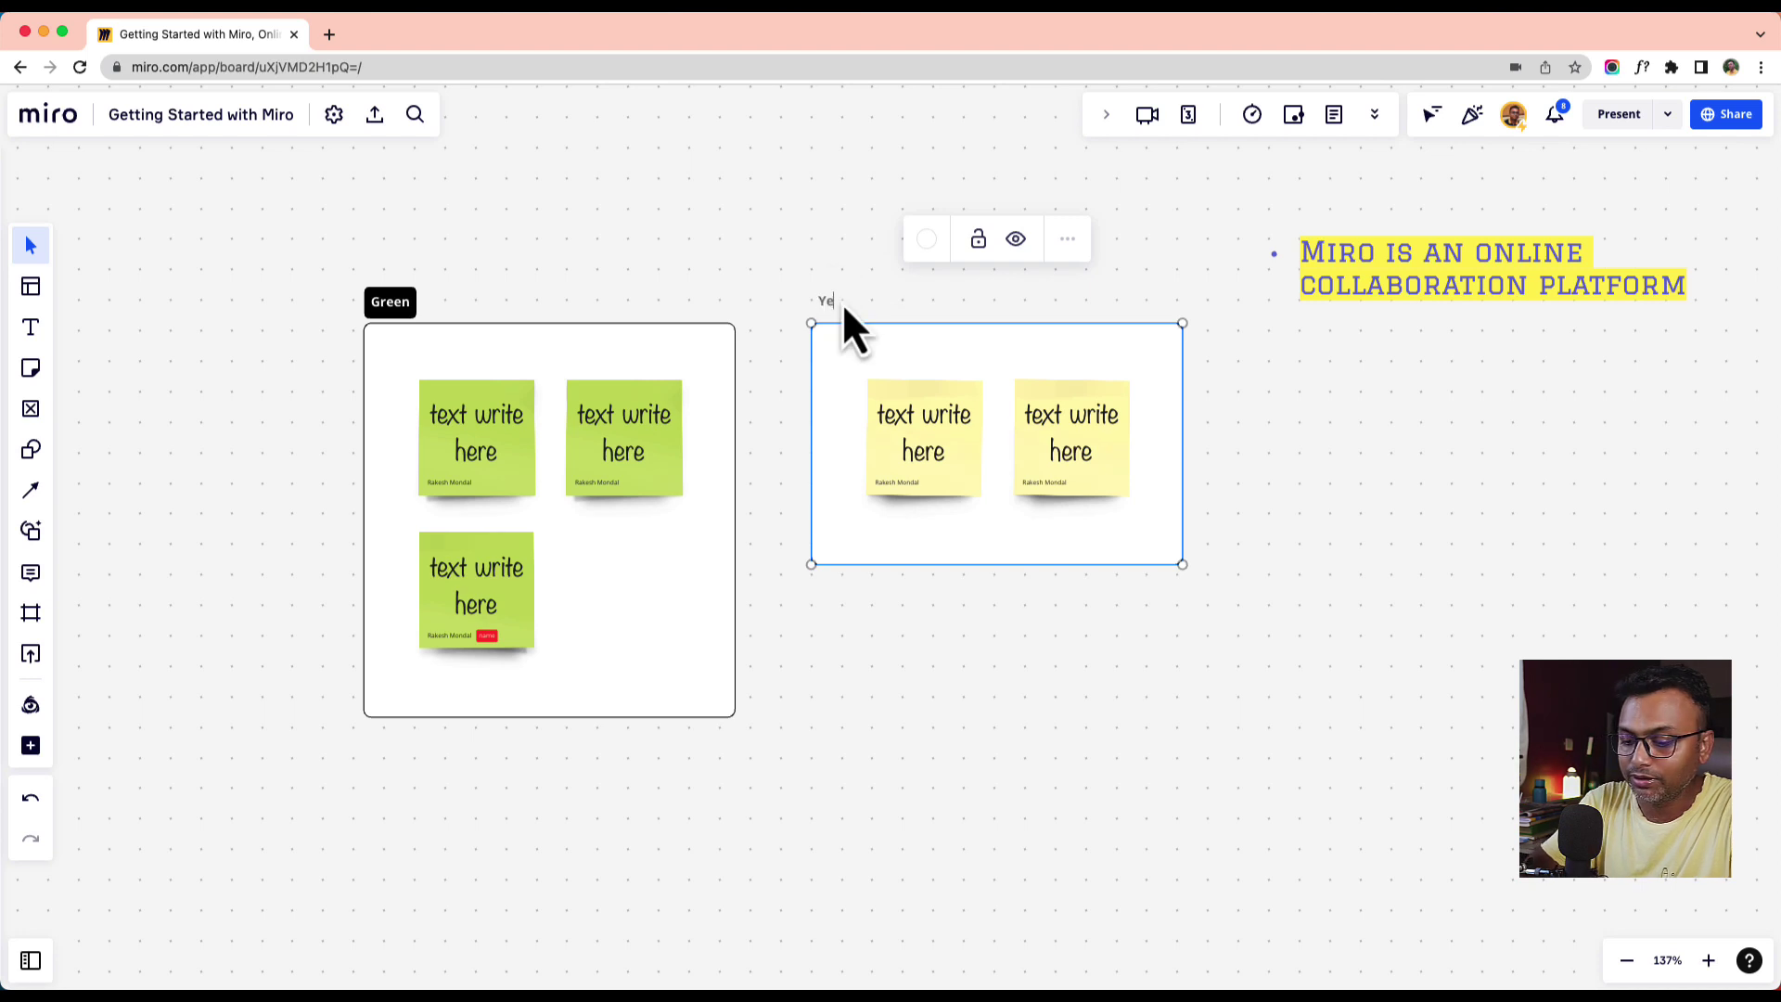
{"action": "key", "text": "Return"}
{"action": "left_click", "coordinate": [780, 209]}
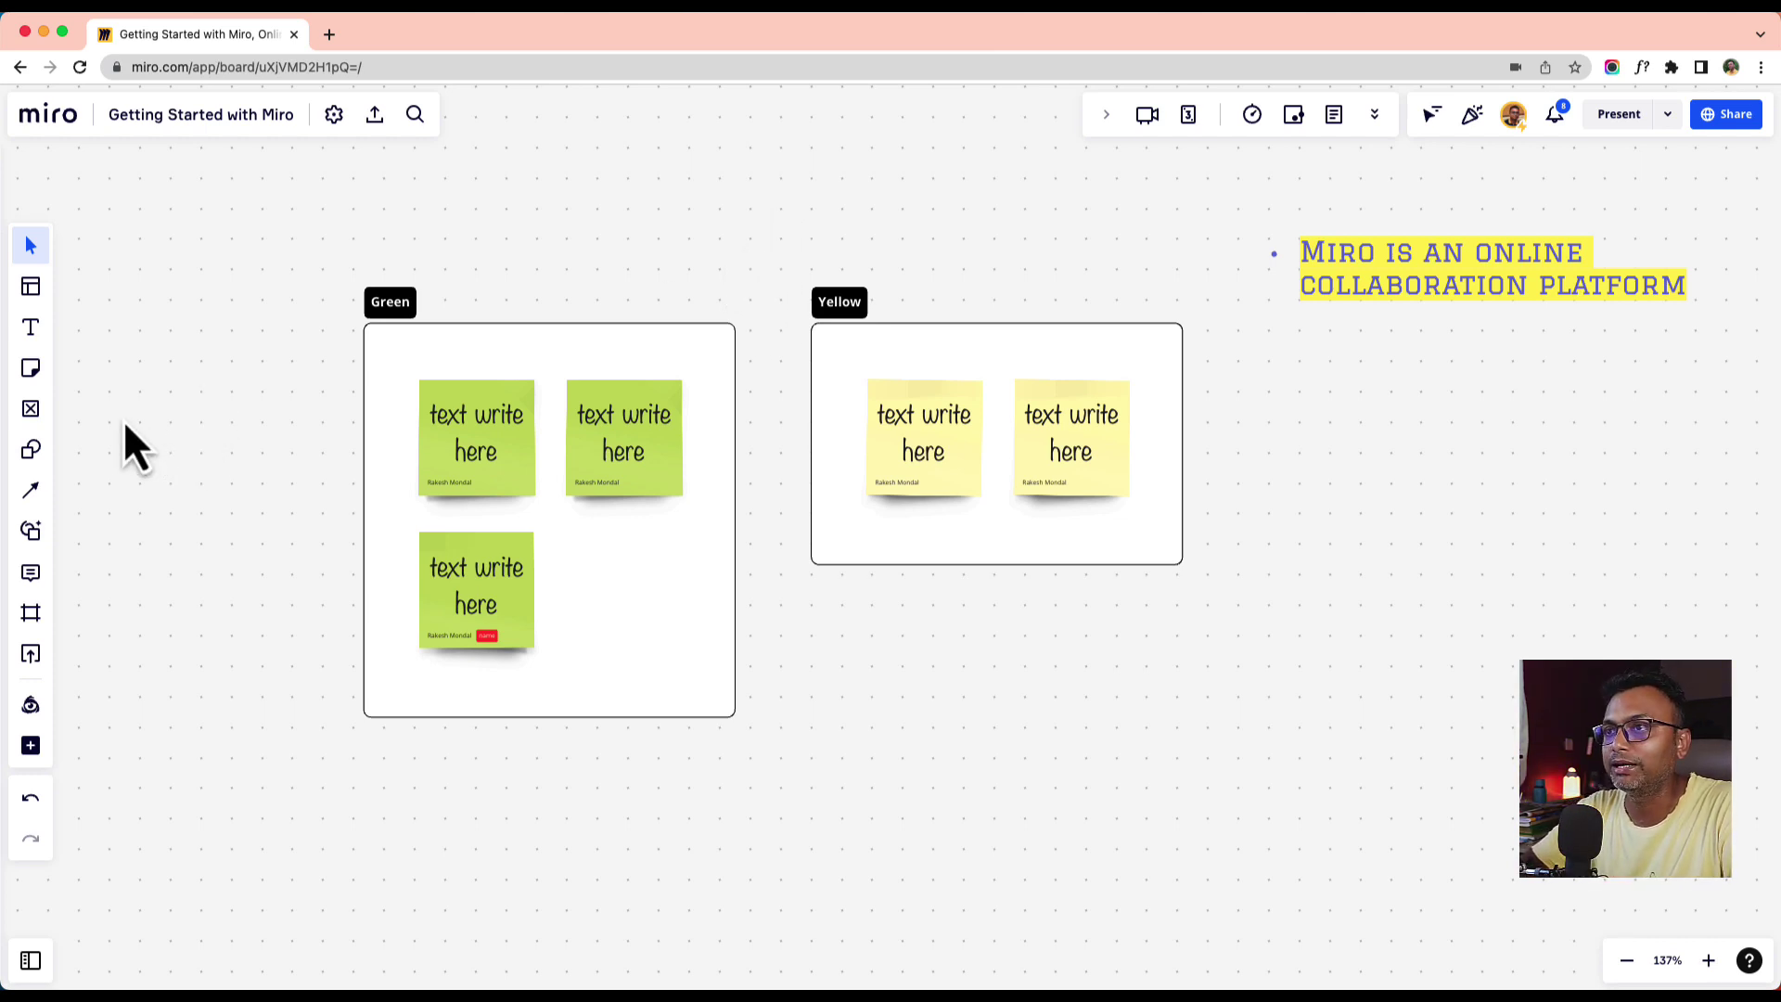
- Place an Avatar component from the wireframe library in the empty area below and to the right of the Yellow cluster
{"action": "scroll", "coordinate": [299, 510], "scroll_direction": "down", "scroll_amount": 10}
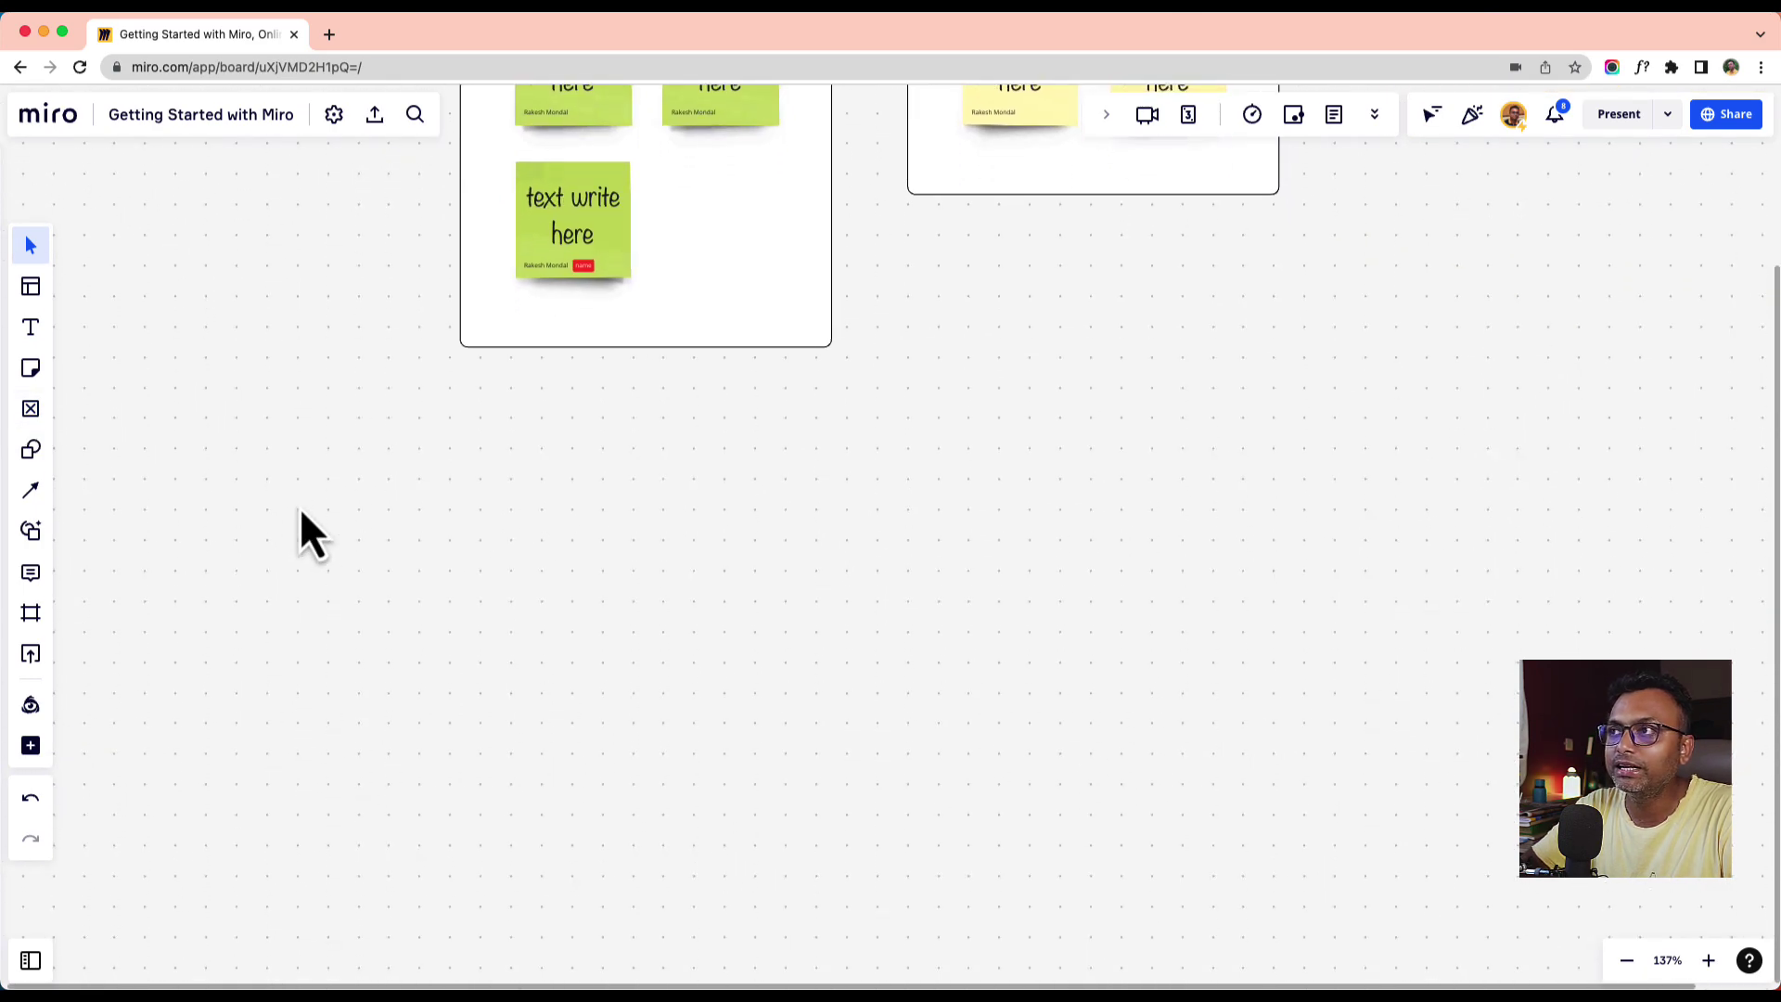
{"action": "scroll", "coordinate": [300, 511], "scroll_direction": "down", "scroll_amount": 10}
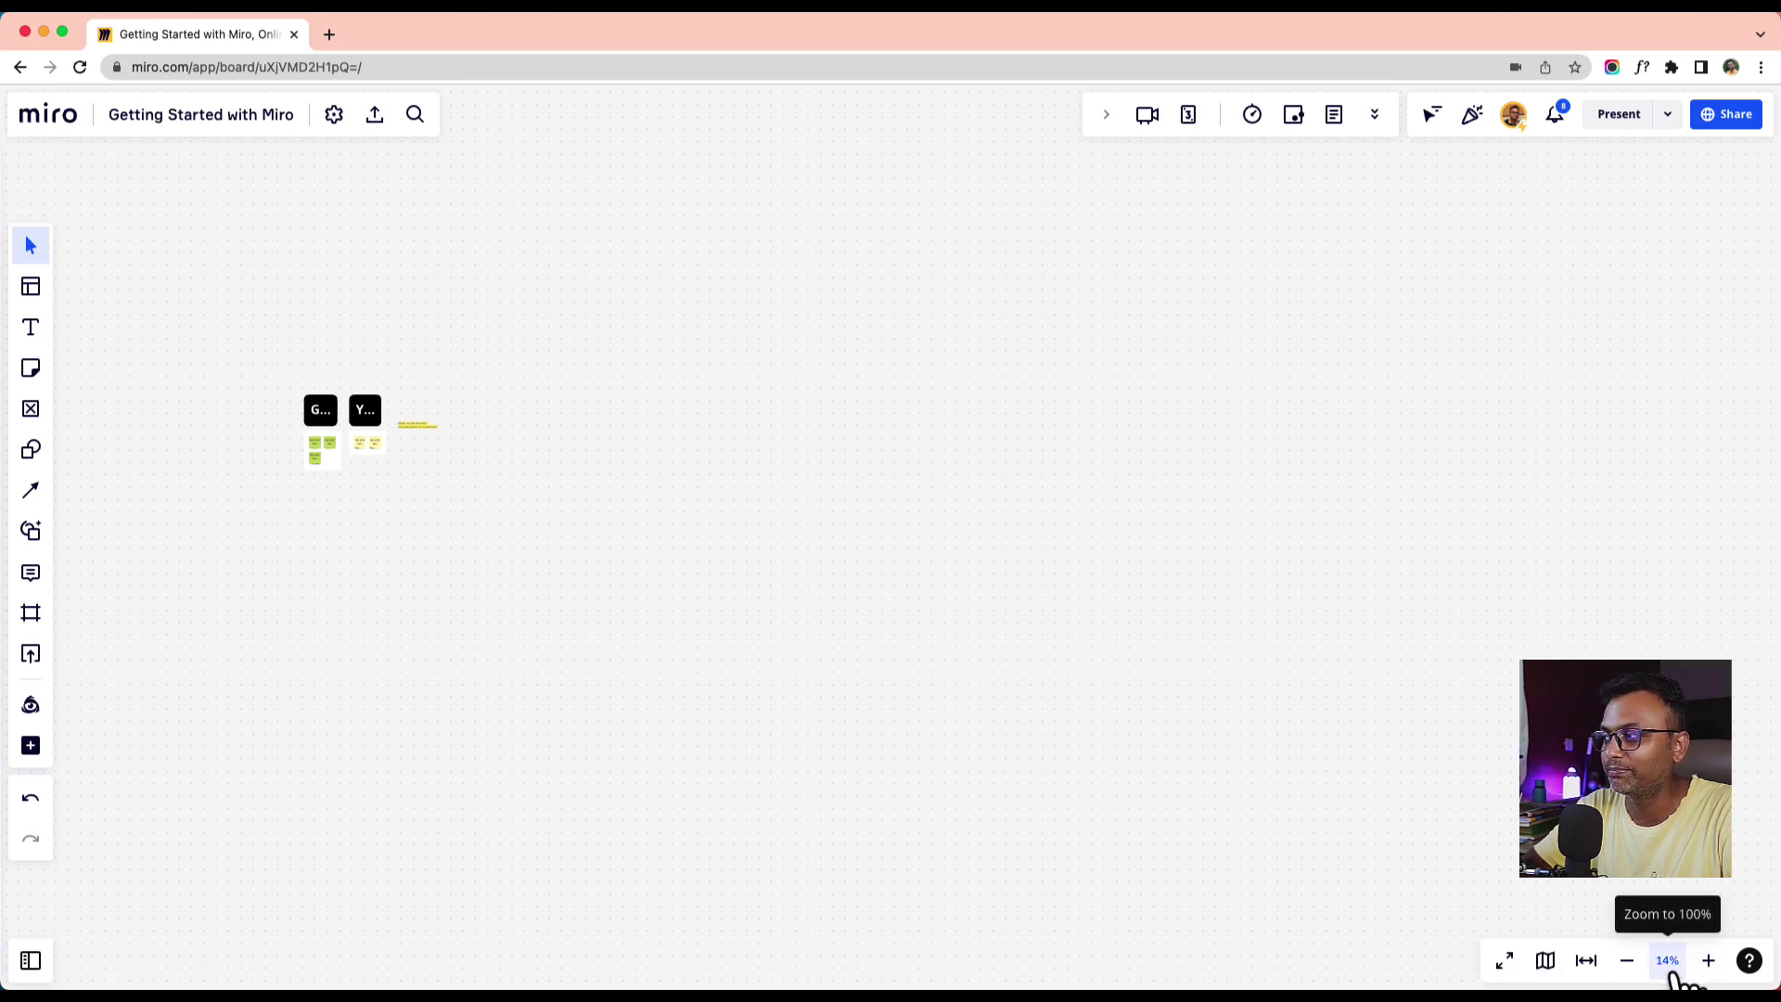
{"action": "scroll", "coordinate": [299, 466], "scroll_direction": "up", "scroll_amount": 5}
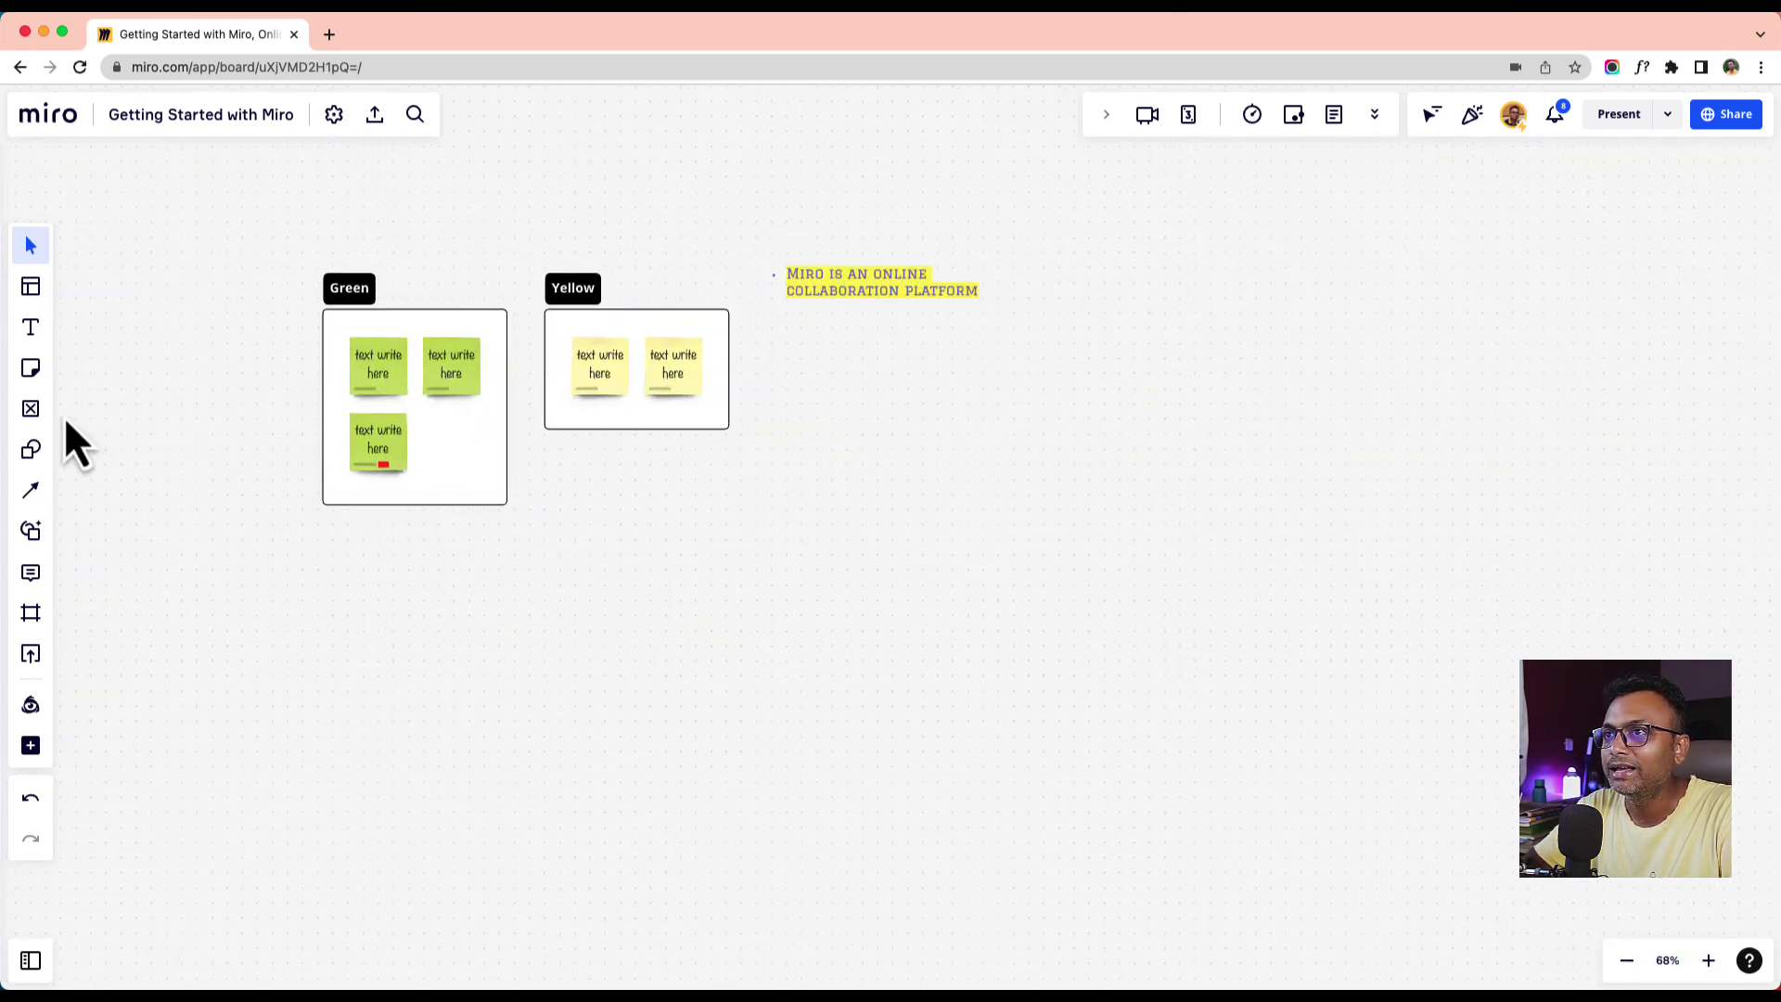
{"action": "left_click", "coordinate": [31, 408]}
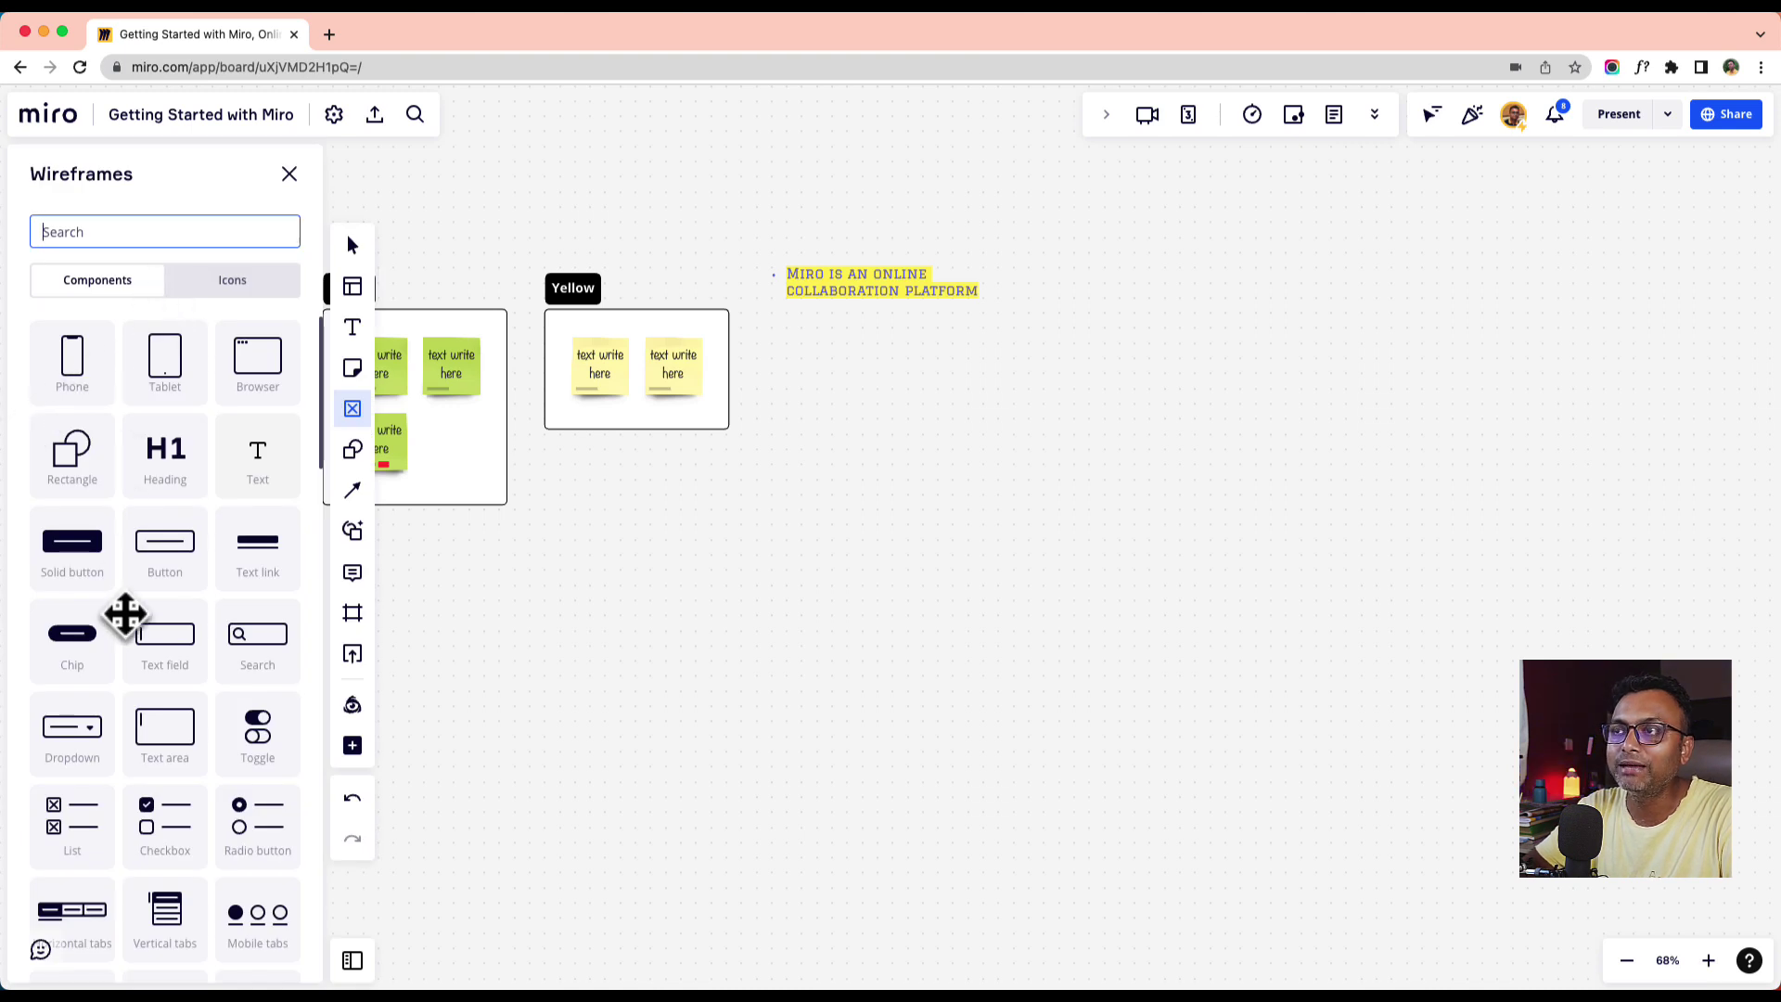
{"action": "scroll", "coordinate": [132, 661], "scroll_direction": "down", "scroll_amount": 2}
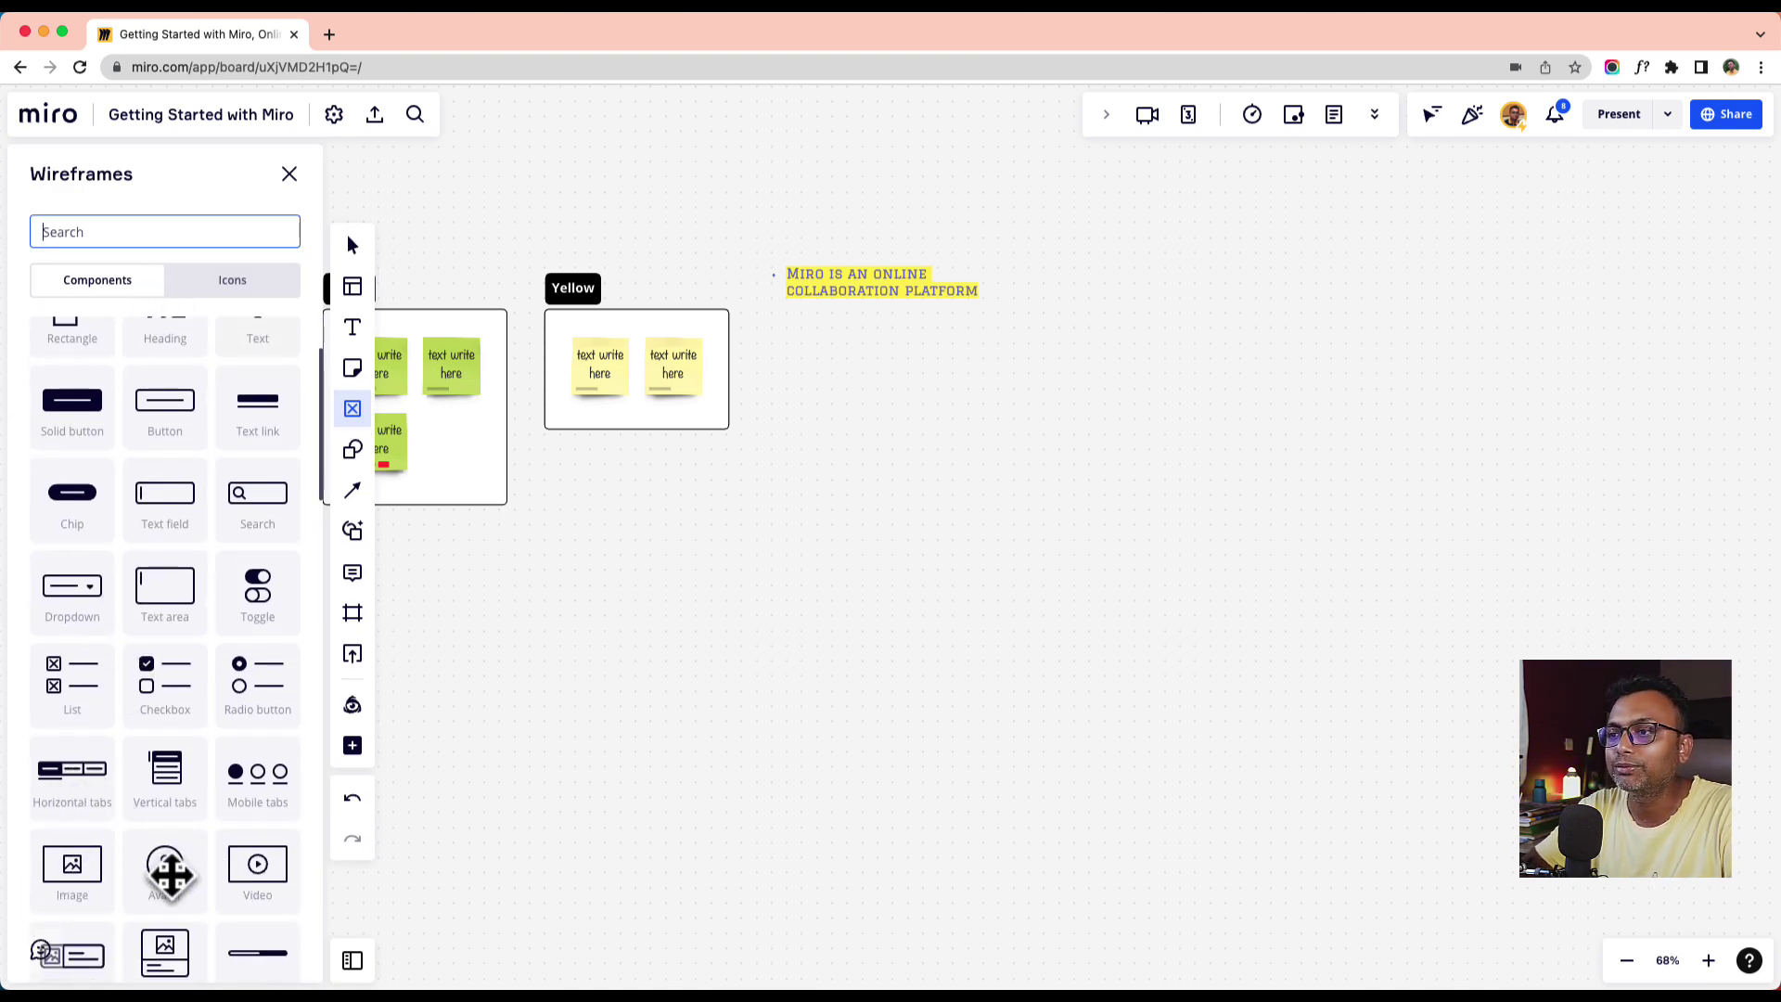
{"action": "left_click_drag", "start_coordinate": [167, 867], "coordinate": [852, 653]}
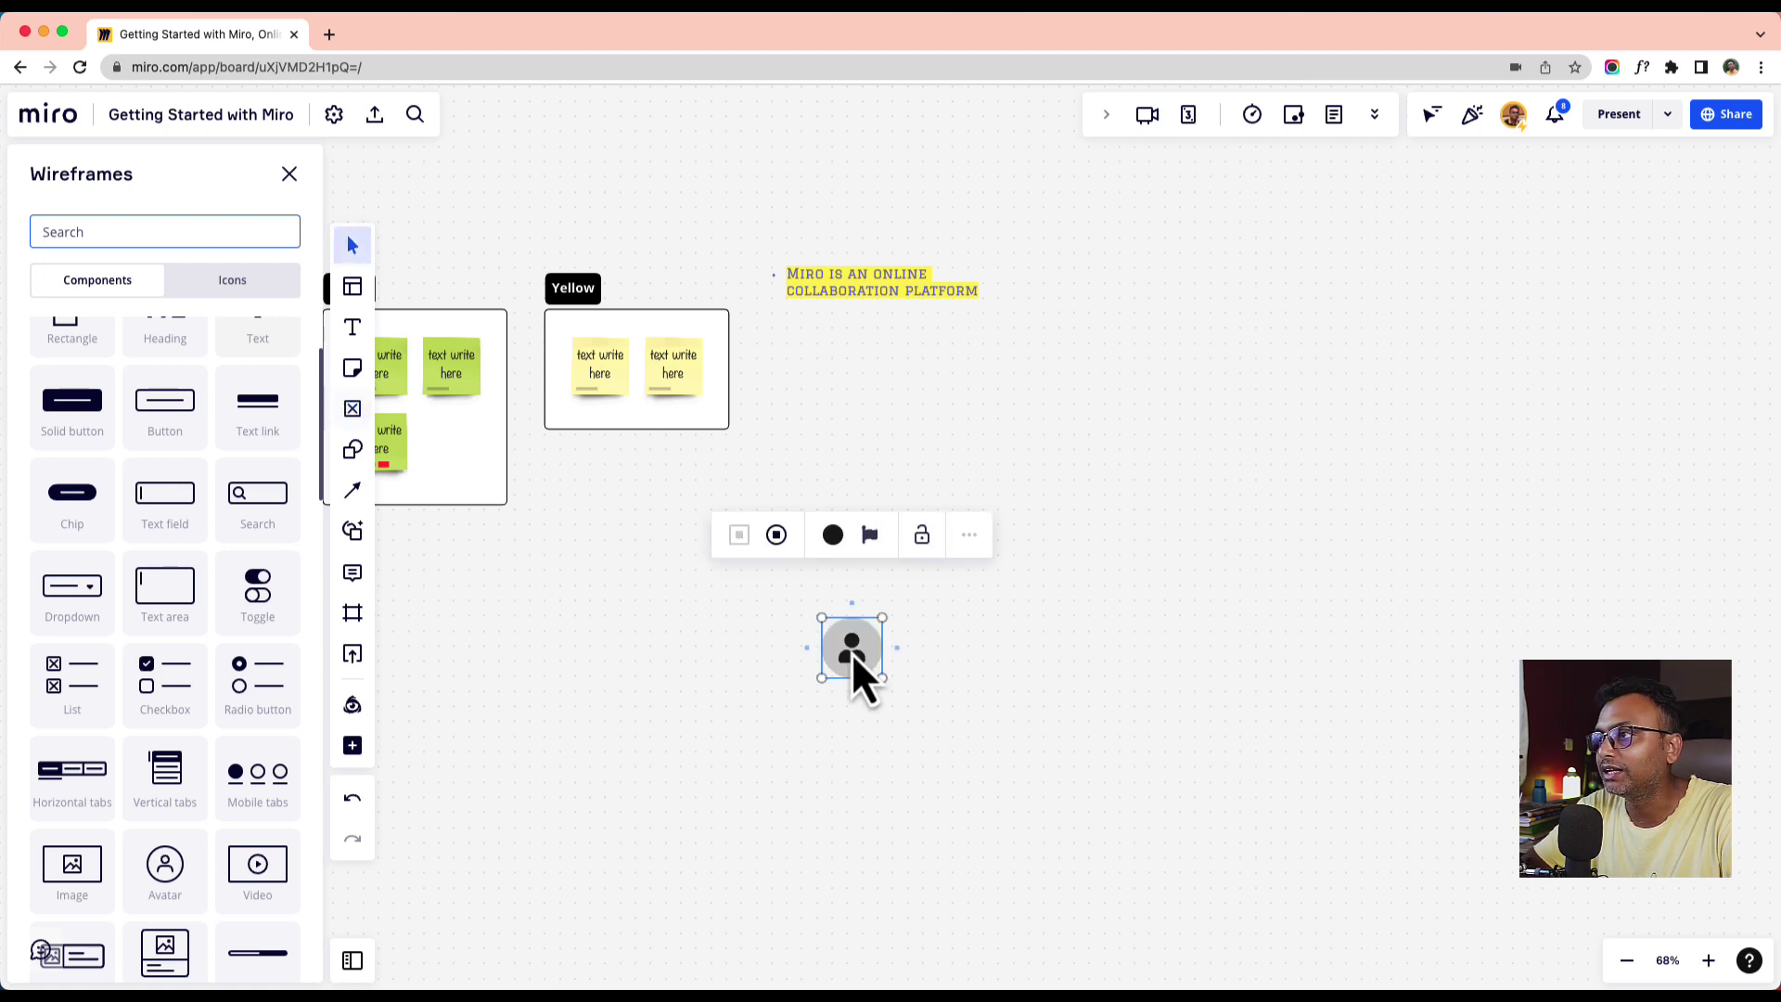
- Place a Search component from the wireframe library just to the right of the avatar
{"action": "left_click", "coordinate": [956, 688]}
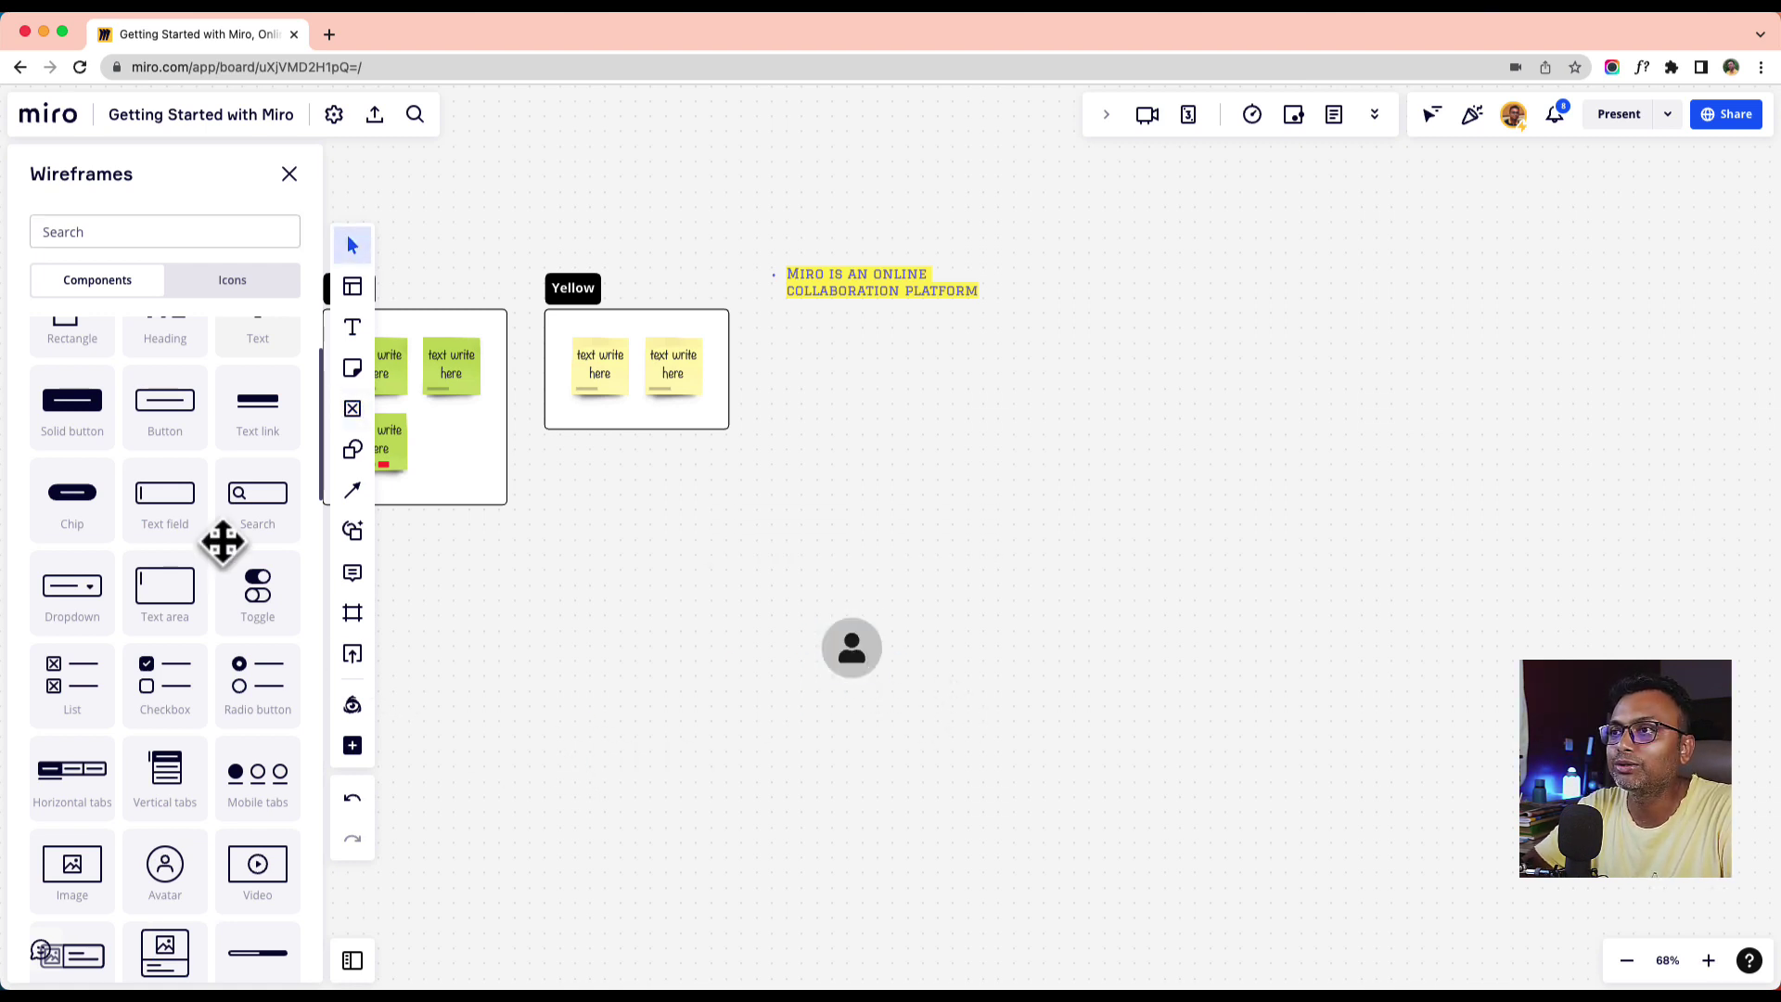
{"action": "left_click_drag", "start_coordinate": [243, 505], "coordinate": [1000, 648]}
{"action": "left_click", "coordinate": [1096, 623]}
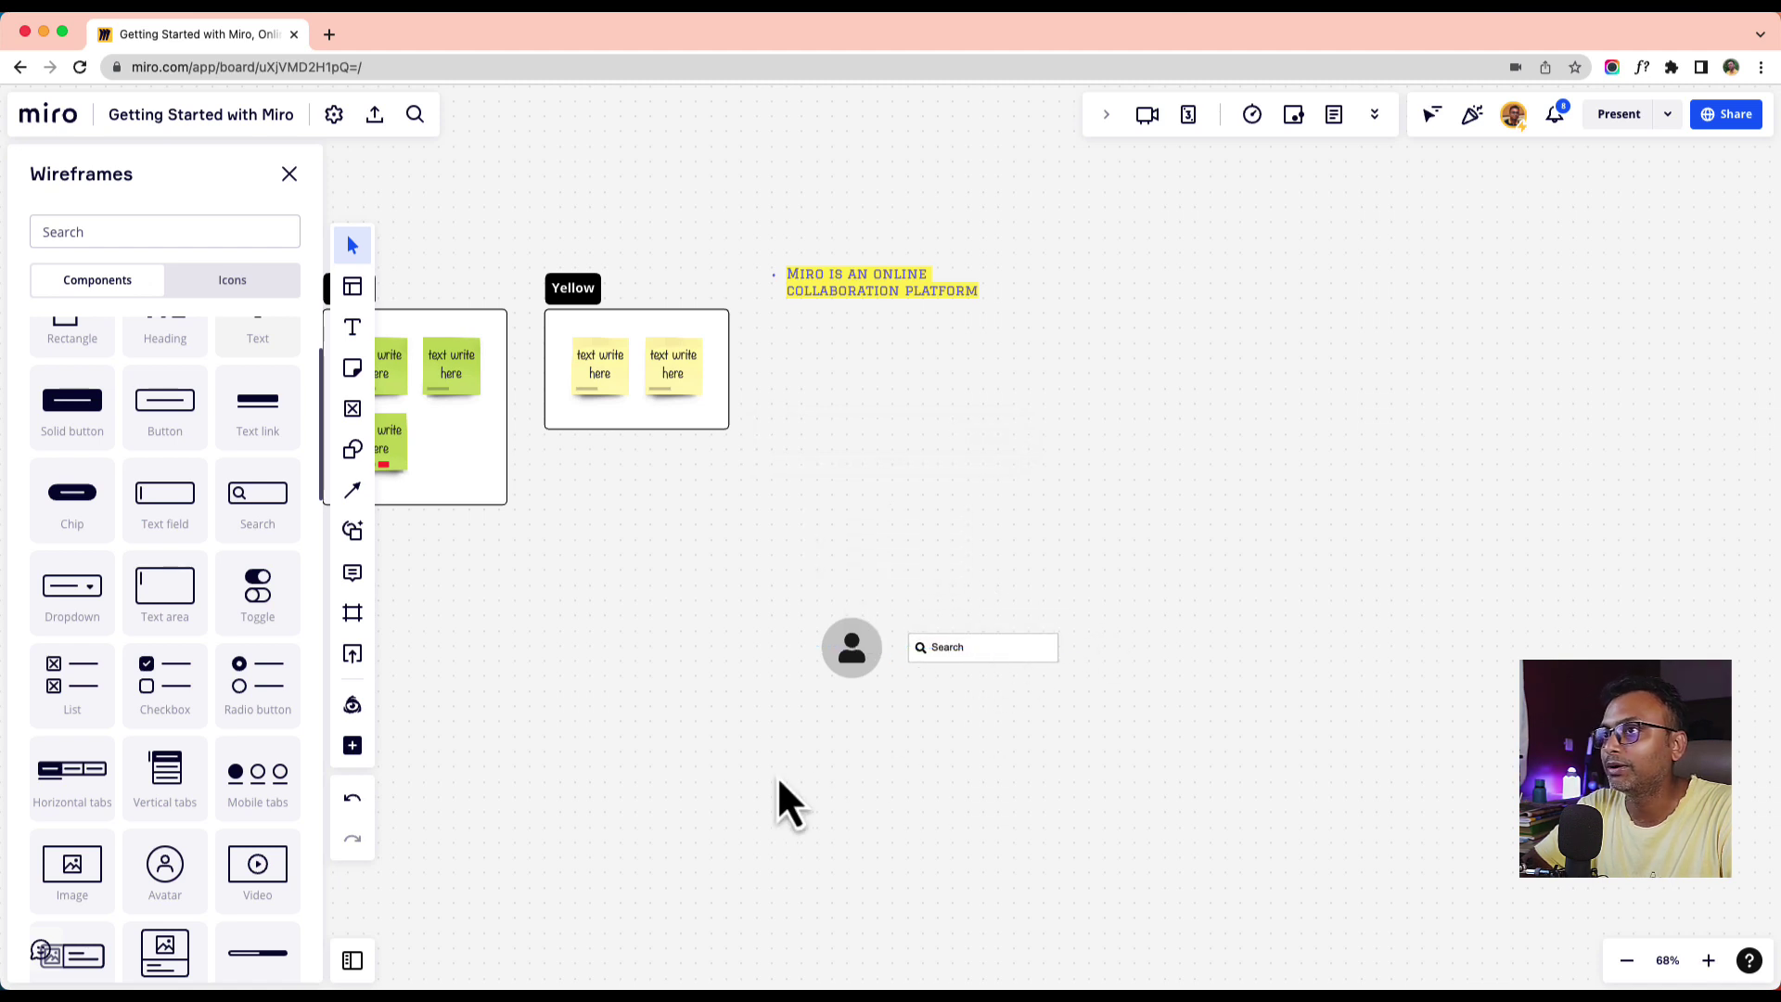
- Place a Video component from the wireframe library to the right of the search box
{"action": "scroll", "coordinate": [256, 737], "scroll_direction": "down", "scroll_amount": 4}
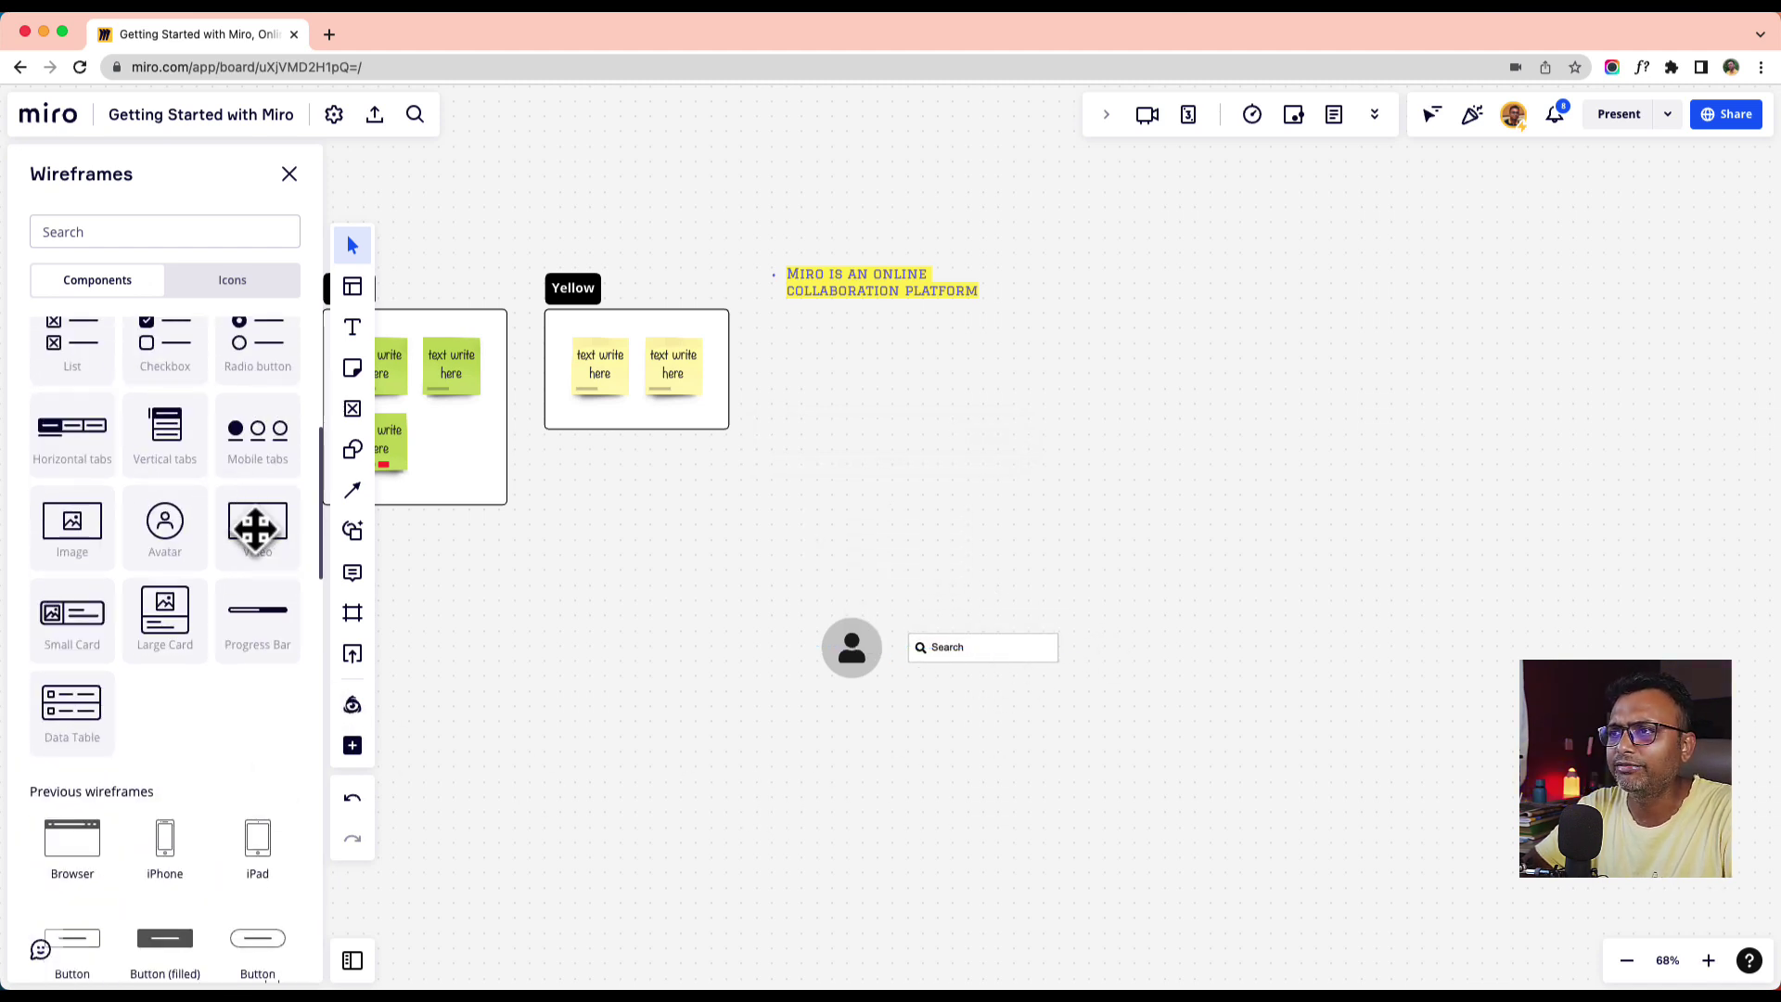
{"action": "left_click_drag", "start_coordinate": [257, 520], "coordinate": [1249, 620]}
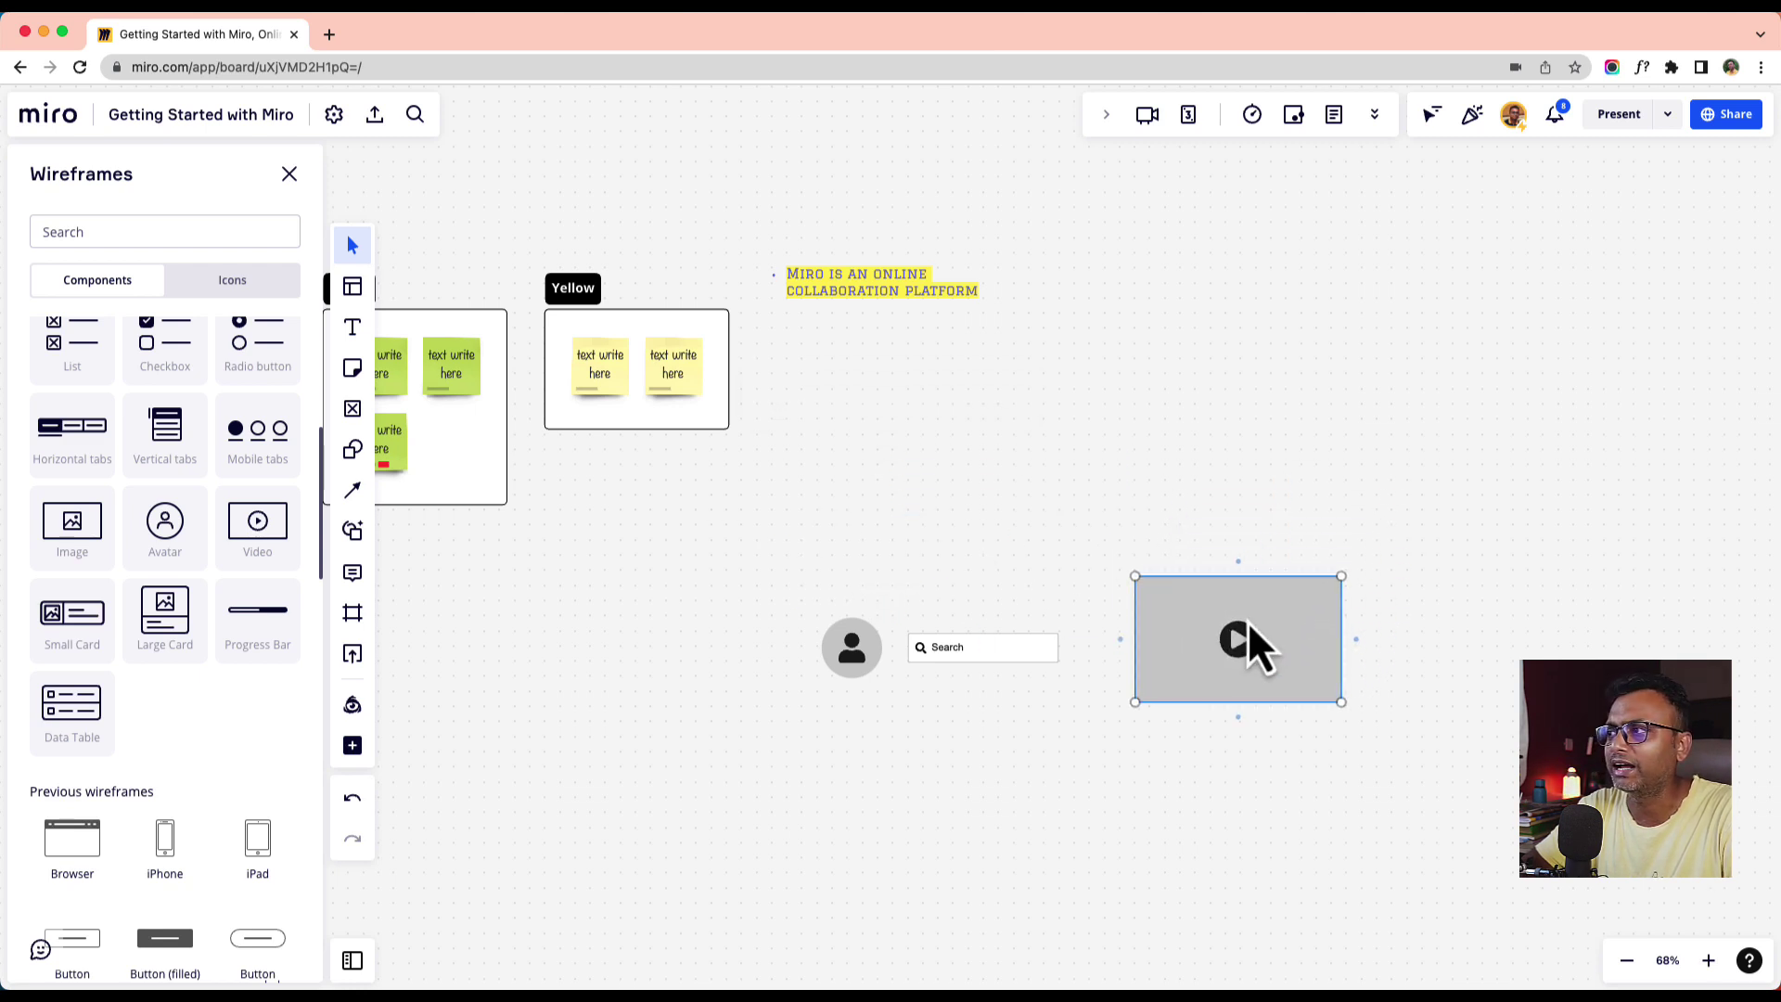
{"action": "left_click", "coordinate": [1005, 839]}
- Add a Heading component above the search box reading "without the constraints of physical location, meeting space, and whiteboards."
{"action": "scroll", "coordinate": [179, 637], "scroll_direction": "up", "scroll_amount": 6}
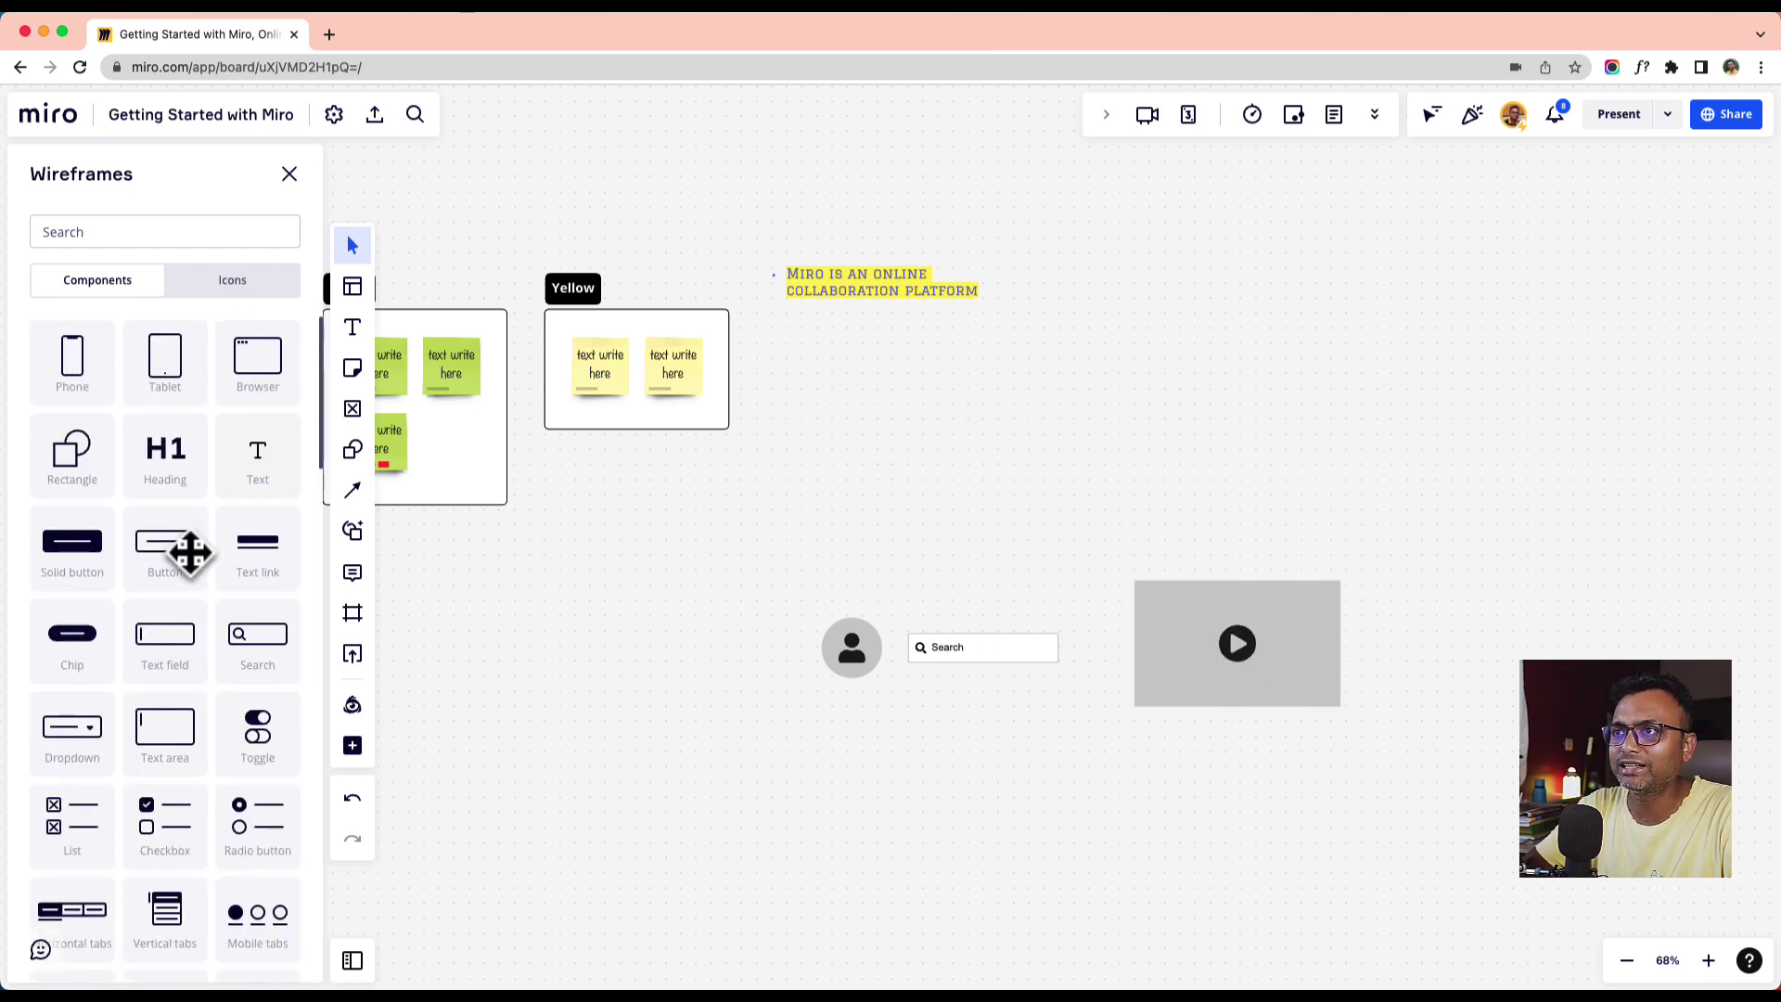
{"action": "left_click", "coordinate": [171, 466]}
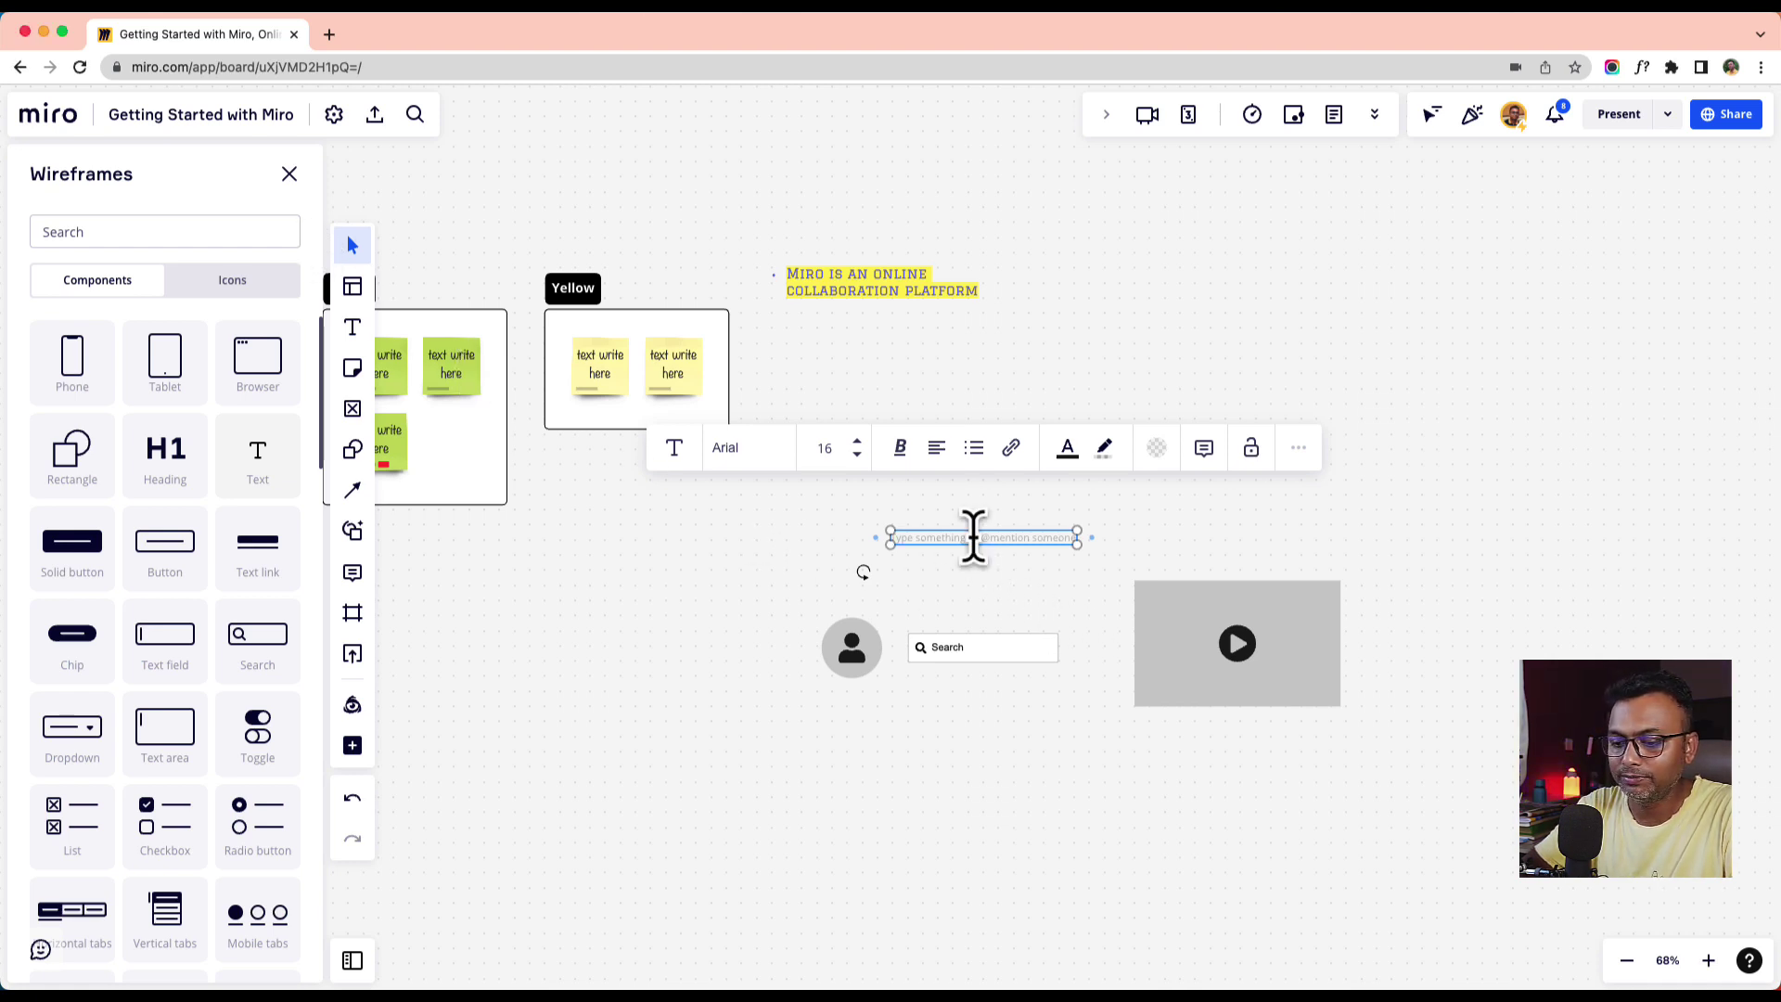
{"action": "type", "text": "without the constraints of physical location, meeting space, and whiteboards."}
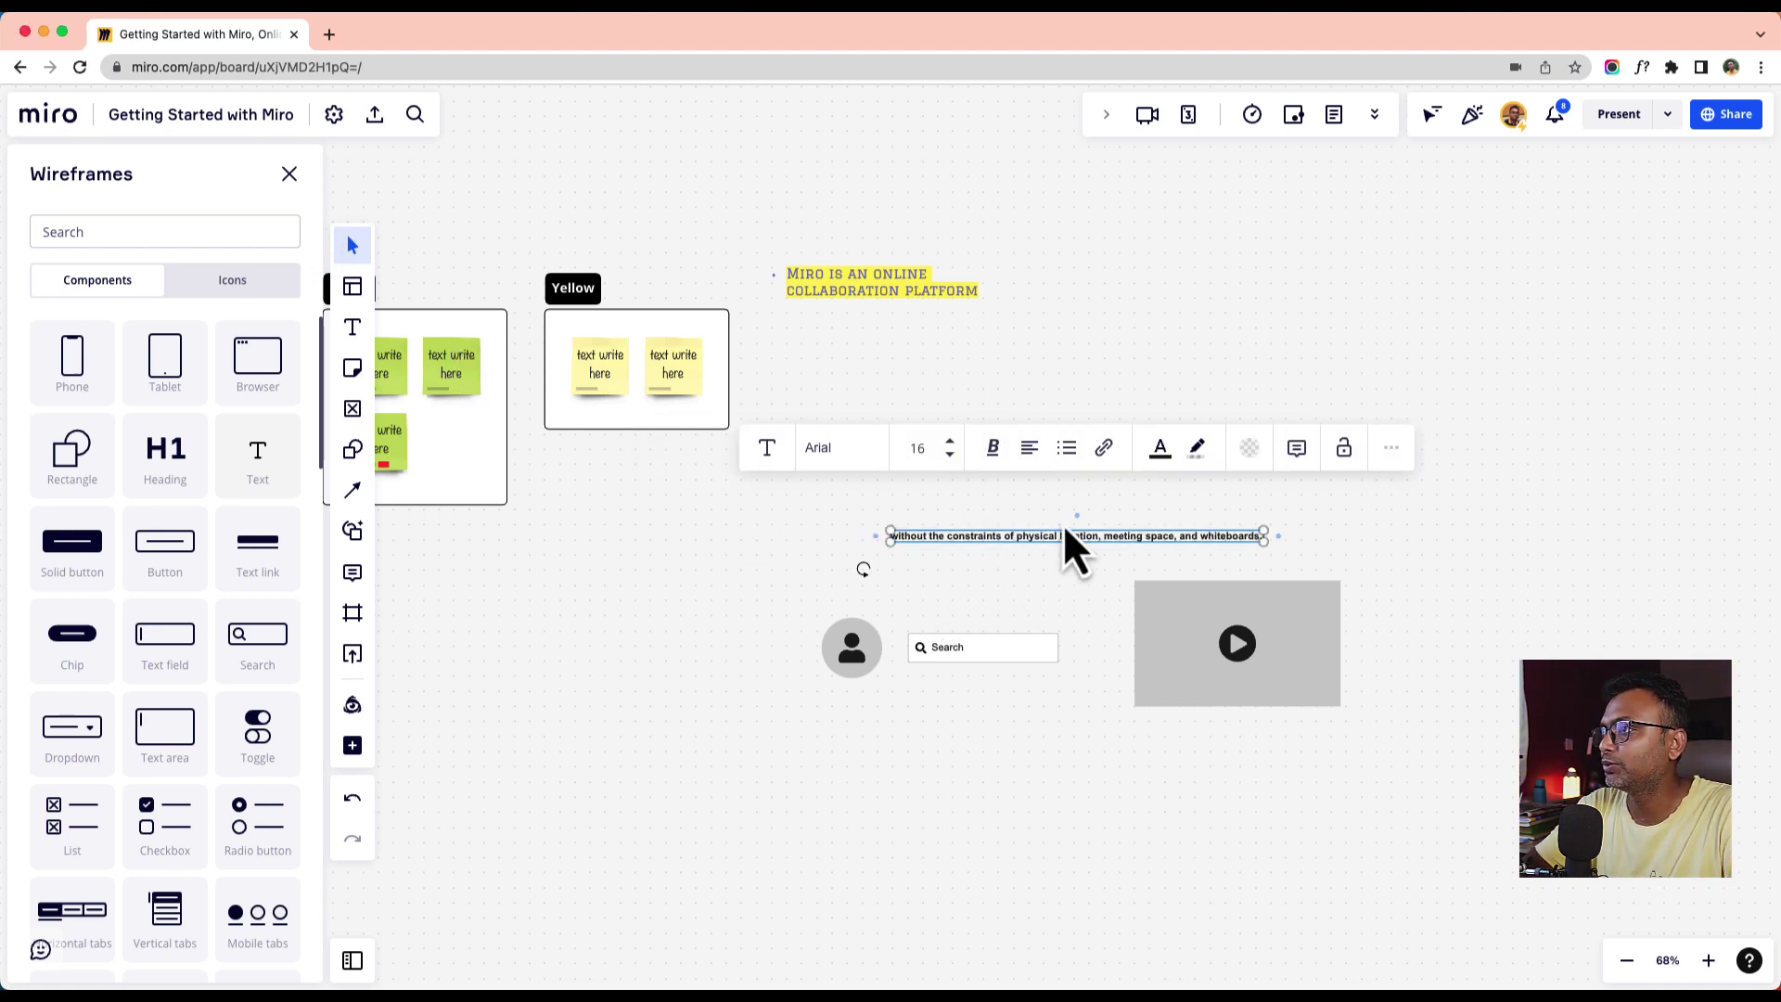
- Set the heading's font size to 48 and narrow its text box until the text wraps onto three lines
{"action": "left_click", "coordinate": [950, 441]}
{"action": "left_click", "coordinate": [950, 442]}
{"action": "left_click", "coordinate": [950, 442]}
{"action": "left_click", "coordinate": [950, 442]}
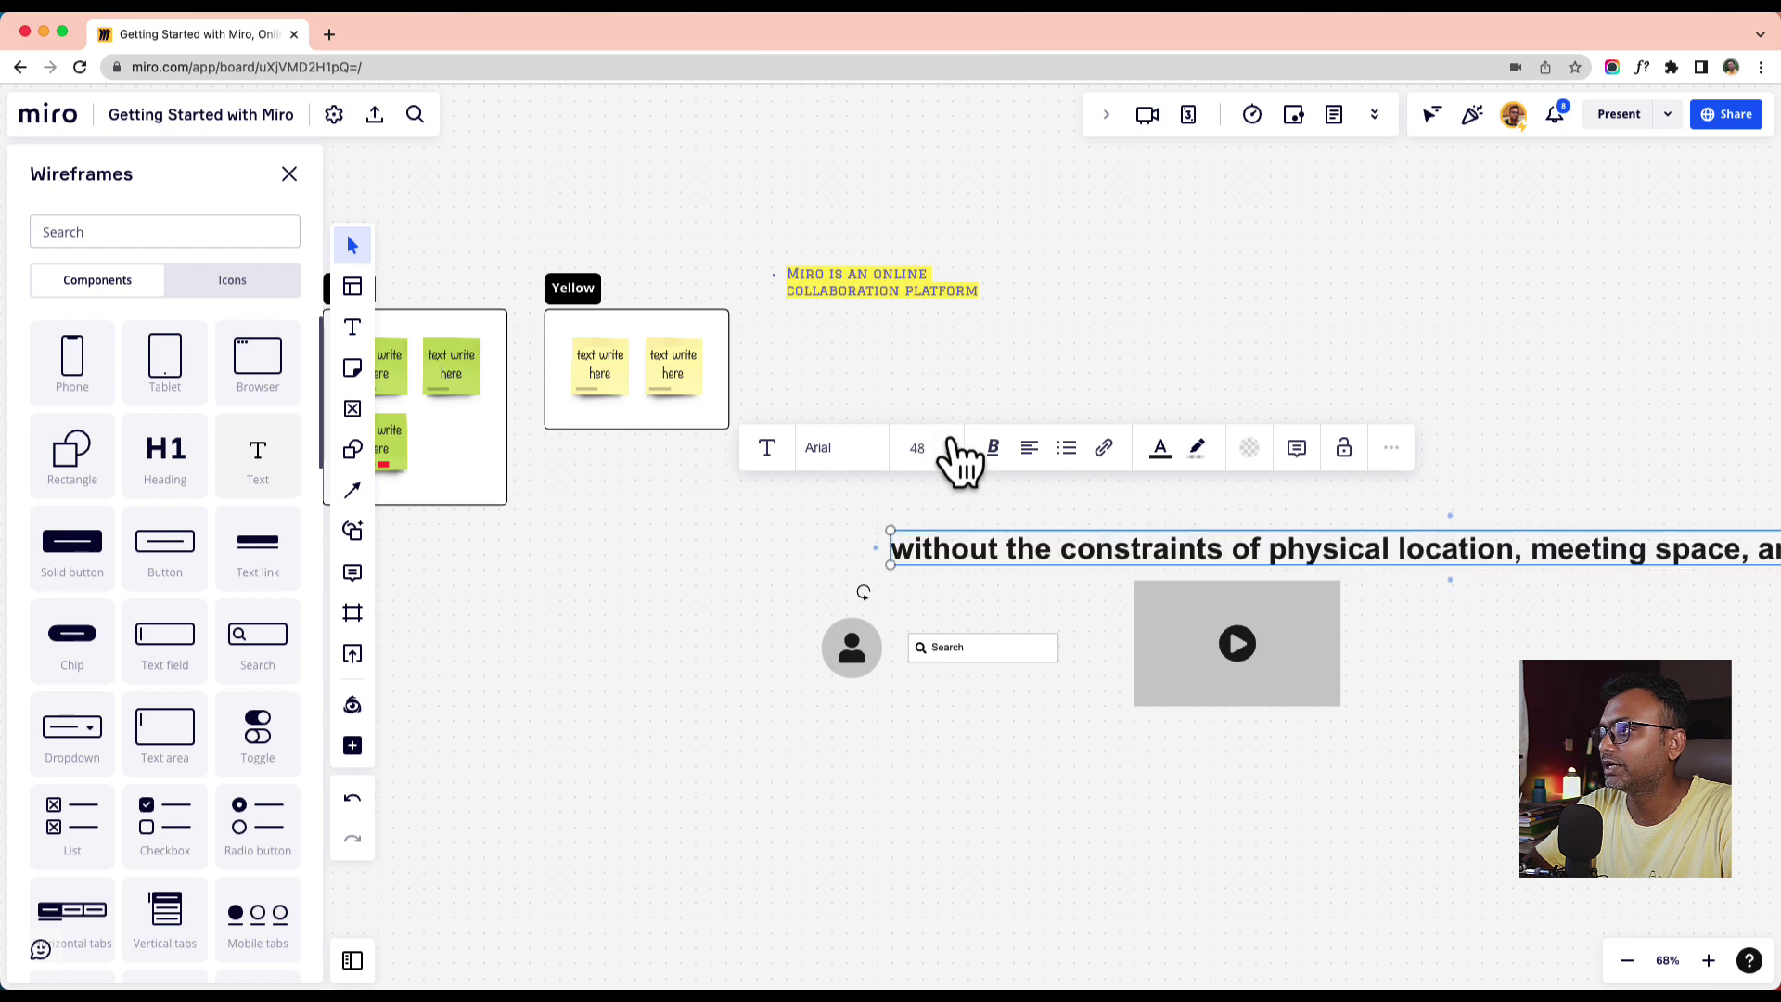
{"action": "scroll", "coordinate": [1024, 571], "scroll_direction": "down", "scroll_amount": 5}
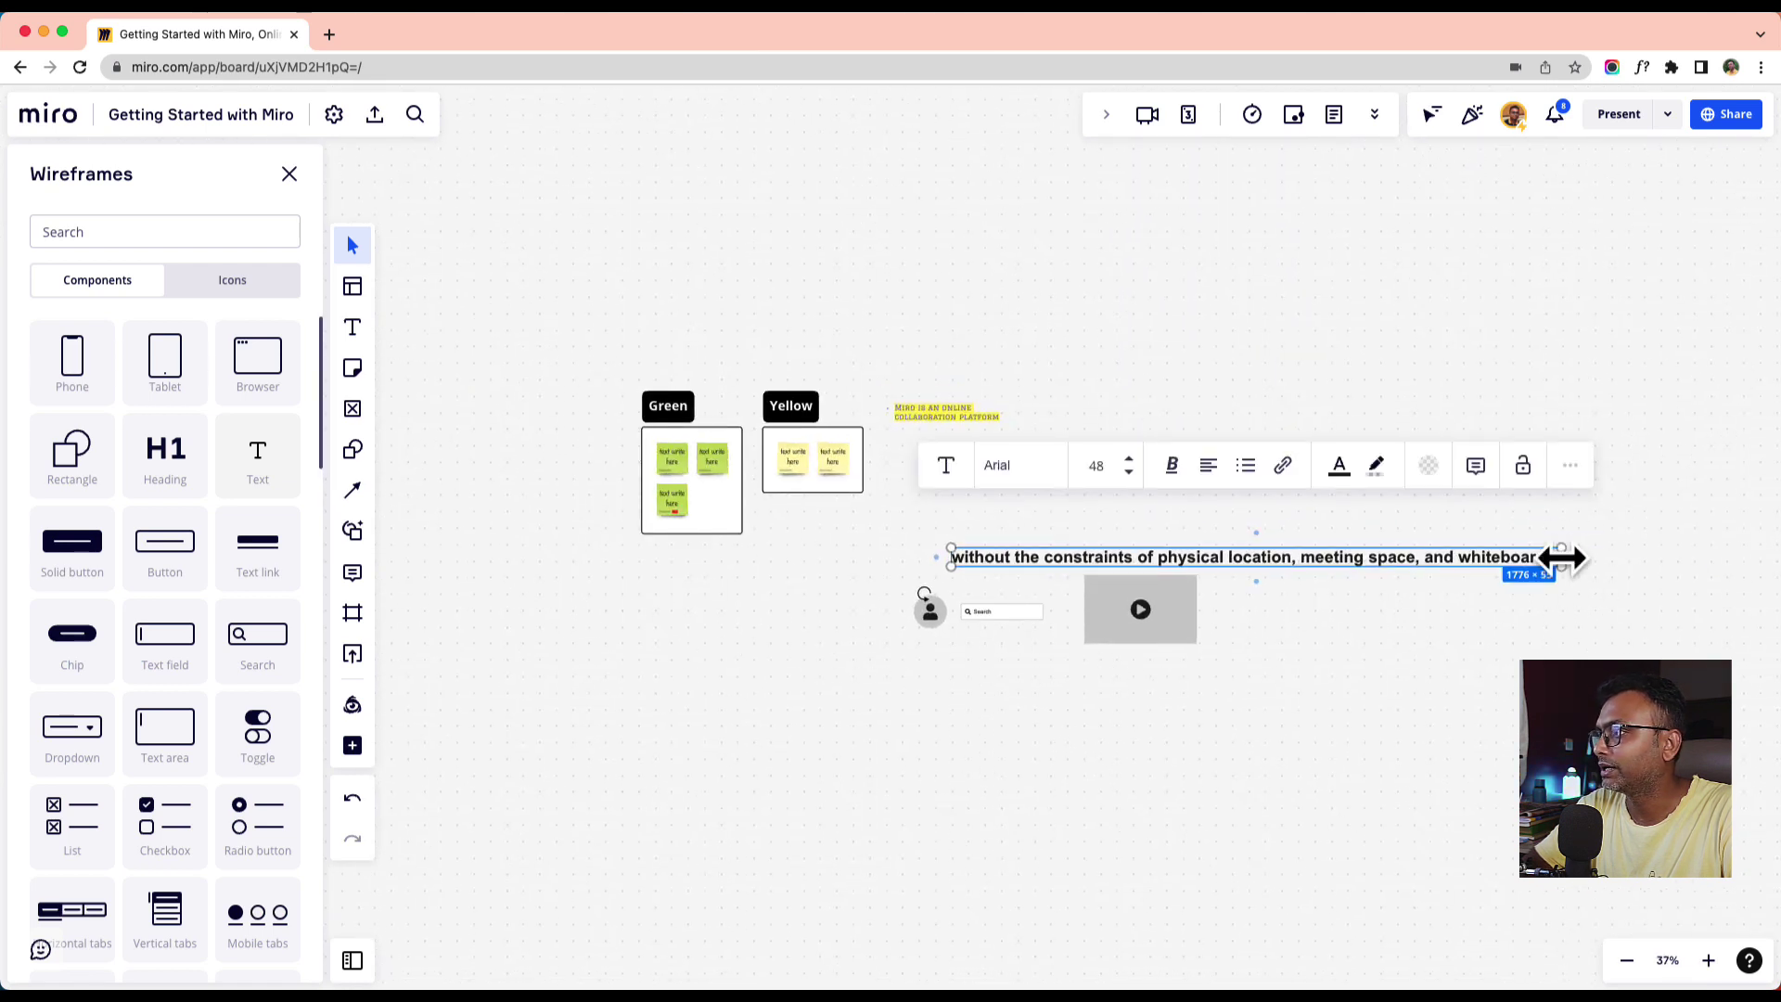
{"action": "left_click_drag", "start_coordinate": [1563, 558], "coordinate": [1220, 594]}
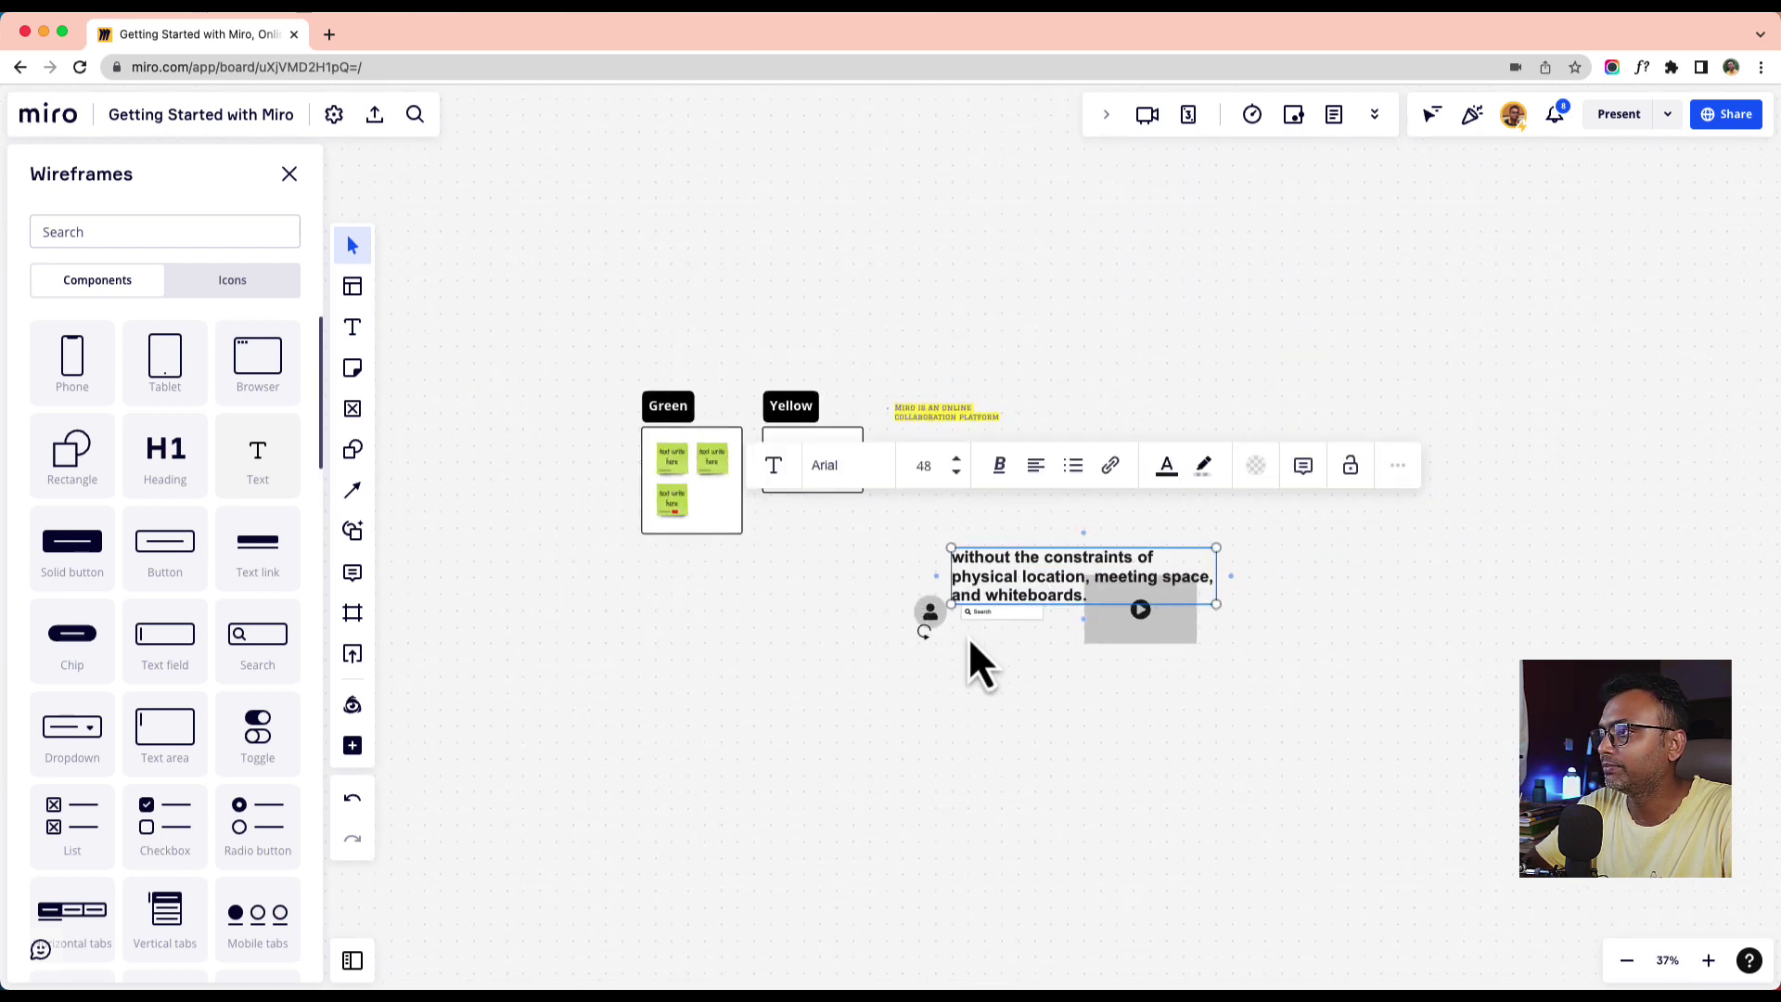
- Arrange the search box and avatar side by side above an enlarged video placeholder, with the heading to the video's left
{"action": "left_click_drag", "start_coordinate": [982, 614], "coordinate": [1174, 521]}
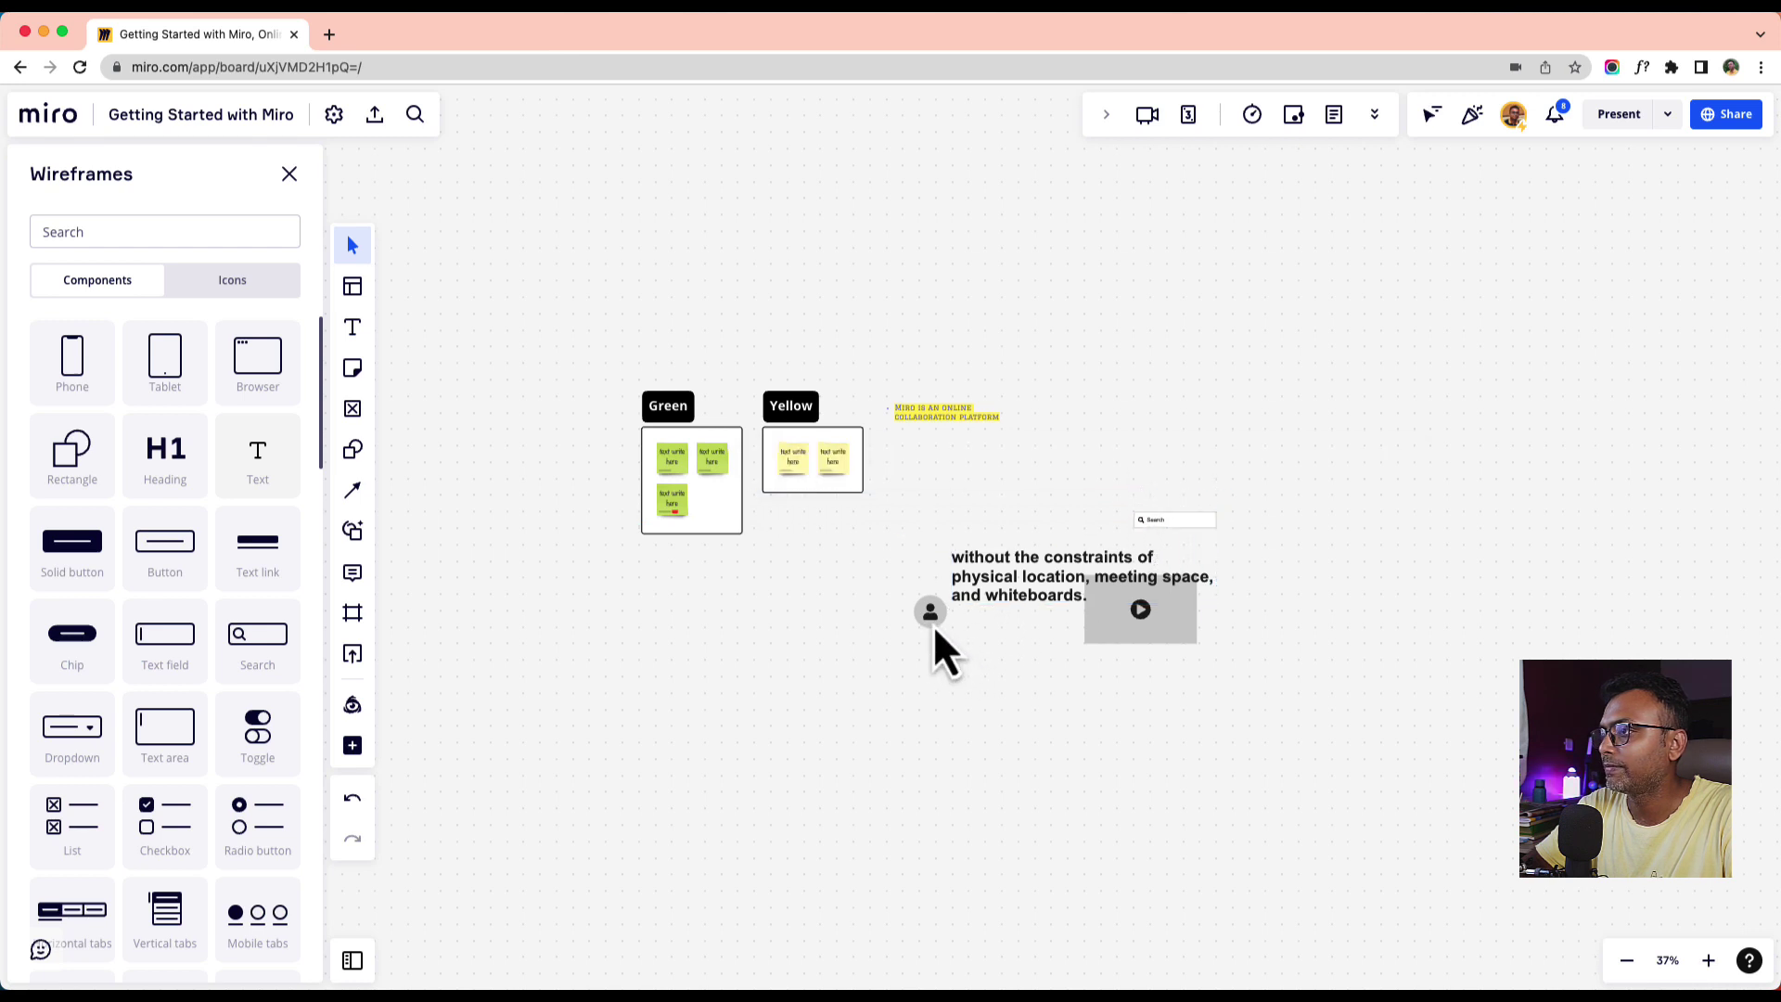
{"action": "left_click_drag", "start_coordinate": [933, 625], "coordinate": [1249, 525]}
{"action": "left_click_drag", "start_coordinate": [1039, 586], "coordinate": [908, 616]}
{"action": "left_click_drag", "start_coordinate": [1182, 629], "coordinate": [1117, 665]}
{"action": "left_click", "coordinate": [1156, 647]}
{"action": "left_click_drag", "start_coordinate": [1224, 577], "coordinate": [1225, 582]}
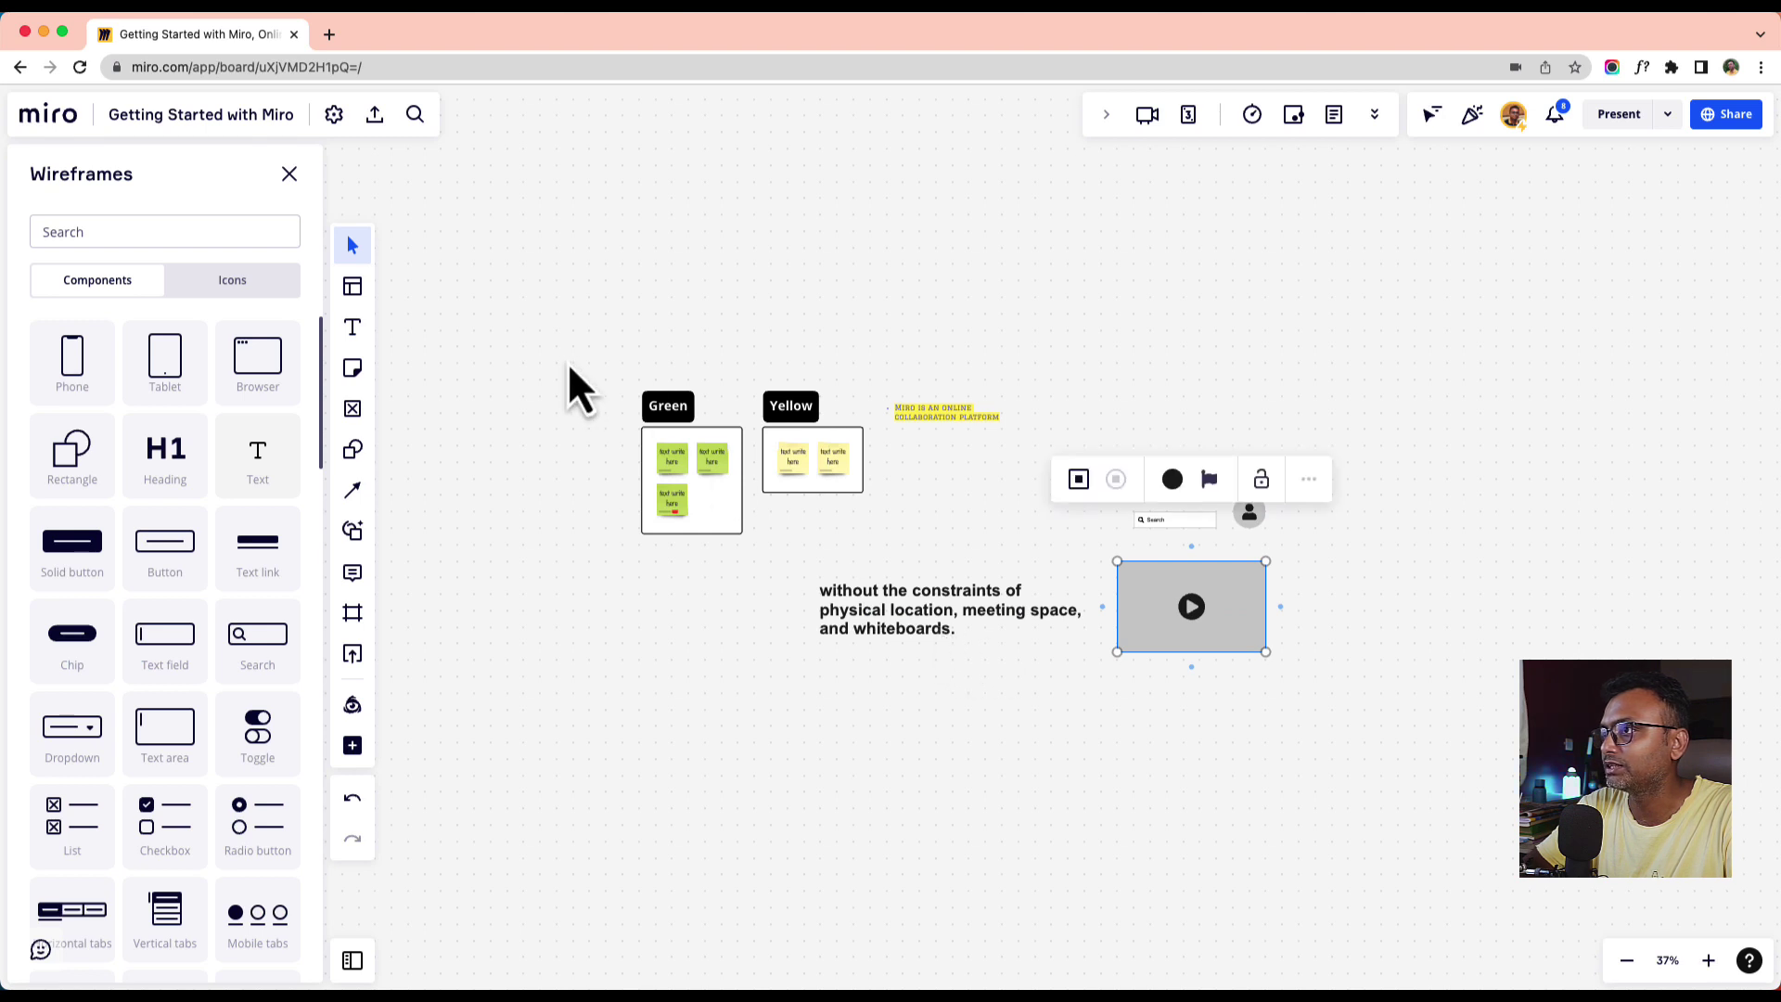
{"action": "left_click_drag", "start_coordinate": [562, 350], "coordinate": [963, 510]}
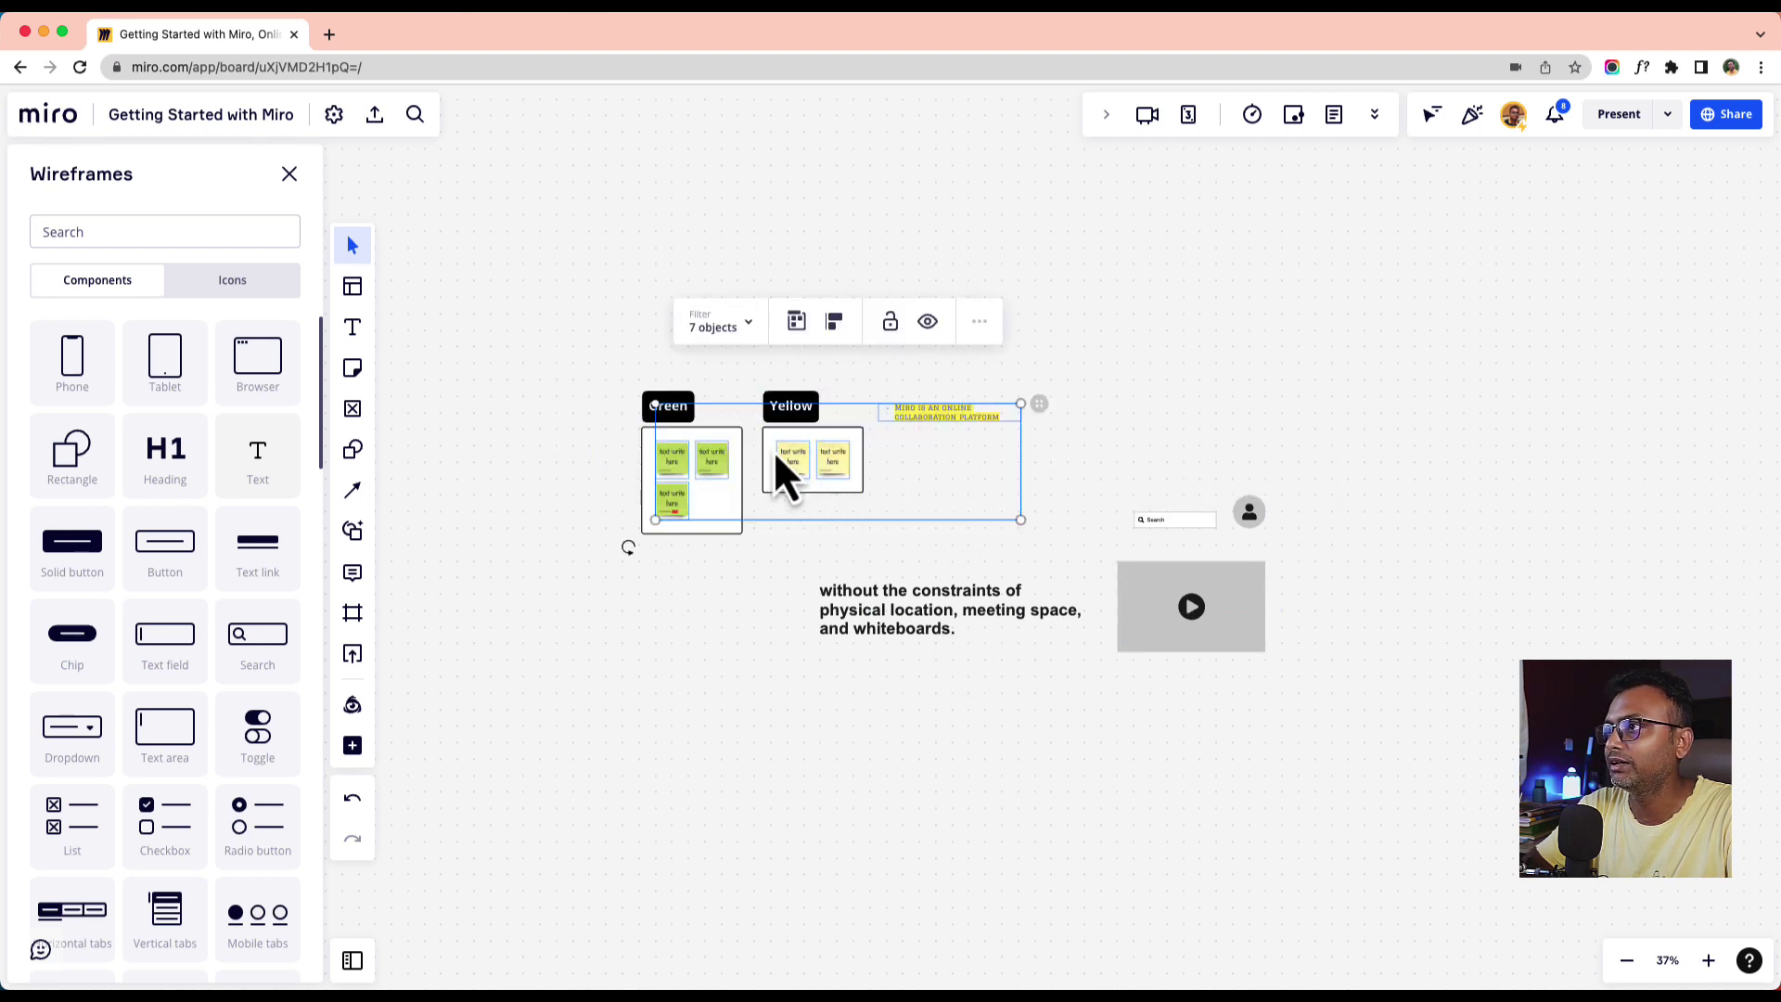
{"action": "left_click_drag", "start_coordinate": [774, 449], "coordinate": [705, 247]}
{"action": "key", "text": "ctrl+z"}
{"action": "left_click", "coordinate": [588, 417]}
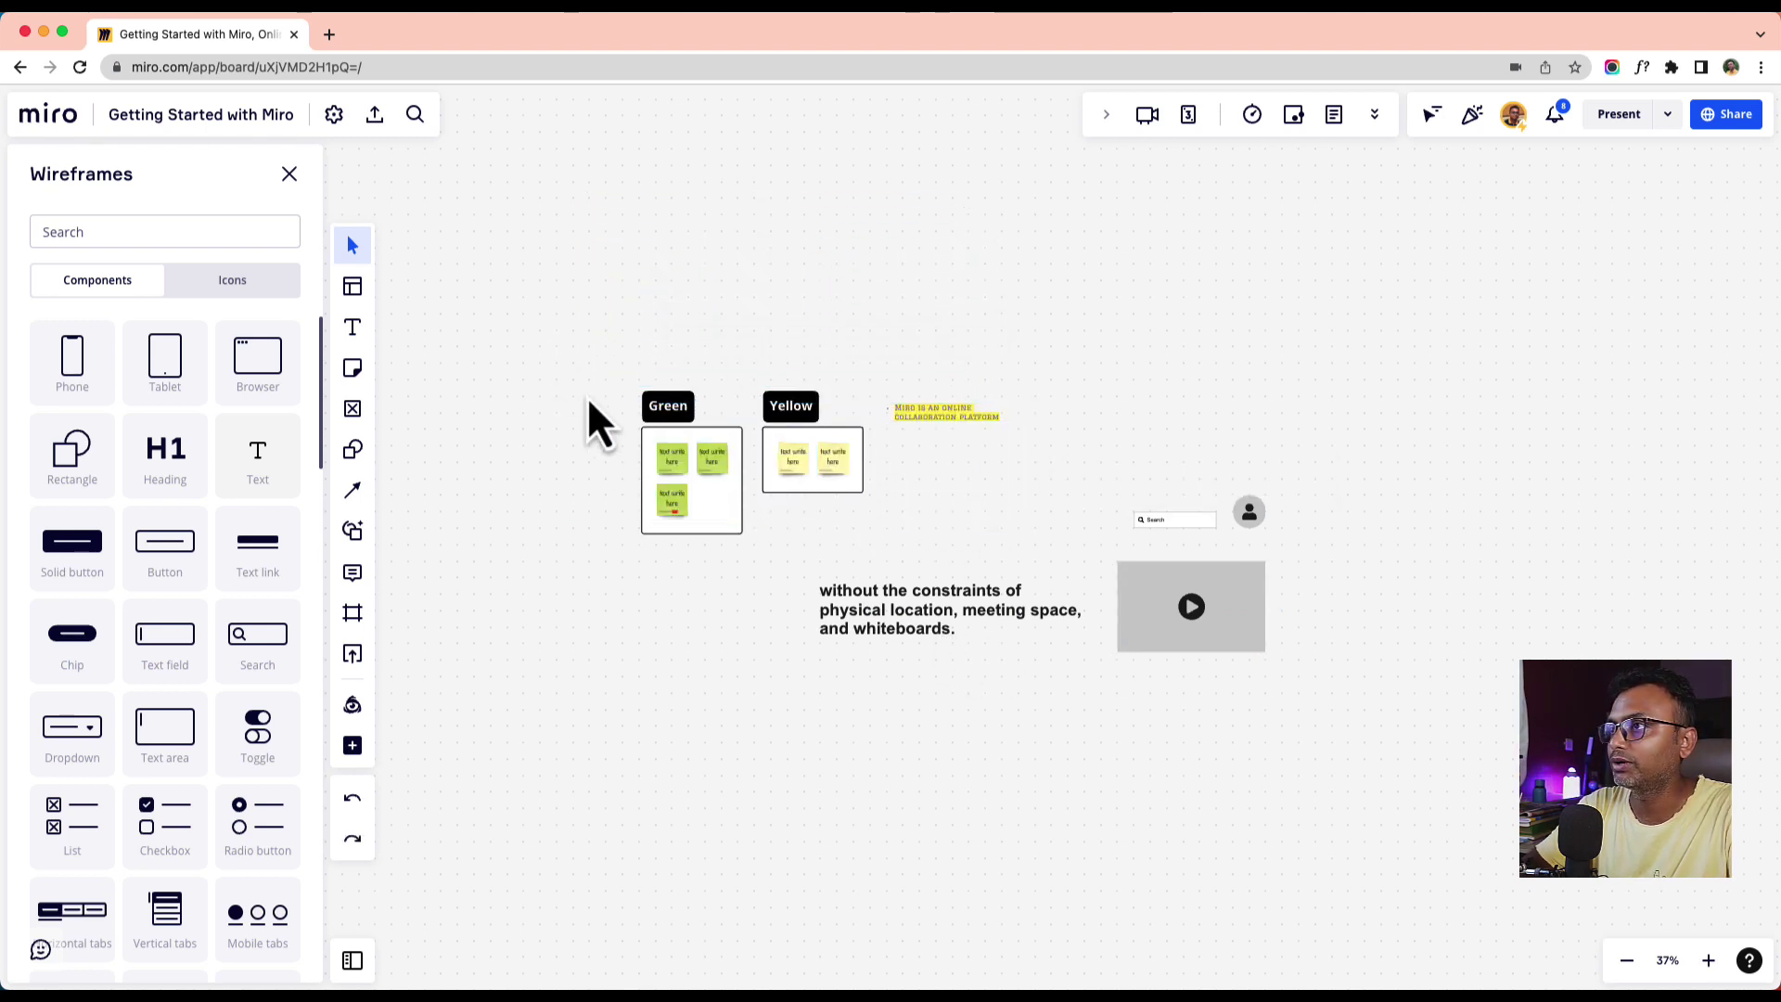
- Move the Green and Yellow clusters together with the highlighted text up, away from the wireframe components
{"action": "left_click_drag", "start_coordinate": [576, 342], "coordinate": [1114, 548]}
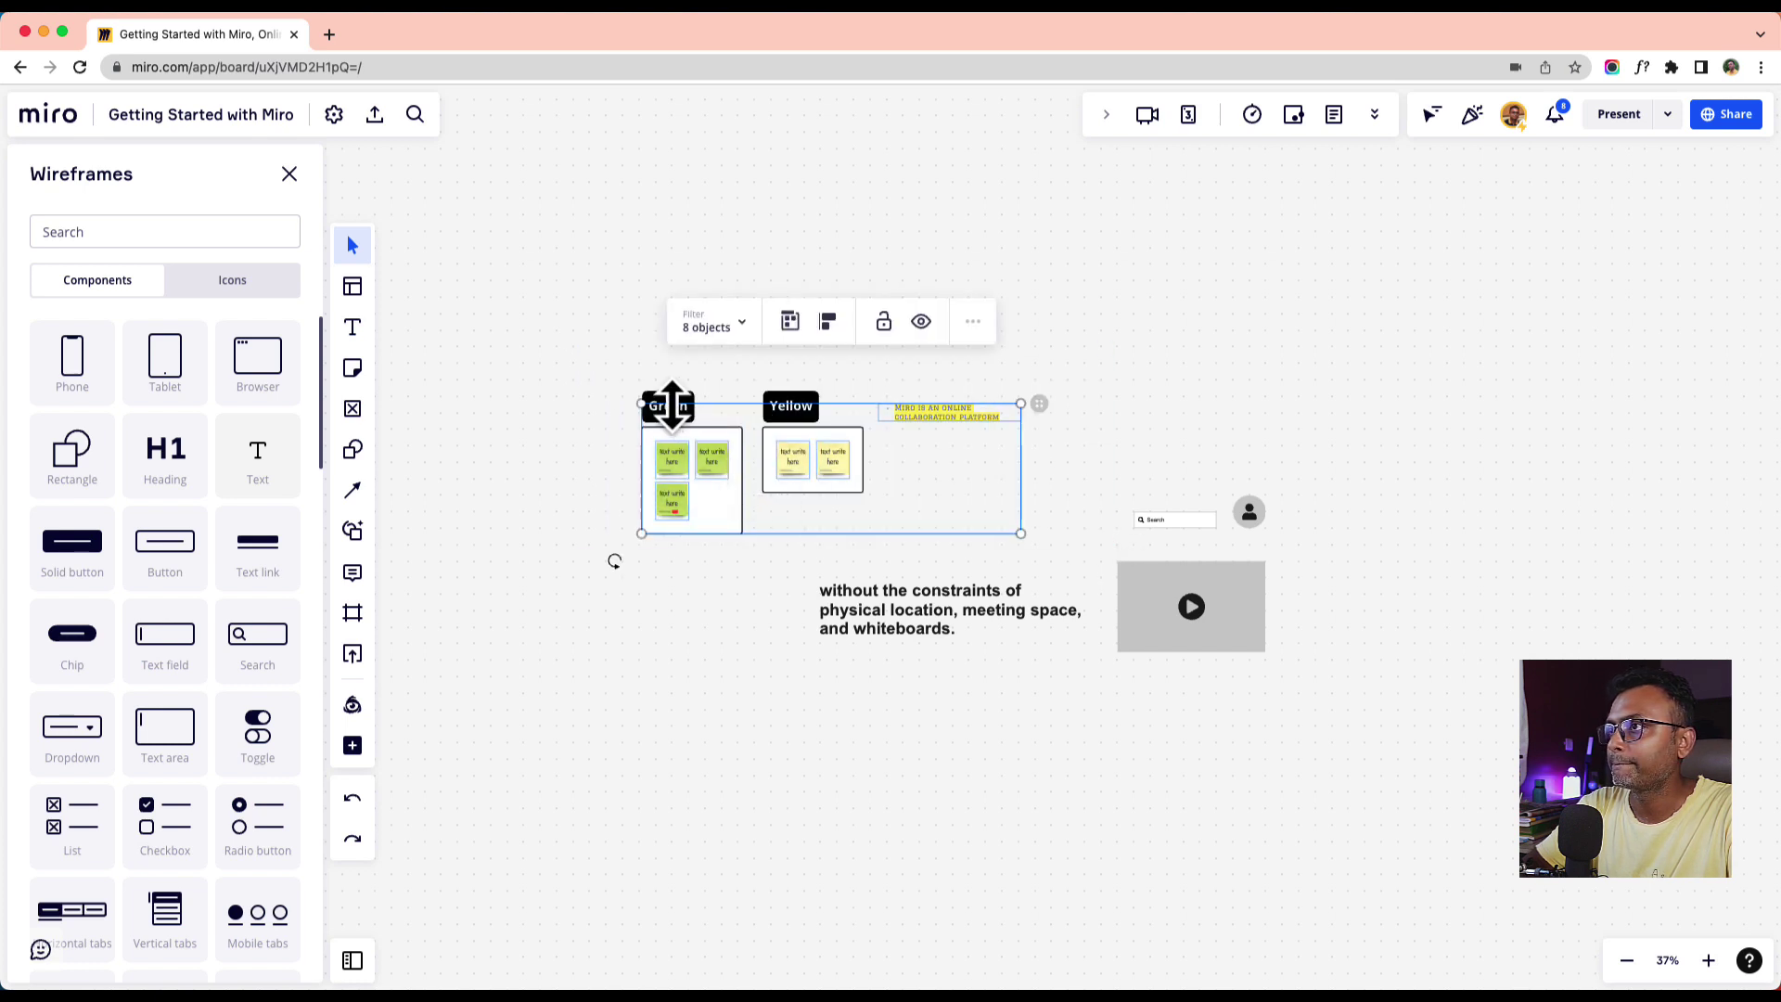
{"action": "left_click_drag", "start_coordinate": [672, 417], "coordinate": [584, 126]}
{"action": "left_click", "coordinate": [423, 536]}
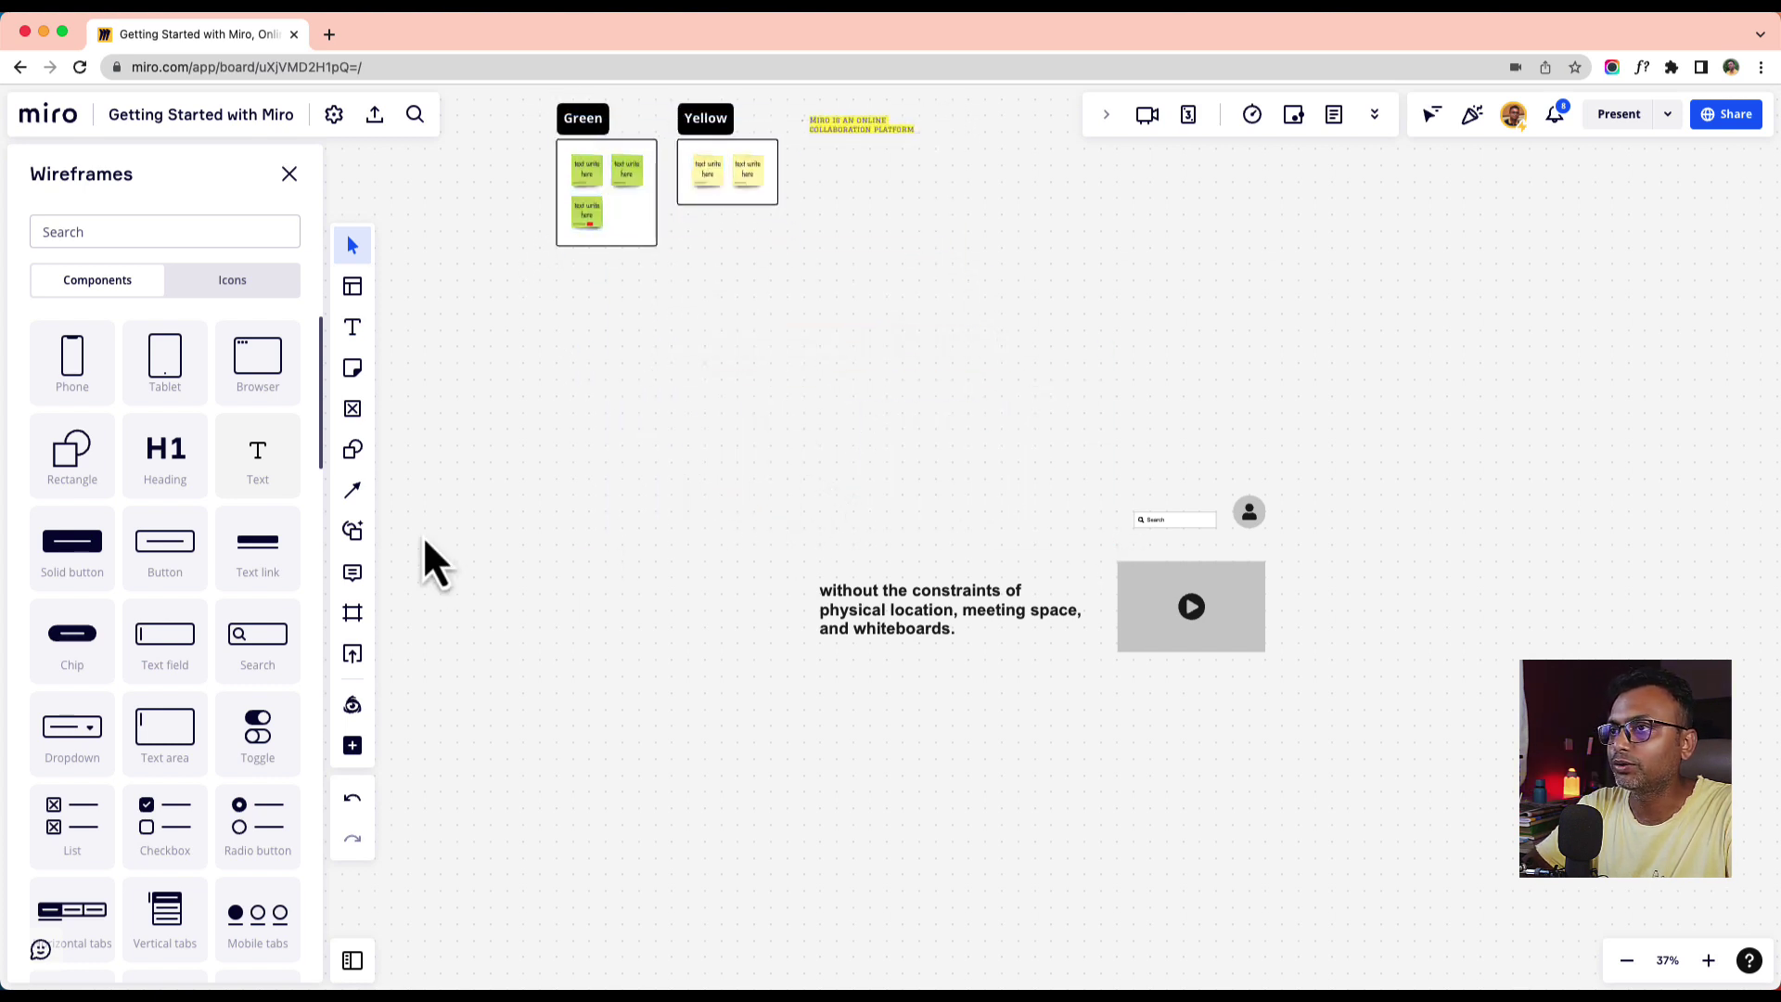
- Add a Browser frame around the heading, search box, avatar and video, enlarge it, and shift it slightly up and left
{"action": "left_click", "coordinate": [243, 358]}
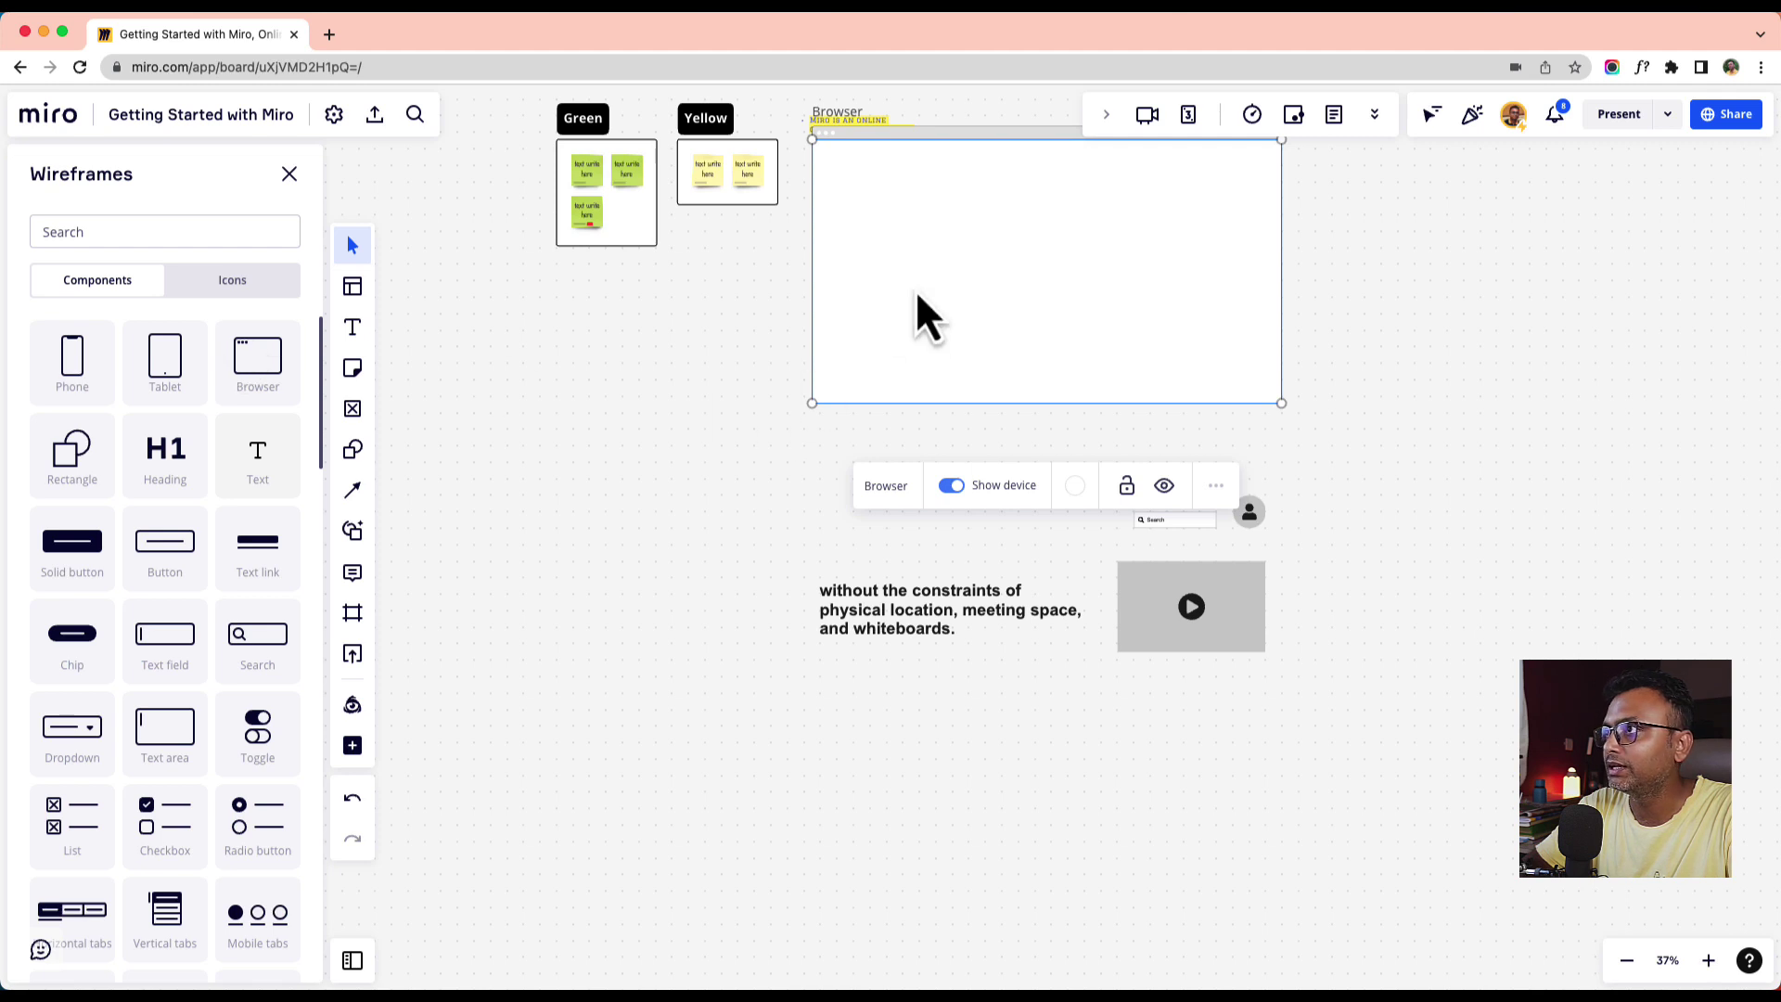
{"action": "left_click_drag", "start_coordinate": [916, 289], "coordinate": [917, 612]}
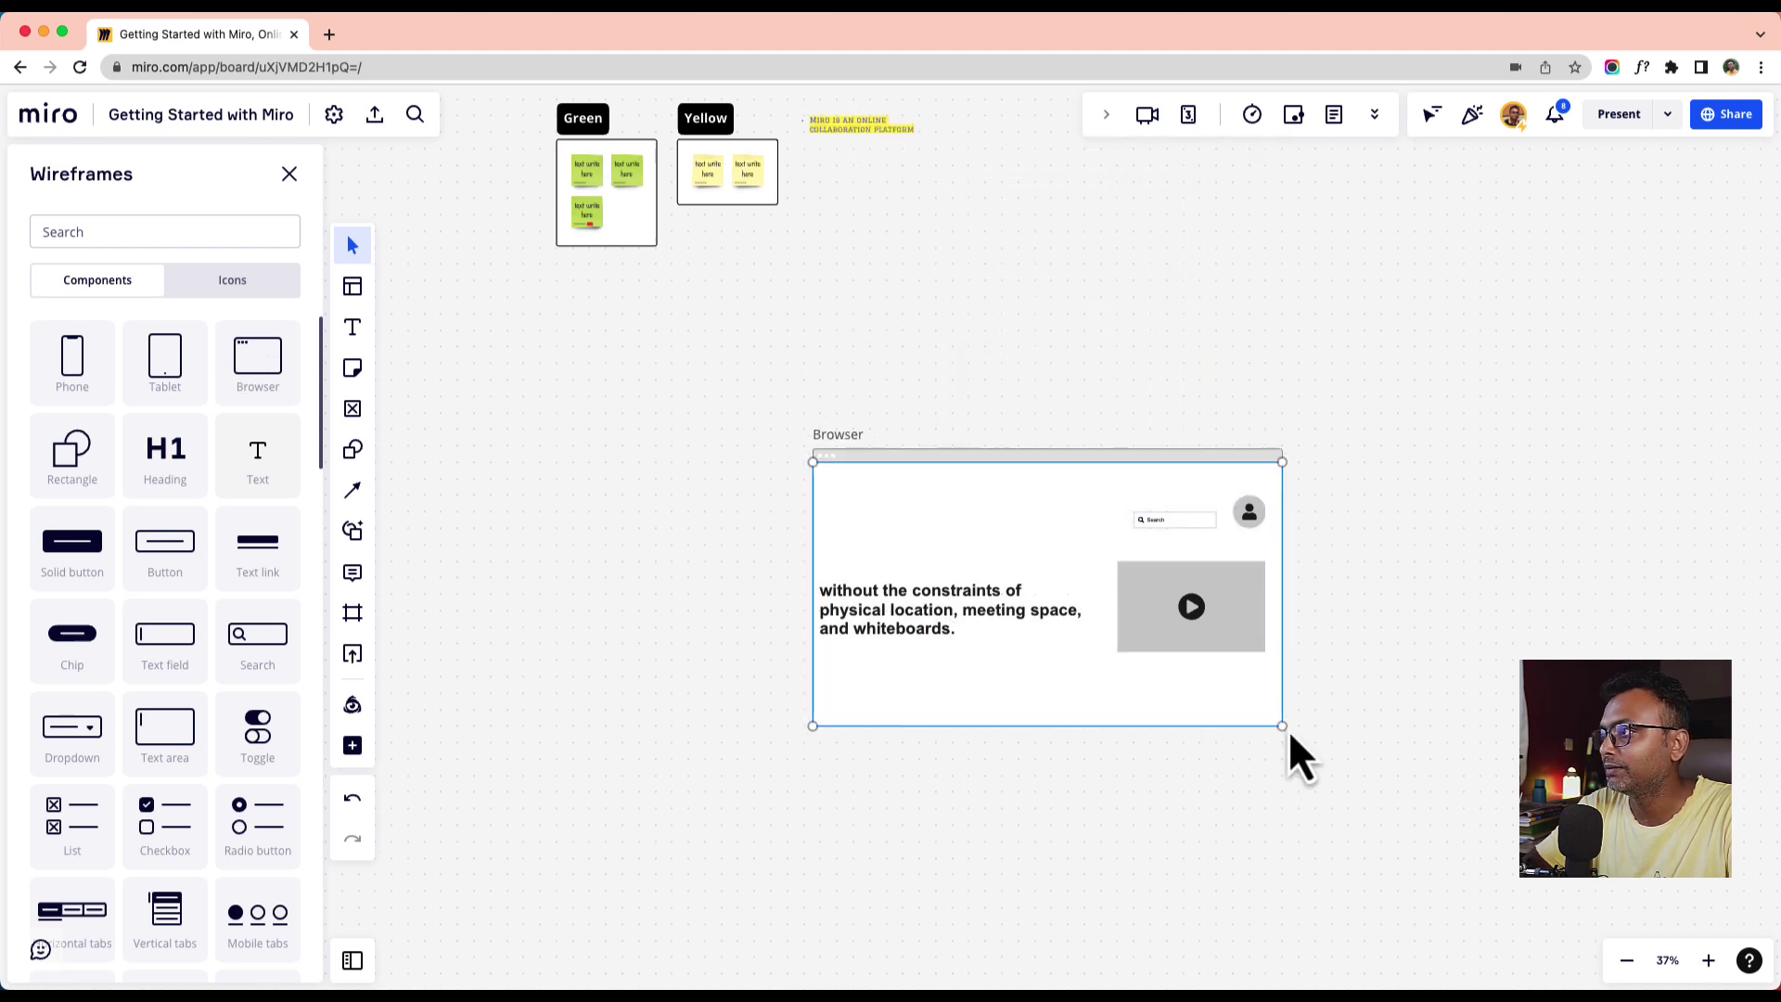
{"action": "left_click_drag", "start_coordinate": [1282, 726], "coordinate": [1356, 794]}
{"action": "left_click", "coordinate": [861, 428]}
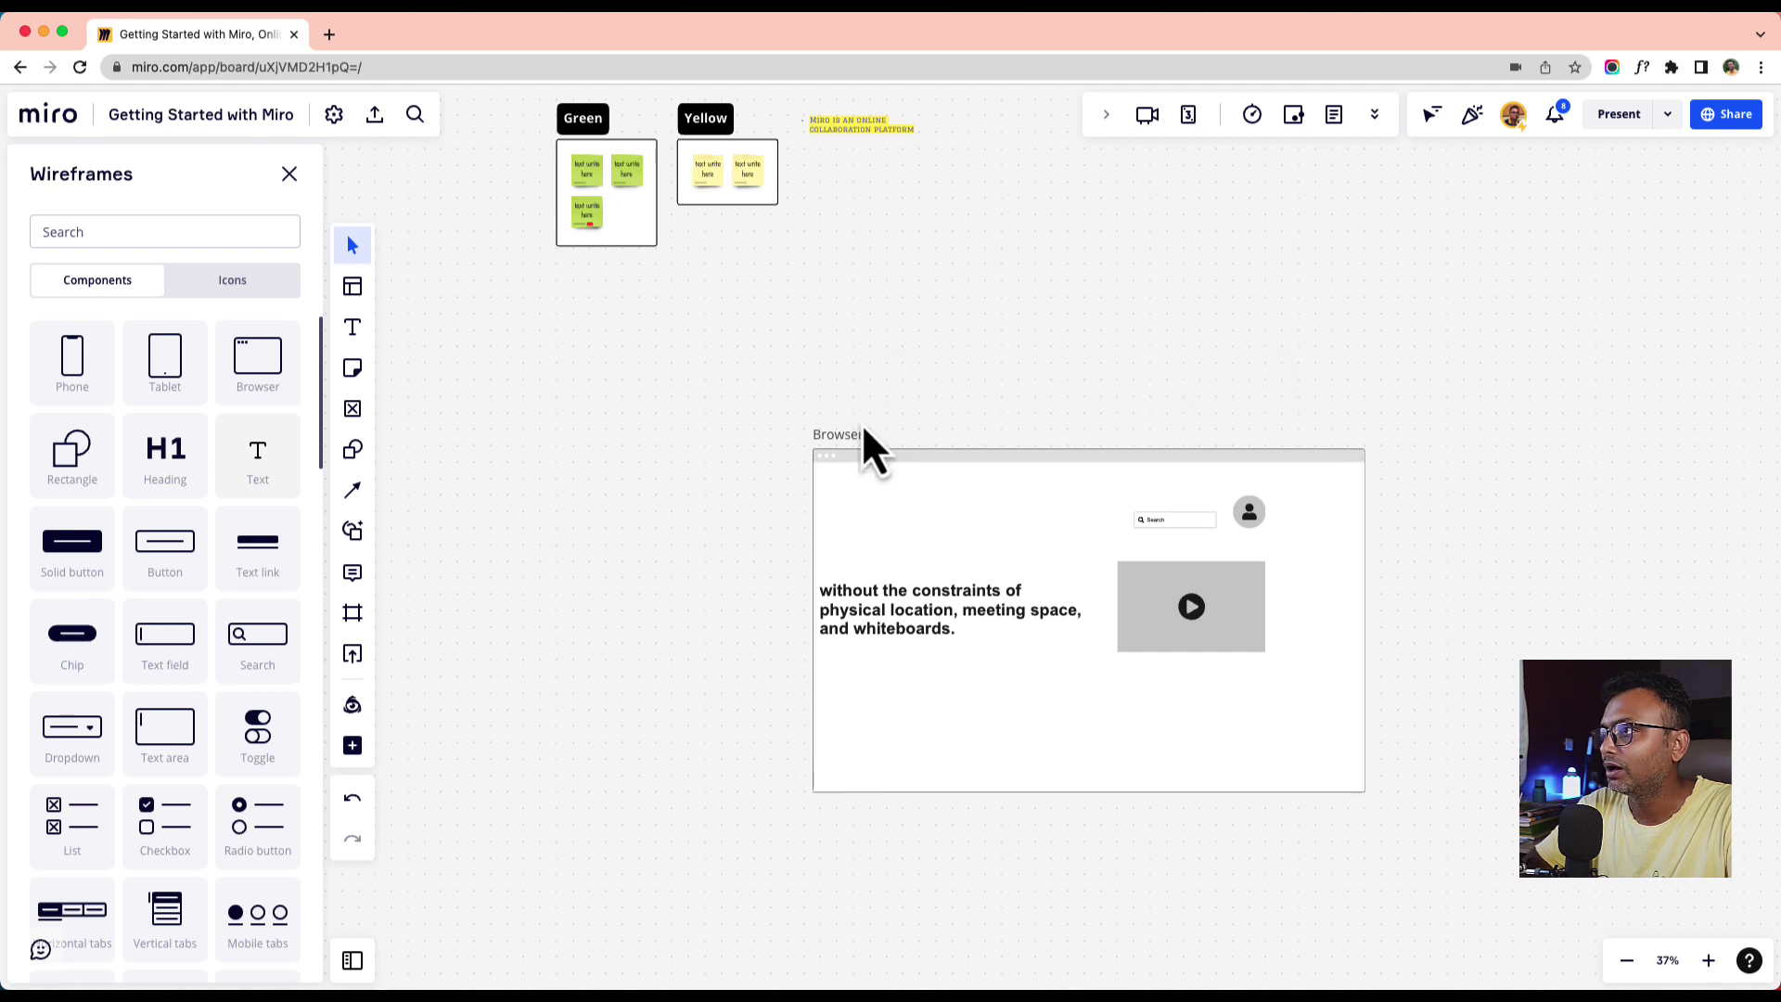
{"action": "left_click_drag", "start_coordinate": [853, 438], "coordinate": [814, 422]}
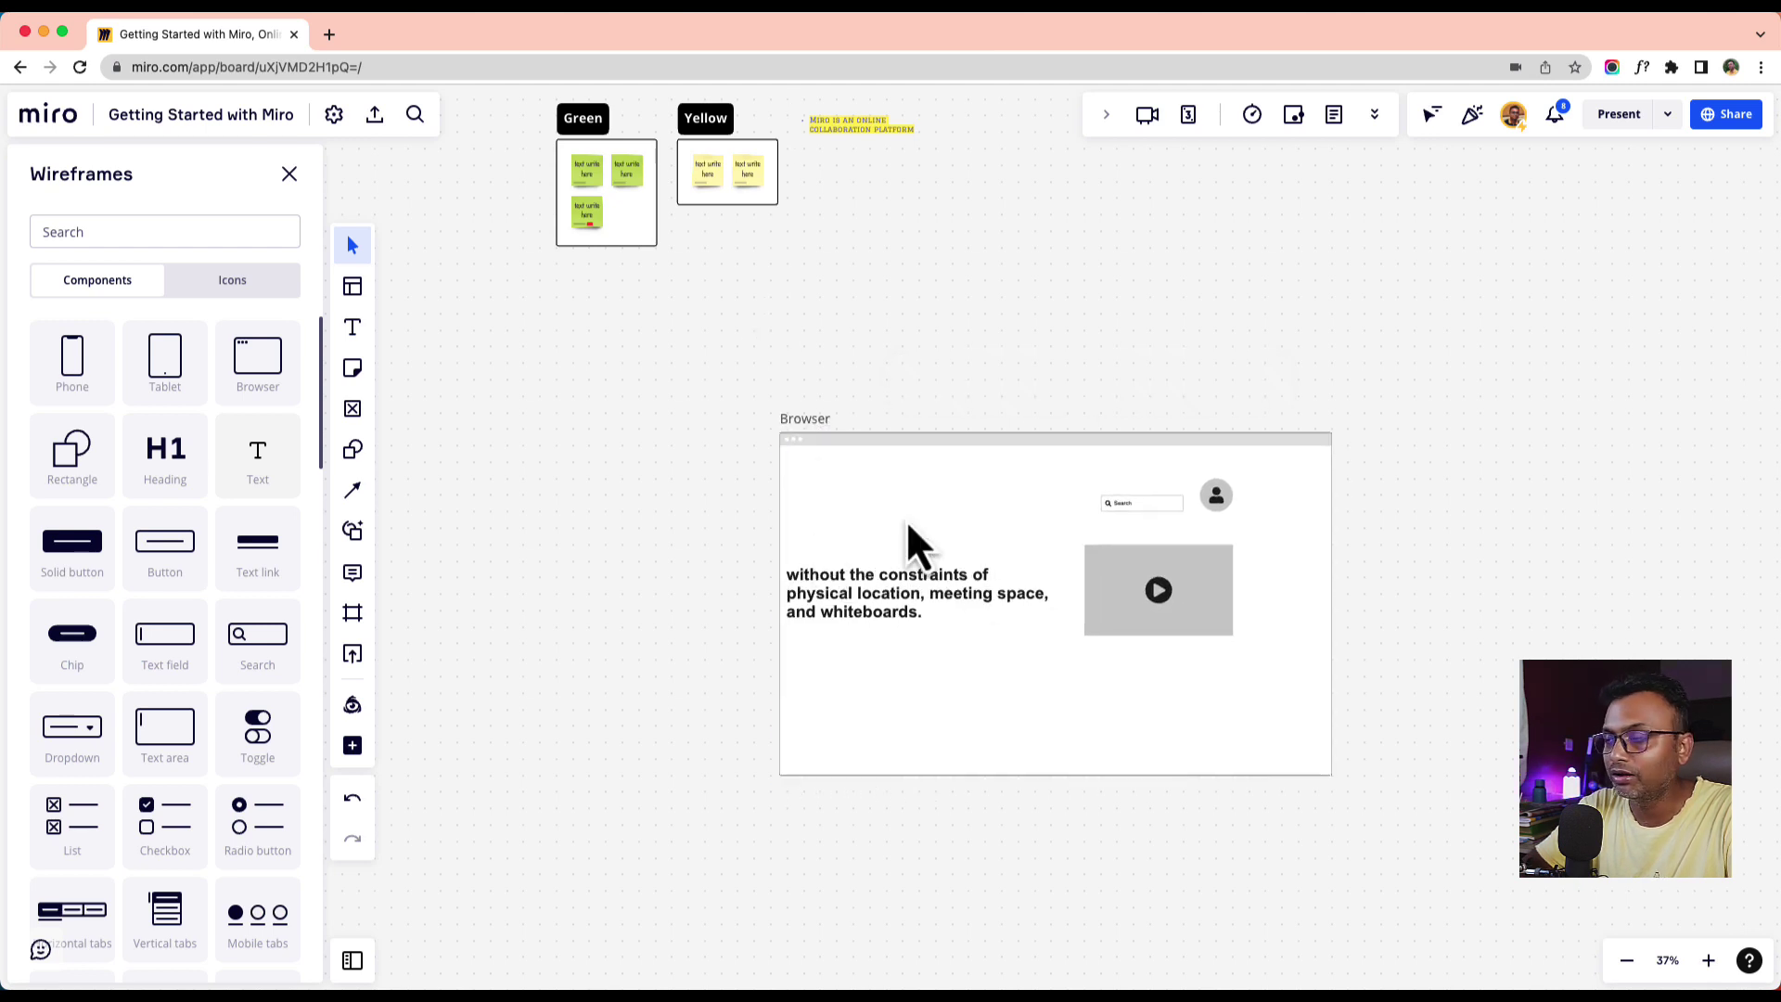
- Move the video placeholder right and slightly up, closer to the browser frame's right edge
{"action": "left_click", "coordinate": [894, 581]}
{"action": "left_click", "coordinate": [1163, 595]}
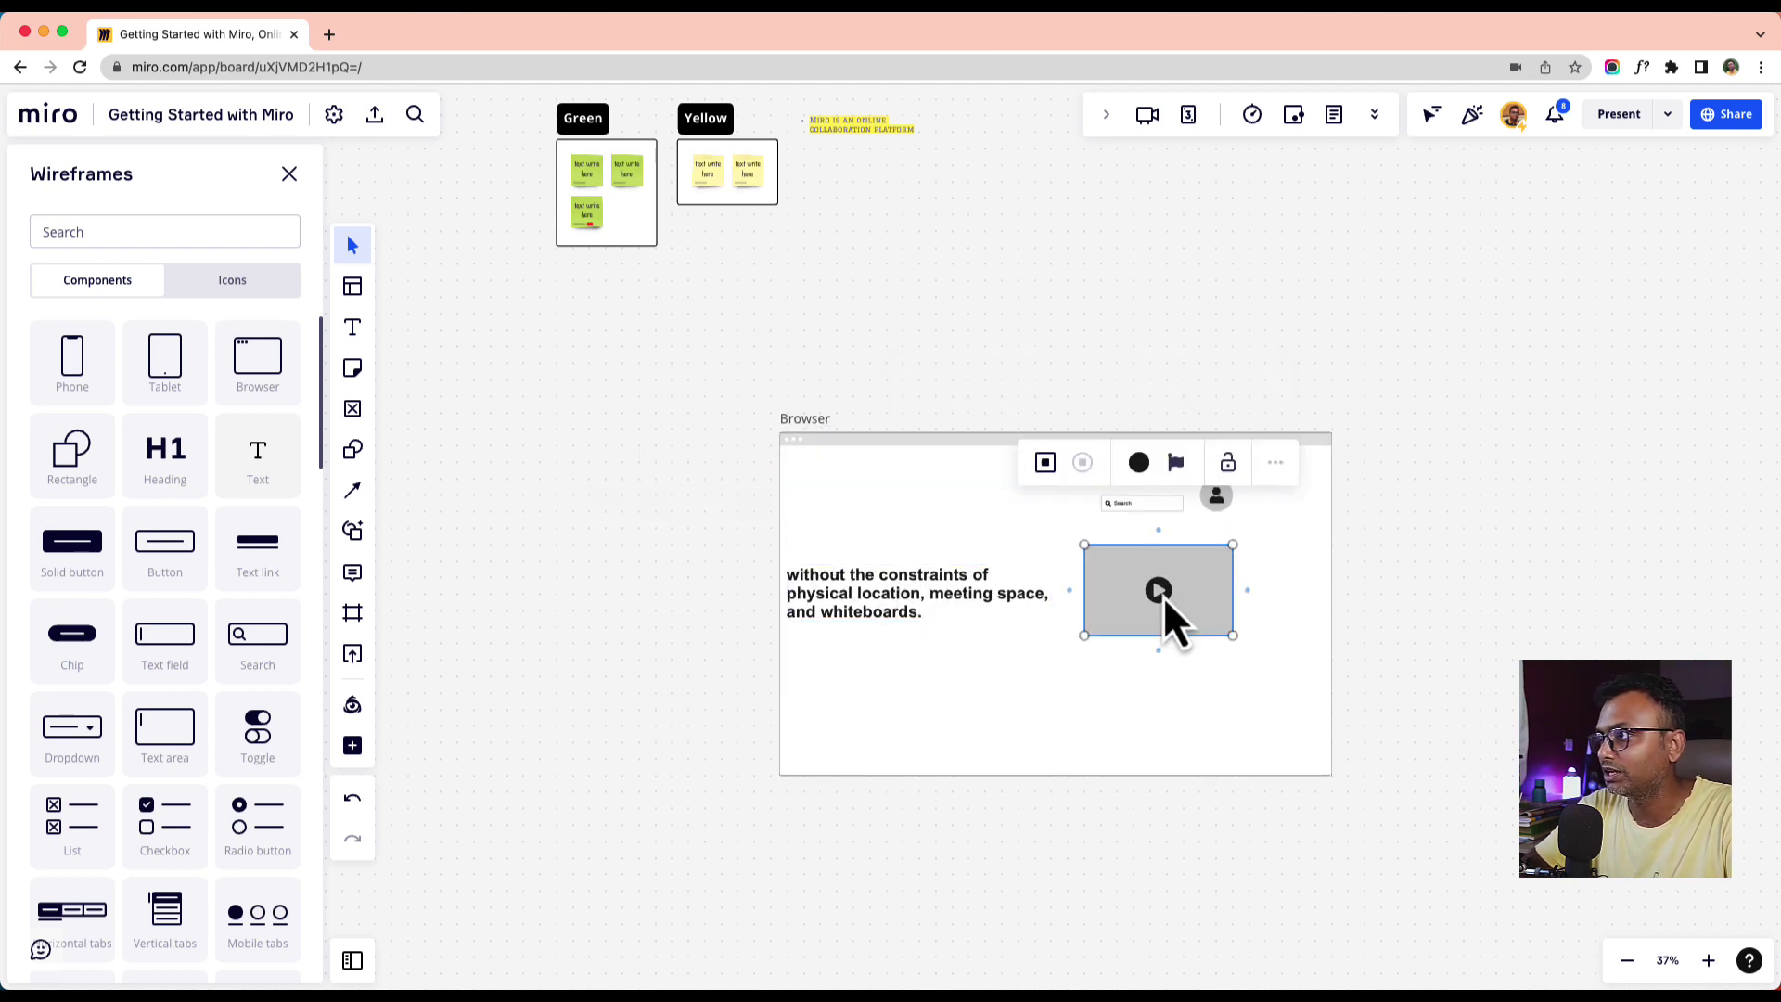
{"action": "left_click_drag", "start_coordinate": [1210, 592], "coordinate": [1267, 573]}
{"action": "left_click", "coordinate": [1477, 542]}
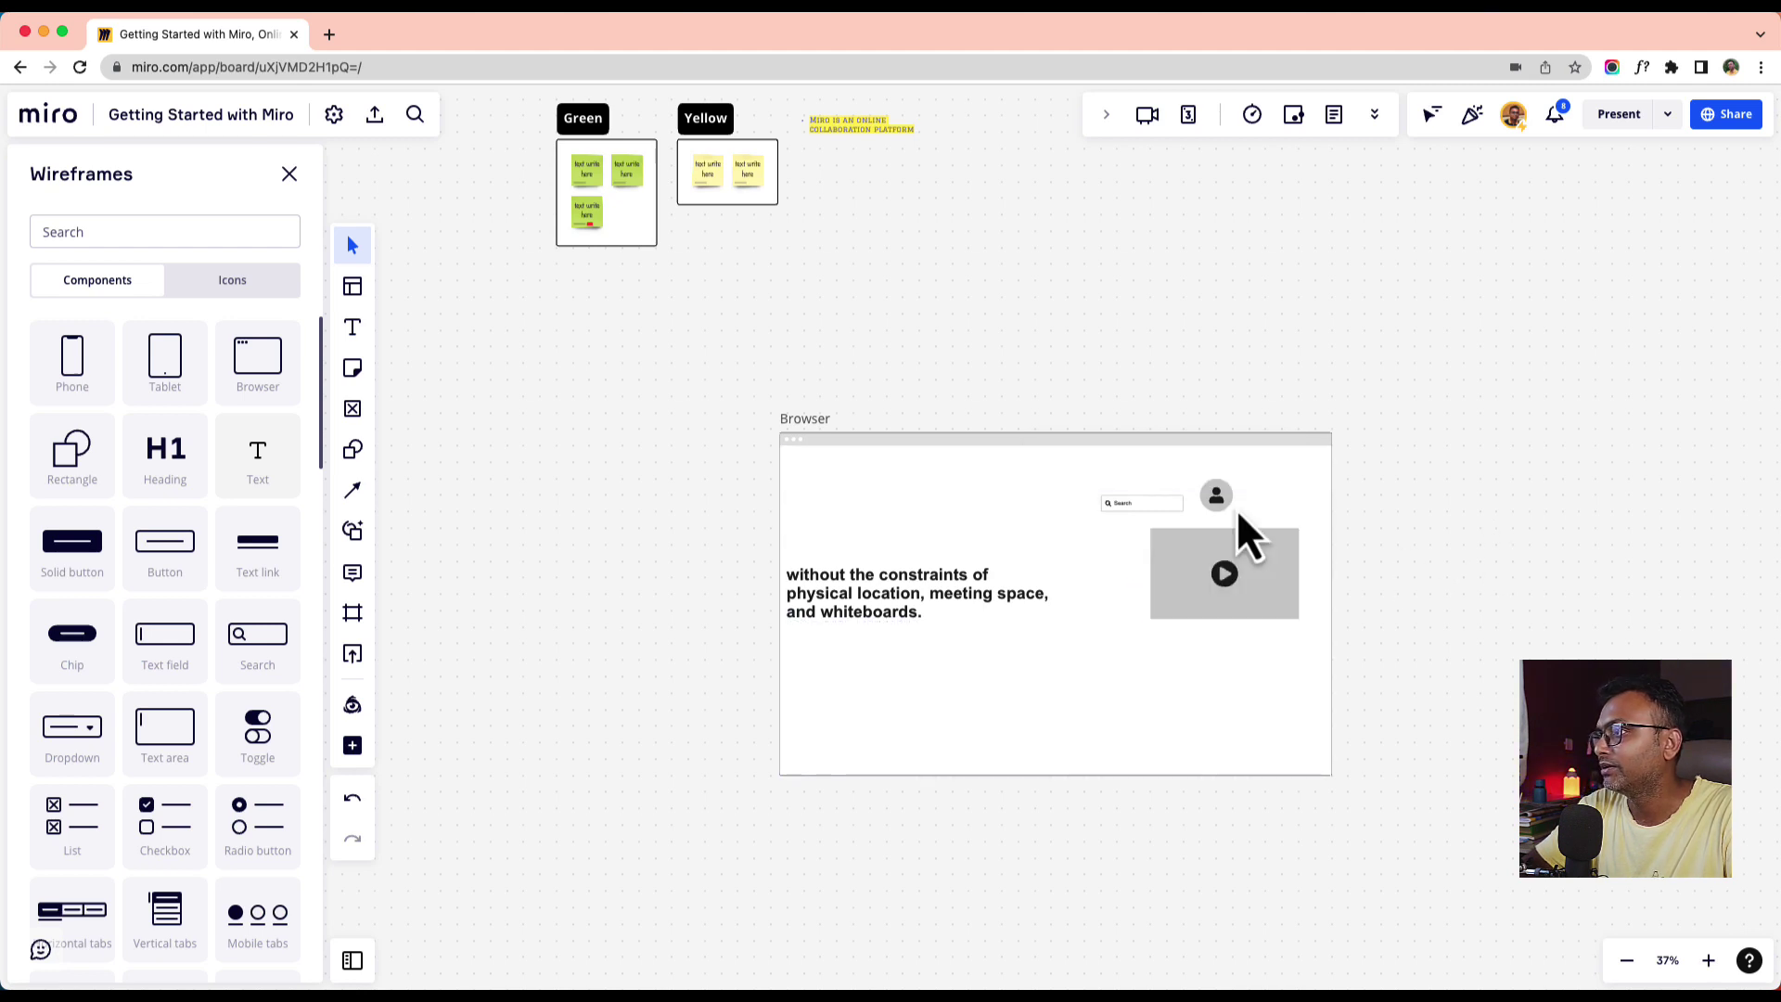
- Move the avatar into the browser frame's upper-right corner and place a widened search box at the frame's top centre
{"action": "scroll", "coordinate": [1373, 548], "scroll_direction": "up", "scroll_amount": 5}
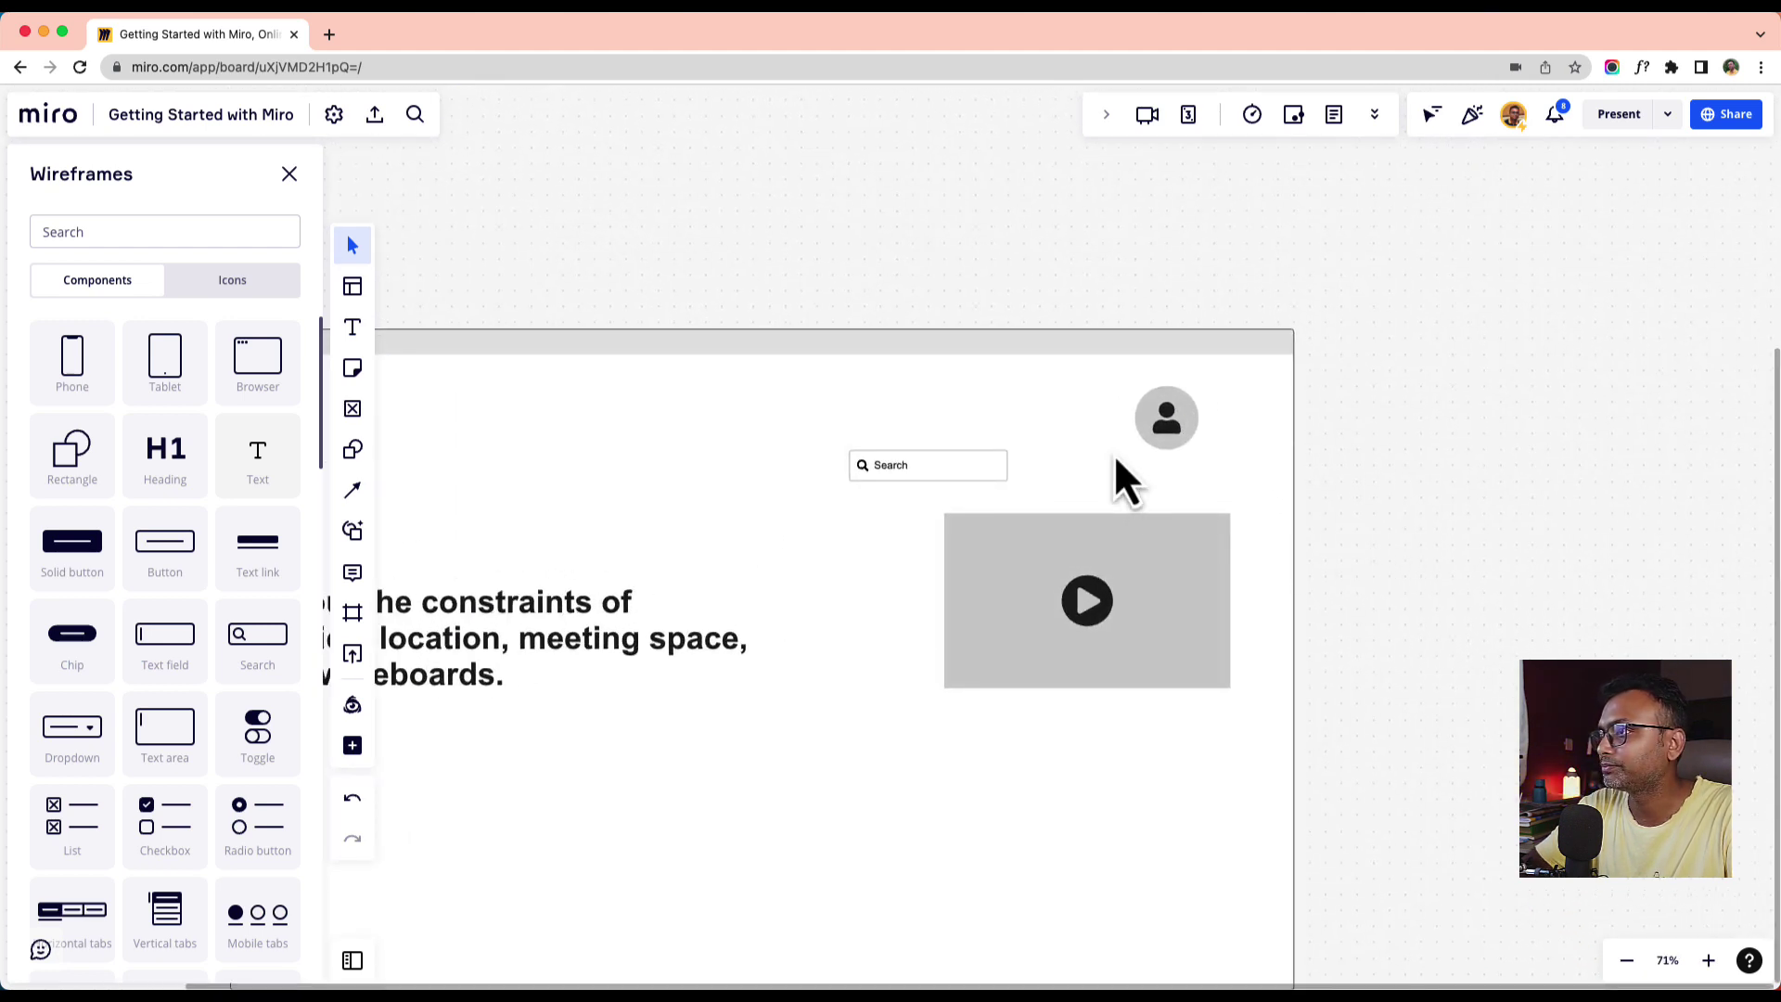
{"action": "scroll", "coordinate": [1098, 477], "scroll_direction": "left", "scroll_amount": 3}
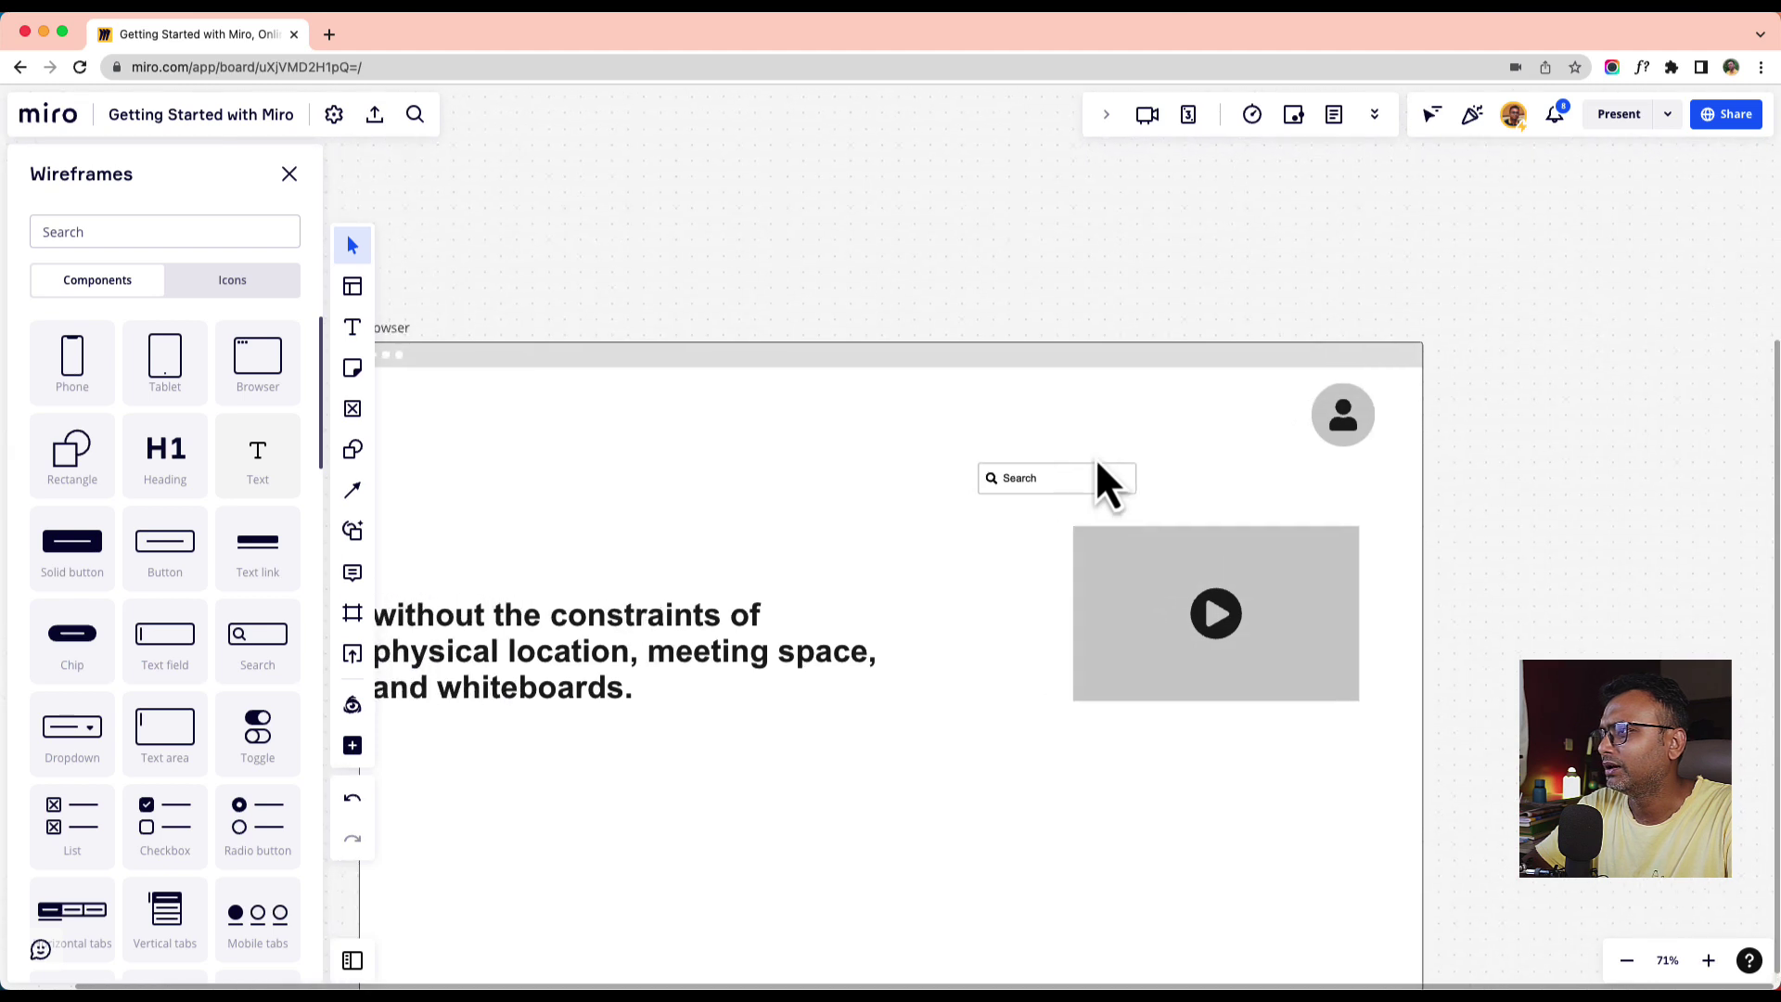
{"action": "left_click_drag", "start_coordinate": [830, 465], "coordinate": [1011, 401]}
{"action": "left_click", "coordinate": [861, 419]}
{"action": "left_click", "coordinate": [1101, 303]}
{"action": "scroll", "coordinate": [1101, 303], "scroll_direction": "left", "scroll_amount": 3}
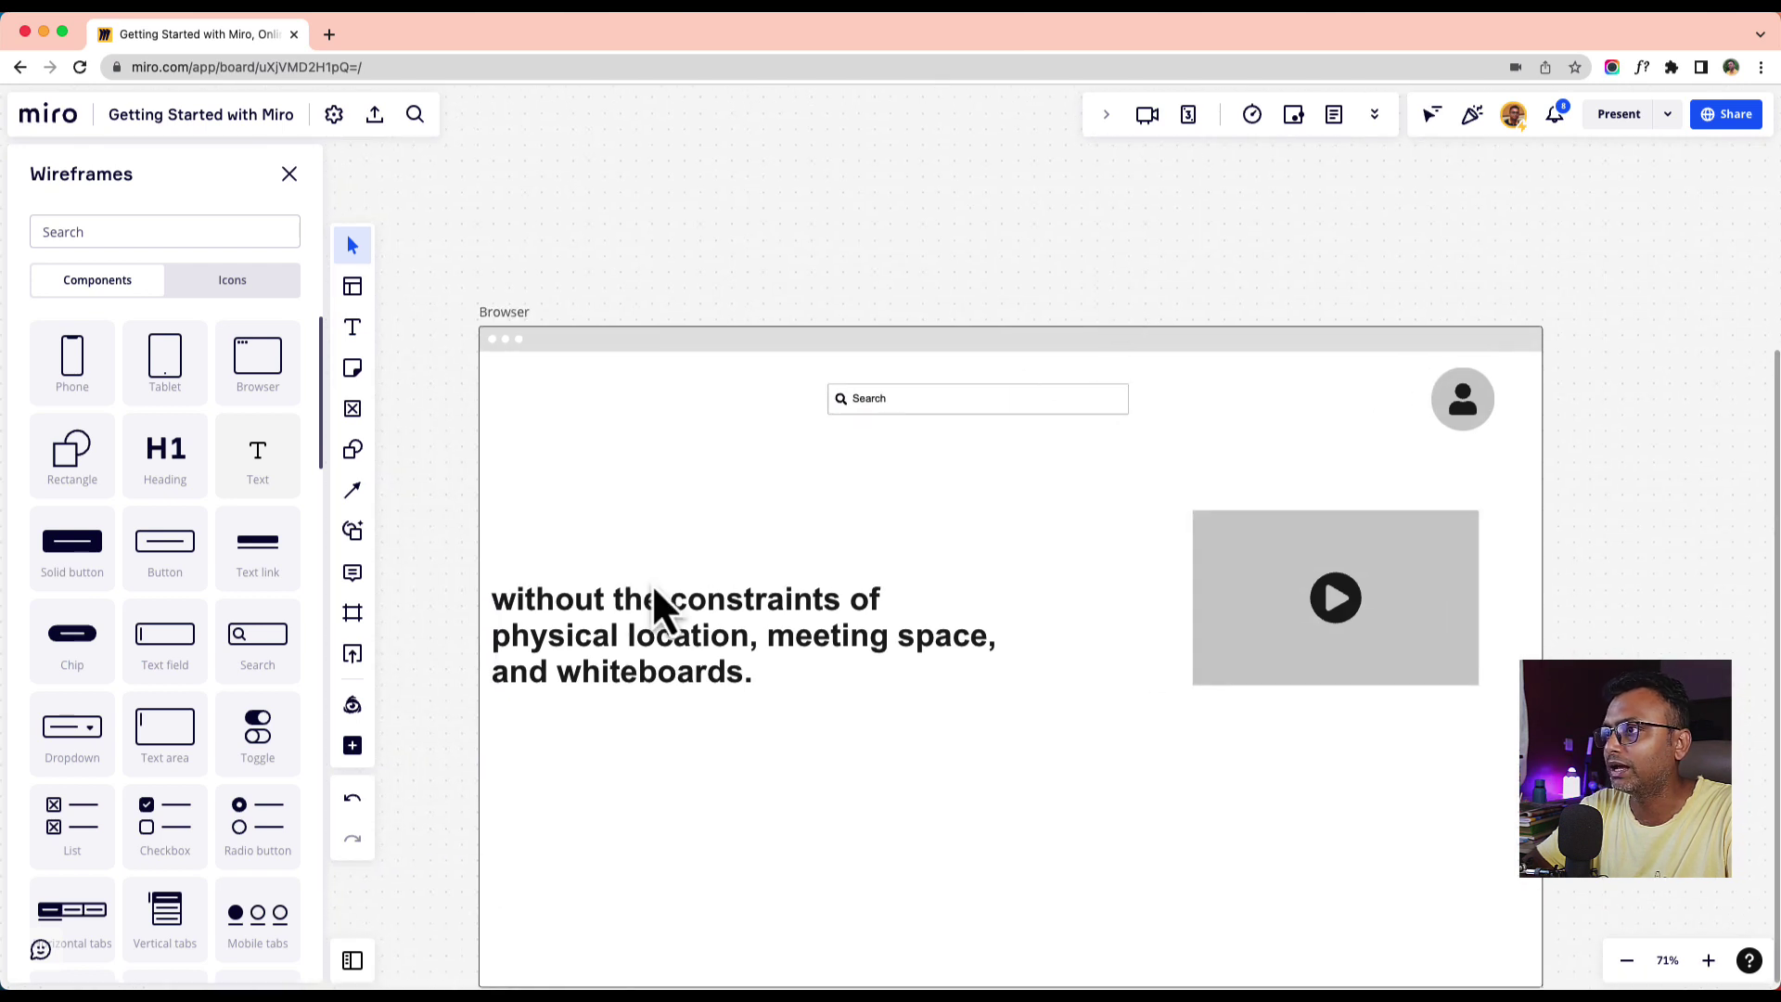
- Move the heading right and slightly up so that it lines up with the video placeholder
{"action": "left_click", "coordinate": [615, 632]}
{"action": "left_click_drag", "start_coordinate": [646, 644], "coordinate": [742, 605]}
{"action": "left_click", "coordinate": [754, 279]}
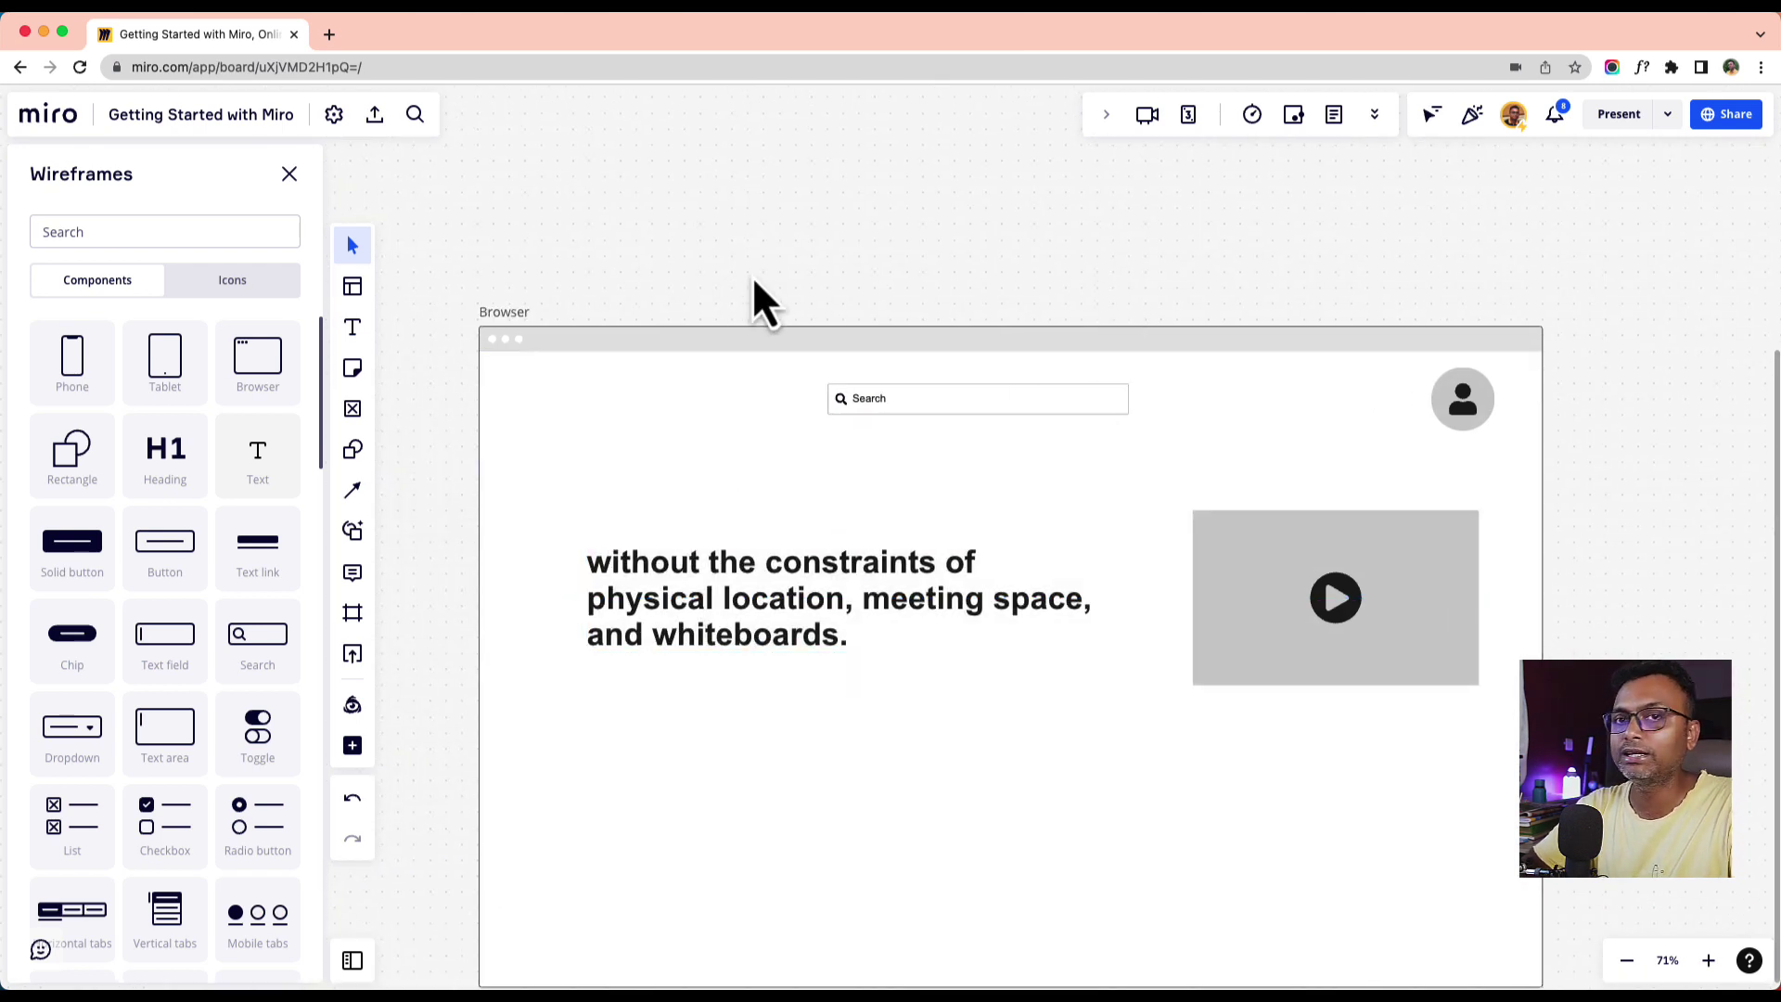
- Capitalize the heading's first word so it starts with "Without"
{"action": "left_click", "coordinate": [744, 561]}
{"action": "key", "text": "BackSpace"}
{"action": "type", "text": "W"}
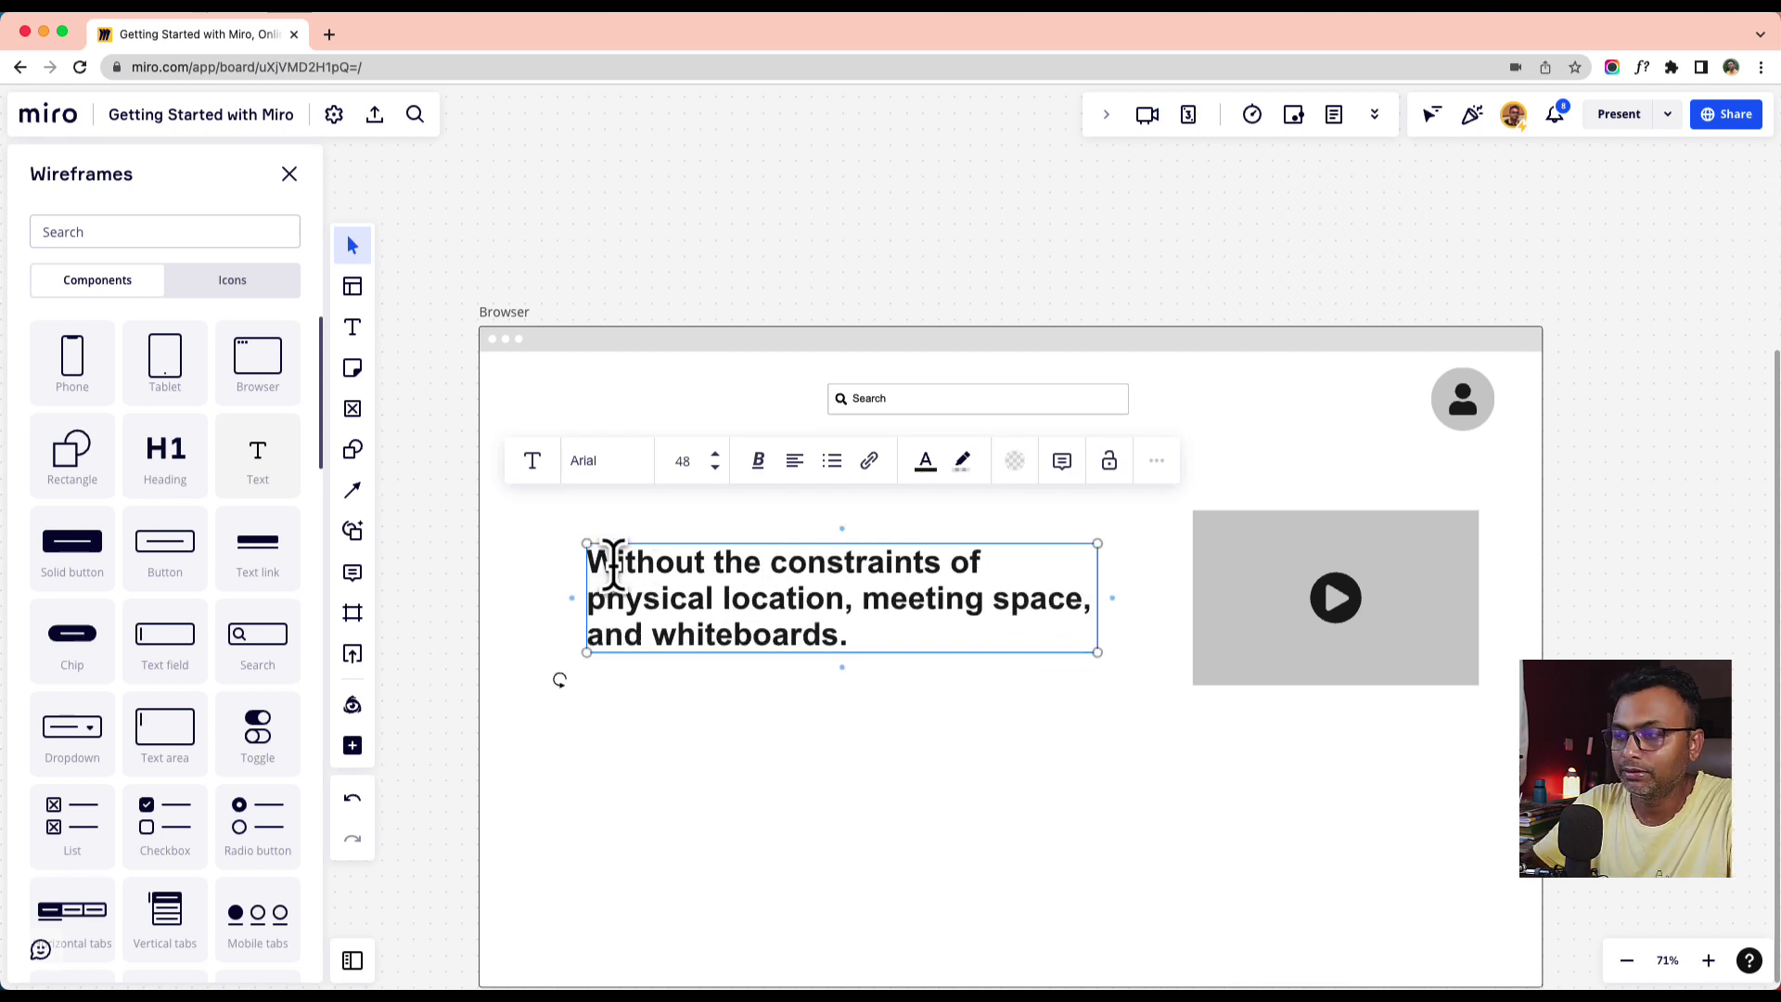
{"action": "left_click", "coordinate": [431, 622]}
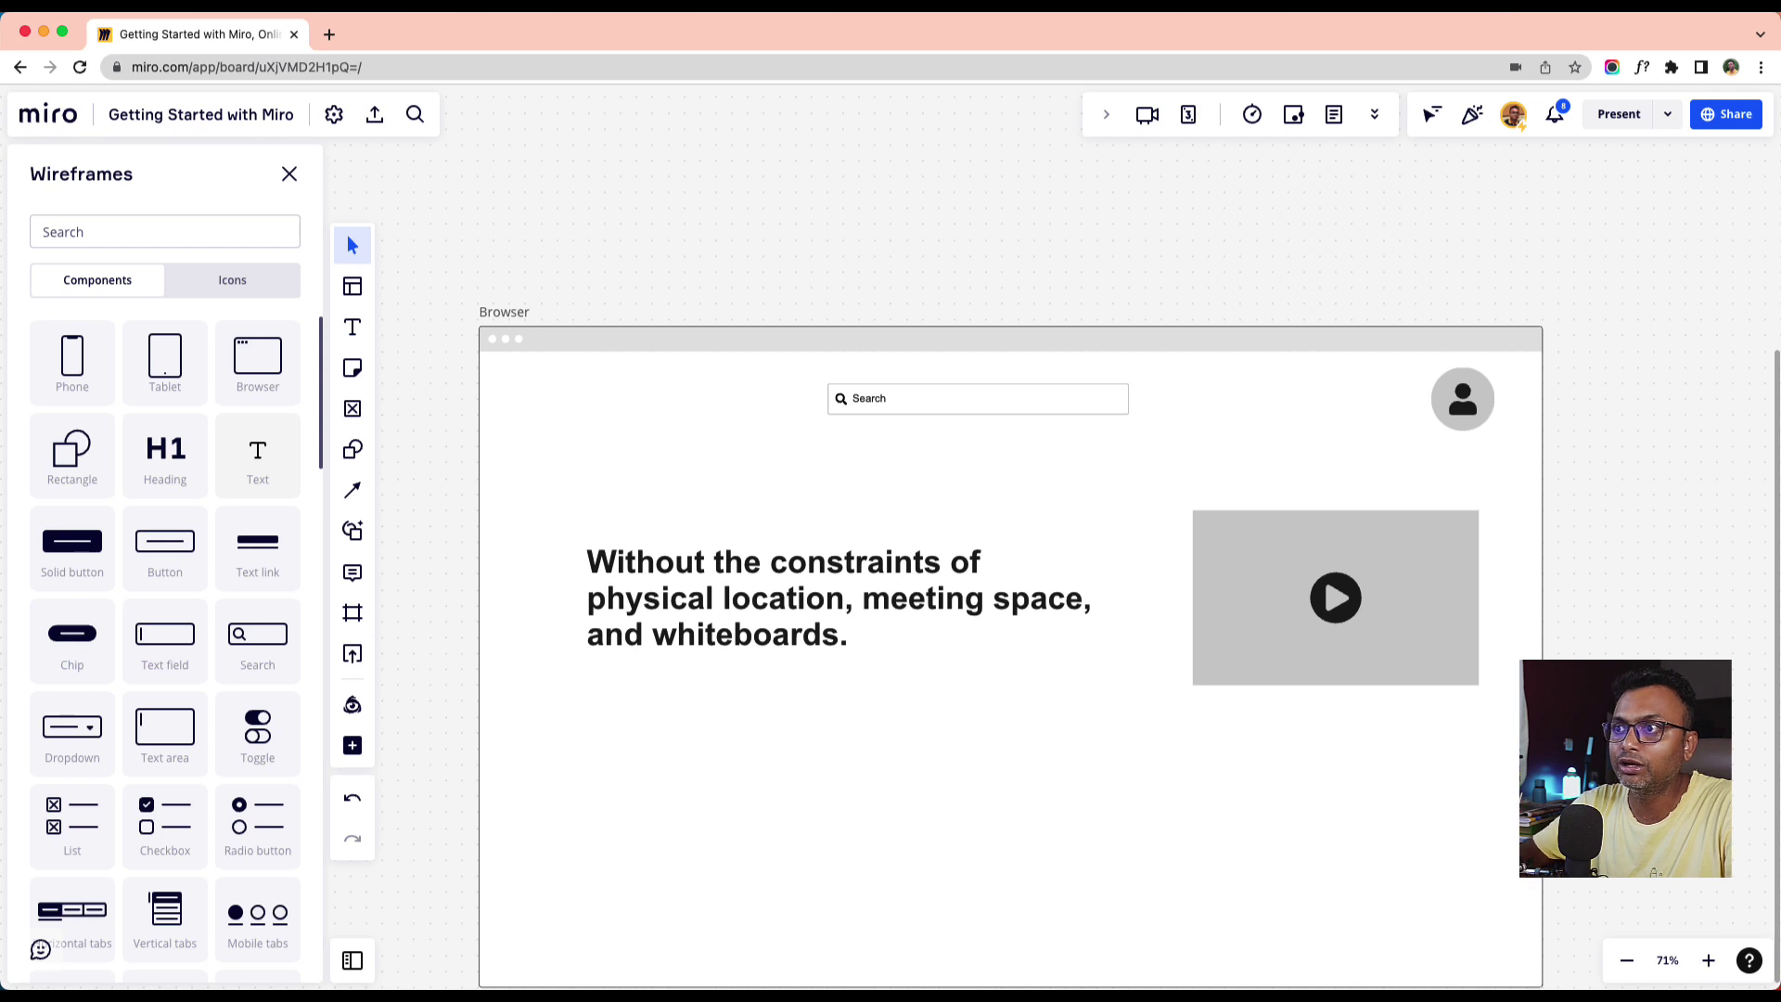
- Look through the wireframe components and search the library for "navi"
{"action": "scroll", "coordinate": [185, 501], "scroll_direction": "down", "scroll_amount": 3}
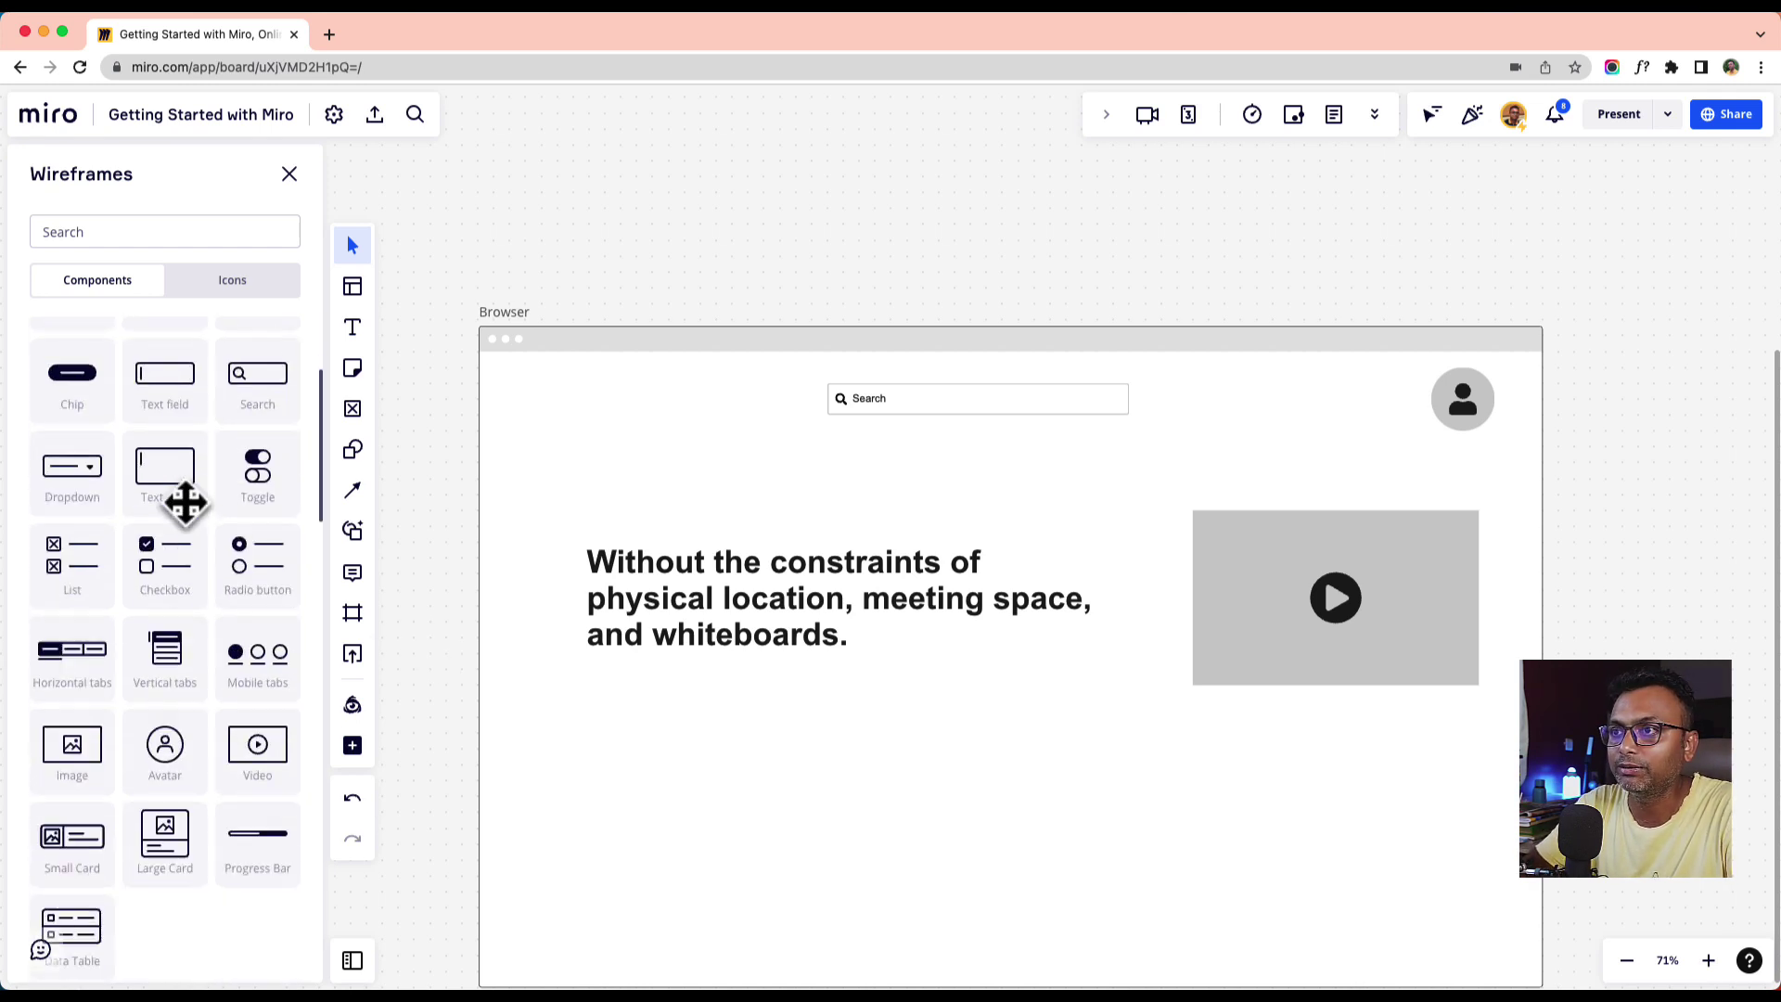
{"action": "scroll", "coordinate": [186, 501], "scroll_direction": "down", "scroll_amount": 3}
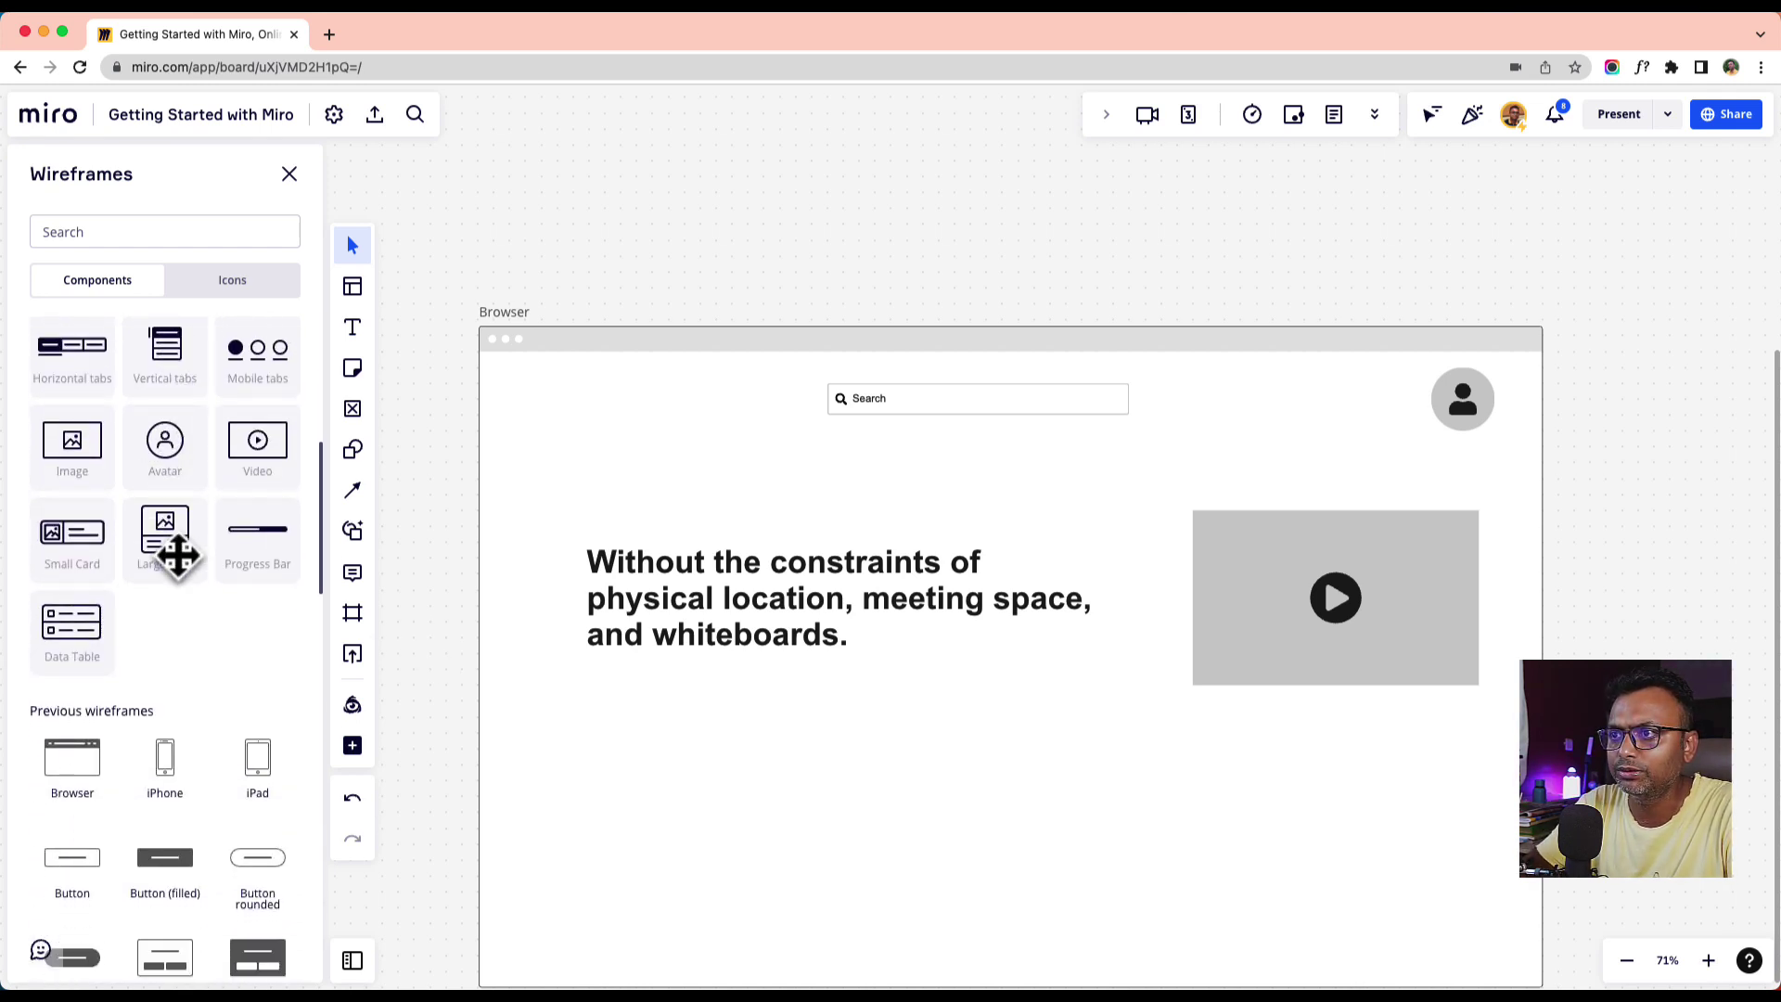
{"action": "scroll", "coordinate": [176, 554], "scroll_direction": "down", "scroll_amount": 6}
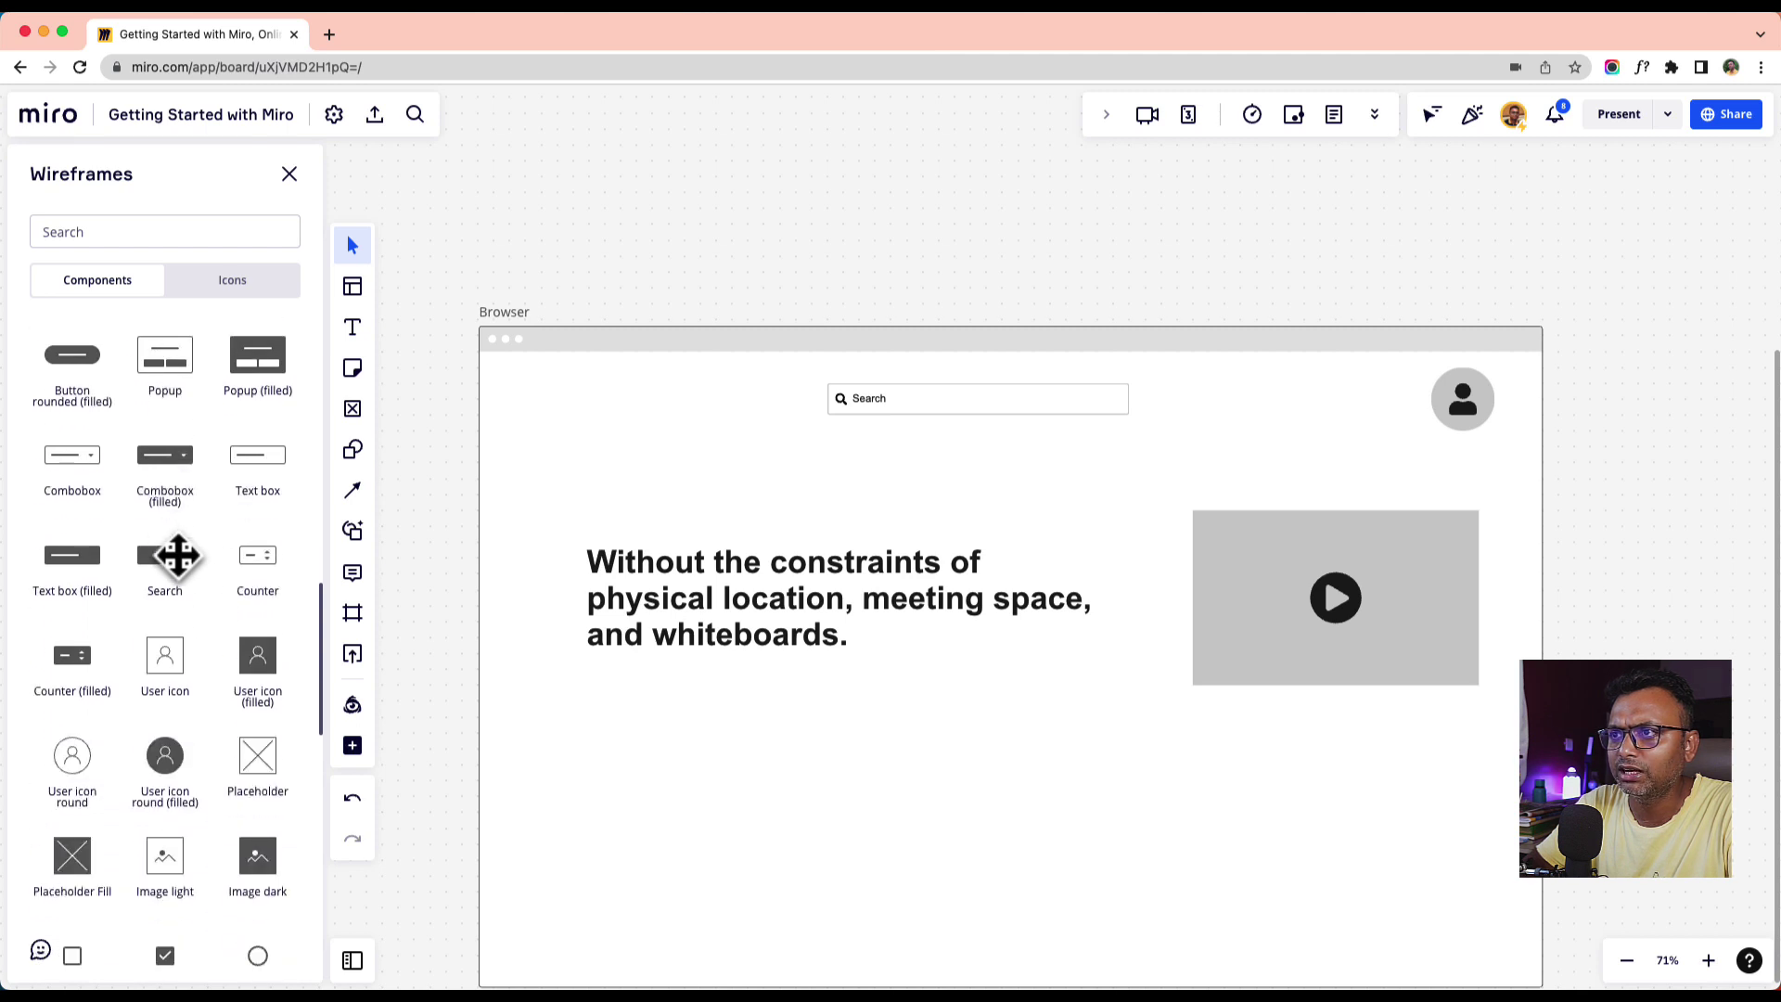
{"action": "scroll", "coordinate": [176, 555], "scroll_direction": "down", "scroll_amount": 2}
{"action": "left_click", "coordinate": [139, 231]}
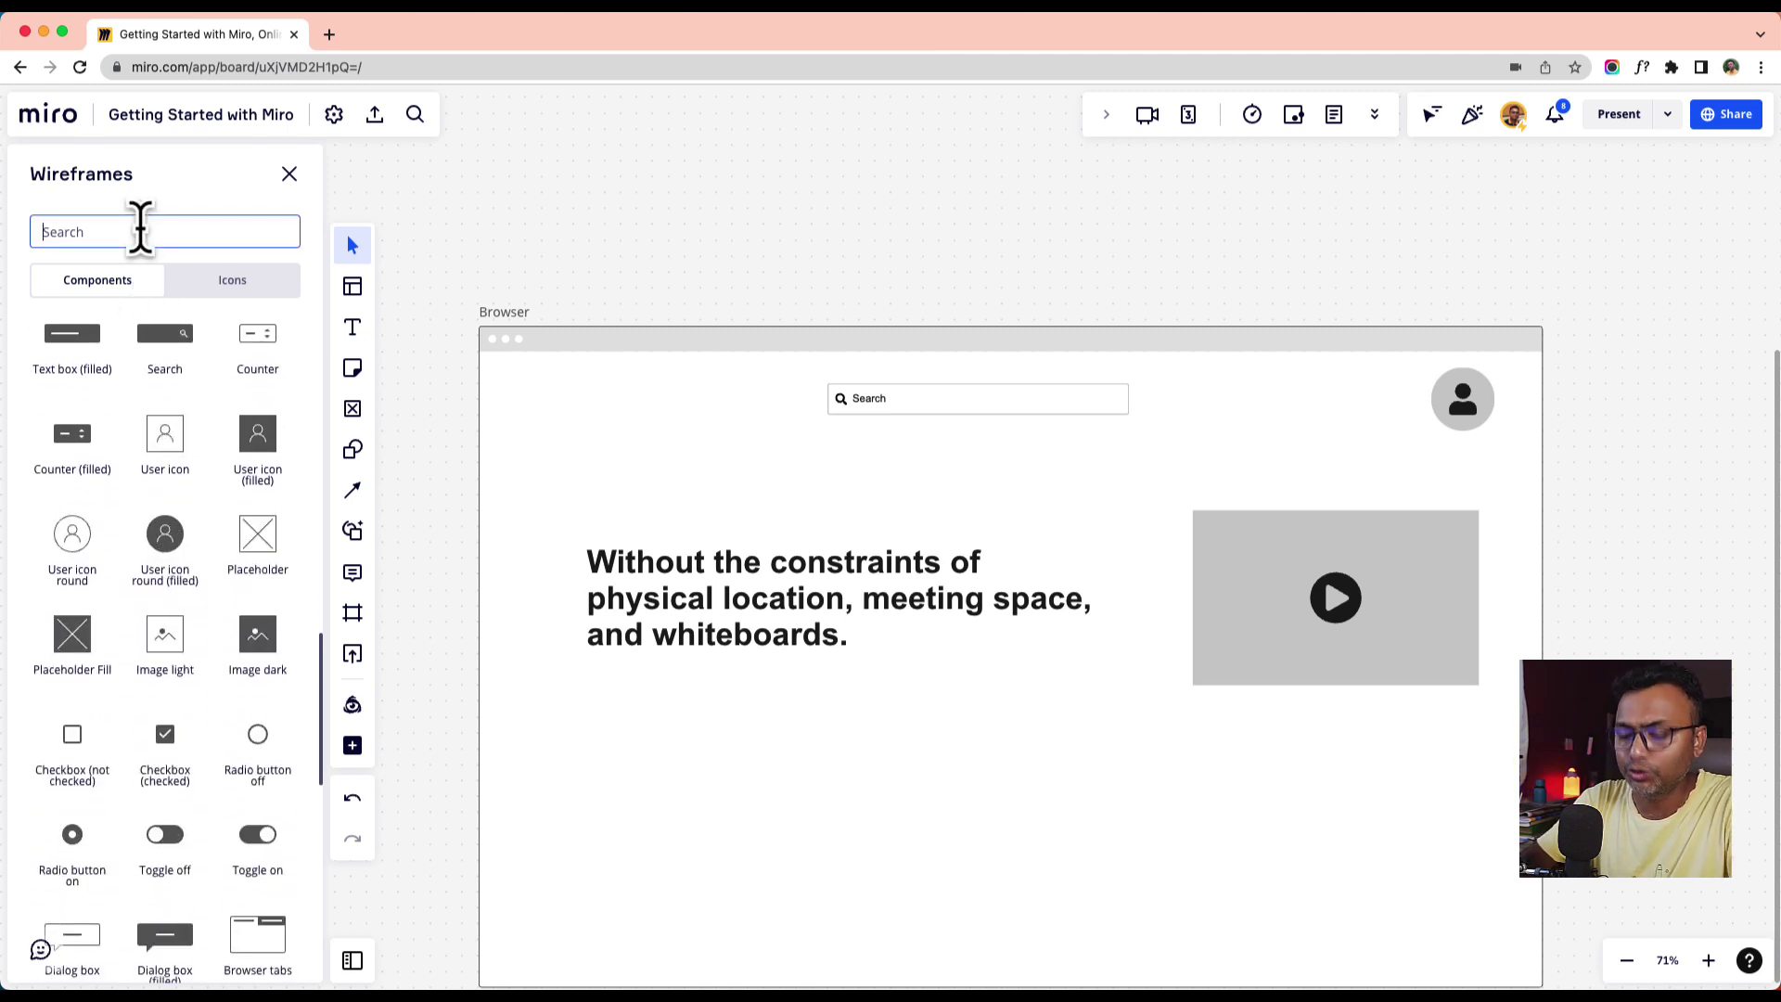
{"action": "type", "text": "navi"}
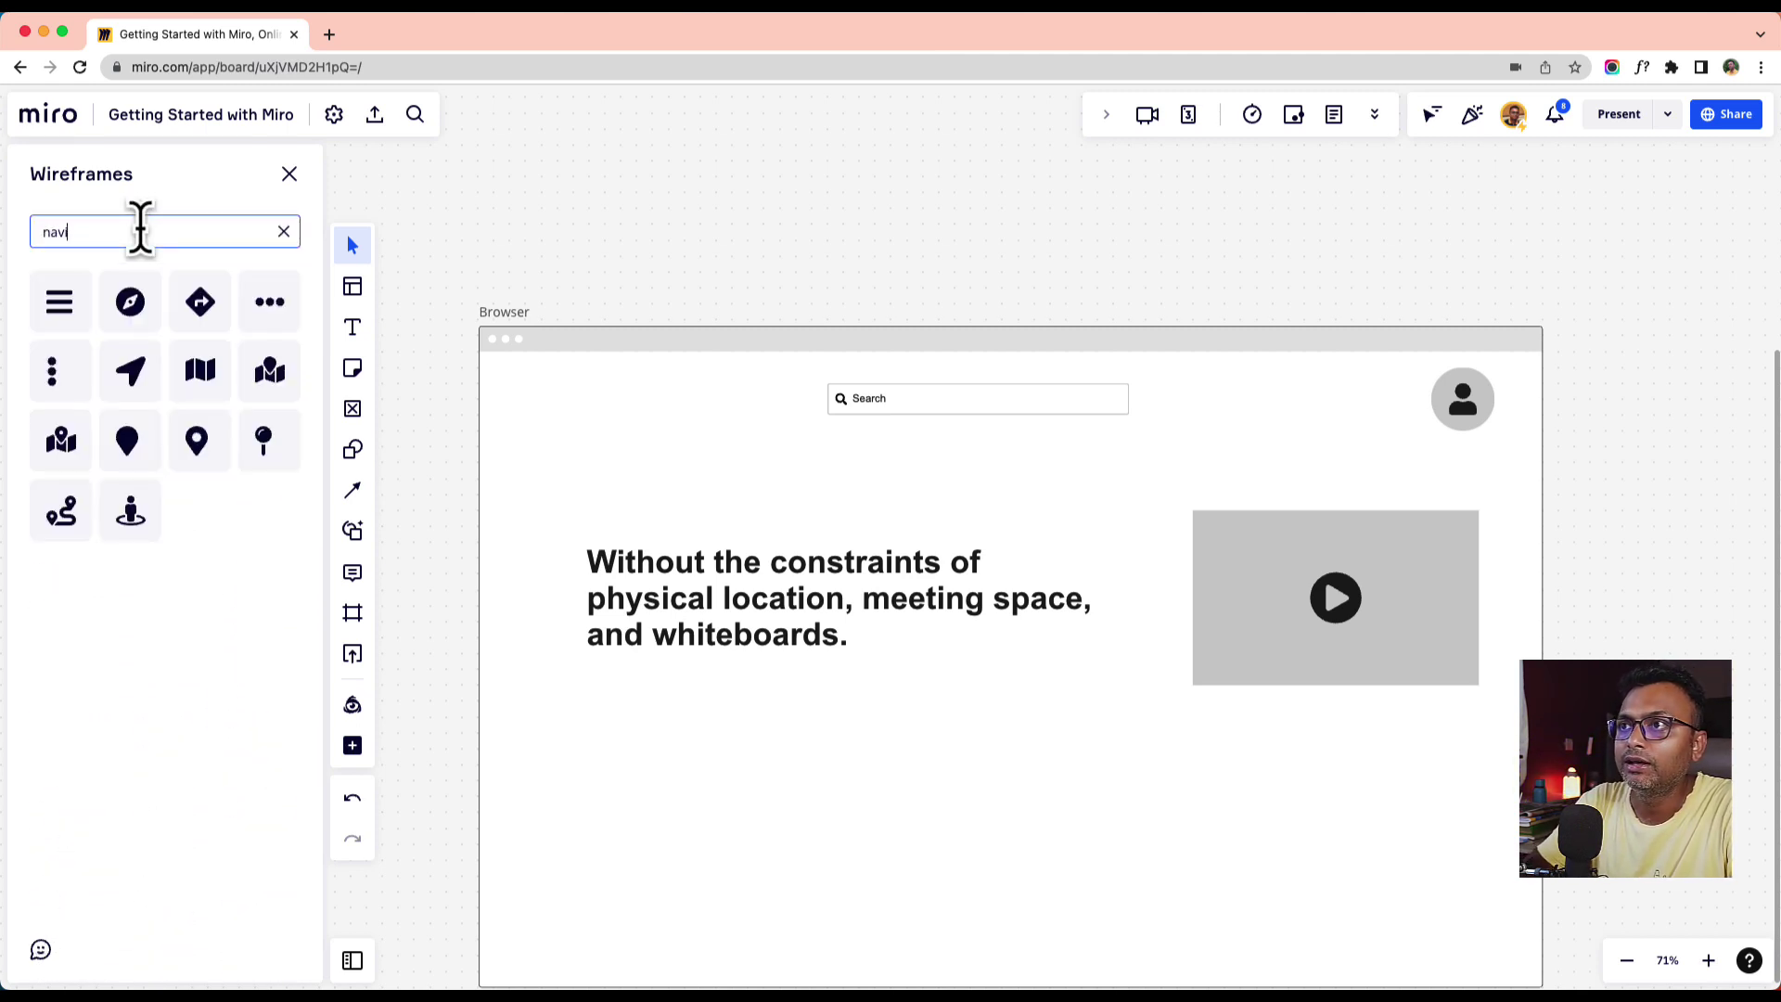
- Search the wireframe library for "tool" and add the Toolbar component to the browser frame
{"action": "key", "text": "BackSpace"}
{"action": "type", "text": "too"}
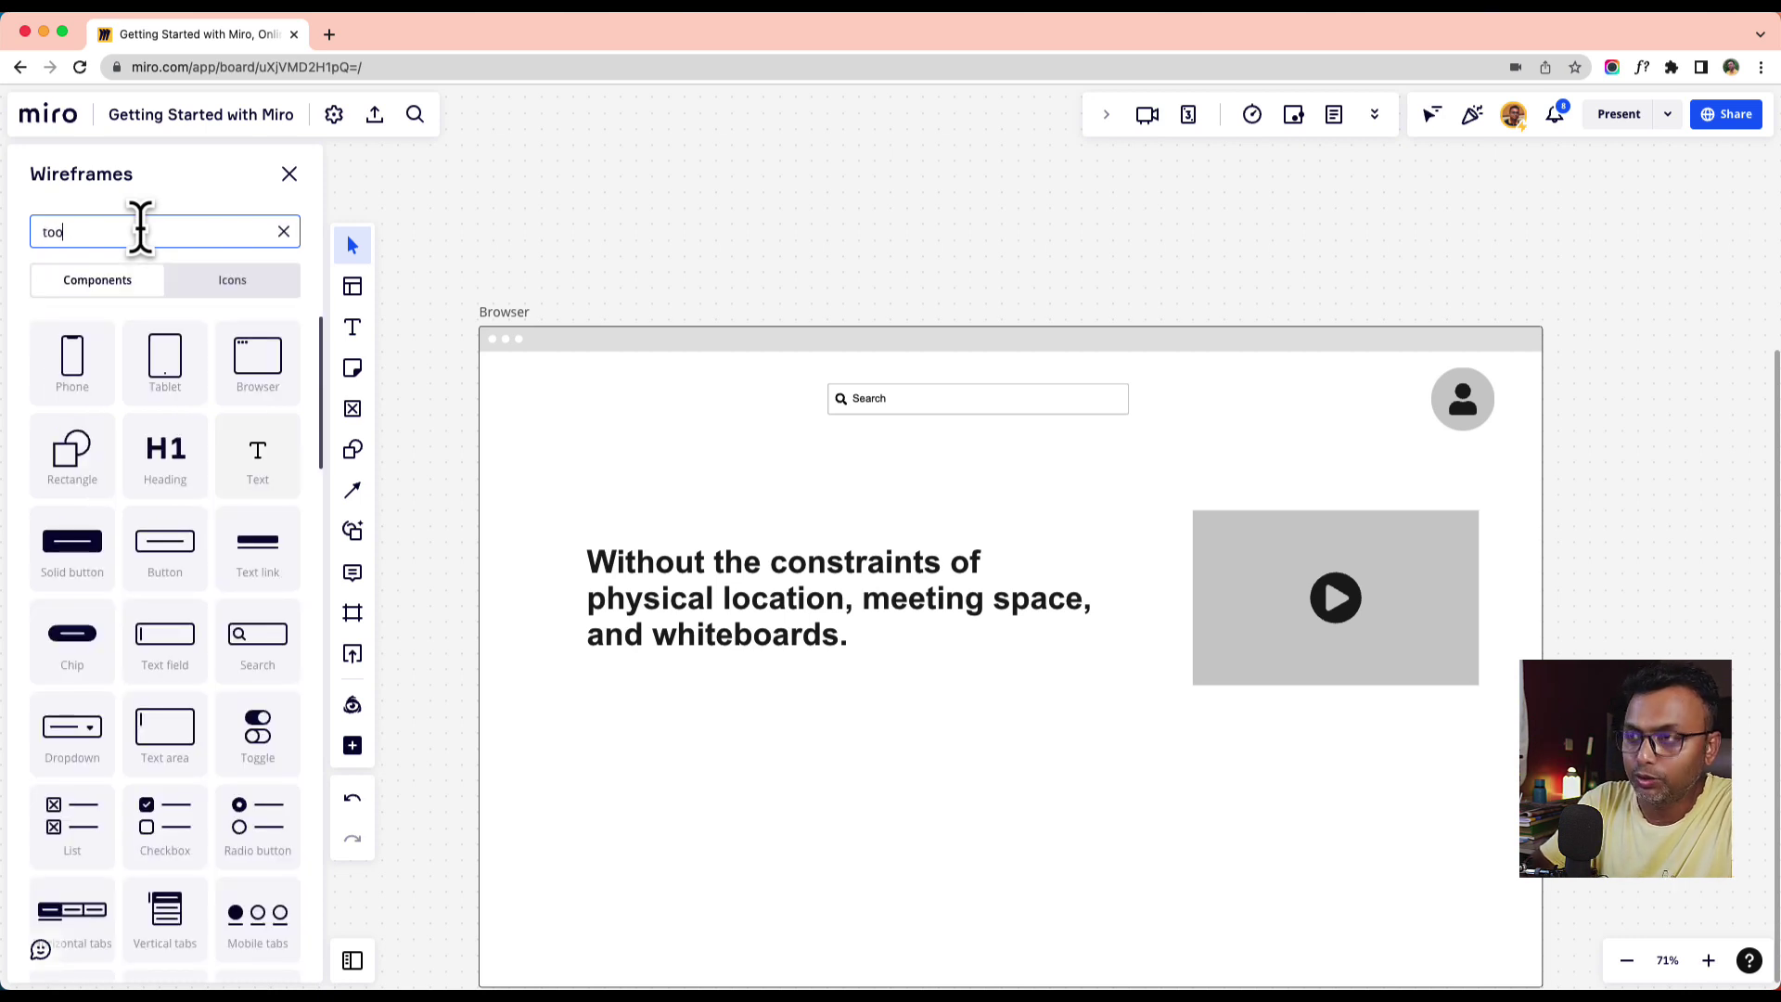
{"action": "type", "text": "l"}
{"action": "left_click", "coordinate": [92, 309]}
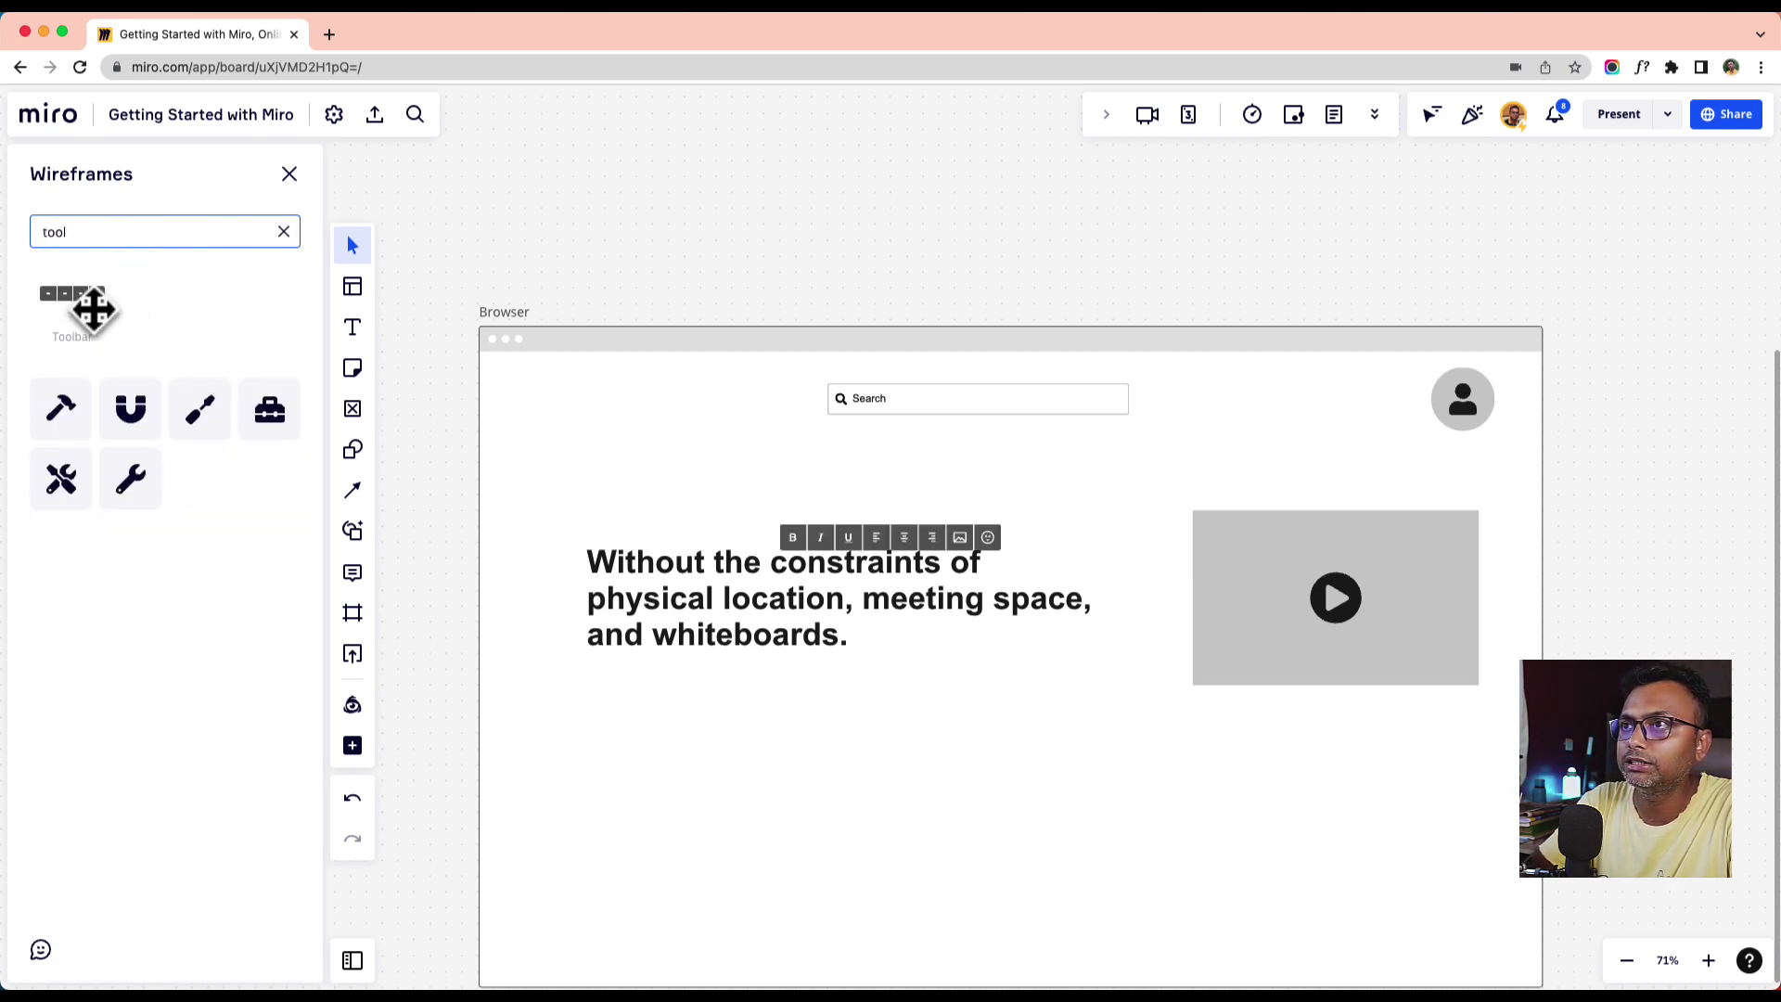
- Delete the toolbar component placed over the heading in the browser frame
{"action": "left_click", "coordinate": [938, 744]}
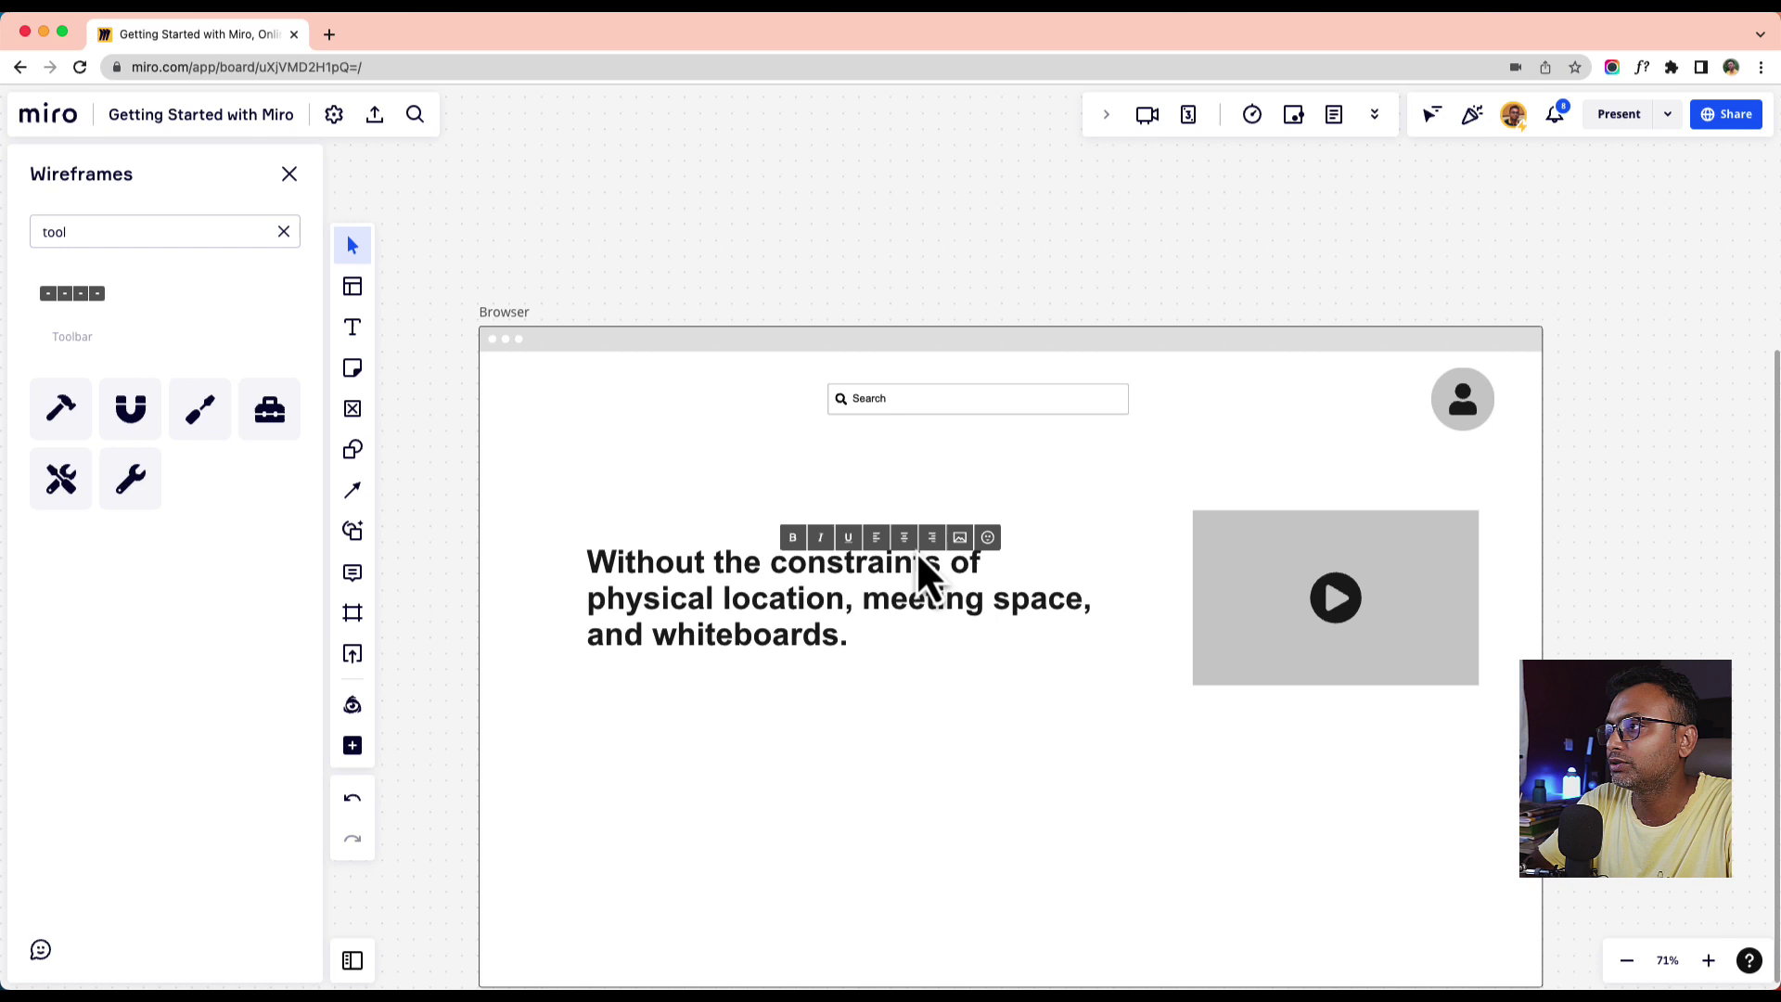
{"action": "left_click", "coordinate": [842, 548]}
{"action": "left_click_drag", "start_coordinate": [805, 523], "coordinate": [762, 503]}
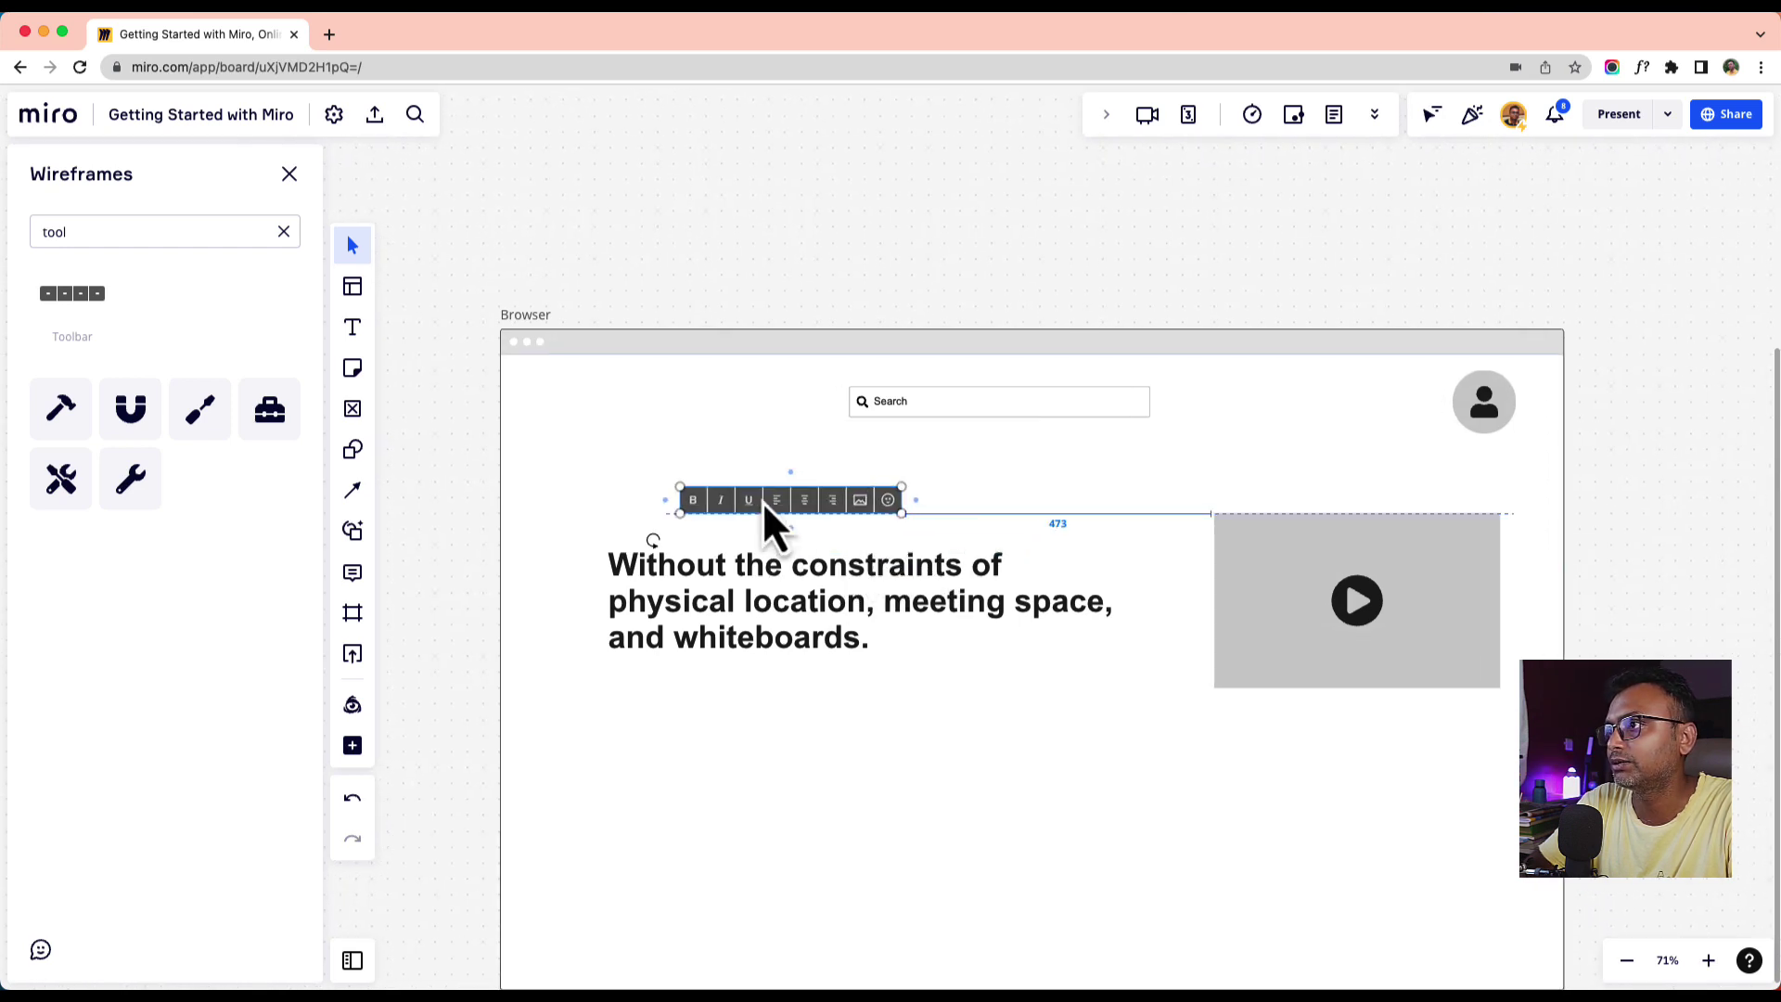
{"action": "key", "text": "Delete"}
- Search the wireframe library for "header" and clear the search
{"action": "left_click", "coordinate": [100, 234]}
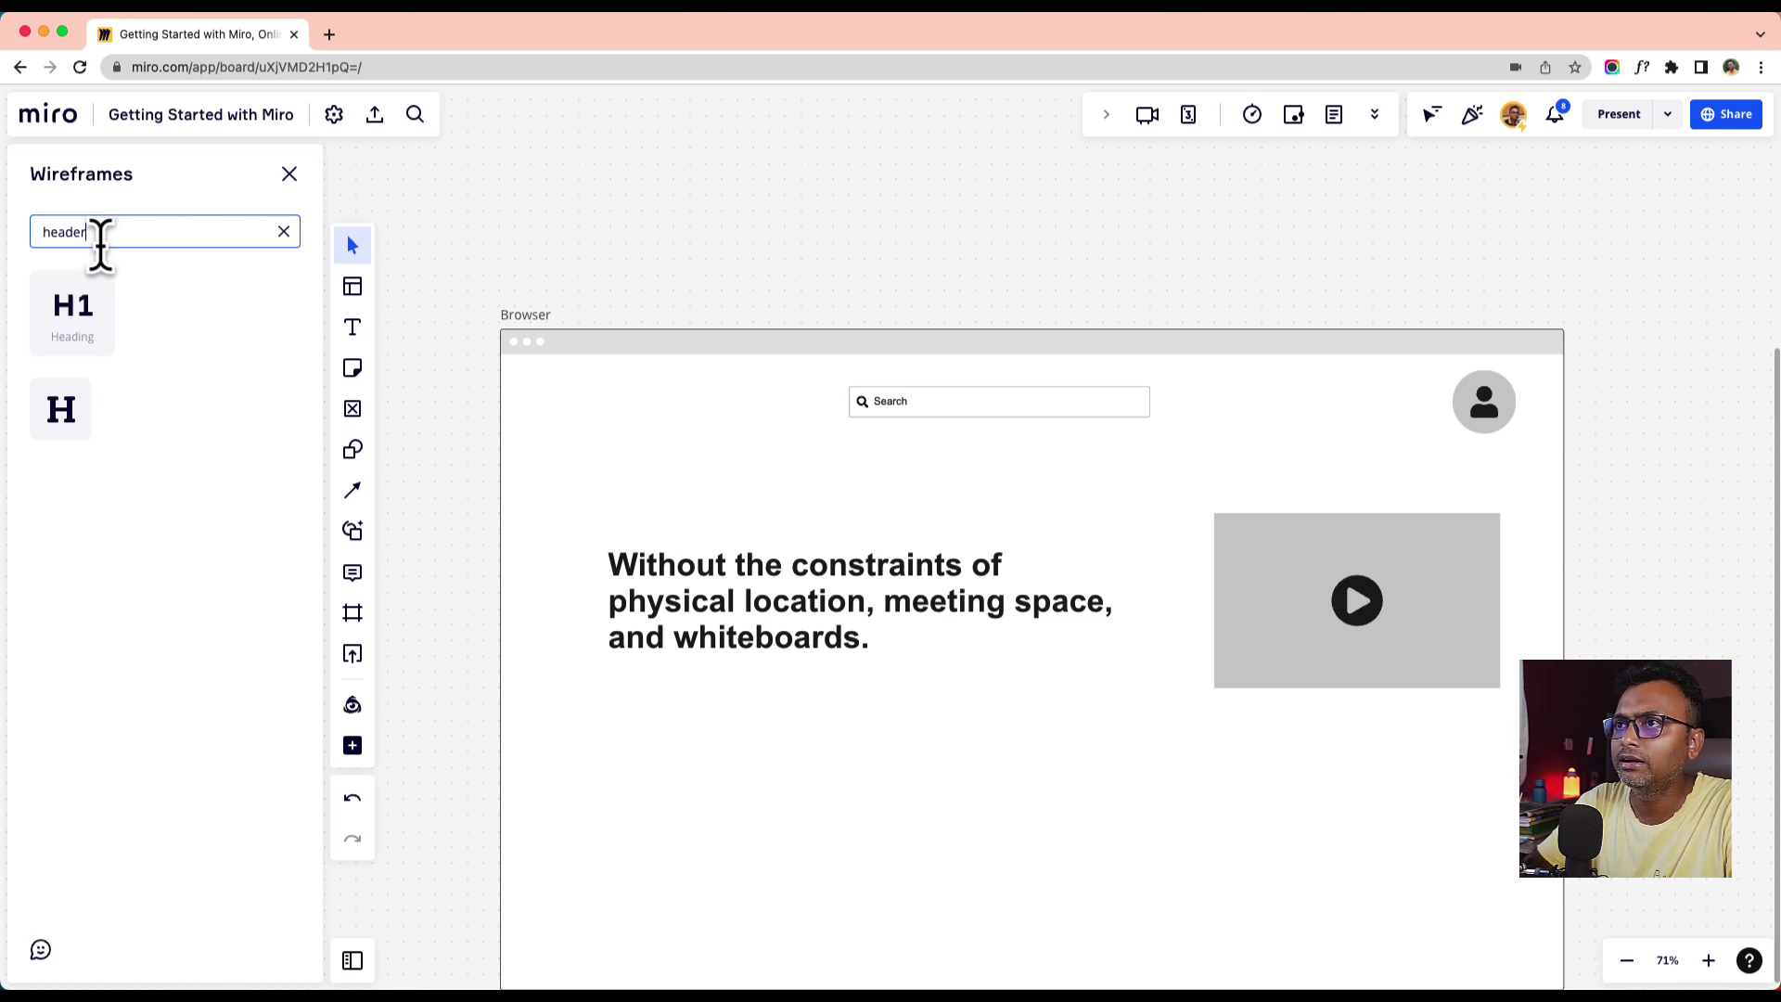
{"action": "key", "text": "BackSpace"}
{"action": "key", "text": "BackSpace"}
{"action": "key", "text": "BackSpace"}
{"action": "key", "text": "BackSpace"}
{"action": "key", "text": "BackSpace"}
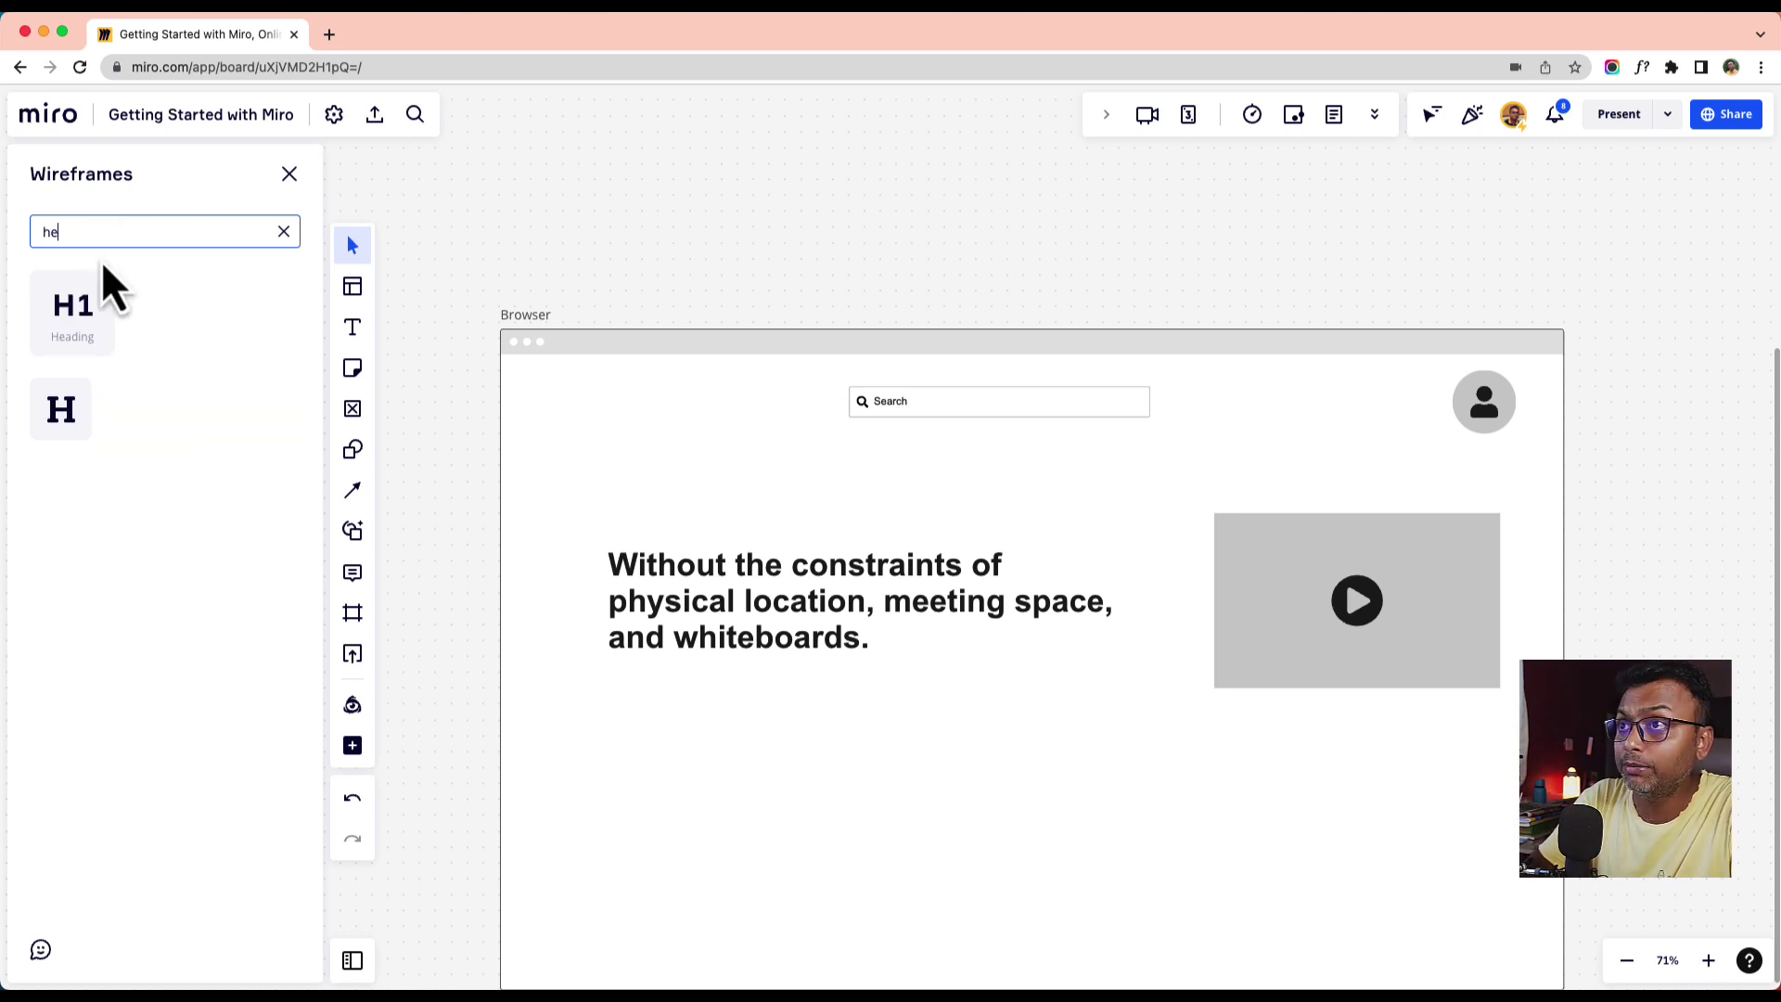
- Add the Menu component from the wireframe library to the browser frame
{"action": "scroll", "coordinate": [187, 529], "scroll_direction": "down", "scroll_amount": 15}
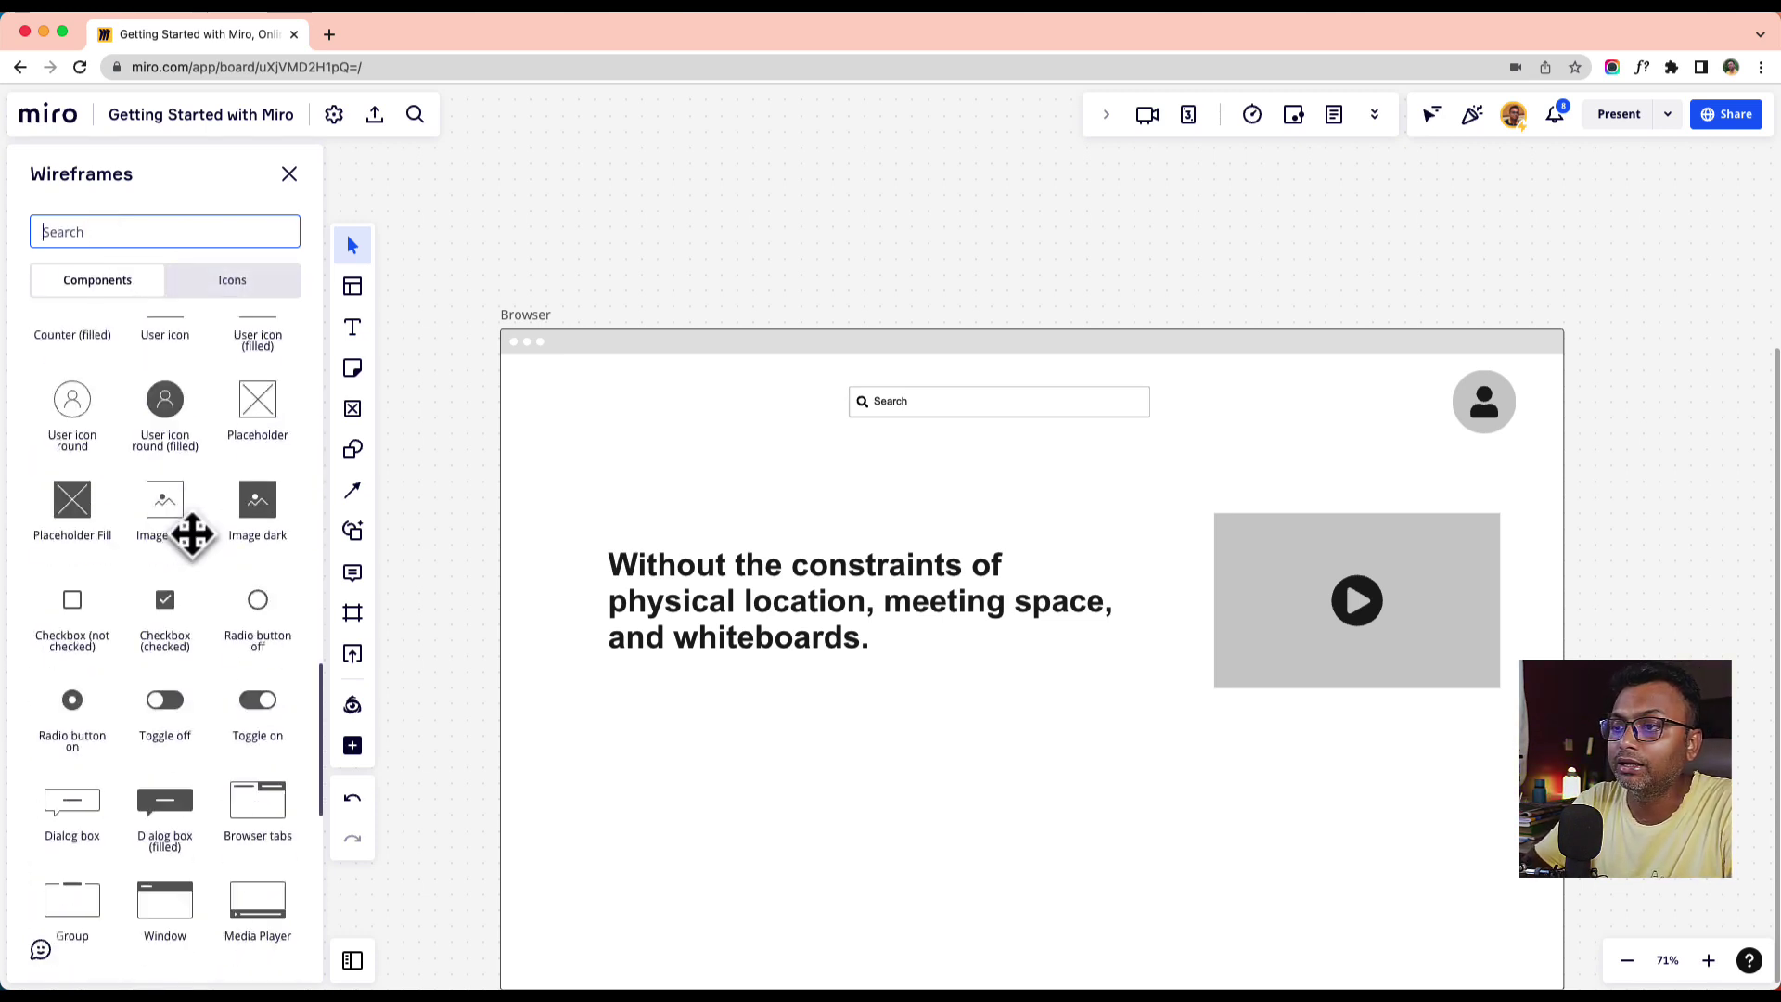
{"action": "scroll", "coordinate": [191, 533], "scroll_direction": "up", "scroll_amount": 2}
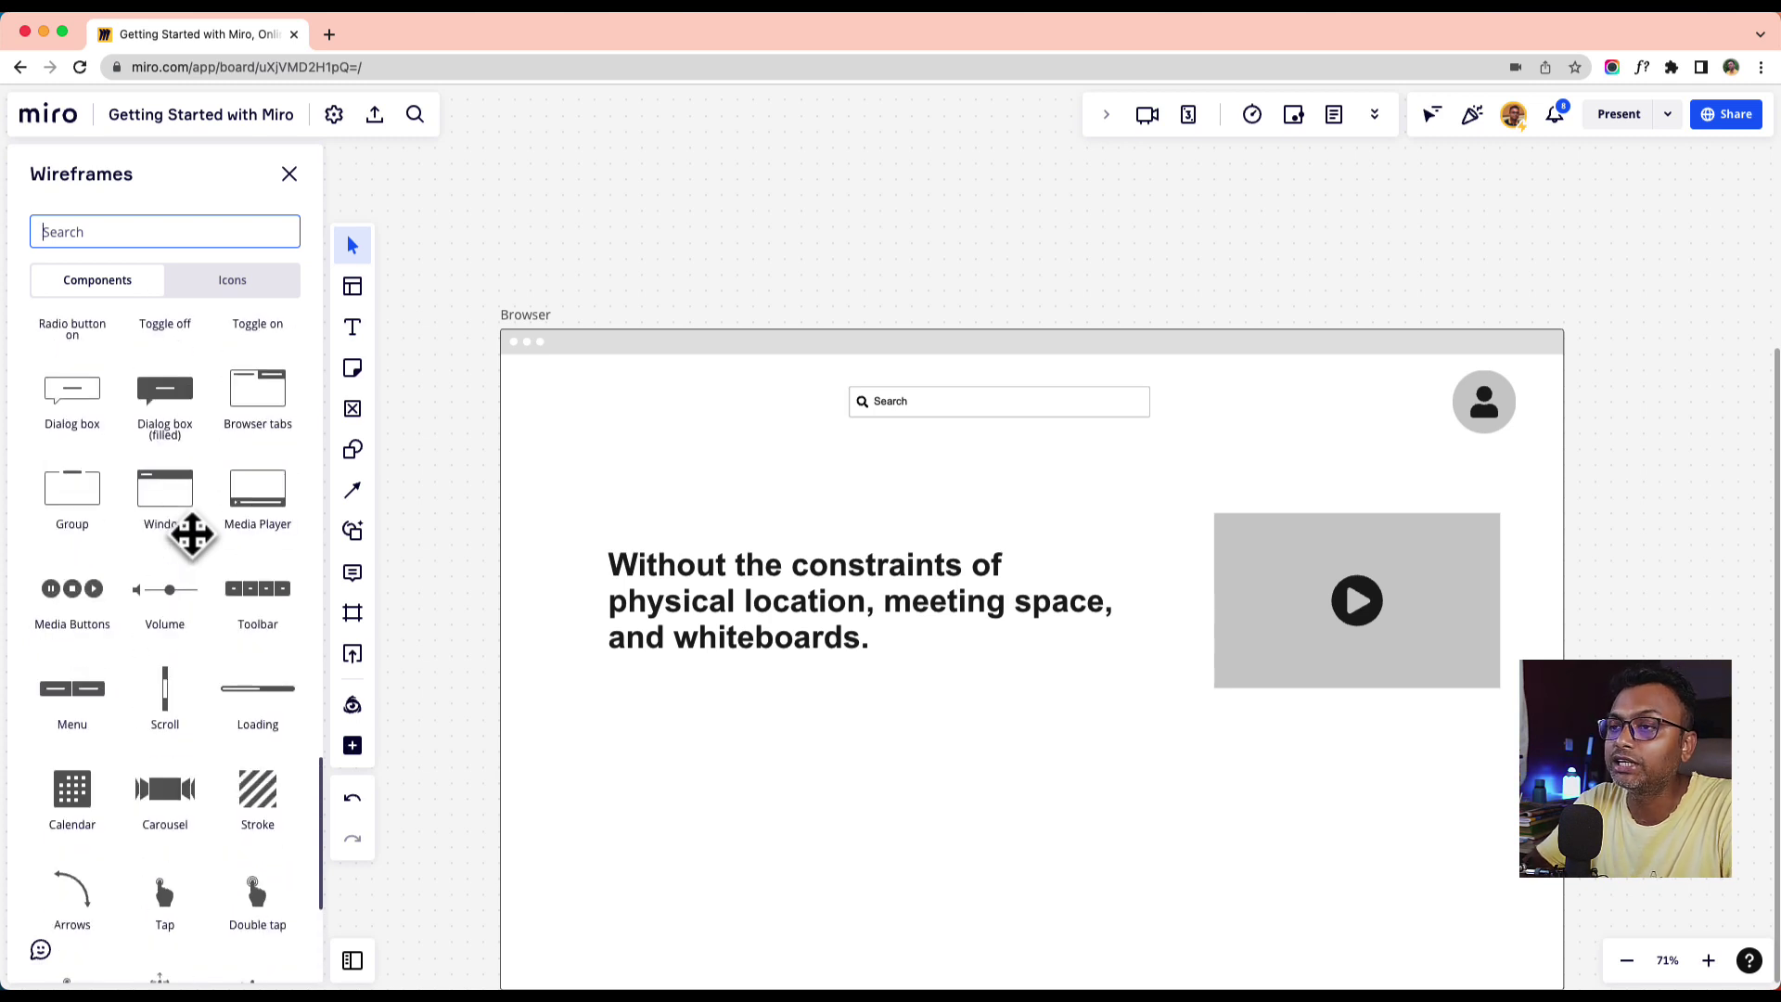
{"action": "scroll", "coordinate": [191, 534], "scroll_direction": "down", "scroll_amount": 6}
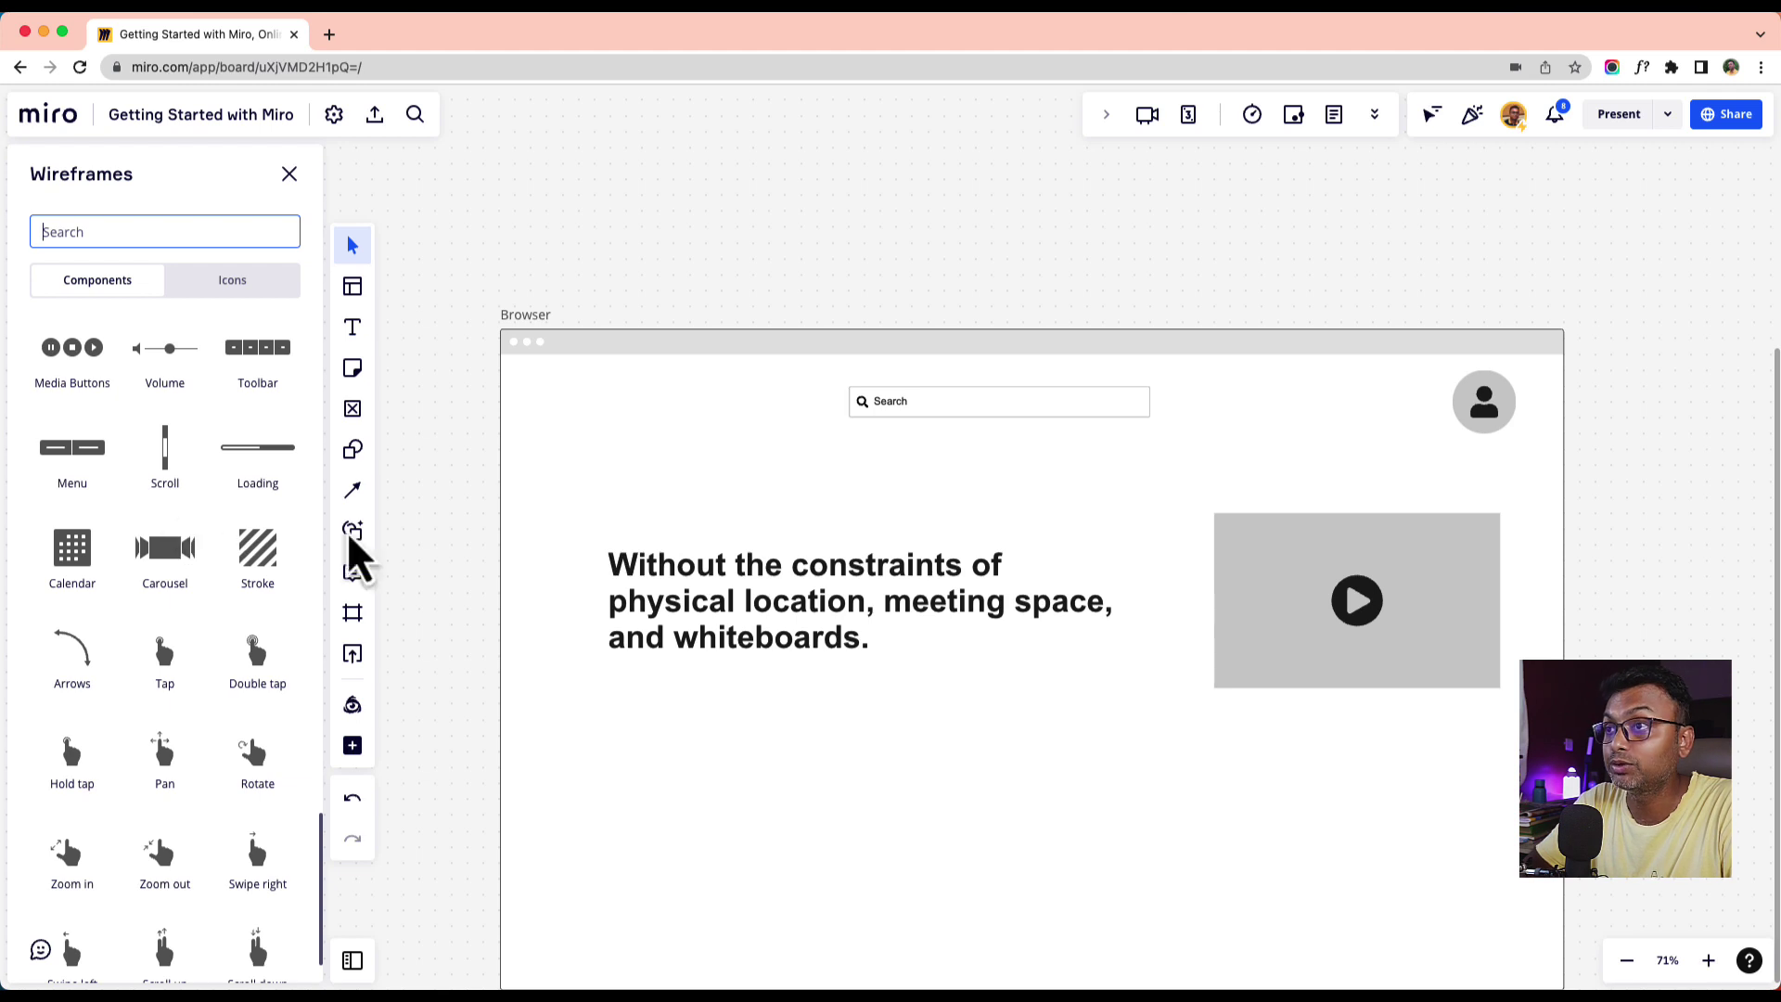
{"action": "left_click_drag", "start_coordinate": [120, 455], "coordinate": [767, 517]}
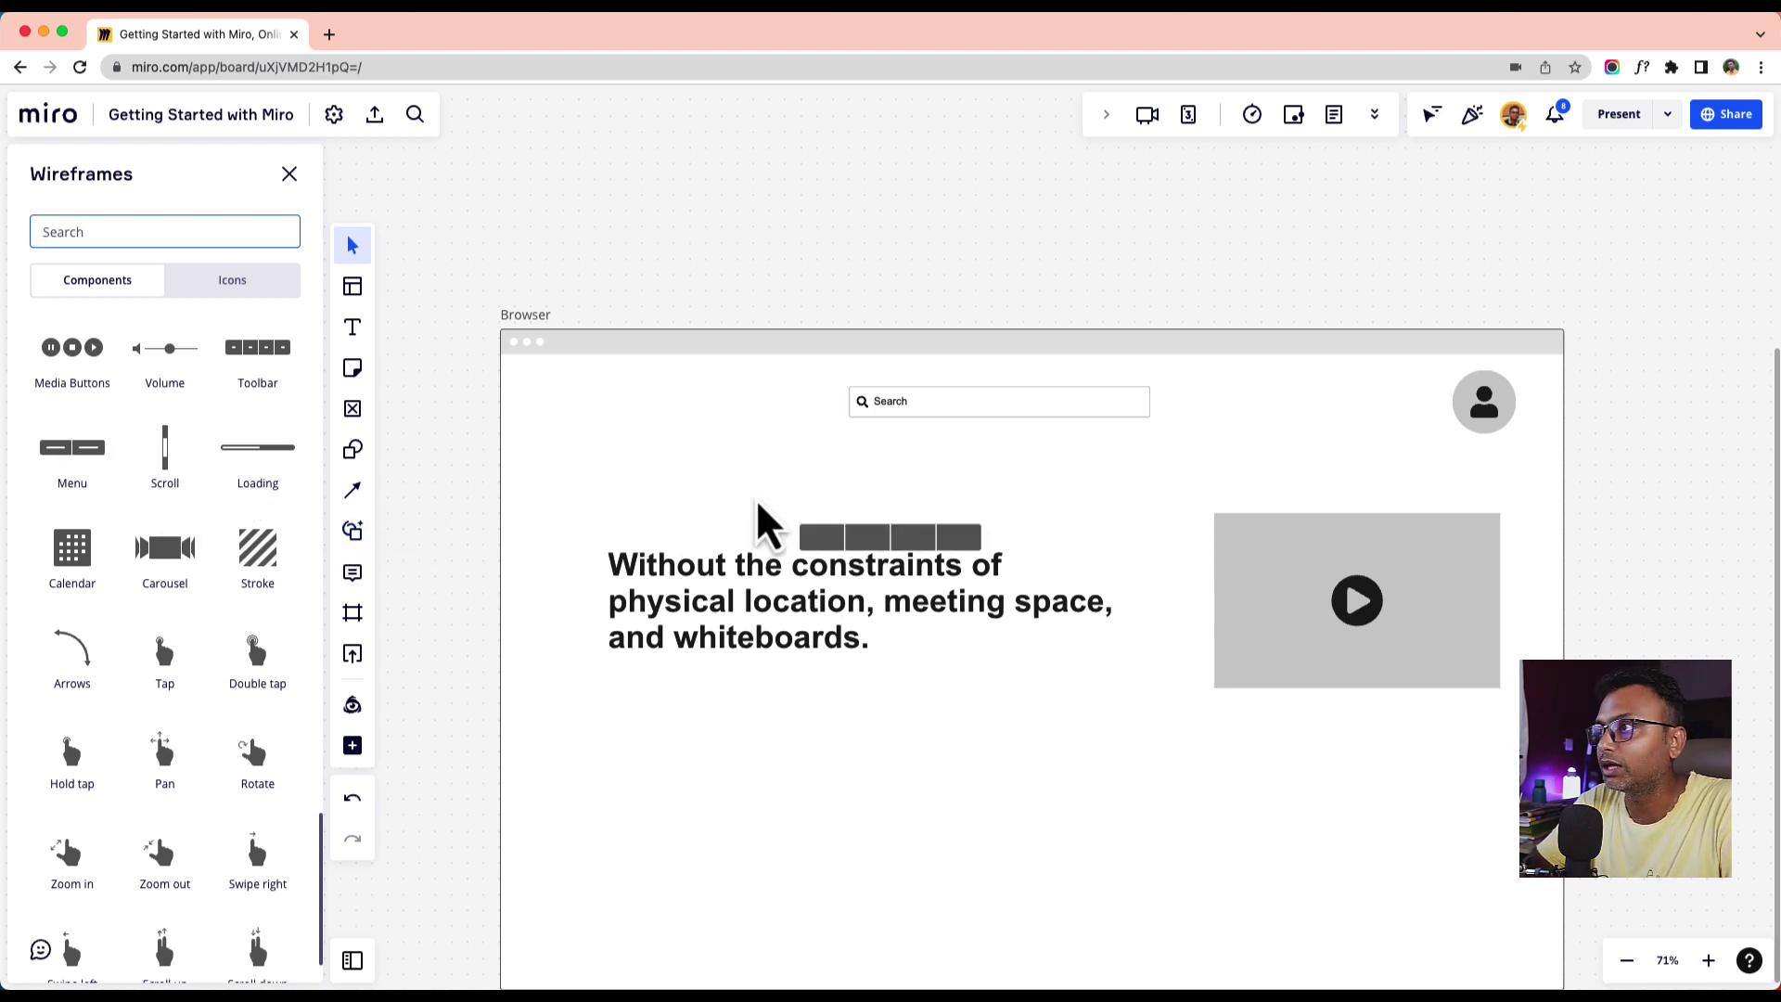
- Move the menu component up into the header row so it sits just before the search field
{"action": "left_click", "coordinate": [905, 589]}
{"action": "left_click_drag", "start_coordinate": [919, 548], "coordinate": [736, 408]}
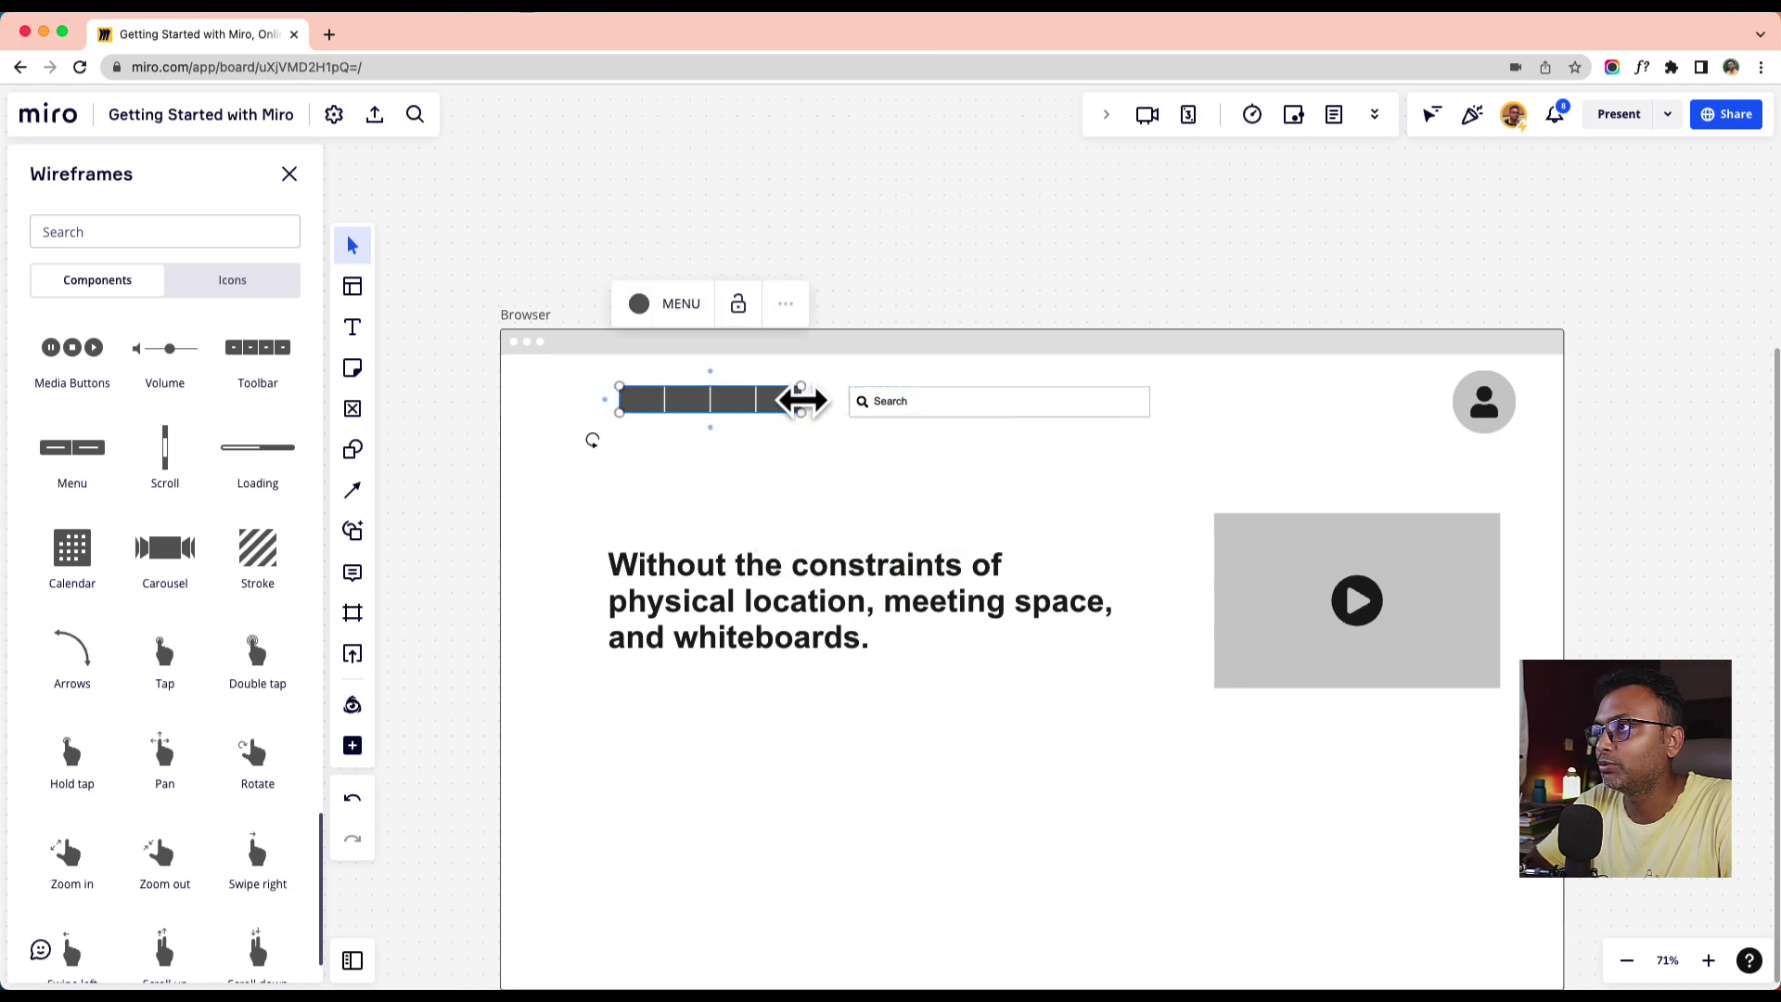
{"action": "left_click", "coordinate": [859, 420]}
{"action": "left_click", "coordinate": [770, 406]}
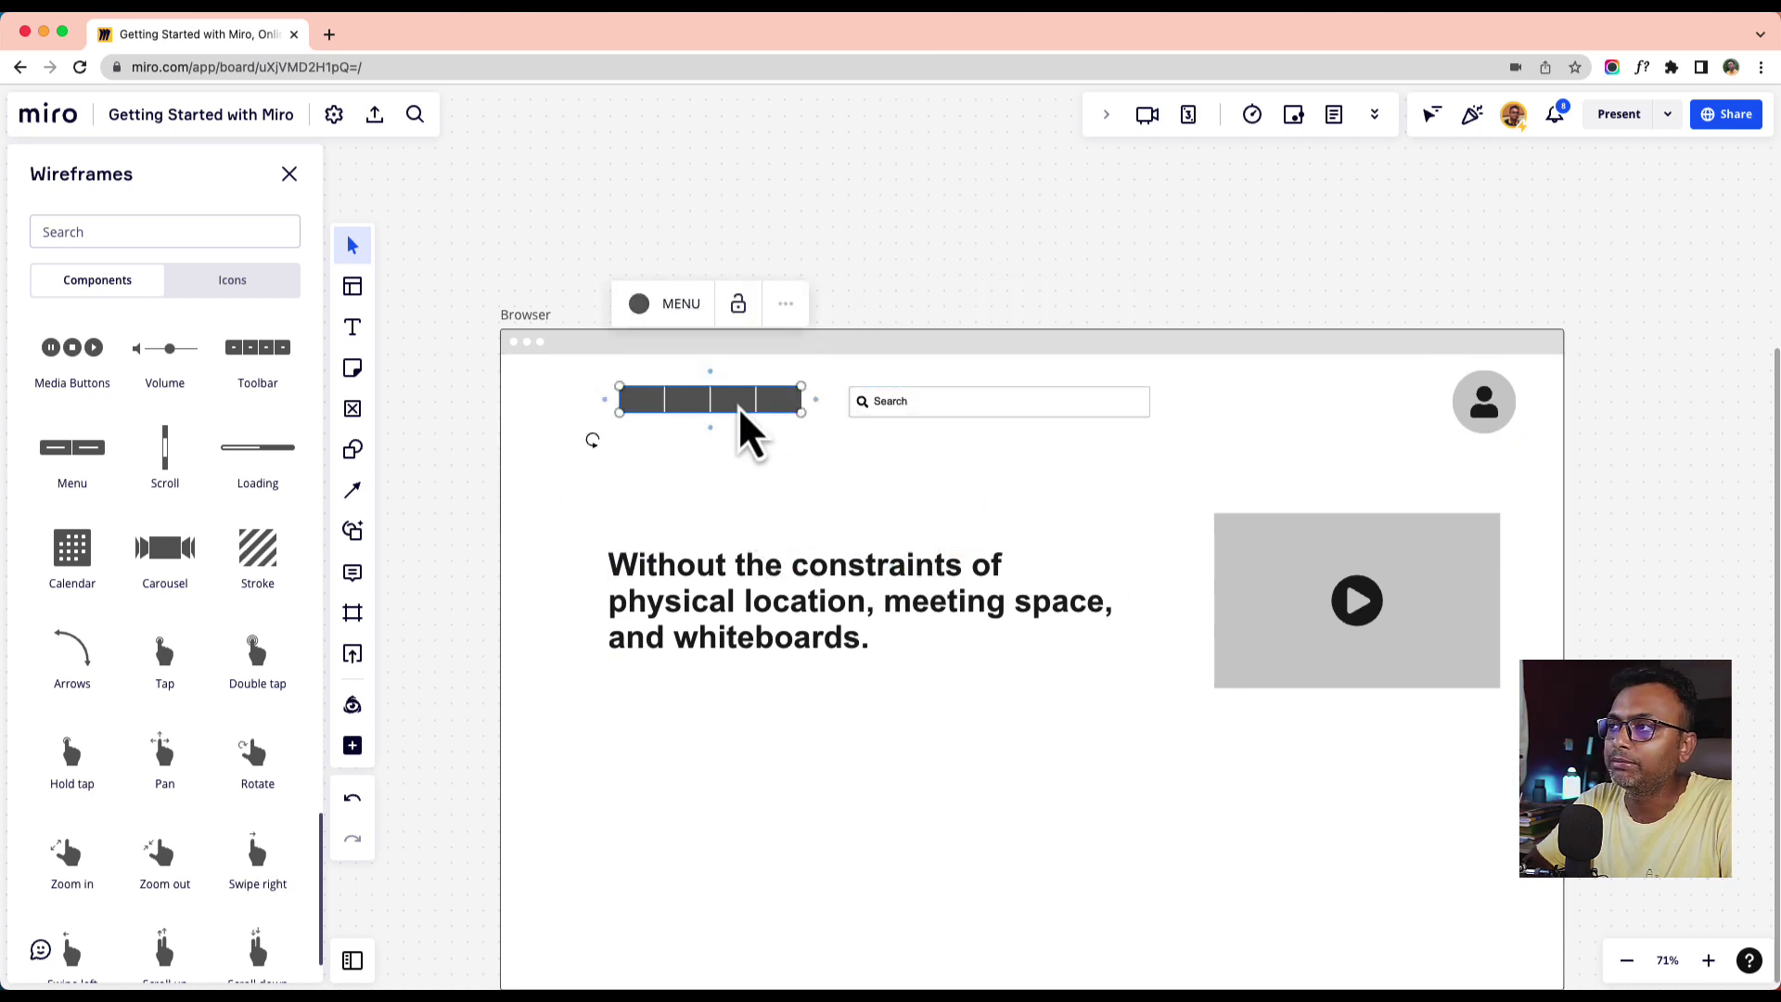
{"action": "left_click_drag", "start_coordinate": [742, 407], "coordinate": [772, 408]}
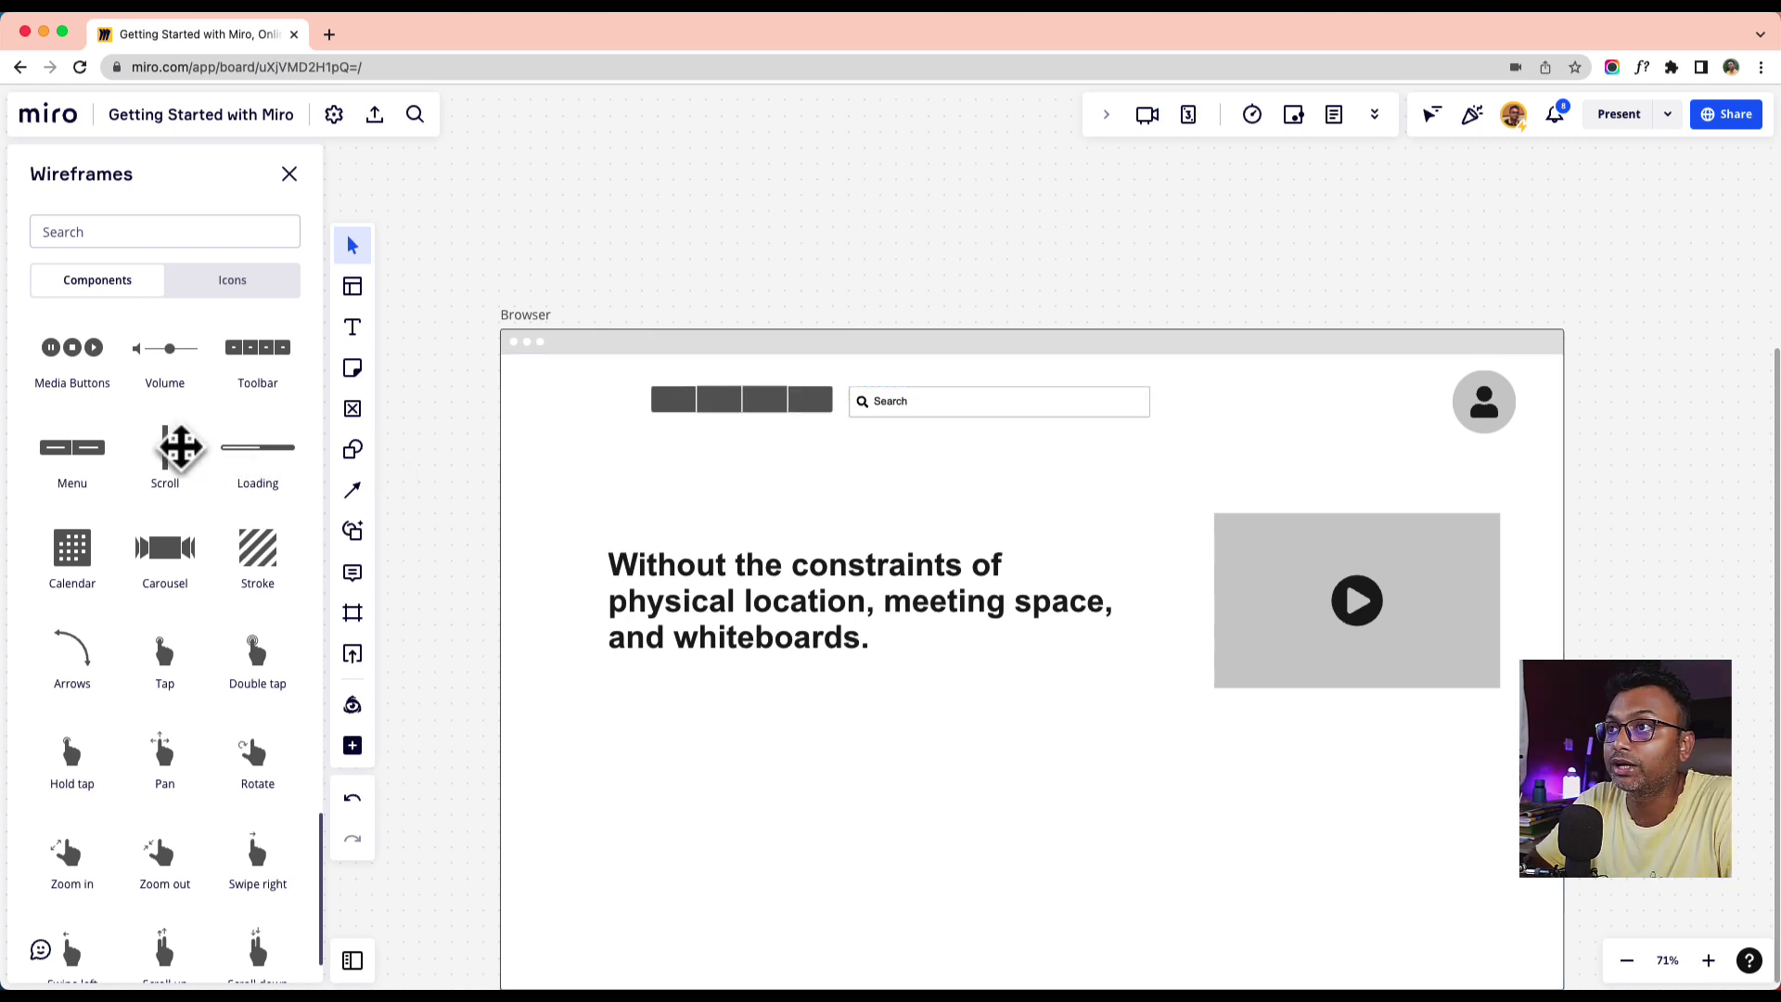
- Try the Toolbar component, remove it again, and look back through the wireframe components
{"action": "left_click", "coordinate": [254, 357]}
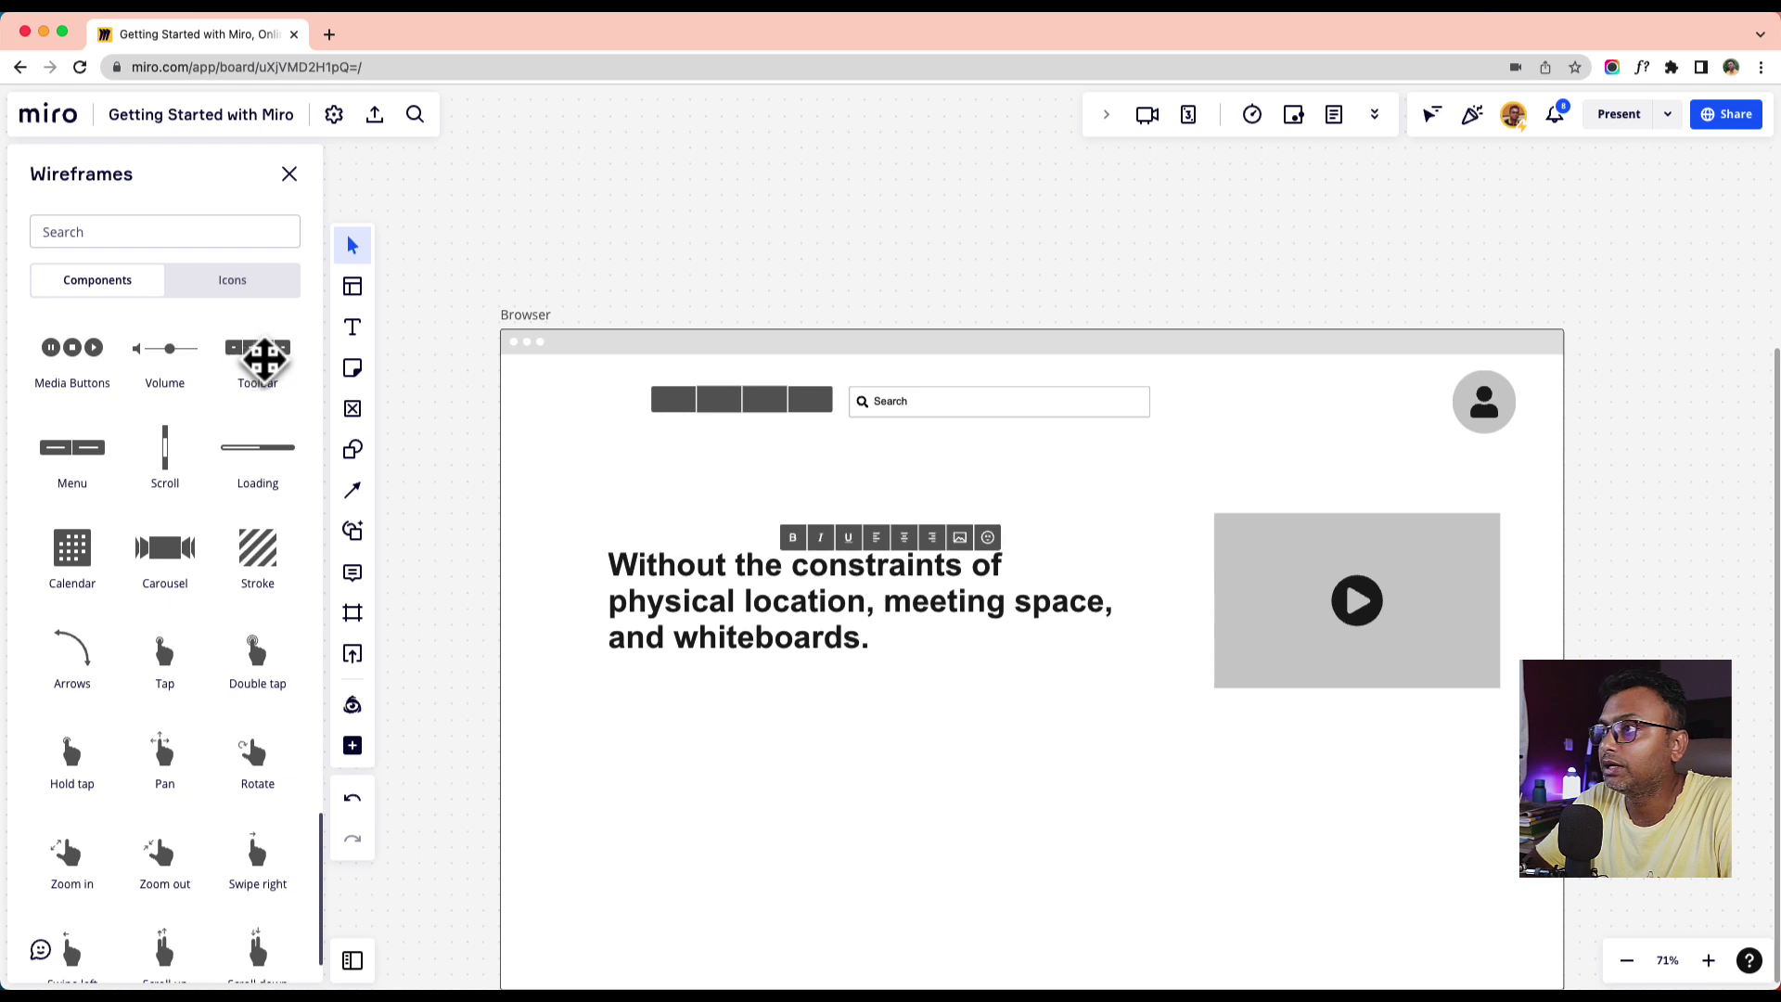
{"action": "key", "text": "Delete"}
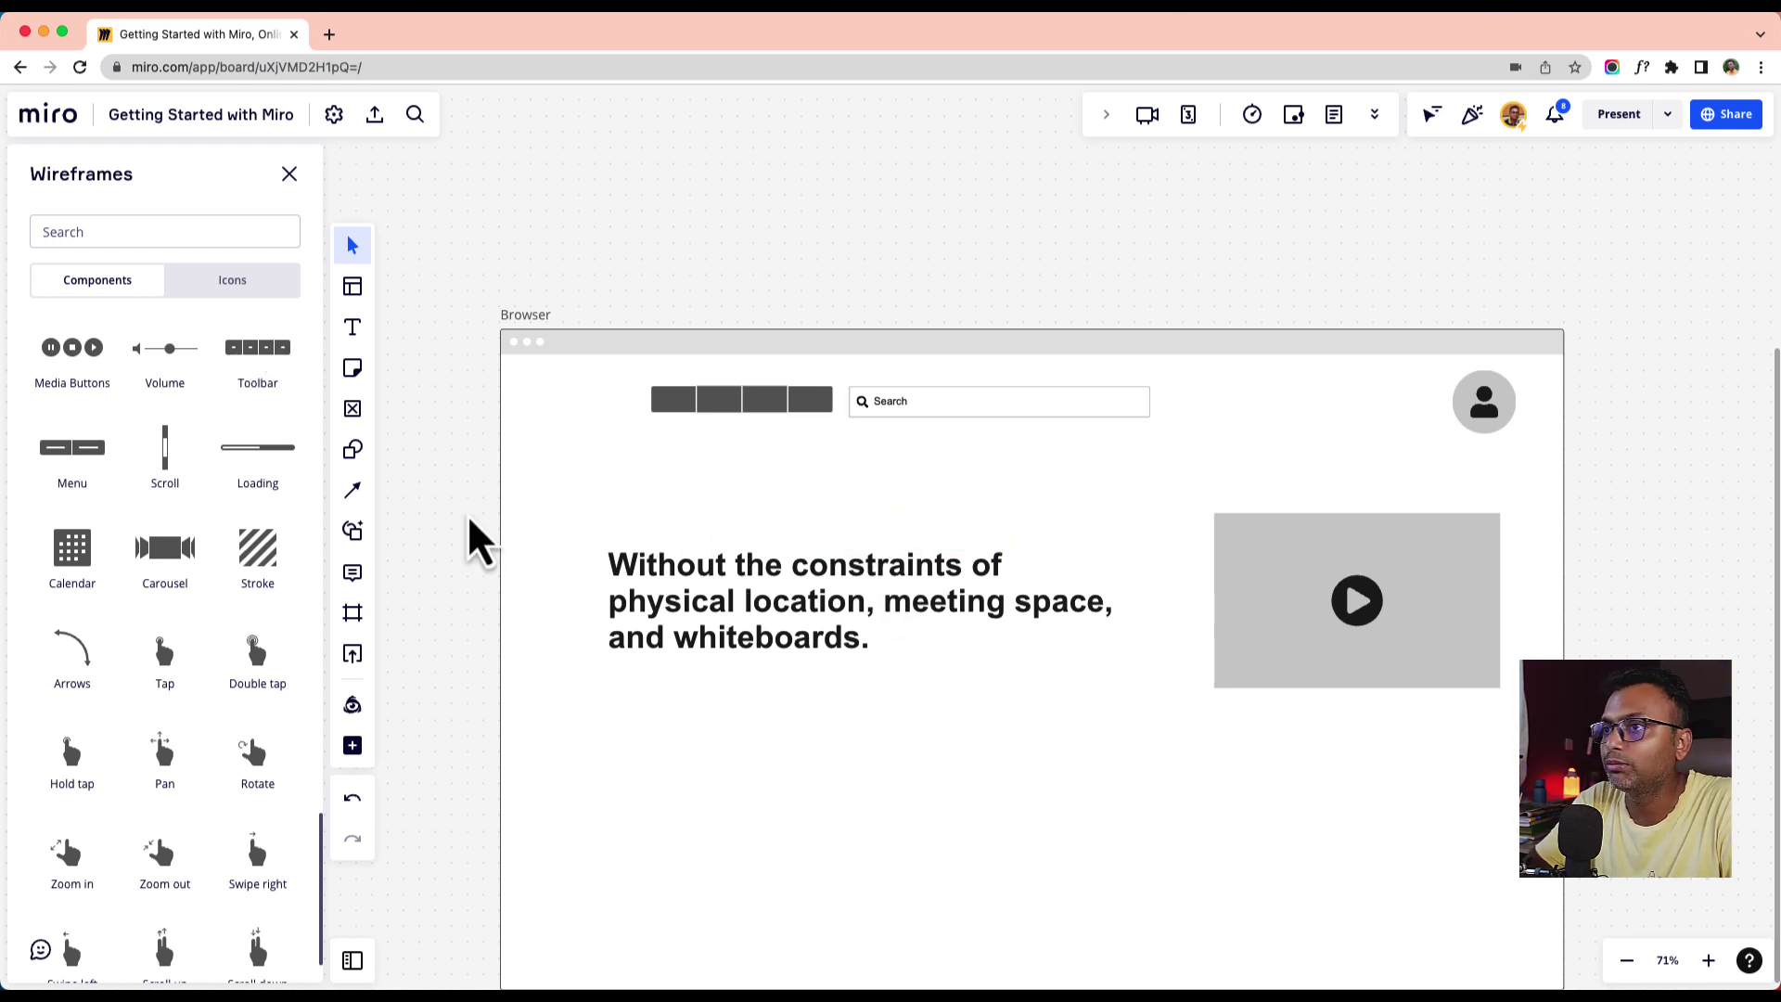
{"action": "scroll", "coordinate": [267, 588], "scroll_direction": "down", "scroll_amount": 2}
{"action": "scroll", "coordinate": [269, 590], "scroll_direction": "up", "scroll_amount": 10}
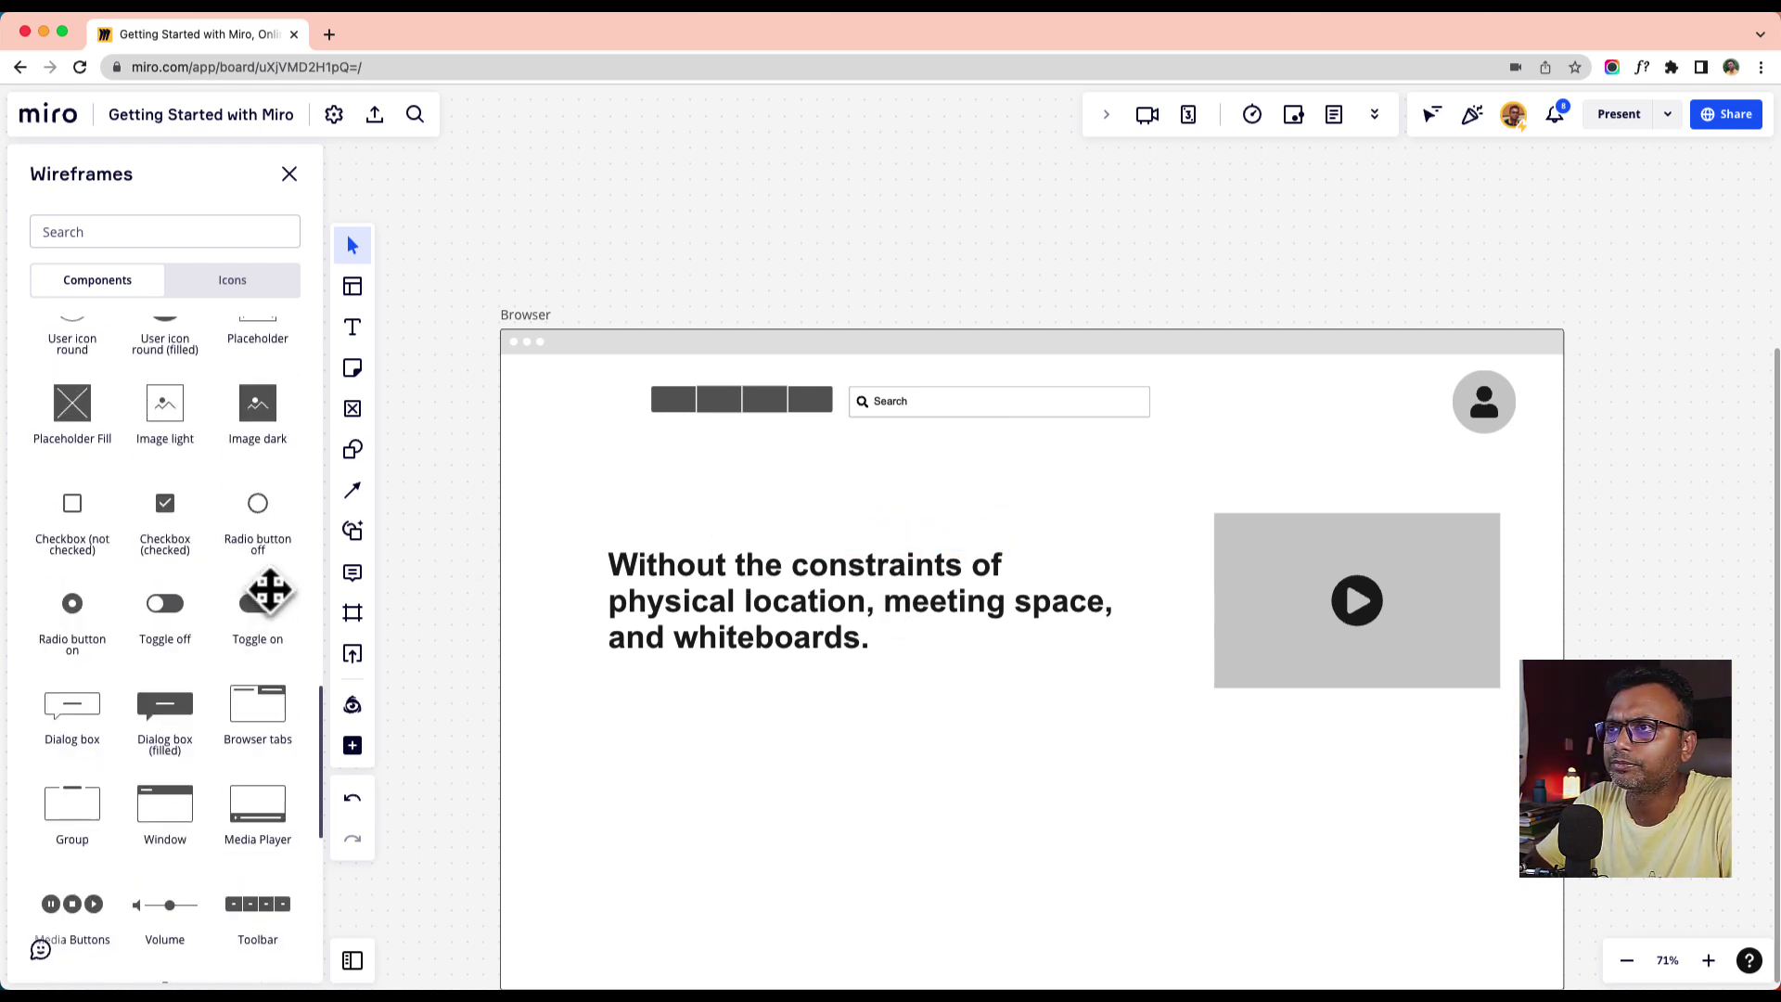
{"action": "scroll", "coordinate": [269, 590], "scroll_direction": "up", "scroll_amount": 3}
{"action": "scroll", "coordinate": [269, 590], "scroll_direction": "up", "scroll_amount": 3}
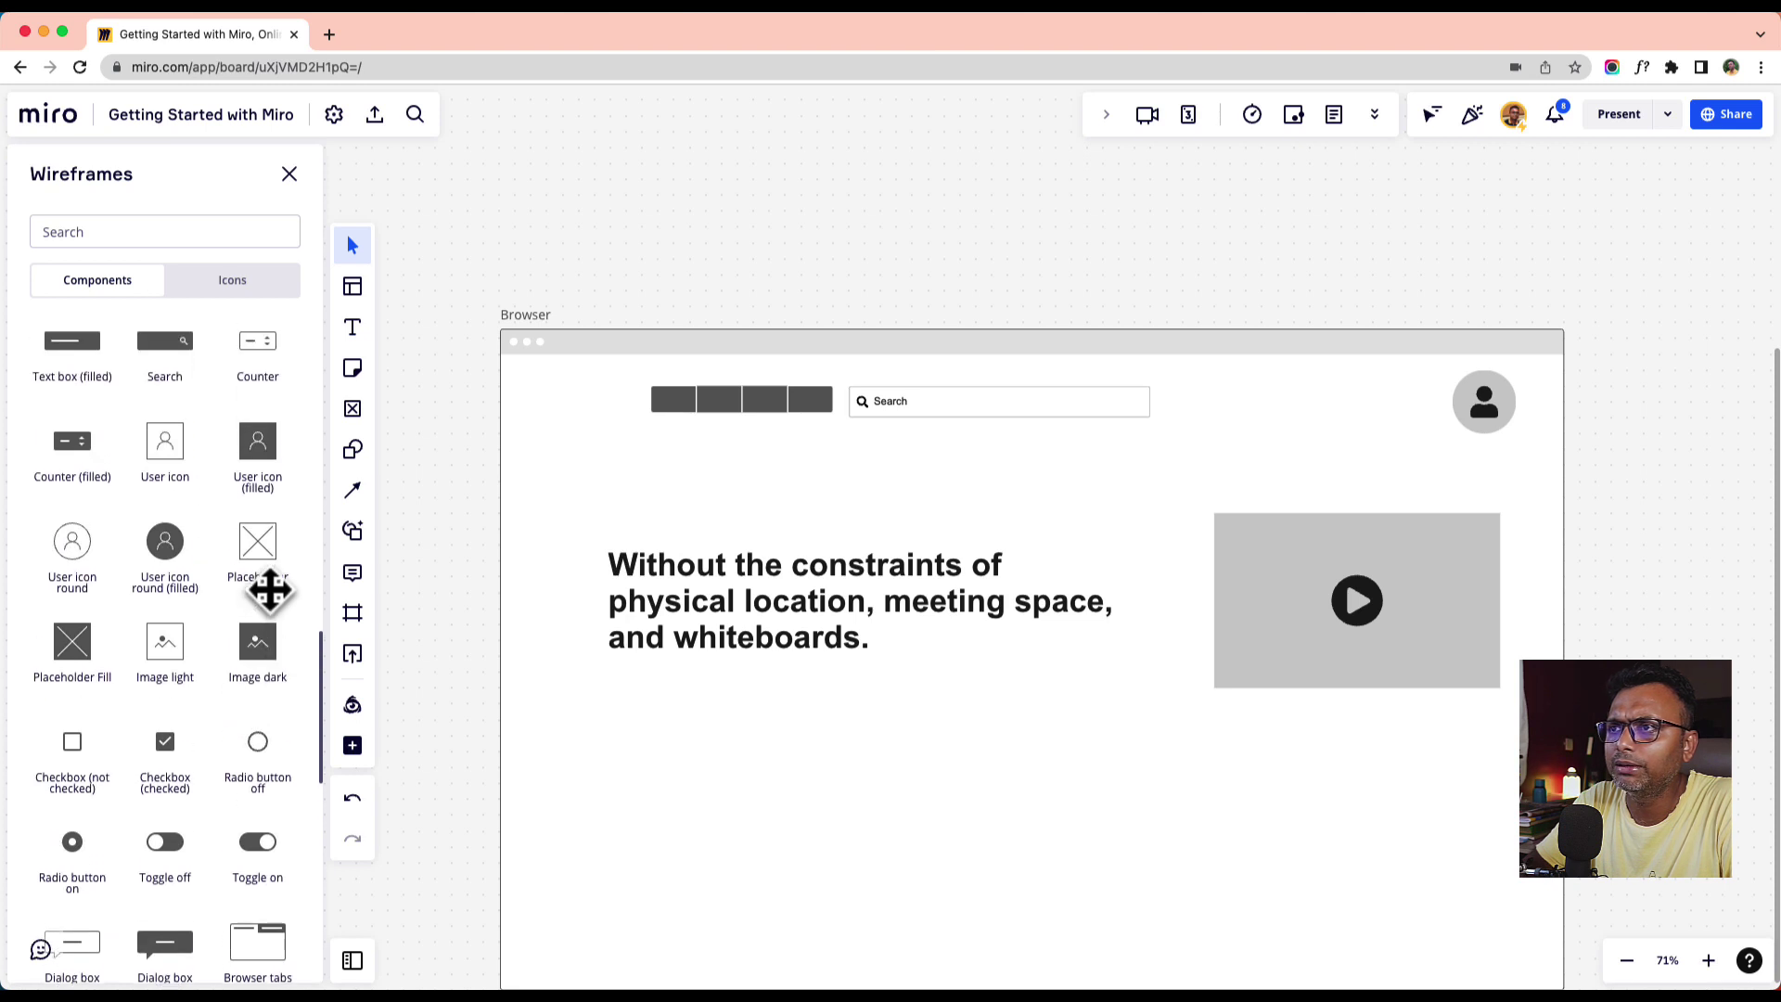
{"action": "scroll", "coordinate": [269, 590], "scroll_direction": "up", "scroll_amount": 4}
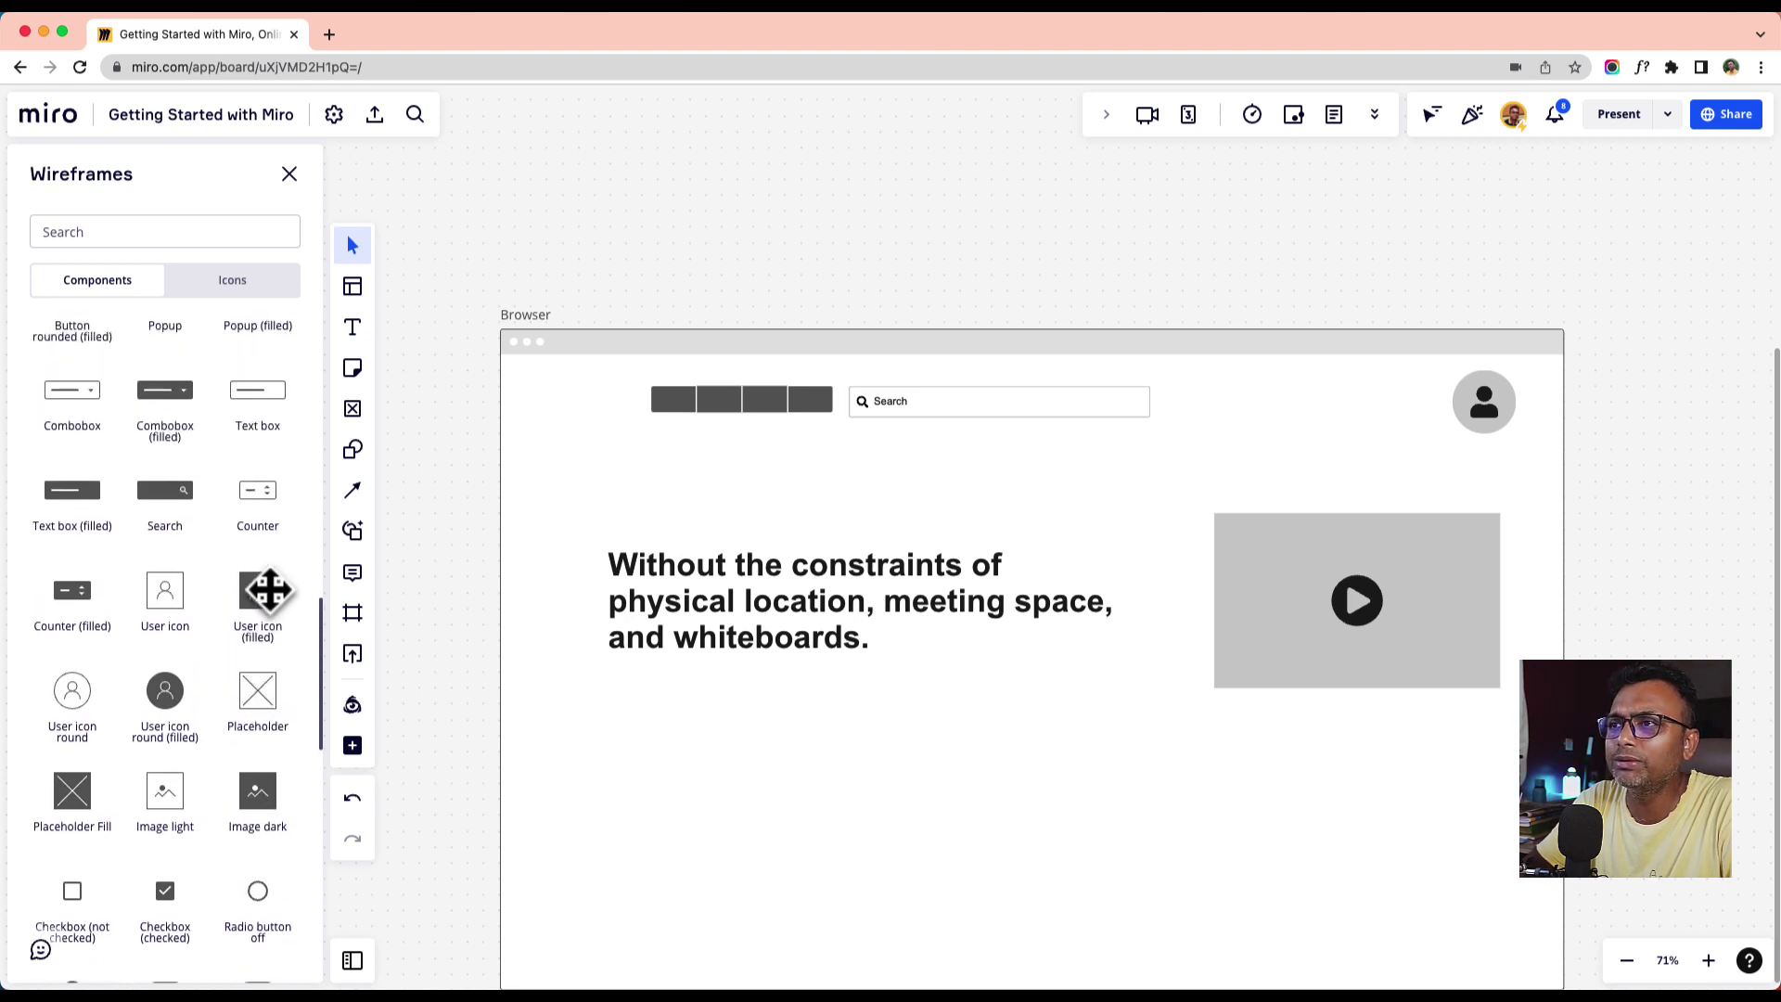
{"action": "scroll", "coordinate": [269, 590], "scroll_direction": "up", "scroll_amount": 4}
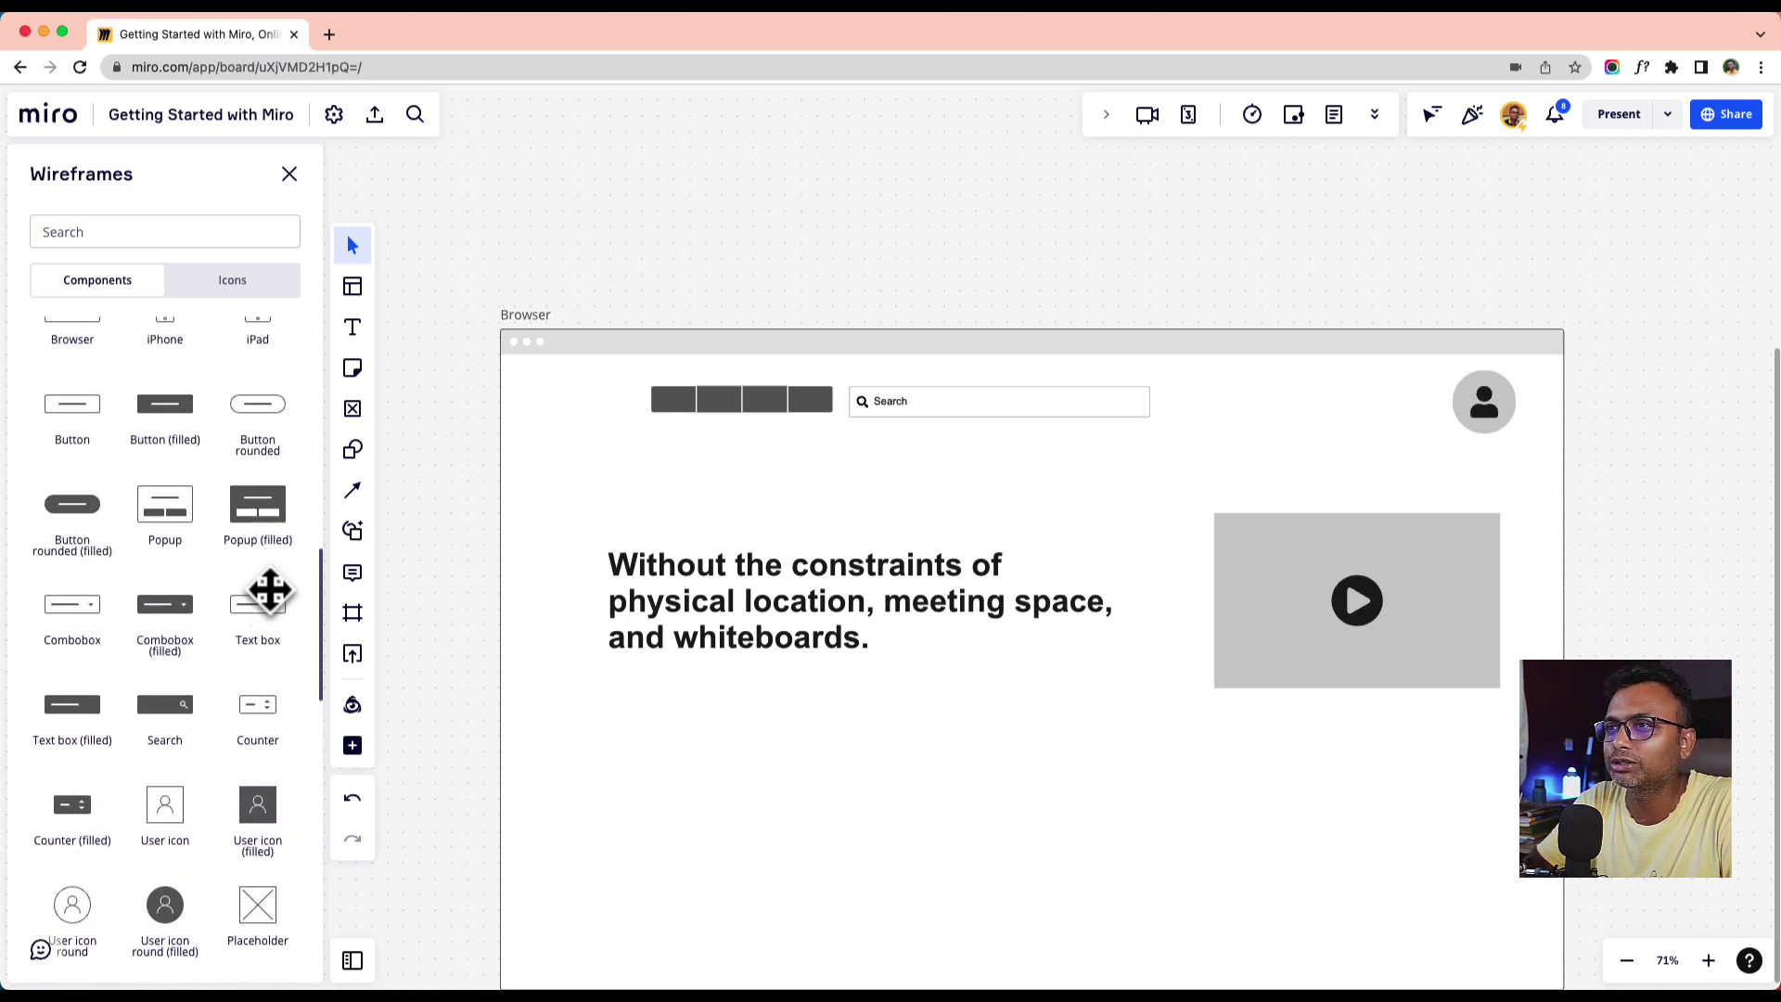
{"action": "scroll", "coordinate": [269, 590], "scroll_direction": "up", "scroll_amount": 8}
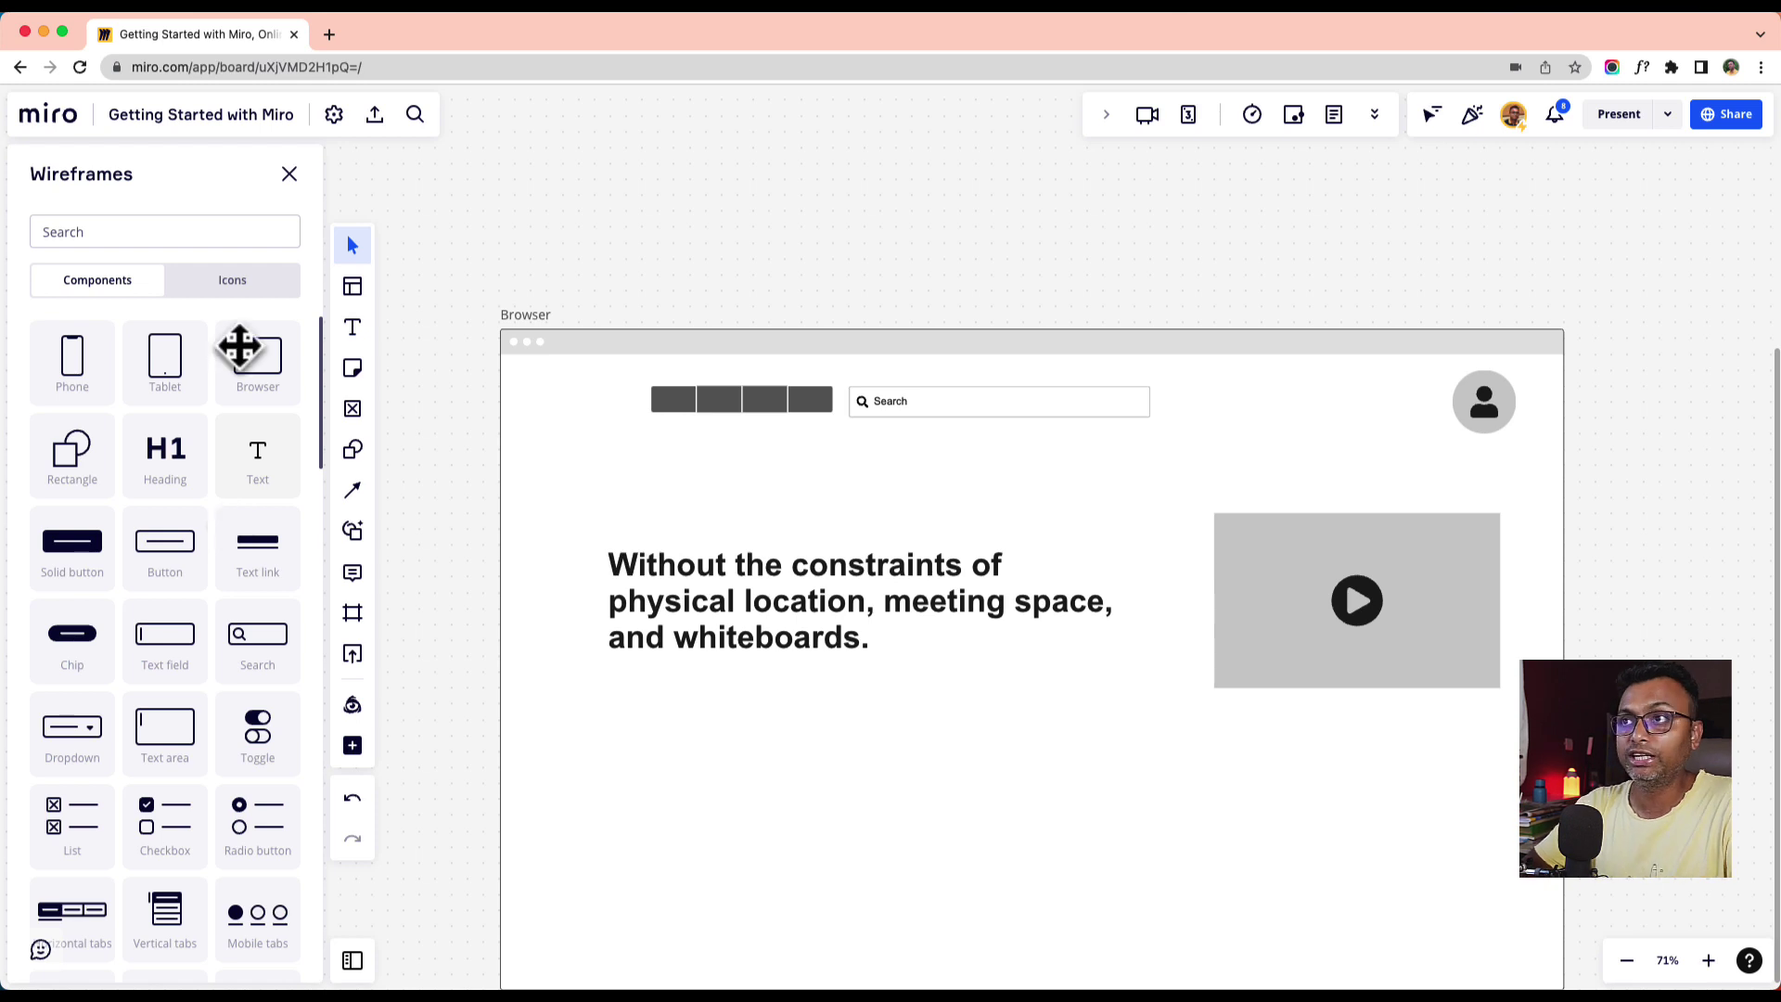
- Add the bar chart icon from the Business category of the wireframe icons to the browser frame
{"action": "left_click", "coordinate": [239, 291]}
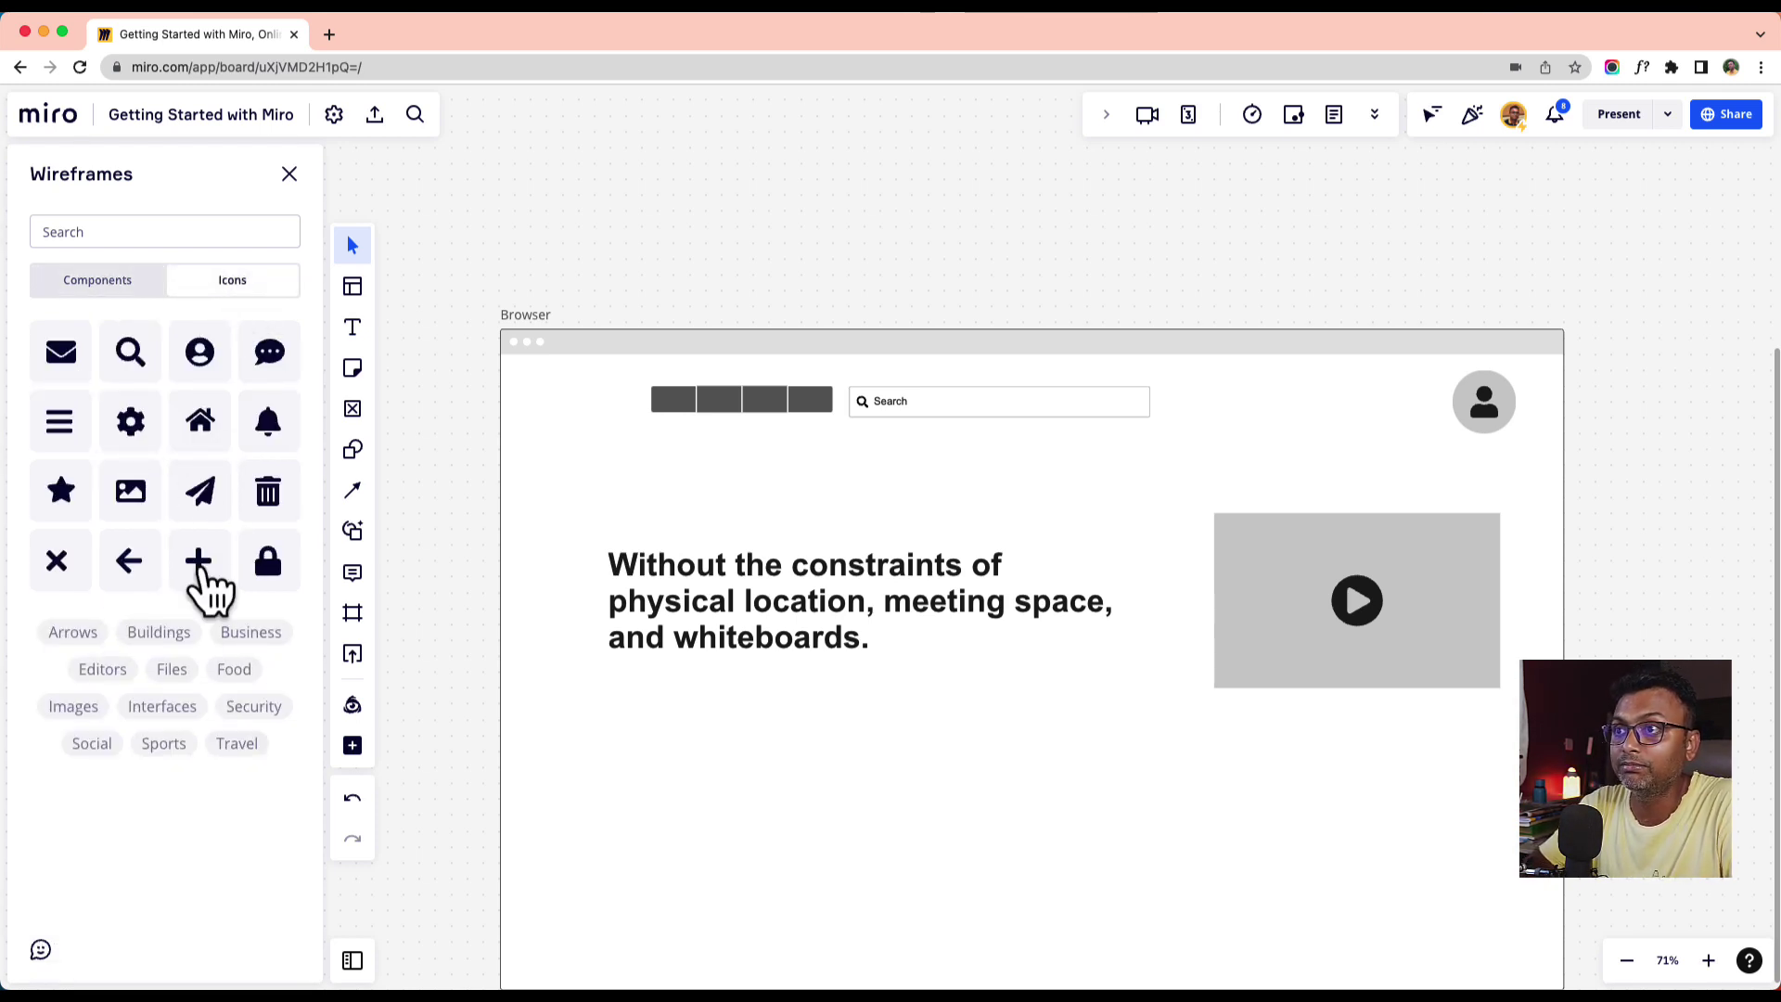
{"action": "left_click", "coordinate": [241, 640]}
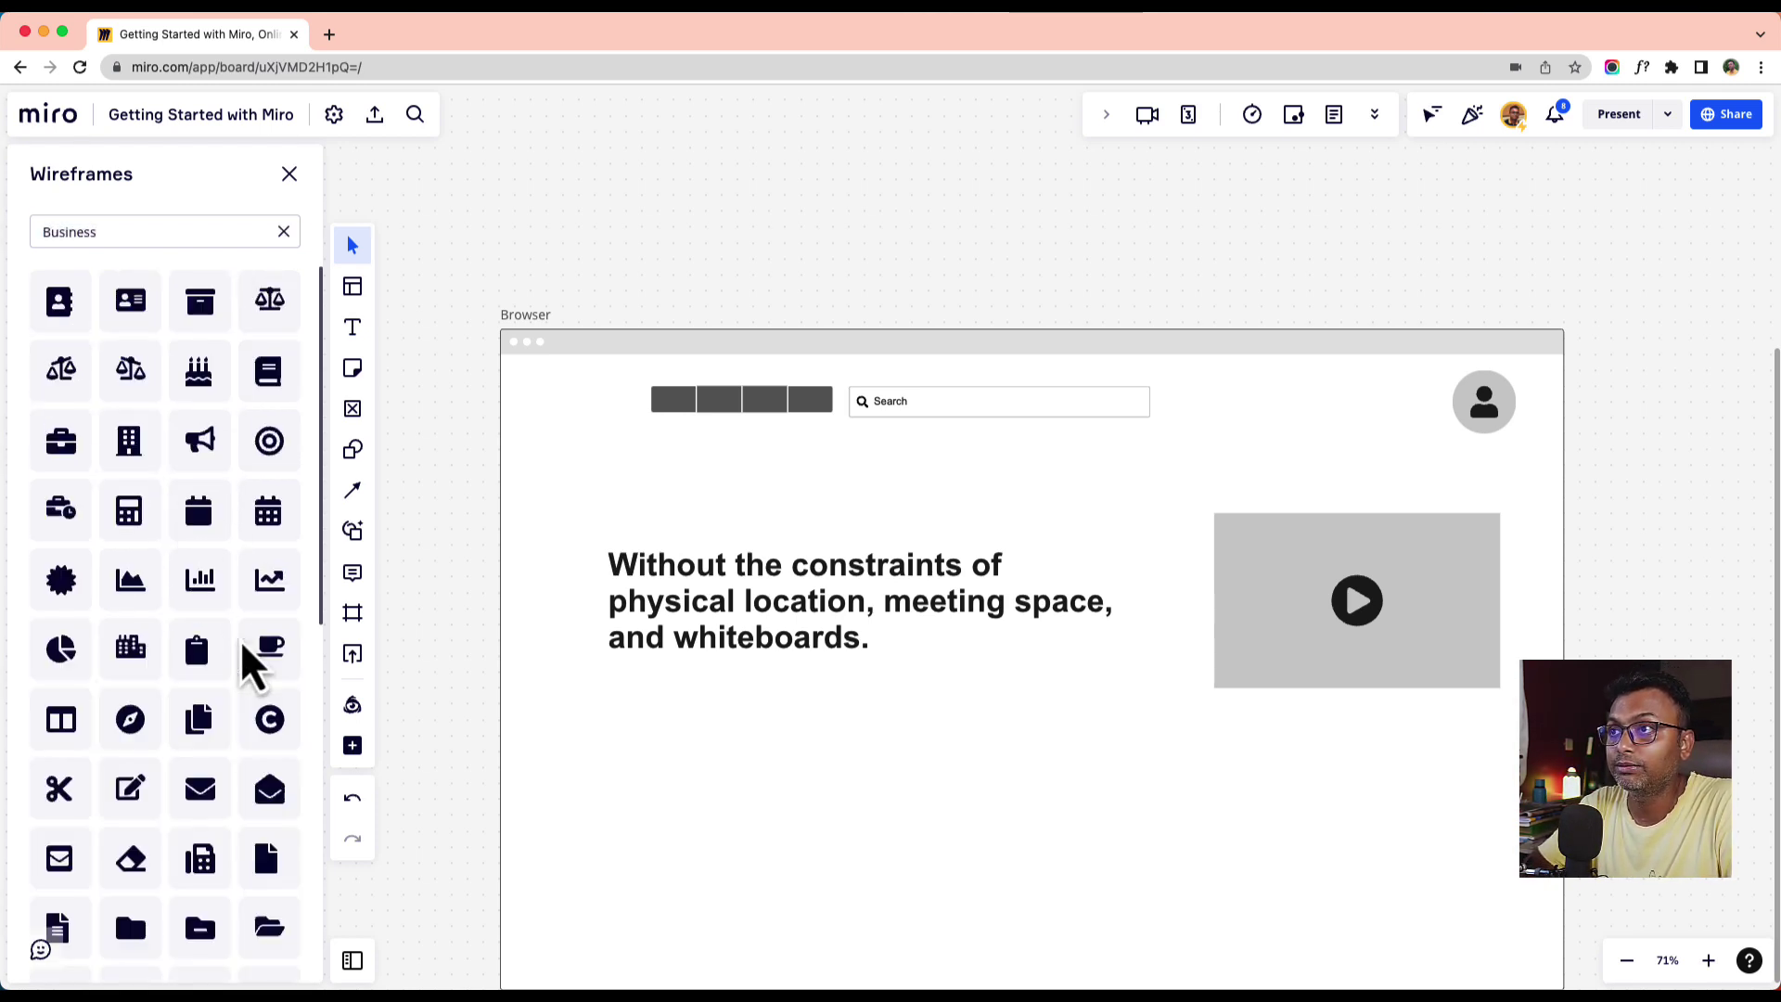
{"action": "scroll", "coordinate": [190, 543], "scroll_direction": "down", "scroll_amount": 1}
{"action": "left_click", "coordinate": [199, 499]}
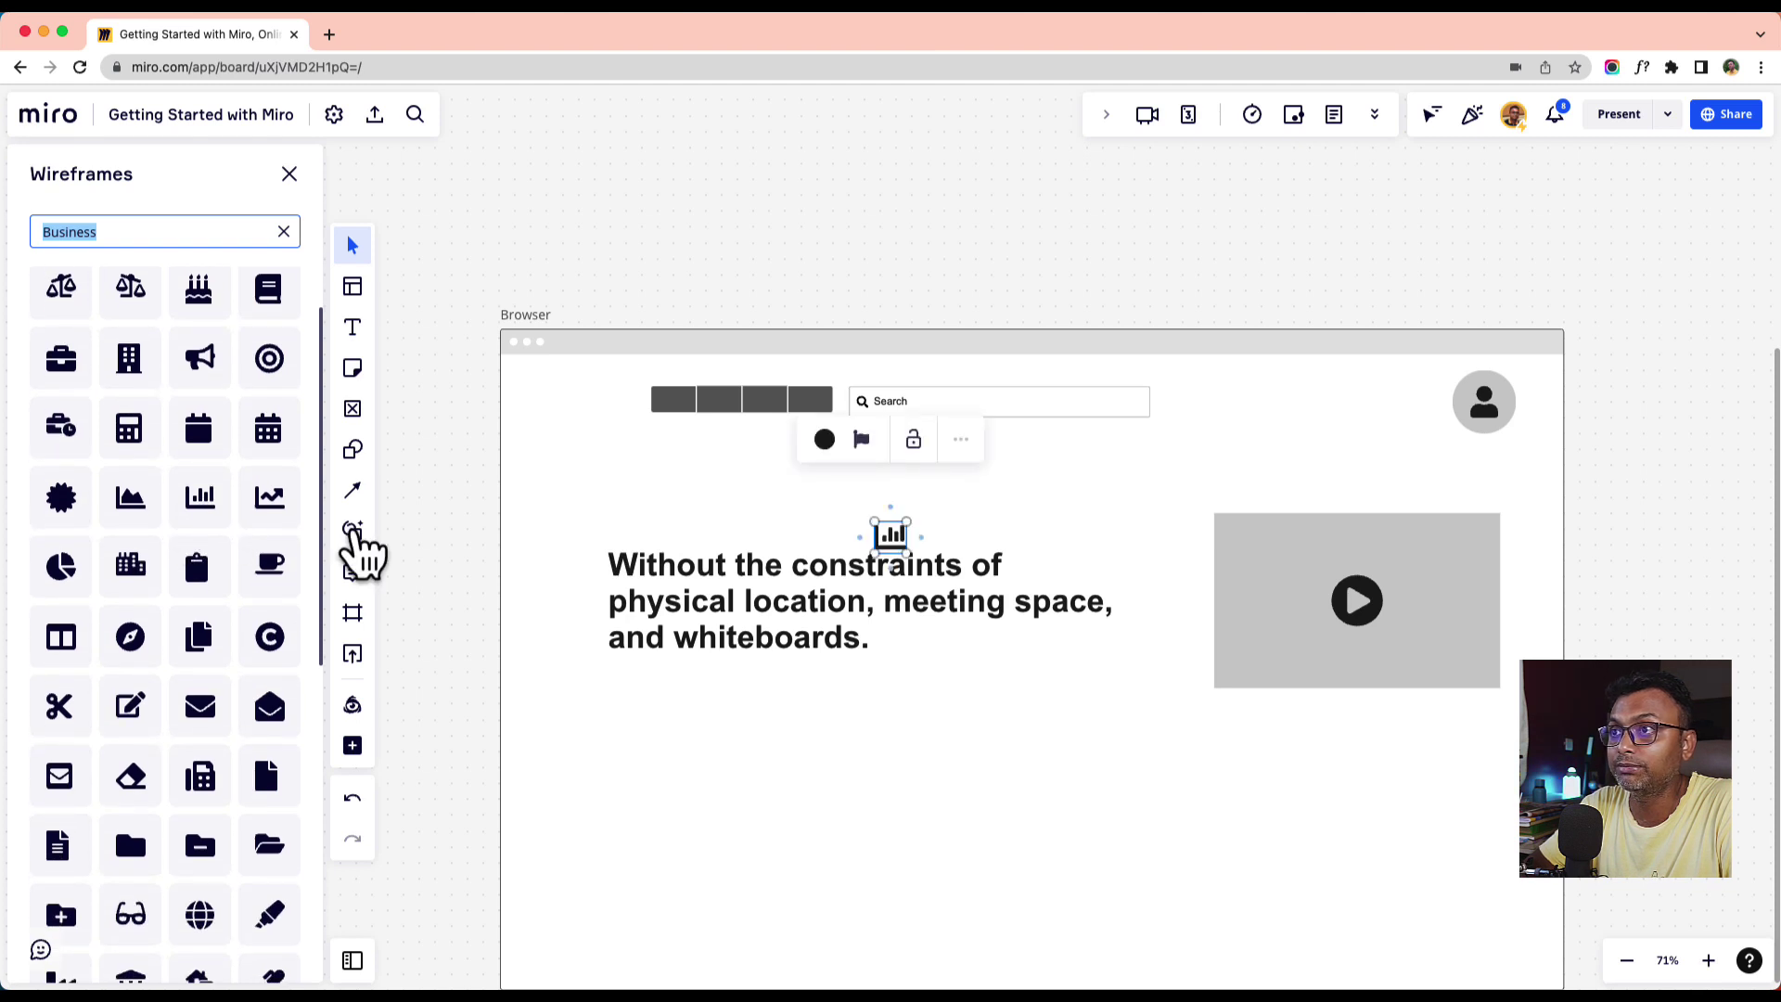
- Move the bar chart icon into the header row beside the user icon and shrink the user icon to a similar size
{"action": "left_click_drag", "start_coordinate": [894, 543], "coordinate": [1492, 421]}
{"action": "left_click", "coordinate": [1490, 429]}
{"action": "left_click_drag", "start_coordinate": [1446, 364], "coordinate": [1466, 380]}
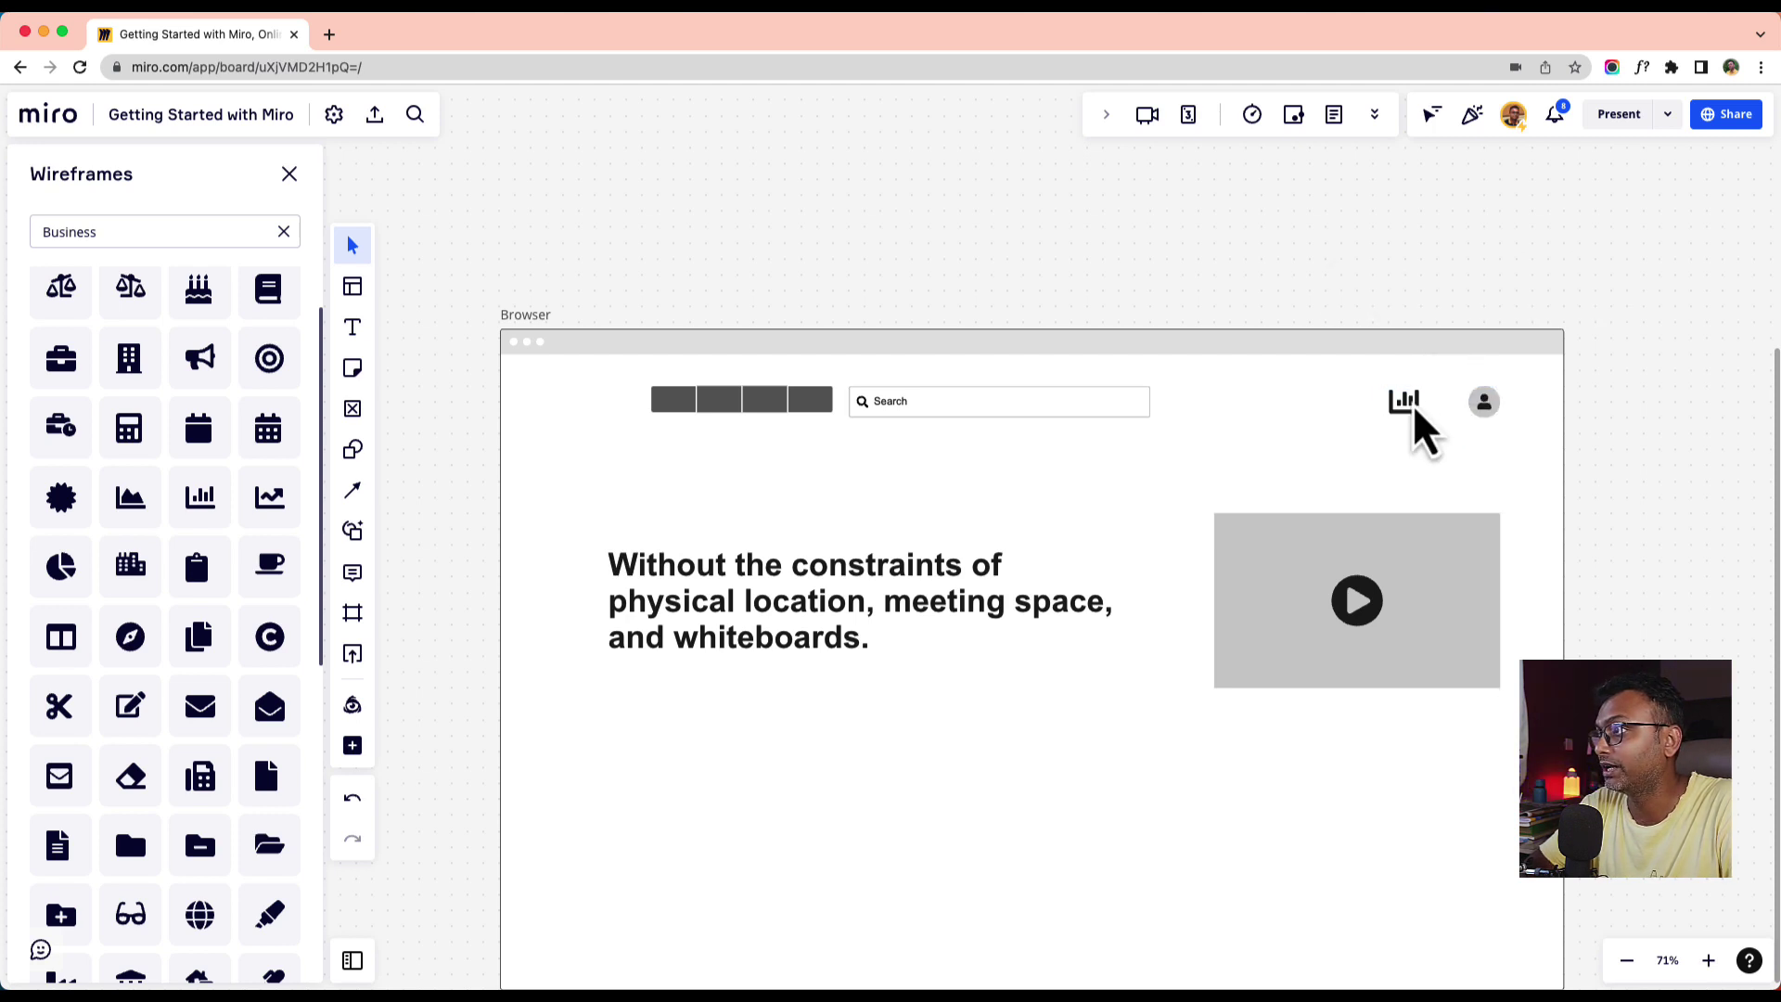
- Move the bar chart icon closer to the user icon and align the two on the same level
{"action": "left_click", "coordinate": [1403, 399]}
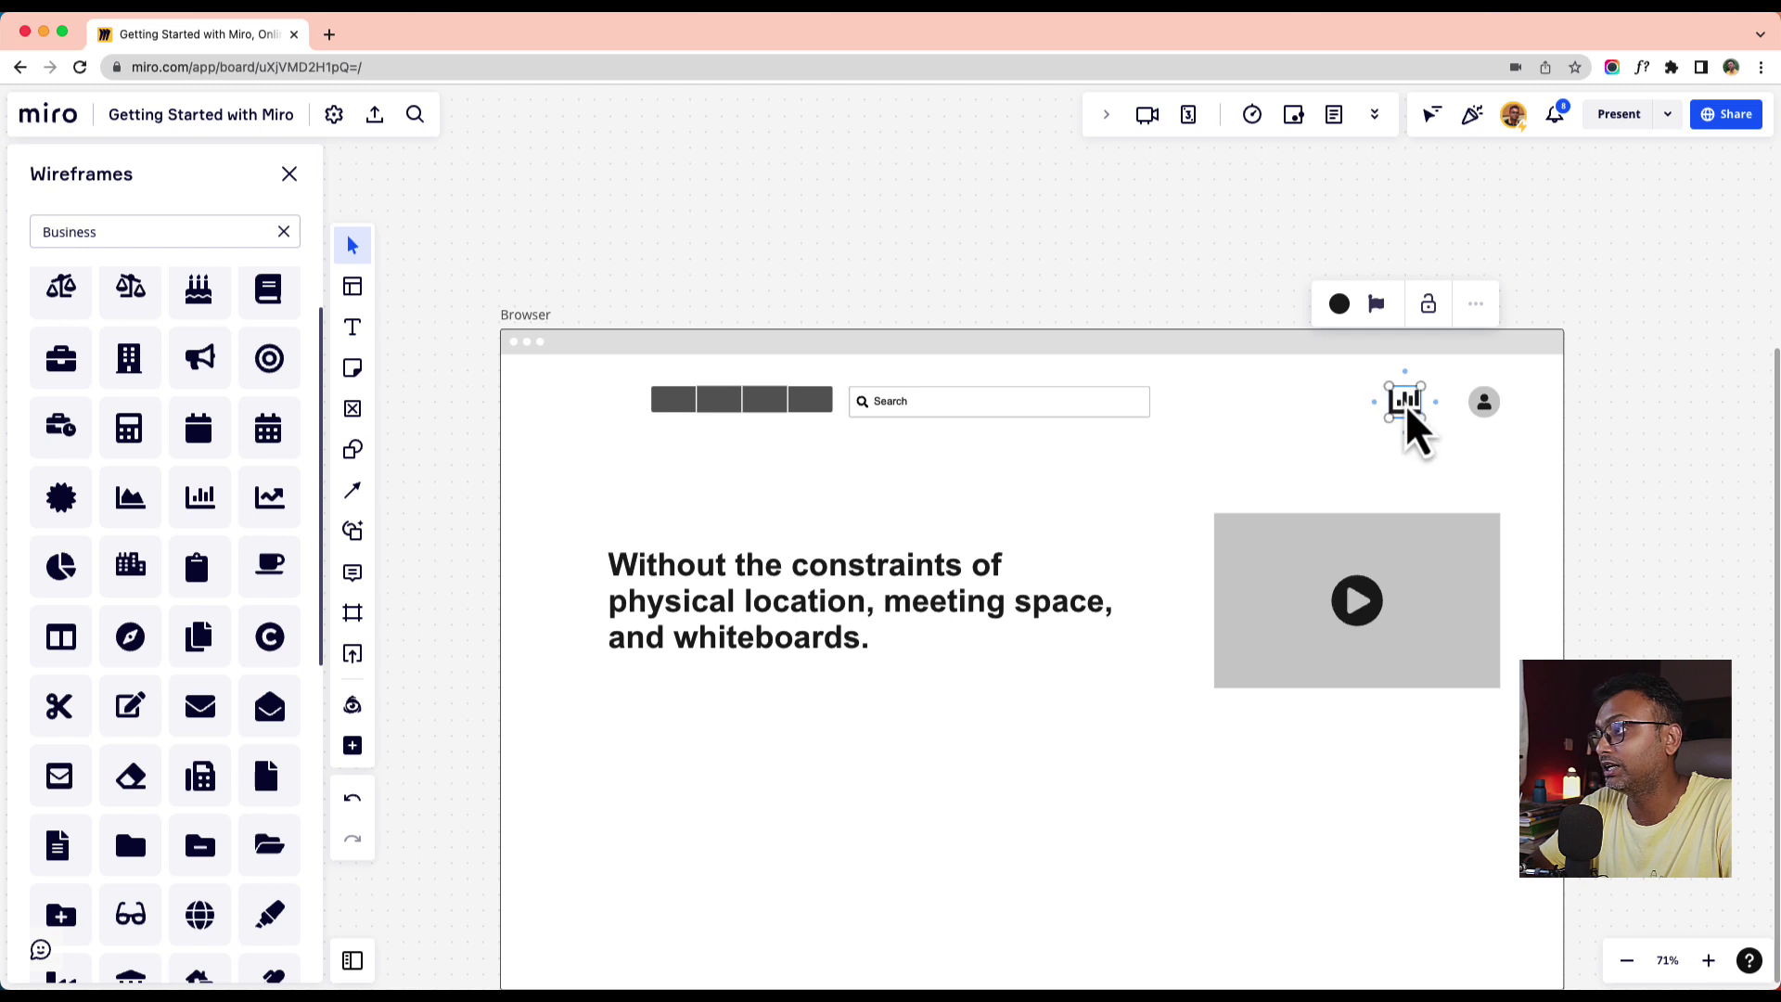
{"action": "left_click_drag", "start_coordinate": [1408, 404], "coordinate": [1436, 412]}
{"action": "scroll", "coordinate": [1543, 413], "scroll_direction": "up", "scroll_amount": 5}
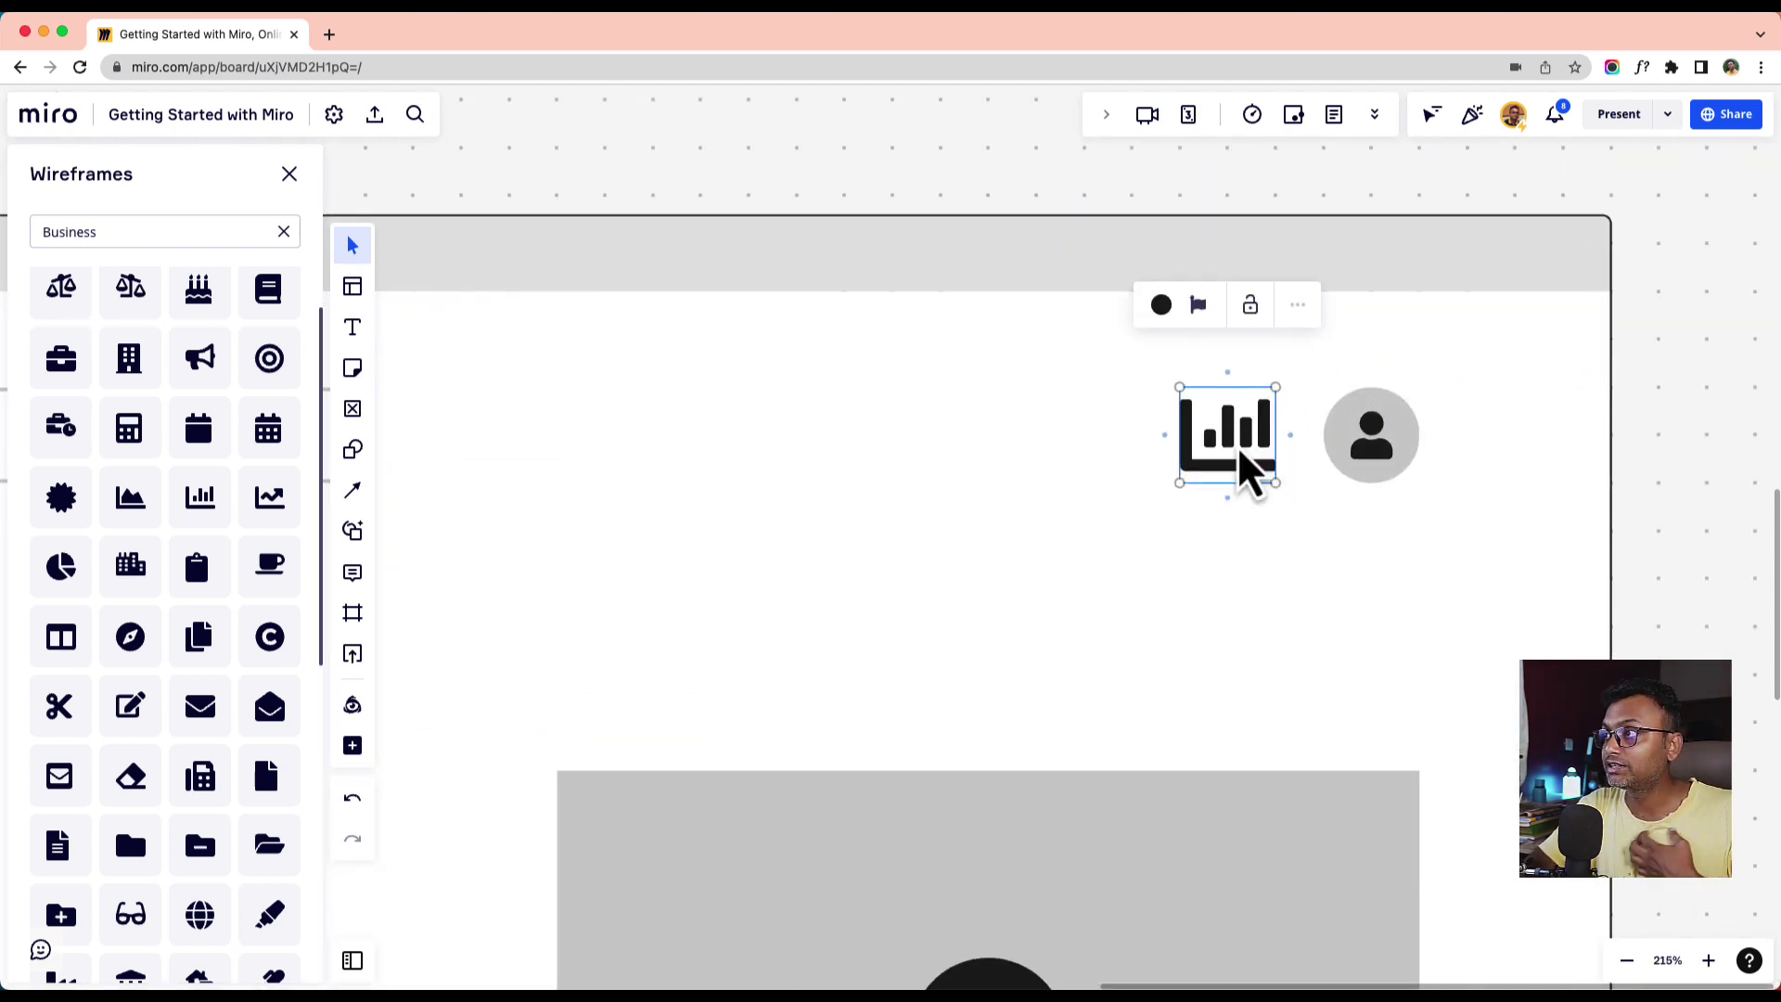
{"action": "mouse_move", "coordinate": [1242, 453]}
{"action": "left_mouse_down"}
{"action": "mouse_move", "coordinate": [1225, 453]}
{"action": "mouse_move", "coordinate": [1243, 455]}
{"action": "left_mouse_up"}
{"action": "left_click", "coordinate": [1058, 197]}
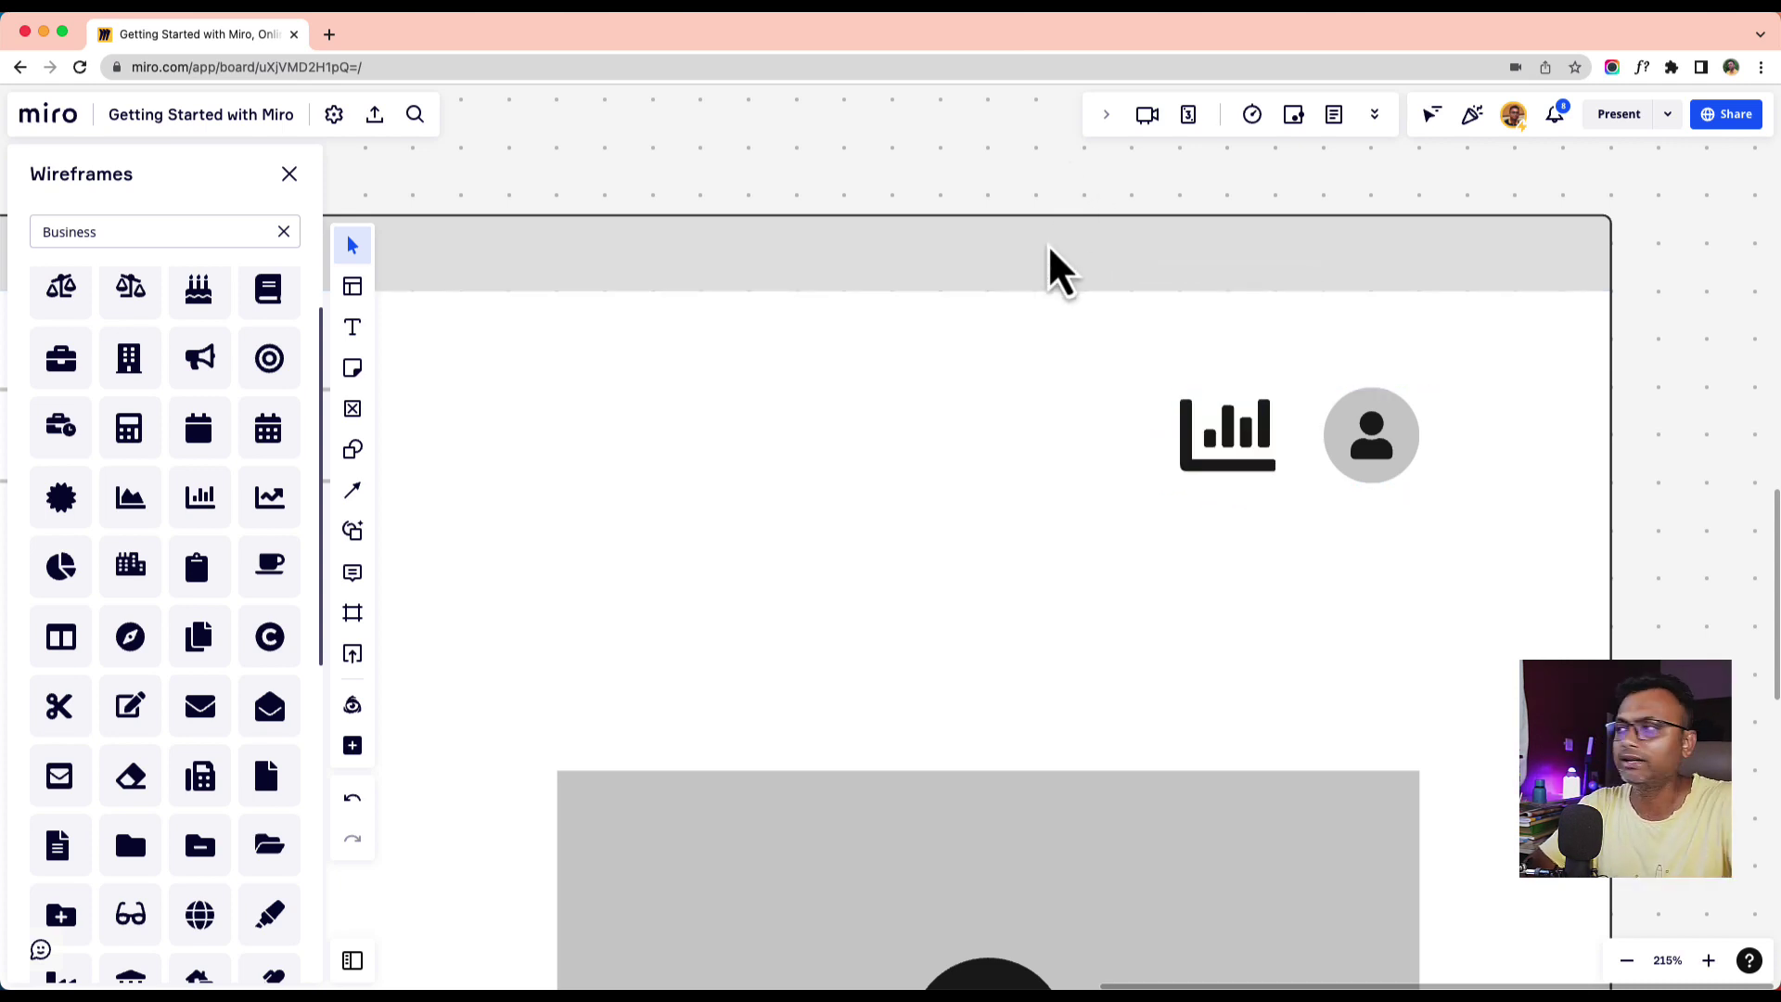
- Close the wireframe library, draw a rounded rectangle above the browser frame, and label it "test"
{"action": "left_click", "coordinate": [289, 174]}
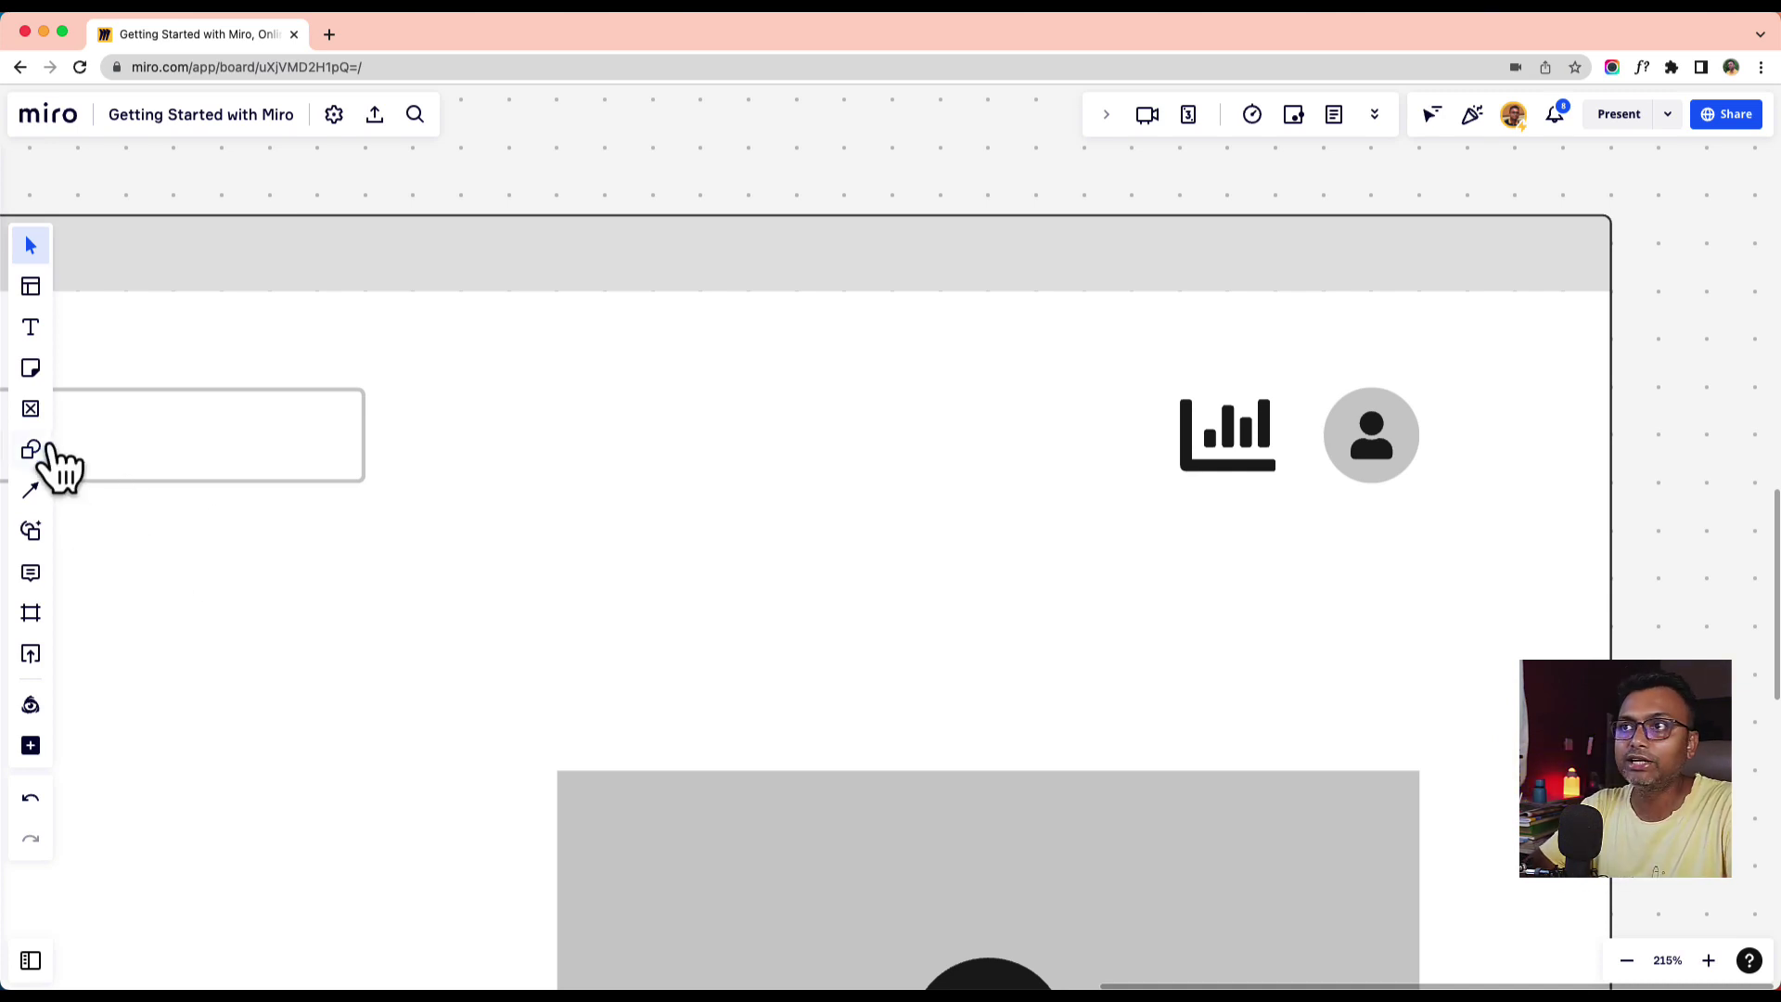
{"action": "scroll", "coordinate": [464, 589], "scroll_direction": "down", "scroll_amount": 6}
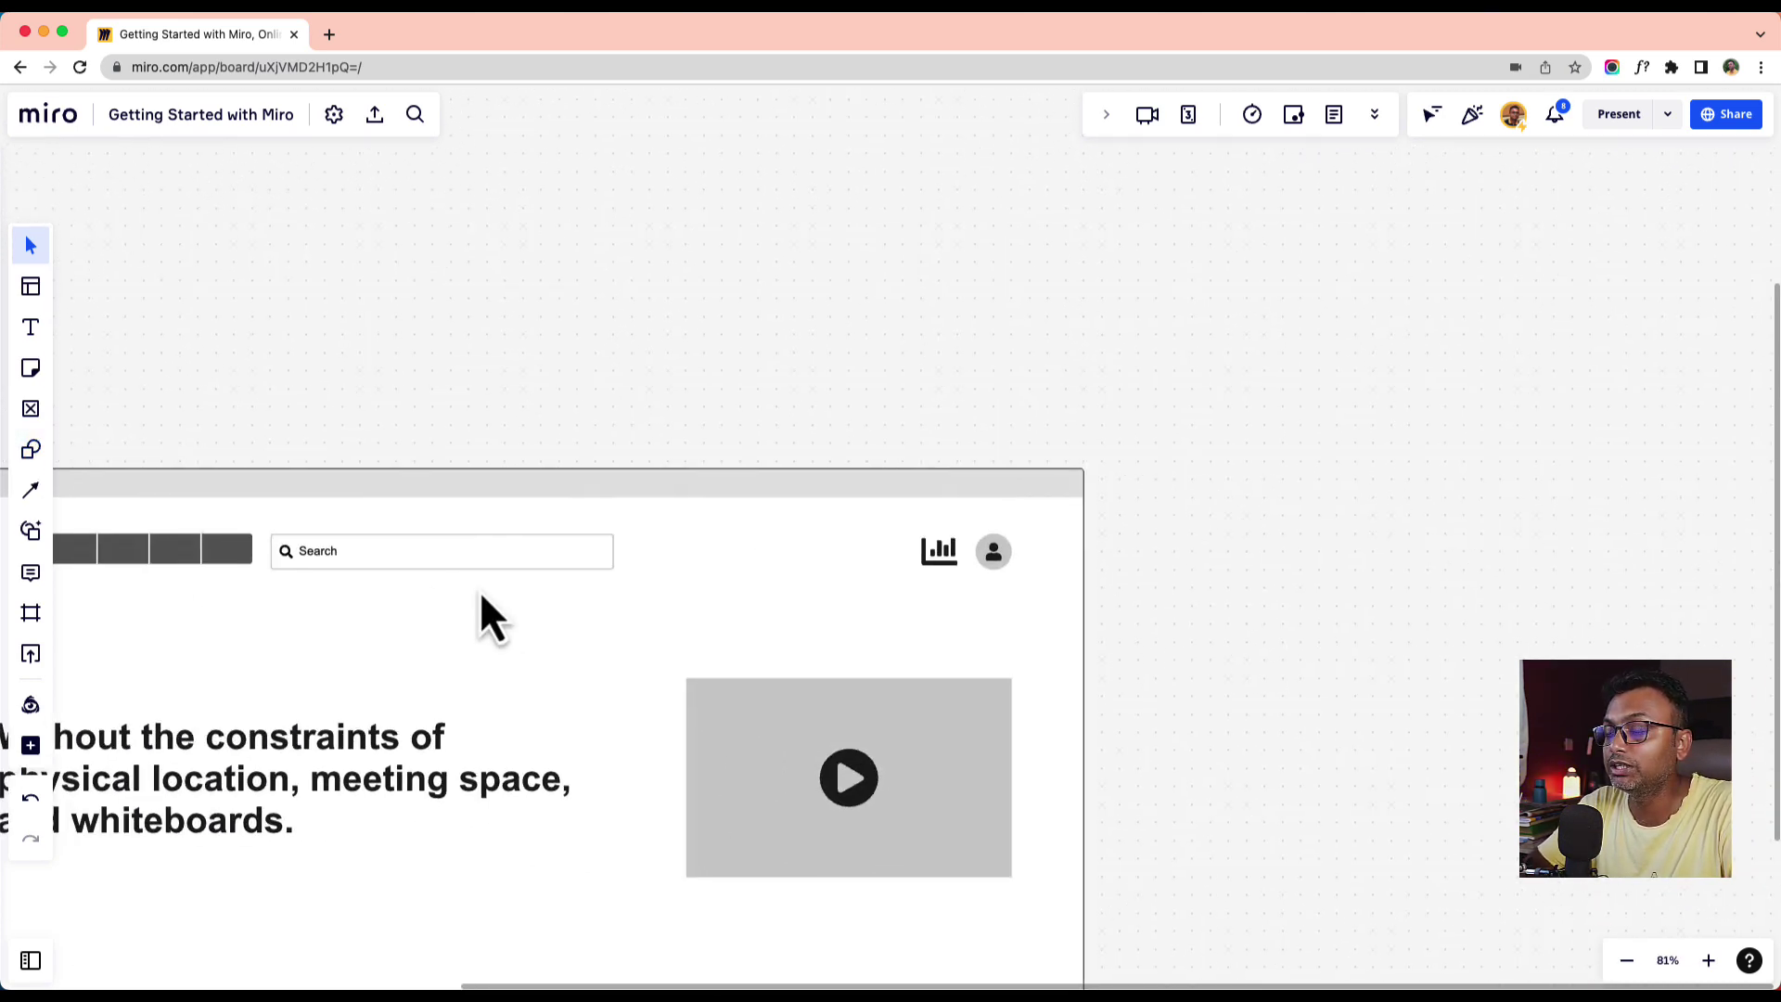
{"action": "left_click", "coordinate": [30, 452]}
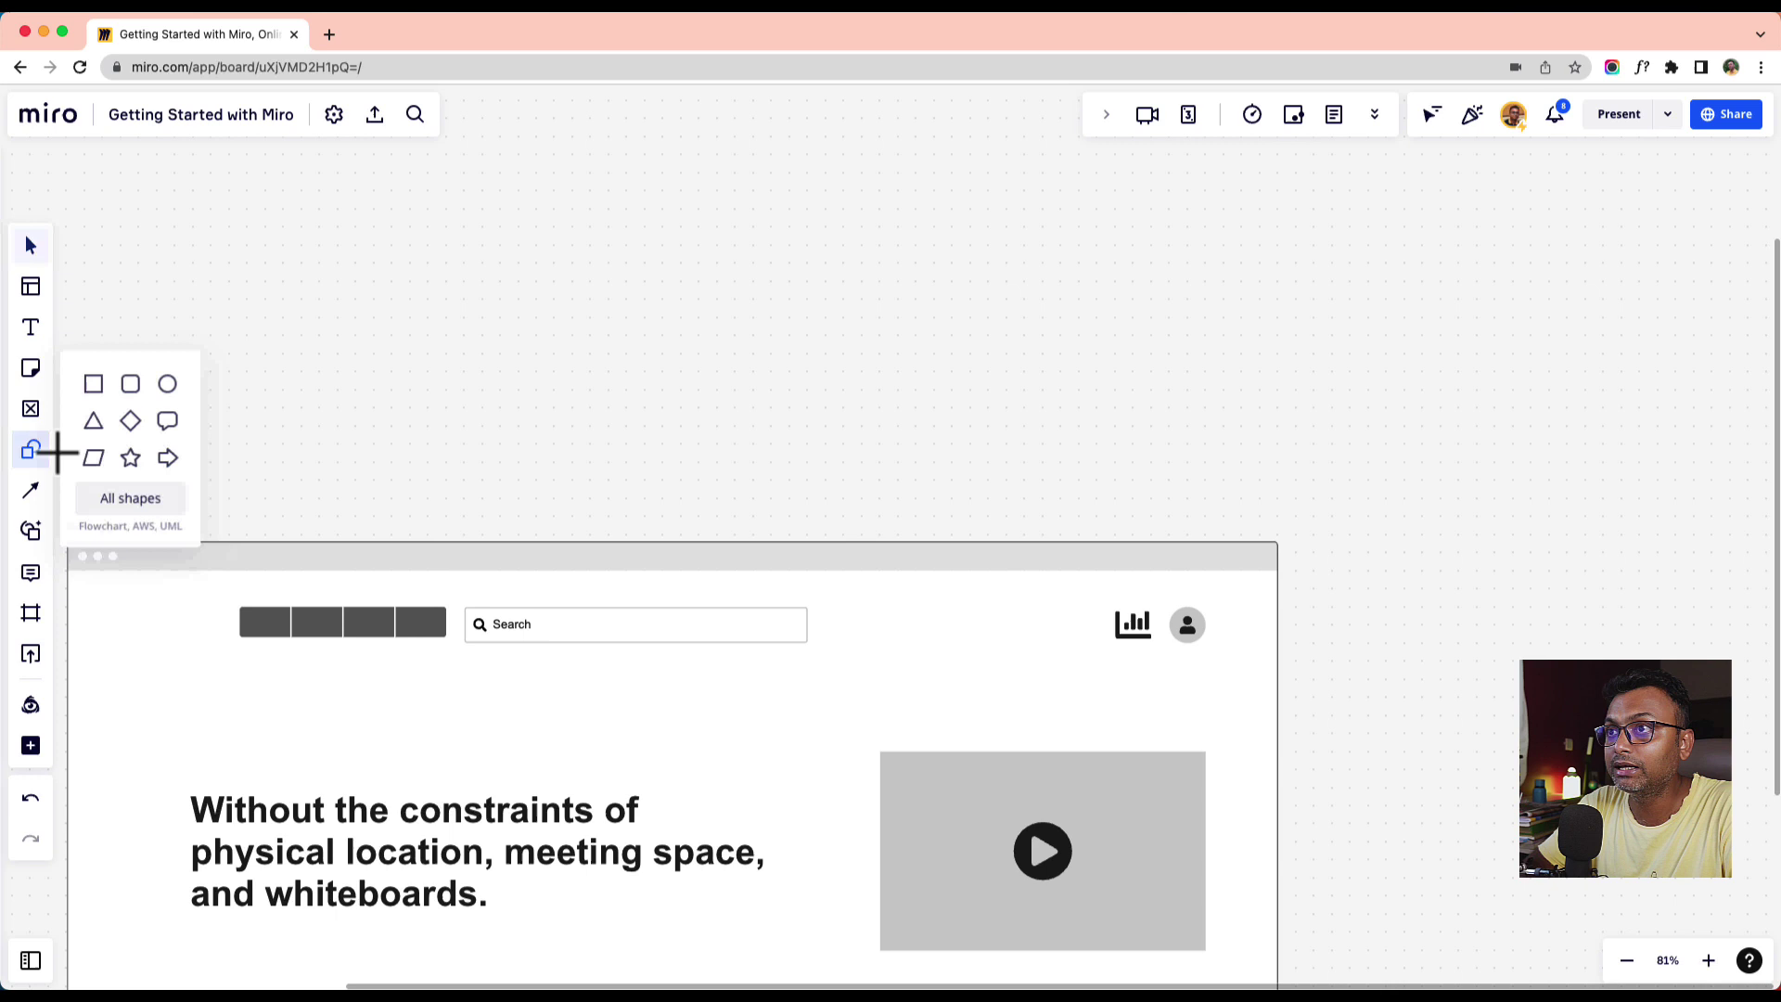
{"action": "left_click", "coordinate": [134, 392]}
{"action": "left_click_drag", "start_coordinate": [624, 260], "coordinate": [789, 354]}
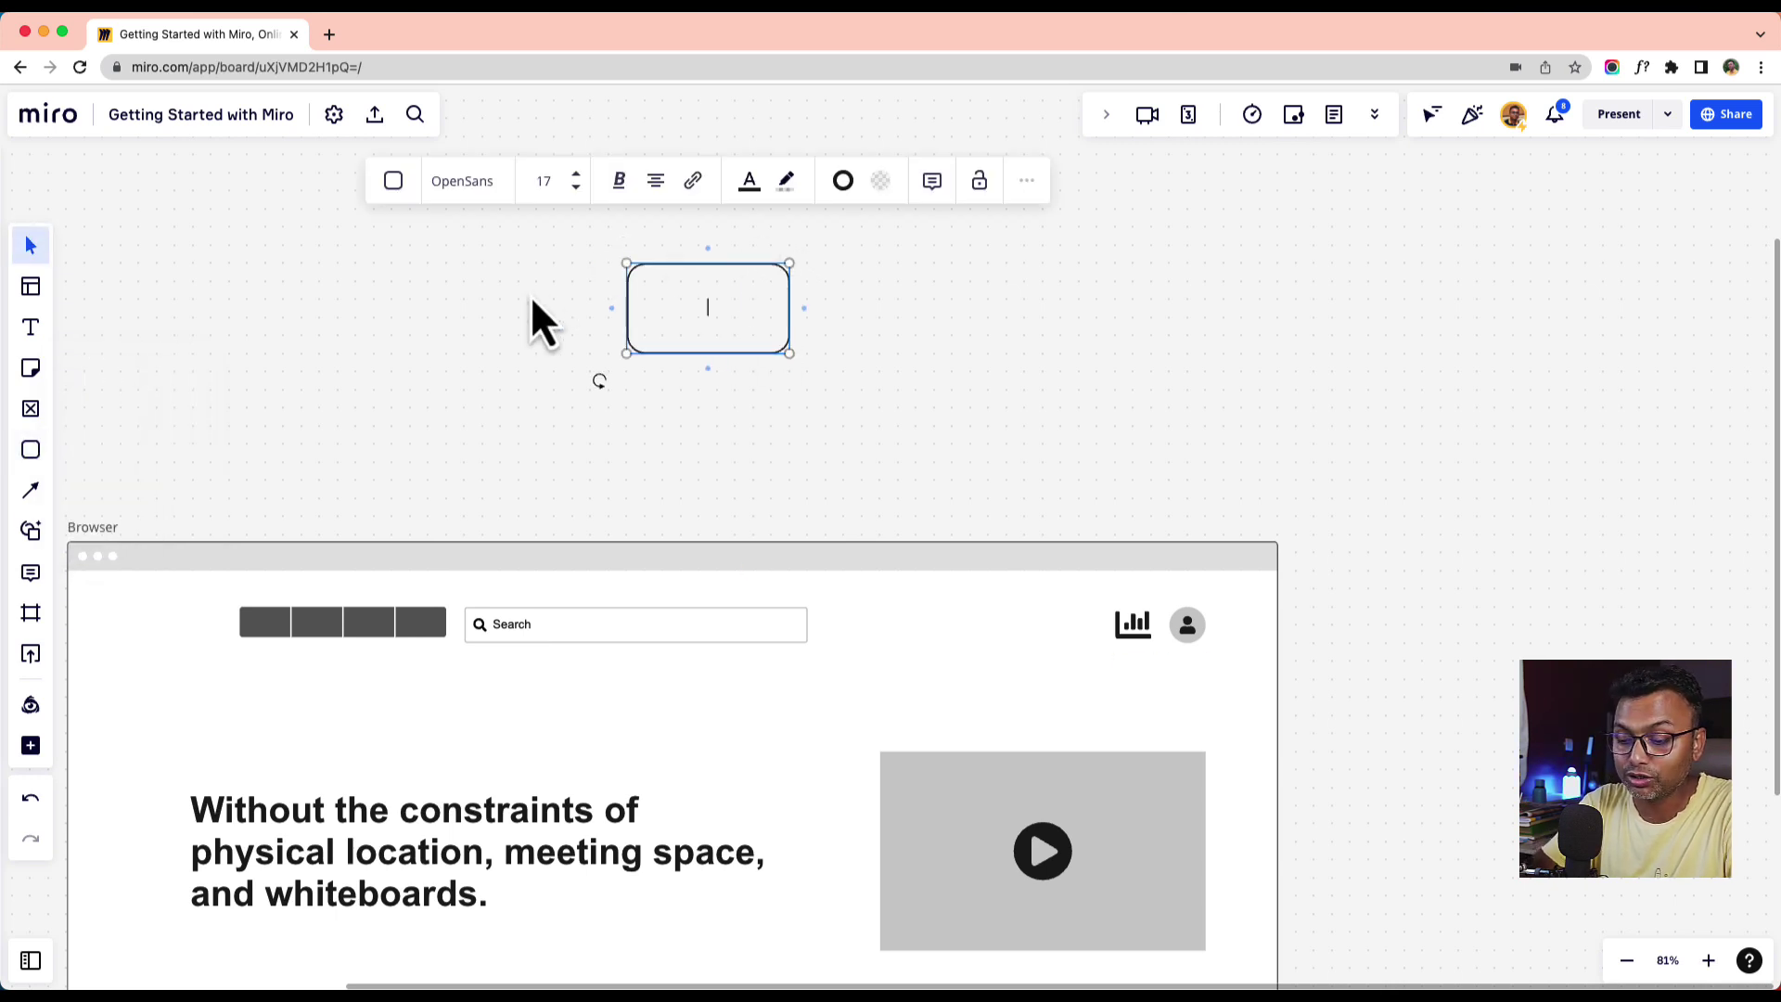
{"action": "type", "text": "te"}
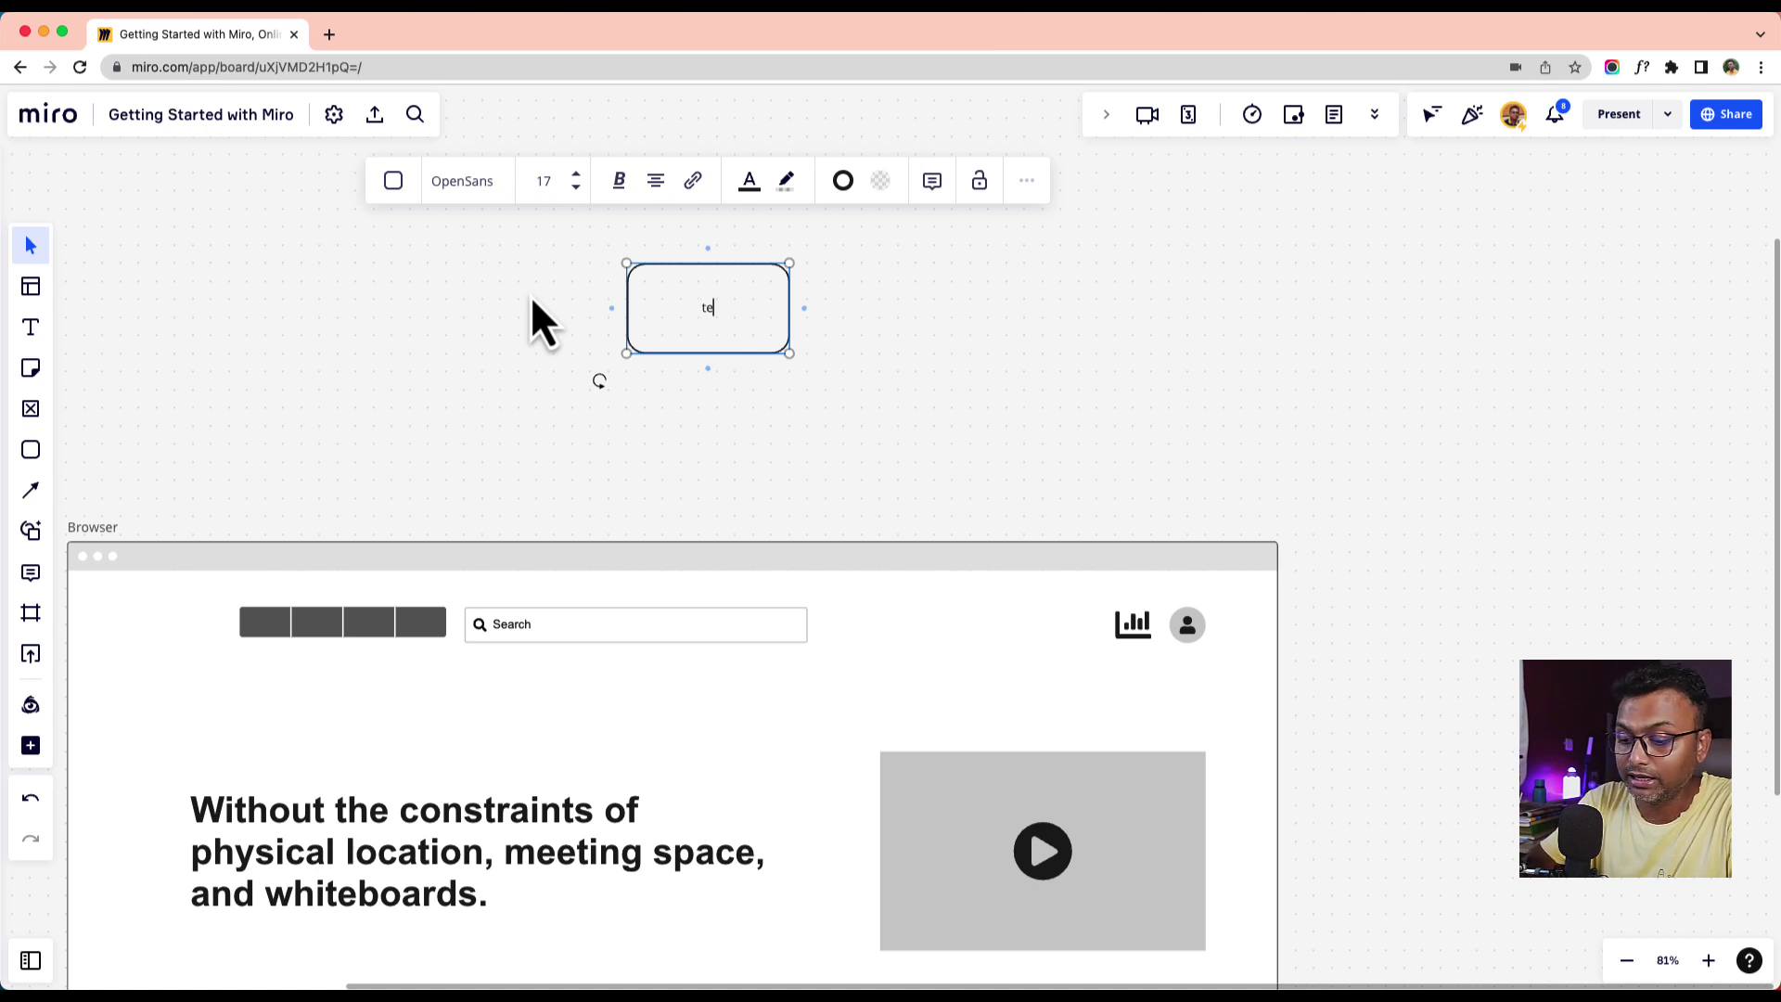
{"action": "type", "text": "st"}
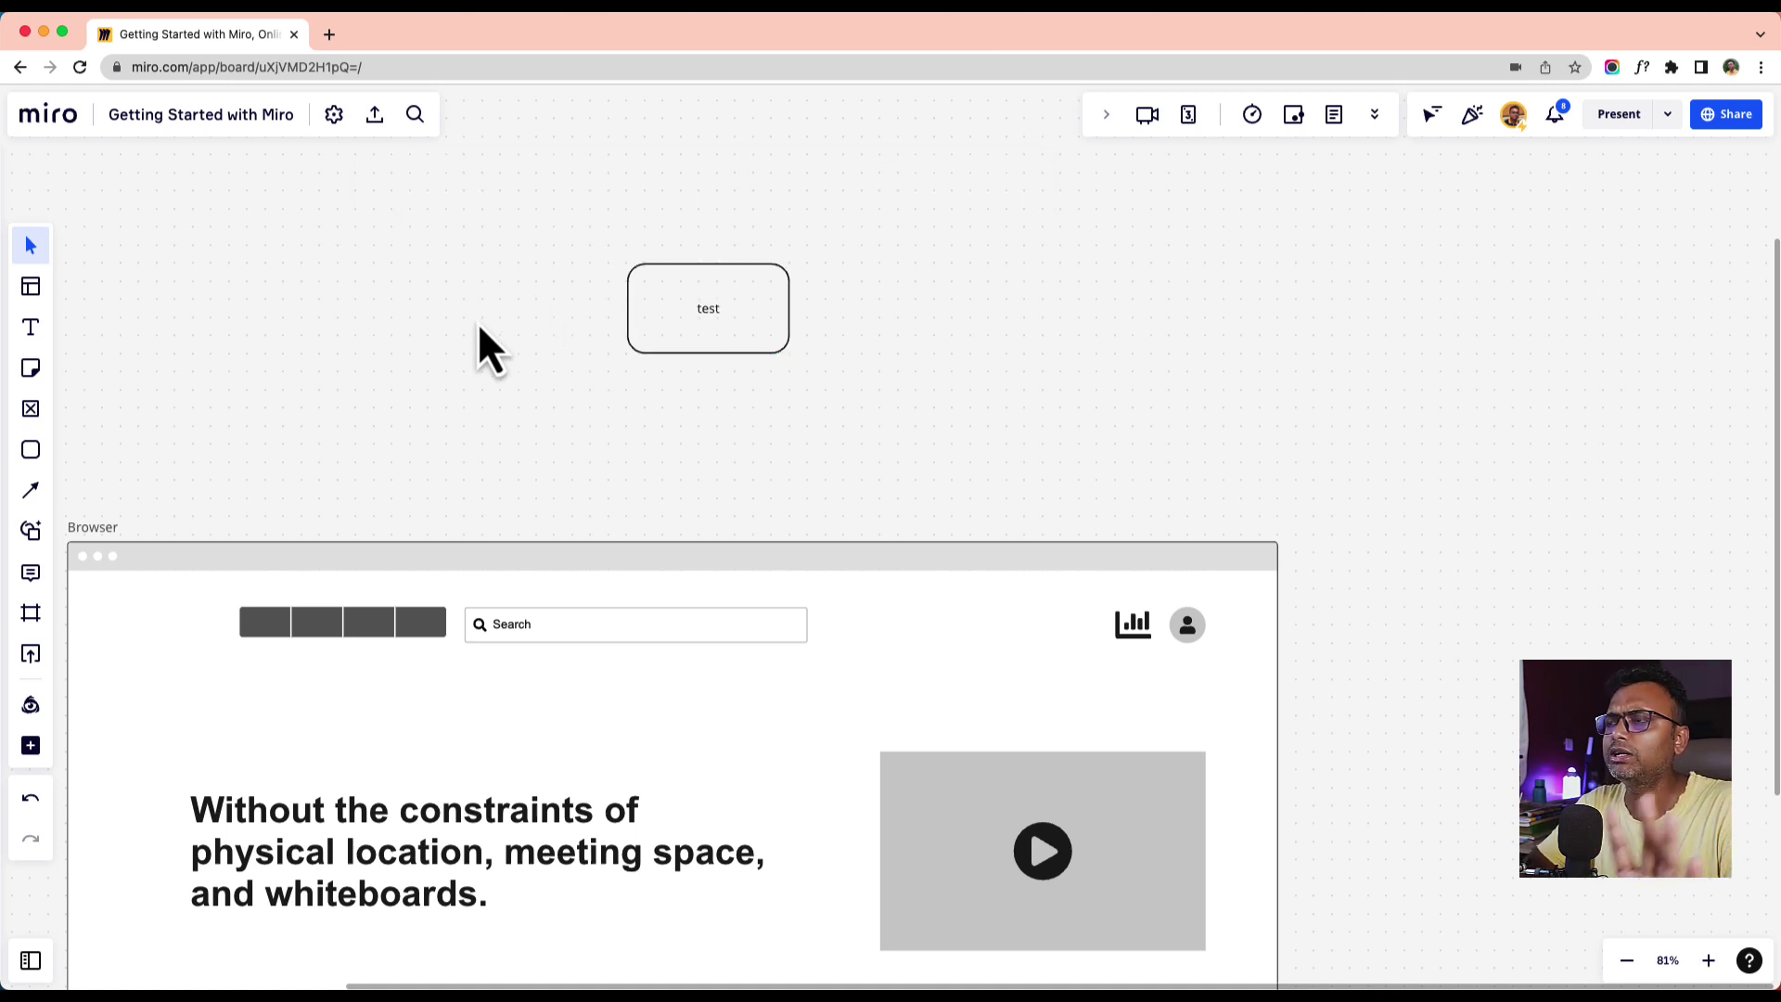
- Set the rounded rectangle's border colour to yellow and its text colour to dark pink
{"action": "left_click", "coordinate": [720, 315]}
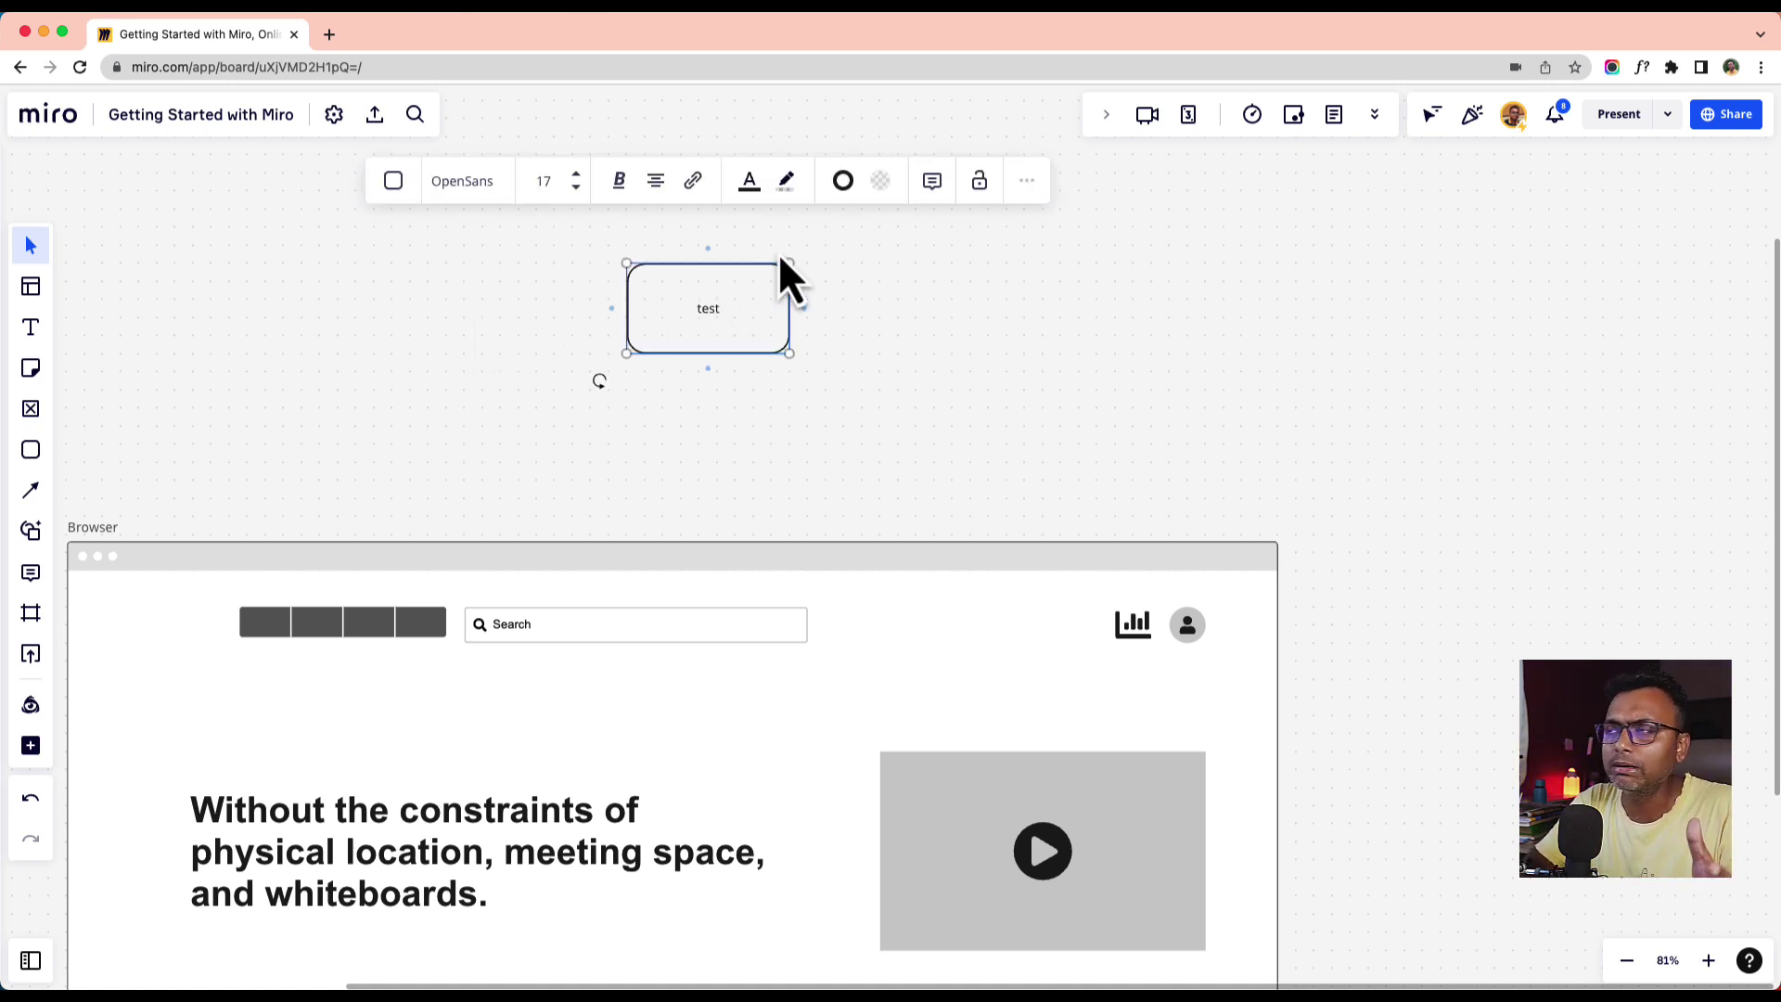
{"action": "left_click", "coordinate": [844, 186]}
{"action": "left_click", "coordinate": [861, 362]}
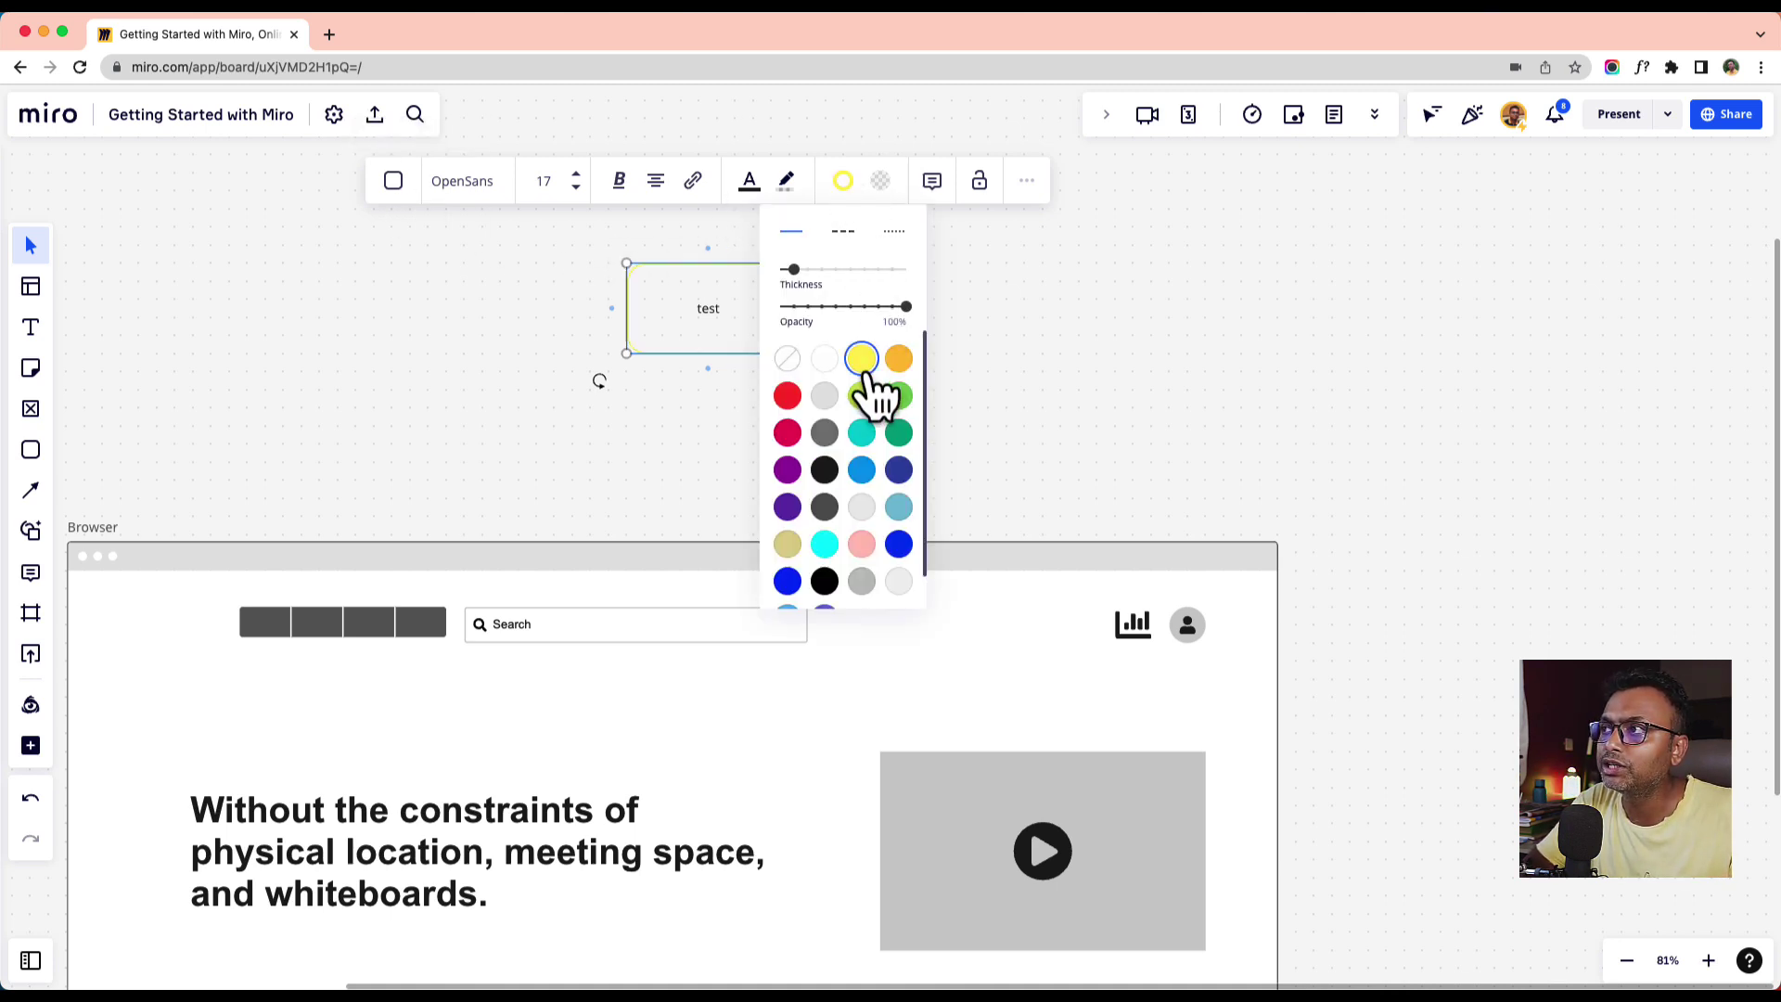
{"action": "scroll", "coordinate": [666, 391], "scroll_direction": "right", "scroll_amount": 5}
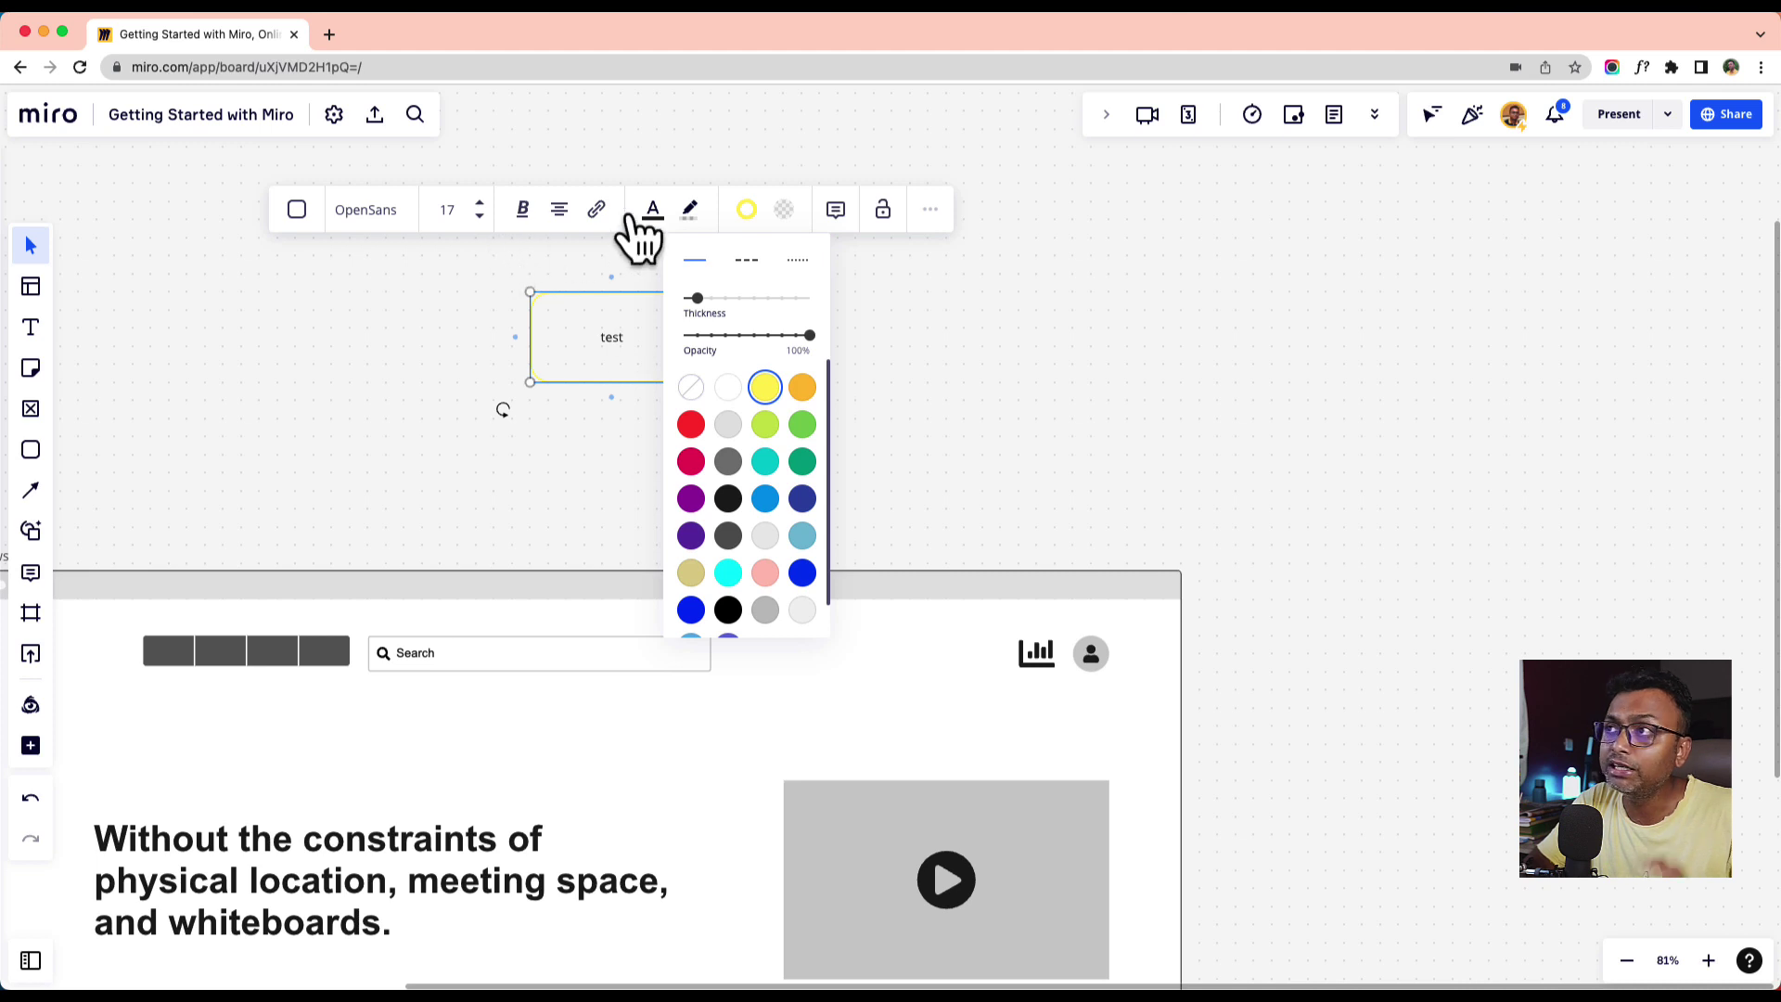
{"action": "left_click", "coordinate": [654, 211]}
{"action": "left_click", "coordinate": [705, 301]}
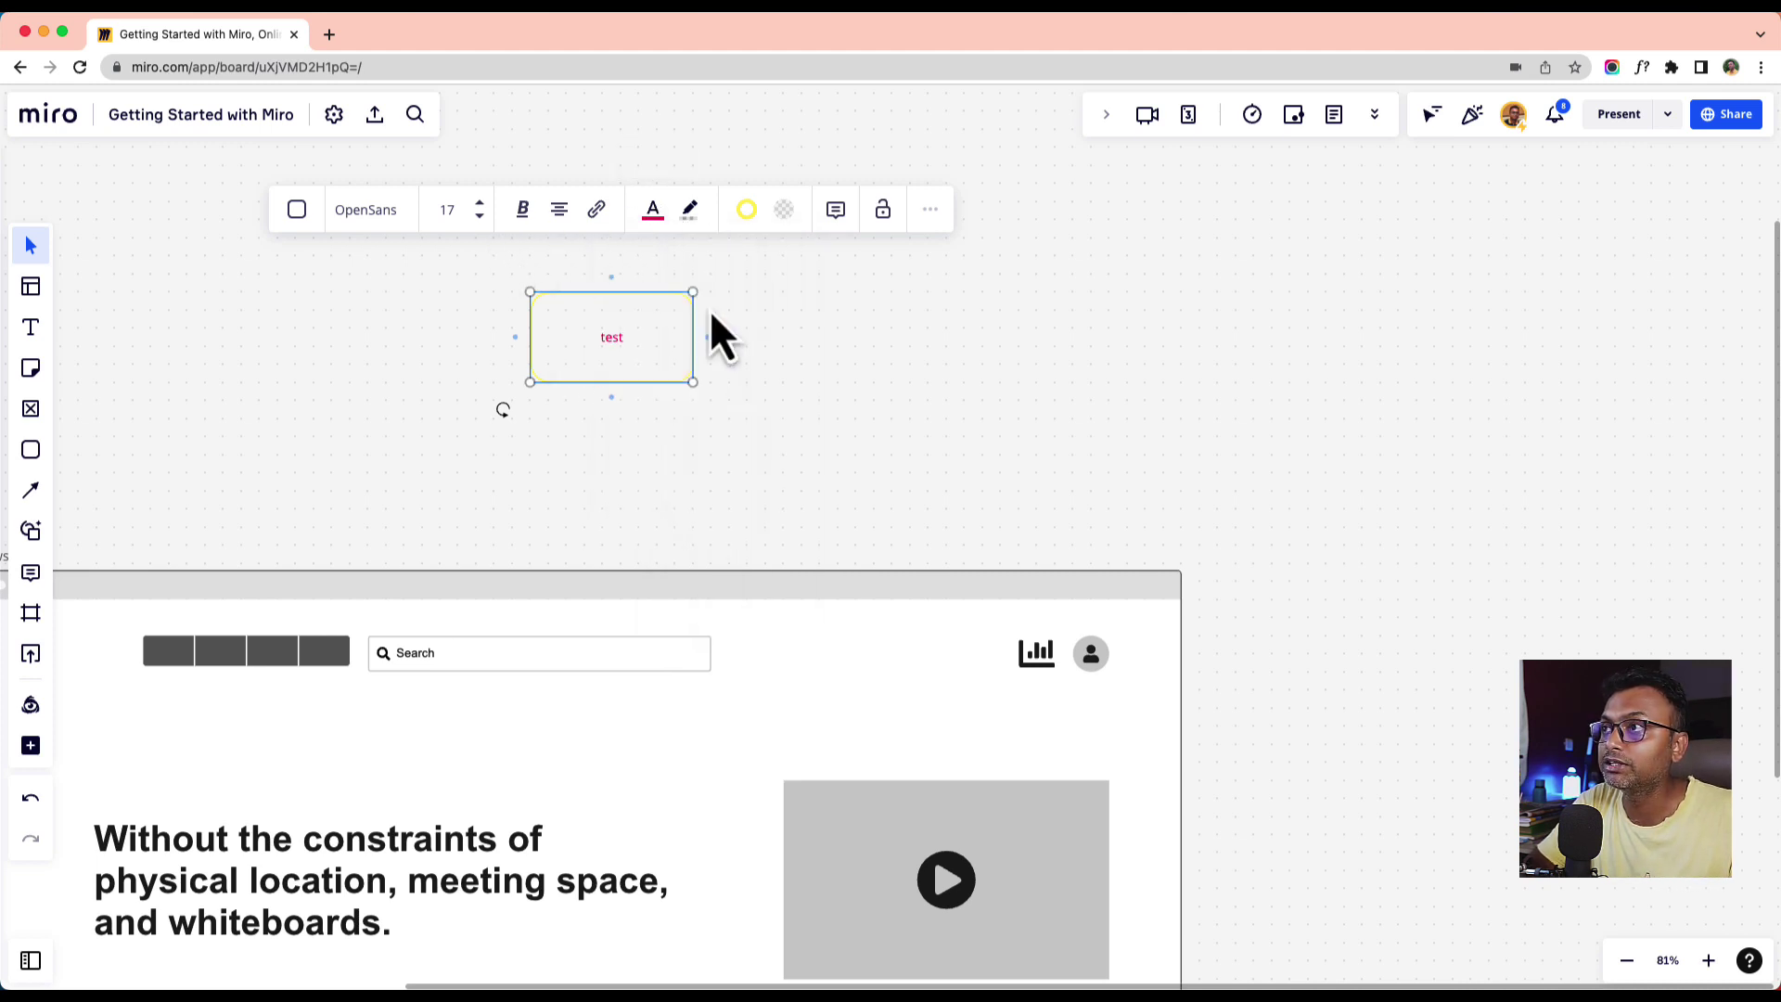
- Set the text size of the "test" label in the rounded rectangle to 64
{"action": "left_click", "coordinate": [480, 204]}
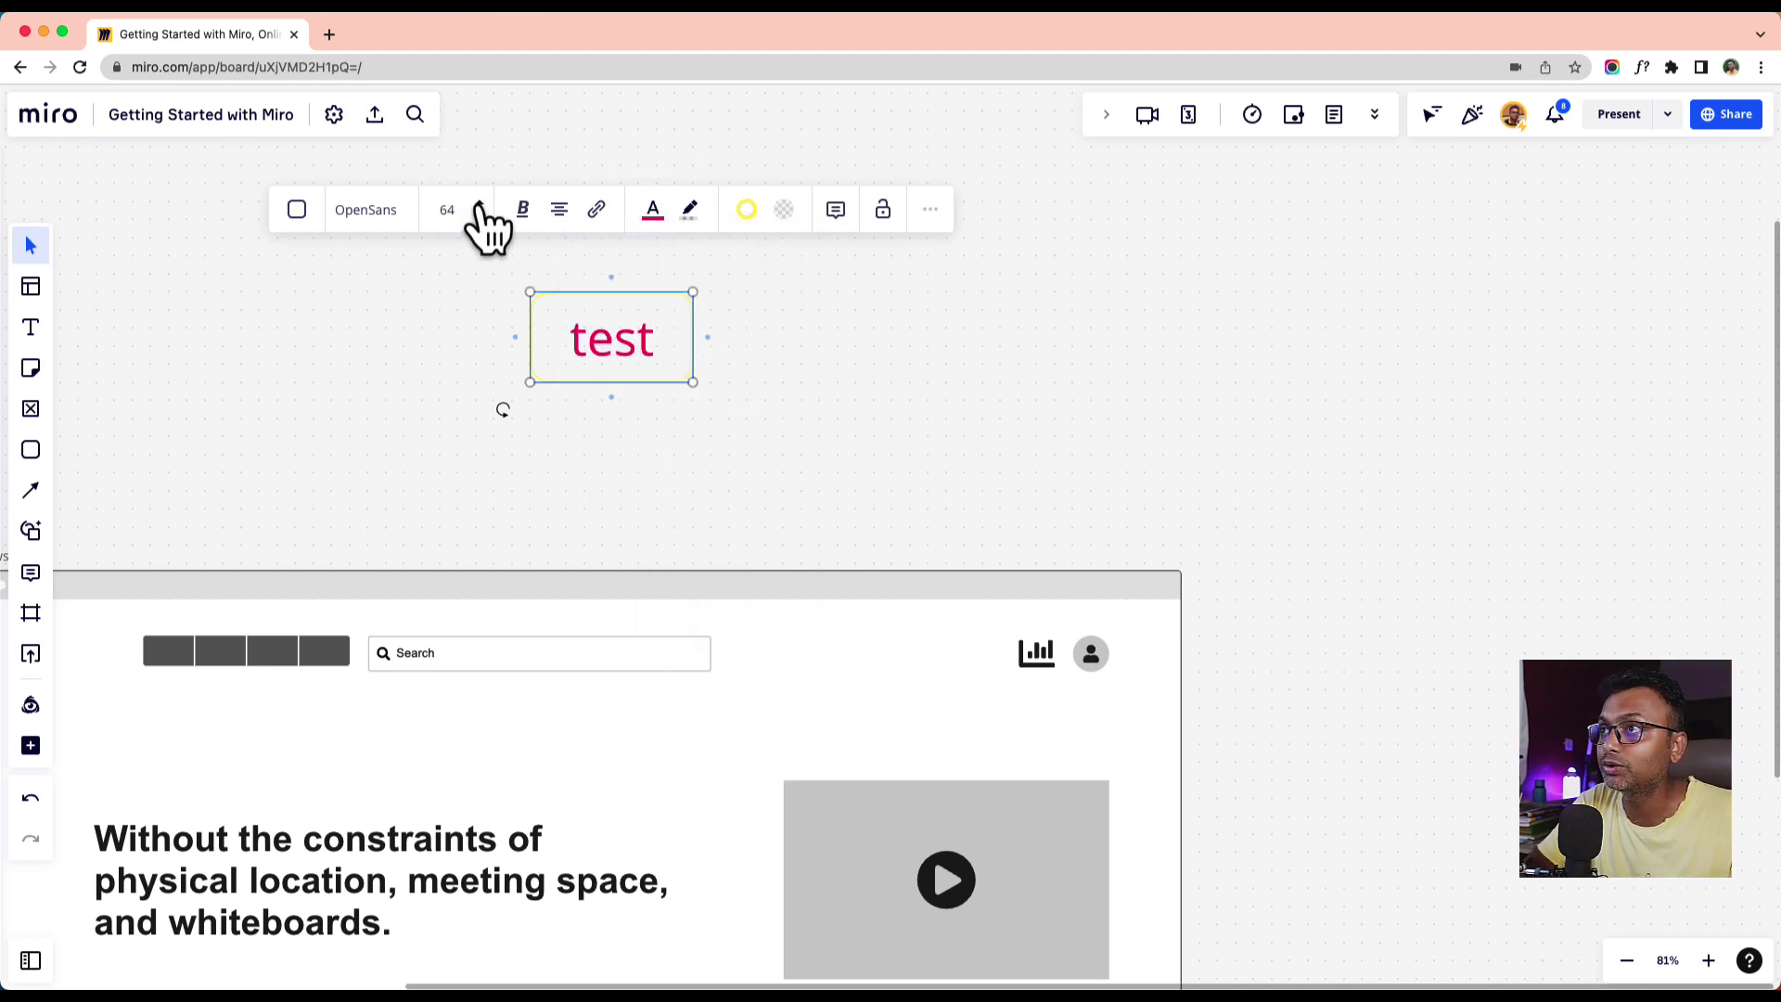
{"action": "left_click", "coordinate": [442, 210]}
{"action": "type", "text": "64"}
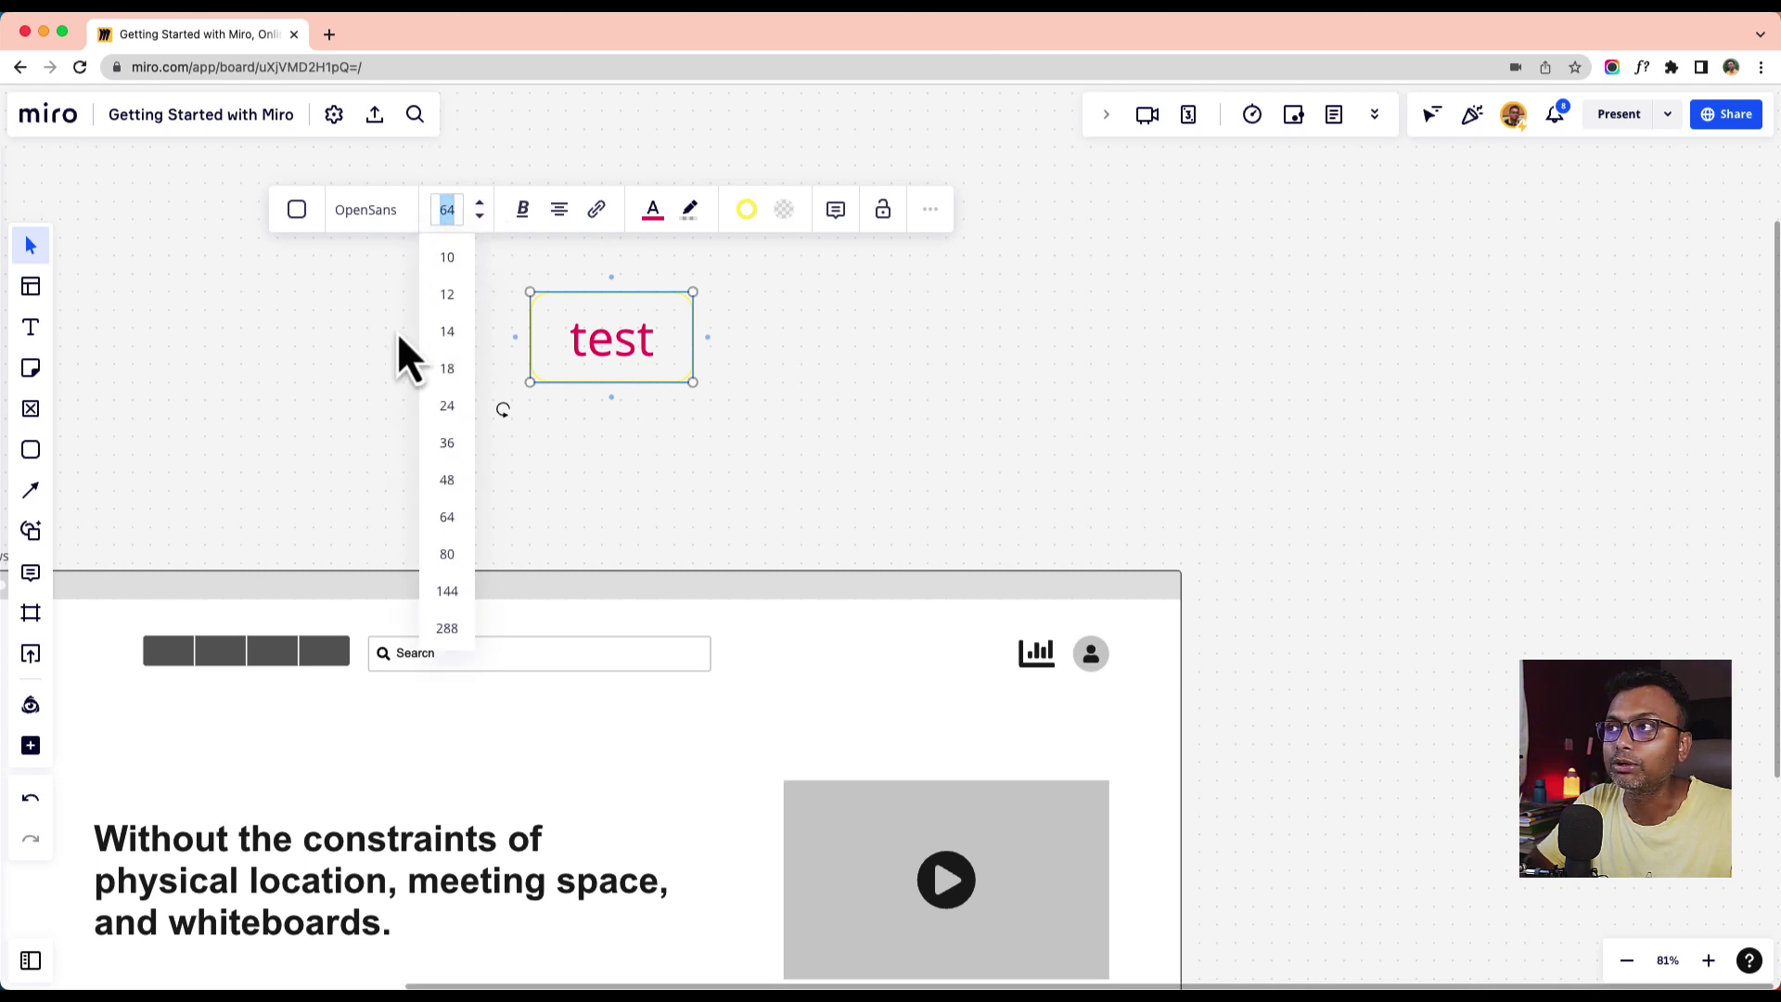
{"action": "left_click", "coordinate": [731, 347]}
{"action": "left_click", "coordinate": [662, 365]}
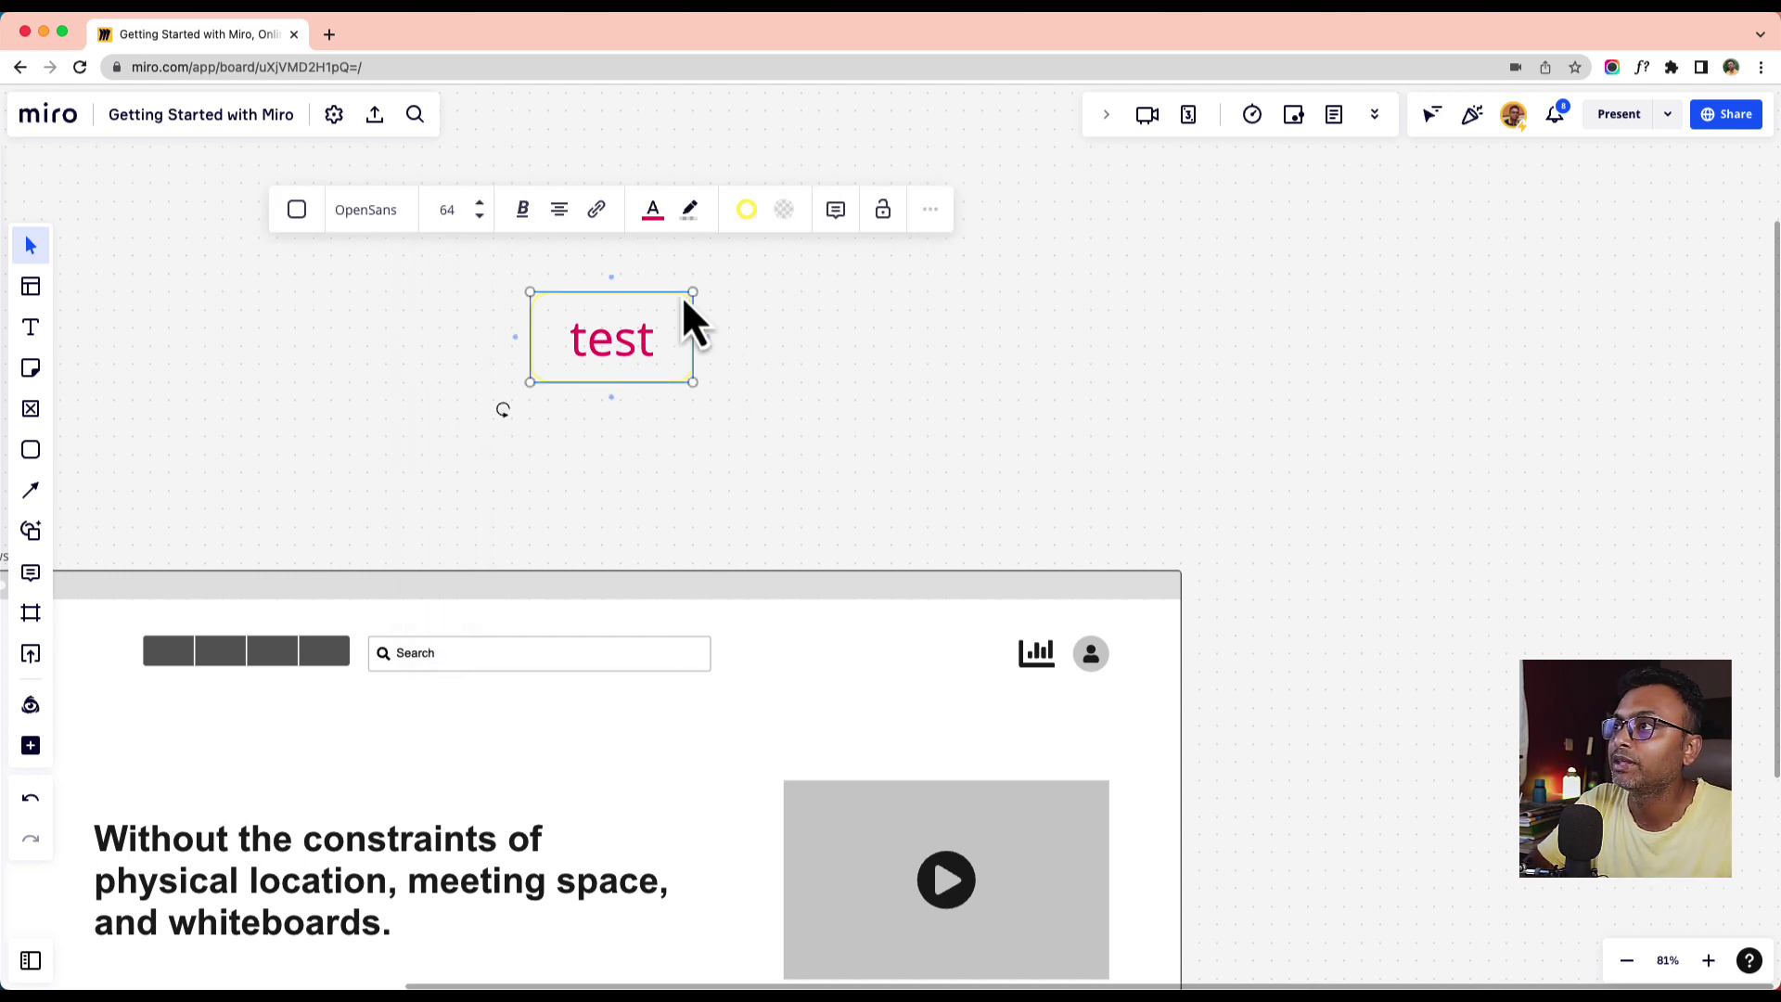
- Fill the "test" rectangle with dark blue and move it slightly down and to the right
{"action": "left_click", "coordinate": [784, 210]}
{"action": "left_click", "coordinate": [840, 316]}
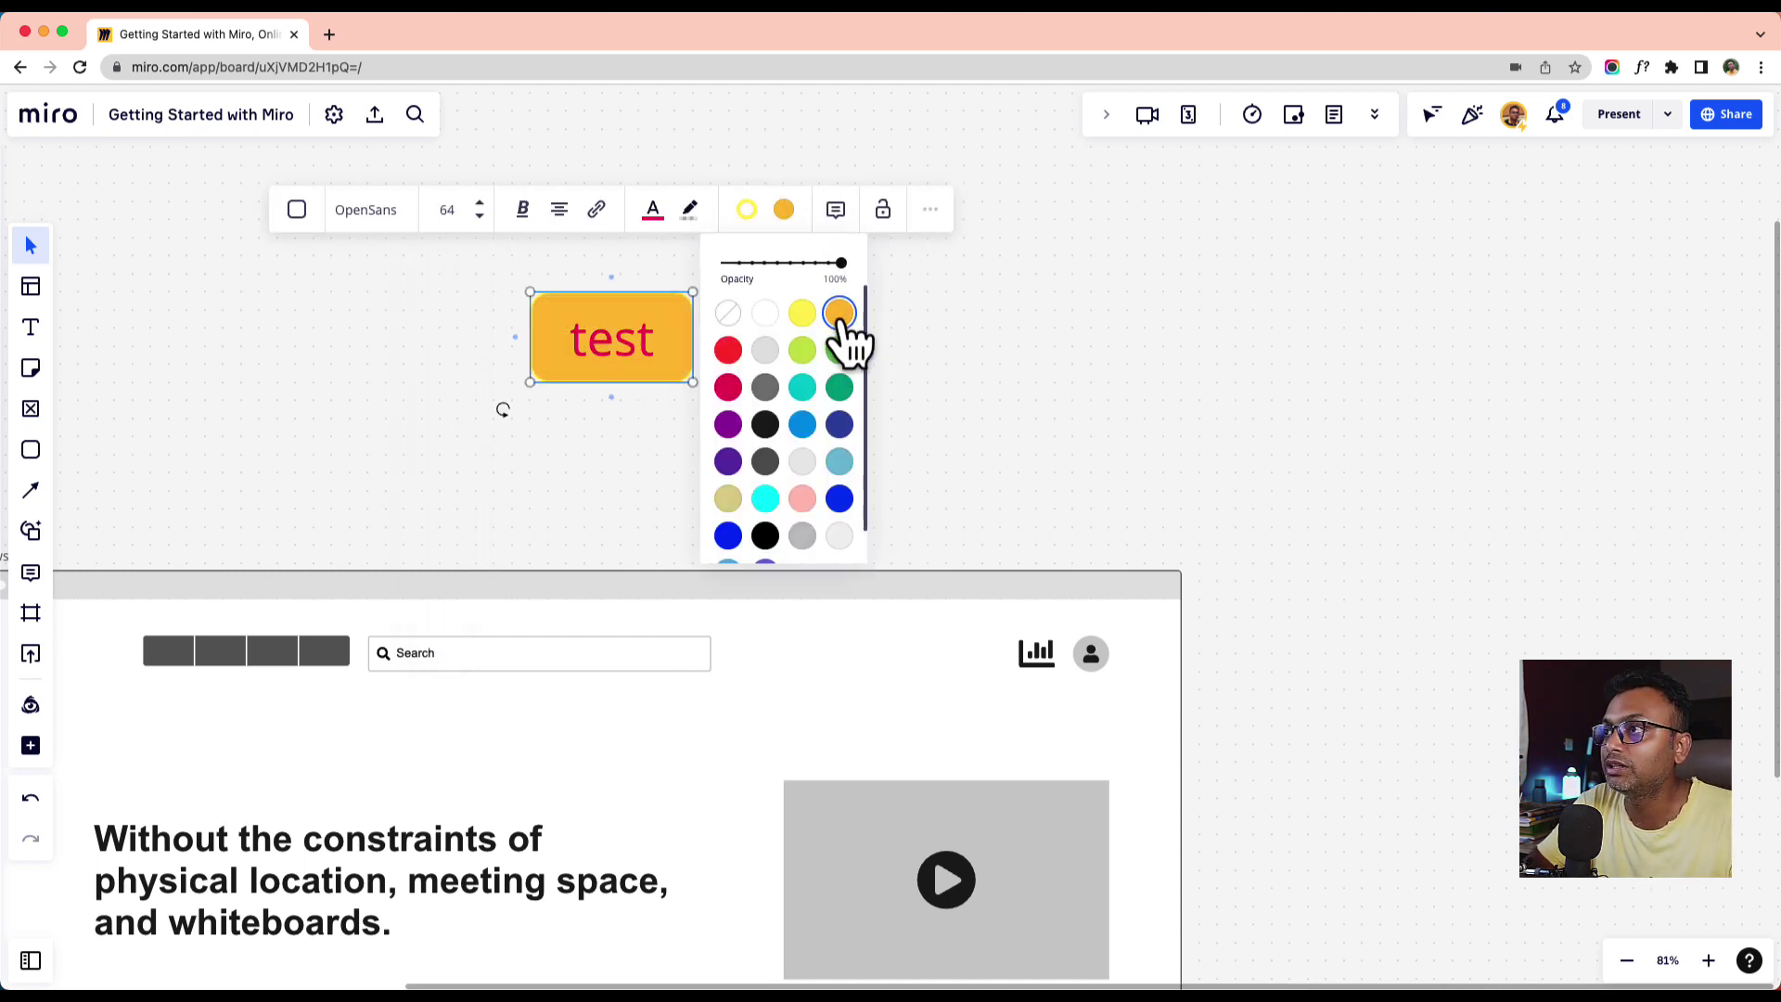
{"action": "left_click", "coordinate": [840, 424]}
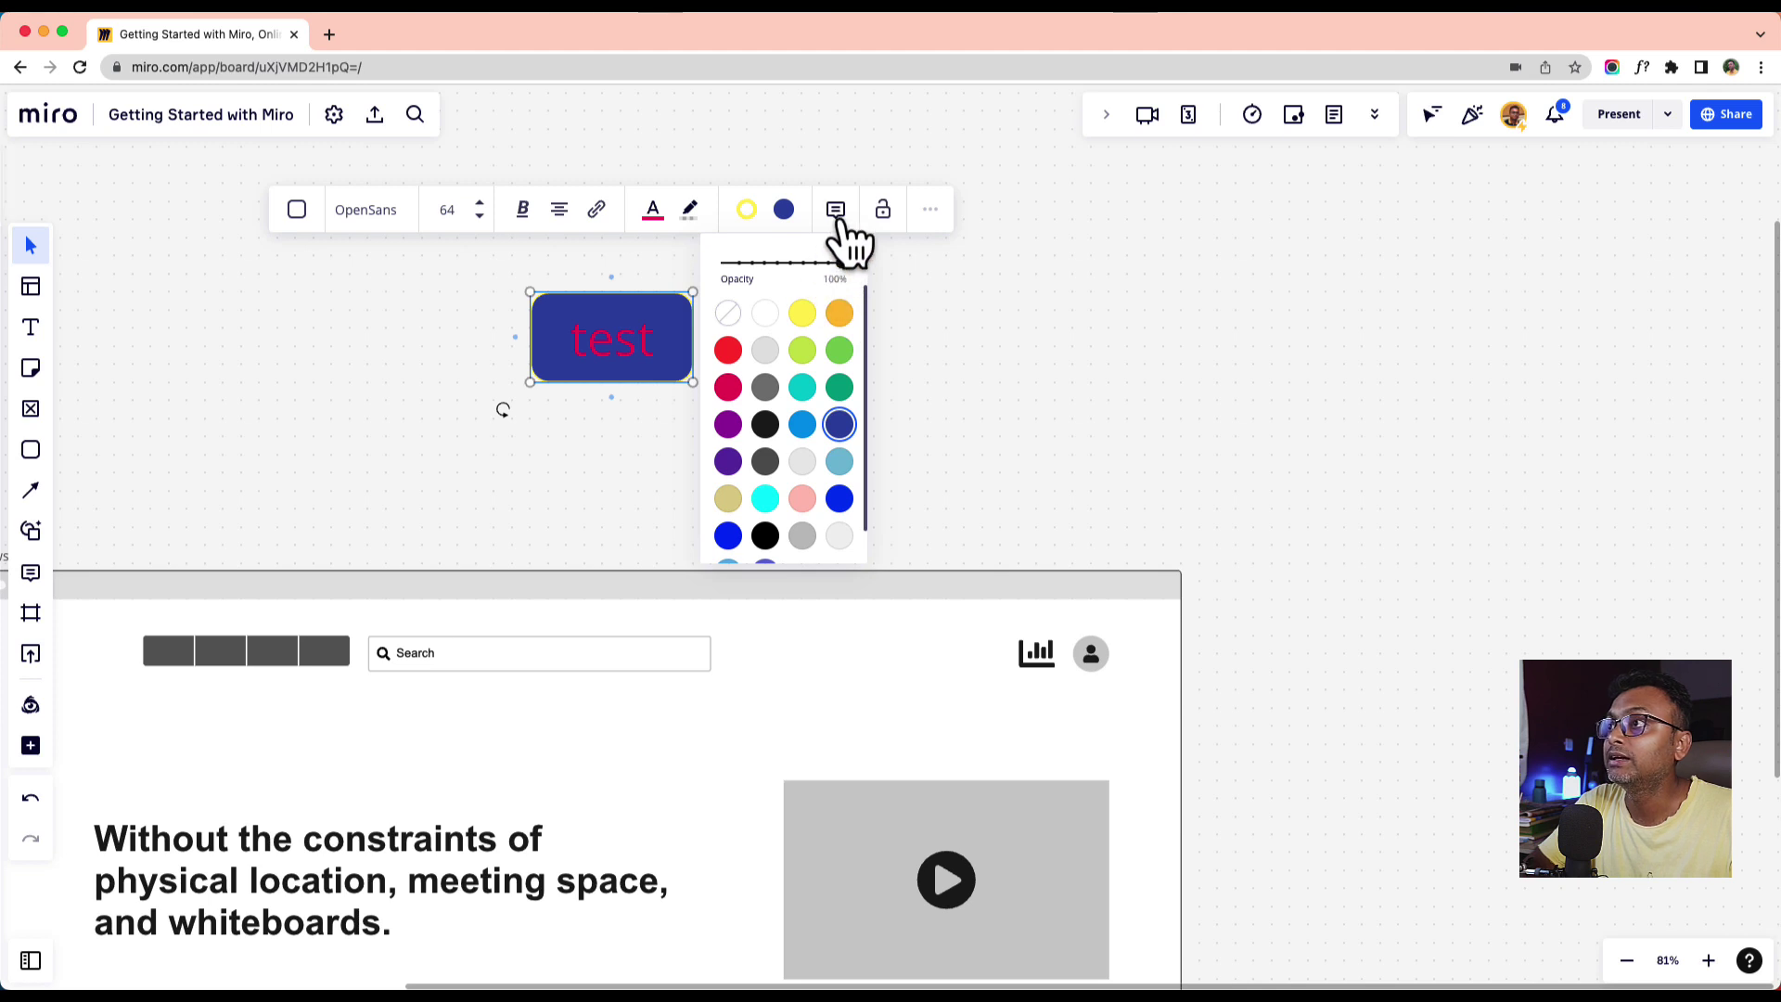
{"action": "left_click", "coordinate": [922, 266]}
{"action": "left_click", "coordinate": [695, 331]}
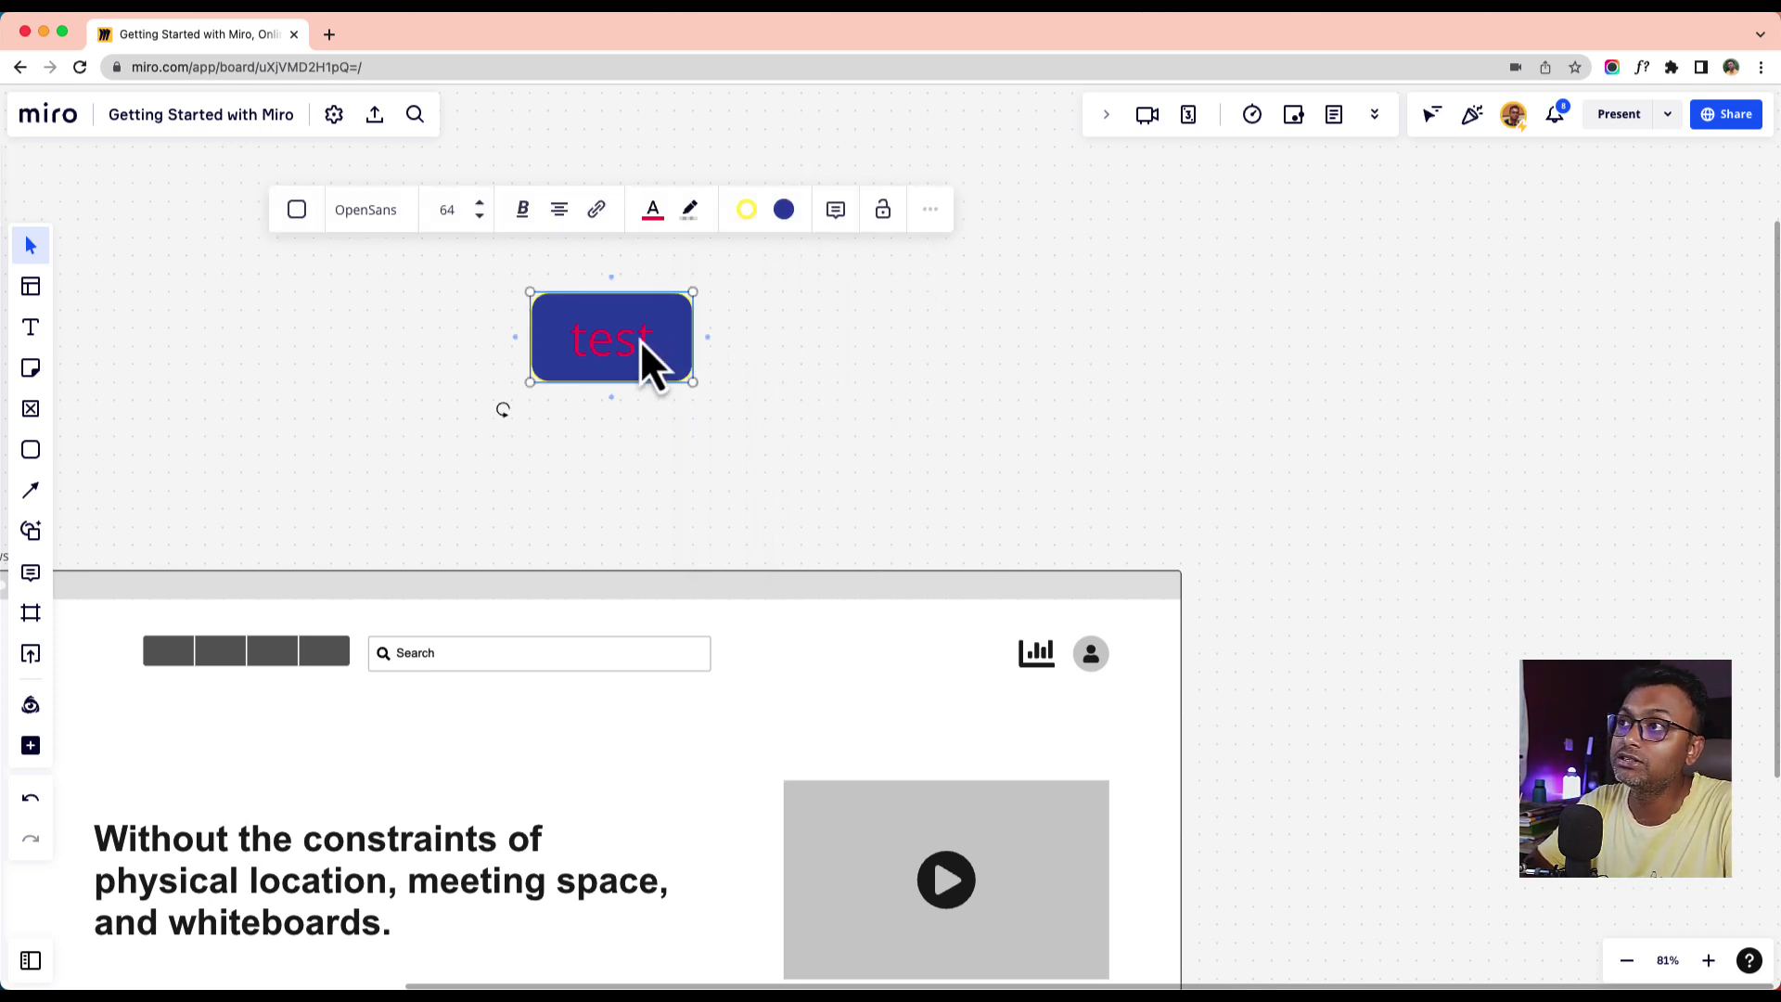
{"action": "left_click_drag", "start_coordinate": [675, 336], "coordinate": [803, 372]}
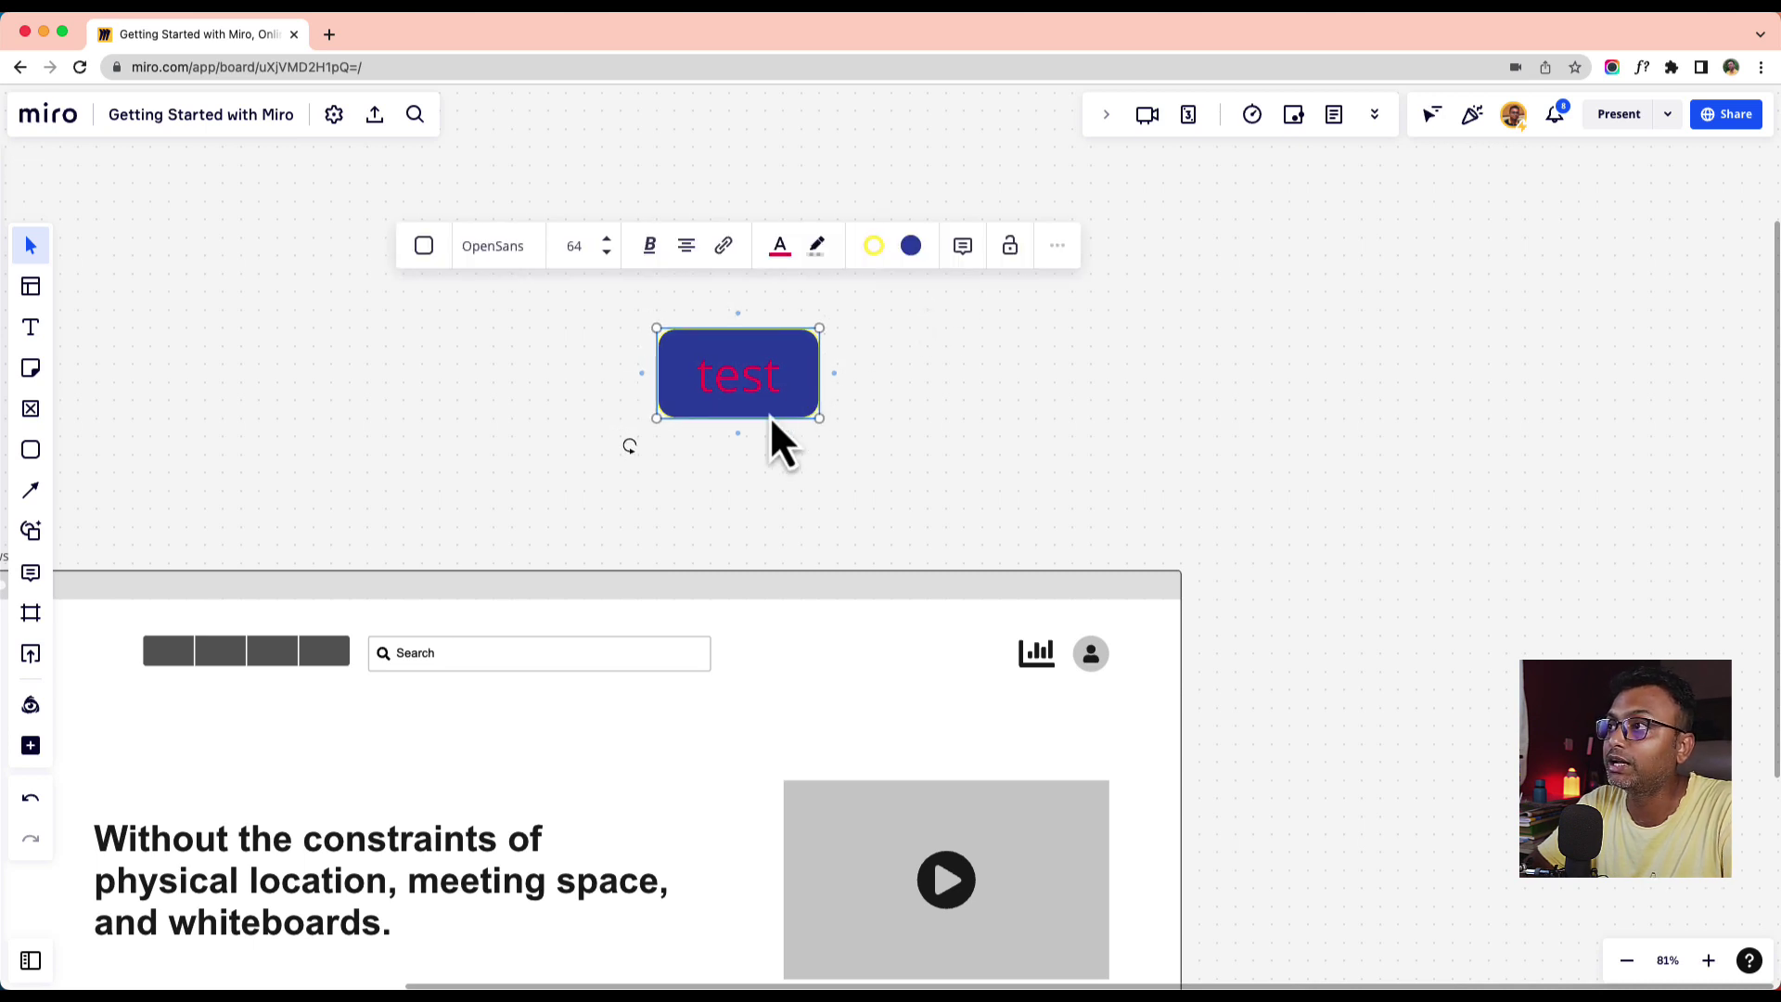
- Try moving the "test" rectangle while it is locked with the protected lock, and unlock it
{"action": "left_click", "coordinate": [1009, 245]}
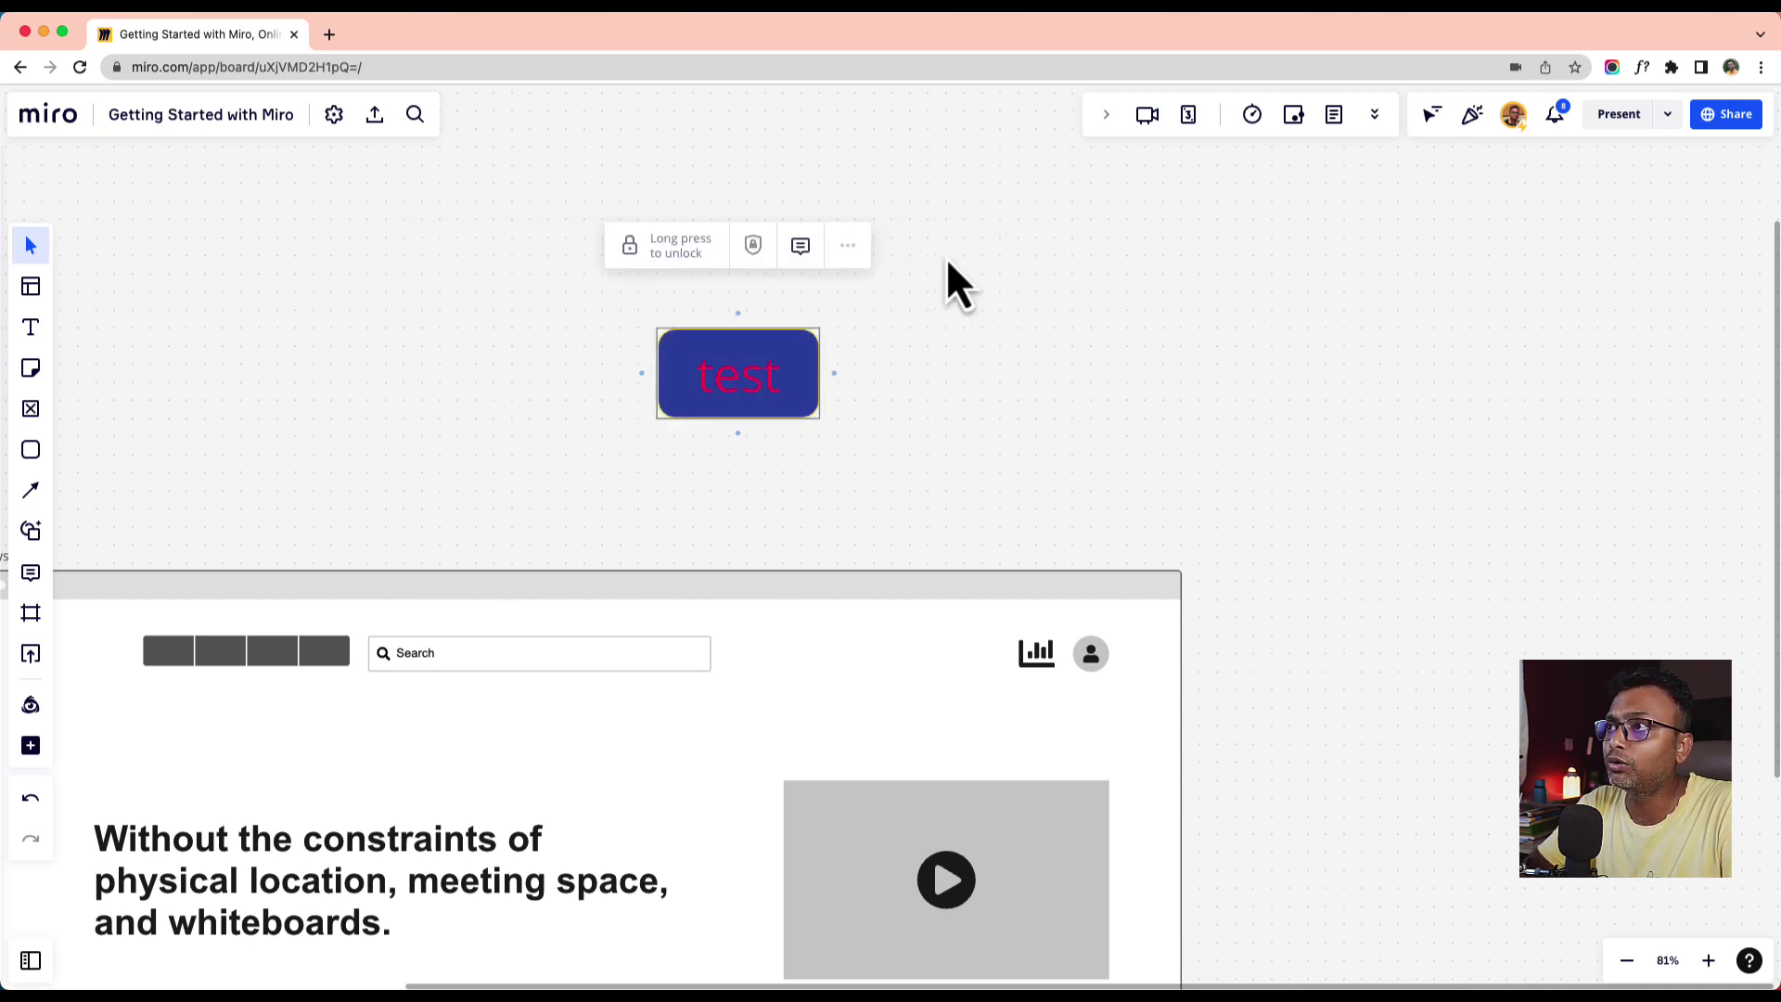
{"action": "left_click", "coordinate": [753, 245]}
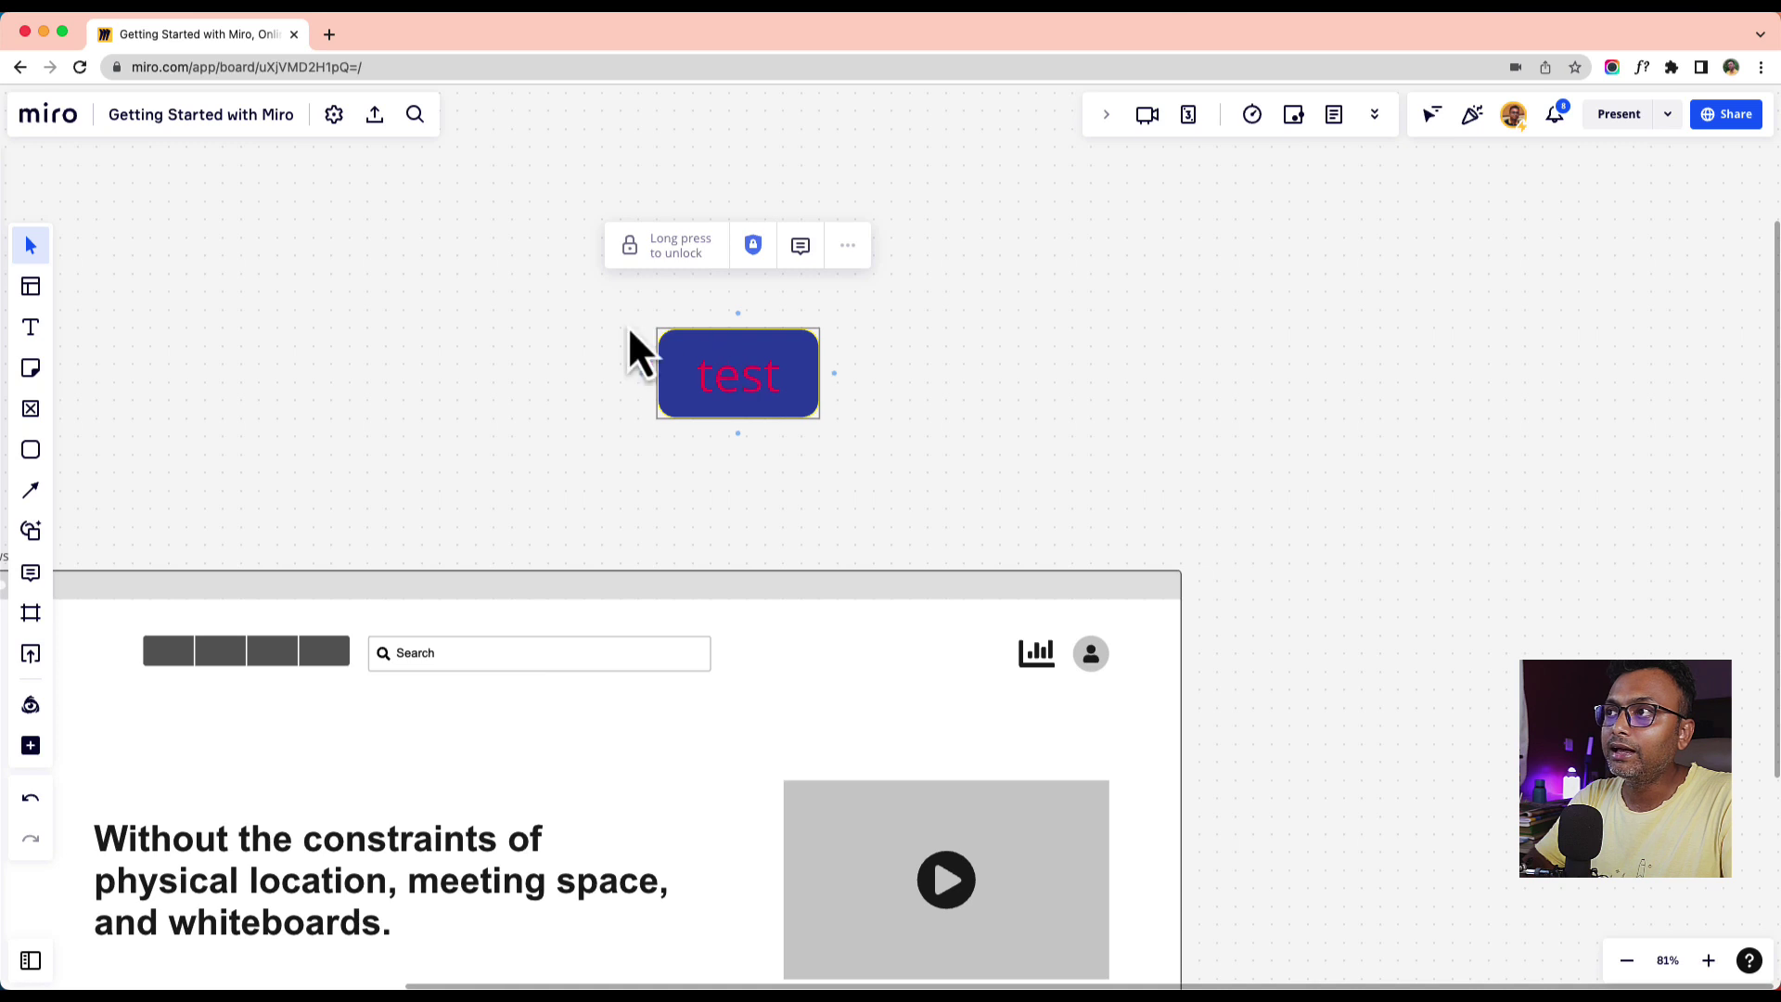
{"action": "left_click_drag", "start_coordinate": [739, 369], "coordinate": [642, 417]}
{"action": "left_click", "coordinate": [732, 376]}
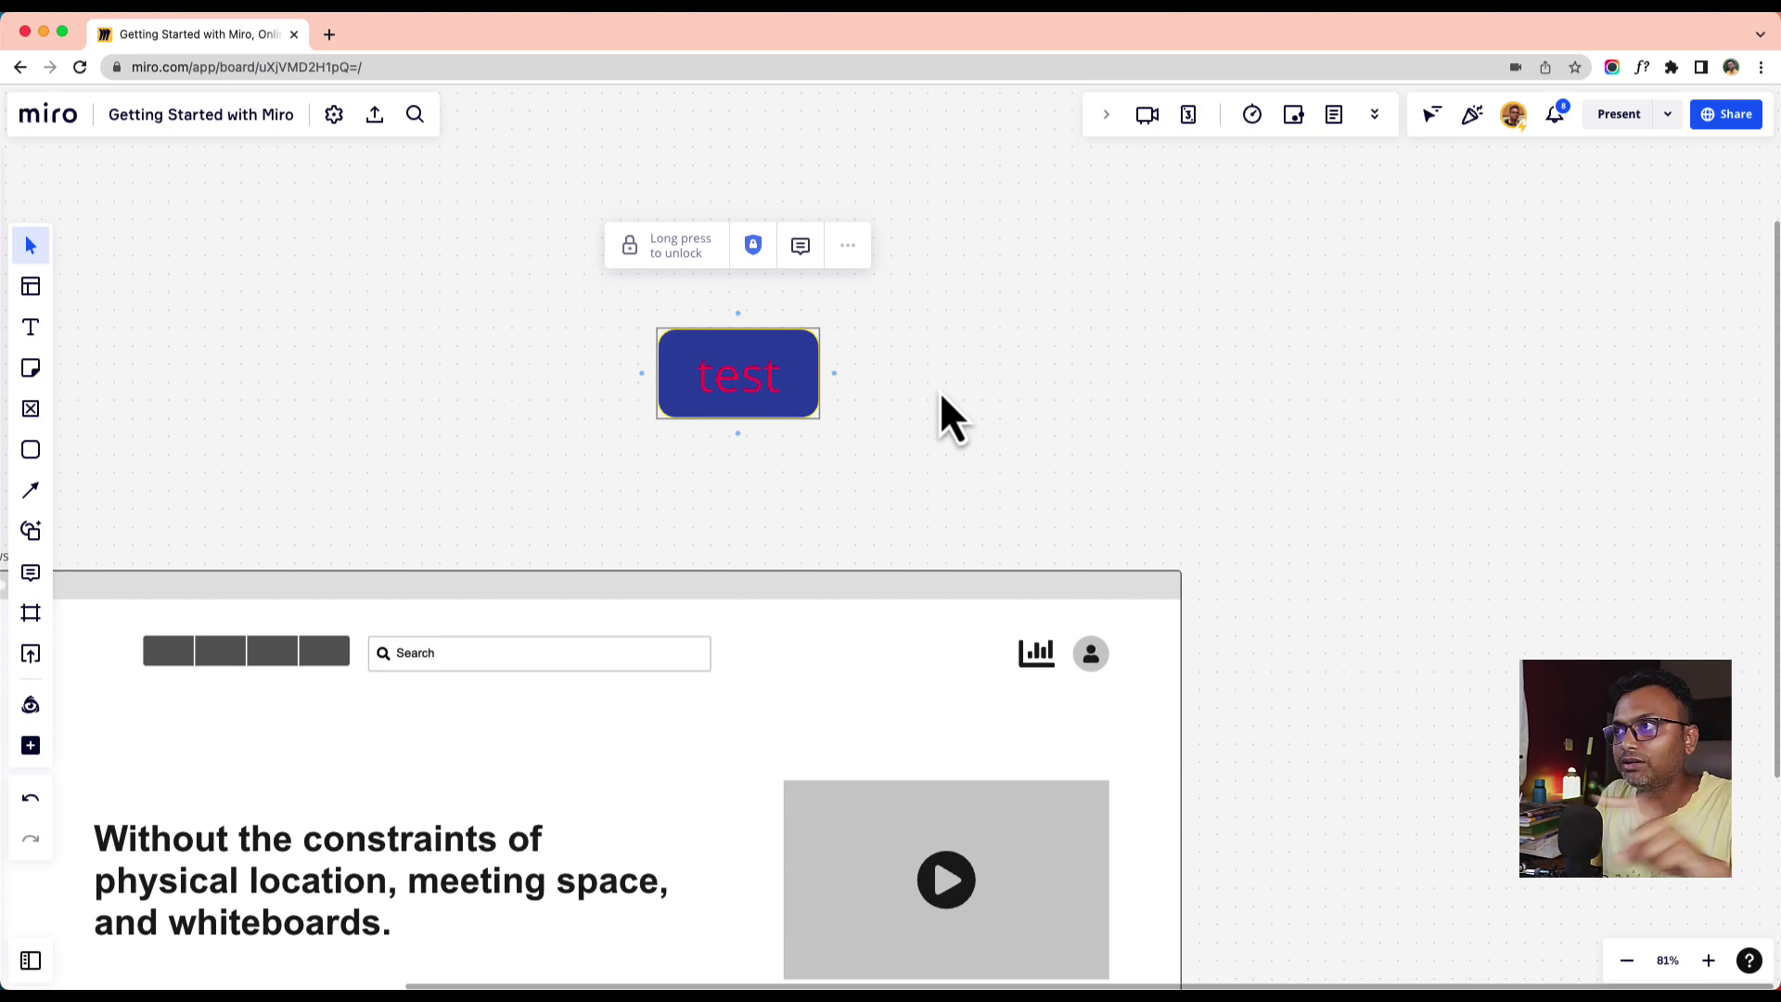
{"action": "left_click", "coordinate": [682, 253]}
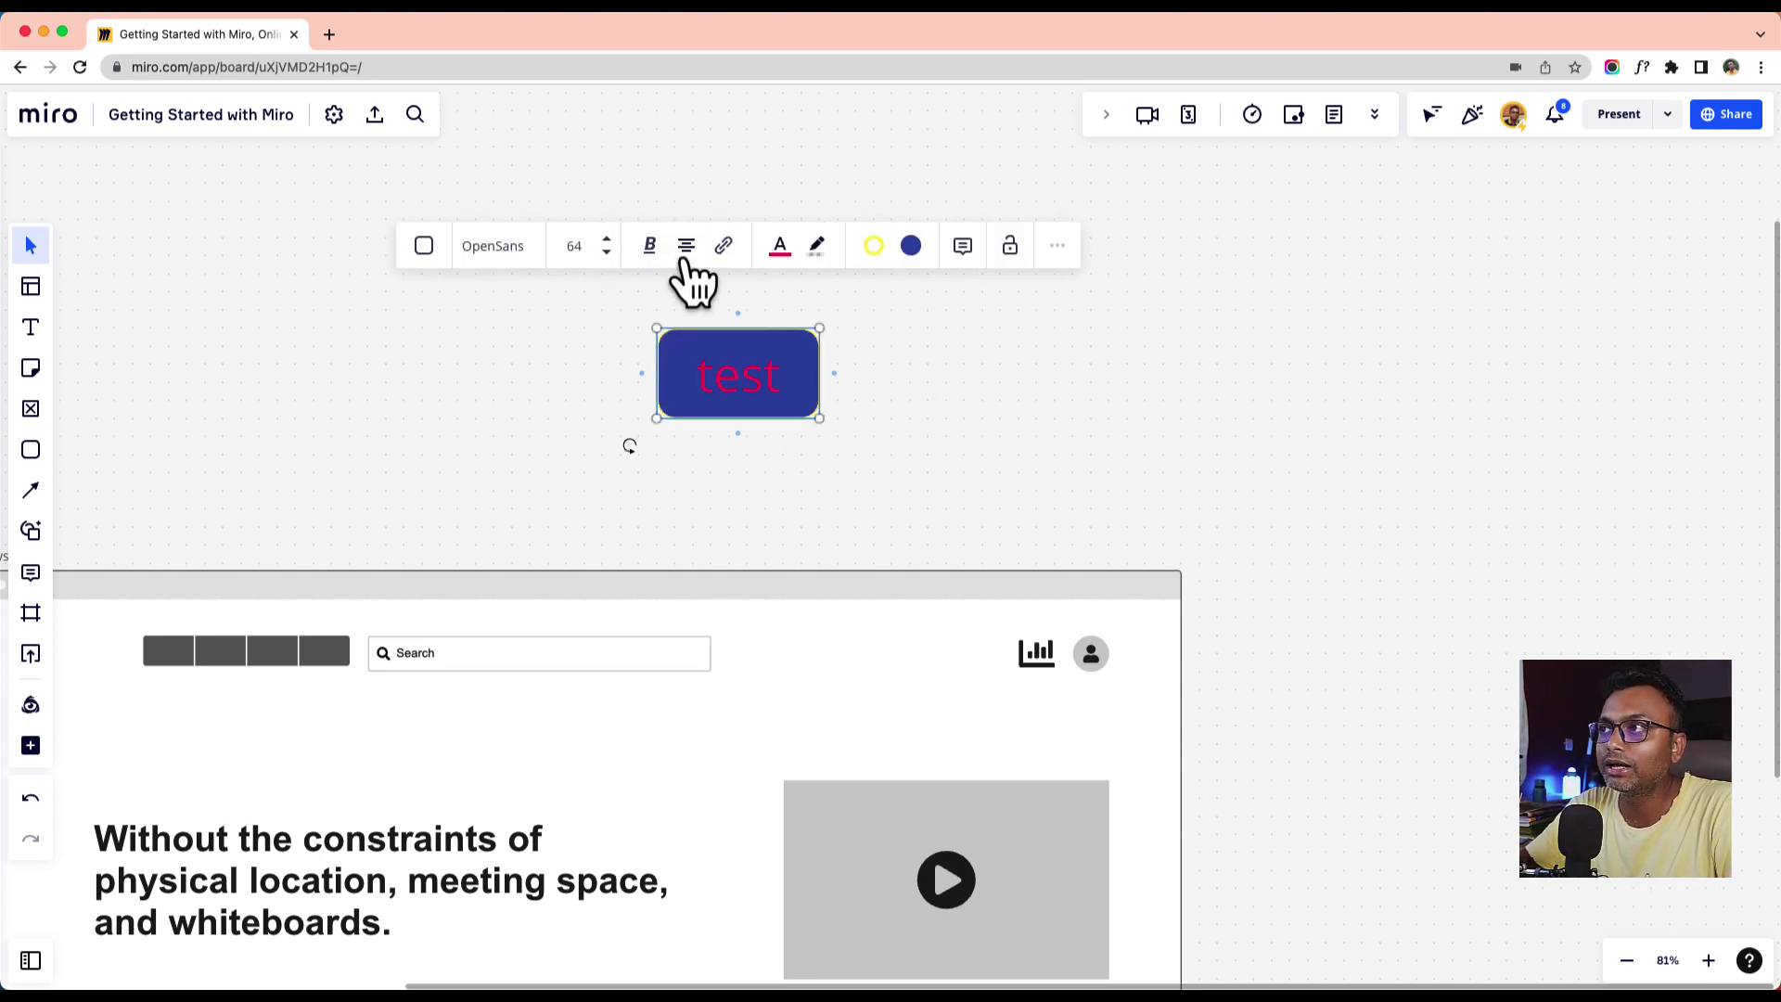
{"action": "left_click", "coordinate": [587, 444]}
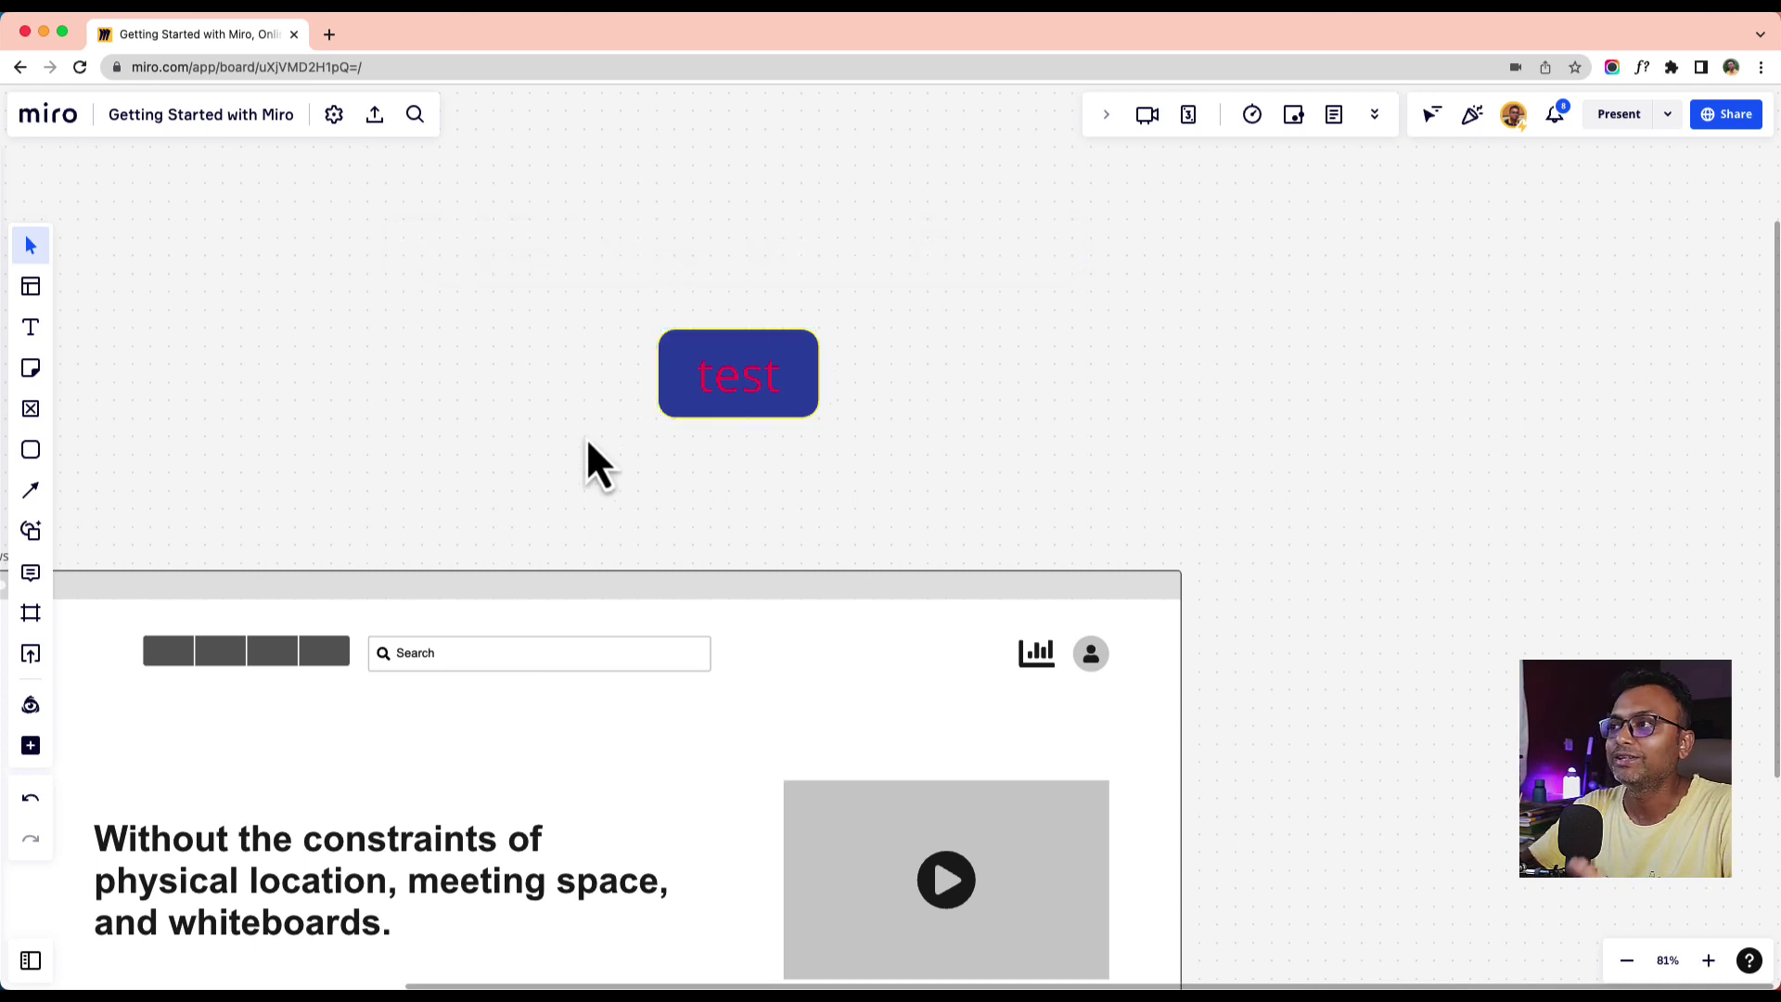
- Look into the full shape library and the frames and activities overview, and close them
{"action": "scroll", "coordinate": [587, 443], "scroll_direction": "down", "scroll_amount": 5}
{"action": "scroll", "coordinate": [588, 443], "scroll_direction": "left", "scroll_amount": 3}
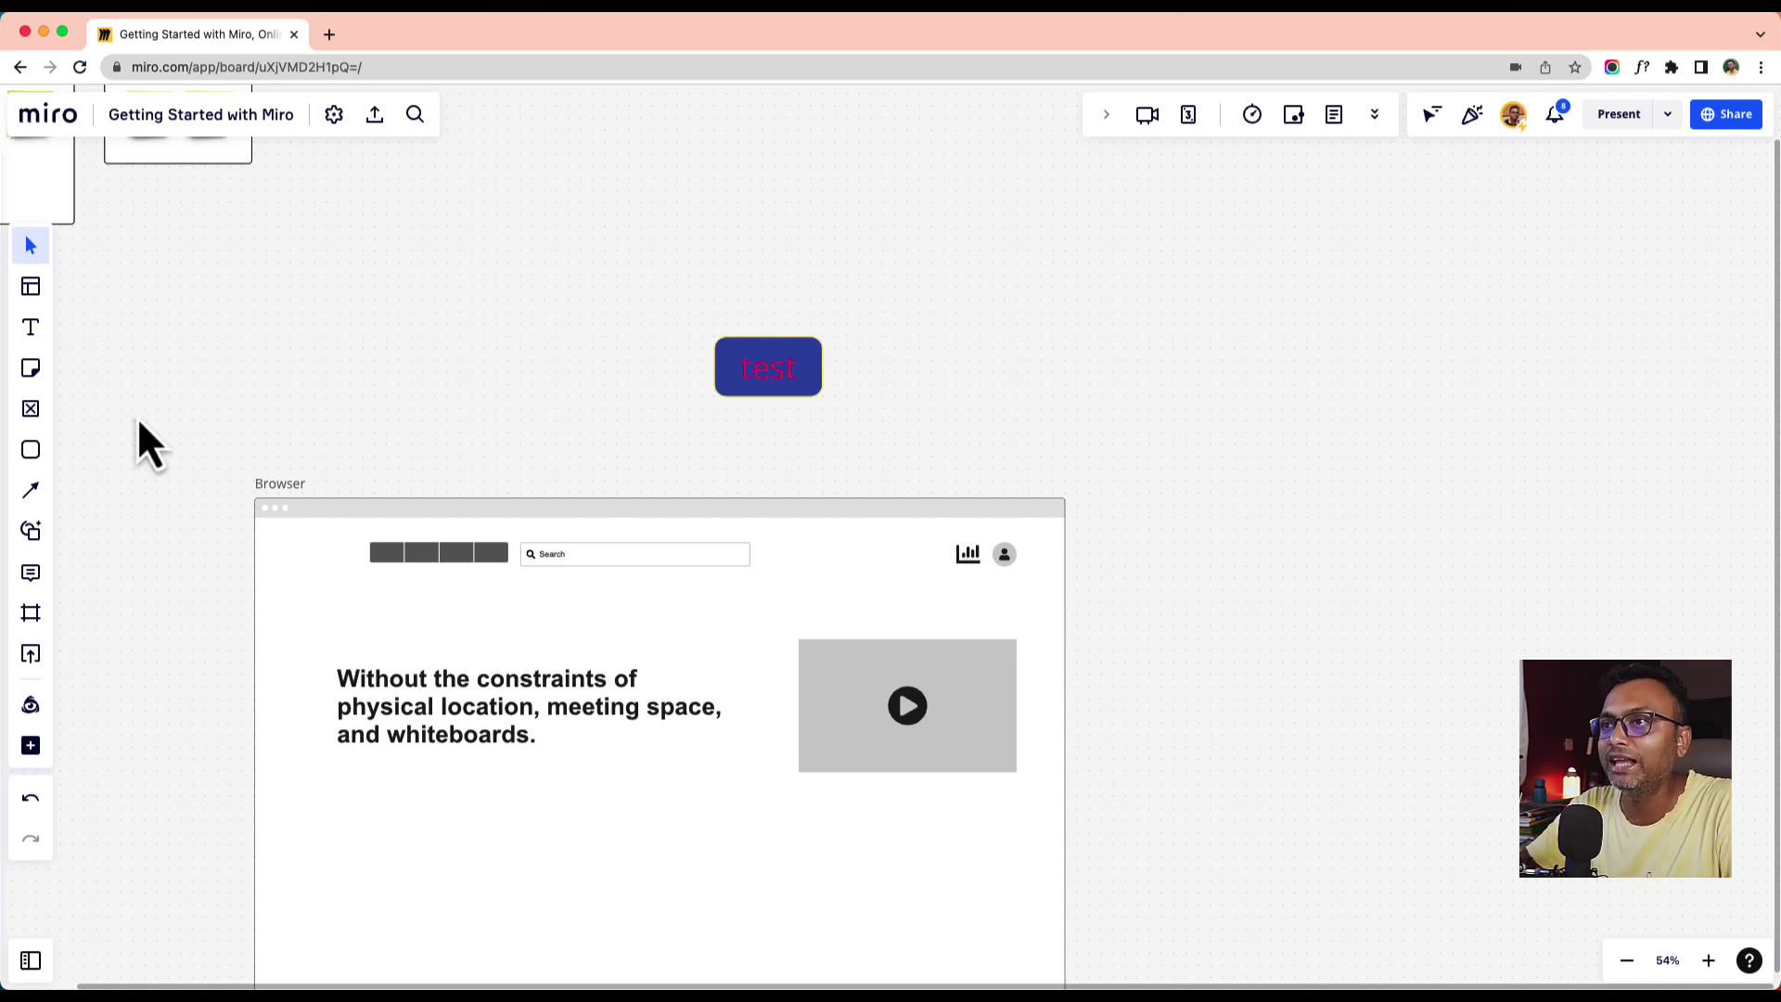
{"action": "left_click", "coordinate": [35, 451]}
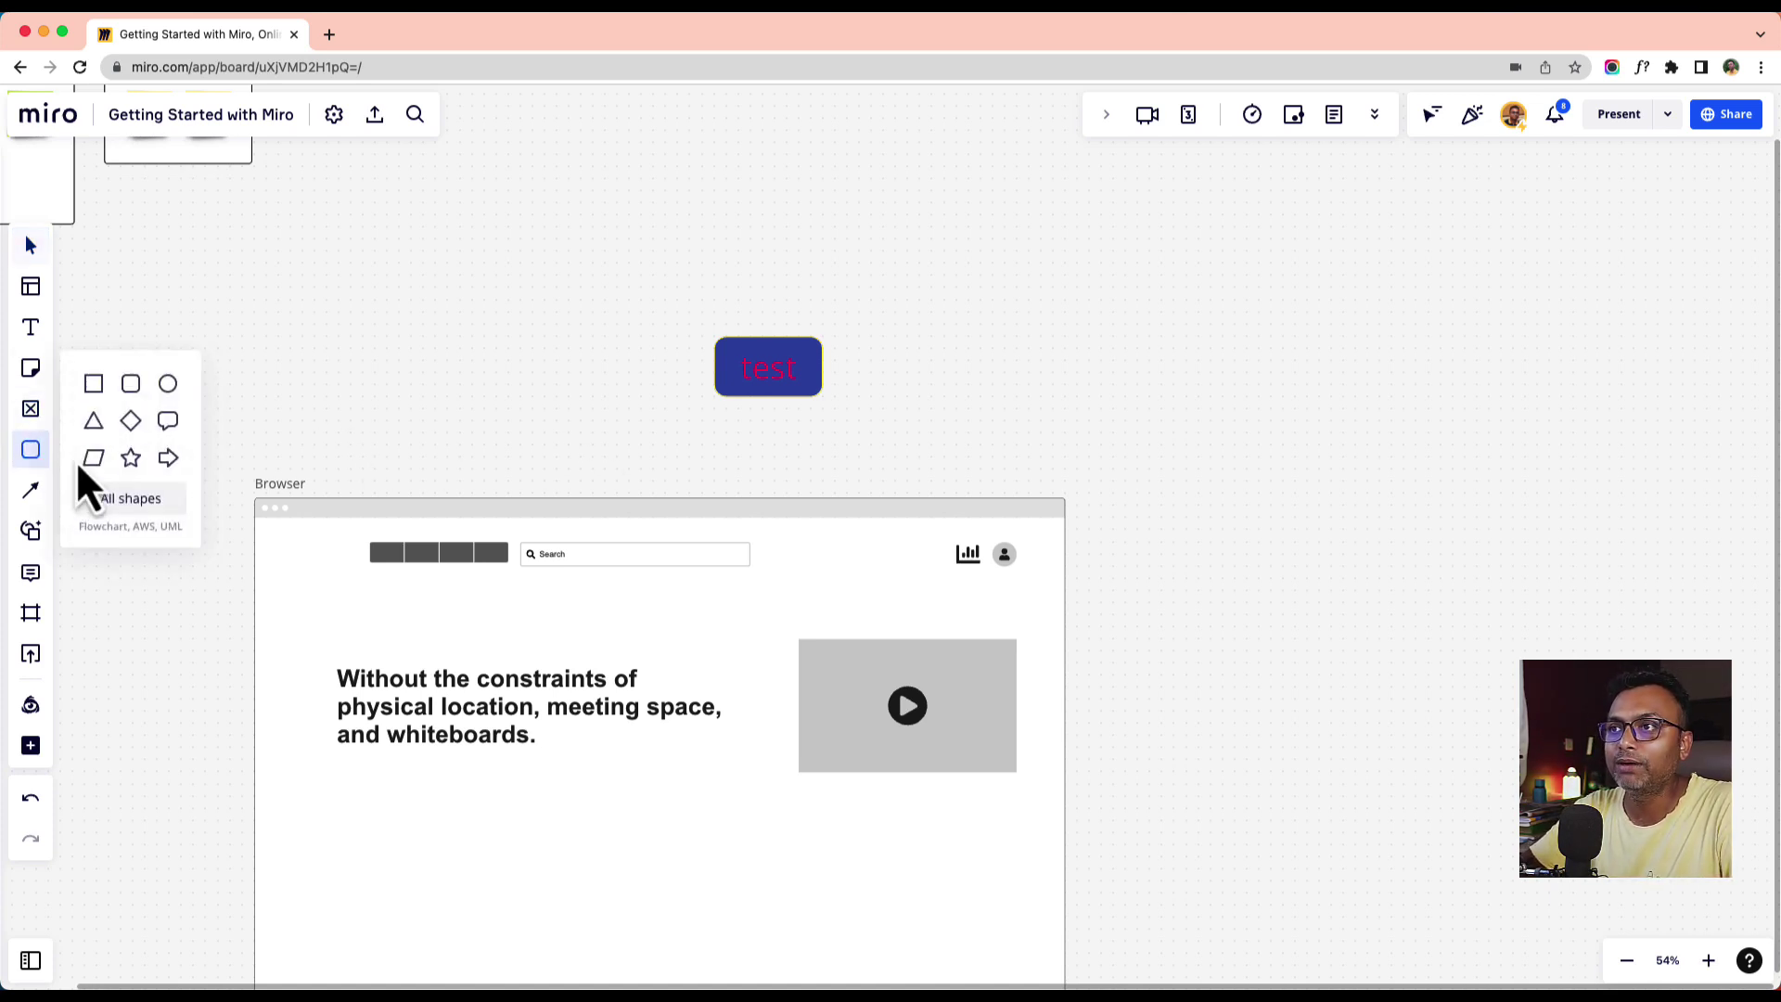
{"action": "left_click", "coordinate": [131, 501]}
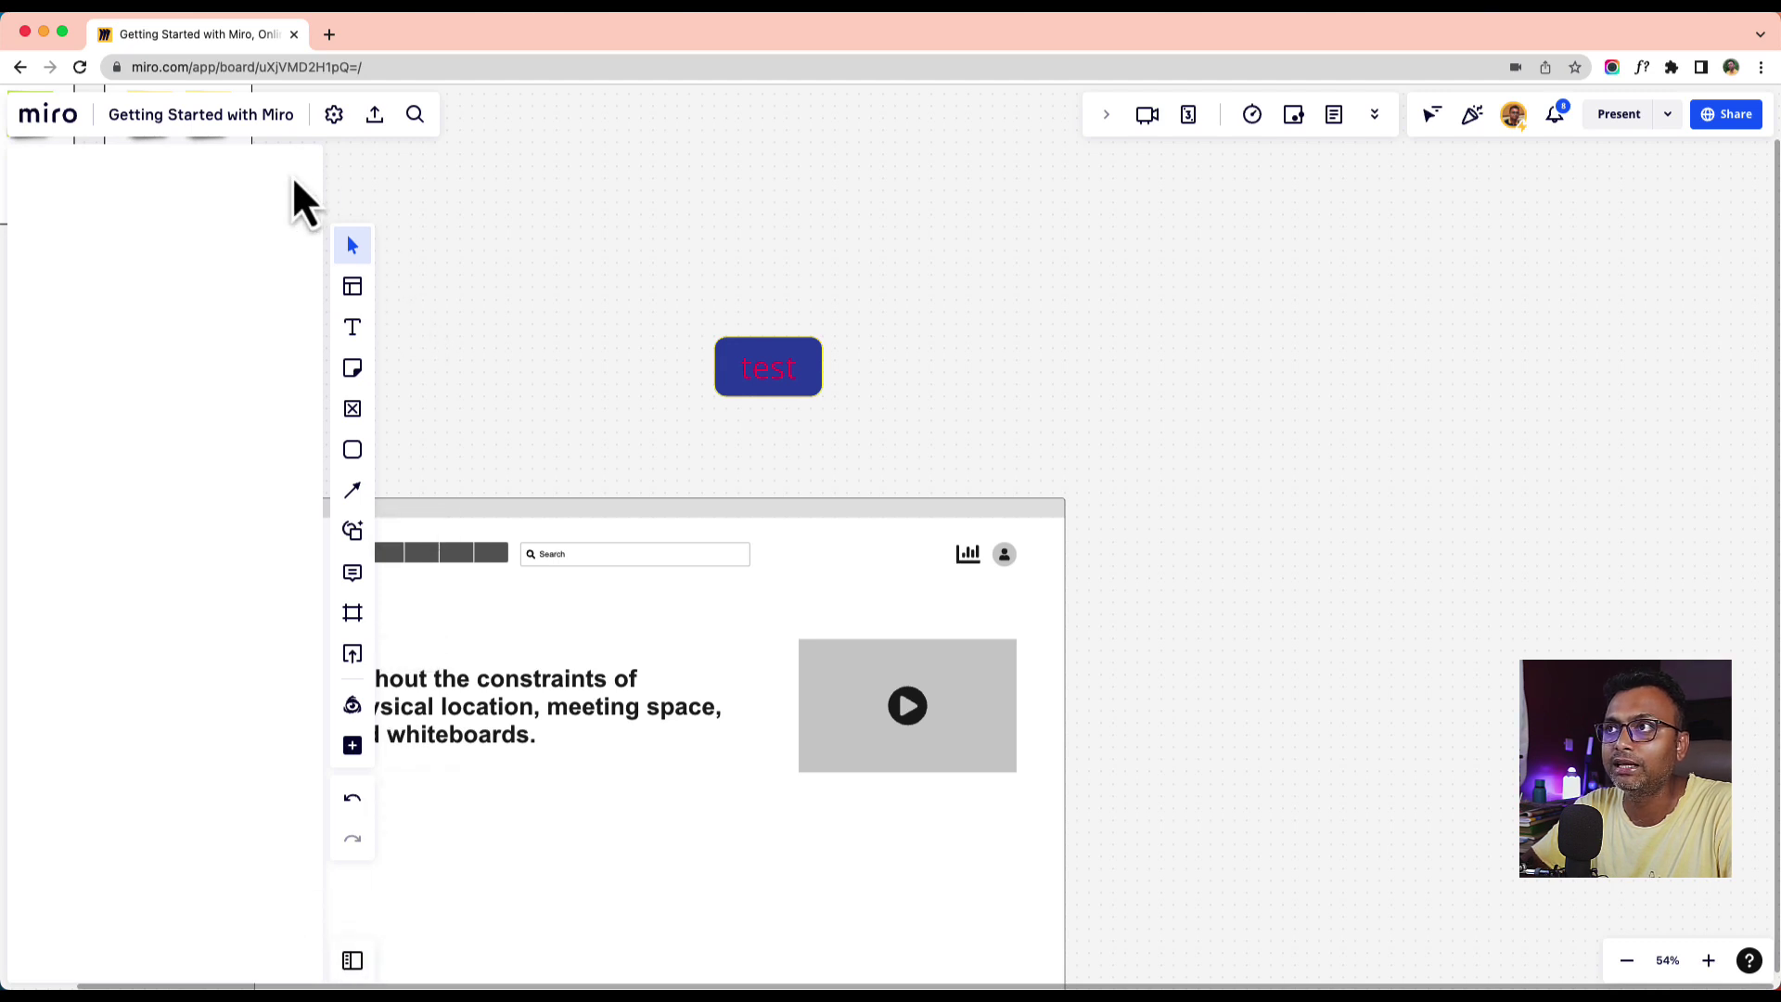
{"action": "left_click", "coordinate": [353, 963]}
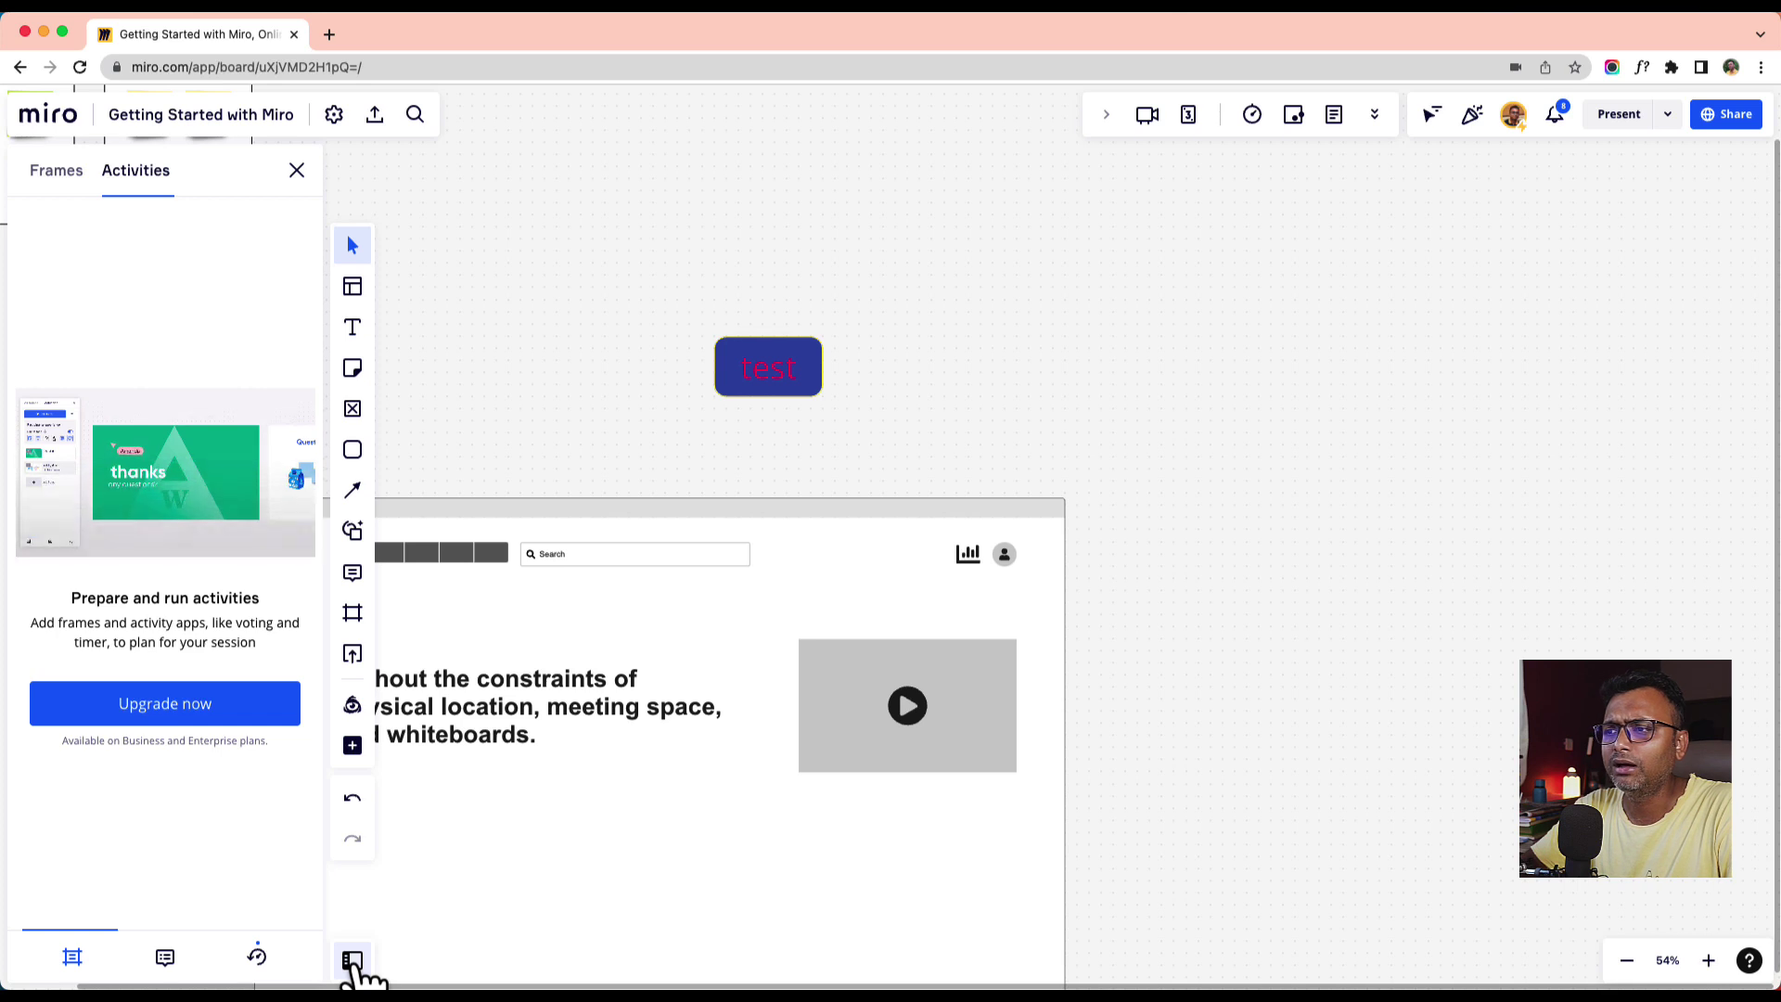
{"action": "left_click", "coordinate": [353, 961]}
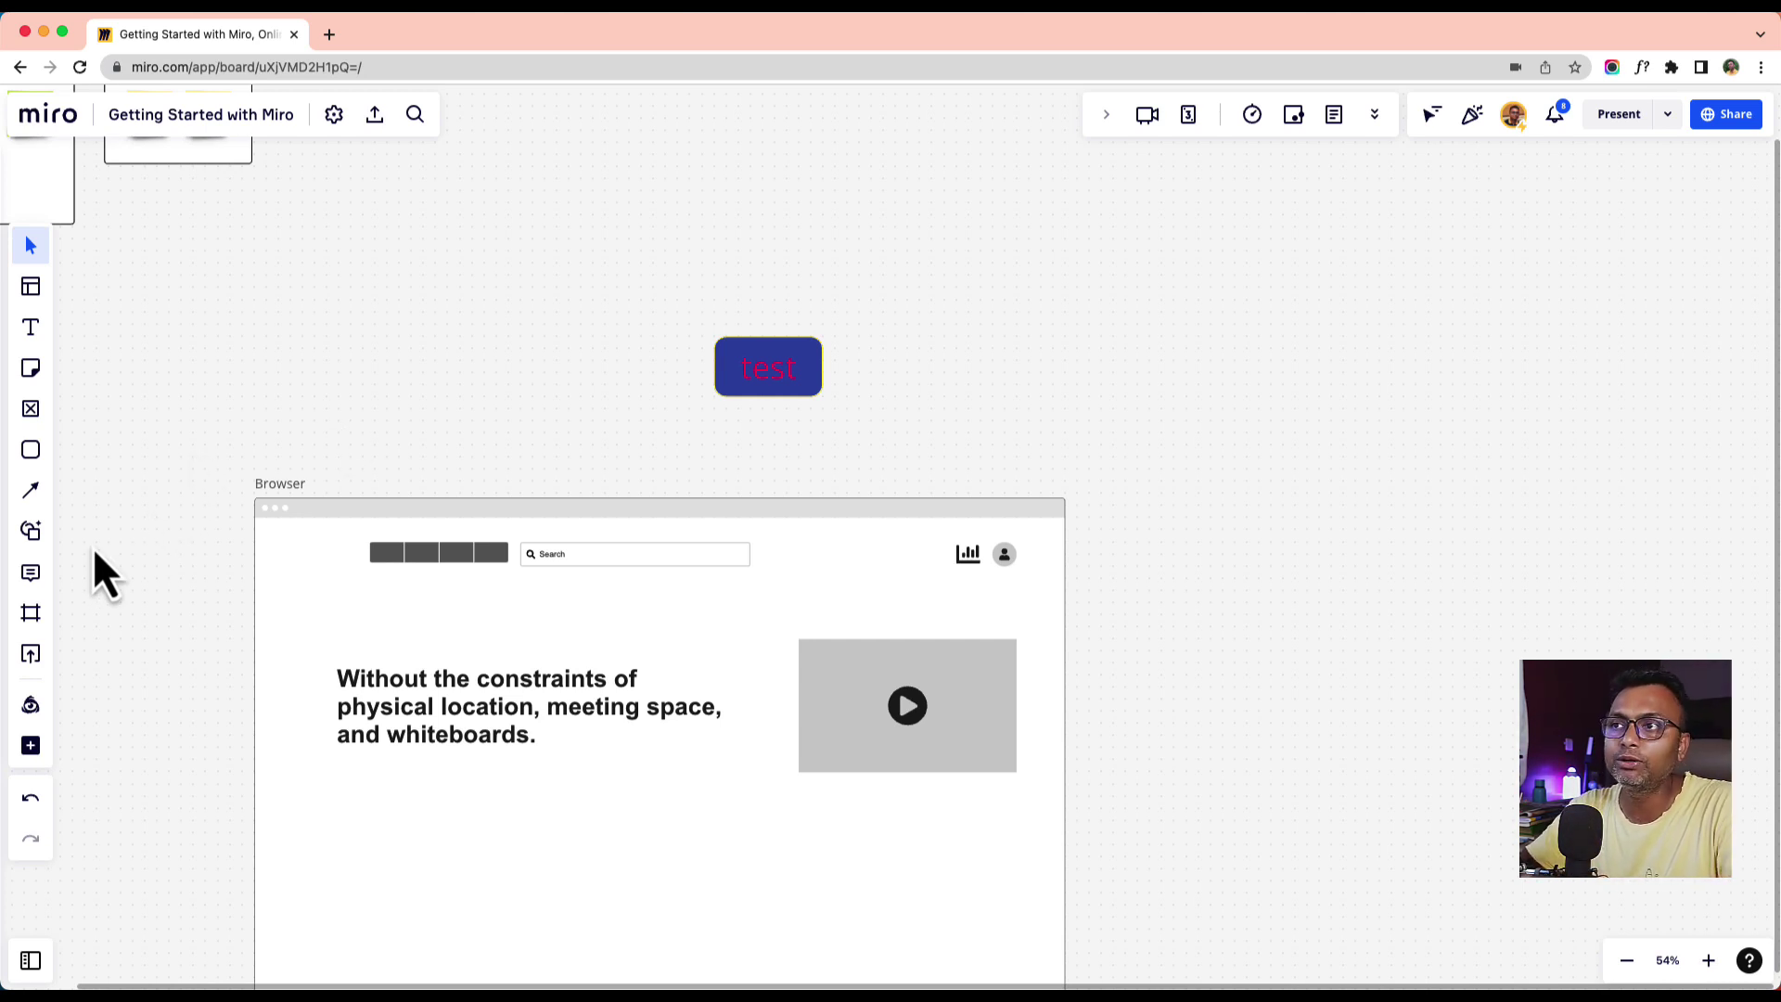
- Move the "test" rectangle further left above the browser frame
{"action": "left_click_drag", "start_coordinate": [739, 370], "coordinate": [521, 370]}
{"action": "scroll", "coordinate": [355, 373], "scroll_direction": "down", "scroll_amount": 5}
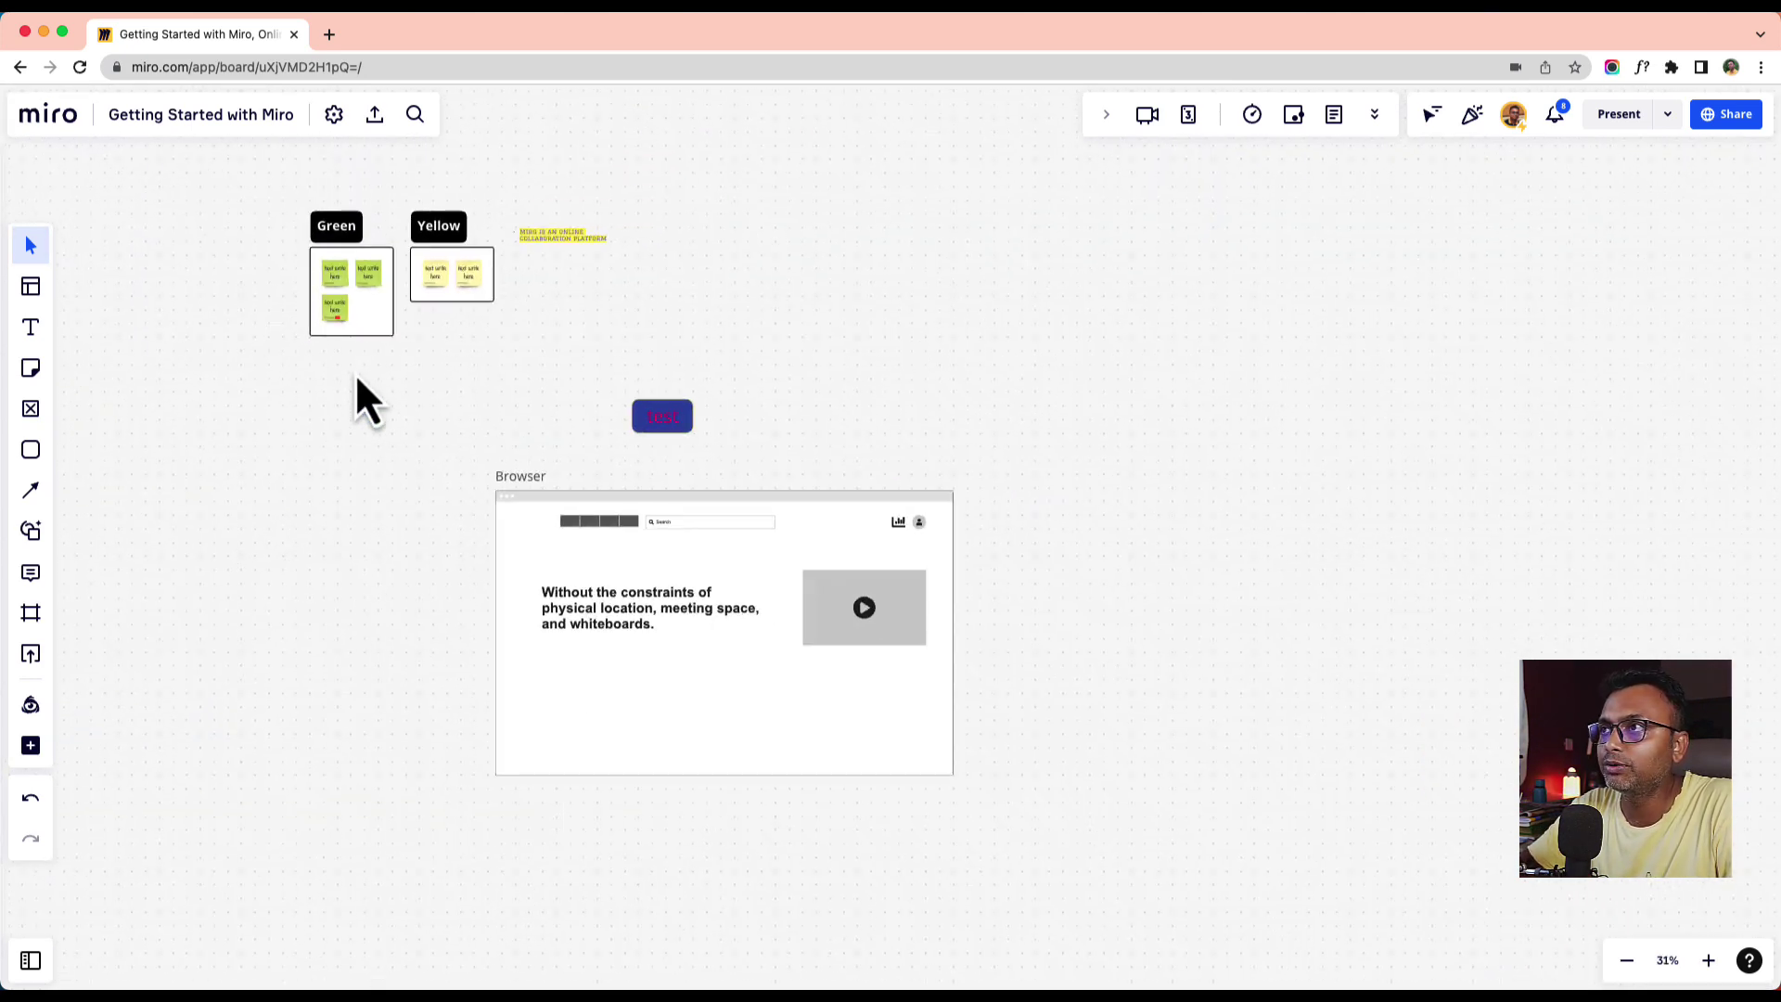
- Connect the first sticky note in the Green cluster to the one beside it with an arrow
{"action": "scroll", "coordinate": [314, 260], "scroll_direction": "up", "scroll_amount": 10}
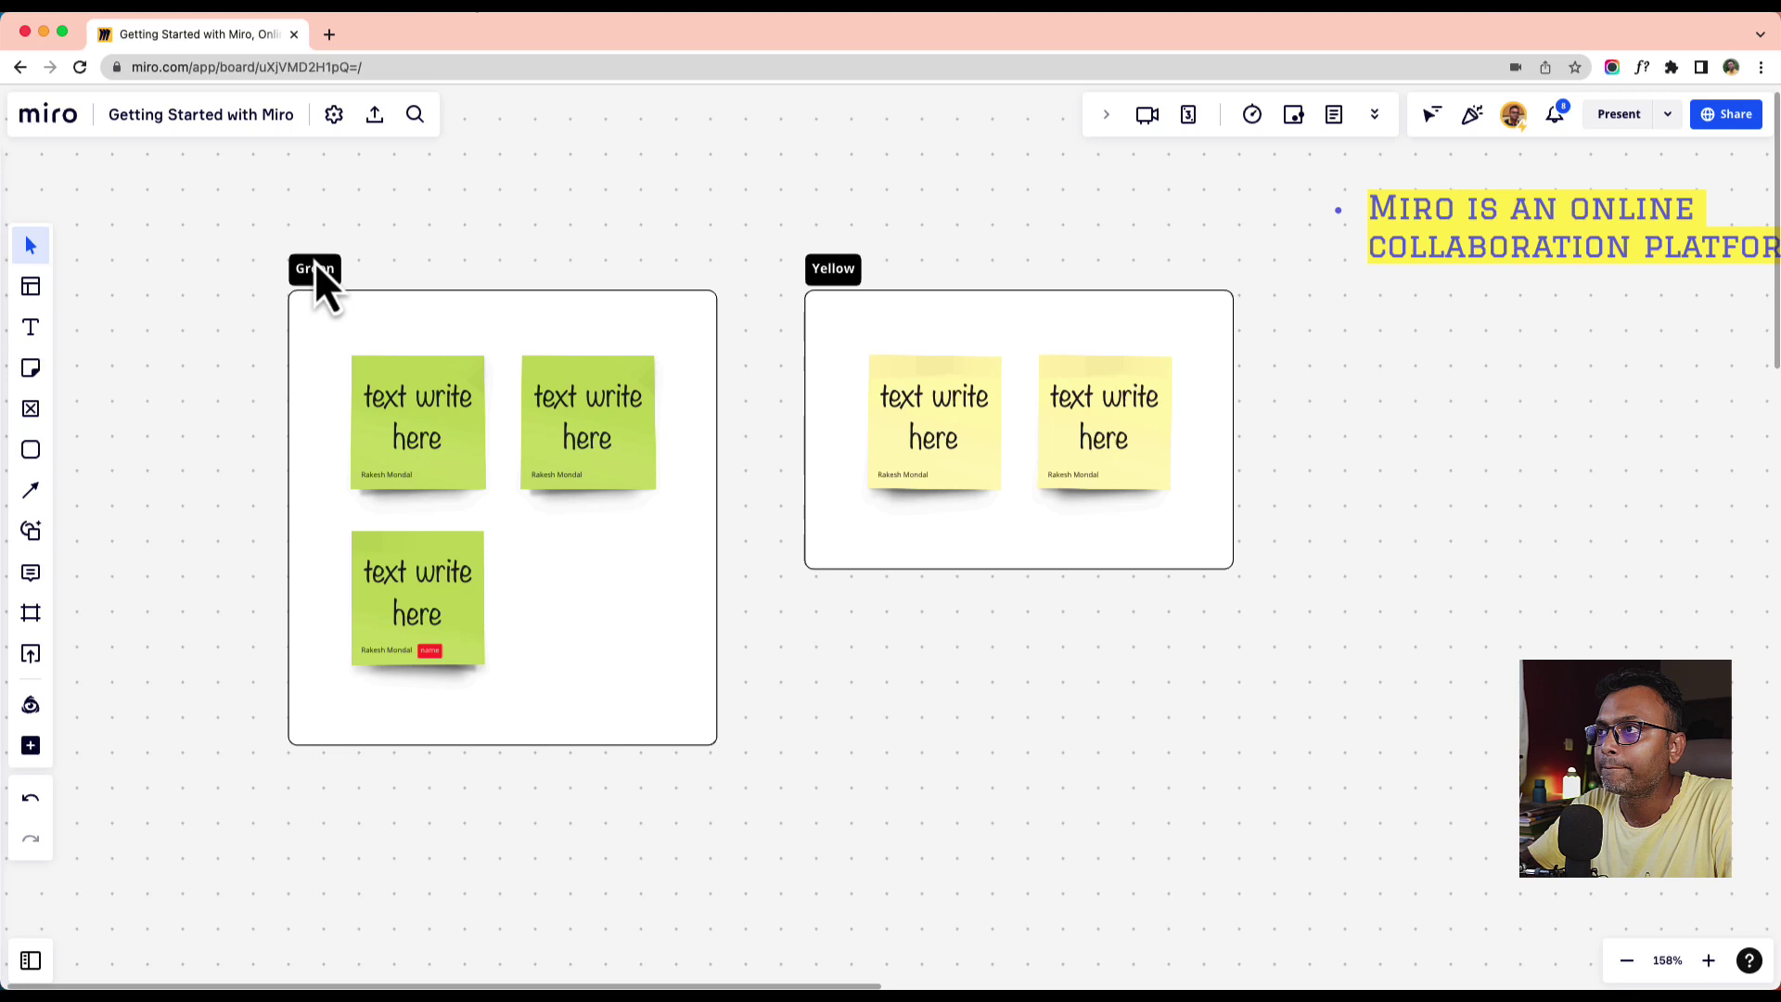
{"action": "left_click", "coordinate": [478, 414]}
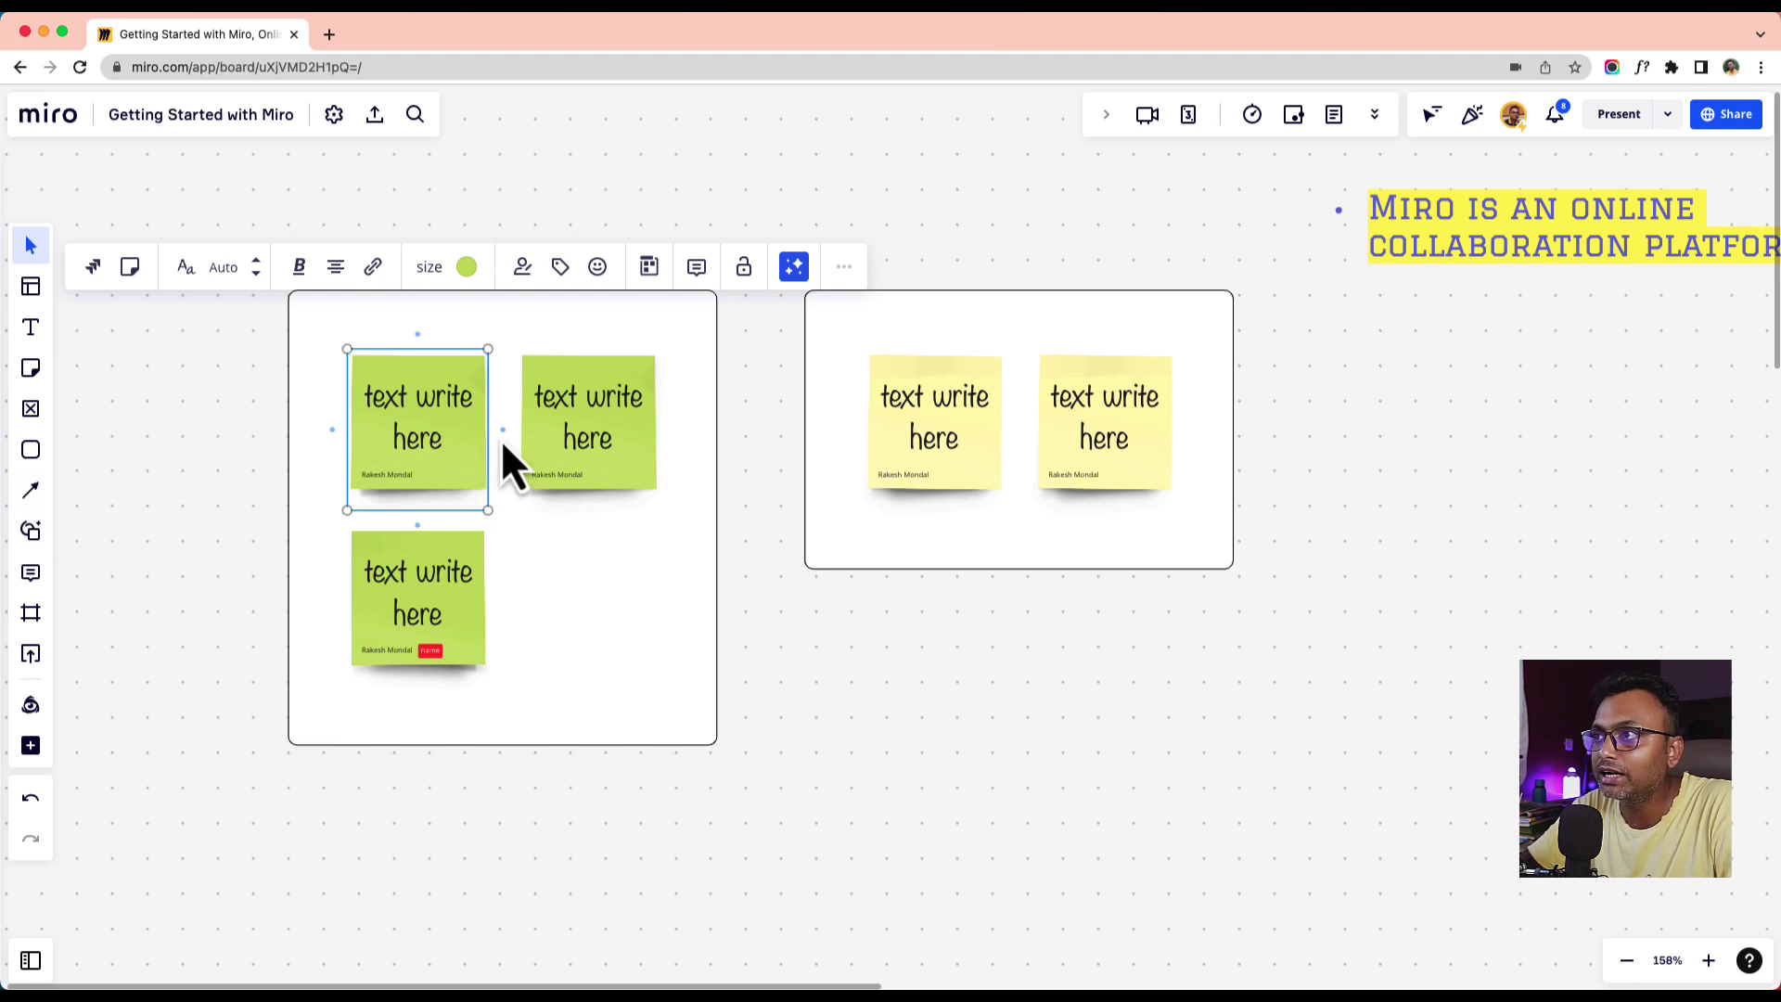
{"action": "scroll", "coordinate": [503, 434], "scroll_direction": "up", "scroll_amount": 5}
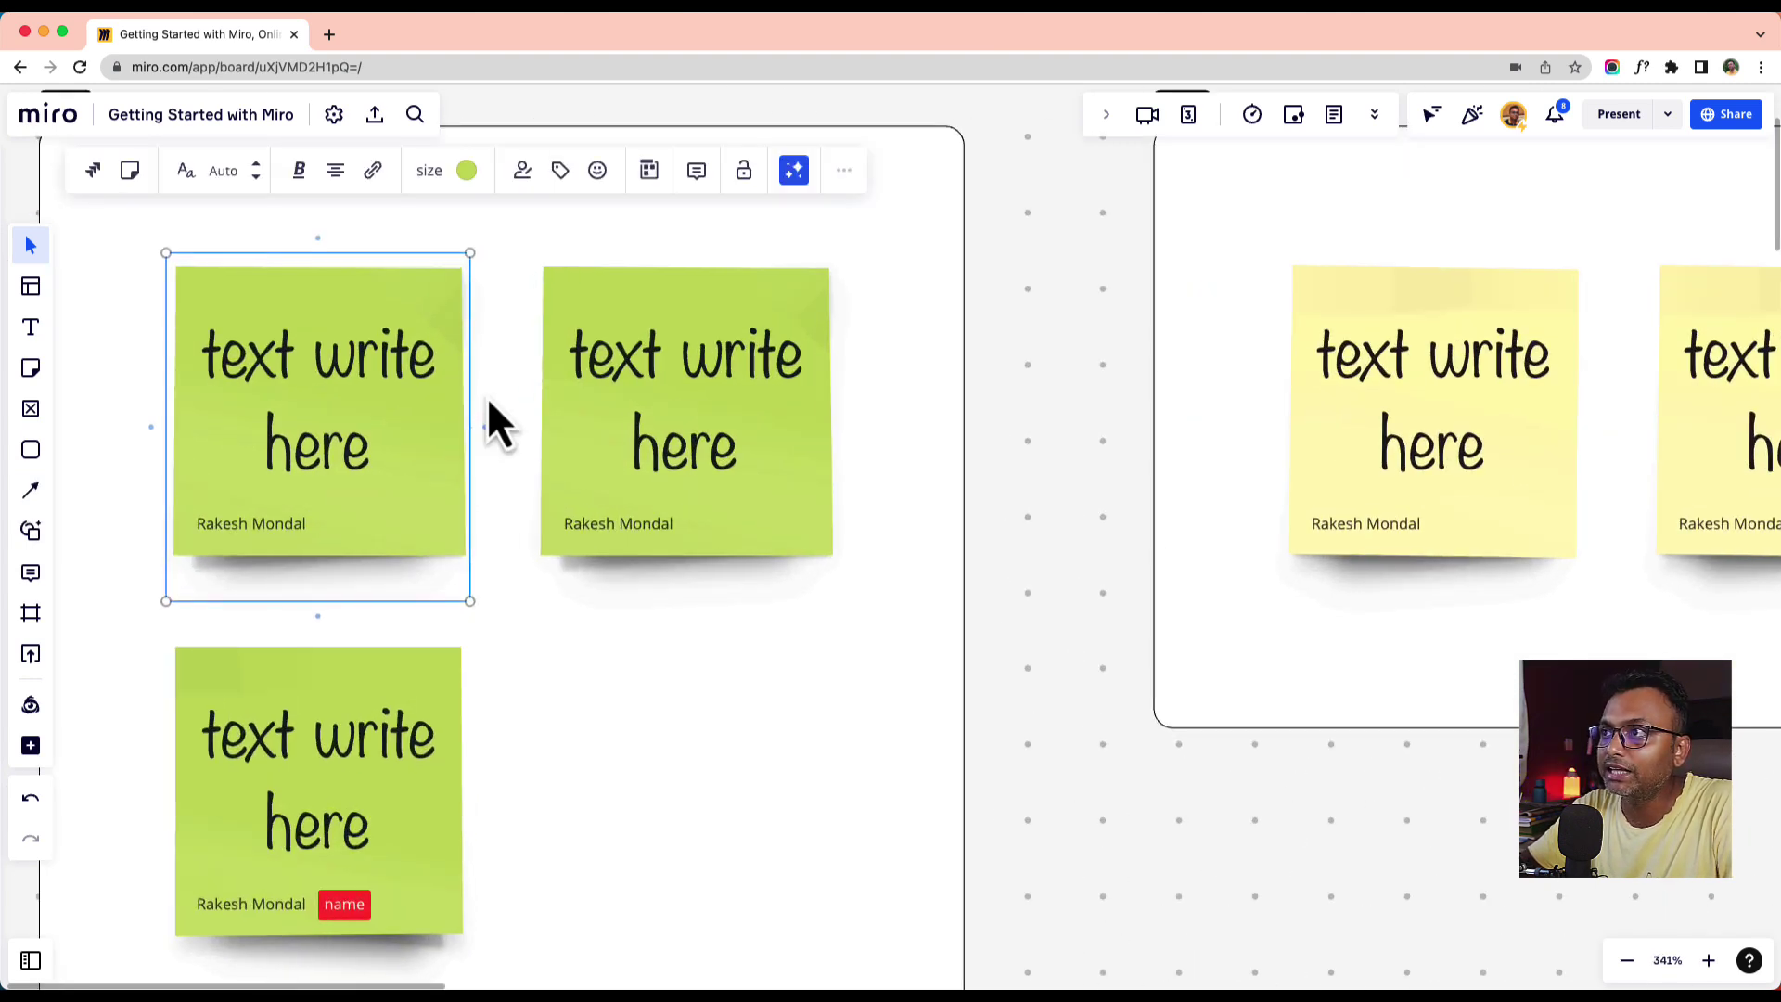
{"action": "scroll", "coordinate": [484, 428], "scroll_direction": "up", "scroll_amount": 2}
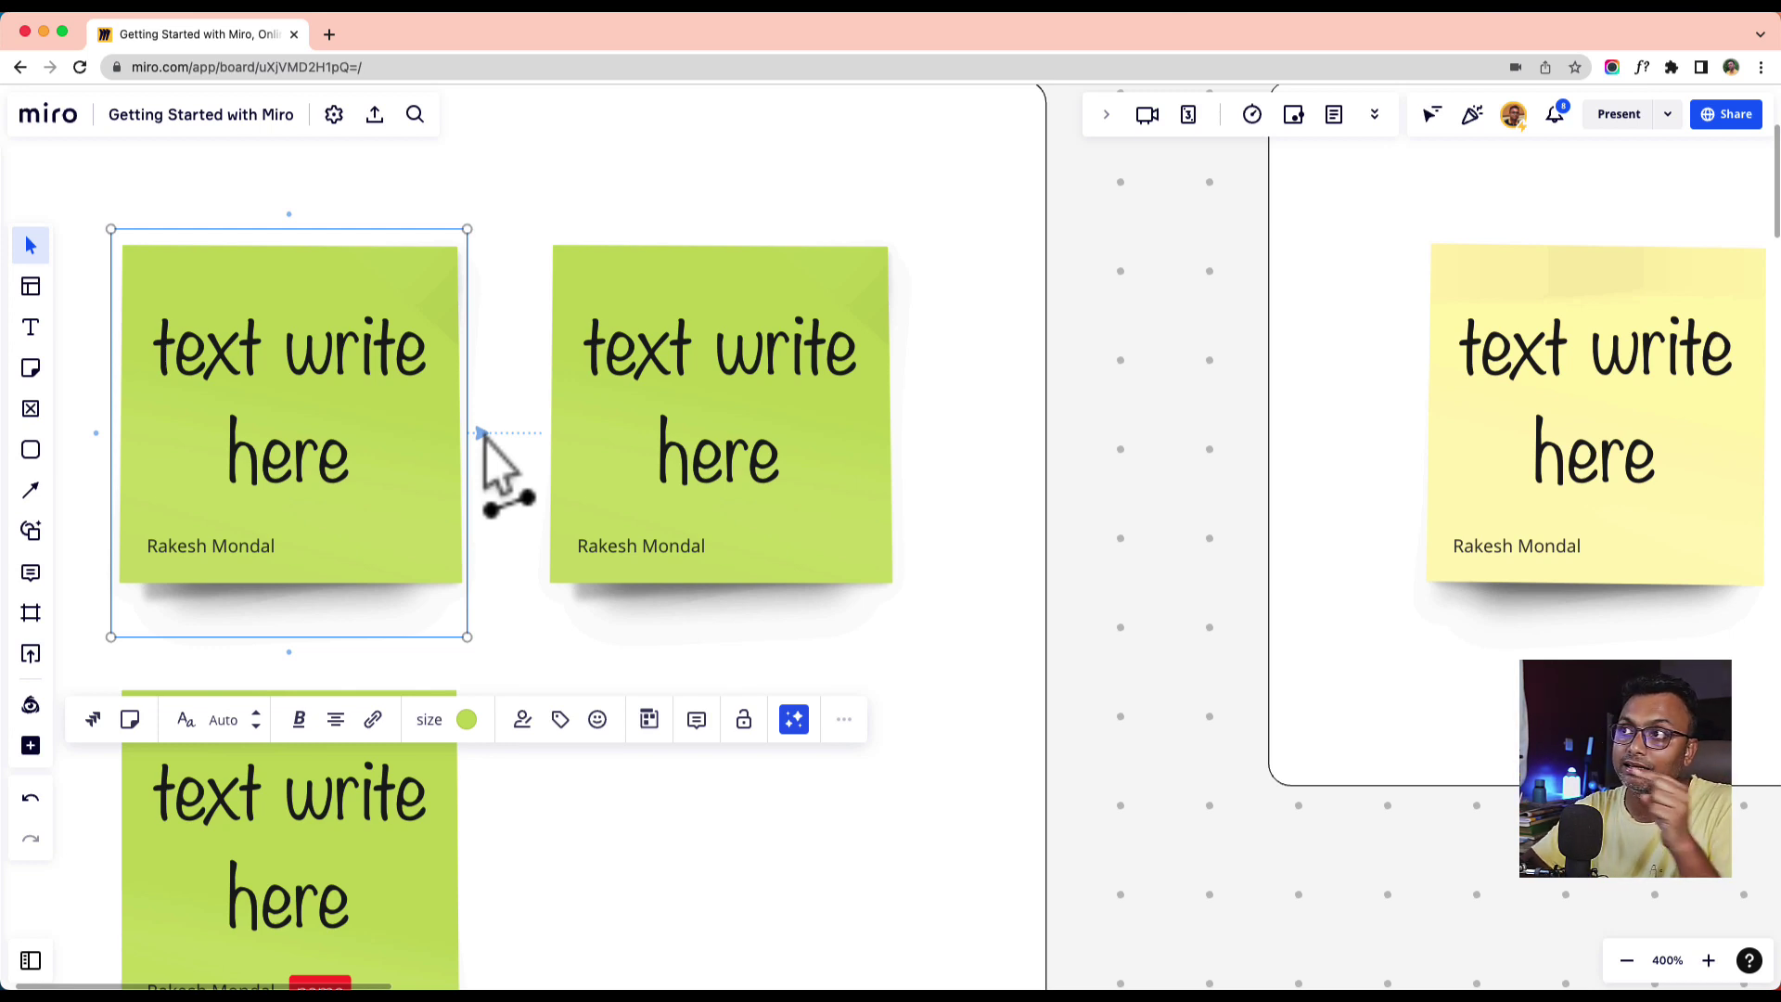
{"action": "left_click_drag", "start_coordinate": [483, 432], "coordinate": [520, 434]}
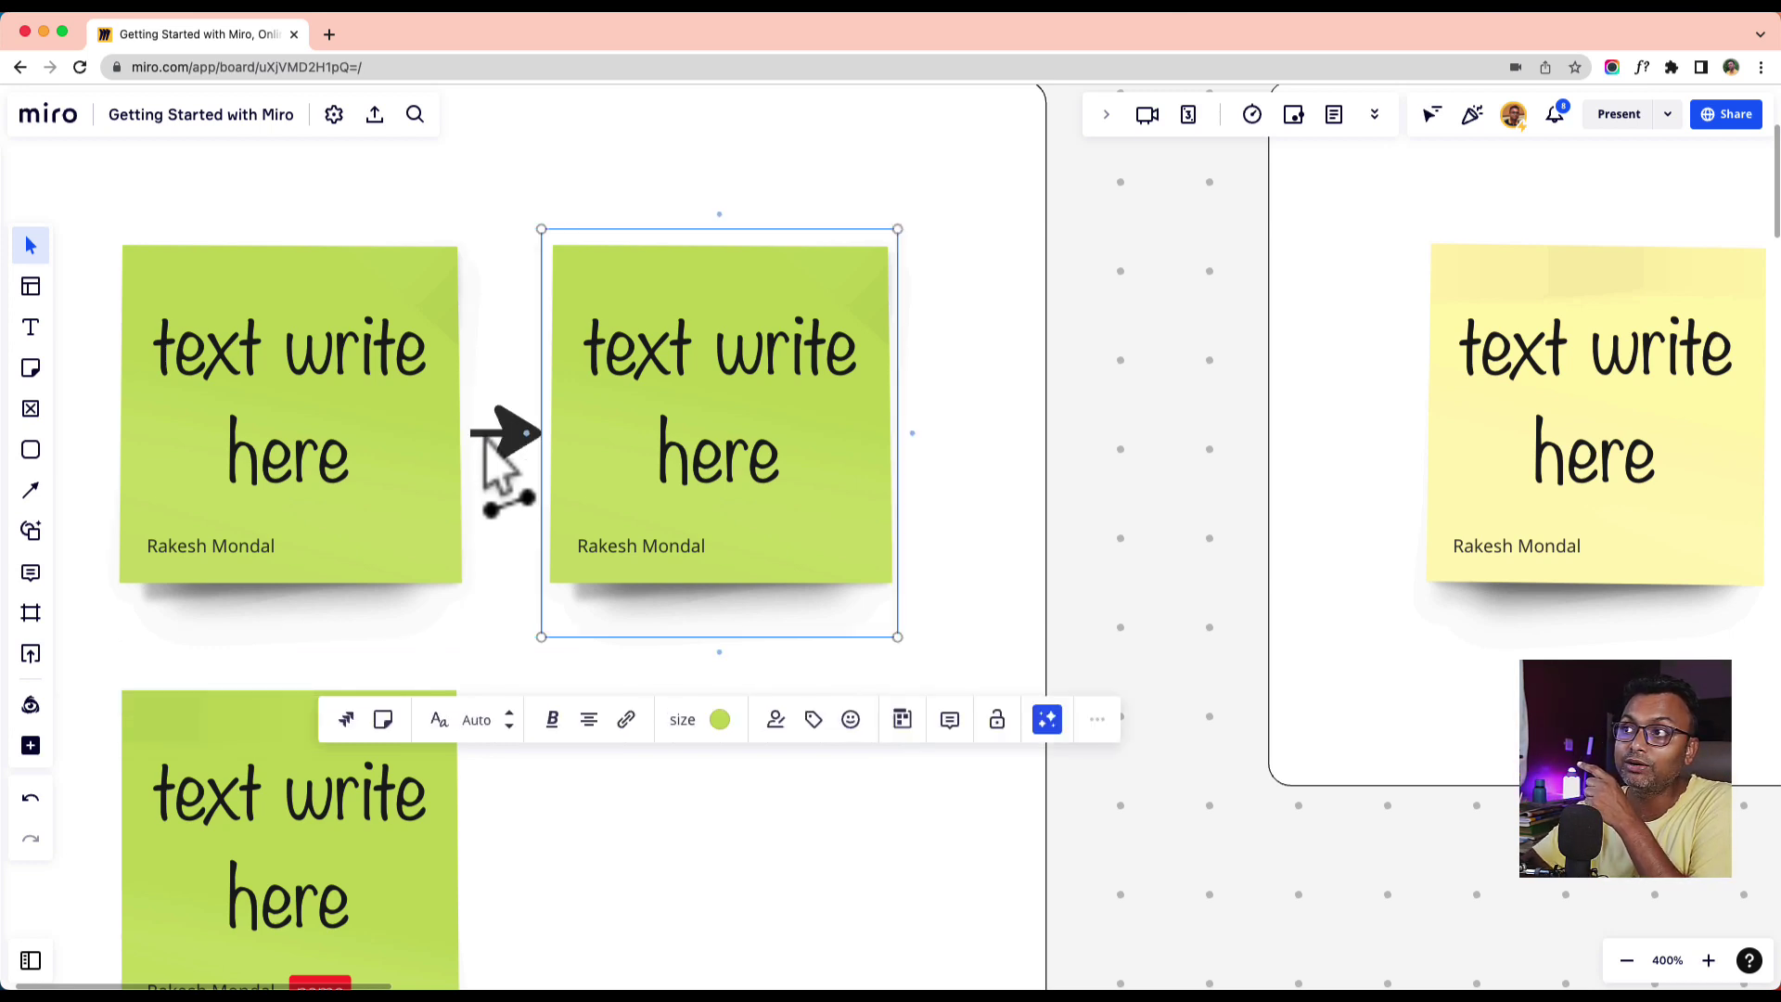
- Reposition the second green sticky note level with the first one, leaving a wider gap between them
{"action": "left_click_drag", "start_coordinate": [639, 372], "coordinate": [731, 264]}
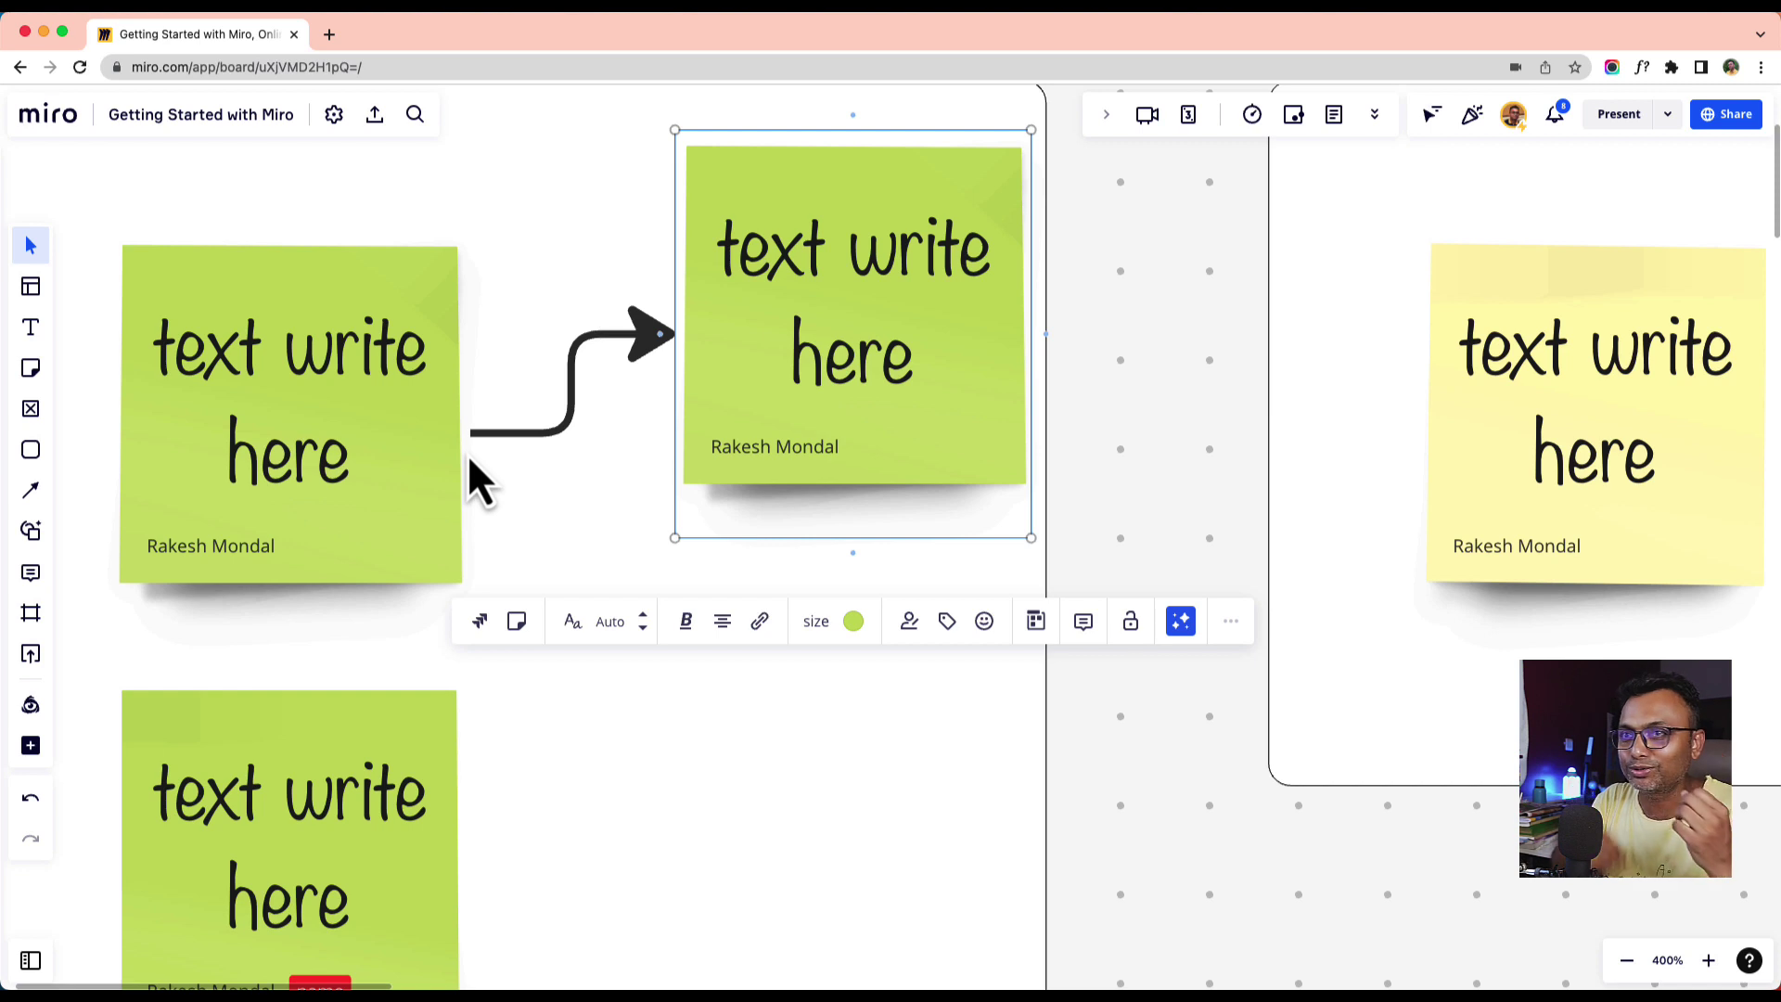
{"action": "left_click_drag", "start_coordinate": [826, 323], "coordinate": [781, 421]}
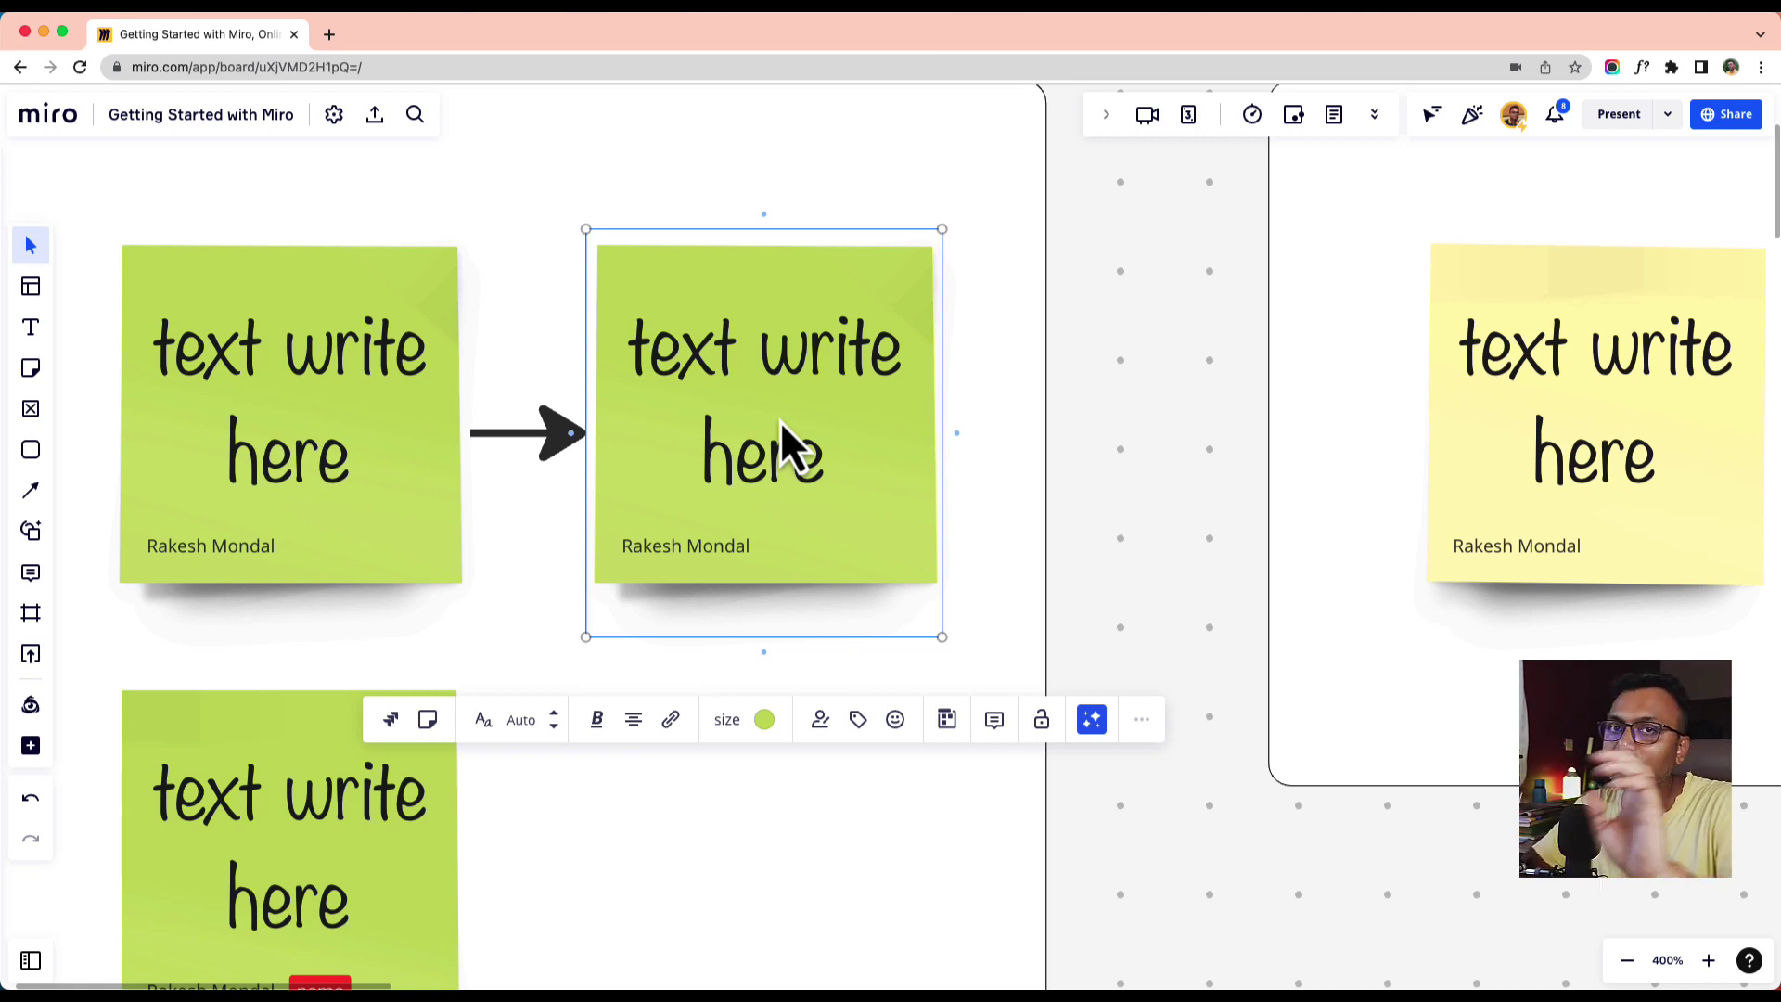
- Delete the arrow between the two upper green sticky notes and select the first note
{"action": "left_click", "coordinate": [527, 433]}
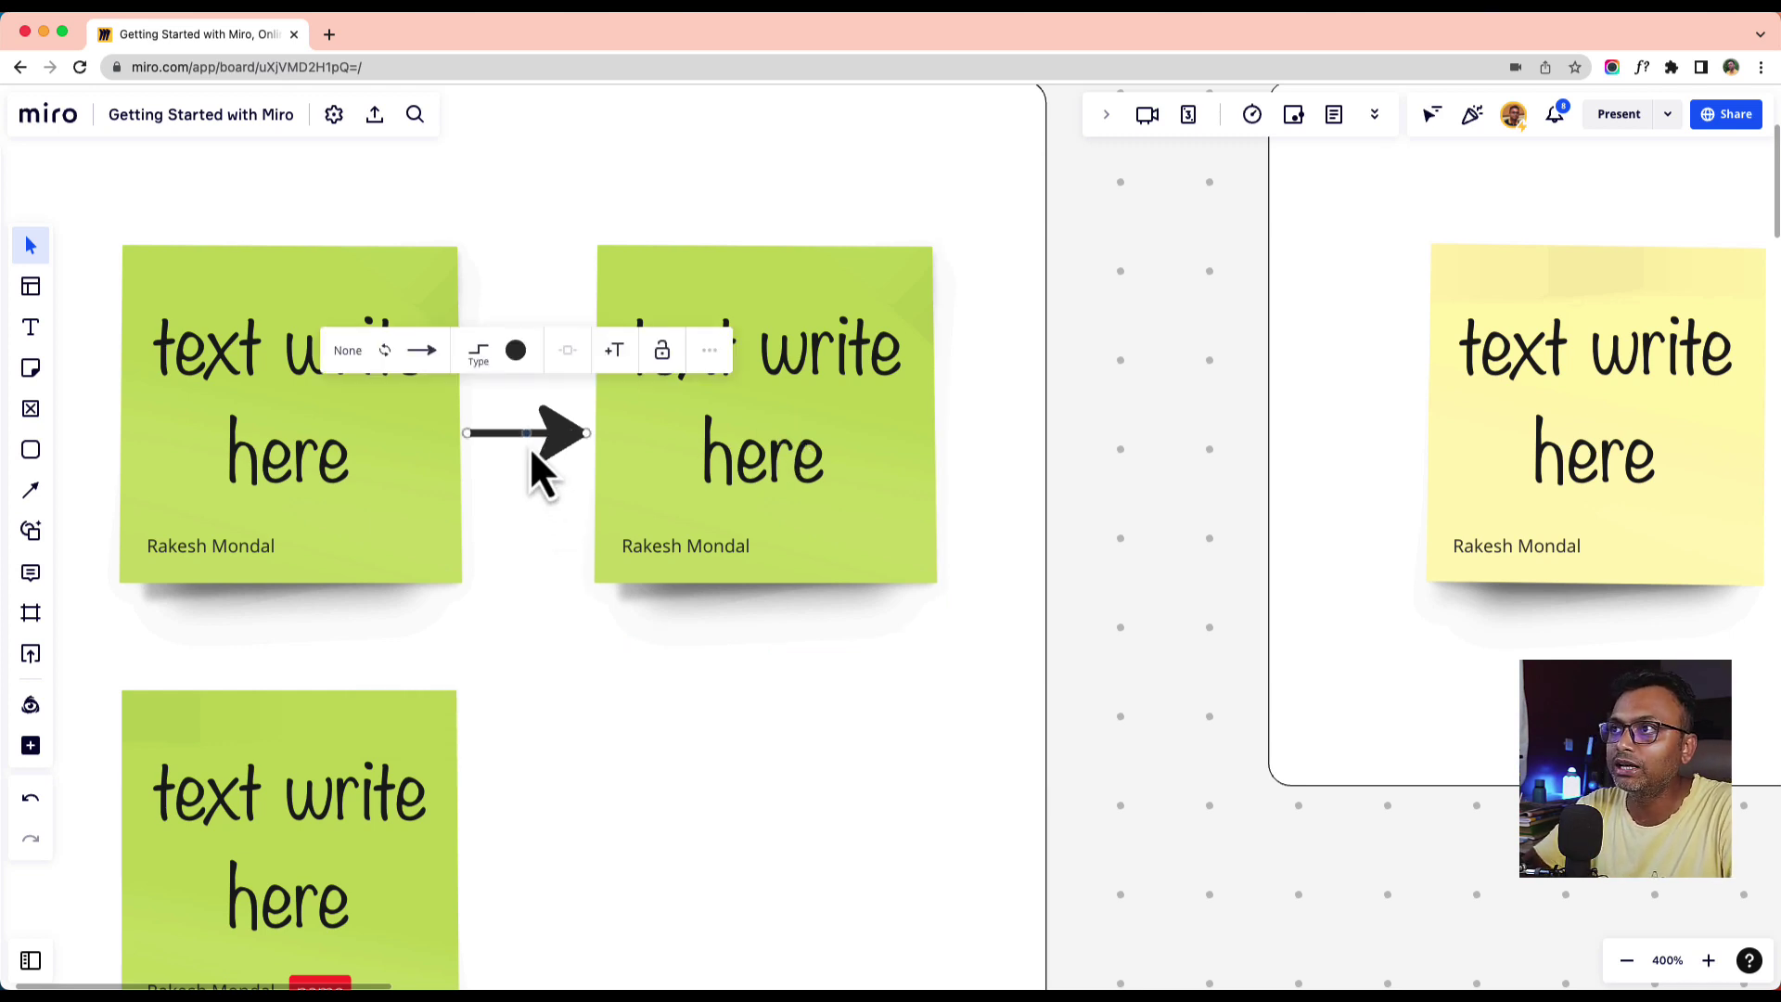
{"action": "key", "text": "BackSpace"}
{"action": "left_click", "coordinate": [449, 455]}
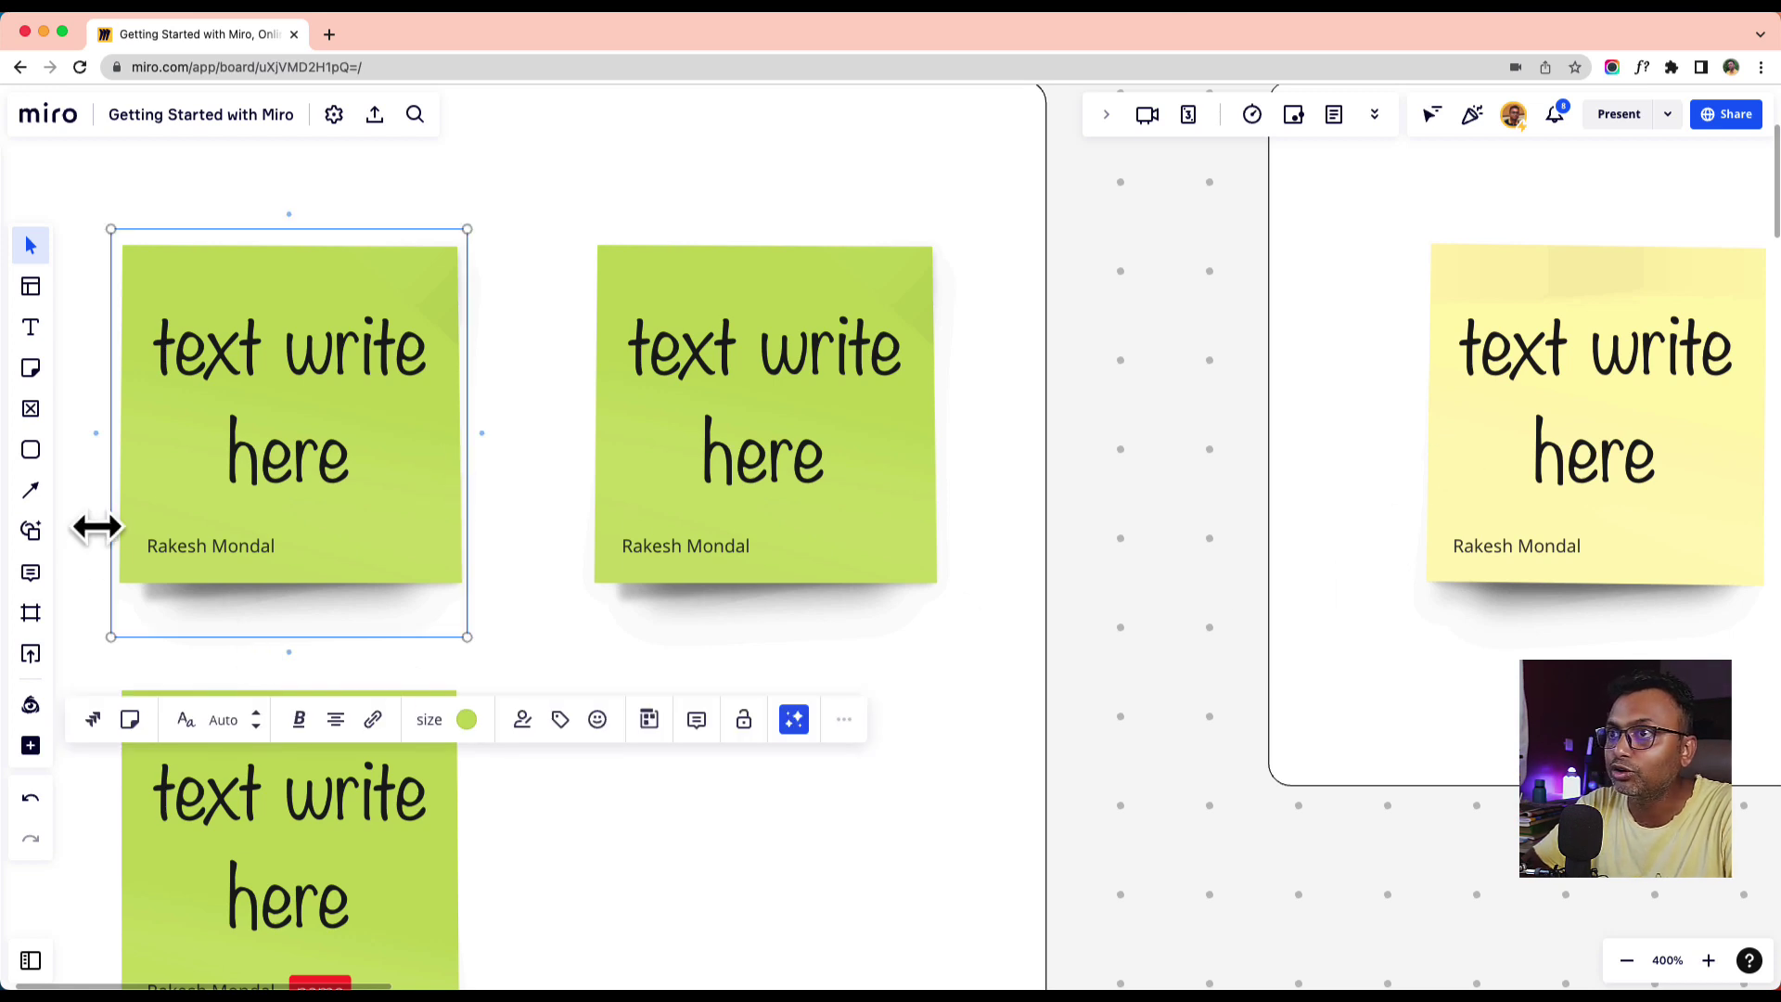
- Draw a straight arrow from the first green sticky note's right edge to the first yellow sticky note
{"action": "left_click", "coordinate": [30, 489]}
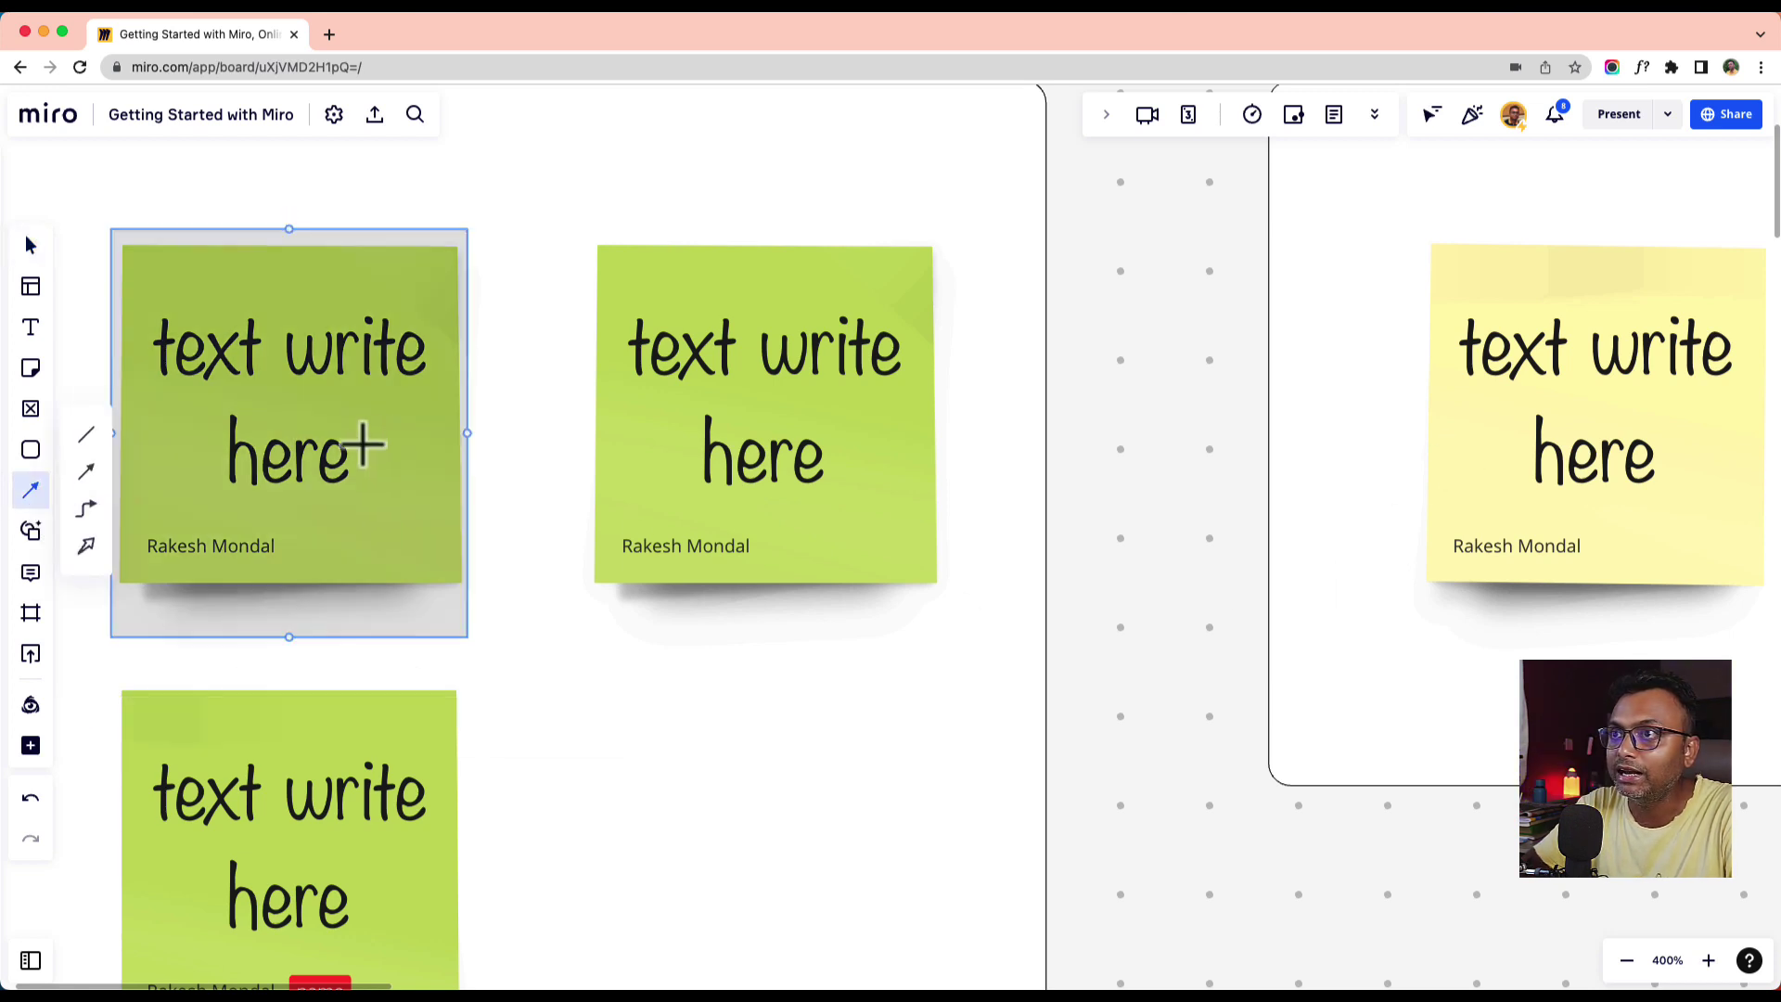
{"action": "left_click", "coordinate": [85, 468]}
{"action": "left_click", "coordinate": [35, 492]}
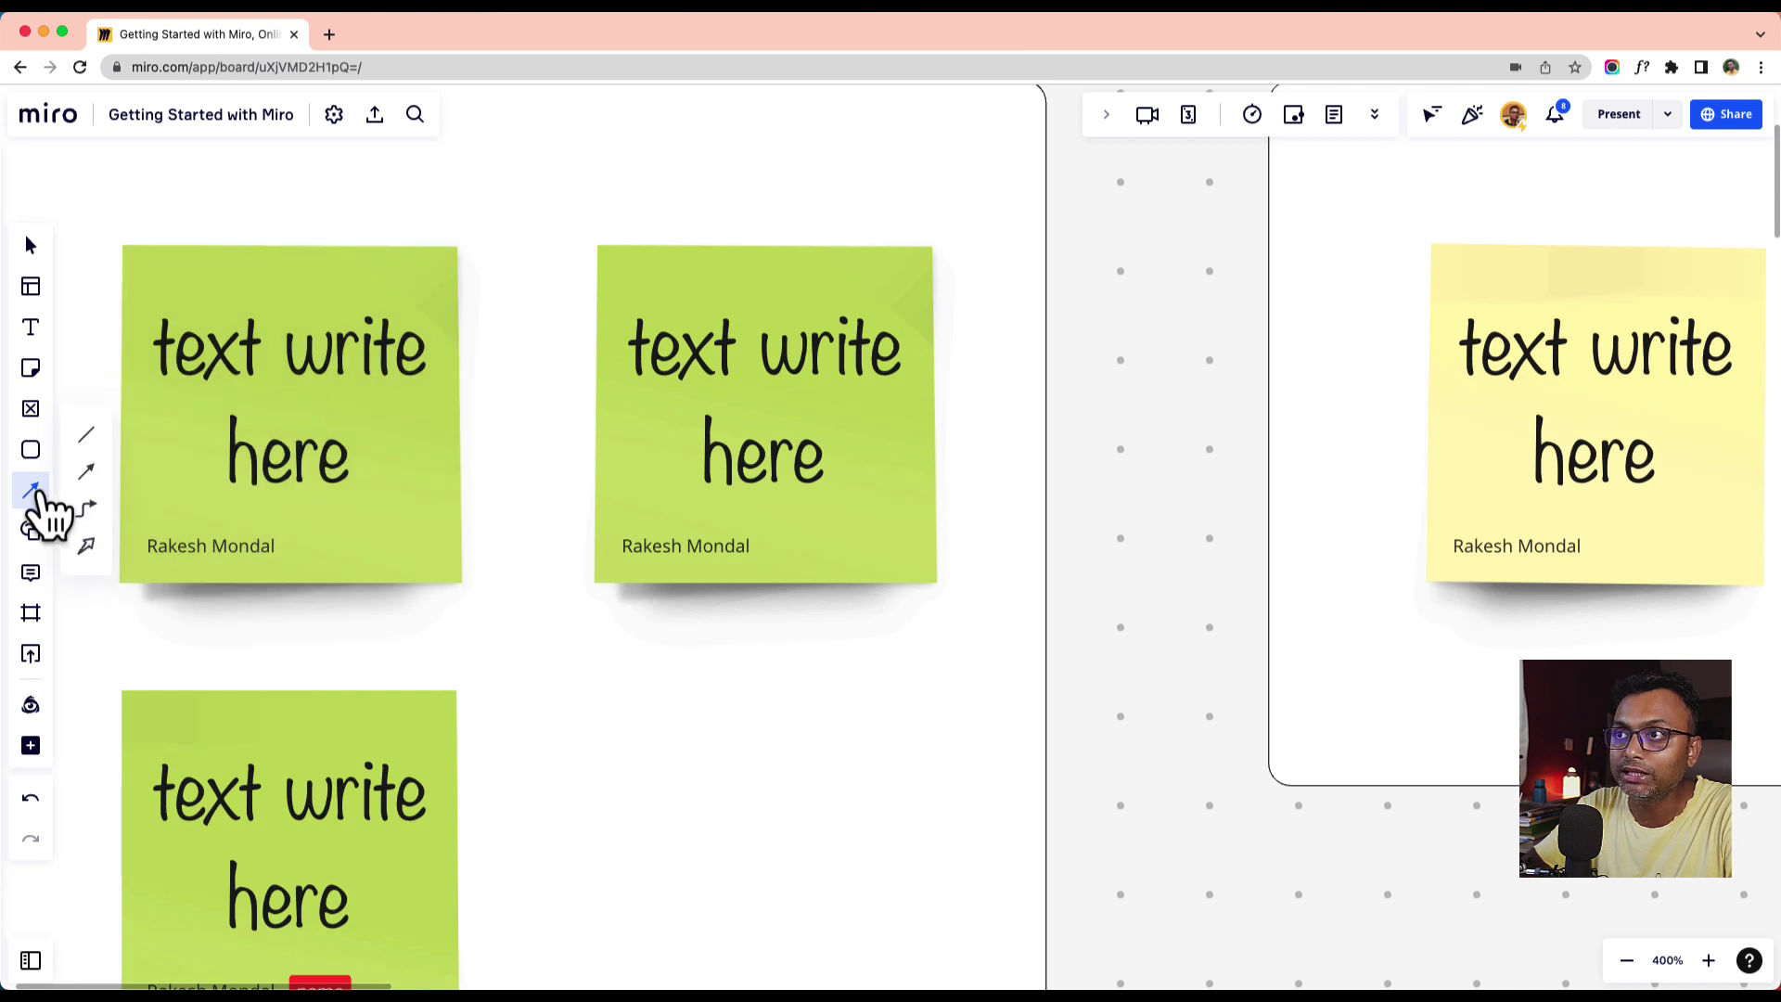
{"action": "left_click", "coordinate": [80, 468]}
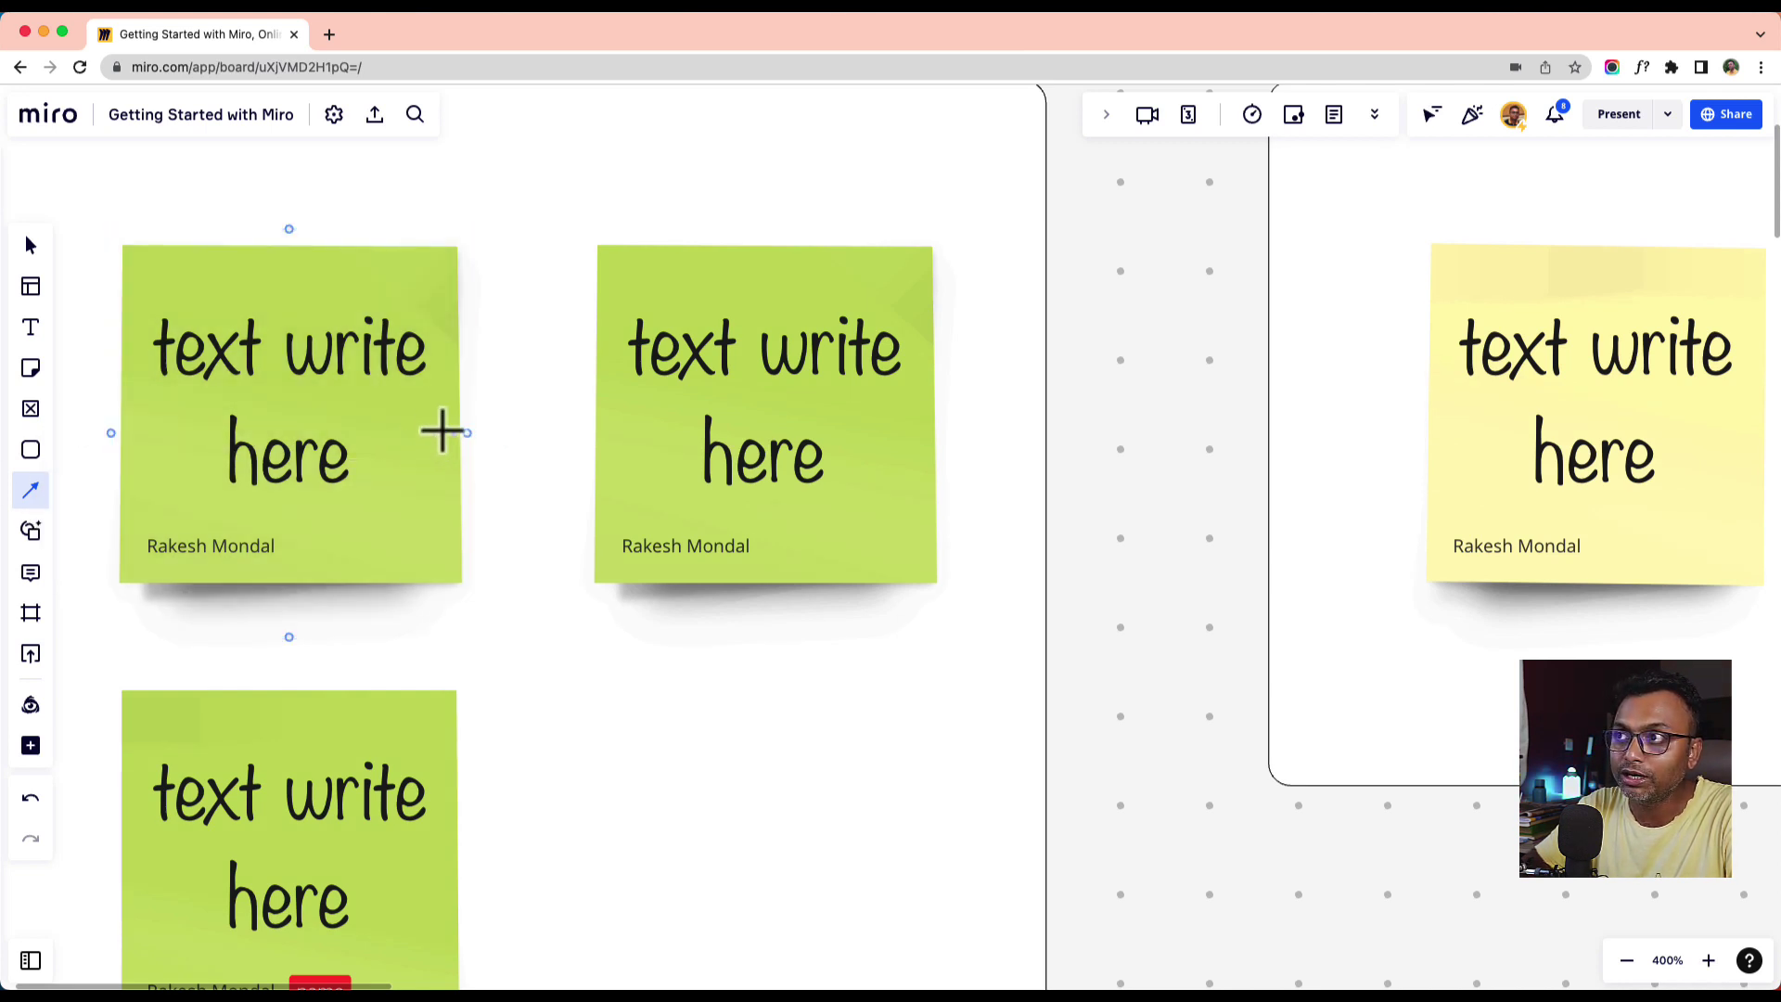
{"action": "mouse_move", "coordinate": [468, 433]}
{"action": "left_mouse_down"}
{"action": "mouse_move", "coordinate": [517, 540]}
{"action": "mouse_move", "coordinate": [815, 680]}
{"action": "mouse_move", "coordinate": [1480, 488]}
{"action": "mouse_move", "coordinate": [1153, 637]}
{"action": "mouse_move", "coordinate": [505, 677]}
{"action": "mouse_move", "coordinate": [426, 716]}
{"action": "mouse_move", "coordinate": [1304, 473]}
{"action": "mouse_move", "coordinate": [1426, 408]}
{"action": "left_mouse_up"}
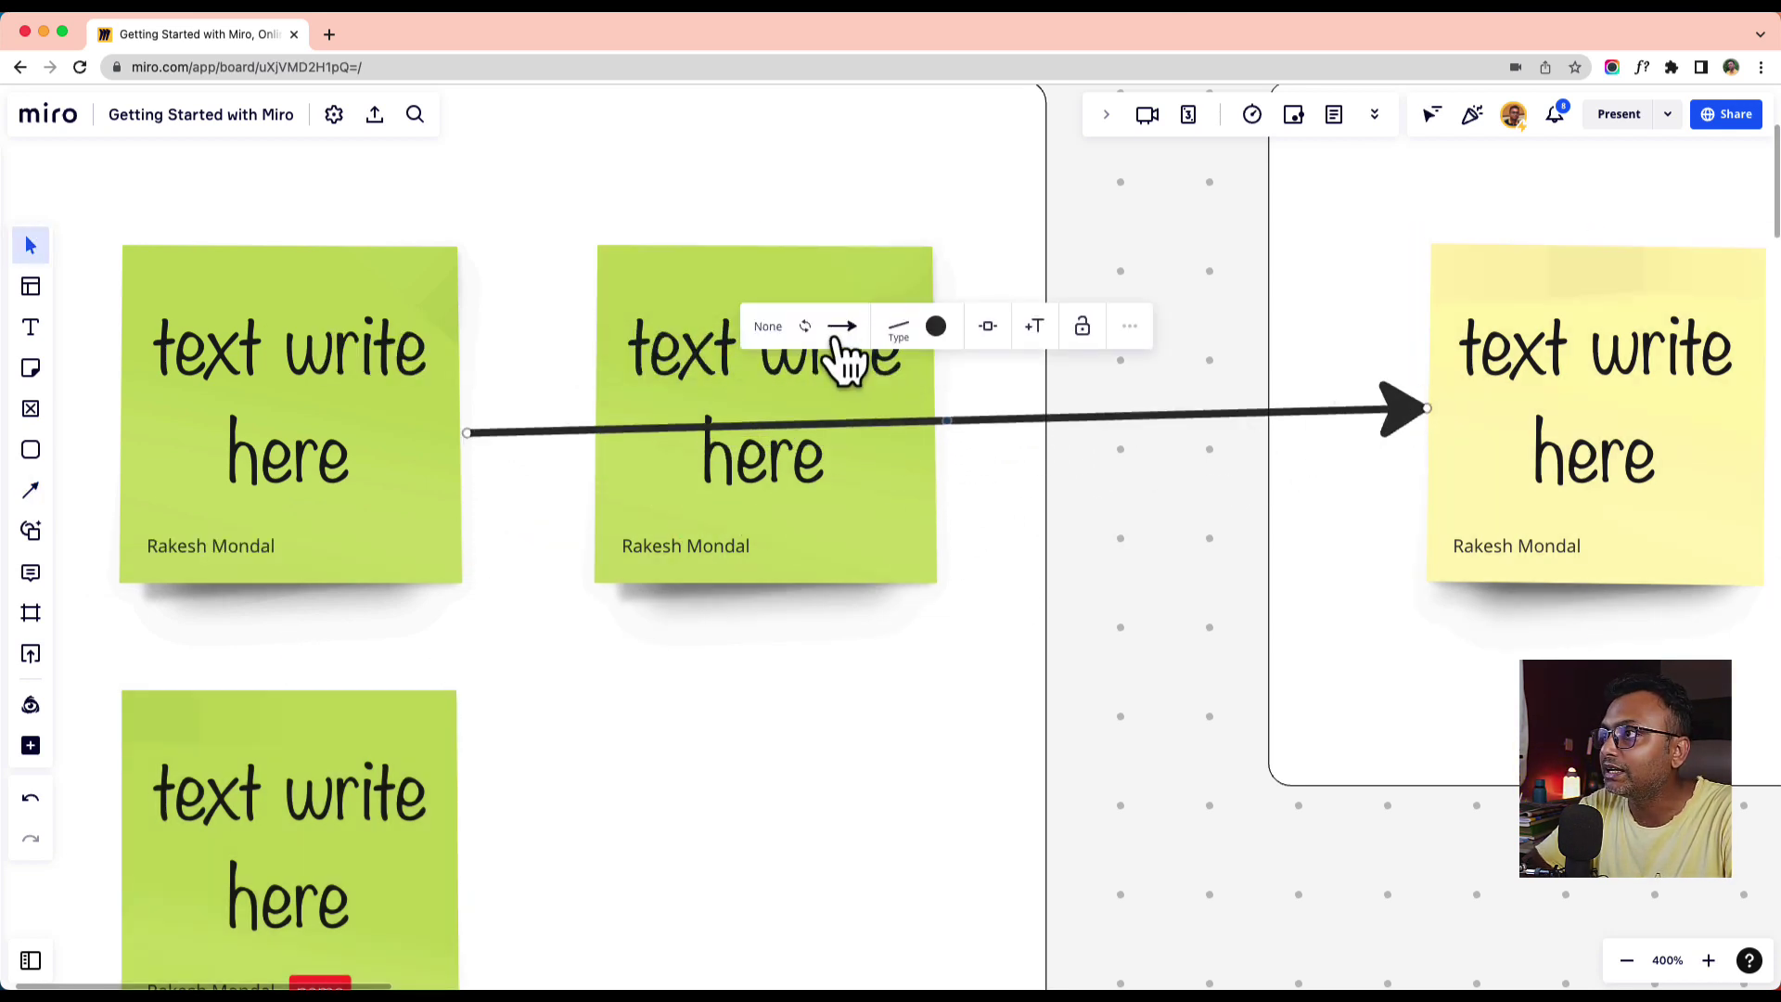
- Set the arrow between the green and yellow notes to a dashed, curved line
{"action": "left_click", "coordinate": [894, 336]}
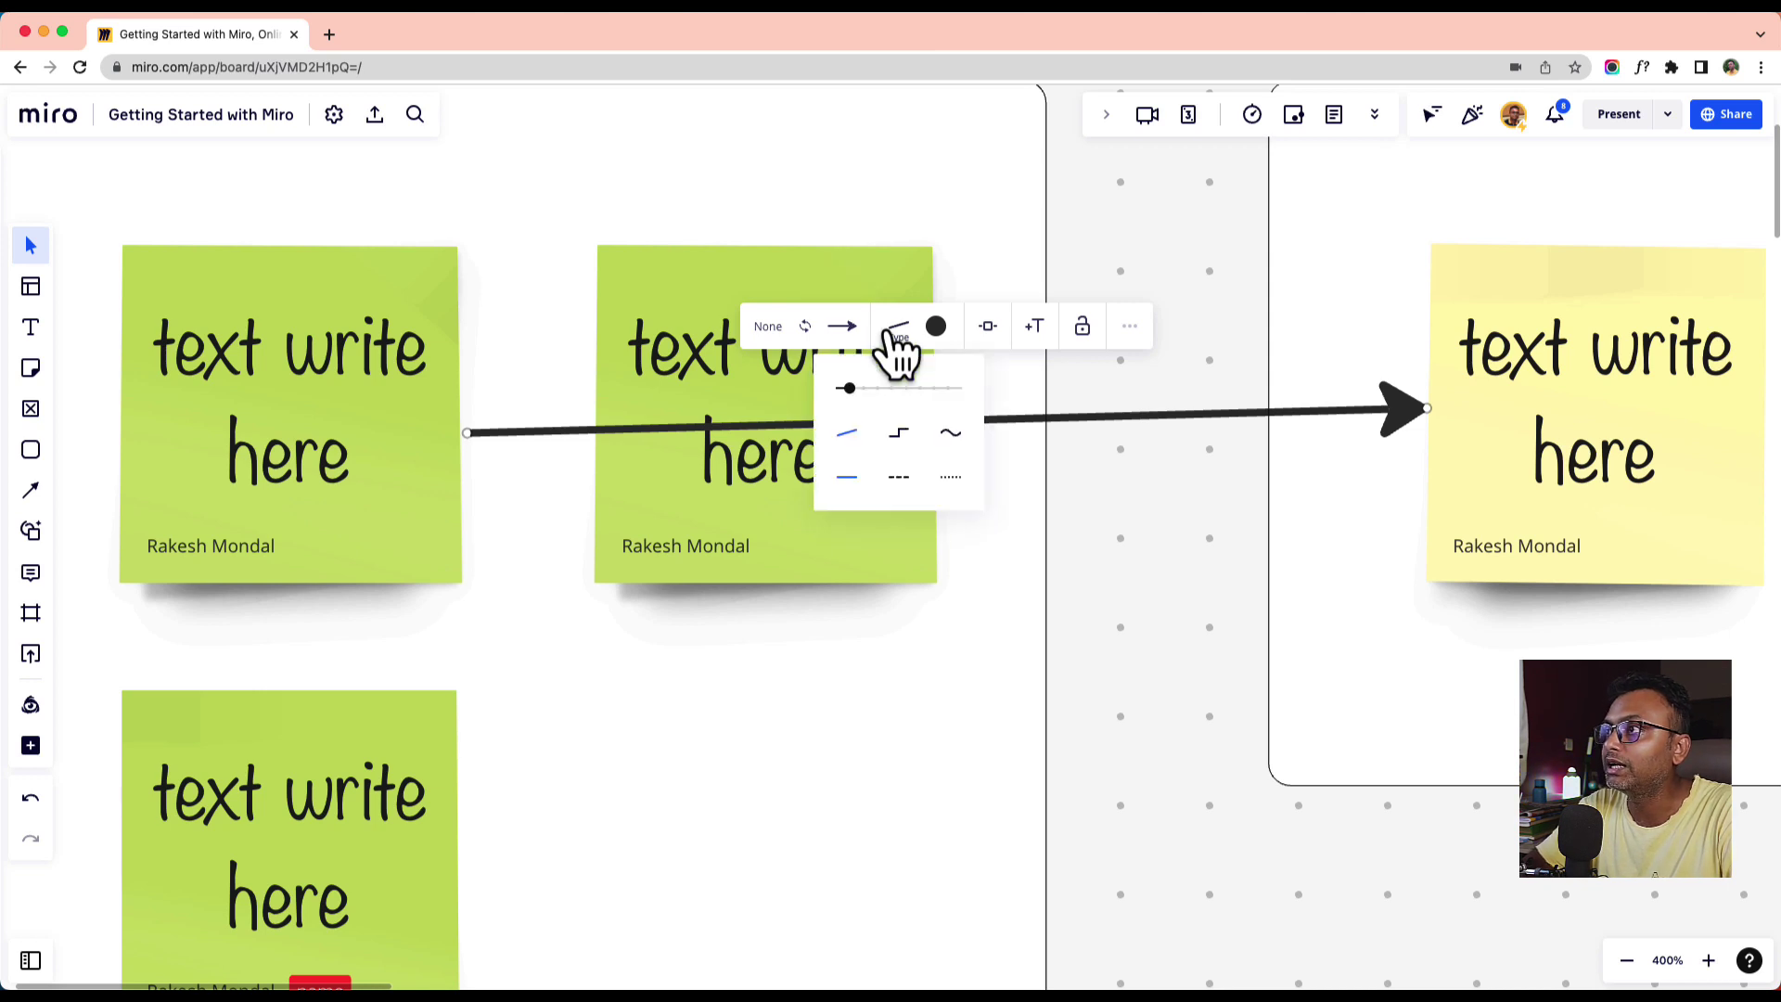
{"action": "left_click", "coordinate": [950, 478]}
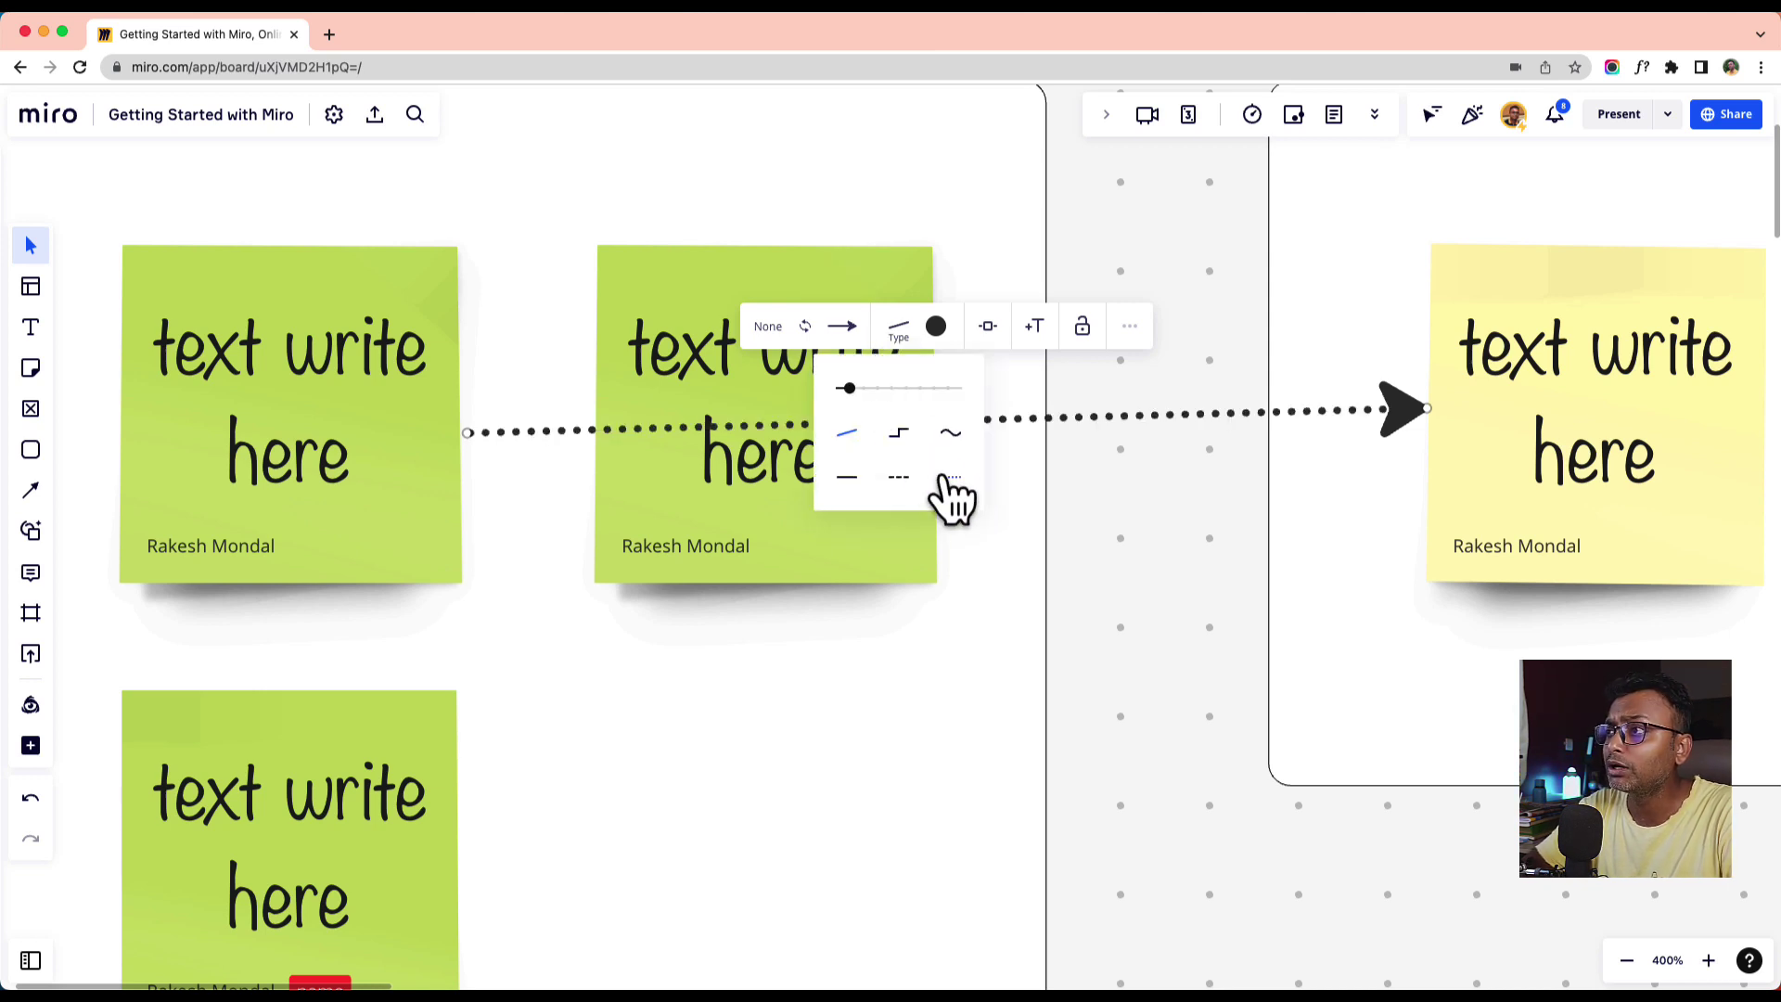
{"action": "left_click", "coordinate": [900, 481]}
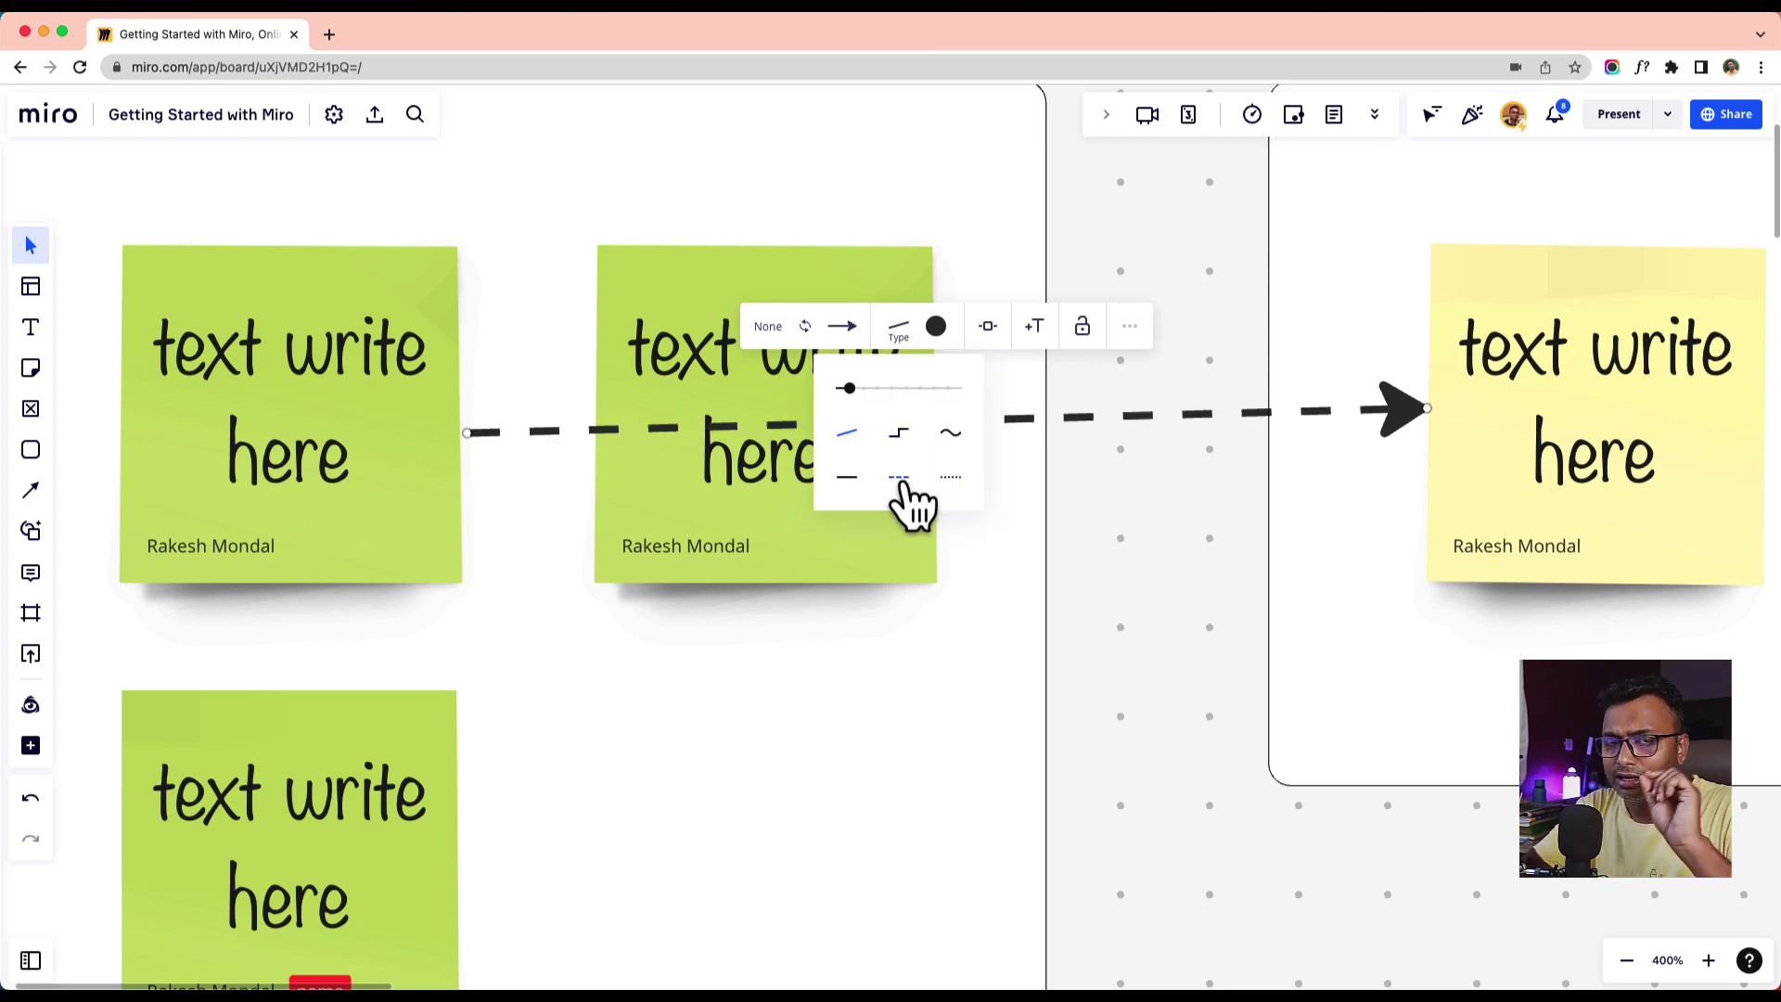
{"action": "left_click", "coordinate": [950, 433]}
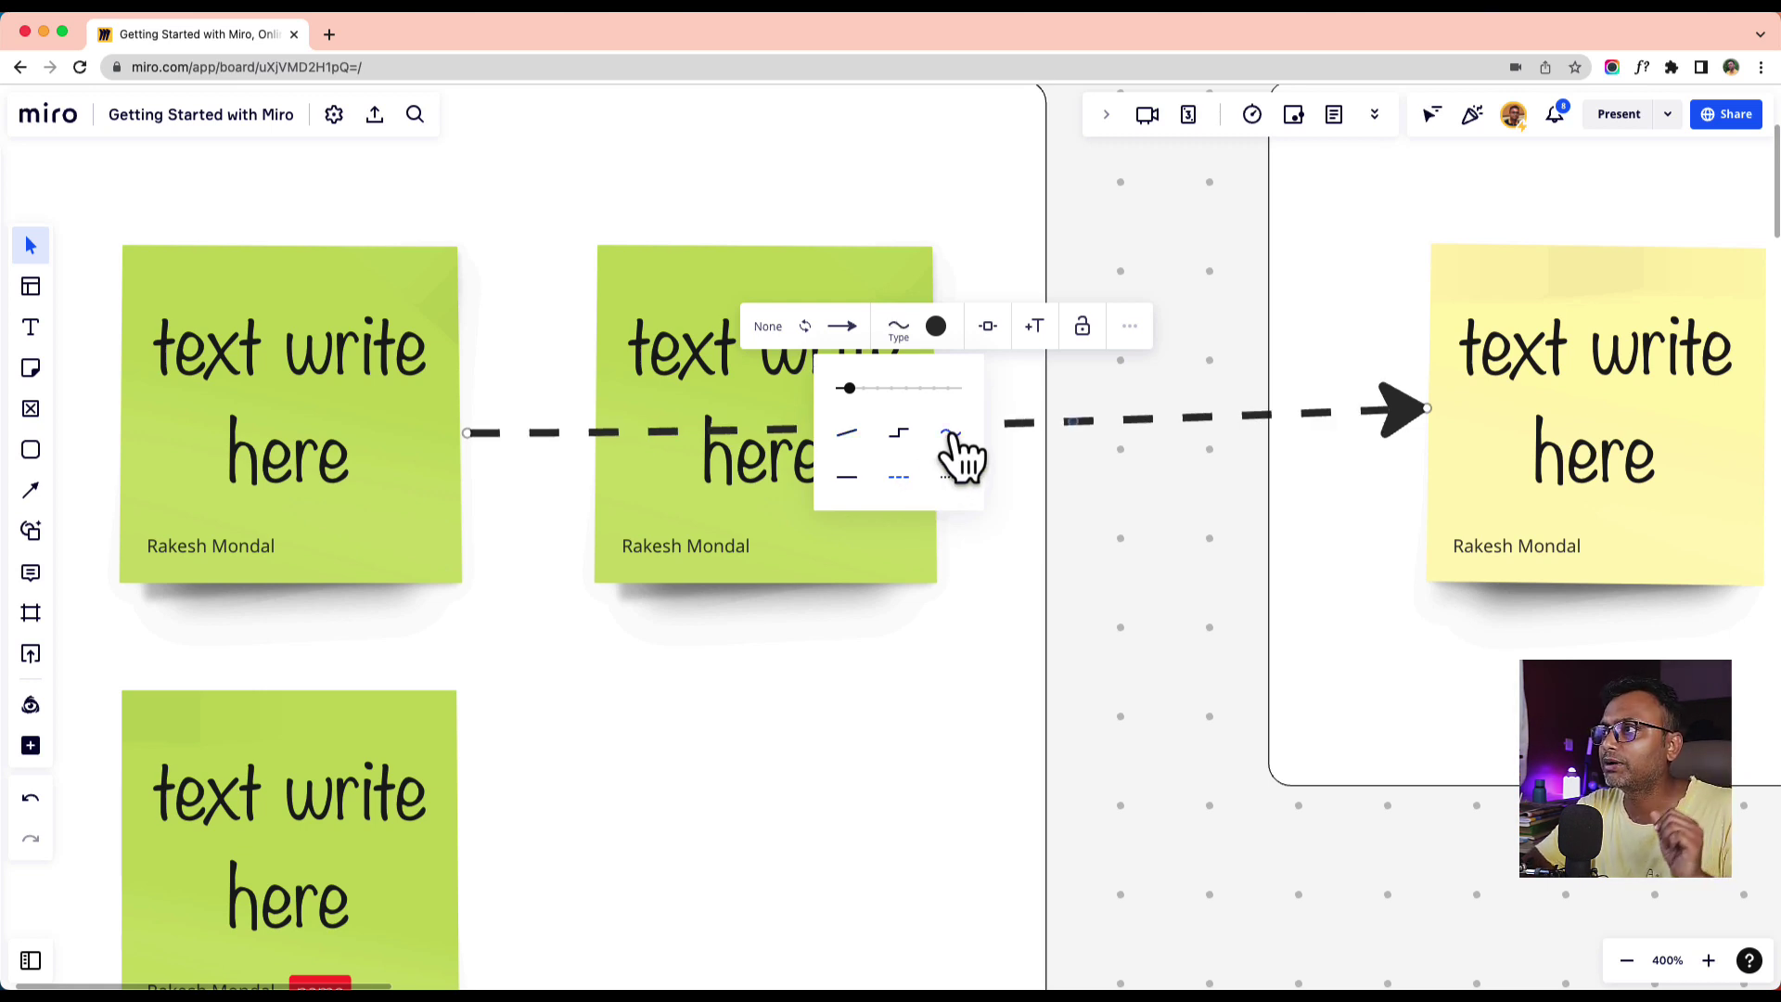
- Bend the dashed arrow down below the second green sticky note so it curves around it to the yellow note
{"action": "left_click", "coordinate": [1053, 453]}
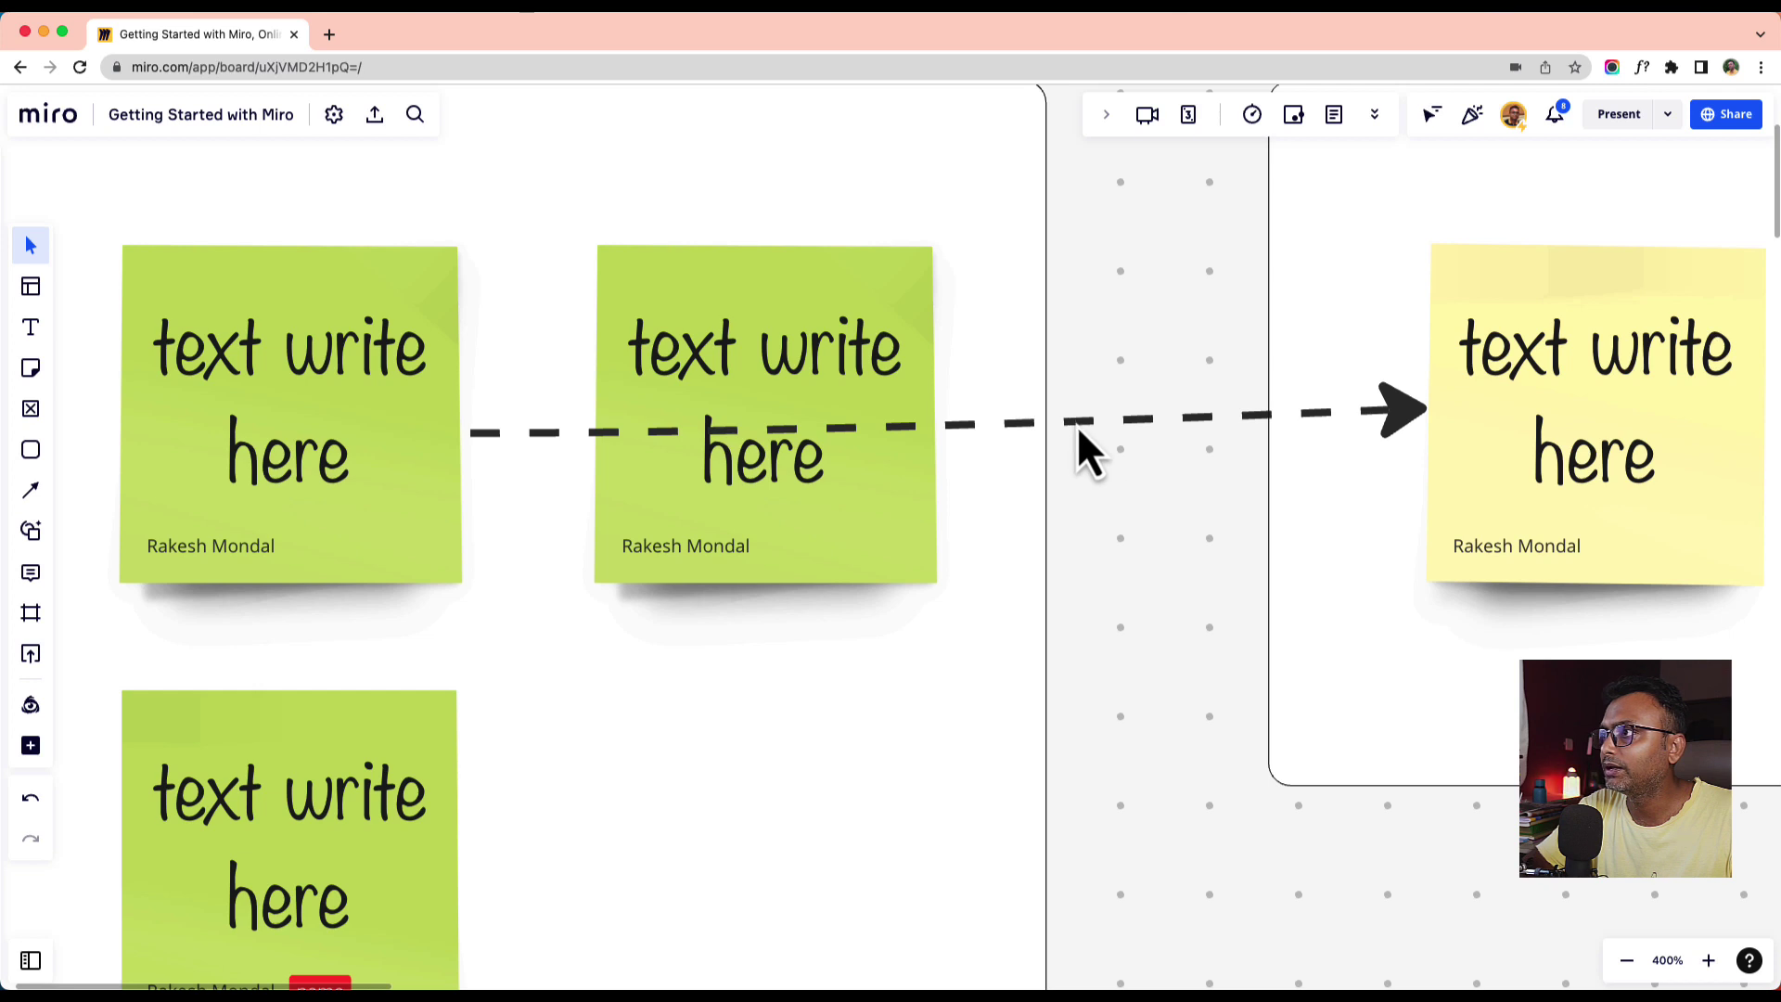
{"action": "left_click_drag", "start_coordinate": [1034, 433], "coordinate": [578, 836]}
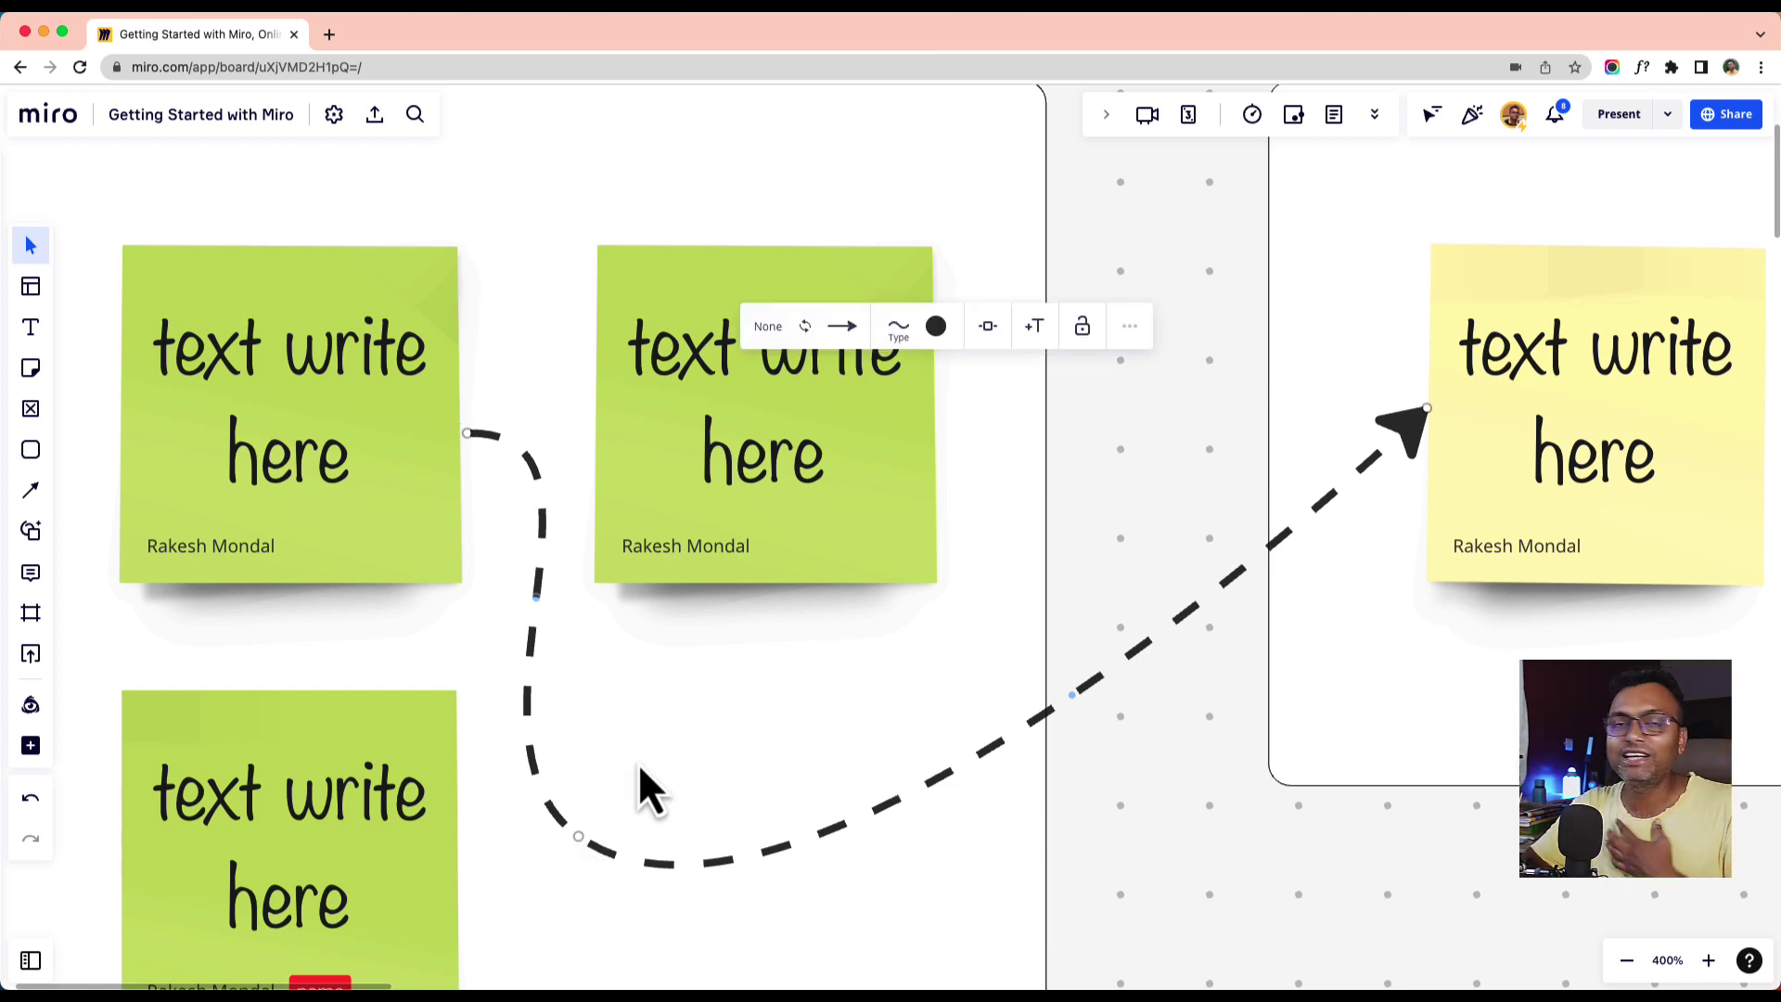
{"action": "left_click", "coordinate": [684, 756]}
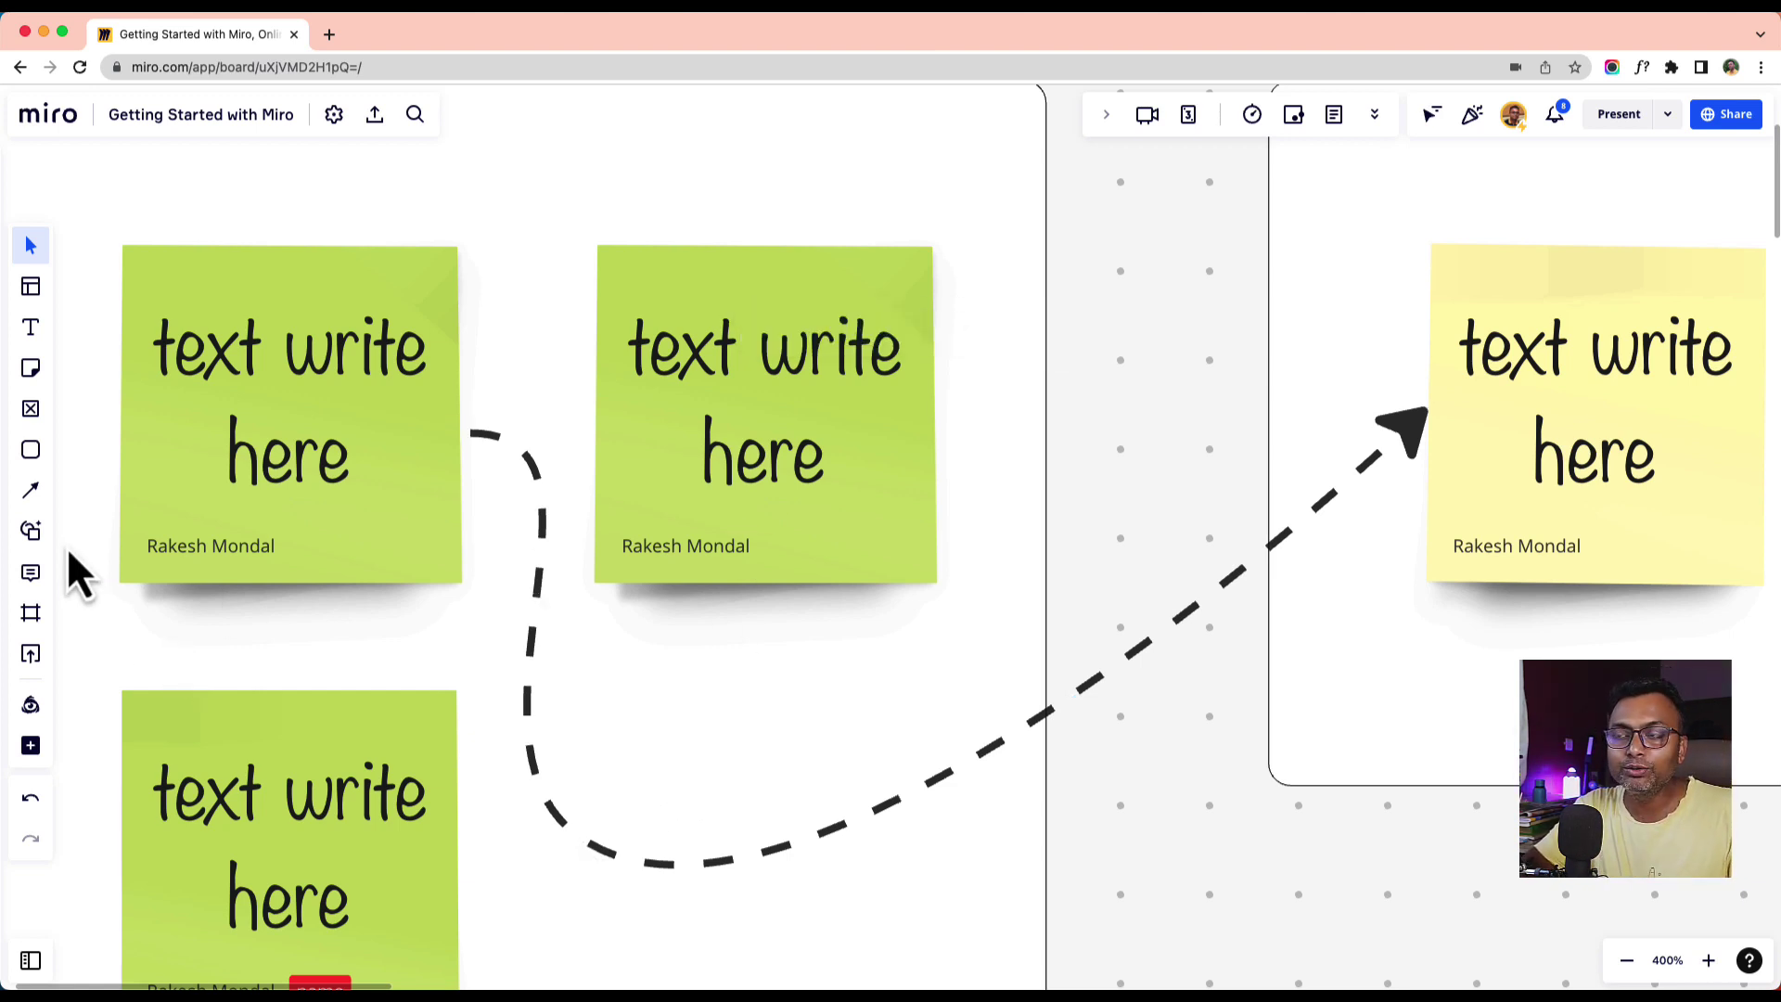
{"action": "left_click", "coordinate": [32, 532]}
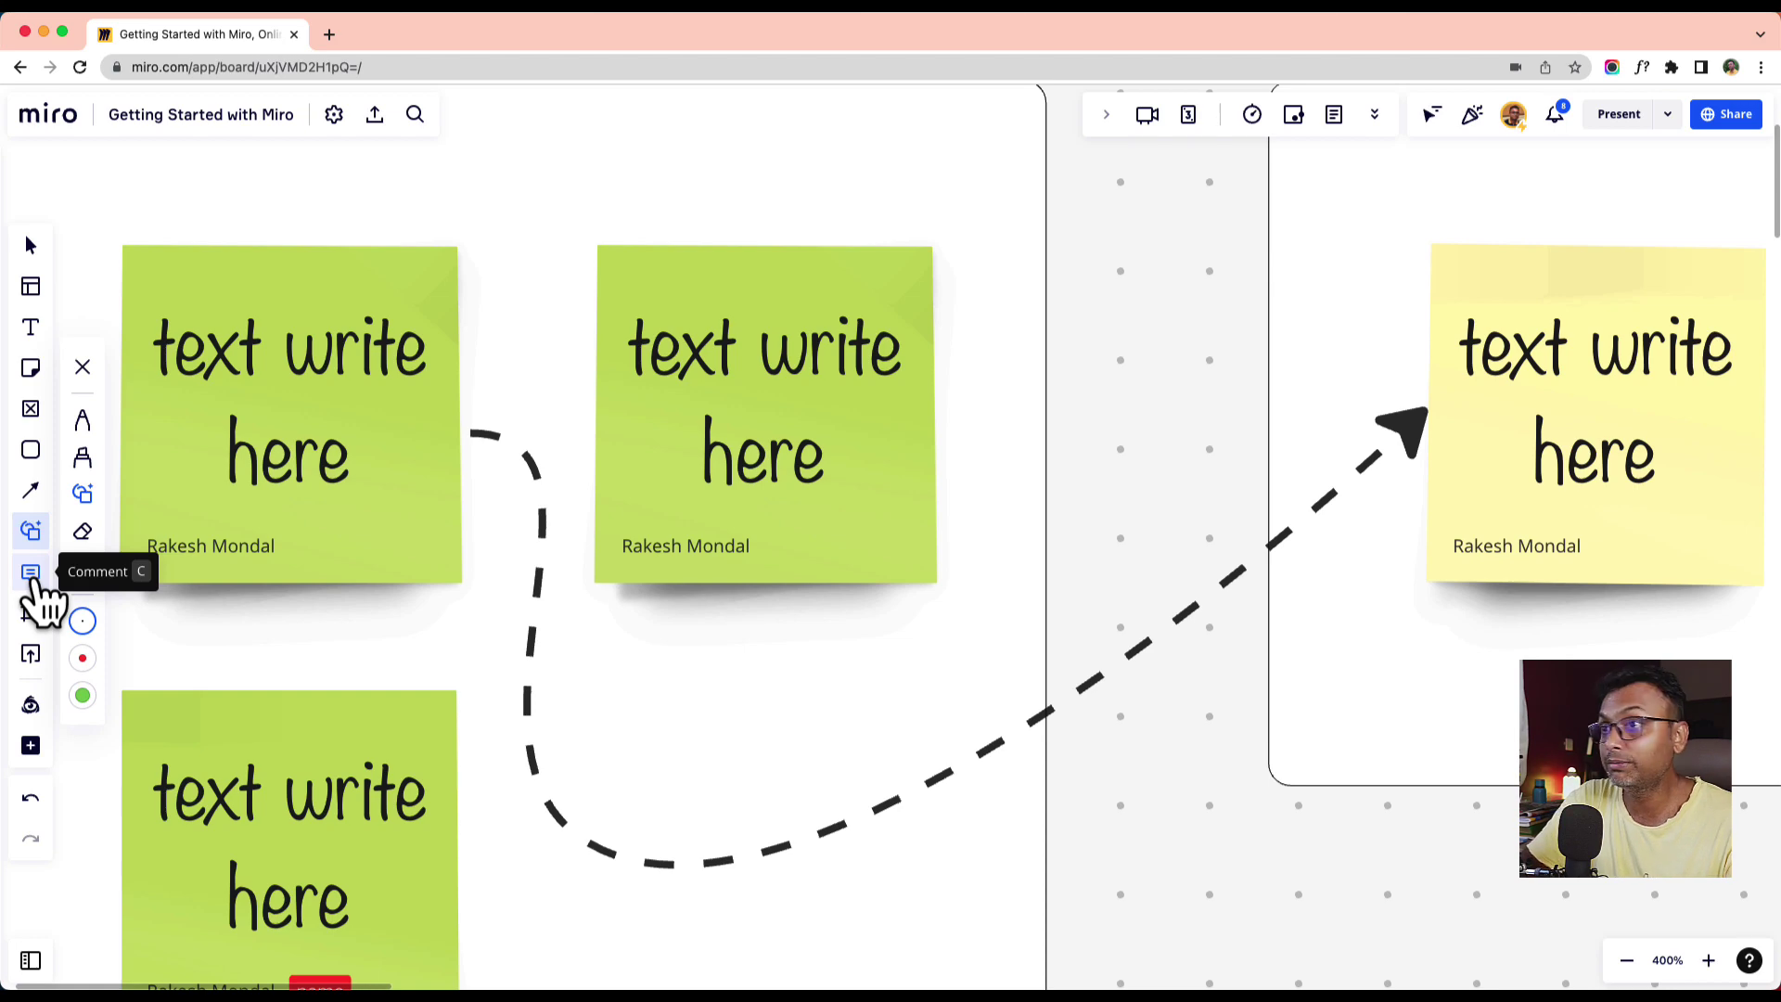
{"action": "scroll", "coordinate": [803, 515], "scroll_direction": "down", "scroll_amount": 5}
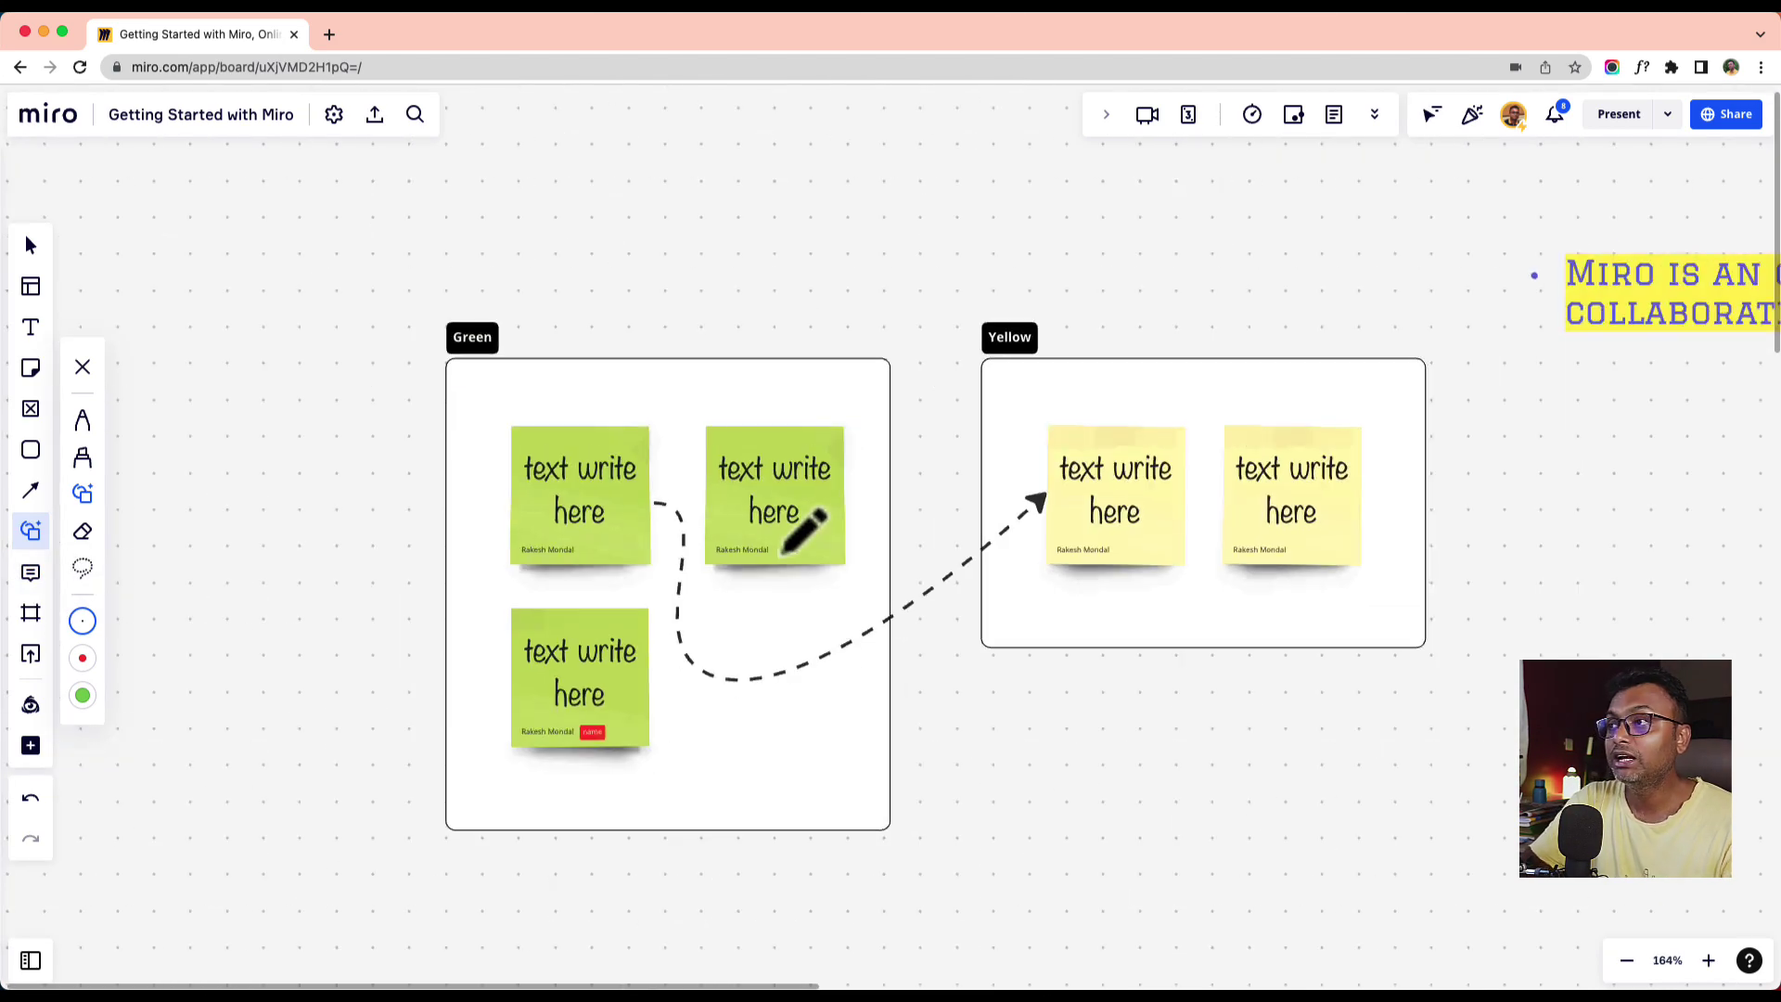
{"action": "left_click", "coordinate": [31, 616]}
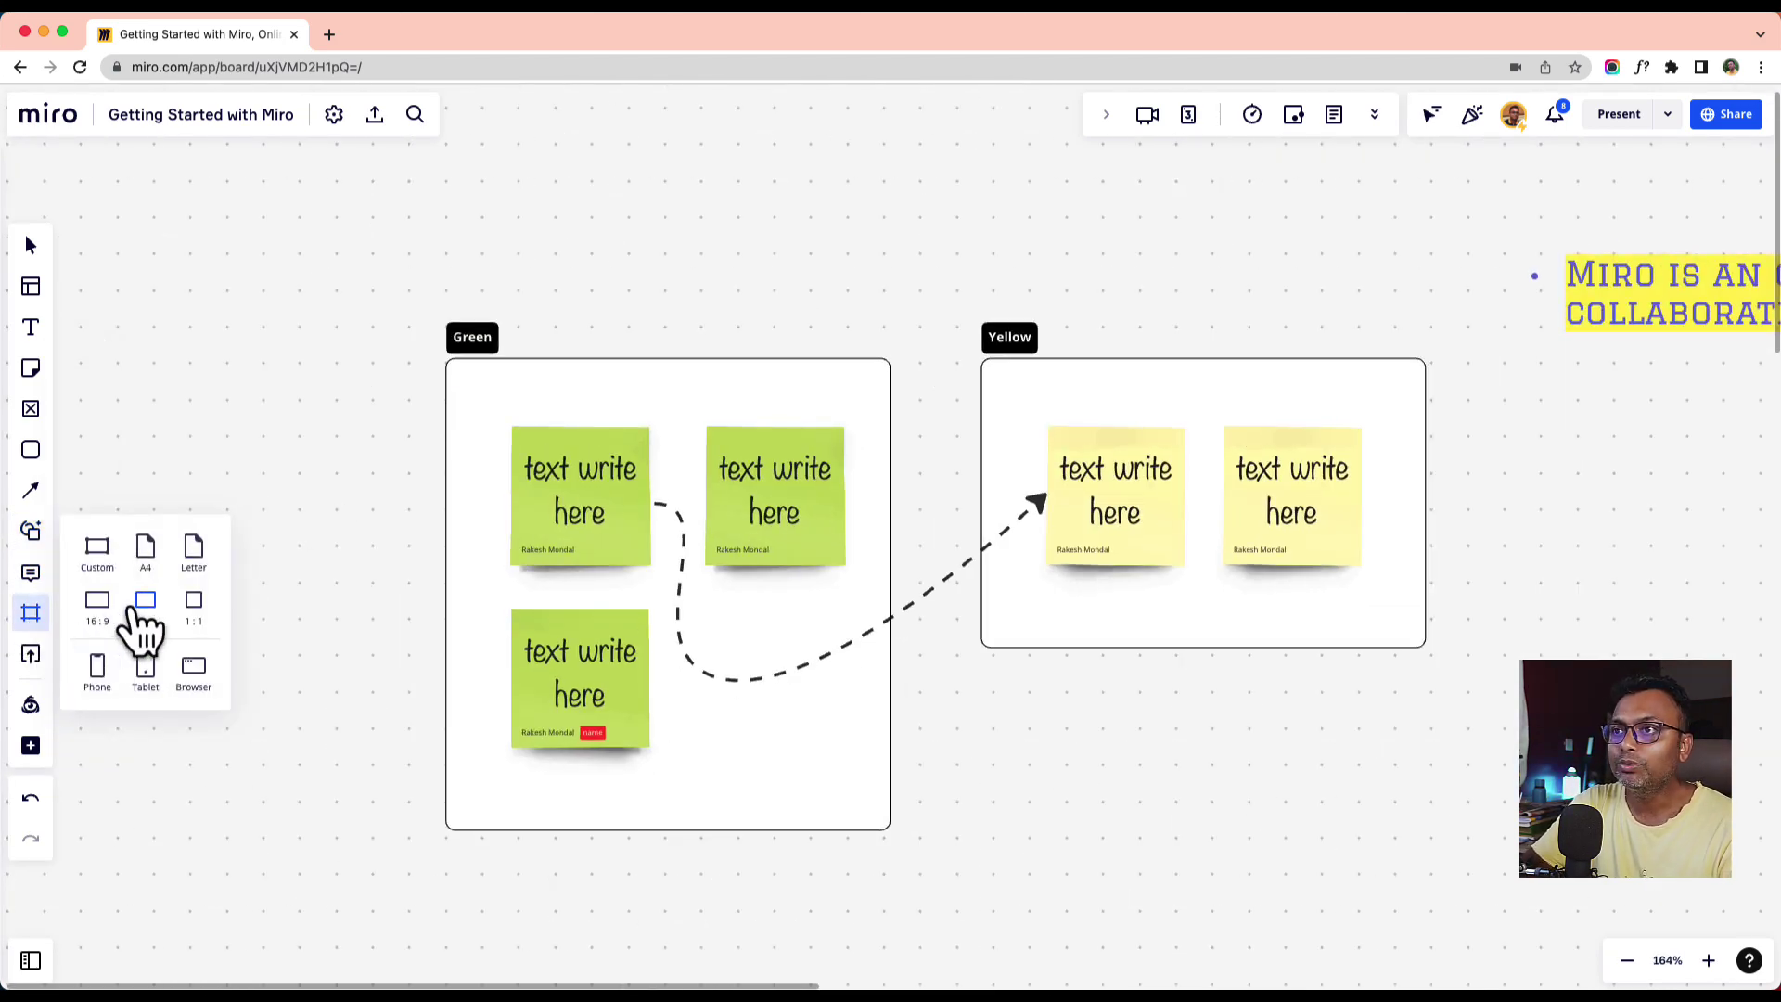
{"action": "left_click", "coordinate": [104, 557]}
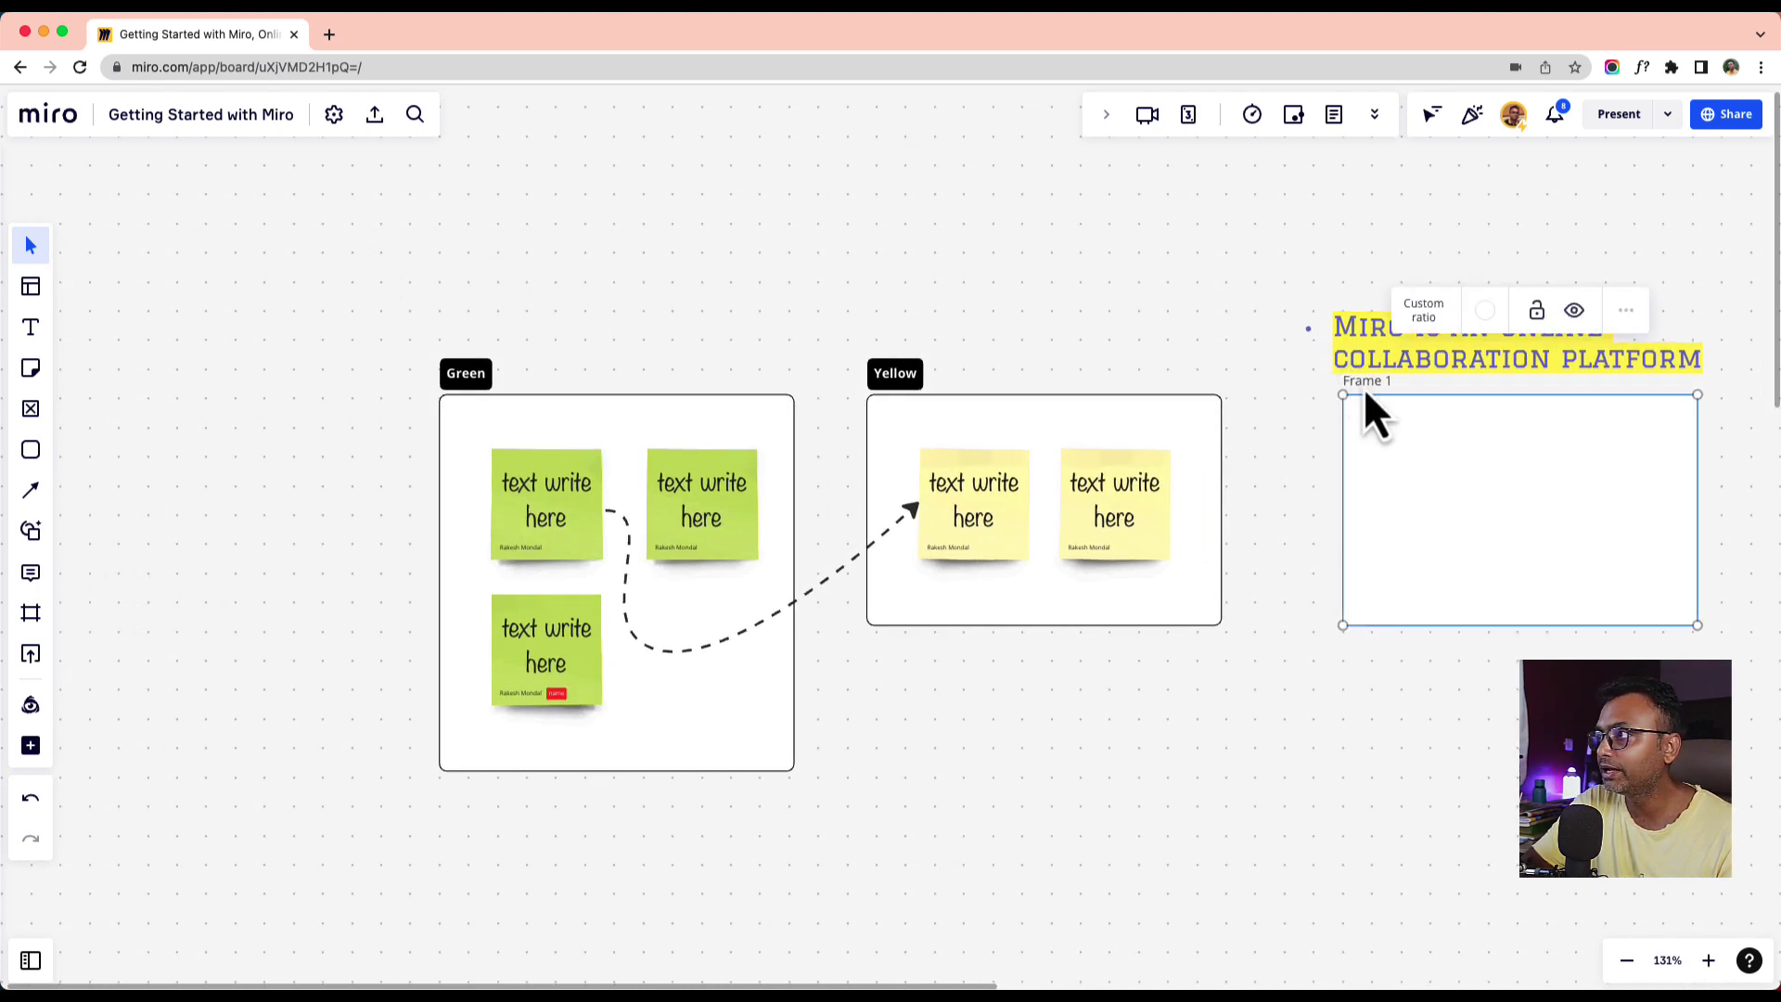
{"action": "left_click_drag", "start_coordinate": [1364, 387], "coordinate": [1388, 577]}
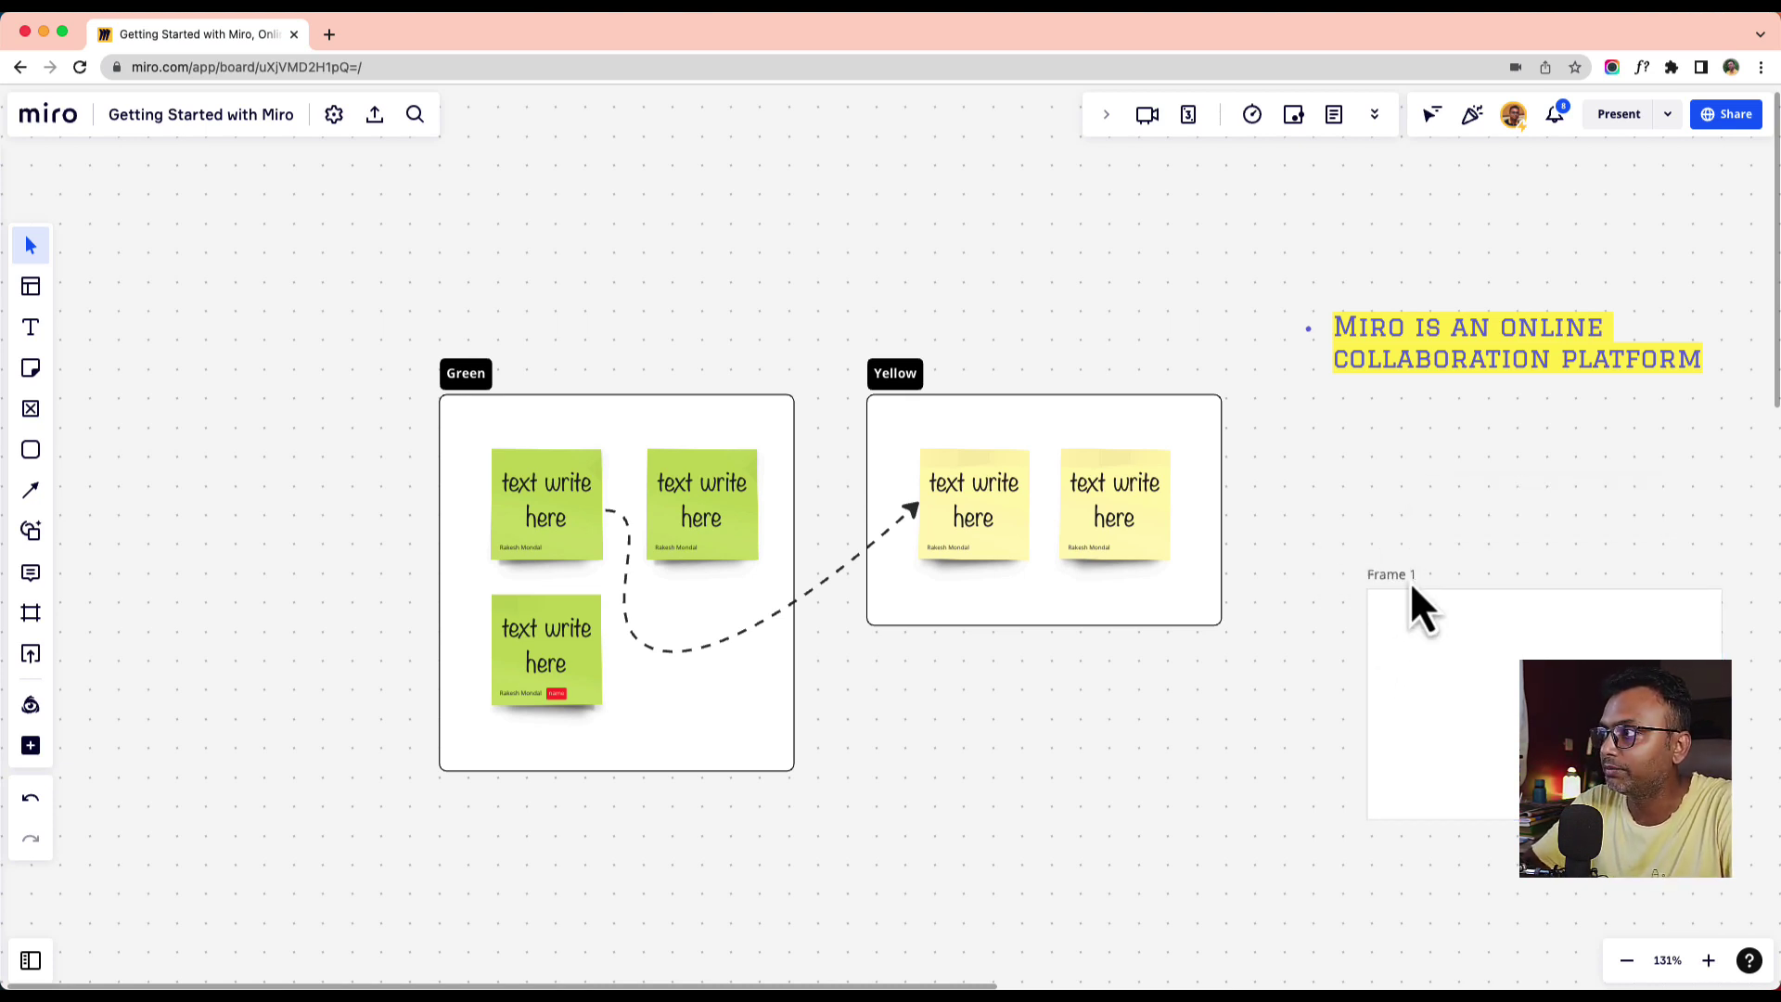
{"action": "key", "text": "Delete"}
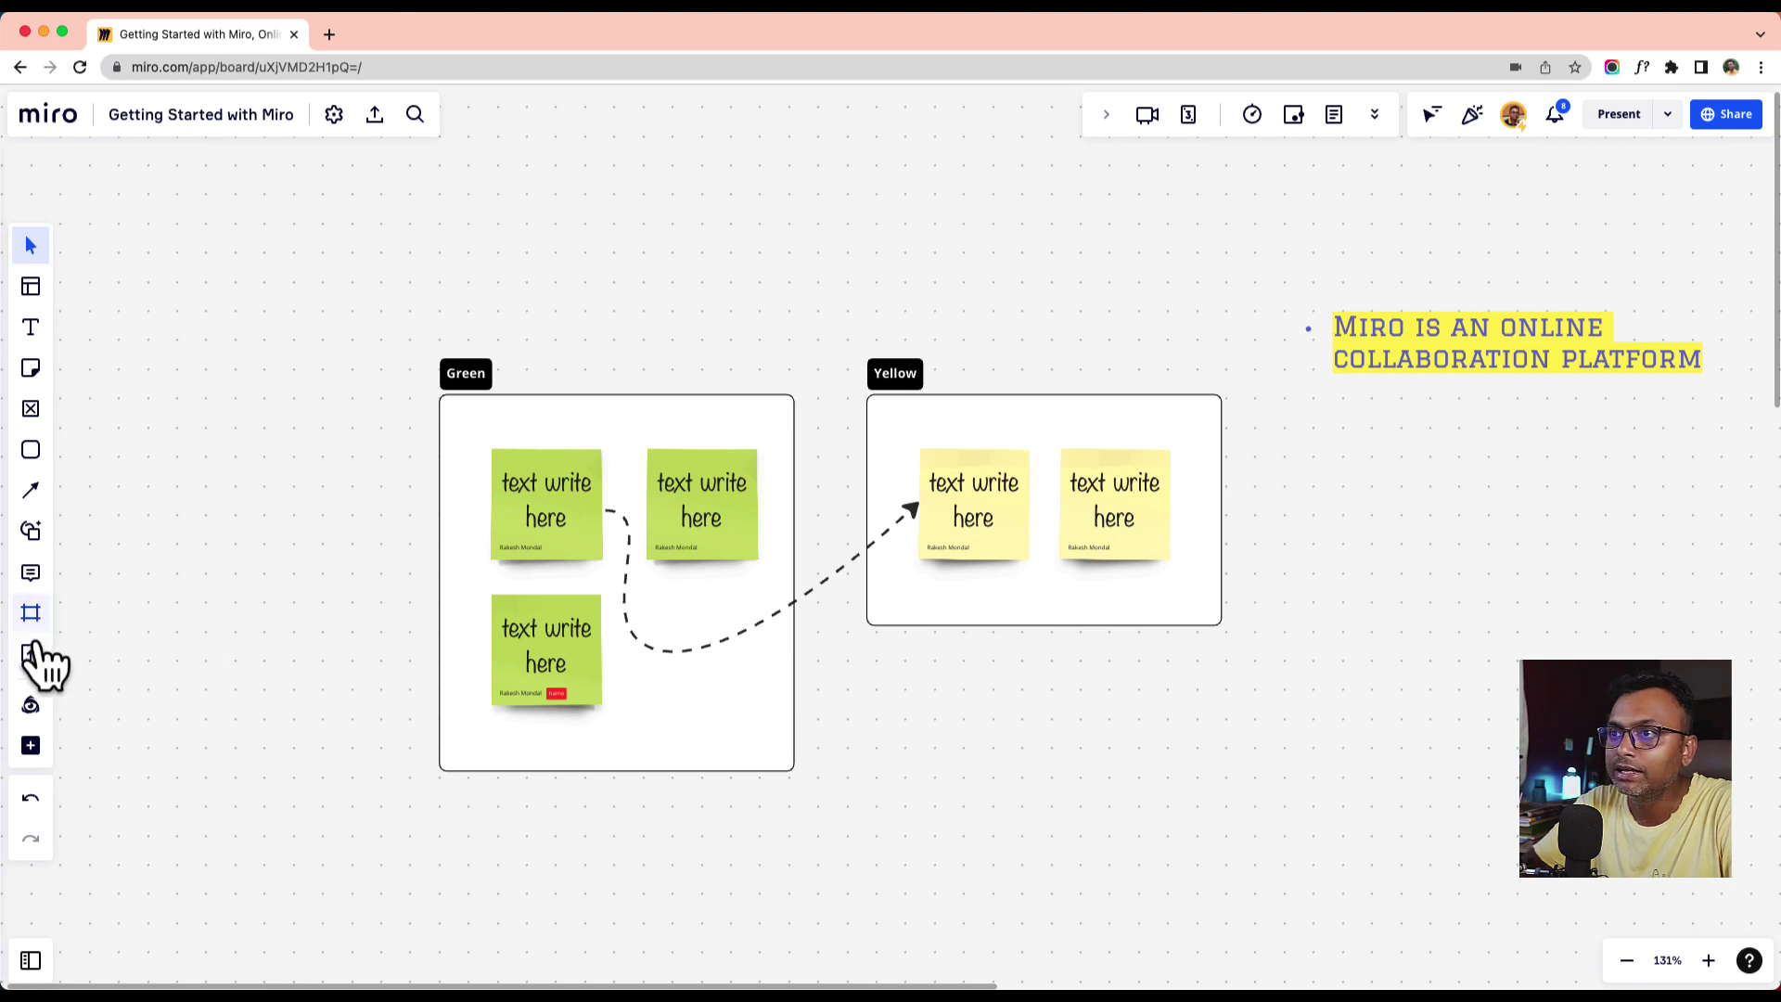
- Draw a custom-ratio frame enclosing the Green cluster, the Yellow cluster and the highlighted Miro text
{"action": "left_click", "coordinate": [33, 617]}
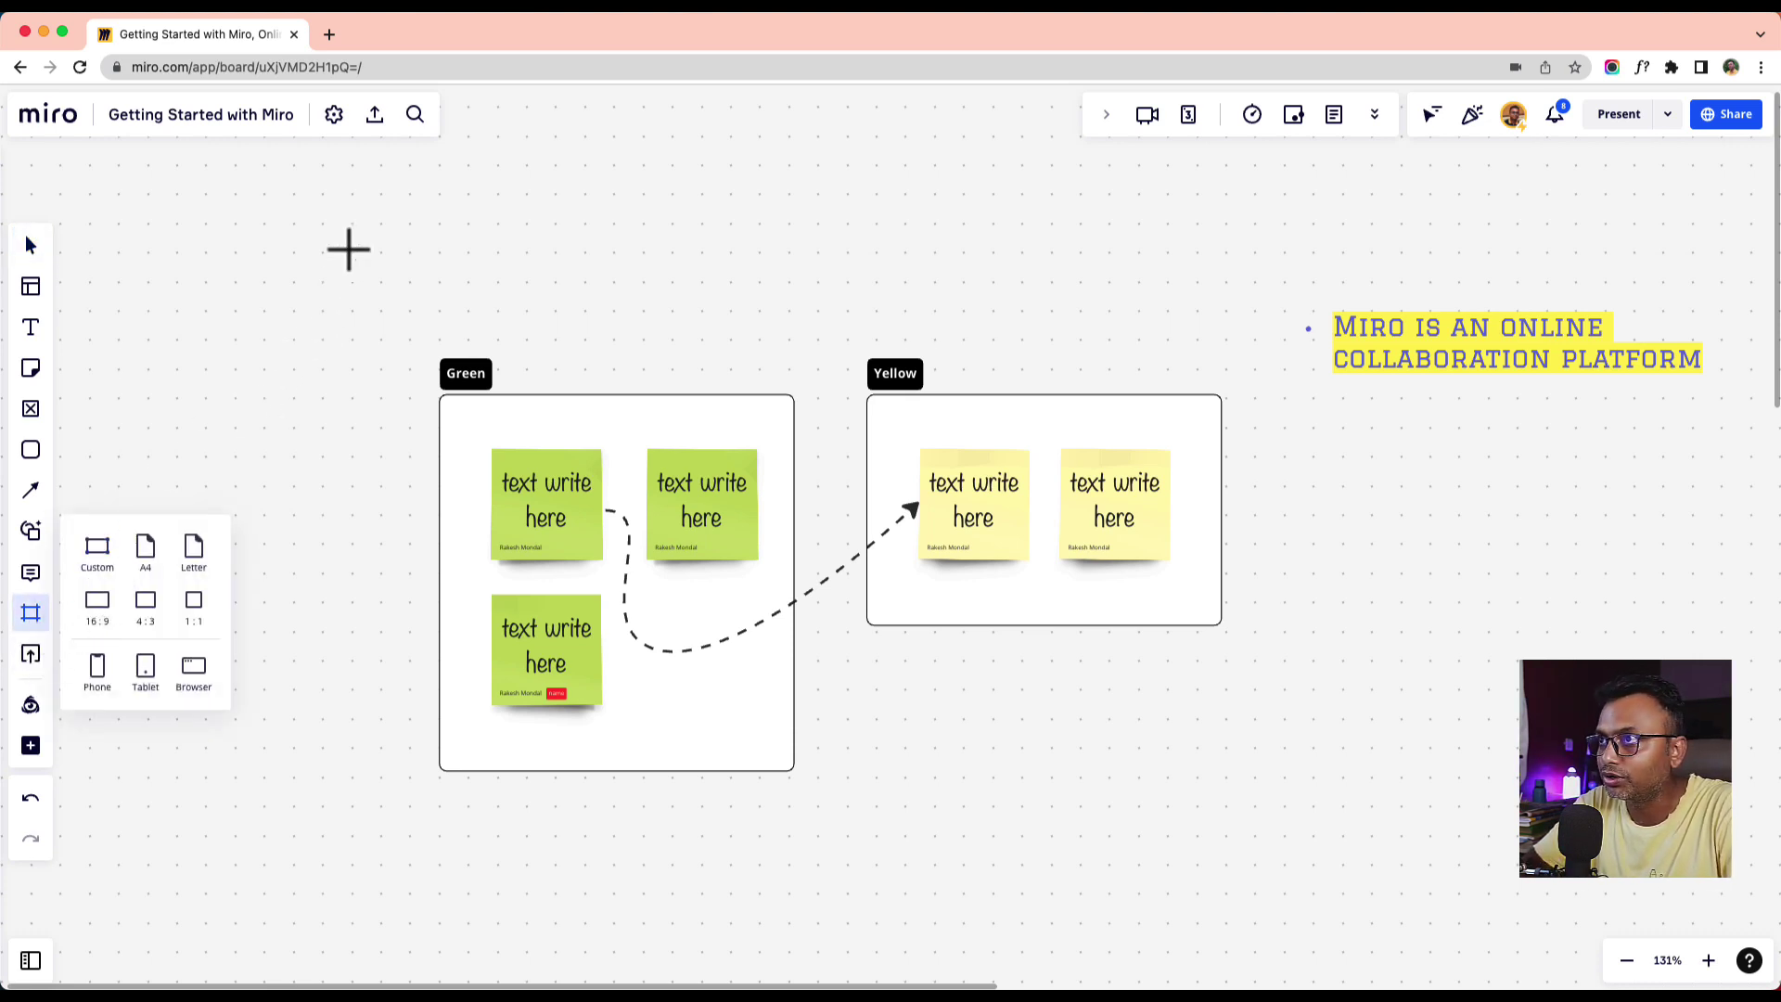
{"action": "left_click_drag", "start_coordinate": [348, 228], "coordinate": [446, 268]}
{"action": "mouse_move", "coordinate": [585, 340]}
{"action": "left_mouse_down"}
{"action": "mouse_move", "coordinate": [1157, 776]}
{"action": "mouse_move", "coordinate": [1696, 835]}
{"action": "mouse_move", "coordinate": [1731, 864]}
{"action": "left_mouse_up"}
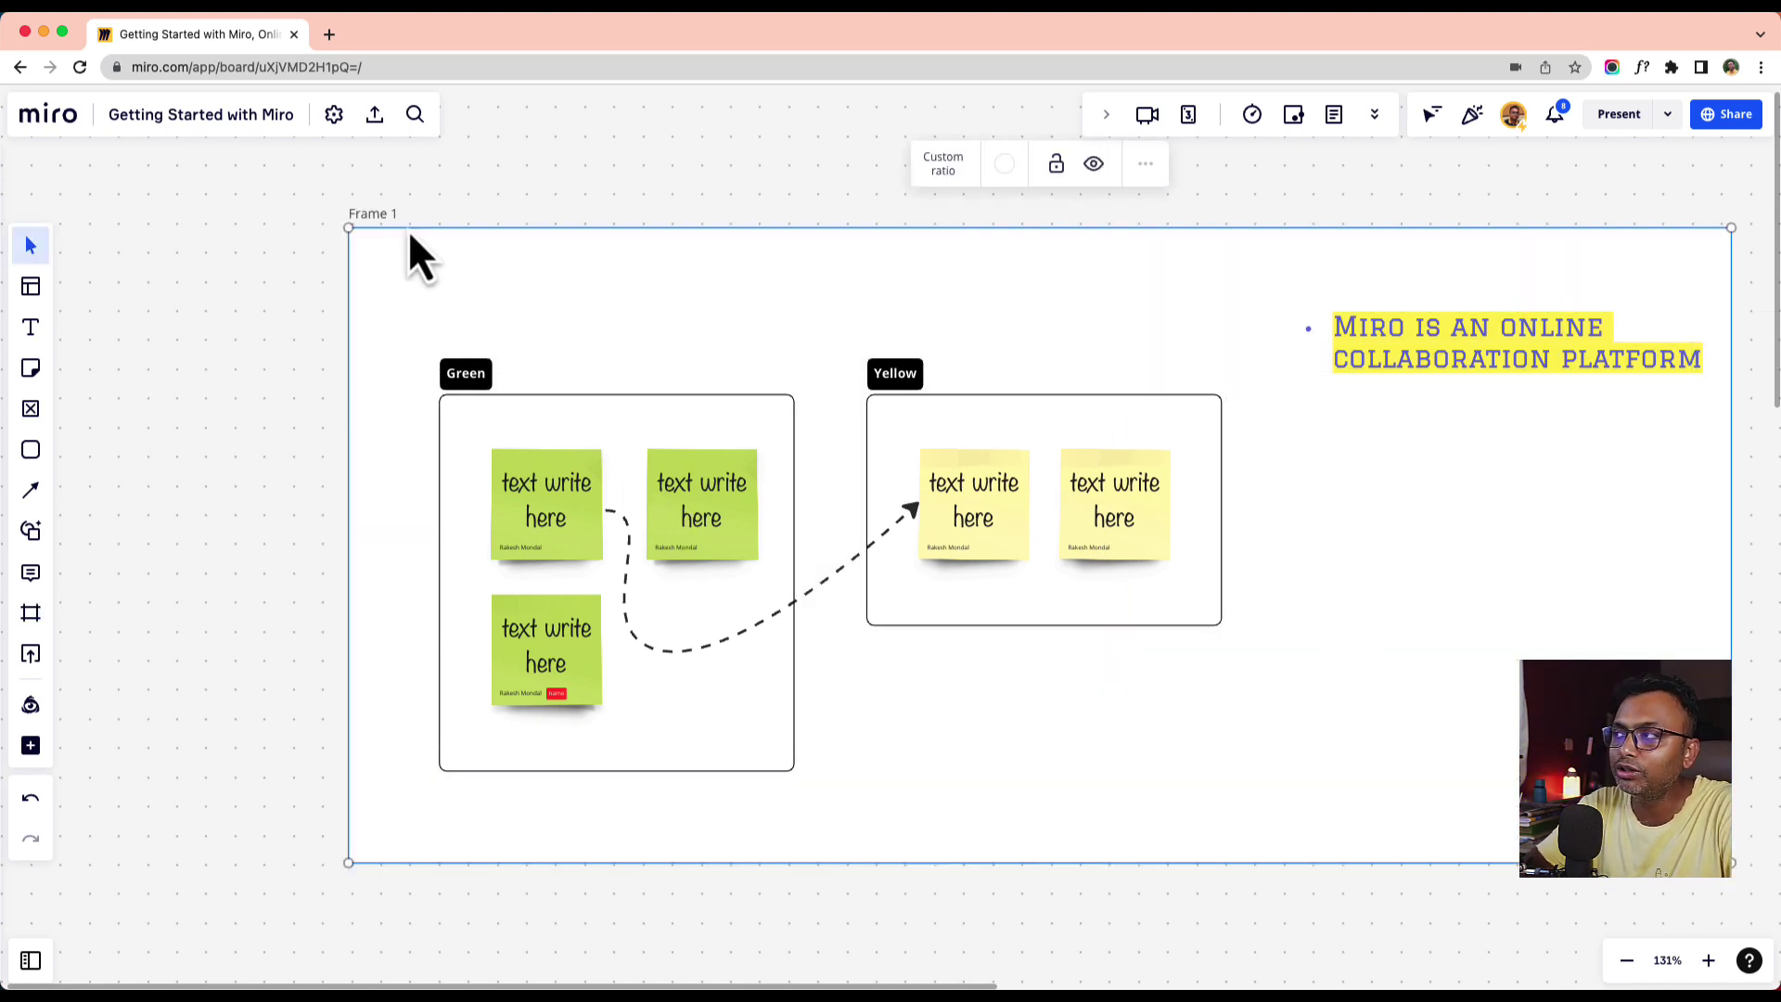